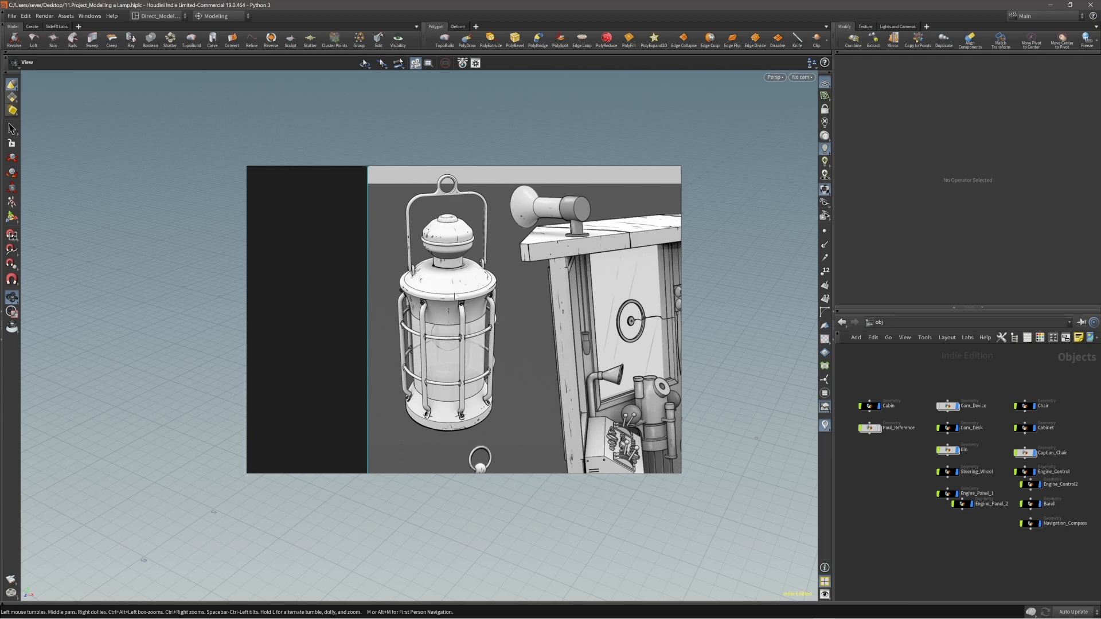
- Return from the lamp reference image to the cabin scene and create a circle object at the origin
{"action": "right_click_drag", "start_coordinate": [469, 323], "coordinate": [1100, 269]}
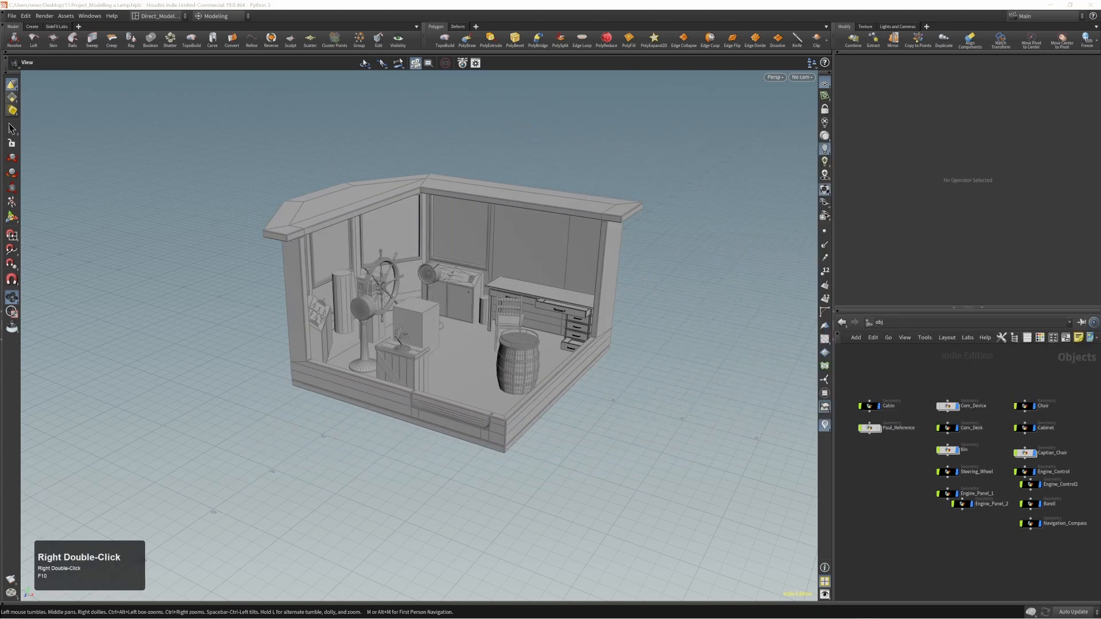
{"action": "left_click", "coordinate": [668, 357]}
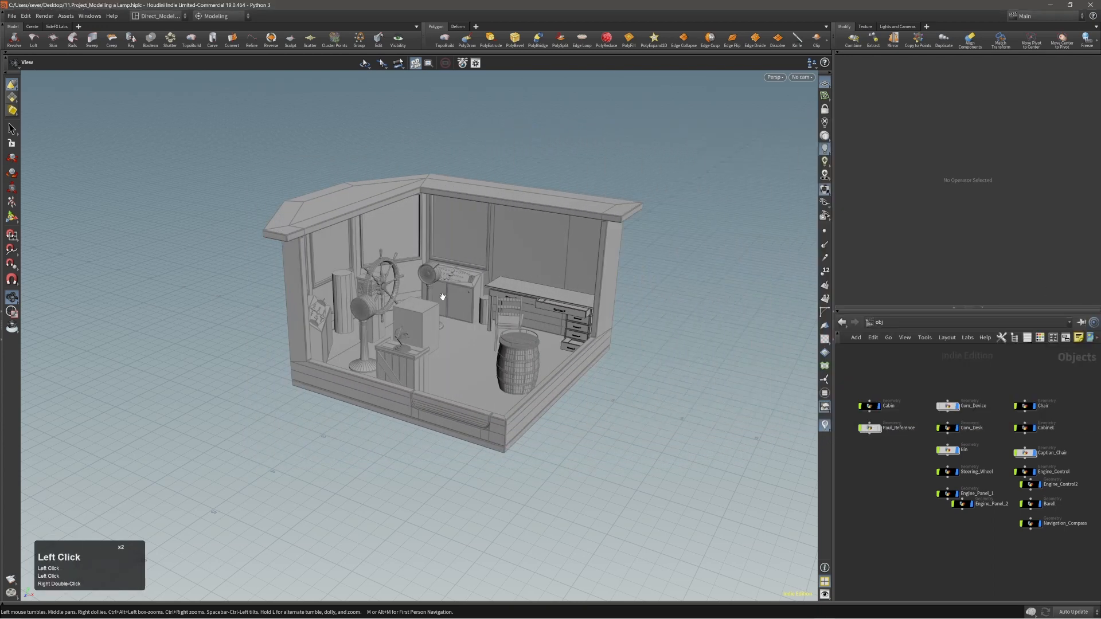
{"action": "right_click_drag", "start_coordinate": [443, 297], "coordinate": [507, 274], "text": "alt"}
{"action": "middle_click_drag", "start_coordinate": [482, 300], "coordinate": [485, 314], "text": "alt"}
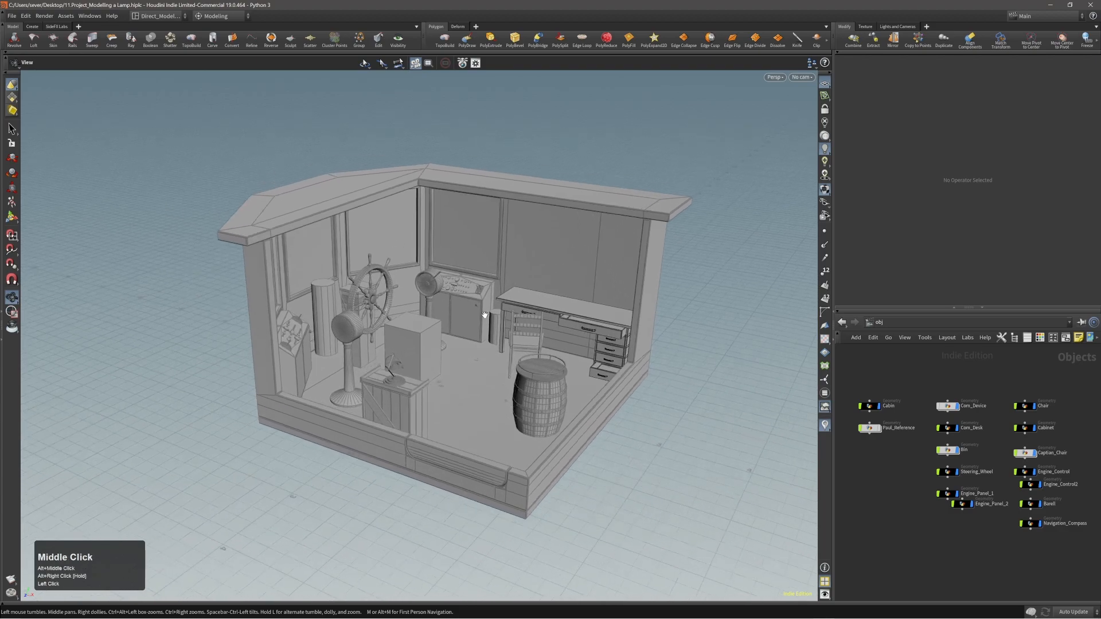
{"action": "key", "text": "c"}
{"action": "left_click", "coordinate": [484, 344]}
{"action": "left_click", "coordinate": [496, 313]}
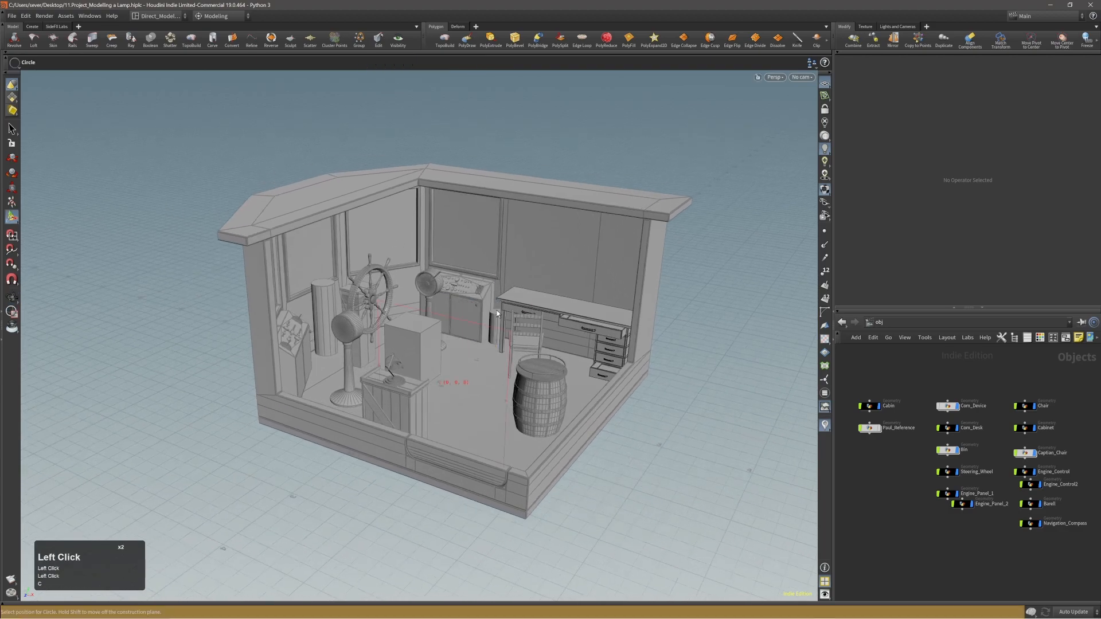
{"action": "key", "text": "Return"}
{"action": "right_click_drag", "start_coordinate": [472, 307], "coordinate": [450, 319], "text": "alt"}
{"action": "left_click_drag", "start_coordinate": [451, 319], "coordinate": [440, 330], "text": "alt"}
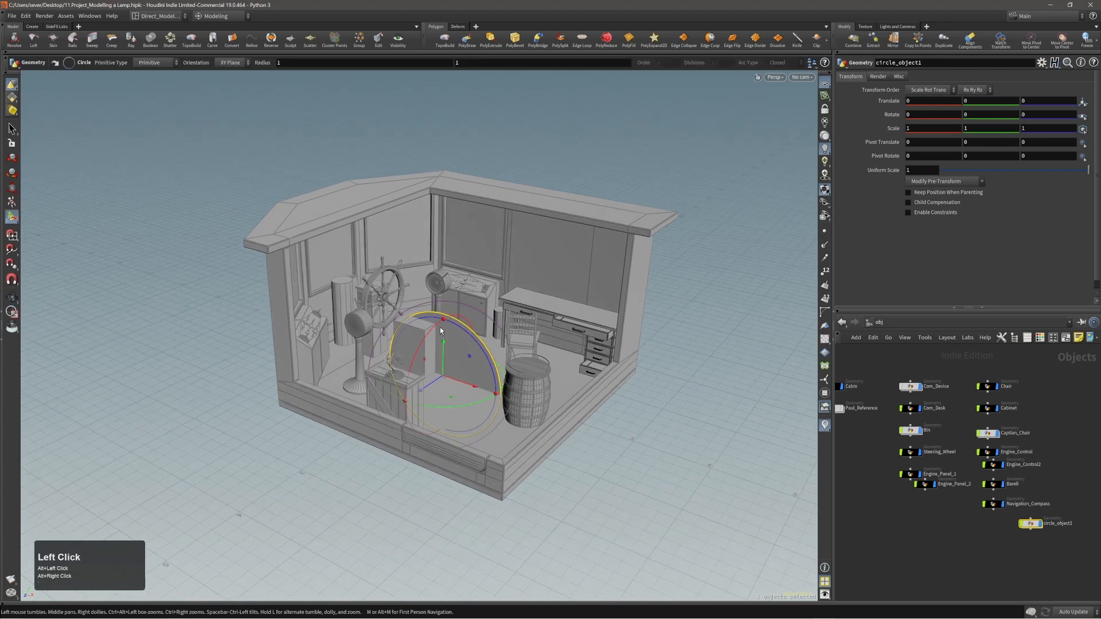
- Go inside the new circle object to its geometry level
{"action": "key", "text": "i"}
{"action": "right_click_drag", "start_coordinate": [445, 369], "coordinate": [486, 361], "text": "alt"}
{"action": "middle_click_drag", "start_coordinate": [487, 361], "coordinate": [487, 330], "text": "alt"}
{"action": "right_click_drag", "start_coordinate": [487, 329], "coordinate": [498, 325], "text": "alt"}
{"action": "left_click_drag", "start_coordinate": [498, 325], "coordinate": [491, 330], "text": "alt"}
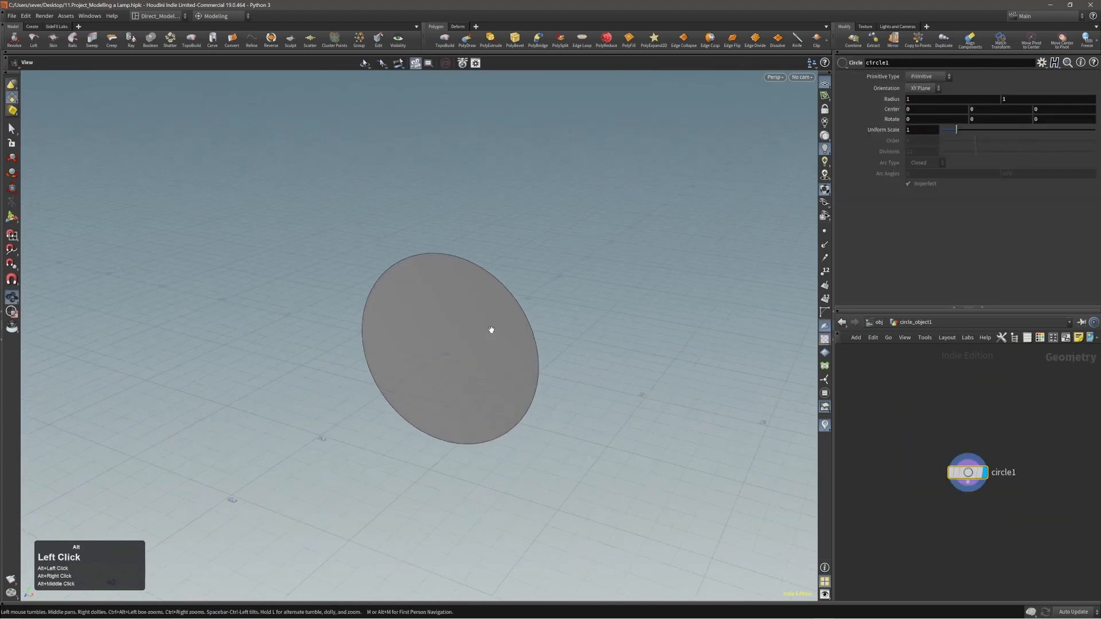
- Set the circle's primitive type to Polygon and its orientation to ZX Plane
{"action": "key", "text": "s"}
{"action": "key", "text": "Return"}
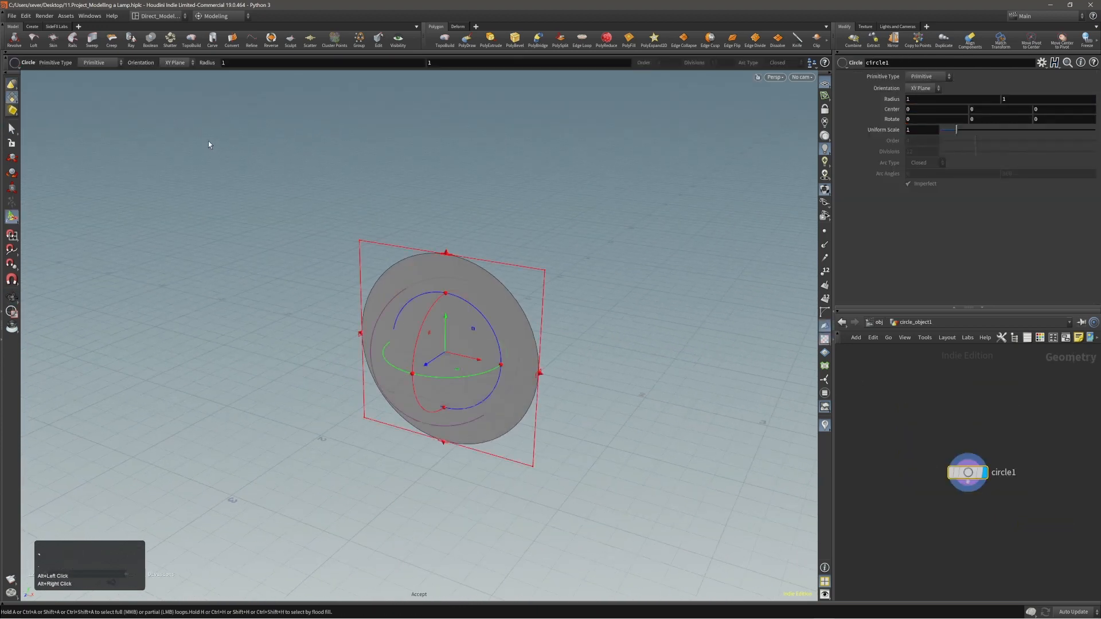
{"action": "left_click", "coordinate": [112, 63]}
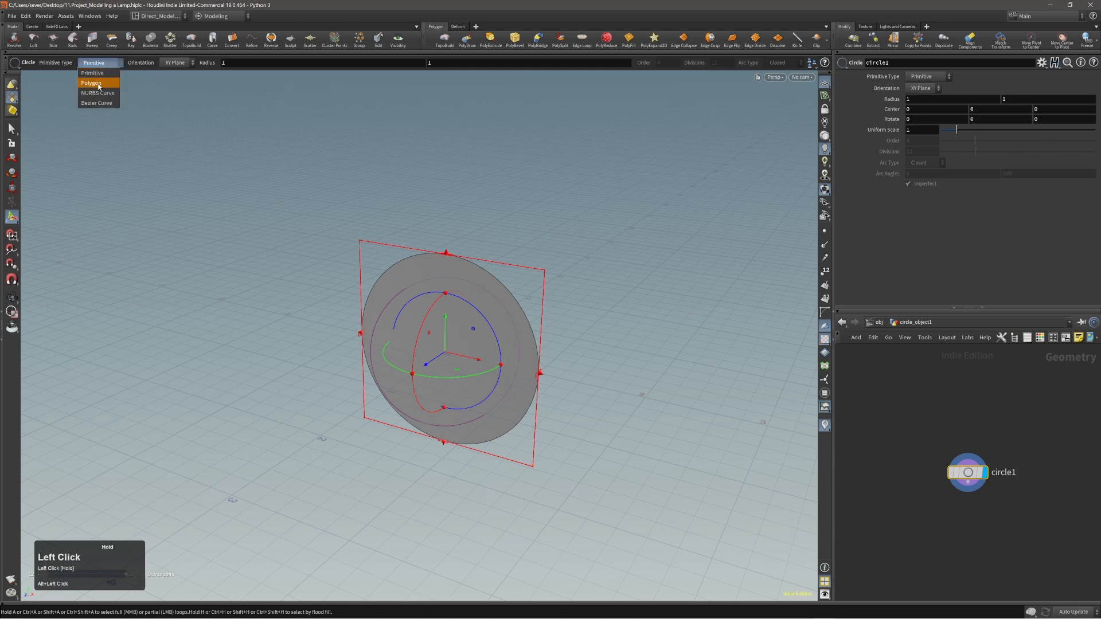
{"action": "left_click", "coordinate": [101, 86]}
{"action": "left_click", "coordinate": [177, 64]}
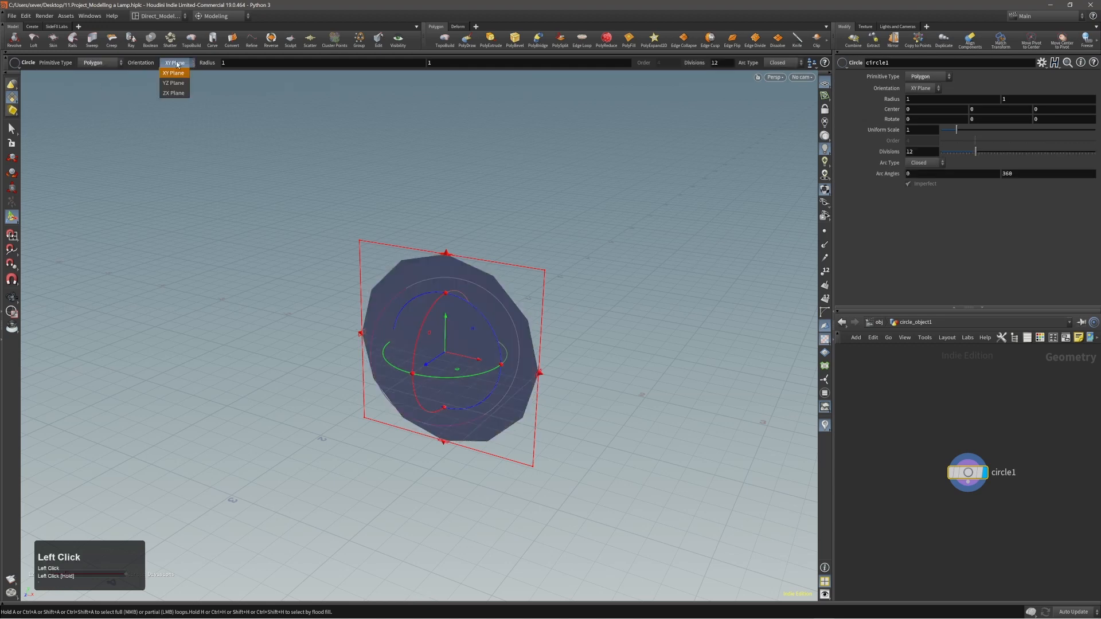
{"action": "left_click", "coordinate": [175, 95]}
{"action": "right_click_drag", "start_coordinate": [516, 304], "coordinate": [492, 358], "text": "alt"}
{"action": "middle_click_drag", "start_coordinate": [492, 358], "coordinate": [469, 370], "text": "alt"}
{"action": "left_click_drag", "start_coordinate": [469, 369], "coordinate": [490, 362], "text": "alt"}
- Set the circle's divisions to 50
{"action": "key", "text": "Return"}
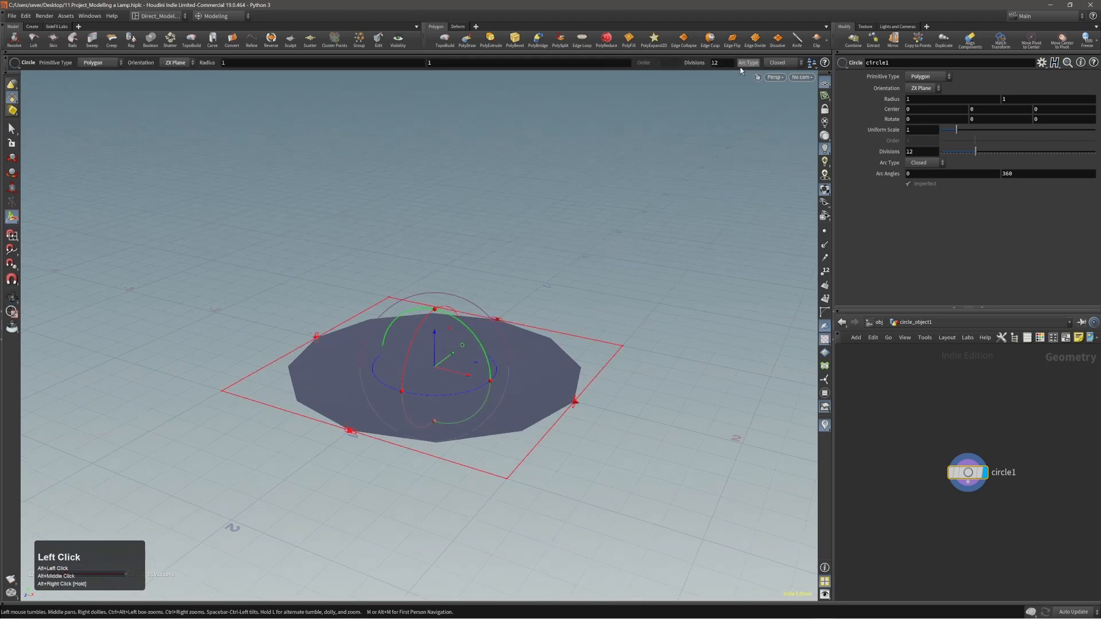
{"action": "scroll", "coordinate": [719, 64], "scroll_direction": "up", "scroll_amount": 5}
{"action": "scroll", "coordinate": [719, 64], "scroll_direction": "up", "scroll_amount": 3}
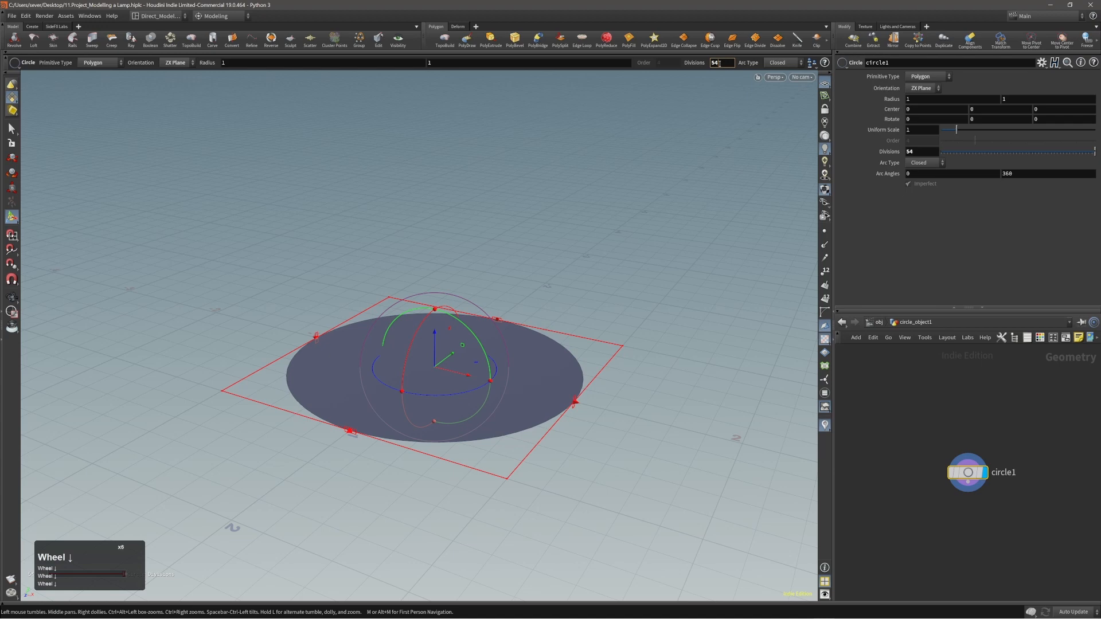
{"action": "left_click", "coordinate": [497, 356]}
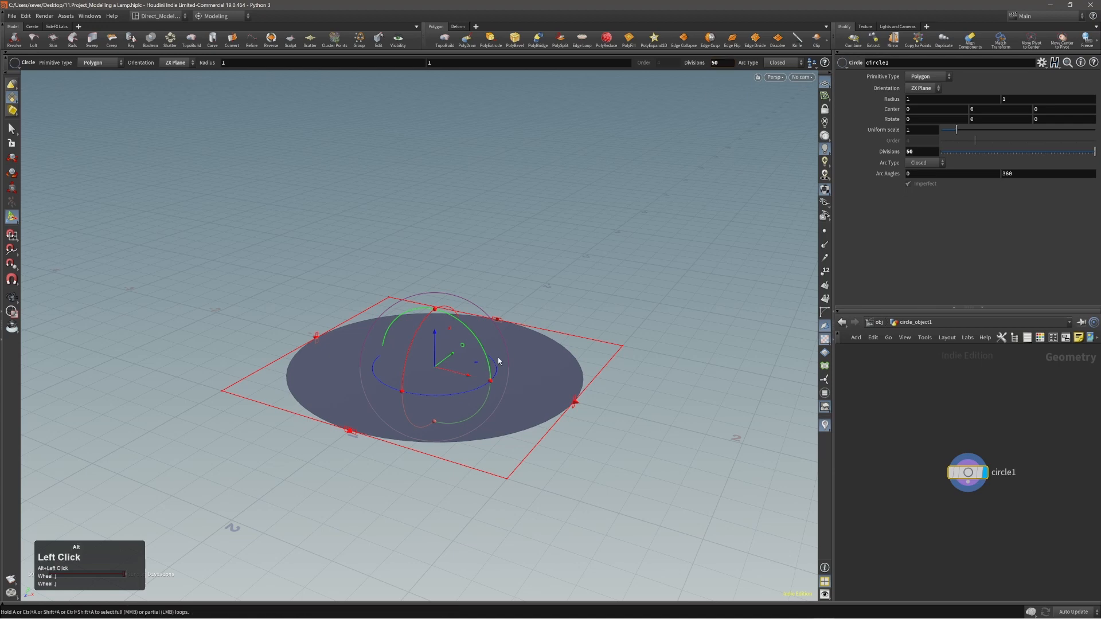
- Display the circle's points and examine their distribution around the perimeter
{"action": "left_click_drag", "start_coordinate": [499, 377], "coordinate": [474, 381], "text": "alt"}
{"action": "right_click_drag", "start_coordinate": [475, 381], "coordinate": [453, 414], "text": "alt"}
{"action": "mouse_move", "coordinate": [453, 414]}
{"action": "left_mouse_down", "text": "alt"}
{"action": "mouse_move", "coordinate": [454, 397]}
{"action": "mouse_move", "coordinate": [472, 404]}
{"action": "left_mouse_up", "text": "alt"}
{"action": "left_click", "coordinate": [822, 232]}
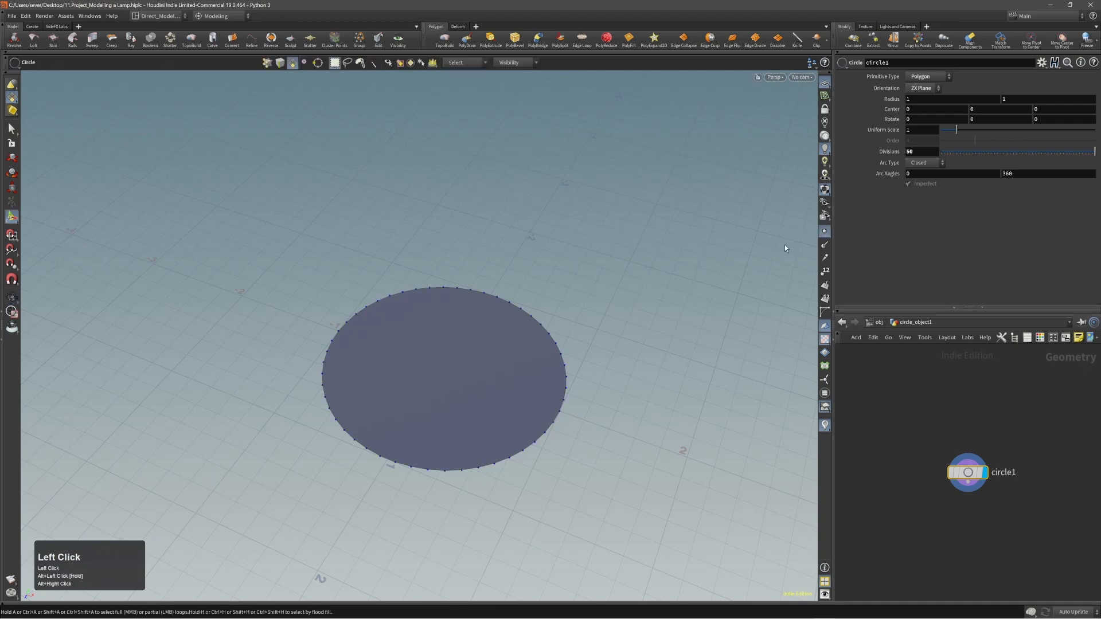
{"action": "right_click_drag", "start_coordinate": [512, 368], "coordinate": [526, 354], "text": "alt"}
{"action": "left_click_drag", "start_coordinate": [525, 354], "coordinate": [477, 377], "text": "alt"}
{"action": "middle_click", "coordinate": [477, 377], "text": "alt"}
{"action": "right_click_drag", "start_coordinate": [476, 378], "coordinate": [474, 359], "text": "alt"}
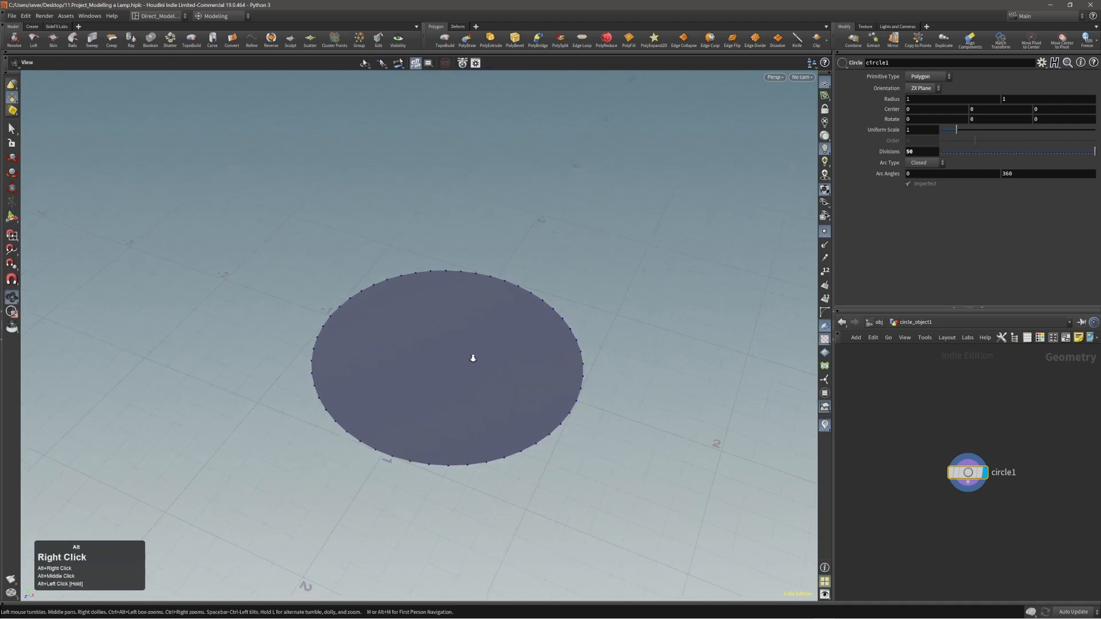
{"action": "left_click_drag", "start_coordinate": [474, 359], "coordinate": [430, 382], "text": "alt"}
{"action": "right_click_drag", "start_coordinate": [431, 381], "coordinate": [472, 381], "text": "alt"}
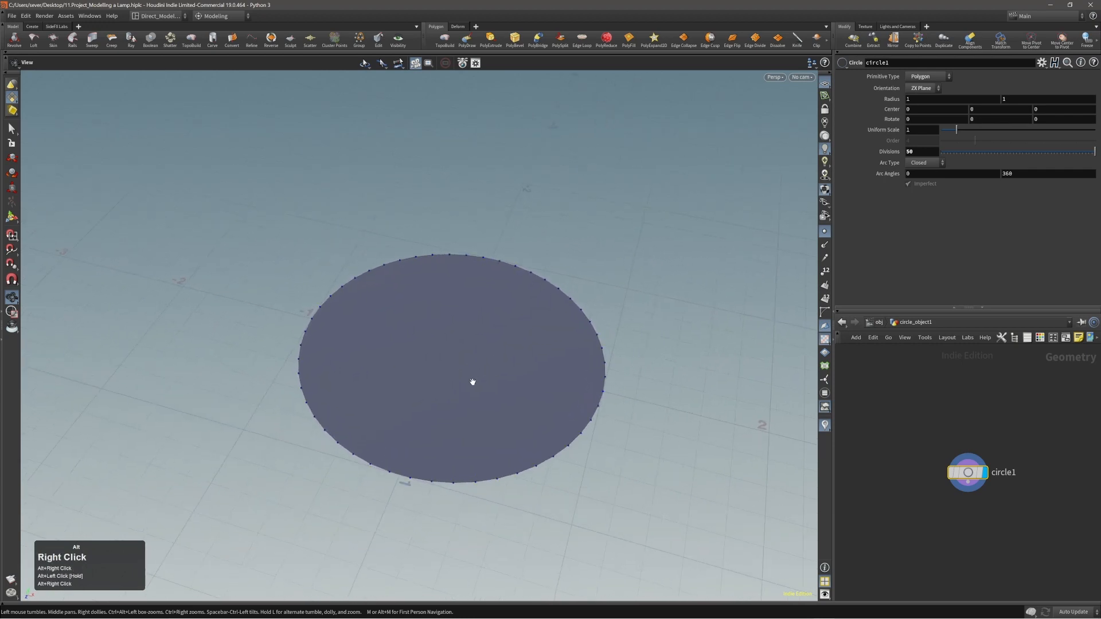
{"action": "middle_click_drag", "start_coordinate": [472, 381], "coordinate": [467, 376], "text": "alt"}
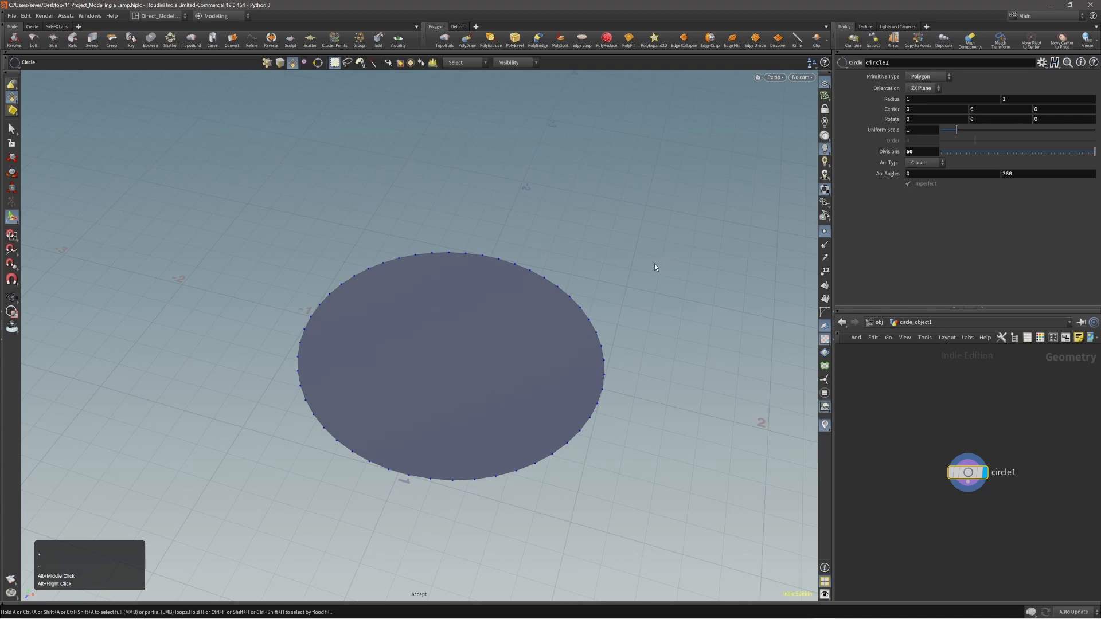
{"action": "key", "text": "grave"}
{"action": "left_click_drag", "start_coordinate": [550, 309], "coordinate": [527, 325], "text": "alt"}
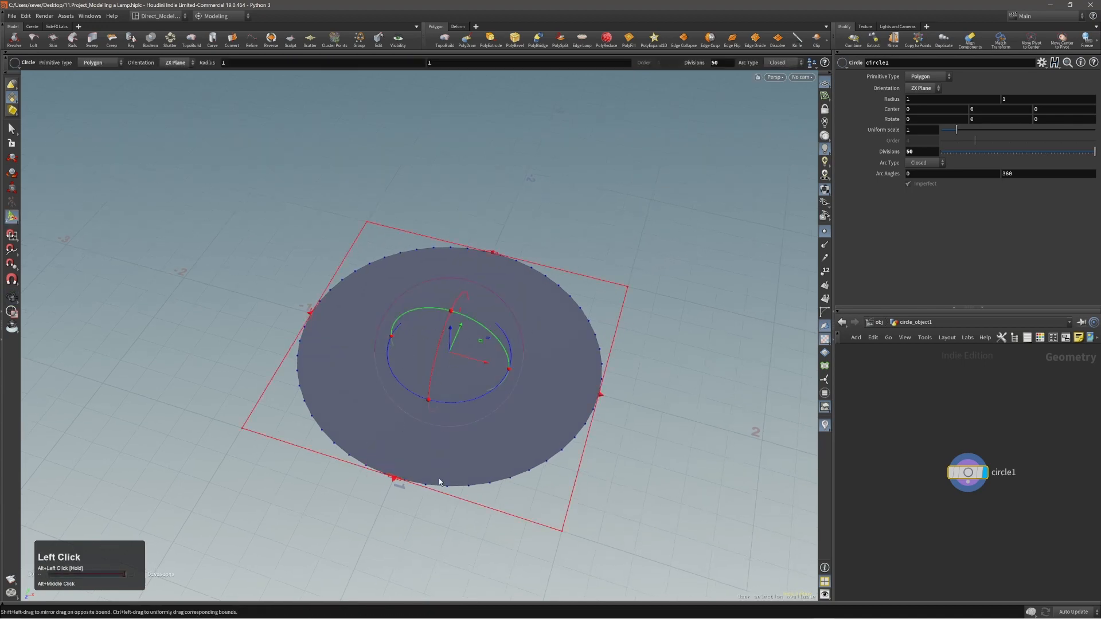
{"action": "key", "text": "Escape"}
{"action": "left_click_drag", "start_coordinate": [461, 411], "coordinate": [448, 420], "text": "alt"}
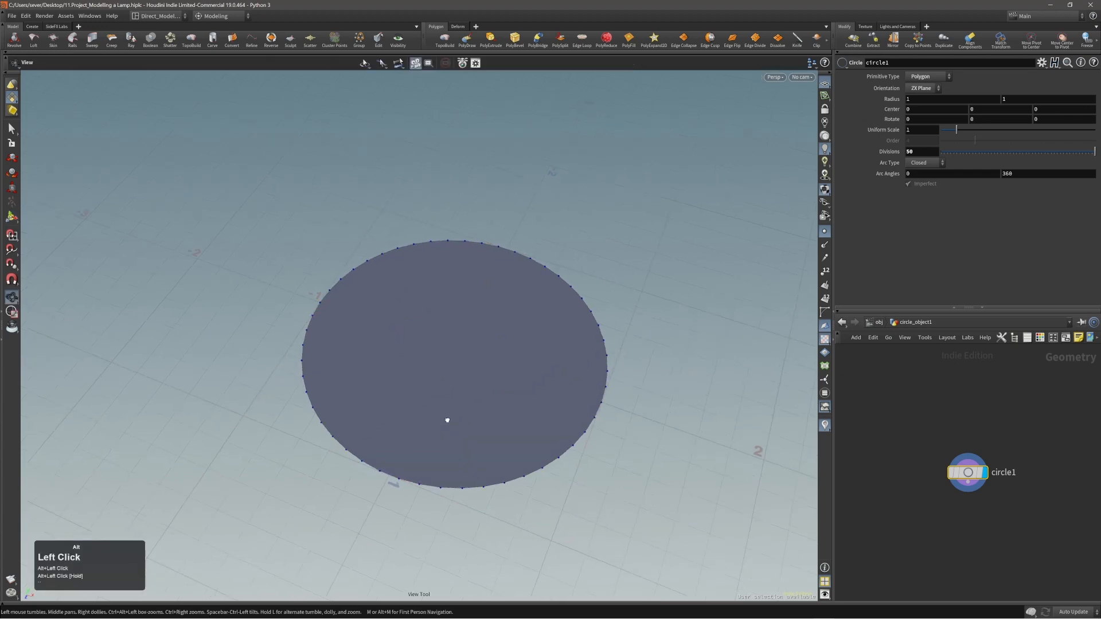
{"action": "middle_click_drag", "start_coordinate": [420, 446], "coordinate": [443, 419], "text": "alt"}
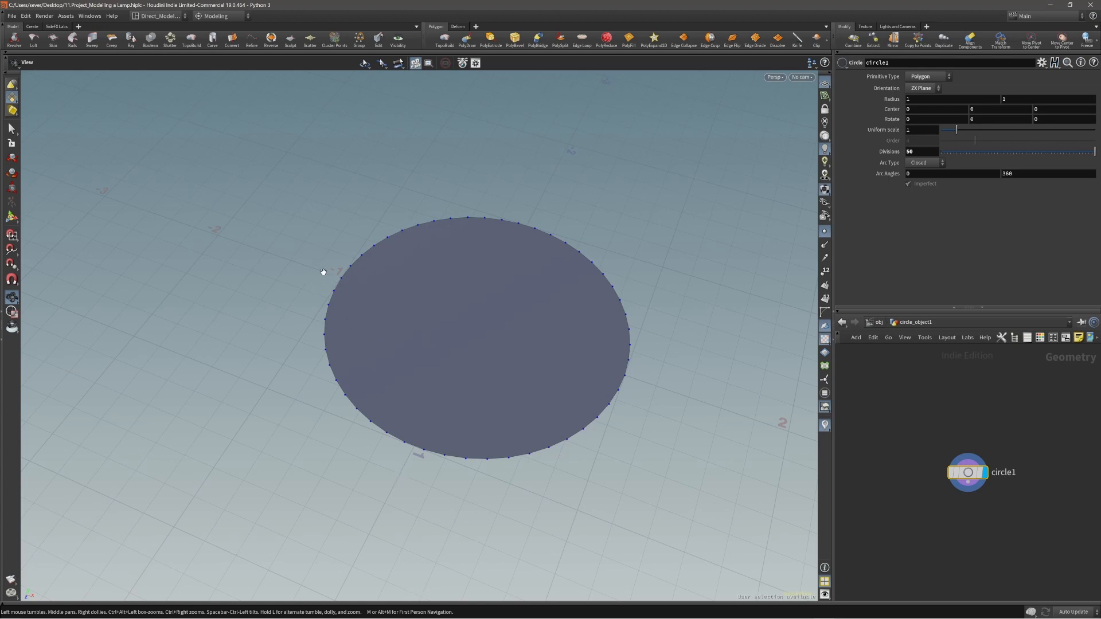
{"action": "left_click_drag", "start_coordinate": [320, 271], "coordinate": [370, 291]}
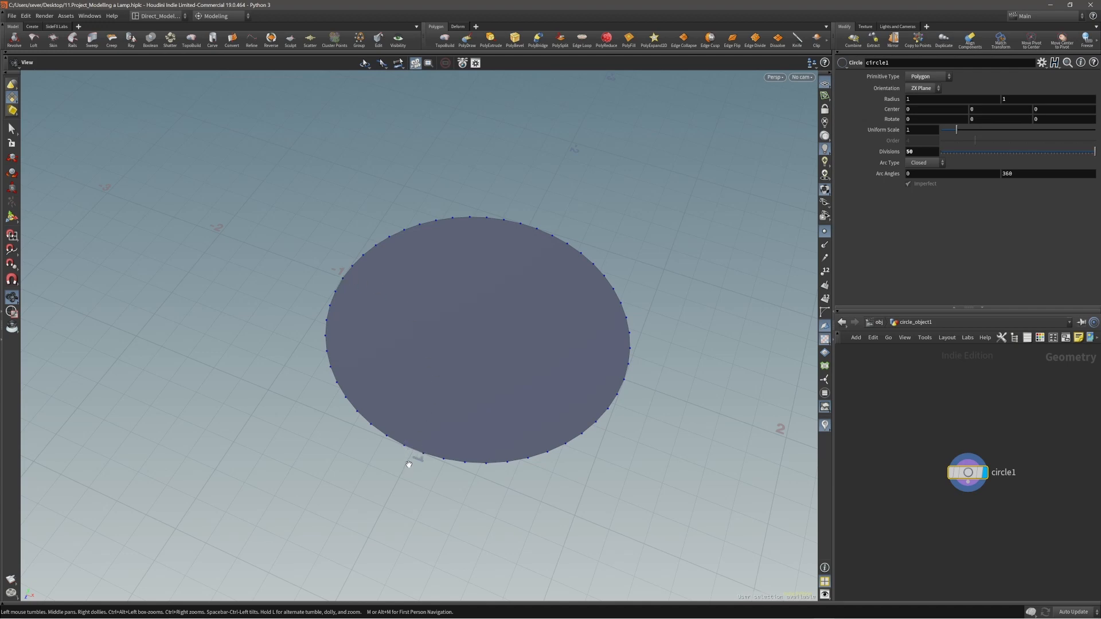
{"action": "left_click_drag", "start_coordinate": [413, 466], "coordinate": [456, 444]}
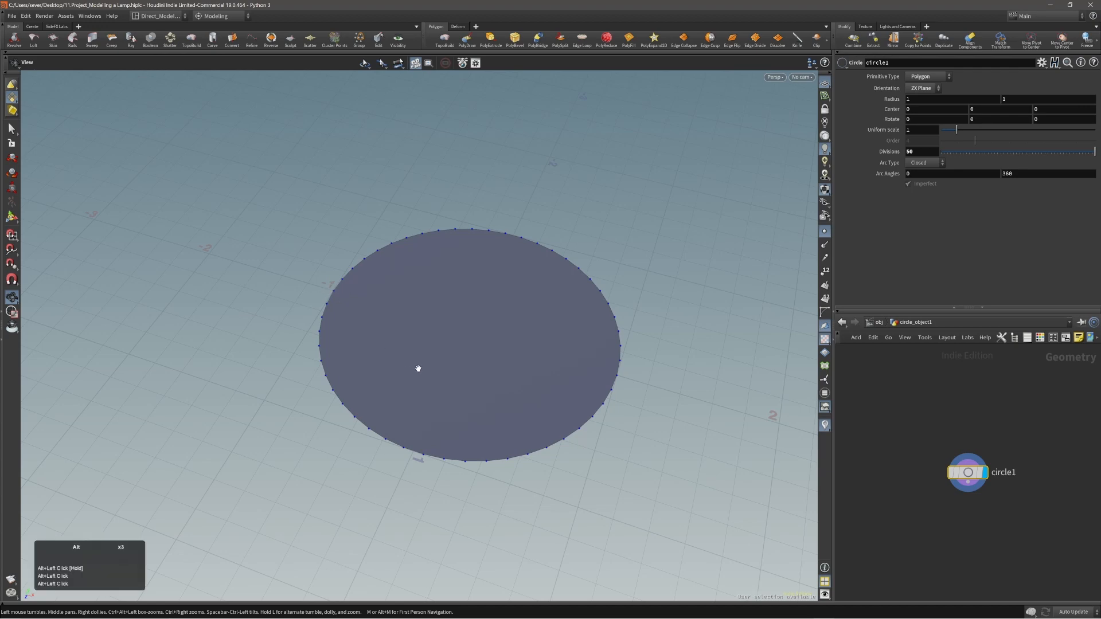
{"action": "left_click_drag", "start_coordinate": [418, 368], "coordinate": [441, 419]}
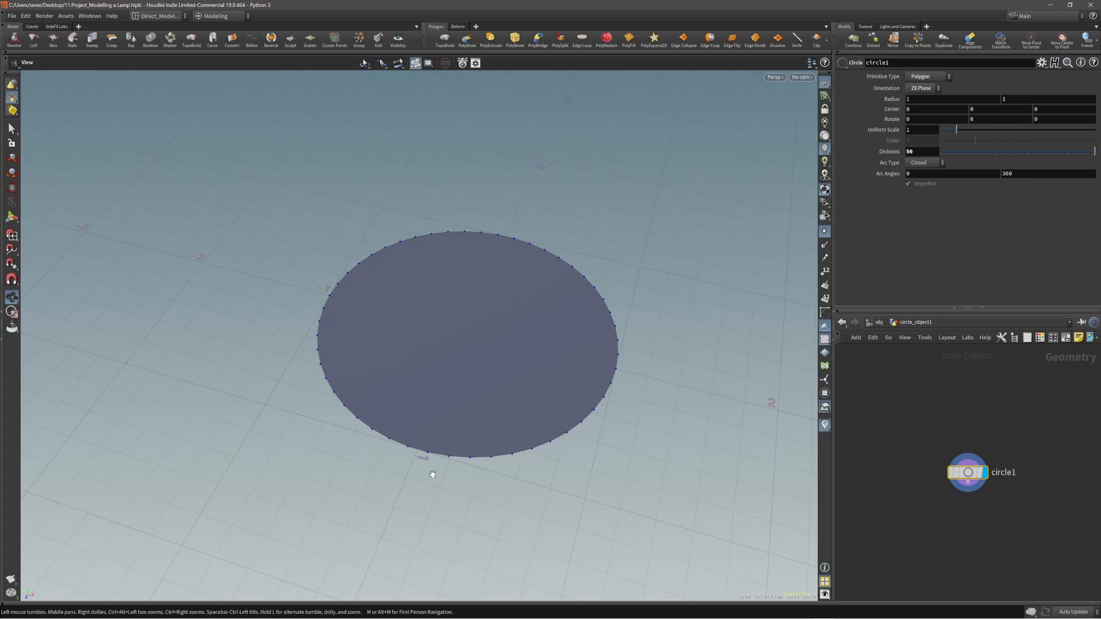
{"action": "right_click_drag", "start_coordinate": [427, 464], "coordinate": [415, 437]}
{"action": "middle_click_drag", "start_coordinate": [430, 417], "coordinate": [428, 426]}
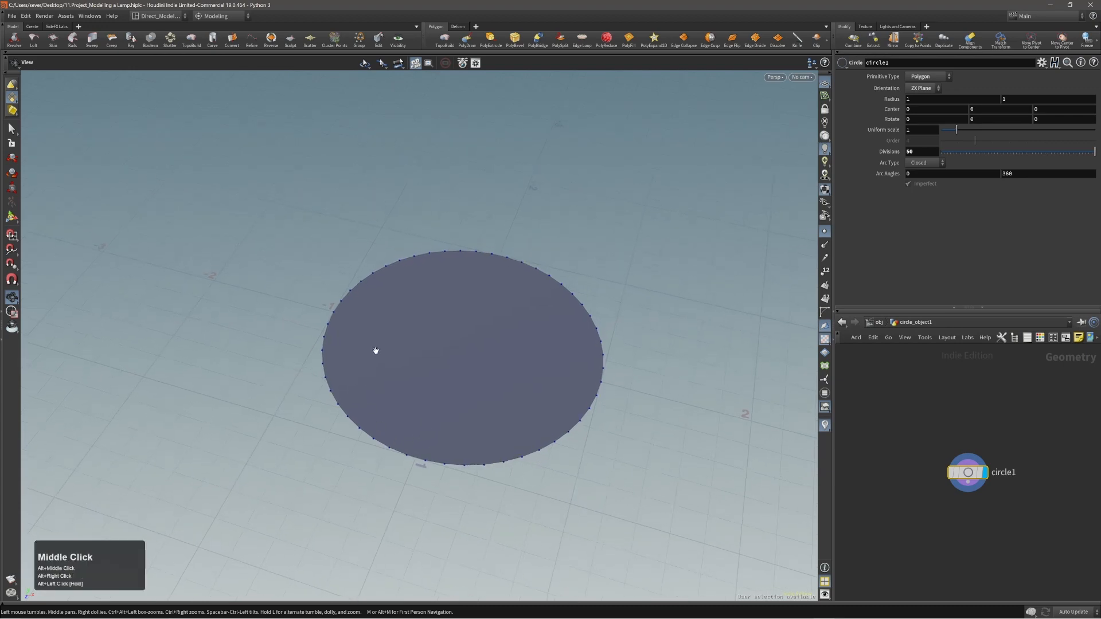
{"action": "right_click_drag", "start_coordinate": [359, 373], "coordinate": [411, 381]}
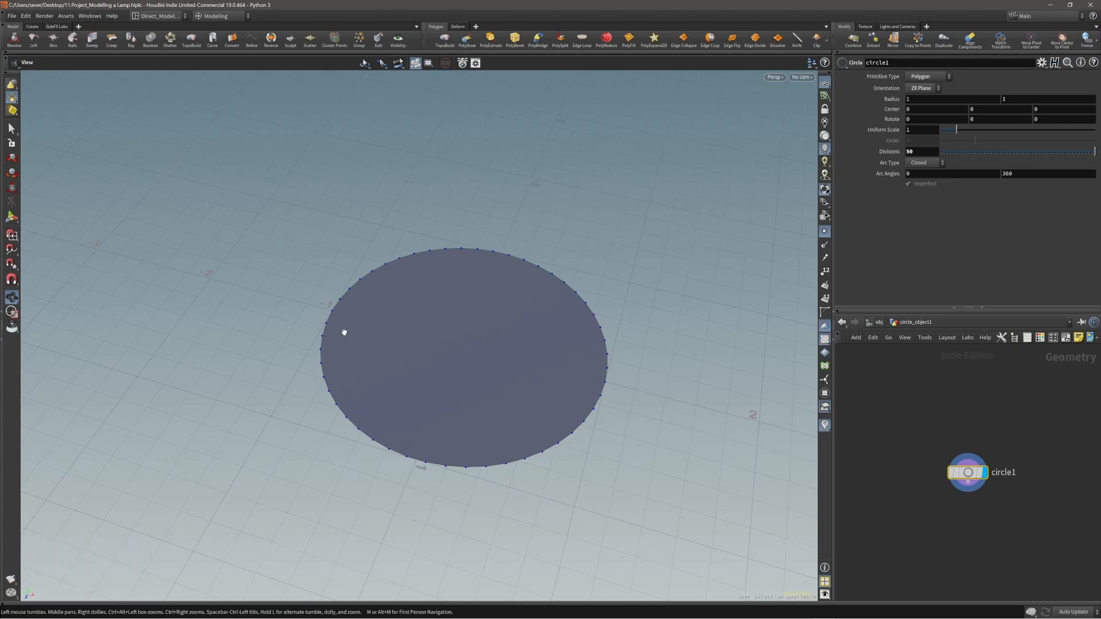
{"action": "right_click_drag", "start_coordinate": [417, 438], "coordinate": [423, 422]}
{"action": "left_click_drag", "start_coordinate": [422, 423], "coordinate": [321, 361]}
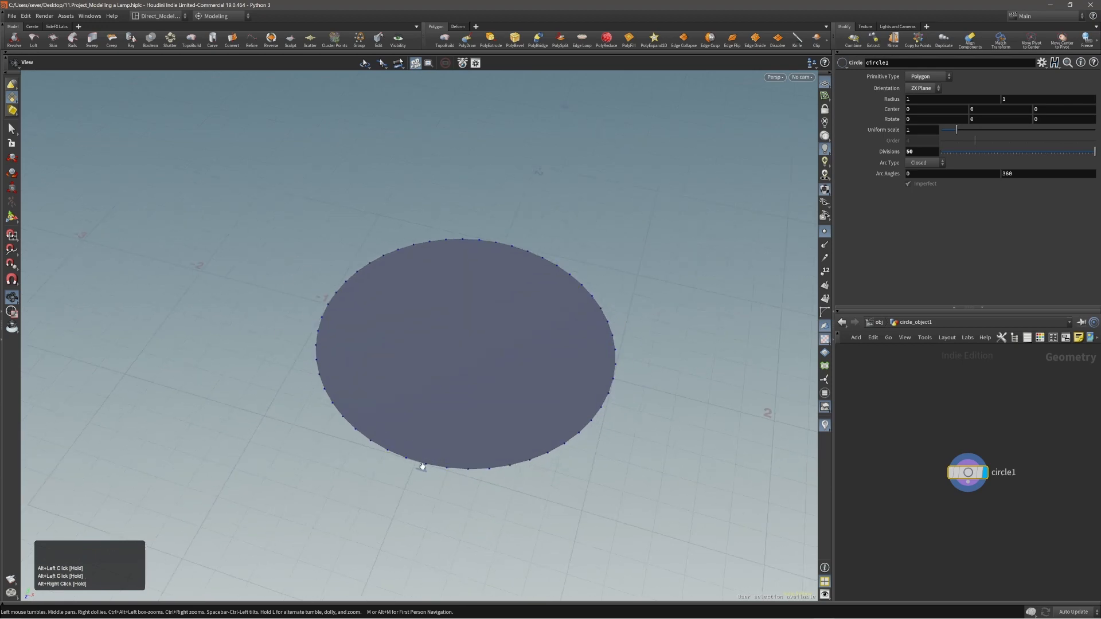
{"action": "left_click_drag", "start_coordinate": [322, 315], "coordinate": [379, 374]}
{"action": "left_click_drag", "start_coordinate": [435, 423], "coordinate": [451, 393]}
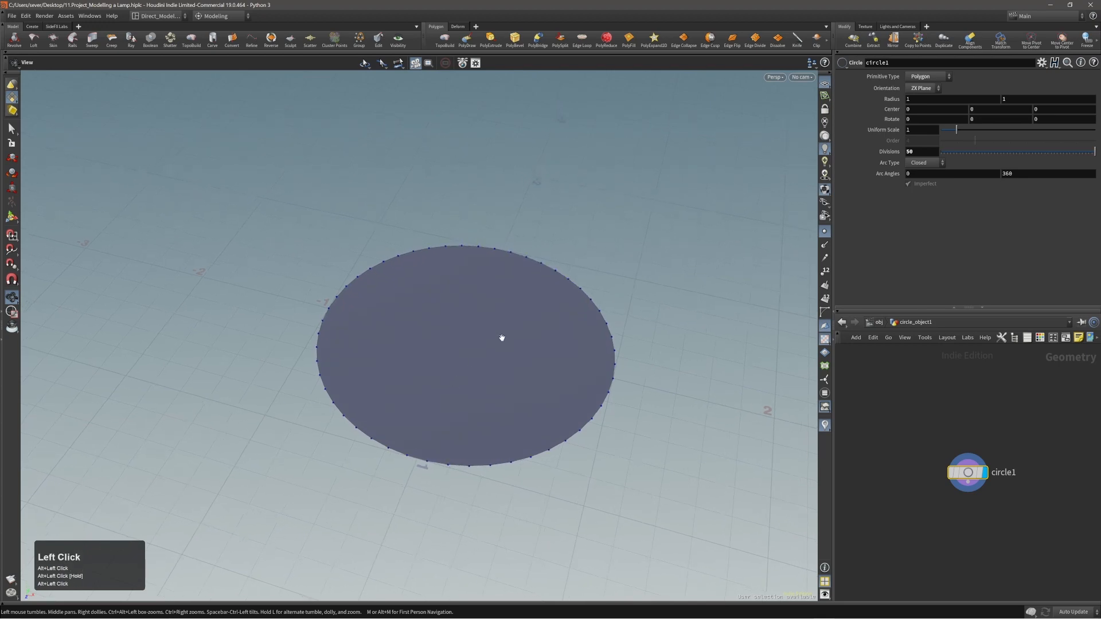
{"action": "key", "text": "Return"}
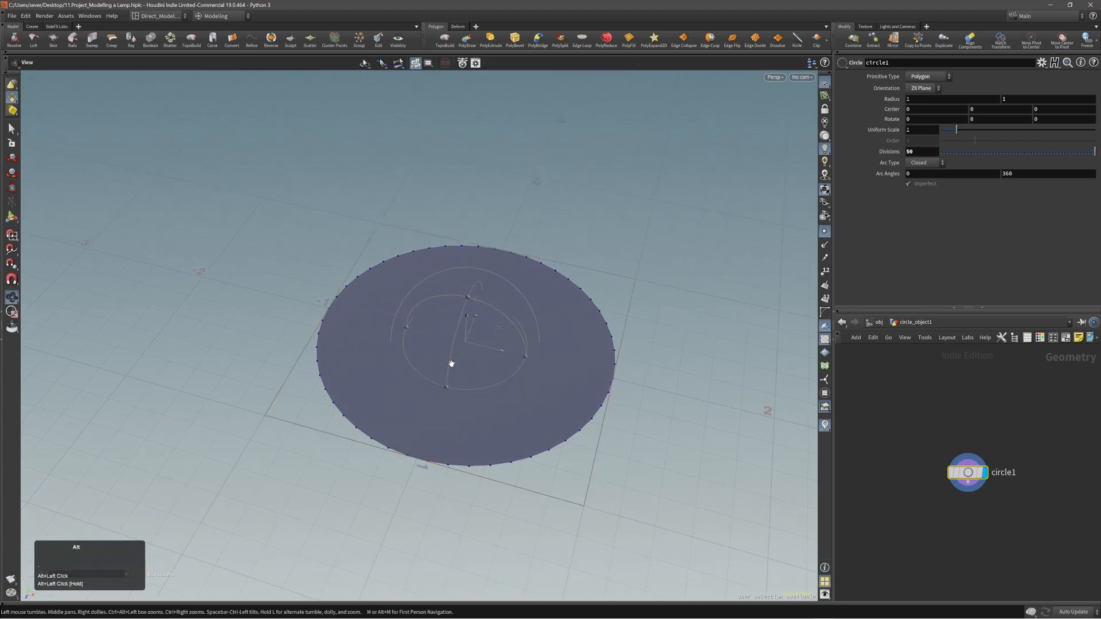
{"action": "middle_click_drag", "start_coordinate": [450, 364], "coordinate": [462, 354]}
{"action": "left_click", "coordinate": [462, 363]}
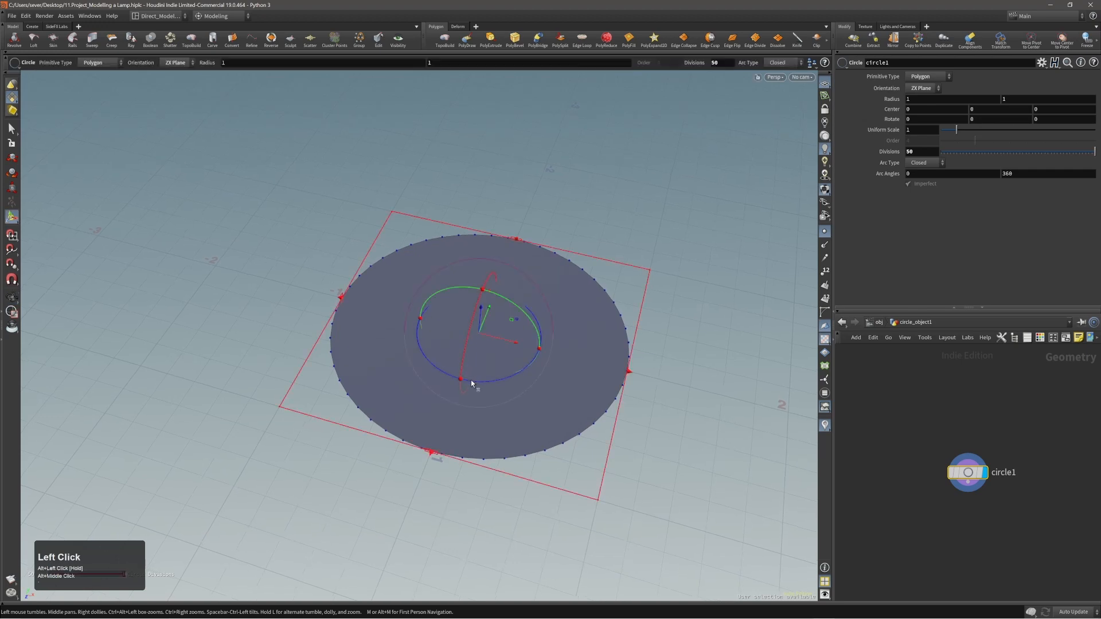
- Select the circle's face and hide the point display
{"action": "key", "text": "Escape"}
{"action": "left_click", "coordinate": [456, 405]}
{"action": "right_click_drag", "start_coordinate": [457, 405], "coordinate": [496, 364], "text": "alt"}
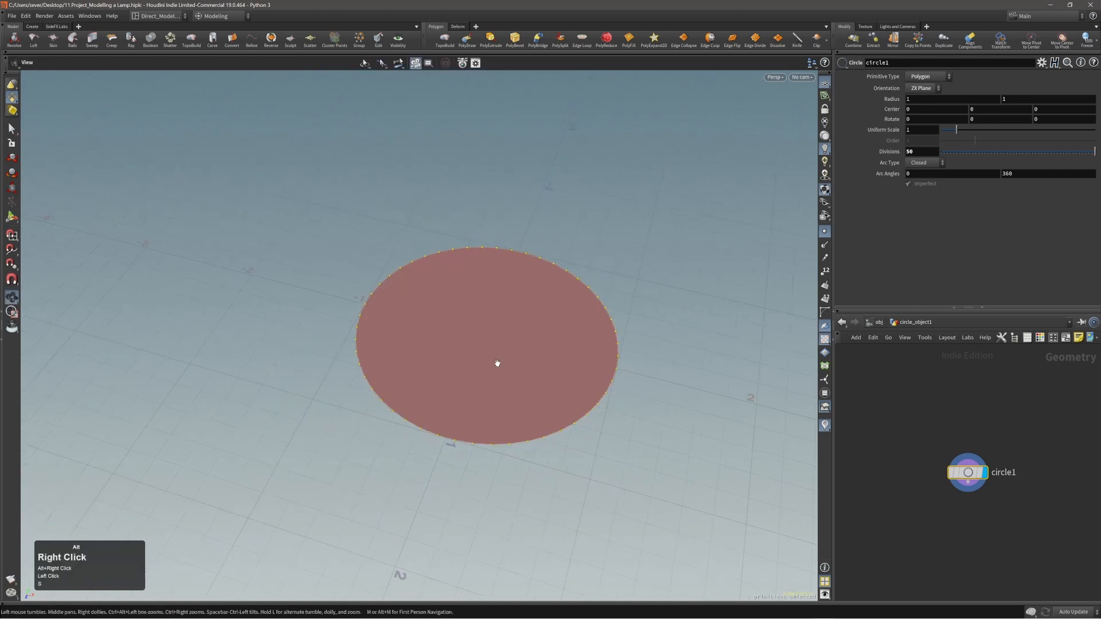
{"action": "middle_click_drag", "start_coordinate": [496, 364], "coordinate": [487, 368], "text": "alt"}
{"action": "key", "text": "s"}
{"action": "left_click", "coordinate": [488, 372]}
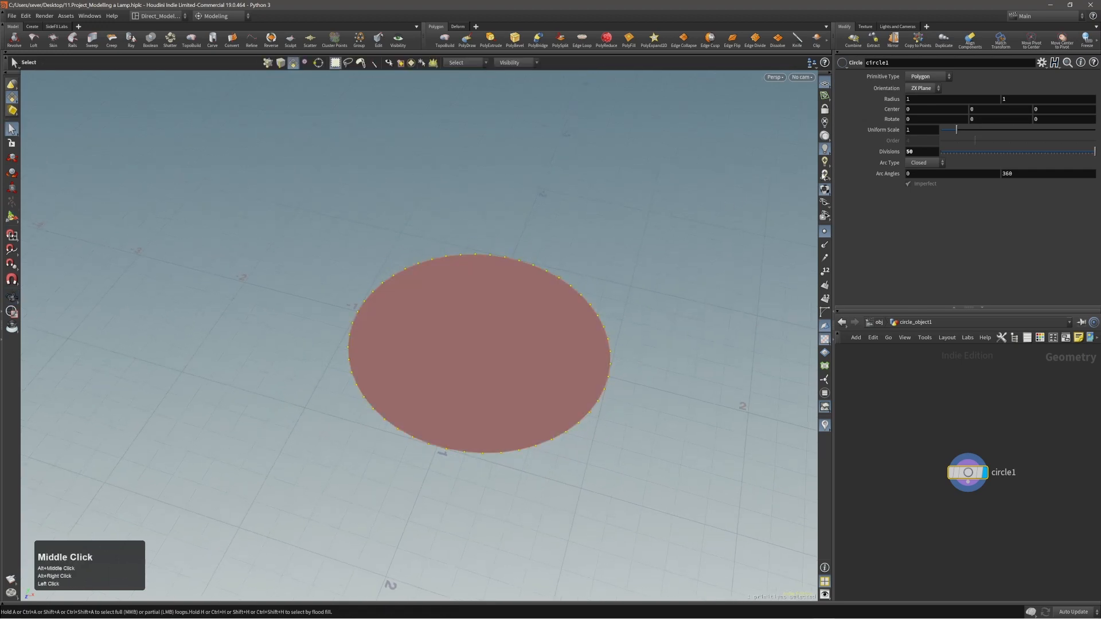
{"action": "key", "text": "Escape"}
- Reverse the selected circle face so that its normal flips
{"action": "left_click_drag", "start_coordinate": [487, 391], "coordinate": [495, 399]}
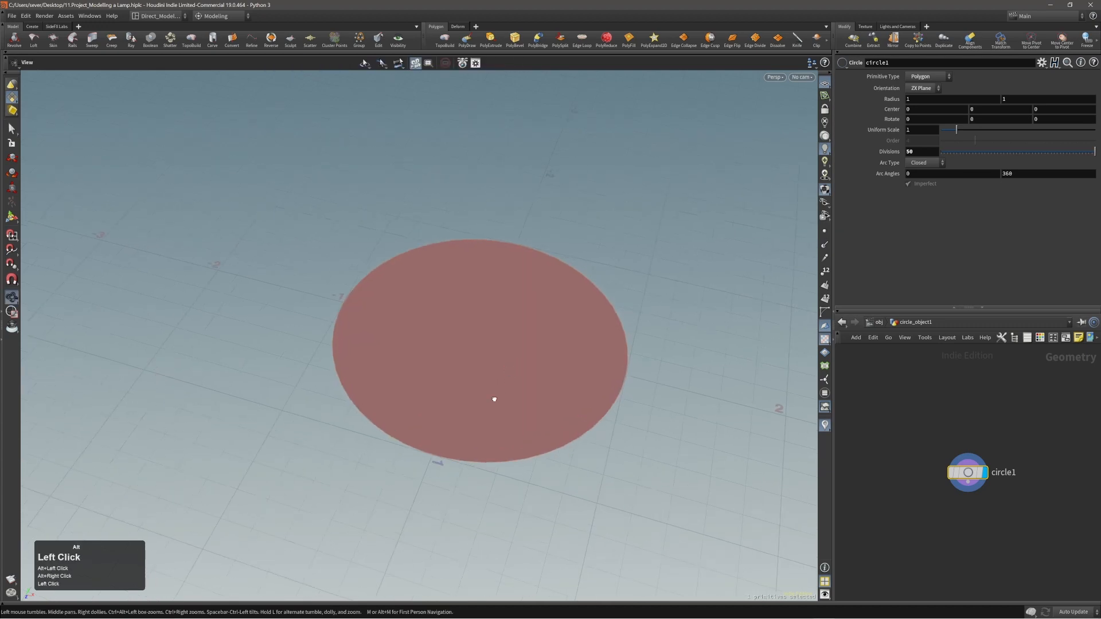
{"action": "middle_click_drag", "start_coordinate": [494, 398], "coordinate": [488, 379]}
{"action": "key", "text": "s"}
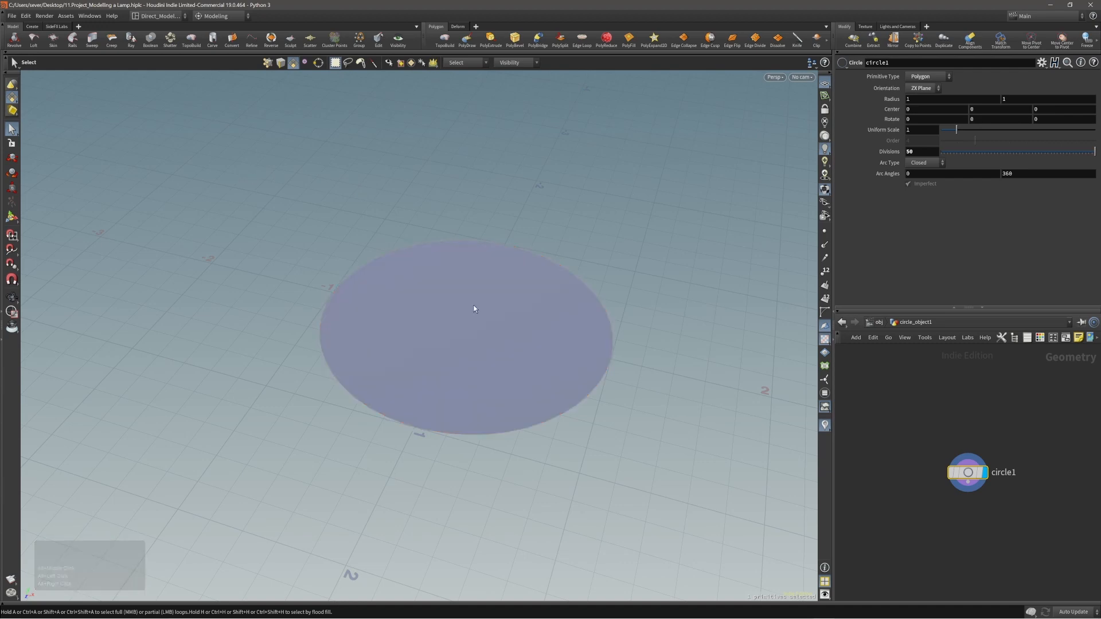
{"action": "left_click", "coordinate": [271, 38]}
{"action": "right_click_drag", "start_coordinate": [380, 286], "coordinate": [484, 371], "text": "alt"}
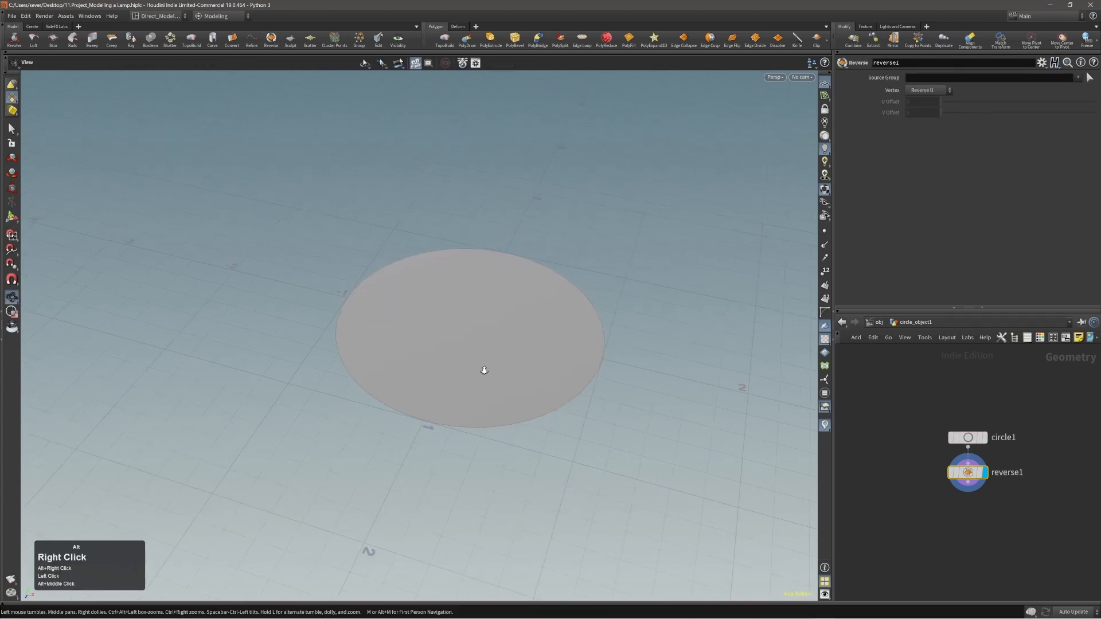
{"action": "middle_click_drag", "start_coordinate": [485, 372], "coordinate": [464, 367], "text": "alt"}
- Extrude the reversed circle face upward by about 0.22 with PolyExtrude to form the base disc
{"action": "key", "text": "c"}
{"action": "left_click", "coordinate": [504, 366]}
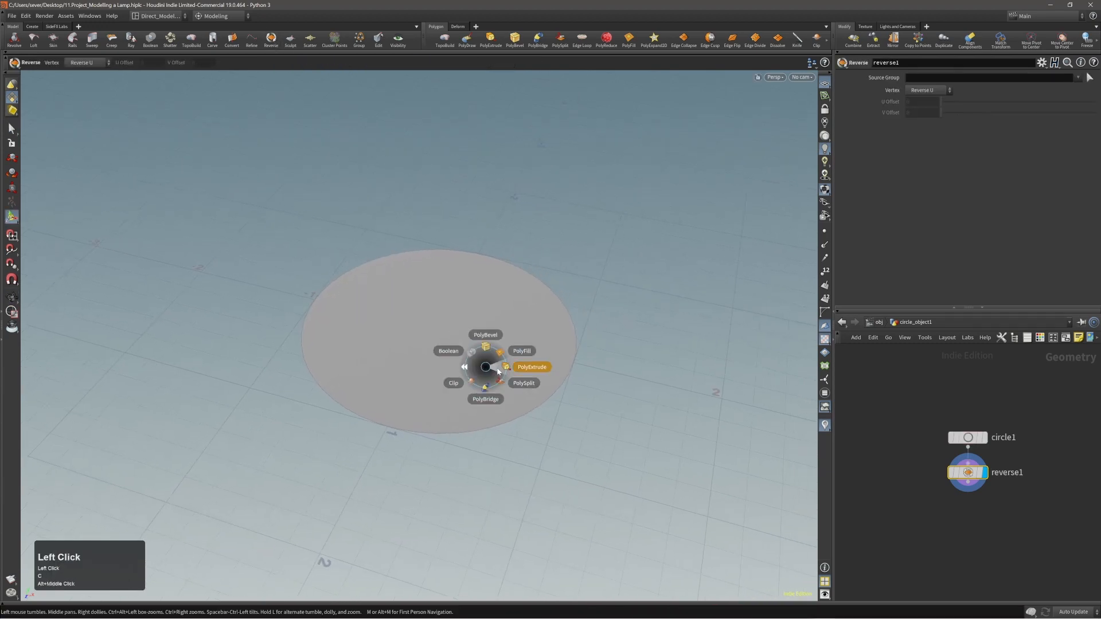
{"action": "left_click", "coordinate": [530, 373]}
{"action": "left_click", "coordinate": [480, 362]}
{"action": "key", "text": "Return"}
{"action": "left_click_drag", "start_coordinate": [521, 400], "coordinate": [523, 374], "text": "alt"}
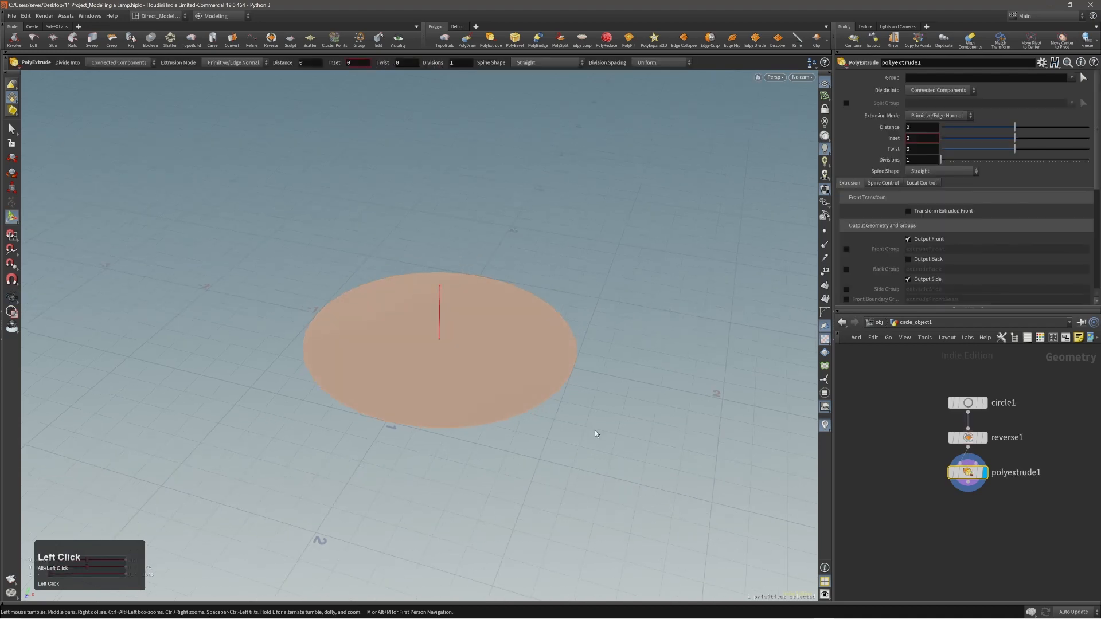
{"action": "left_click_drag", "start_coordinate": [600, 426], "coordinate": [592, 401]}
{"action": "right_click_drag", "start_coordinate": [488, 373], "coordinate": [472, 369], "text": "alt"}
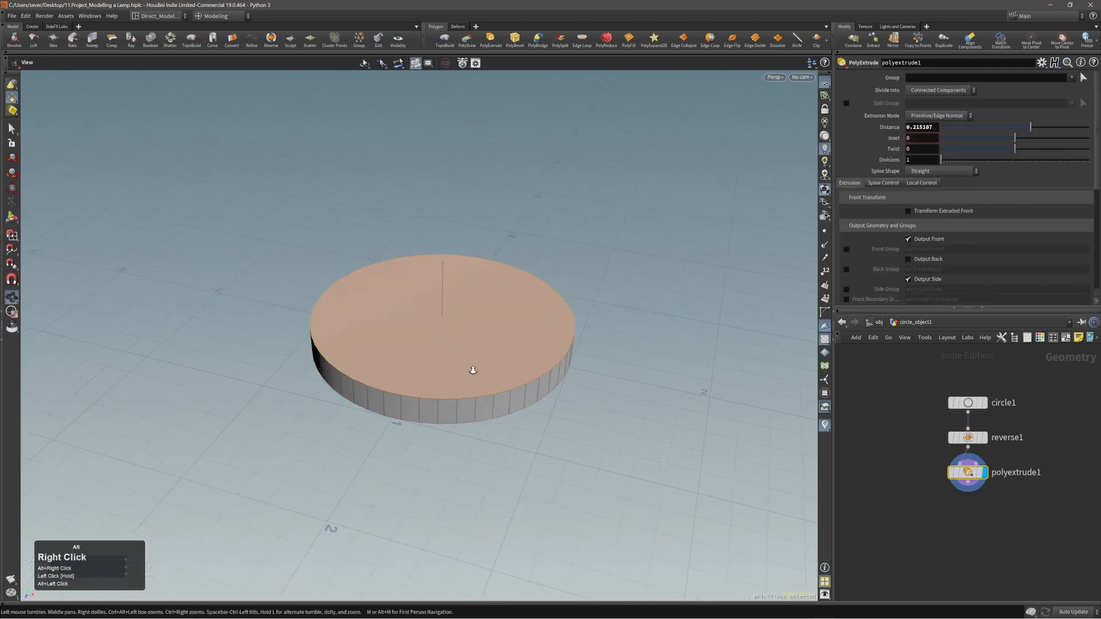
{"action": "middle_click_drag", "start_coordinate": [469, 373], "coordinate": [449, 378], "text": "alt"}
{"action": "left_click_drag", "start_coordinate": [449, 378], "coordinate": [450, 380], "text": "alt"}
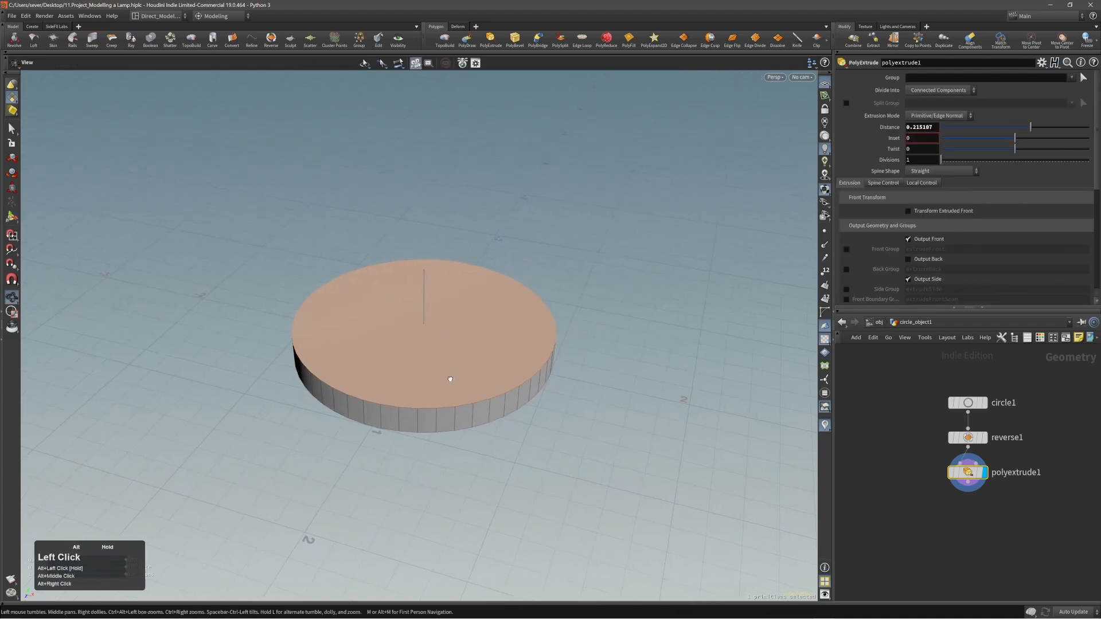
- Extrude the disc's top face again by about 0.32 with an inset of about 0.3 to form a tapered shoulder
{"action": "key", "text": "q"}
{"action": "left_click_drag", "start_coordinate": [608, 437], "coordinate": [535, 381]}
{"action": "scroll", "coordinate": [600, 394], "scroll_direction": "up", "scroll_amount": 2}
{"action": "key", "text": "alt"}
{"action": "key", "text": "alt"}
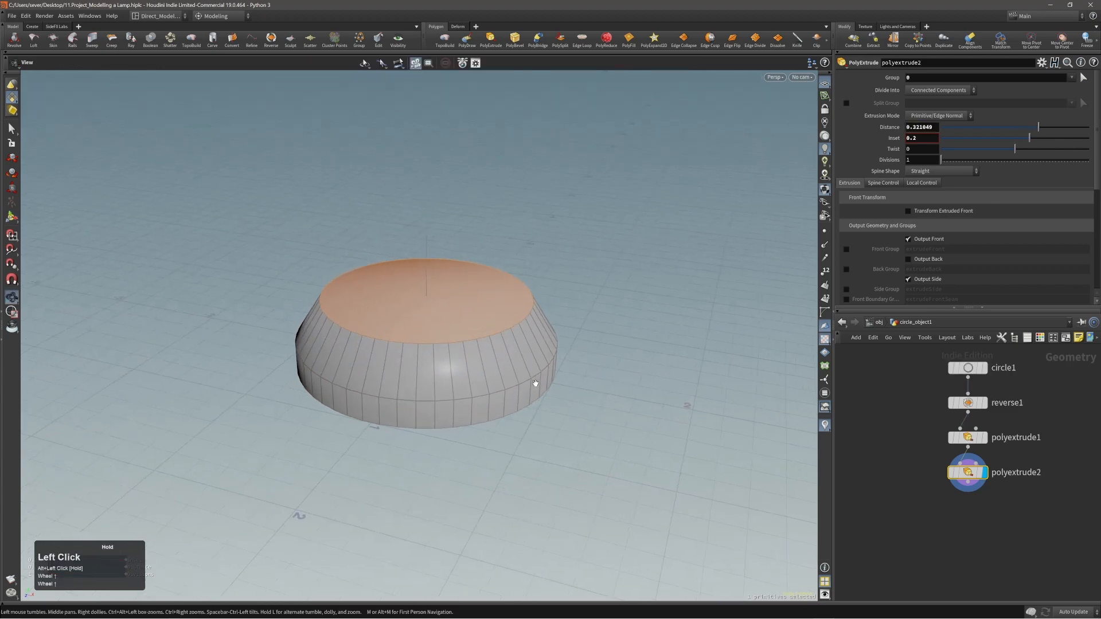
{"action": "scroll", "coordinate": [601, 399], "scroll_direction": "up", "scroll_amount": 1}
{"action": "mouse_move", "coordinate": [601, 399]}
{"action": "left_mouse_down", "text": "alt"}
{"action": "mouse_move", "coordinate": [440, 365]}
{"action": "mouse_move", "coordinate": [595, 387]}
{"action": "left_mouse_up", "text": "alt"}
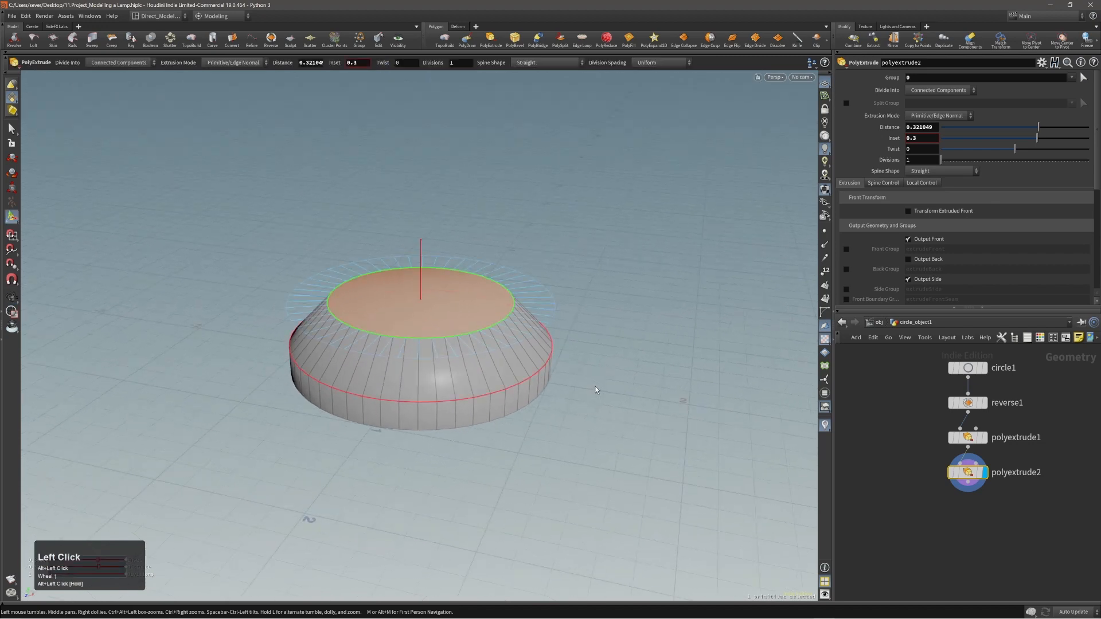
{"action": "scroll", "coordinate": [595, 387], "scroll_direction": "down", "scroll_amount": 2, "text": "shift"}
{"action": "right_click_drag", "start_coordinate": [594, 387], "coordinate": [522, 380], "text": "alt"}
- Extrude the shoulder's top face straight up by about 1.7 to form the lamp's cylindrical body
{"action": "key", "text": "q"}
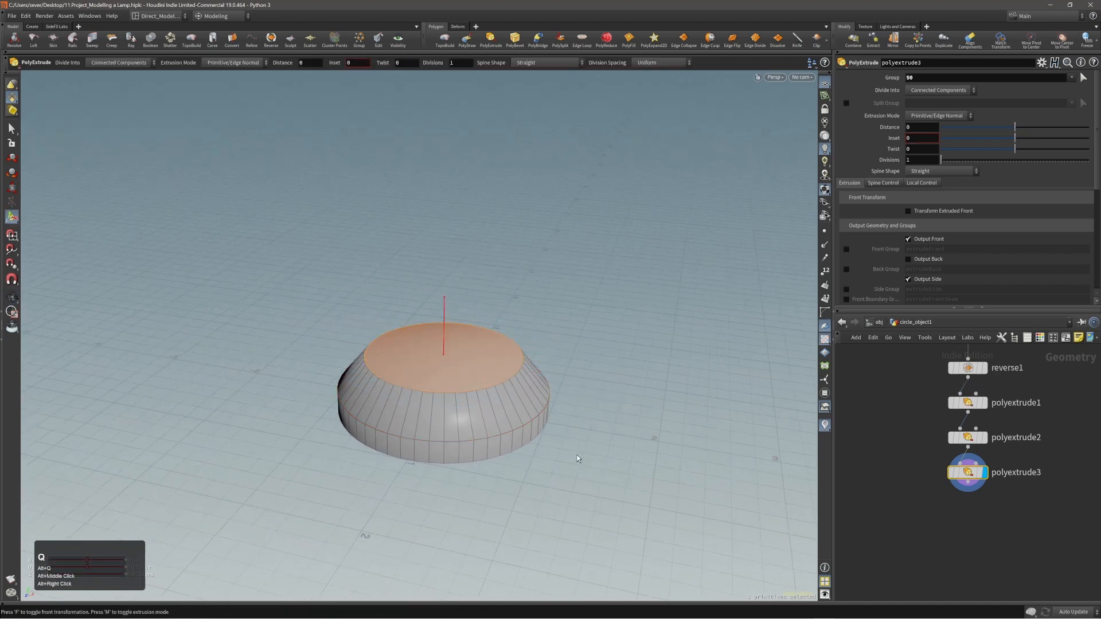
{"action": "left_click_drag", "start_coordinate": [577, 460], "coordinate": [568, 302]}
{"action": "right_click_drag", "start_coordinate": [568, 303], "coordinate": [553, 325], "text": "alt"}
{"action": "middle_click_drag", "start_coordinate": [553, 325], "coordinate": [501, 412], "text": "alt"}
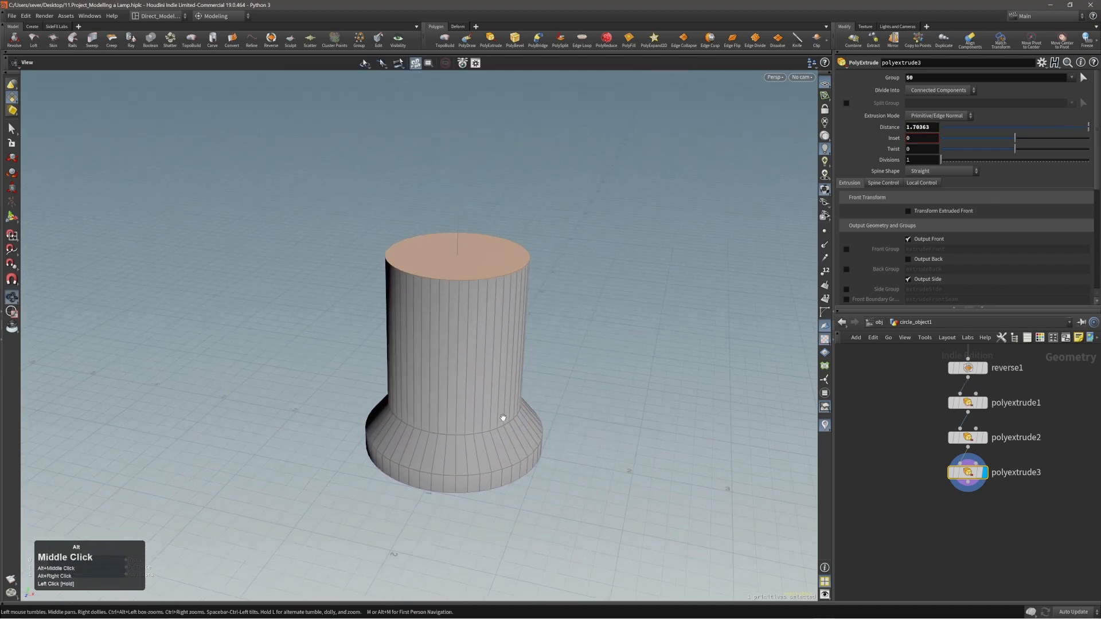
{"action": "mouse_move", "coordinate": [501, 413]}
{"action": "left_mouse_down", "text": "alt"}
{"action": "mouse_move", "coordinate": [508, 418]}
{"action": "mouse_move", "coordinate": [489, 415]}
{"action": "left_mouse_up", "text": "alt"}
{"action": "key", "text": "Return"}
{"action": "middle_click_drag", "start_coordinate": [524, 452], "coordinate": [539, 471]}
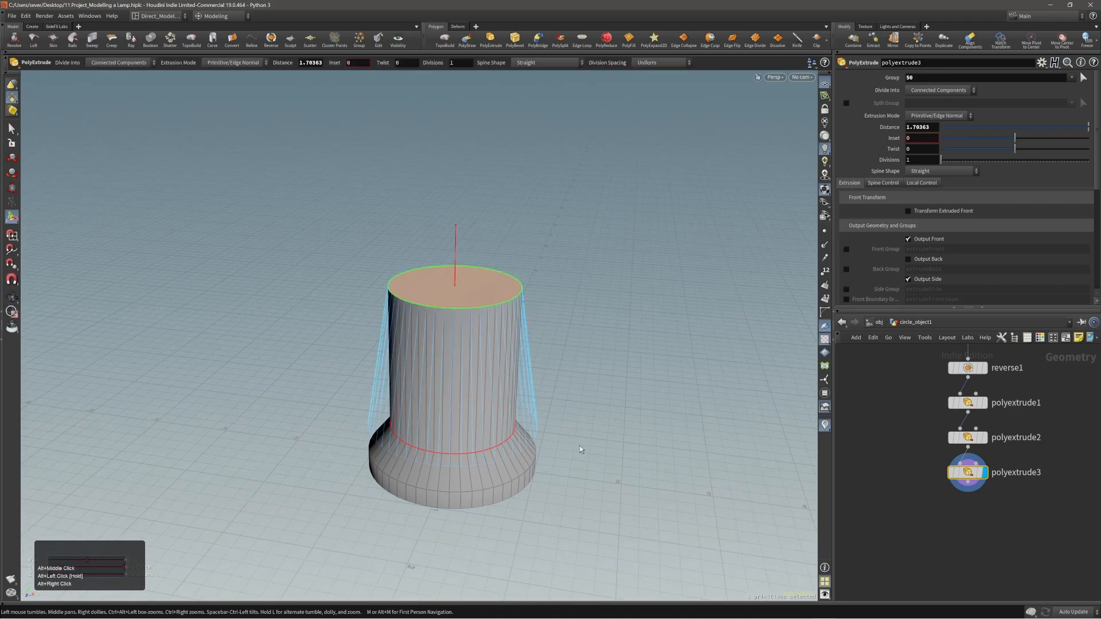
- Extrude the body's top face by about 0.5 with an inset of -0.3 to flare it outward
{"action": "key", "text": "q"}
{"action": "left_click_drag", "start_coordinate": [579, 446], "coordinate": [569, 411]}
{"action": "scroll", "coordinate": [569, 411], "scroll_direction": "down", "scroll_amount": 3}
{"action": "scroll", "coordinate": [570, 409], "scroll_direction": "down", "scroll_amount": 2}
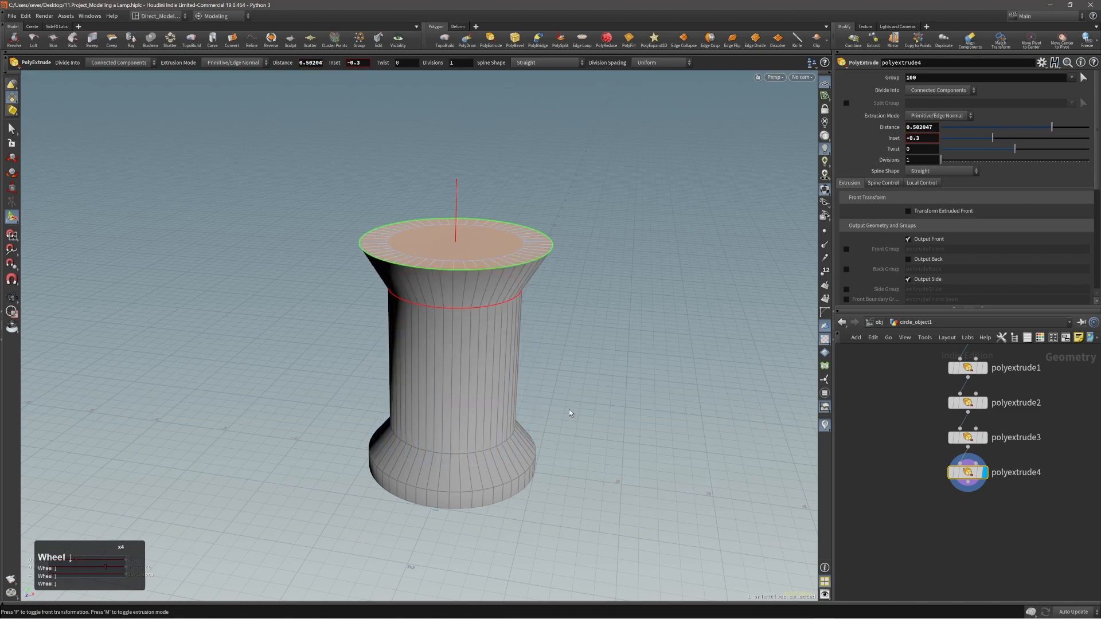
{"action": "mouse_move", "coordinate": [528, 394]}
{"action": "left_mouse_down", "text": "alt"}
{"action": "mouse_move", "coordinate": [504, 369]}
{"action": "mouse_move", "coordinate": [517, 393]}
{"action": "left_mouse_up", "text": "alt"}
{"action": "middle_click_drag", "start_coordinate": [517, 393], "coordinate": [521, 423], "text": "alt"}
- Extrude the flared top straight up by about 0.17 and inset its face by 0.14 to make a rim
{"action": "key", "text": "q"}
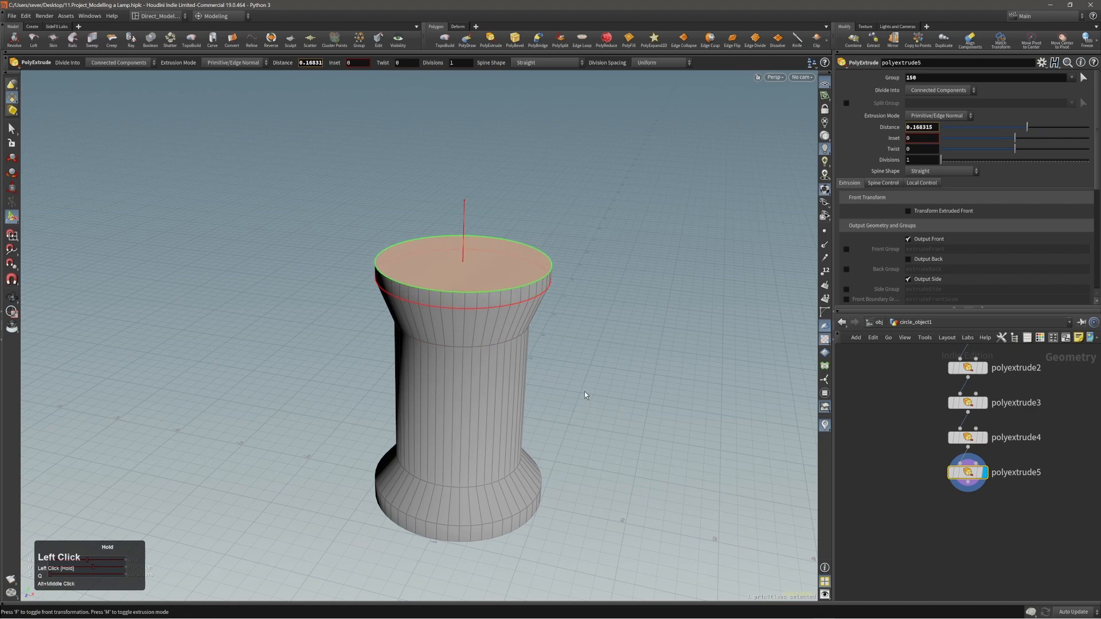
{"action": "key", "text": "q"}
{"action": "scroll", "coordinate": [583, 391], "scroll_direction": "up", "scroll_amount": 3, "text": "shift"}
{"action": "scroll", "coordinate": [583, 391], "scroll_direction": "up", "scroll_amount": 2}
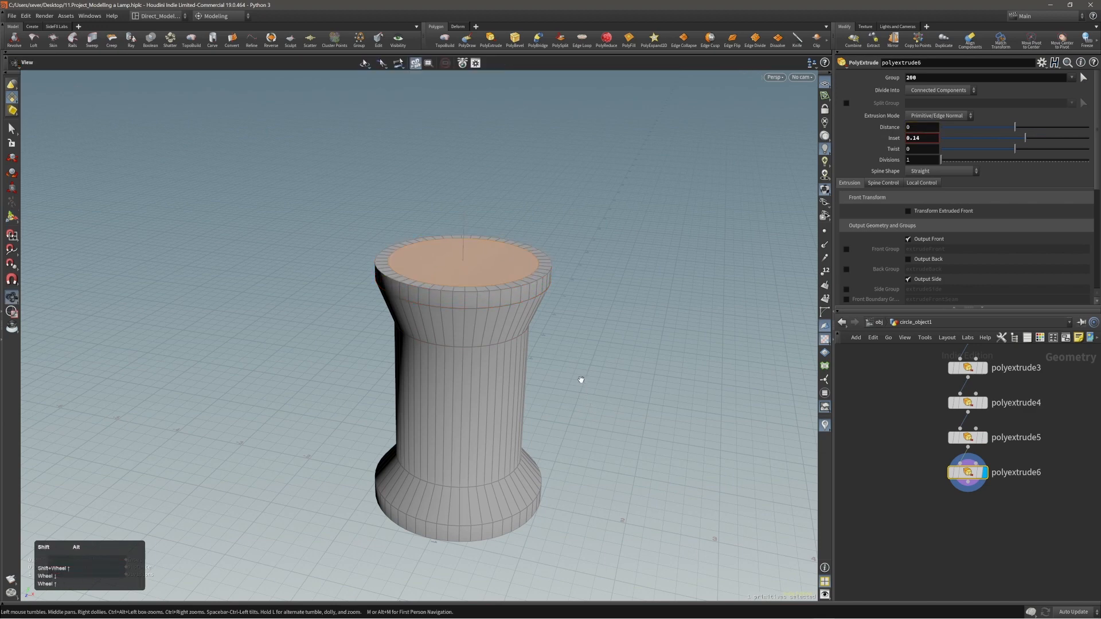
{"action": "middle_click_drag", "start_coordinate": [581, 382], "coordinate": [578, 401], "text": "alt"}
- Extrude the inset top face twice more, turning off side output for the second extrusion
{"action": "key", "text": "q"}
{"action": "left_click", "coordinate": [604, 392]}
{"action": "left_click_drag", "start_coordinate": [603, 392], "coordinate": [696, 297]}
{"action": "key", "text": "q"}
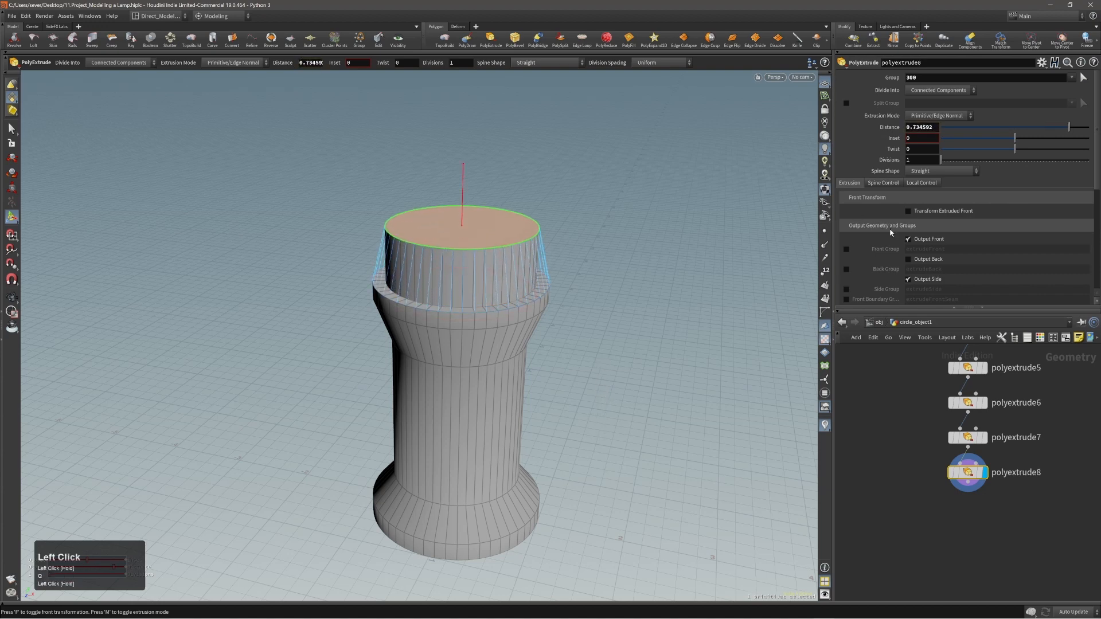
{"action": "left_click", "coordinate": [917, 281]}
- Reduce the sideless extrusion's distance to about 0.11 and check the lantern reference image
{"action": "right_click_drag", "start_coordinate": [516, 298], "coordinate": [494, 290], "text": "alt"}
{"action": "left_click_drag", "start_coordinate": [617, 269], "coordinate": [593, 350]}
{"action": "right_click_drag", "start_coordinate": [498, 358], "coordinate": [524, 346], "text": "alt"}
{"action": "middle_click_drag", "start_coordinate": [524, 346], "coordinate": [517, 312], "text": "alt"}
{"action": "left_click_drag", "start_coordinate": [640, 283], "coordinate": [634, 295]}
{"action": "left_click_drag", "start_coordinate": [648, 342], "coordinate": [654, 321]}
{"action": "right_click_drag", "start_coordinate": [631, 315], "coordinate": [712, 276], "text": "alt"}
{"action": "right_click_drag", "start_coordinate": [1100, 298], "coordinate": [743, 317]}
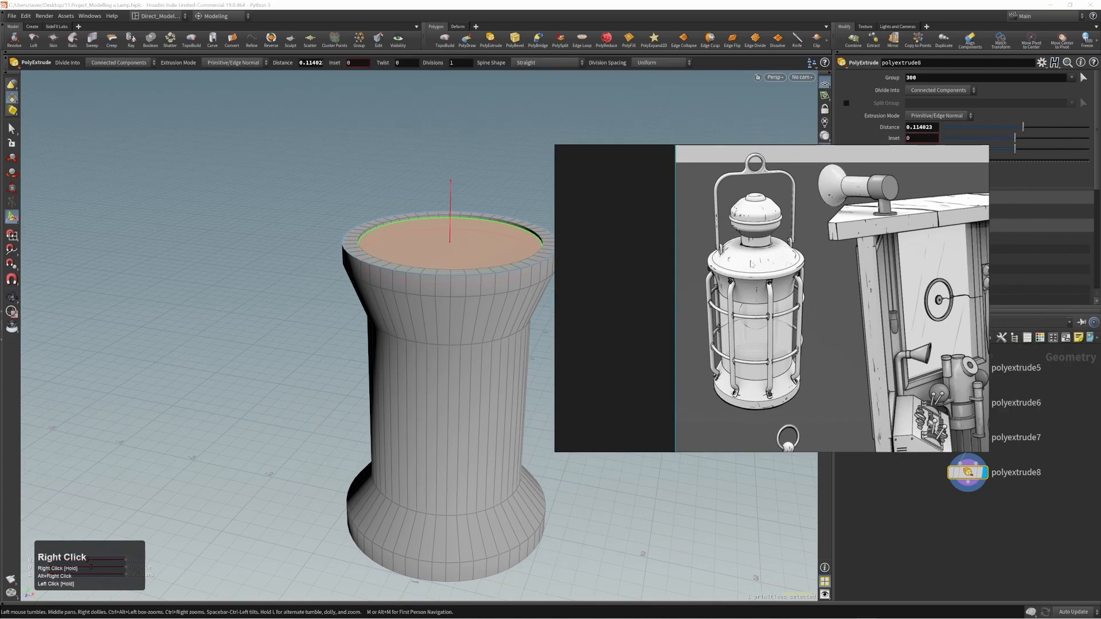
{"action": "right_click_drag", "start_coordinate": [751, 264], "coordinate": [1100, 287]}
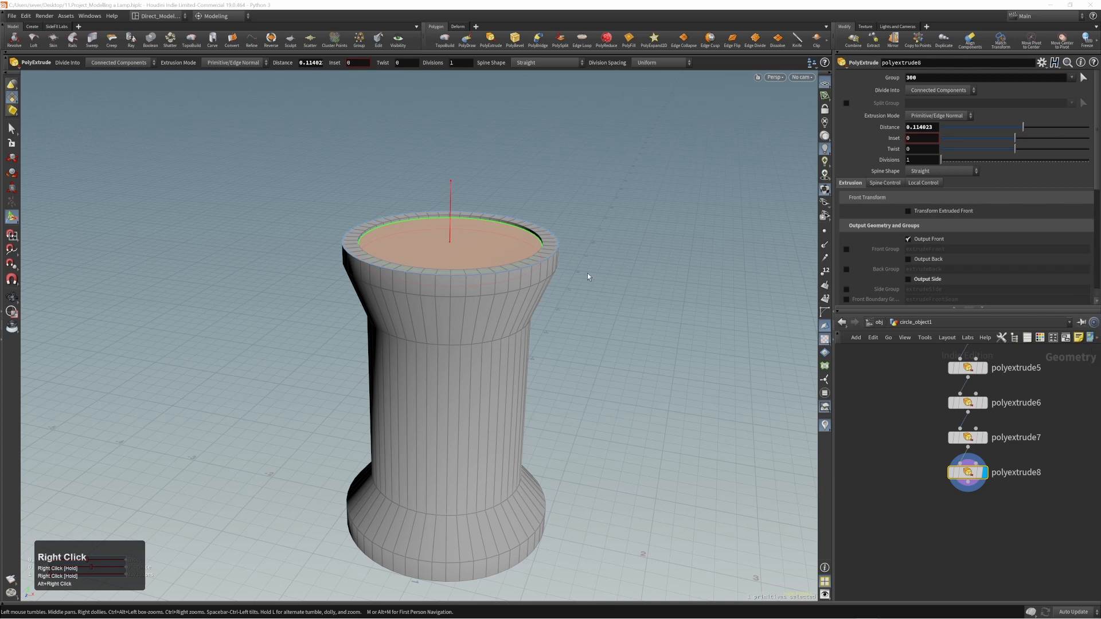
- Extrude the detached inner top face upward by about 0.035
{"action": "right_click_drag", "start_coordinate": [587, 273], "coordinate": [565, 253], "text": "alt"}
{"action": "left_click_drag", "start_coordinate": [566, 252], "coordinate": [622, 347], "text": "alt"}
{"action": "key", "text": "q"}
{"action": "right_click_drag", "start_coordinate": [580, 271], "coordinate": [634, 216], "text": "alt"}
{"action": "middle_click_drag", "start_coordinate": [620, 257], "coordinate": [661, 279], "text": "alt"}
{"action": "right_click_drag", "start_coordinate": [640, 289], "coordinate": [658, 281], "text": "alt"}
{"action": "left_click_drag", "start_coordinate": [653, 300], "coordinate": [654, 291]}
- Raise the inner face's extrusion distance to about 0.047 to bring it level with the rim
{"action": "key", "text": "c"}
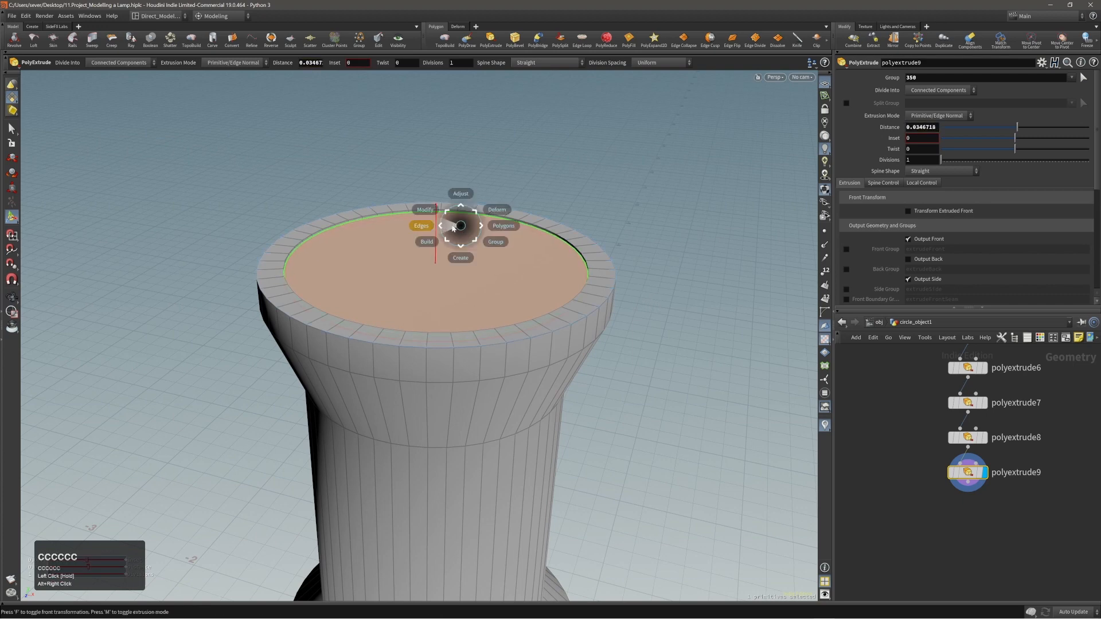
{"action": "left_click_drag", "start_coordinate": [435, 212], "coordinate": [581, 290]}
{"action": "key", "text": "x"}
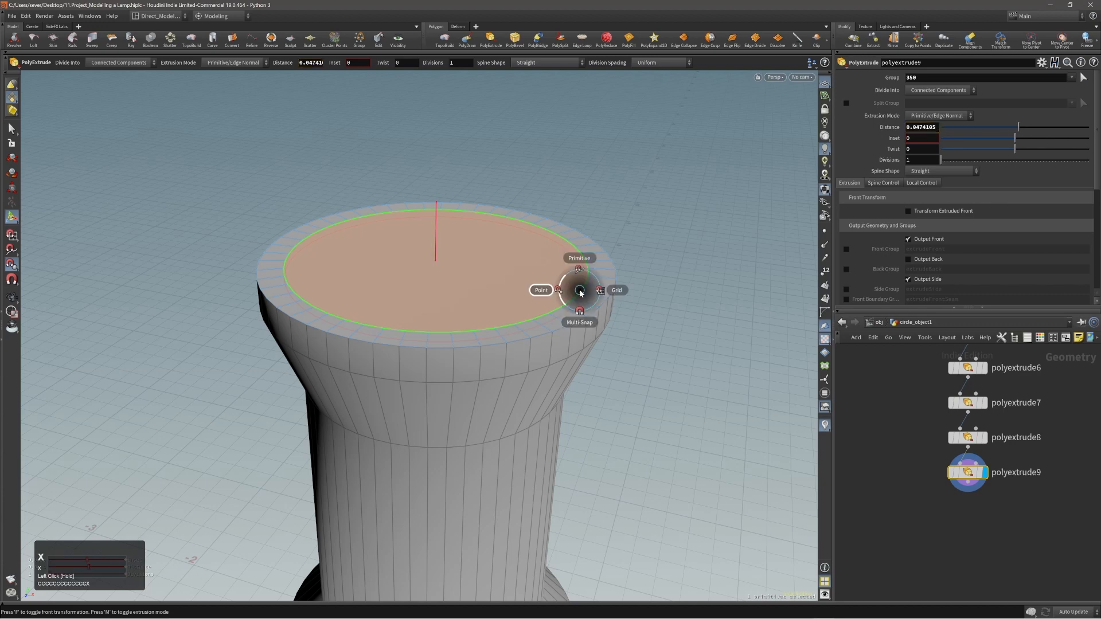
{"action": "left_click", "coordinate": [563, 287]}
{"action": "right_click_drag", "start_coordinate": [562, 287], "coordinate": [481, 270], "text": "alt"}
{"action": "right_click_drag", "start_coordinate": [455, 296], "coordinate": [466, 292], "text": "alt"}
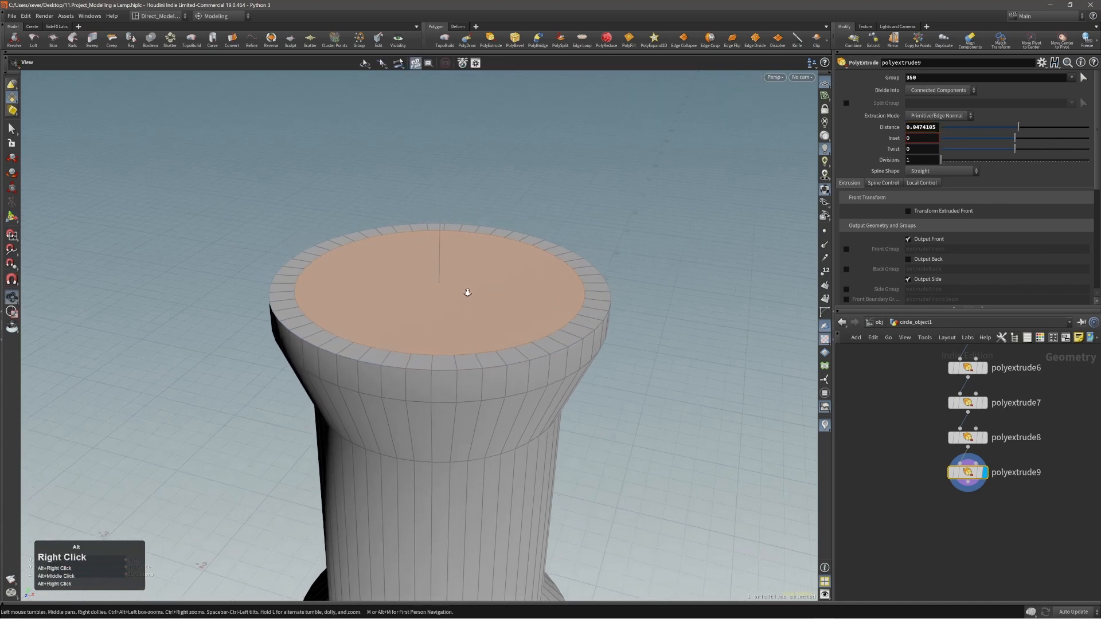
{"action": "middle_click_drag", "start_coordinate": [466, 292], "coordinate": [473, 286], "text": "alt"}
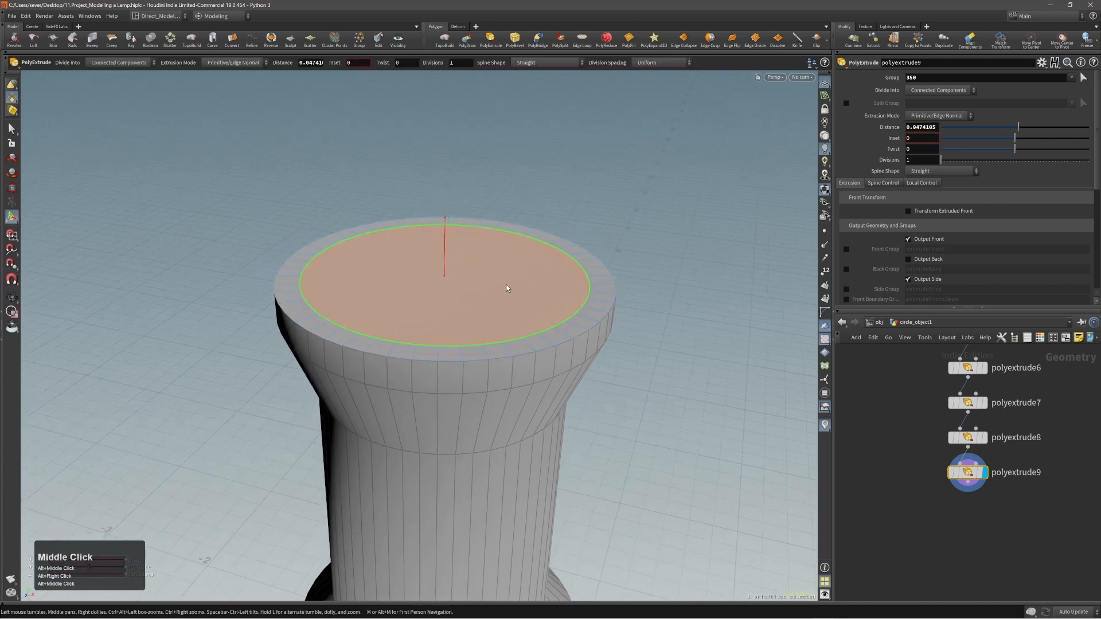
- Extrude the inner top face upward into a tapered lid with an inset of 0.3 and fine-tune its height
{"action": "key", "text": "q"}
{"action": "left_click_drag", "start_coordinate": [665, 345], "coordinate": [652, 272]}
{"action": "scroll", "coordinate": [652, 272], "scroll_direction": "up", "scroll_amount": 2}
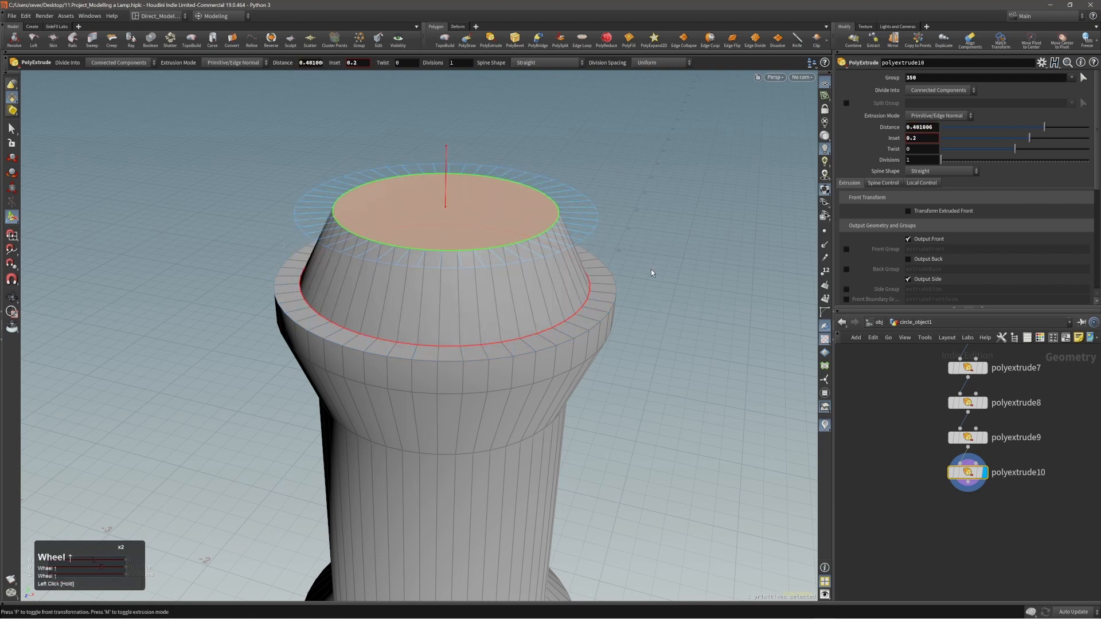
{"action": "scroll", "coordinate": [651, 270], "scroll_direction": "up", "scroll_amount": 4}
{"action": "middle_click_drag", "start_coordinate": [598, 263], "coordinate": [544, 262], "text": "alt"}
{"action": "right_click_drag", "start_coordinate": [544, 262], "coordinate": [545, 253], "text": "alt"}
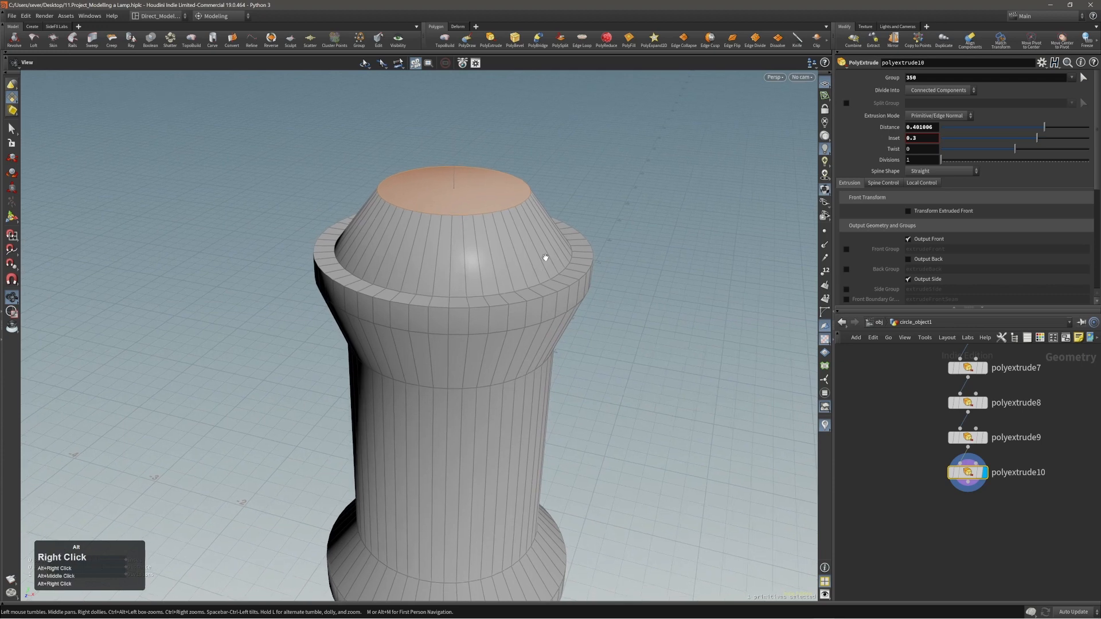
{"action": "middle_click_drag", "start_coordinate": [546, 253], "coordinate": [528, 276], "text": "alt"}
{"action": "right_click_drag", "start_coordinate": [528, 276], "coordinate": [541, 277], "text": "alt"}
{"action": "middle_click_drag", "start_coordinate": [541, 277], "coordinate": [544, 283], "text": "alt"}
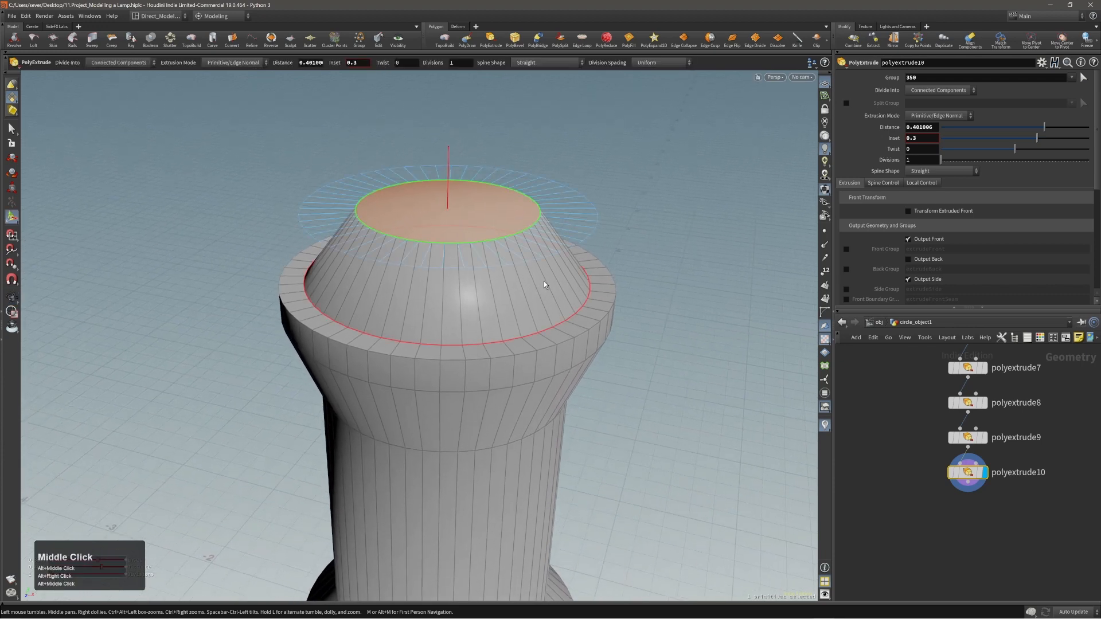
{"action": "left_click_drag", "start_coordinate": [683, 259], "coordinate": [679, 276]}
- Inset the lid's top face by 0.25 and extrude the resulting inner face
{"action": "key", "text": "q"}
{"action": "scroll", "coordinate": [679, 282], "scroll_direction": "up", "scroll_amount": 2}
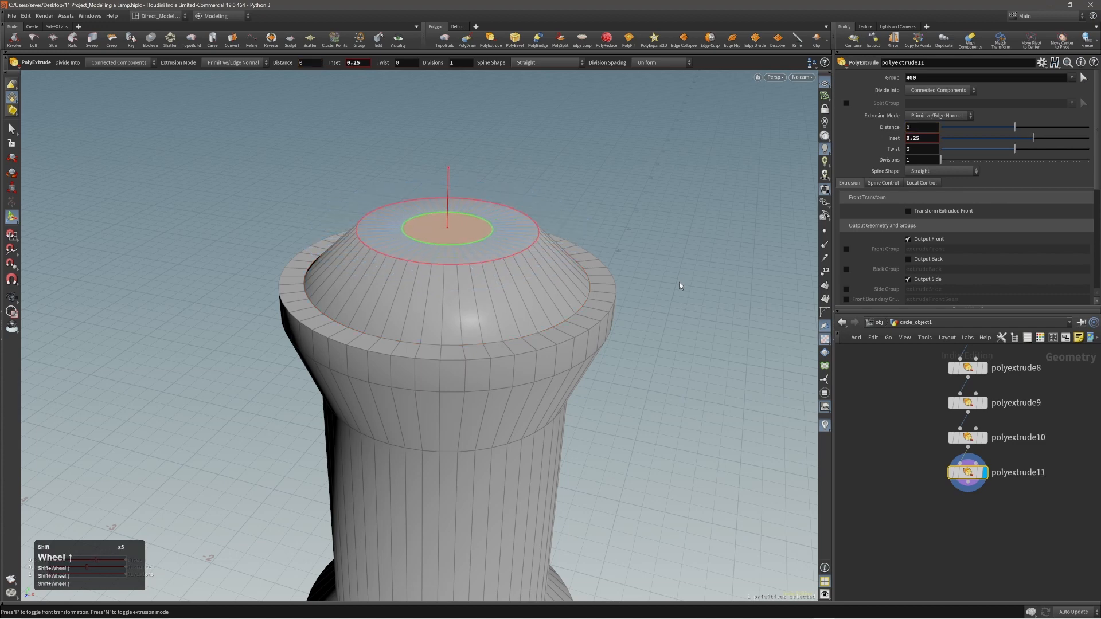
{"action": "key", "text": "q"}
{"action": "left_click_drag", "start_coordinate": [676, 274], "coordinate": [686, 230]}
- Extrude the inner face again without side output, then extrude it about 0.17 upward as a neck
{"action": "key", "text": "q"}
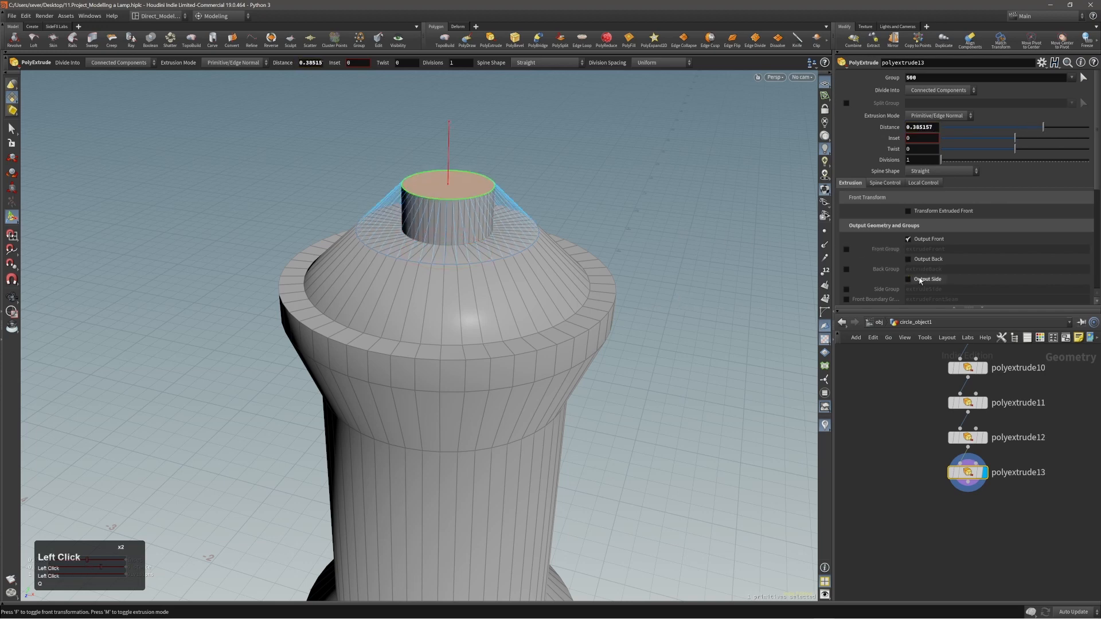
{"action": "right_click_drag", "start_coordinate": [574, 252], "coordinate": [605, 229], "text": "alt"}
{"action": "left_click_drag", "start_coordinate": [604, 229], "coordinate": [632, 228]}
{"action": "key", "text": "q"}
{"action": "right_click_drag", "start_coordinate": [626, 233], "coordinate": [607, 228], "text": "alt"}
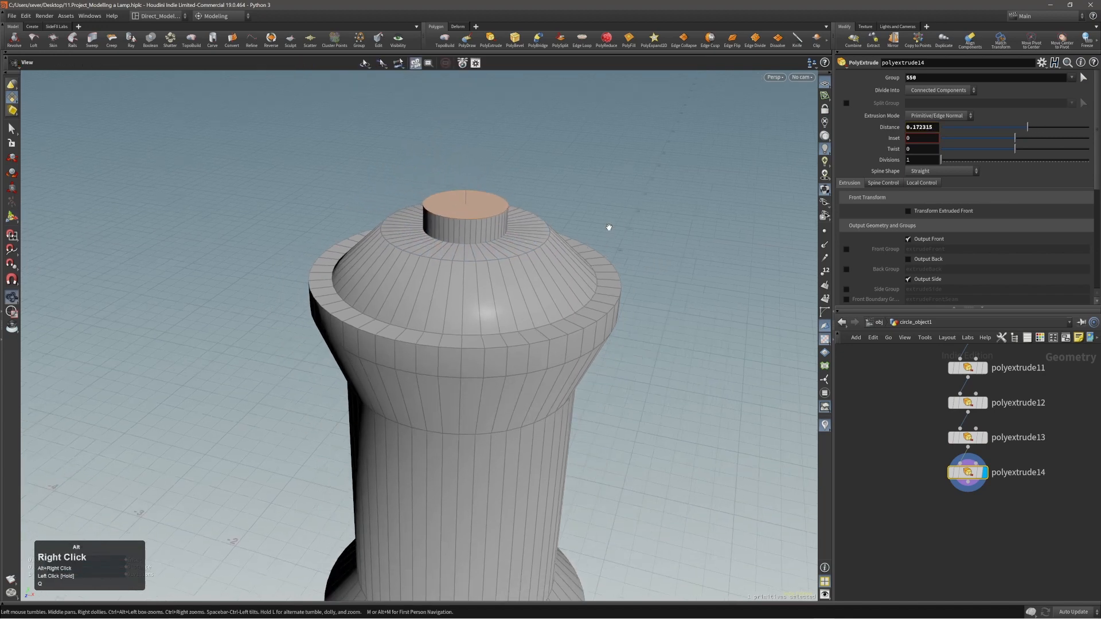
{"action": "middle_click_drag", "start_coordinate": [607, 229], "coordinate": [617, 274], "text": "alt"}
- Extrude the neck's top face into an outward flare, then extrude the widened face about 0.31 upward
{"action": "left_click_drag", "start_coordinate": [646, 315], "coordinate": [633, 227]}
{"action": "scroll", "coordinate": [636, 281], "scroll_direction": "up", "scroll_amount": 3}
{"action": "scroll", "coordinate": [636, 281], "scroll_direction": "down", "scroll_amount": 2}
{"action": "scroll", "coordinate": [635, 285], "scroll_direction": "down", "scroll_amount": 3}
{"action": "right_click_drag", "start_coordinate": [633, 227], "coordinate": [634, 258], "text": "alt"}
{"action": "middle_click_drag", "start_coordinate": [634, 258], "coordinate": [635, 285], "text": "alt"}
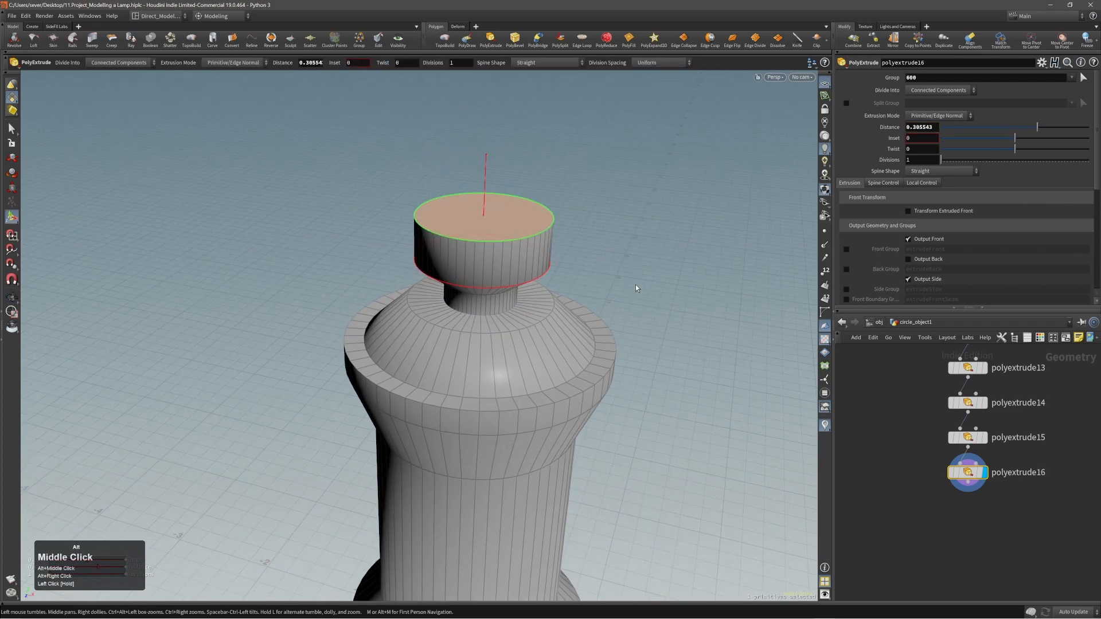
- Extrude the upper cap's top face upward with an inset of 0.3 to form a conical tip
{"action": "key", "text": "q"}
{"action": "key", "text": "q"}
{"action": "scroll", "coordinate": [640, 250], "scroll_direction": "up", "scroll_amount": 2}
{"action": "left_click_drag", "start_coordinate": [643, 289], "coordinate": [607, 271]}
{"action": "scroll", "coordinate": [604, 242], "scroll_direction": "up", "scroll_amount": 1}
{"action": "right_click_drag", "start_coordinate": [607, 270], "coordinate": [611, 269], "text": "alt"}
{"action": "middle_click_drag", "start_coordinate": [611, 269], "coordinate": [616, 268], "text": "alt"}
- Inset the cone's small top face by 0.04 and extrude the inner face upward by about 0.04 as a knob
{"action": "key", "text": "q"}
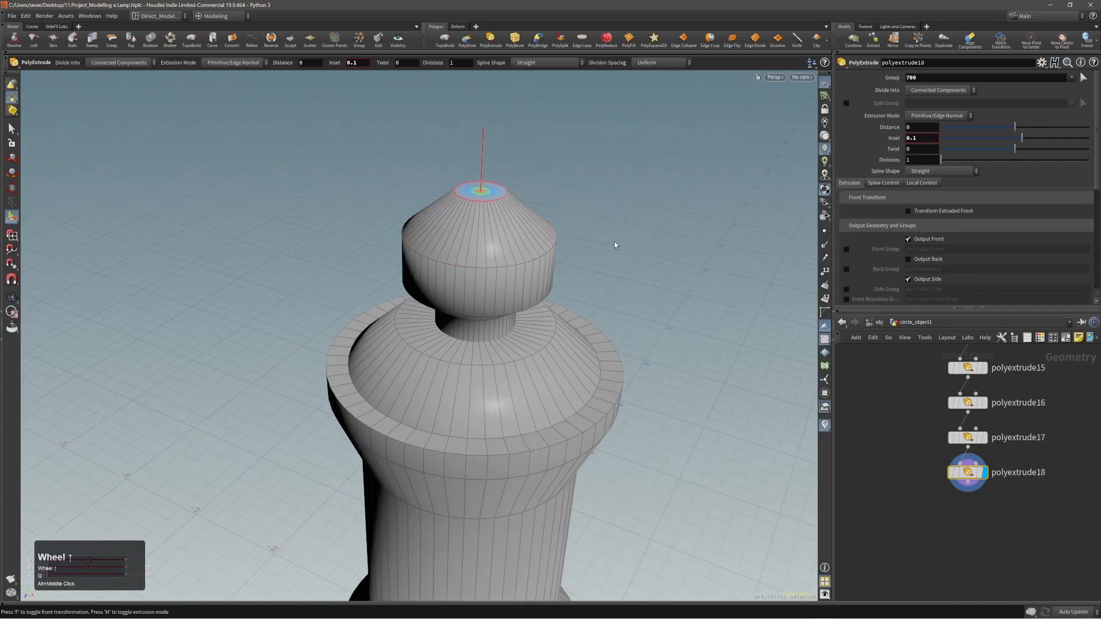
{"action": "right_click_drag", "start_coordinate": [614, 242], "coordinate": [620, 194], "text": "alt"}
{"action": "middle_click_drag", "start_coordinate": [619, 195], "coordinate": [583, 263], "text": "alt"}
{"action": "right_click_drag", "start_coordinate": [583, 262], "coordinate": [594, 240], "text": "alt"}
{"action": "scroll", "coordinate": [594, 240], "scroll_direction": "down", "scroll_amount": 1}
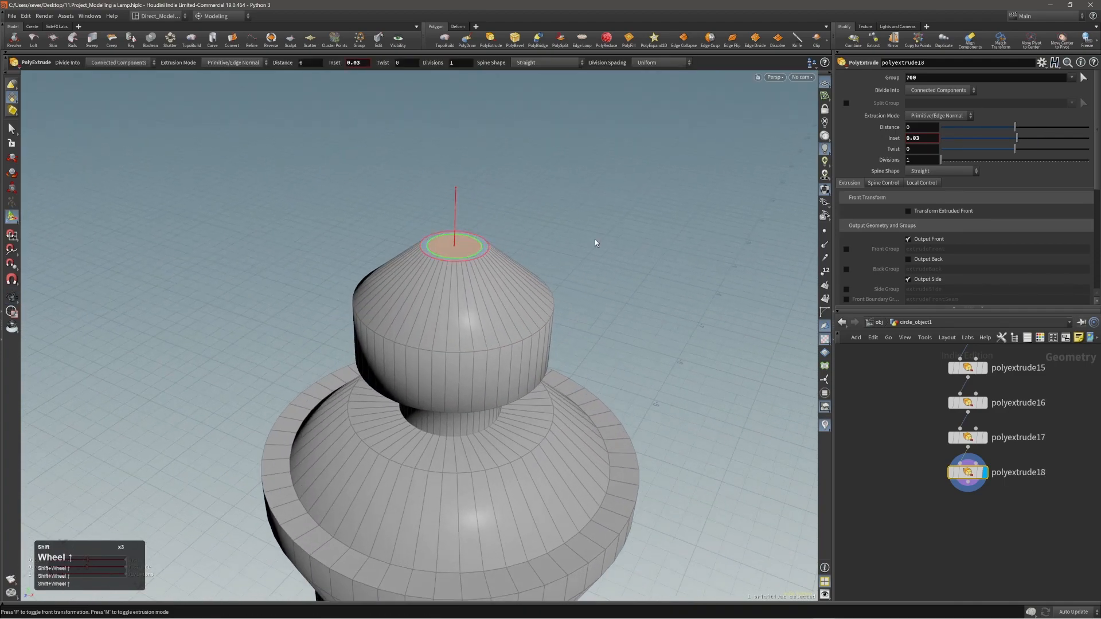
{"action": "key", "text": "q"}
{"action": "left_click_drag", "start_coordinate": [594, 239], "coordinate": [546, 239]}
{"action": "right_click_drag", "start_coordinate": [546, 239], "coordinate": [596, 228], "text": "alt"}
- Bevel the knob's top face with PolyBevel, using a distance of about 0.029 and 4 divisions
{"action": "key", "text": "c"}
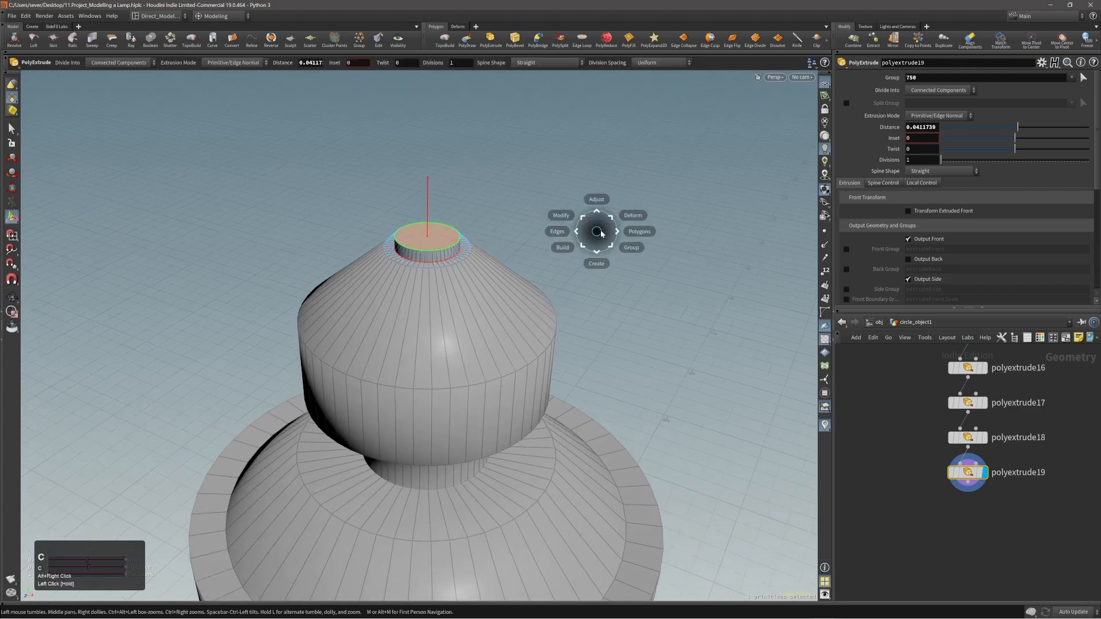
{"action": "left_click", "coordinate": [609, 228]}
{"action": "left_click", "coordinate": [609, 211]}
{"action": "left_click_drag", "start_coordinate": [603, 224], "coordinate": [605, 227]}
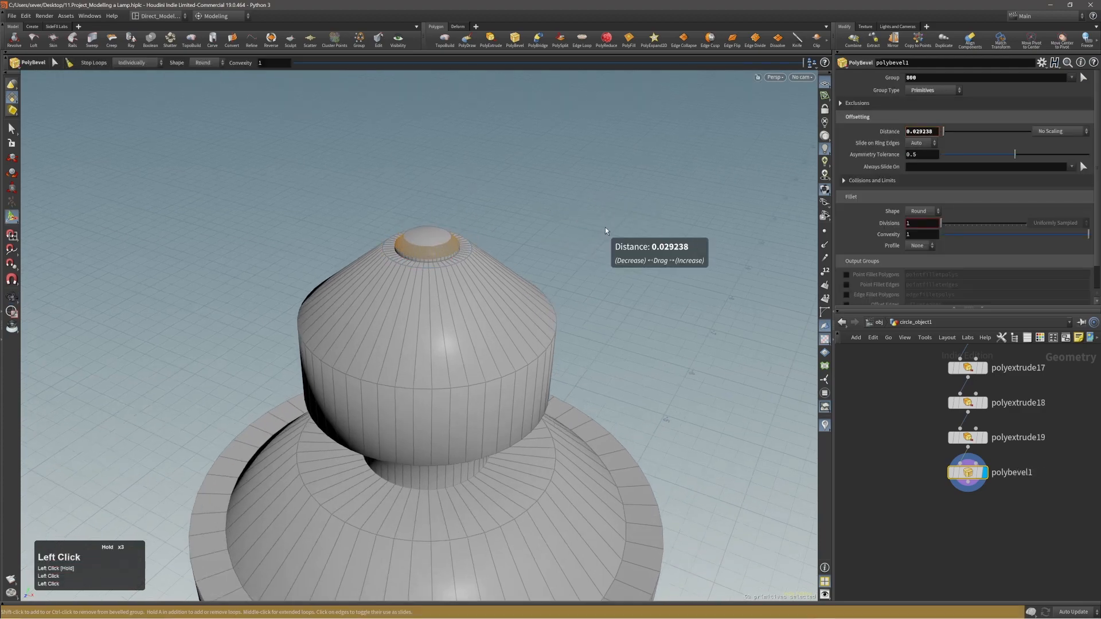
{"action": "right_click_drag", "start_coordinate": [431, 214], "coordinate": [590, 213], "text": "alt"}
{"action": "scroll", "coordinate": [576, 235], "scroll_direction": "up", "scroll_amount": 3}
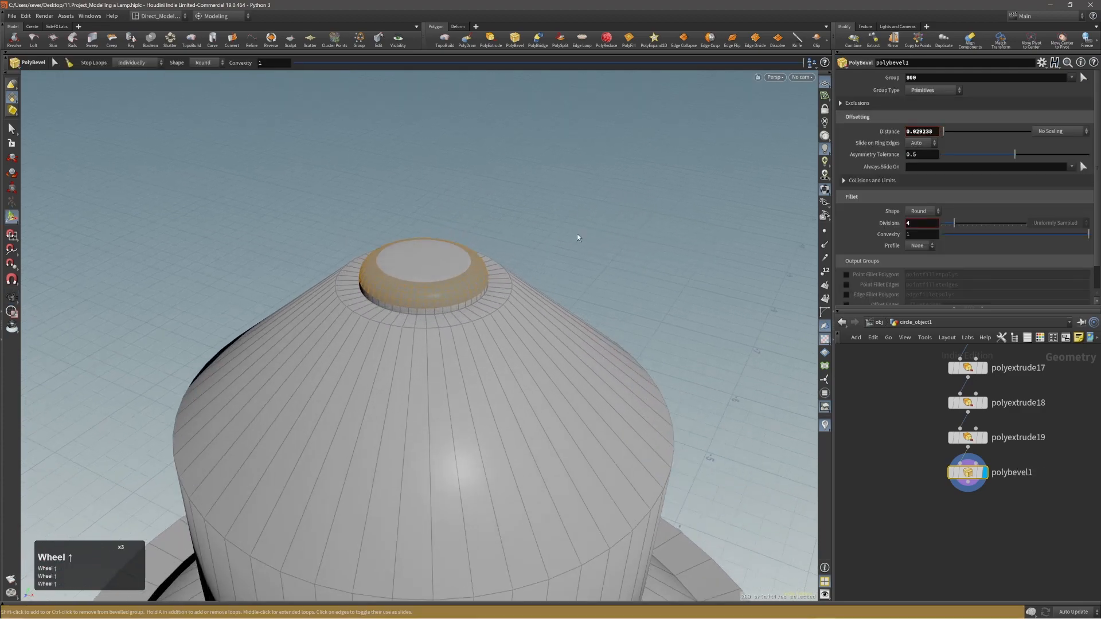
- Try to lower the distance of the inset extrusion at the cone's tip to about -0.06
{"action": "right_click_drag", "start_coordinate": [487, 215], "coordinate": [416, 233], "text": "alt"}
{"action": "left_click_drag", "start_coordinate": [415, 233], "coordinate": [442, 241], "text": "alt"}
{"action": "right_click_drag", "start_coordinate": [442, 240], "coordinate": [430, 246], "text": "alt"}
{"action": "middle_click_drag", "start_coordinate": [430, 246], "coordinate": [453, 172], "text": "alt"}
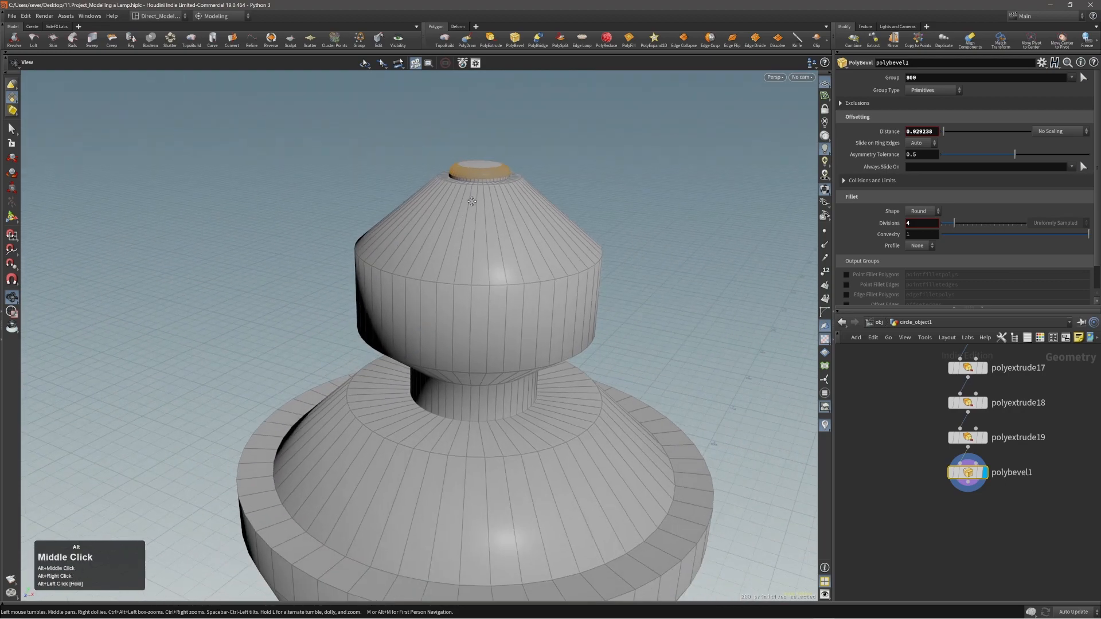
{"action": "right_click_drag", "start_coordinate": [453, 172], "coordinate": [474, 244], "text": "alt"}
{"action": "left_click_drag", "start_coordinate": [475, 244], "coordinate": [593, 227], "text": "alt"}
{"action": "key", "text": "Page_Up"}
{"action": "key", "text": "Page_Up"}
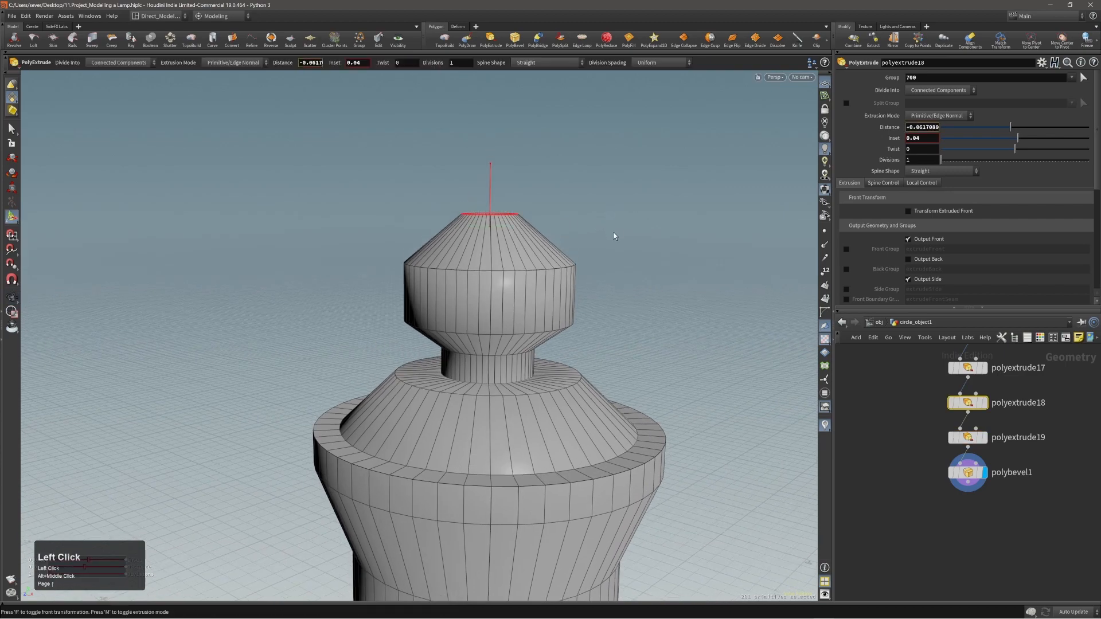
- Undo that distance change and shorten the upper cap's conical extrusion to a distance of about 0.18
{"action": "key", "text": "ctrl+Page_Up"}
{"action": "left_click", "coordinate": [623, 231]}
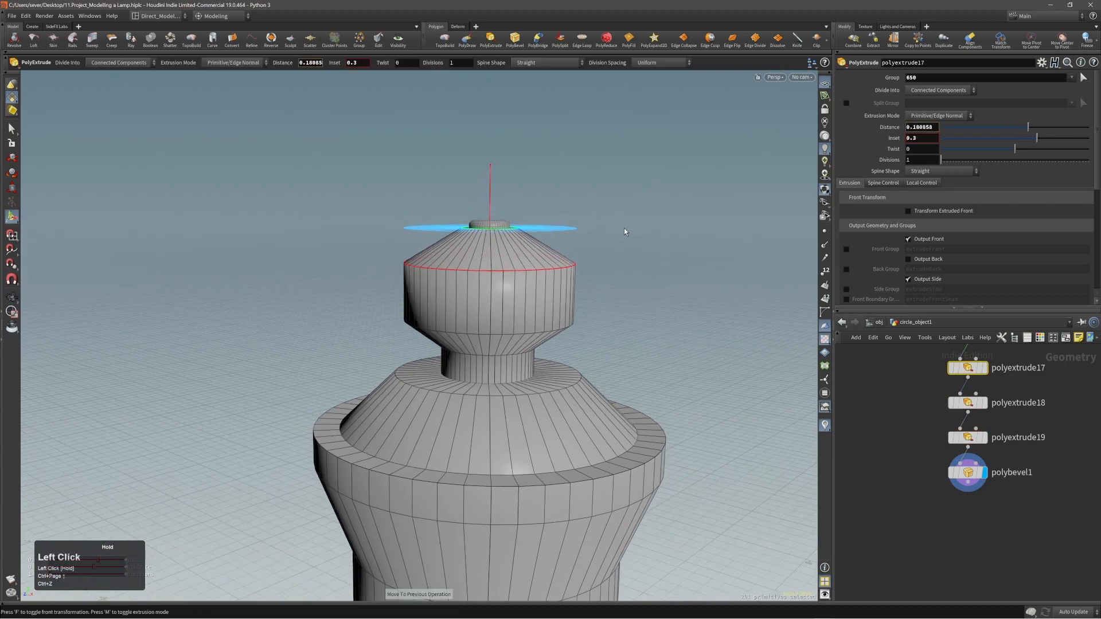
{"action": "right_click_drag", "start_coordinate": [624, 228], "coordinate": [576, 269], "text": "alt"}
{"action": "left_click_drag", "start_coordinate": [576, 270], "coordinate": [557, 253], "text": "alt"}
{"action": "right_click_drag", "start_coordinate": [558, 253], "coordinate": [570, 250], "text": "alt"}
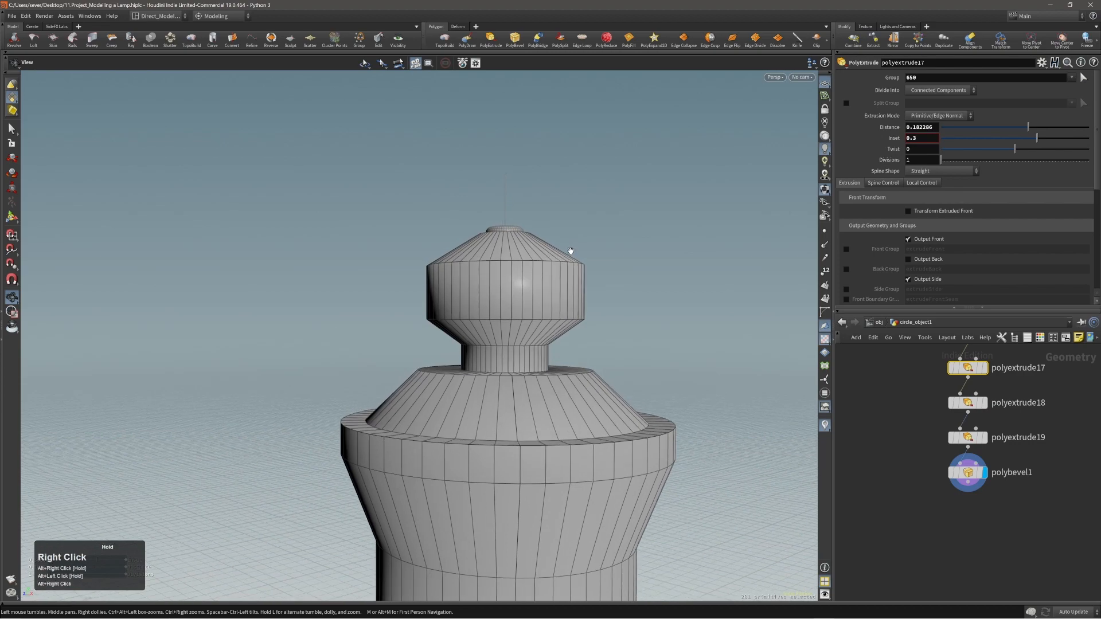
- Bevel the upper and lower rim edges of the top cap with PolyBevel, using a distance of about 0.042 and 3 divisions
{"action": "left_click_drag", "start_coordinate": [571, 250], "coordinate": [614, 246], "text": "alt"}
{"action": "left_click_drag", "start_coordinate": [614, 246], "coordinate": [609, 268], "text": "alt"}
{"action": "key", "text": "comma"}
{"action": "key", "text": "2"}
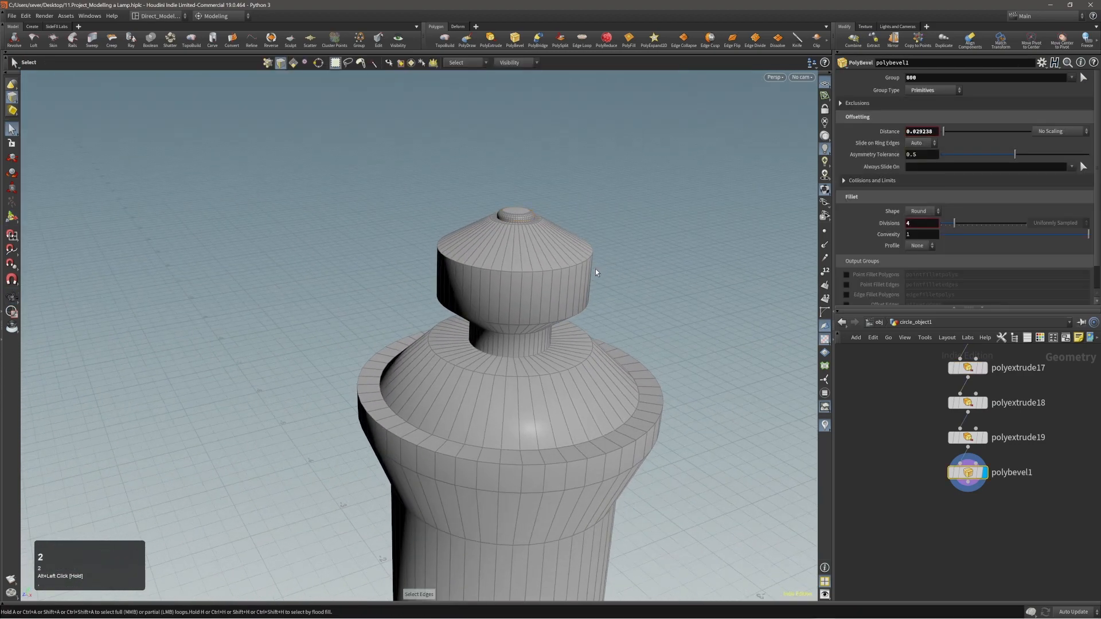
{"action": "double_click", "coordinate": [538, 273]}
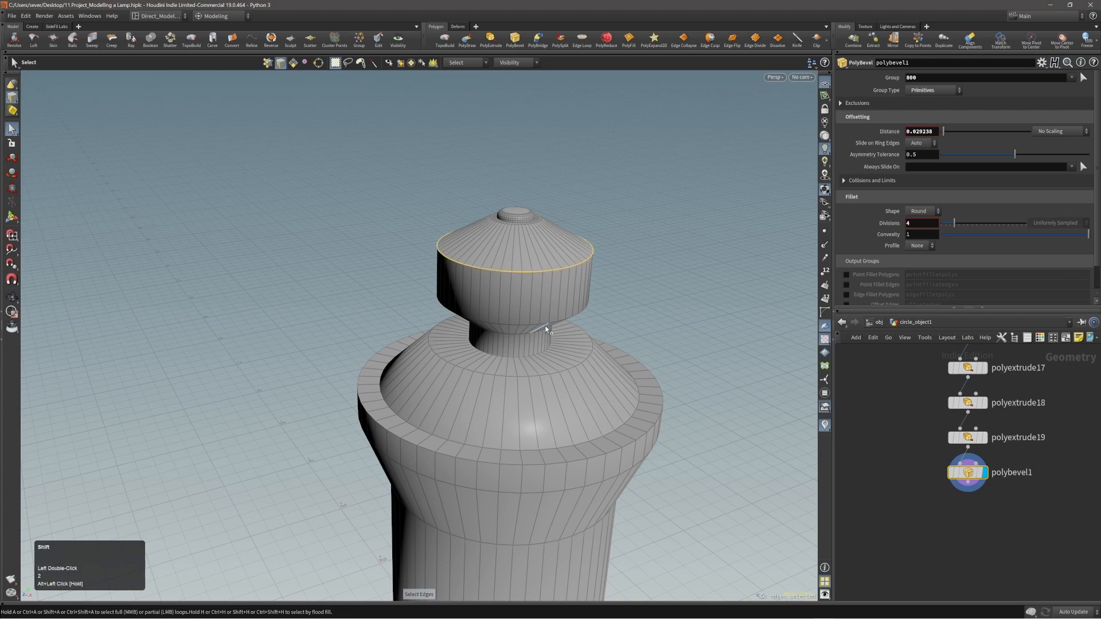
{"action": "double_click", "coordinate": [545, 325], "text": "shift"}
{"action": "right_click_drag", "start_coordinate": [542, 322], "coordinate": [507, 280], "text": "alt"}
{"action": "left_click_drag", "start_coordinate": [507, 280], "coordinate": [526, 300], "text": "alt"}
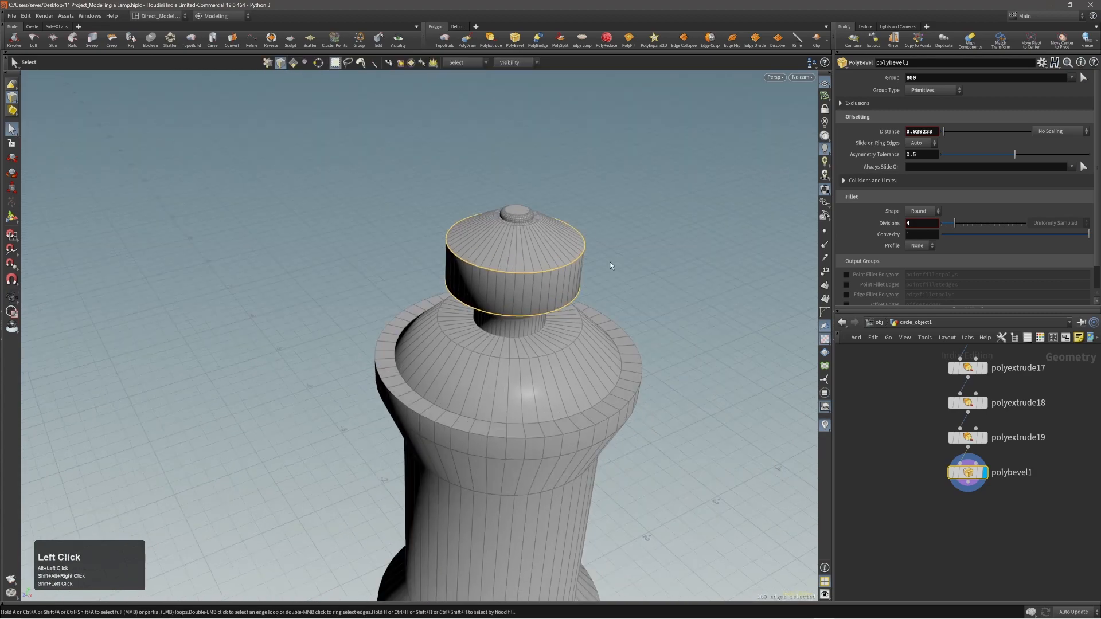
{"action": "key", "text": "c"}
{"action": "left_click_drag", "start_coordinate": [610, 263], "coordinate": [535, 250]}
{"action": "left_click", "coordinate": [615, 245]}
{"action": "scroll", "coordinate": [620, 242], "scroll_direction": "up", "scroll_amount": 2}
{"action": "middle_click_drag", "start_coordinate": [534, 250], "coordinate": [504, 242], "text": "alt"}
{"action": "left_click_drag", "start_coordinate": [505, 241], "coordinate": [523, 233], "text": "alt"}
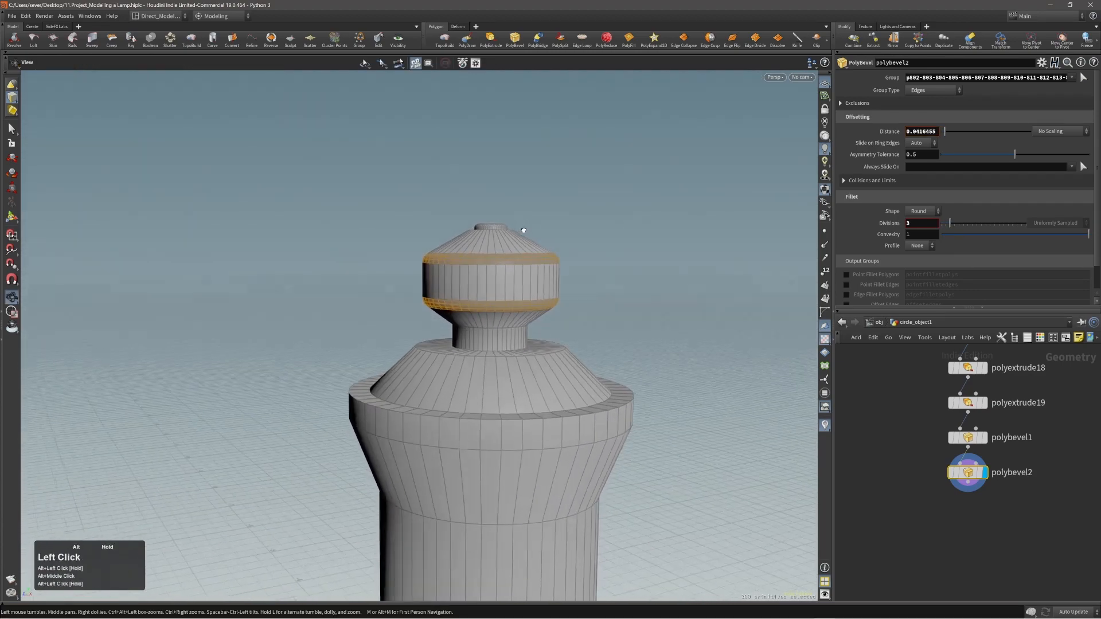
- Bevel the edge loop around the lid's upper shoulder with a distance of about 0.096 and multiple divisions
{"action": "mouse_move", "coordinate": [524, 233]}
{"action": "right_mouse_down", "text": "alt"}
{"action": "mouse_move", "coordinate": [467, 241]}
{"action": "mouse_move", "coordinate": [536, 239]}
{"action": "right_mouse_up", "text": "alt"}
{"action": "middle_click_drag", "start_coordinate": [535, 238], "coordinate": [534, 200], "text": "alt"}
{"action": "key", "text": "3"}
{"action": "left_click_drag", "start_coordinate": [534, 200], "coordinate": [591, 245], "text": "alt"}
{"action": "double_click", "coordinate": [504, 298]}
{"action": "key", "text": "c"}
{"action": "left_click", "coordinate": [586, 271]}
{"action": "left_click", "coordinate": [573, 249]}
{"action": "scroll", "coordinate": [590, 245], "scroll_direction": "up", "scroll_amount": 2}
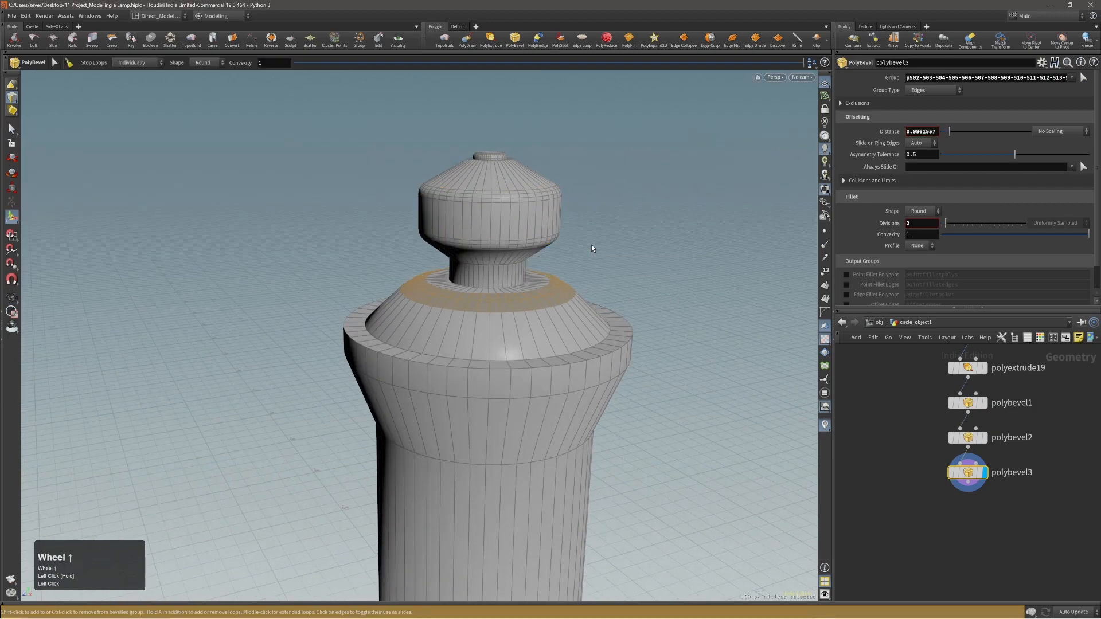
- Round the body's outer top rim by bevelling its edge loop with a distance of about 0.074 and 4 divisions
{"action": "right_click_drag", "start_coordinate": [582, 252], "coordinate": [503, 264], "text": "alt"}
{"action": "left_click_drag", "start_coordinate": [502, 264], "coordinate": [514, 289], "text": "alt"}
{"action": "key", "text": "3"}
{"action": "double_click", "coordinate": [577, 353]}
{"action": "key", "text": "q"}
{"action": "left_click_drag", "start_coordinate": [650, 319], "coordinate": [545, 324]}
{"action": "scroll", "coordinate": [665, 314], "scroll_direction": "up", "scroll_amount": 3}
- Select all of the lid's connected faces and lift them off the body with an Edit move to expose the seam
{"action": "right_click_drag", "start_coordinate": [545, 324], "coordinate": [594, 330], "text": "alt"}
{"action": "middle_click_drag", "start_coordinate": [594, 331], "coordinate": [535, 304], "text": "alt"}
{"action": "key", "text": "2"}
{"action": "double_click", "coordinate": [601, 353]}
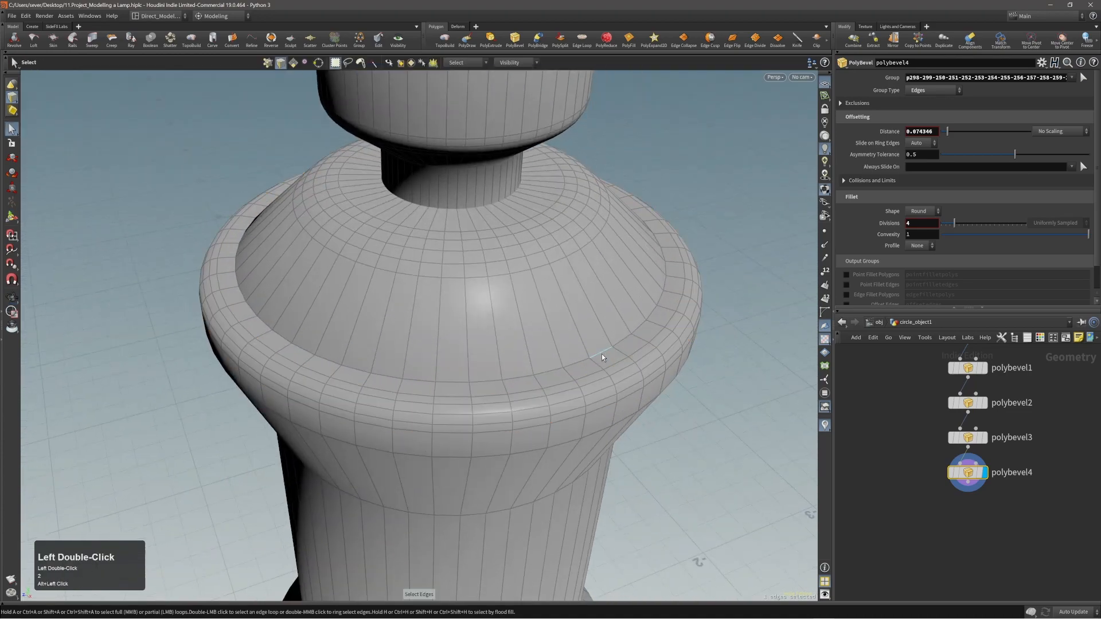
{"action": "right_click_drag", "start_coordinate": [601, 353], "coordinate": [521, 321], "text": "alt"}
{"action": "middle_click_drag", "start_coordinate": [522, 321], "coordinate": [518, 342], "text": "alt"}
{"action": "key", "text": "alt+3"}
{"action": "double_click", "coordinate": [524, 339]}
{"action": "right_click_drag", "start_coordinate": [524, 338], "coordinate": [528, 314], "text": "alt"}
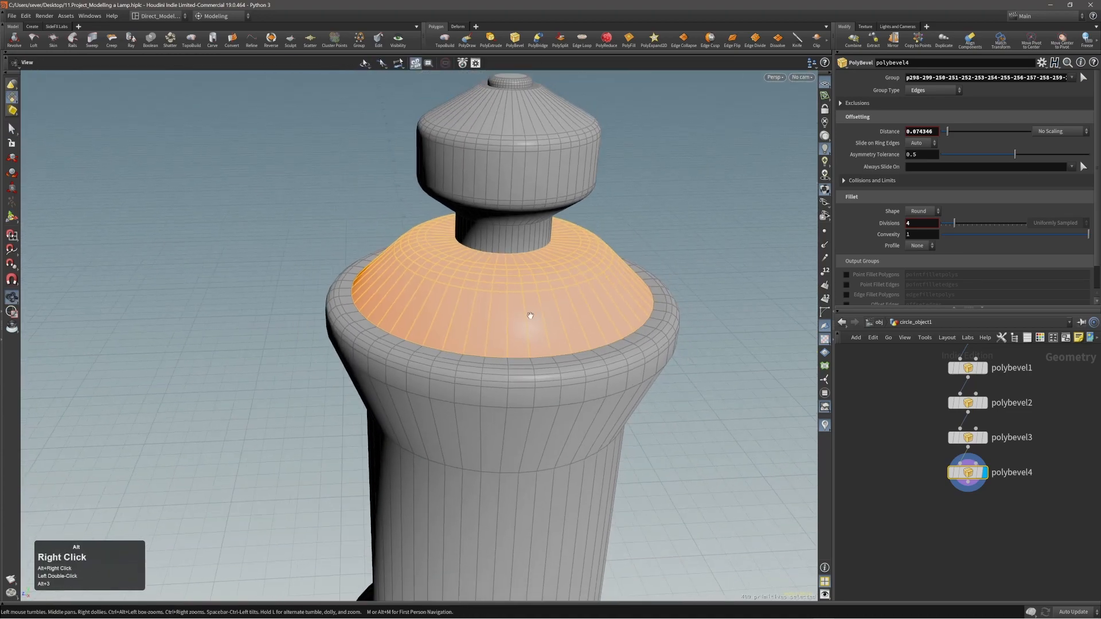
{"action": "middle_click_drag", "start_coordinate": [528, 315], "coordinate": [510, 334], "text": "alt"}
{"action": "key", "text": "t"}
{"action": "left_click", "coordinate": [700, 356]}
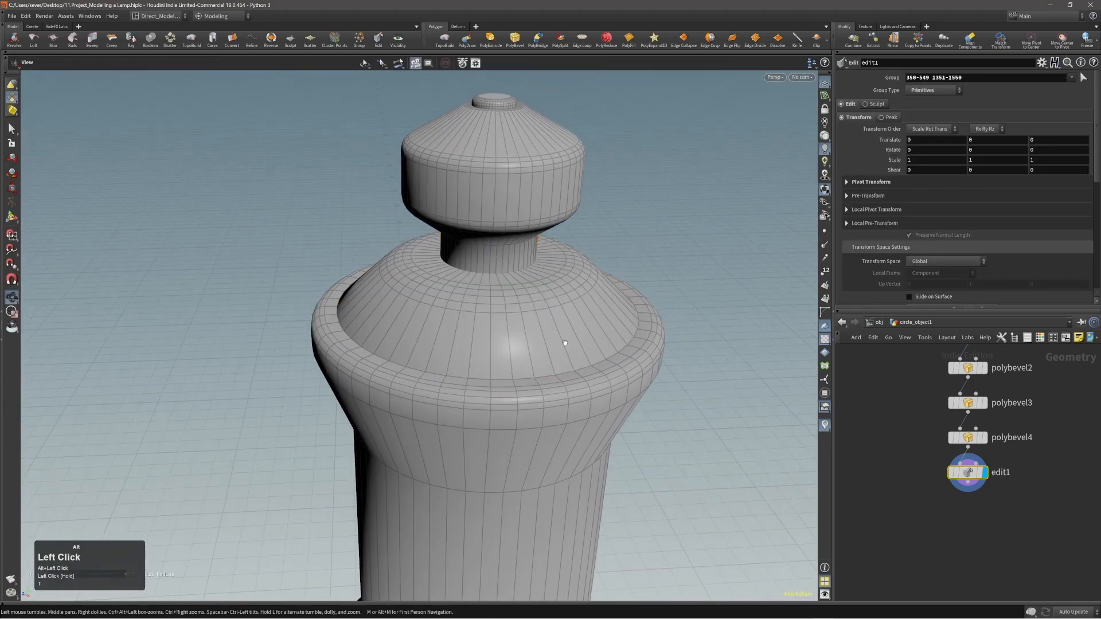
{"action": "left_click_drag", "start_coordinate": [566, 344], "coordinate": [533, 343], "text": "alt"}
{"action": "right_click_drag", "start_coordinate": [533, 342], "coordinate": [600, 326], "text": "alt"}
{"action": "double_click", "coordinate": [526, 346]}
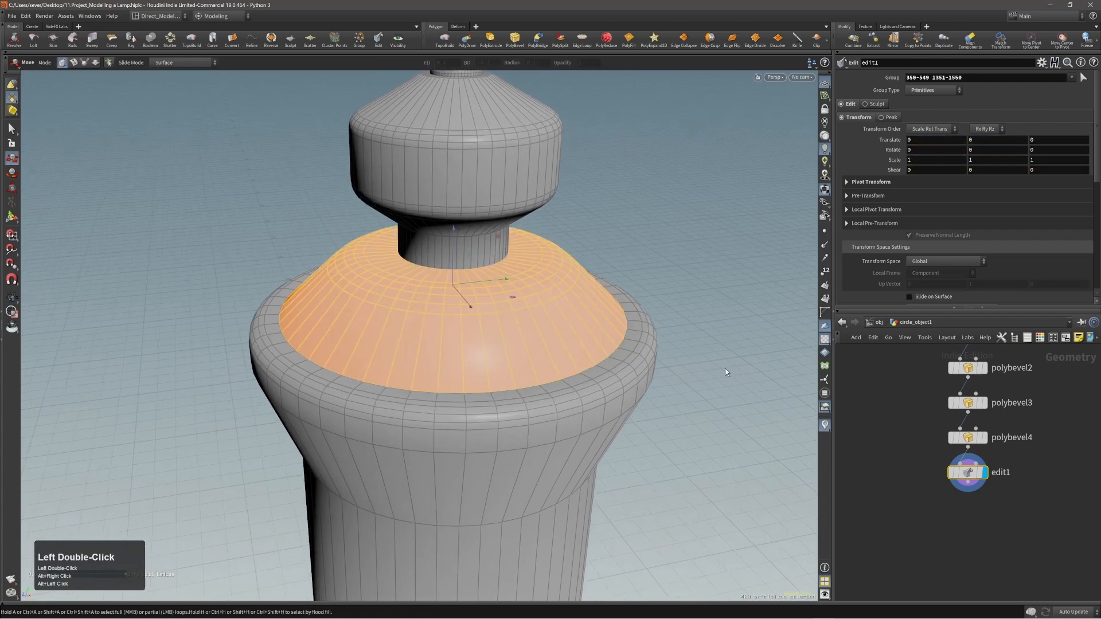
{"action": "middle_click_drag", "start_coordinate": [725, 370], "coordinate": [728, 348]}
- Bevel the edge loops on both sides of the lid-to-body seam with a distance of about 0.006 and 1 division
{"action": "right_click_drag", "start_coordinate": [728, 349], "coordinate": [697, 319], "text": "alt"}
{"action": "left_click_drag", "start_coordinate": [697, 320], "coordinate": [569, 377], "text": "alt"}
{"action": "key", "text": "alt+2"}
{"action": "double_click", "coordinate": [574, 352]}
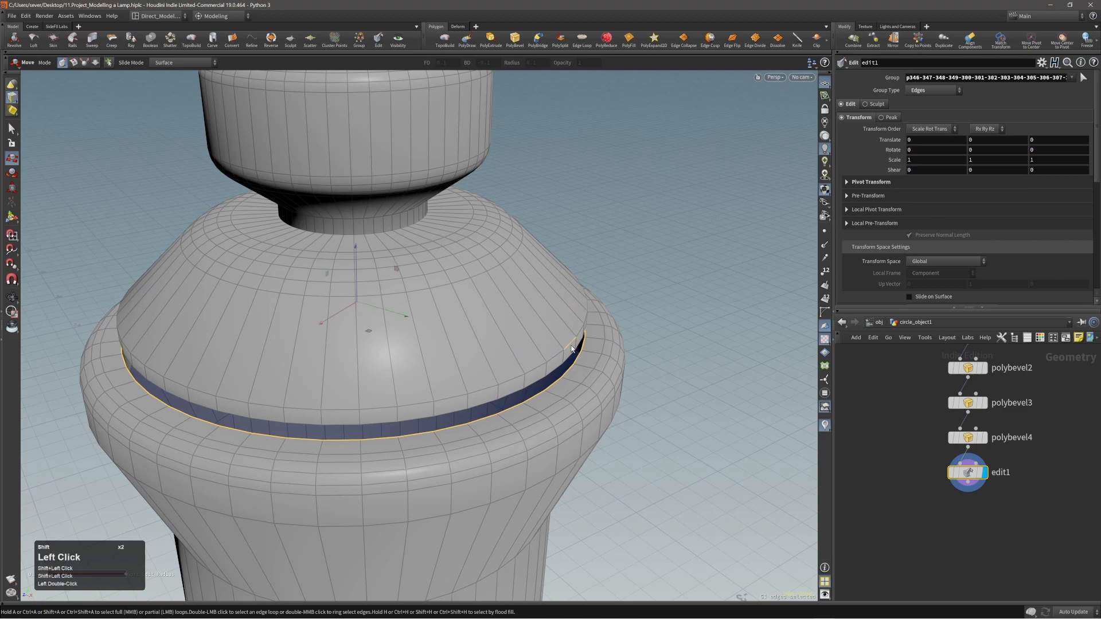
{"action": "double_click", "coordinate": [571, 348], "text": "shift"}
{"action": "right_click_drag", "start_coordinate": [572, 348], "coordinate": [609, 326], "text": "alt"}
{"action": "key", "text": "c"}
{"action": "left_click", "coordinate": [565, 346]}
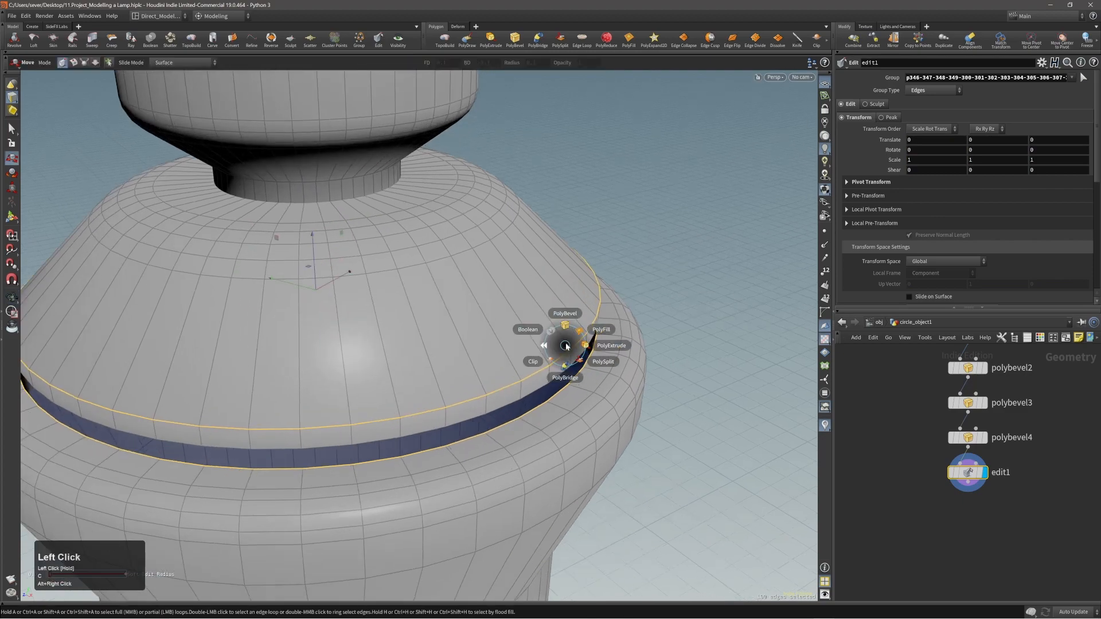
{"action": "left_click", "coordinate": [566, 329]}
{"action": "right_click_drag", "start_coordinate": [543, 340], "coordinate": [534, 345], "text": "alt"}
{"action": "left_click_drag", "start_coordinate": [534, 345], "coordinate": [535, 345]}
{"action": "left_click_drag", "start_coordinate": [535, 345], "coordinate": [415, 337], "text": "alt"}
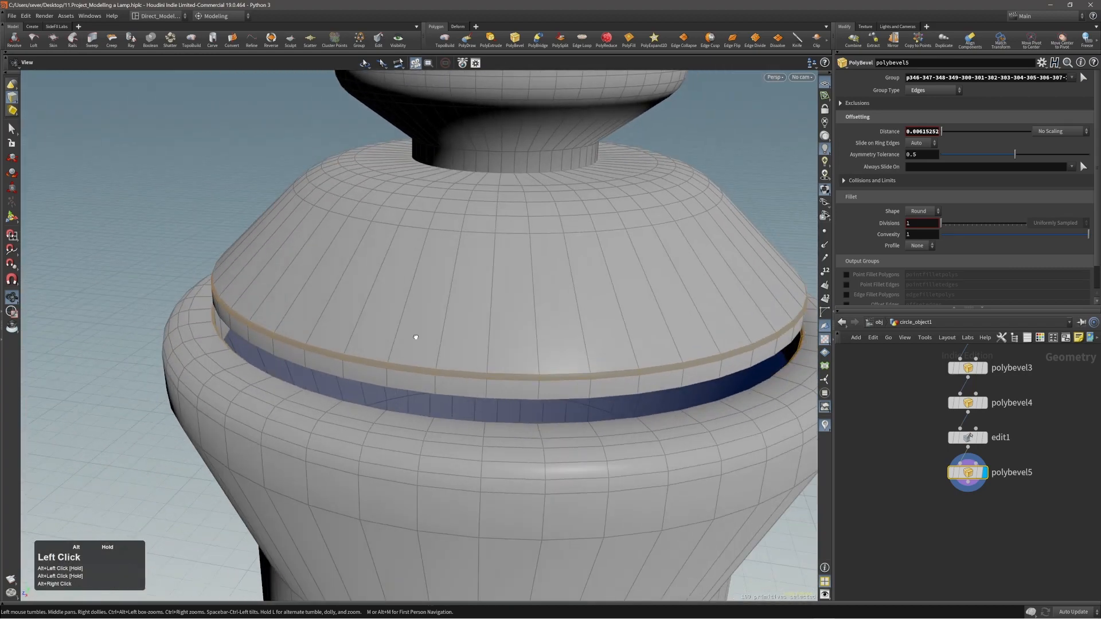
- Cut the Edit node from the network to drop the lid back onto the body, and clear the selection
{"action": "key", "text": "alt+x"}
{"action": "right_click_drag", "start_coordinate": [459, 344], "coordinate": [442, 338], "text": "alt"}
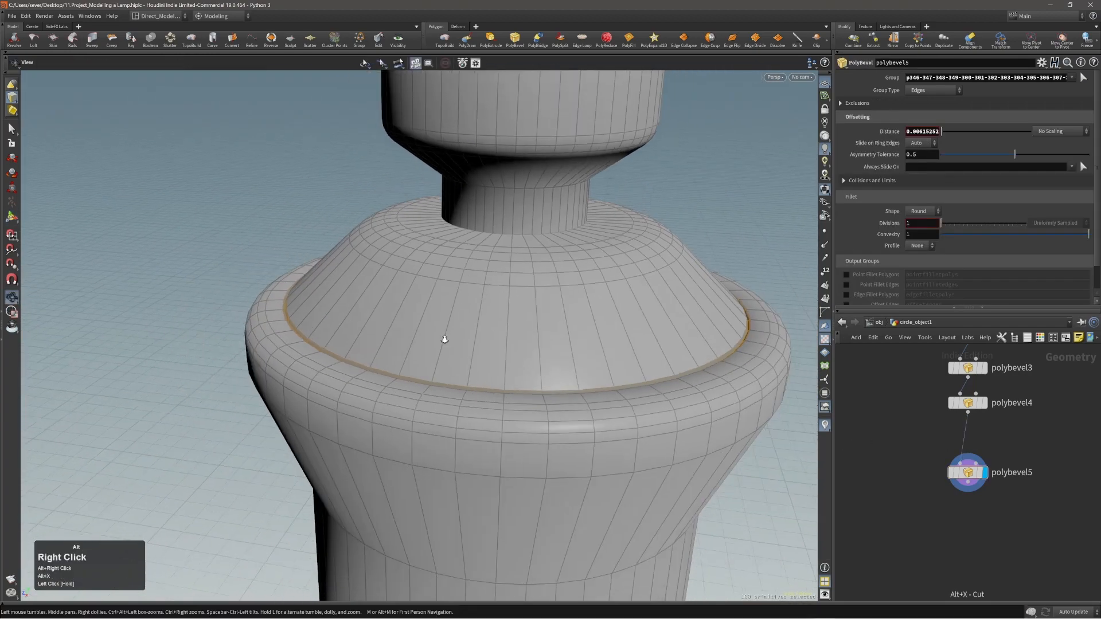
{"action": "middle_click_drag", "start_coordinate": [442, 339], "coordinate": [418, 356], "text": "alt"}
{"action": "right_click_drag", "start_coordinate": [418, 356], "coordinate": [417, 346], "text": "alt"}
{"action": "left_click_drag", "start_coordinate": [418, 346], "coordinate": [421, 353], "text": "alt"}
{"action": "right_click_drag", "start_coordinate": [421, 353], "coordinate": [403, 321], "text": "alt"}
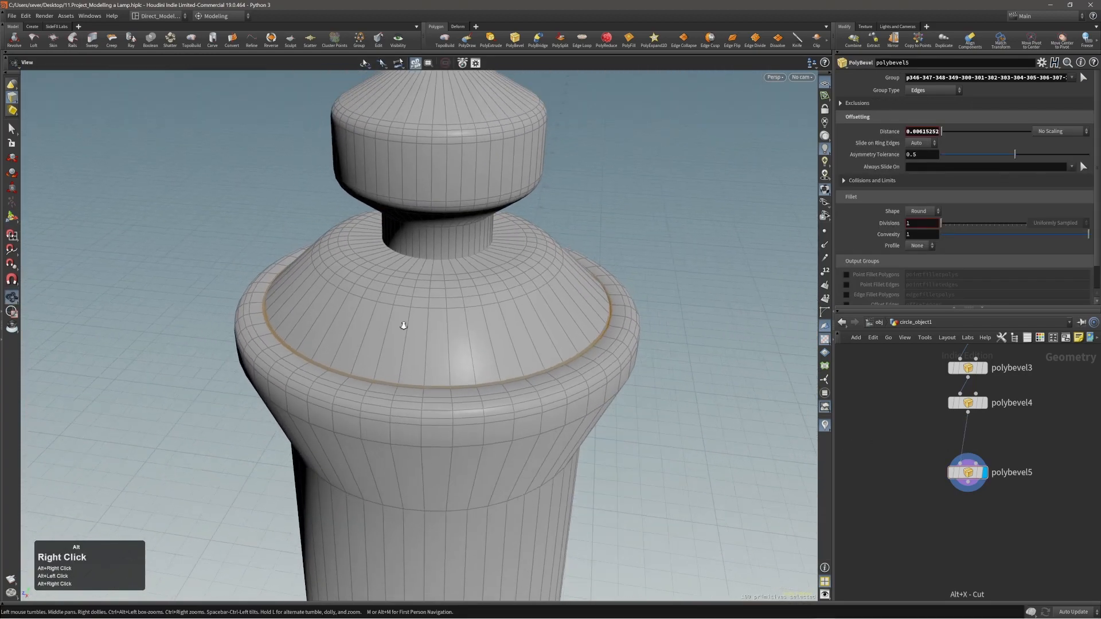
{"action": "middle_click_drag", "start_coordinate": [403, 321], "coordinate": [436, 270], "text": "alt"}
{"action": "key", "text": "s"}
{"action": "left_click", "coordinate": [700, 288]}
{"action": "right_click_drag", "start_coordinate": [475, 286], "coordinate": [502, 310], "text": "alt"}
{"action": "left_click_drag", "start_coordinate": [503, 309], "coordinate": [487, 322], "text": "alt"}
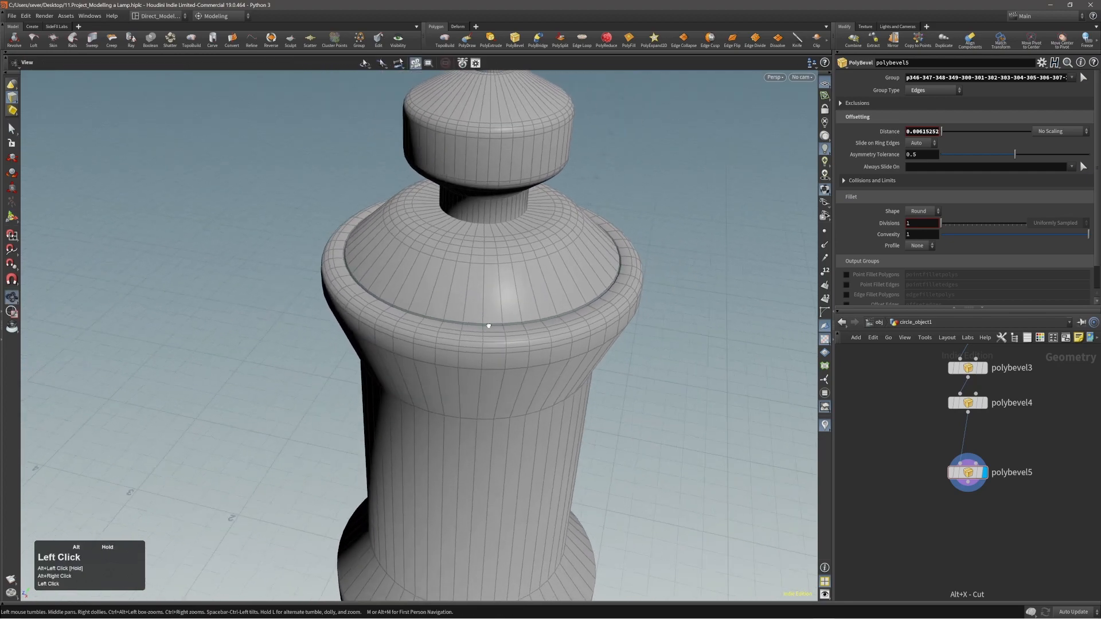
- Select all of the top cap's connected faces and raise them off the lid with an Edit move to expose the opening
{"action": "right_click_drag", "start_coordinate": [487, 322], "coordinate": [445, 320], "text": "alt"}
{"action": "middle_click_drag", "start_coordinate": [445, 319], "coordinate": [469, 322], "text": "alt"}
{"action": "right_click_drag", "start_coordinate": [469, 322], "coordinate": [550, 304], "text": "alt"}
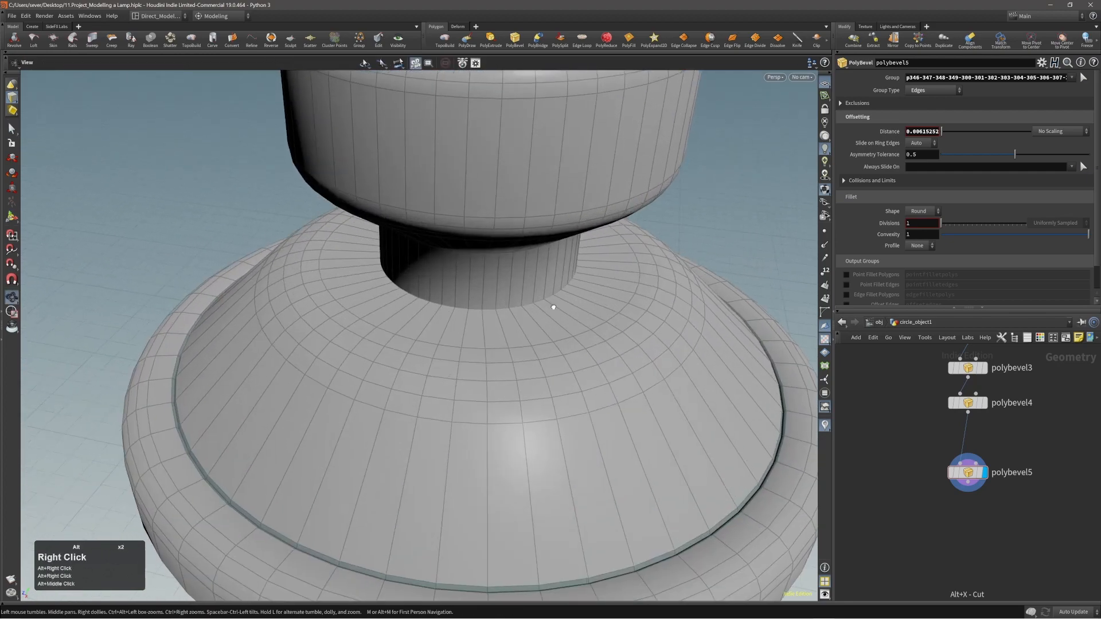
{"action": "left_click_drag", "start_coordinate": [551, 304], "coordinate": [528, 281], "text": "alt"}
{"action": "key", "text": "3"}
{"action": "double_click", "coordinate": [528, 280]}
{"action": "middle_click_drag", "start_coordinate": [527, 281], "coordinate": [741, 243], "text": "alt"}
{"action": "key", "text": "t"}
{"action": "right_click_drag", "start_coordinate": [742, 247], "coordinate": [553, 364], "text": "alt"}
- Bevel the rim of the lid's opening under the raised cap with a distance of about 0.0087 and 1 division
{"action": "left_click_drag", "start_coordinate": [552, 364], "coordinate": [575, 356], "text": "alt"}
{"action": "key", "text": "3"}
{"action": "double_click", "coordinate": [550, 367]}
{"action": "right_click_drag", "start_coordinate": [575, 356], "coordinate": [540, 357], "text": "alt"}
{"action": "middle_click_drag", "start_coordinate": [540, 358], "coordinate": [570, 376]}
{"action": "key", "text": "t"}
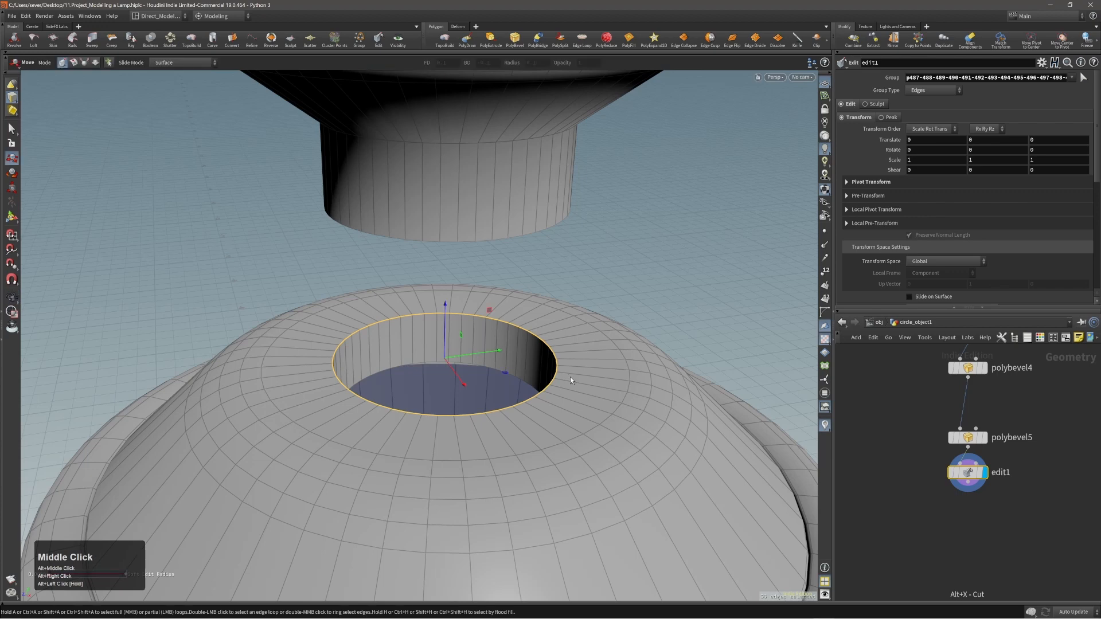
{"action": "key", "text": "c"}
{"action": "double_click", "coordinate": [579, 370]}
{"action": "left_click_drag", "start_coordinate": [579, 362], "coordinate": [580, 357]}
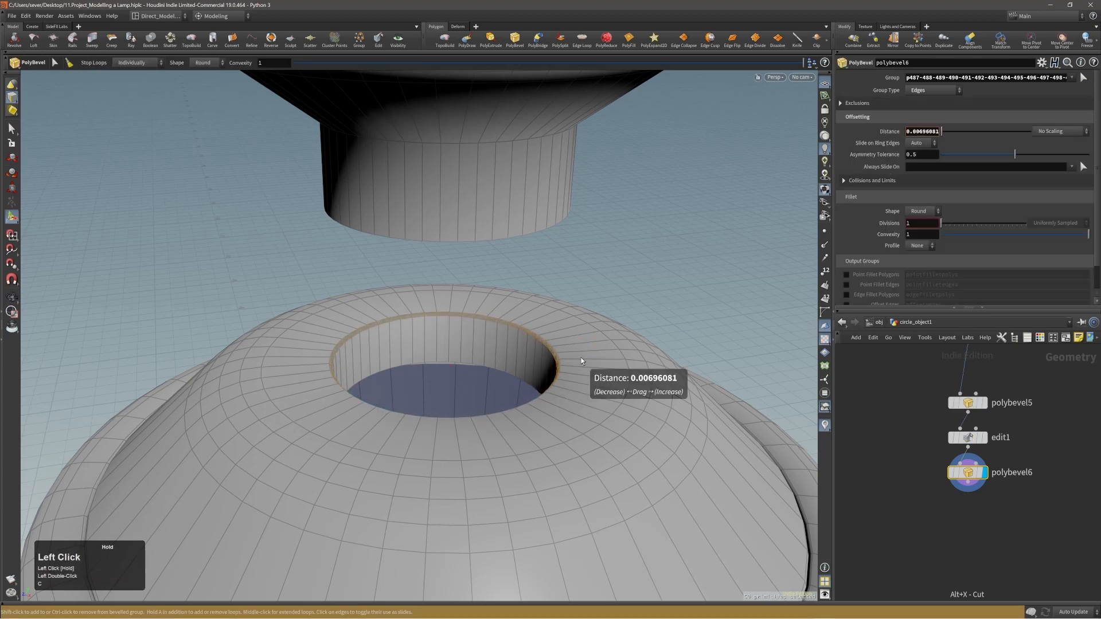
- Cut the Edit node that raises the cap so the cap sits back on the lid
{"action": "right_click", "coordinate": [581, 361]}
{"action": "left_click", "coordinate": [968, 437]}
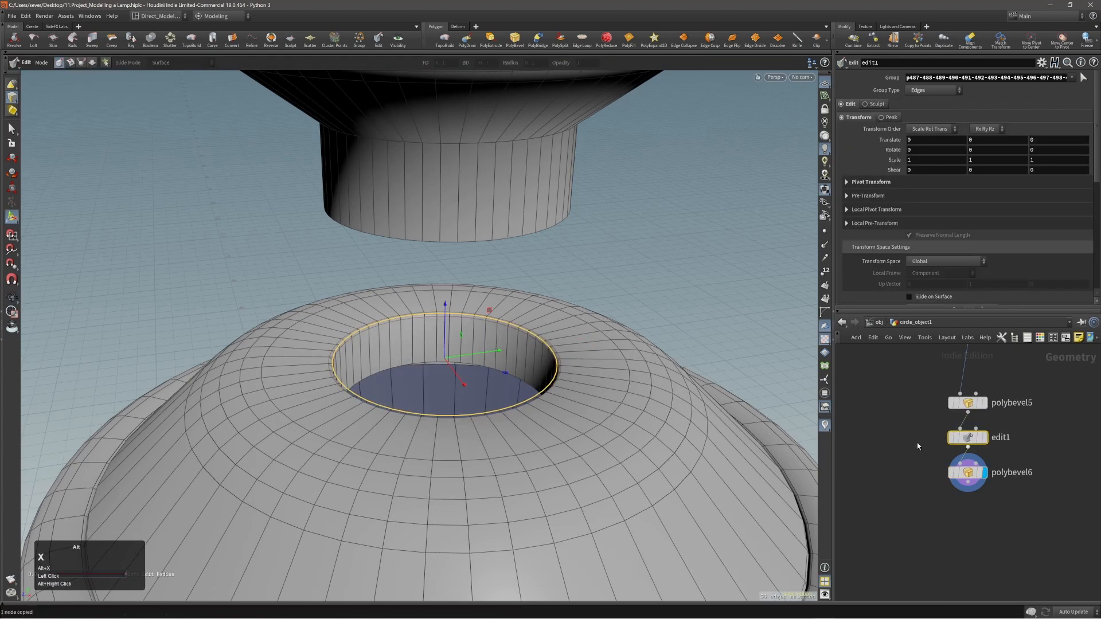
{"action": "key", "text": "Delete"}
{"action": "left_click_drag", "start_coordinate": [528, 385], "coordinate": [577, 406], "text": "alt"}
{"action": "middle_click_drag", "start_coordinate": [578, 405], "coordinate": [484, 366], "text": "alt"}
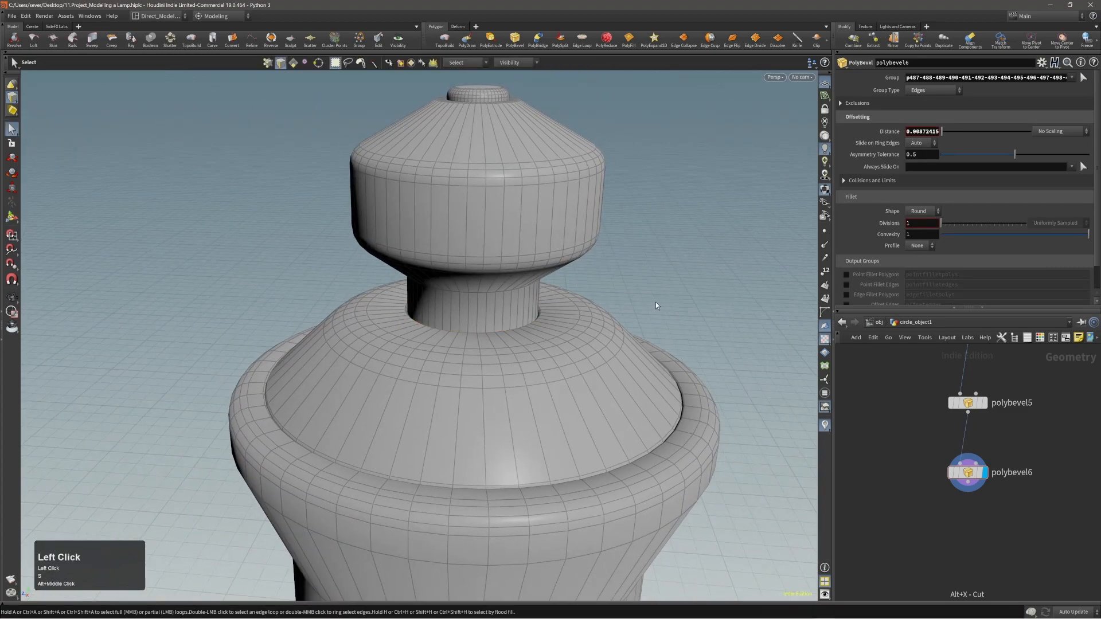
{"action": "right_click_drag", "start_coordinate": [655, 302], "coordinate": [540, 362], "text": "alt"}
{"action": "mouse_move", "coordinate": [540, 362]}
{"action": "left_mouse_down", "text": "alt"}
{"action": "mouse_move", "coordinate": [516, 380]}
{"action": "mouse_move", "coordinate": [544, 351]}
{"action": "left_mouse_up", "text": "alt"}
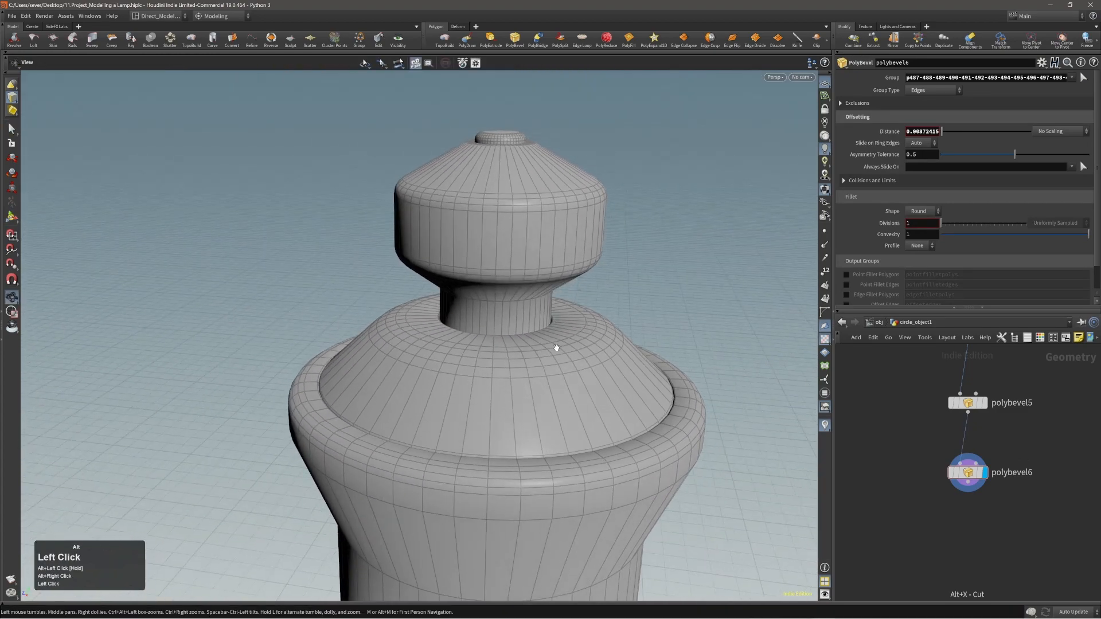
- Bevel the edge loop above the base's vertical band with a distance of about 0.02 and 2 divisions
{"action": "right_click_drag", "start_coordinate": [540, 313], "coordinate": [442, 324], "text": "alt"}
{"action": "left_click_drag", "start_coordinate": [442, 325], "coordinate": [516, 283], "text": "alt"}
{"action": "right_click_drag", "start_coordinate": [516, 283], "coordinate": [493, 344], "text": "alt"}
{"action": "middle_click_drag", "start_coordinate": [493, 344], "coordinate": [513, 295], "text": "alt"}
{"action": "key", "text": "s"}
{"action": "right_click_drag", "start_coordinate": [453, 503], "coordinate": [457, 423], "text": "alt"}
{"action": "middle_click_drag", "start_coordinate": [457, 423], "coordinate": [489, 401], "text": "alt"}
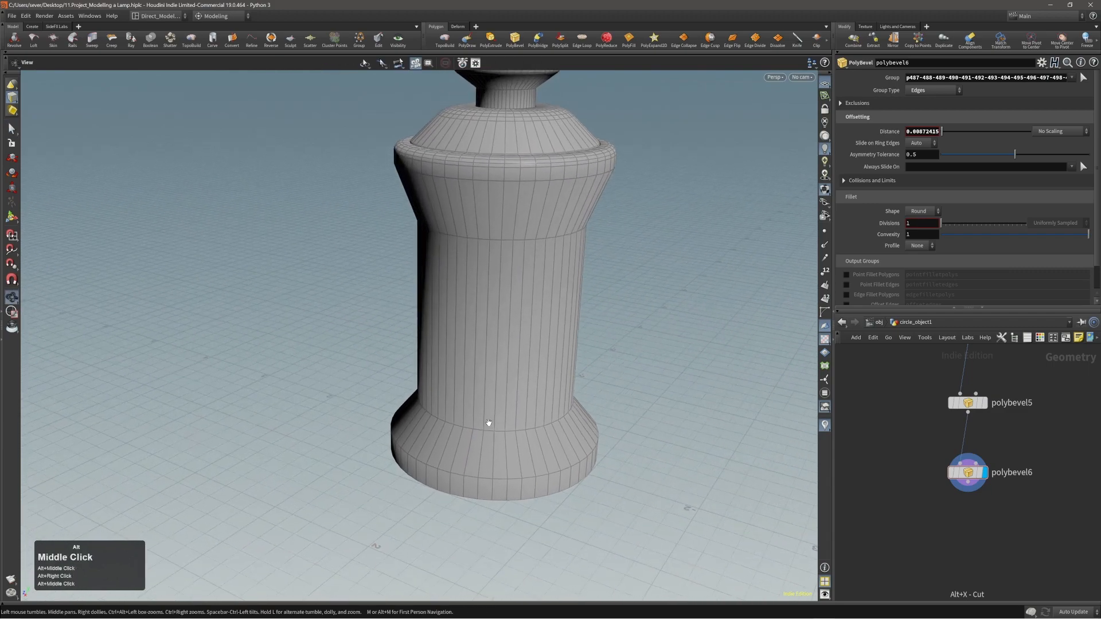
{"action": "double_click", "coordinate": [518, 480]}
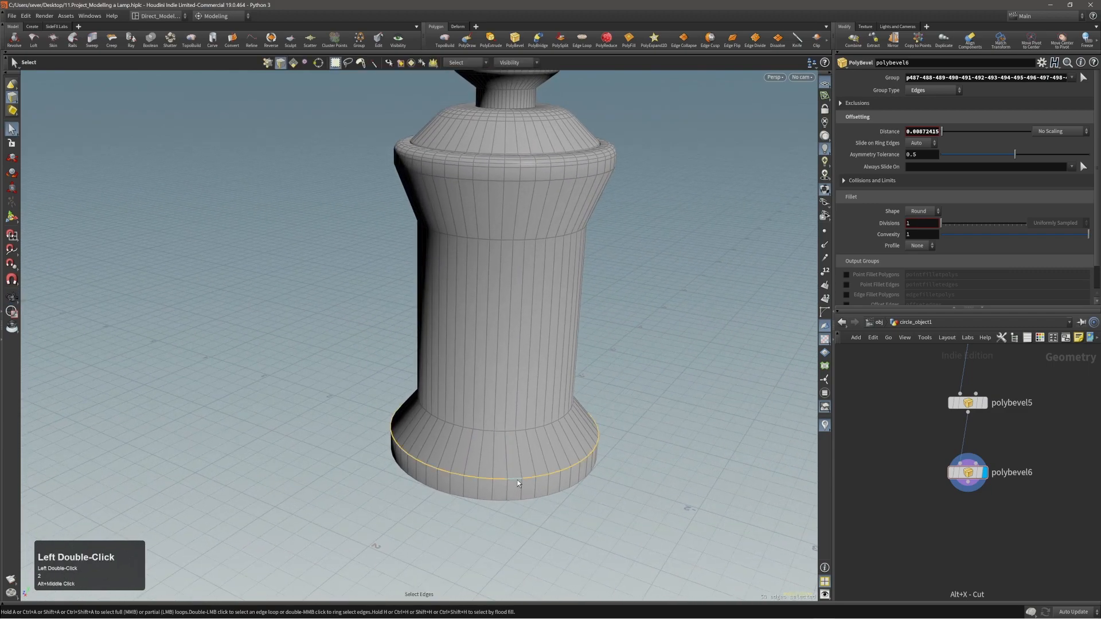
{"action": "key", "text": "q"}
{"action": "left_click", "coordinate": [529, 470]}
{"action": "left_click_drag", "start_coordinate": [530, 470], "coordinate": [531, 471]}
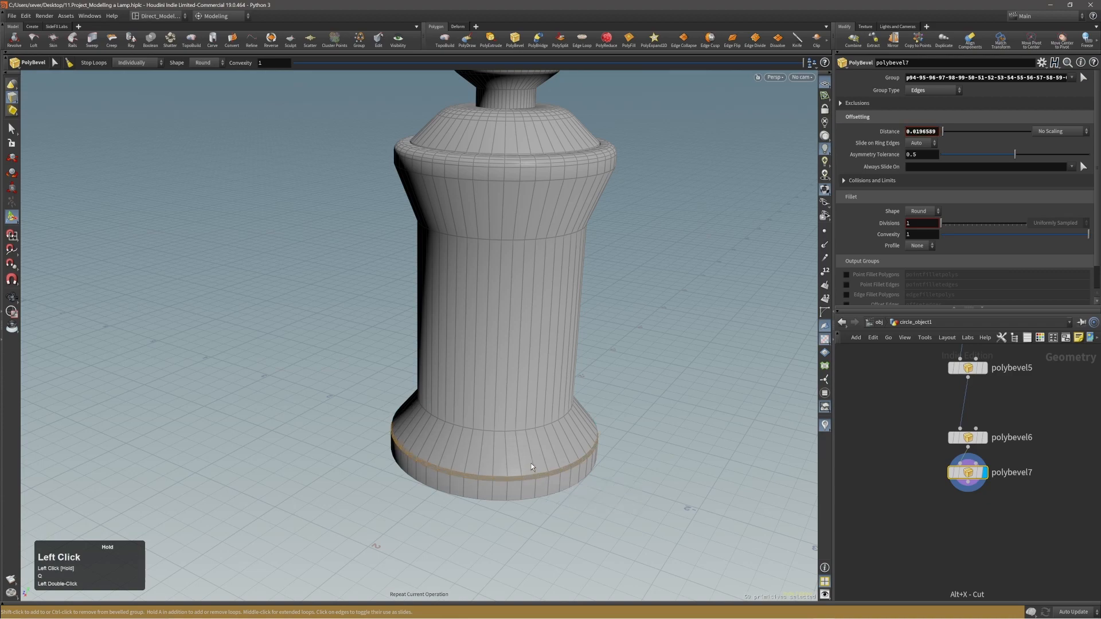
{"action": "scroll", "coordinate": [531, 463], "scroll_direction": "up", "scroll_amount": 1}
- Apply Edge Cusp to the two edge loops bounding the body's straight middle section at its top and bottom
{"action": "left_click_drag", "start_coordinate": [671, 427], "coordinate": [528, 437], "text": "alt"}
{"action": "right_click_drag", "start_coordinate": [528, 437], "coordinate": [511, 401], "text": "alt"}
{"action": "middle_click_drag", "start_coordinate": [511, 401], "coordinate": [504, 401], "text": "alt"}
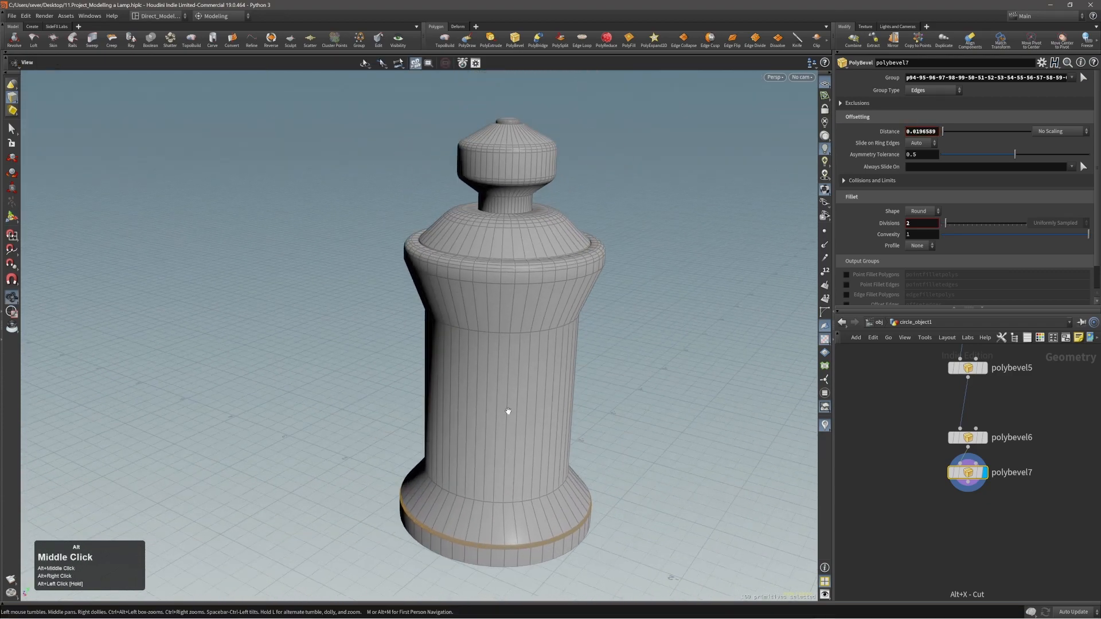
{"action": "left_click_drag", "start_coordinate": [504, 401], "coordinate": [504, 494], "text": "alt"}
{"action": "key", "text": "2"}
{"action": "double_click", "coordinate": [504, 332]}
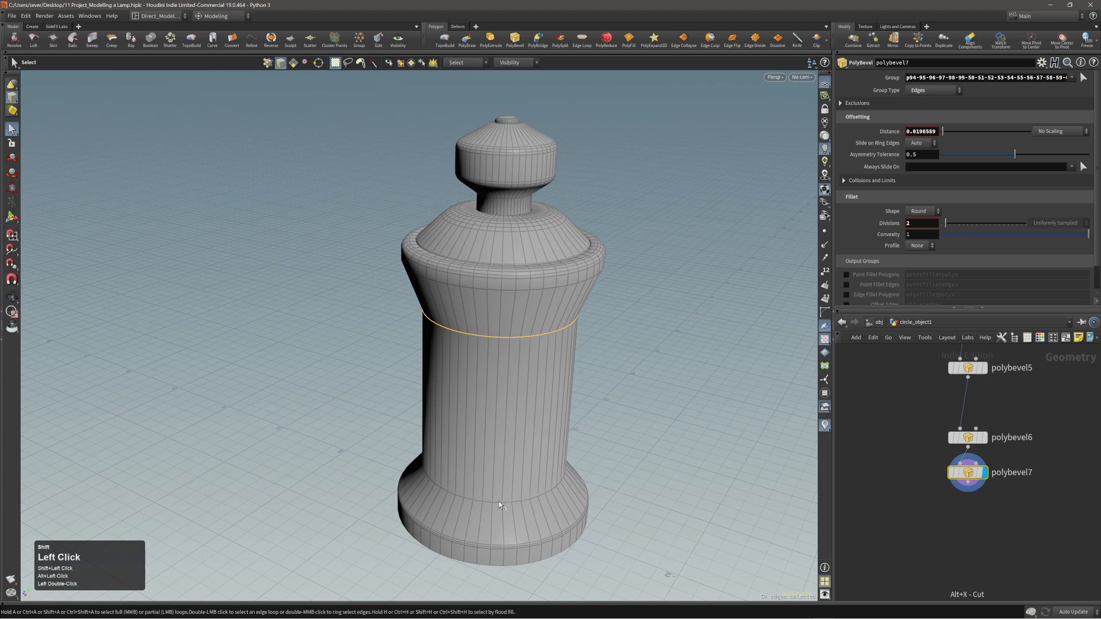
{"action": "double_click", "coordinate": [498, 501], "text": "shift"}
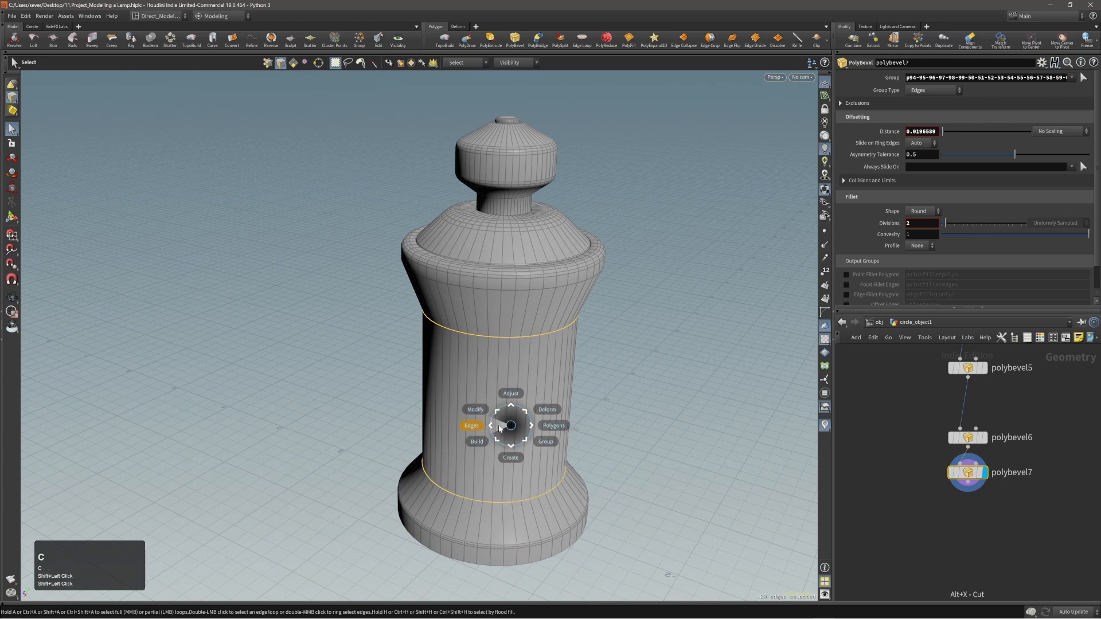
{"action": "left_click", "coordinate": [499, 427]}
{"action": "left_click", "coordinate": [483, 442]}
{"action": "key", "text": "alt+3"}
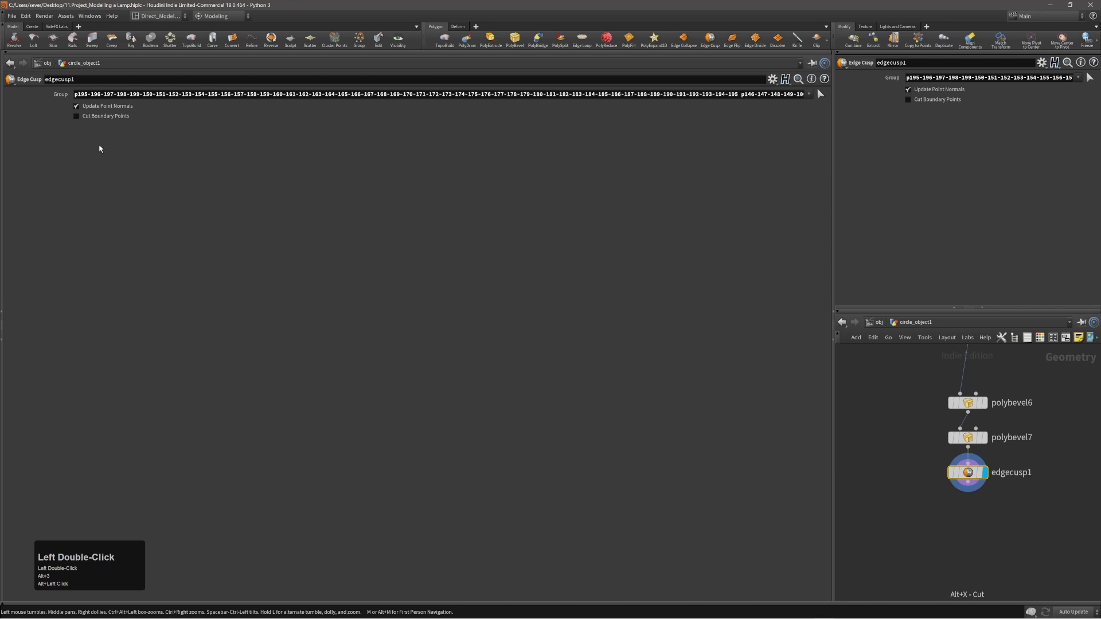
- Switch the main pane from Parameters back to the Scene View
{"action": "left_click", "coordinate": [9, 53]}
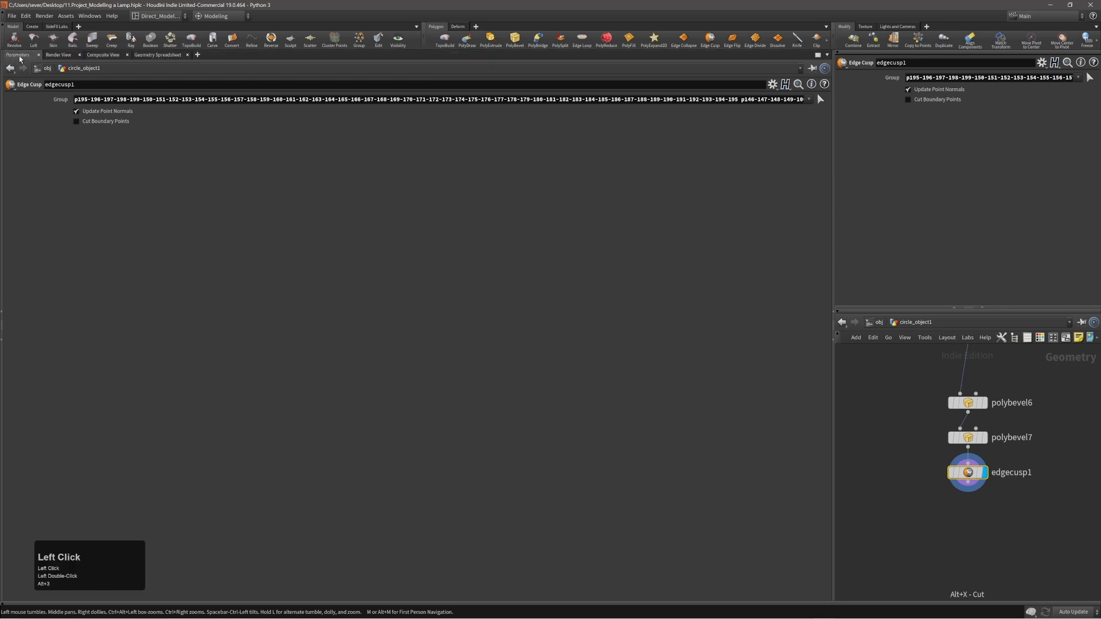
{"action": "right_click", "coordinate": [20, 57]}
{"action": "mouse_move", "coordinate": [69, 159]}
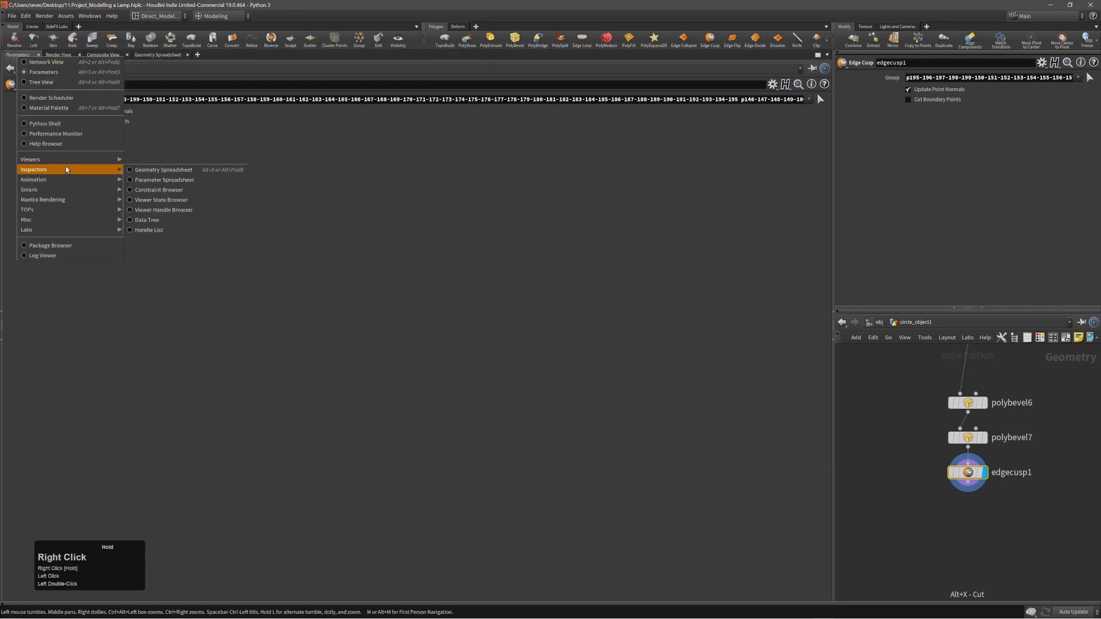
{"action": "left_click", "coordinate": [150, 160]}
{"action": "left_click_drag", "start_coordinate": [548, 342], "coordinate": [500, 321], "text": "alt"}
{"action": "middle_click_drag", "start_coordinate": [500, 322], "coordinate": [417, 337], "text": "alt"}
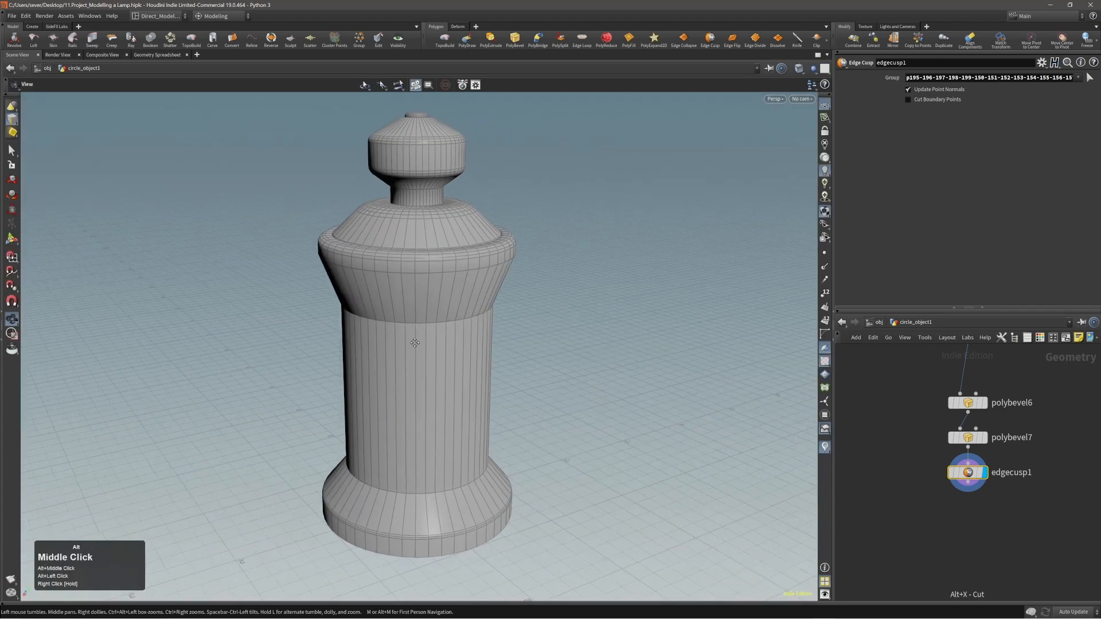
{"action": "right_click_drag", "start_coordinate": [416, 337], "coordinate": [458, 384], "text": "alt"}
{"action": "left_click_drag", "start_coordinate": [459, 384], "coordinate": [439, 378], "text": "alt"}
{"action": "middle_click_drag", "start_coordinate": [440, 379], "coordinate": [494, 328], "text": "alt"}
- Check that the cusped parts are separate by selecting the middle cylinder, upper collar and base in turn
{"action": "left_click", "coordinate": [446, 462]}
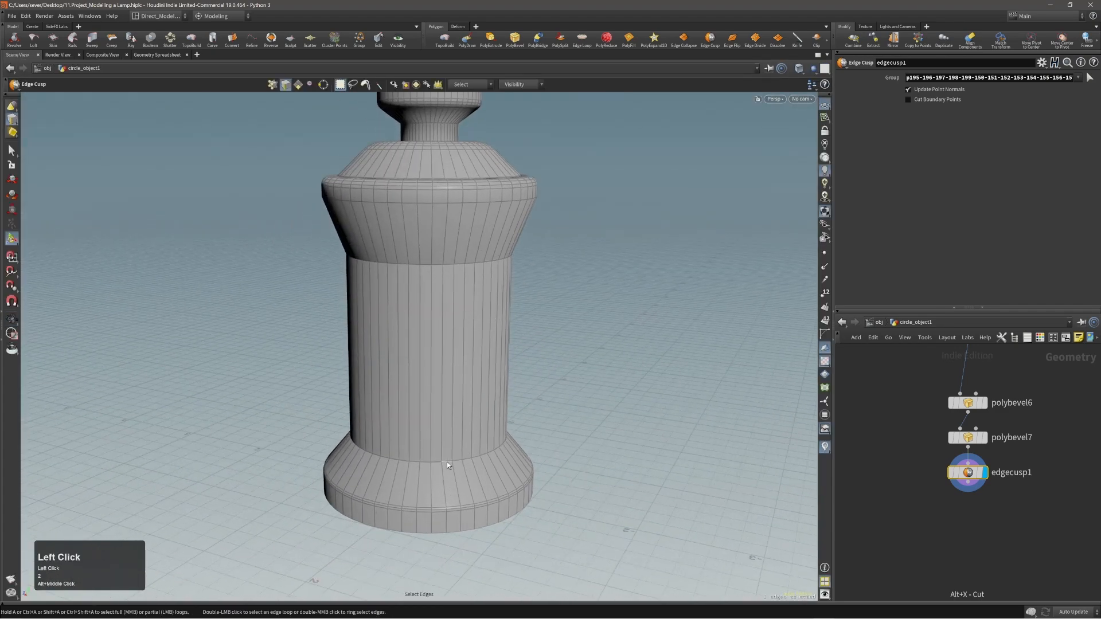
{"action": "key", "text": "3"}
{"action": "double_click", "coordinate": [468, 366]}
{"action": "left_click_drag", "start_coordinate": [475, 367], "coordinate": [439, 379], "text": "alt"}
{"action": "right_click_drag", "start_coordinate": [439, 379], "coordinate": [435, 380], "text": "alt"}
{"action": "middle_click_drag", "start_coordinate": [436, 381], "coordinate": [467, 401], "text": "alt"}
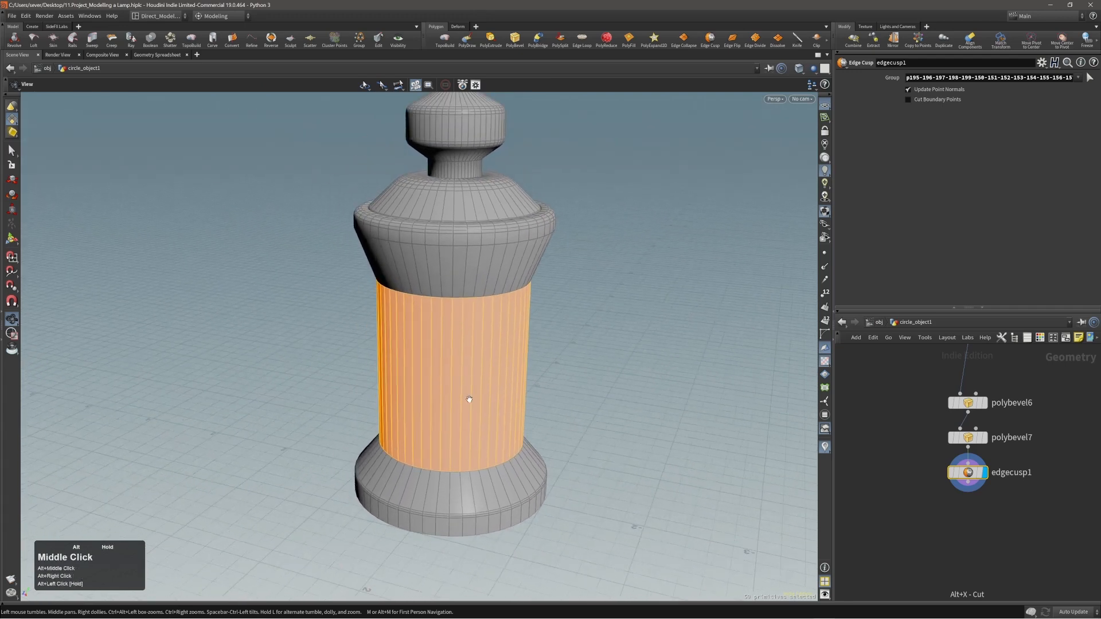
{"action": "left_click_drag", "start_coordinate": [467, 401], "coordinate": [468, 381], "text": "alt"}
{"action": "key", "text": "Return"}
{"action": "double_click", "coordinate": [462, 247]}
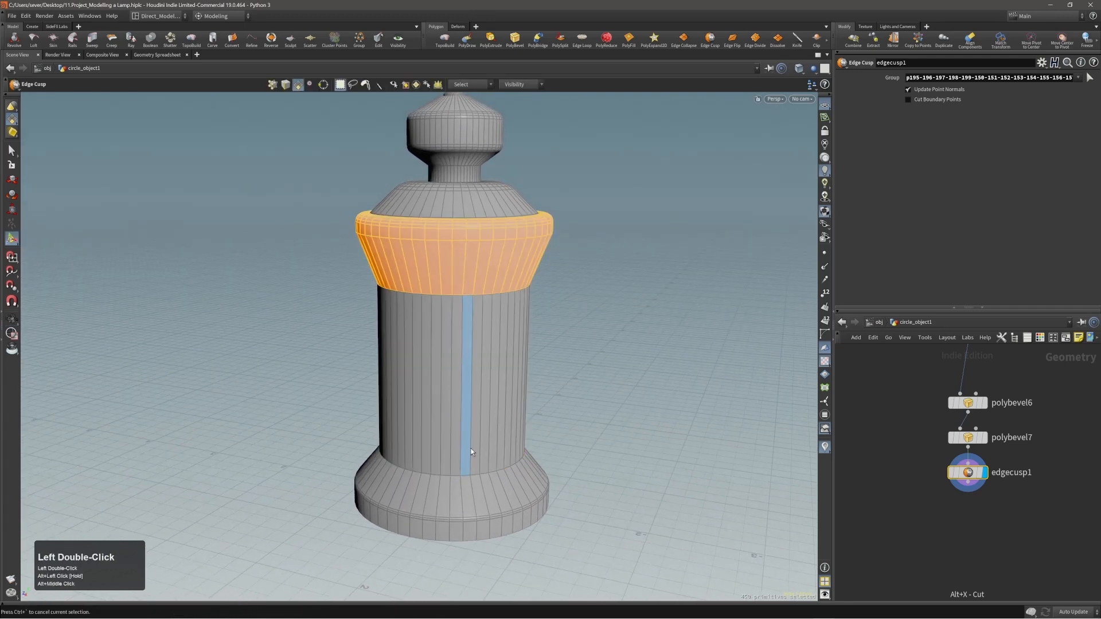
{"action": "double_click", "coordinate": [481, 515]}
{"action": "double_click", "coordinate": [478, 421]}
{"action": "double_click", "coordinate": [458, 270]}
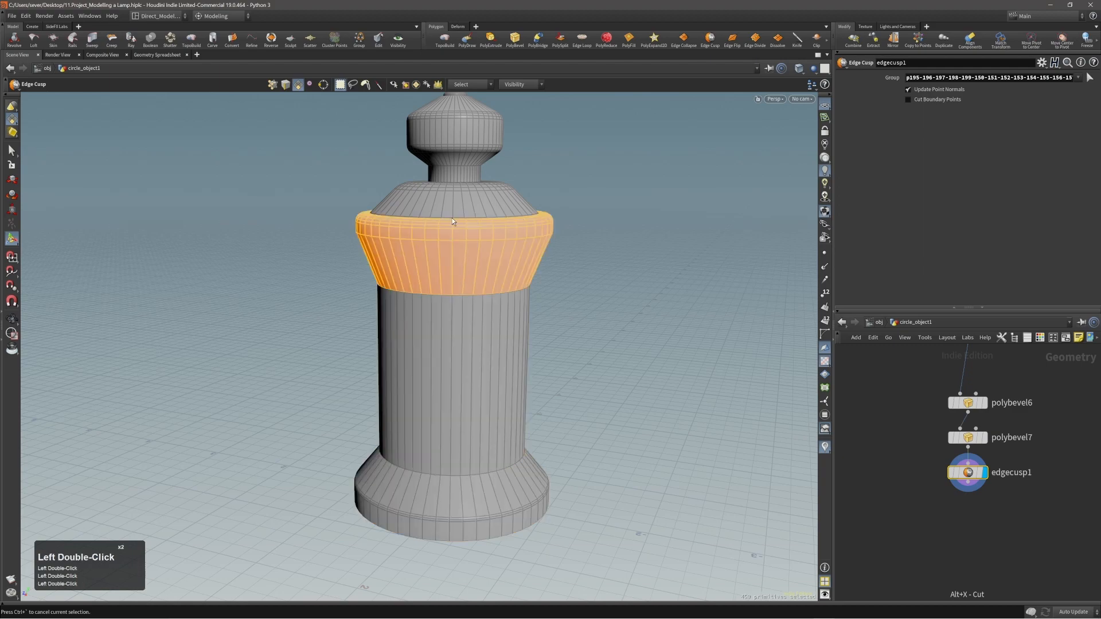
- Check that the lid and the cap are separate parts by selecting each in turn, and clear the selection
{"action": "double_click", "coordinate": [459, 190]}
{"action": "double_click", "coordinate": [458, 133]}
{"action": "mouse_move", "coordinate": [474, 195]}
{"action": "middle_mouse_down", "text": "alt"}
{"action": "mouse_move", "coordinate": [478, 240]}
{"action": "mouse_move", "coordinate": [474, 216]}
{"action": "middle_mouse_up", "text": "alt"}
{"action": "right_click_drag", "start_coordinate": [473, 217], "coordinate": [462, 268], "text": "alt"}
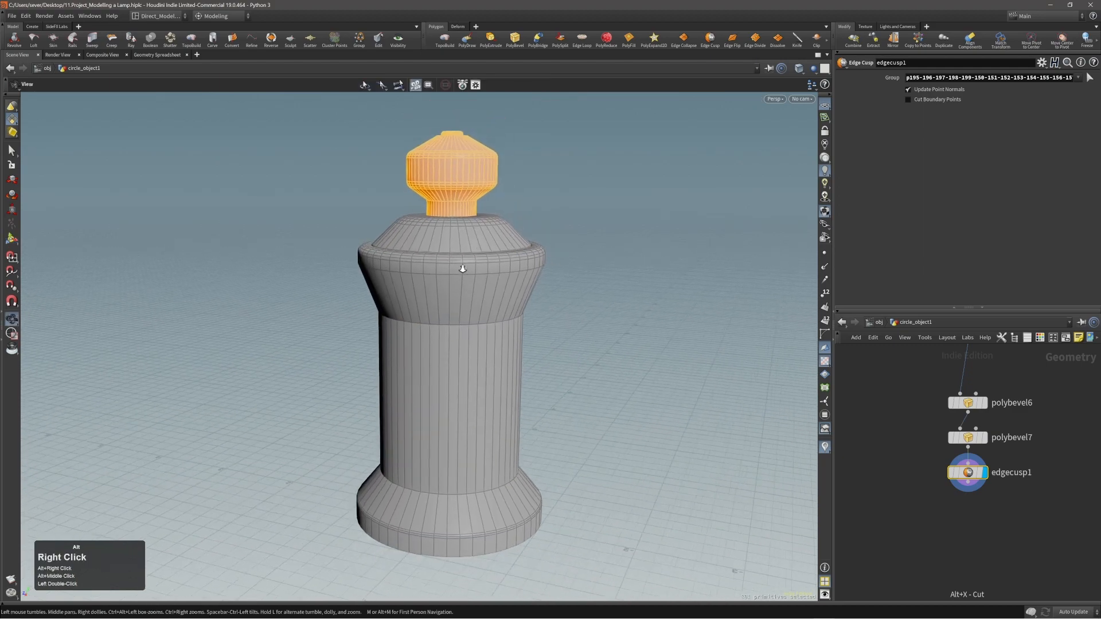
{"action": "left_click_drag", "start_coordinate": [462, 268], "coordinate": [453, 302], "text": "alt"}
{"action": "left_click", "coordinate": [596, 329]}
- Insert one edge loop around the middle of the cap's straight vertical band with PolySplit
{"action": "right_click_drag", "start_coordinate": [480, 354], "coordinate": [511, 281], "text": "alt"}
{"action": "middle_click_drag", "start_coordinate": [511, 281], "coordinate": [501, 396], "text": "alt"}
{"action": "right_click_drag", "start_coordinate": [501, 396], "coordinate": [593, 187], "text": "alt"}
{"action": "middle_click_drag", "start_coordinate": [470, 245], "coordinate": [456, 287], "text": "alt"}
{"action": "right_click_drag", "start_coordinate": [455, 286], "coordinate": [471, 269], "text": "alt"}
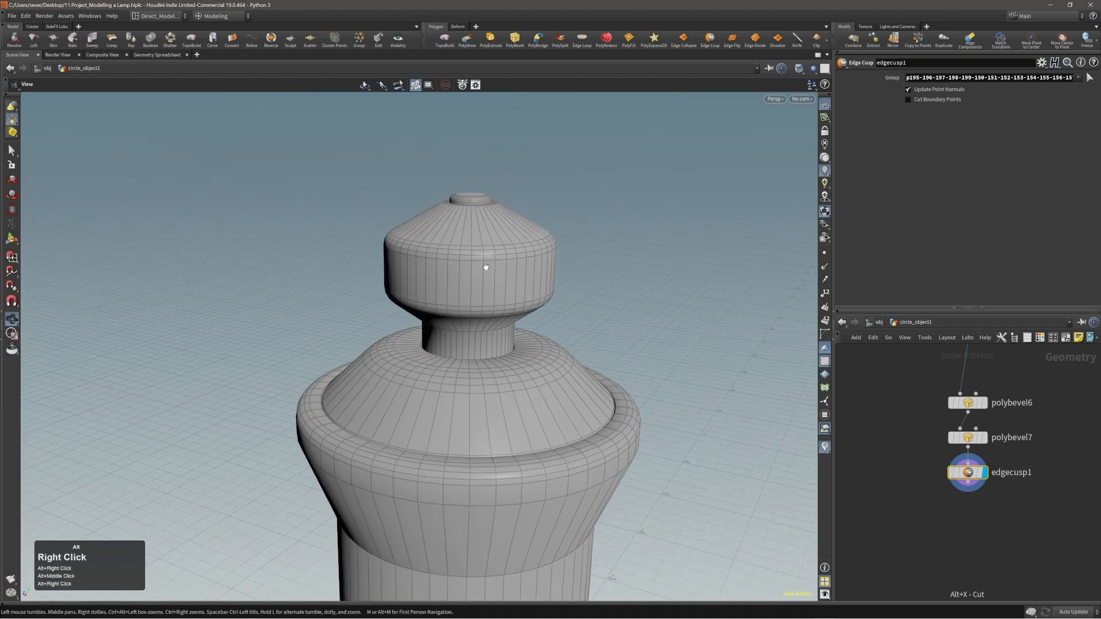
{"action": "left_click_drag", "start_coordinate": [485, 266], "coordinate": [490, 281], "text": "alt"}
{"action": "key", "text": "c"}
{"action": "left_click", "coordinate": [455, 280]}
{"action": "left_click", "coordinate": [445, 283]}
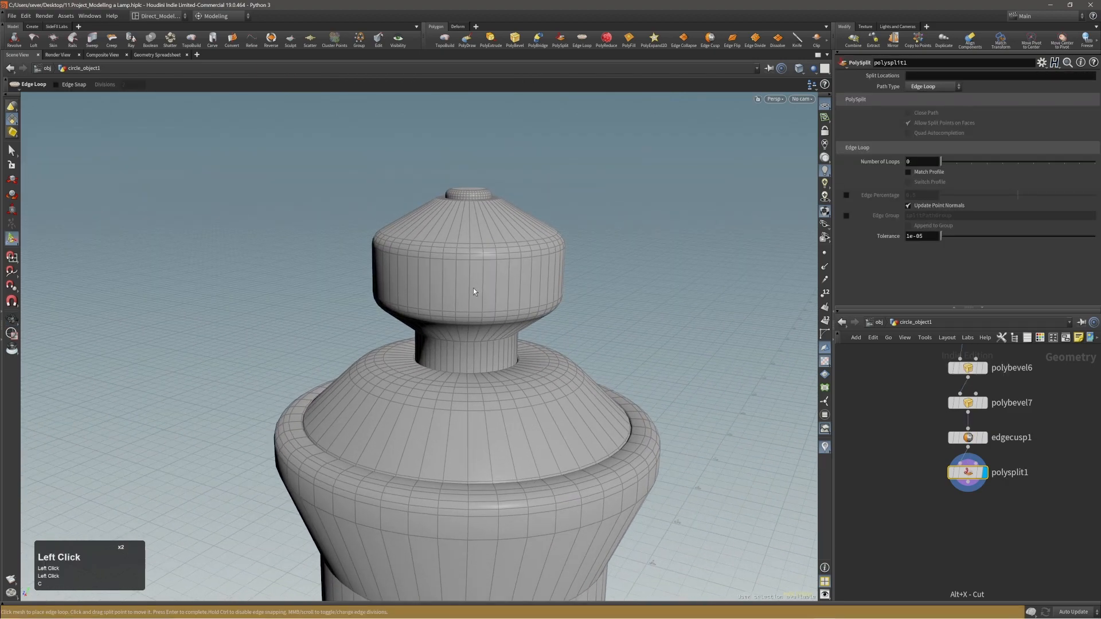
{"action": "left_click", "coordinate": [483, 287]}
{"action": "mouse_move", "coordinate": [484, 292]}
{"action": "right_mouse_down", "text": "alt"}
{"action": "mouse_move", "coordinate": [507, 270]}
{"action": "mouse_move", "coordinate": [466, 260]}
{"action": "mouse_move", "coordinate": [498, 276]}
{"action": "right_mouse_up", "text": "alt"}
{"action": "left_click", "coordinate": [956, 162]}
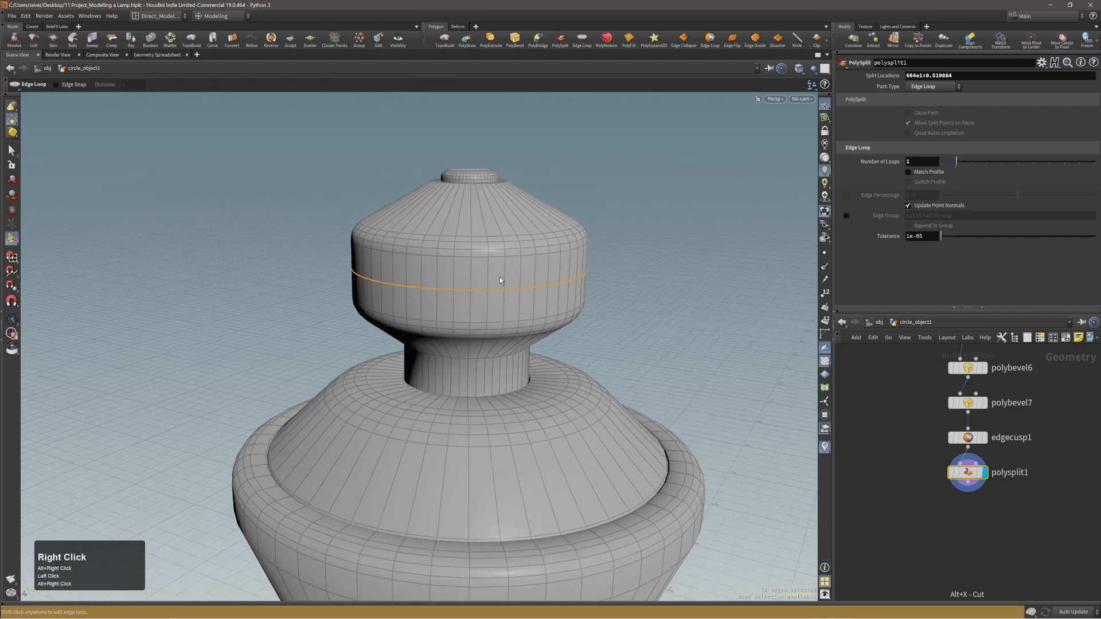
{"action": "key", "text": "c"}
{"action": "left_click", "coordinate": [512, 280]}
{"action": "left_click", "coordinate": [509, 258]}
{"action": "left_click_drag", "start_coordinate": [509, 258], "coordinate": [512, 259]}
{"action": "key", "text": "c"}
{"action": "left_click", "coordinate": [554, 259]}
{"action": "left_click", "coordinate": [555, 261]}
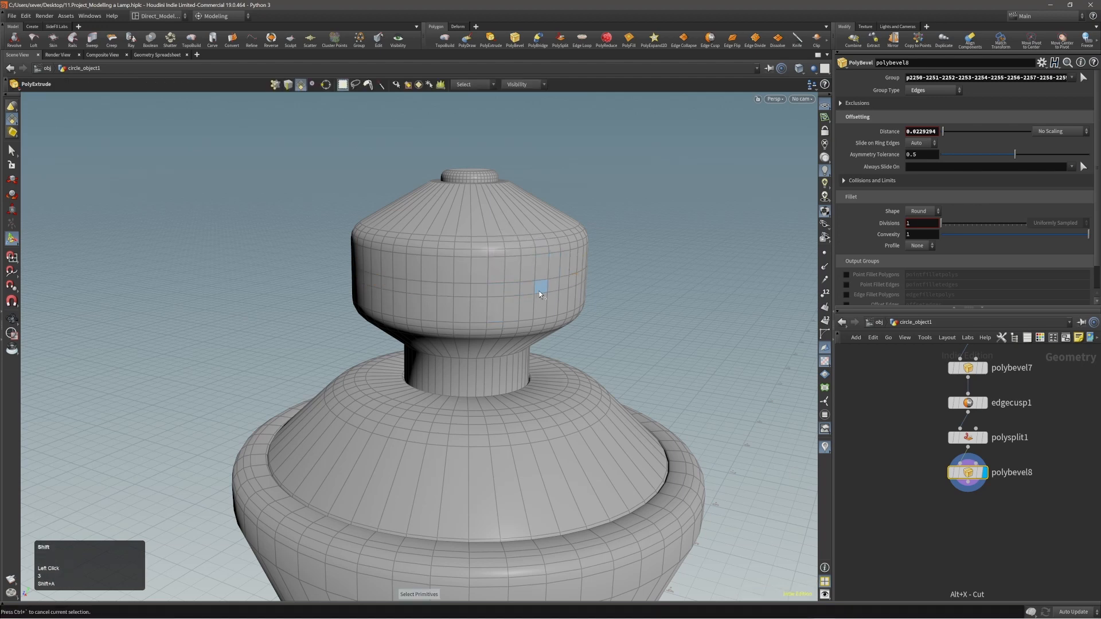
{"action": "key", "text": "alt+x"}
- Bevel the cap's middle edge loop into a narrow band with a distance of about 0.025
{"action": "key", "text": "c"}
{"action": "left_click", "coordinate": [509, 308]}
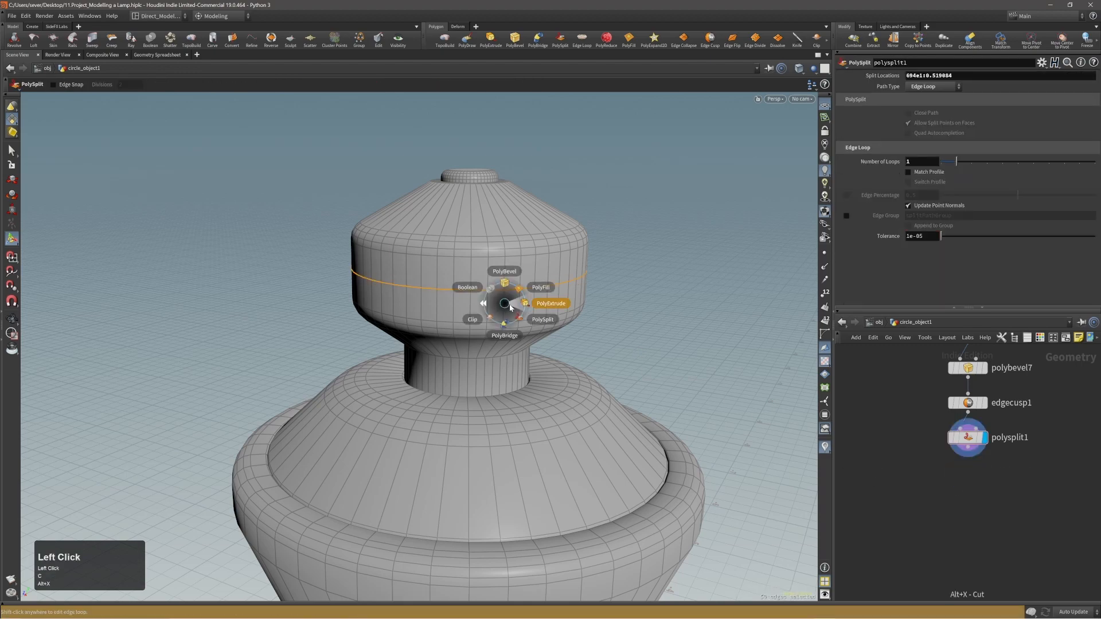
{"action": "left_click", "coordinate": [502, 293]}
{"action": "right_click_drag", "start_coordinate": [499, 280], "coordinate": [479, 278], "text": "alt"}
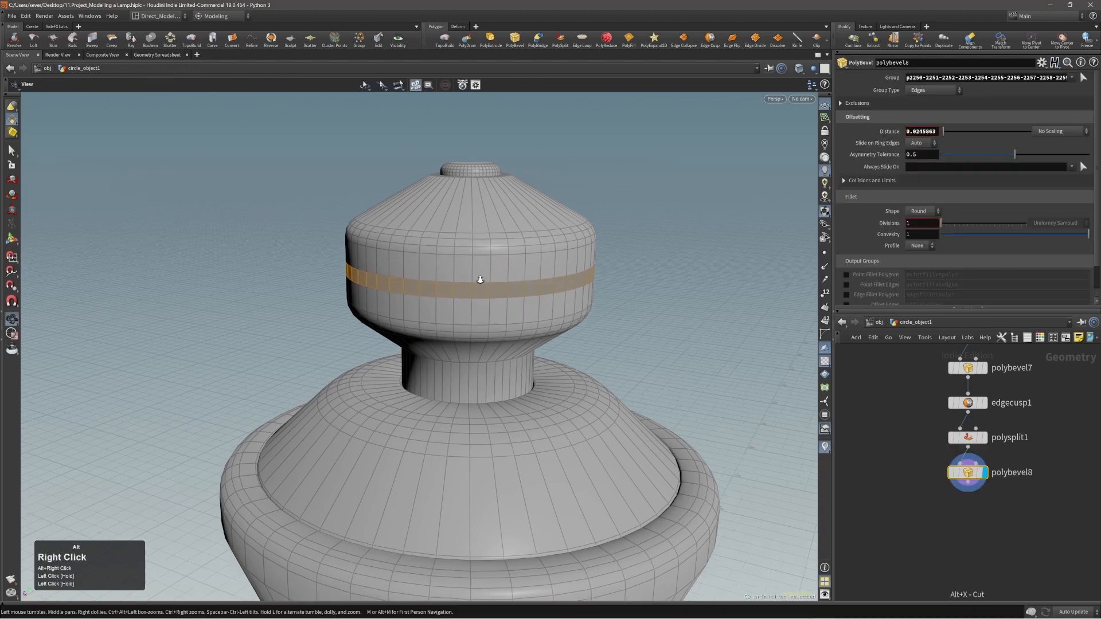
{"action": "middle_click_drag", "start_coordinate": [479, 277], "coordinate": [487, 294], "text": "alt"}
- Extrude the cap's narrow band of faces outward by about 0.02 with PolyExtrude
{"action": "key", "text": "c"}
{"action": "left_click", "coordinate": [505, 302]}
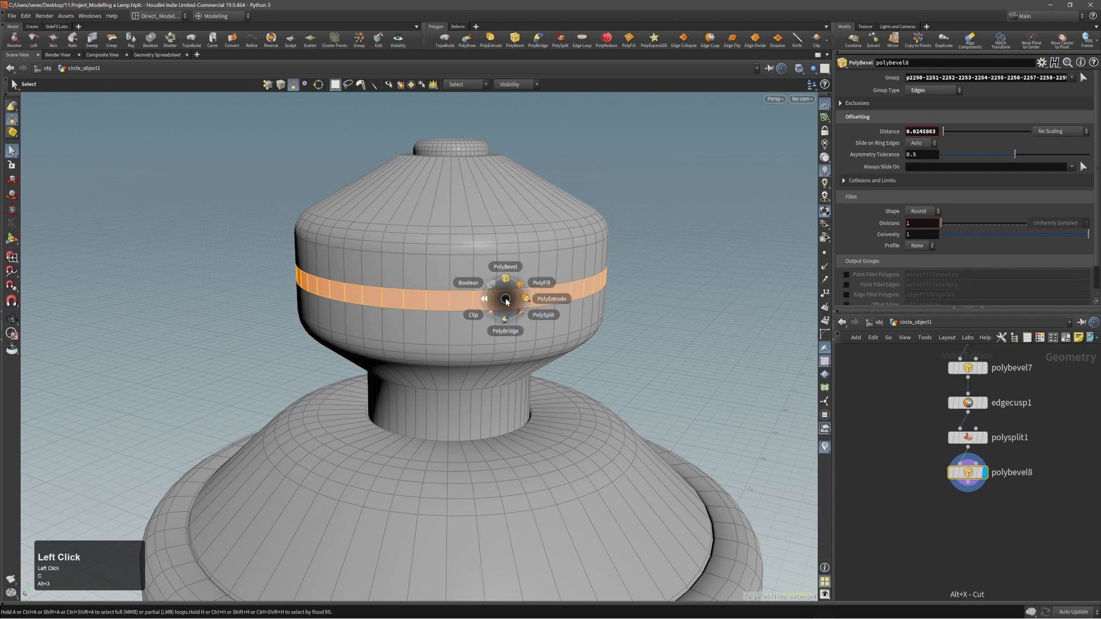
{"action": "left_click", "coordinate": [529, 294]}
{"action": "left_click_drag", "start_coordinate": [529, 293], "coordinate": [538, 287]}
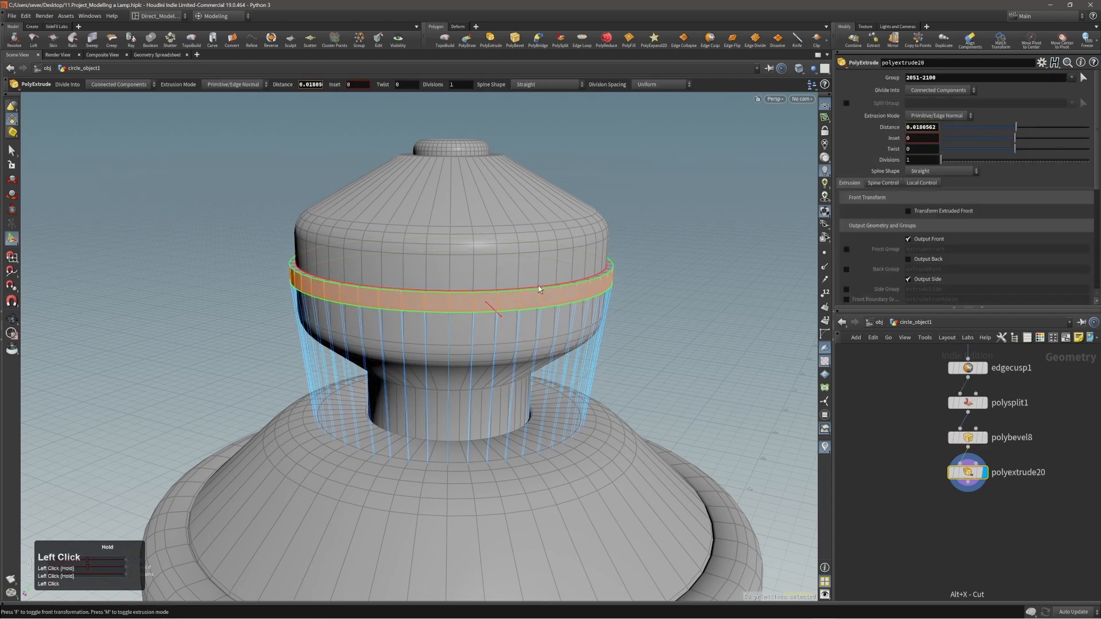
- Bevel the extruded band on the cap with a distance of about 0.0097
{"action": "key", "text": "c"}
{"action": "left_click", "coordinate": [544, 286]}
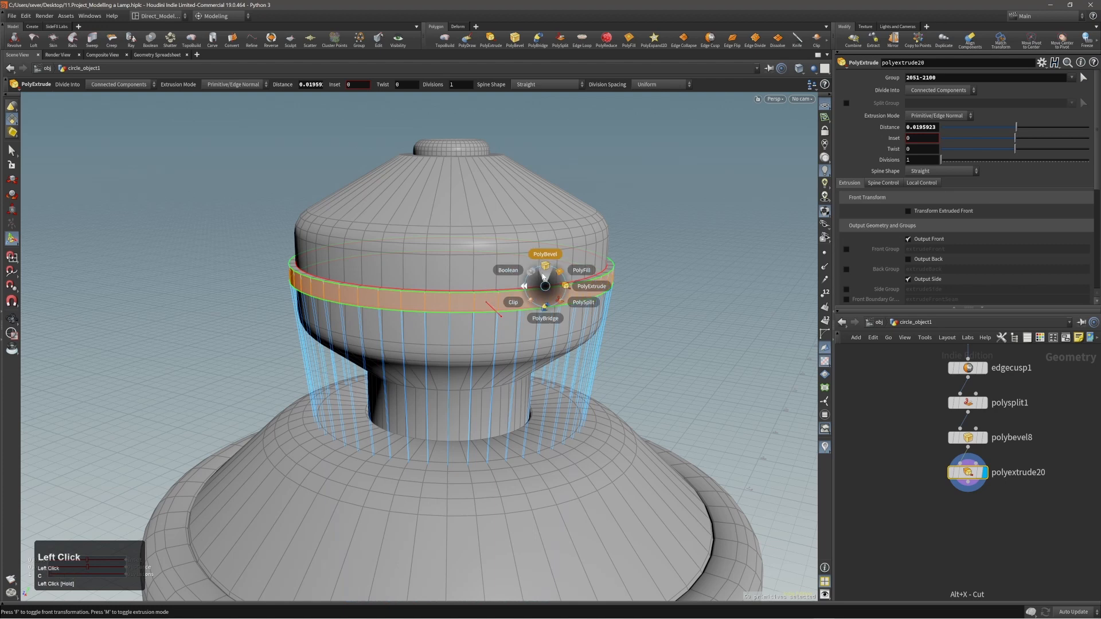
{"action": "left_click", "coordinate": [544, 270]}
{"action": "left_click_drag", "start_coordinate": [512, 260], "coordinate": [515, 261]}
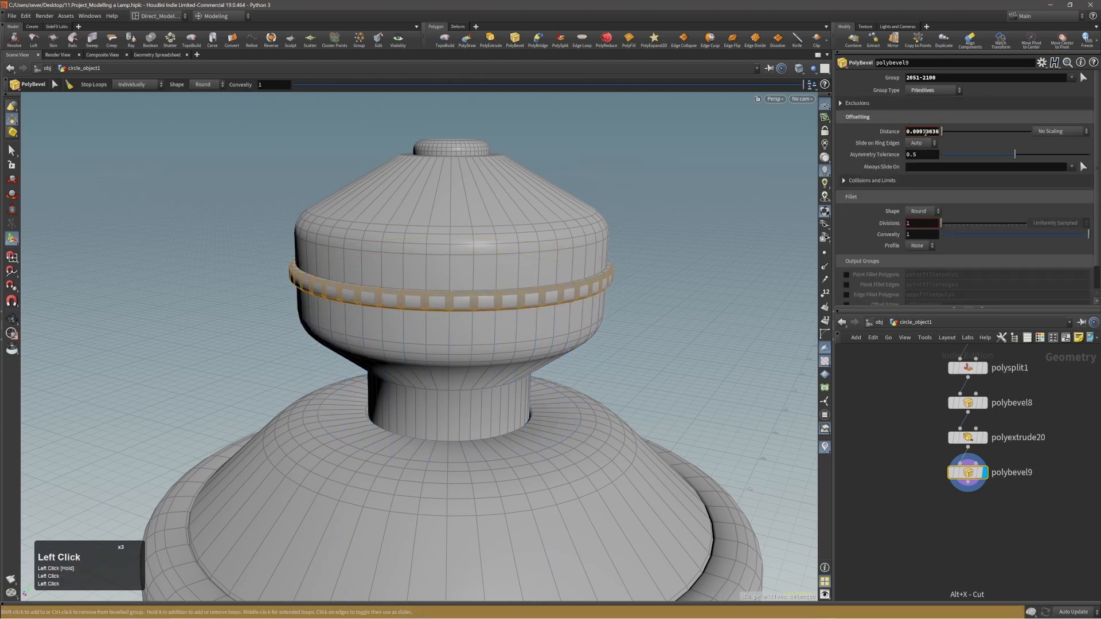
- Restrict the band's bevel to its rims by raising the Maximum Normal Angle to about 12.9, and set 3 divisions
{"action": "left_click", "coordinate": [891, 104]}
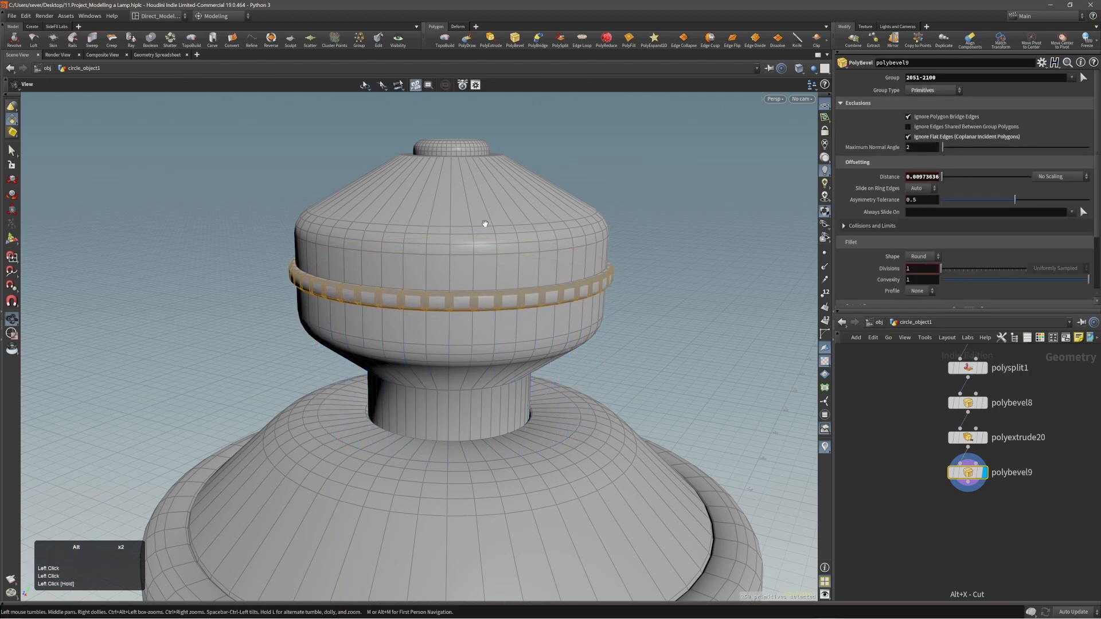
{"action": "right_click_drag", "start_coordinate": [484, 223], "coordinate": [537, 292], "text": "alt"}
{"action": "left_click_drag", "start_coordinate": [943, 147], "coordinate": [951, 147]}
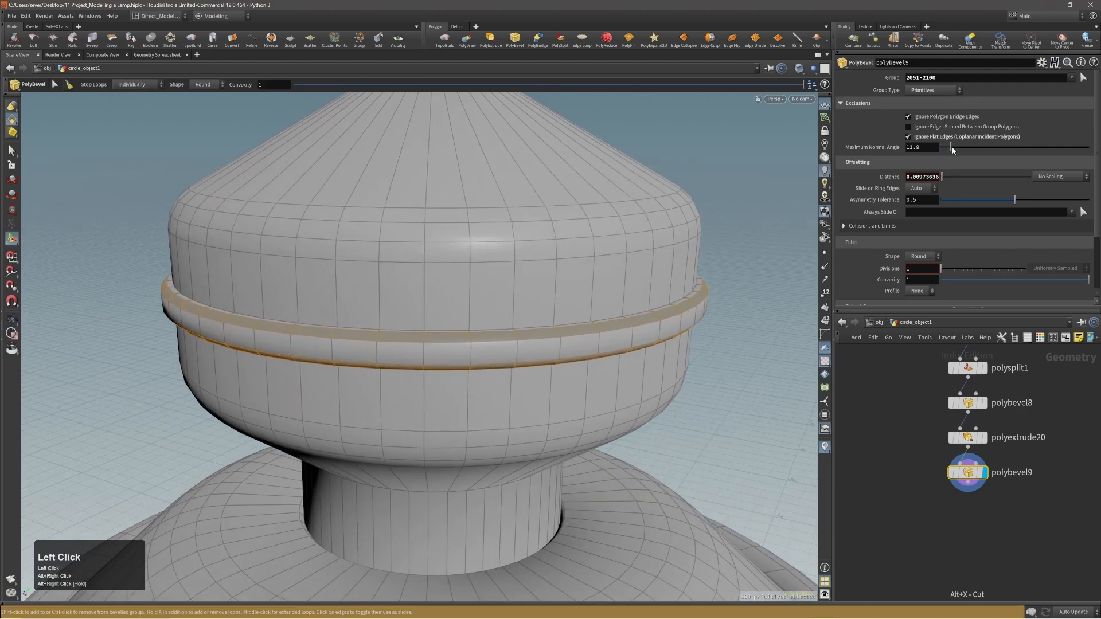
{"action": "right_click_drag", "start_coordinate": [487, 247], "coordinate": [456, 267], "text": "alt"}
{"action": "scroll", "coordinate": [457, 267], "scroll_direction": "up", "scroll_amount": 1}
{"action": "scroll", "coordinate": [456, 268], "scroll_direction": "up", "scroll_amount": 1}
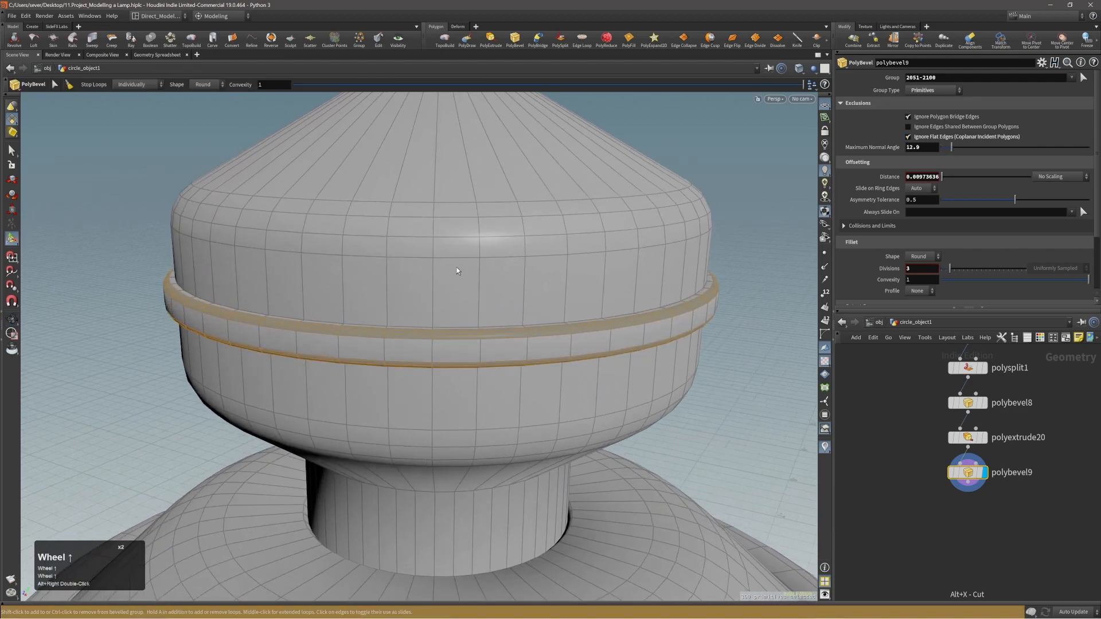
{"action": "left_click_drag", "start_coordinate": [456, 267], "coordinate": [417, 251], "text": "alt"}
{"action": "right_click_drag", "start_coordinate": [418, 250], "coordinate": [424, 280], "text": "alt"}
{"action": "left_click_drag", "start_coordinate": [443, 274], "coordinate": [449, 252], "text": "alt"}
- Adjust the width of the cap's raised band by setting the distance of polybevel8 to about 0.028
{"action": "middle_click_drag", "start_coordinate": [899, 413], "coordinate": [905, 455], "text": "alt"}
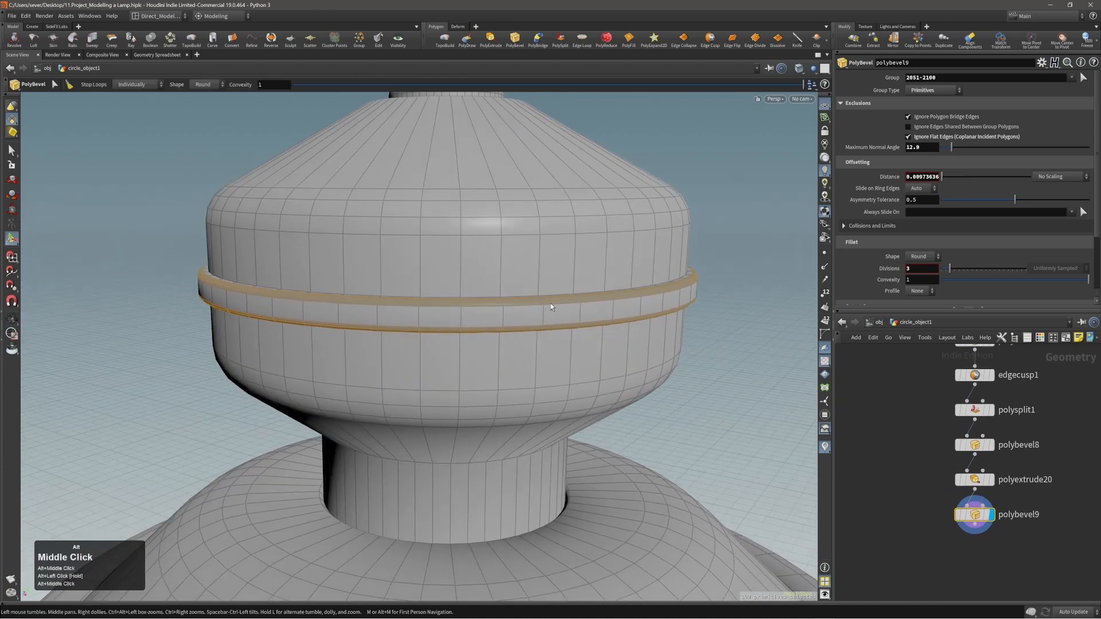
{"action": "right_click_drag", "start_coordinate": [550, 304], "coordinate": [501, 322], "text": "alt"}
{"action": "left_click_drag", "start_coordinate": [501, 321], "coordinate": [435, 302], "text": "alt"}
{"action": "key", "text": "Return"}
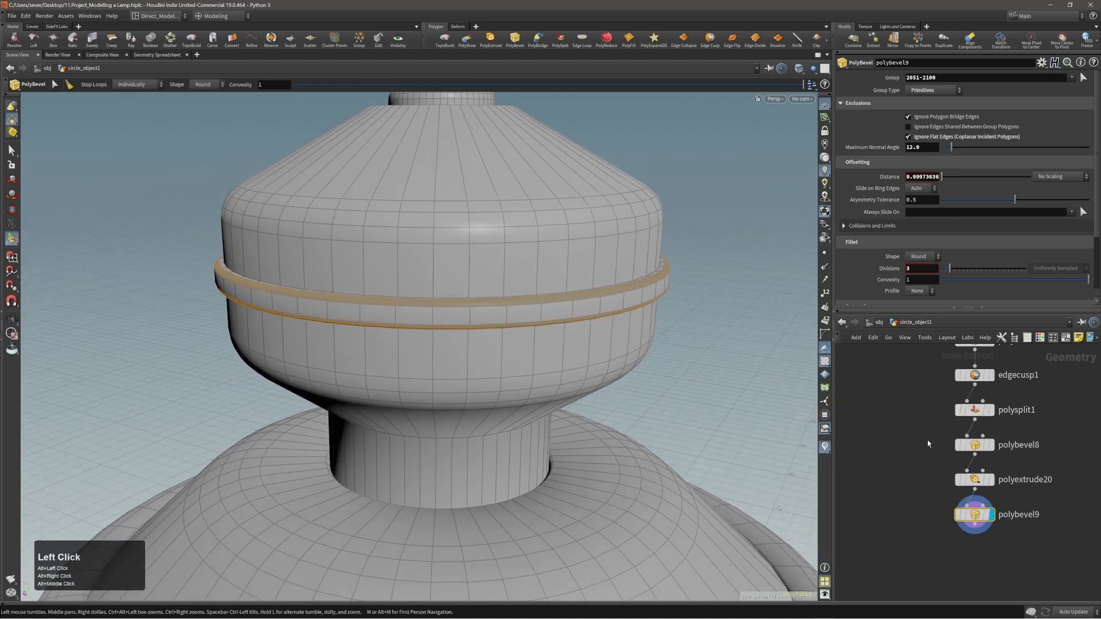
{"action": "left_click", "coordinate": [974, 445]}
{"action": "left_click_drag", "start_coordinate": [694, 356], "coordinate": [666, 366]}
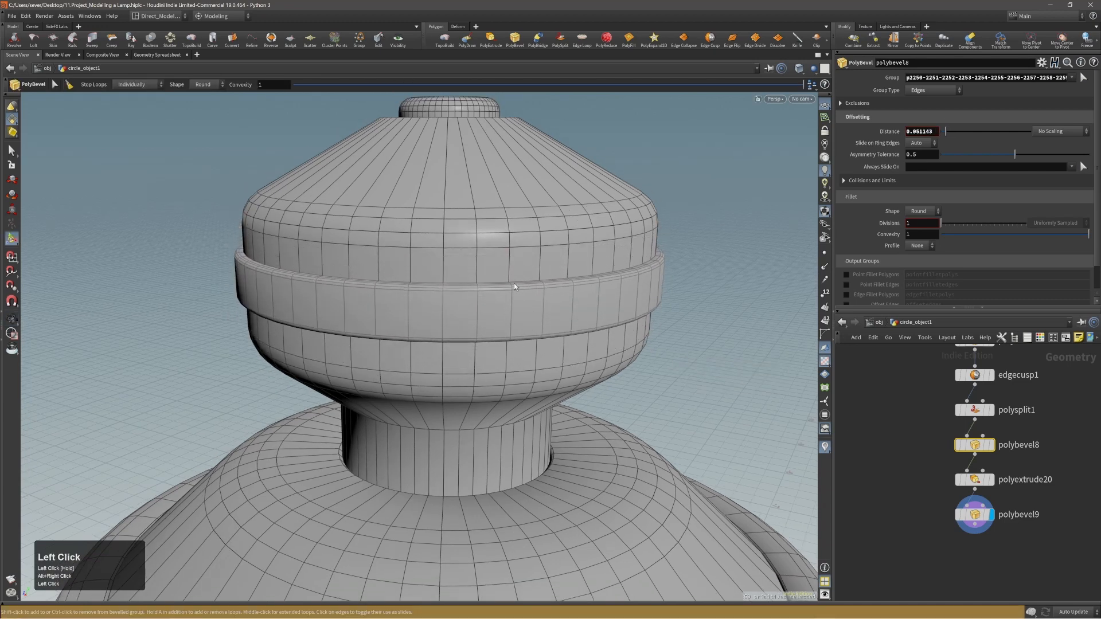
{"action": "right_click_drag", "start_coordinate": [597, 319], "coordinate": [696, 319], "text": "alt"}
{"action": "left_click_drag", "start_coordinate": [696, 321], "coordinate": [675, 351]}
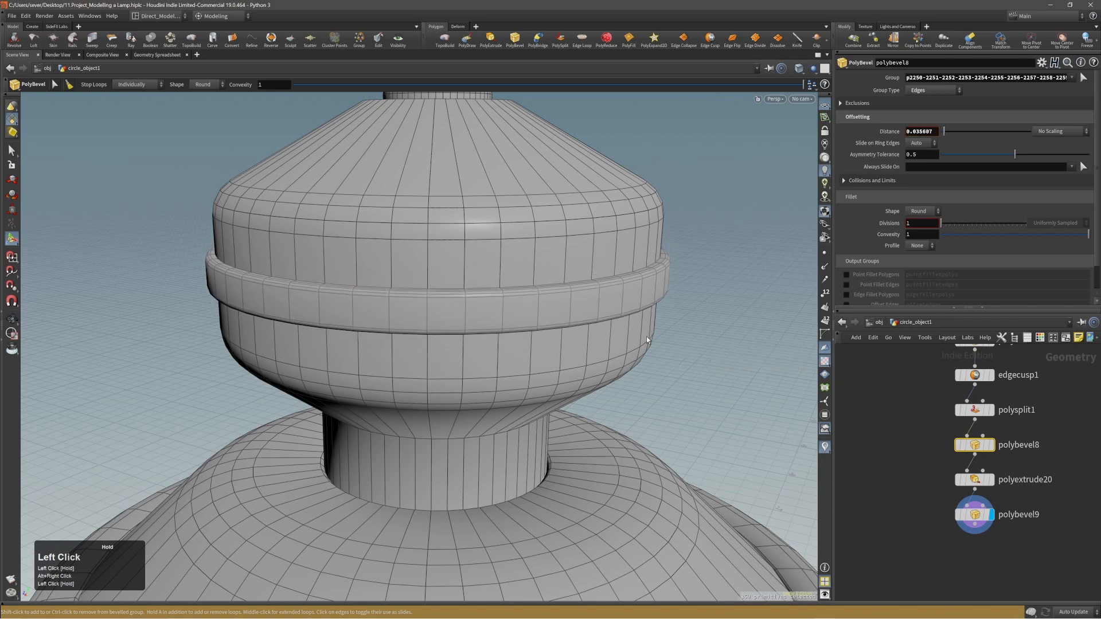
{"action": "right_click_drag", "start_coordinate": [646, 336], "coordinate": [472, 285], "text": "alt"}
{"action": "left_click_drag", "start_coordinate": [472, 285], "coordinate": [435, 277], "text": "alt"}
{"action": "left_click_drag", "start_coordinate": [501, 265], "coordinate": [498, 266]}
{"action": "right_click_drag", "start_coordinate": [503, 256], "coordinate": [505, 266], "text": "alt"}
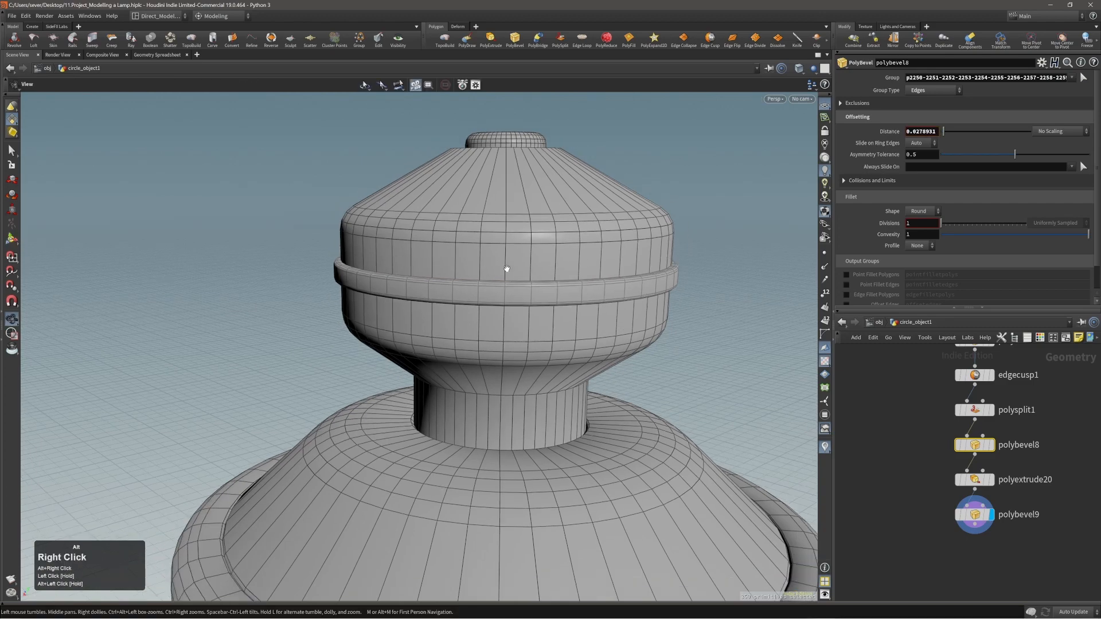
- Make the cap's raised band shallower by setting the extrusion distance of polyextrude20 to about 0.015
{"action": "key", "text": "Page_Down"}
{"action": "left_click_drag", "start_coordinate": [507, 235], "coordinate": [554, 282], "text": "alt"}
{"action": "mouse_move", "coordinate": [720, 307]}
{"action": "left_mouse_down"}
{"action": "mouse_move", "coordinate": [745, 319]}
{"action": "mouse_move", "coordinate": [687, 313]}
{"action": "mouse_move", "coordinate": [715, 326]}
{"action": "left_mouse_up"}
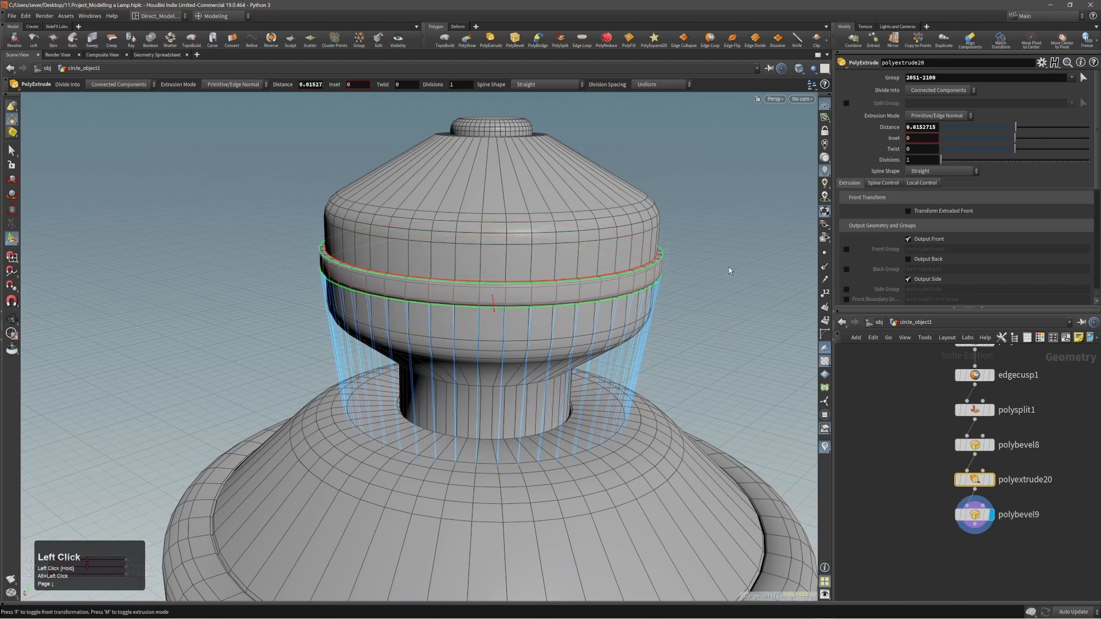
{"action": "right_click_drag", "start_coordinate": [540, 228], "coordinate": [486, 264], "text": "alt"}
{"action": "middle_click_drag", "start_coordinate": [486, 264], "coordinate": [421, 241], "text": "alt"}
- Return to the final bevel node polybevel9, save the scene, and clear the selection in the viewport
{"action": "left_click", "coordinate": [975, 514]}
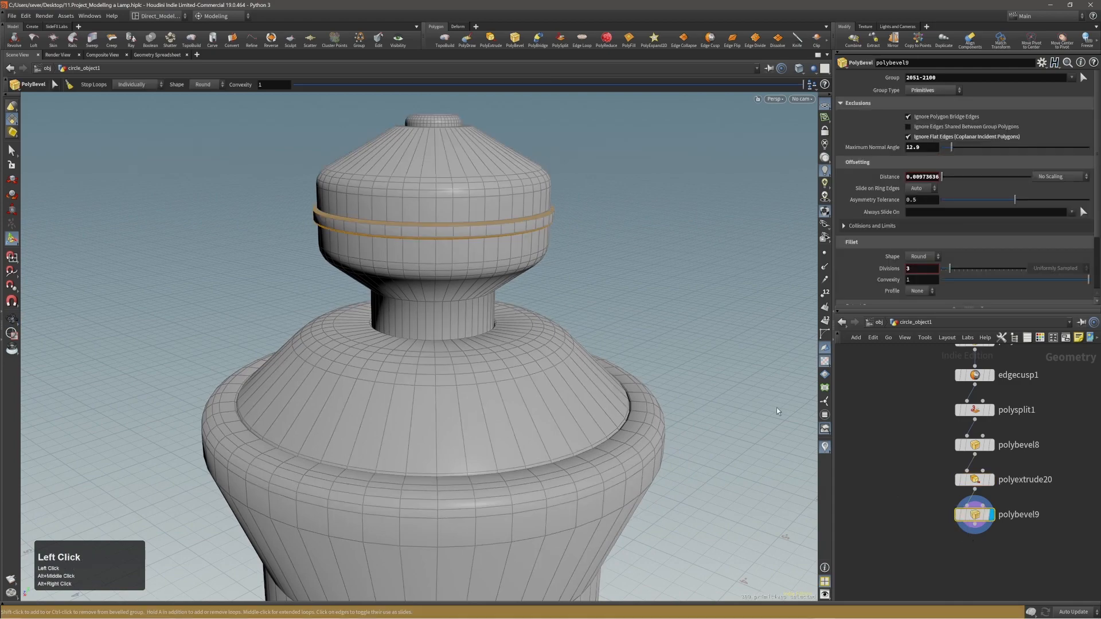
{"action": "right_click_drag", "start_coordinate": [776, 407], "coordinate": [555, 309], "text": "alt"}
{"action": "key", "text": "ctrl+s"}
{"action": "left_click_drag", "start_coordinate": [470, 246], "coordinate": [537, 317], "text": "alt"}
{"action": "key", "text": "s"}
{"action": "left_click", "coordinate": [657, 269]}
- Compare the lamp's overall shape with the lantern in the reference image, and move the reference out of the way
{"action": "middle_click_drag", "start_coordinate": [551, 302], "coordinate": [477, 241], "text": "alt"}
{"action": "left_click_drag", "start_coordinate": [479, 321], "coordinate": [483, 290], "text": "alt"}
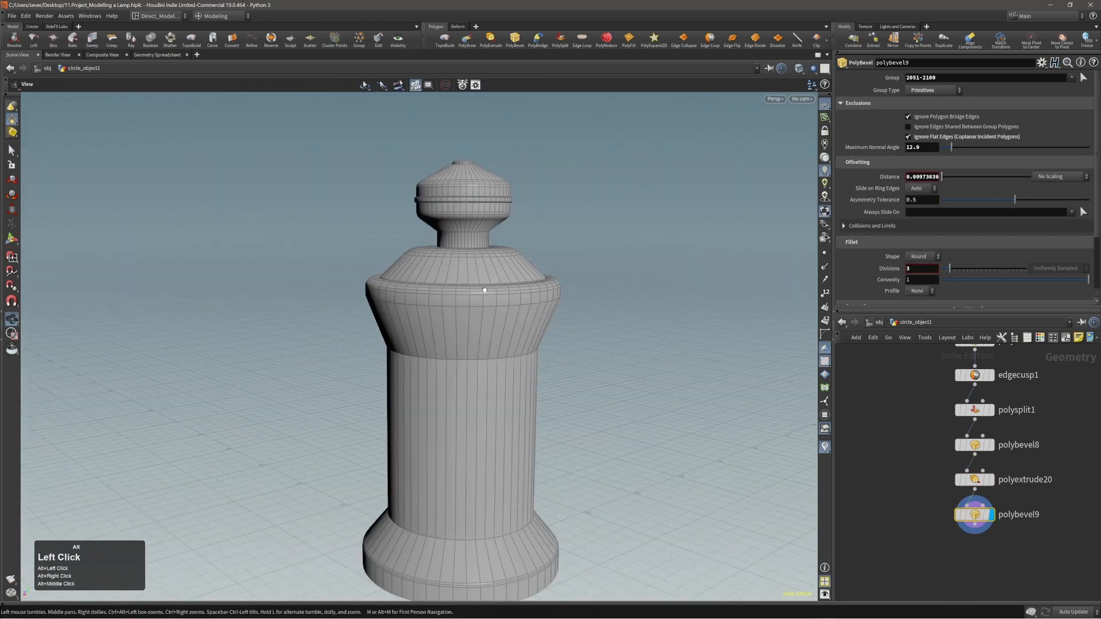
{"action": "right_click_drag", "start_coordinate": [484, 290], "coordinate": [425, 312], "text": "alt"}
{"action": "mouse_move", "coordinate": [427, 314]}
{"action": "left_mouse_down", "text": "alt"}
{"action": "mouse_move", "coordinate": [508, 322]}
{"action": "mouse_move", "coordinate": [459, 315]}
{"action": "mouse_move", "coordinate": [498, 311]}
{"action": "mouse_move", "coordinate": [474, 309]}
{"action": "mouse_move", "coordinate": [398, 319]}
{"action": "mouse_move", "coordinate": [441, 317]}
{"action": "left_mouse_up", "text": "alt"}
{"action": "right_click_drag", "start_coordinate": [442, 316], "coordinate": [480, 312], "text": "alt"}
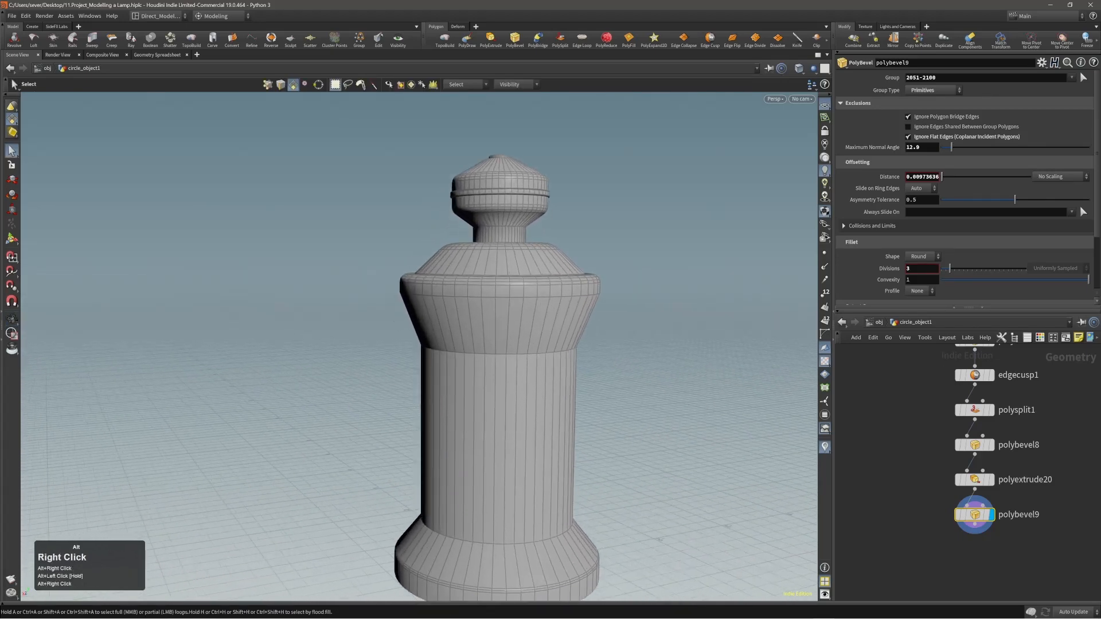
{"action": "right_click_drag", "start_coordinate": [1100, 318], "coordinate": [752, 303]}
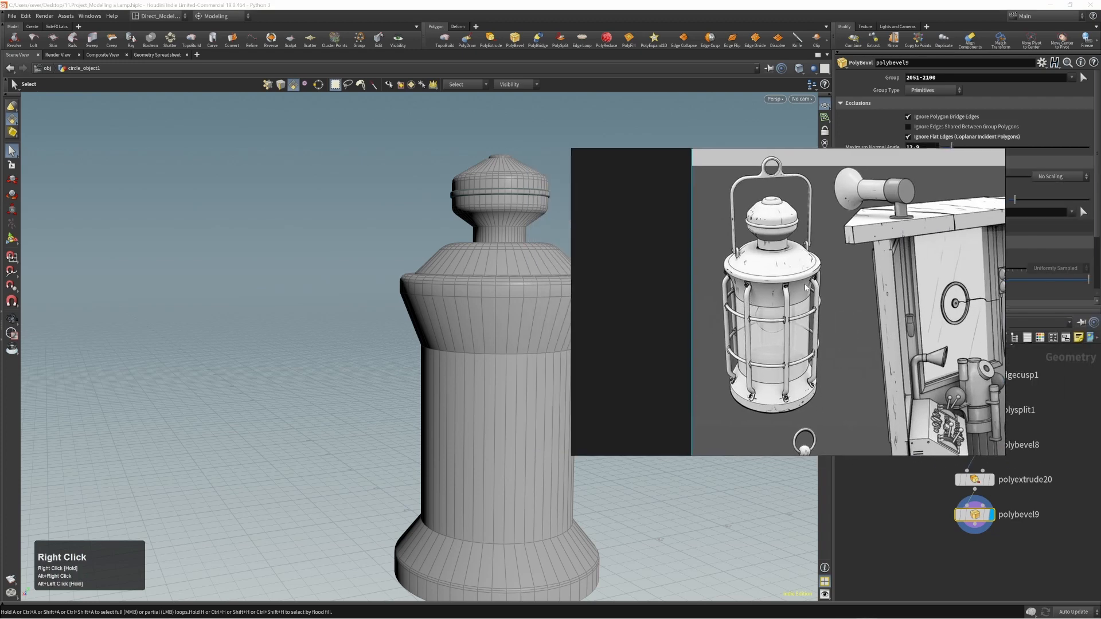
{"action": "right_click_drag", "start_coordinate": [811, 298], "coordinate": [1100, 303]}
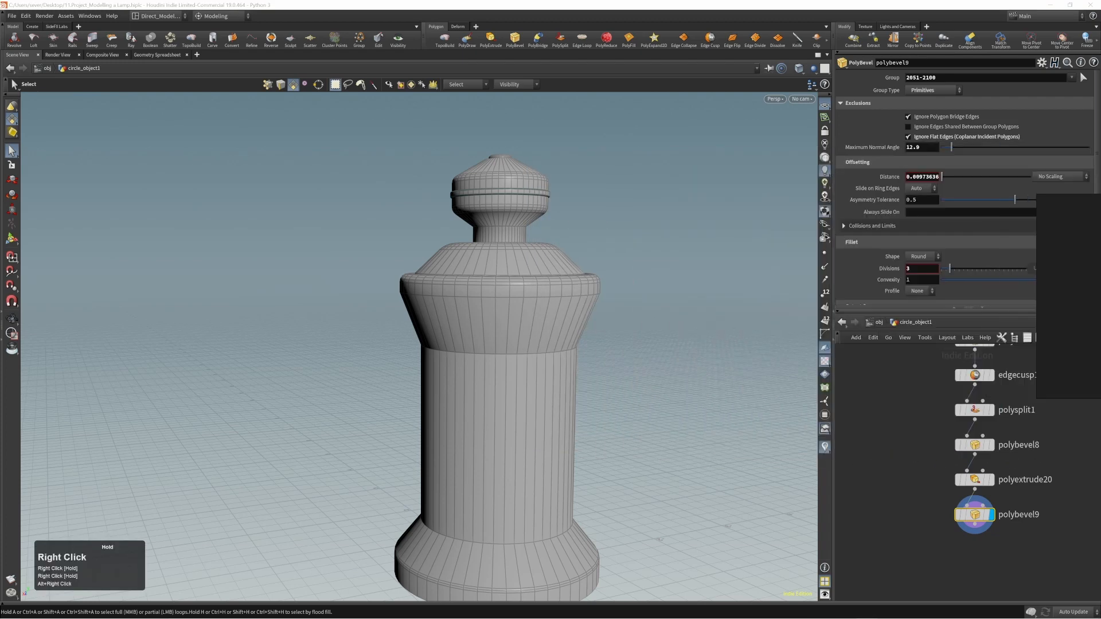
- Insert 3 evenly spaced edge loops around the sloped part of the upper collar with PolySplit
{"action": "right_click_drag", "start_coordinate": [504, 313], "coordinate": [541, 325], "text": "alt"}
{"action": "middle_click_drag", "start_coordinate": [541, 324], "coordinate": [492, 283], "text": "alt"}
{"action": "key", "text": "c"}
{"action": "left_click", "coordinate": [473, 279]}
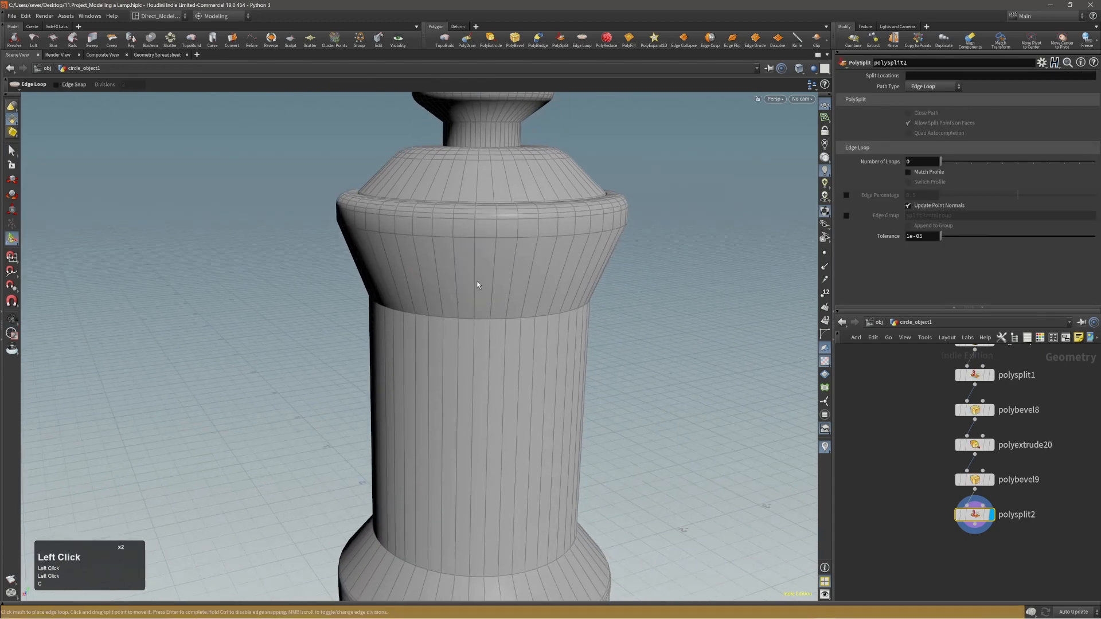
{"action": "left_click", "coordinate": [474, 281]}
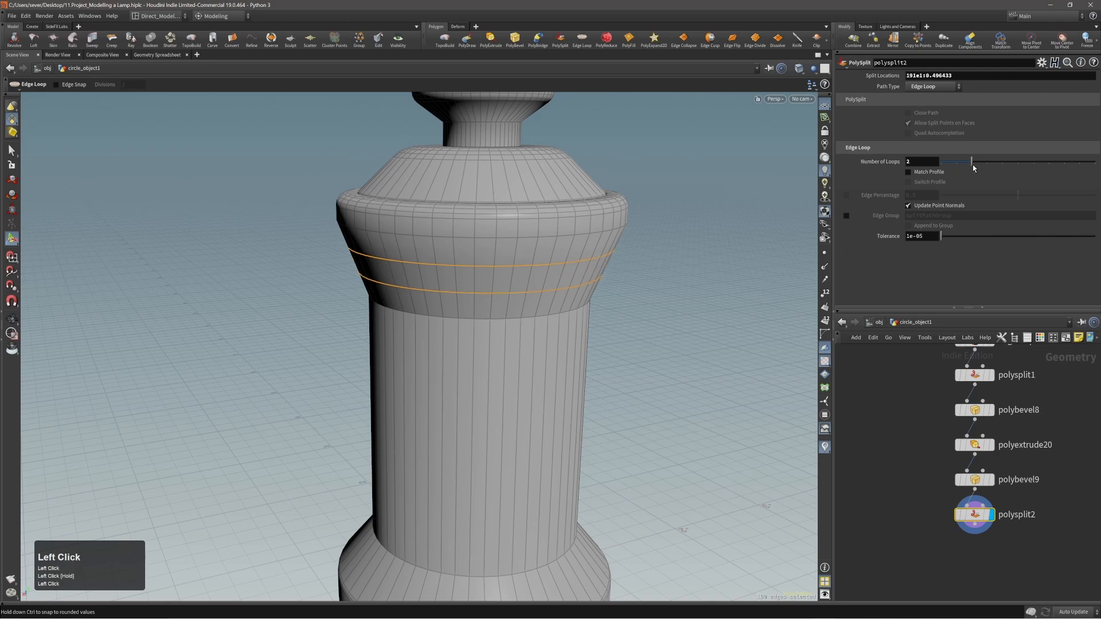
{"action": "right_click_drag", "start_coordinate": [593, 240], "coordinate": [576, 264], "text": "alt"}
{"action": "mouse_move", "coordinate": [576, 263]}
{"action": "left_mouse_down", "text": "alt"}
{"action": "mouse_move", "coordinate": [519, 243]}
{"action": "mouse_move", "coordinate": [581, 251]}
{"action": "left_mouse_up", "text": "alt"}
{"action": "middle_click_drag", "start_coordinate": [519, 271], "coordinate": [518, 247], "text": "alt"}
{"action": "left_click_drag", "start_coordinate": [518, 248], "coordinate": [528, 279], "text": "alt"}
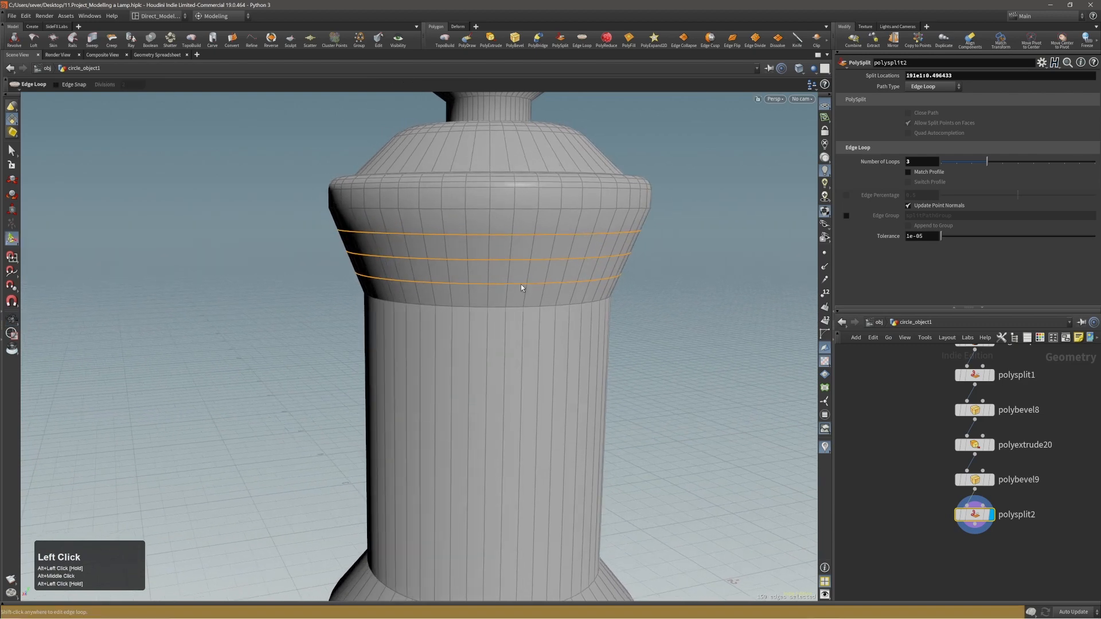
- Scale the lowest of the collar's three added edge loops inward uniformly to about 0.963
{"action": "key", "text": "s"}
{"action": "double_click", "coordinate": [521, 284]}
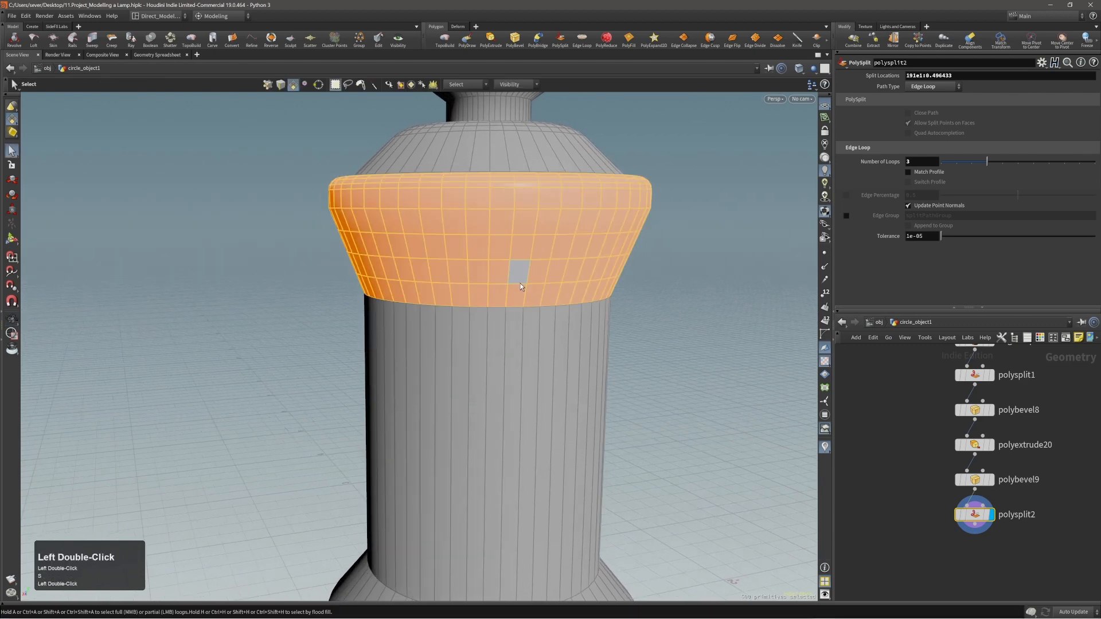
{"action": "key", "text": "2"}
{"action": "double_click", "coordinate": [520, 285]}
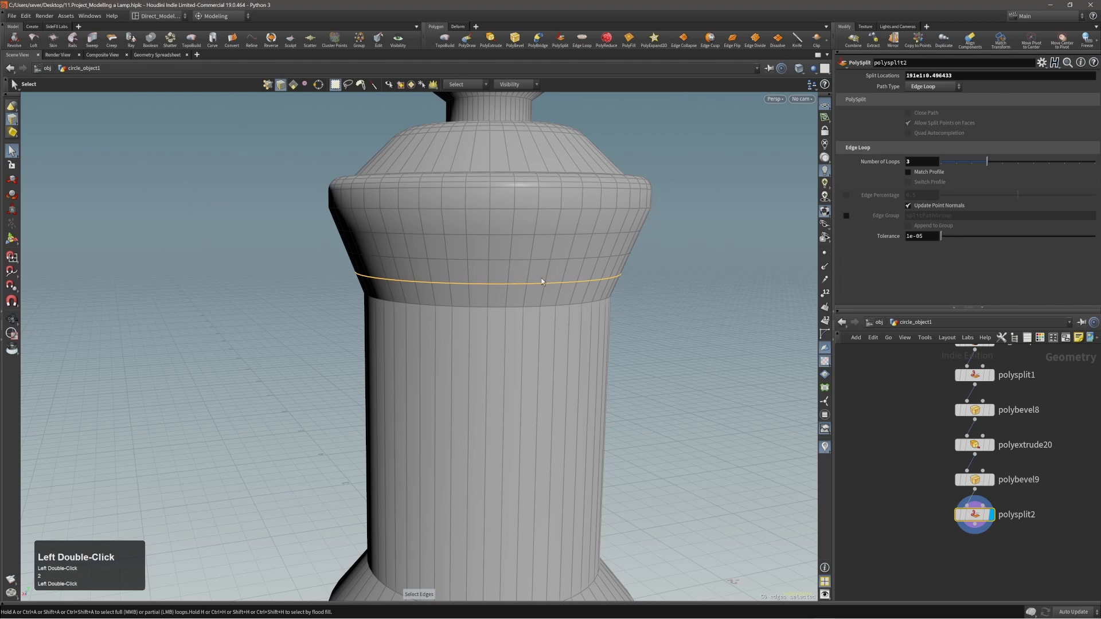
{"action": "key", "text": "e"}
{"action": "left_click", "coordinate": [489, 278]}
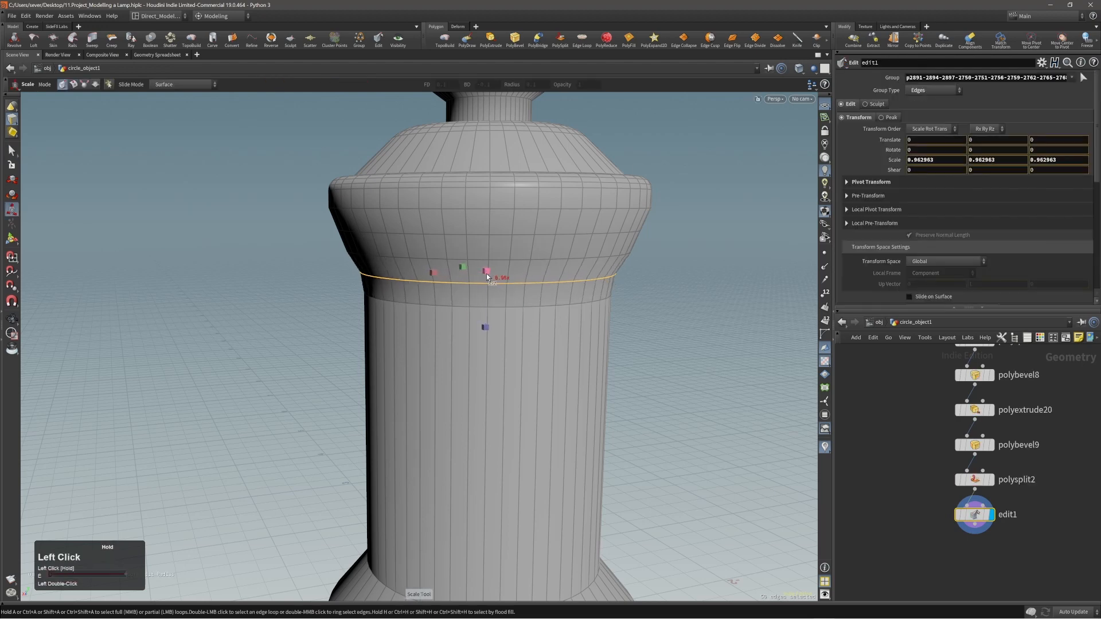
- Scale the collar's middle added loop to about 0.958, its top added loop slightly inward, and the middle loop again to about 0.986
{"action": "double_click", "coordinate": [523, 260]}
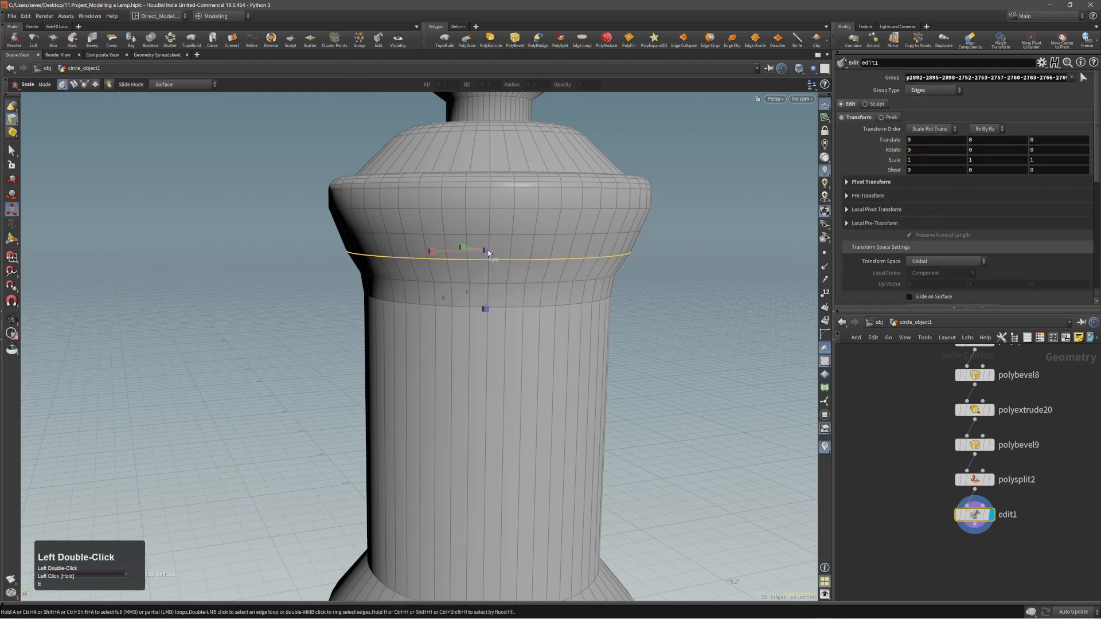
{"action": "left_click_drag", "start_coordinate": [487, 249], "coordinate": [486, 251]}
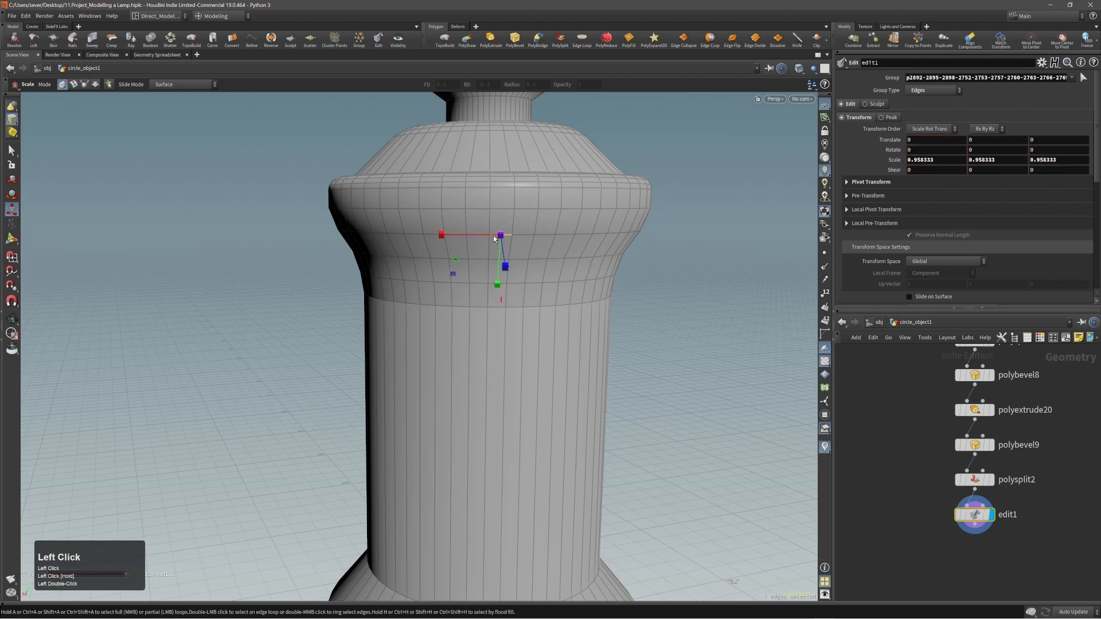
{"action": "left_click_drag", "start_coordinate": [490, 233], "coordinate": [490, 252]}
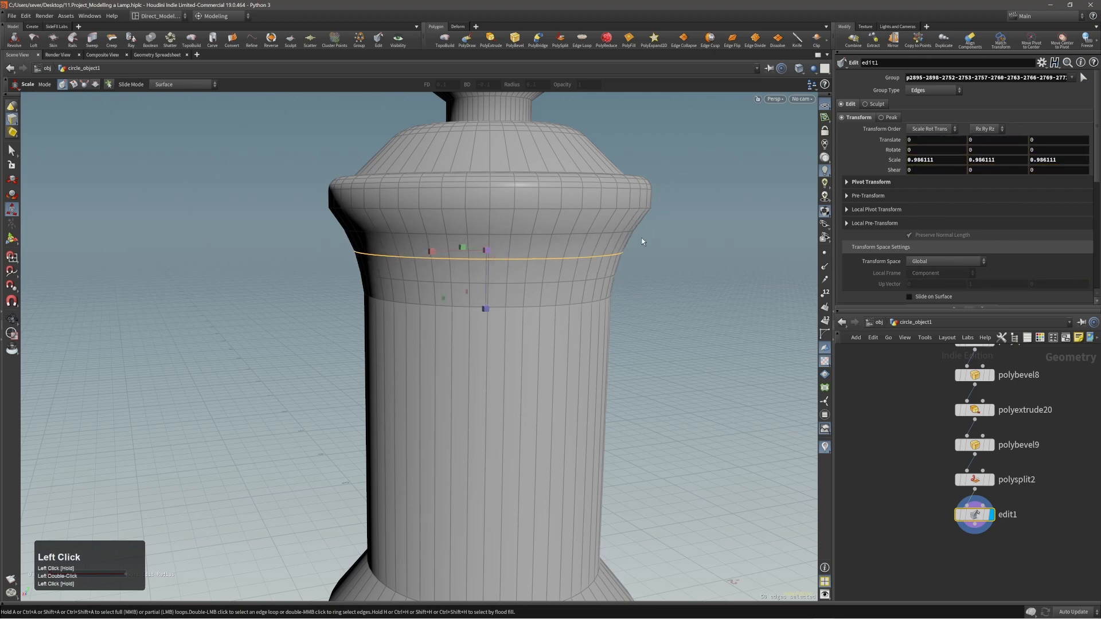
{"action": "right_click_drag", "start_coordinate": [505, 238], "coordinate": [509, 255], "text": "alt"}
{"action": "left_click_drag", "start_coordinate": [509, 256], "coordinate": [538, 258], "text": "alt"}
{"action": "right_click_drag", "start_coordinate": [597, 270], "coordinate": [523, 278], "text": "alt"}
{"action": "middle_click_drag", "start_coordinate": [523, 278], "coordinate": [481, 283], "text": "alt"}
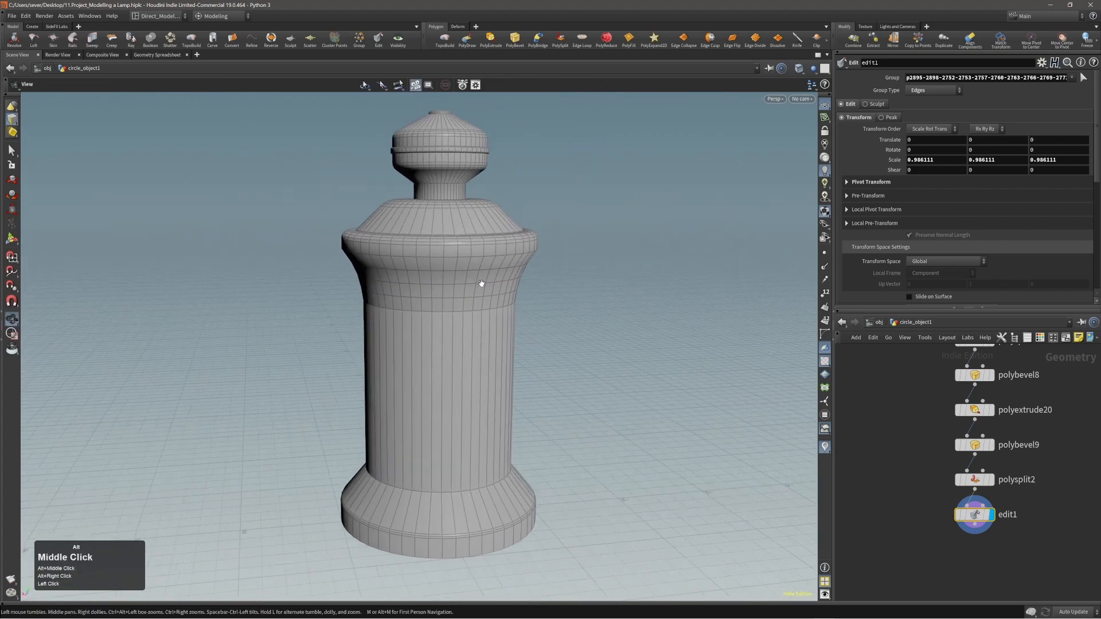
- Review the lamp's overall proportions and look through the earlier PolyExtrude nodes for the one that forms the main body
{"action": "right_click_drag", "start_coordinate": [482, 284], "coordinate": [434, 303], "text": "alt"}
{"action": "left_click_drag", "start_coordinate": [501, 281], "coordinate": [478, 263], "text": "alt"}
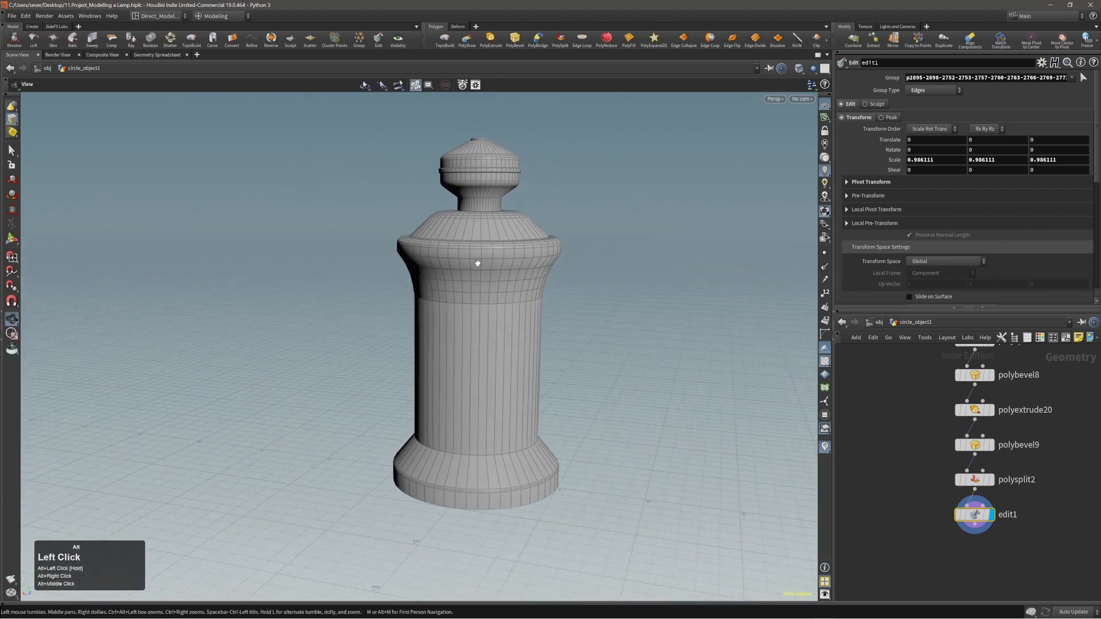
{"action": "middle_click_drag", "start_coordinate": [477, 262], "coordinate": [437, 265], "text": "alt"}
{"action": "mouse_move", "coordinate": [437, 266]}
{"action": "left_mouse_down", "text": "alt"}
{"action": "mouse_move", "coordinate": [475, 278]}
{"action": "mouse_move", "coordinate": [374, 297]}
{"action": "mouse_move", "coordinate": [446, 257]}
{"action": "left_mouse_up", "text": "alt"}
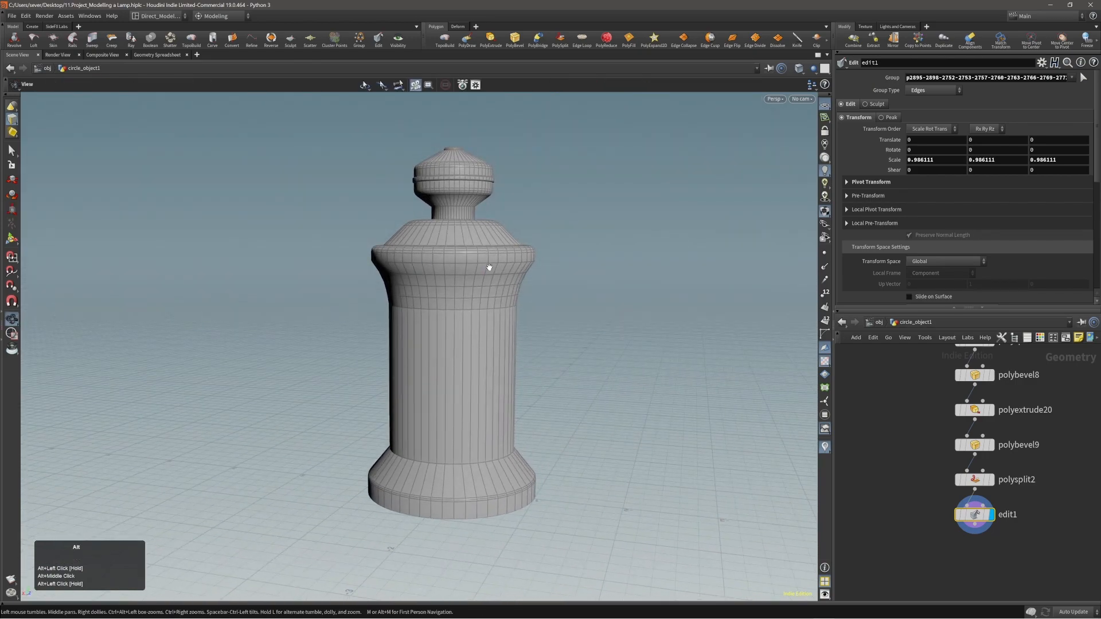
{"action": "left_click", "coordinate": [488, 266], "text": "alt"}
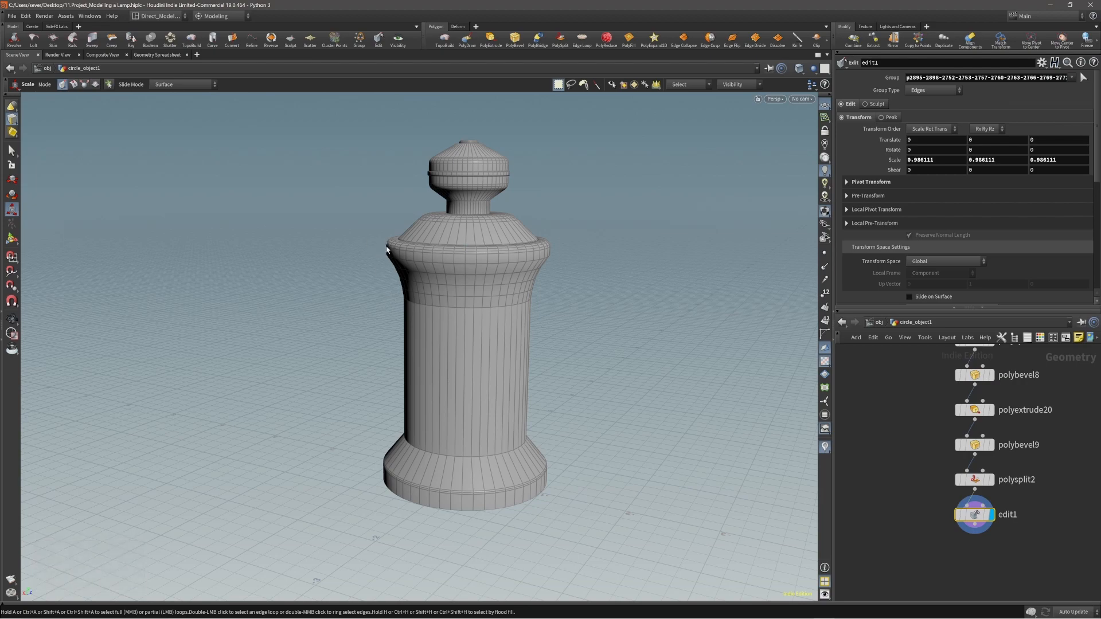
{"action": "right_click_drag", "start_coordinate": [386, 248], "coordinate": [410, 252], "text": "alt"}
{"action": "key", "text": "shift+t"}
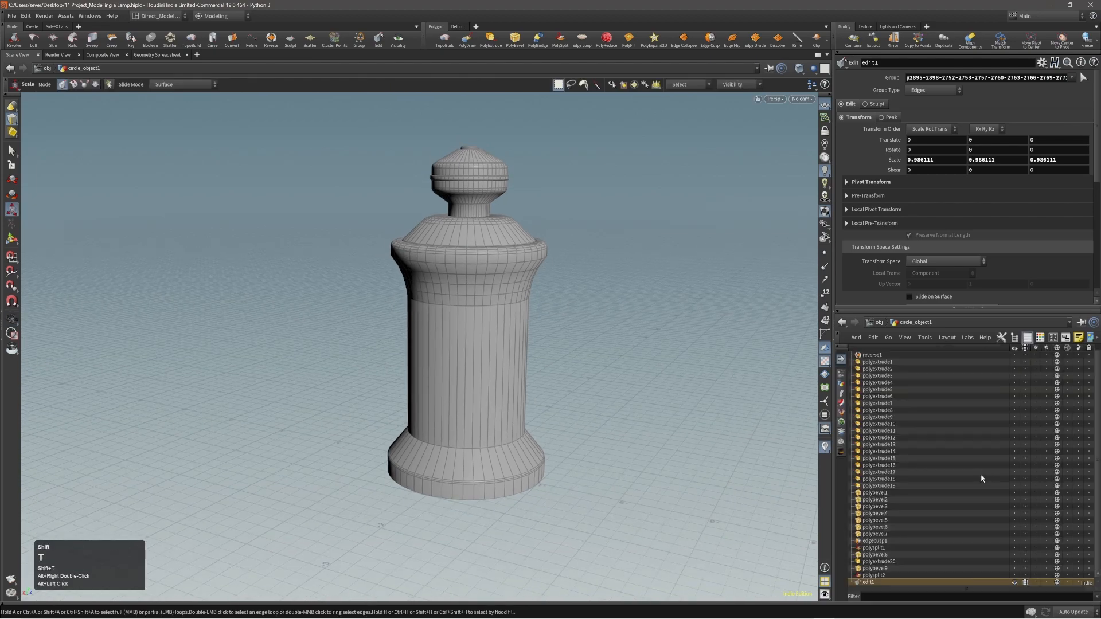
{"action": "left_click", "coordinate": [879, 438]}
{"action": "left_click", "coordinate": [880, 423]}
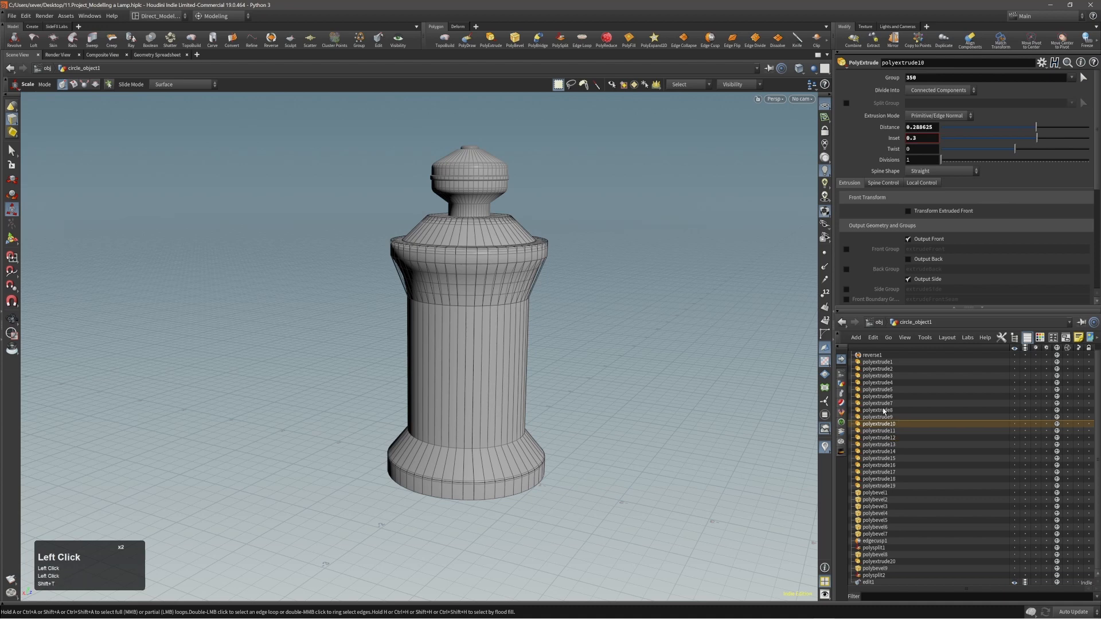
{"action": "left_click", "coordinate": [881, 410]}
{"action": "left_click", "coordinate": [884, 396]}
{"action": "left_click", "coordinate": [883, 389]}
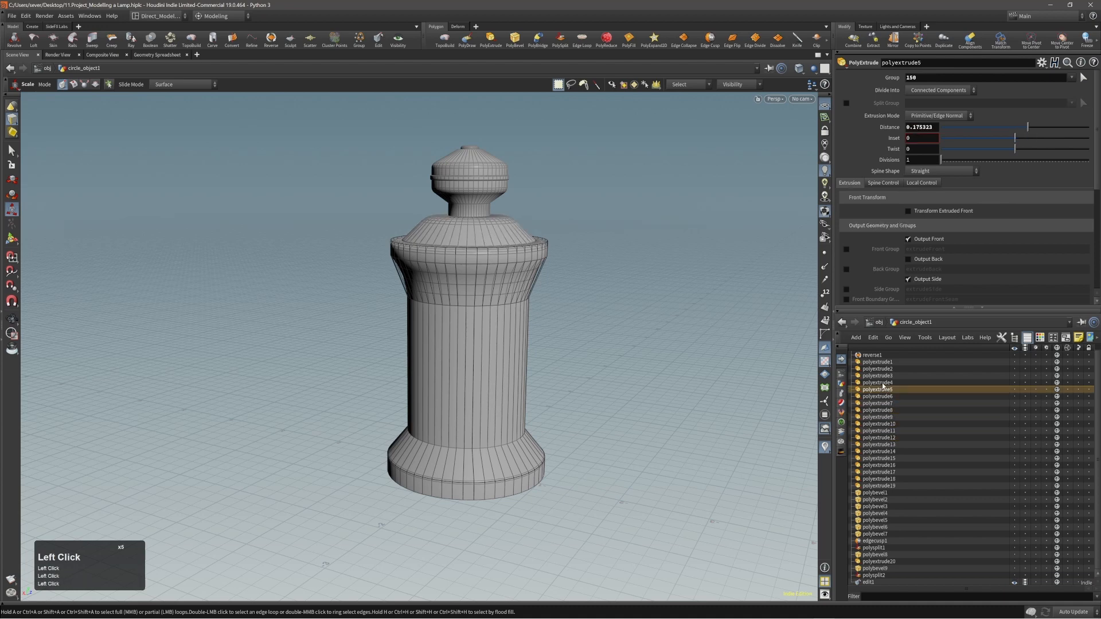
{"action": "left_click", "coordinate": [883, 382]}
{"action": "left_click", "coordinate": [884, 375]}
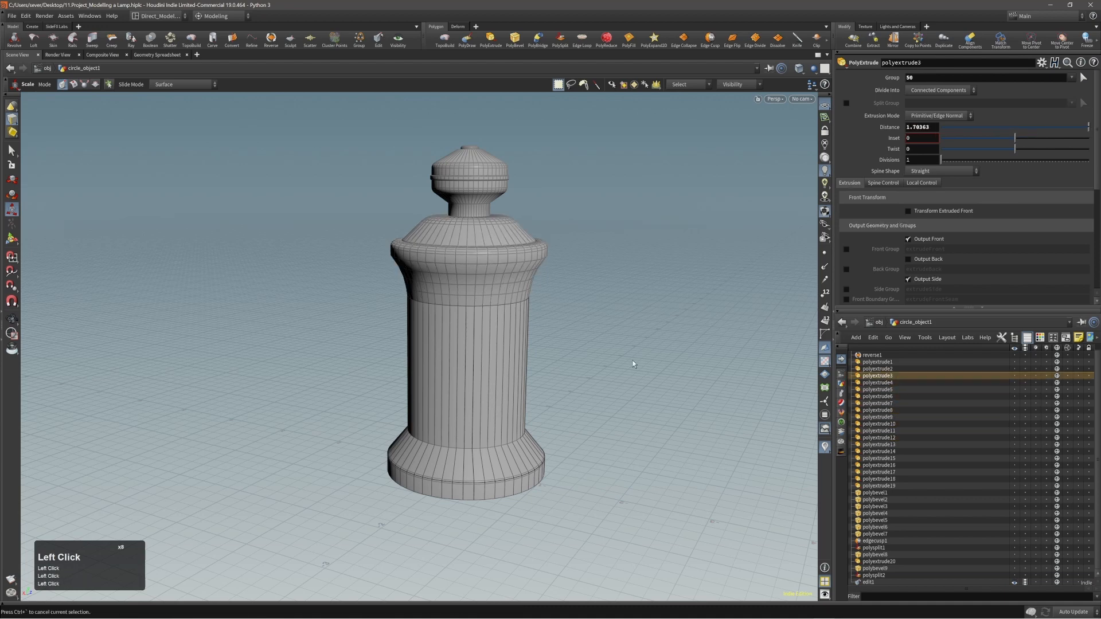
{"action": "key", "text": "grave"}
{"action": "right_click_drag", "start_coordinate": [584, 356], "coordinate": [609, 361], "text": "alt"}
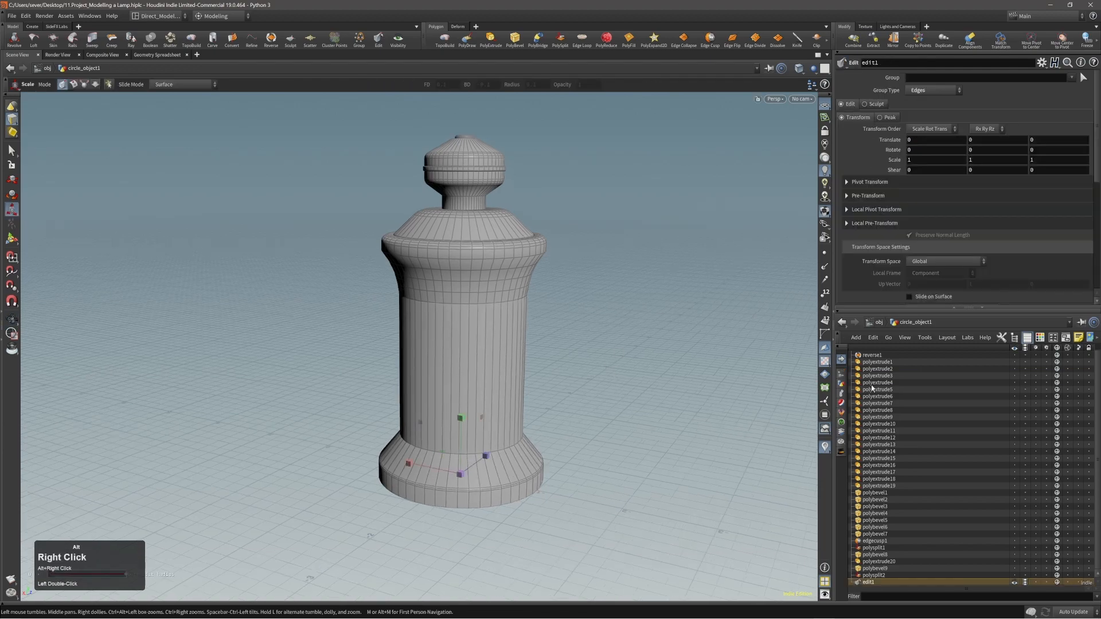
- Make the lamp's cylindrical body taller by raising the distance of polyextrude3 to about 1.95
{"action": "left_click", "coordinate": [854, 389]}
{"action": "left_click", "coordinate": [872, 376]}
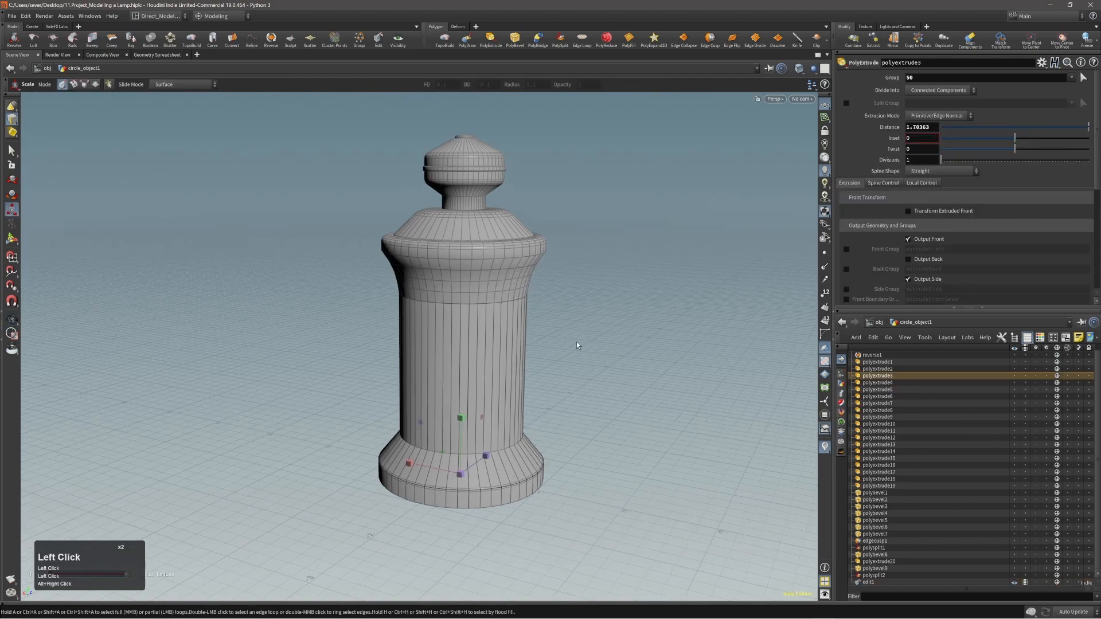
{"action": "key", "text": "grave"}
{"action": "right_click_drag", "start_coordinate": [569, 334], "coordinate": [583, 323], "text": "alt"}
{"action": "left_click_drag", "start_coordinate": [583, 321], "coordinate": [588, 272]}
{"action": "right_click_drag", "start_coordinate": [586, 274], "coordinate": [563, 312], "text": "alt"}
{"action": "middle_click_drag", "start_coordinate": [565, 315], "coordinate": [574, 344], "text": "alt"}
{"action": "left_click_drag", "start_coordinate": [606, 332], "coordinate": [607, 368]}
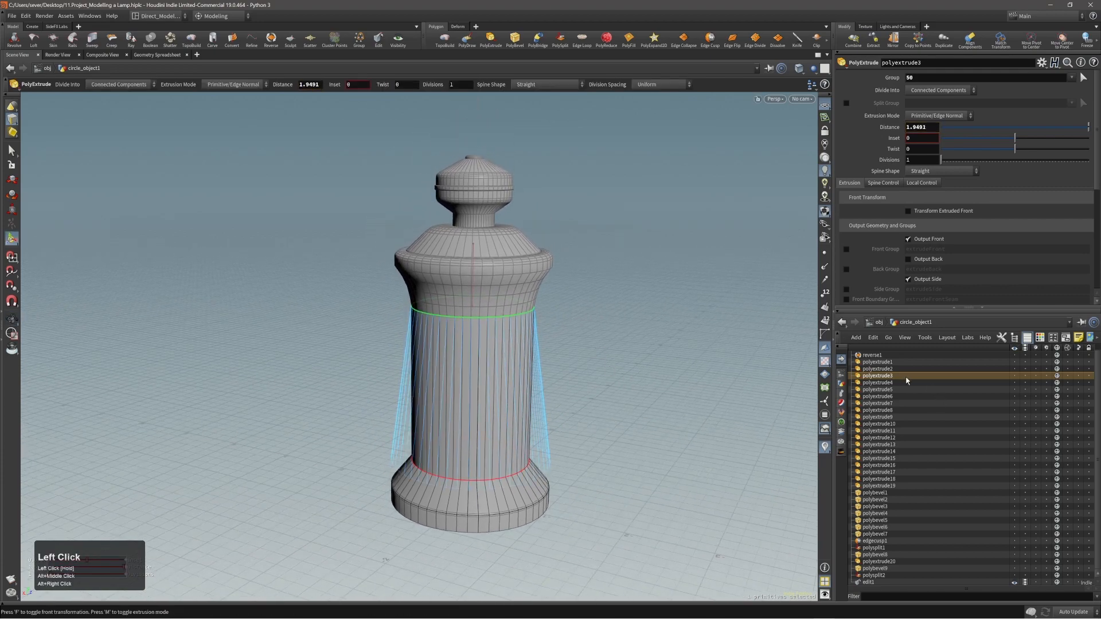
- Check the extrusion of the sloped base, then reduce the upper rim's extrusion distance in polyextrude5 to about 0.168
{"action": "left_click", "coordinate": [885, 369]}
{"action": "middle_click_drag", "start_coordinate": [610, 341], "coordinate": [610, 354]}
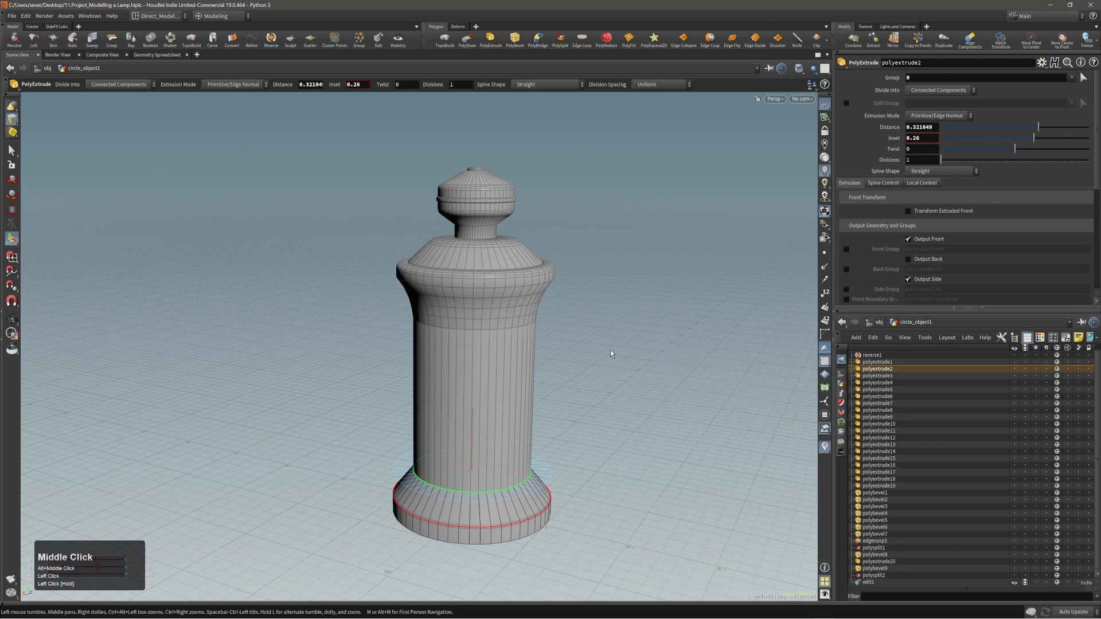
{"action": "left_click", "coordinate": [884, 390]}
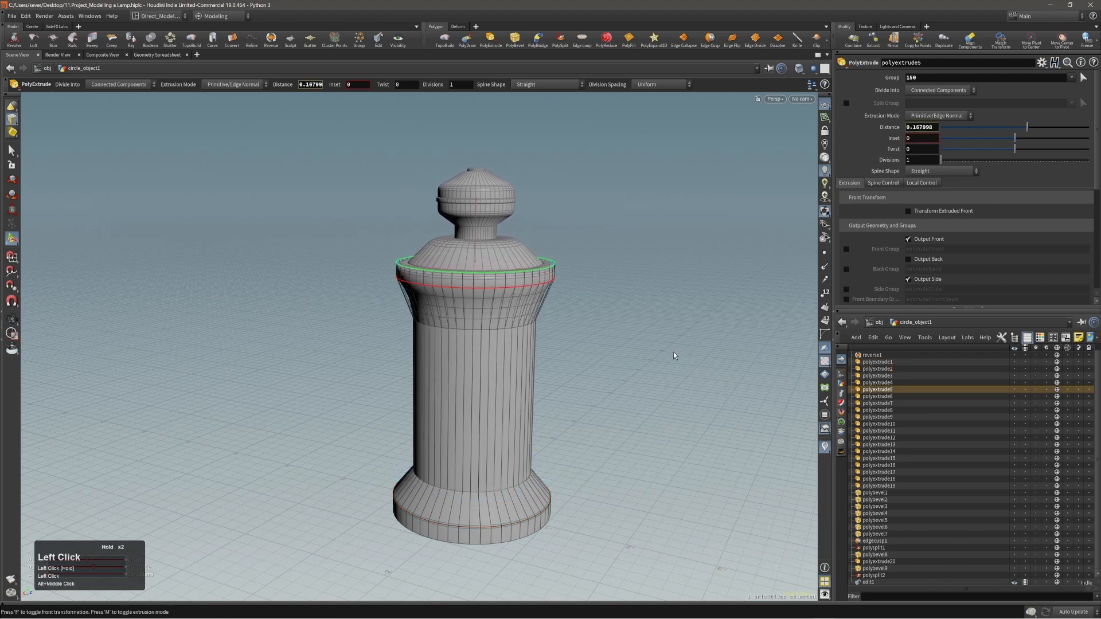
- Adjust the flared collar's height by setting the distance of polyextrude4 to about 0.469
{"action": "left_click", "coordinate": [888, 382]}
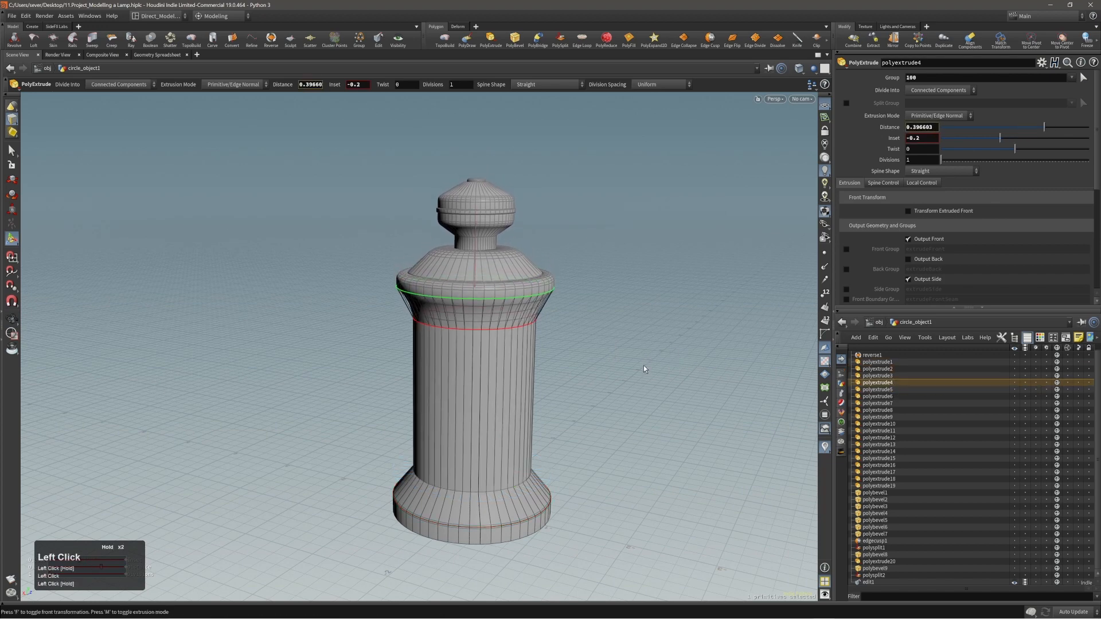
{"action": "left_click_drag", "start_coordinate": [642, 339], "coordinate": [636, 354]}
{"action": "right_click_drag", "start_coordinate": [635, 354], "coordinate": [634, 347], "text": "alt"}
{"action": "left_click_drag", "start_coordinate": [634, 347], "coordinate": [632, 337], "text": "alt"}
{"action": "right_click_drag", "start_coordinate": [631, 337], "coordinate": [579, 341], "text": "alt"}
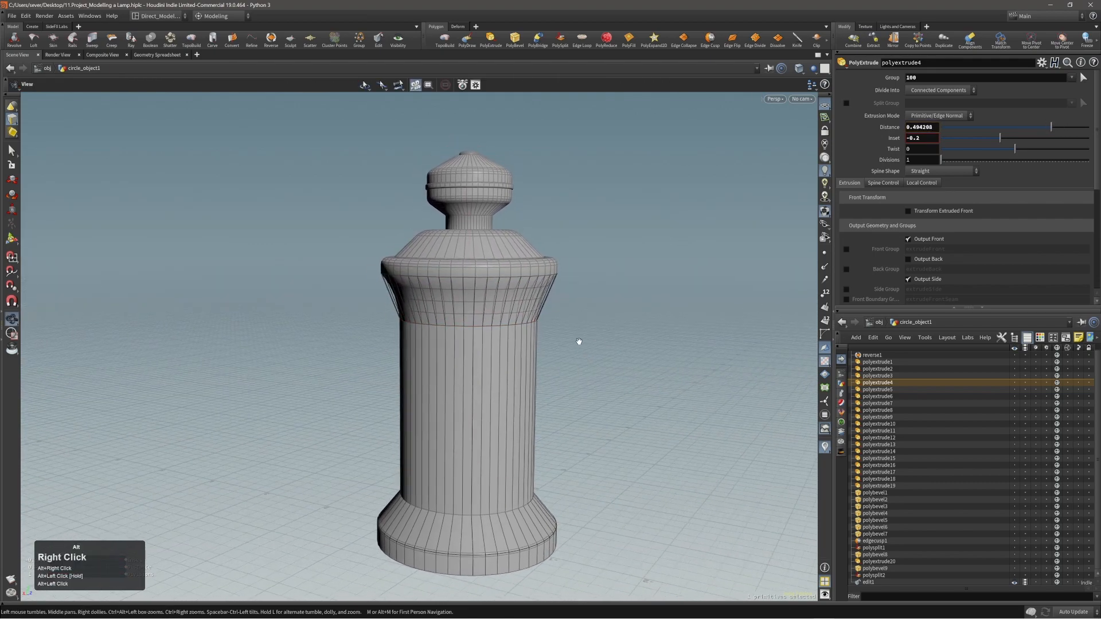
{"action": "mouse_move", "coordinate": [578, 341]}
{"action": "left_mouse_down", "text": "alt"}
{"action": "mouse_move", "coordinate": [573, 324]}
{"action": "mouse_move", "coordinate": [607, 344]}
{"action": "mouse_move", "coordinate": [596, 338]}
{"action": "left_mouse_up", "text": "alt"}
{"action": "right_click_drag", "start_coordinate": [596, 338], "coordinate": [594, 330], "text": "alt"}
{"action": "mouse_move", "coordinate": [594, 330]}
{"action": "left_mouse_down", "text": "alt"}
{"action": "mouse_move", "coordinate": [573, 315]}
{"action": "mouse_move", "coordinate": [401, 319]}
{"action": "mouse_move", "coordinate": [443, 299]}
{"action": "mouse_move", "coordinate": [602, 321]}
{"action": "left_mouse_up", "text": "alt"}
{"action": "right_click_drag", "start_coordinate": [602, 321], "coordinate": [484, 321], "text": "alt"}
{"action": "mouse_move", "coordinate": [484, 322]}
{"action": "left_mouse_down", "text": "alt"}
{"action": "mouse_move", "coordinate": [462, 339]}
{"action": "mouse_move", "coordinate": [496, 323]}
{"action": "left_mouse_up", "text": "alt"}
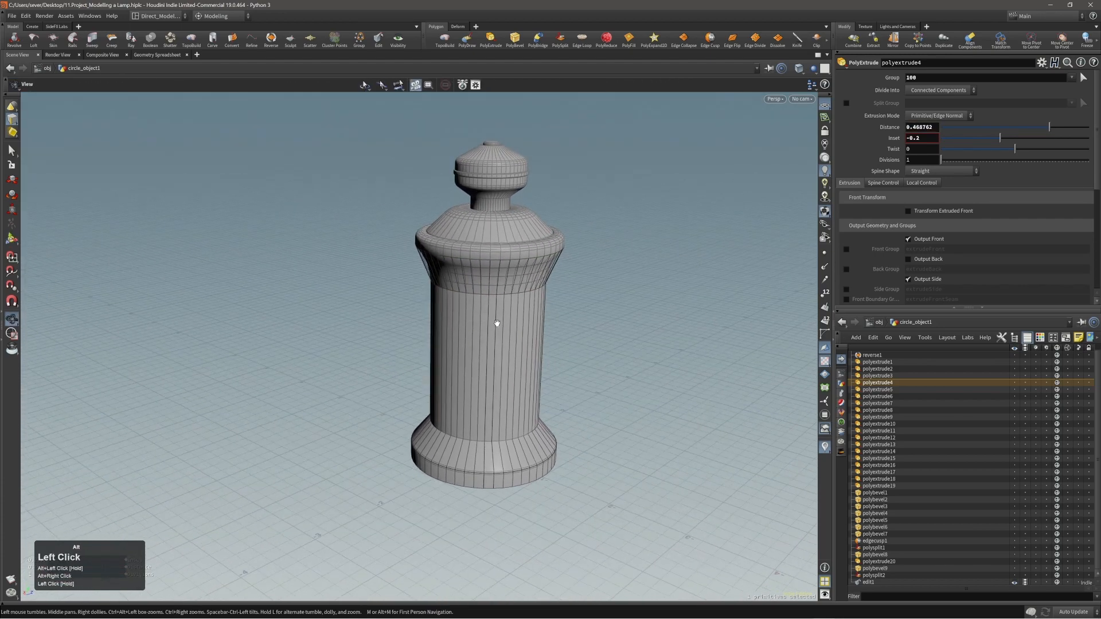
{"action": "middle_click_drag", "start_coordinate": [497, 323], "coordinate": [476, 324], "text": "alt"}
{"action": "right_click_drag", "start_coordinate": [476, 324], "coordinate": [491, 331], "text": "alt"}
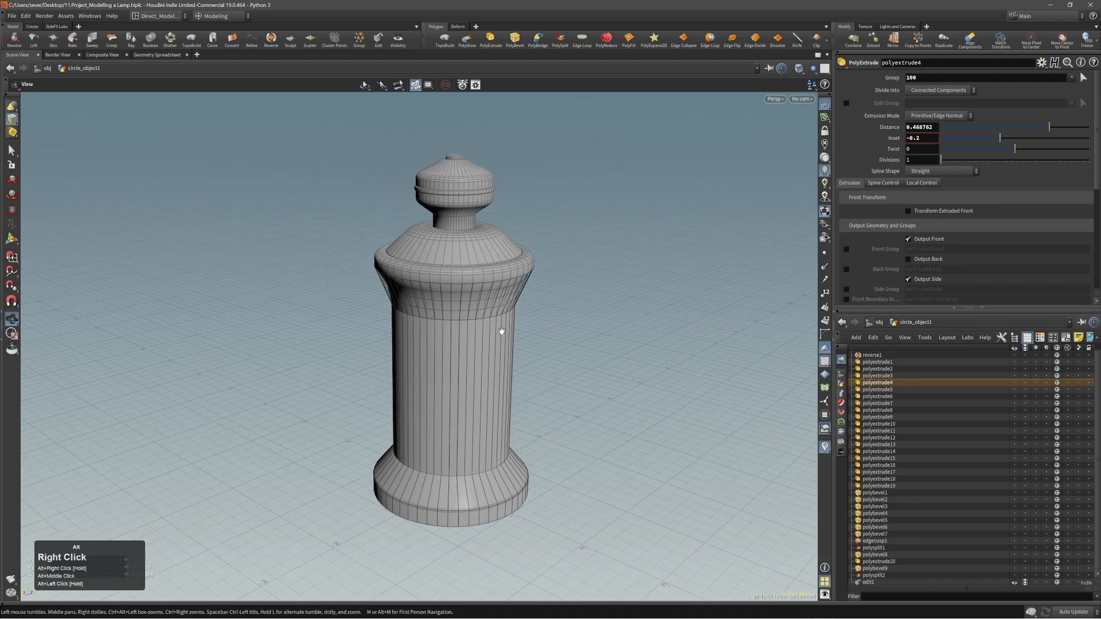
- Return to the edit1 node, select all faces of the cylindrical middle section, and move them about 2.4 along X away from the lamp
{"action": "key", "text": "Return"}
{"action": "key", "text": "Escape"}
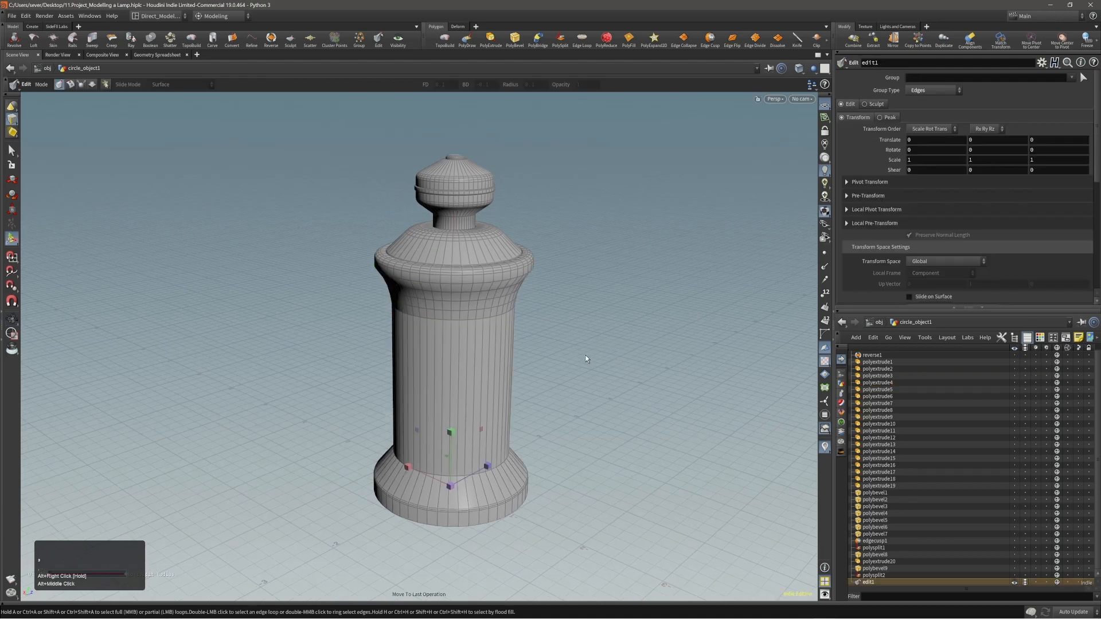
{"action": "mouse_move", "coordinate": [560, 368]}
{"action": "left_mouse_down", "text": "alt"}
{"action": "mouse_move", "coordinate": [567, 329]}
{"action": "mouse_move", "coordinate": [556, 352]}
{"action": "mouse_move", "coordinate": [545, 337]}
{"action": "mouse_move", "coordinate": [549, 354]}
{"action": "left_mouse_up", "text": "alt"}
{"action": "middle_click_drag", "start_coordinate": [486, 366], "coordinate": [482, 332], "text": "alt"}
{"action": "left_click_drag", "start_coordinate": [482, 332], "coordinate": [511, 353], "text": "alt"}
{"action": "right_click_drag", "start_coordinate": [442, 394], "coordinate": [462, 366], "text": "alt"}
{"action": "double_click", "coordinate": [462, 366]}
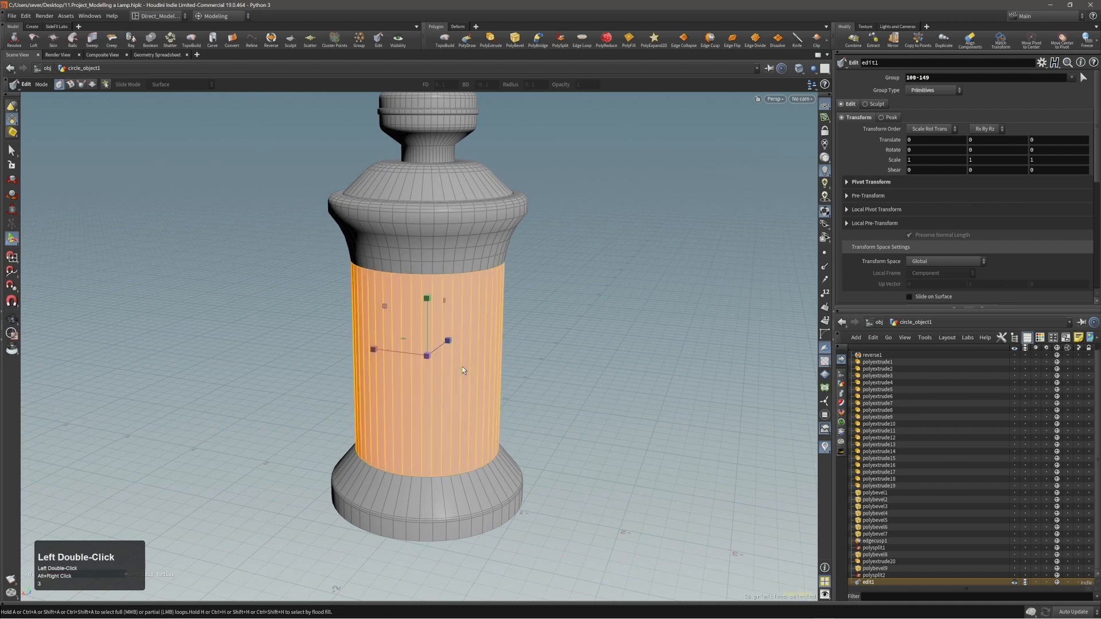
{"action": "key", "text": "c"}
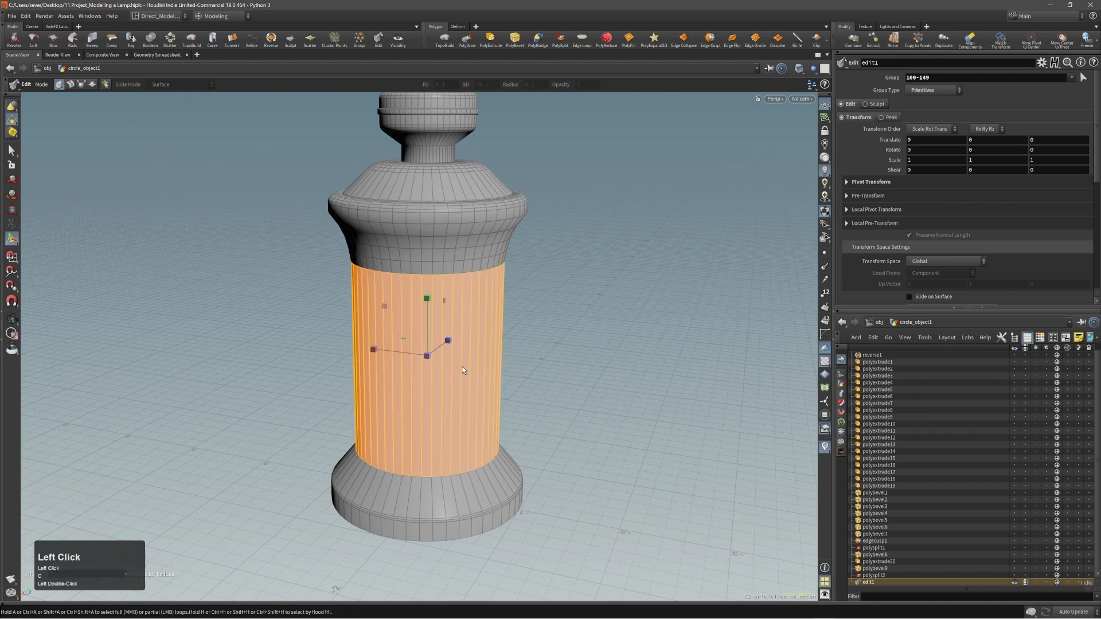
{"action": "key", "text": "shift+t"}
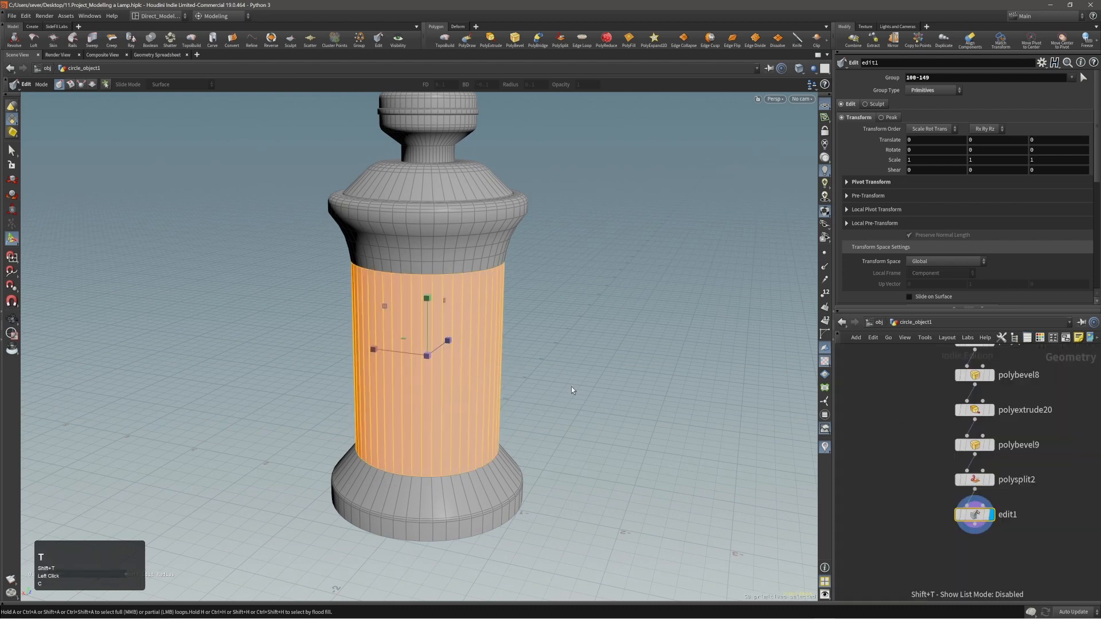
{"action": "middle_click_drag", "start_coordinate": [571, 390], "coordinate": [382, 374], "text": "alt"}
{"action": "key", "text": "t"}
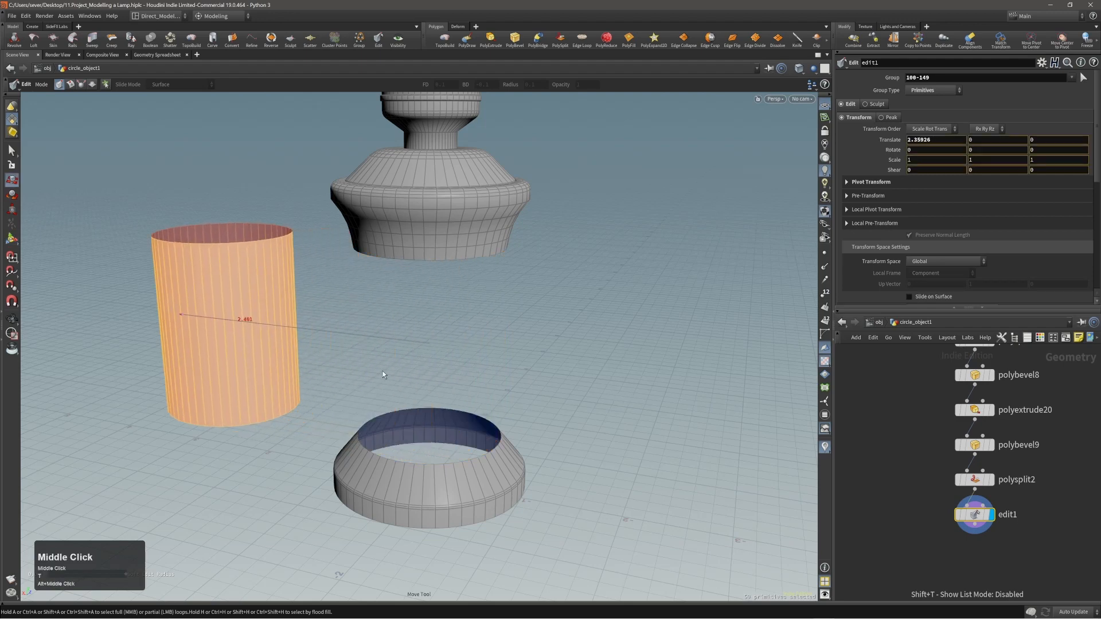
- Select an edge on the open rim of both the base and the upper collar and close the two holes with PolyFill
{"action": "right_click_drag", "start_coordinate": [383, 375], "coordinate": [457, 462], "text": "alt"}
{"action": "left_click", "coordinate": [456, 463]}
{"action": "left_click_drag", "start_coordinate": [456, 465], "coordinate": [468, 256], "text": "alt"}
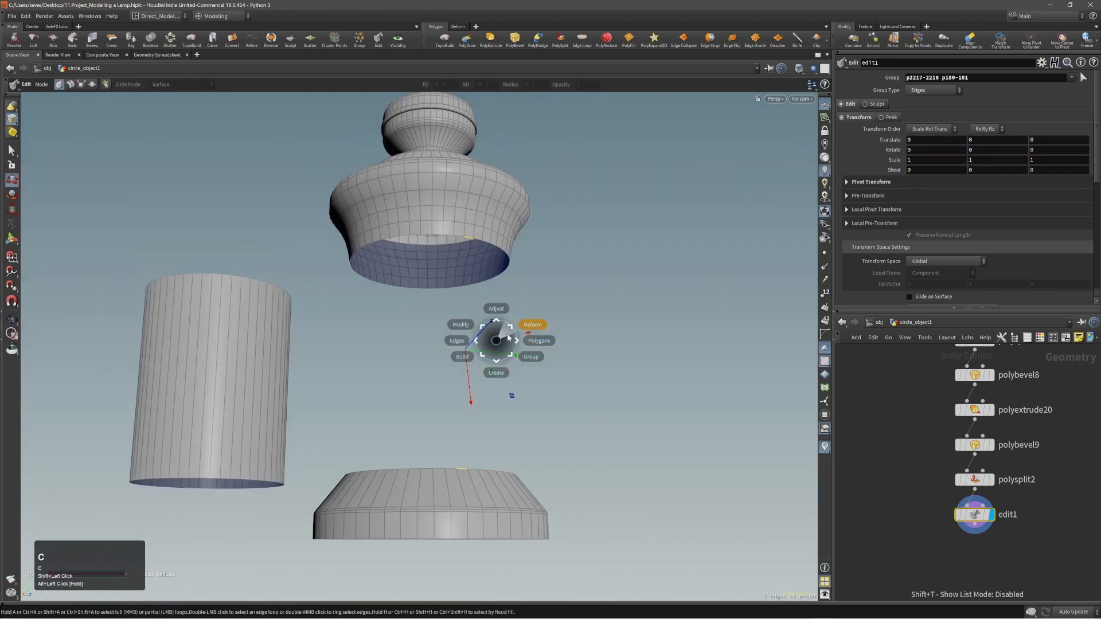
{"action": "left_click", "coordinate": [514, 341]}
{"action": "left_click", "coordinate": [522, 331]}
{"action": "left_click_drag", "start_coordinate": [522, 333], "coordinate": [507, 352], "text": "alt"}
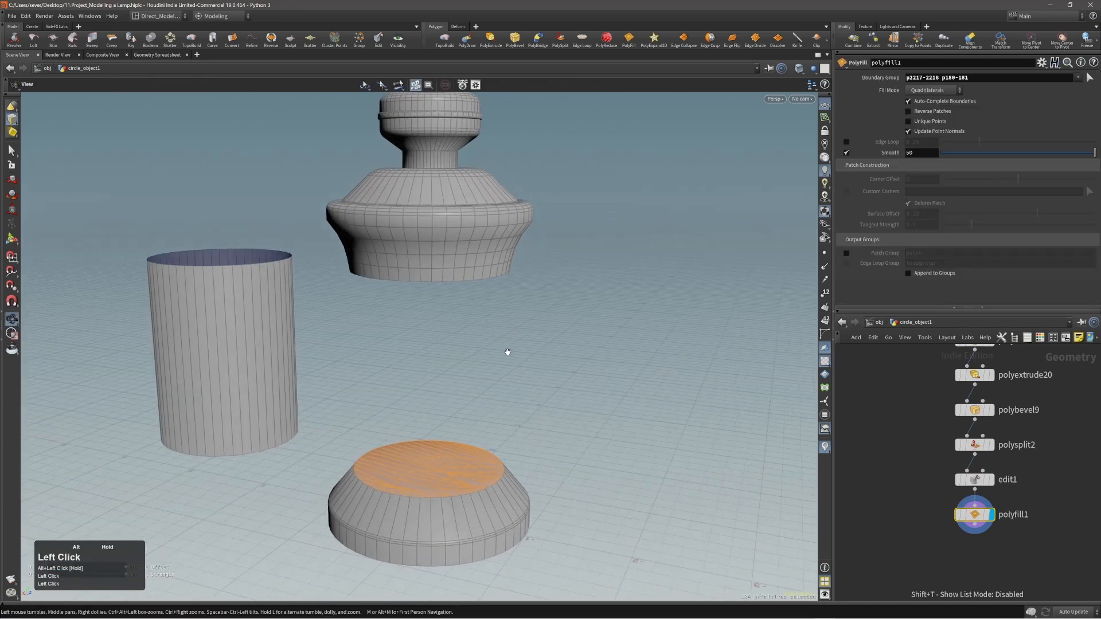
- Set the PolyFill's fill mode to Triangle Fan and turn off Deform Patch
{"action": "left_click", "coordinate": [935, 90]}
{"action": "left_click", "coordinate": [929, 93]}
{"action": "right_click_drag", "start_coordinate": [551, 367], "coordinate": [786, 162], "text": "alt"}
{"action": "left_click", "coordinate": [926, 91]}
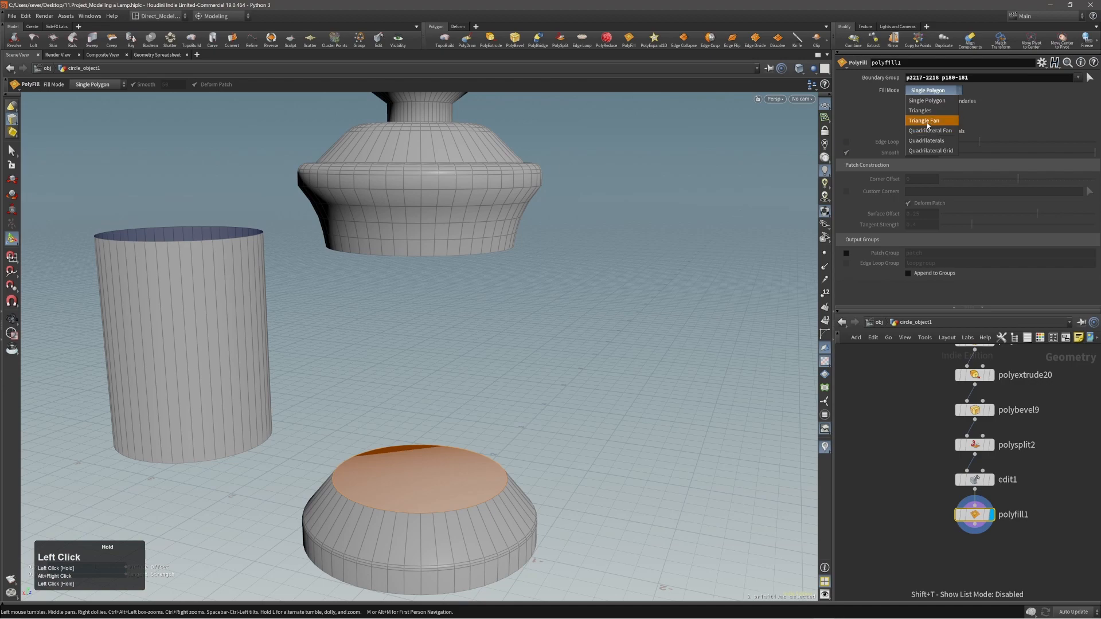
{"action": "left_click", "coordinate": [926, 123]}
{"action": "right_click_drag", "start_coordinate": [505, 367], "coordinate": [467, 418], "text": "alt"}
{"action": "left_click", "coordinate": [908, 203]}
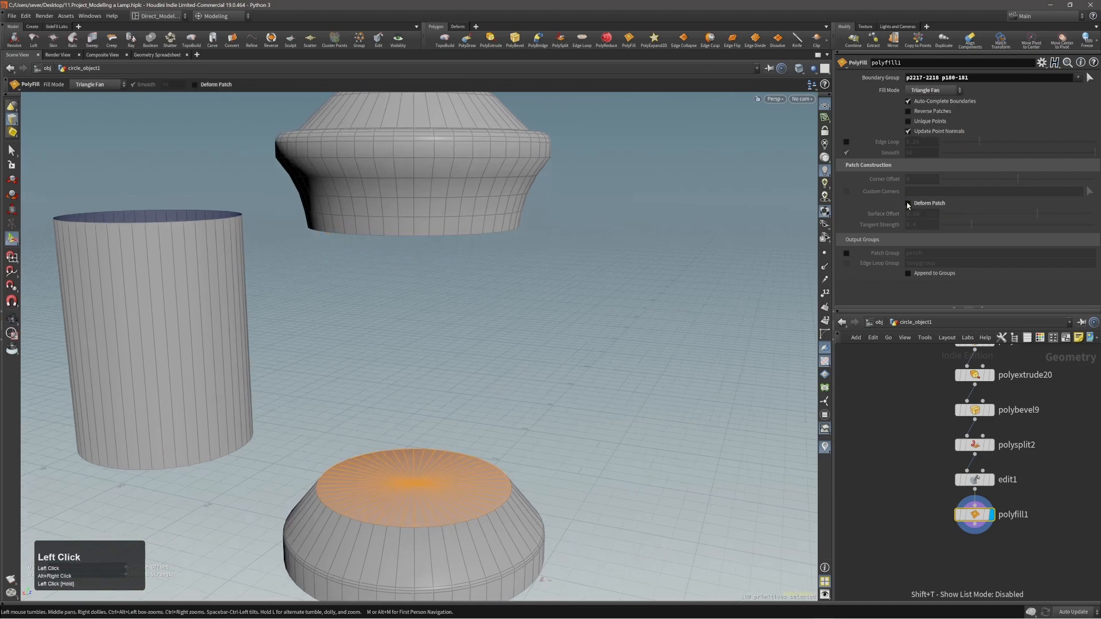
- Select the filled faces on the underside of the upper section and inset them by 0.5 with PolyExtrude
{"action": "middle_click_drag", "start_coordinate": [536, 359], "coordinate": [560, 342], "text": "alt"}
{"action": "left_click_drag", "start_coordinate": [560, 341], "coordinate": [533, 319], "text": "alt"}
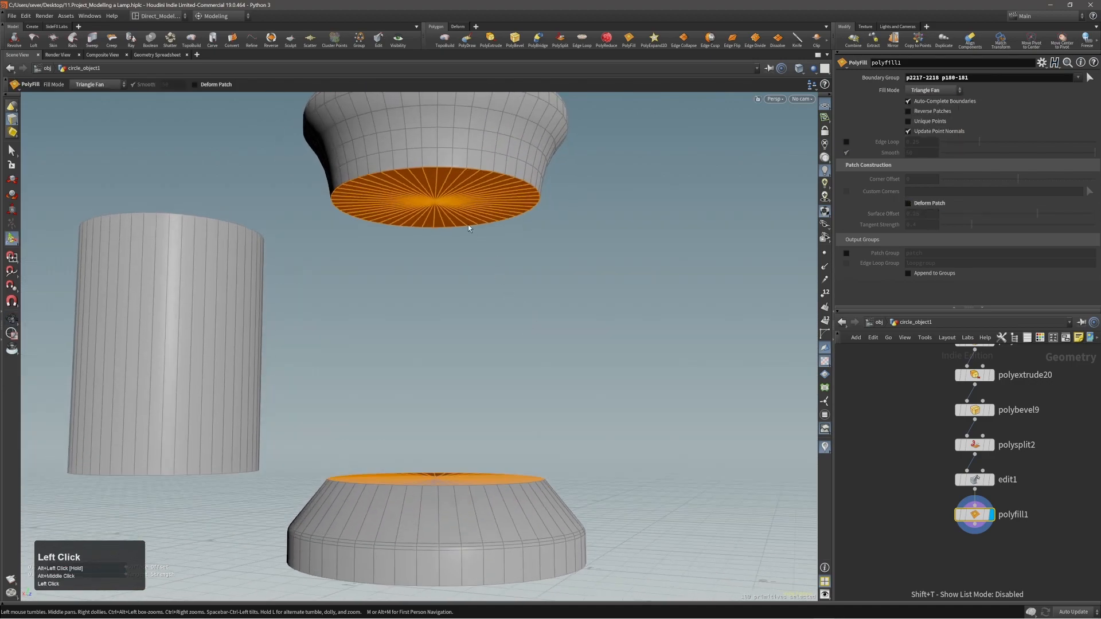
{"action": "key", "text": "s"}
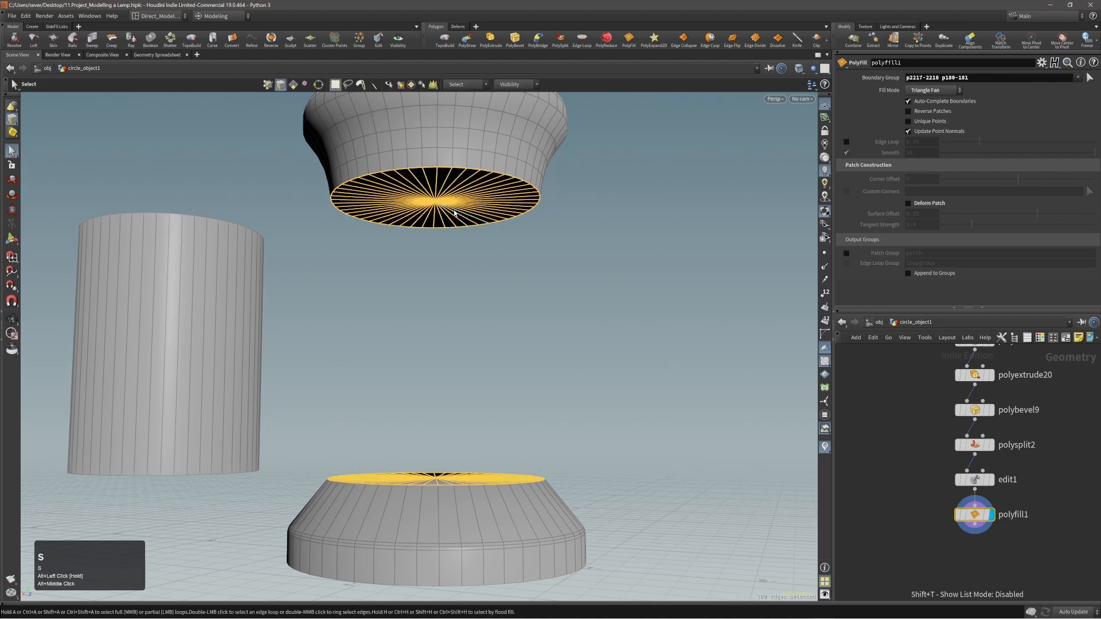
{"action": "key", "text": "3"}
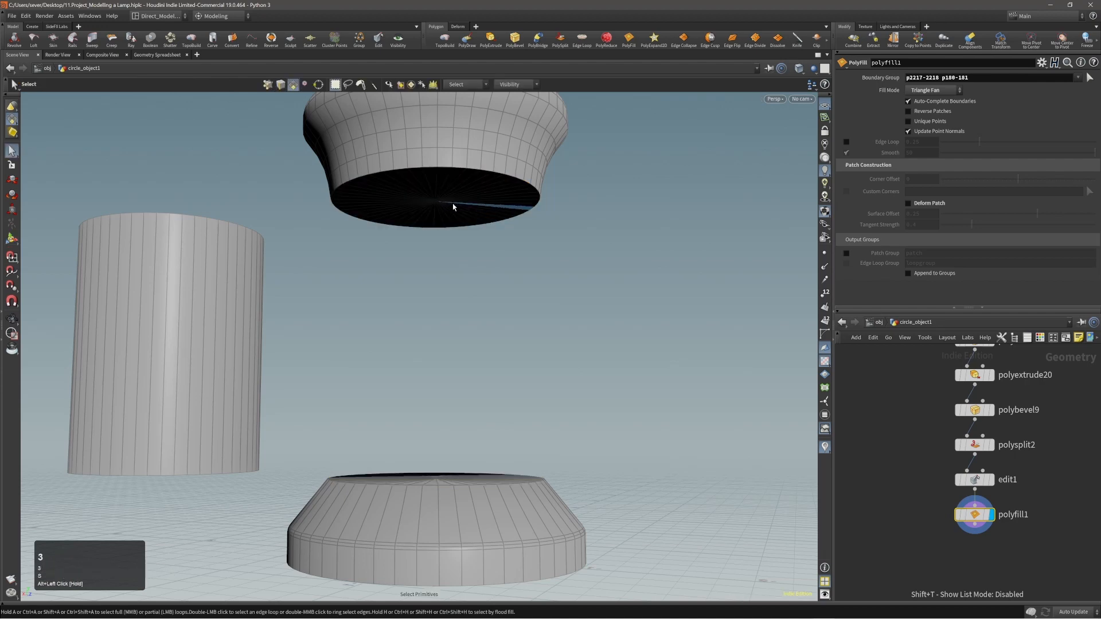
{"action": "key", "text": "F5"}
{"action": "mouse_move", "coordinate": [462, 199]}
{"action": "left_mouse_down", "text": "alt"}
{"action": "mouse_move", "coordinate": [464, 154]}
{"action": "mouse_move", "coordinate": [483, 204]}
{"action": "mouse_move", "coordinate": [420, 175]}
{"action": "mouse_move", "coordinate": [450, 181]}
{"action": "left_mouse_up", "text": "alt"}
{"action": "right_click_drag", "start_coordinate": [438, 182], "coordinate": [476, 144], "text": "alt"}
{"action": "middle_click_drag", "start_coordinate": [475, 143], "coordinate": [494, 192], "text": "alt"}
{"action": "key", "text": "c"}
{"action": "left_click", "coordinate": [522, 202]}
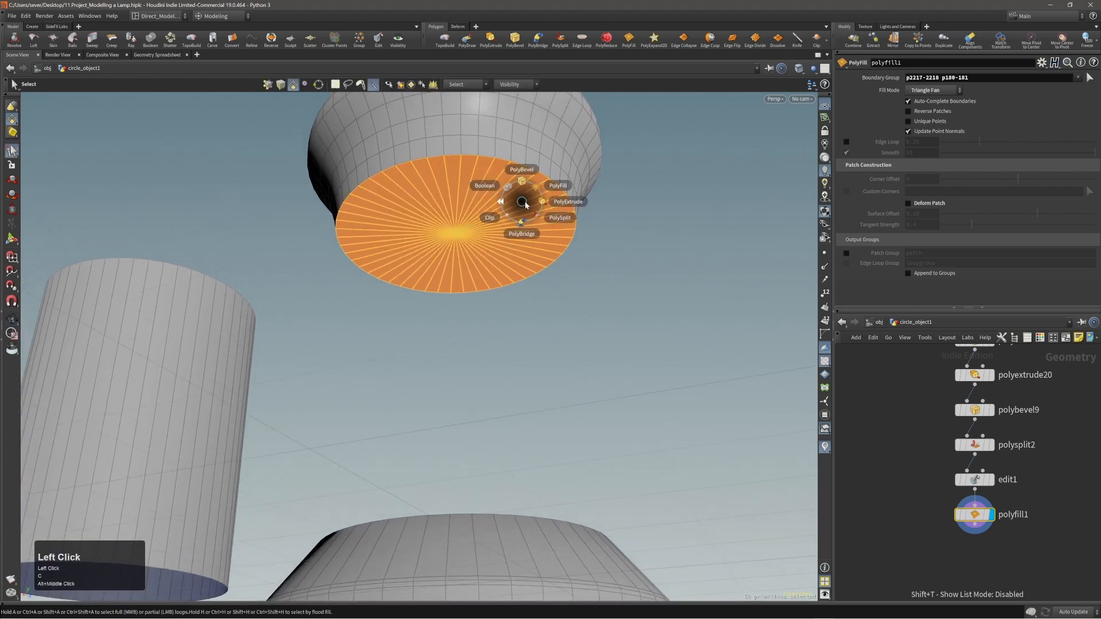
{"action": "left_click", "coordinate": [530, 205]}
{"action": "scroll", "coordinate": [533, 208], "scroll_direction": "up", "scroll_amount": 4}
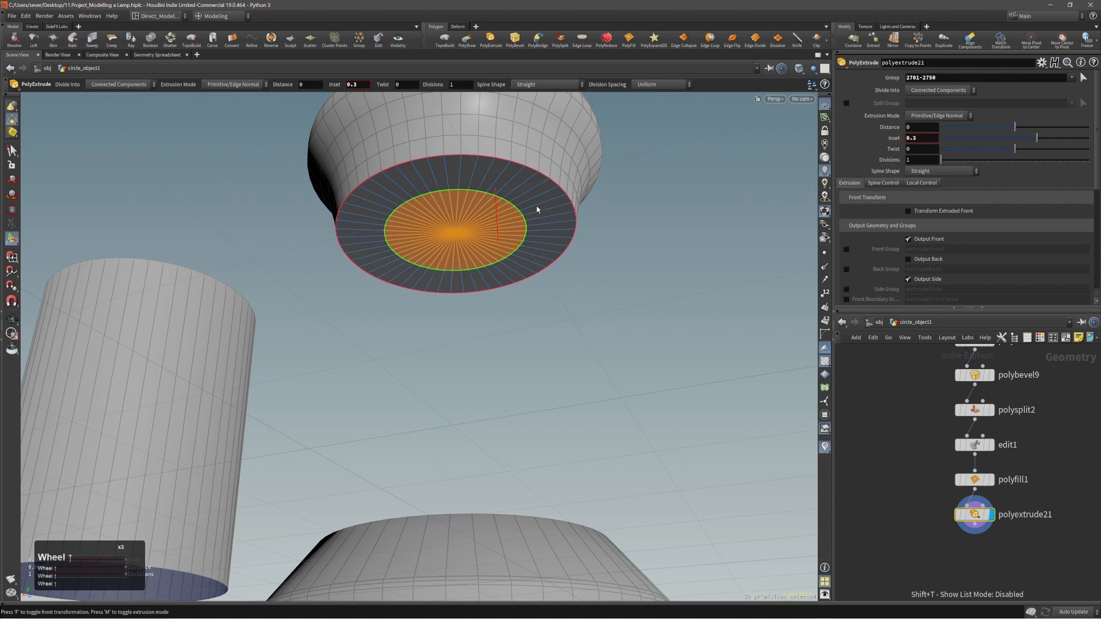
{"action": "scroll", "coordinate": [536, 209], "scroll_direction": "up", "scroll_amount": 1}
{"action": "left_click_drag", "start_coordinate": [536, 208], "coordinate": [504, 216], "text": "alt"}
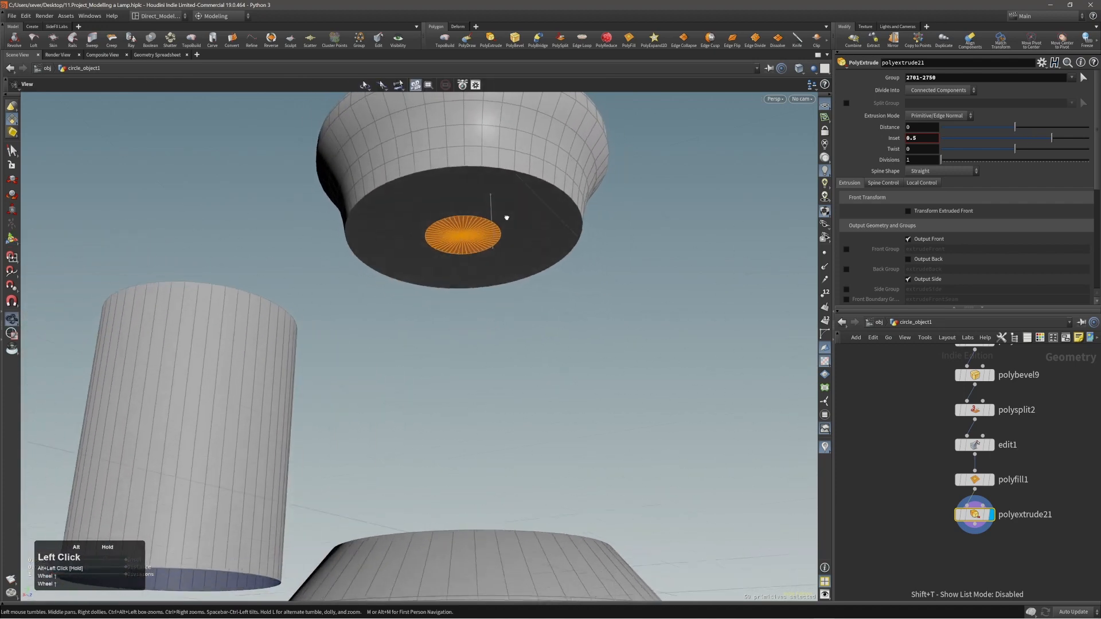
- Extrude the inset disc again by about -0.2 into the upper section, and delete the disc faces at the recess's inner end
{"action": "middle_click_drag", "start_coordinate": [504, 216], "coordinate": [523, 209], "text": "alt"}
{"action": "left_click_drag", "start_coordinate": [523, 208], "coordinate": [535, 189], "text": "alt"}
{"action": "middle_click_drag", "start_coordinate": [535, 189], "coordinate": [538, 199], "text": "alt"}
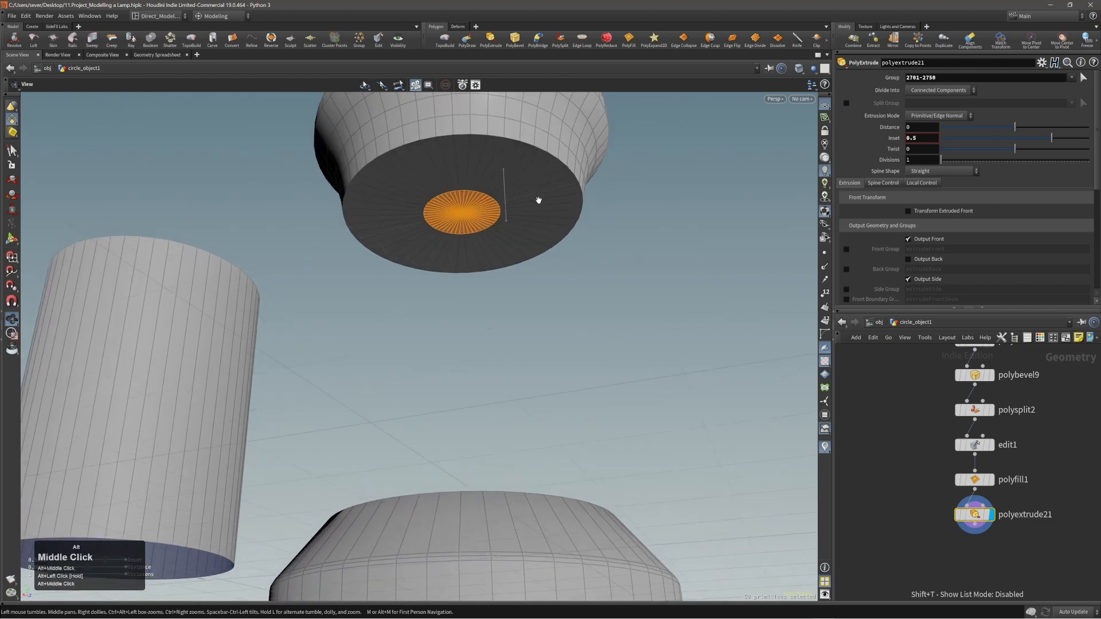
{"action": "key", "text": "q"}
{"action": "left_click_drag", "start_coordinate": [604, 258], "coordinate": [536, 215]}
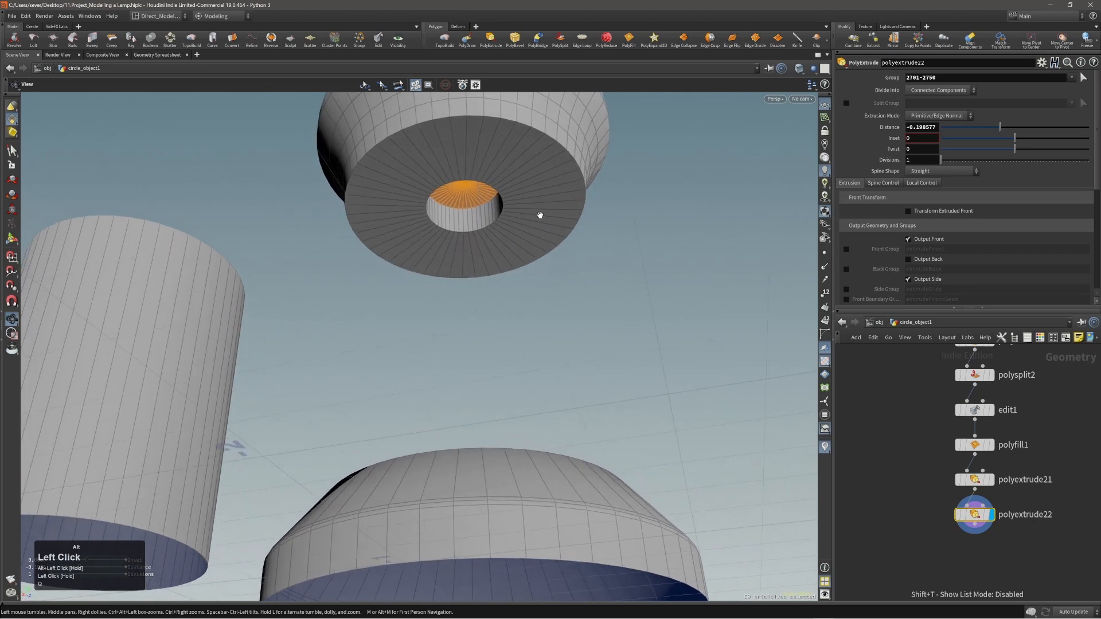
{"action": "key", "text": "Delete"}
{"action": "right_click_drag", "start_coordinate": [542, 214], "coordinate": [491, 275], "text": "alt"}
{"action": "left_click_drag", "start_coordinate": [491, 276], "coordinate": [536, 269], "text": "alt"}
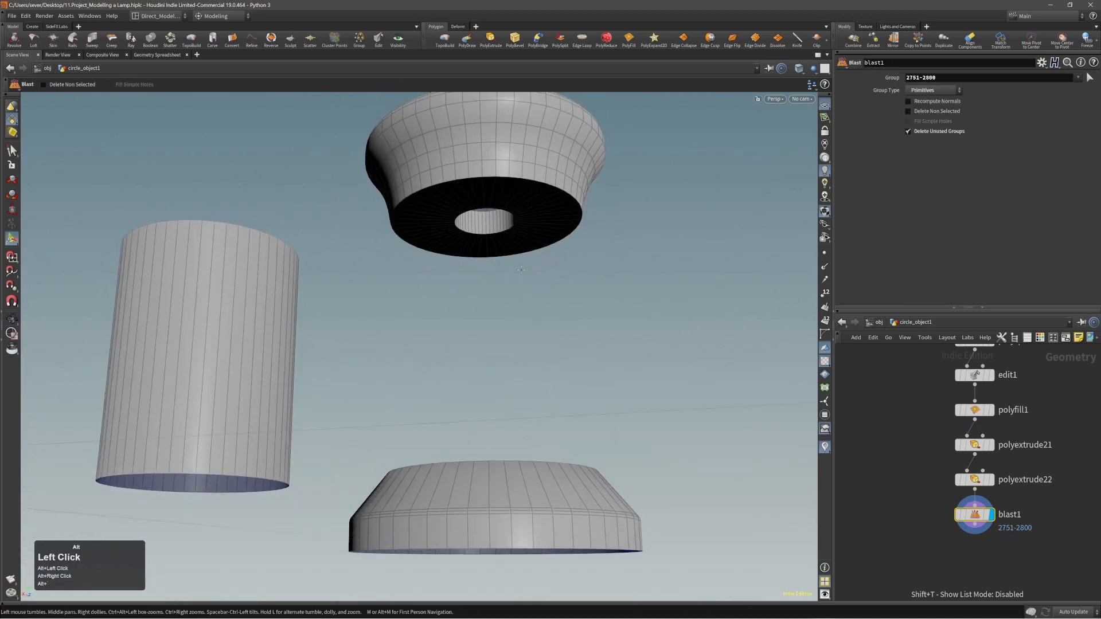
{"action": "key", "text": "c"}
{"action": "left_click", "coordinate": [525, 287]}
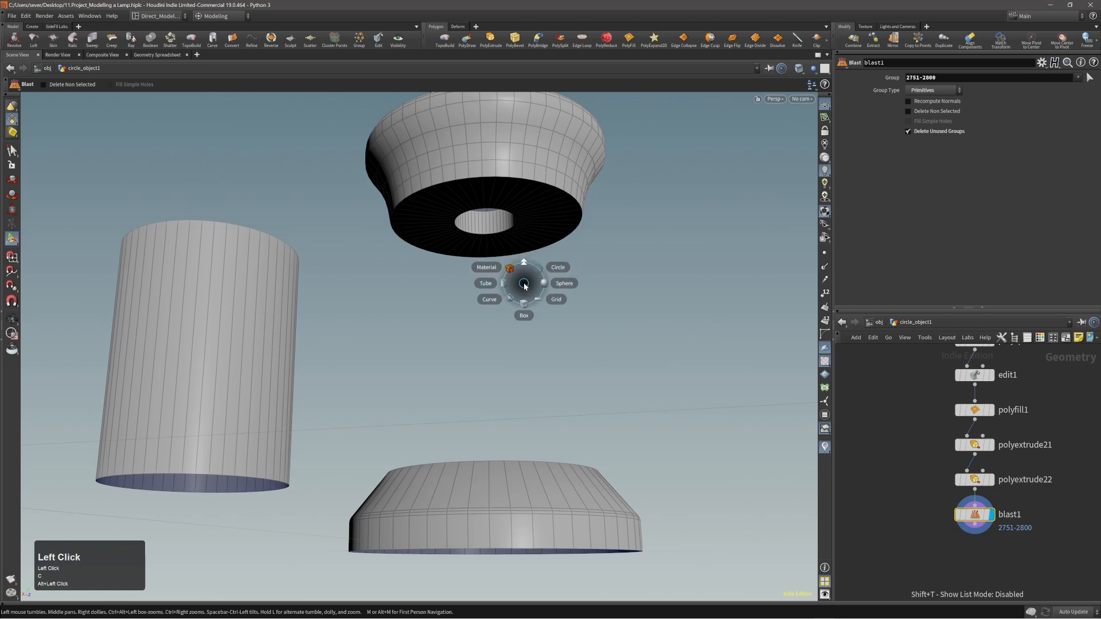
{"action": "left_click", "coordinate": [534, 285]}
{"action": "right_click_drag", "start_coordinate": [543, 283], "coordinate": [607, 217], "text": "alt"}
{"action": "key", "text": "ctrl+z"}
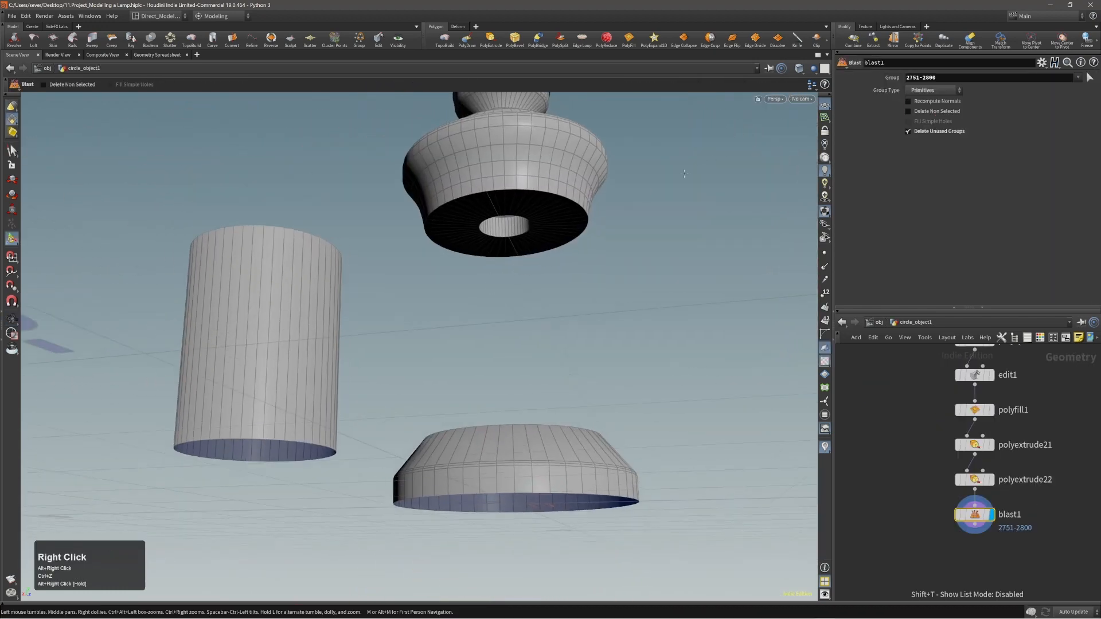
- Hide the network controls and the pane tabs of the viewport pane
{"action": "left_click", "coordinate": [827, 57]}
{"action": "mouse_move", "coordinate": [851, 202]}
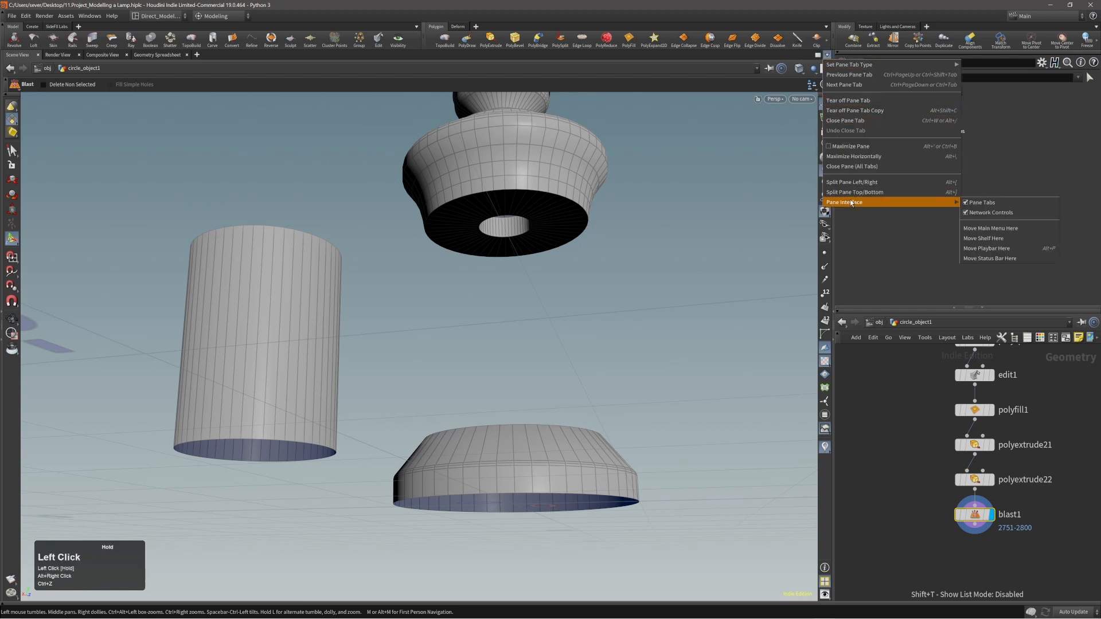
{"action": "left_click", "coordinate": [971, 205]}
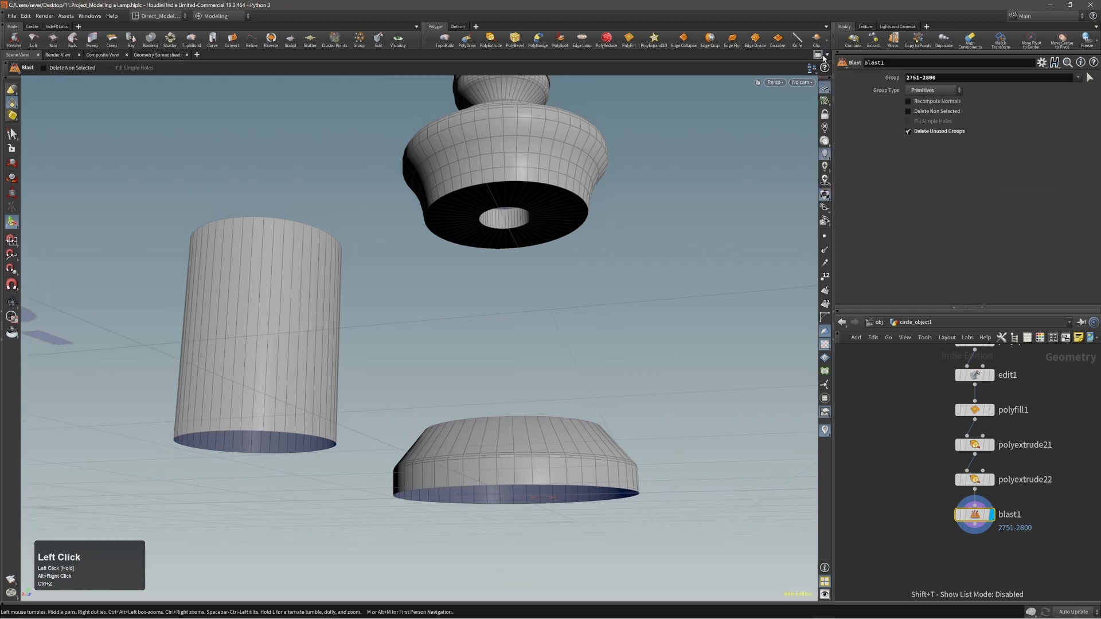
{"action": "left_click", "coordinate": [825, 56]}
{"action": "left_click", "coordinate": [980, 204]}
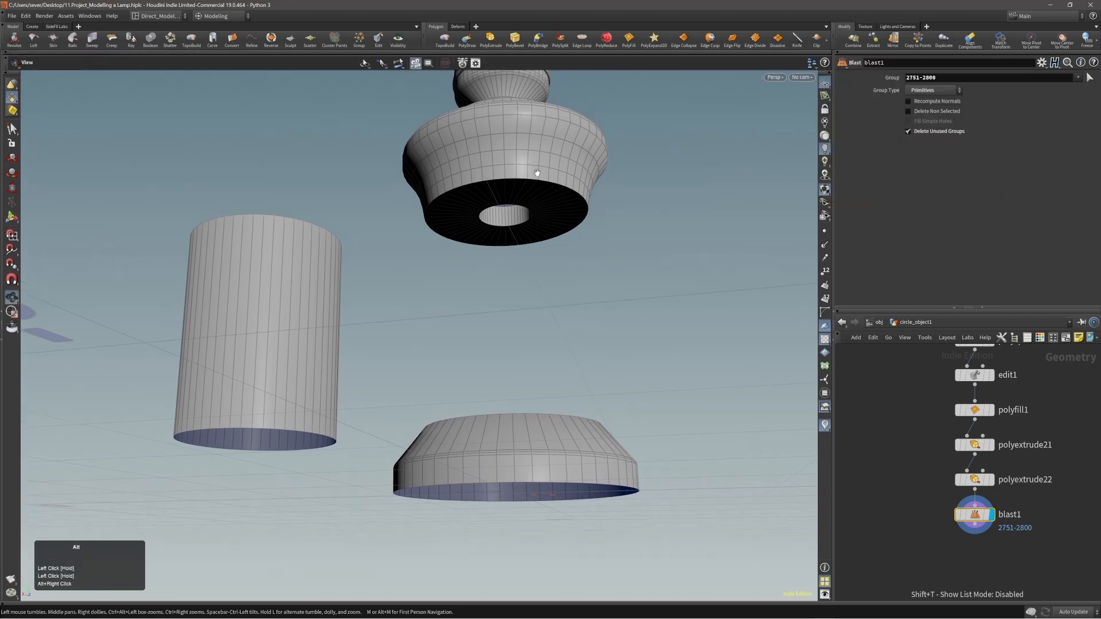
- Set the tool option to Create in Context and add a sphere at the origin
{"action": "middle_click_drag", "start_coordinate": [529, 184], "coordinate": [523, 199]}
{"action": "left_click_drag", "start_coordinate": [523, 198], "coordinate": [544, 263]}
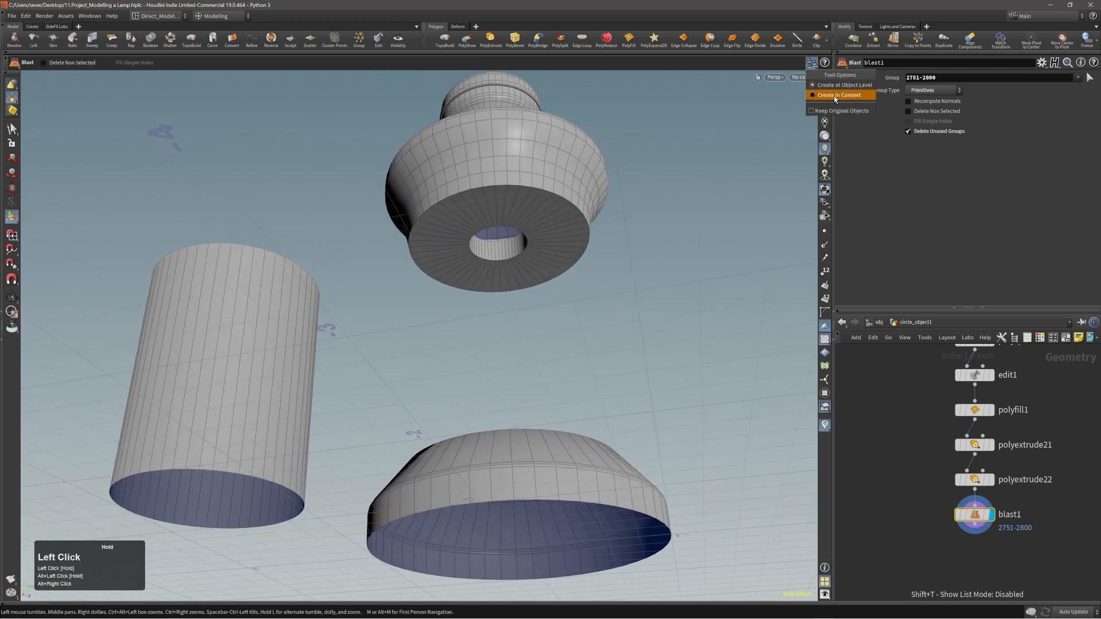
{"action": "left_click", "coordinate": [834, 95]}
{"action": "left_click", "coordinate": [564, 297]}
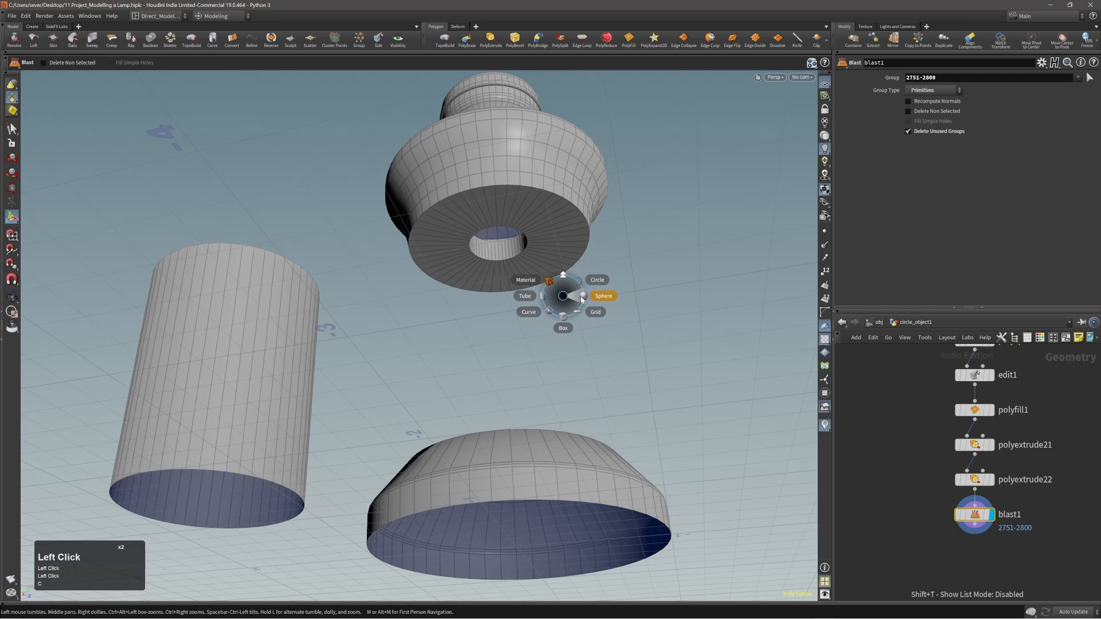
{"action": "left_click", "coordinate": [581, 300]}
{"action": "key", "text": "Return"}
- Raise the sphere to about 1.54 in Y between the base and upper section, and change its primitive type to Polygon Mesh
{"action": "left_click_drag", "start_coordinate": [544, 260], "coordinate": [521, 321], "text": "alt"}
{"action": "right_click_drag", "start_coordinate": [521, 322], "coordinate": [496, 340], "text": "alt"}
{"action": "middle_click_drag", "start_coordinate": [495, 340], "coordinate": [475, 288], "text": "alt"}
{"action": "middle_click_drag", "start_coordinate": [642, 421], "coordinate": [652, 271]}
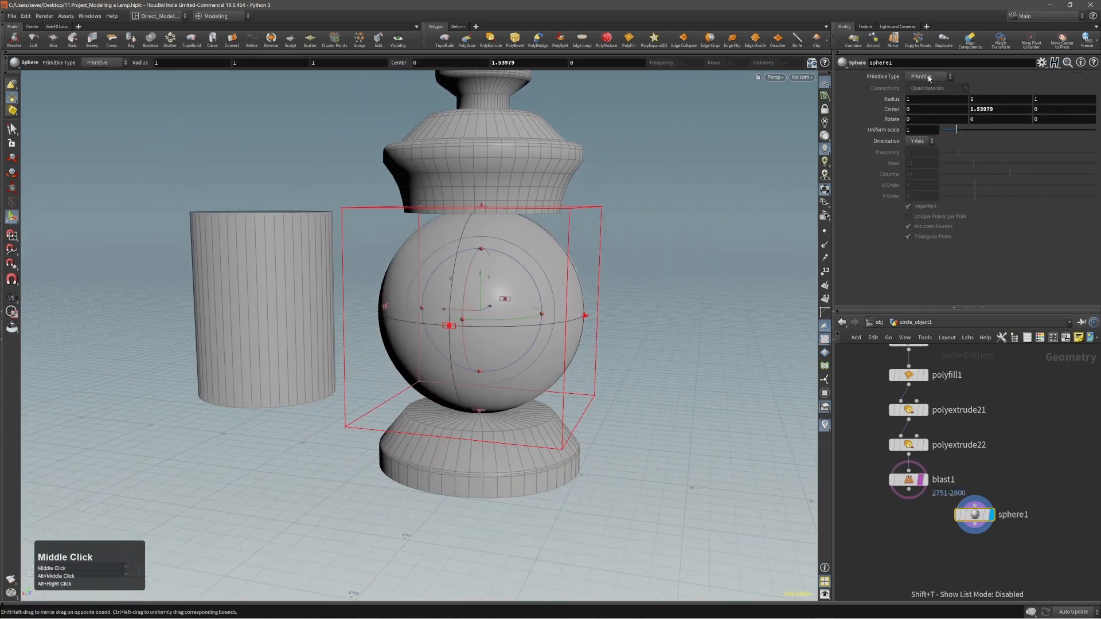
{"action": "left_click", "coordinate": [925, 109]}
{"action": "right_click_drag", "start_coordinate": [525, 293], "coordinate": [575, 253], "text": "alt"}
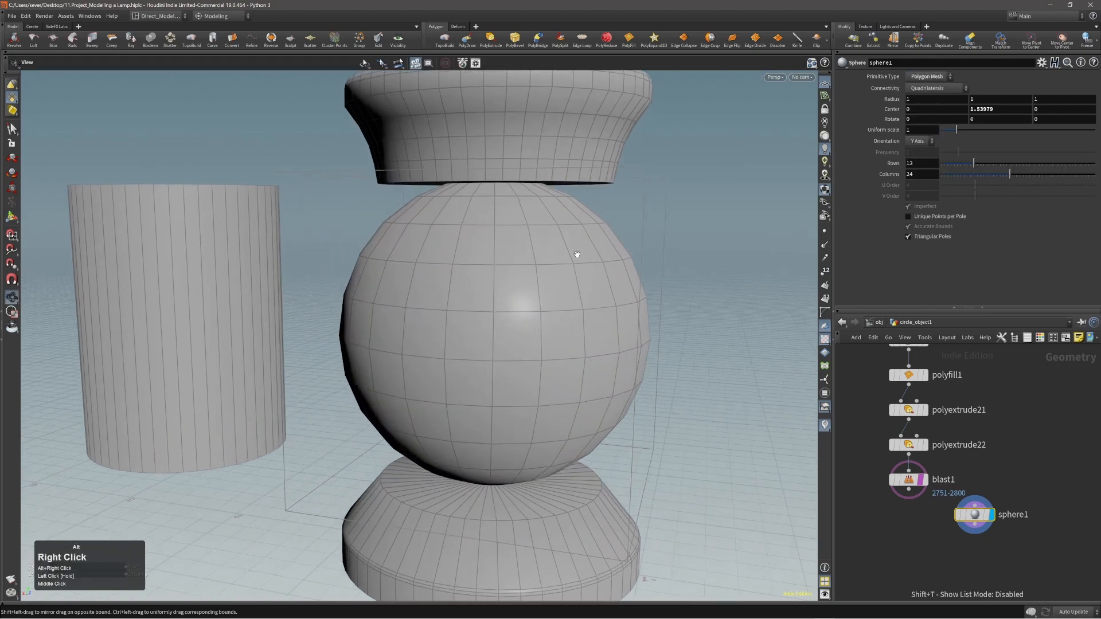
- Shrink the sphere uniformly to a radius of about 0.43 and set its rows to 12
{"action": "mouse_move", "coordinate": [652, 340]}
{"action": "left_mouse_down", "text": "ctrl+shift"}
{"action": "mouse_move", "coordinate": [549, 335]}
{"action": "mouse_move", "coordinate": [637, 339]}
{"action": "left_mouse_up", "text": "ctrl+shift"}
{"action": "left_click_drag", "start_coordinate": [527, 304], "coordinate": [497, 353], "text": "alt"}
{"action": "left_click_drag", "start_coordinate": [447, 344], "coordinate": [500, 302], "text": "ctrl+shift"}
{"action": "right_click_drag", "start_coordinate": [499, 299], "coordinate": [590, 246], "text": "alt"}
{"action": "middle_click_drag", "start_coordinate": [562, 281], "coordinate": [548, 314], "text": "alt"}
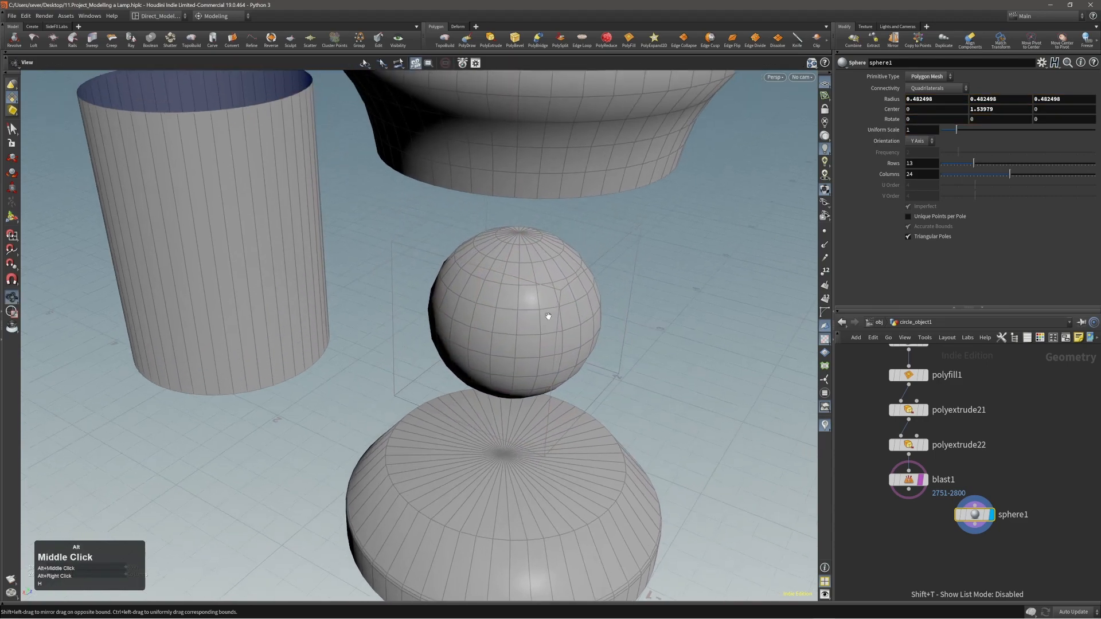
{"action": "left_click_drag", "start_coordinate": [548, 315], "coordinate": [545, 275], "text": "alt"}
{"action": "left_click_drag", "start_coordinate": [476, 354], "coordinate": [648, 374], "text": "ctrl+shift"}
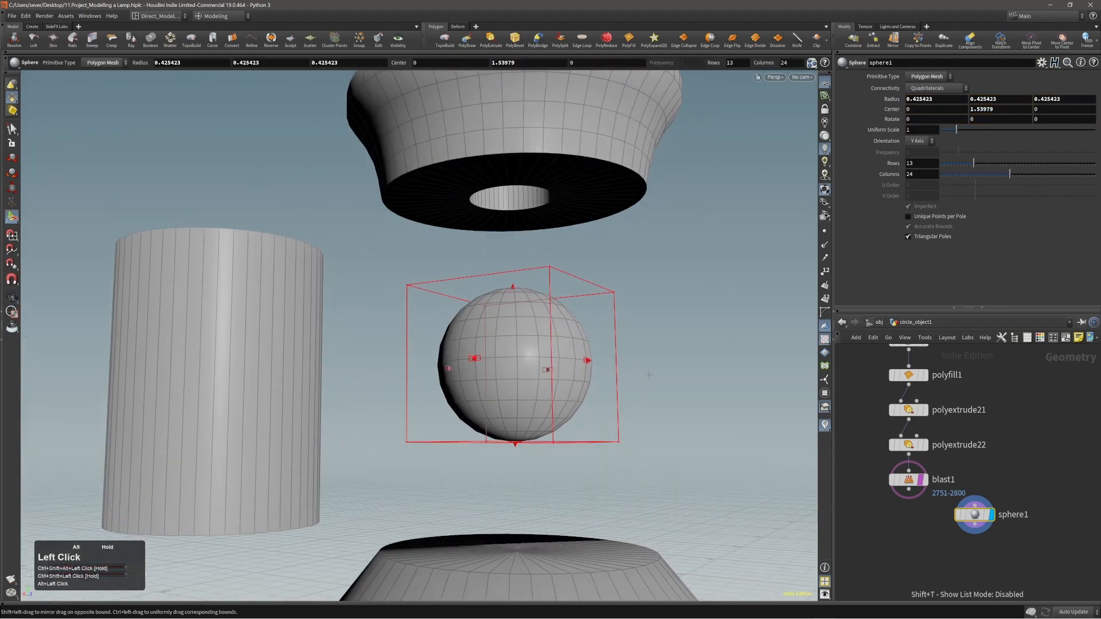
{"action": "left_click_drag", "start_coordinate": [525, 321], "coordinate": [535, 336], "text": "alt"}
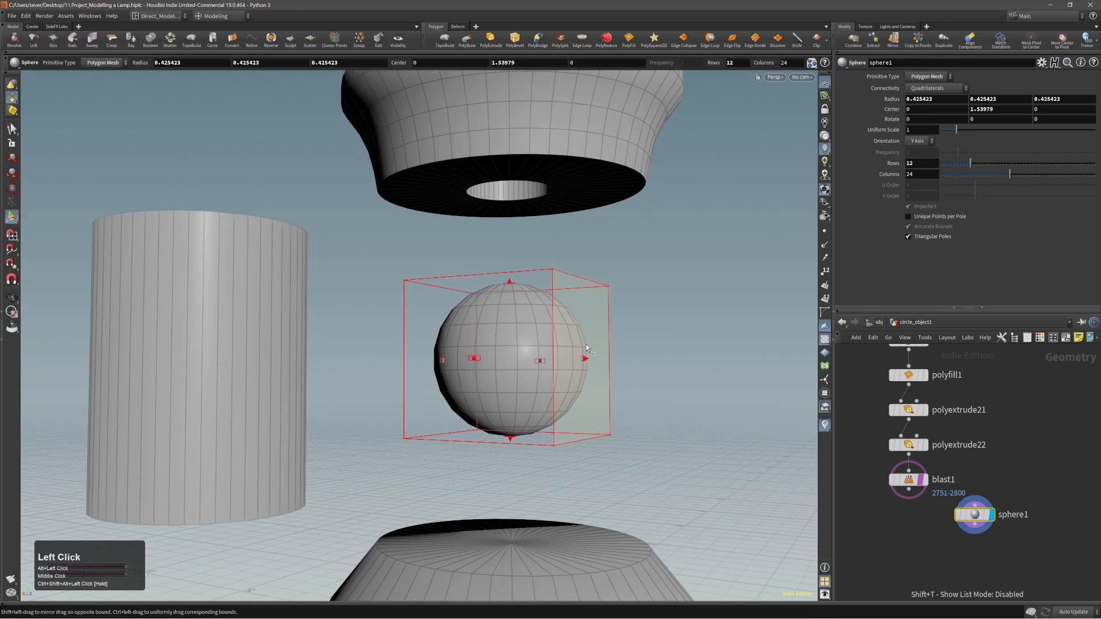
- Stretch the sphere vertically to a Y radius of about 0.58 and centre it at about 1.79 in Y
{"action": "middle_click_drag", "start_coordinate": [509, 439], "coordinate": [510, 374]}
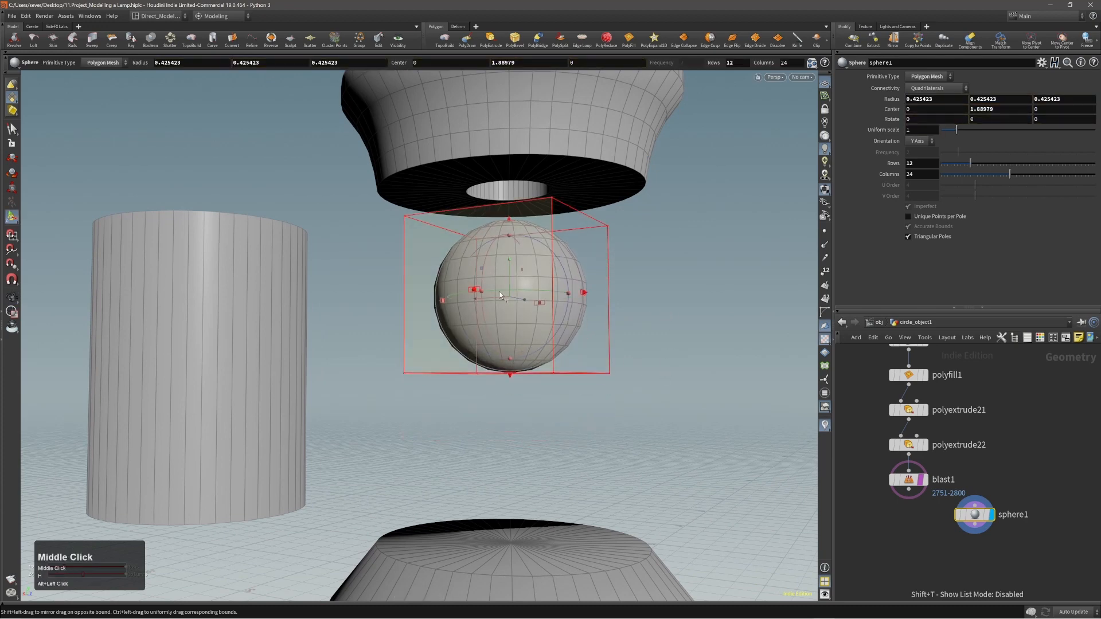
{"action": "left_click_drag", "start_coordinate": [510, 375], "coordinate": [509, 399], "text": "shift"}
{"action": "left_click_drag", "start_coordinate": [523, 338], "coordinate": [502, 332], "text": "alt"}
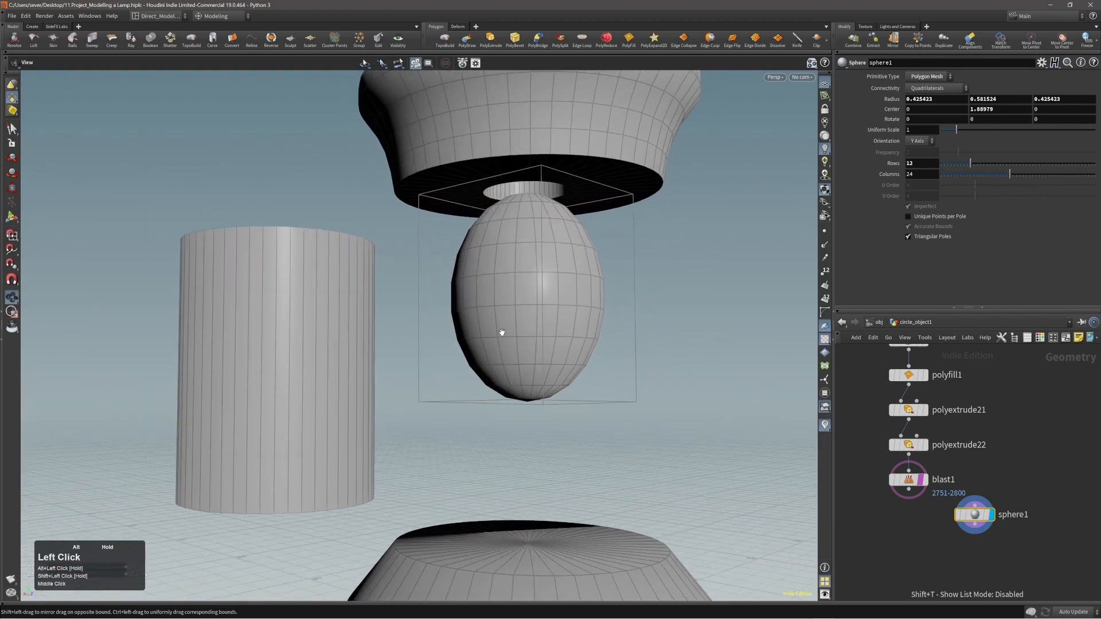
{"action": "middle_click_drag", "start_coordinate": [699, 296], "coordinate": [703, 309]}
- Select the sphere's upper cap including the second full ring of faces and apply PolyExtrude to it
{"action": "left_click_drag", "start_coordinate": [565, 282], "coordinate": [577, 301], "text": "alt"}
{"action": "right_click_drag", "start_coordinate": [518, 233], "coordinate": [604, 258], "text": "alt"}
{"action": "key", "text": "s"}
{"action": "left_click", "coordinate": [522, 268]}
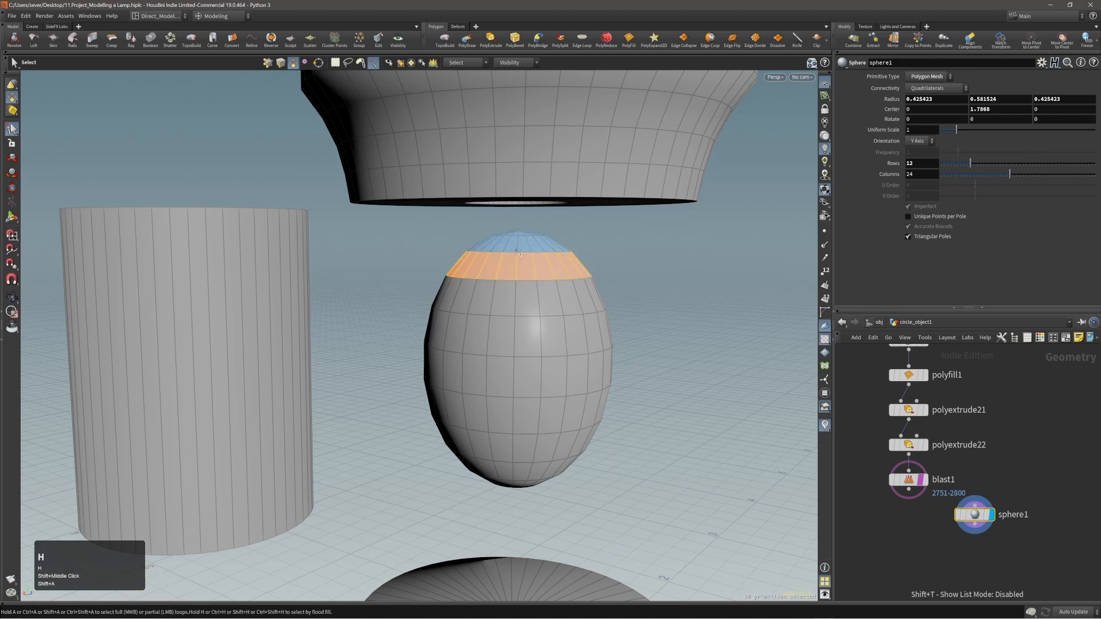
{"action": "key", "text": "c"}
{"action": "left_click", "coordinate": [538, 312]}
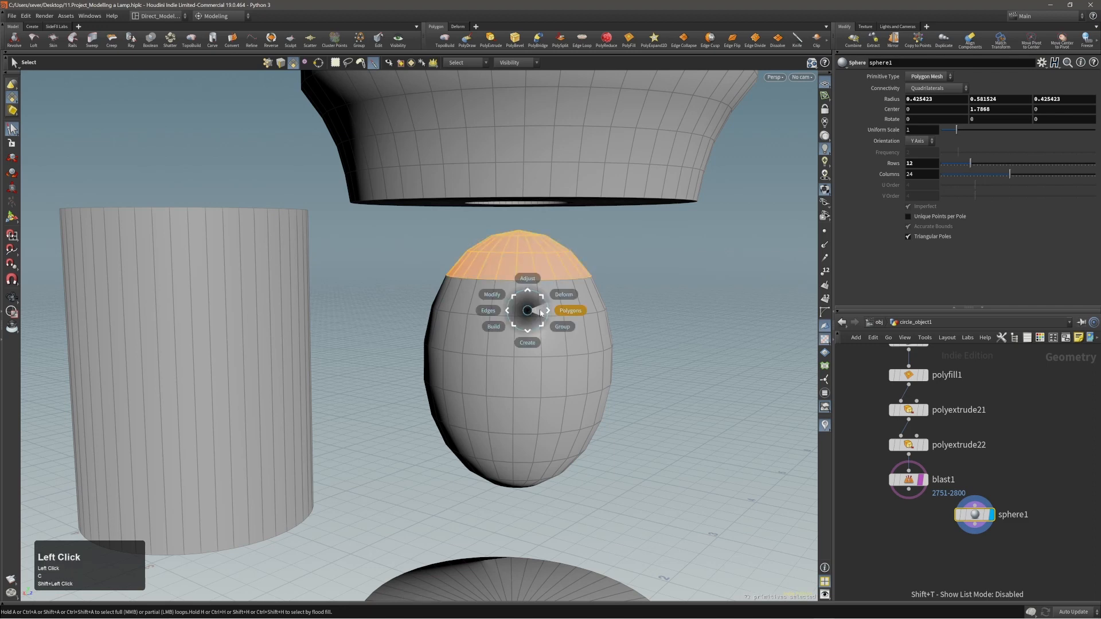
{"action": "left_click", "coordinate": [560, 313]}
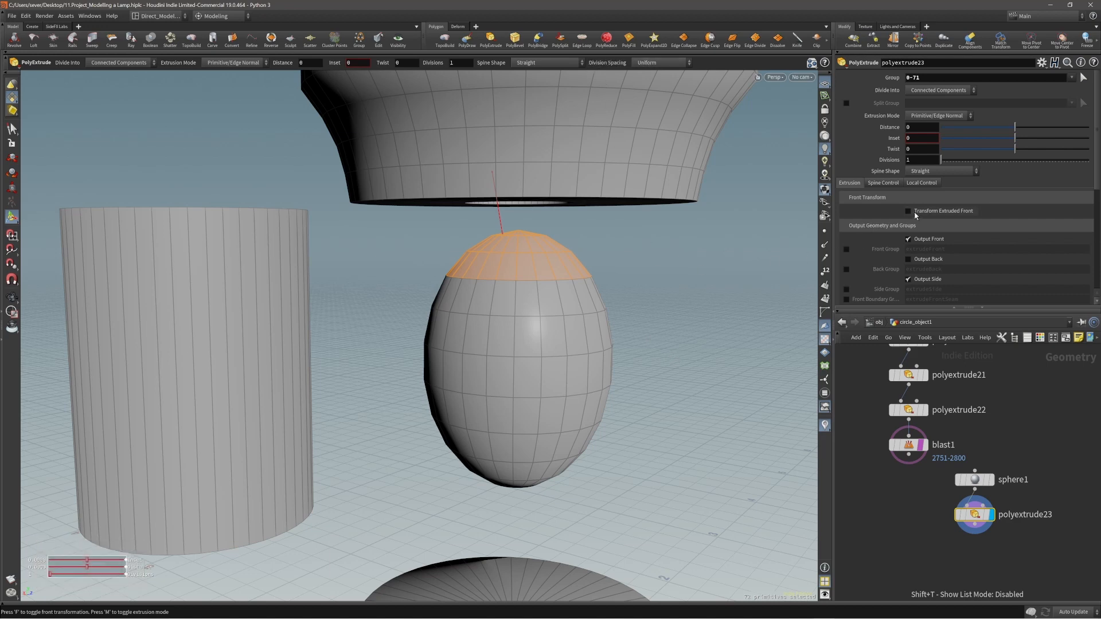
- Enable Transform Extruded Front, raise the extruded cap by about 0.22, and turn off Output Front to leave an open neck
{"action": "right_click", "coordinate": [607, 243]}
{"action": "left_click", "coordinate": [622, 263]}
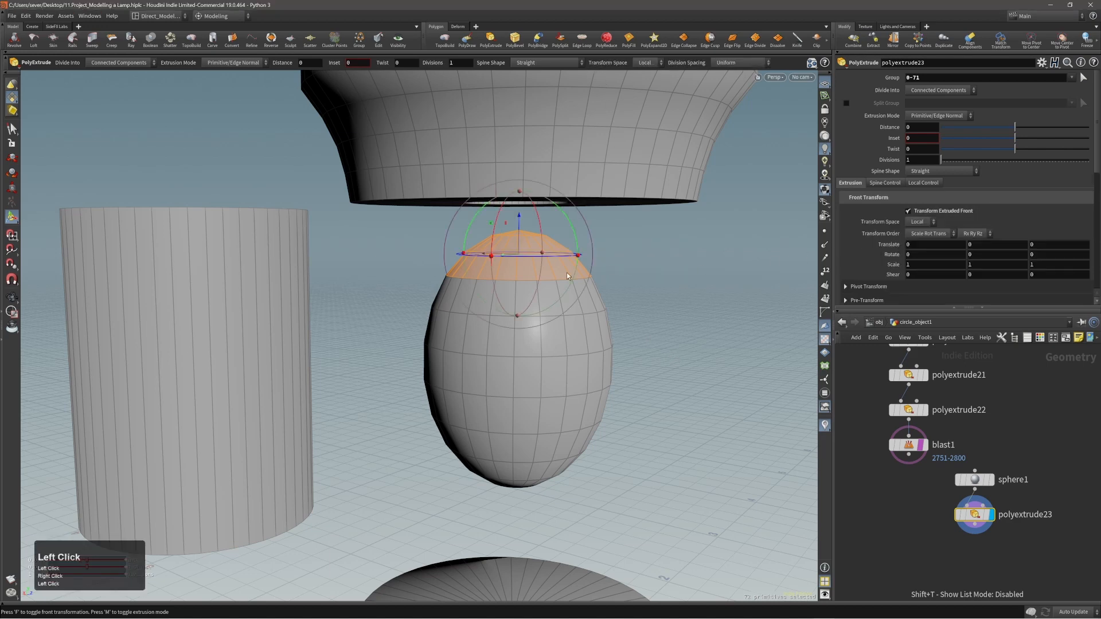
{"action": "right_click_drag", "start_coordinate": [567, 275], "coordinate": [605, 245], "text": "alt"}
{"action": "middle_click_drag", "start_coordinate": [605, 245], "coordinate": [593, 298], "text": "alt"}
{"action": "left_click_drag", "start_coordinate": [593, 300], "coordinate": [631, 304], "text": "alt"}
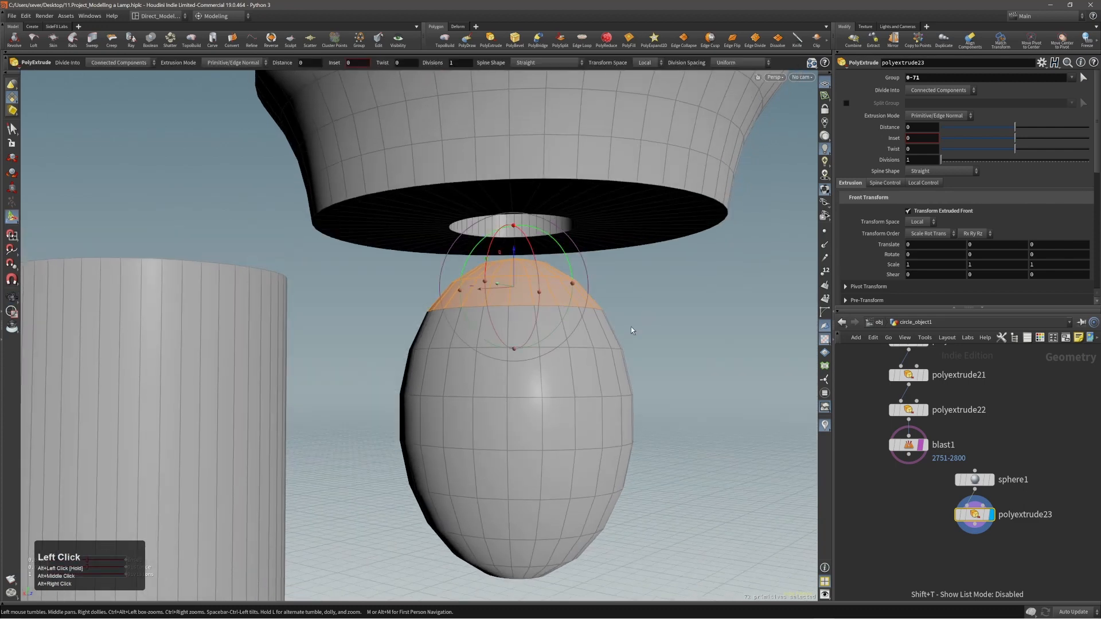
{"action": "middle_click_drag", "start_coordinate": [630, 322], "coordinate": [634, 299], "text": "alt"}
{"action": "scroll", "coordinate": [846, 262], "scroll_direction": "down", "scroll_amount": 5}
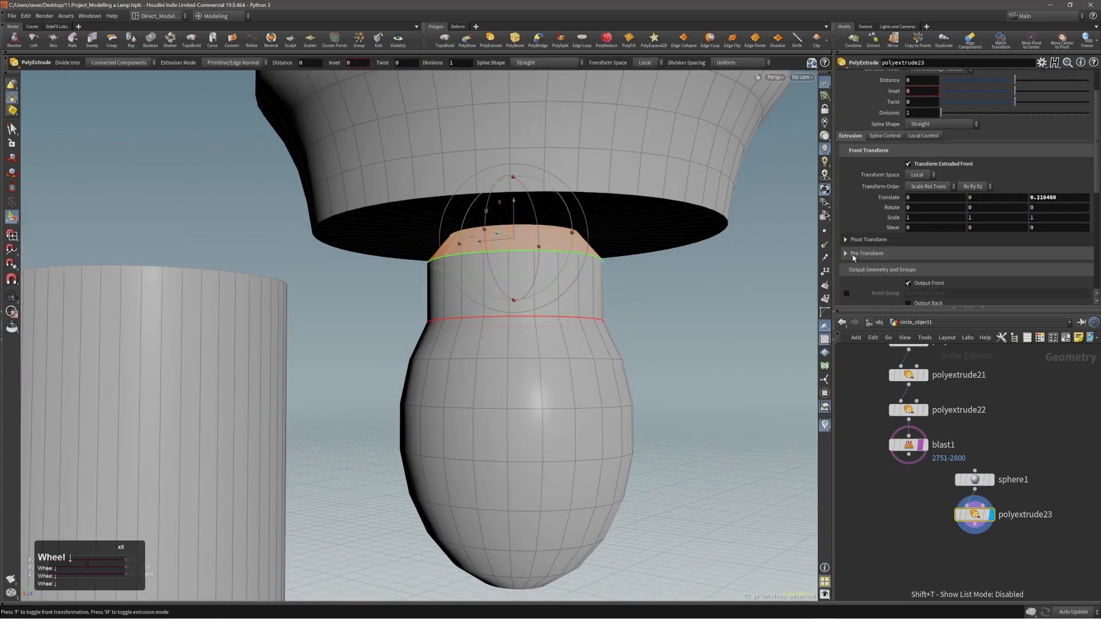
{"action": "left_click", "coordinate": [908, 261]}
- Extend the bulb's open neck further up towards the recess in the upper section
{"action": "right_click_drag", "start_coordinate": [601, 294], "coordinate": [663, 319], "text": "alt"}
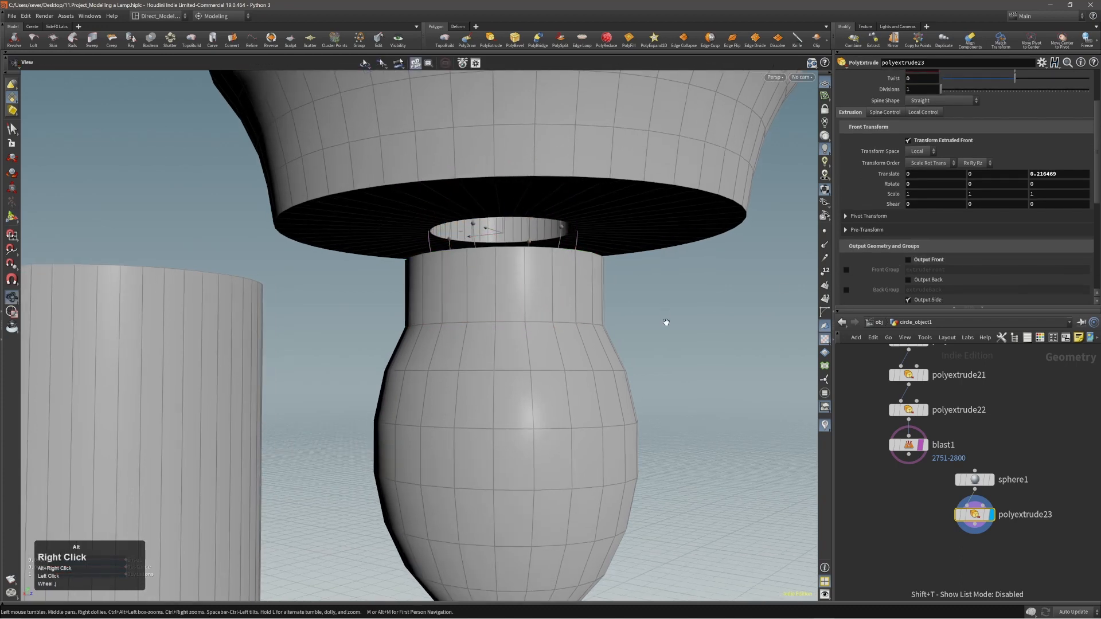
{"action": "middle_click_drag", "start_coordinate": [663, 319], "coordinate": [656, 268]}
{"action": "left_click_drag", "start_coordinate": [645, 287], "coordinate": [618, 307], "text": "alt"}
{"action": "right_click_drag", "start_coordinate": [618, 310], "coordinate": [590, 323], "text": "alt"}
{"action": "middle_click_drag", "start_coordinate": [606, 322], "coordinate": [615, 281], "text": "alt"}
{"action": "right_click_drag", "start_coordinate": [615, 281], "coordinate": [582, 290], "text": "alt"}
{"action": "mouse_move", "coordinate": [616, 271]}
{"action": "middle_mouse_down", "text": "alt"}
{"action": "mouse_move", "coordinate": [626, 290]}
{"action": "mouse_move", "coordinate": [637, 274]}
{"action": "middle_mouse_up", "text": "alt"}
- Return to the sphere node, scale its radii to about 0.30 horizontally and 0.41 vertically, and raise its centre to about 2.14 in Y
{"action": "key", "text": "Page_Up"}
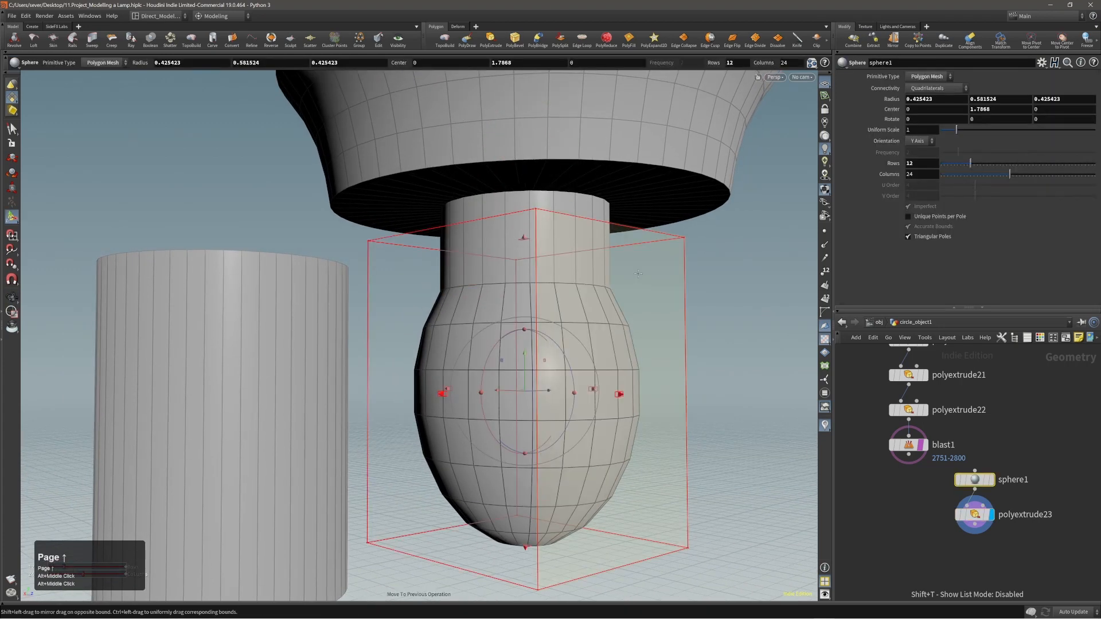
{"action": "left_click_drag", "start_coordinate": [638, 274], "coordinate": [627, 298], "text": "alt"}
{"action": "left_click_drag", "start_coordinate": [627, 410], "coordinate": [547, 217]}
{"action": "left_click_drag", "start_coordinate": [610, 425], "coordinate": [607, 423], "text": "ctrl+shift"}
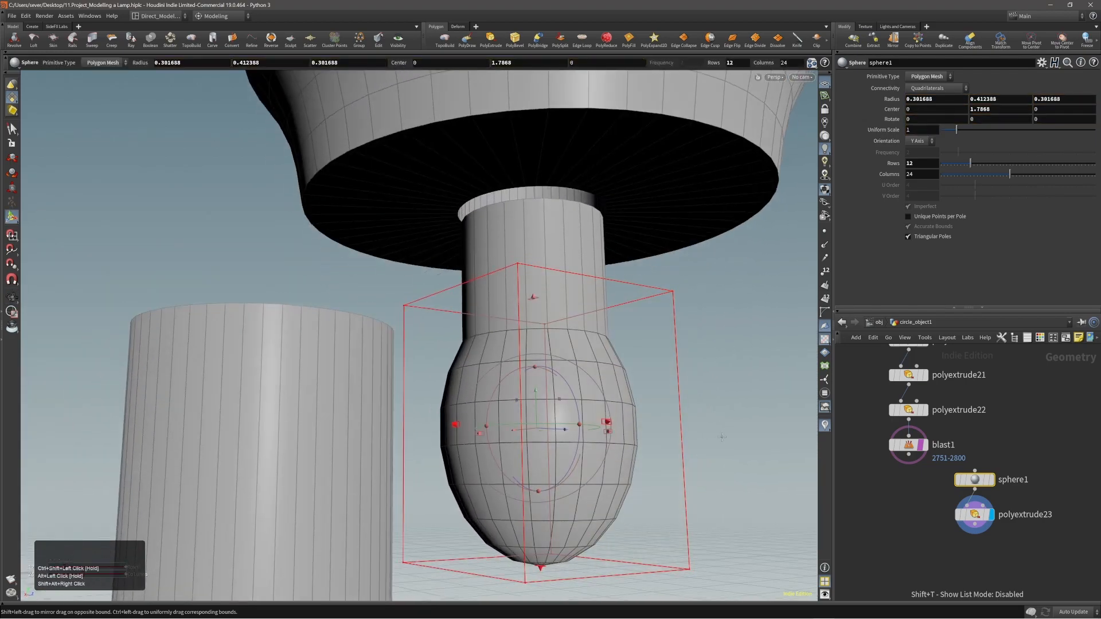
{"action": "middle_click_drag", "start_coordinate": [722, 437], "coordinate": [703, 311]}
{"action": "mouse_move", "coordinate": [702, 311]}
{"action": "left_mouse_down", "text": "alt"}
{"action": "mouse_move", "coordinate": [758, 326]}
{"action": "mouse_move", "coordinate": [719, 320]}
{"action": "left_mouse_up", "text": "alt"}
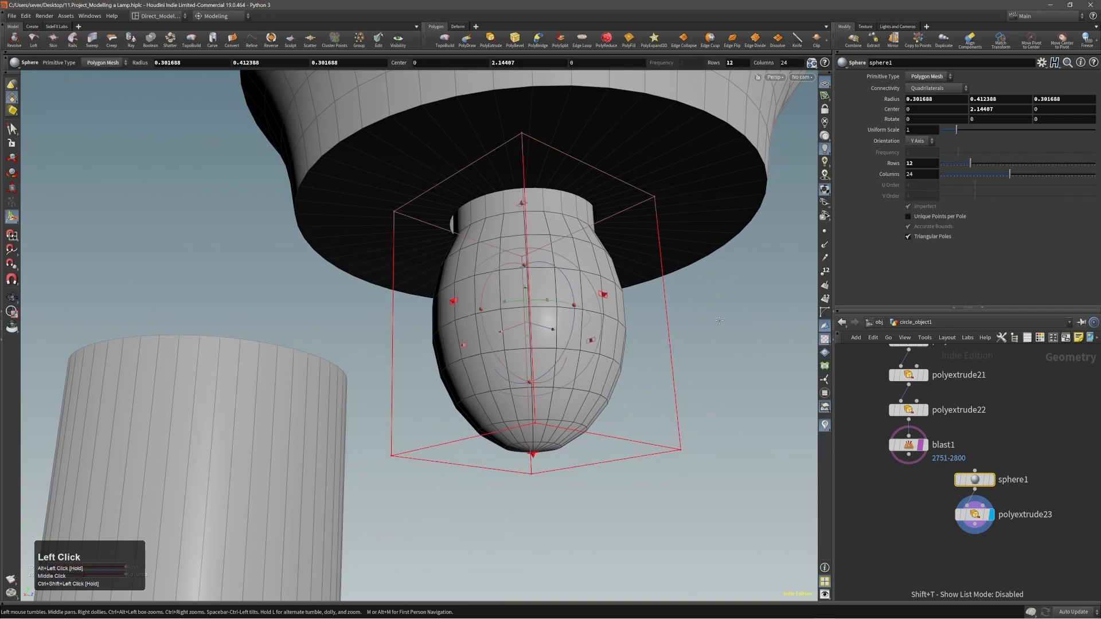
- Go back to the bulb's PolyExtrude and readjust the neck's height so its open end sits inside the recess
{"action": "key", "text": "Page_Down"}
{"action": "middle_click_drag", "start_coordinate": [682, 294], "coordinate": [683, 341]}
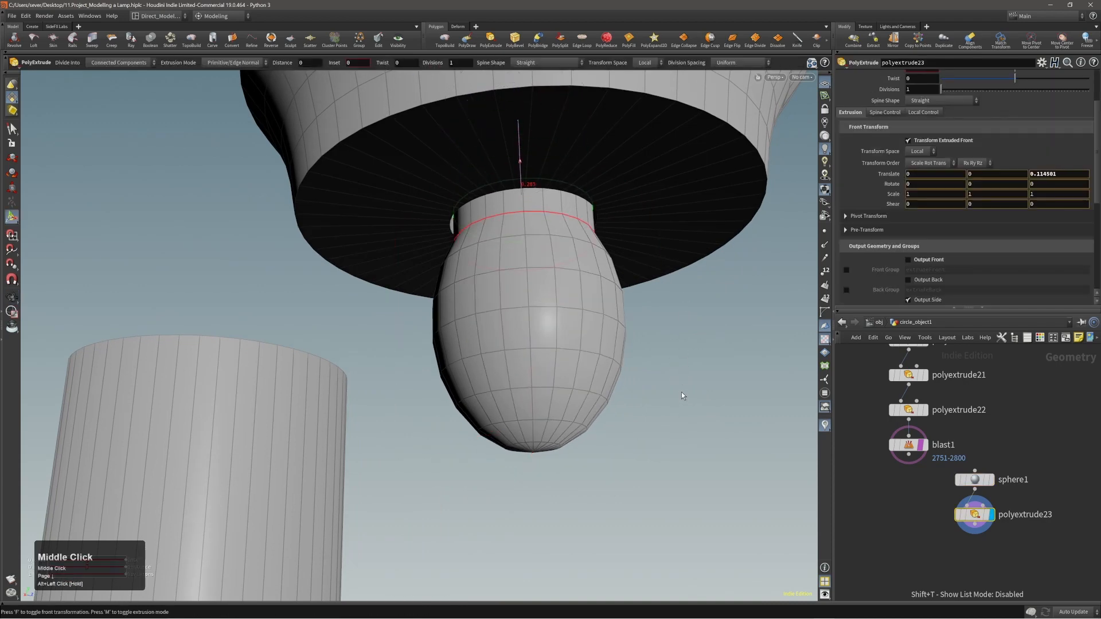
{"action": "left_click_drag", "start_coordinate": [679, 395], "coordinate": [653, 373], "text": "alt"}
{"action": "right_click_drag", "start_coordinate": [653, 373], "coordinate": [550, 403], "text": "alt"}
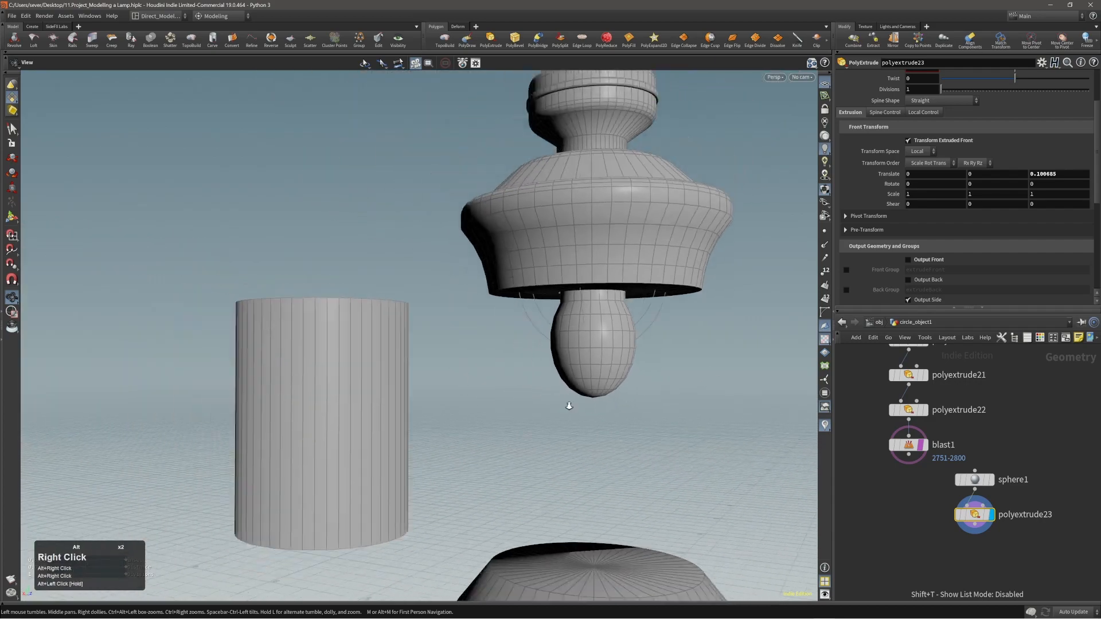
- Inspect the bulb's size and position relative to the whole lamp
{"action": "middle_click_drag", "start_coordinate": [619, 371], "coordinate": [546, 329], "text": "alt"}
{"action": "right_click_drag", "start_coordinate": [545, 329], "coordinate": [501, 342], "text": "alt"}
{"action": "left_click_drag", "start_coordinate": [502, 341], "coordinate": [462, 355], "text": "alt"}
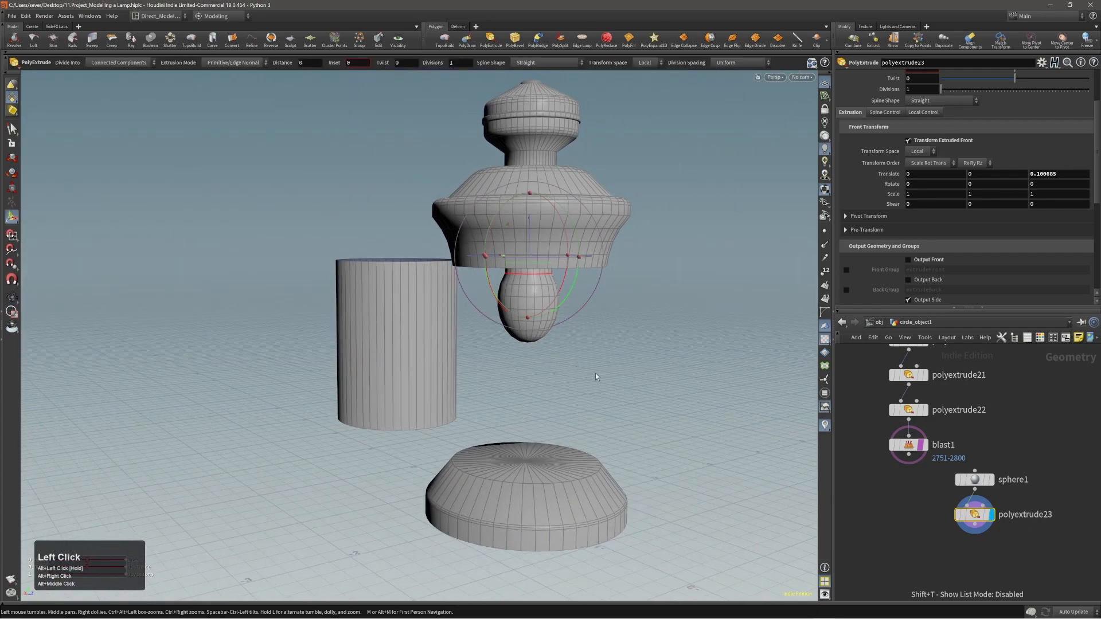
{"action": "right_click_drag", "start_coordinate": [595, 373], "coordinate": [592, 376], "text": "alt"}
{"action": "middle_click_drag", "start_coordinate": [596, 366], "coordinate": [603, 383], "text": "alt"}
{"action": "left_click_drag", "start_coordinate": [601, 380], "coordinate": [653, 356], "text": "alt"}
{"action": "key", "text": "Return"}
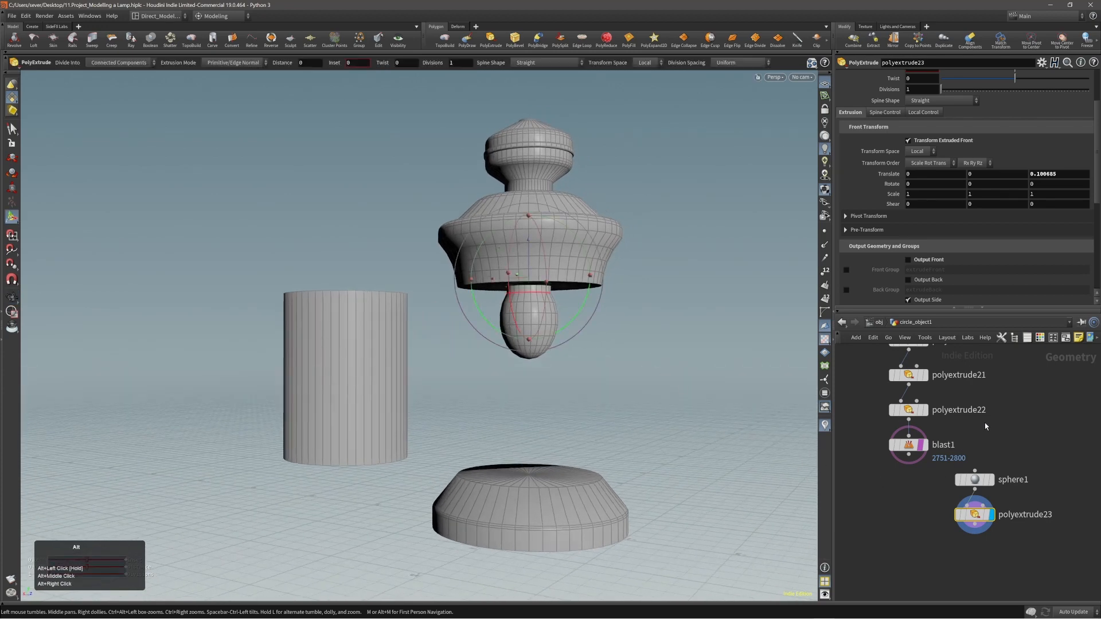
- Delete the edit1 node above polyfill1 to return the glass cylinder to its place between the base and upper section
{"action": "middle_click_drag", "start_coordinate": [985, 426], "coordinate": [998, 472], "text": "alt"}
{"action": "middle_click_drag", "start_coordinate": [990, 389], "coordinate": [986, 405], "text": "alt"}
{"action": "left_click", "coordinate": [943, 381]}
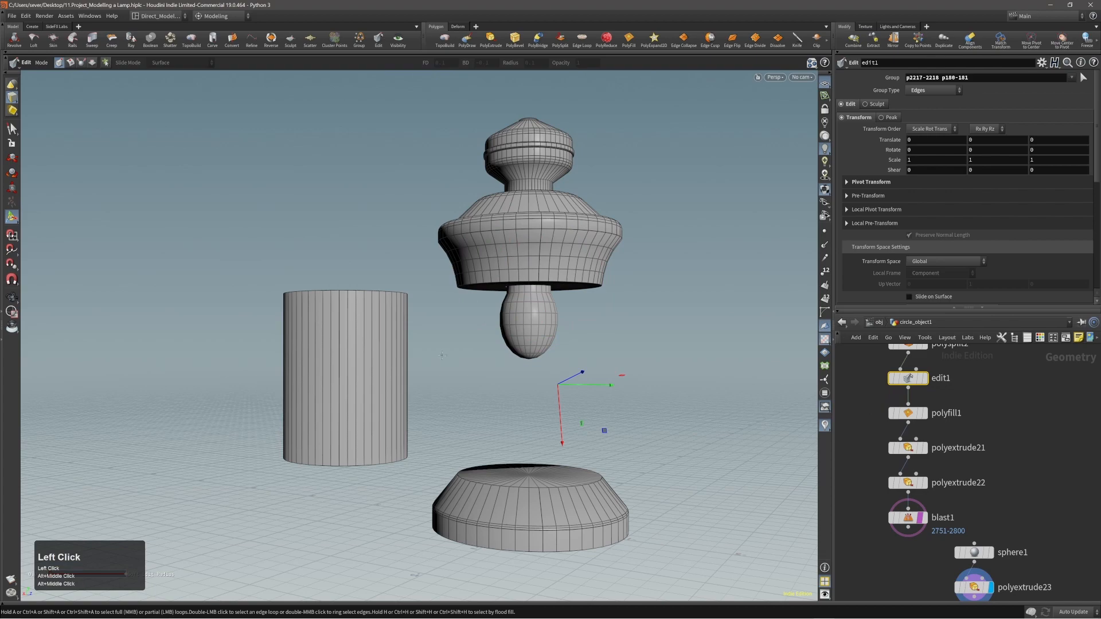
{"action": "middle_click_drag", "start_coordinate": [554, 415], "coordinate": [610, 383], "text": "alt"}
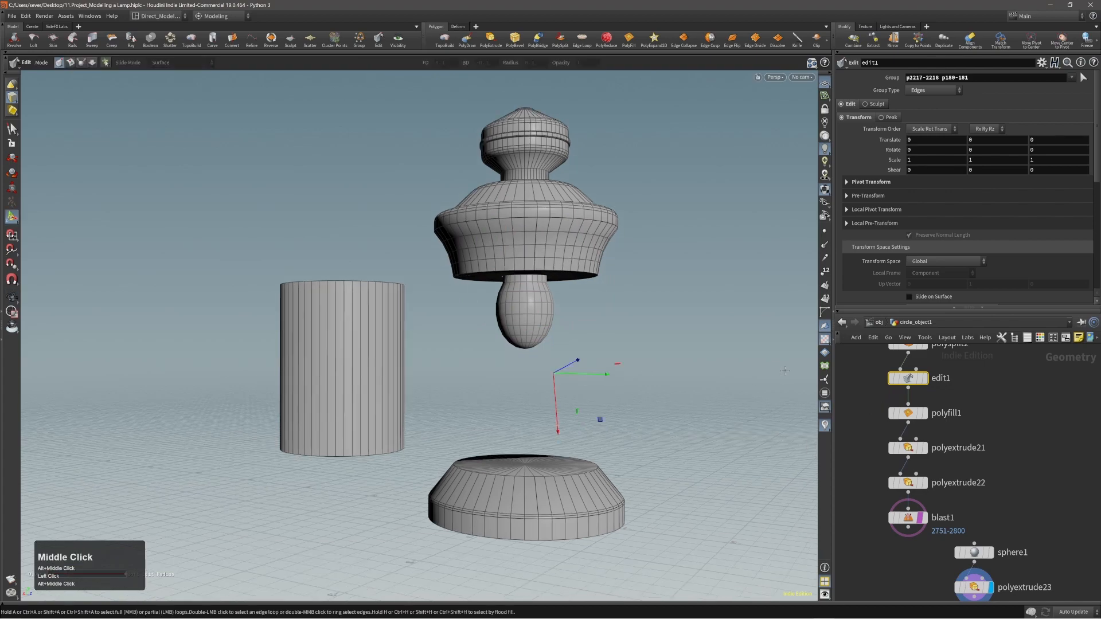
{"action": "key", "text": "alt+grave"}
{"action": "middle_click_drag", "start_coordinate": [560, 351], "coordinate": [555, 377], "text": "alt"}
{"action": "mouse_move", "coordinate": [553, 381]}
{"action": "left_mouse_down", "text": "alt"}
{"action": "mouse_move", "coordinate": [540, 400]}
{"action": "mouse_move", "coordinate": [570, 393]}
{"action": "left_mouse_up", "text": "alt"}
{"action": "right_click_drag", "start_coordinate": [570, 393], "coordinate": [631, 427], "text": "alt"}
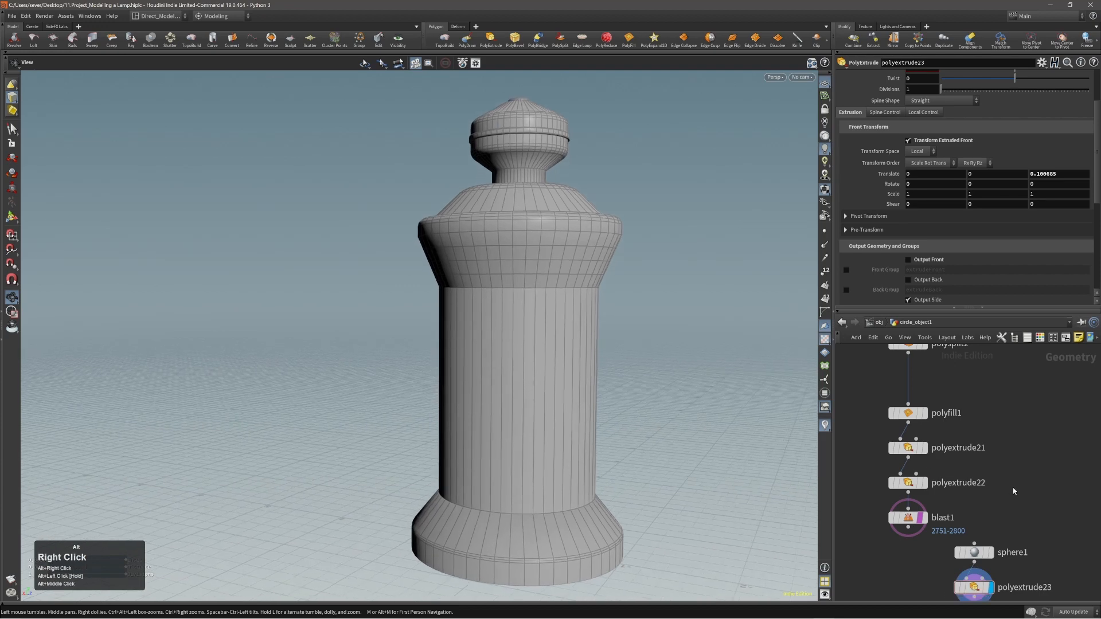
- Select all faces of the lamp body and the bulb and start a move to merge both branches into one geometry
{"action": "middle_click_drag", "start_coordinate": [1013, 491], "coordinate": [1027, 425]}
{"action": "key", "text": "Return"}
{"action": "key", "text": "3"}
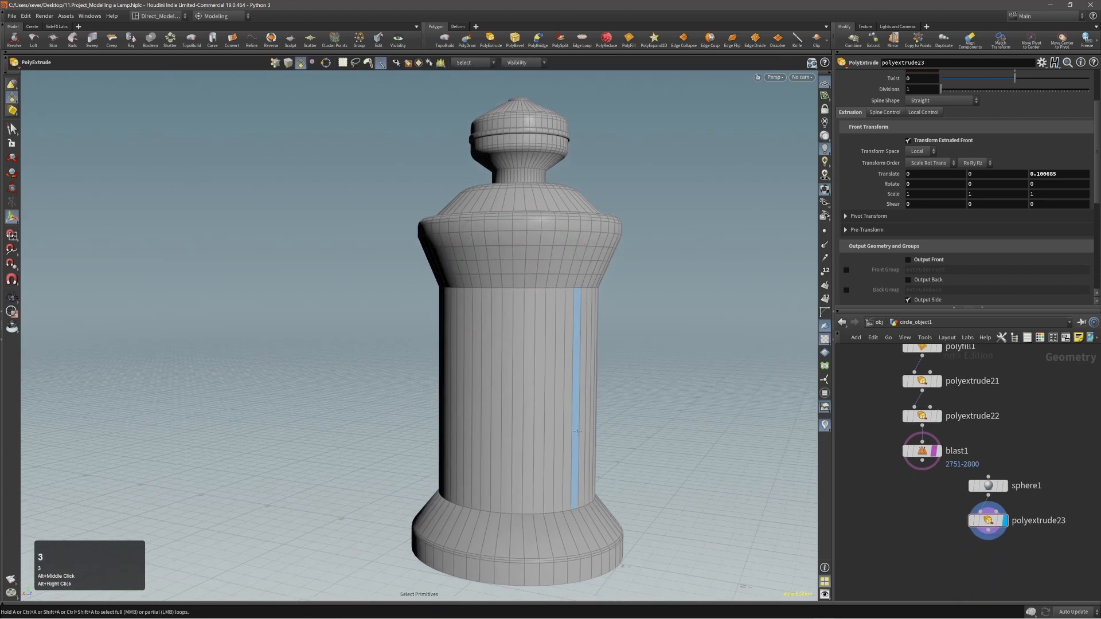
{"action": "key", "text": "n"}
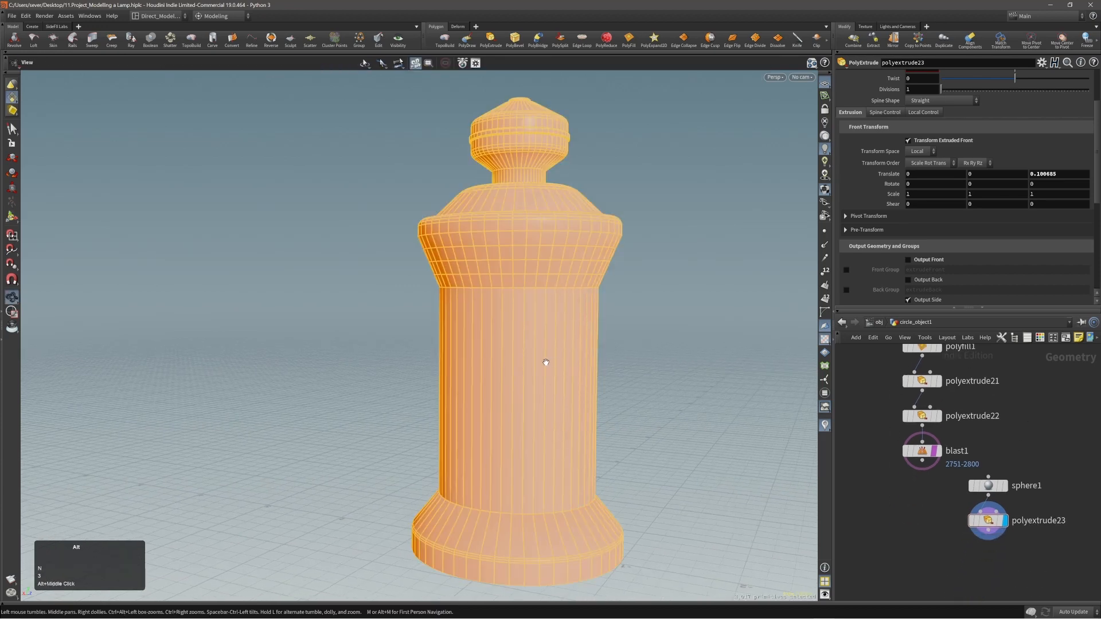
{"action": "middle_click_drag", "start_coordinate": [533, 352], "coordinate": [479, 324], "text": "alt"}
{"action": "right_click_drag", "start_coordinate": [480, 325], "coordinate": [466, 330], "text": "alt"}
{"action": "key", "text": "t"}
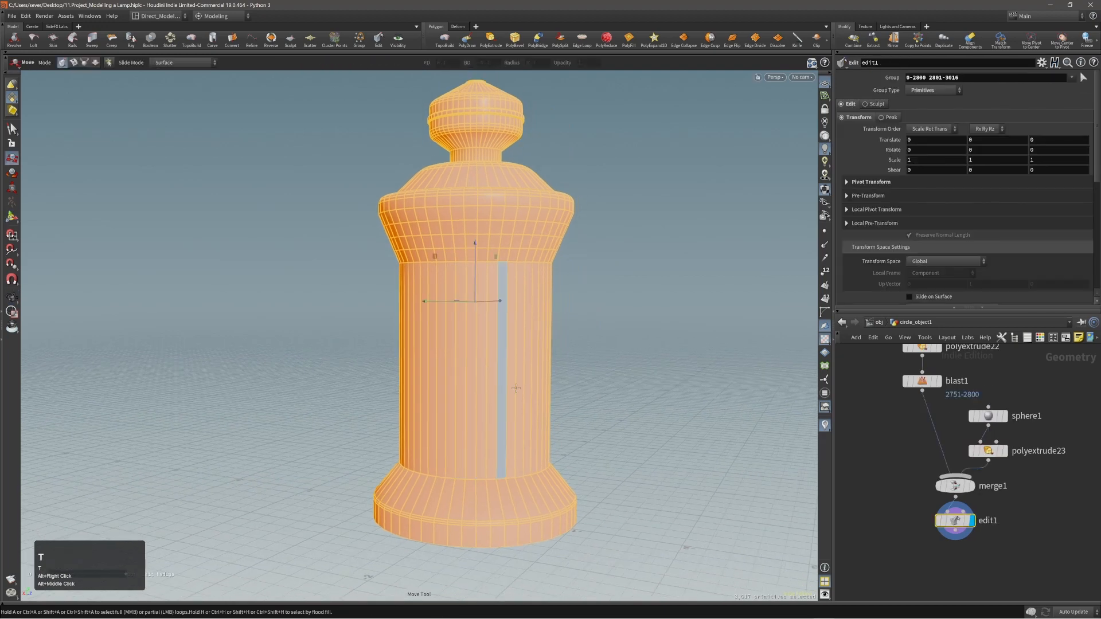
{"action": "right_click_drag", "start_coordinate": [516, 382], "coordinate": [501, 355], "text": "alt"}
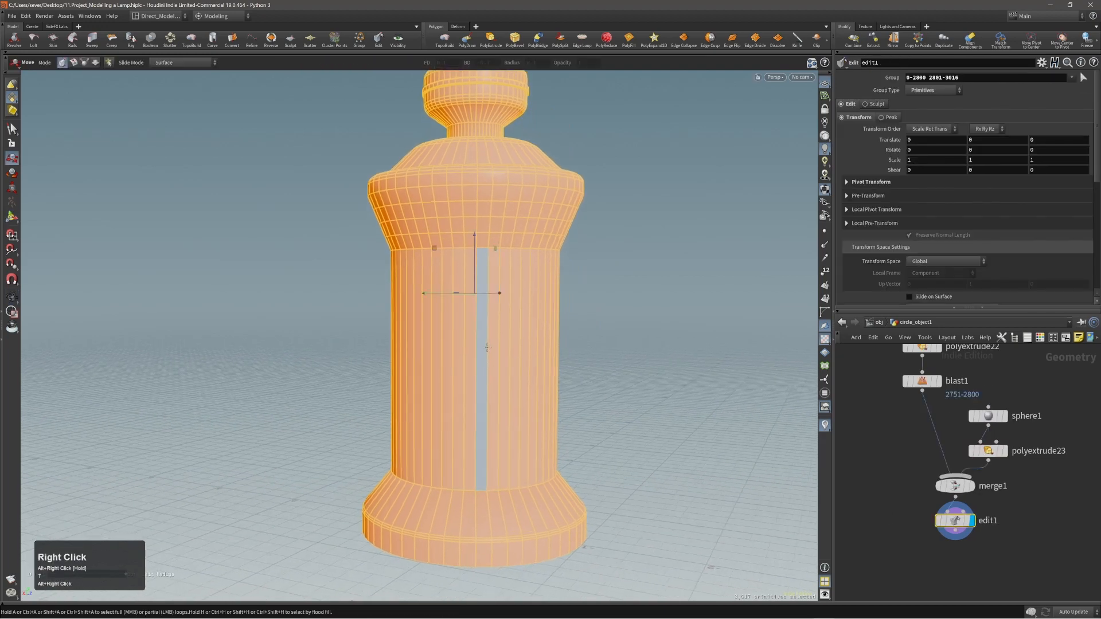
- Insert a horizontal edge loop around the middle of the glass cylinder
{"action": "key", "text": "2"}
{"action": "left_click", "coordinate": [445, 346]}
{"action": "left_click", "coordinate": [437, 346]}
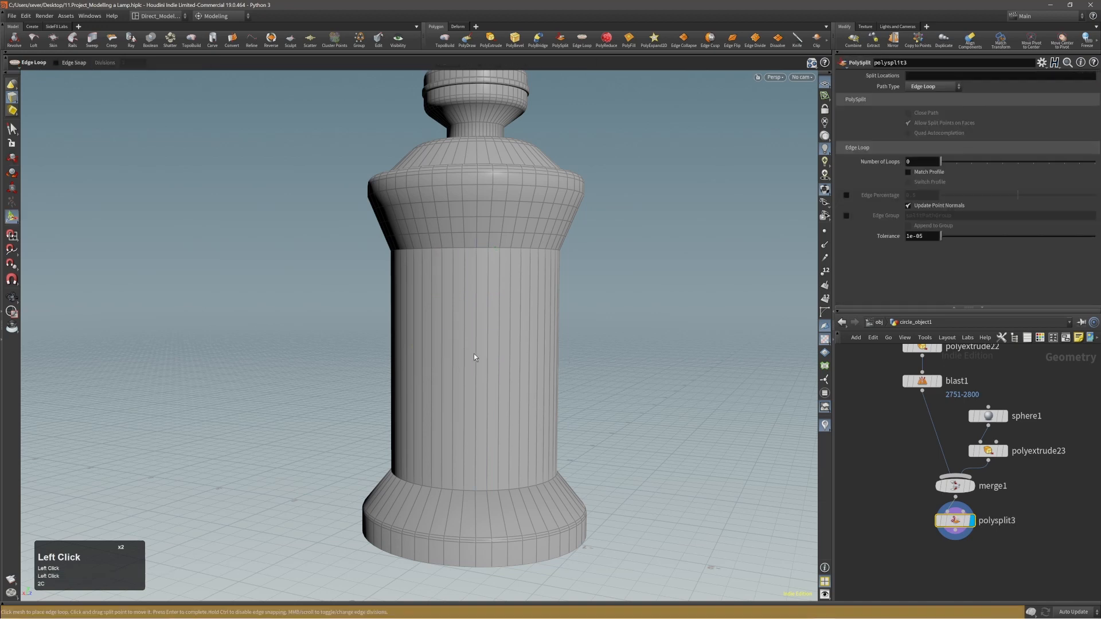
{"action": "left_click", "coordinate": [476, 365]}
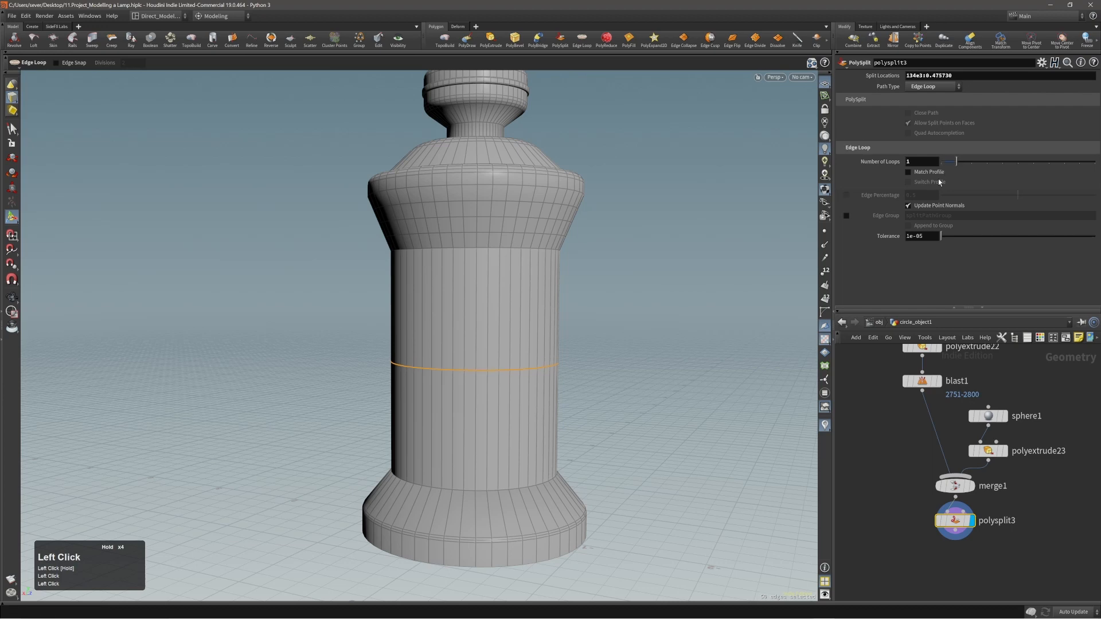
- Bevel the middle edge loop by about 0.88 to spread it into two loops near the glass cylinder's ends
{"action": "key", "text": "c"}
{"action": "left_click", "coordinate": [526, 363]}
{"action": "left_click", "coordinate": [500, 326]}
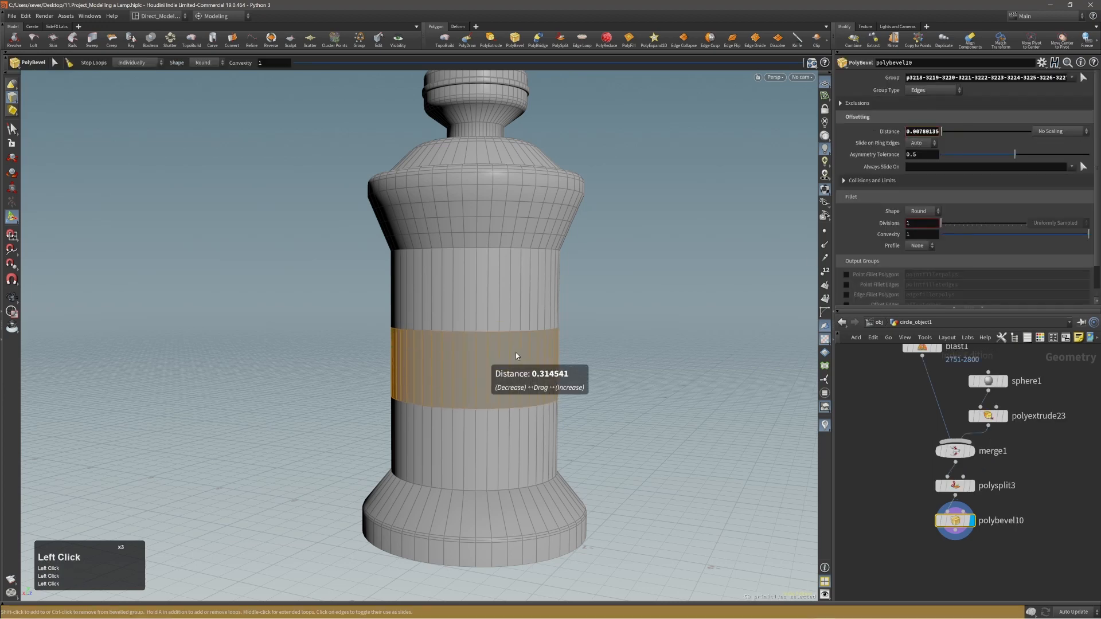
{"action": "left_click_drag", "start_coordinate": [516, 356], "coordinate": [567, 353]}
- Select both end loops of the glass cylinder and scale them slightly outward
{"action": "right_click_drag", "start_coordinate": [577, 347], "coordinate": [521, 346], "text": "alt"}
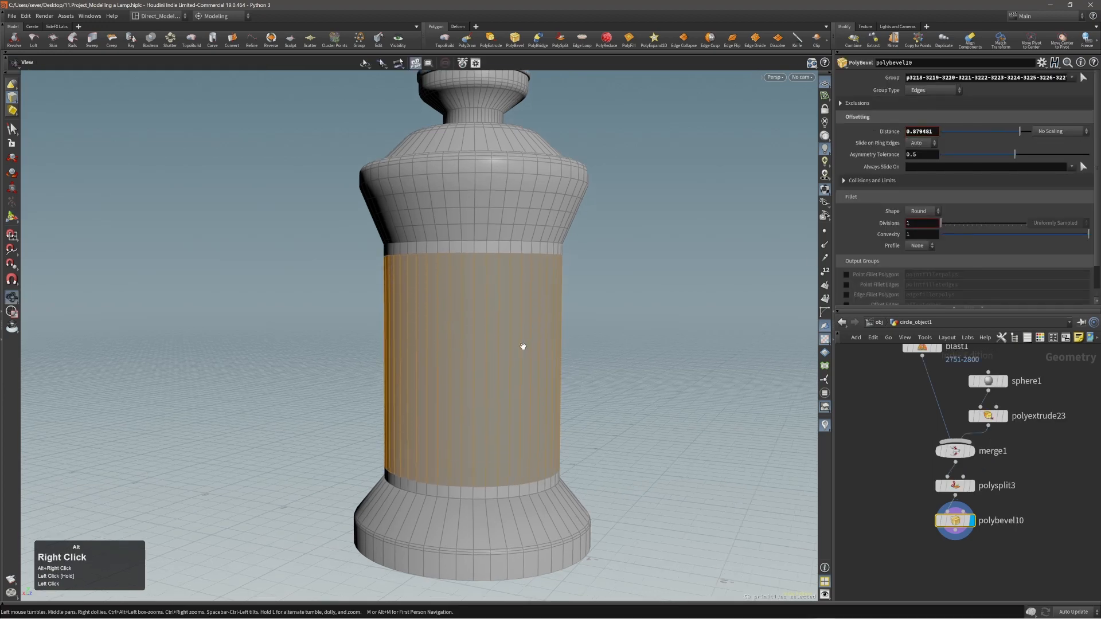
{"action": "left_click_drag", "start_coordinate": [521, 346], "coordinate": [538, 364], "text": "alt"}
{"action": "key", "text": "e"}
{"action": "key", "text": "e"}
{"action": "double_click", "coordinate": [475, 249]}
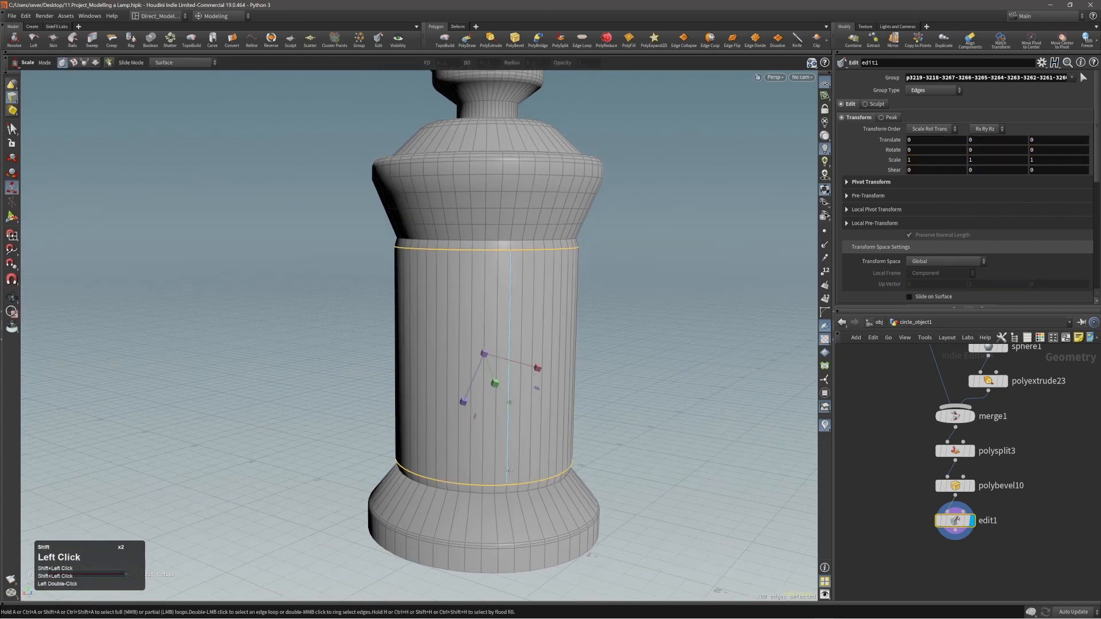
- Bevel the two end loops of the glass cylinder with a distance of about 0.042 and 3 divisions
{"action": "key", "text": "c"}
{"action": "left_click", "coordinate": [516, 452]}
{"action": "right_click_drag", "start_coordinate": [516, 451], "coordinate": [493, 300], "text": "alt"}
{"action": "left_click", "coordinate": [439, 261]}
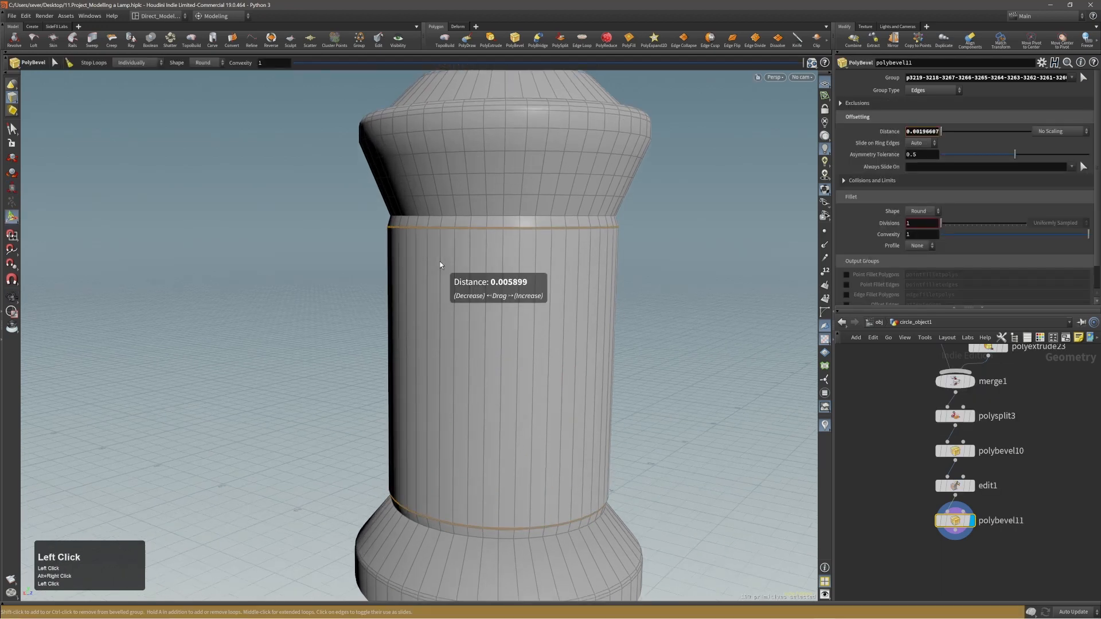
{"action": "left_click_drag", "start_coordinate": [439, 262], "coordinate": [466, 301]}
{"action": "key", "text": "s"}
{"action": "left_click", "coordinate": [714, 343]}
- Save the scene with the beveled glass cylinder
{"action": "right_click_drag", "start_coordinate": [714, 343], "coordinate": [573, 339], "text": "alt"}
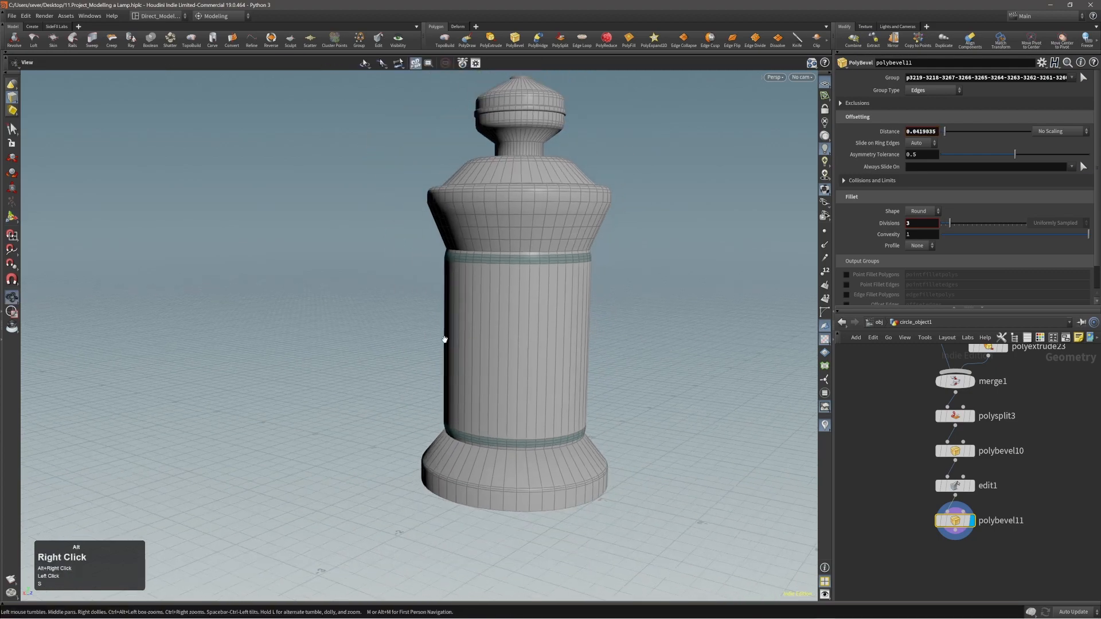
{"action": "left_click_drag", "start_coordinate": [574, 338], "coordinate": [511, 338], "text": "alt"}
{"action": "middle_click_drag", "start_coordinate": [511, 339], "coordinate": [484, 366], "text": "alt"}
{"action": "key", "text": "ctrl+s"}
- Close the lamp's open underside with a PolyFill in Triangle Fan mode with Deform Patch turned off
{"action": "mouse_move", "coordinate": [496, 343]}
{"action": "left_mouse_down", "text": "alt"}
{"action": "mouse_move", "coordinate": [545, 348]}
{"action": "mouse_move", "coordinate": [421, 327]}
{"action": "mouse_move", "coordinate": [306, 357]}
{"action": "mouse_move", "coordinate": [448, 356]}
{"action": "mouse_move", "coordinate": [490, 328]}
{"action": "mouse_move", "coordinate": [386, 346]}
{"action": "mouse_move", "coordinate": [518, 365]}
{"action": "left_mouse_up", "text": "alt"}
{"action": "key", "text": "w"}
{"action": "key", "text": "w"}
{"action": "right_click_drag", "start_coordinate": [519, 364], "coordinate": [518, 344], "text": "alt"}
{"action": "left_click_drag", "start_coordinate": [518, 344], "coordinate": [493, 344], "text": "alt"}
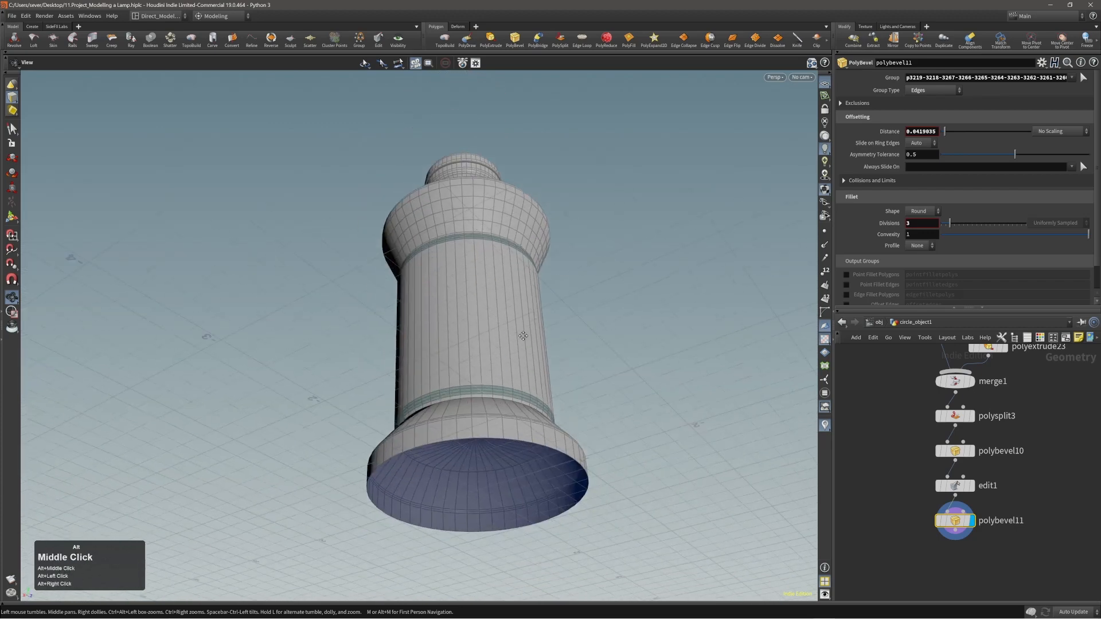
{"action": "right_click_drag", "start_coordinate": [493, 344], "coordinate": [544, 454], "text": "alt"}
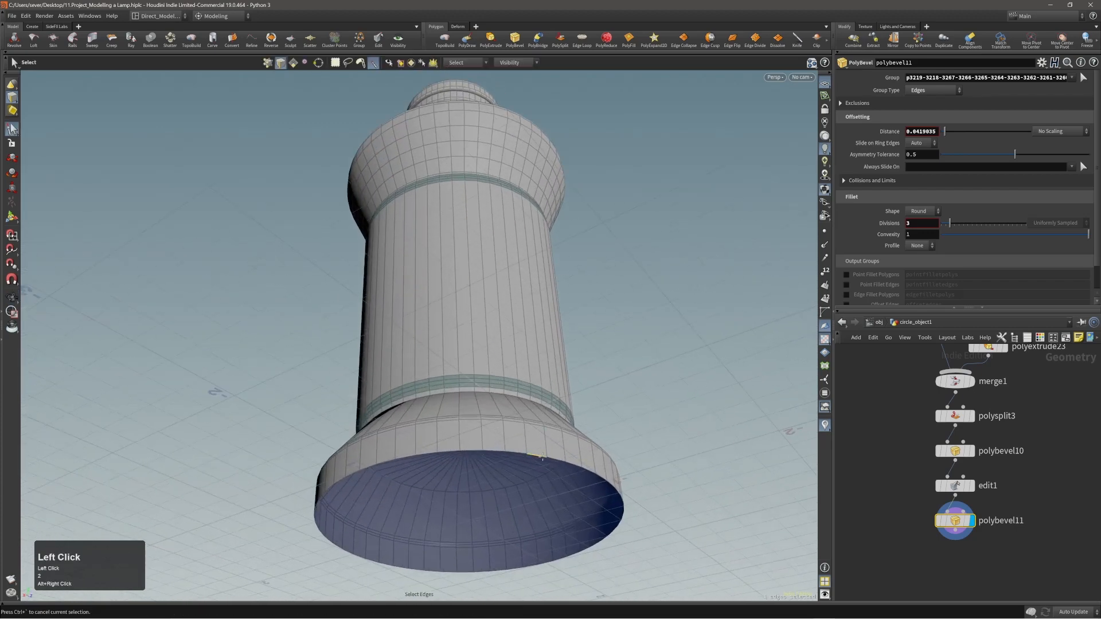
{"action": "left_click", "coordinate": [548, 459]}
{"action": "middle_click_drag", "start_coordinate": [459, 459], "coordinate": [453, 420]}
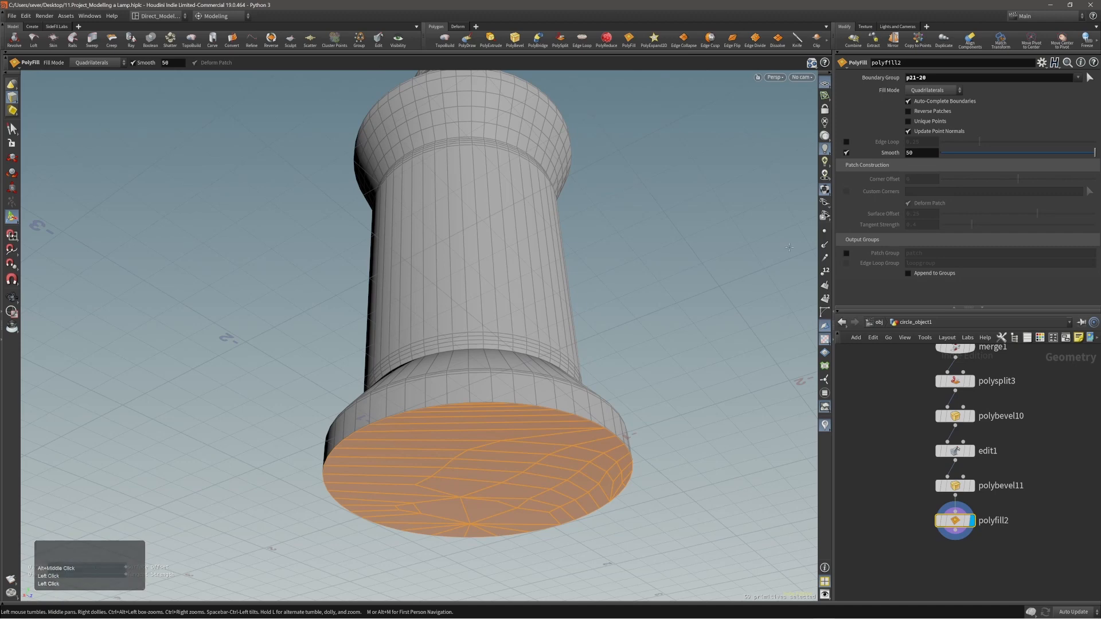
{"action": "left_click", "coordinate": [932, 90]}
{"action": "left_click", "coordinate": [929, 121]}
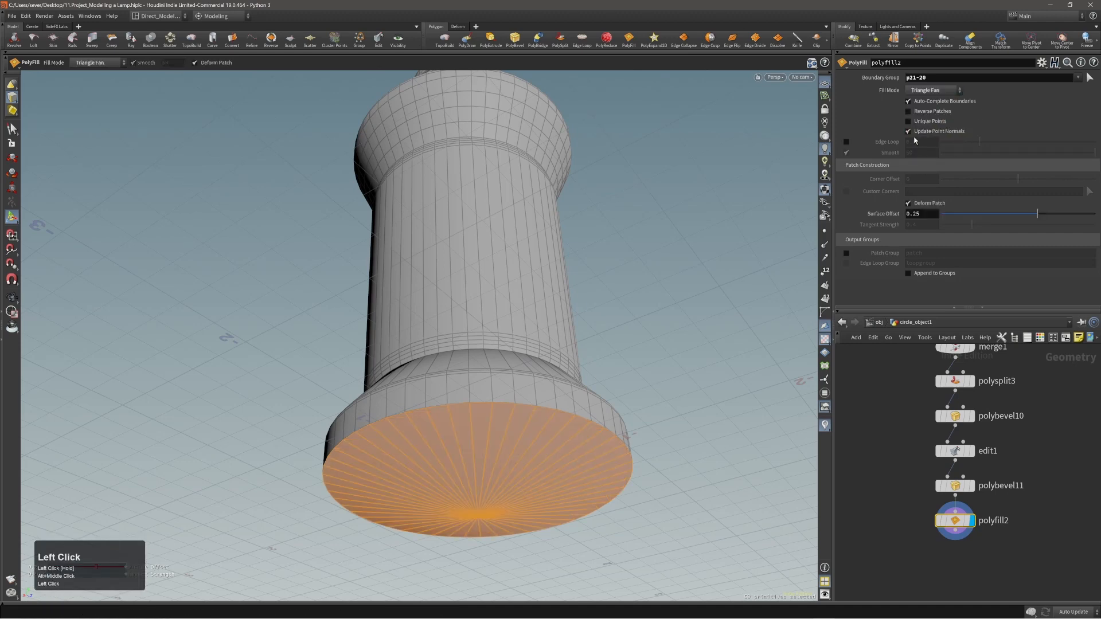
{"action": "left_click", "coordinate": [908, 204]}
- Bevel the edge loop around the base's lower rim with a distance of about 0.021 and 1 division
{"action": "left_click_drag", "start_coordinate": [508, 336], "coordinate": [535, 399], "text": "alt"}
{"action": "key", "text": "2"}
{"action": "double_click", "coordinate": [528, 423]}
{"action": "key", "text": "c"}
{"action": "left_click", "coordinate": [538, 422]}
{"action": "left_click", "coordinate": [536, 418]}
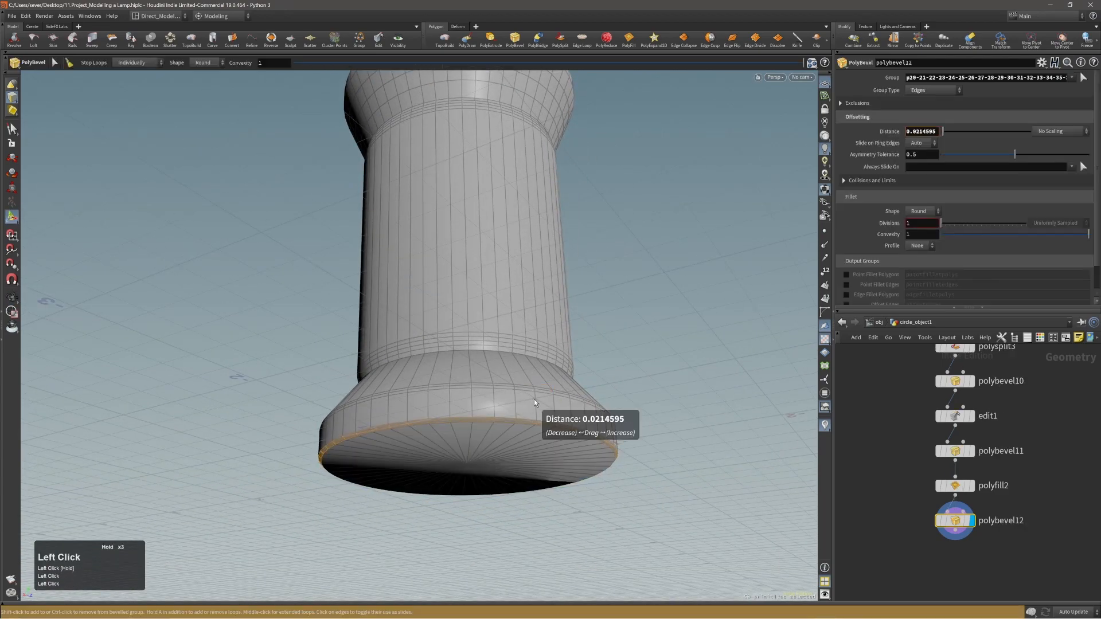
{"action": "key", "text": "s"}
- Examine the lamp's overall shape, including the base's underside, from several angles and distances
{"action": "left_click_drag", "start_coordinate": [521, 322], "coordinate": [474, 363], "text": "alt"}
{"action": "right_click_drag", "start_coordinate": [474, 364], "coordinate": [467, 361], "text": "alt"}
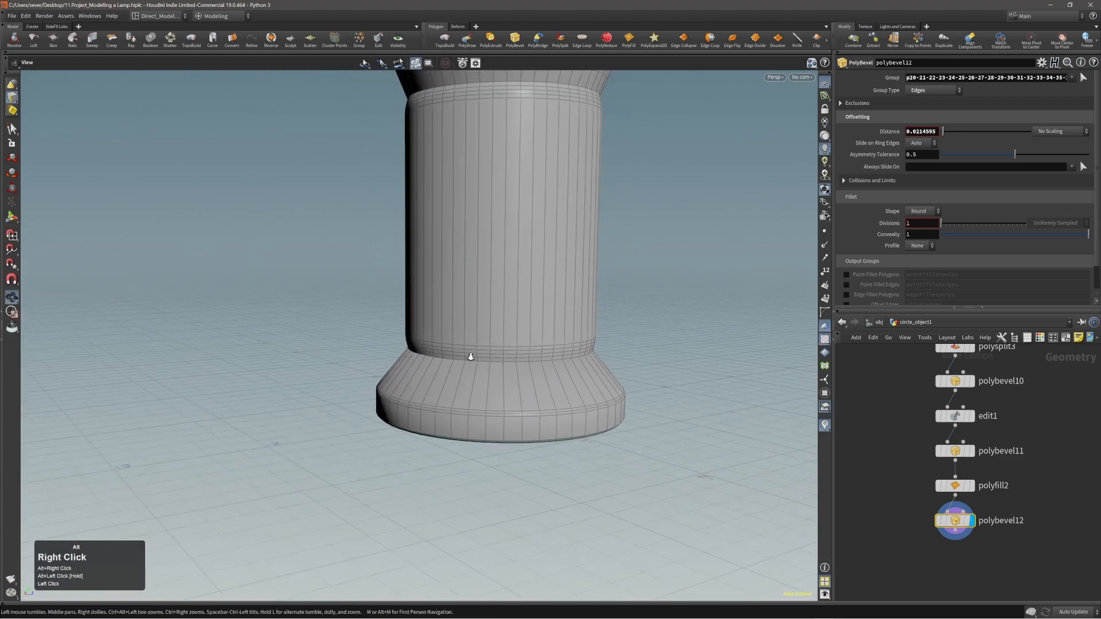
{"action": "middle_click_drag", "start_coordinate": [467, 360], "coordinate": [501, 375], "text": "alt"}
{"action": "middle_click_drag", "start_coordinate": [508, 294], "coordinate": [518, 322]}
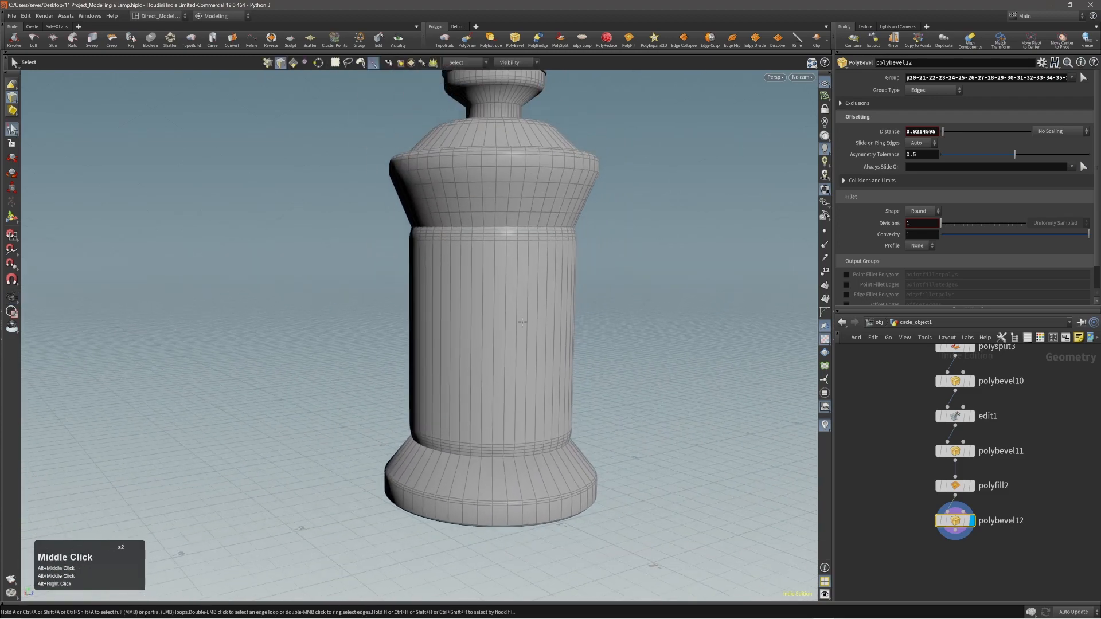
{"action": "left_click_drag", "start_coordinate": [521, 481], "coordinate": [485, 548], "text": "alt"}
{"action": "middle_click_drag", "start_coordinate": [485, 548], "coordinate": [488, 509], "text": "alt"}
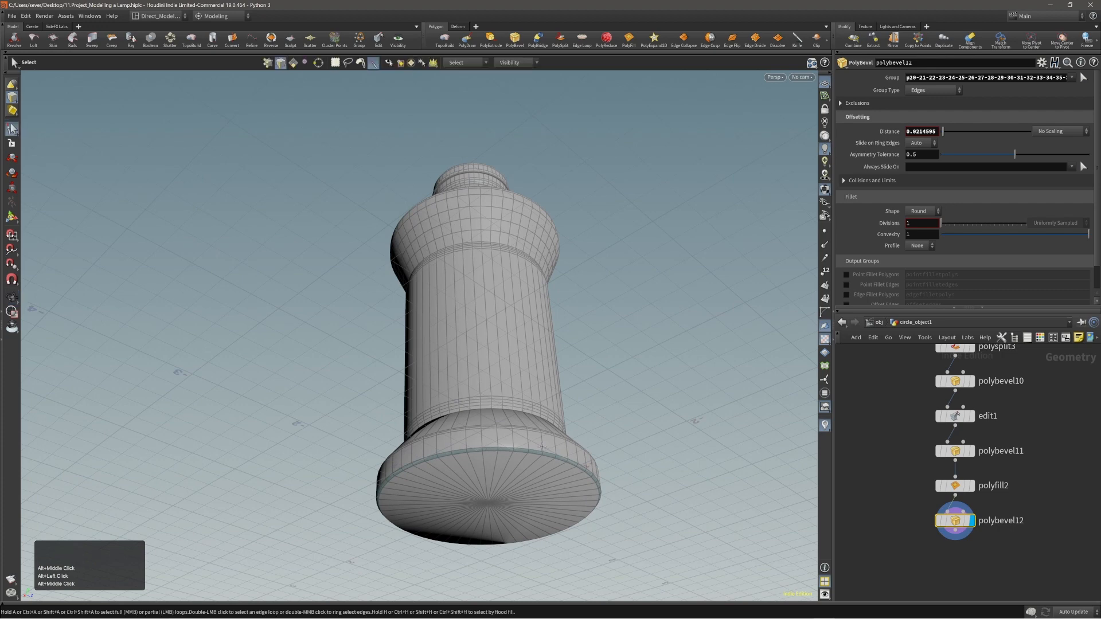
{"action": "left_click_drag", "start_coordinate": [494, 344], "coordinate": [503, 438], "text": "alt"}
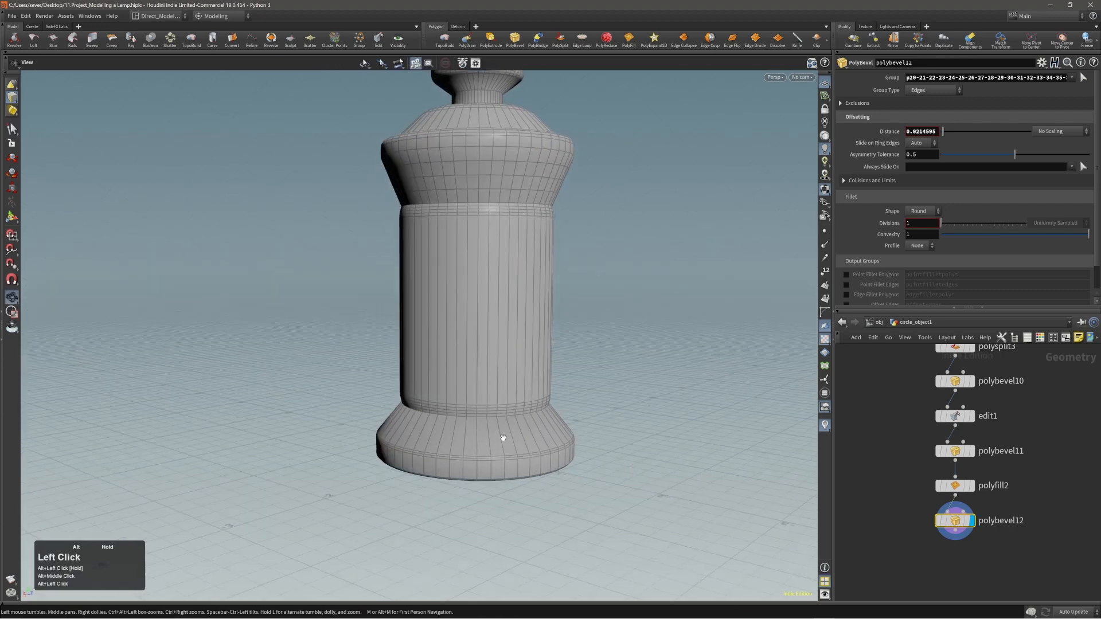
{"action": "right_click_drag", "start_coordinate": [494, 364], "coordinate": [438, 412], "text": "alt"}
{"action": "left_click_drag", "start_coordinate": [437, 413], "coordinate": [446, 389], "text": "alt"}
{"action": "middle_click_drag", "start_coordinate": [463, 313], "coordinate": [459, 342], "text": "alt"}
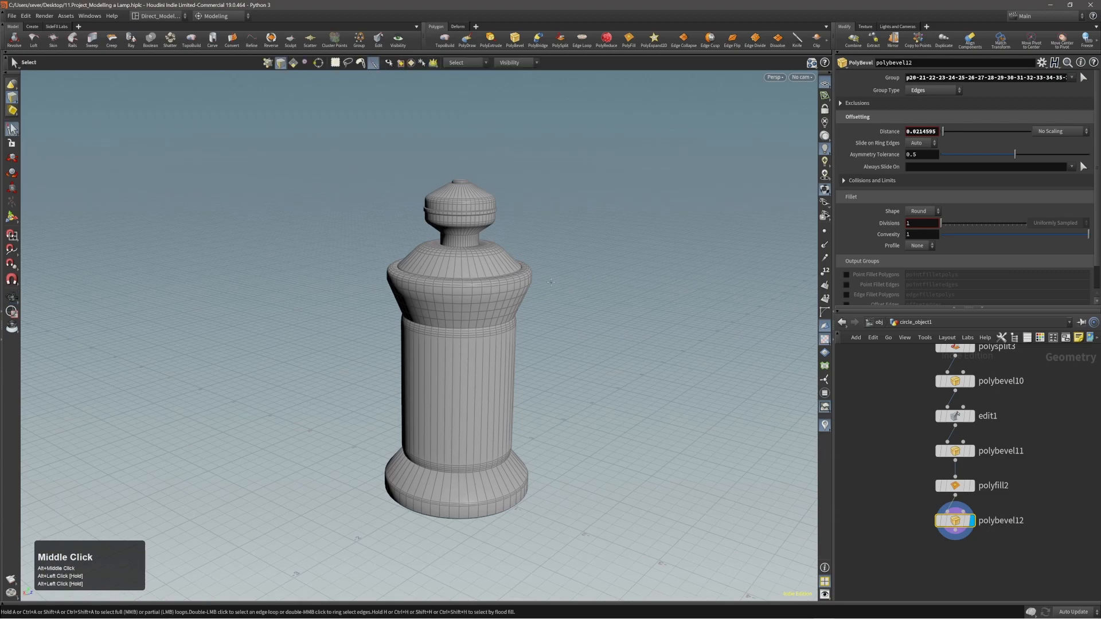
{"action": "left_click_drag", "start_coordinate": [504, 223], "coordinate": [457, 121], "text": "alt"}
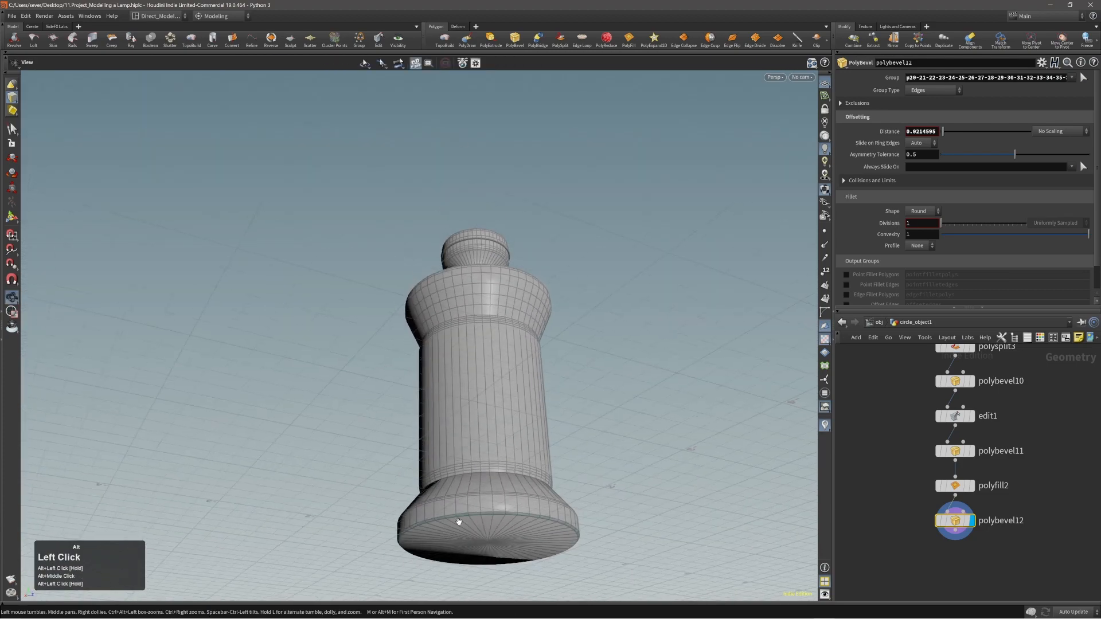
{"action": "left_click_drag", "start_coordinate": [481, 298], "coordinate": [499, 312], "text": "alt"}
{"action": "right_click_drag", "start_coordinate": [499, 312], "coordinate": [516, 238], "text": "alt"}
{"action": "middle_click_drag", "start_coordinate": [512, 258], "coordinate": [473, 257], "text": "alt"}
{"action": "right_click_drag", "start_coordinate": [488, 474], "coordinate": [448, 290], "text": "alt"}
{"action": "left_click_drag", "start_coordinate": [447, 290], "coordinate": [445, 361], "text": "alt"}
- Select all faces of the glass cylinder and apply a PolyExtrude to them
{"action": "double_click", "coordinate": [443, 374]}
{"action": "right_click_drag", "start_coordinate": [443, 373], "coordinate": [592, 307], "text": "alt"}
{"action": "middle_click_drag", "start_coordinate": [511, 358], "coordinate": [506, 297], "text": "alt"}
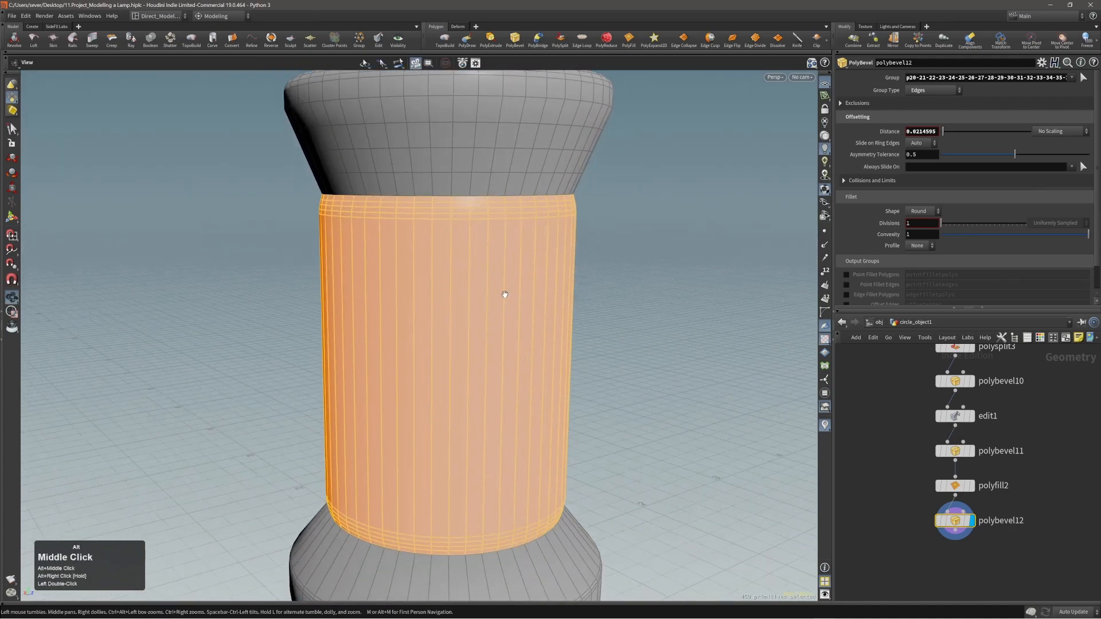
{"action": "left_click_drag", "start_coordinate": [469, 310], "coordinate": [450, 397], "text": "alt"}
{"action": "key", "text": "w"}
{"action": "right_click_drag", "start_coordinate": [440, 238], "coordinate": [525, 176], "text": "alt"}
{"action": "key", "text": "c"}
{"action": "left_click", "coordinate": [559, 290]}
{"action": "left_click", "coordinate": [537, 297]}
- Try to thicken the glass cylinder with an extrusion distance of about 0.045
{"action": "left_click_drag", "start_coordinate": [465, 220], "coordinate": [356, 182], "text": "alt"}
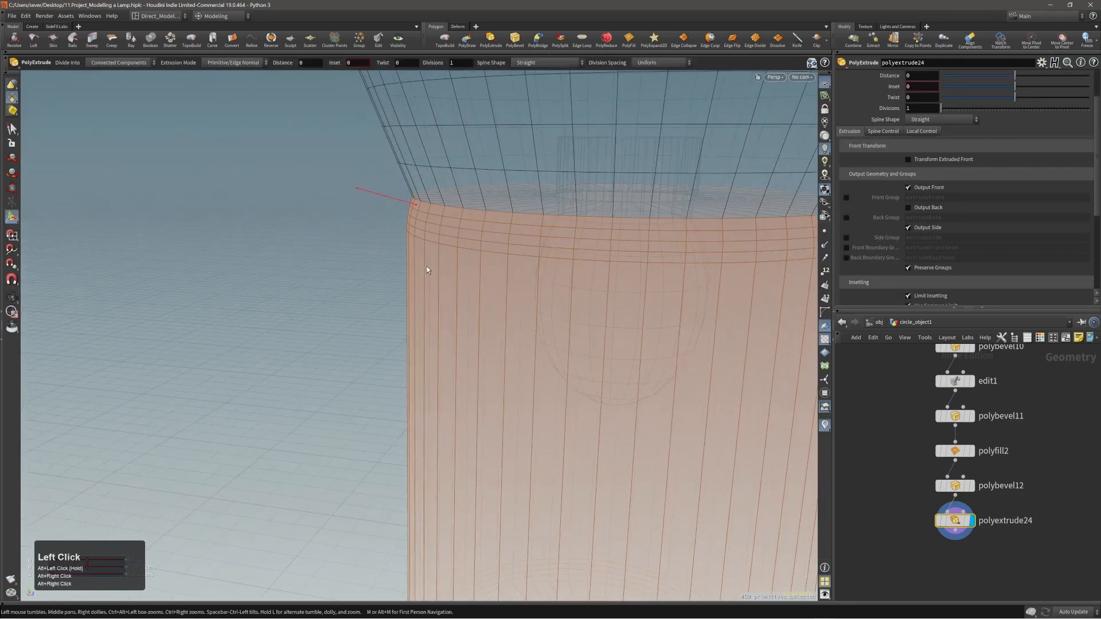
{"action": "left_click_drag", "start_coordinate": [426, 266], "coordinate": [458, 252]}
{"action": "middle_click_drag", "start_coordinate": [457, 251], "coordinate": [416, 249]}
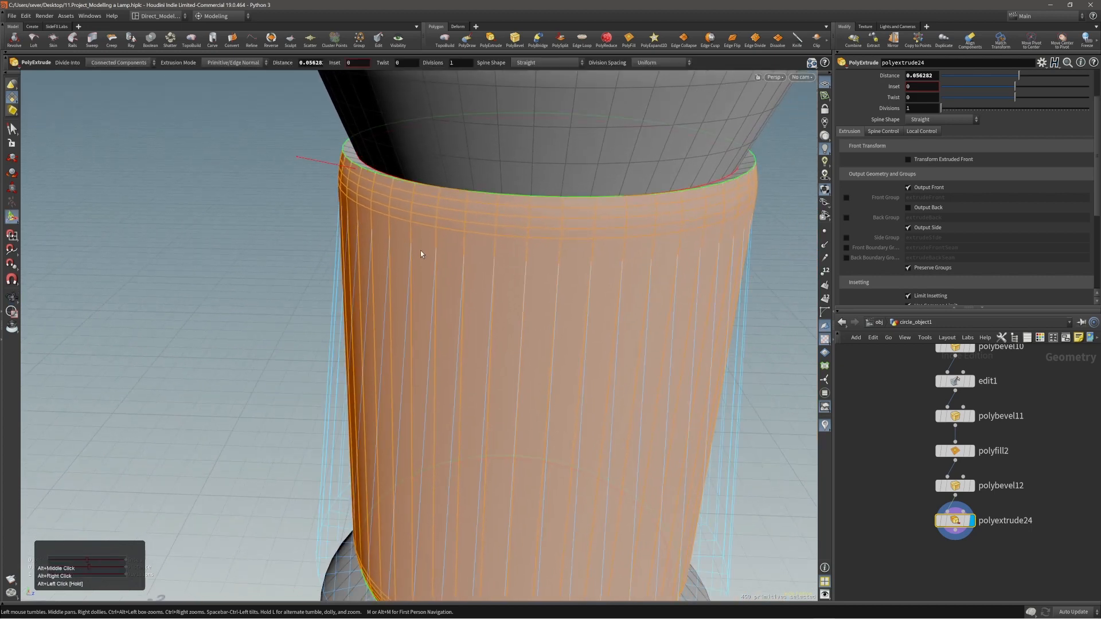
{"action": "left_click_drag", "start_coordinate": [421, 250], "coordinate": [411, 243], "text": "alt"}
{"action": "left_click_drag", "start_coordinate": [417, 249], "coordinate": [379, 198]}
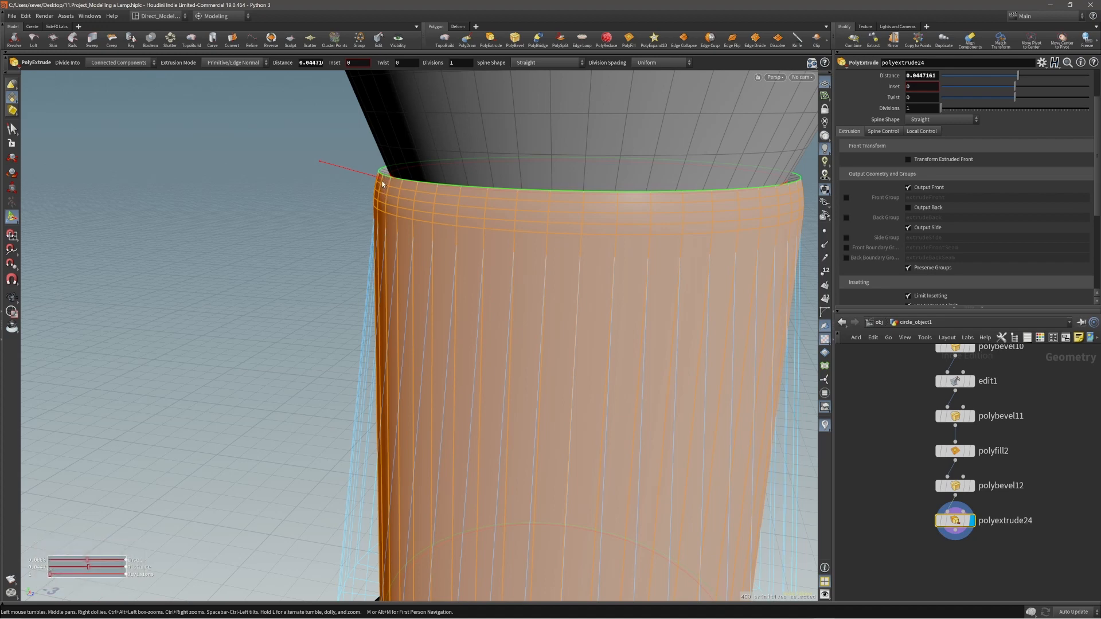
- Check the extruded glass wall at the cylinder's upper and lower ends, and undo the extrusion distance changes
{"action": "mouse_move", "coordinate": [379, 185]}
{"action": "left_mouse_down", "text": "alt"}
{"action": "mouse_move", "coordinate": [352, 196]}
{"action": "mouse_move", "coordinate": [356, 171]}
{"action": "mouse_move", "coordinate": [362, 186]}
{"action": "left_mouse_up", "text": "alt"}
{"action": "right_click_drag", "start_coordinate": [362, 186], "coordinate": [288, 248], "text": "alt"}
{"action": "middle_click_drag", "start_coordinate": [287, 248], "coordinate": [455, 335], "text": "alt"}
{"action": "right_click_drag", "start_coordinate": [455, 334], "coordinate": [536, 363], "text": "alt"}
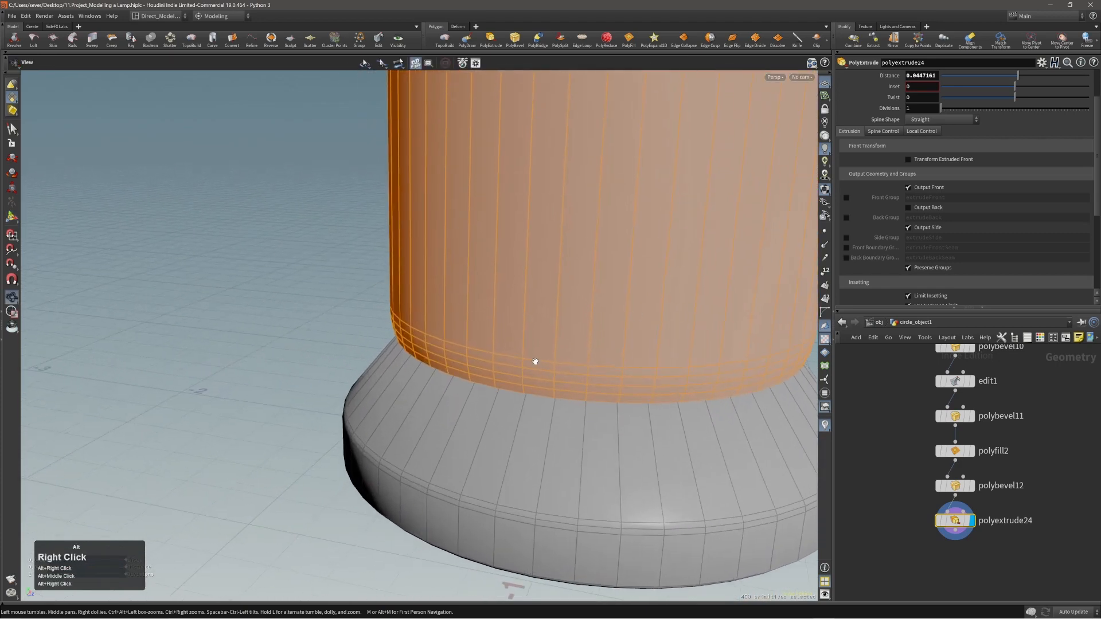
{"action": "left_click_drag", "start_coordinate": [535, 364], "coordinate": [504, 397], "text": "alt"}
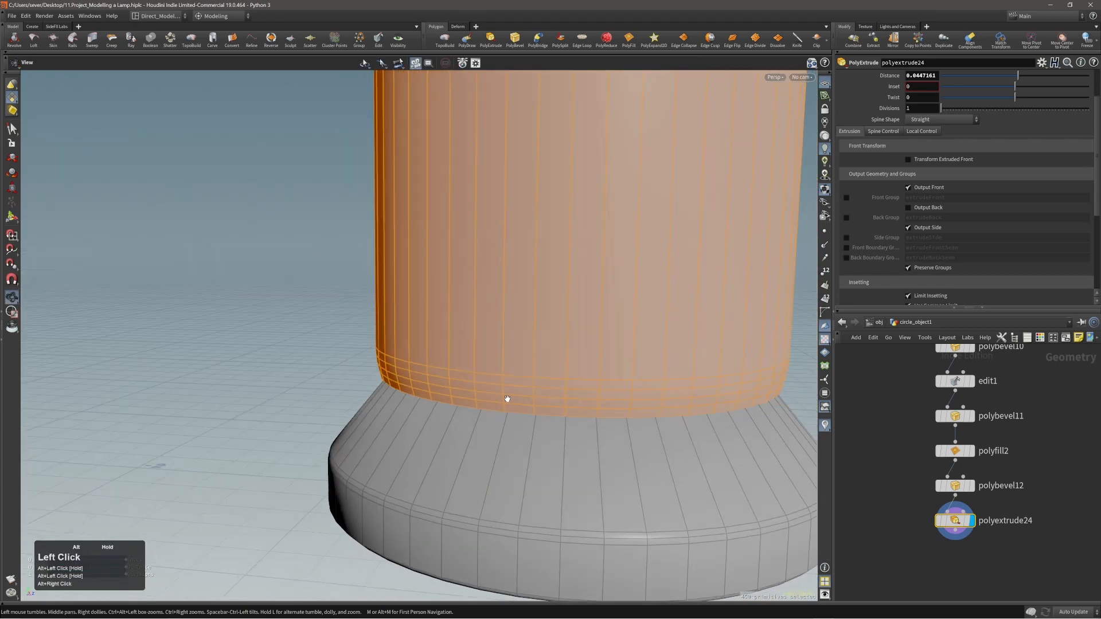
{"action": "right_click_drag", "start_coordinate": [504, 398], "coordinate": [466, 344], "text": "alt"}
{"action": "middle_click_drag", "start_coordinate": [467, 344], "coordinate": [481, 337], "text": "alt"}
{"action": "left_click_drag", "start_coordinate": [481, 337], "coordinate": [499, 346], "text": "alt"}
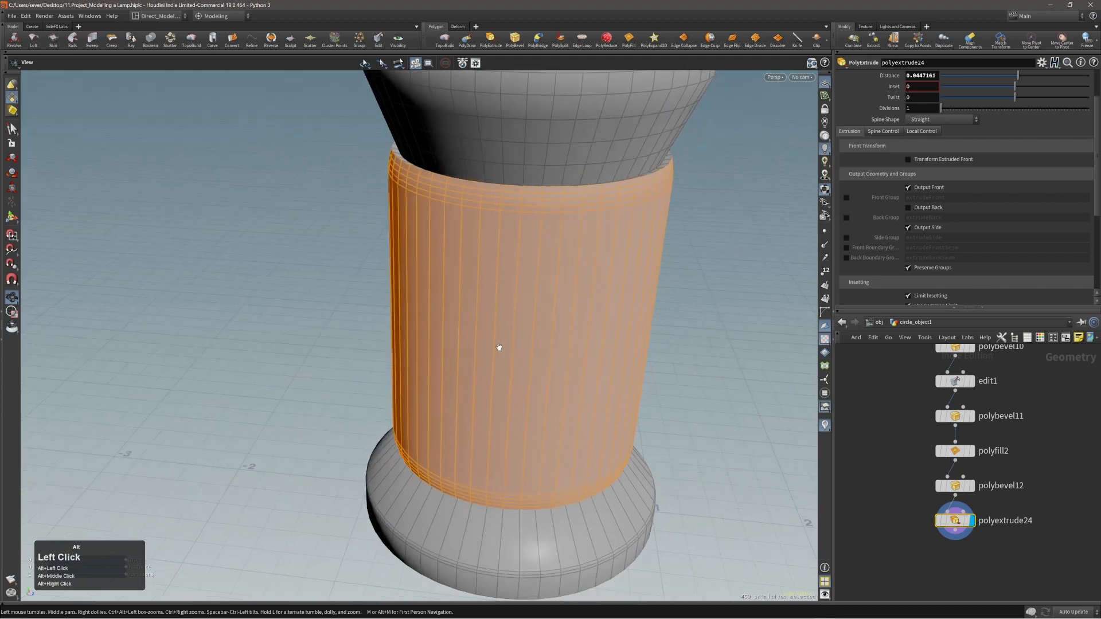
{"action": "right_click_drag", "start_coordinate": [497, 346], "coordinate": [504, 235], "text": "alt"}
{"action": "key", "text": "ctrl+z"}
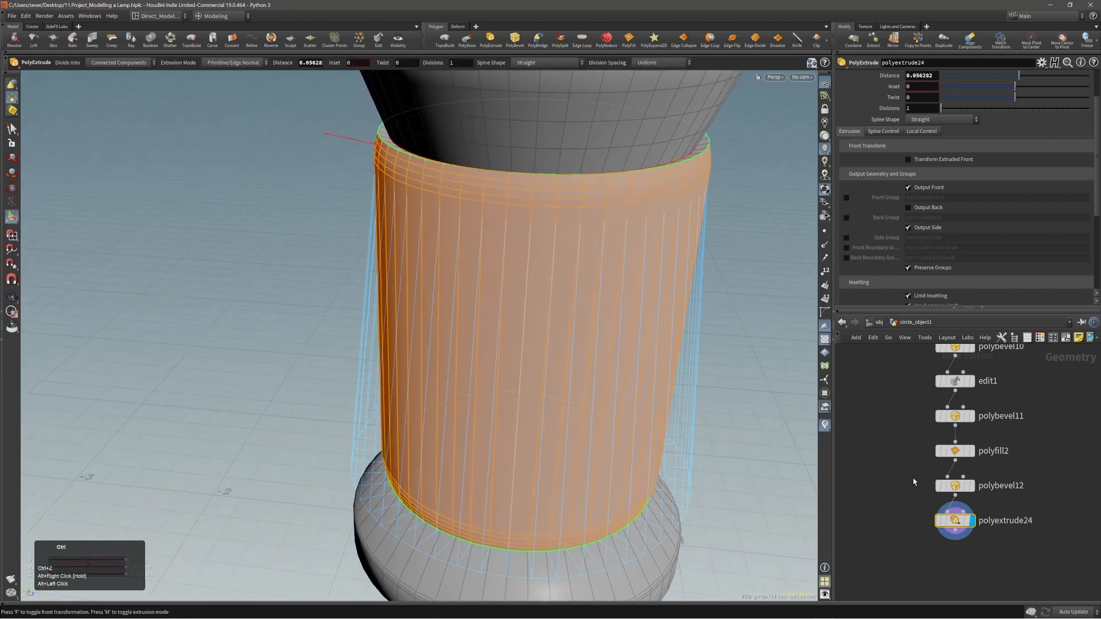
{"action": "key", "text": "ctrl+z"}
- Enable Transform Extruded Front on the glass extrusion and set its transform space to Global
{"action": "right_click_drag", "start_coordinate": [576, 345], "coordinate": [518, 236], "text": "alt"}
{"action": "middle_click_drag", "start_coordinate": [519, 237], "coordinate": [537, 212], "text": "alt"}
{"action": "right_click", "coordinate": [610, 186]}
{"action": "left_click", "coordinate": [625, 210]}
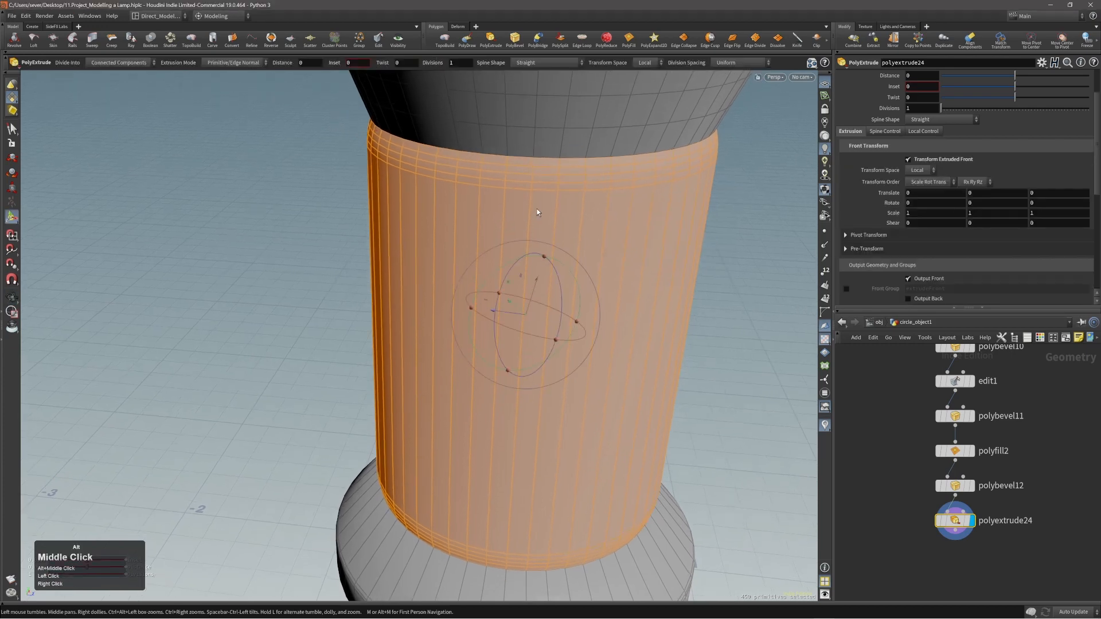
{"action": "key", "text": "e"}
{"action": "left_click_drag", "start_coordinate": [545, 242], "coordinate": [563, 257], "text": "alt"}
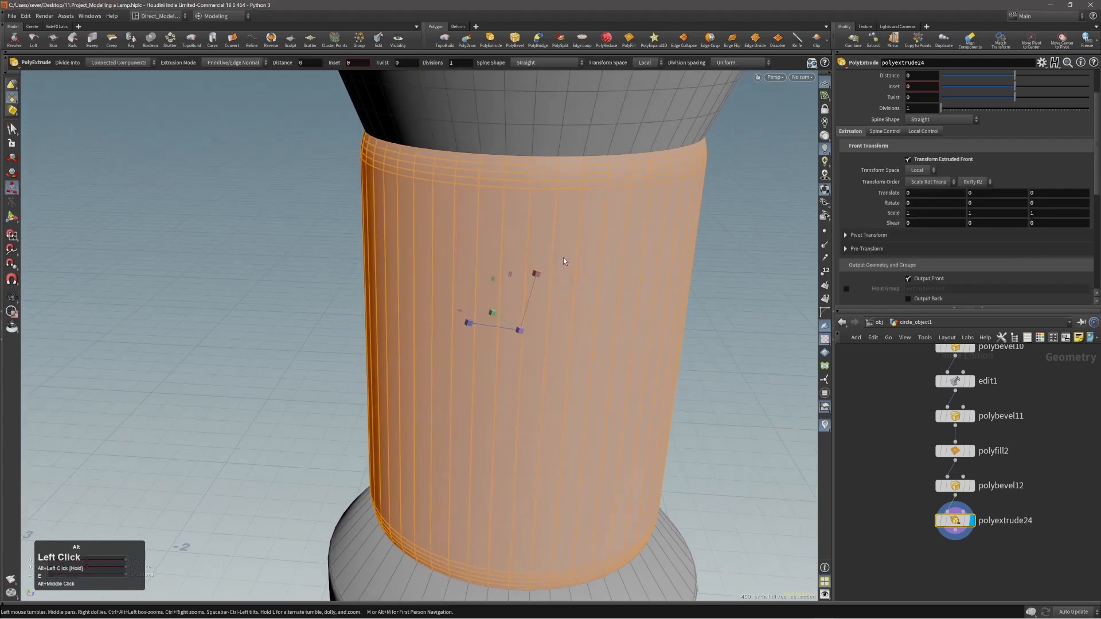
{"action": "left_click_drag", "start_coordinate": [652, 64], "coordinate": [649, 83]}
- Scale the extruded front of the glass cylinder to about 0.977 in X and Z
{"action": "right_click_drag", "start_coordinate": [553, 286], "coordinate": [537, 303], "text": "alt"}
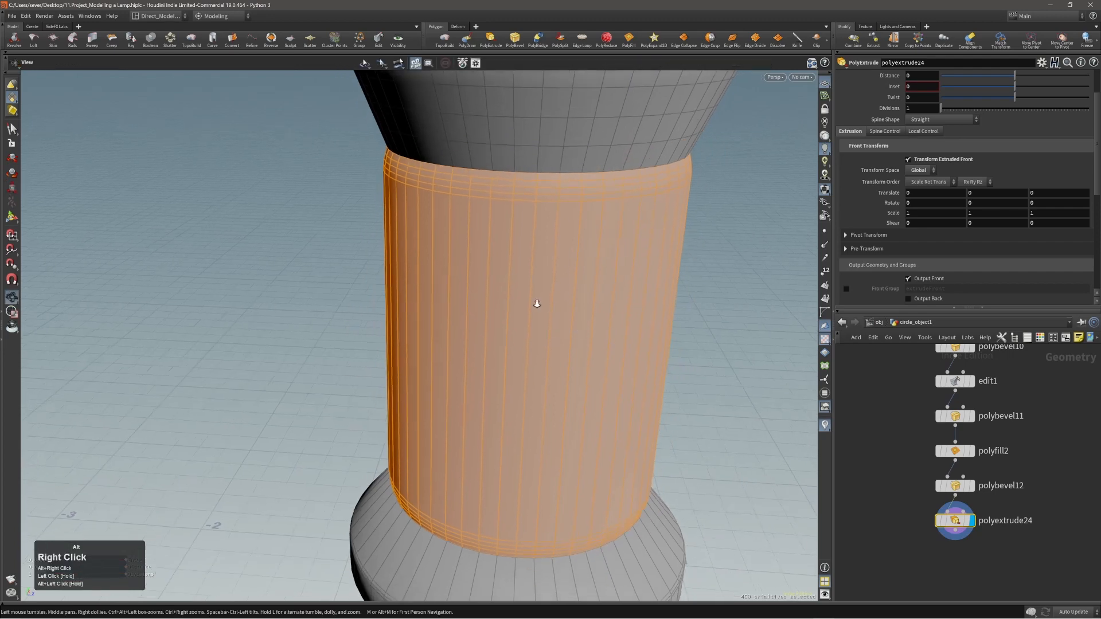
{"action": "left_click_drag", "start_coordinate": [538, 303], "coordinate": [526, 300], "text": "alt"}
{"action": "key", "text": "w"}
{"action": "right_click_drag", "start_coordinate": [565, 262], "coordinate": [583, 297], "text": "alt"}
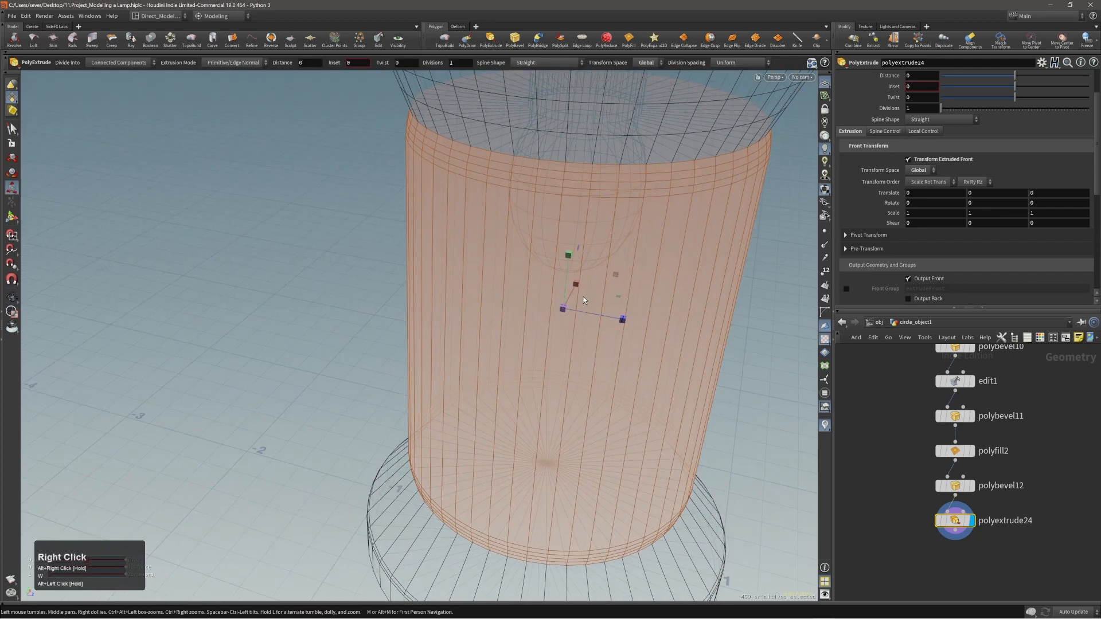
{"action": "left_click_drag", "start_coordinate": [619, 298], "coordinate": [501, 147]}
{"action": "right_click_drag", "start_coordinate": [418, 135], "coordinate": [892, 88], "text": "alt"}
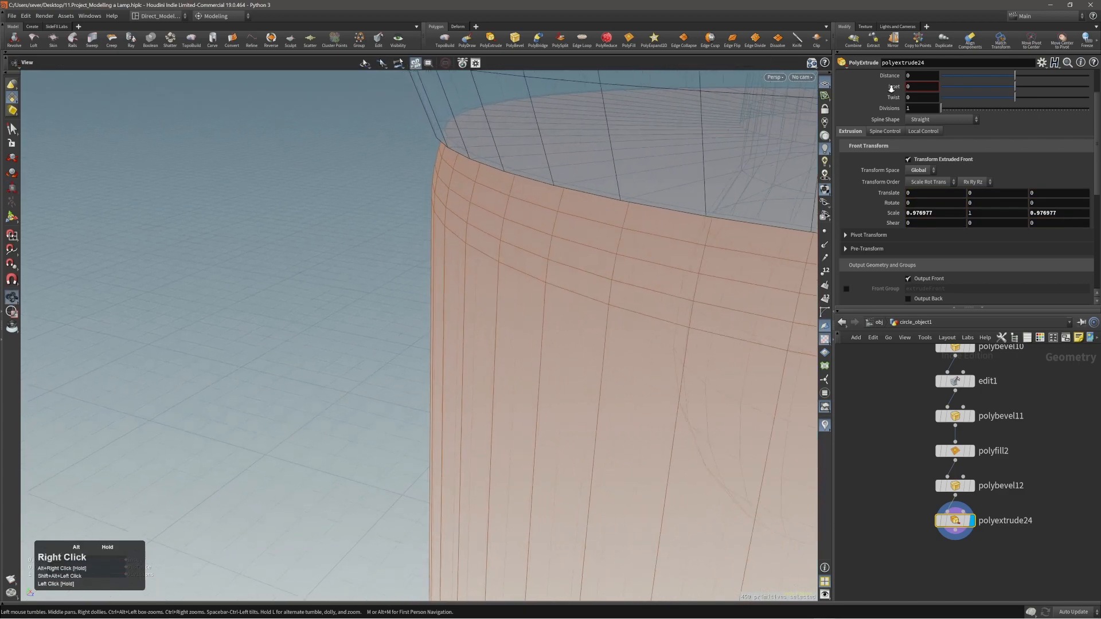
- Enable Output Back on the glass cylinder's extrusion
{"action": "left_click_drag", "start_coordinate": [487, 166], "coordinate": [449, 153], "text": "alt"}
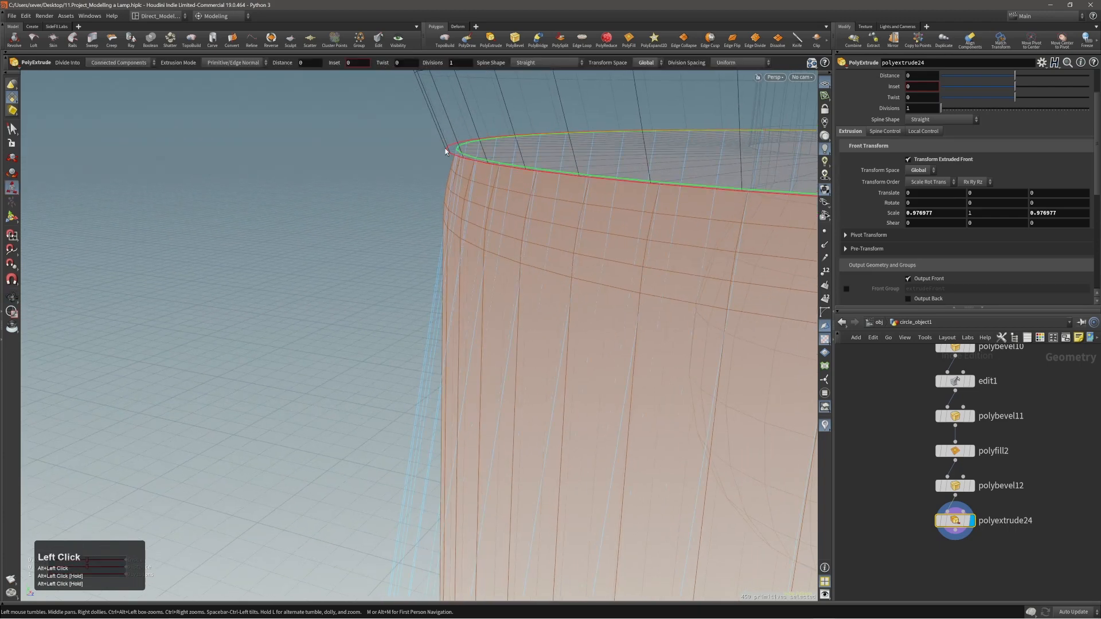
{"action": "right_click_drag", "start_coordinate": [445, 151], "coordinate": [356, 184], "text": "alt"}
{"action": "right_click_drag", "start_coordinate": [597, 215], "coordinate": [587, 263], "text": "alt"}
{"action": "key", "text": "w"}
{"action": "right_click_drag", "start_coordinate": [590, 223], "coordinate": [536, 321], "text": "alt"}
{"action": "mouse_move", "coordinate": [536, 322]}
{"action": "middle_mouse_down", "text": "alt"}
{"action": "mouse_move", "coordinate": [570, 287]}
{"action": "mouse_move", "coordinate": [491, 233]}
{"action": "middle_mouse_up", "text": "alt"}
{"action": "left_click_drag", "start_coordinate": [492, 233], "coordinate": [501, 248], "text": "alt"}
{"action": "key", "text": "Return"}
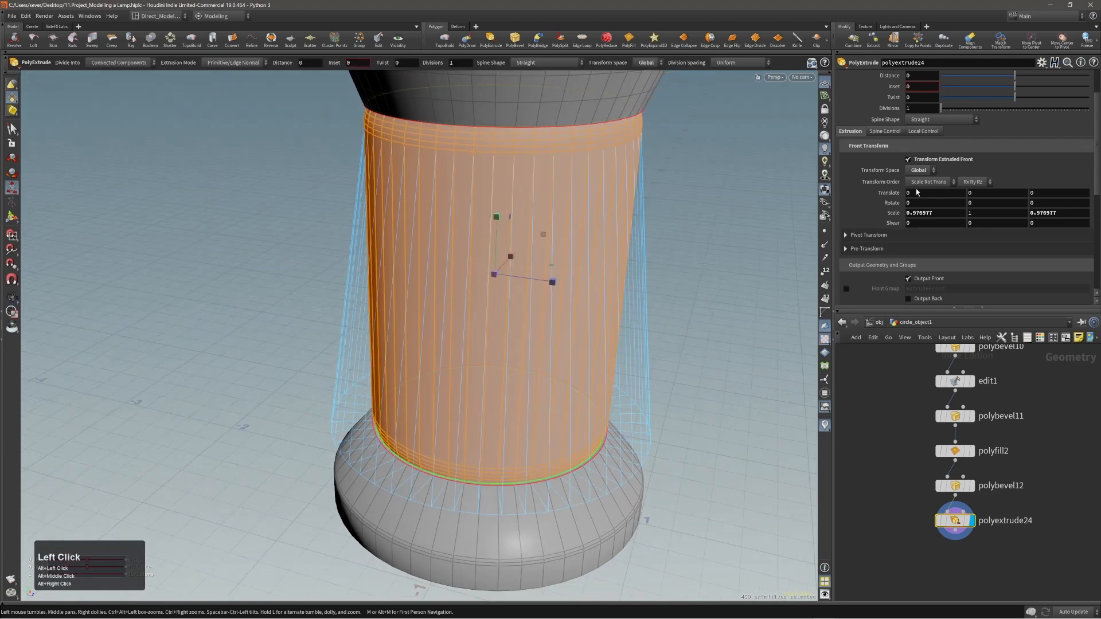
{"action": "scroll", "coordinate": [905, 218], "scroll_direction": "down", "scroll_amount": 3}
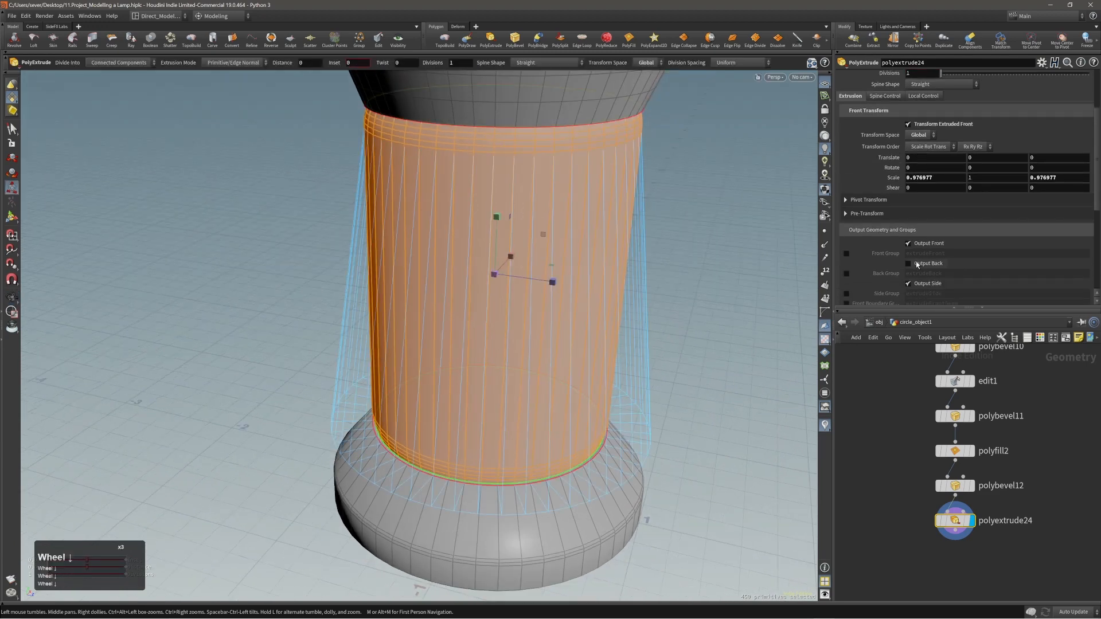
{"action": "left_click", "coordinate": [911, 264]}
- Select all connected polygons of the glass cylinder and reverse their facing direction
{"action": "key", "text": "3"}
{"action": "double_click", "coordinate": [550, 229]}
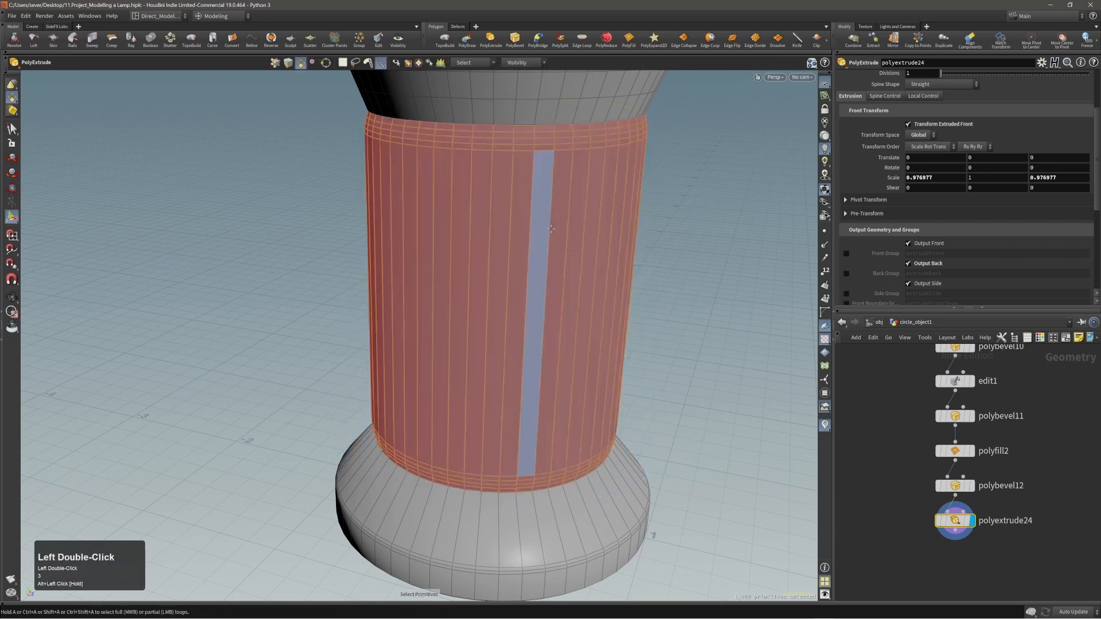
{"action": "double_click", "coordinate": [551, 229]}
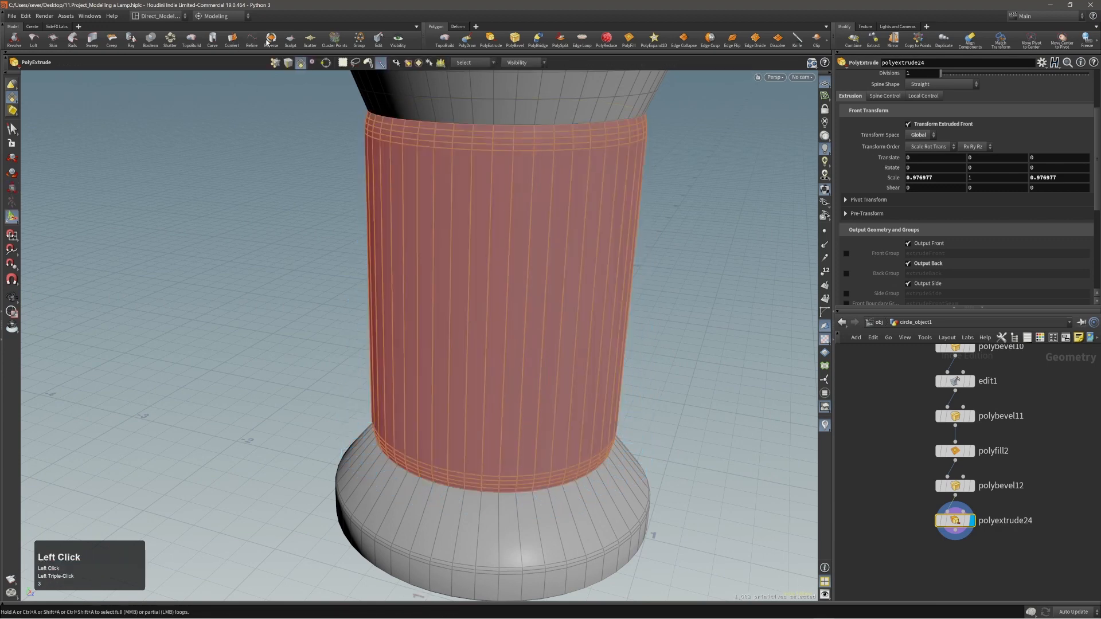
{"action": "left_click", "coordinate": [267, 41]}
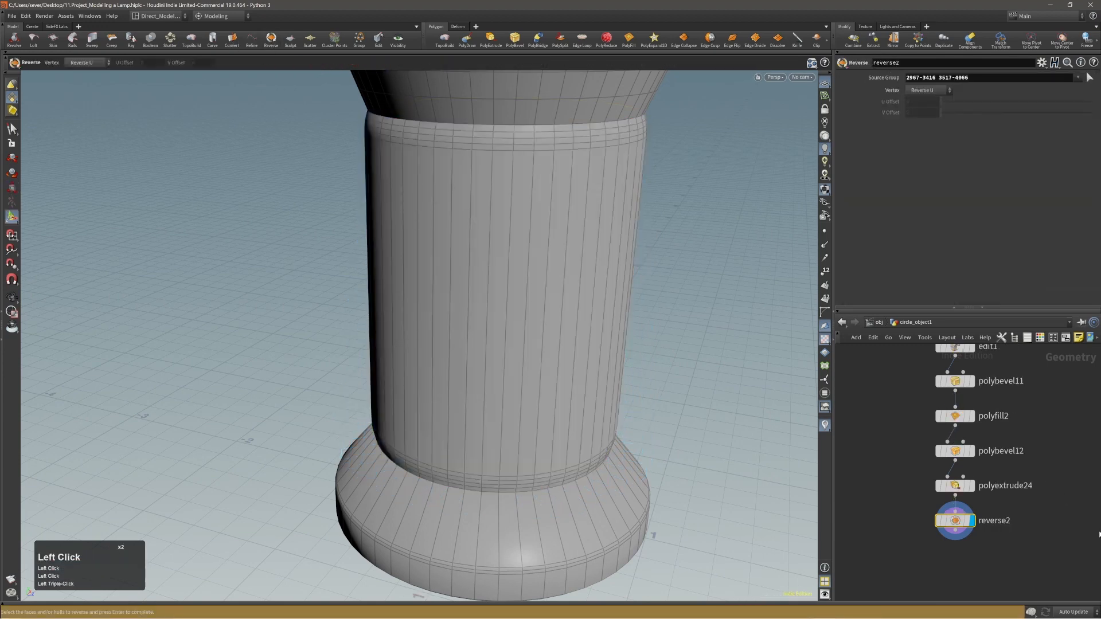
- Rename the glass extrusion node as ctrl_glass_thickness
{"action": "left_click", "coordinate": [963, 493]}
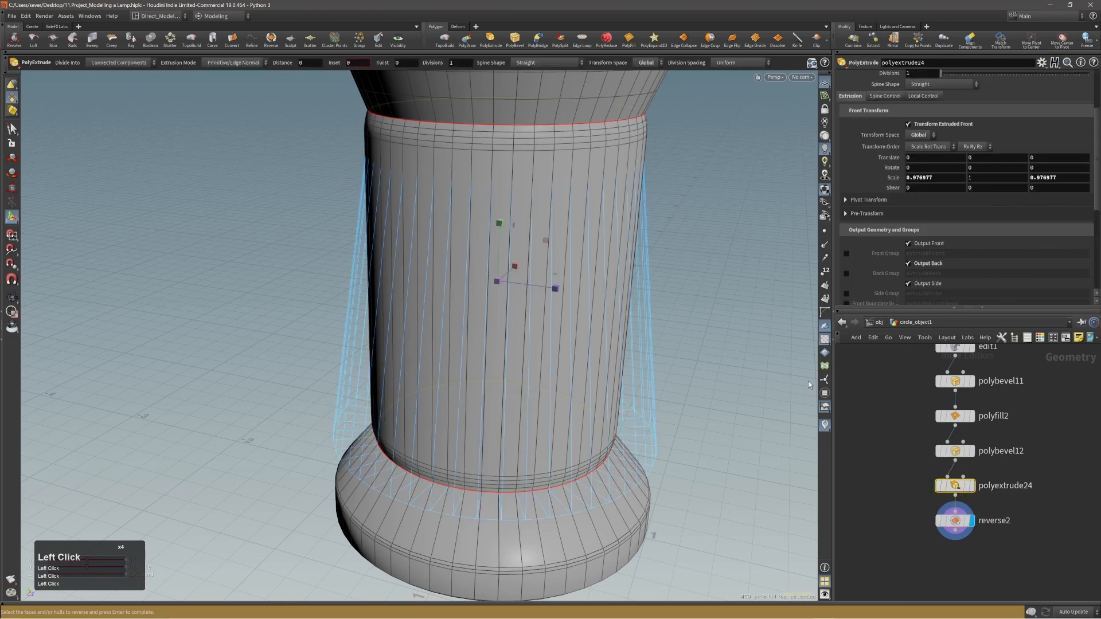
{"action": "double_click", "coordinate": [1006, 486]}
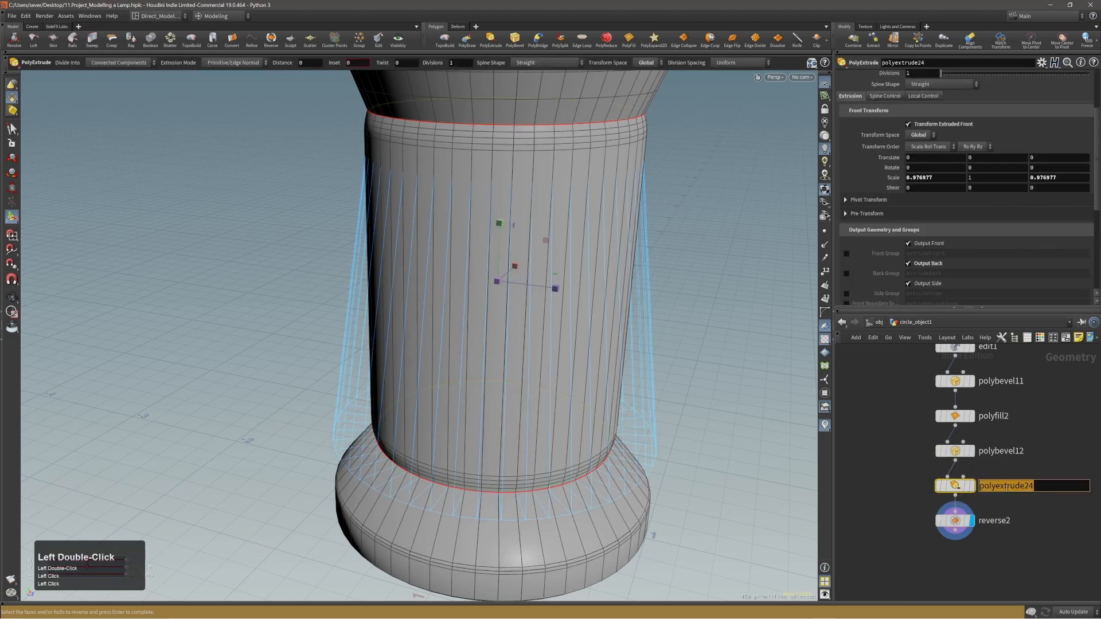
{"action": "type", "text": "ctrl_"}
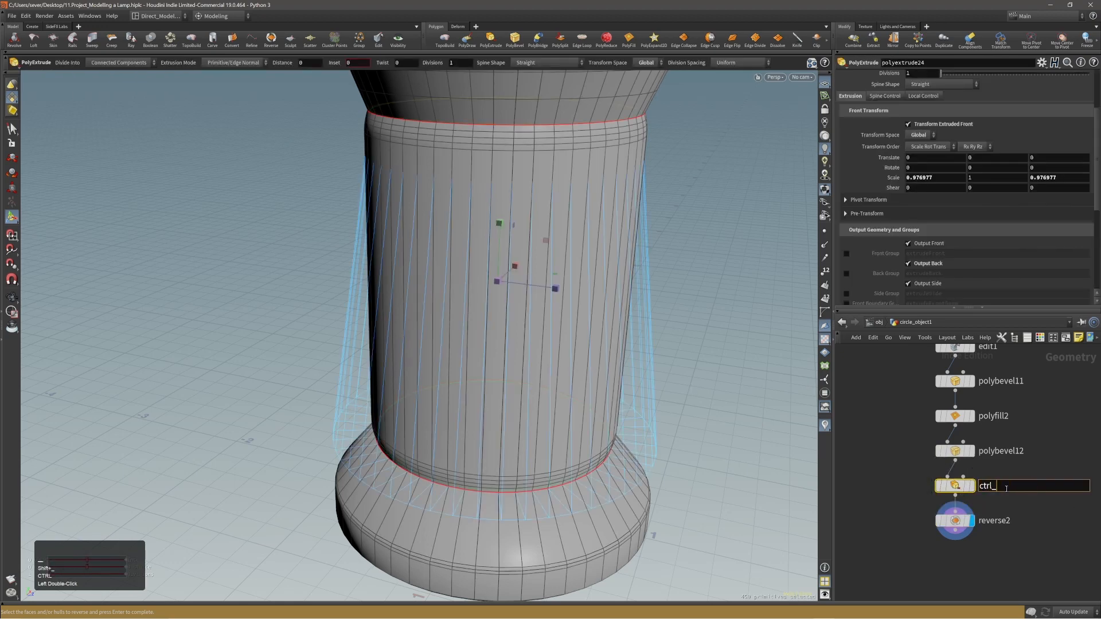
{"action": "type", "text": "glass_thickness"}
{"action": "key", "text": "Return"}
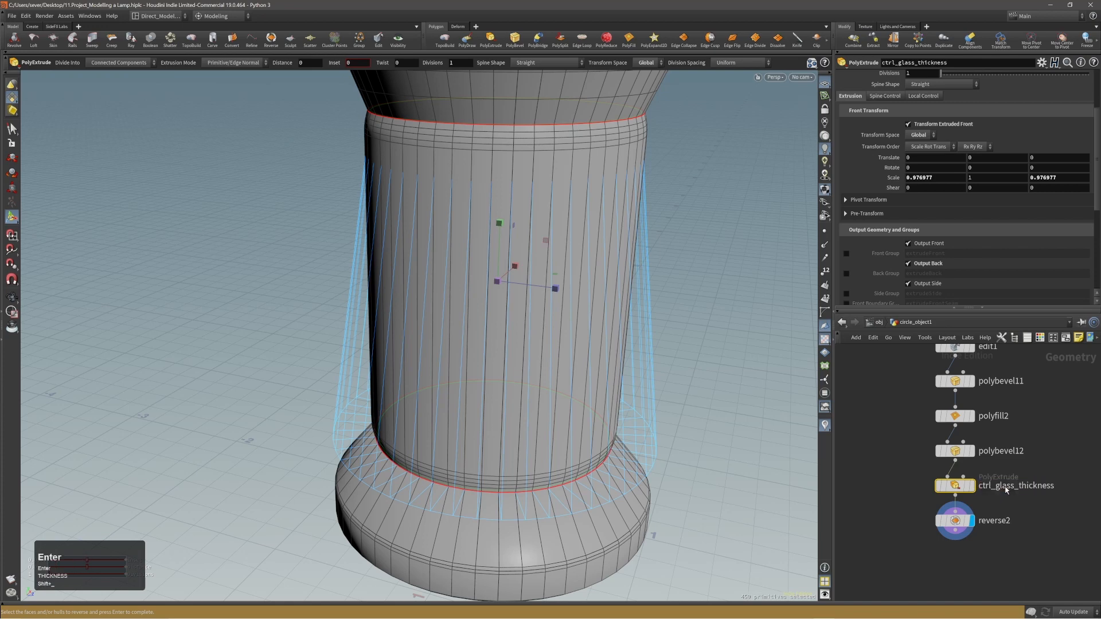
- Thin the glass wall by scaling the extruded front to about 0.991 in X and Z
{"action": "middle_click_drag", "start_coordinate": [547, 197], "coordinate": [506, 180]}
{"action": "right_click_drag", "start_coordinate": [506, 180], "coordinate": [771, 283]}
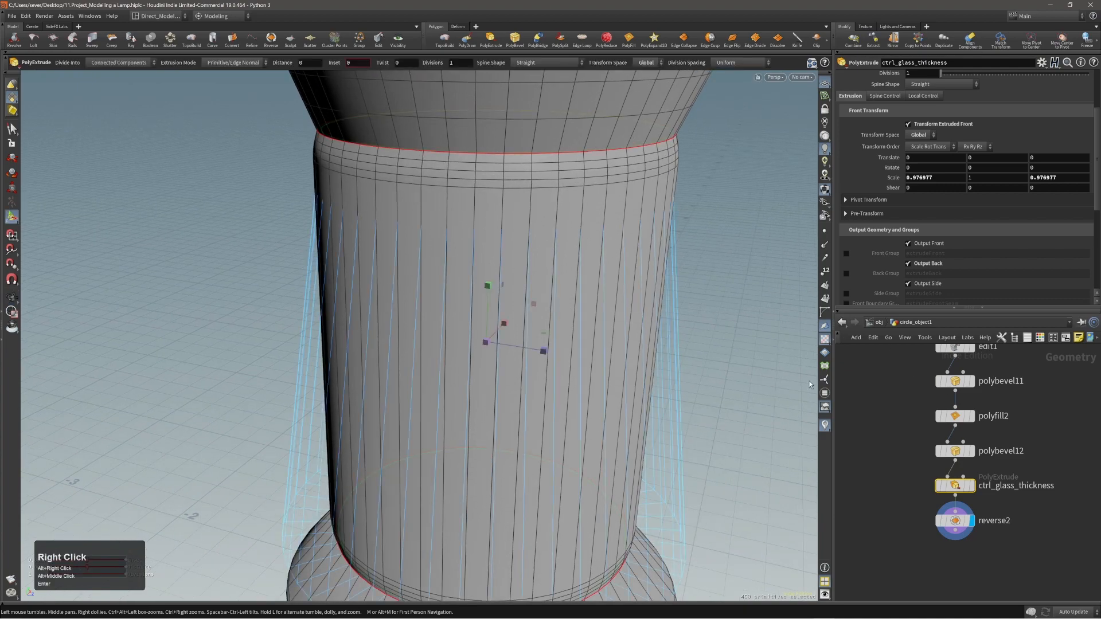
{"action": "key", "text": "w"}
{"action": "mouse_move", "coordinate": [425, 135]}
{"action": "right_mouse_down", "text": "alt"}
{"action": "mouse_move", "coordinate": [711, 125]}
{"action": "mouse_move", "coordinate": [694, 130]}
{"action": "right_mouse_up", "text": "alt"}
{"action": "left_click_drag", "start_coordinate": [339, 194], "coordinate": [273, 162], "text": "alt"}
{"action": "right_click_drag", "start_coordinate": [273, 162], "coordinate": [428, 304], "text": "alt"}
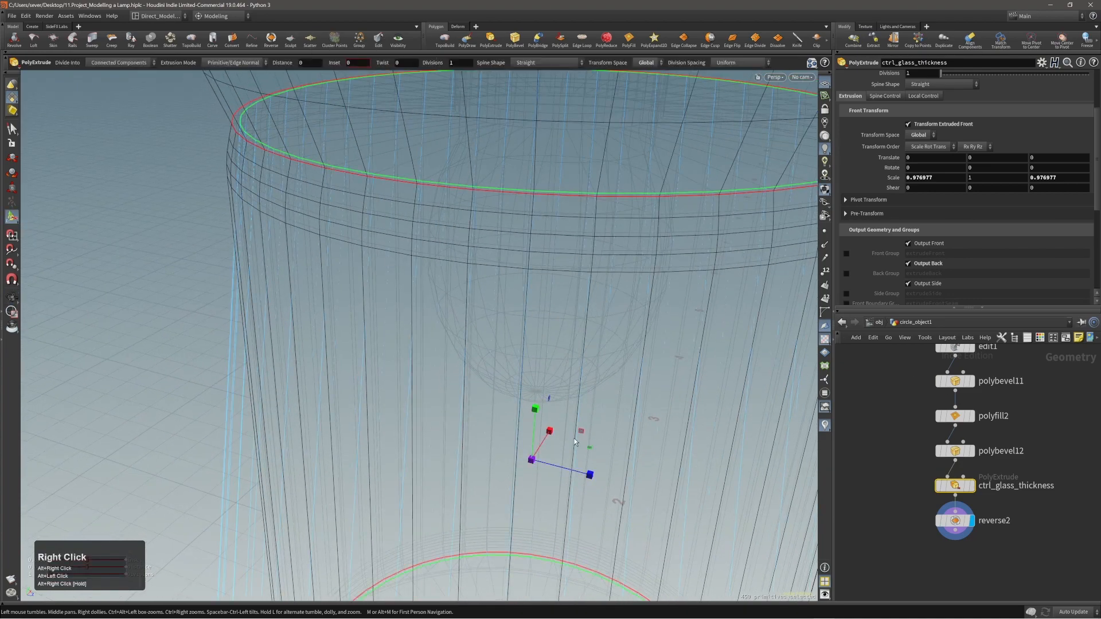
{"action": "left_click_drag", "start_coordinate": [591, 447], "coordinate": [594, 449]}
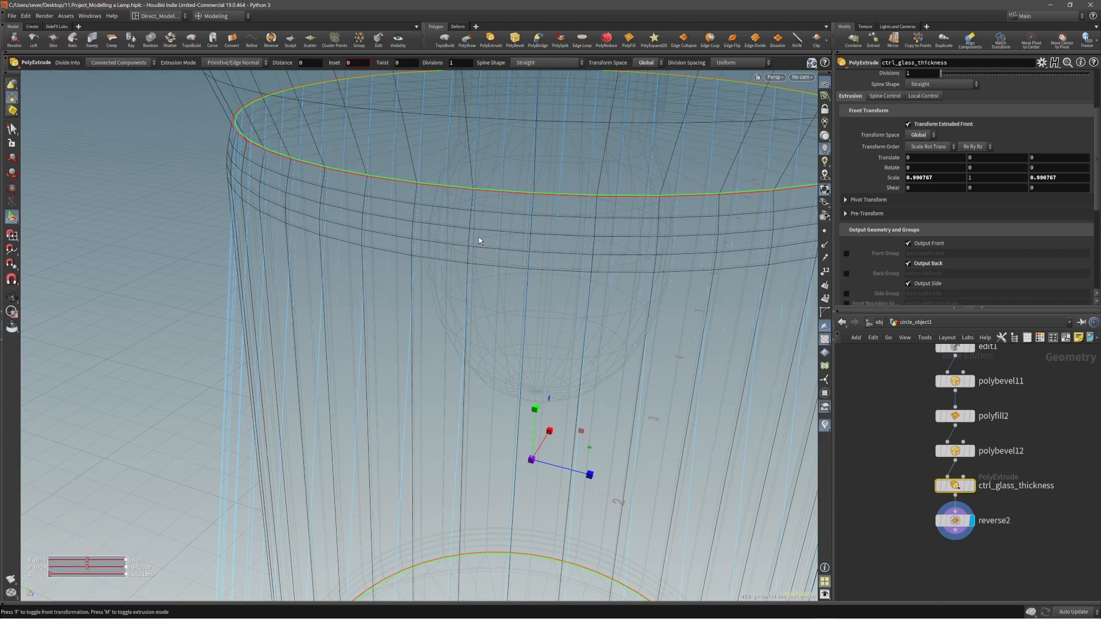
- Color the ctrl_glass_thickness node yellow with the network's color palette
{"action": "mouse_move", "coordinate": [479, 238]}
{"action": "right_mouse_down"}
{"action": "mouse_move", "coordinate": [277, 266]}
{"action": "mouse_move", "coordinate": [484, 349]}
{"action": "mouse_move", "coordinate": [475, 343]}
{"action": "right_mouse_up"}
{"action": "key", "text": "w"}
{"action": "middle_click_drag", "start_coordinate": [474, 343], "coordinate": [472, 332], "text": "alt"}
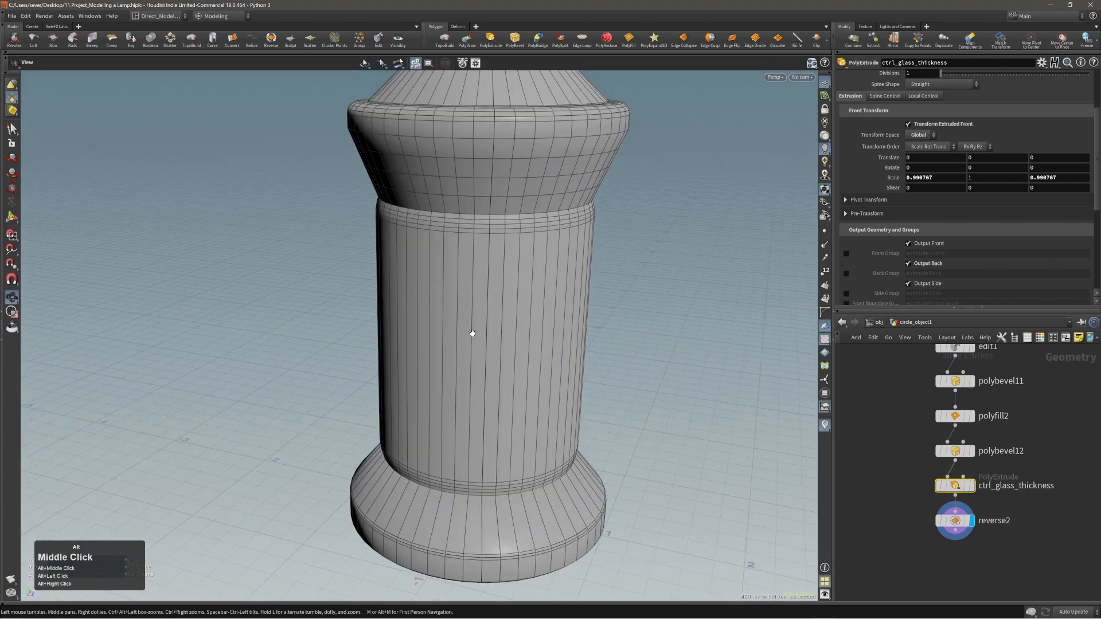
{"action": "right_click_drag", "start_coordinate": [471, 332], "coordinate": [481, 340], "text": "alt"}
{"action": "left_click_drag", "start_coordinate": [480, 341], "coordinate": [488, 345], "text": "alt"}
{"action": "middle_click_drag", "start_coordinate": [488, 345], "coordinate": [471, 350], "text": "alt"}
{"action": "key", "text": "Return"}
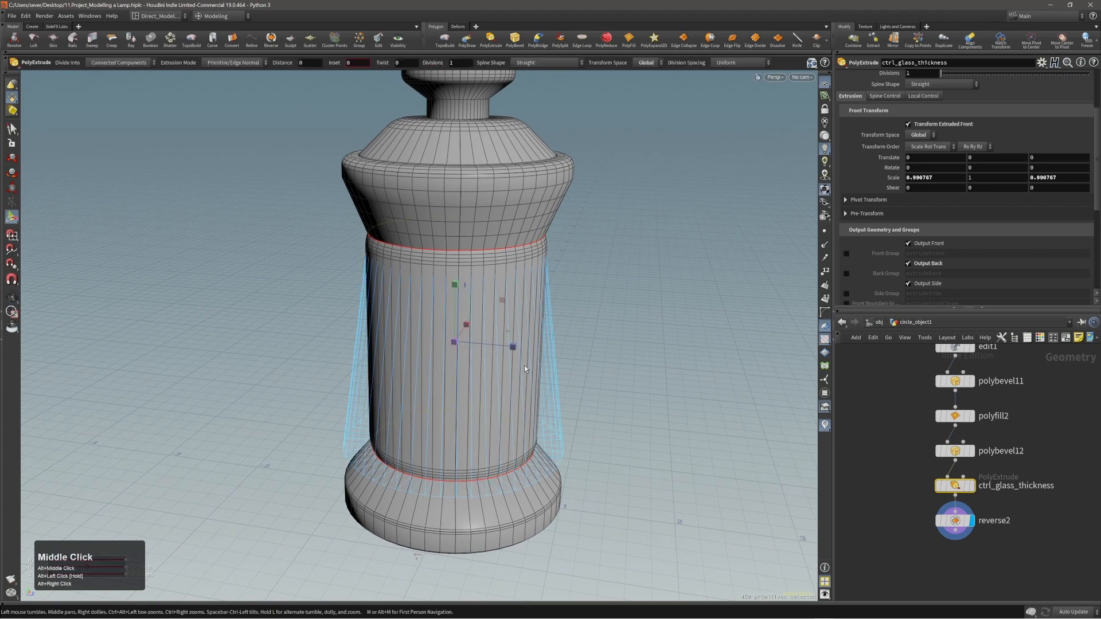
{"action": "left_click", "coordinate": [954, 485]}
{"action": "key", "text": "c"}
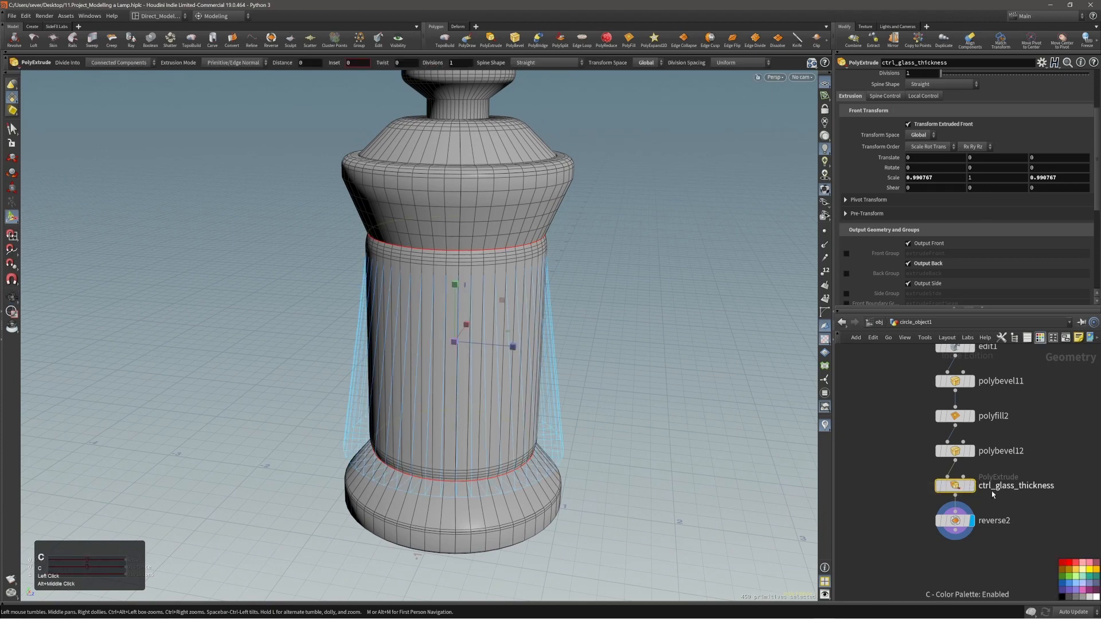
{"action": "left_click", "coordinate": [1089, 572]}
{"action": "left_click", "coordinate": [1052, 548]}
- Show the network as a list, filter it by ctrl, and select the glass thickness node
{"action": "mouse_move", "coordinate": [477, 350]}
{"action": "right_mouse_down", "text": "alt"}
{"action": "mouse_move", "coordinate": [464, 359]}
{"action": "mouse_move", "coordinate": [470, 339]}
{"action": "right_mouse_up", "text": "alt"}
{"action": "middle_click_drag", "start_coordinate": [470, 340], "coordinate": [476, 356], "text": "alt"}
{"action": "right_click_drag", "start_coordinate": [477, 356], "coordinate": [473, 375], "text": "alt"}
{"action": "key", "text": "Return"}
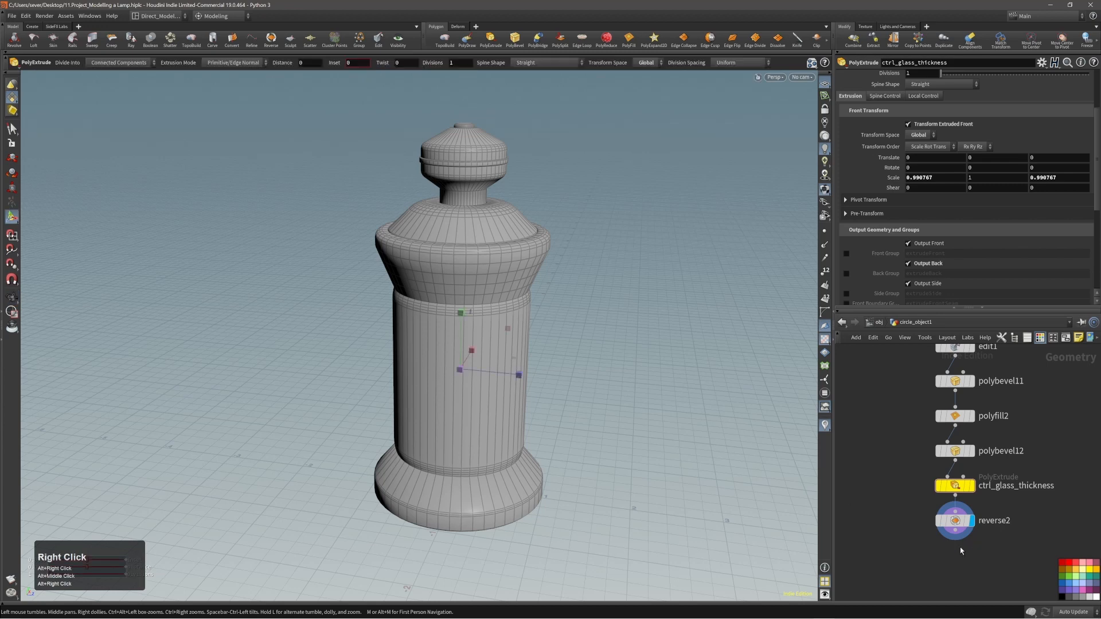
{"action": "key", "text": "t"}
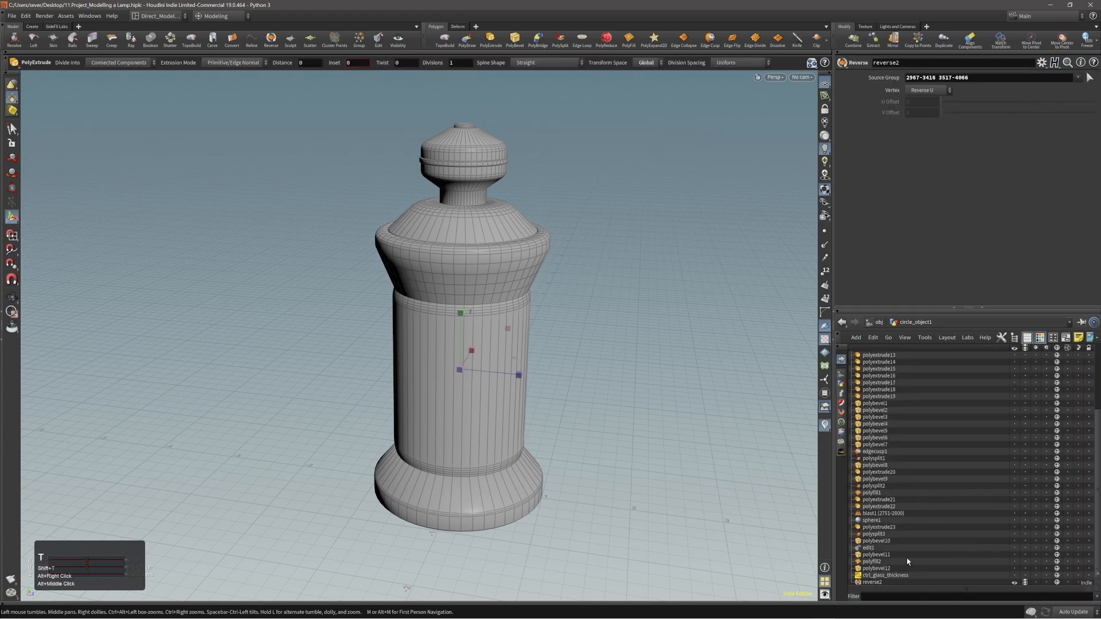
{"action": "scroll", "coordinate": [906, 559], "scroll_direction": "down", "scroll_amount": 1}
{"action": "left_click", "coordinate": [884, 596]}
{"action": "type", "text": "ctrl"}
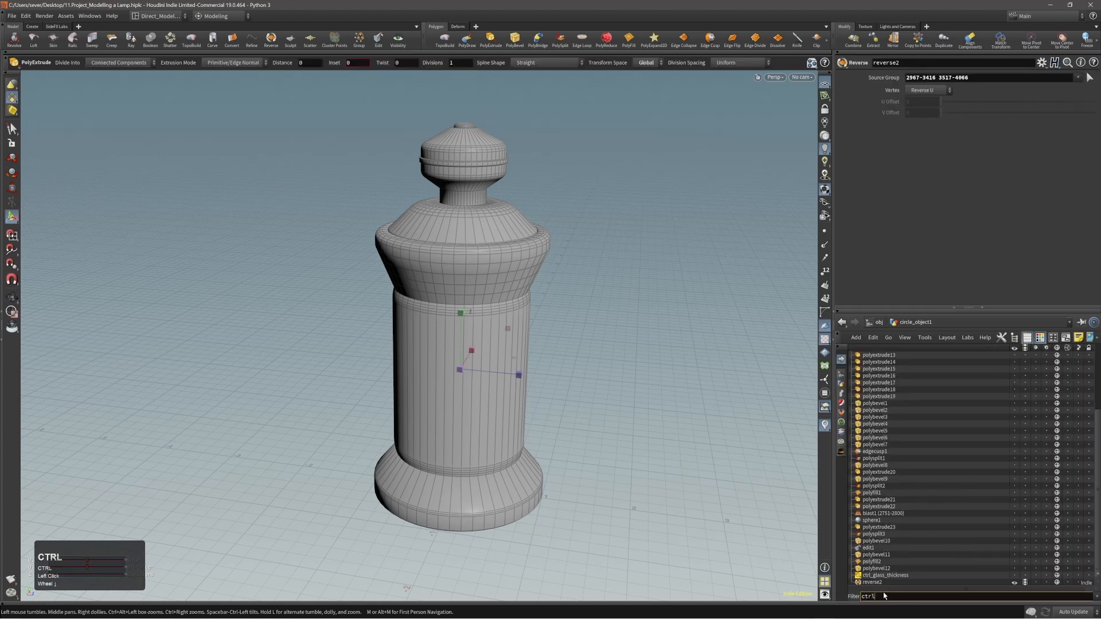
{"action": "key", "text": "Return"}
{"action": "left_click", "coordinate": [880, 355]}
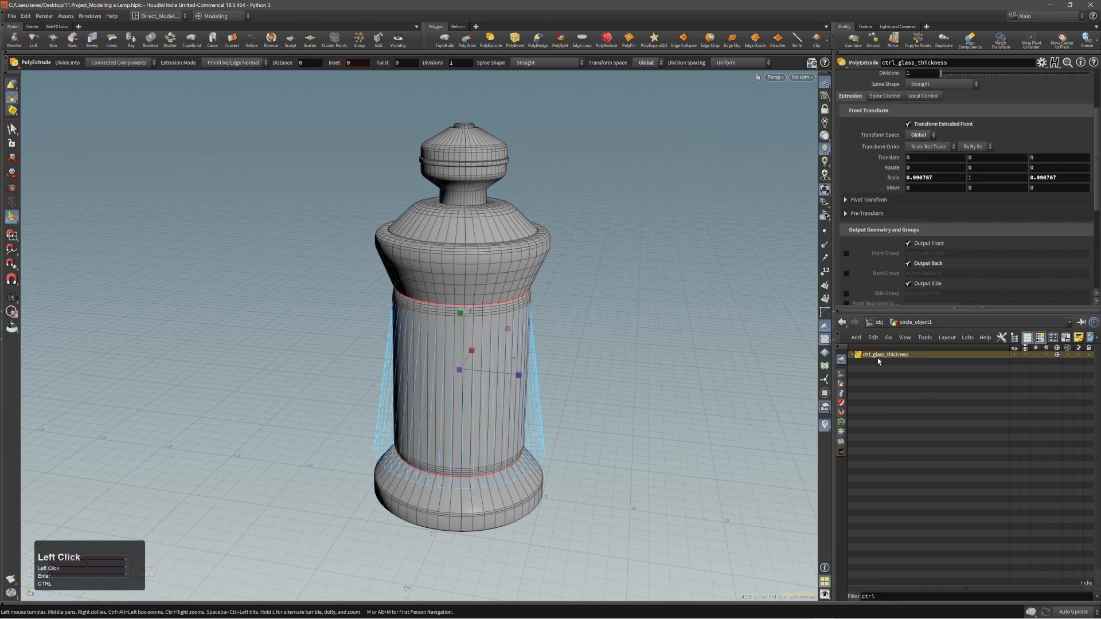
- Clear the ctrl filter from the node list
{"action": "right_click_drag", "start_coordinate": [495, 338], "coordinate": [536, 324], "text": "alt"}
{"action": "left_click_drag", "start_coordinate": [536, 325], "coordinate": [480, 357], "text": "alt"}
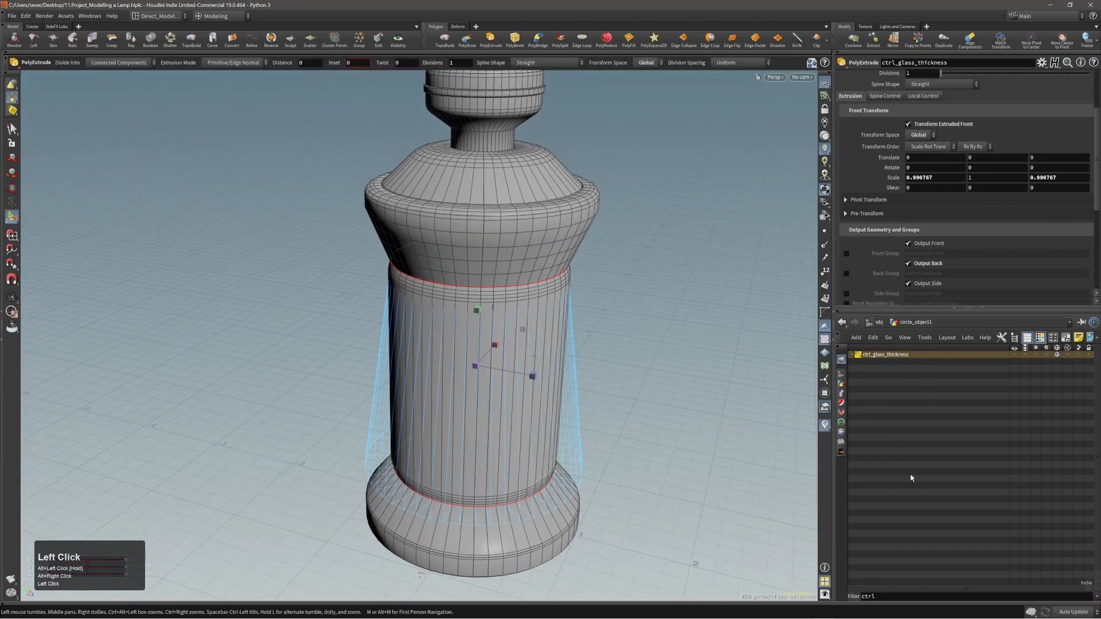
{"action": "double_click", "coordinate": [893, 597]}
{"action": "key", "text": "BackSpace"}
{"action": "key", "text": "Return"}
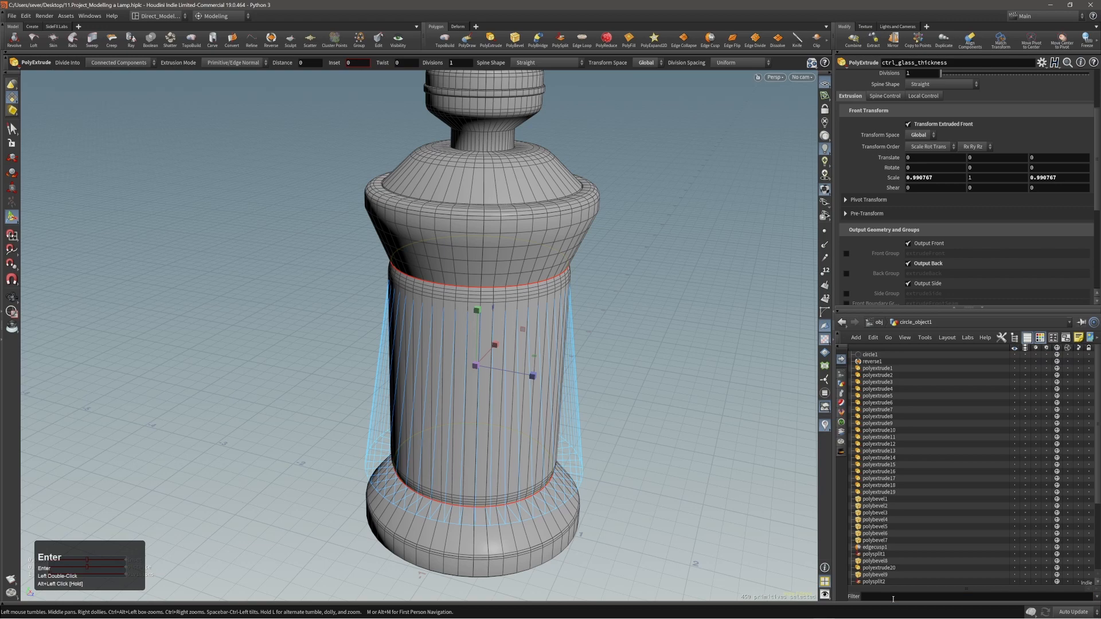
{"action": "left_click", "coordinate": [695, 470]}
- Return to the last operation, the reverse2 node, and save the scene
{"action": "right_click_drag", "start_coordinate": [467, 321], "coordinate": [466, 315], "text": "alt"}
{"action": "middle_click_drag", "start_coordinate": [467, 315], "coordinate": [466, 327], "text": "alt"}
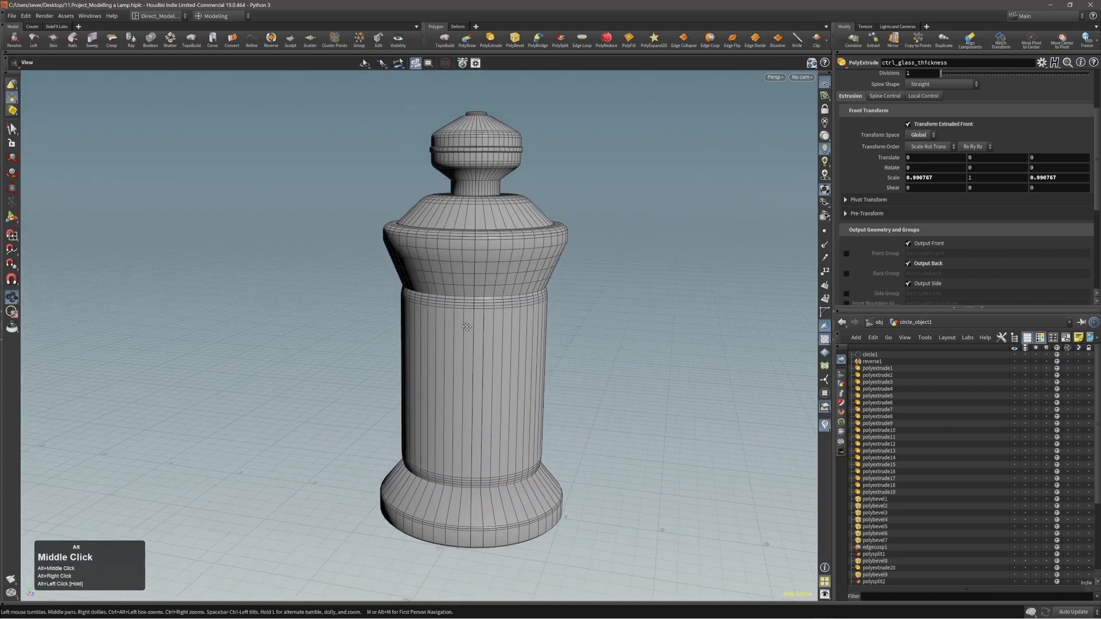
{"action": "left_click_drag", "start_coordinate": [466, 326], "coordinate": [484, 326]}
{"action": "left_click", "coordinate": [271, 39]}
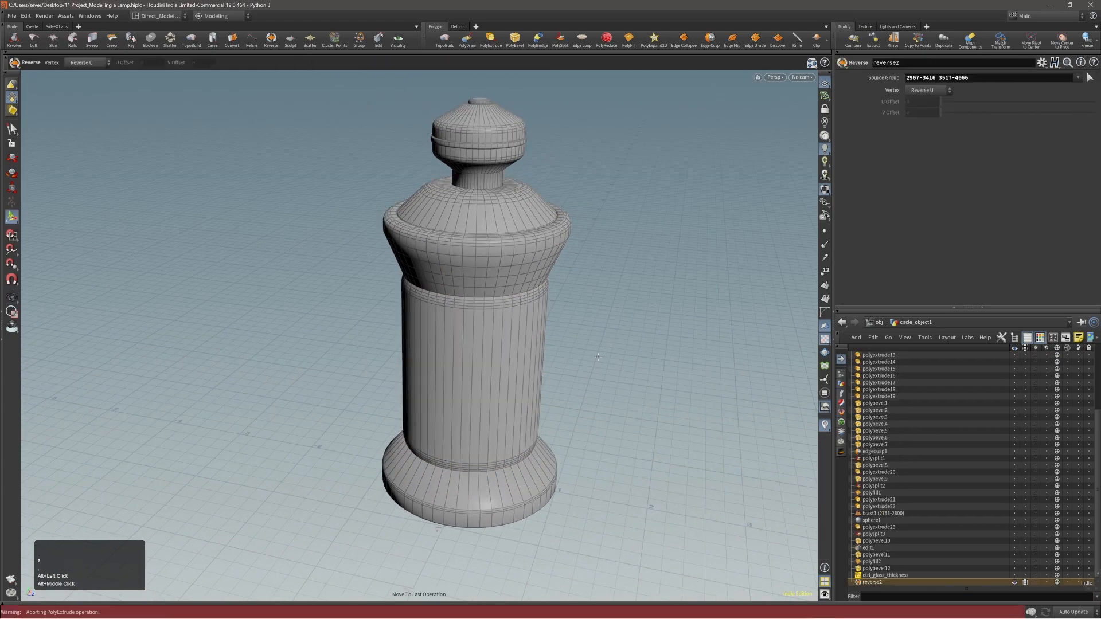
{"action": "key", "text": "ctrl+s"}
- Compare the lamp model with the reference image, examining the metal cage bars around the glass
{"action": "left_click_drag", "start_coordinate": [462, 349], "coordinate": [491, 349], "text": "alt"}
{"action": "middle_click_drag", "start_coordinate": [491, 349], "coordinate": [481, 361], "text": "alt"}
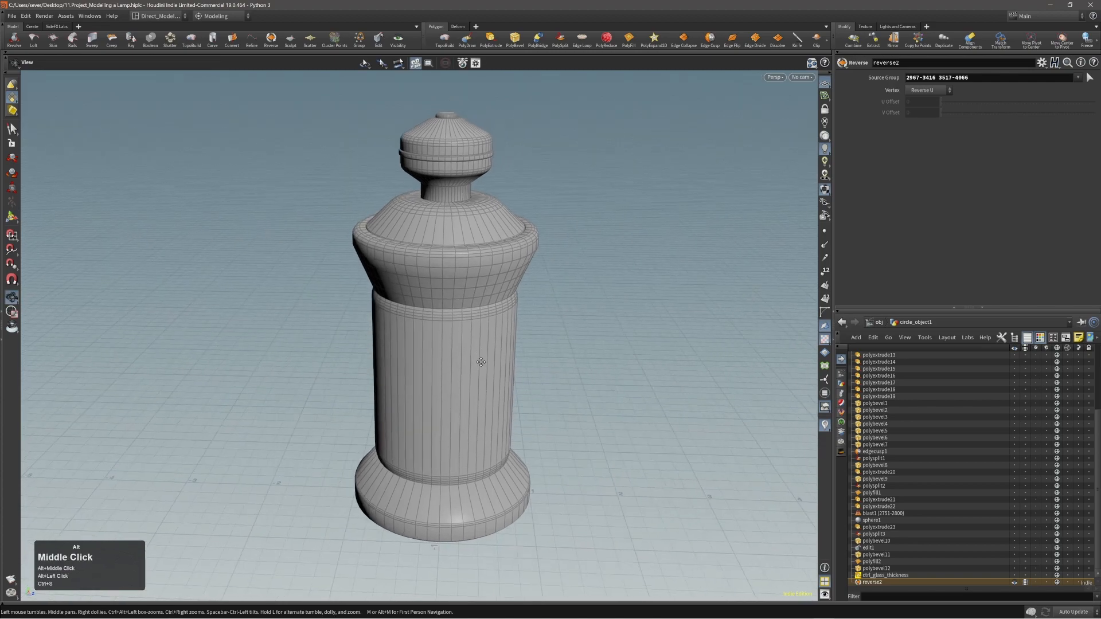
{"action": "left_click_drag", "start_coordinate": [481, 362], "coordinate": [423, 324], "text": "alt"}
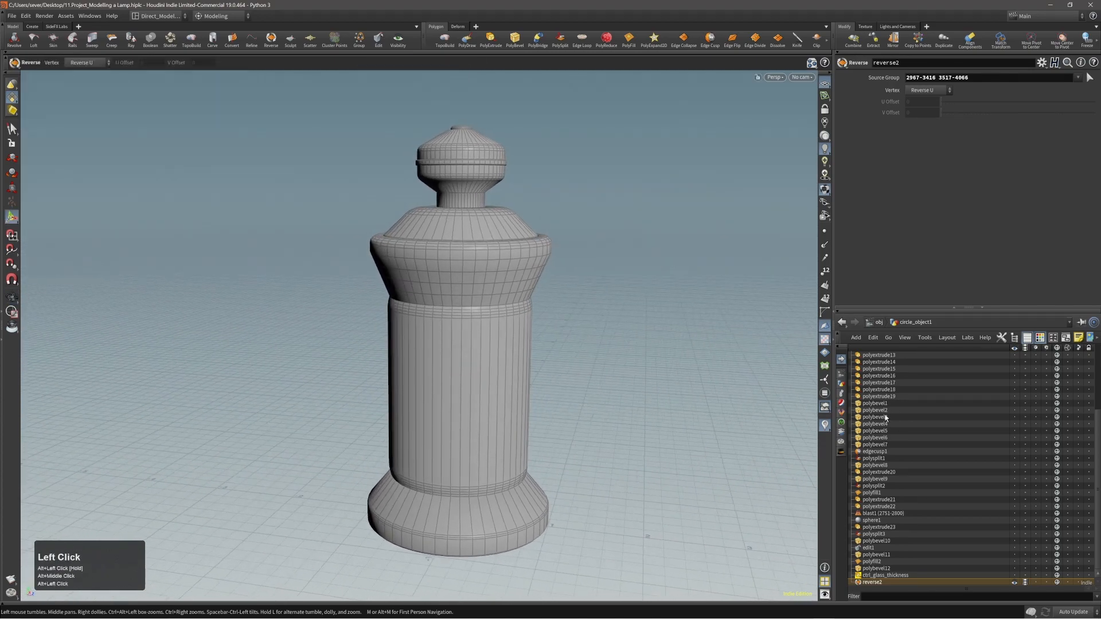
{"action": "left_click_drag", "start_coordinate": [489, 282], "coordinate": [487, 280], "text": "alt"}
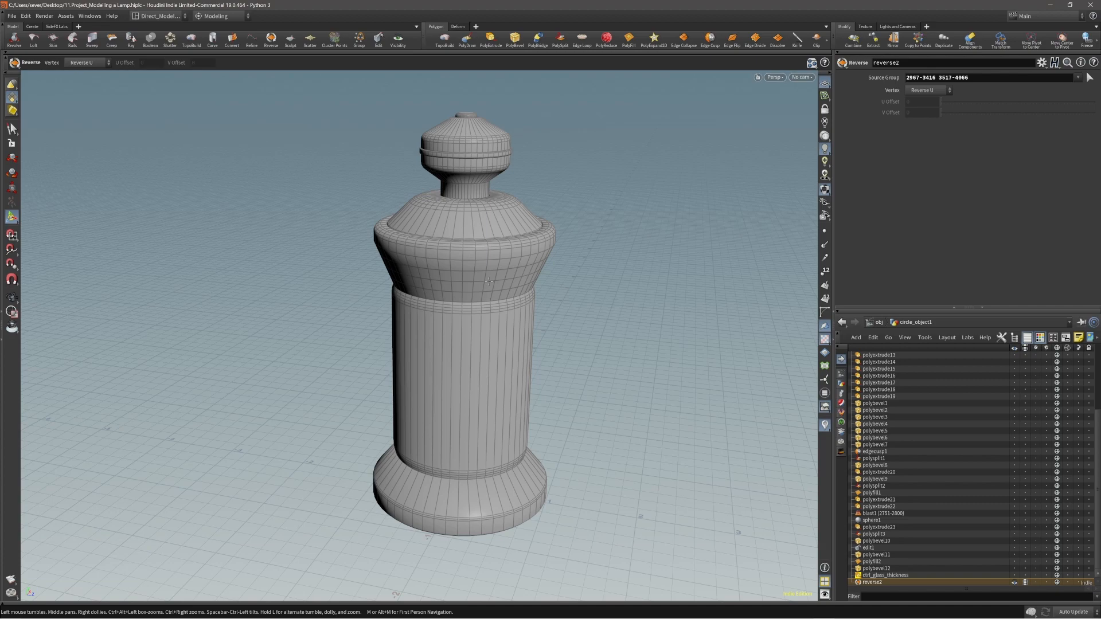
{"action": "middle_click_drag", "start_coordinate": [489, 282], "coordinate": [457, 239], "text": "alt"}
{"action": "mouse_move", "coordinate": [457, 239]}
{"action": "left_mouse_down", "text": "alt"}
{"action": "mouse_move", "coordinate": [523, 299]}
{"action": "mouse_move", "coordinate": [468, 228]}
{"action": "mouse_move", "coordinate": [474, 240]}
{"action": "left_mouse_up", "text": "alt"}
{"action": "middle_click_drag", "start_coordinate": [464, 245], "coordinate": [442, 235]}
{"action": "right_click_drag", "start_coordinate": [441, 235], "coordinate": [659, 303]}
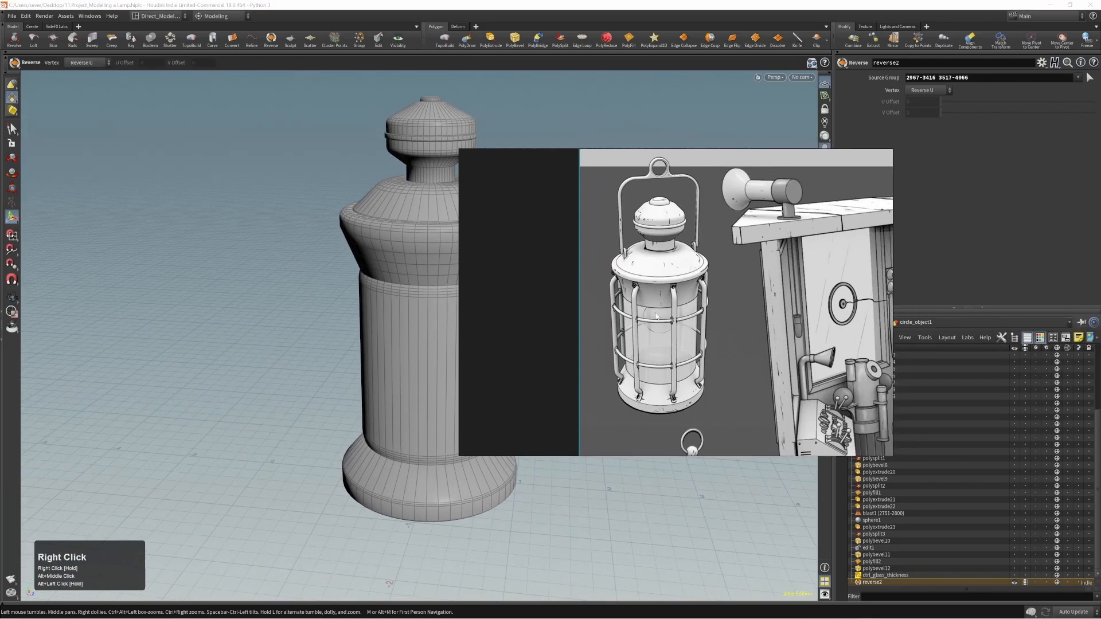
{"action": "scroll", "coordinate": [637, 292], "scroll_direction": "up", "scroll_amount": 3}
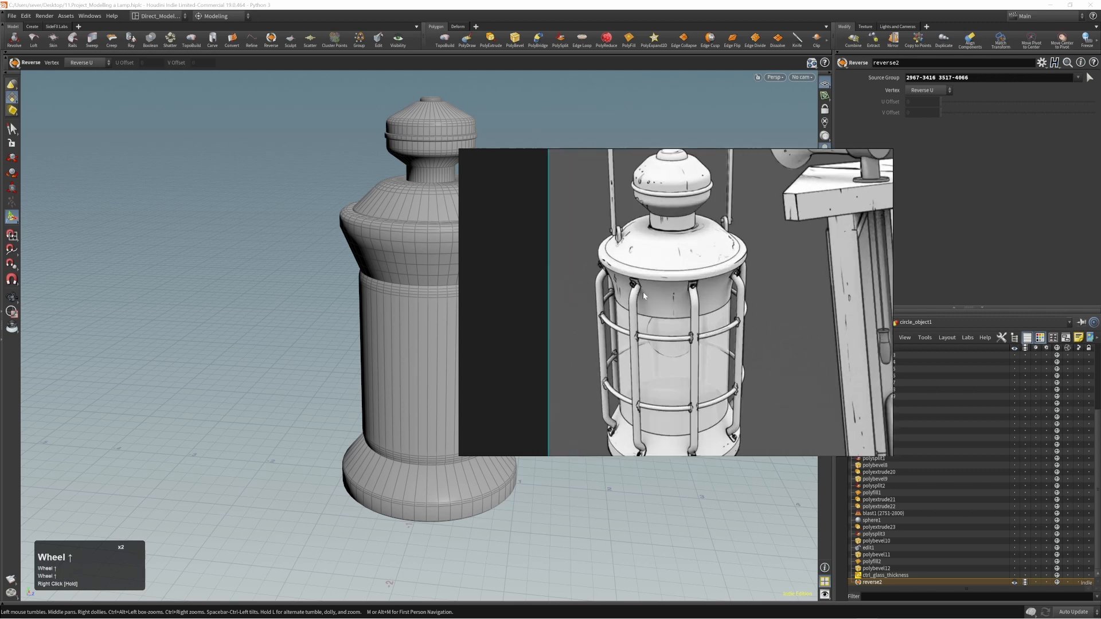
{"action": "right_click_drag", "start_coordinate": [641, 291], "coordinate": [643, 257]}
{"action": "left_click_drag", "start_coordinate": [654, 267], "coordinate": [660, 246]}
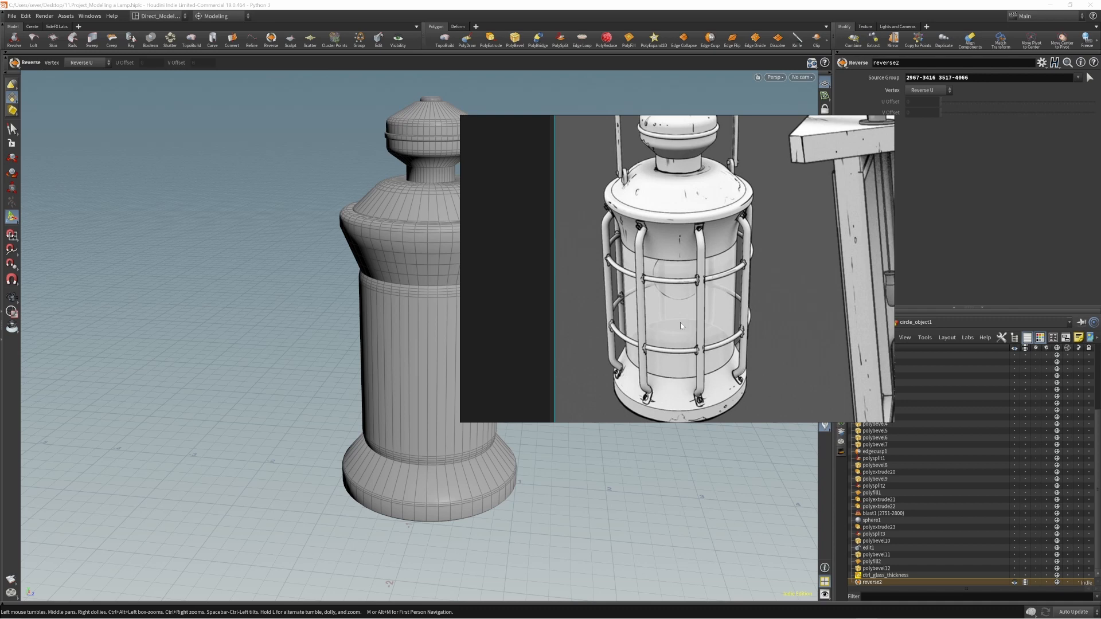
{"action": "right_click_drag", "start_coordinate": [653, 308], "coordinate": [713, 315]}
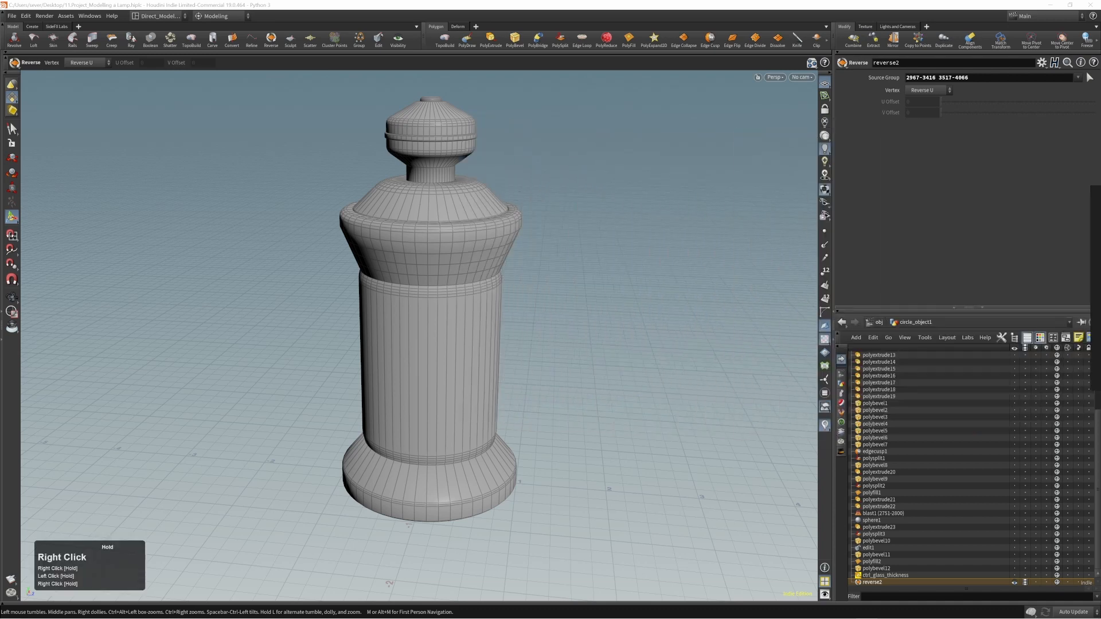
- Switch the network back to the node graph and bring the end of the chain into view
{"action": "left_click", "coordinate": [663, 340]}
{"action": "middle_click_drag", "start_coordinate": [436, 299], "coordinate": [474, 298], "text": "alt"}
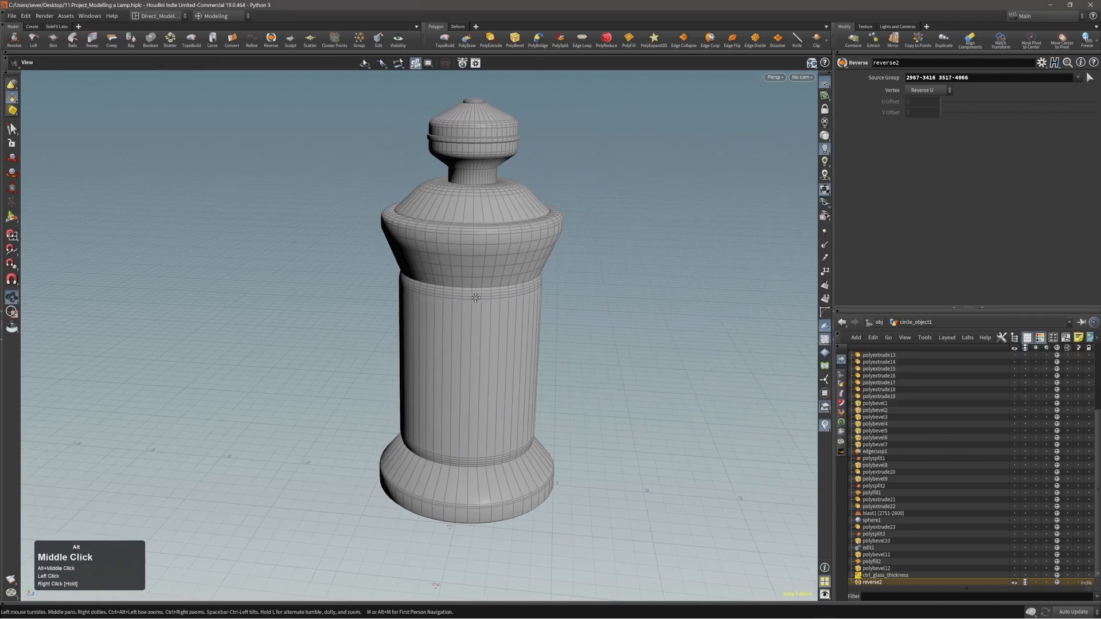
{"action": "left_click_drag", "start_coordinate": [474, 298], "coordinate": [450, 349], "text": "alt"}
{"action": "middle_click_drag", "start_coordinate": [450, 349], "coordinate": [450, 297], "text": "alt"}
{"action": "key", "text": "Escape"}
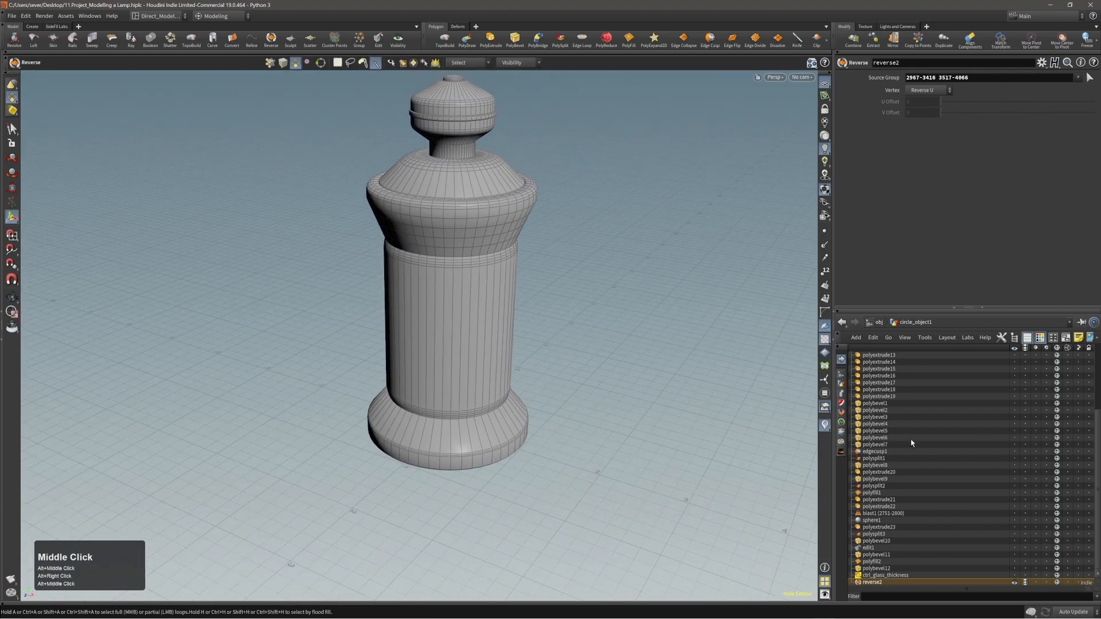
{"action": "key", "text": "shift+t"}
{"action": "middle_click_drag", "start_coordinate": [1025, 505], "coordinate": [1023, 405]}
{"action": "left_click", "coordinate": [953, 457]}
{"action": "left_click", "coordinate": [954, 457]}
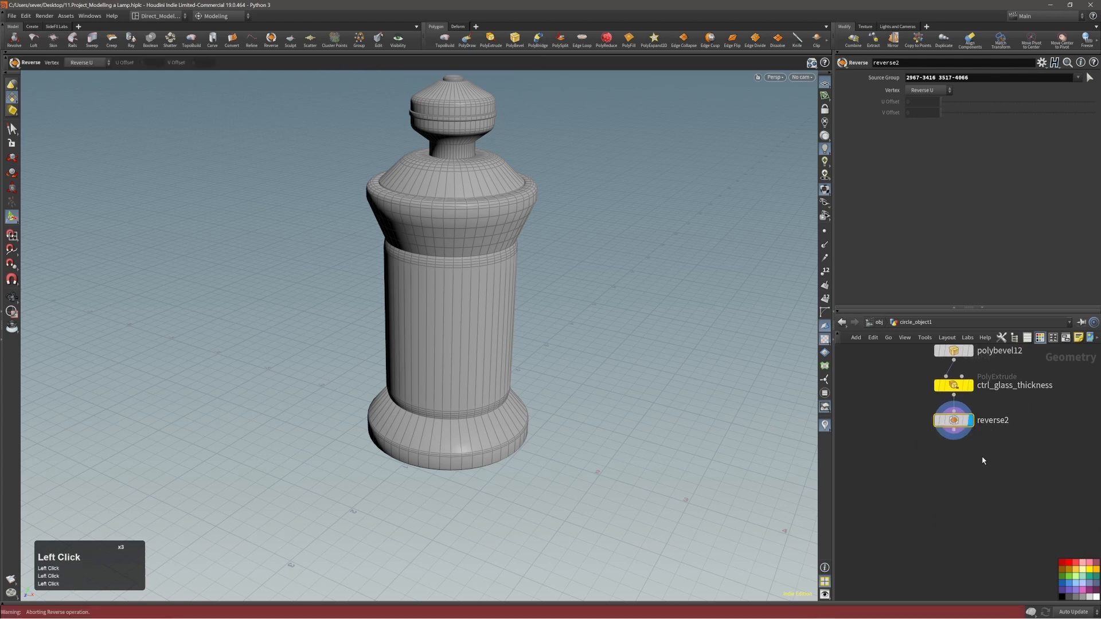
- Start a new curve with the Curve tool and show the whole lamp in the front view
{"action": "right_click_drag", "start_coordinate": [455, 339], "coordinate": [459, 333], "text": "alt"}
{"action": "middle_click_drag", "start_coordinate": [459, 332], "coordinate": [481, 320], "text": "alt"}
{"action": "key", "text": "c"}
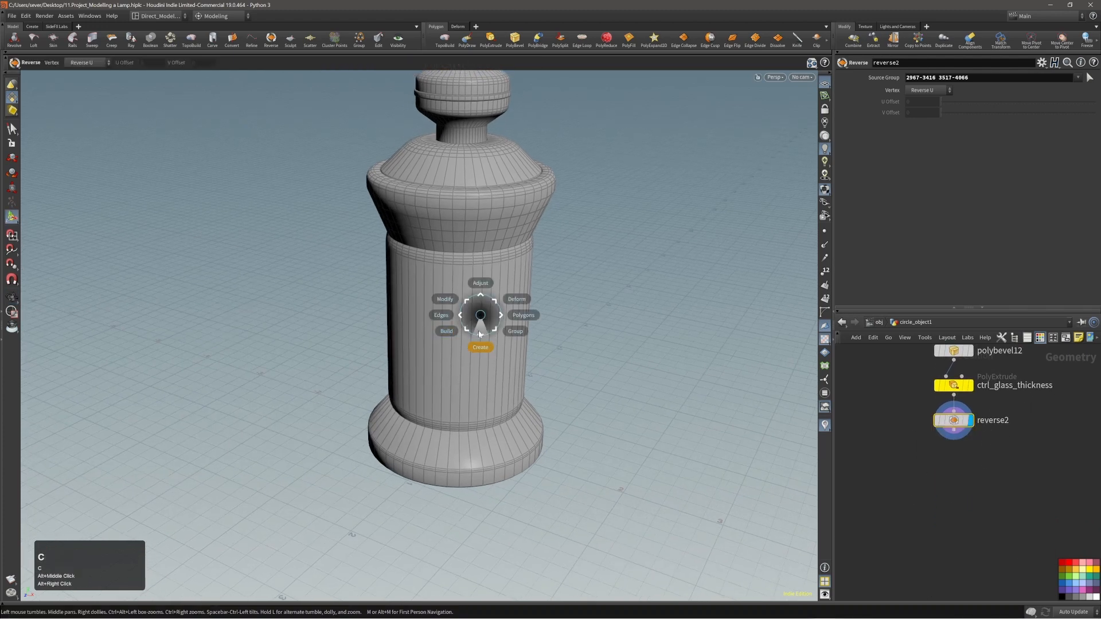
{"action": "left_click", "coordinate": [482, 324]}
{"action": "left_click", "coordinate": [483, 321]}
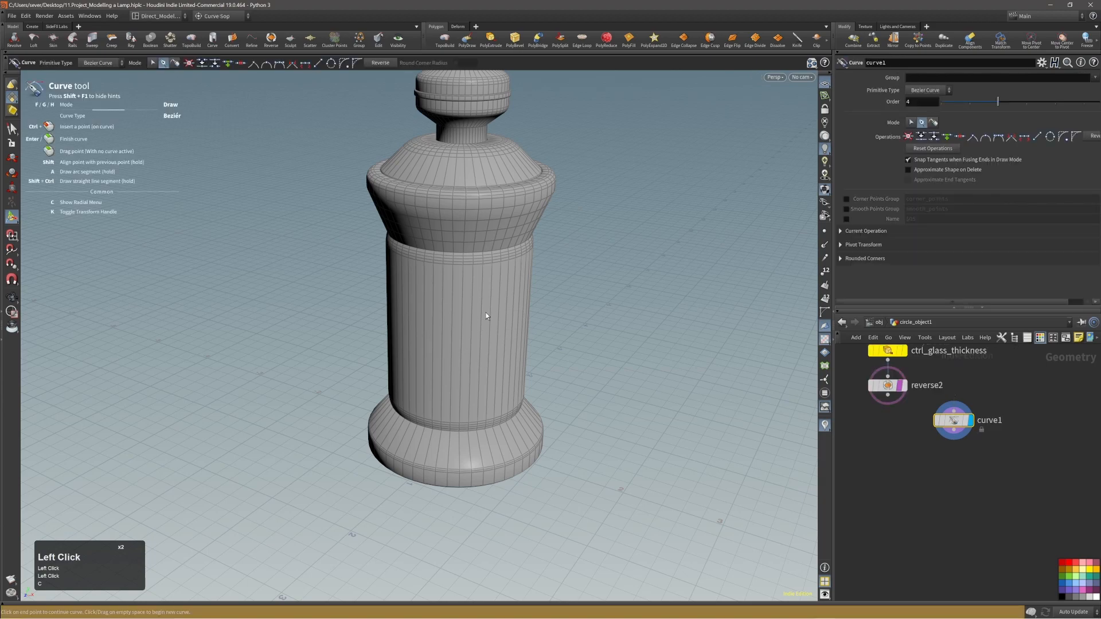
{"action": "right_click_drag", "start_coordinate": [486, 312], "coordinate": [487, 318], "text": "alt"}
{"action": "key", "text": "space"}
{"action": "key", "text": "space"}
{"action": "key", "text": "space+b"}
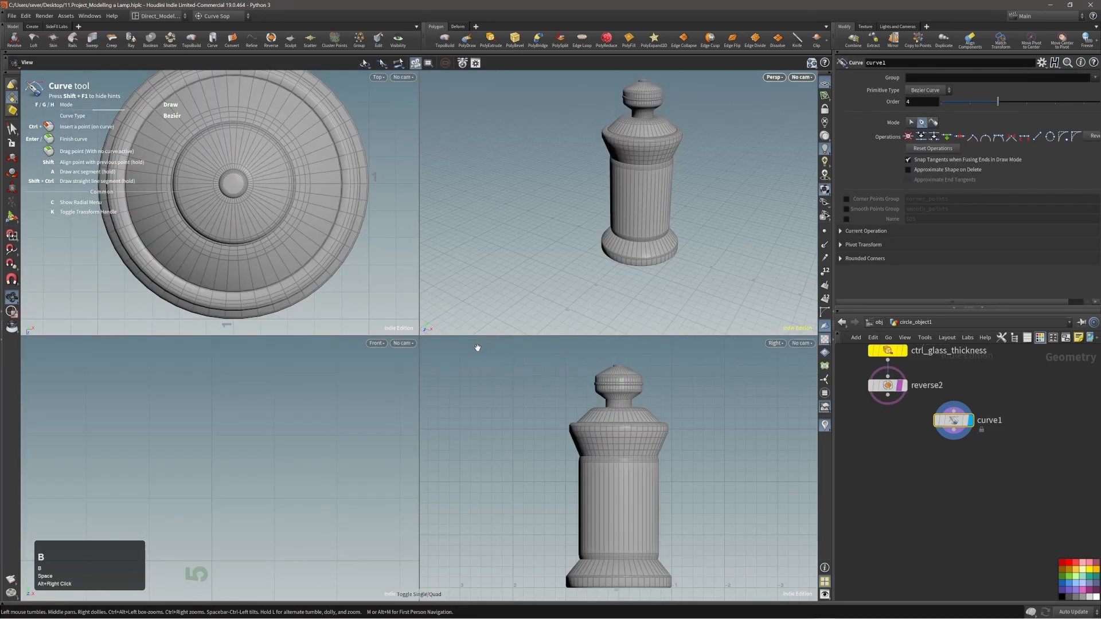
{"action": "key", "text": "space+h"}
{"action": "key", "text": "space+h"}
{"action": "key", "text": "space+h"}
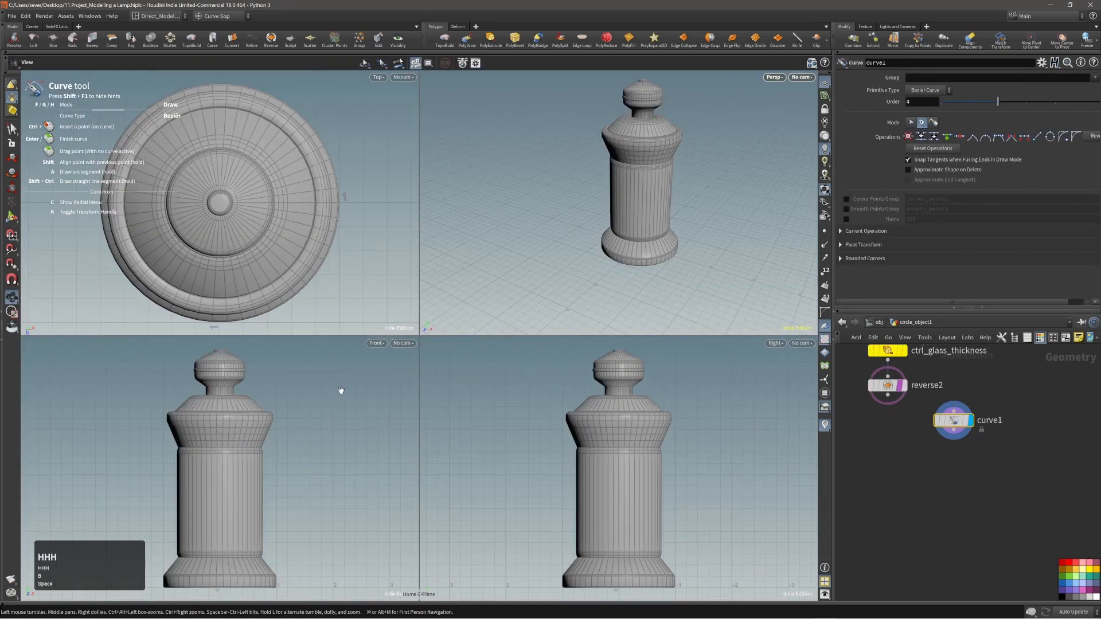
{"action": "key", "text": "space+h"}
{"action": "key", "text": "space+h"}
{"action": "key", "text": "space+h"}
{"action": "key", "text": "space+h"}
{"action": "left_click", "coordinate": [321, 477]}
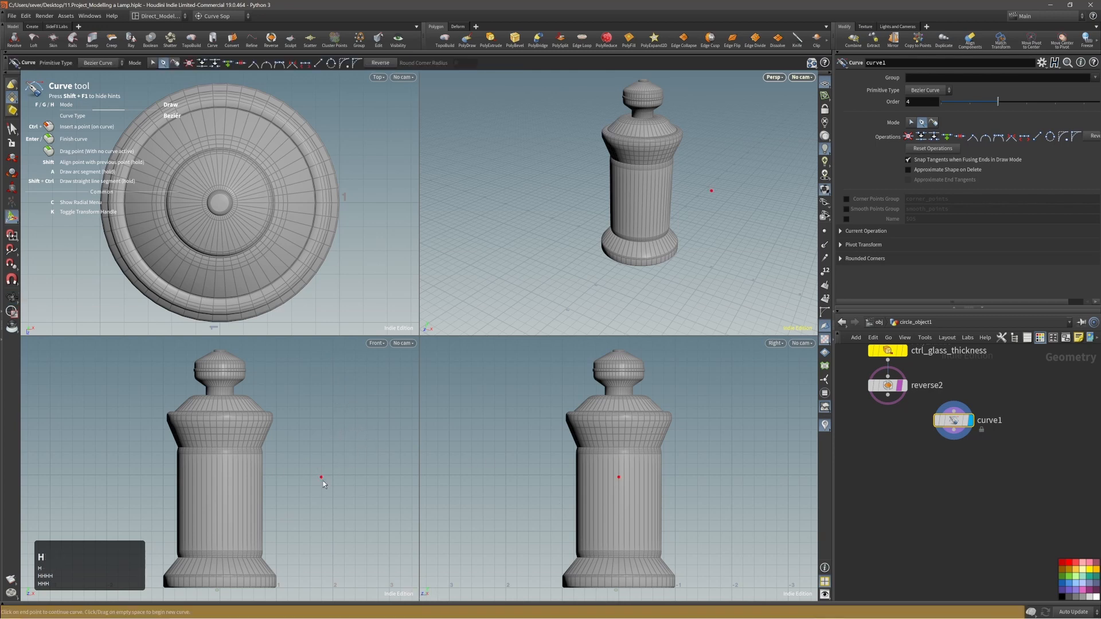
{"action": "middle_click", "coordinate": [298, 476], "text": "alt"}
{"action": "middle_click_drag", "start_coordinate": [299, 476], "coordinate": [290, 470]}
{"action": "key", "text": "space+b"}
{"action": "right_click", "coordinate": [401, 403], "text": "alt"}
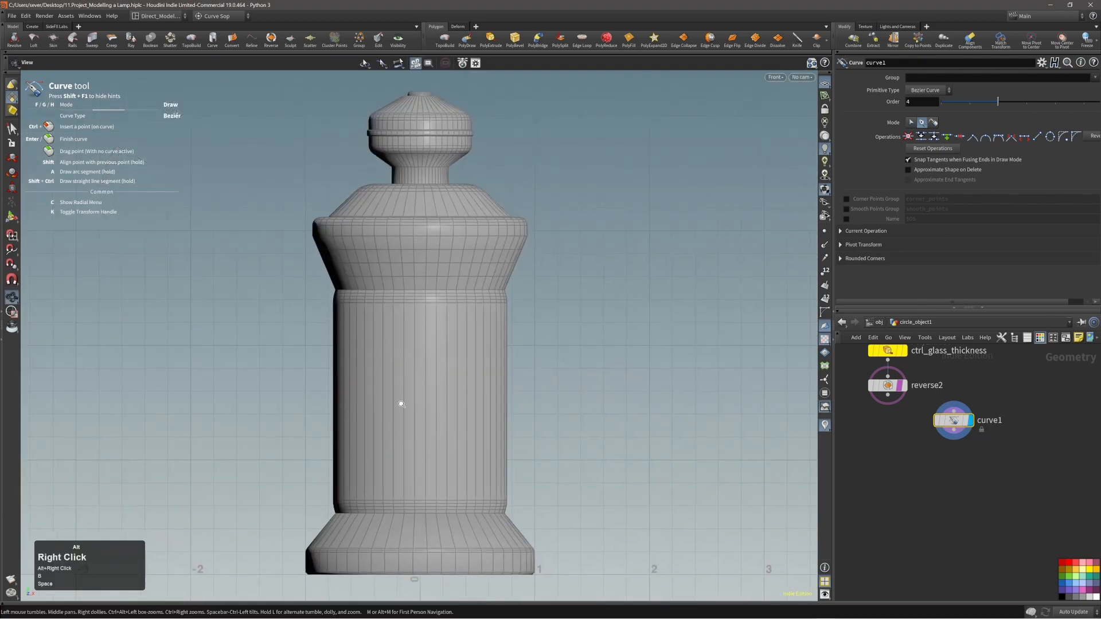
{"action": "middle_click_drag", "start_coordinate": [401, 404], "coordinate": [482, 398], "text": "alt"}
{"action": "right_click_drag", "start_coordinate": [482, 397], "coordinate": [483, 389], "text": "alt"}
{"action": "middle_click_drag", "start_coordinate": [482, 390], "coordinate": [484, 383], "text": "alt"}
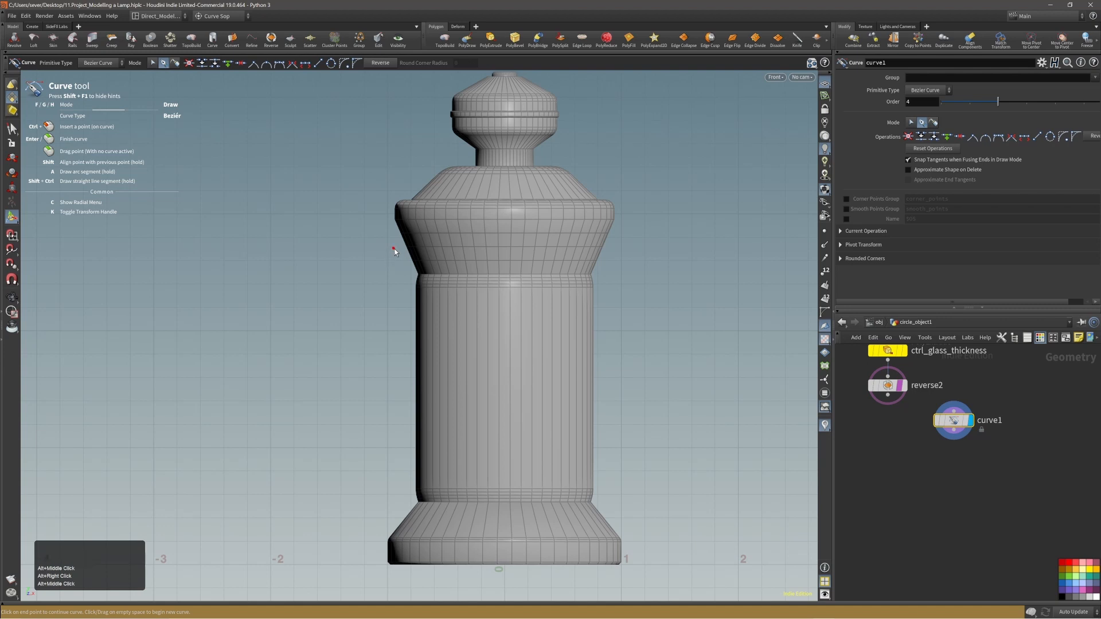
{"action": "right_click_drag", "start_coordinate": [390, 258], "coordinate": [392, 260], "text": "alt"}
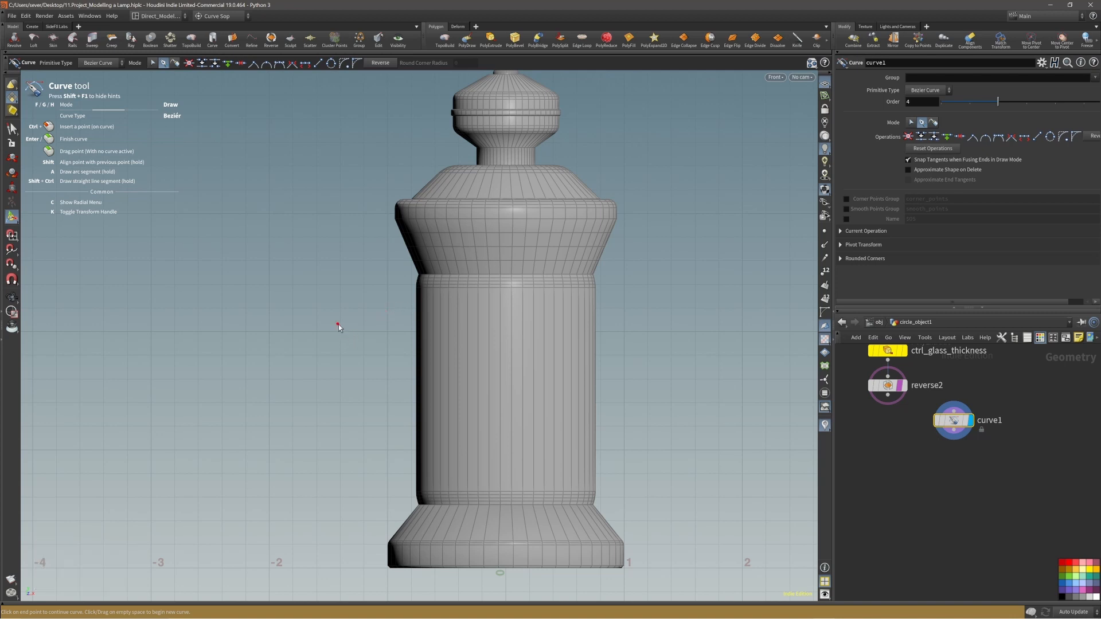
{"action": "middle_click_drag", "start_coordinate": [338, 325], "coordinate": [355, 259]}
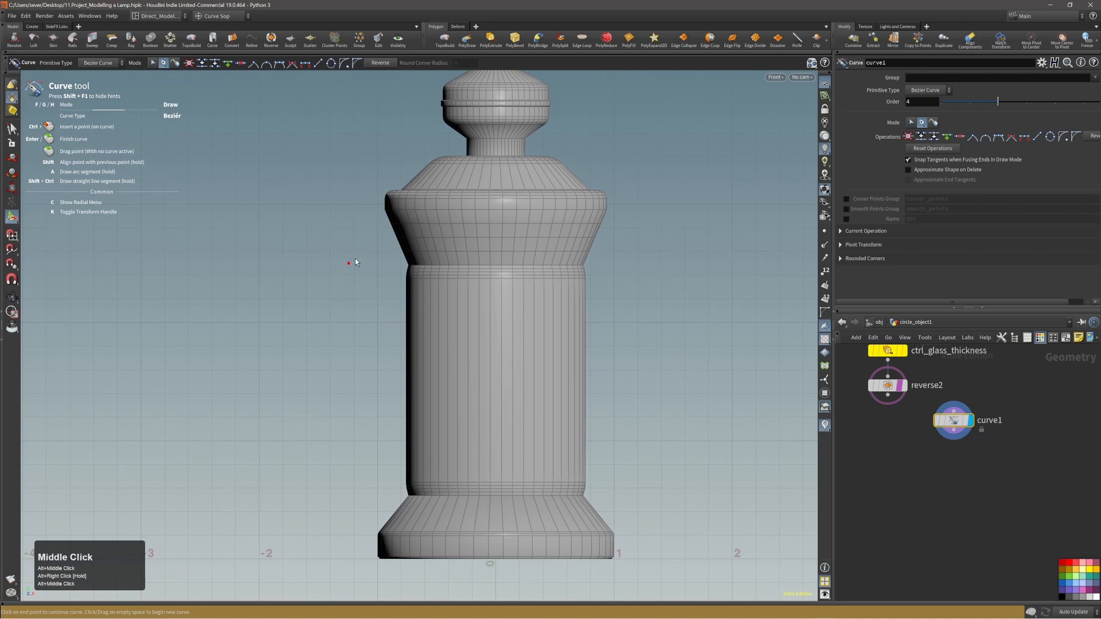
{"action": "left_click", "coordinate": [392, 241]}
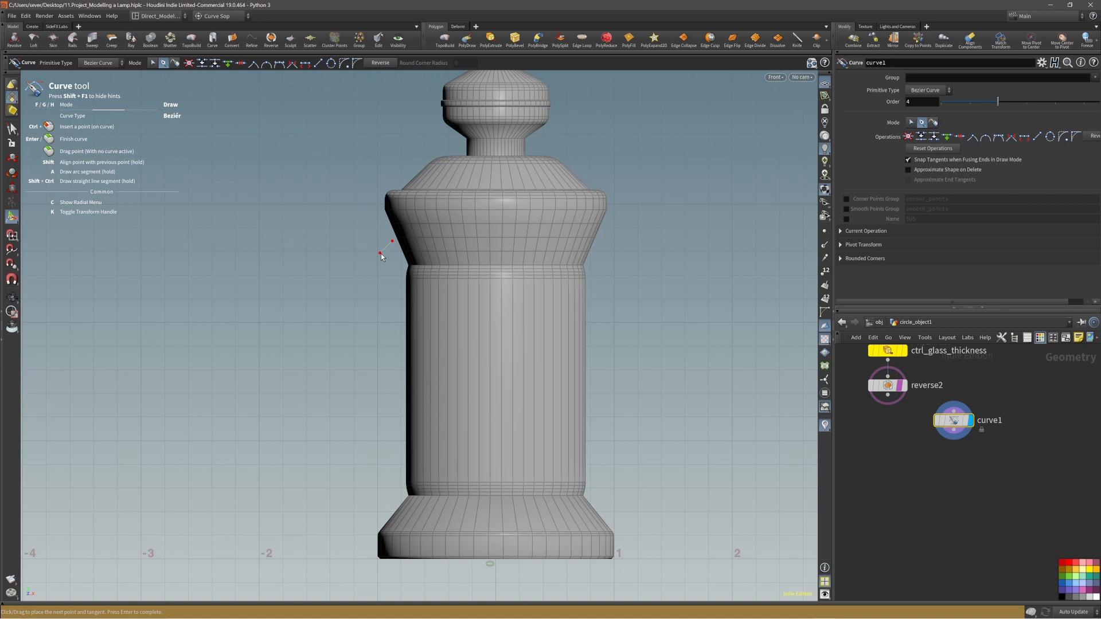
{"action": "key", "text": "x"}
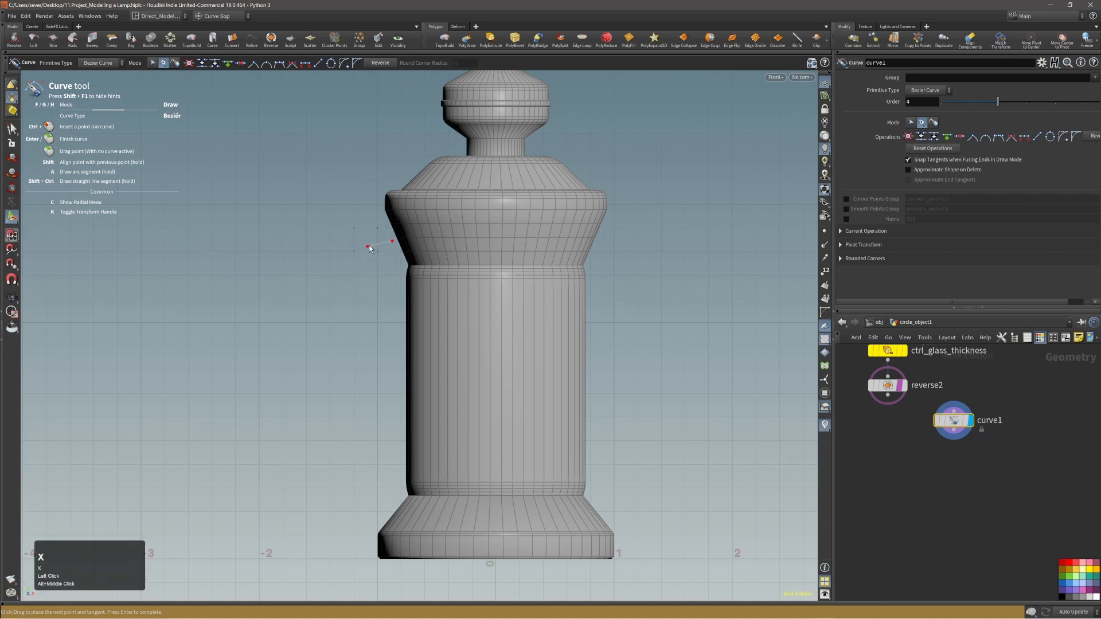
{"action": "key", "text": "x"}
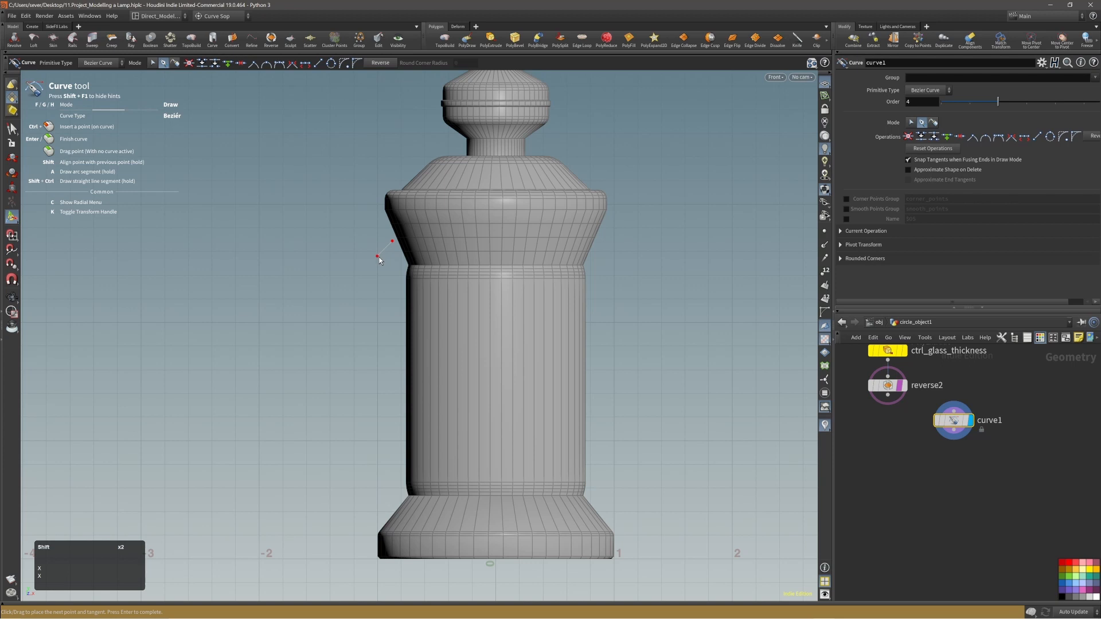
{"action": "left_click", "coordinate": [375, 277], "text": "shift"}
{"action": "middle_click", "coordinate": [356, 356]}
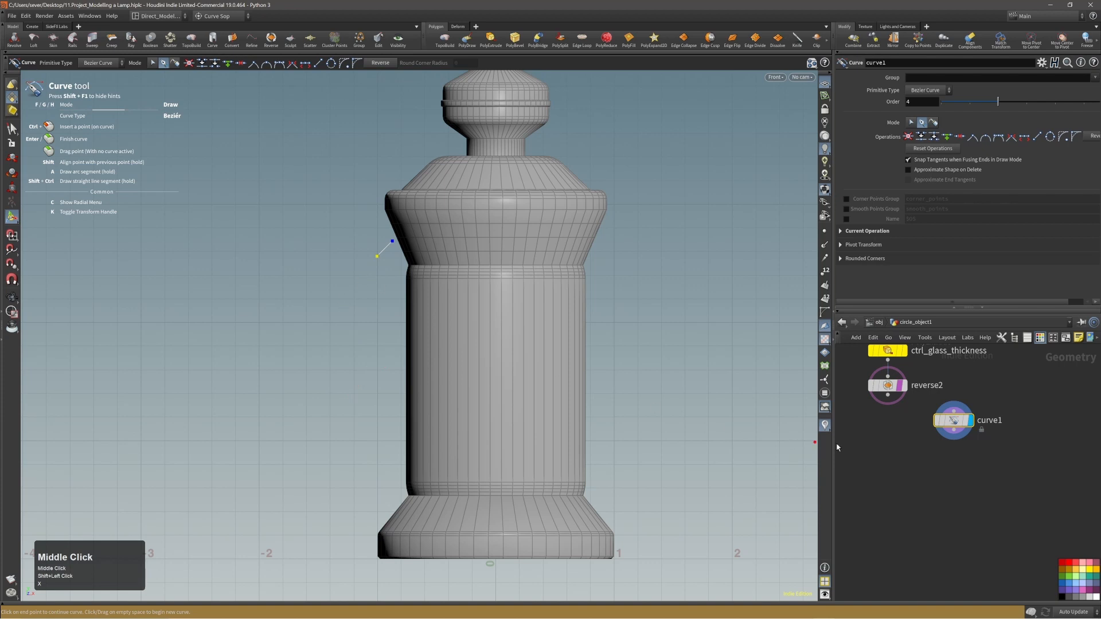
{"action": "left_click", "coordinate": [953, 420]}
{"action": "key", "text": "alt+x"}
- Create a new curve and set its primitive type to Polygon
{"action": "key", "text": "c"}
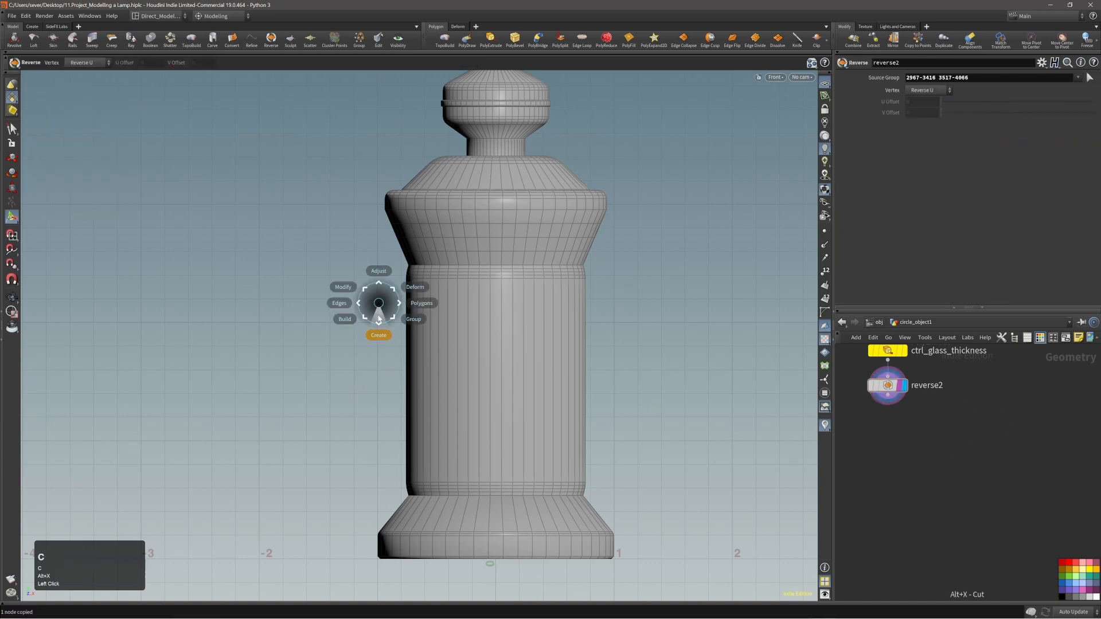
{"action": "left_click", "coordinate": [378, 335]}
{"action": "left_click", "coordinate": [347, 337]}
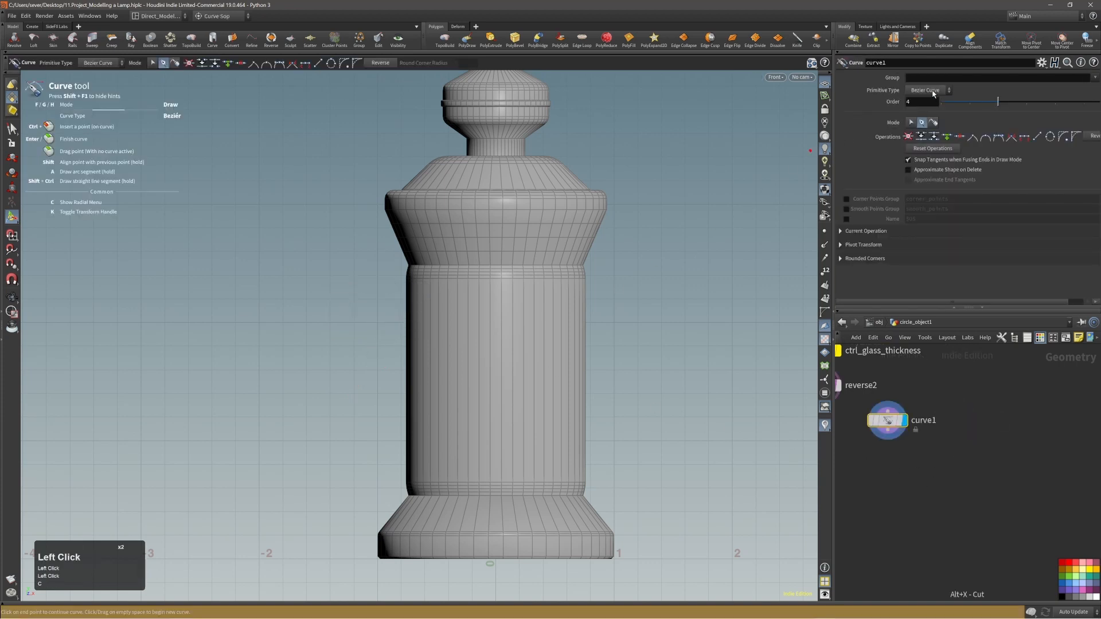
{"action": "left_click", "coordinate": [925, 91]}
{"action": "left_click", "coordinate": [923, 101]}
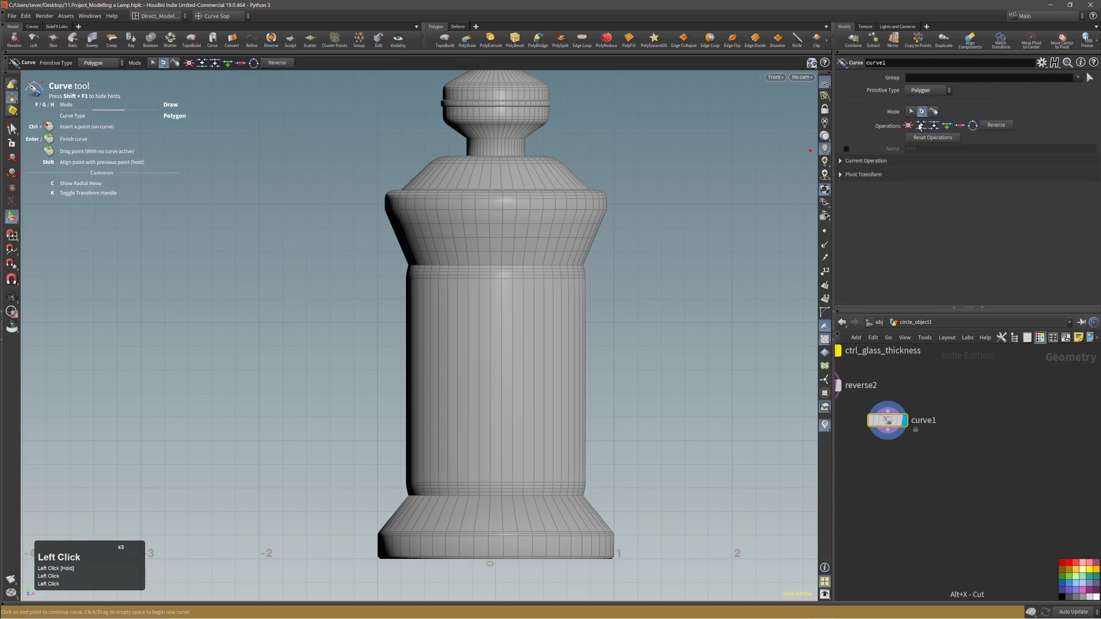
{"action": "middle_click_drag", "start_coordinate": [956, 406], "coordinate": [1025, 414]}
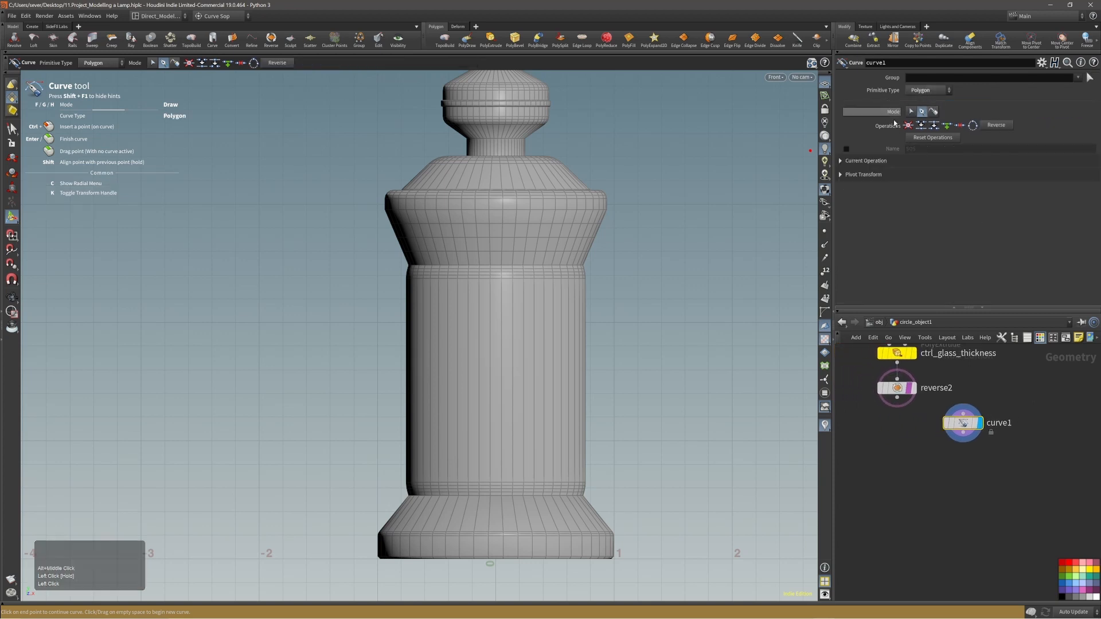
- Draw an open four-point polygon curve beside the glass, running from the upper collar straight down and angling back into the base
{"action": "right_click_drag", "start_coordinate": [313, 287], "coordinate": [376, 282], "text": "alt"}
{"action": "middle_click_drag", "start_coordinate": [376, 283], "coordinate": [388, 242], "text": "alt"}
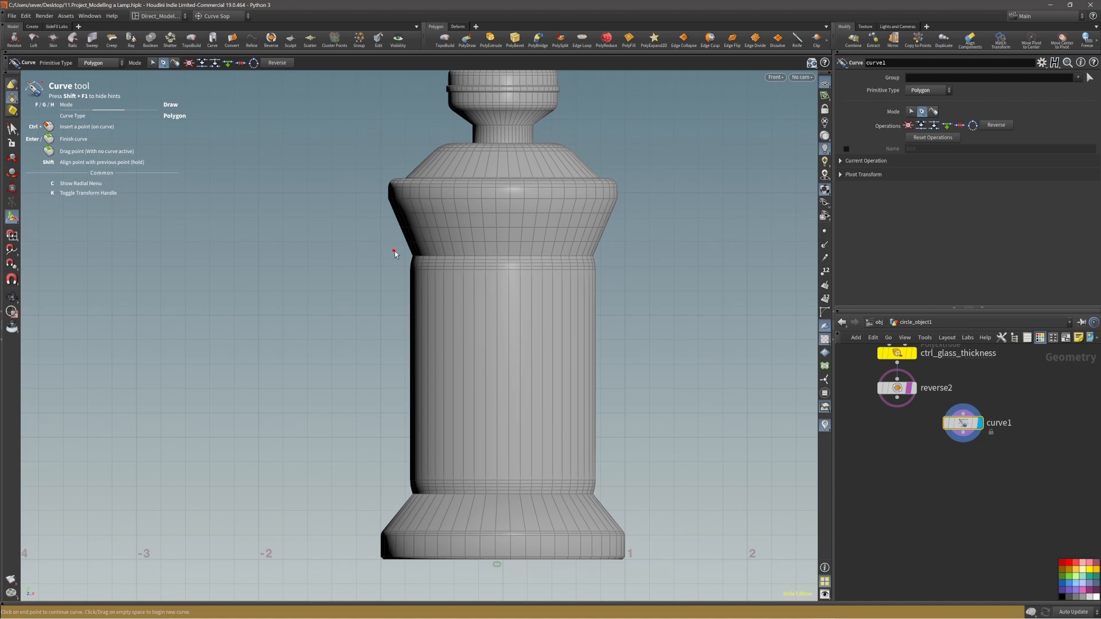
{"action": "left_click", "coordinate": [932, 91]}
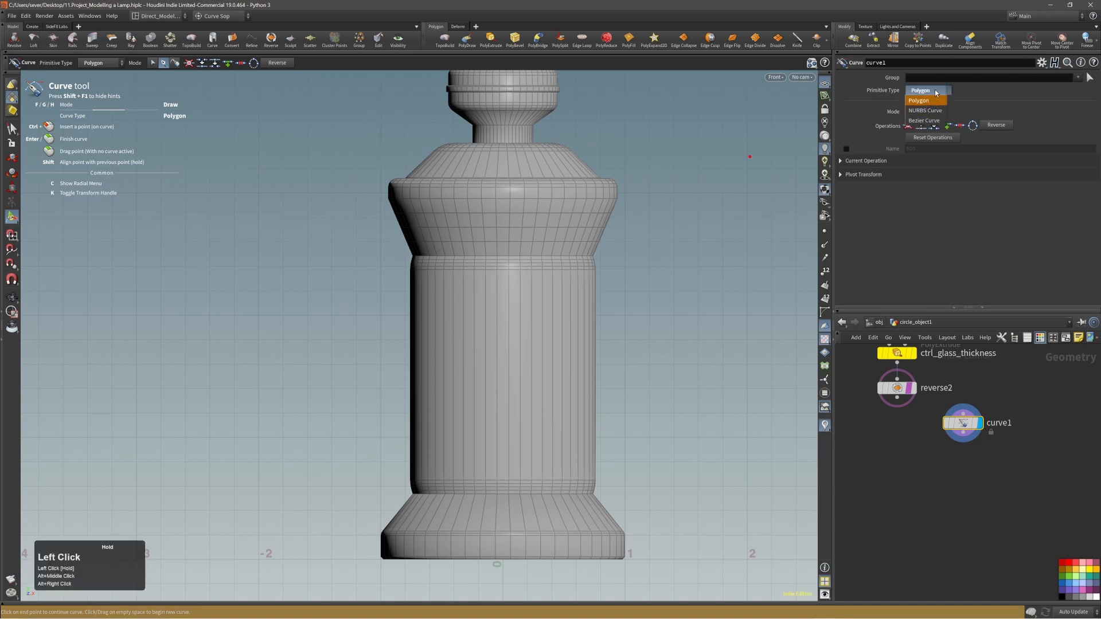
{"action": "left_click", "coordinate": [935, 93]}
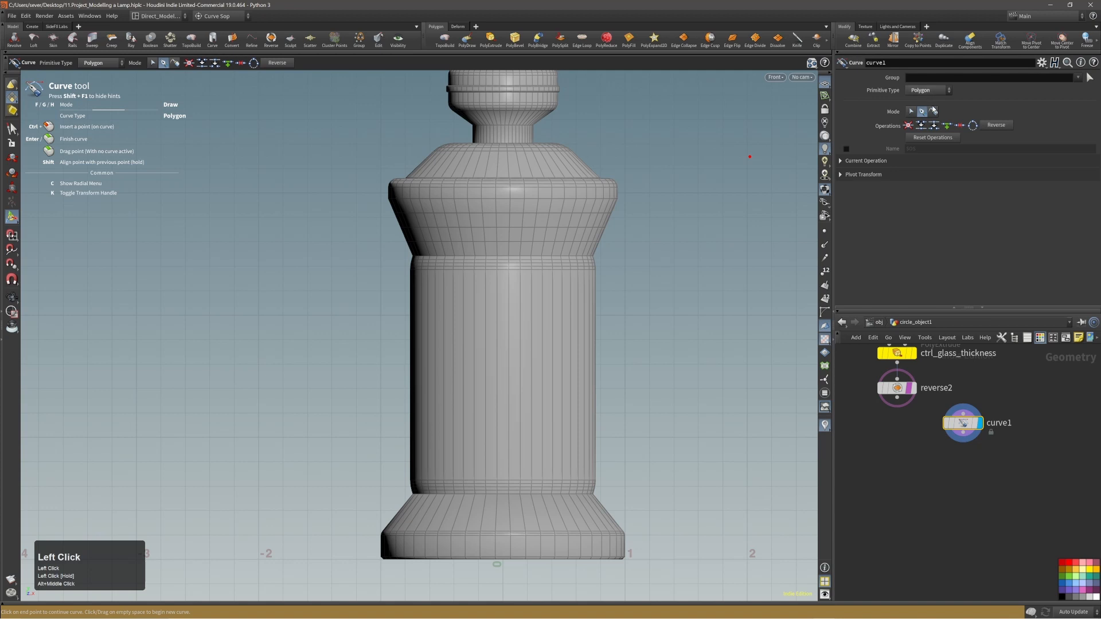
{"action": "left_click", "coordinate": [402, 246]}
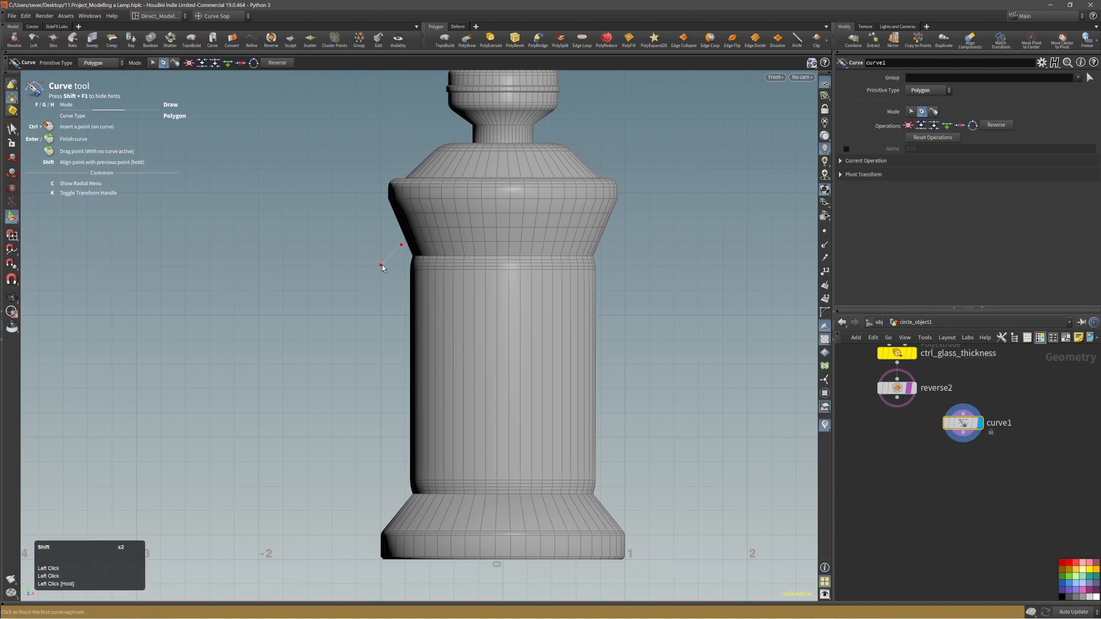
{"action": "left_click", "coordinate": [380, 265], "text": "shift"}
{"action": "left_click", "coordinate": [381, 341]}
{"action": "left_click", "coordinate": [381, 487]}
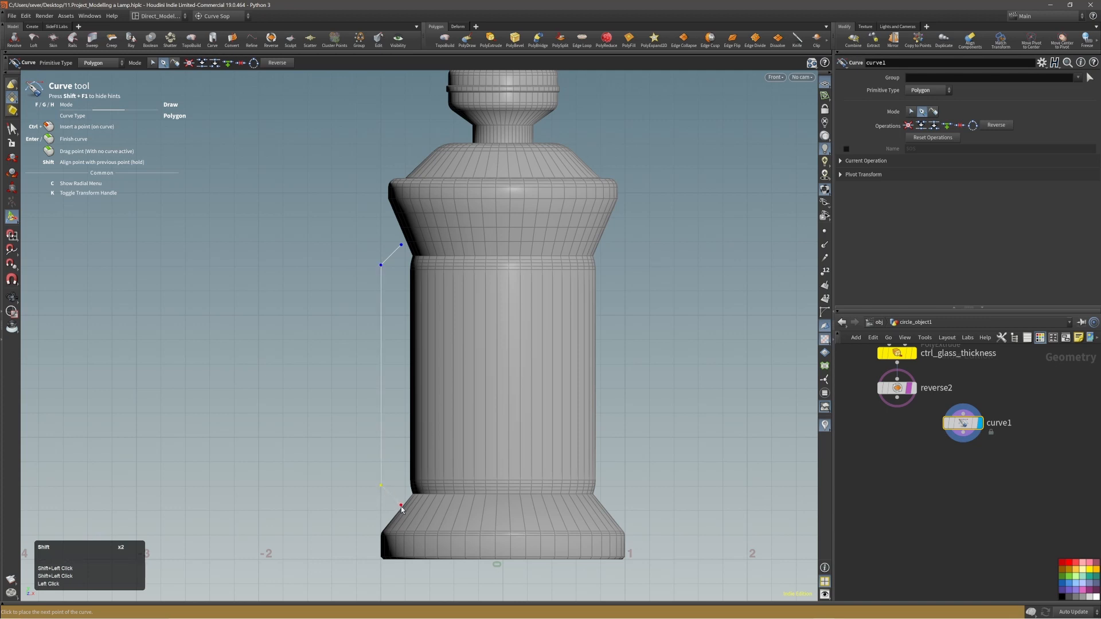
{"action": "left_click", "coordinate": [401, 507]}
{"action": "middle_click", "coordinate": [401, 473]}
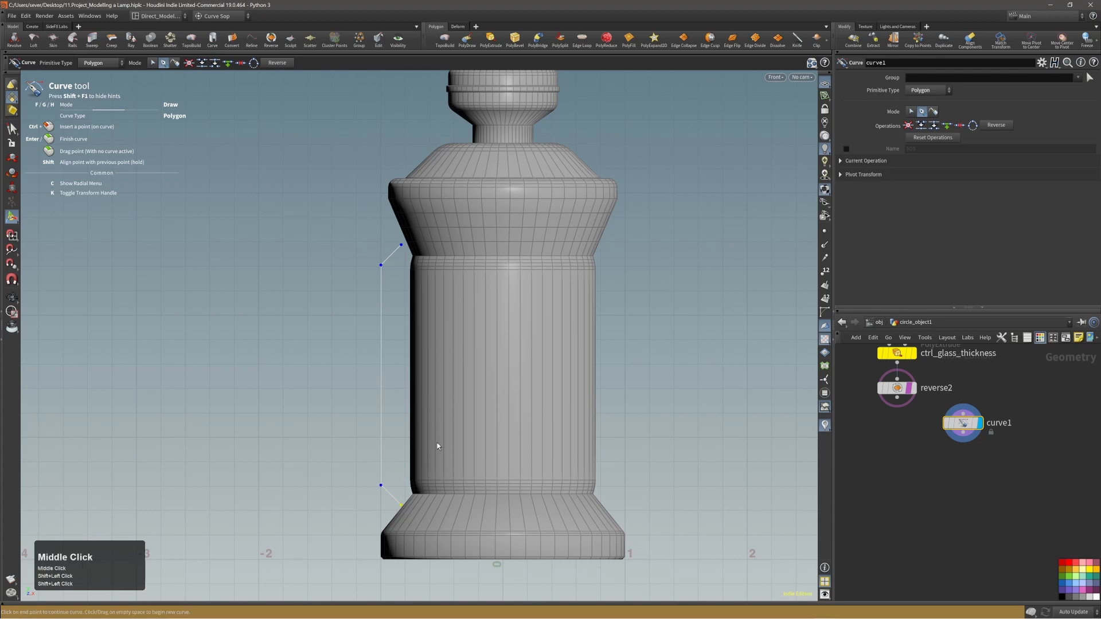
- Sweep the cage bar curve without a cross section and set the surface shape to Round Tube
{"action": "middle_click_drag", "start_coordinate": [437, 447], "coordinate": [436, 461], "text": "alt"}
{"action": "key", "text": "space"}
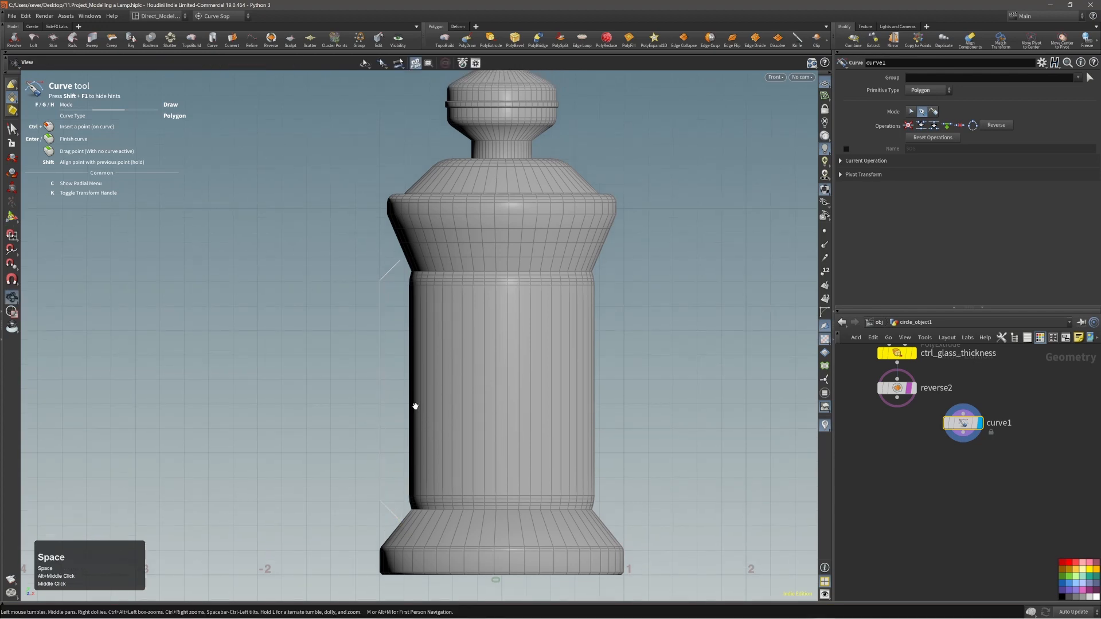
{"action": "key", "text": "b"}
{"action": "key", "text": "b"}
{"action": "left_click_drag", "start_coordinate": [447, 304], "coordinate": [572, 296]}
{"action": "middle_click_drag", "start_coordinate": [381, 330], "coordinate": [438, 307]}
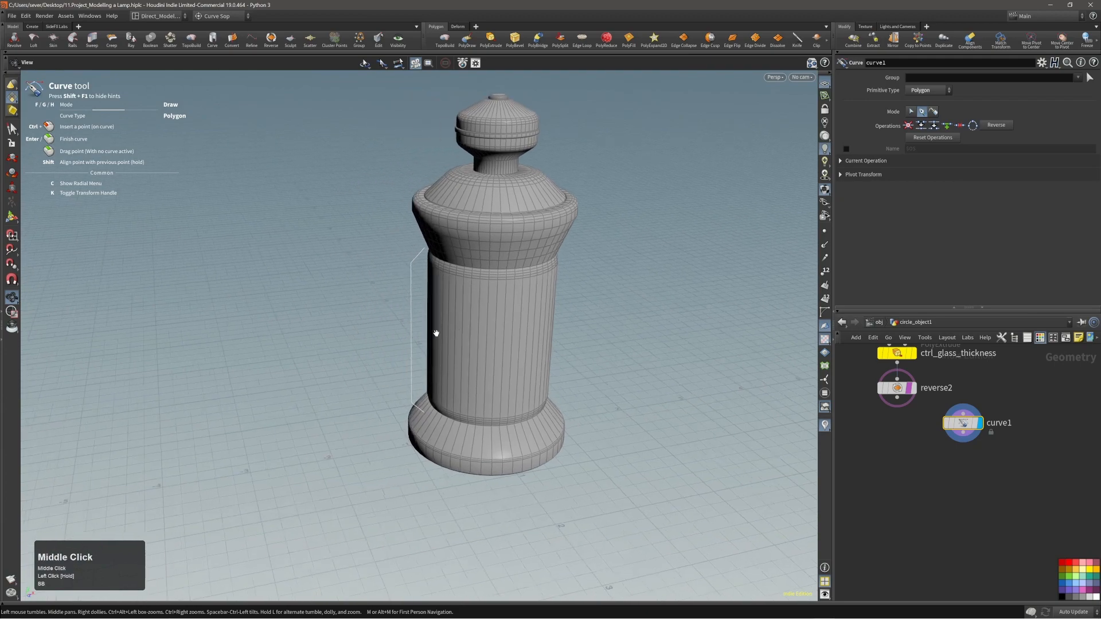
{"action": "right_click_drag", "start_coordinate": [437, 307], "coordinate": [501, 300]}
{"action": "left_click_drag", "start_coordinate": [501, 300], "coordinate": [449, 296]}
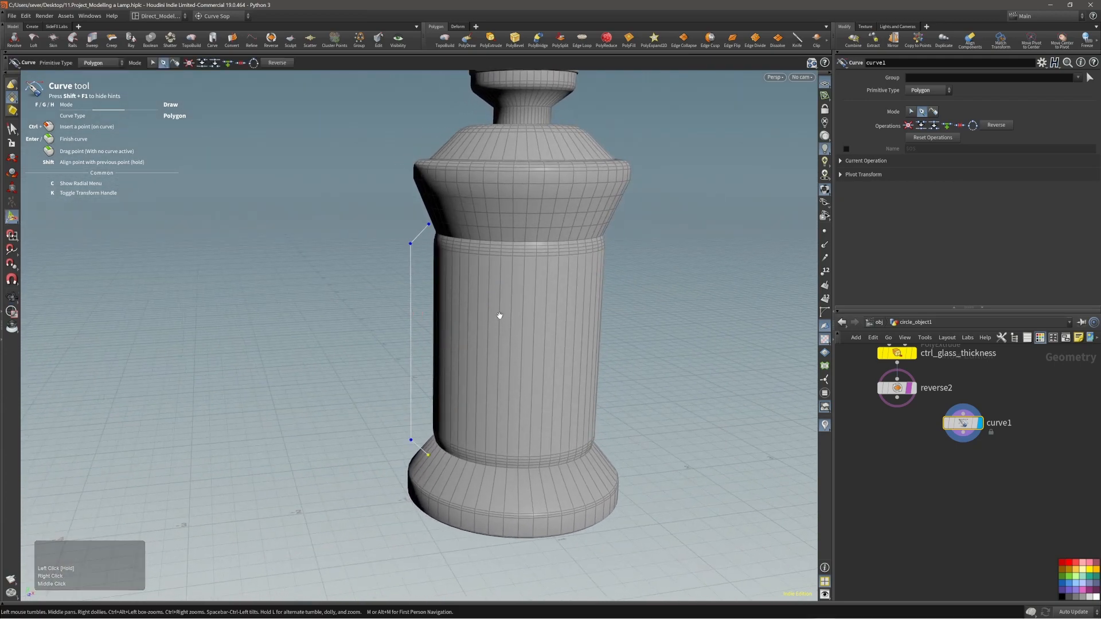
{"action": "right_click_drag", "start_coordinate": [471, 317], "coordinate": [485, 308], "text": "alt"}
{"action": "middle_click_drag", "start_coordinate": [486, 320], "coordinate": [478, 314], "text": "alt"}
{"action": "key", "text": "c"}
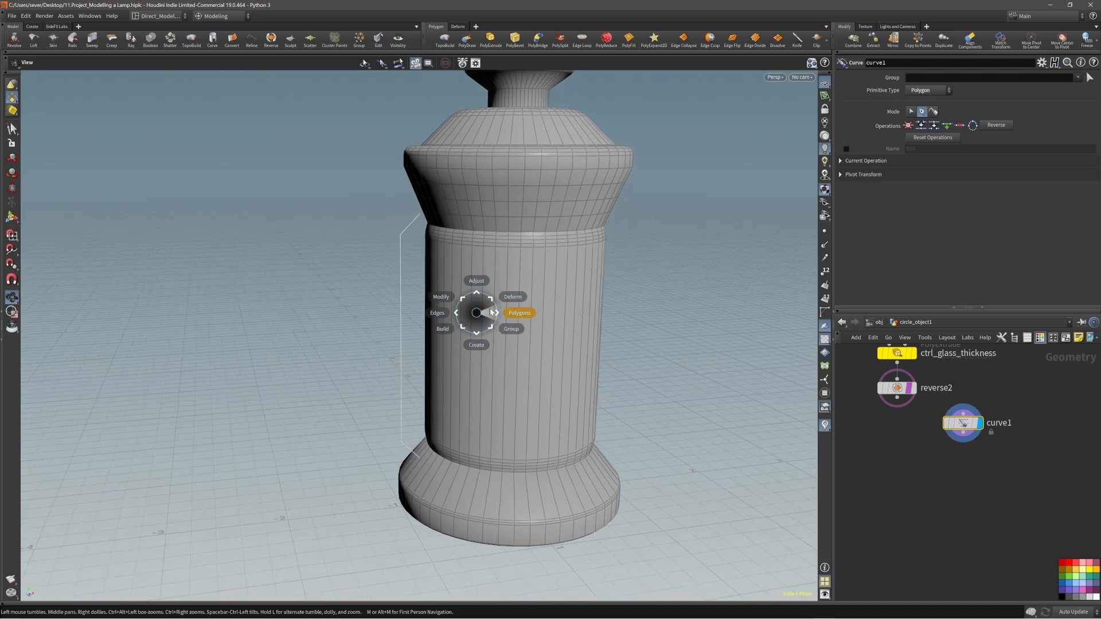
{"action": "left_click", "coordinate": [467, 329]}
{"action": "left_click", "coordinate": [479, 338]}
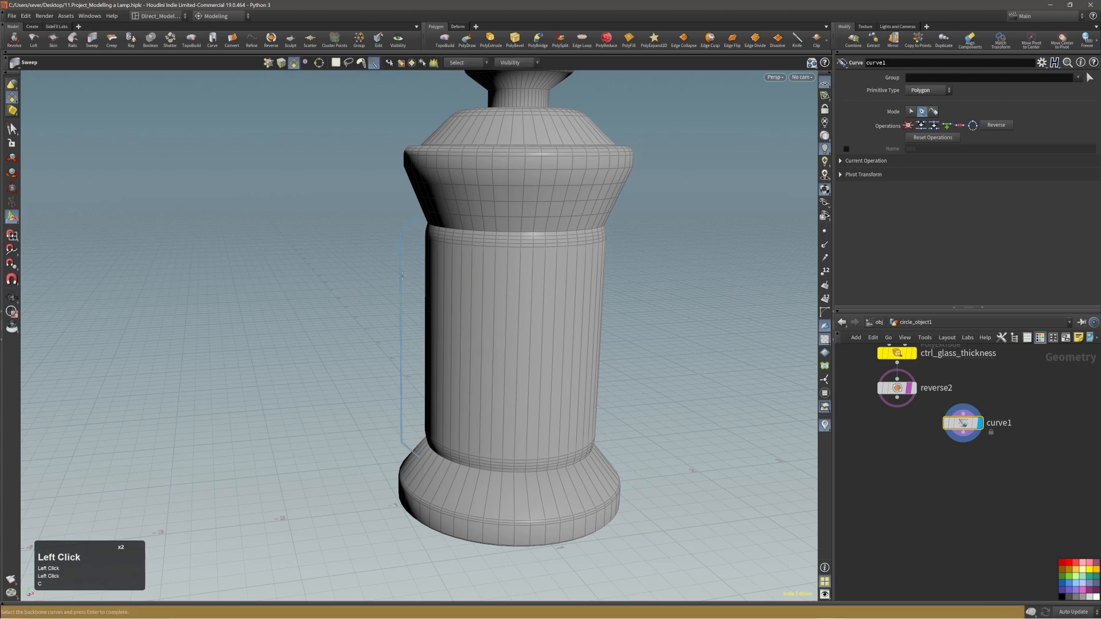
{"action": "left_click", "coordinate": [402, 287]}
{"action": "key", "text": "Return"}
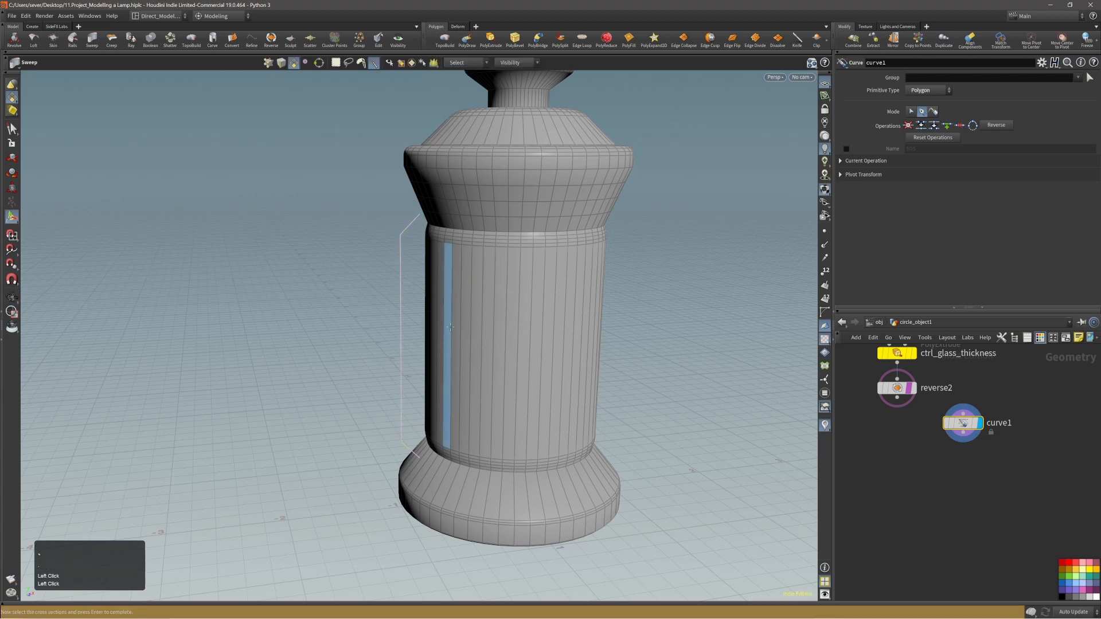
{"action": "key", "text": "Return"}
{"action": "left_click_drag", "start_coordinate": [940, 128], "coordinate": [934, 150]}
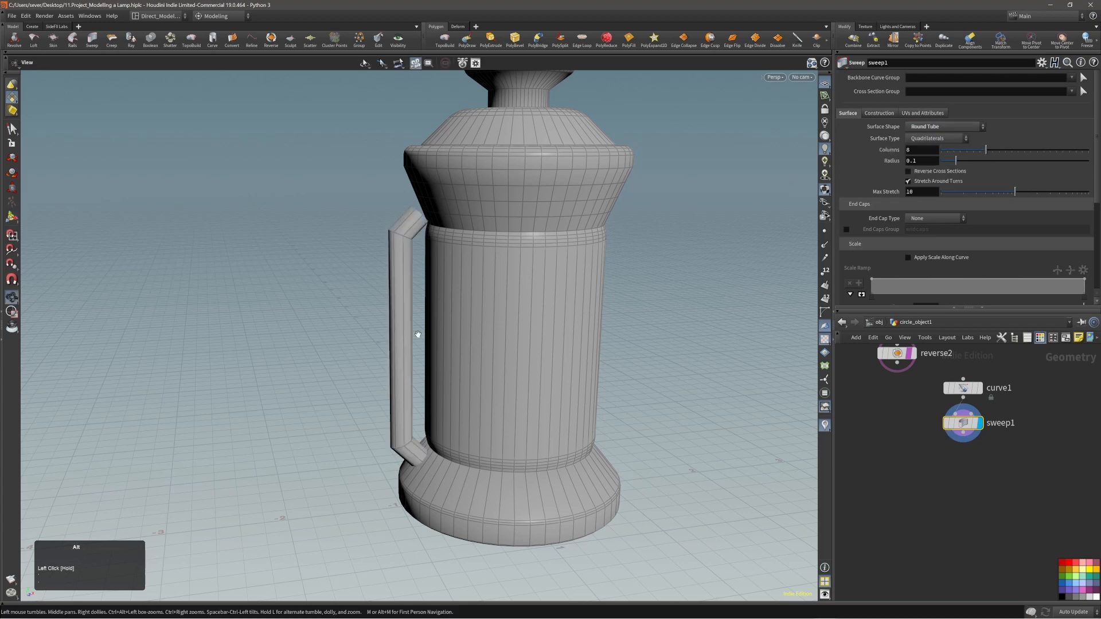
- Set the swept bar's radius to 0.049 and its columns to 12
{"action": "right_click_drag", "start_coordinate": [418, 335], "coordinate": [462, 309], "text": "alt"}
{"action": "left_click_drag", "start_coordinate": [462, 309], "coordinate": [438, 315], "text": "alt"}
{"action": "right_click_drag", "start_coordinate": [438, 315], "coordinate": [451, 304], "text": "alt"}
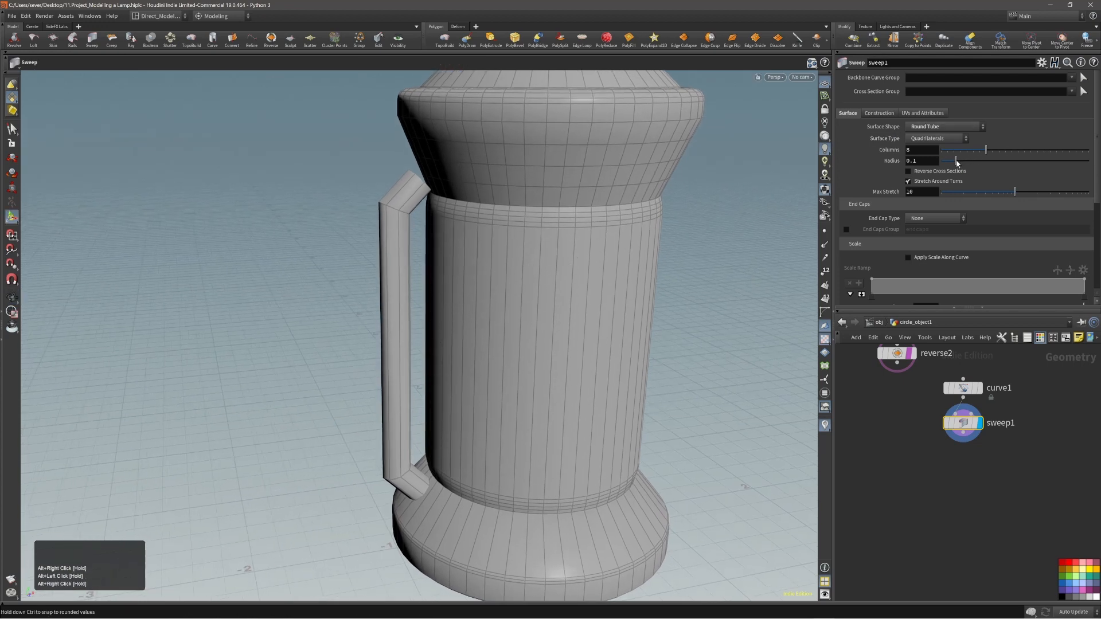
{"action": "left_click_drag", "start_coordinate": [956, 162], "coordinate": [950, 165]}
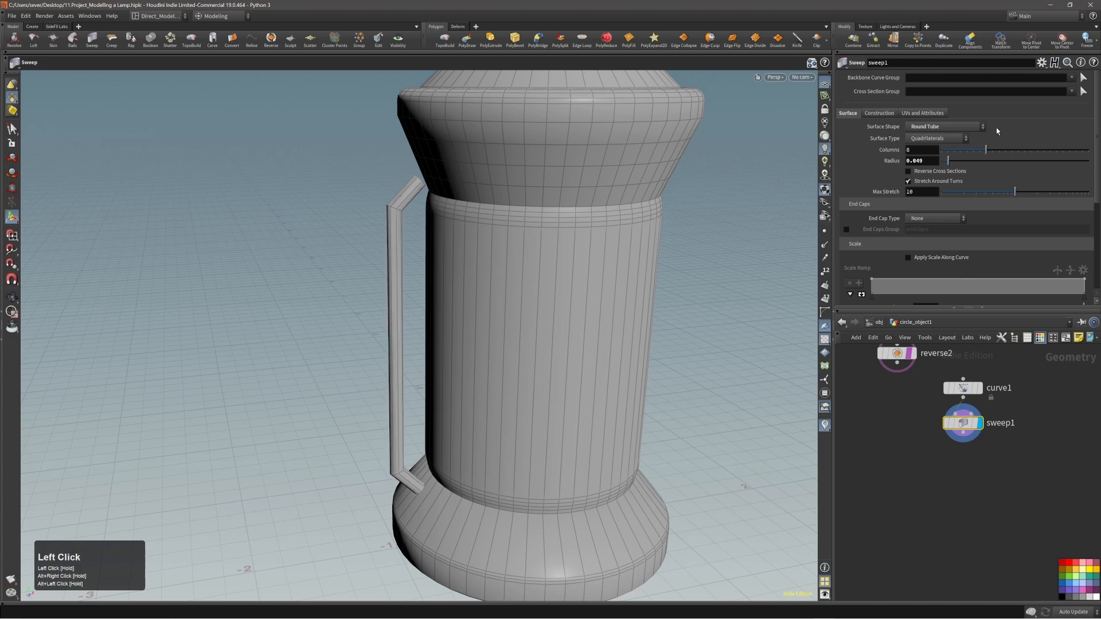
{"action": "left_click", "coordinate": [992, 150]}
{"action": "left_click_drag", "start_coordinate": [995, 151], "coordinate": [1011, 151]}
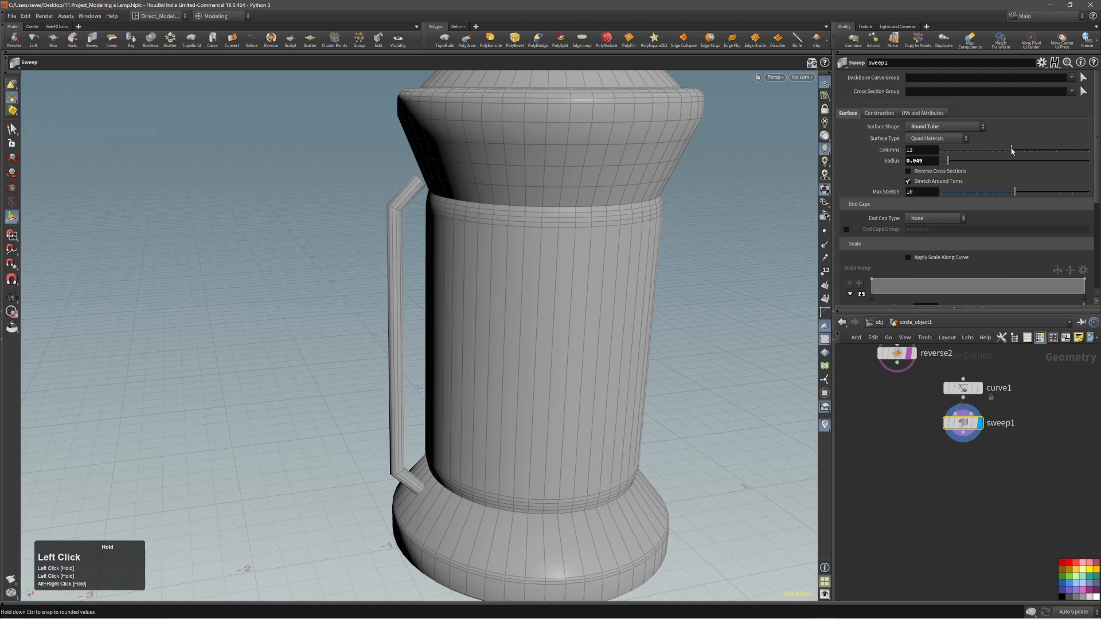
- Examine the upper bend and open end of the swept cage bar up close from several angles
{"action": "right_click_drag", "start_coordinate": [551, 154], "coordinate": [607, 162], "text": "alt"}
{"action": "left_click_drag", "start_coordinate": [505, 189], "coordinate": [478, 138], "text": "alt"}
{"action": "right_click_drag", "start_coordinate": [479, 138], "coordinate": [608, 160], "text": "alt"}
{"action": "mouse_move", "coordinate": [455, 174]}
{"action": "left_mouse_down", "text": "alt"}
{"action": "mouse_move", "coordinate": [640, 172]}
{"action": "mouse_move", "coordinate": [464, 187]}
{"action": "left_mouse_up", "text": "alt"}
{"action": "key", "text": "Return"}
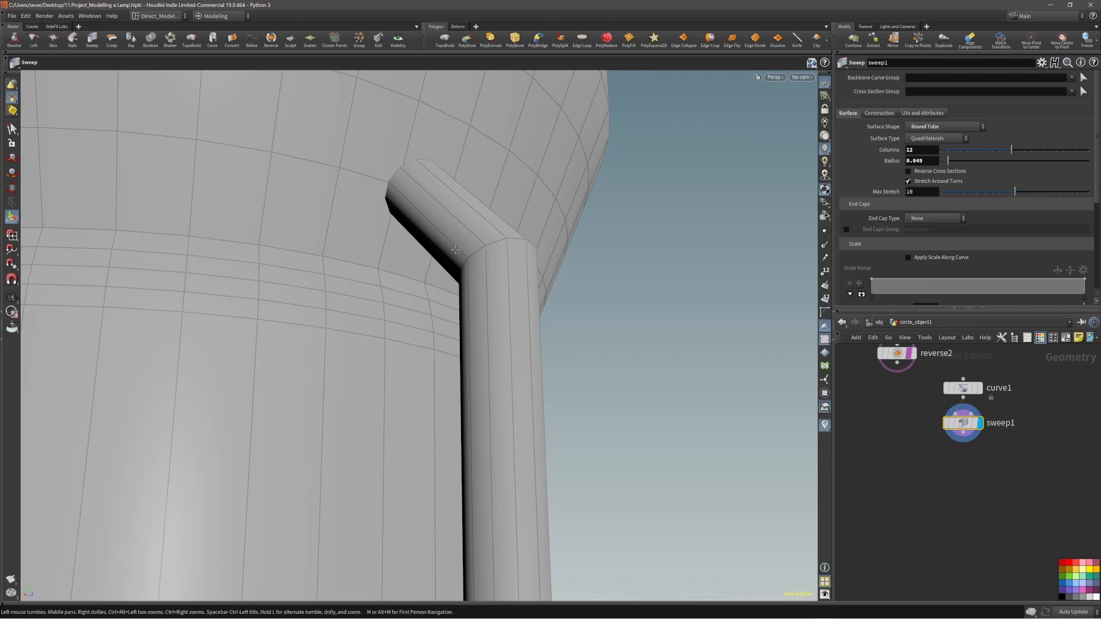
{"action": "left_click_drag", "start_coordinate": [442, 206], "coordinate": [270, 209], "text": "alt"}
{"action": "left_click_drag", "start_coordinate": [549, 158], "coordinate": [729, 189], "text": "alt"}
{"action": "key", "text": "2"}
{"action": "left_click", "coordinate": [533, 172]}
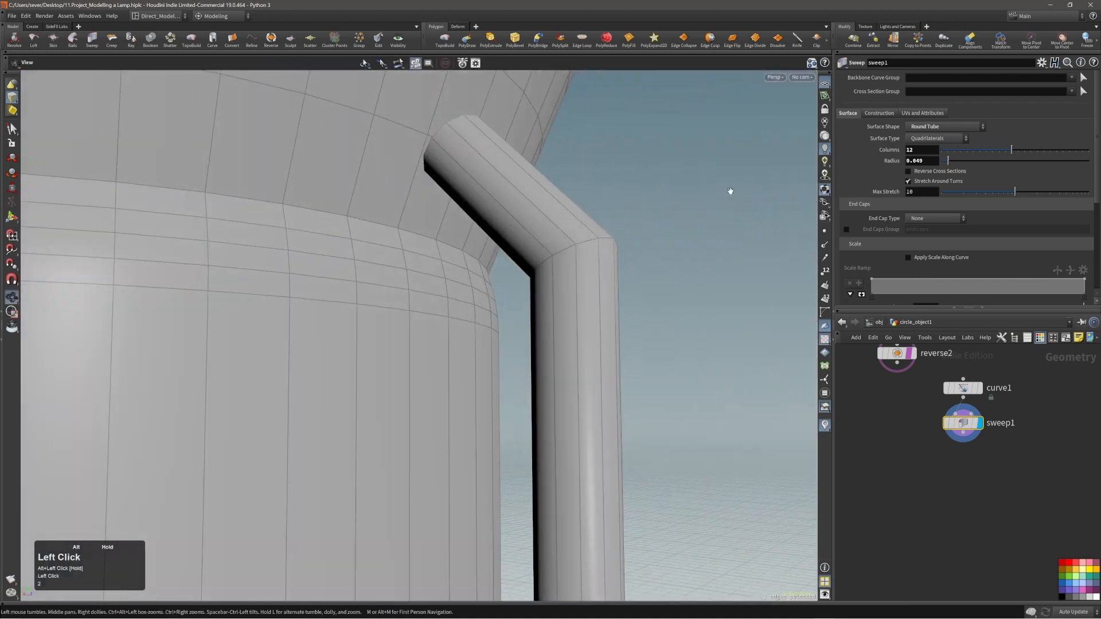
{"action": "left_click", "coordinate": [447, 152], "text": "shift"}
{"action": "left_click_drag", "start_coordinate": [447, 152], "coordinate": [417, 166], "text": "alt"}
{"action": "middle_click_drag", "start_coordinate": [479, 161], "coordinate": [472, 201], "text": "alt"}
- Highlight the faces of the bar's upper angled section, compare them with the lamp reference image, and clear the selection
{"action": "key", "text": "3"}
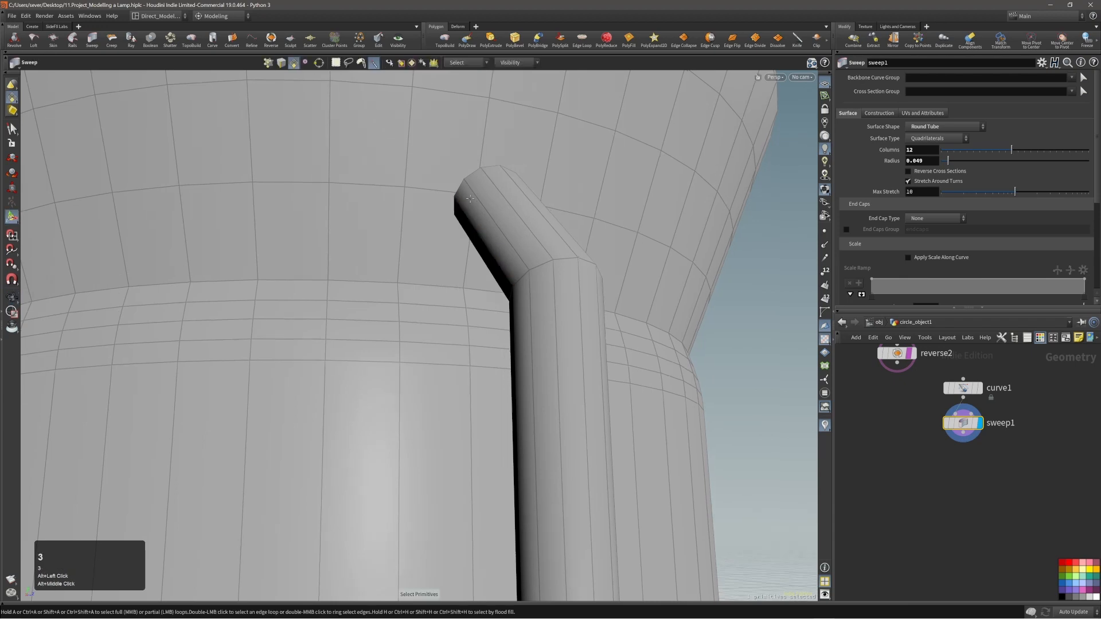
{"action": "left_click", "coordinate": [483, 238]}
{"action": "left_click_drag", "start_coordinate": [486, 229], "coordinate": [814, 192], "text": "alt"}
{"action": "key", "text": "shift+a"}
{"action": "left_click", "coordinate": [504, 222], "text": "shift"}
{"action": "right_click", "coordinate": [762, 243]}
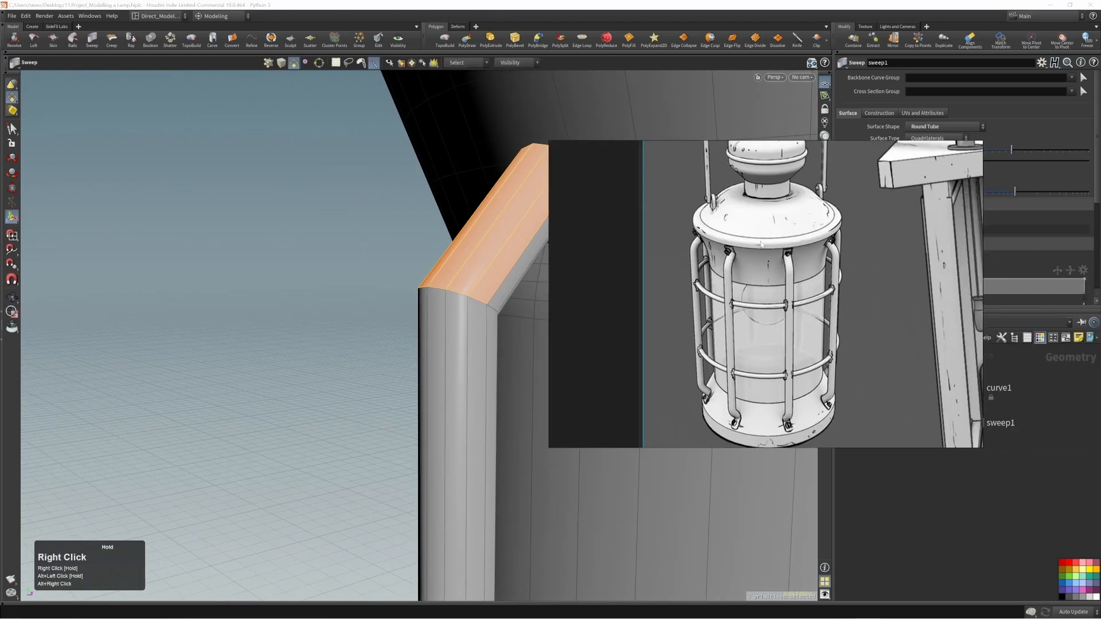
{"action": "right_click", "coordinate": [730, 256]}
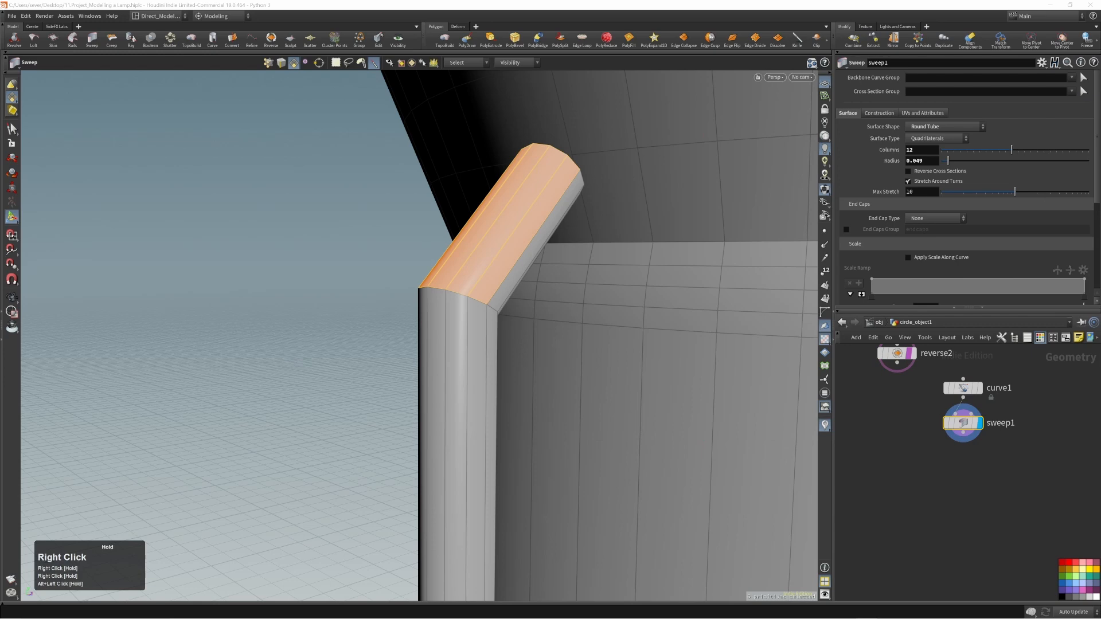
{"action": "key", "text": "Escape"}
{"action": "left_click_drag", "start_coordinate": [536, 226], "coordinate": [545, 217], "text": "alt"}
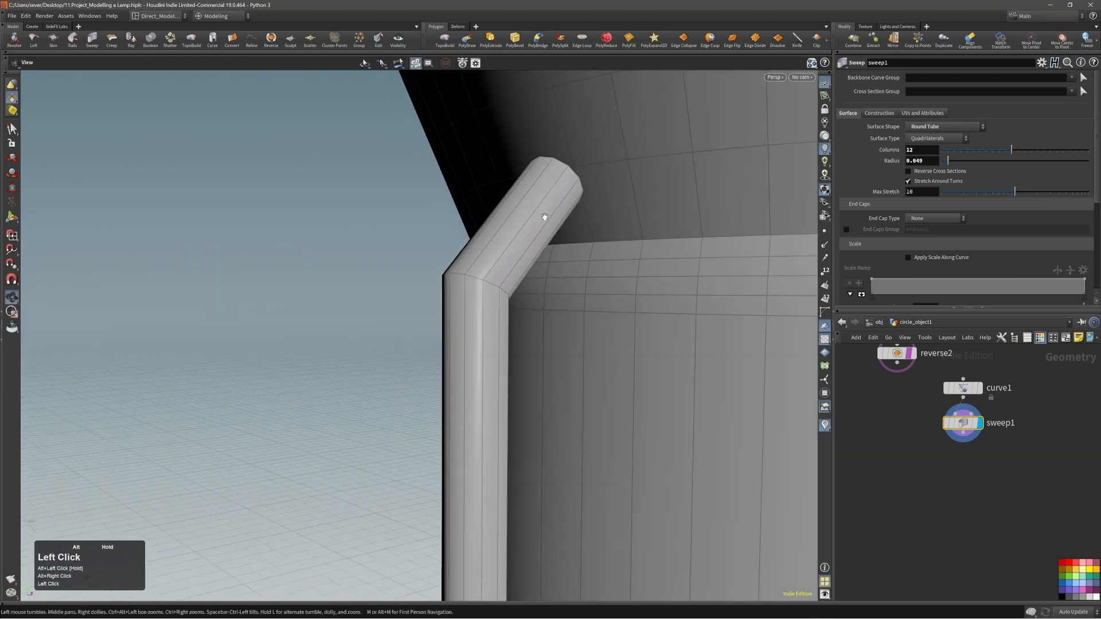
- Try 13 columns on the swept cage bar, comparing the bend, and restore 12 columns
{"action": "left_click", "coordinate": [966, 390]}
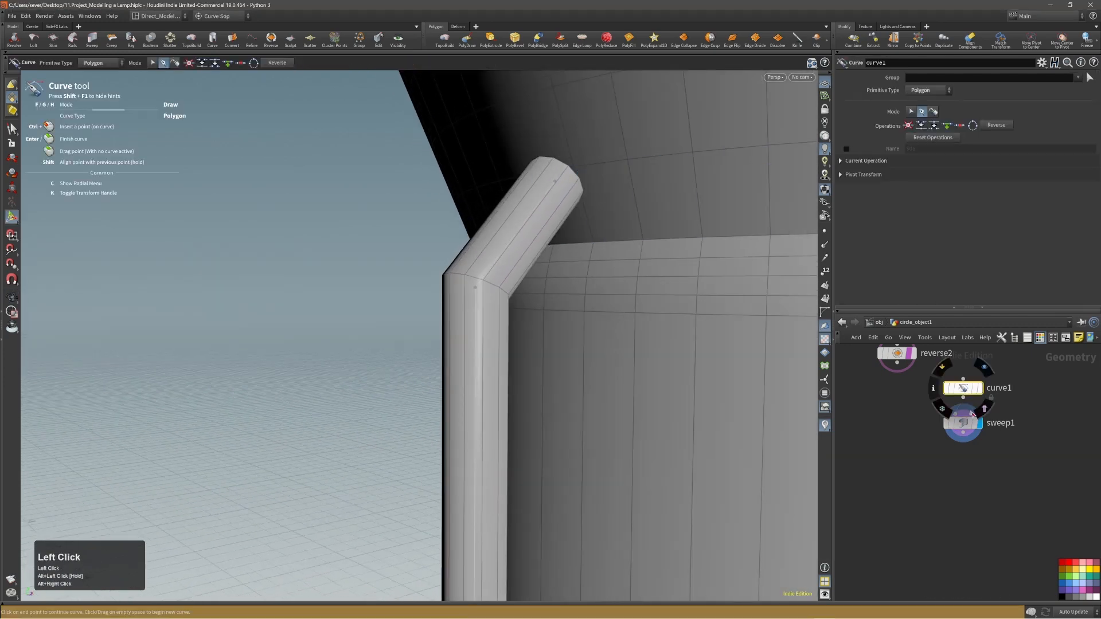
{"action": "left_click", "coordinate": [964, 412]}
{"action": "right_click_drag", "start_coordinate": [574, 184], "coordinate": [560, 180], "text": "alt"}
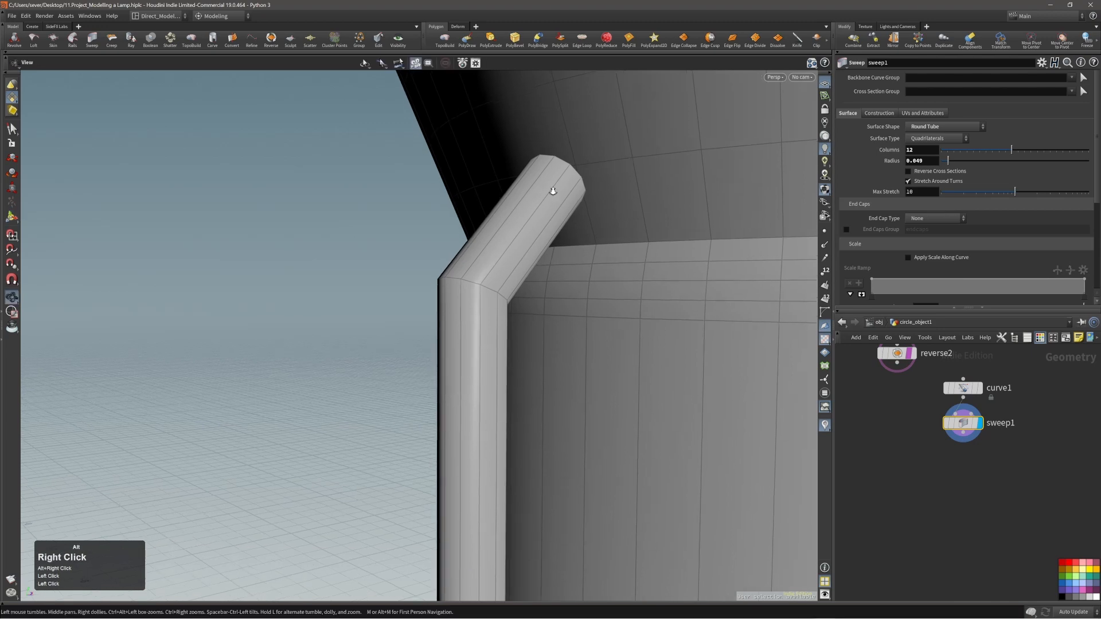
{"action": "left_click_drag", "start_coordinate": [560, 179], "coordinate": [560, 155], "text": "alt"}
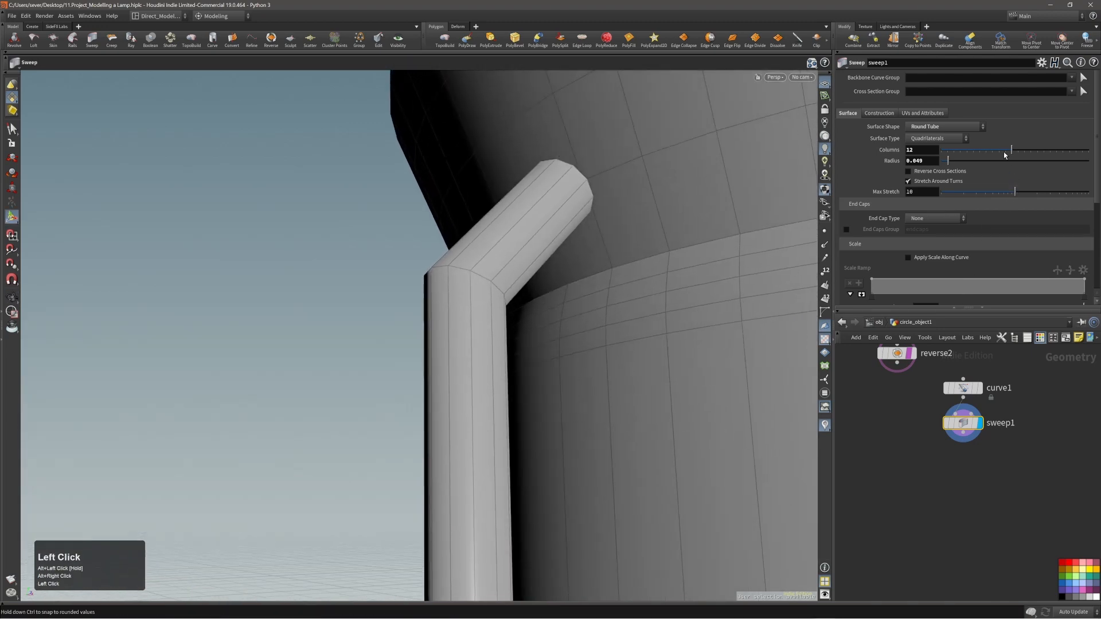
{"action": "left_click_drag", "start_coordinate": [1013, 150], "coordinate": [1017, 149]}
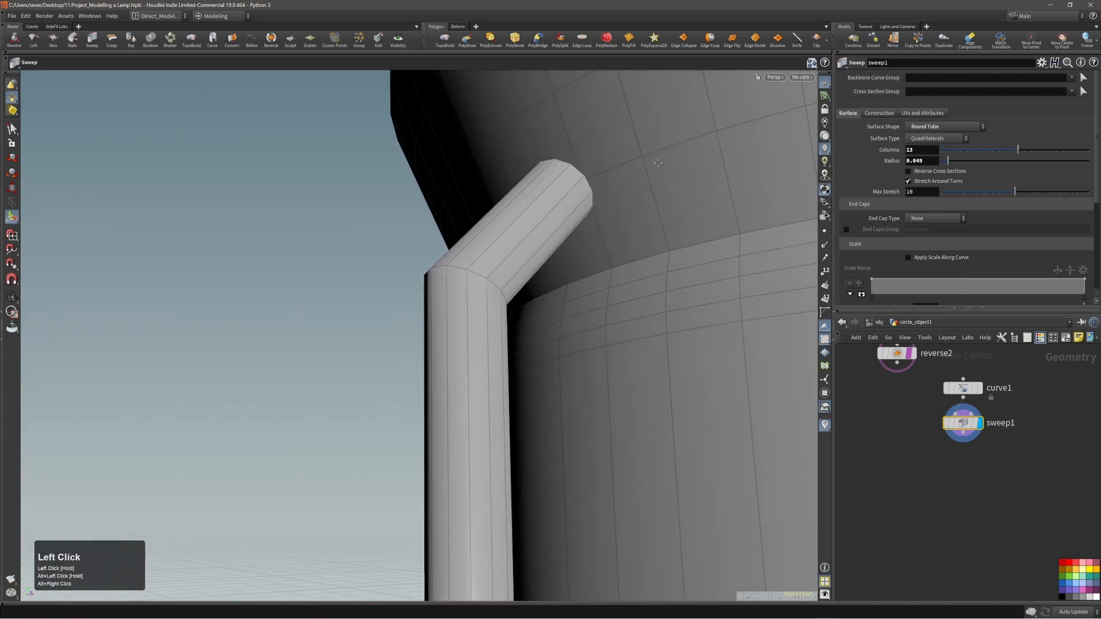
{"action": "left_click_drag", "start_coordinate": [579, 189], "coordinate": [362, 211], "text": "alt"}
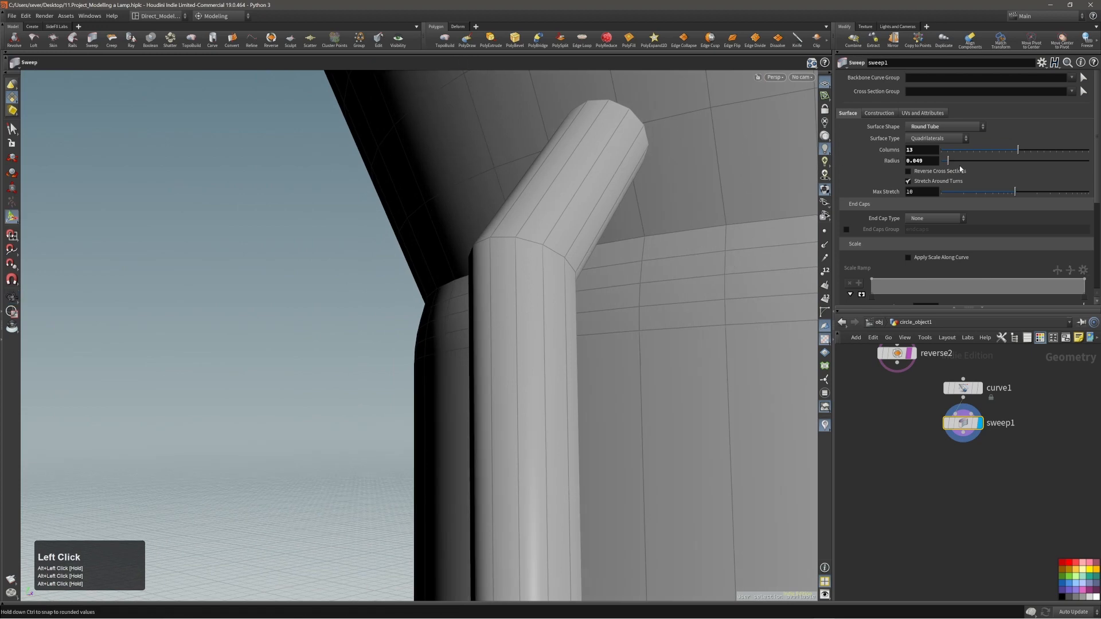
{"action": "left_click_drag", "start_coordinate": [1007, 150], "coordinate": [1010, 150]}
- Inspect how the cage bar sits against the upper collar, glass and base from several angles
{"action": "right_click_drag", "start_coordinate": [516, 229], "coordinate": [523, 221], "text": "alt"}
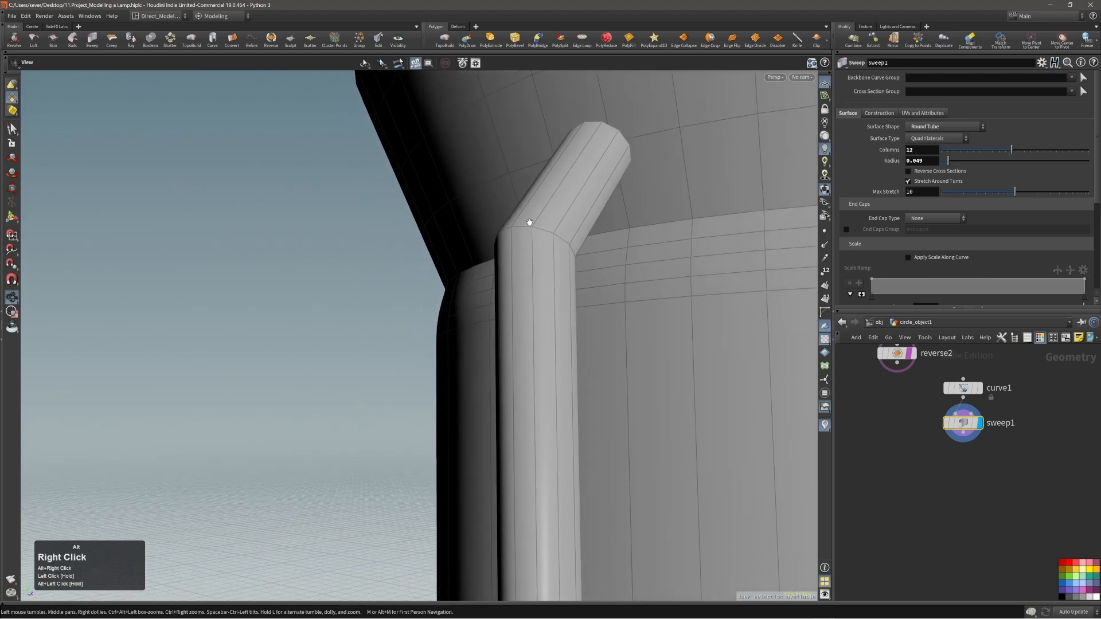
{"action": "middle_click_drag", "start_coordinate": [524, 222], "coordinate": [527, 247], "text": "alt"}
{"action": "left_click_drag", "start_coordinate": [527, 247], "coordinate": [545, 221], "text": "alt"}
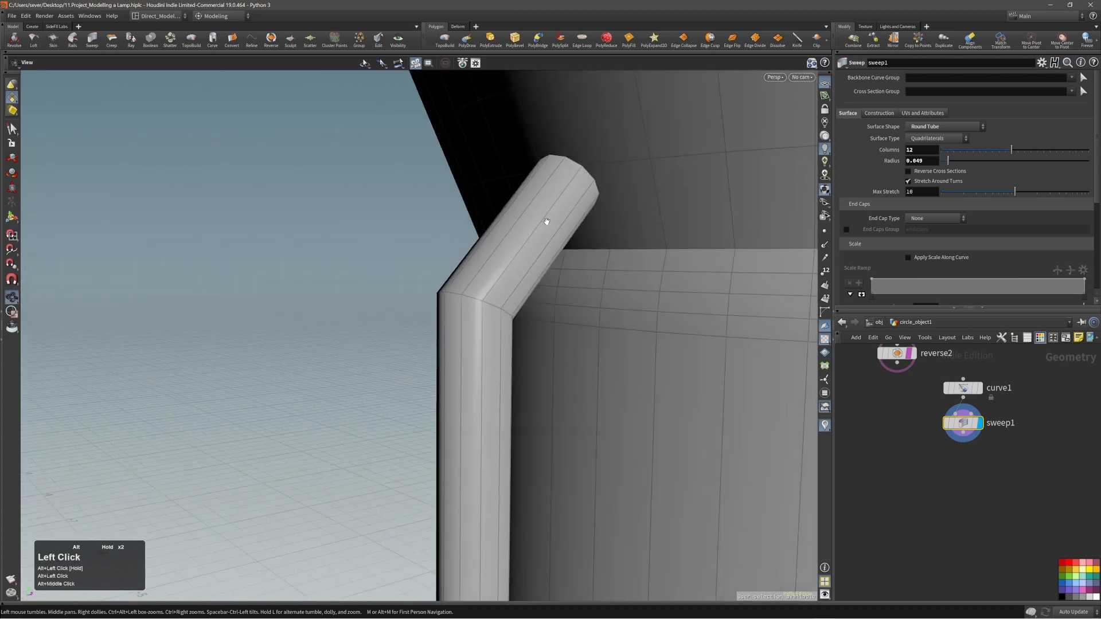
{"action": "middle_click_drag", "start_coordinate": [545, 221], "coordinate": [544, 257], "text": "alt"}
{"action": "left_click_drag", "start_coordinate": [544, 257], "coordinate": [493, 264], "text": "alt"}
{"action": "right_click_drag", "start_coordinate": [493, 263], "coordinate": [406, 277], "text": "alt"}
{"action": "middle_click_drag", "start_coordinate": [406, 277], "coordinate": [551, 359], "text": "alt"}
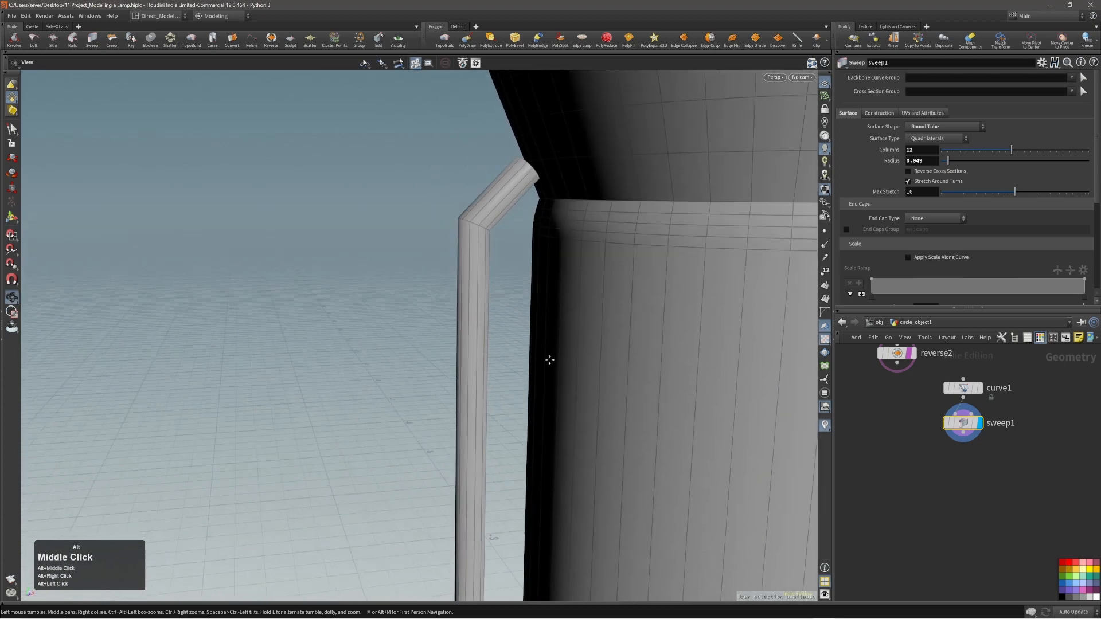
{"action": "right_click_drag", "start_coordinate": [550, 359], "coordinate": [351, 332], "text": "alt"}
{"action": "middle_click_drag", "start_coordinate": [351, 332], "coordinate": [459, 361], "text": "alt"}
{"action": "left_click_drag", "start_coordinate": [460, 362], "coordinate": [514, 363], "text": "alt"}
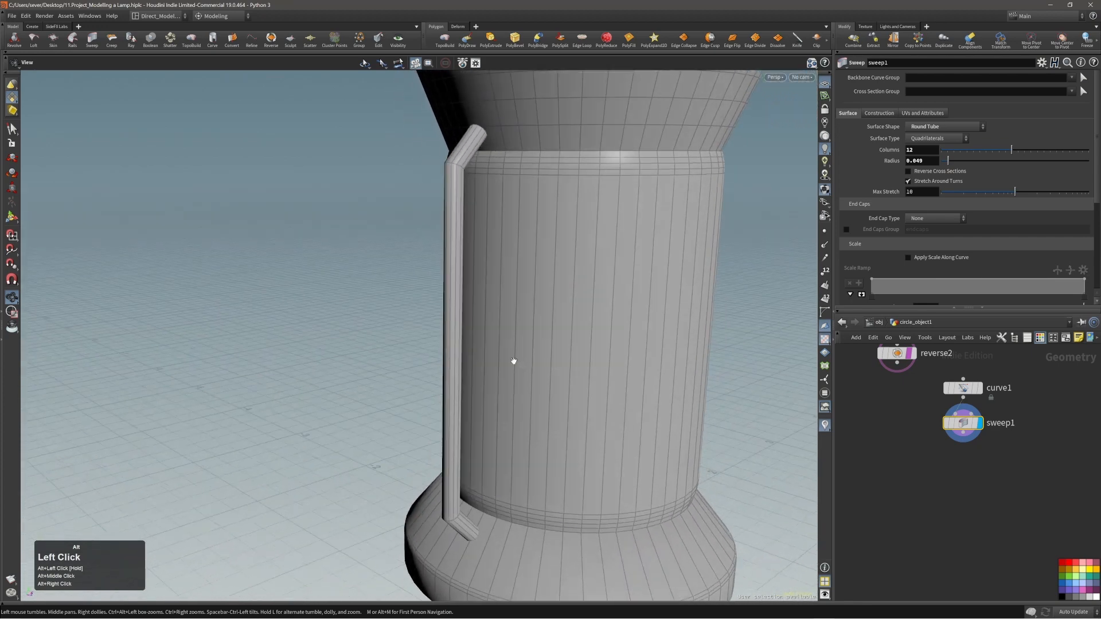
{"action": "middle_click_drag", "start_coordinate": [513, 363], "coordinate": [514, 373], "text": "alt"}
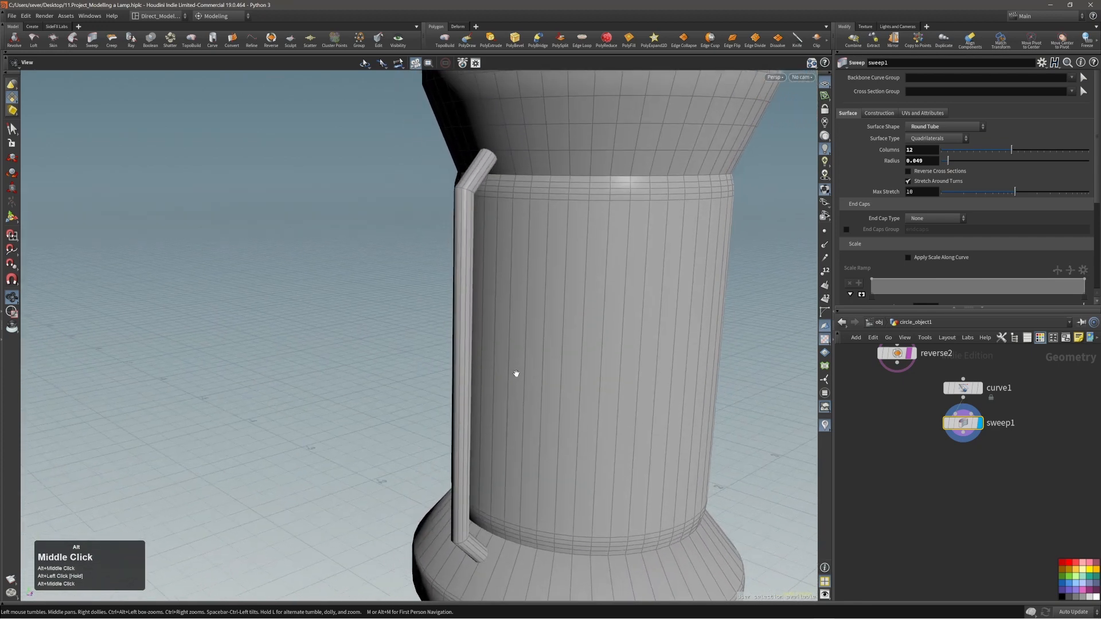
{"action": "left_click_drag", "start_coordinate": [514, 373], "coordinate": [398, 371], "text": "alt"}
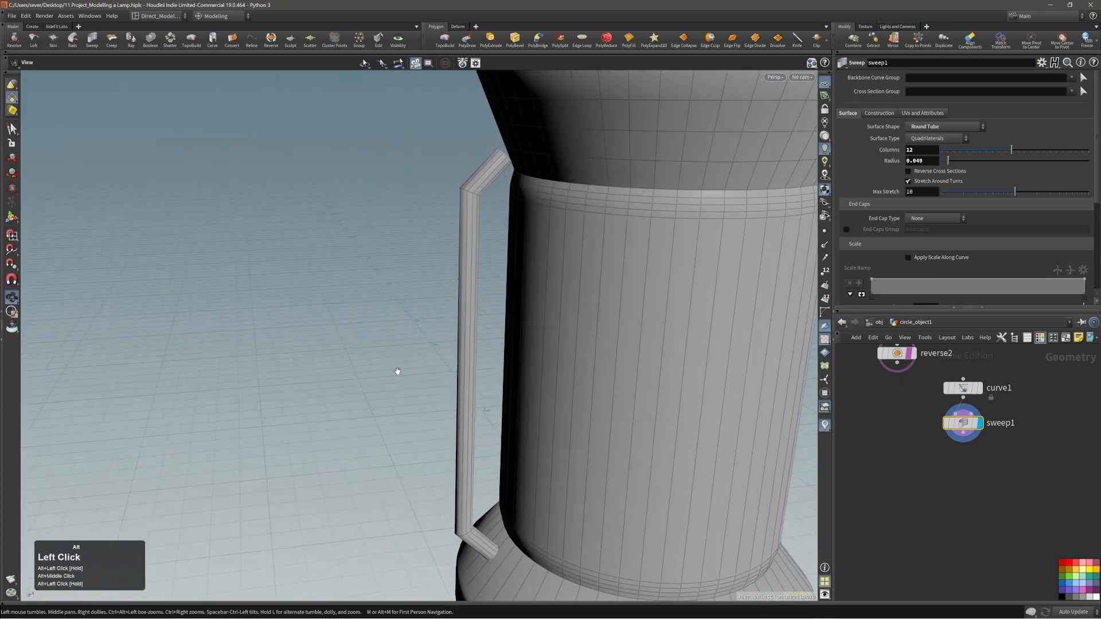
{"action": "right_click_drag", "start_coordinate": [509, 304], "coordinate": [509, 314], "text": "alt"}
{"action": "middle_click_drag", "start_coordinate": [509, 314], "coordinate": [504, 302], "text": "alt"}
{"action": "left_click_drag", "start_coordinate": [504, 302], "coordinate": [445, 238], "text": "alt"}
{"action": "middle_click_drag", "start_coordinate": [445, 239], "coordinate": [518, 349], "text": "alt"}
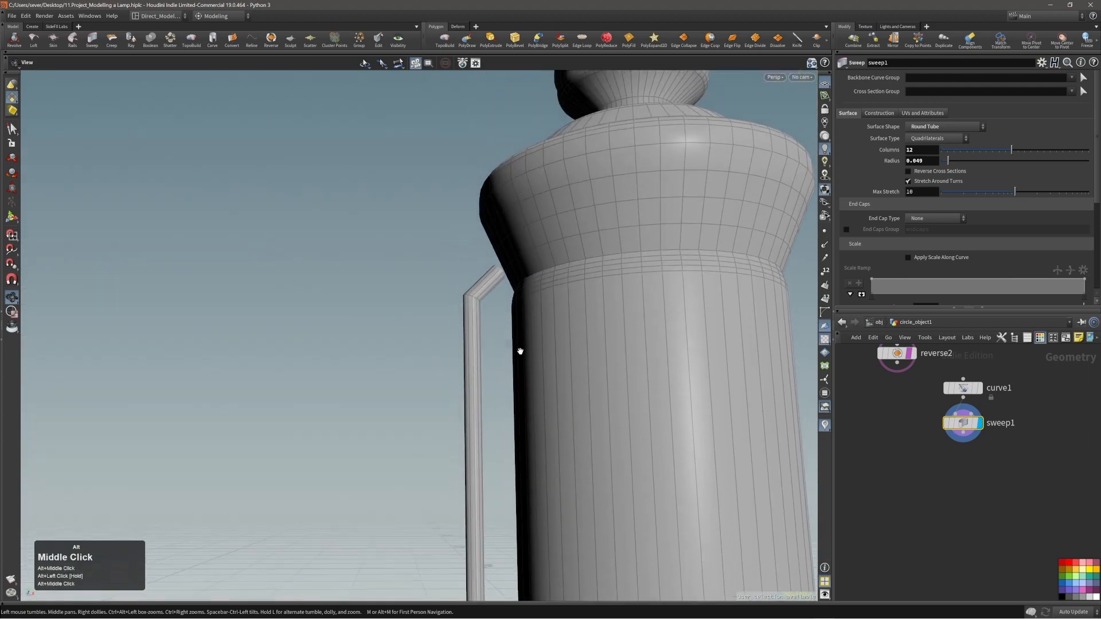
{"action": "right_click_drag", "start_coordinate": [518, 349], "coordinate": [582, 242], "text": "alt"}
{"action": "left_click_drag", "start_coordinate": [468, 276], "coordinate": [465, 338], "text": "alt"}
{"action": "left_click_drag", "start_coordinate": [497, 293], "coordinate": [496, 269], "text": "alt"}
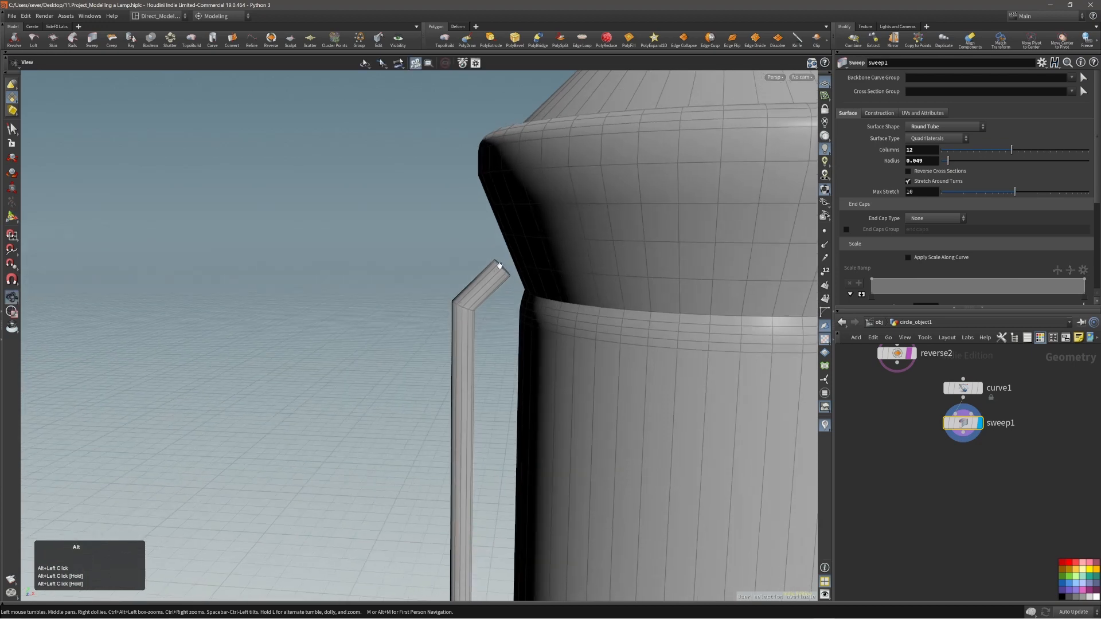
- Select the open edge loop at the cage bar's upper end
{"action": "right_click_drag", "start_coordinate": [497, 269], "coordinate": [503, 269], "text": "alt"}
{"action": "key", "text": "2"}
{"action": "double_click", "coordinate": [505, 271]}
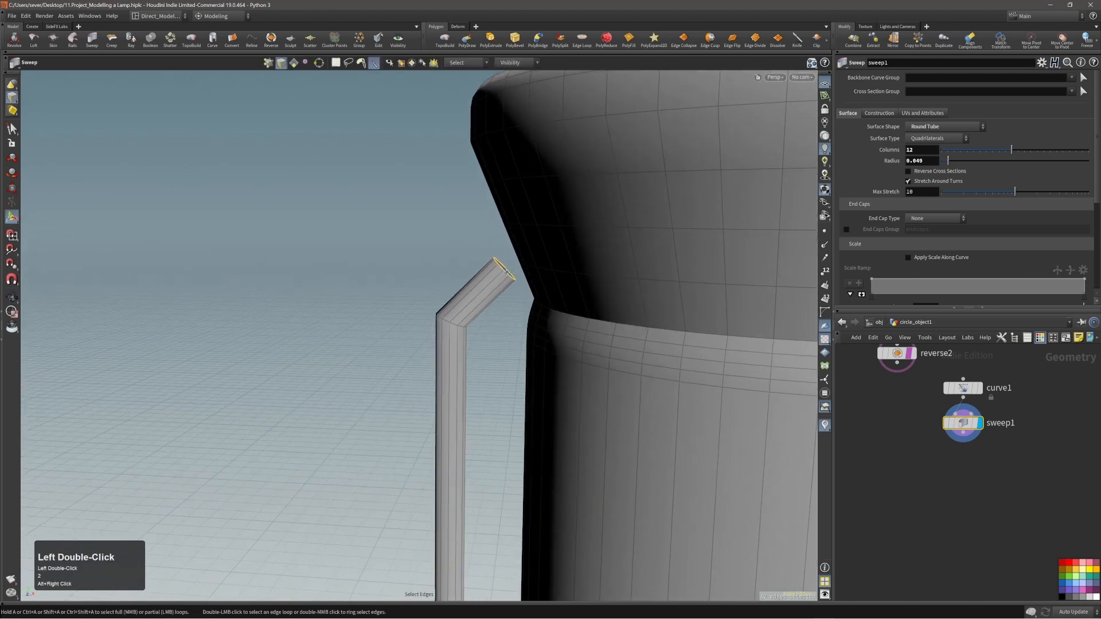
{"action": "left_click_drag", "start_coordinate": [505, 272], "coordinate": [488, 273], "text": "alt"}
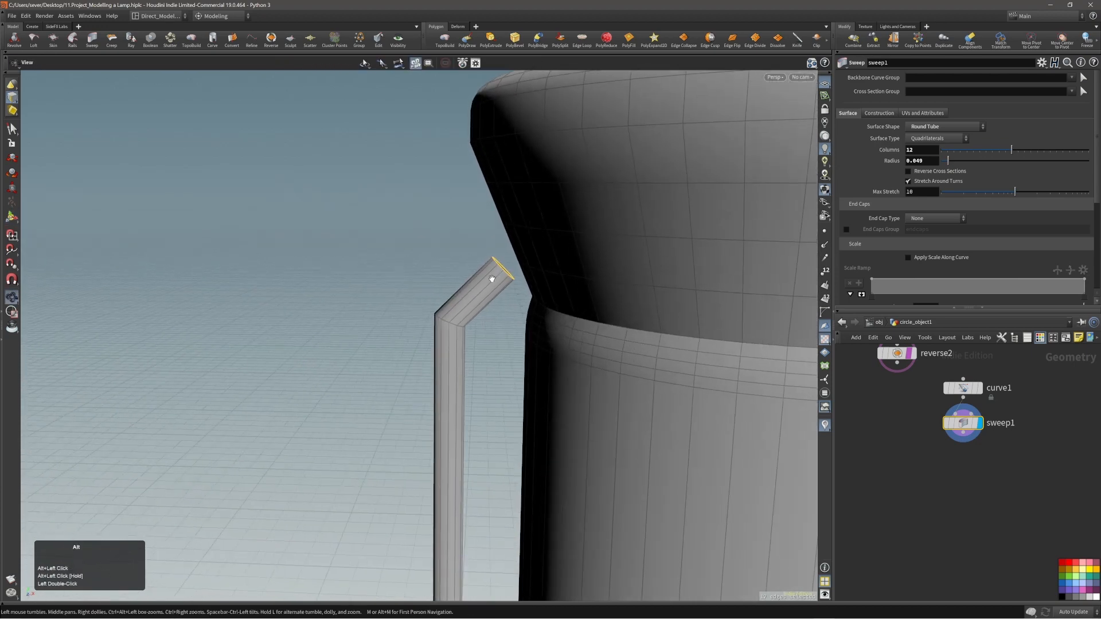
{"action": "left_click_drag", "start_coordinate": [515, 258], "coordinate": [400, 247], "text": "alt"}
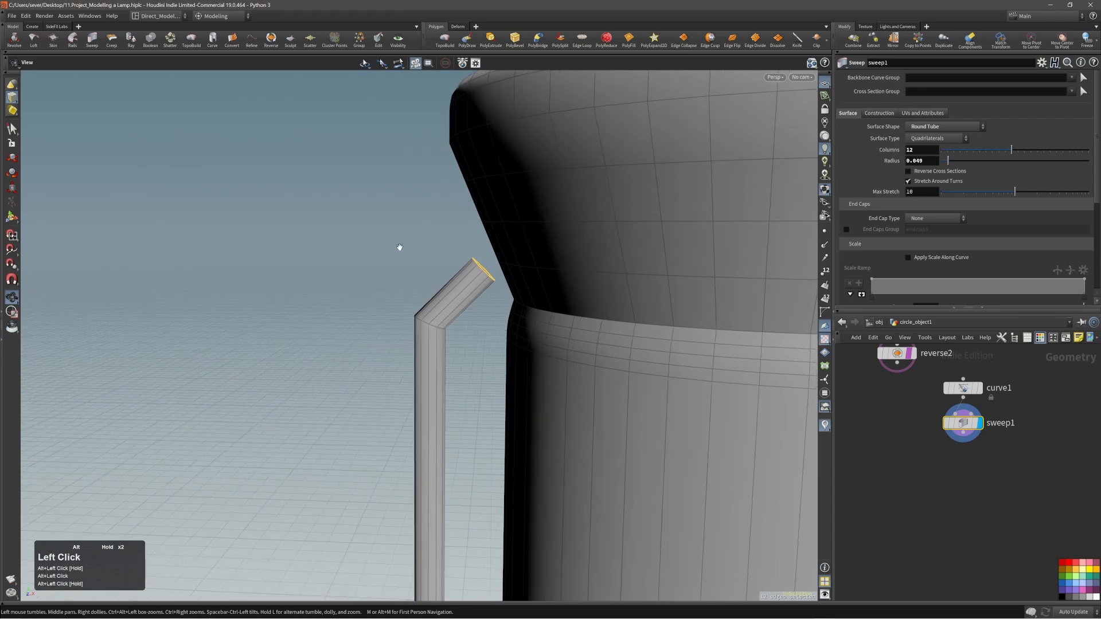
{"action": "right_click_drag", "start_coordinate": [400, 247], "coordinate": [300, 279], "text": "alt"}
{"action": "left_click_drag", "start_coordinate": [446, 270], "coordinate": [485, 262], "text": "alt"}
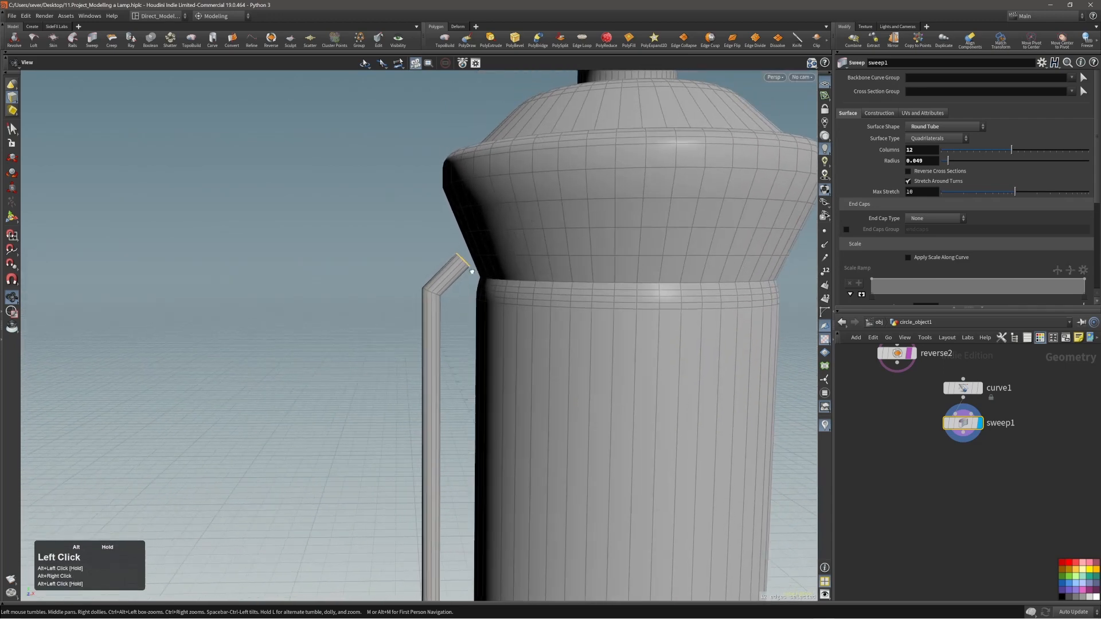
{"action": "mouse_move", "coordinate": [484, 262]}
{"action": "right_mouse_down", "text": "alt"}
{"action": "mouse_move", "coordinate": [491, 246]}
{"action": "mouse_move", "coordinate": [480, 258]}
{"action": "right_mouse_up", "text": "alt"}
{"action": "key", "text": "Return"}
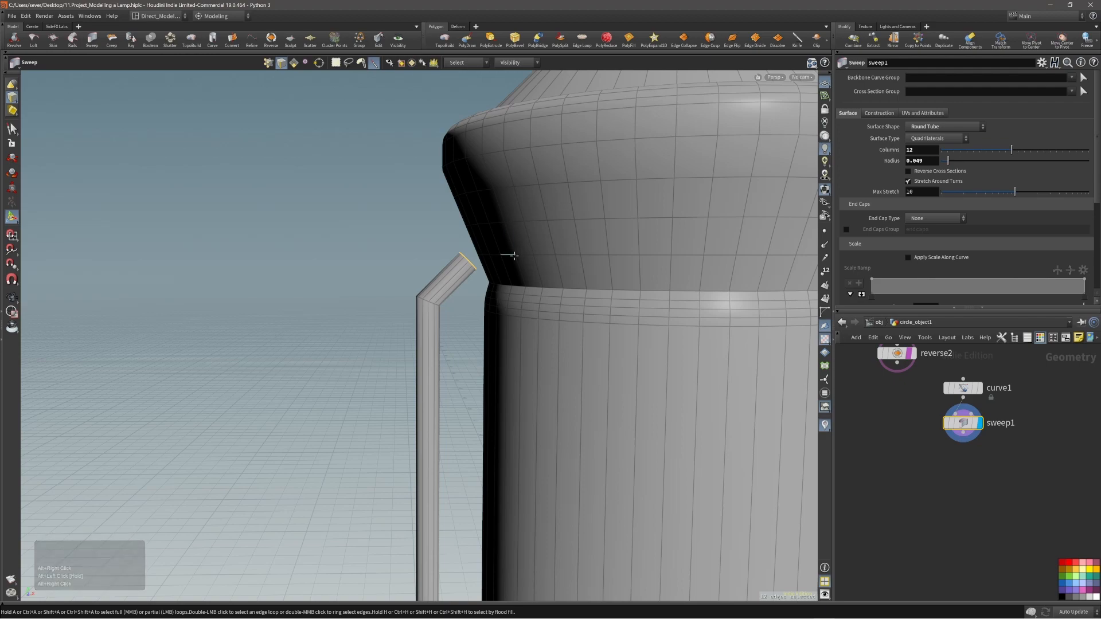
- Add the bar's lower open edge loop to the selection and cap both ends using PolyFill with Single Polygon fill mode
{"action": "left_click_drag", "start_coordinate": [508, 268], "coordinate": [539, 262], "text": "alt"}
{"action": "right_click_drag", "start_coordinate": [533, 265], "coordinate": [447, 305], "text": "alt"}
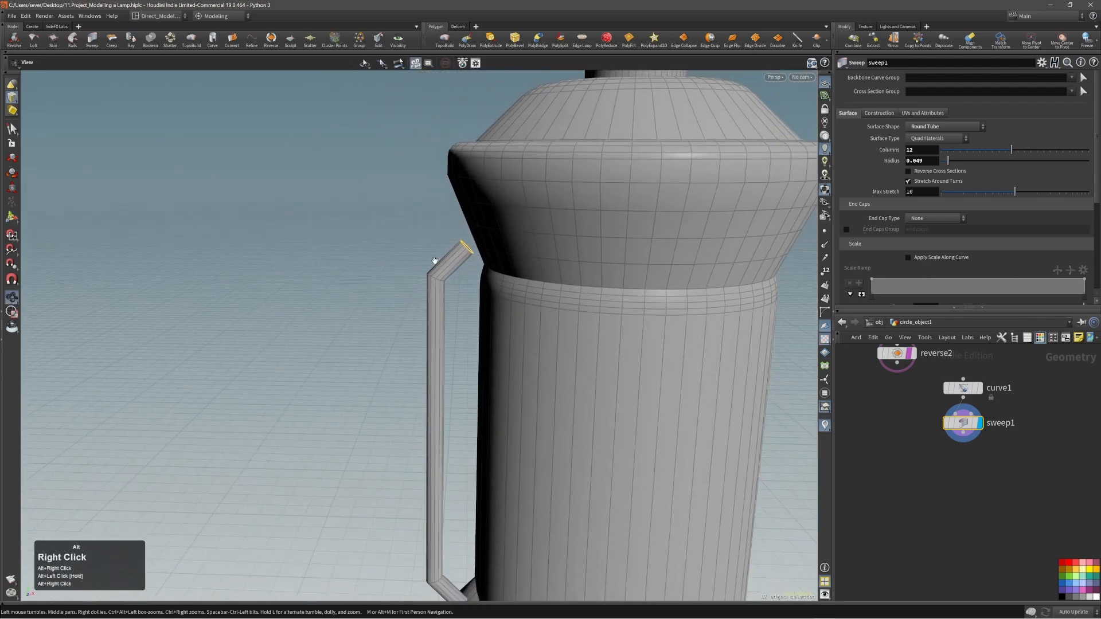
{"action": "middle_click_drag", "start_coordinate": [448, 305], "coordinate": [428, 239], "text": "alt"}
{"action": "left_click_drag", "start_coordinate": [428, 239], "coordinate": [420, 337], "text": "alt"}
{"action": "middle_click_drag", "start_coordinate": [420, 337], "coordinate": [423, 346], "text": "alt"}
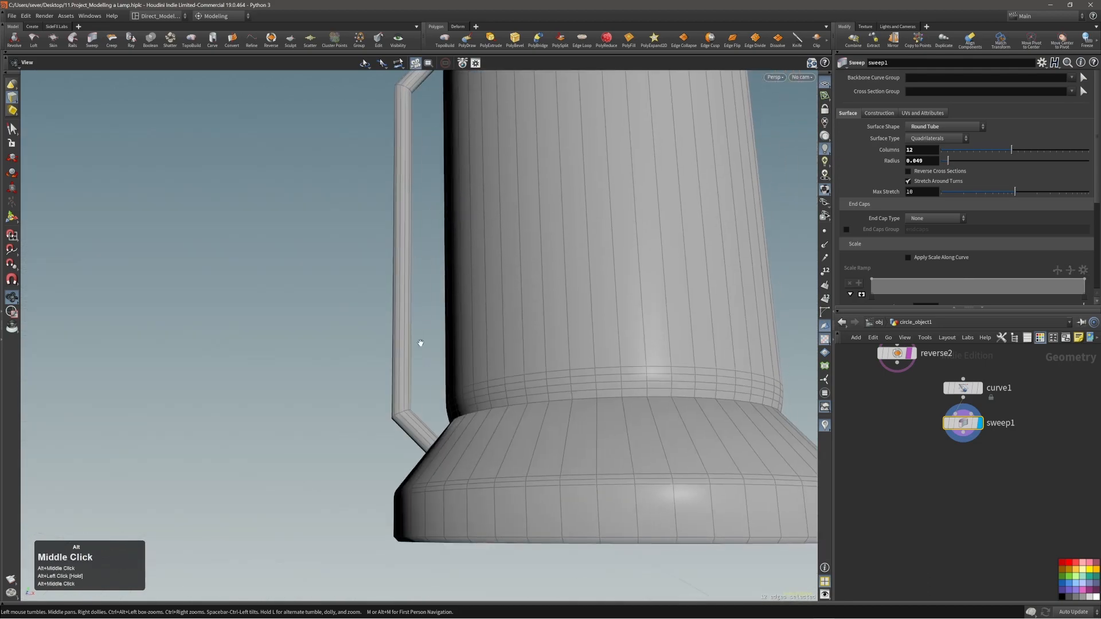
{"action": "left_click_drag", "start_coordinate": [423, 347], "coordinate": [460, 449], "text": "alt"}
{"action": "right_click_drag", "start_coordinate": [459, 450], "coordinate": [525, 429], "text": "alt"}
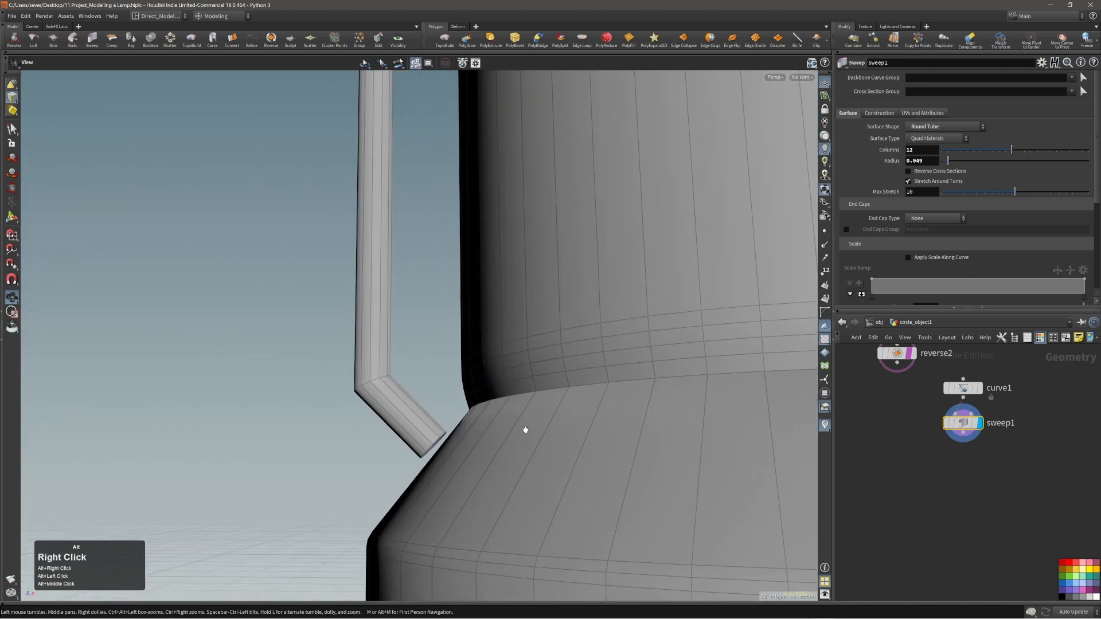
{"action": "left_click", "coordinate": [438, 444]}
{"action": "key", "text": "c"}
{"action": "left_click", "coordinate": [455, 418]}
{"action": "left_click", "coordinate": [406, 400]}
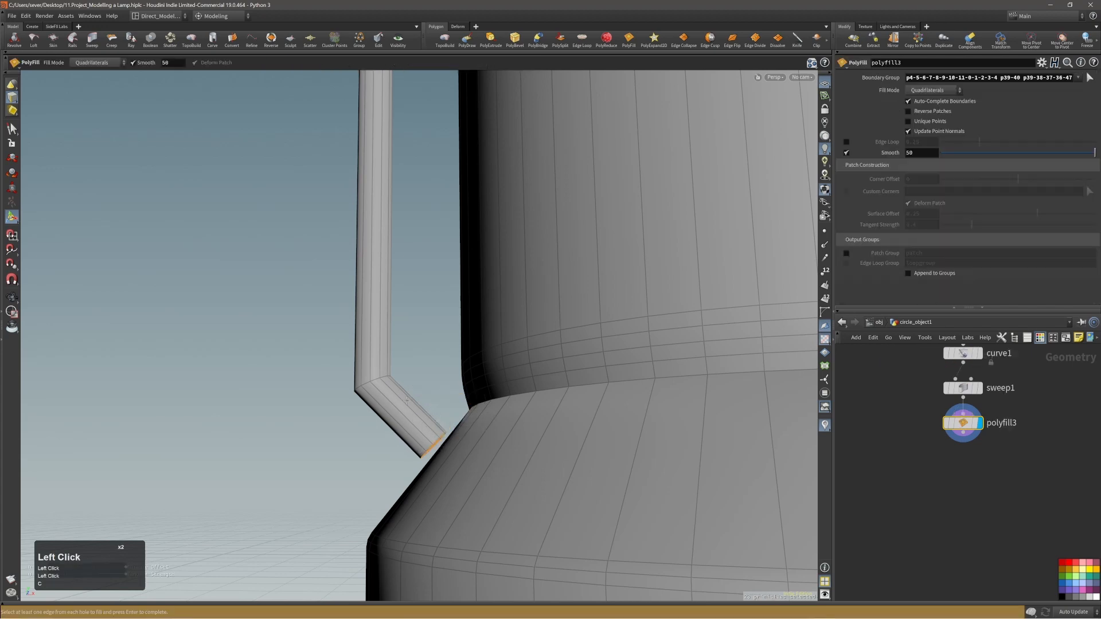
{"action": "left_click", "coordinate": [928, 90]}
{"action": "left_click", "coordinate": [926, 91]}
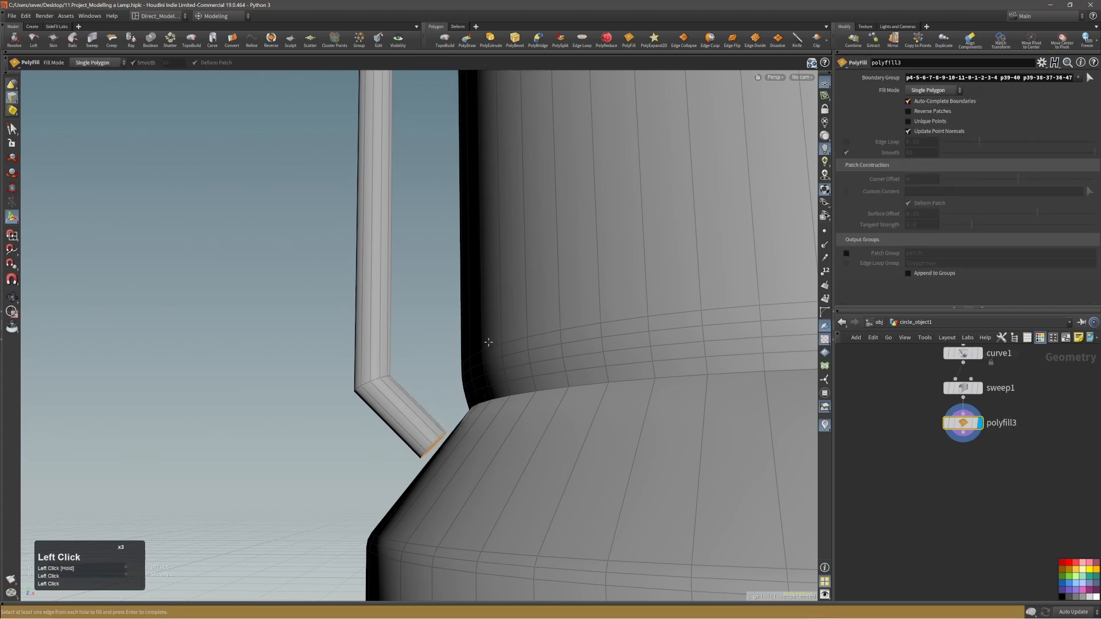
- Push both end caps of the bar outward toward the lamp body using Peak with a distance of about 0.124
{"action": "right_click_drag", "start_coordinate": [401, 355], "coordinate": [369, 366], "text": "alt"}
{"action": "left_click_drag", "start_coordinate": [369, 366], "coordinate": [411, 340], "text": "alt"}
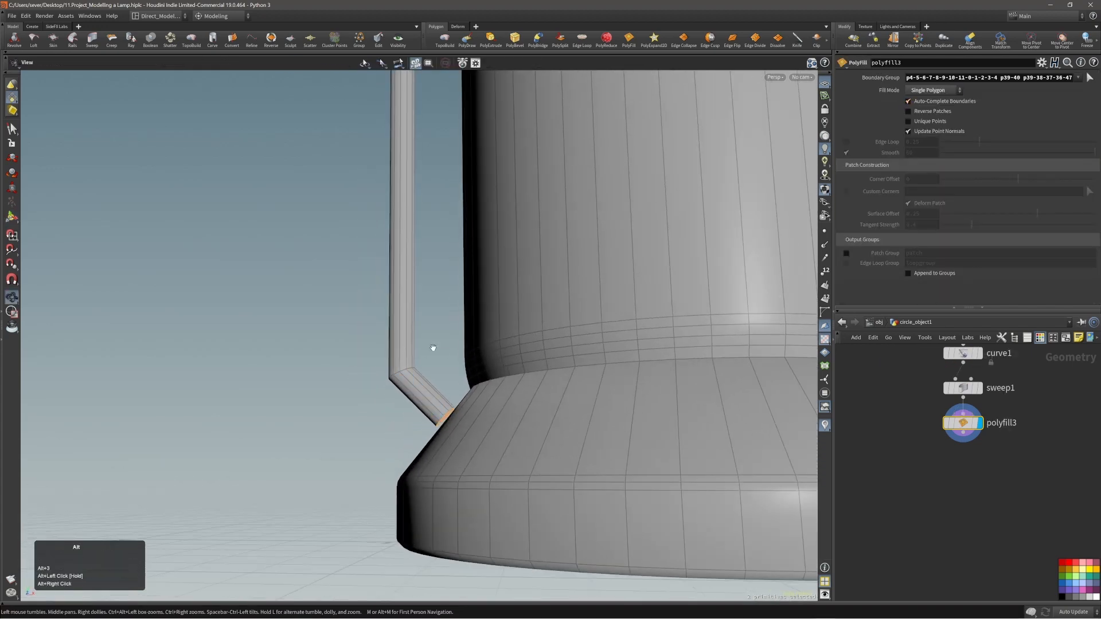
{"action": "right_click_drag", "start_coordinate": [432, 349], "coordinate": [407, 258], "text": "alt"}
{"action": "middle_click_drag", "start_coordinate": [409, 212], "coordinate": [424, 290], "text": "alt"}
{"action": "left_click_drag", "start_coordinate": [424, 290], "coordinate": [462, 297], "text": "alt"}
{"action": "right_click_drag", "start_coordinate": [462, 297], "coordinate": [457, 317], "text": "alt"}
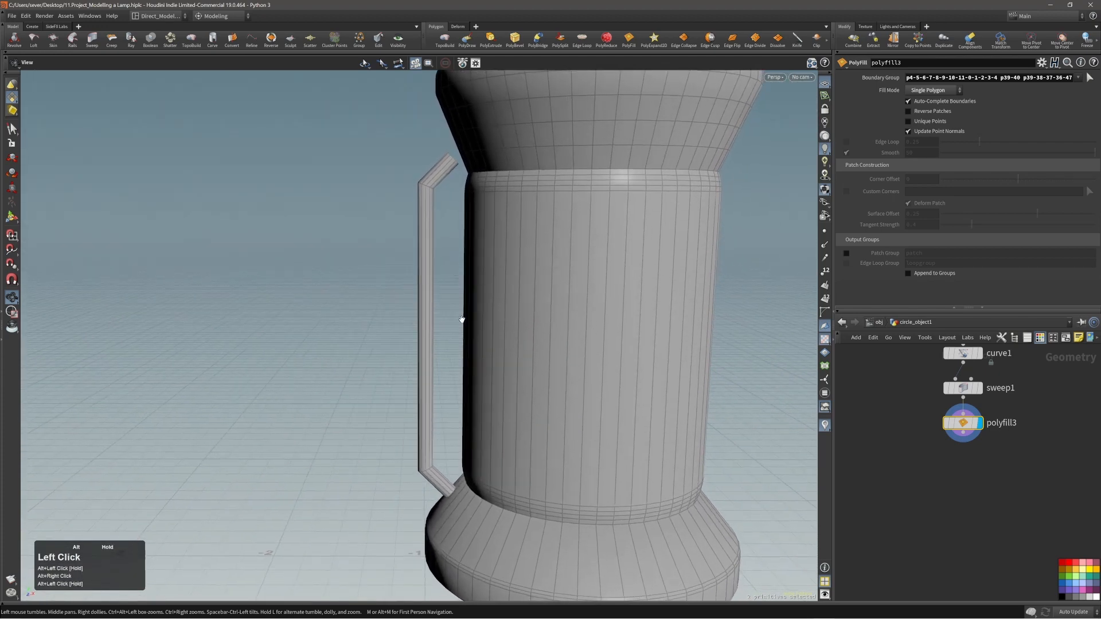
{"action": "key", "text": "c"}
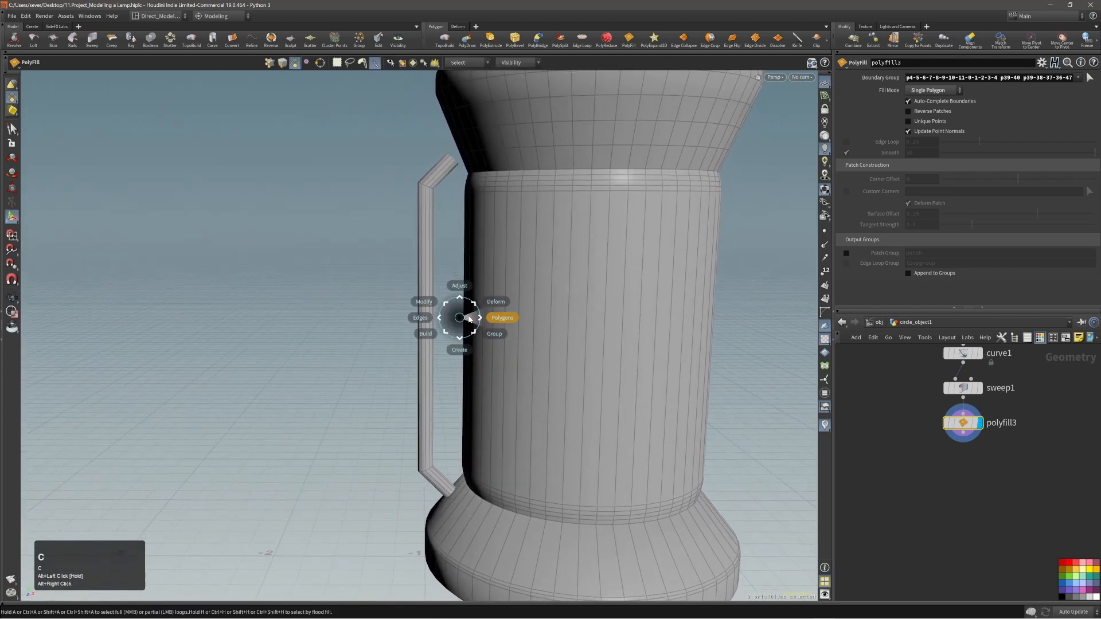
{"action": "left_click", "coordinate": [462, 297]}
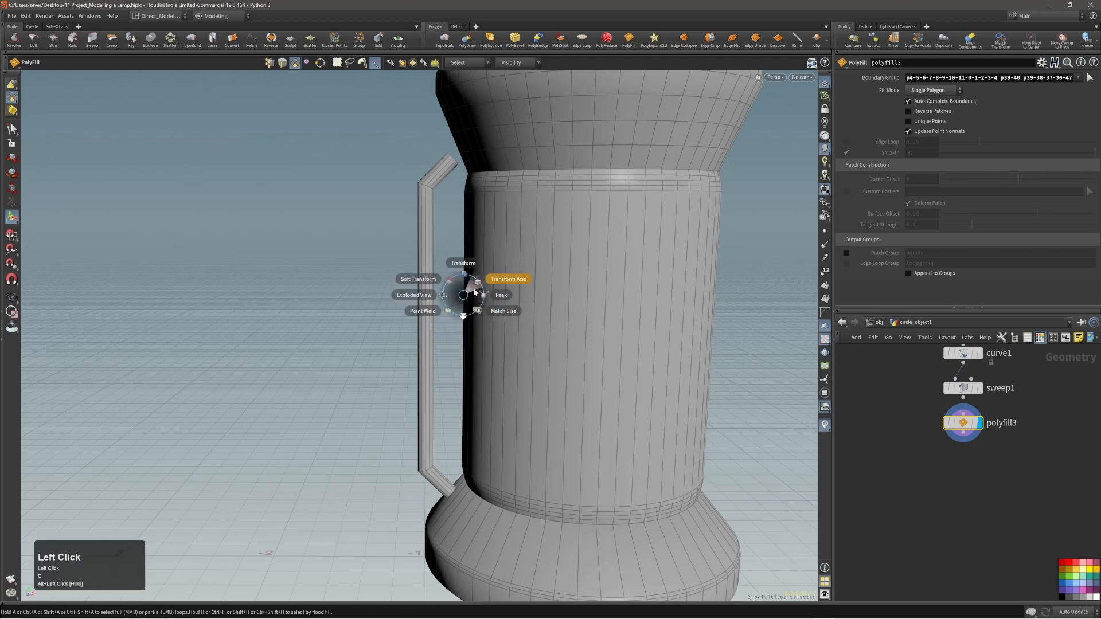
{"action": "left_click", "coordinate": [493, 294]}
{"action": "left_click_drag", "start_coordinate": [492, 299], "coordinate": [504, 306]}
{"action": "mouse_move", "coordinate": [511, 303]}
{"action": "left_mouse_down", "text": "alt"}
{"action": "mouse_move", "coordinate": [518, 319]}
{"action": "mouse_move", "coordinate": [466, 331]}
{"action": "mouse_move", "coordinate": [531, 338]}
{"action": "mouse_move", "coordinate": [524, 314]}
{"action": "left_mouse_up", "text": "alt"}
- Return to the bar's source curve and select its upper and lower corner points in wireframe display
{"action": "middle_click_drag", "start_coordinate": [948, 440], "coordinate": [968, 501], "text": "alt"}
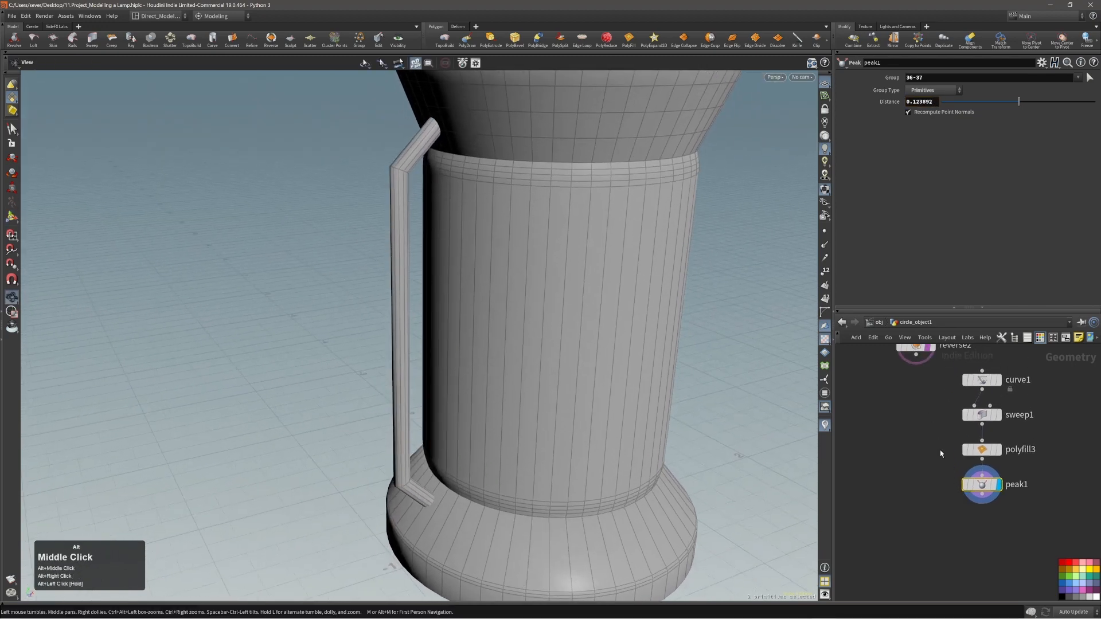
{"action": "left_click_drag", "start_coordinate": [995, 393], "coordinate": [995, 393]}
{"action": "left_click_drag", "start_coordinate": [590, 376], "coordinate": [511, 350], "text": "alt"}
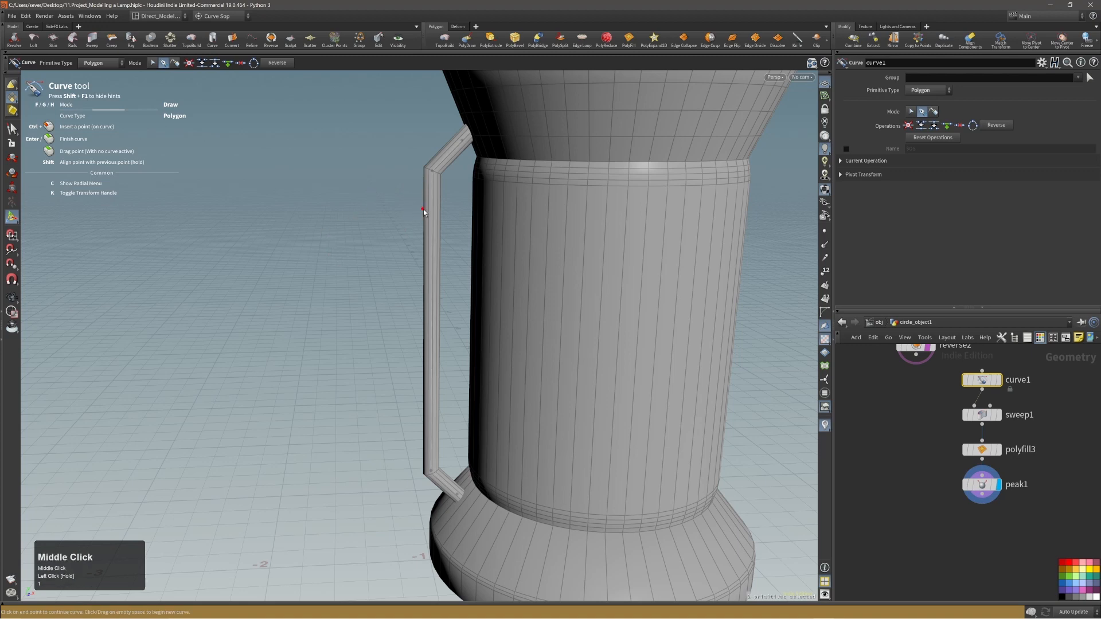
{"action": "key", "text": "Escape"}
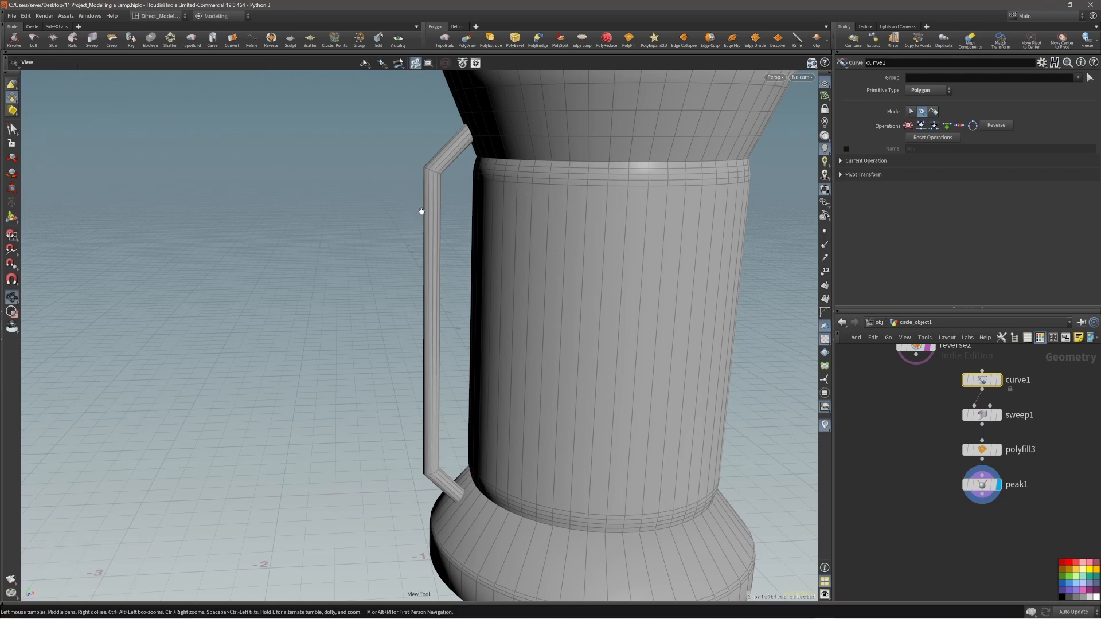
{"action": "left_click_drag", "start_coordinate": [413, 182], "coordinate": [446, 208]}
{"action": "key", "text": "s"}
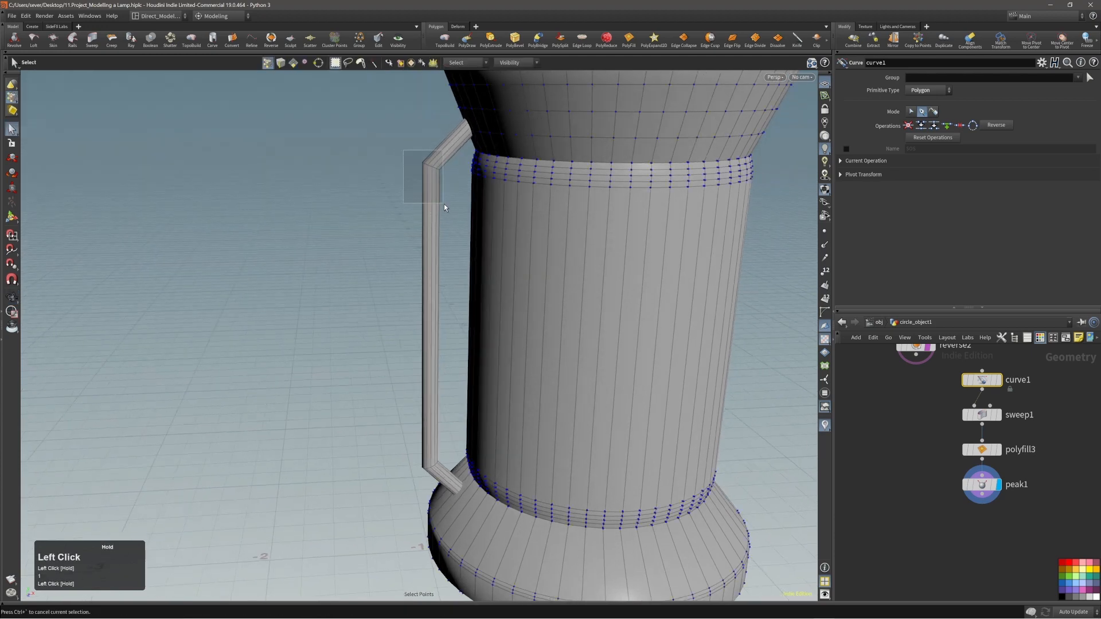
{"action": "middle_click_drag", "start_coordinate": [437, 261], "coordinate": [430, 246], "text": "alt"}
{"action": "key", "text": "w"}
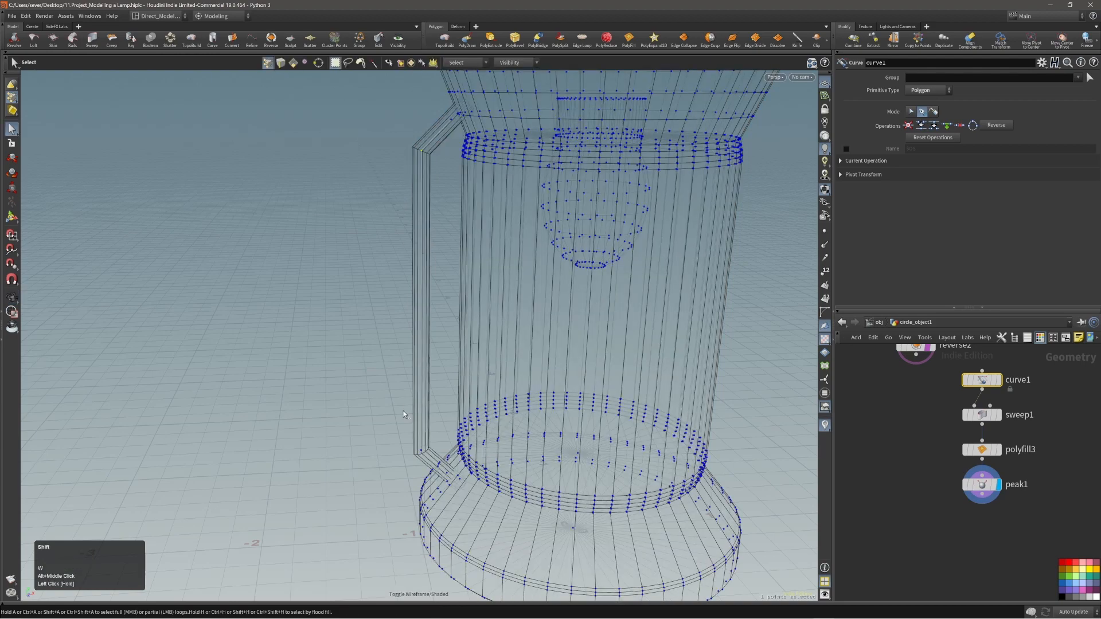
{"action": "left_click_drag", "start_coordinate": [399, 419], "coordinate": [431, 460], "text": "shift"}
{"action": "left_click_drag", "start_coordinate": [423, 401], "coordinate": [423, 351], "text": "alt"}
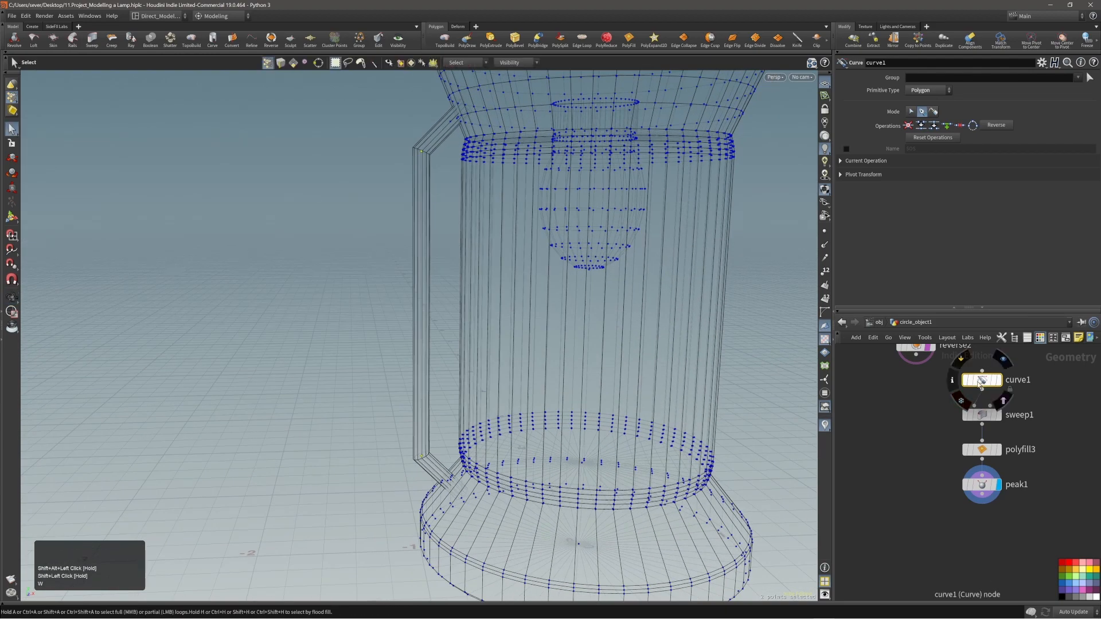
{"action": "left_click_drag", "start_coordinate": [464, 262], "coordinate": [449, 278], "text": "alt"}
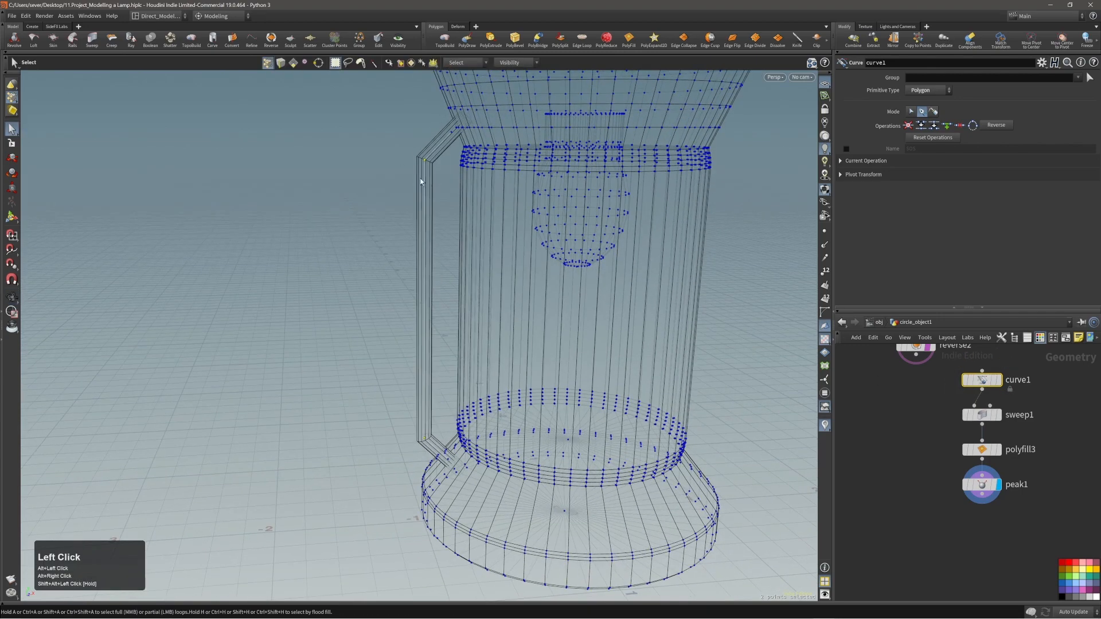
{"action": "middle_click_drag", "start_coordinate": [439, 216], "coordinate": [435, 226], "text": "alt"}
- Round both corner points using PolyBevel with a distance of about 0.078 and 3 divisions, and display the sweep node
{"action": "key", "text": "c"}
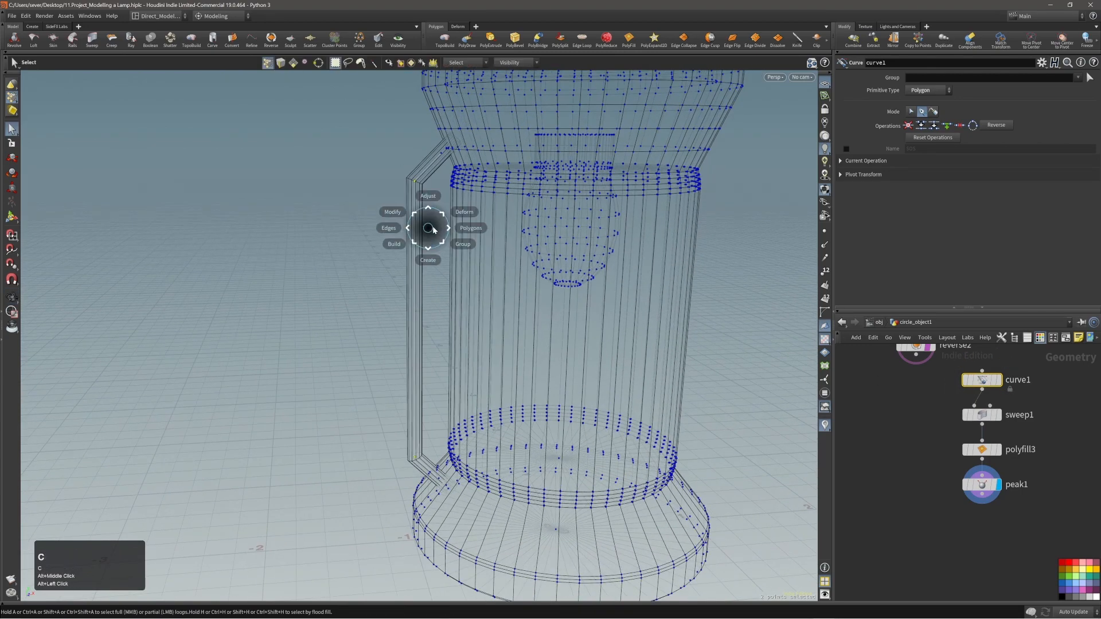
{"action": "left_click", "coordinate": [435, 212]}
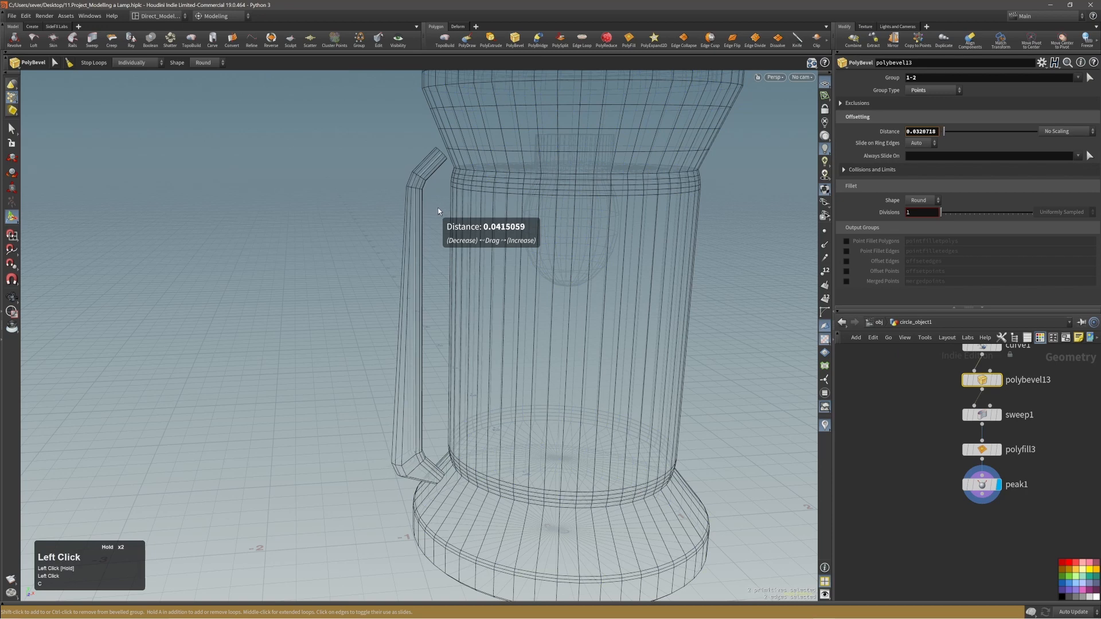
{"action": "left_click_drag", "start_coordinate": [439, 211], "coordinate": [447, 216]}
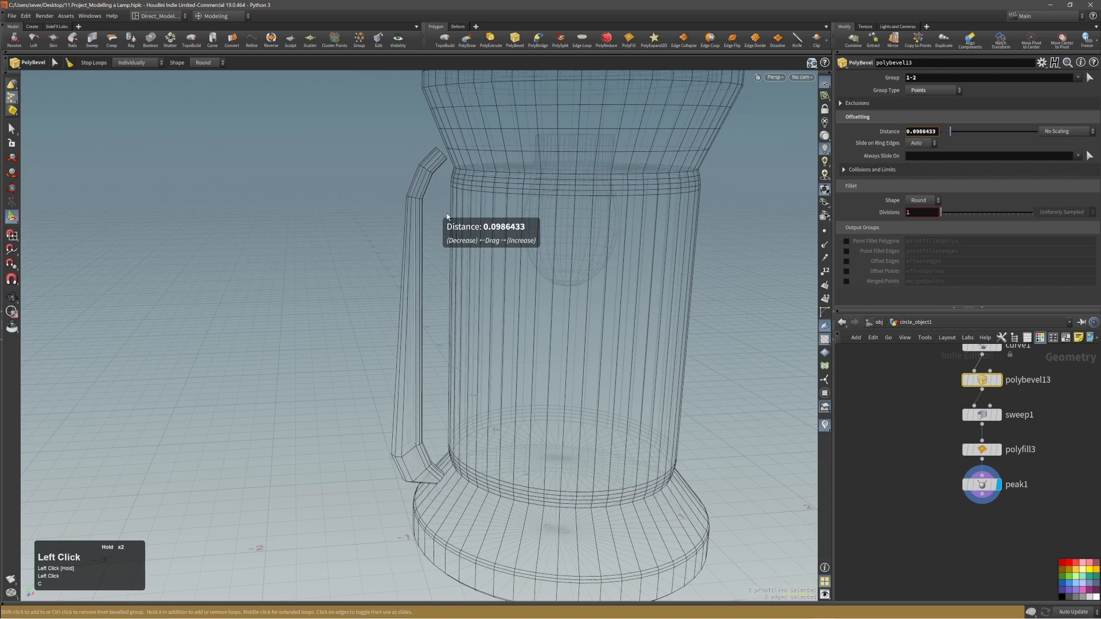
{"action": "scroll", "coordinate": [442, 229], "scroll_direction": "up", "scroll_amount": 1}
{"action": "scroll", "coordinate": [441, 233], "scroll_direction": "up", "scroll_amount": 1}
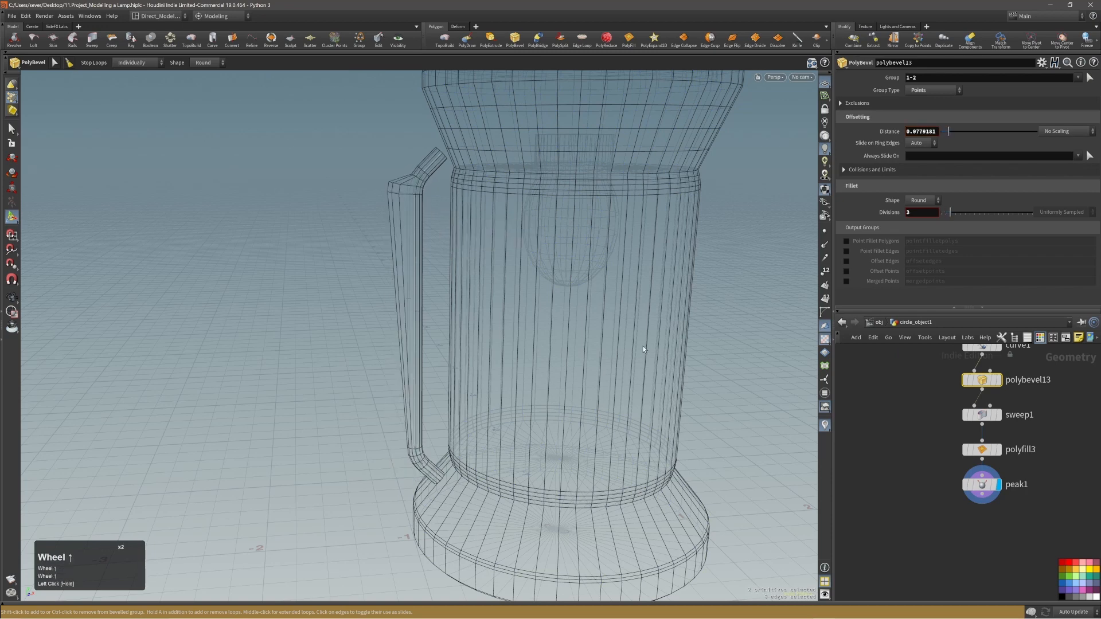
{"action": "left_click", "coordinate": [982, 414]}
{"action": "left_click", "coordinate": [998, 414]}
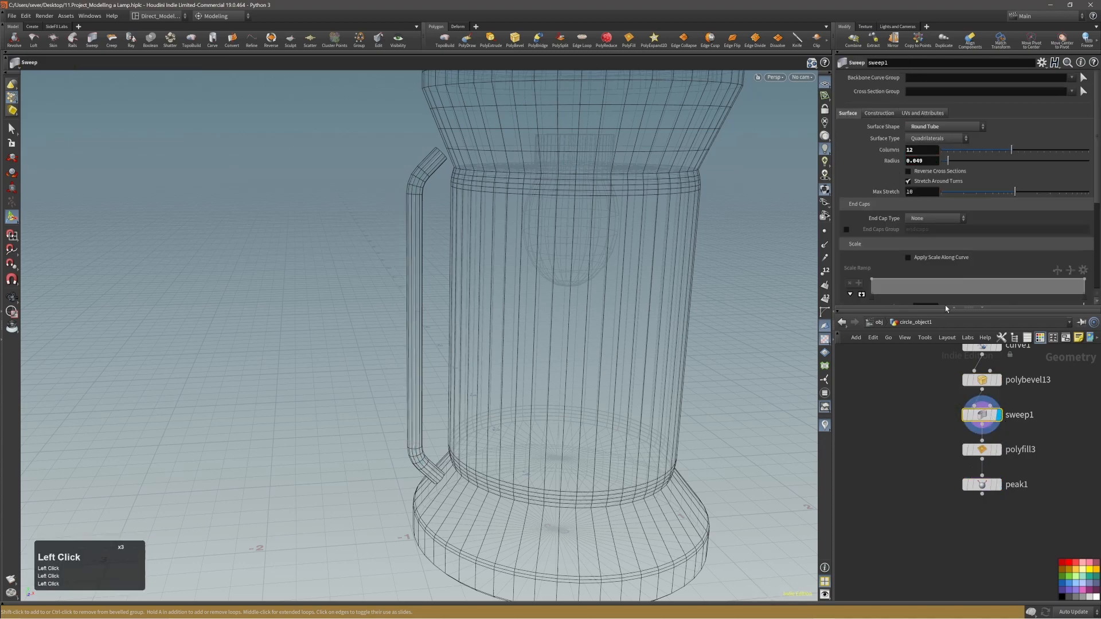
{"action": "right_click_drag", "start_coordinate": [402, 355], "coordinate": [364, 356], "text": "alt"}
{"action": "left_click_drag", "start_coordinate": [363, 356], "coordinate": [398, 353], "text": "alt"}
{"action": "right_click_drag", "start_coordinate": [398, 354], "coordinate": [512, 331], "text": "alt"}
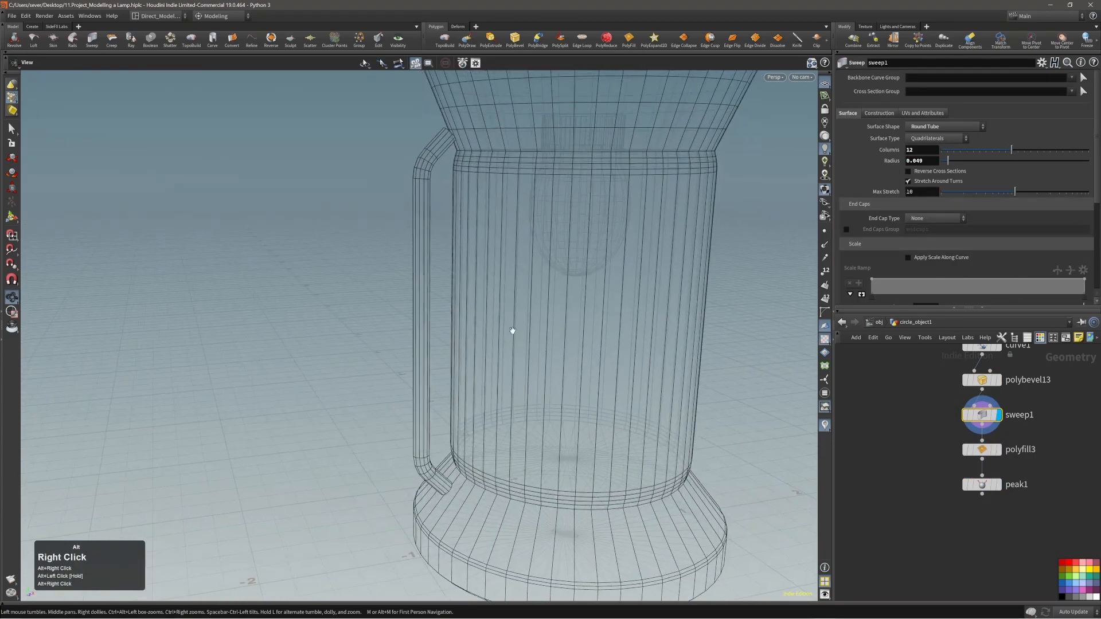
- Set the corner bevel's distance to about 0.117 with 5 divisions, restore shaded display and save the scene
{"action": "left_click", "coordinate": [988, 386]}
{"action": "middle_click_drag", "start_coordinate": [606, 418], "coordinate": [593, 452]}
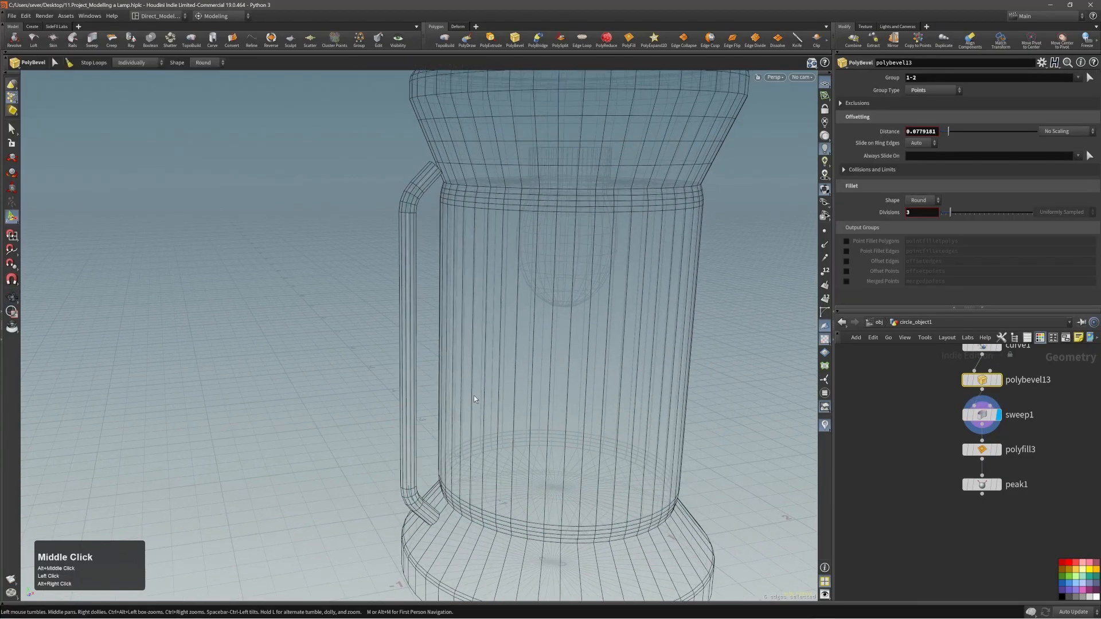
{"action": "mouse_move", "coordinate": [490, 391]}
{"action": "left_mouse_down"}
{"action": "mouse_move", "coordinate": [477, 369]}
{"action": "mouse_move", "coordinate": [449, 365]}
{"action": "mouse_move", "coordinate": [482, 387]}
{"action": "mouse_move", "coordinate": [531, 366]}
{"action": "mouse_move", "coordinate": [494, 386]}
{"action": "mouse_move", "coordinate": [500, 393]}
{"action": "mouse_move", "coordinate": [482, 388]}
{"action": "left_mouse_up"}
{"action": "key", "text": "w"}
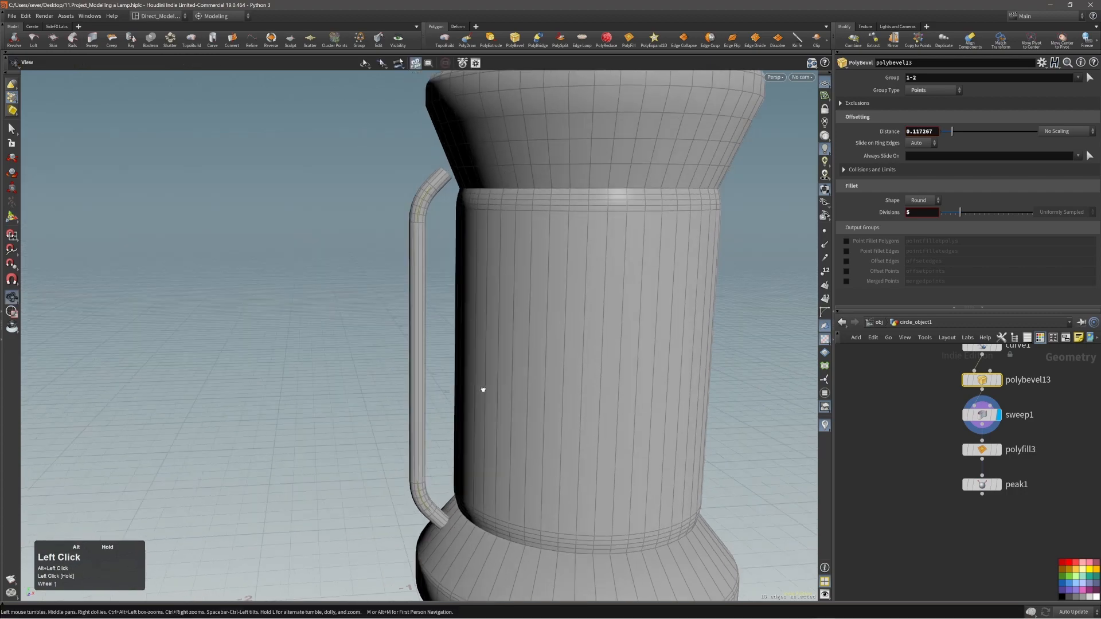
{"action": "right_click_drag", "start_coordinate": [482, 388], "coordinate": [453, 400], "text": "alt"}
{"action": "left_click_drag", "start_coordinate": [453, 400], "coordinate": [496, 408], "text": "alt"}
{"action": "right_click_drag", "start_coordinate": [497, 407], "coordinate": [497, 401], "text": "alt"}
{"action": "mouse_move", "coordinate": [497, 401]}
{"action": "left_mouse_down", "text": "alt"}
{"action": "mouse_move", "coordinate": [475, 394]}
{"action": "mouse_move", "coordinate": [576, 401]}
{"action": "mouse_move", "coordinate": [504, 393]}
{"action": "left_mouse_up", "text": "alt"}
{"action": "key", "text": "Page_Down"}
{"action": "key", "text": "ctrl+s"}
{"action": "right_click_drag", "start_coordinate": [504, 393], "coordinate": [536, 379], "text": "alt"}
{"action": "middle_click_drag", "start_coordinate": [535, 378], "coordinate": [505, 407], "text": "alt"}
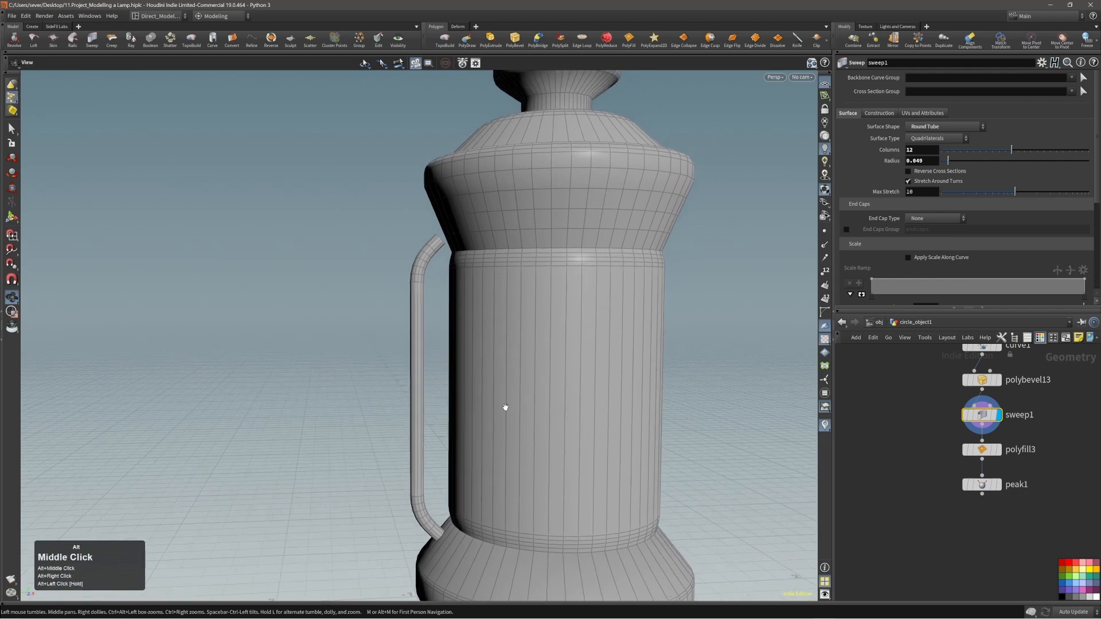
- Display the PolyFill and Peak nodes in turn to check the bar's end caps after the corner bevel
{"action": "left_click", "coordinate": [996, 450]}
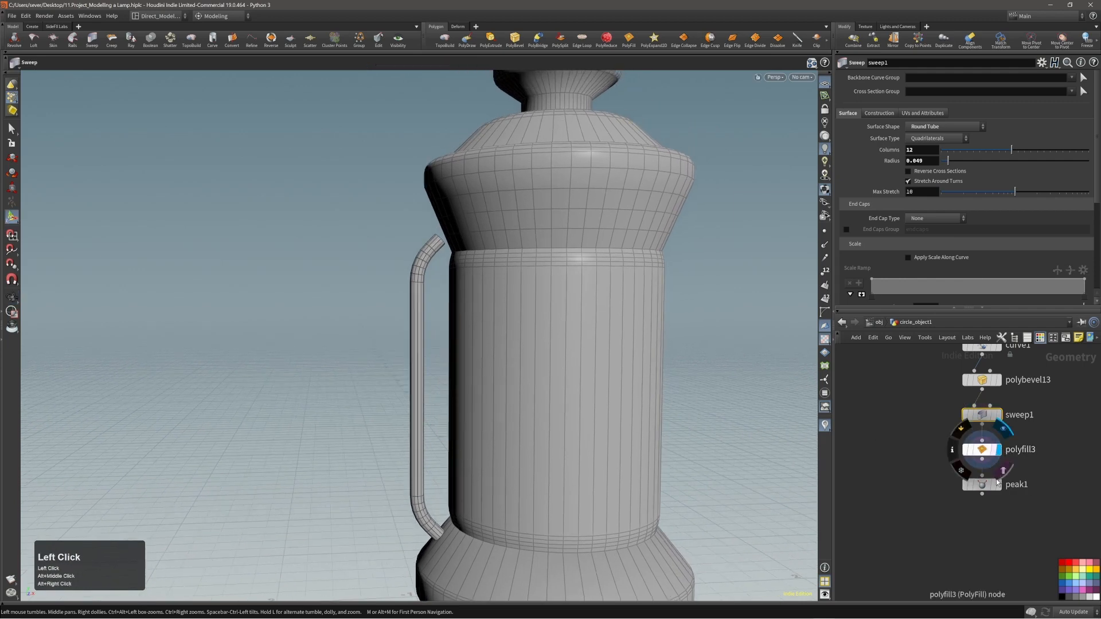
{"action": "left_click", "coordinate": [988, 485]}
{"action": "left_click", "coordinate": [987, 486]}
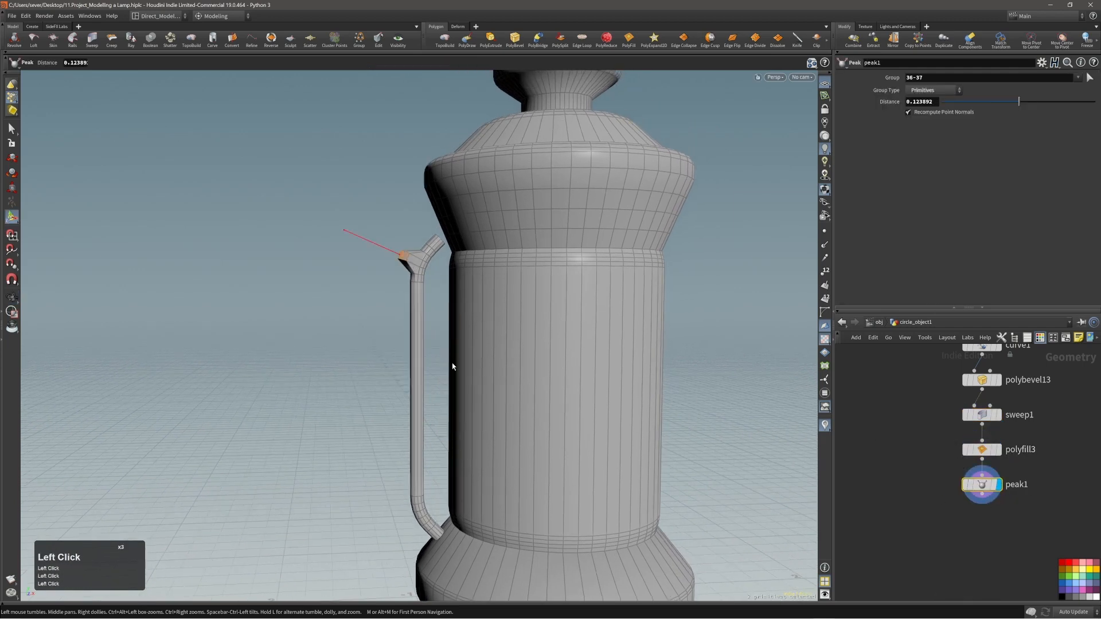
{"action": "left_click_drag", "start_coordinate": [450, 363], "coordinate": [589, 237], "text": "alt"}
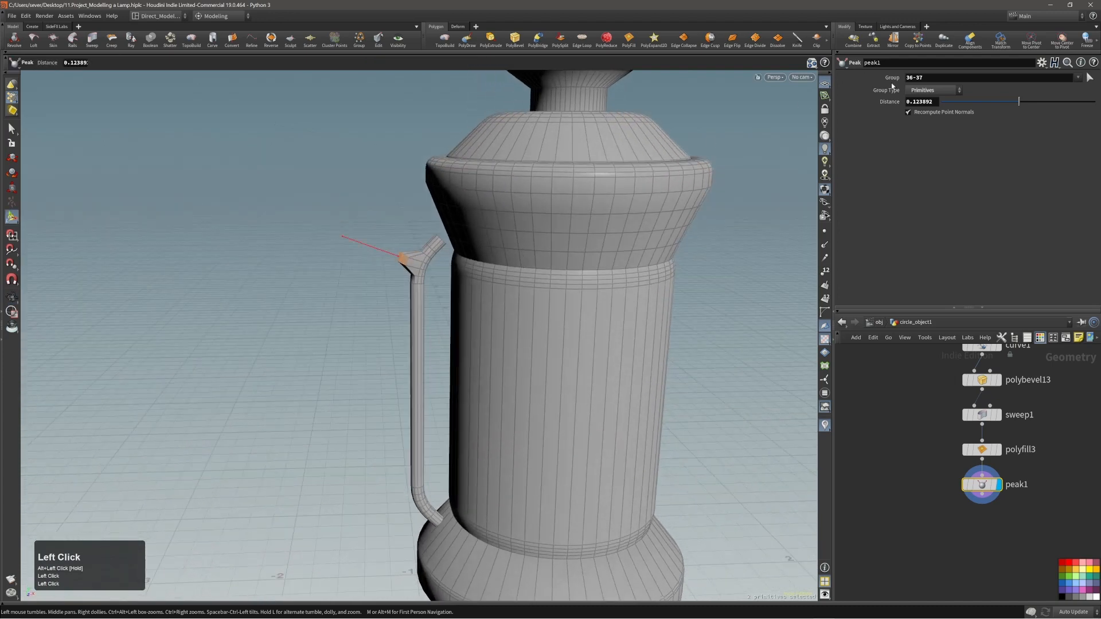
{"action": "left_click", "coordinate": [1087, 83]}
{"action": "right_click_drag", "start_coordinate": [448, 214], "coordinate": [462, 247], "text": "alt"}
{"action": "mouse_move", "coordinate": [452, 249]}
{"action": "left_mouse_down", "text": "alt"}
{"action": "mouse_move", "coordinate": [415, 262]}
{"action": "mouse_move", "coordinate": [451, 236]}
{"action": "left_mouse_up", "text": "alt"}
{"action": "middle_click_drag", "start_coordinate": [432, 319], "coordinate": [429, 283], "text": "alt"}
{"action": "right_click_drag", "start_coordinate": [430, 283], "coordinate": [629, 405], "text": "alt"}
{"action": "left_click_drag", "start_coordinate": [629, 406], "coordinate": [537, 437], "text": "alt"}
{"action": "left_click", "coordinate": [982, 449]}
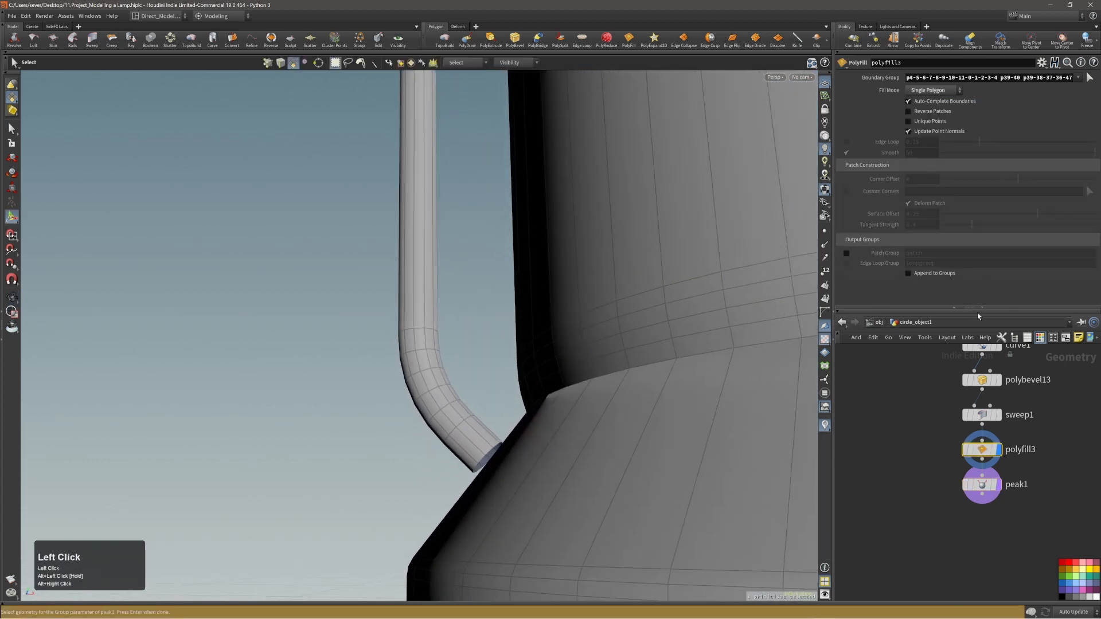
{"action": "left_click", "coordinate": [1089, 78]}
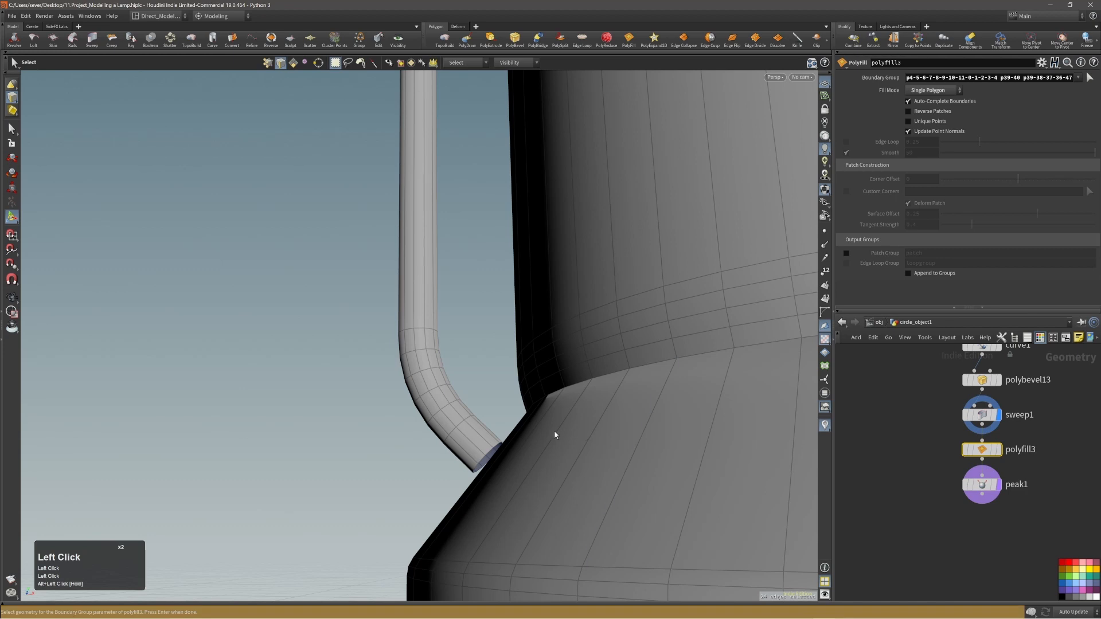
- Delete the outdated Peak and PolyFill nodes below the sweep node
{"action": "left_click_drag", "start_coordinate": [880, 462], "coordinate": [970, 501]}
{"action": "key", "text": "alt+x"}
{"action": "left_click_drag", "start_coordinate": [925, 438], "coordinate": [975, 458]}
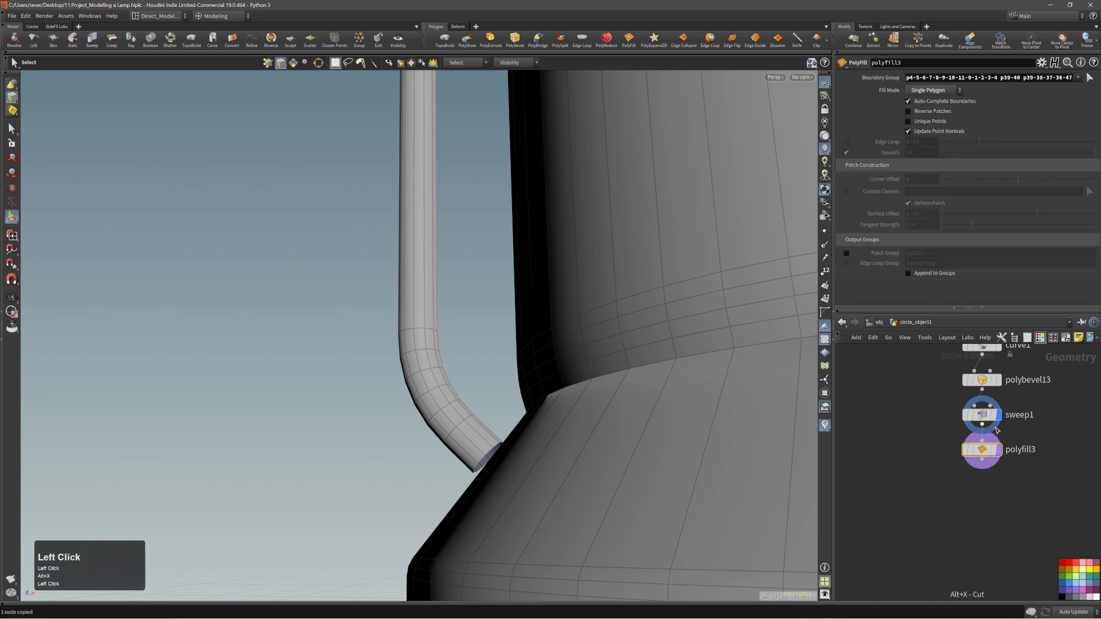
{"action": "left_click", "coordinate": [999, 451]}
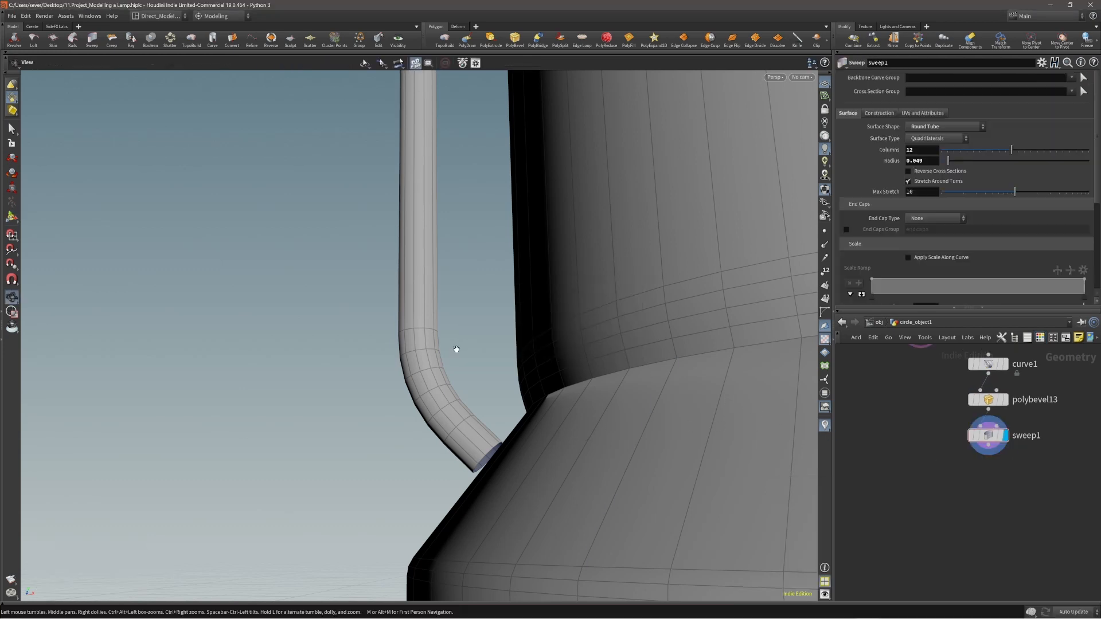
- Select an edge on the open boundary at the cage bar's lower end
{"action": "right_click_drag", "start_coordinate": [463, 338], "coordinate": [412, 358], "text": "alt"}
{"action": "left_click_drag", "start_coordinate": [413, 357], "coordinate": [488, 423], "text": "alt"}
{"action": "right_click_drag", "start_coordinate": [489, 423], "coordinate": [509, 445], "text": "alt"}
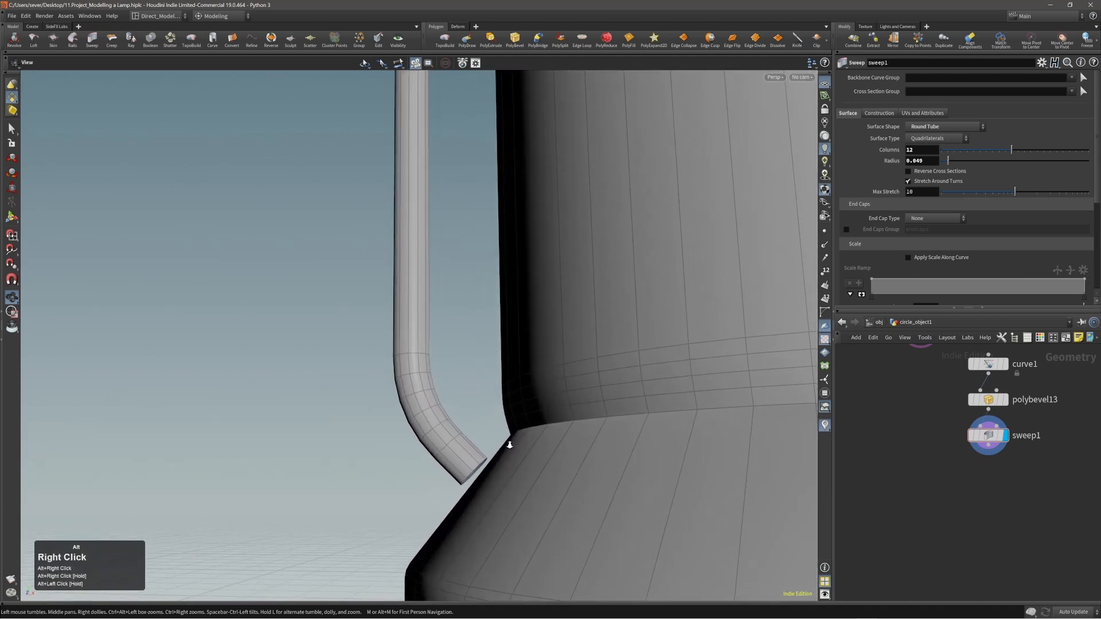
{"action": "left_click_drag", "start_coordinate": [509, 445], "coordinate": [482, 457], "text": "alt"}
{"action": "key", "text": "2"}
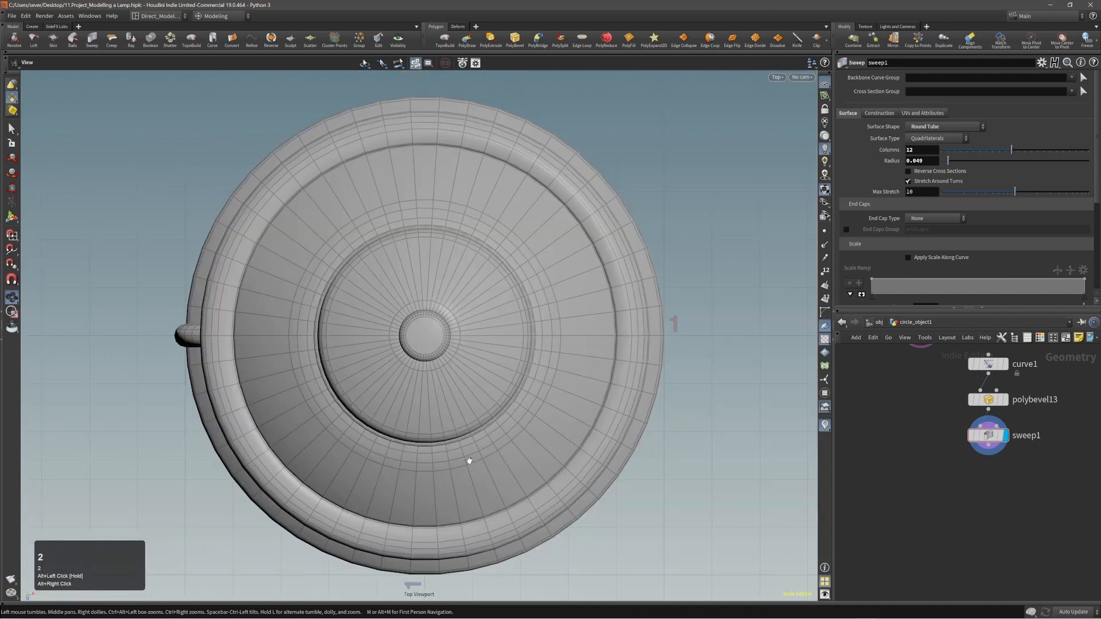
{"action": "key", "text": "1"}
{"action": "key", "text": "s"}
{"action": "right_click_drag", "start_coordinate": [474, 465], "coordinate": [476, 468], "text": "alt"}
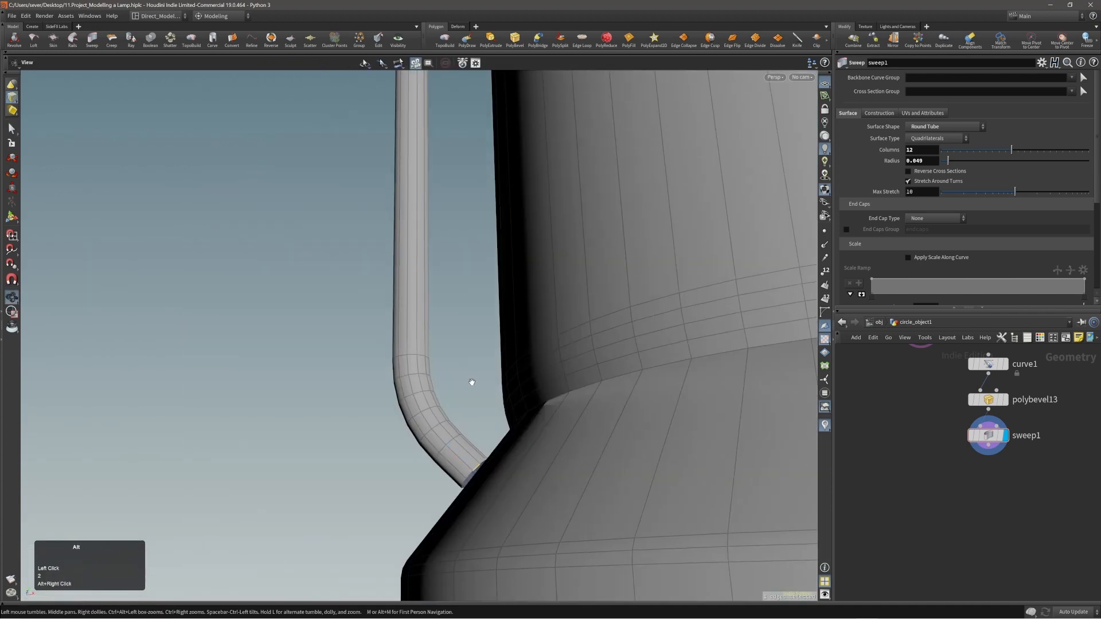
- Add an open edge at the bar's upper end to the selection and cap both ends using PolyFill with Single Polygon fill mode
{"action": "right_click_drag", "start_coordinate": [472, 381], "coordinate": [425, 321], "text": "alt"}
{"action": "middle_click_drag", "start_coordinate": [425, 322], "coordinate": [435, 324], "text": "alt"}
{"action": "left_click_drag", "start_coordinate": [435, 325], "coordinate": [469, 365], "text": "alt"}
{"action": "right_click_drag", "start_coordinate": [469, 365], "coordinate": [561, 189], "text": "alt"}
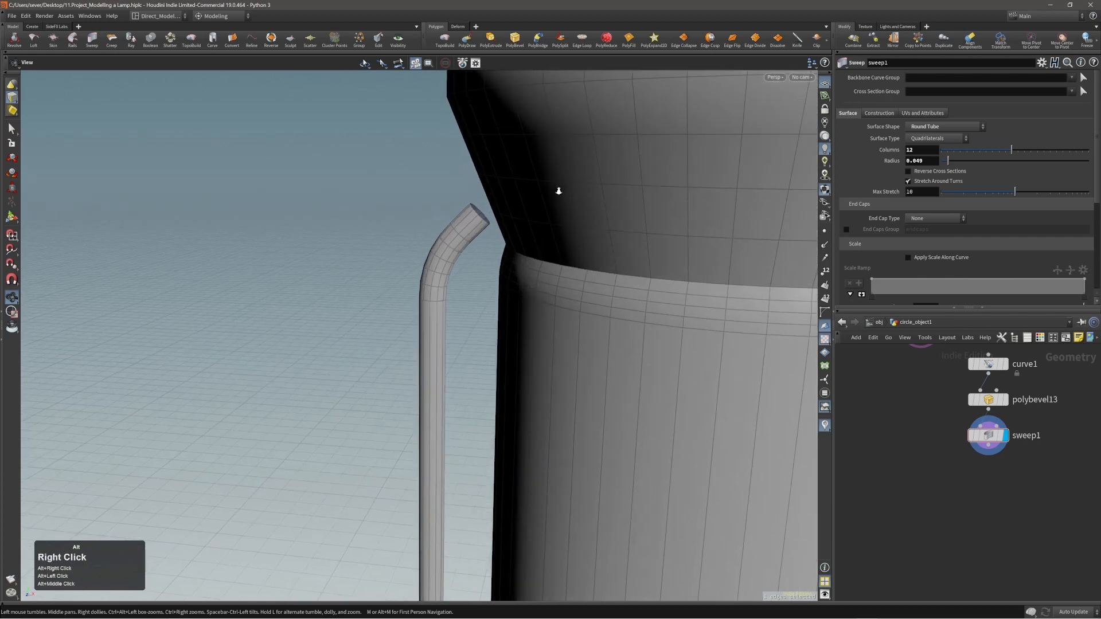
{"action": "left_click_drag", "start_coordinate": [560, 190], "coordinate": [480, 216], "text": "alt"}
{"action": "key", "text": "s"}
{"action": "key", "text": "c"}
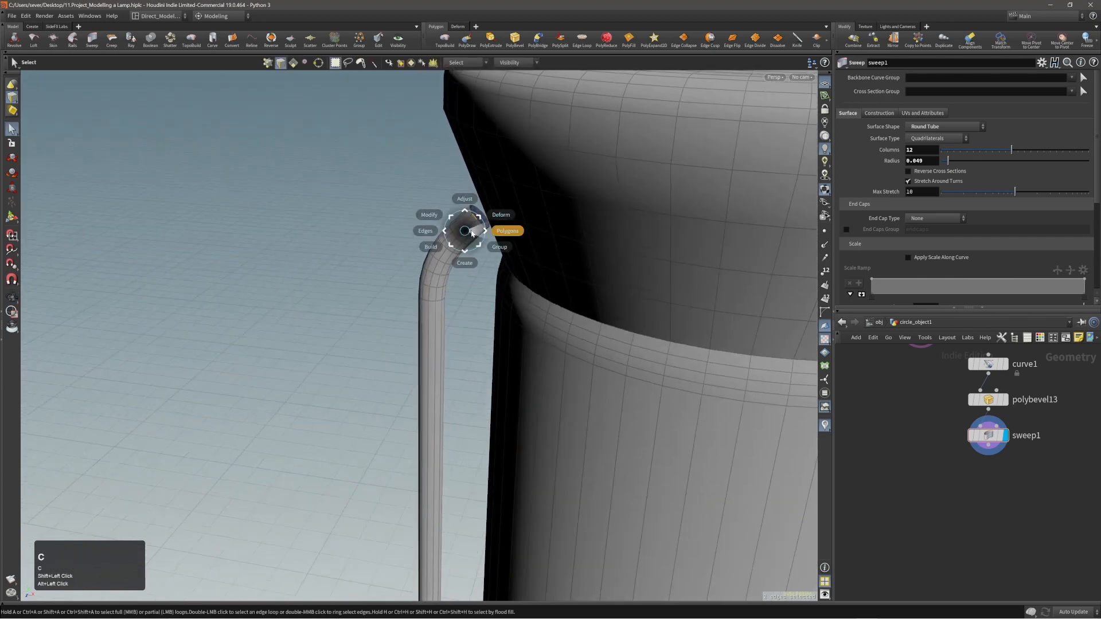
{"action": "left_click", "coordinate": [504, 229]}
{"action": "left_click", "coordinate": [503, 216]}
{"action": "left_click_drag", "start_coordinate": [468, 227], "coordinate": [478, 219], "text": "alt"}
{"action": "key", "text": "Return"}
{"action": "left_click", "coordinate": [934, 90]}
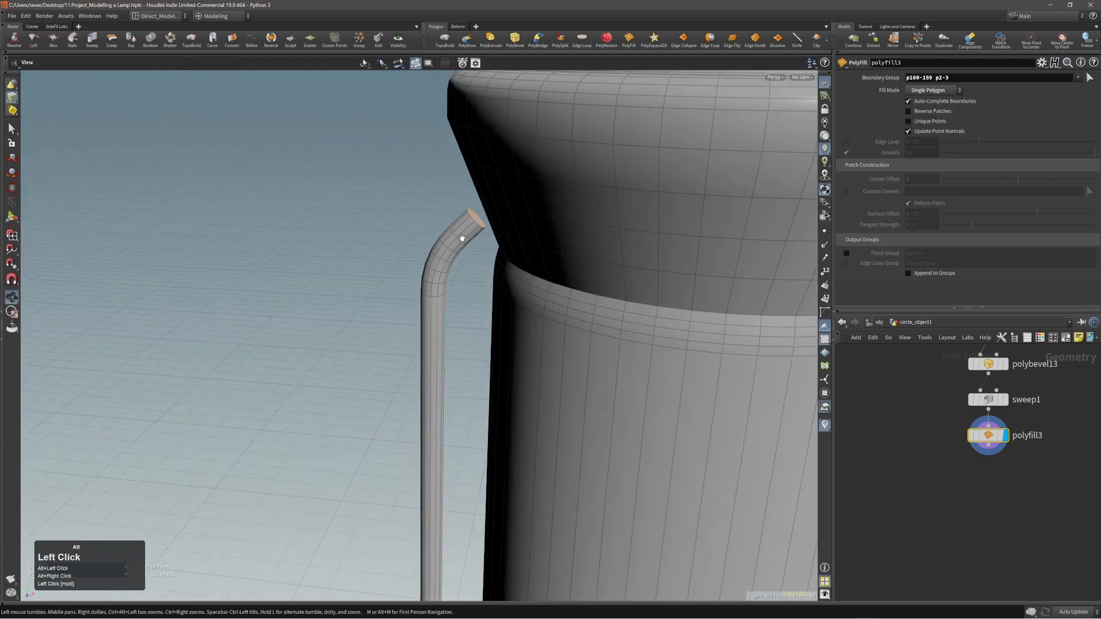
- Extend both new end caps into the lamp body using Peak with a distance of about 0.105
{"action": "left_click_drag", "start_coordinate": [370, 270], "coordinate": [436, 446], "text": "alt"}
{"action": "middle_click_drag", "start_coordinate": [436, 446], "coordinate": [435, 403], "text": "alt"}
{"action": "key", "text": "c"}
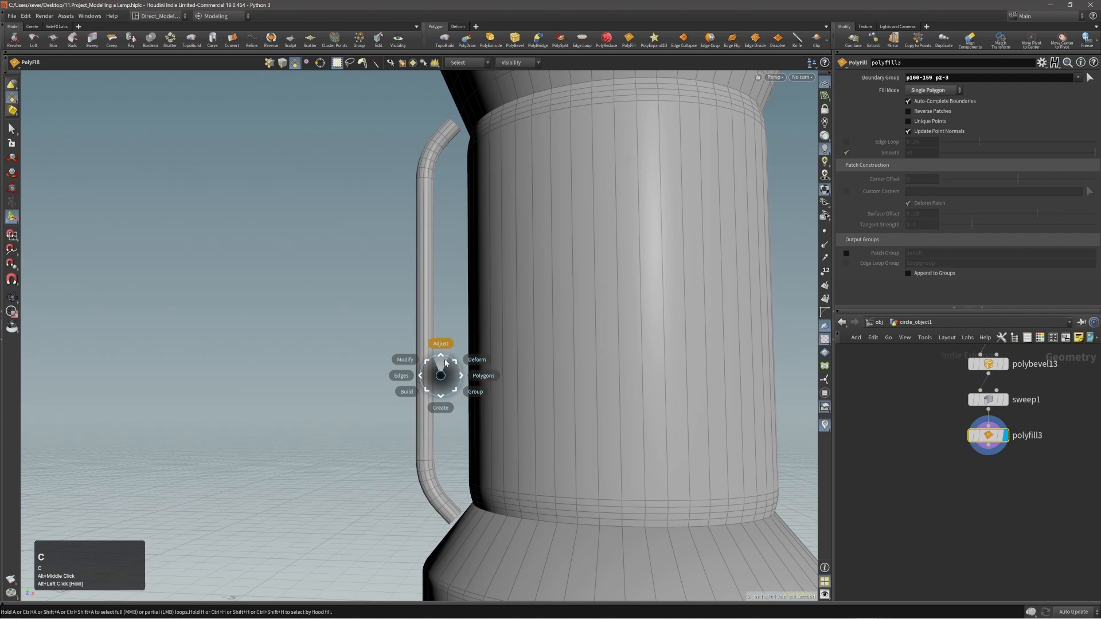
{"action": "left_click", "coordinate": [446, 362]}
{"action": "left_click", "coordinate": [456, 360]}
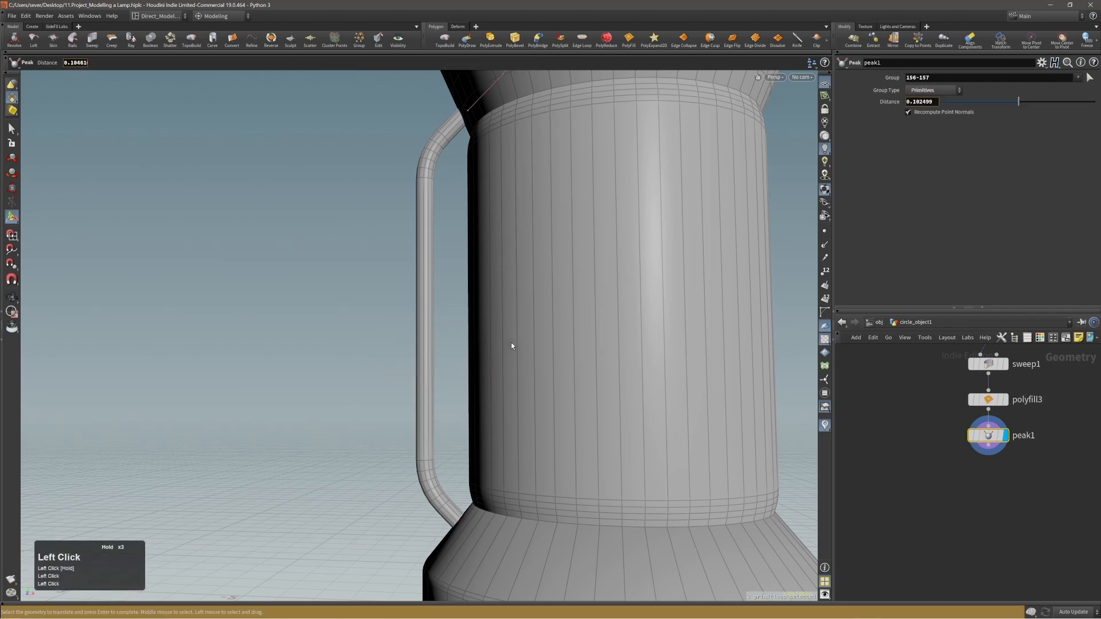
{"action": "left_click_drag", "start_coordinate": [511, 346], "coordinate": [523, 362], "text": "alt"}
{"action": "right_click_drag", "start_coordinate": [524, 361], "coordinate": [496, 371], "text": "alt"}
{"action": "middle_click_drag", "start_coordinate": [497, 370], "coordinate": [514, 427], "text": "alt"}
{"action": "left_click_drag", "start_coordinate": [513, 427], "coordinate": [536, 407], "text": "alt"}
{"action": "middle_click_drag", "start_coordinate": [453, 363], "coordinate": [467, 381], "text": "alt"}
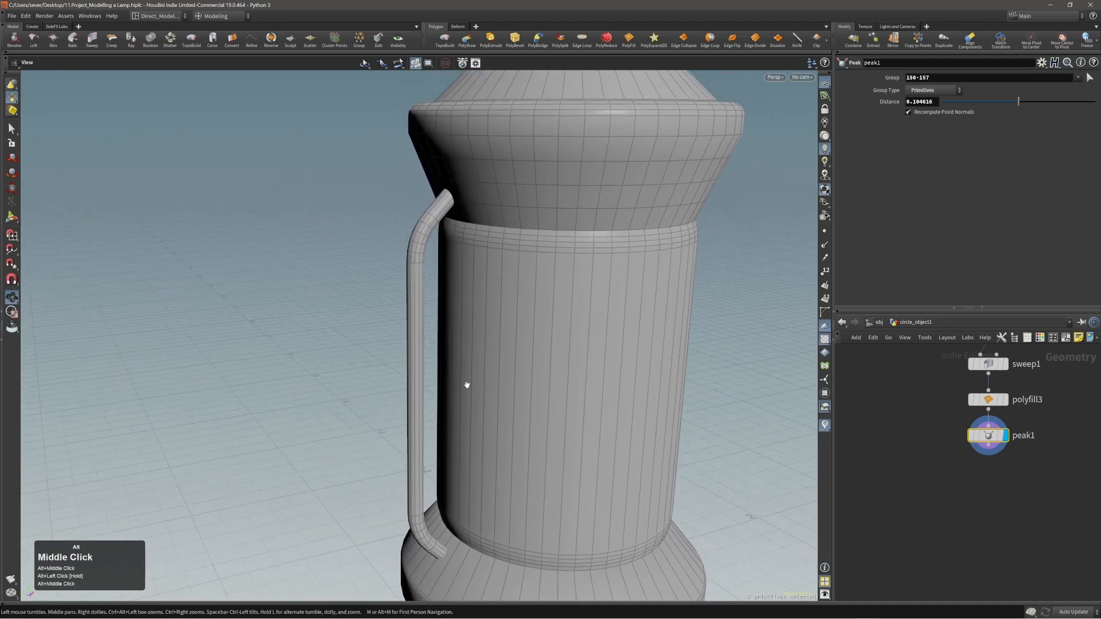
{"action": "left_click_drag", "start_coordinate": [467, 381], "coordinate": [458, 380], "text": "alt"}
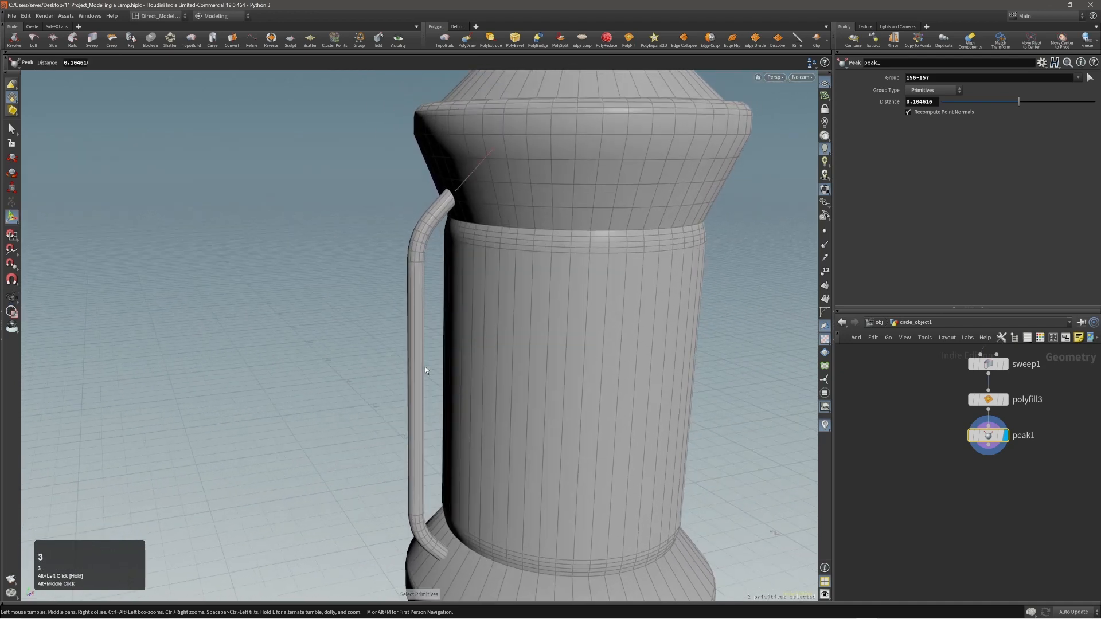
- Select all faces of the cage bar
{"action": "left_click_drag", "start_coordinate": [418, 364], "coordinate": [480, 368], "text": "alt"}
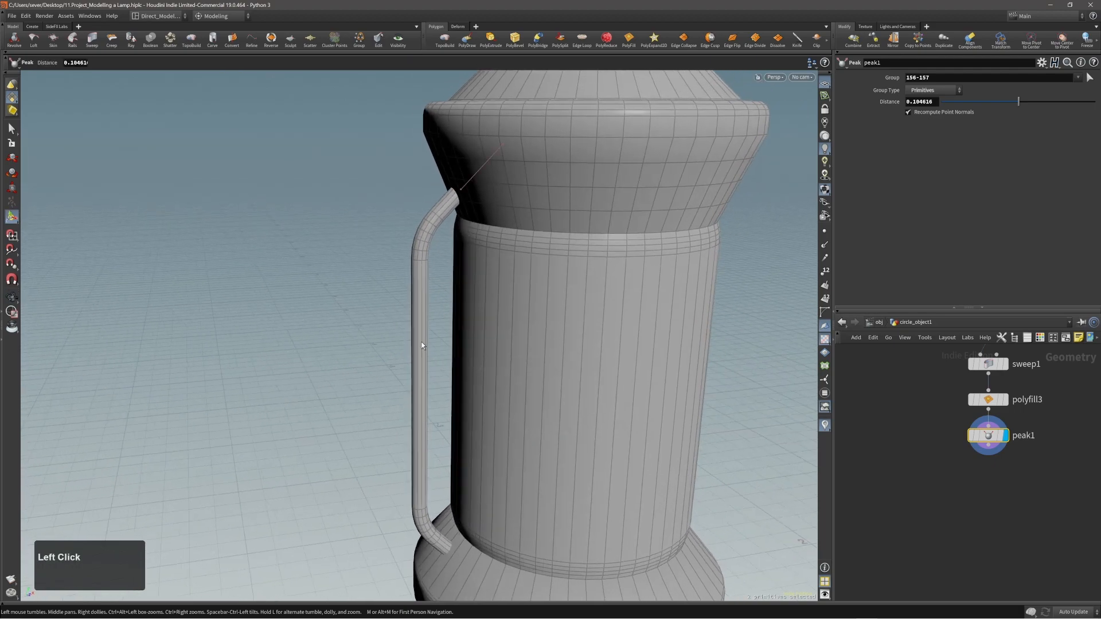
{"action": "double_click", "coordinate": [422, 345]}
{"action": "right_click_drag", "start_coordinate": [421, 346], "coordinate": [489, 329], "text": "alt"}
{"action": "middle_click_drag", "start_coordinate": [489, 329], "coordinate": [475, 344], "text": "alt"}
{"action": "middle_click", "coordinate": [476, 344]}
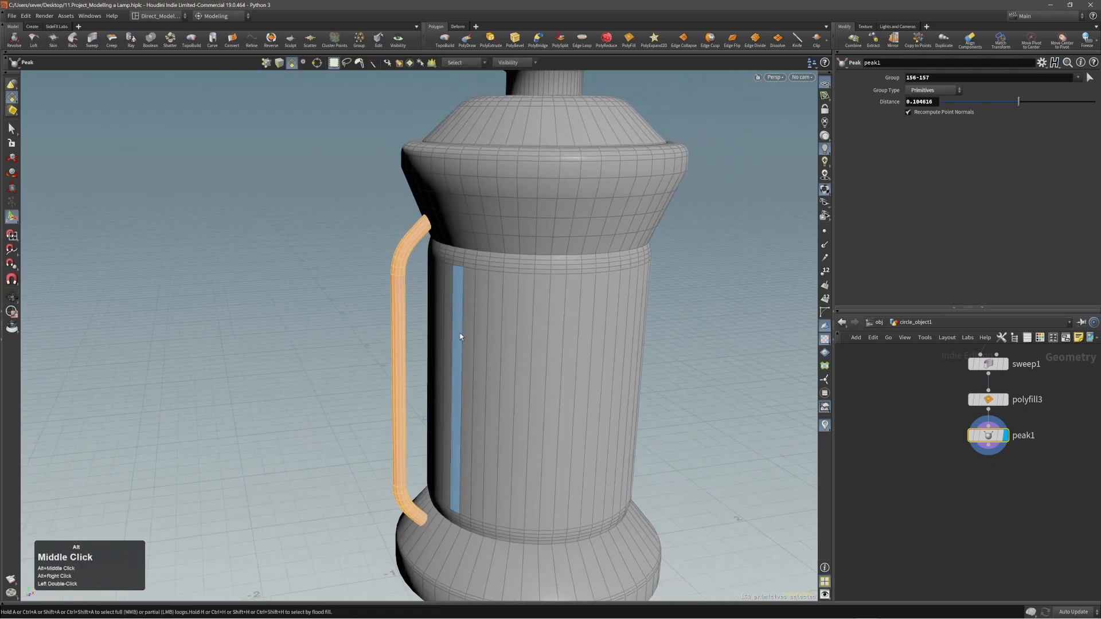
{"action": "left_click", "coordinate": [797, 40]}
{"action": "right_click_drag", "start_coordinate": [459, 307], "coordinate": [450, 327], "text": "alt"}
{"action": "left_click_drag", "start_coordinate": [450, 327], "coordinate": [401, 250], "text": "alt"}
{"action": "right_click_drag", "start_coordinate": [440, 318], "coordinate": [457, 226], "text": "alt"}
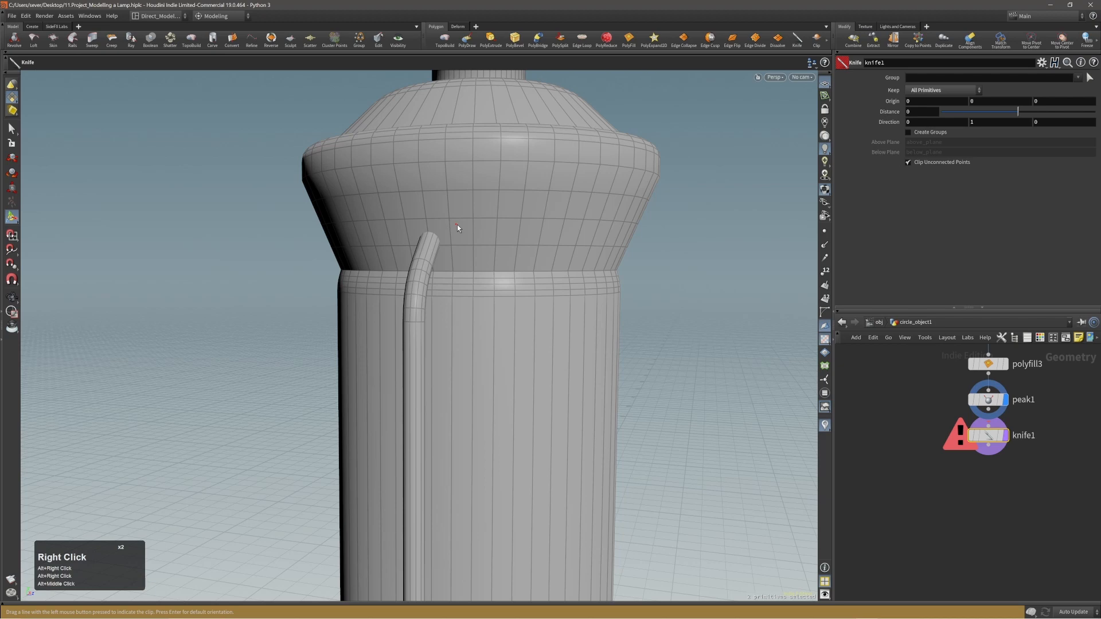
{"action": "right_click_drag", "start_coordinate": [428, 231], "coordinate": [486, 216], "text": "alt"}
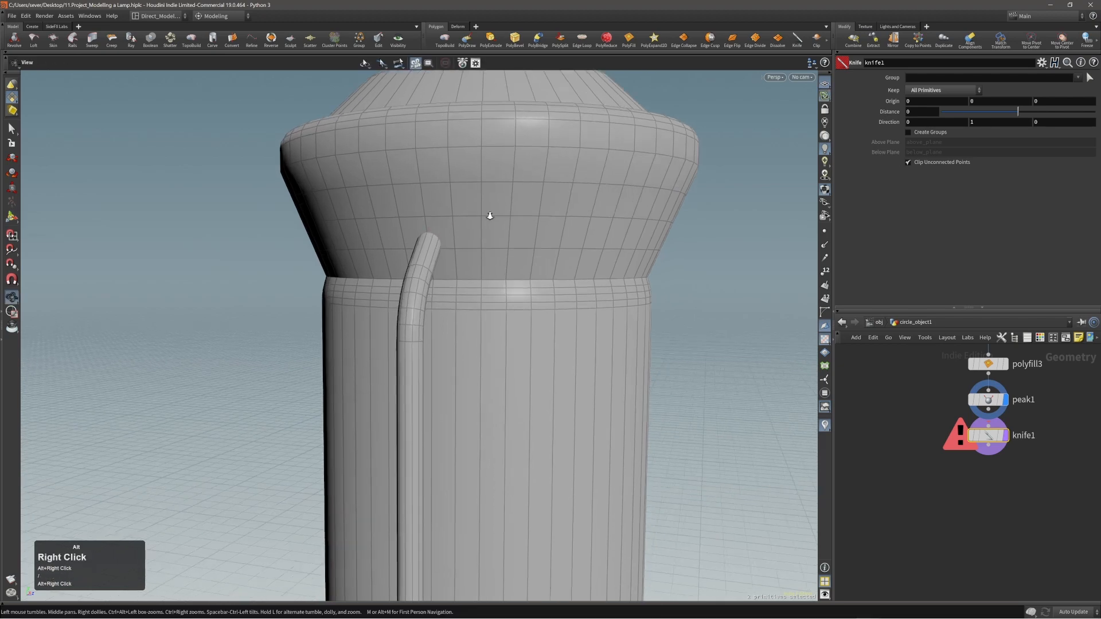
{"action": "left_click_drag", "start_coordinate": [486, 216], "coordinate": [424, 242], "text": "alt"}
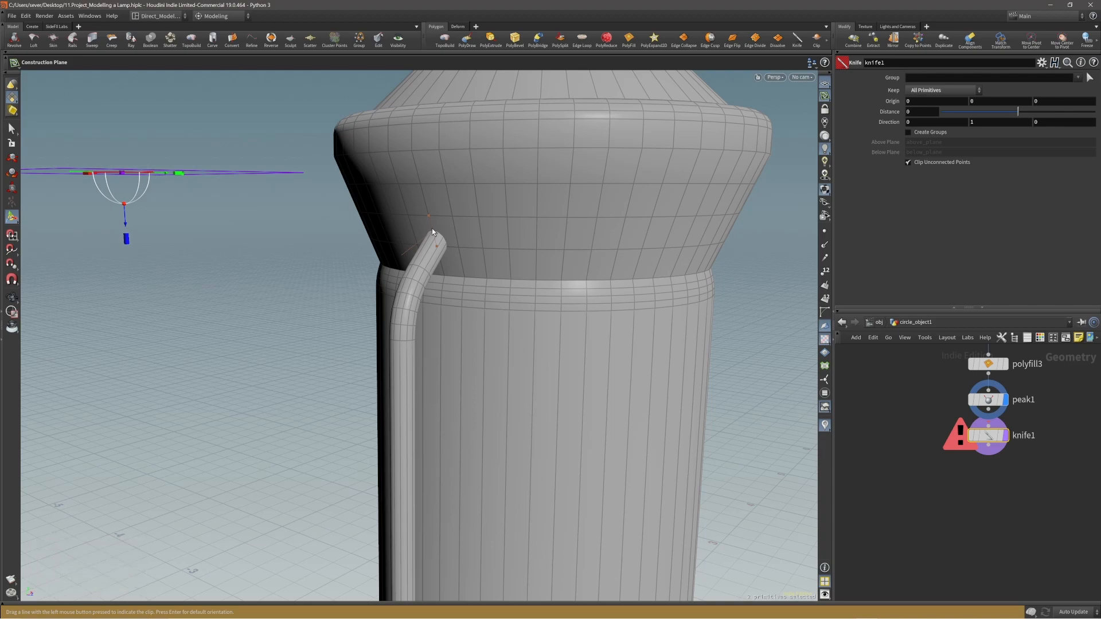
{"action": "left_click_drag", "start_coordinate": [432, 228], "coordinate": [460, 216]}
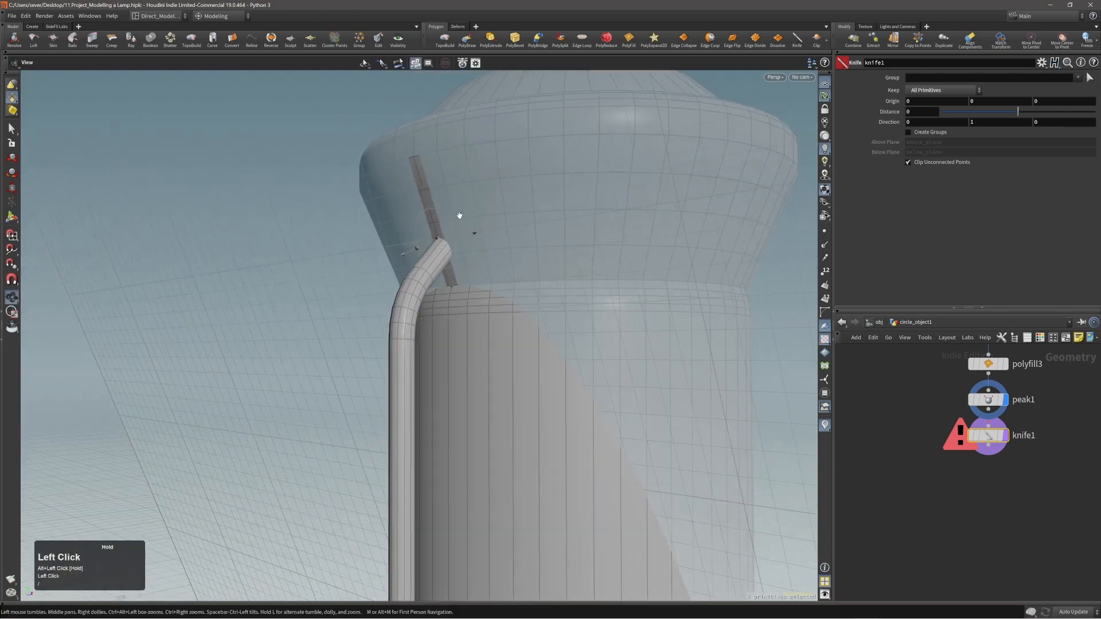
{"action": "right_click_drag", "start_coordinate": [459, 216], "coordinate": [693, 194], "text": "alt"}
{"action": "left_click_drag", "start_coordinate": [693, 194], "coordinate": [754, 397], "text": "alt"}
- Select the curve1 node that drives the cage bar and hide the construction plane in the viewport
{"action": "middle_click_drag", "start_coordinate": [927, 386], "coordinate": [956, 530]}
{"action": "key", "text": "alt+x"}
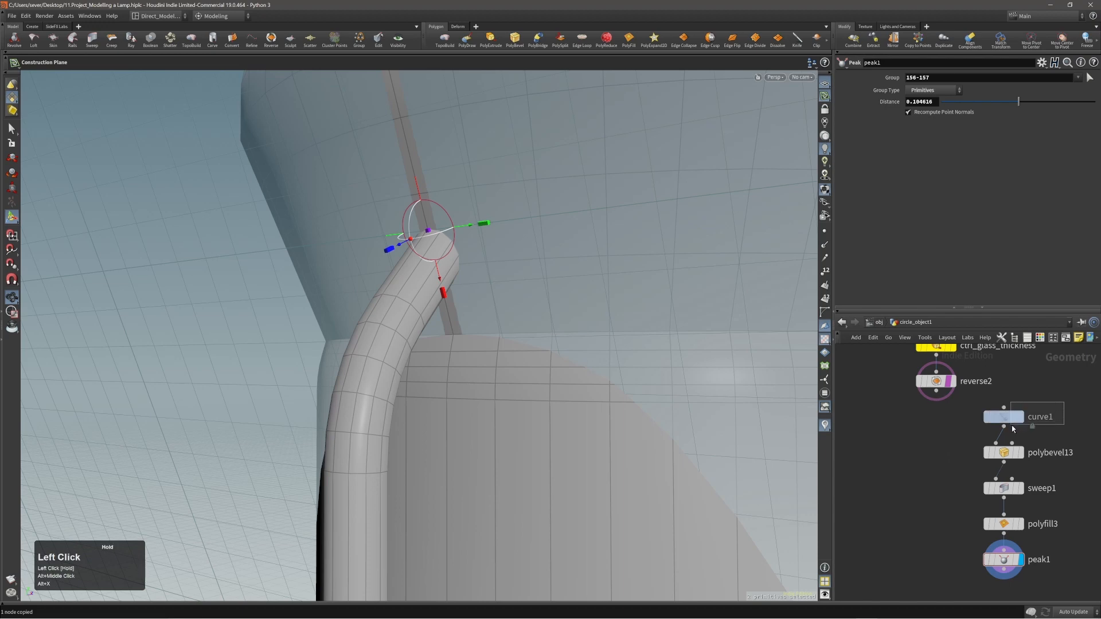
{"action": "left_click", "coordinate": [1003, 417]}
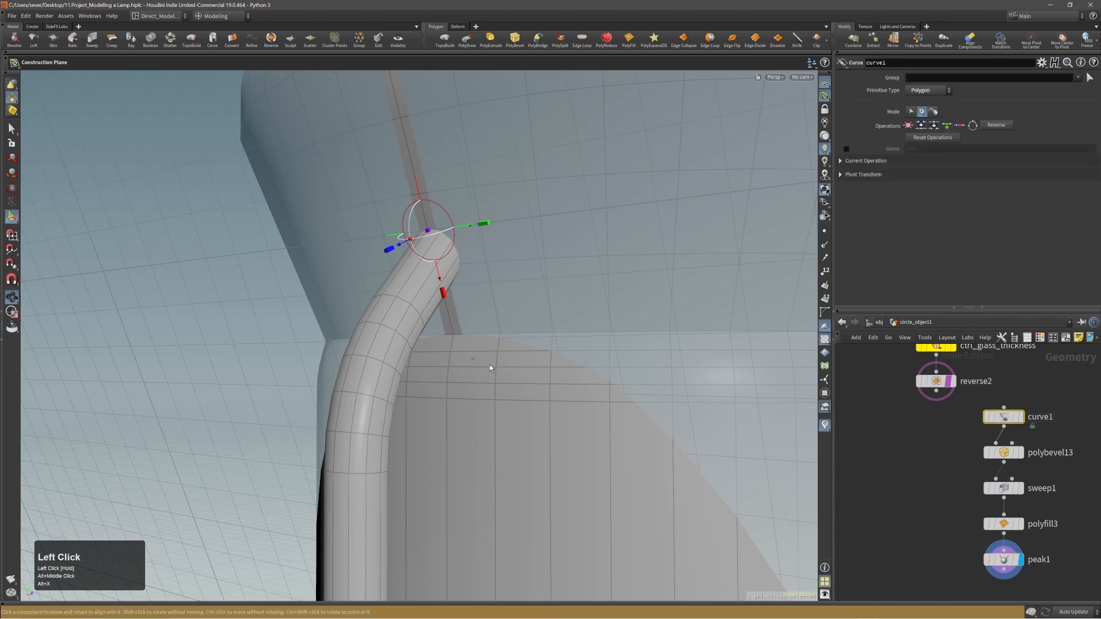
{"action": "right_click_drag", "start_coordinate": [484, 364], "coordinate": [408, 344], "text": "alt"}
{"action": "left_click_drag", "start_coordinate": [408, 344], "coordinate": [476, 338], "text": "alt"}
{"action": "left_click", "coordinate": [826, 97]}
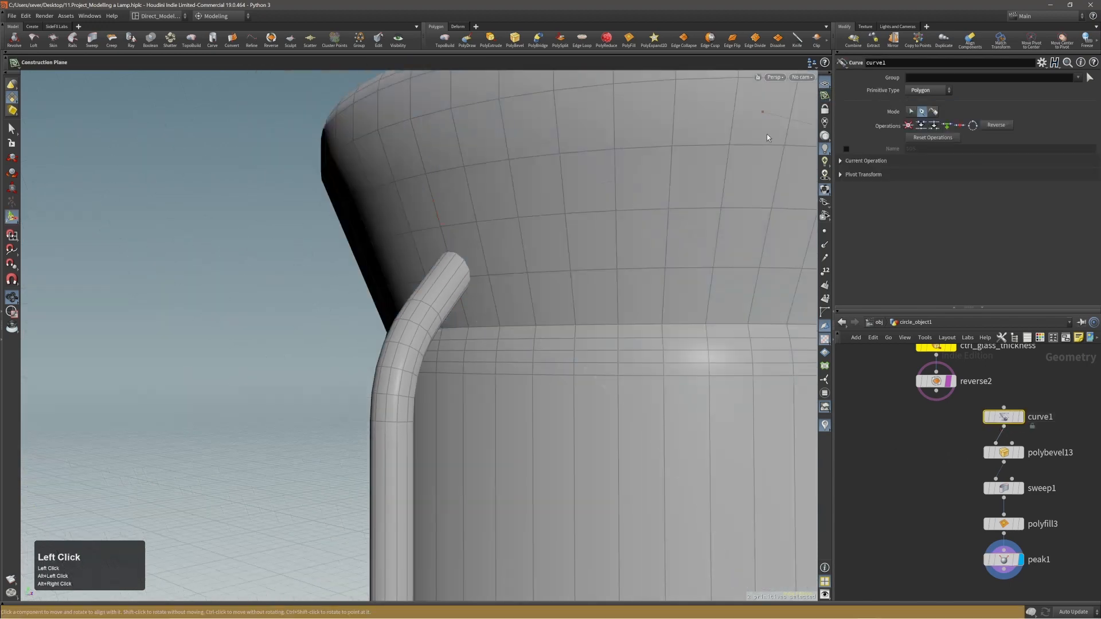
{"action": "right_click_drag", "start_coordinate": [427, 252], "coordinate": [508, 284], "text": "alt"}
{"action": "left_click_drag", "start_coordinate": [508, 283], "coordinate": [451, 267]}
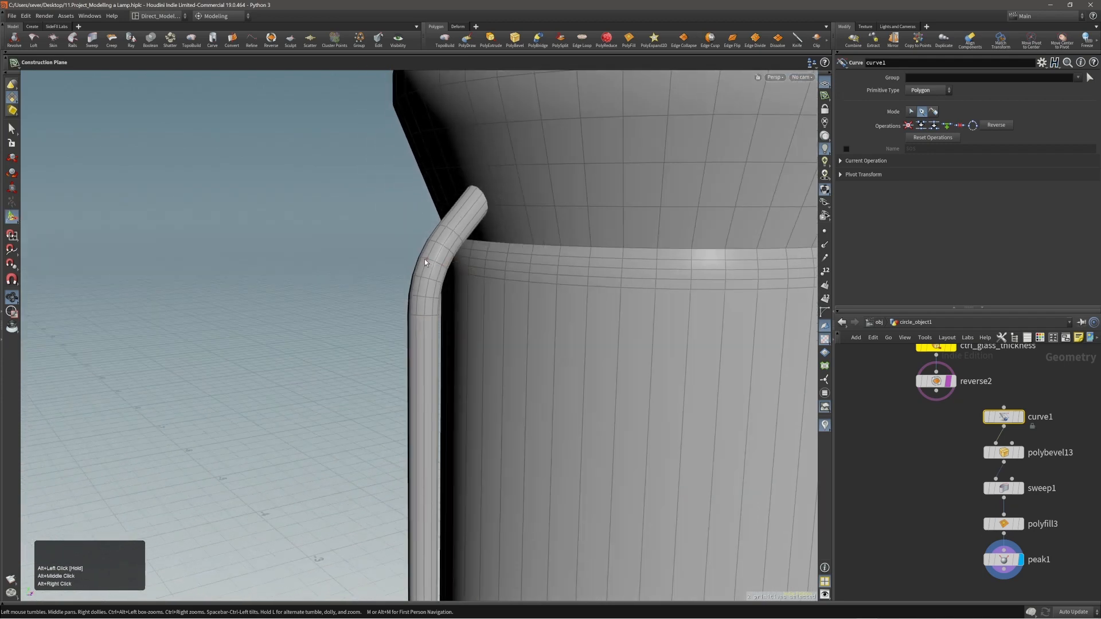
- Switch the viewport to wireframe and select the two upper points of the cage bar's curve
{"action": "left_click_drag", "start_coordinate": [428, 255], "coordinate": [438, 247], "text": "alt"}
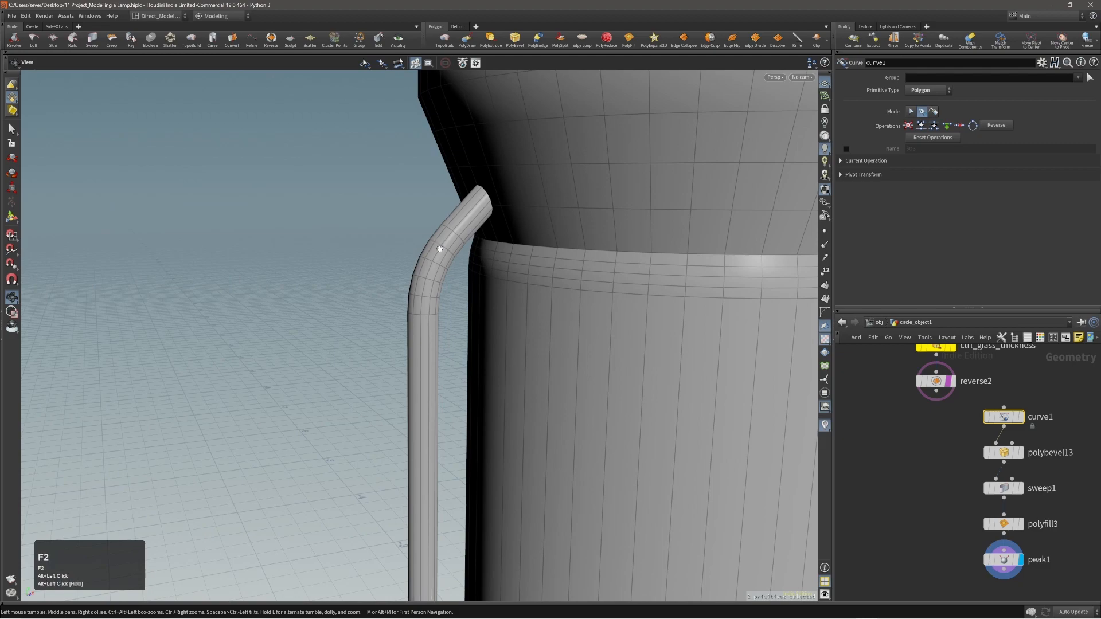
{"action": "key", "text": "w"}
{"action": "mouse_move", "coordinate": [447, 258]}
{"action": "left_mouse_down", "text": "alt"}
{"action": "mouse_move", "coordinate": [418, 260]}
{"action": "mouse_move", "coordinate": [518, 242]}
{"action": "mouse_move", "coordinate": [427, 279]}
{"action": "mouse_move", "coordinate": [445, 287]}
{"action": "mouse_move", "coordinate": [418, 263]}
{"action": "mouse_move", "coordinate": [443, 291]}
{"action": "left_mouse_up", "text": "alt"}
{"action": "key", "text": "1"}
{"action": "key", "text": "s"}
{"action": "key", "text": "1"}
{"action": "left_click_drag", "start_coordinate": [387, 248], "coordinate": [440, 292]}
{"action": "left_click", "coordinate": [476, 214], "text": "shift"}
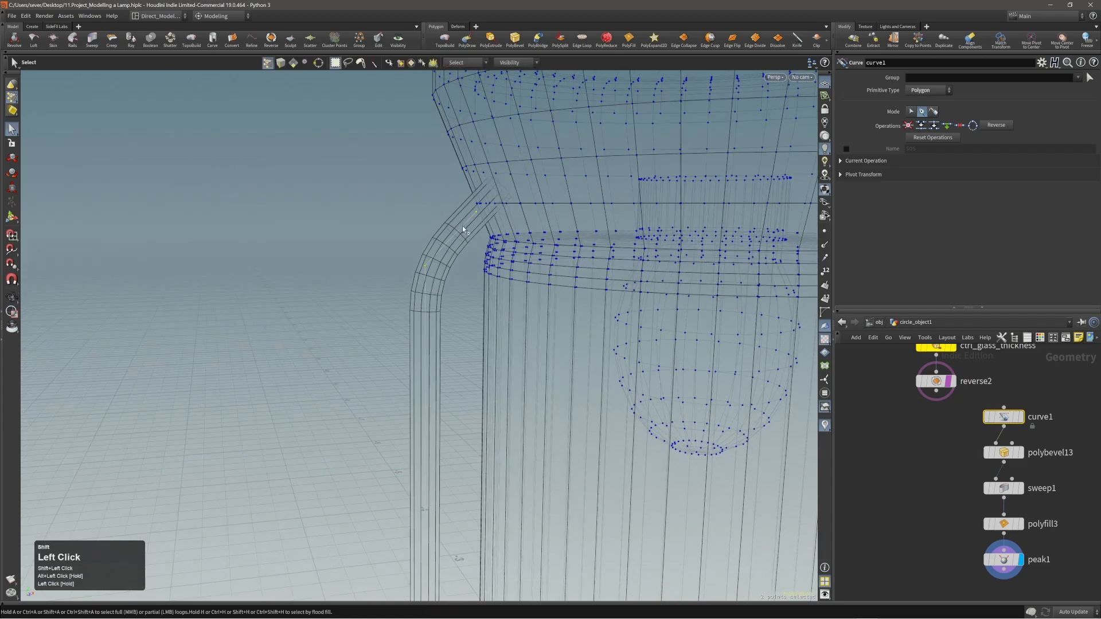
- Raise the two selected upper curve points about 0.078 in Y and return to shaded display
{"action": "right_click_drag", "start_coordinate": [476, 216], "coordinate": [478, 231], "text": "alt+shift"}
{"action": "left_click_drag", "start_coordinate": [478, 230], "coordinate": [486, 272], "text": "alt"}
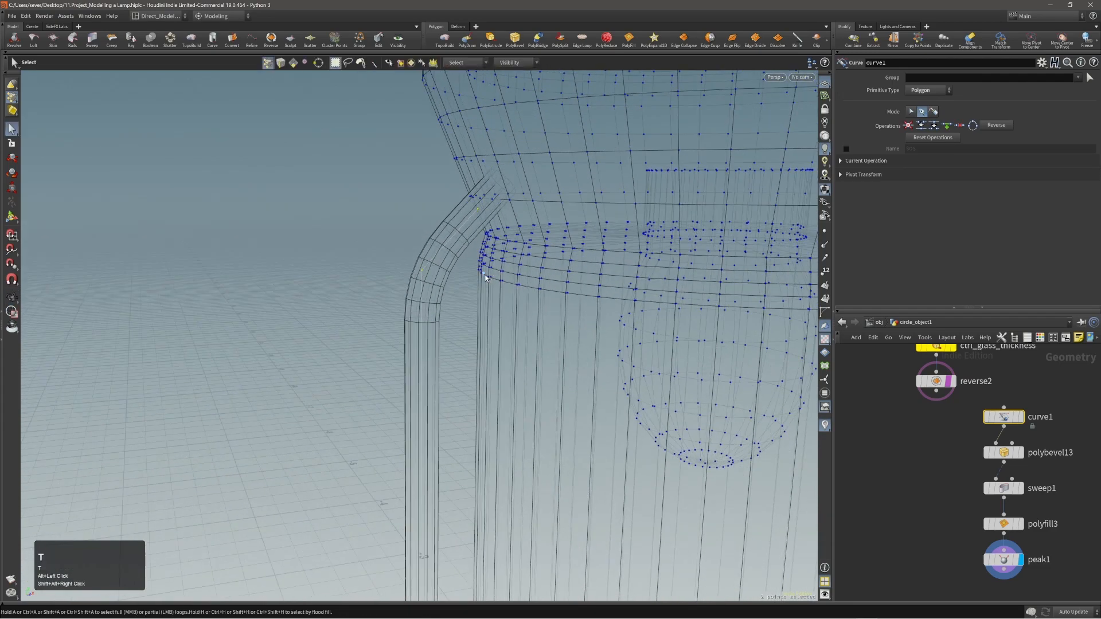
{"action": "key", "text": "t"}
{"action": "middle_click_drag", "start_coordinate": [474, 301], "coordinate": [468, 275]}
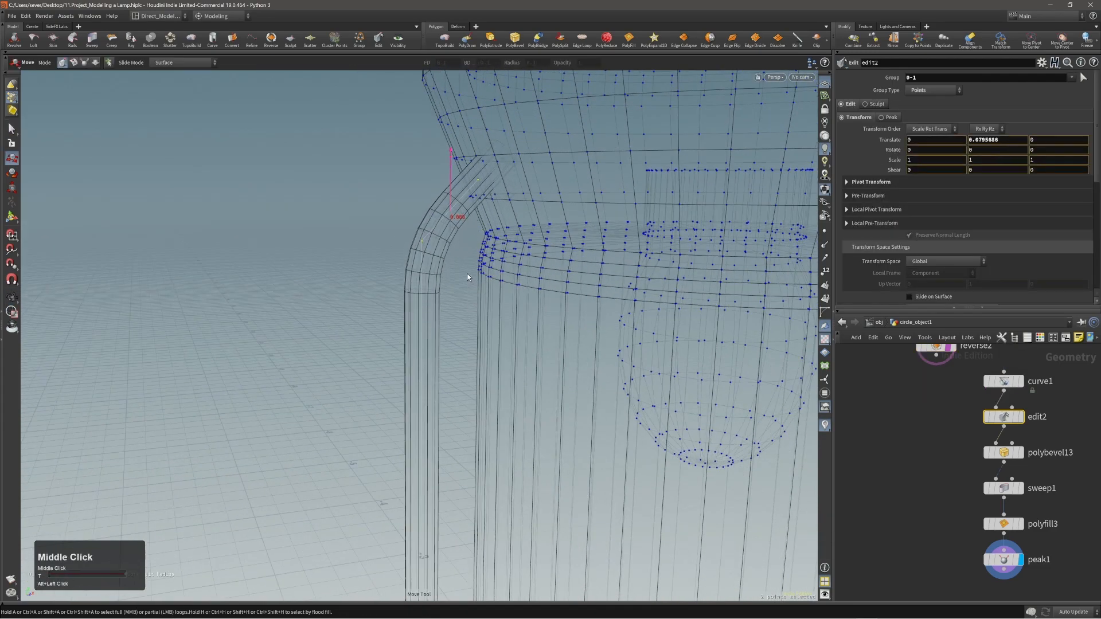
{"action": "mouse_move", "coordinate": [467, 275]}
{"action": "left_mouse_down", "text": "alt"}
{"action": "mouse_move", "coordinate": [541, 219]}
{"action": "mouse_move", "coordinate": [538, 180]}
{"action": "mouse_move", "coordinate": [509, 228]}
{"action": "mouse_move", "coordinate": [501, 173]}
{"action": "left_mouse_up", "text": "alt"}
{"action": "right_click_drag", "start_coordinate": [501, 173], "coordinate": [504, 153], "text": "alt"}
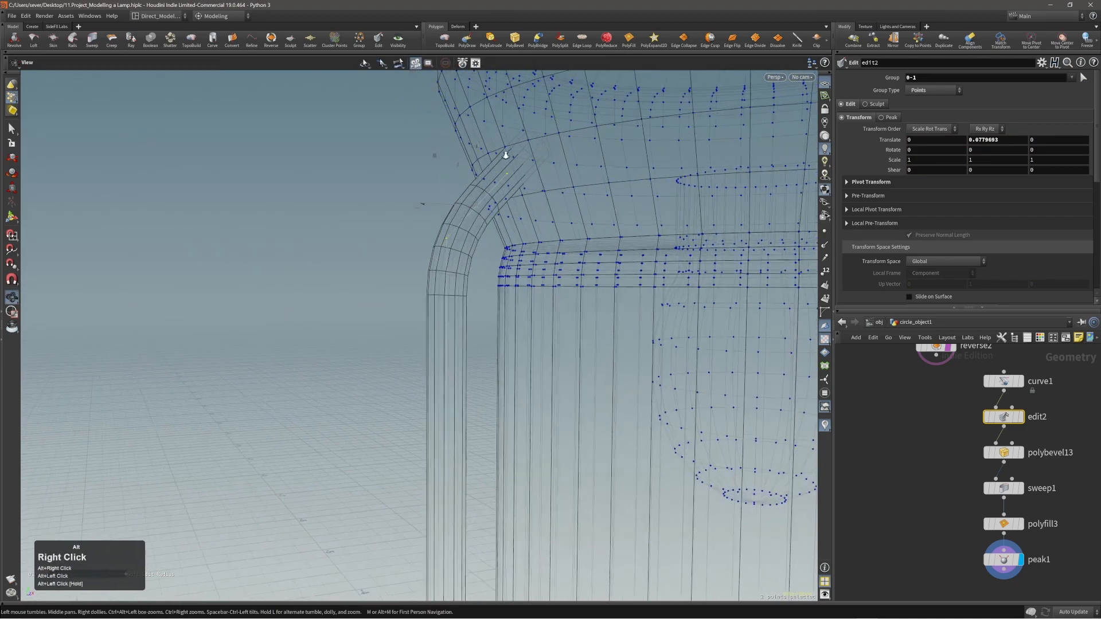
{"action": "key", "text": "shift+w"}
- Readjust the height of the cage bar's upper points to a Y translation of about 0.231
{"action": "mouse_move", "coordinate": [521, 166]}
{"action": "left_mouse_down", "text": "alt"}
{"action": "mouse_move", "coordinate": [617, 167]}
{"action": "mouse_move", "coordinate": [531, 171]}
{"action": "mouse_move", "coordinate": [568, 165]}
{"action": "left_mouse_up", "text": "alt"}
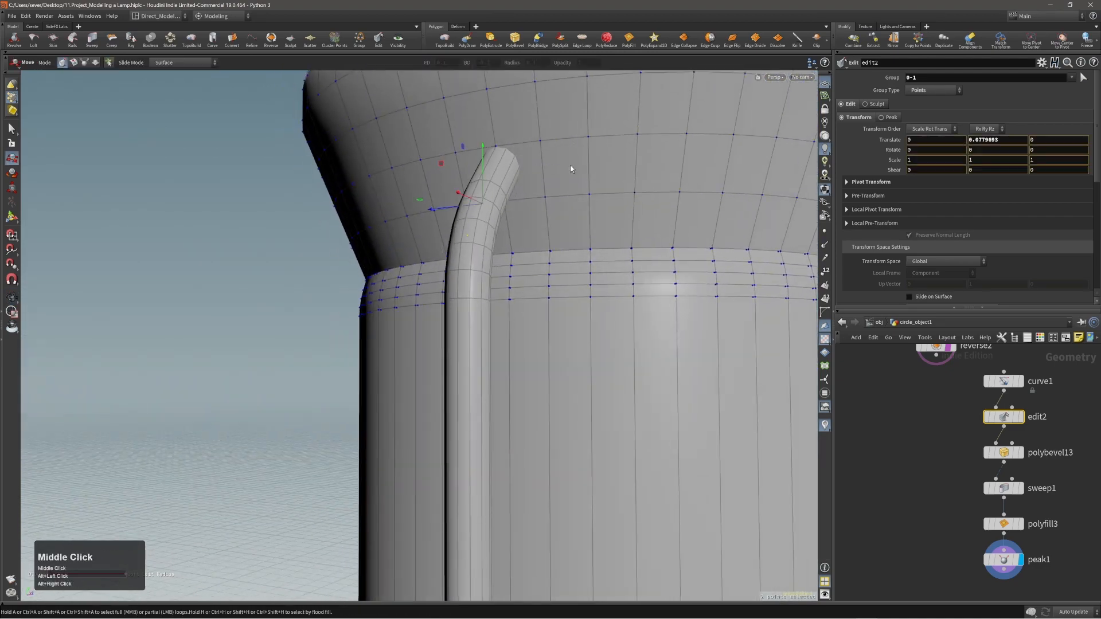
{"action": "middle_click_drag", "start_coordinate": [568, 166], "coordinate": [569, 175]}
{"action": "right_click_drag", "start_coordinate": [569, 175], "coordinate": [333, 270], "text": "alt"}
{"action": "left_click_drag", "start_coordinate": [333, 271], "coordinate": [380, 307], "text": "alt"}
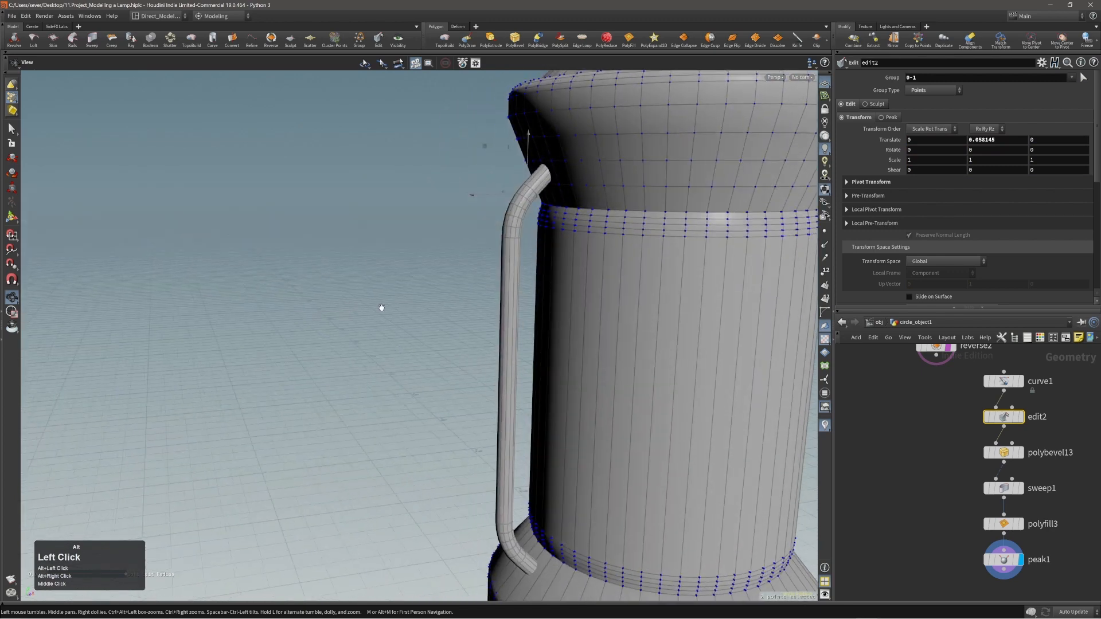
{"action": "right_click_drag", "start_coordinate": [380, 307], "coordinate": [574, 308], "text": "alt"}
{"action": "middle_click_drag", "start_coordinate": [574, 309], "coordinate": [528, 302], "text": "alt"}
{"action": "middle_click_drag", "start_coordinate": [528, 302], "coordinate": [519, 279]}
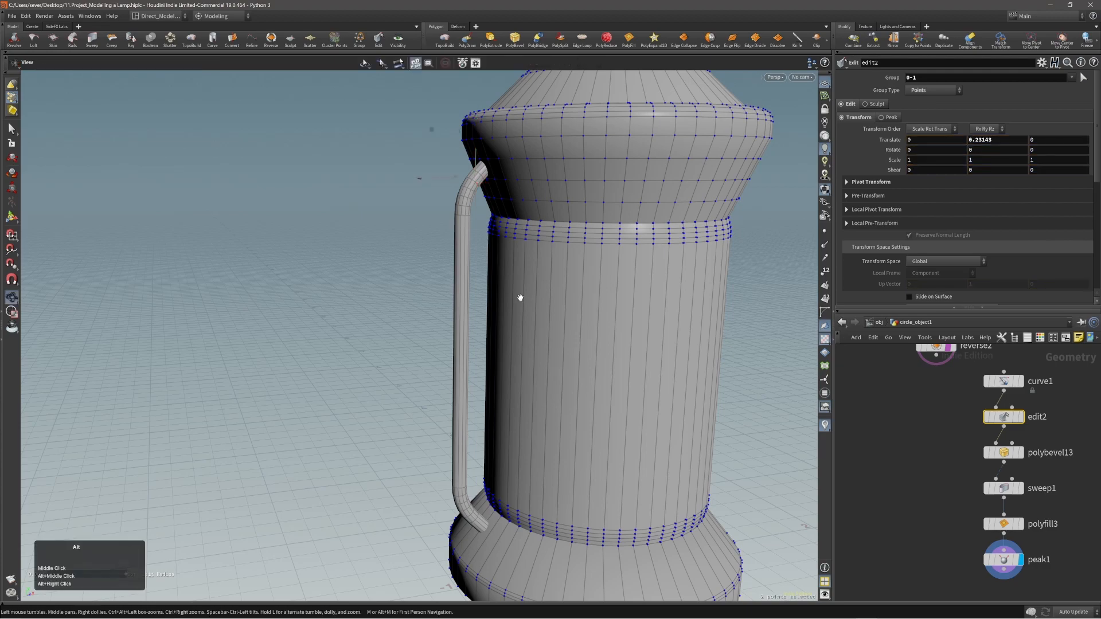
- Select the curve point at the cage bar's lower bend
{"action": "mouse_move", "coordinate": [519, 298]}
{"action": "left_mouse_down", "text": "alt"}
{"action": "mouse_move", "coordinate": [622, 297]}
{"action": "mouse_move", "coordinate": [499, 290]}
{"action": "mouse_move", "coordinate": [509, 285]}
{"action": "left_mouse_up", "text": "alt"}
{"action": "right_click_drag", "start_coordinate": [508, 285], "coordinate": [418, 305], "text": "alt"}
{"action": "left_click_drag", "start_coordinate": [418, 304], "coordinate": [465, 353], "text": "alt"}
{"action": "right_click_drag", "start_coordinate": [465, 353], "coordinate": [519, 476], "text": "alt"}
{"action": "middle_click_drag", "start_coordinate": [519, 476], "coordinate": [491, 327], "text": "alt"}
{"action": "right_click_drag", "start_coordinate": [490, 327], "coordinate": [561, 373], "text": "alt"}
{"action": "left_click_drag", "start_coordinate": [560, 373], "coordinate": [514, 383], "text": "alt"}
{"action": "left_click_drag", "start_coordinate": [401, 311], "coordinate": [487, 397]}
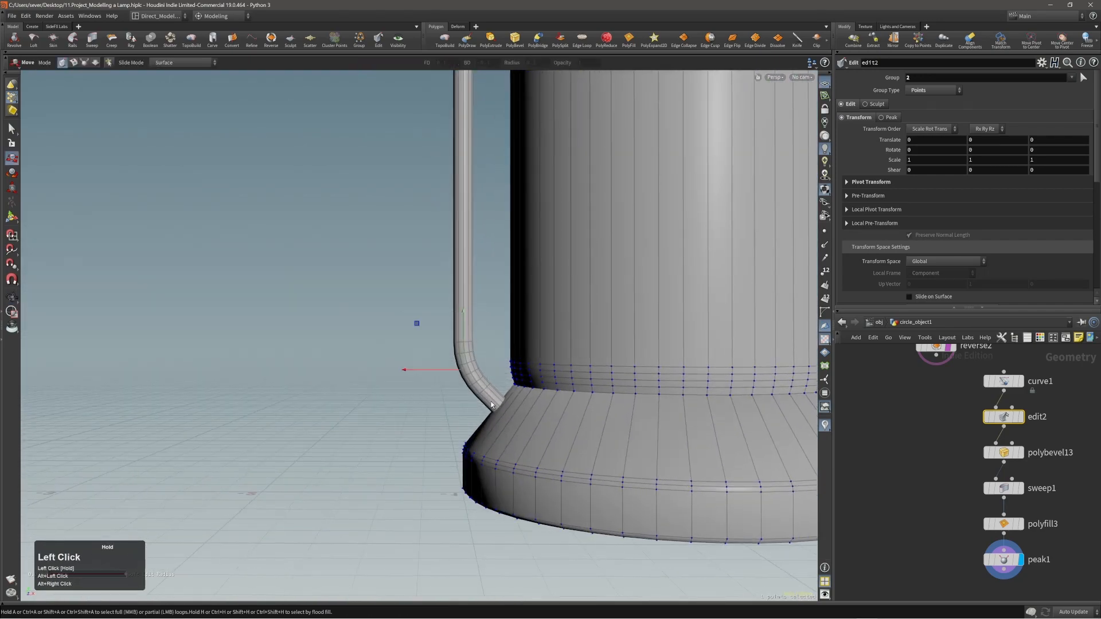
- Undo the last point move, then move the handle curve's two lower points down about 0.18 units to adjust the bottom bend
{"action": "key", "text": "ctrl+z"}
{"action": "right_click_drag", "start_coordinate": [536, 361], "coordinate": [608, 375], "text": "alt"}
{"action": "key", "text": "w"}
{"action": "left_click_drag", "start_coordinate": [538, 417], "coordinate": [516, 433], "text": "alt"}
{"action": "left_click", "coordinate": [494, 388], "text": "shift"}
{"action": "left_click_drag", "start_coordinate": [495, 387], "coordinate": [524, 394], "text": "alt"}
{"action": "middle_click_drag", "start_coordinate": [624, 295], "coordinate": [614, 351]}
{"action": "left_click_drag", "start_coordinate": [607, 354], "coordinate": [624, 396], "text": "alt"}
{"action": "mouse_move", "coordinate": [624, 396]}
{"action": "right_mouse_down", "text": "alt"}
{"action": "mouse_move", "coordinate": [521, 383]}
{"action": "mouse_move", "coordinate": [523, 369]}
{"action": "right_mouse_up", "text": "alt"}
{"action": "key", "text": "w"}
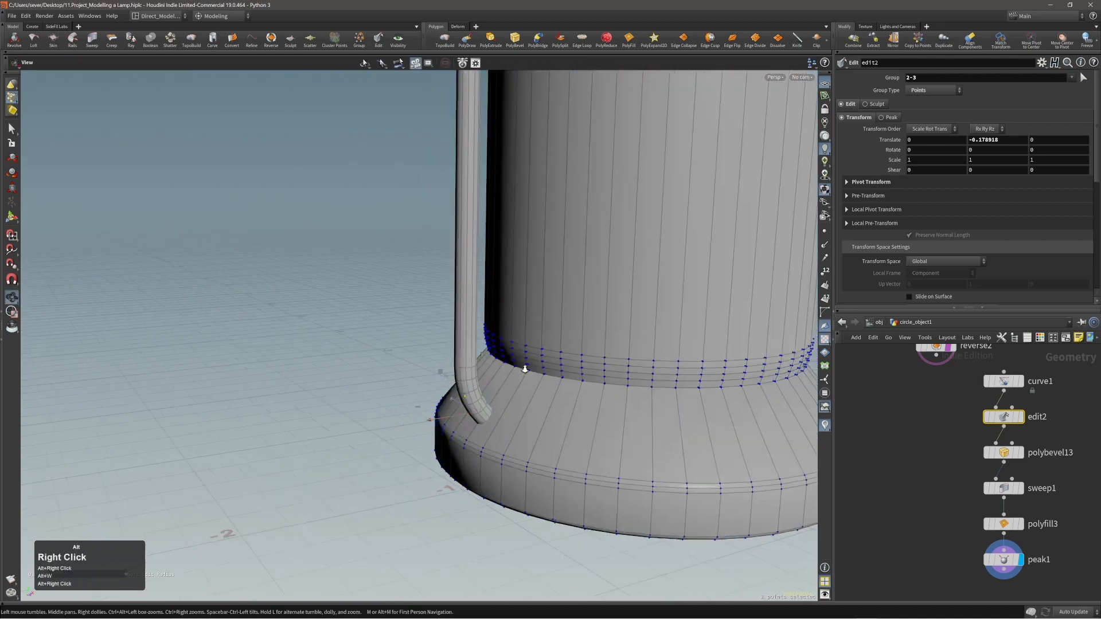
{"action": "middle_click_drag", "start_coordinate": [524, 369], "coordinate": [551, 367], "text": "alt"}
{"action": "right_click_drag", "start_coordinate": [551, 367], "coordinate": [578, 361], "text": "alt"}
{"action": "left_click_drag", "start_coordinate": [590, 369], "coordinate": [553, 361]}
{"action": "right_click_drag", "start_coordinate": [553, 361], "coordinate": [538, 413]}
- Select the peak1 node and pick all primitives of the handle tube beside the lamp body
{"action": "key", "text": "t"}
{"action": "left_click_drag", "start_coordinate": [511, 435], "coordinate": [659, 414]}
{"action": "left_click", "coordinate": [1003, 539]}
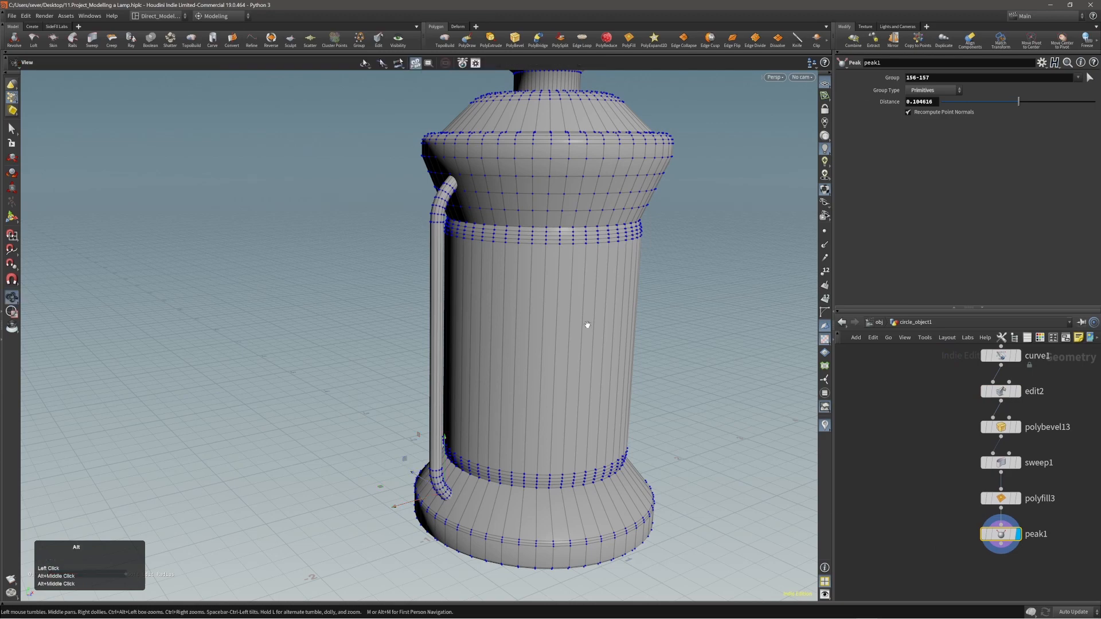
{"action": "middle_click_drag", "start_coordinate": [585, 323], "coordinate": [581, 344]}
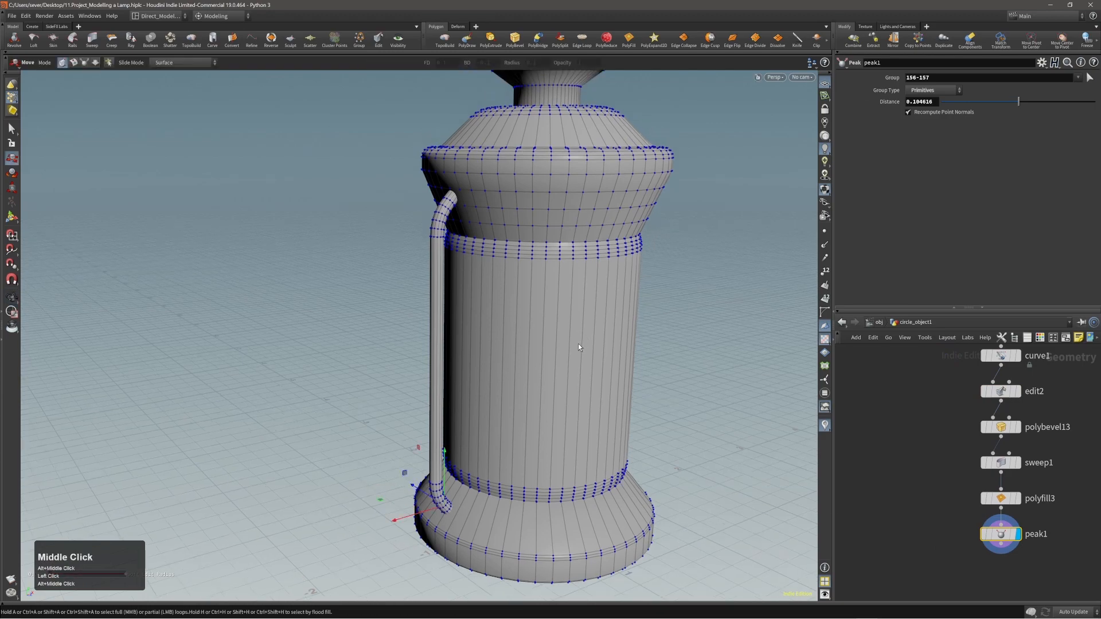
{"action": "left_click_drag", "start_coordinate": [578, 343], "coordinate": [470, 318], "text": "alt"}
{"action": "key", "text": "3"}
{"action": "double_click", "coordinate": [445, 309]}
{"action": "right_click_drag", "start_coordinate": [403, 300], "coordinate": [445, 255], "text": "alt"}
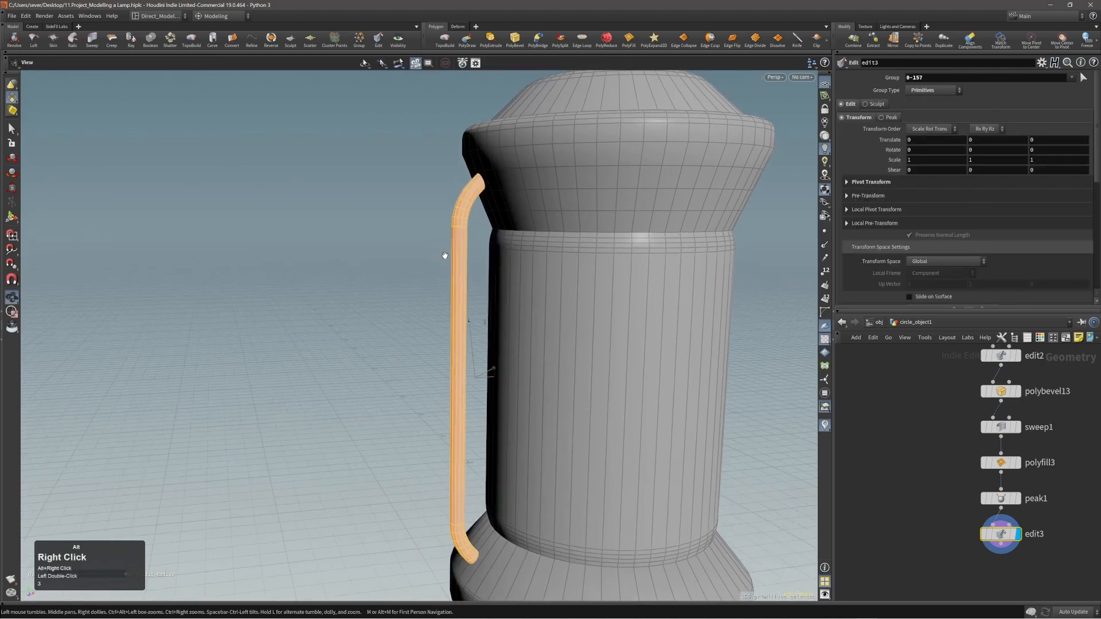
{"action": "left_click_drag", "start_coordinate": [445, 255], "coordinate": [451, 246], "text": "alt"}
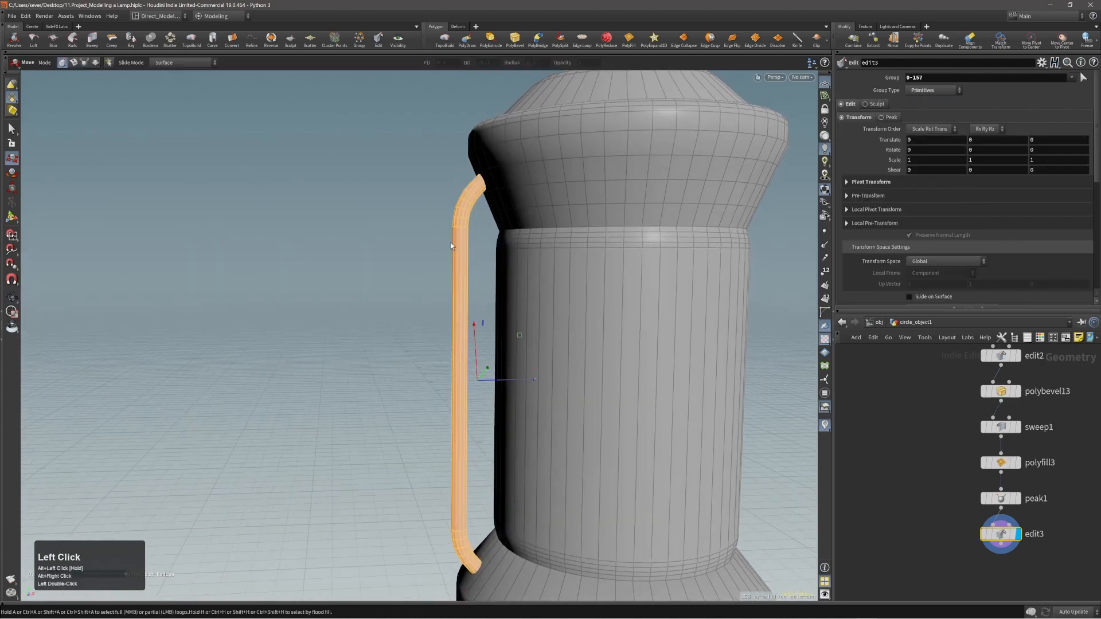
- Align the construction plane to the upper tapered face of the body next to the handle's top end
{"action": "right_click_drag", "start_coordinate": [451, 245], "coordinate": [540, 122], "text": "alt"}
{"action": "left_click_drag", "start_coordinate": [540, 123], "coordinate": [584, 187], "text": "alt"}
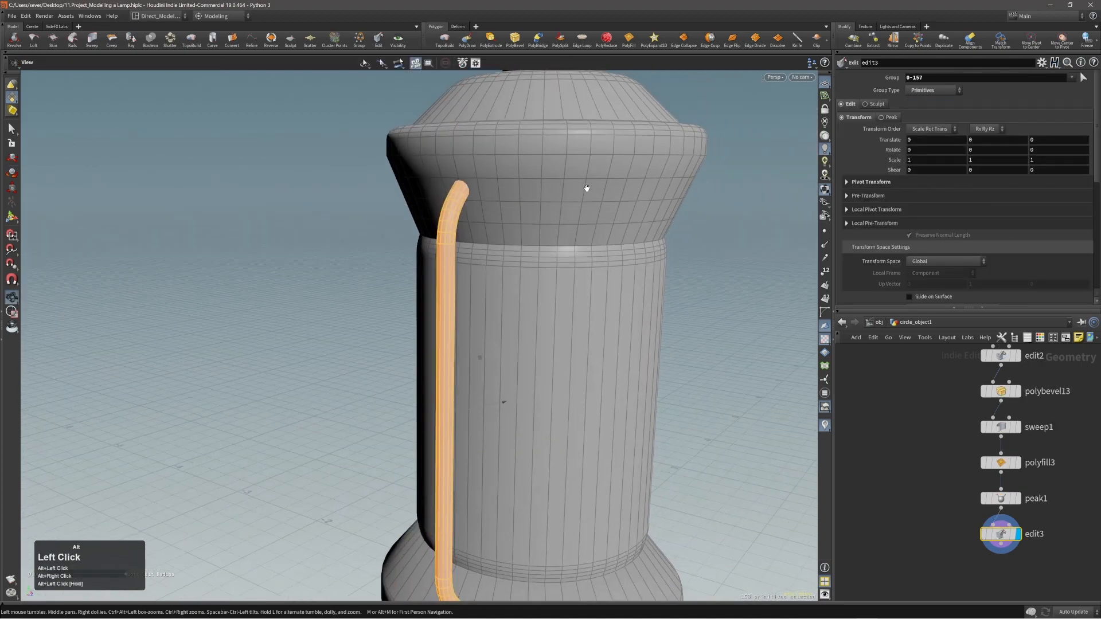
{"action": "right_click_drag", "start_coordinate": [585, 186], "coordinate": [506, 180], "text": "alt"}
{"action": "key", "text": "slash"}
{"action": "left_click_drag", "start_coordinate": [506, 180], "coordinate": [486, 184], "text": "alt"}
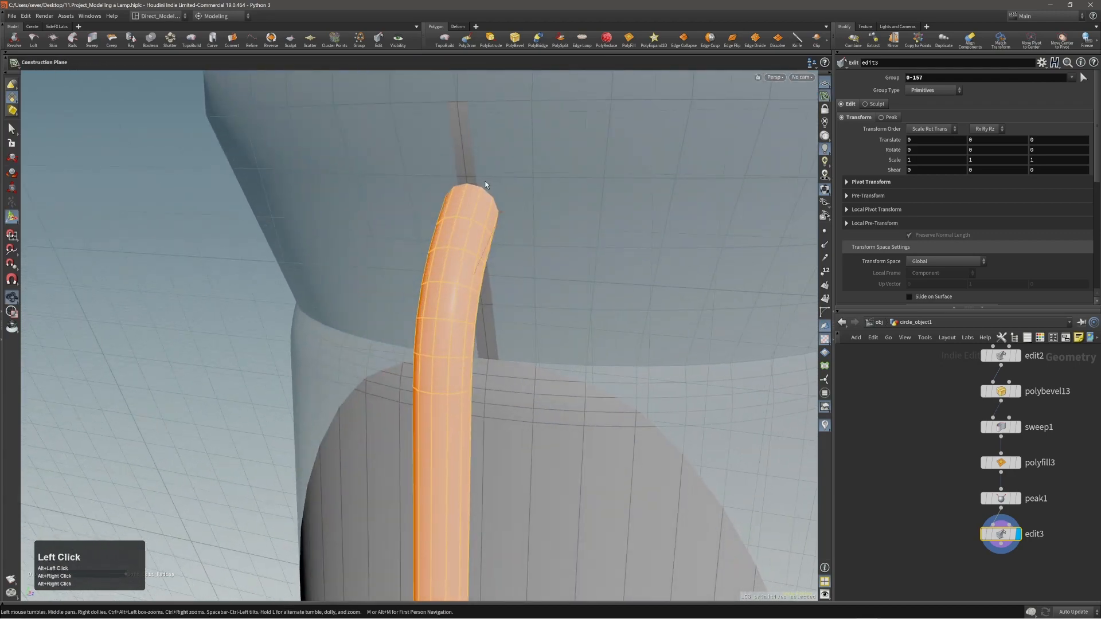
{"action": "left_click_drag", "start_coordinate": [540, 222], "coordinate": [465, 216], "text": "alt"}
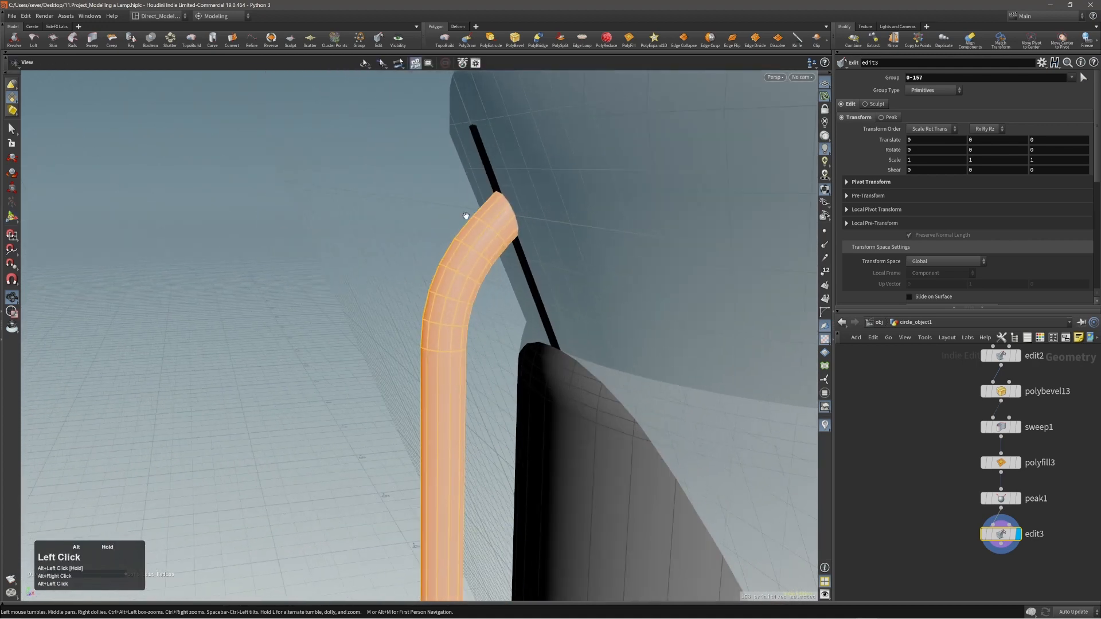
{"action": "right_click_drag", "start_coordinate": [465, 217], "coordinate": [528, 224], "text": "alt"}
{"action": "left_click_drag", "start_coordinate": [529, 224], "coordinate": [517, 229], "text": "alt"}
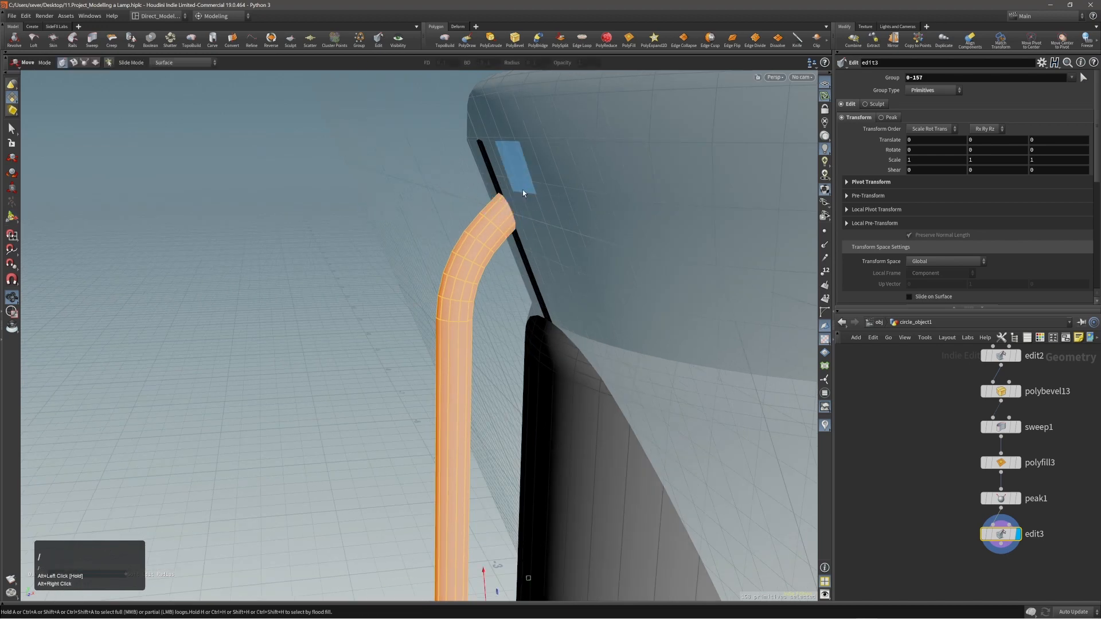
{"action": "left_click_drag", "start_coordinate": [522, 191], "coordinate": [535, 216], "text": "alt"}
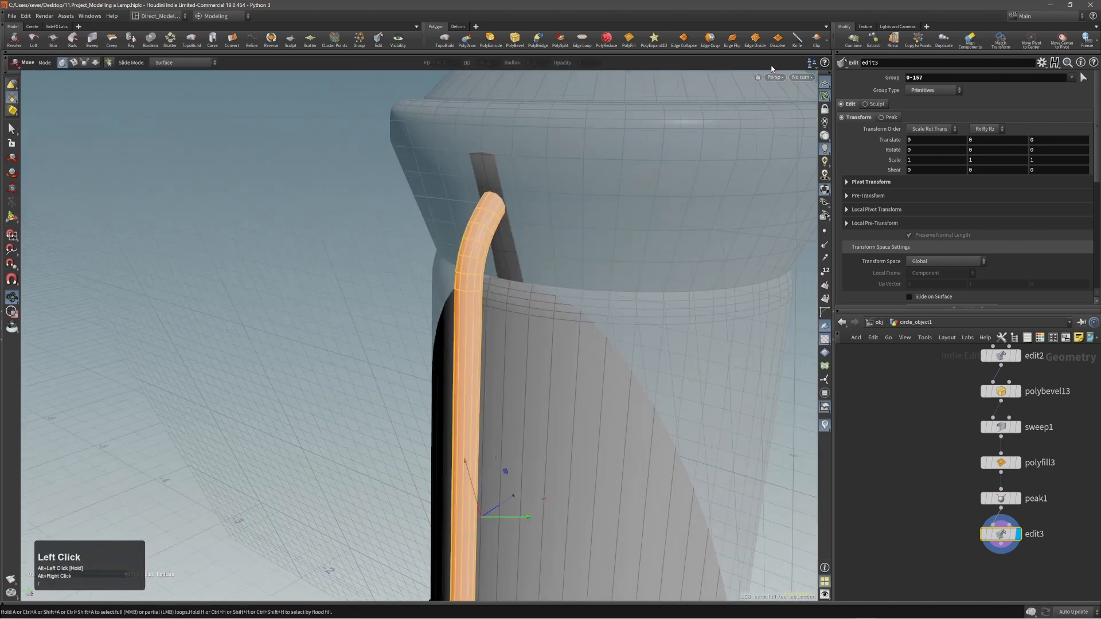
- Add a Knife after the peak1 node and switch the viewport to the four-view layout
{"action": "left_click", "coordinate": [800, 41]}
{"action": "right_click_drag", "start_coordinate": [569, 202], "coordinate": [499, 214], "text": "alt"}
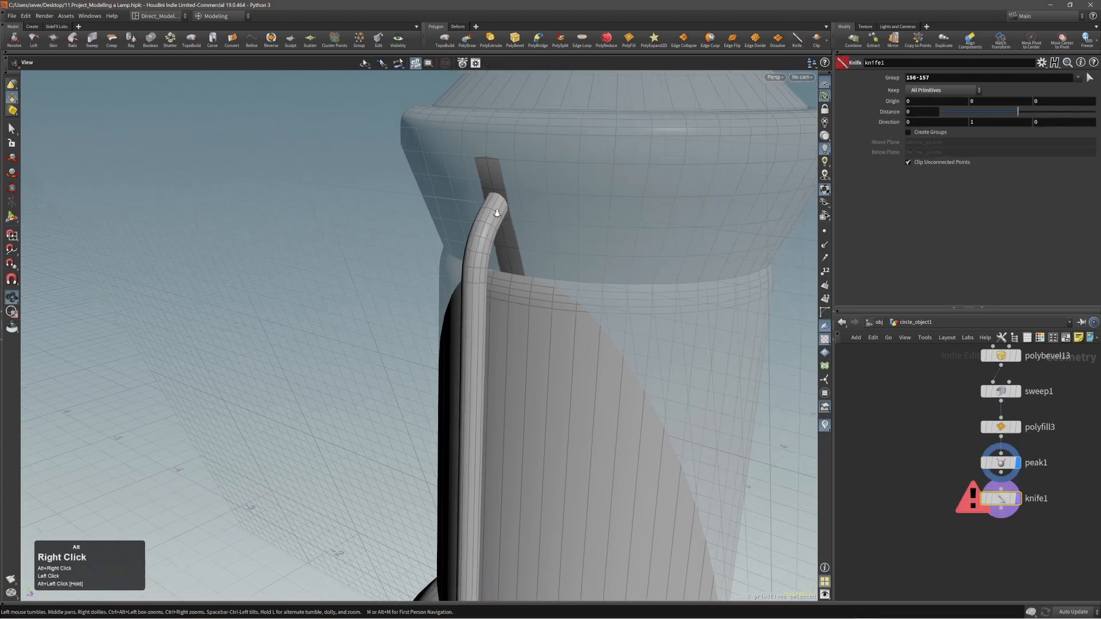
{"action": "left_click_drag", "start_coordinate": [550, 224], "coordinate": [514, 238], "text": "alt"}
{"action": "key", "text": "space+b"}
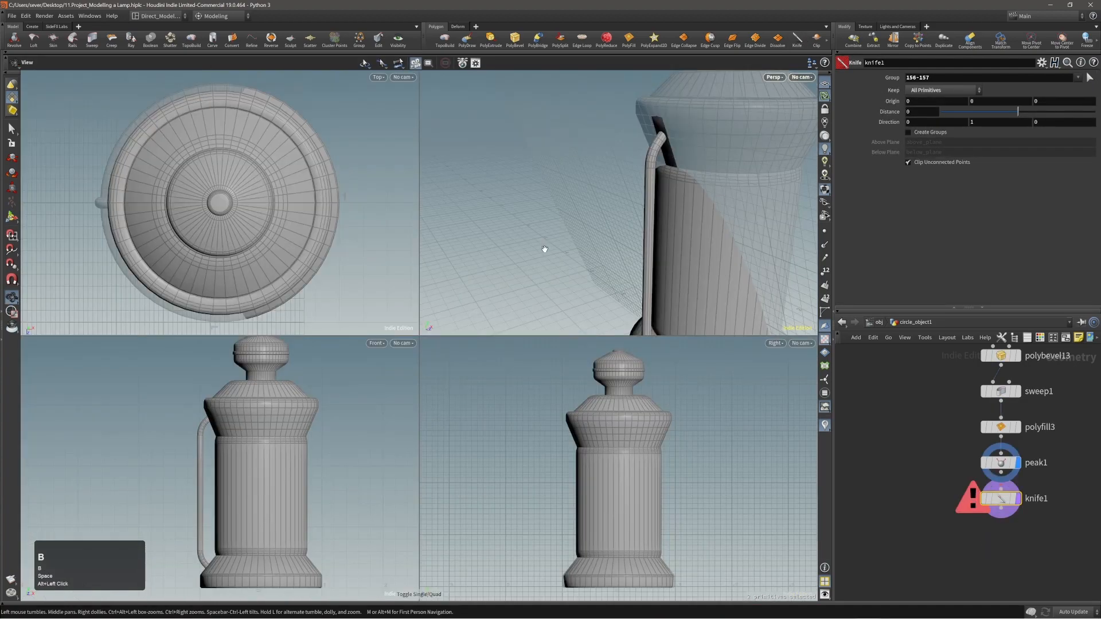
- Draw the knife line in the Front view along the body's upper taper, crossing the handle's top end
{"action": "right_click_drag", "start_coordinate": [316, 430], "coordinate": [229, 398]}
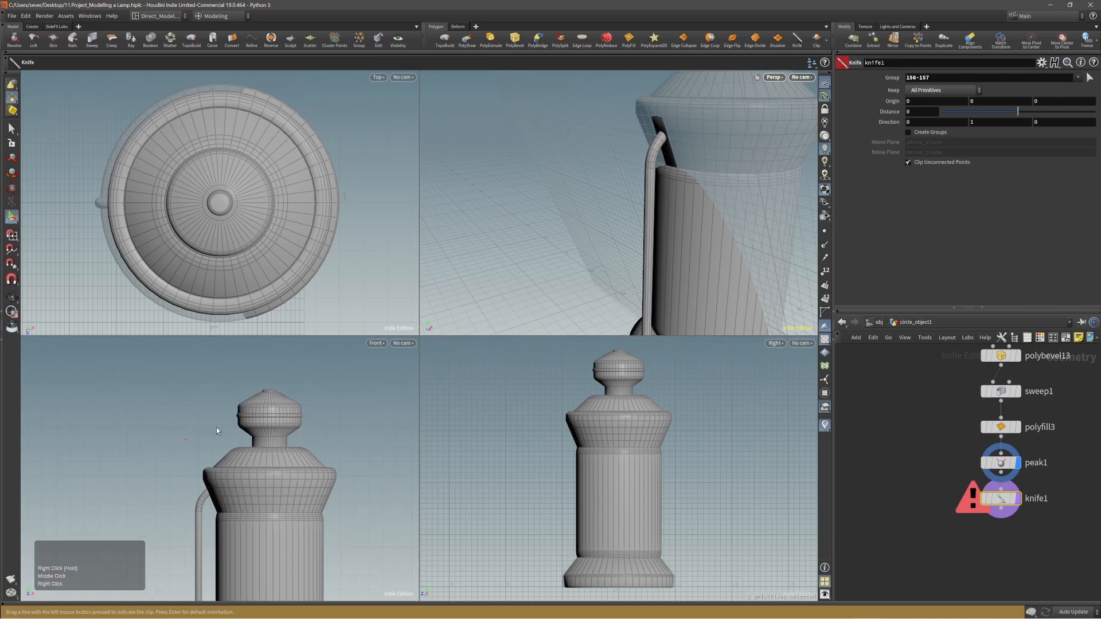
{"action": "right_click_drag", "start_coordinate": [212, 495], "coordinate": [254, 446]}
{"action": "middle_click_drag", "start_coordinate": [175, 439], "coordinate": [182, 449]}
{"action": "middle_click_drag", "start_coordinate": [715, 216], "coordinate": [624, 256]}
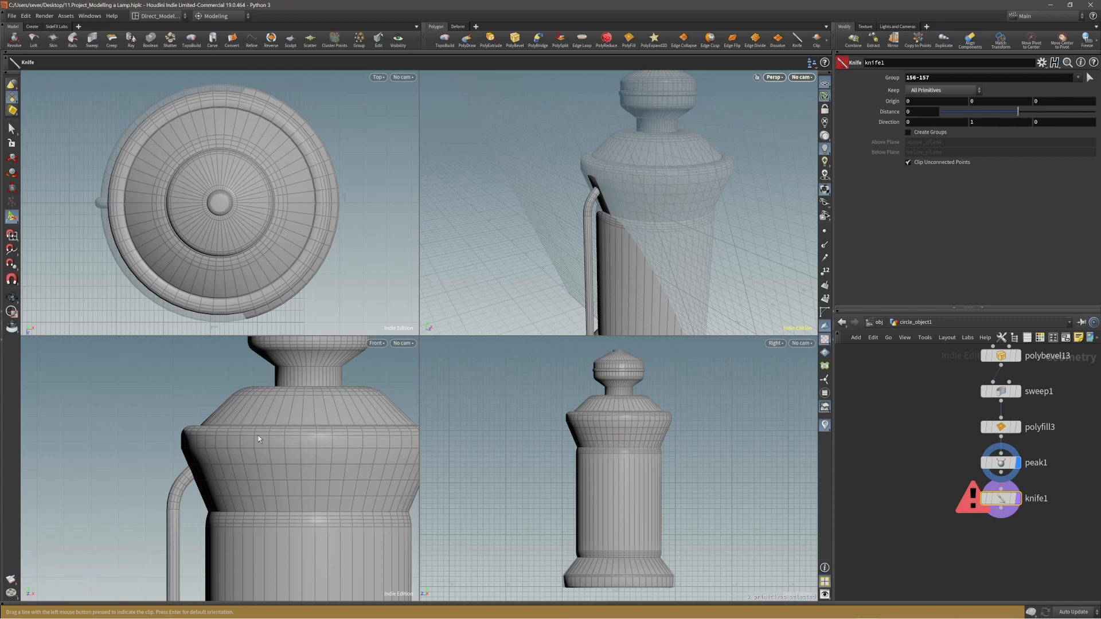
{"action": "right_click_drag", "start_coordinate": [152, 427], "coordinate": [172, 428], "text": "alt"}
{"action": "middle_click_drag", "start_coordinate": [172, 428], "coordinate": [181, 384], "text": "alt"}
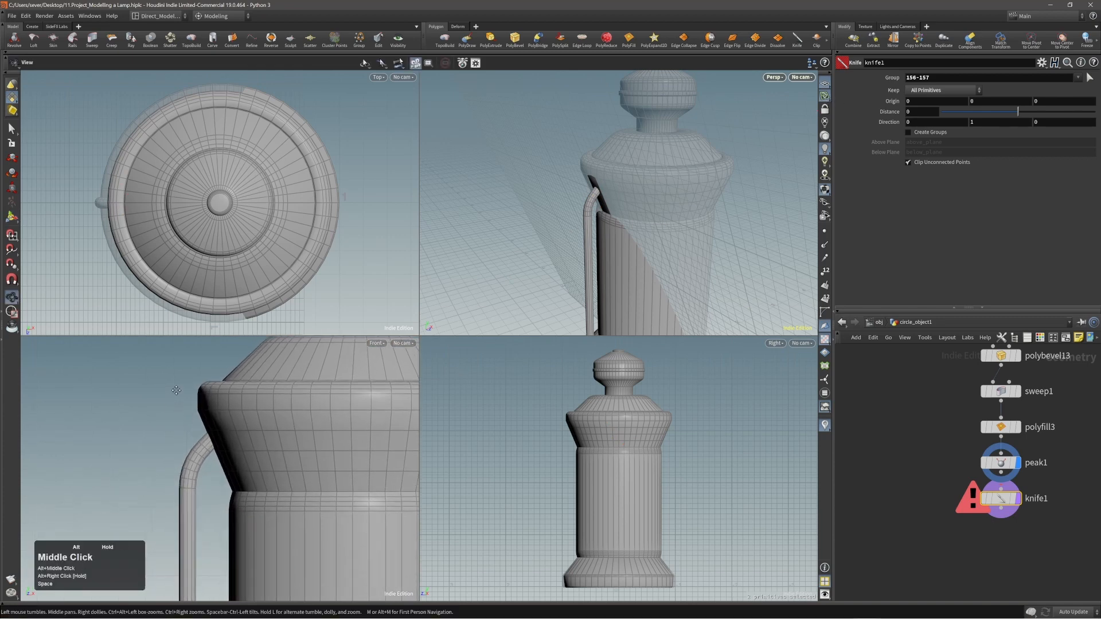
{"action": "mouse_move", "coordinate": [190, 414]}
{"action": "right_mouse_down", "text": "alt"}
{"action": "mouse_move", "coordinate": [228, 414]}
{"action": "mouse_move", "coordinate": [189, 409]}
{"action": "right_mouse_up", "text": "alt"}
{"action": "key", "text": "Return"}
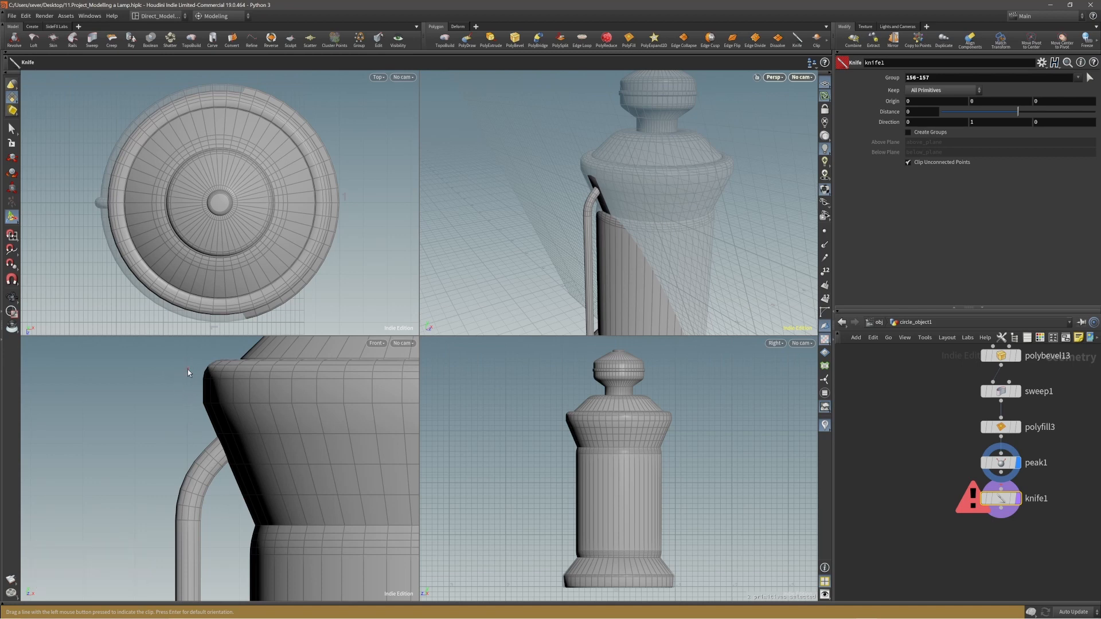
{"action": "key", "text": "space+b"}
{"action": "middle_click_drag", "start_coordinate": [332, 172], "coordinate": [316, 264], "text": "alt"}
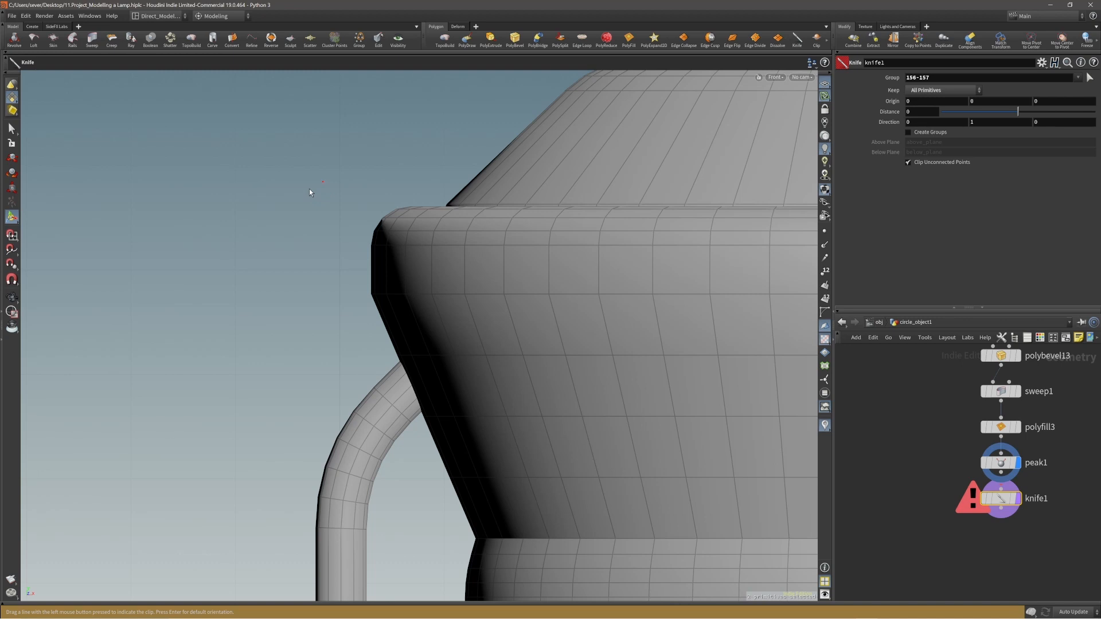
{"action": "middle_click_drag", "start_coordinate": [322, 229], "coordinate": [319, 203], "text": "alt"}
{"action": "right_click_drag", "start_coordinate": [320, 204], "coordinate": [305, 241], "text": "alt"}
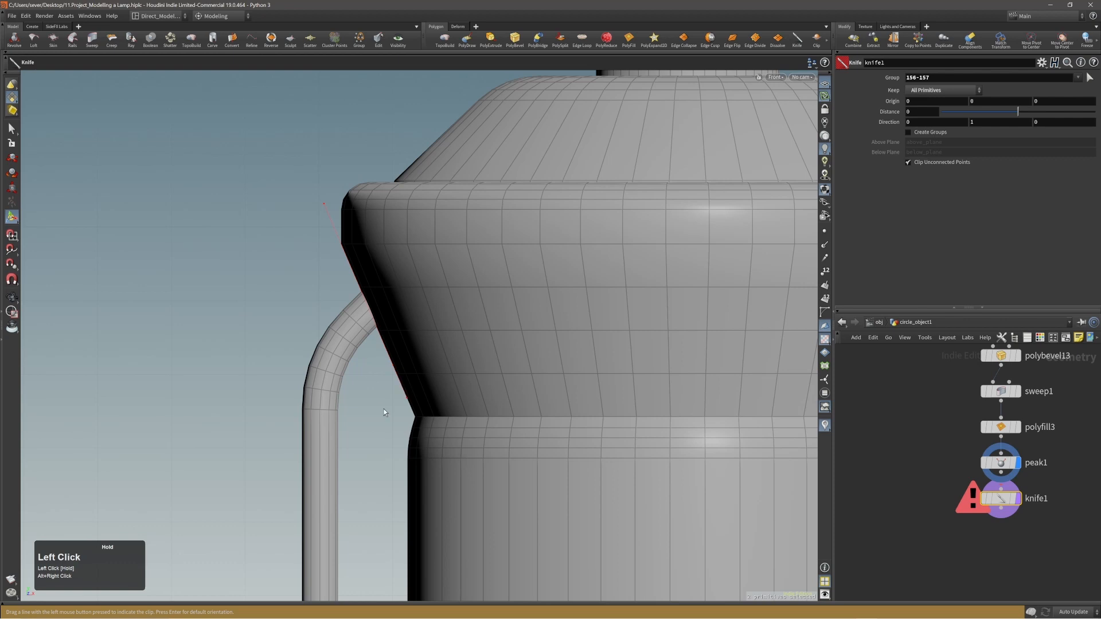
{"action": "left_click_drag", "start_coordinate": [384, 408], "coordinate": [383, 405]}
- Set the knife to keep Primitives Above the Plane
{"action": "right_click_drag", "start_coordinate": [368, 312], "coordinate": [614, 229], "text": "alt"}
{"action": "right_click_drag", "start_coordinate": [390, 285], "coordinate": [514, 246], "text": "alt"}
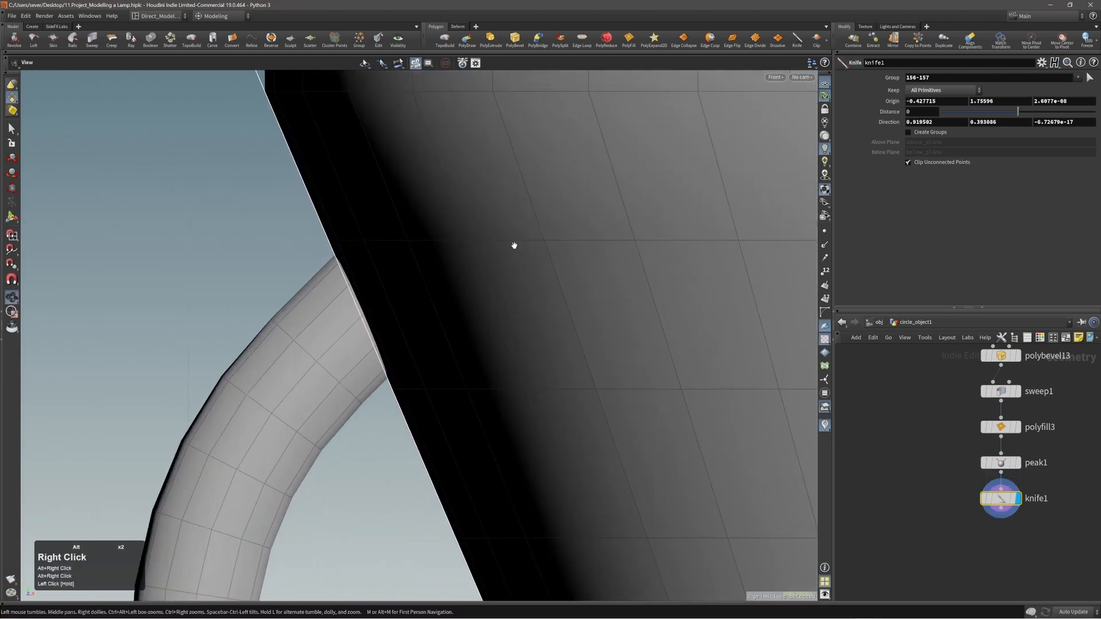
{"action": "right_click_drag", "start_coordinate": [352, 277], "coordinate": [503, 277], "text": "alt"}
{"action": "left_click", "coordinate": [944, 90]}
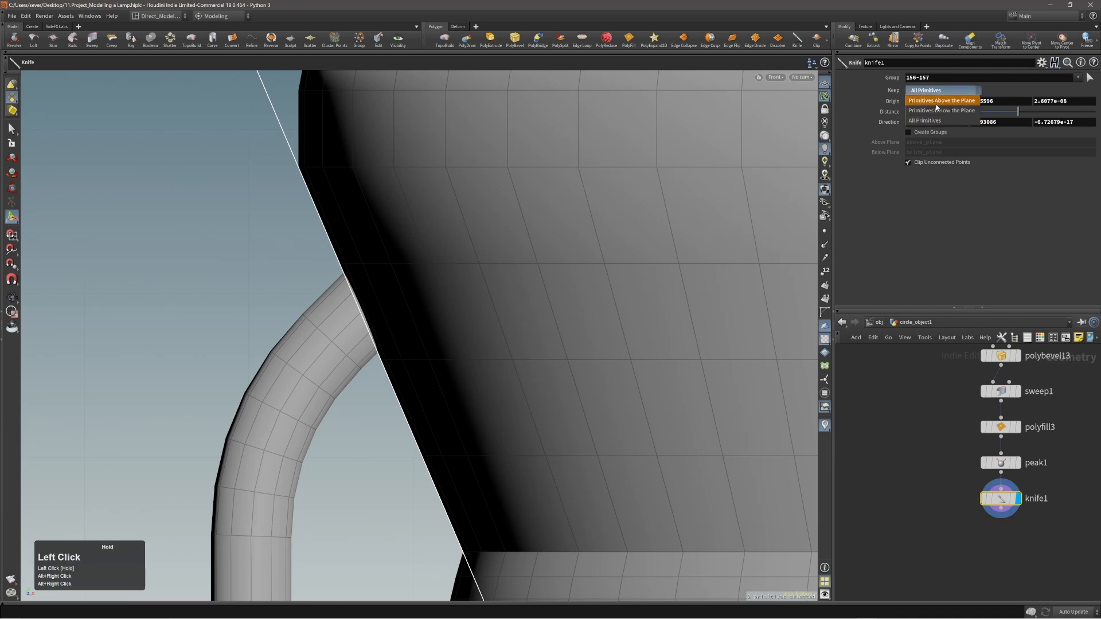
{"action": "left_click", "coordinate": [944, 101]}
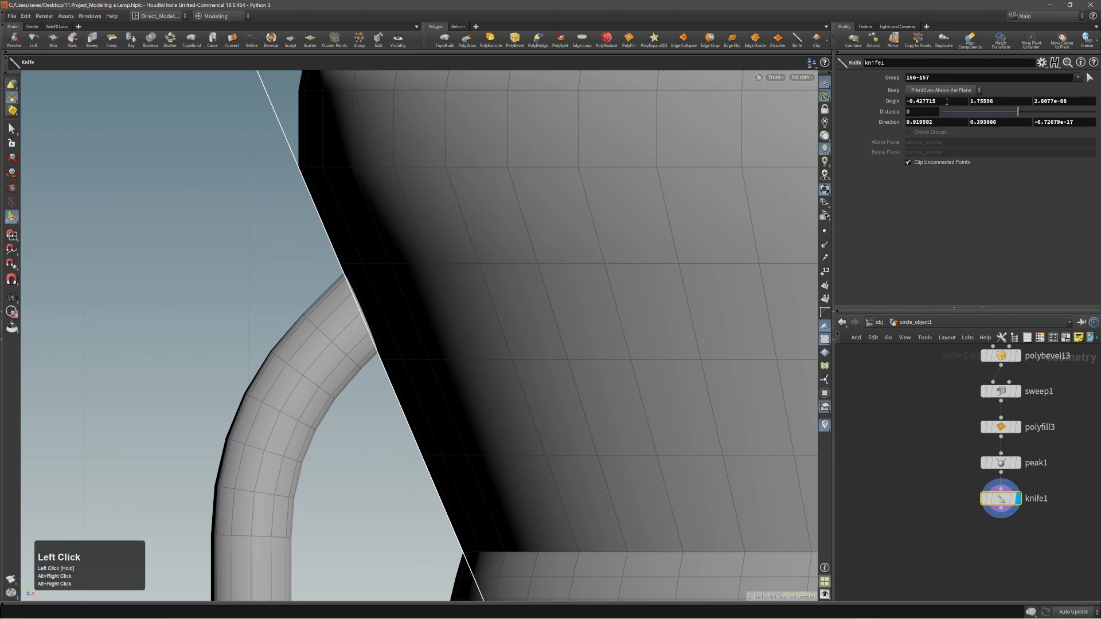
- Examine the handle's top end and the knife plane in perspective, using shaded and wireframe display
{"action": "right_click_drag", "start_coordinate": [521, 274], "coordinate": [302, 250], "text": "alt"}
{"action": "left_click", "coordinate": [226, 273], "text": "alt"}
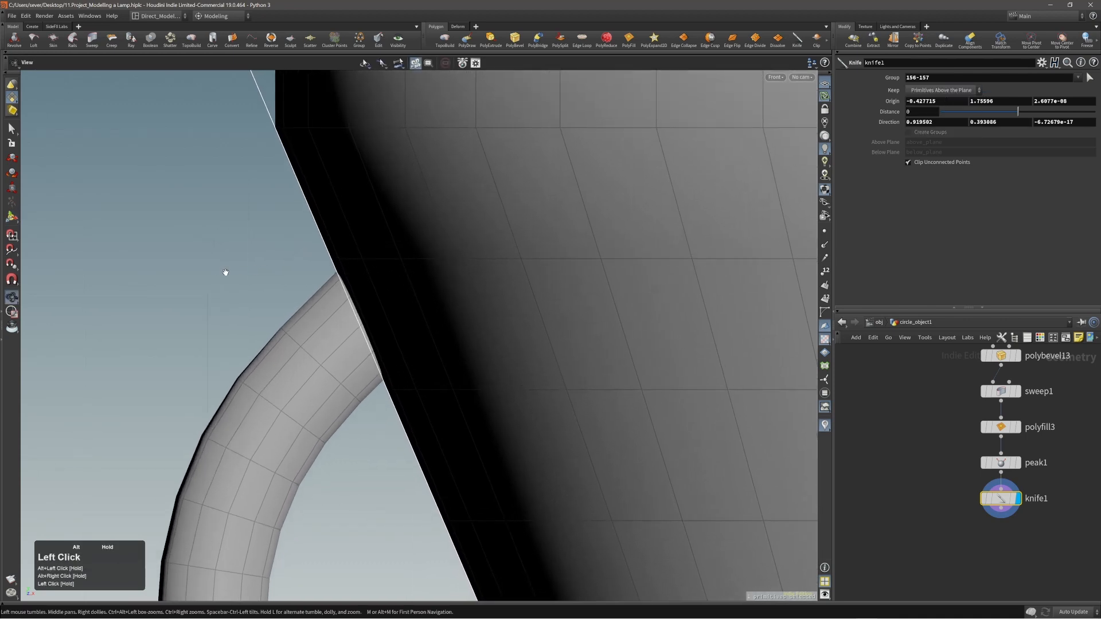
{"action": "key", "text": "space+b"}
{"action": "key", "text": "space+b"}
{"action": "right_click_drag", "start_coordinate": [583, 270], "coordinate": [584, 268], "text": "alt"}
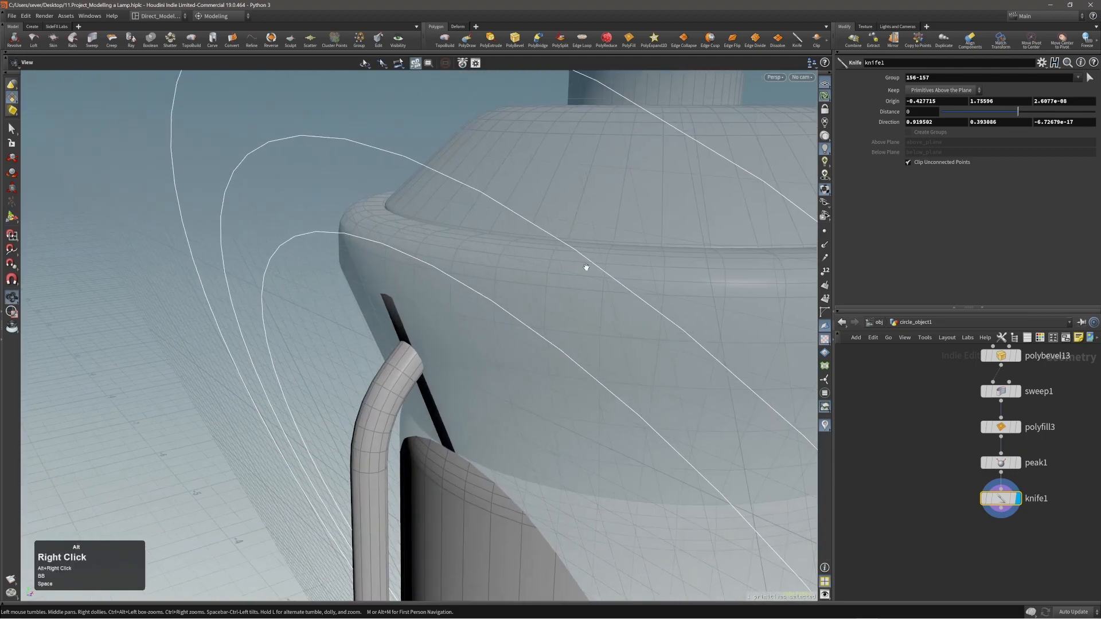
{"action": "left_click_drag", "start_coordinate": [585, 268], "coordinate": [227, 414], "text": "alt"}
{"action": "right_click_drag", "start_coordinate": [740, 304], "coordinate": [580, 287], "text": "alt"}
{"action": "mouse_move", "coordinate": [579, 287]}
{"action": "left_mouse_down", "text": "alt"}
{"action": "mouse_move", "coordinate": [445, 264]}
{"action": "mouse_move", "coordinate": [256, 275]}
{"action": "mouse_move", "coordinate": [425, 260]}
{"action": "mouse_move", "coordinate": [544, 267]}
{"action": "left_mouse_up", "text": "alt"}
{"action": "key", "text": "w"}
- Reselect the entire handle tube as the knife's target and set it to keep Primitives Below the Plane
{"action": "key", "text": "Return"}
{"action": "left_click", "coordinate": [1090, 77]}
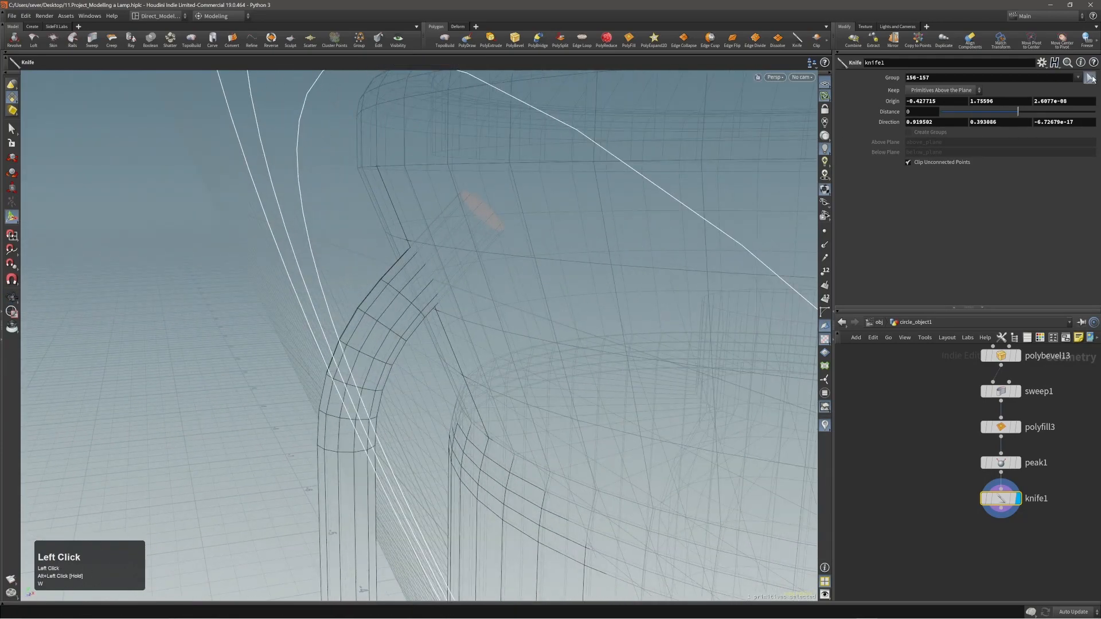
{"action": "double_click", "coordinate": [379, 323]}
{"action": "key", "text": "Return"}
{"action": "left_click_drag", "start_coordinate": [416, 294], "coordinate": [428, 279], "text": "alt"}
{"action": "left_click_drag", "start_coordinate": [961, 91], "coordinate": [931, 112]}
{"action": "left_click_drag", "start_coordinate": [348, 345], "coordinate": [410, 325], "text": "alt"}
{"action": "middle_click_drag", "start_coordinate": [410, 325], "coordinate": [442, 292], "text": "alt"}
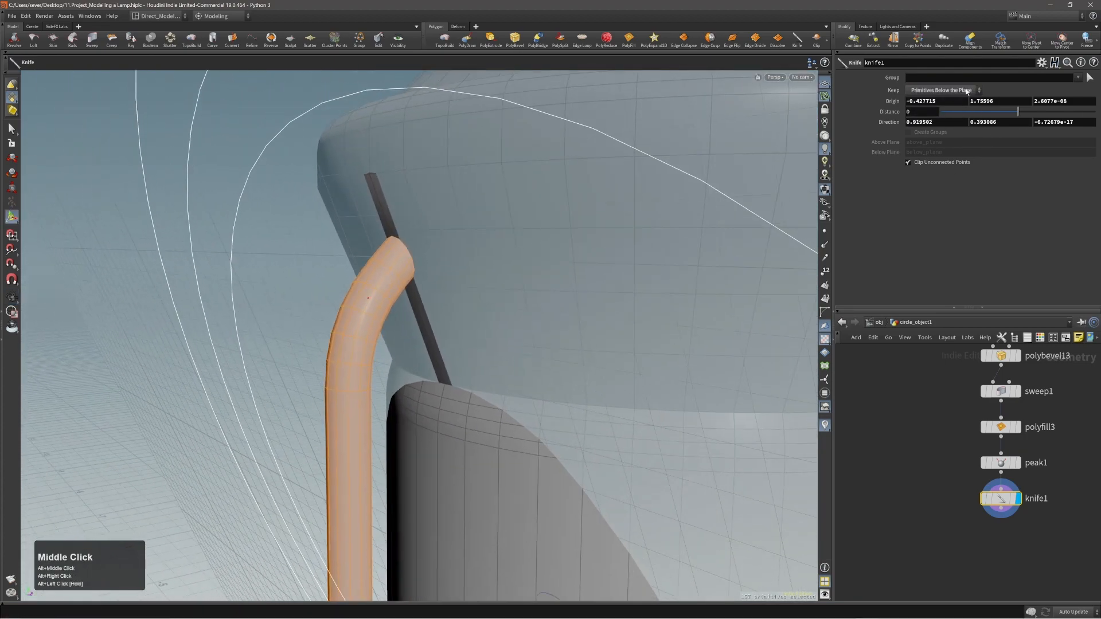
- Compare the knife's Primitives Above the Plane option on the handle, then return to Primitives Below the Plane
{"action": "right_click_drag", "start_coordinate": [481, 263], "coordinate": [458, 246], "text": "alt"}
{"action": "left_click_drag", "start_coordinate": [458, 246], "coordinate": [393, 246], "text": "alt"}
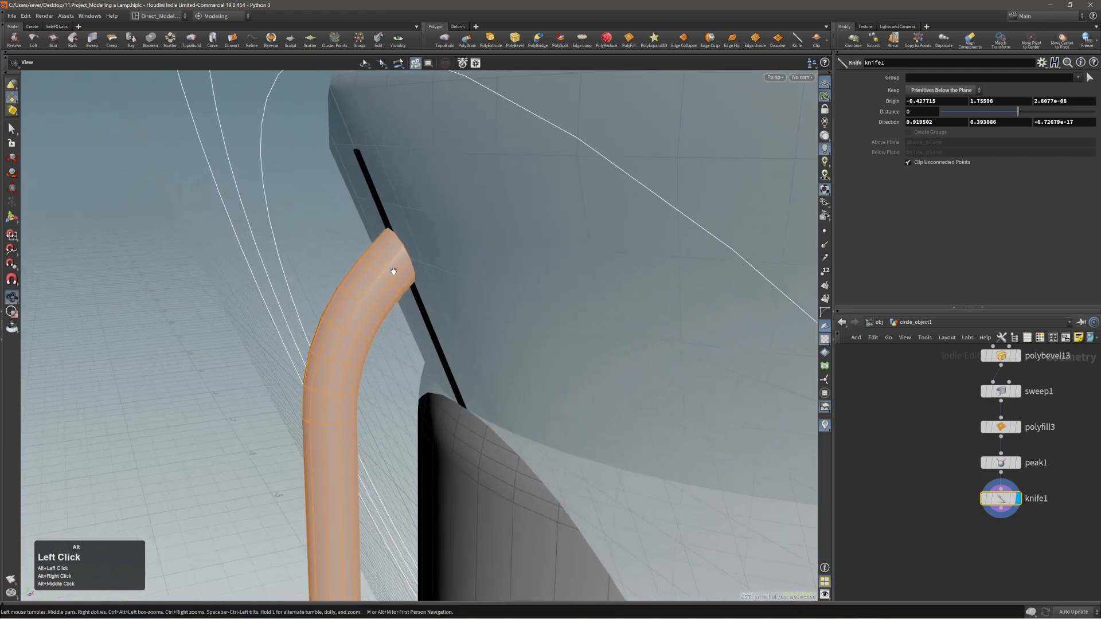
{"action": "left_click", "coordinate": [932, 90]}
{"action": "left_click", "coordinate": [935, 101]}
{"action": "left_click", "coordinate": [933, 90]}
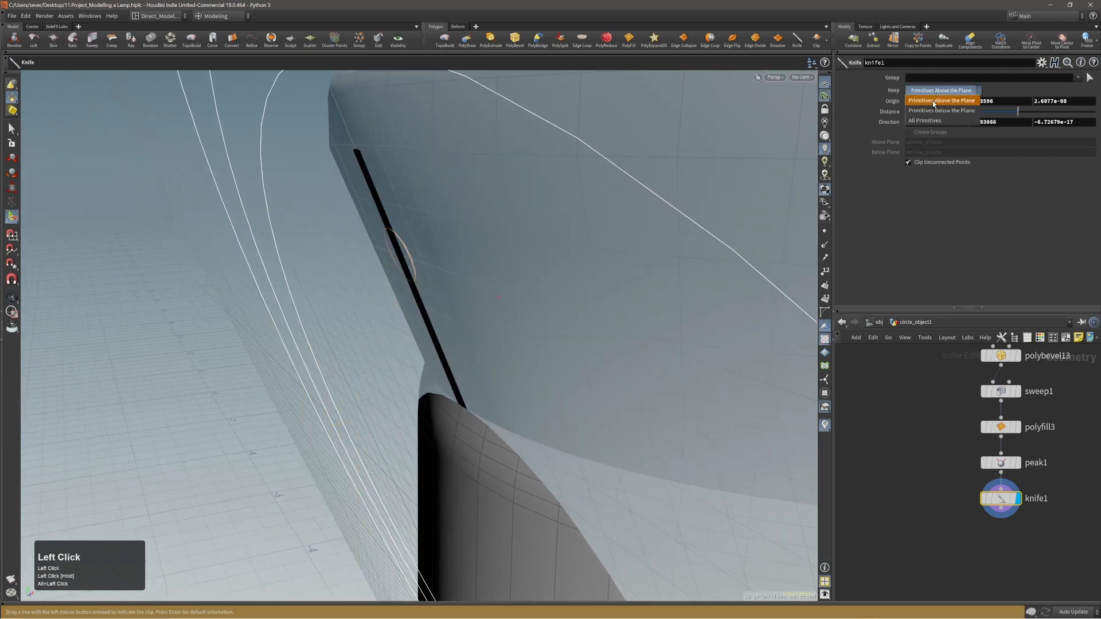
{"action": "left_click", "coordinate": [918, 101]}
- Inspect the trimmed top end of the handle and the knife plane's position across the lamp body
{"action": "left_click_drag", "start_coordinate": [405, 283], "coordinate": [474, 233], "text": "alt"}
{"action": "right_click_drag", "start_coordinate": [474, 234], "coordinate": [35, 324], "text": "alt"}
{"action": "middle_click_drag", "start_coordinate": [36, 324], "coordinate": [572, 290], "text": "alt"}
{"action": "right_click_drag", "start_coordinate": [573, 290], "coordinate": [484, 290], "text": "alt"}
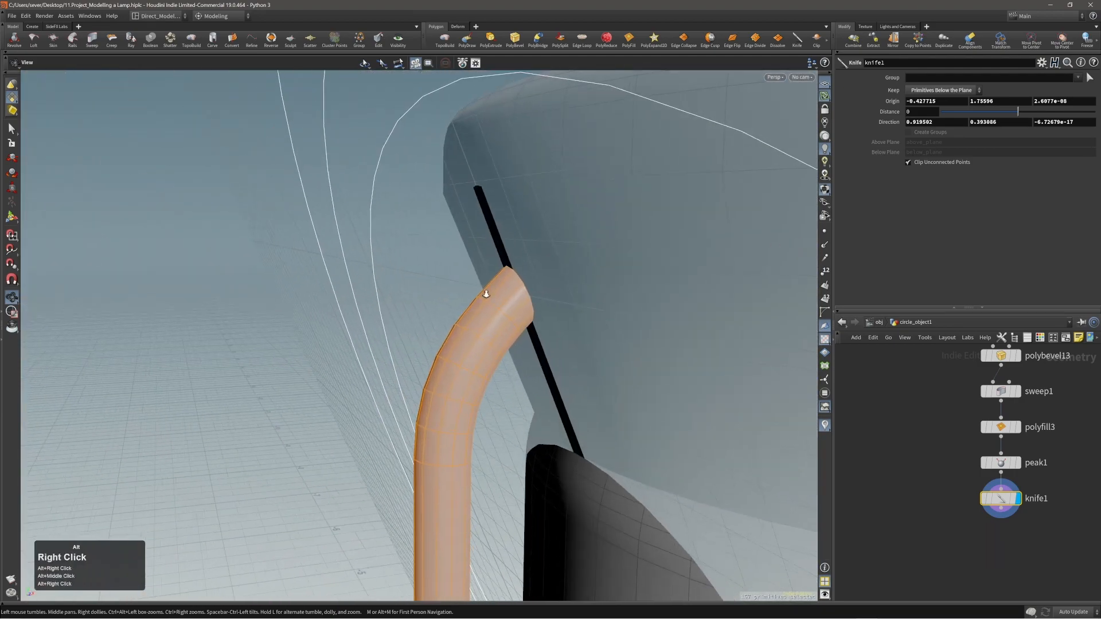
{"action": "mouse_move", "coordinate": [484, 290]}
{"action": "left_mouse_down", "text": "alt"}
{"action": "mouse_move", "coordinate": [487, 275]}
{"action": "mouse_move", "coordinate": [504, 287]}
{"action": "left_mouse_up", "text": "alt"}
{"action": "middle_click_drag", "start_coordinate": [504, 287], "coordinate": [359, 250], "text": "alt"}
{"action": "right_click_drag", "start_coordinate": [359, 251], "coordinate": [352, 287], "text": "alt"}
{"action": "key", "text": "Return"}
{"action": "key", "text": "Escape"}
{"action": "middle_click_drag", "start_coordinate": [351, 287], "coordinate": [347, 271], "text": "alt"}
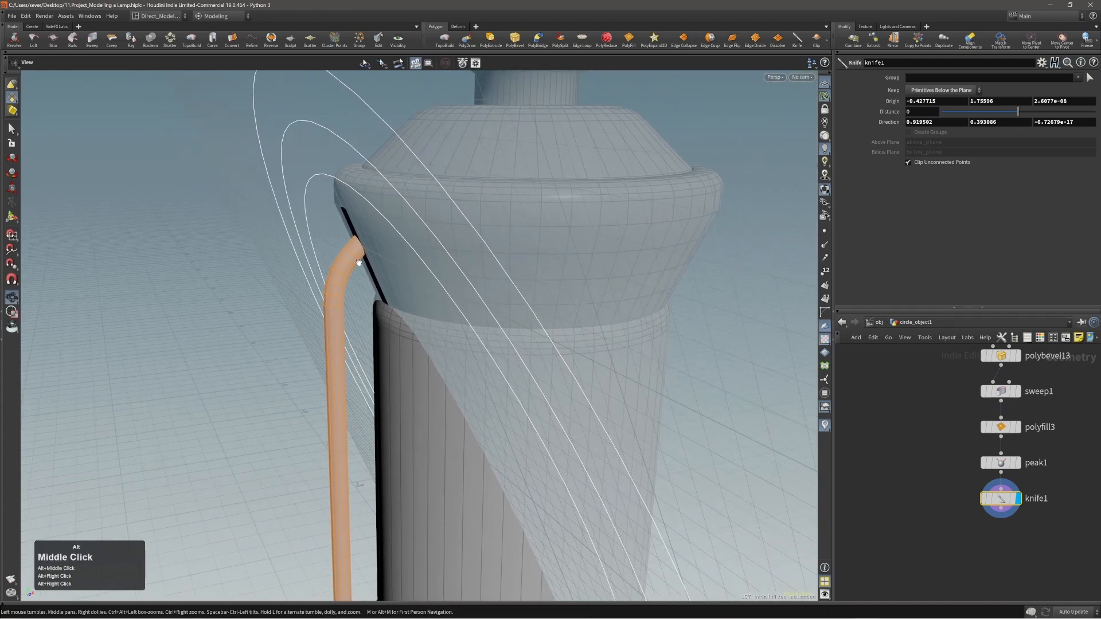
{"action": "key", "text": "Return"}
{"action": "right_click_drag", "start_coordinate": [358, 265], "coordinate": [432, 320], "text": "alt"}
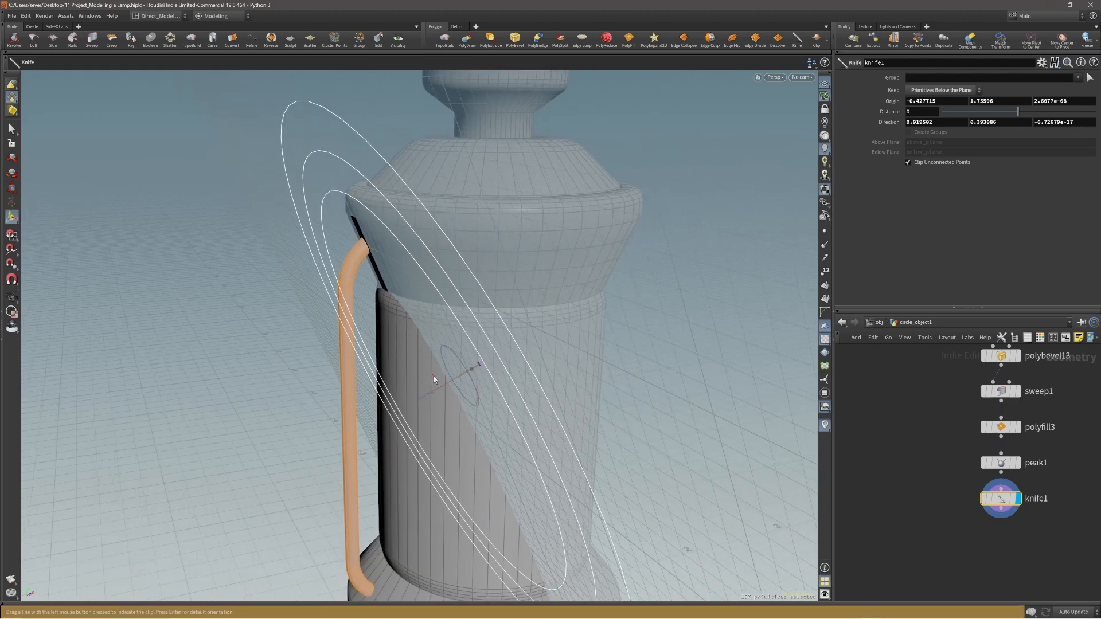
{"action": "key", "text": "Escape"}
{"action": "right_click_drag", "start_coordinate": [455, 368], "coordinate": [425, 362], "text": "alt"}
{"action": "middle_click_drag", "start_coordinate": [424, 363], "coordinate": [438, 349], "text": "alt"}
{"action": "mouse_move", "coordinate": [439, 349]}
{"action": "left_mouse_down"}
{"action": "mouse_move", "coordinate": [481, 363]}
{"action": "mouse_move", "coordinate": [452, 354]}
{"action": "left_mouse_up"}
{"action": "key", "text": "Return"}
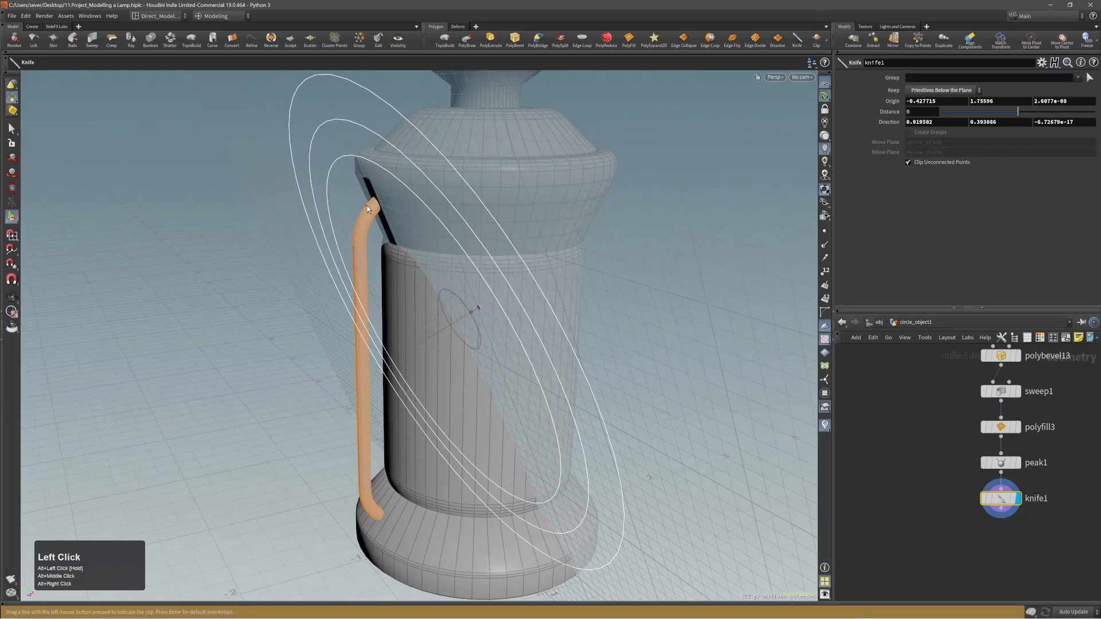
{"action": "key", "text": "Escape"}
{"action": "middle_click_drag", "start_coordinate": [443, 390], "coordinate": [453, 270], "text": "alt"}
{"action": "left_click_drag", "start_coordinate": [453, 269], "coordinate": [467, 258]}
{"action": "middle_click_drag", "start_coordinate": [466, 258], "coordinate": [448, 287], "text": "alt"}
{"action": "right_click_drag", "start_coordinate": [447, 287], "coordinate": [407, 283], "text": "alt"}
{"action": "left_click_drag", "start_coordinate": [408, 282], "coordinate": [437, 383], "text": "alt"}
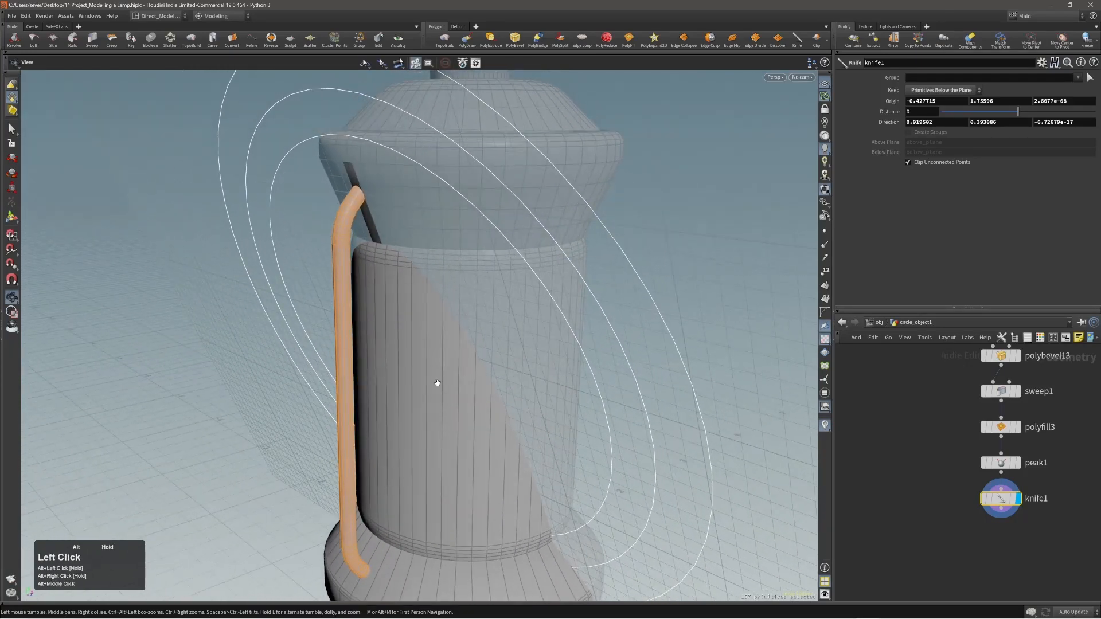
- Align the construction plane to the base's sloped face next to the handle's bottom end
{"action": "middle_click_drag", "start_coordinate": [437, 383], "coordinate": [413, 332], "text": "alt"}
{"action": "right_click_drag", "start_coordinate": [413, 333], "coordinate": [407, 366], "text": "alt"}
{"action": "mouse_move", "coordinate": [407, 366]}
{"action": "left_mouse_down", "text": "alt"}
{"action": "mouse_move", "coordinate": [373, 367]}
{"action": "mouse_move", "coordinate": [404, 383]}
{"action": "left_mouse_up", "text": "alt"}
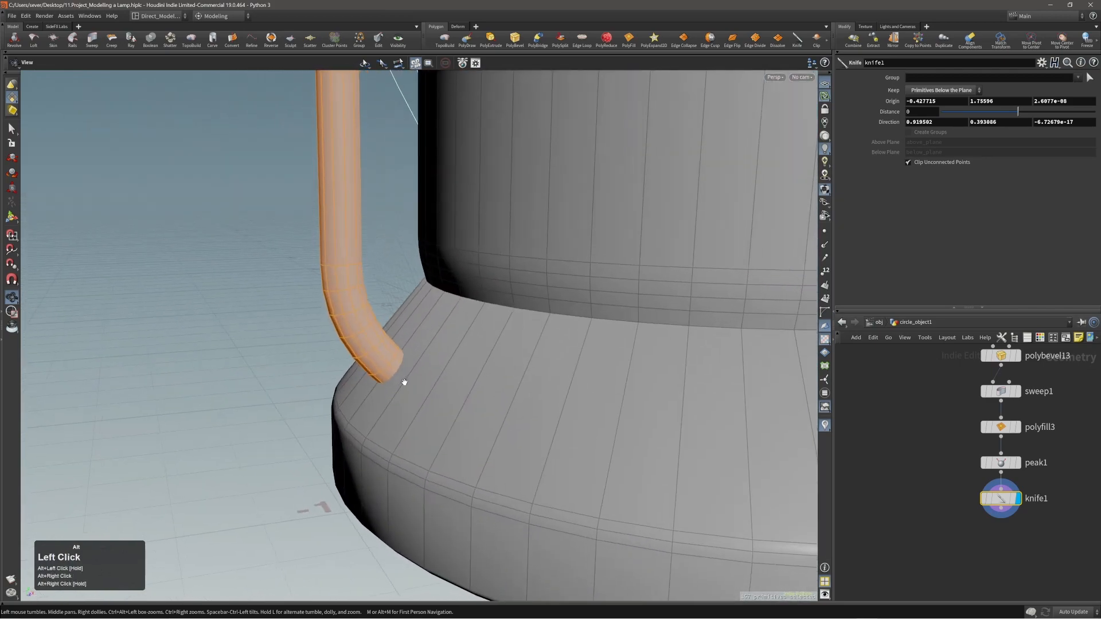
{"action": "right_click_drag", "start_coordinate": [404, 382], "coordinate": [418, 381], "text": "alt"}
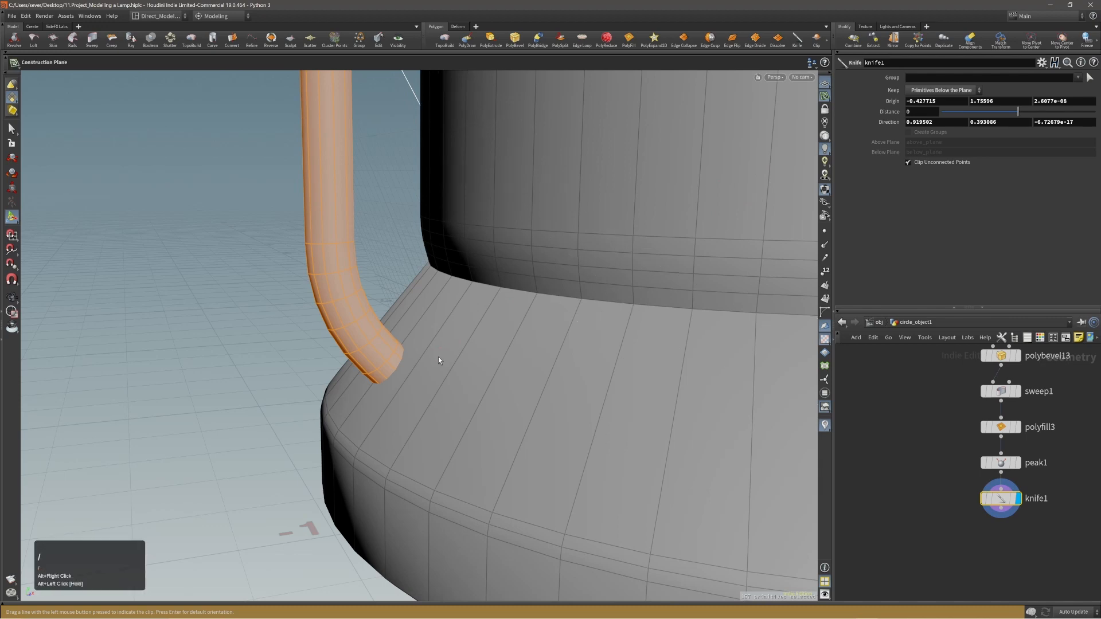
{"action": "mouse_move", "coordinate": [421, 353]}
{"action": "left_mouse_down", "text": "alt"}
{"action": "mouse_move", "coordinate": [520, 355]}
{"action": "mouse_move", "coordinate": [376, 415]}
{"action": "mouse_move", "coordinate": [402, 410]}
{"action": "mouse_move", "coordinate": [370, 408]}
{"action": "mouse_move", "coordinate": [463, 371]}
{"action": "mouse_move", "coordinate": [457, 335]}
{"action": "mouse_move", "coordinate": [440, 349]}
{"action": "left_mouse_up", "text": "alt"}
{"action": "key", "text": "Return"}
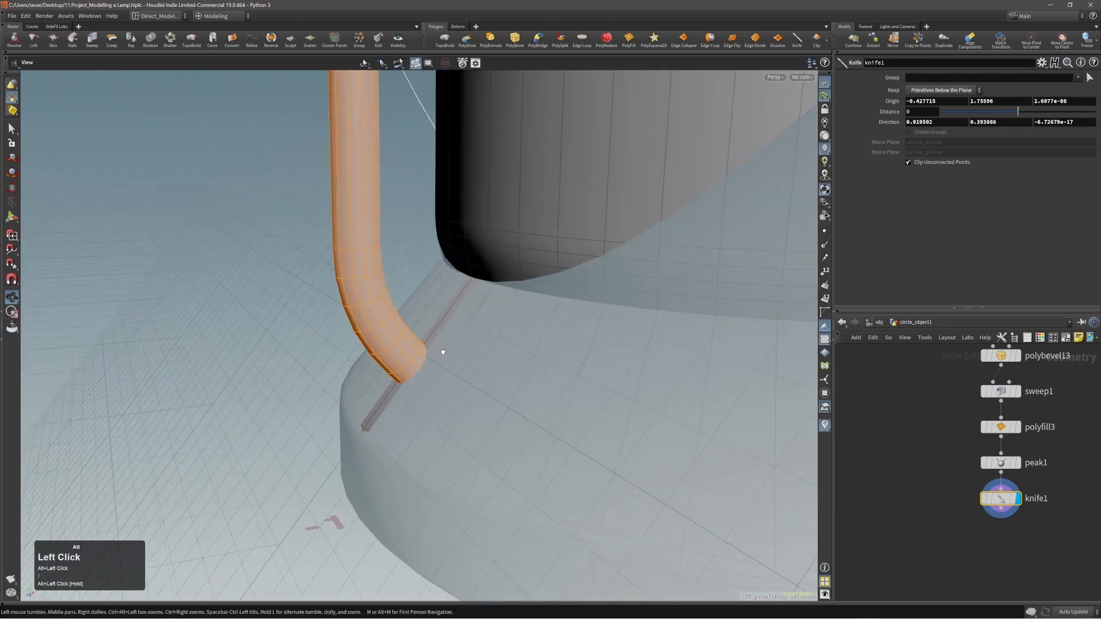
- Add a second Knife to the handle with its cut line along the base's sloped face, keeping Primitives Below the Plane
{"action": "key", "text": "q"}
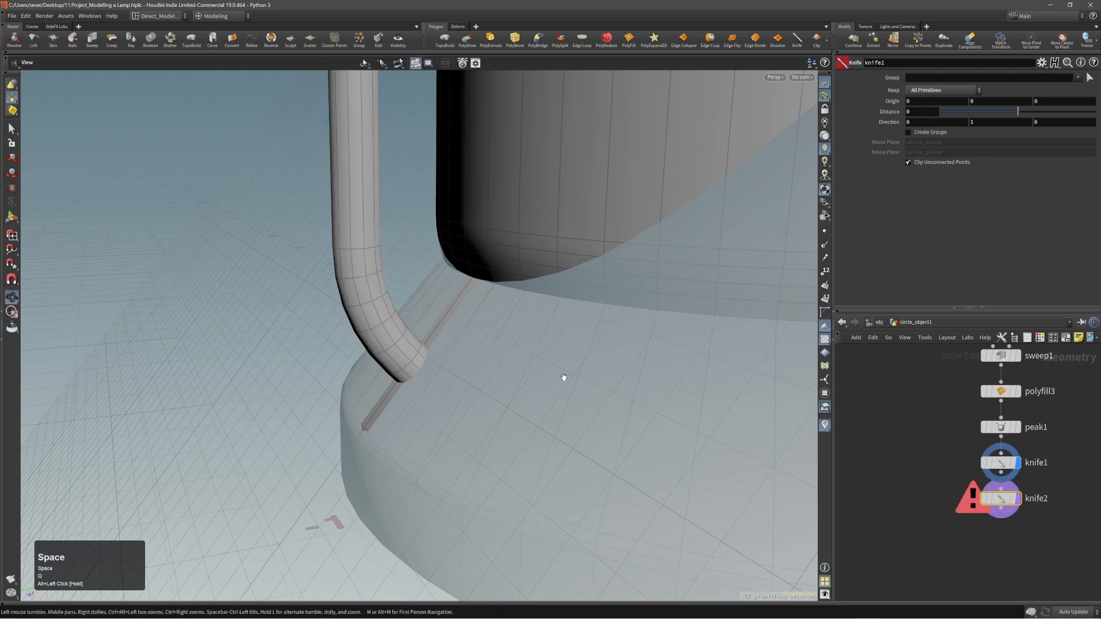
{"action": "key", "text": "space+b"}
{"action": "key", "text": "space+b"}
{"action": "key", "text": "space+f"}
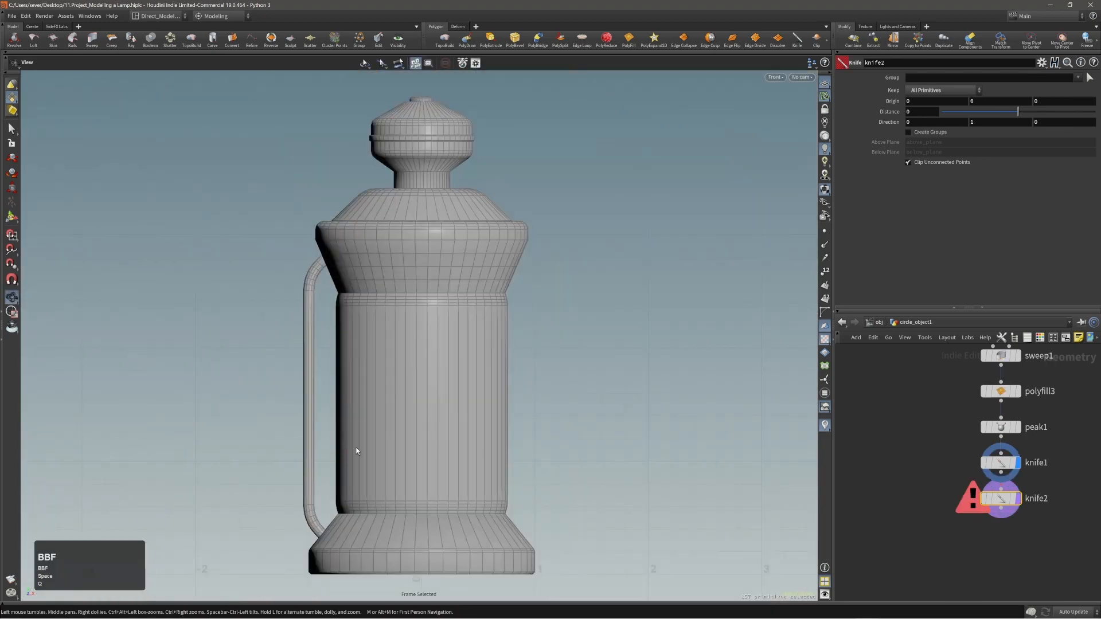
{"action": "right_click_drag", "start_coordinate": [310, 524], "coordinate": [361, 533]}
{"action": "right_click_drag", "start_coordinate": [329, 552], "coordinate": [397, 482]}
{"action": "middle_click_drag", "start_coordinate": [362, 515], "coordinate": [436, 439]}
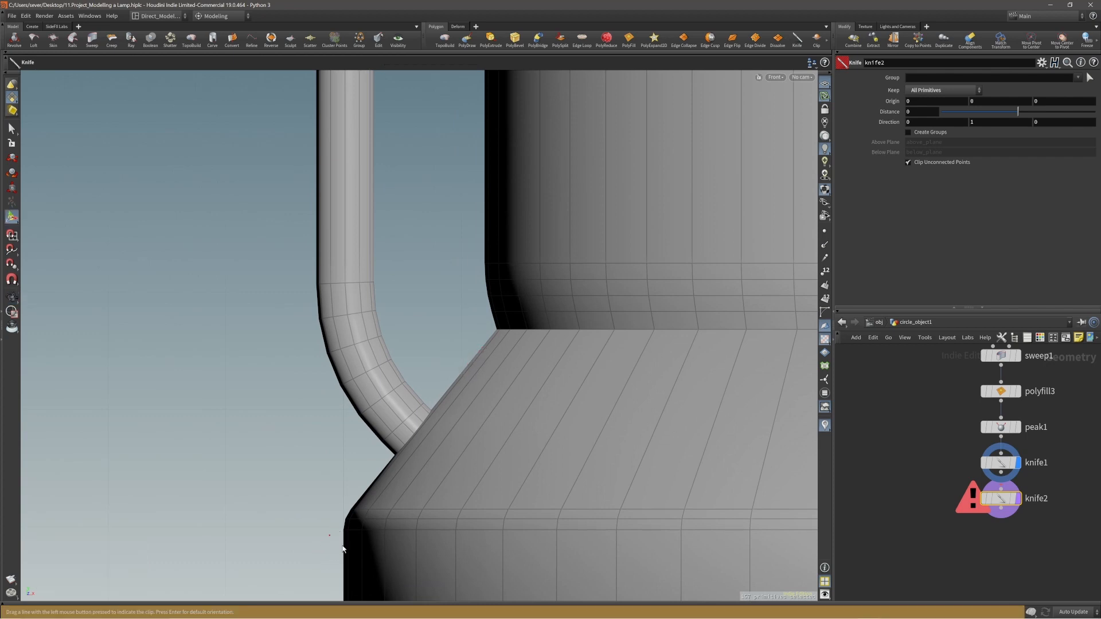
{"action": "left_click_drag", "start_coordinate": [470, 373], "coordinate": [434, 414]}
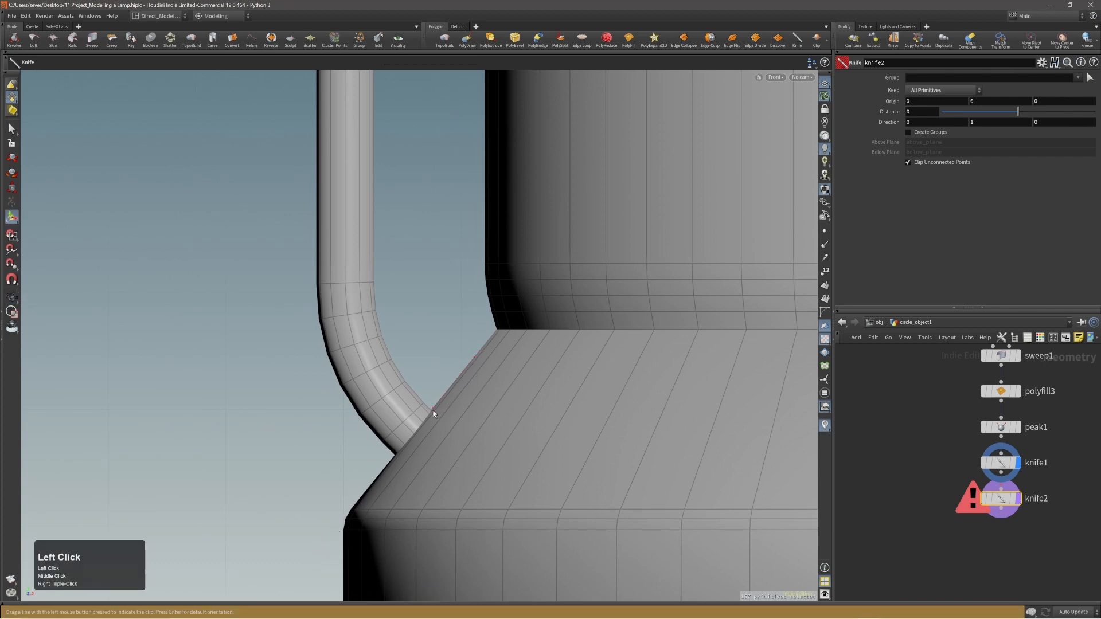
{"action": "left_click_drag", "start_coordinate": [341, 522], "coordinate": [319, 547]}
{"action": "right_click_drag", "start_coordinate": [320, 548], "coordinate": [908, 91]}
{"action": "left_click", "coordinate": [908, 91]}
{"action": "left_click", "coordinate": [940, 112]}
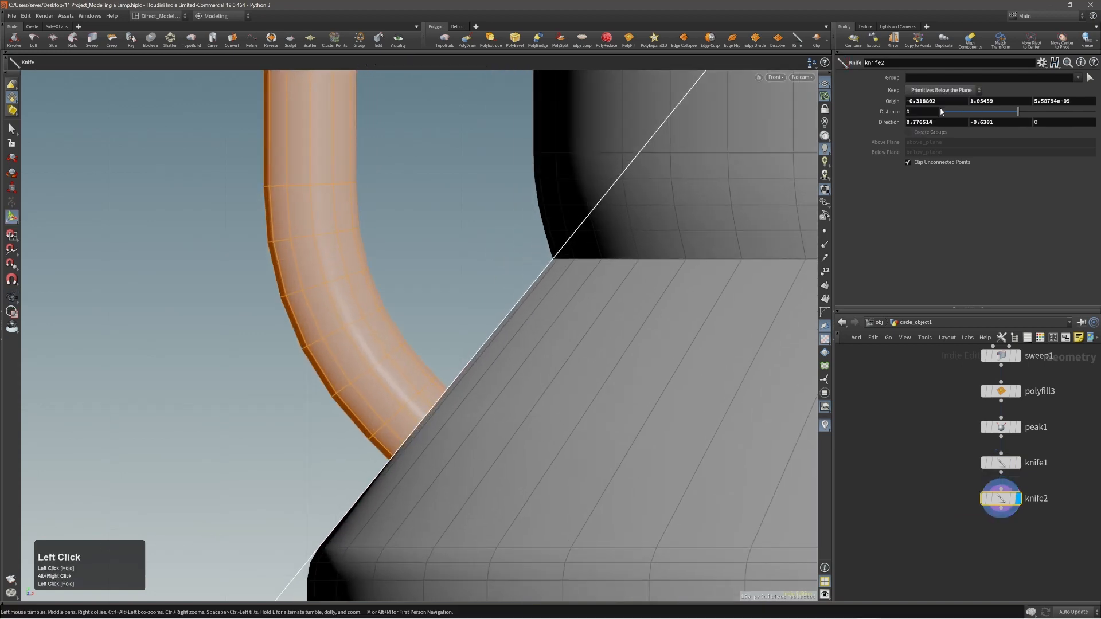
- Offset the second knife's plane at the handle's bottom end by setting its Distance to 0.0016
{"action": "right_click_drag", "start_coordinate": [428, 412], "coordinate": [553, 383], "text": "alt"}
{"action": "right_click_drag", "start_coordinate": [476, 401], "coordinate": [625, 369], "text": "alt"}
{"action": "middle_click_drag", "start_coordinate": [438, 420], "coordinate": [471, 376], "text": "alt"}
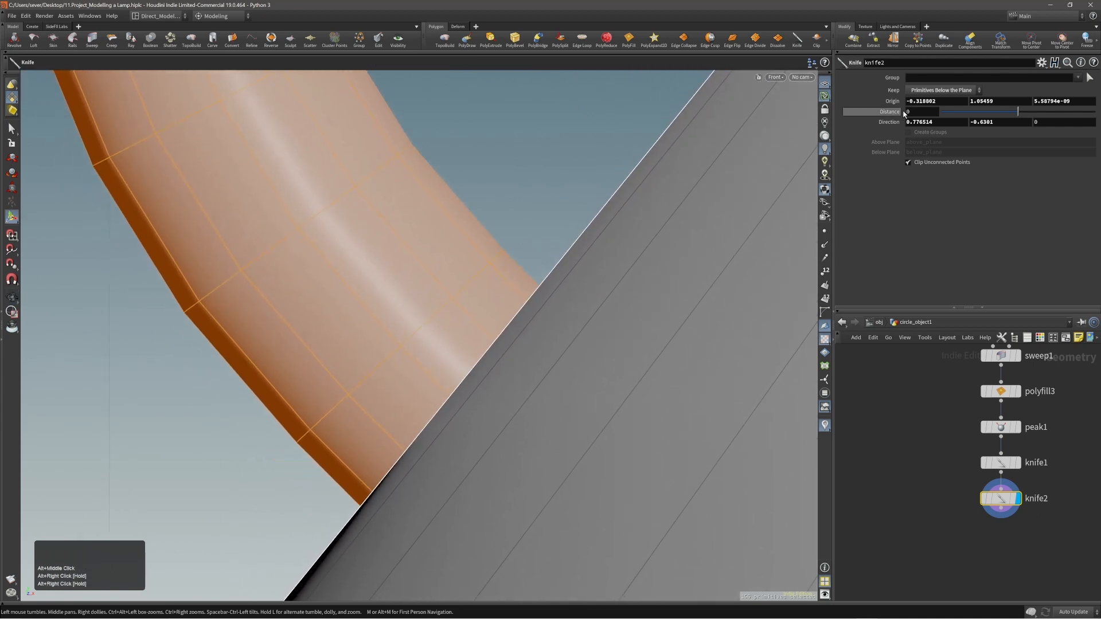
{"action": "middle_click", "coordinate": [923, 112]}
{"action": "middle_click_drag", "start_coordinate": [927, 168], "coordinate": [996, 225]}
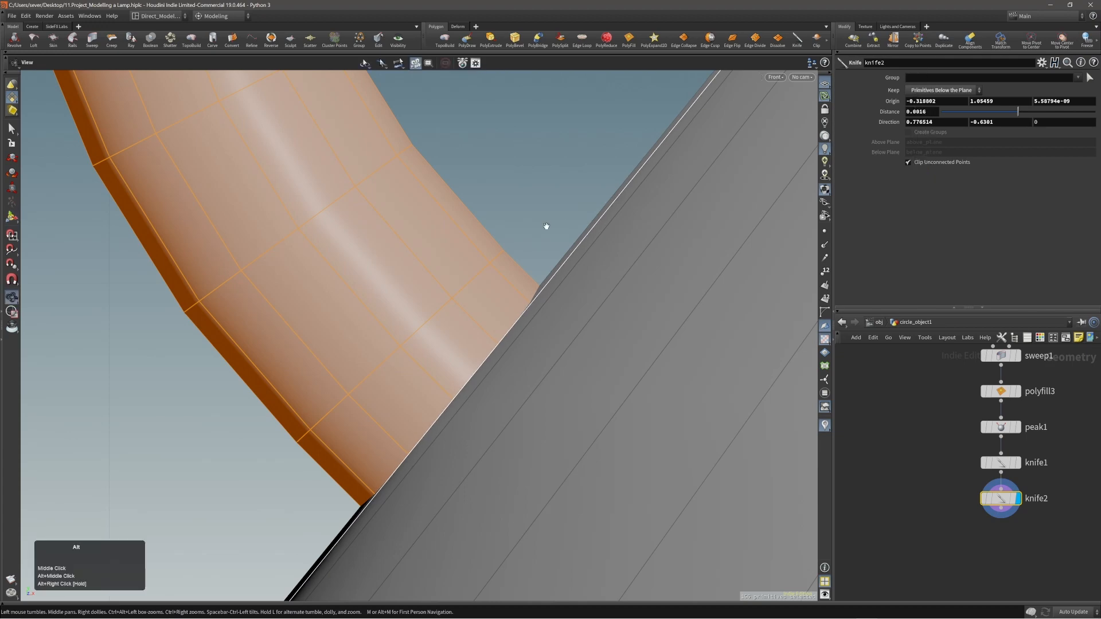
- Examine the handle's trimmed bottom end and its overall fit against the lamp body in the perspective view
{"action": "right_click_drag", "start_coordinate": [509, 247], "coordinate": [175, 310], "text": "alt"}
{"action": "middle_click_drag", "start_coordinate": [535, 243], "coordinate": [498, 362], "text": "alt"}
{"action": "key", "text": "space+b"}
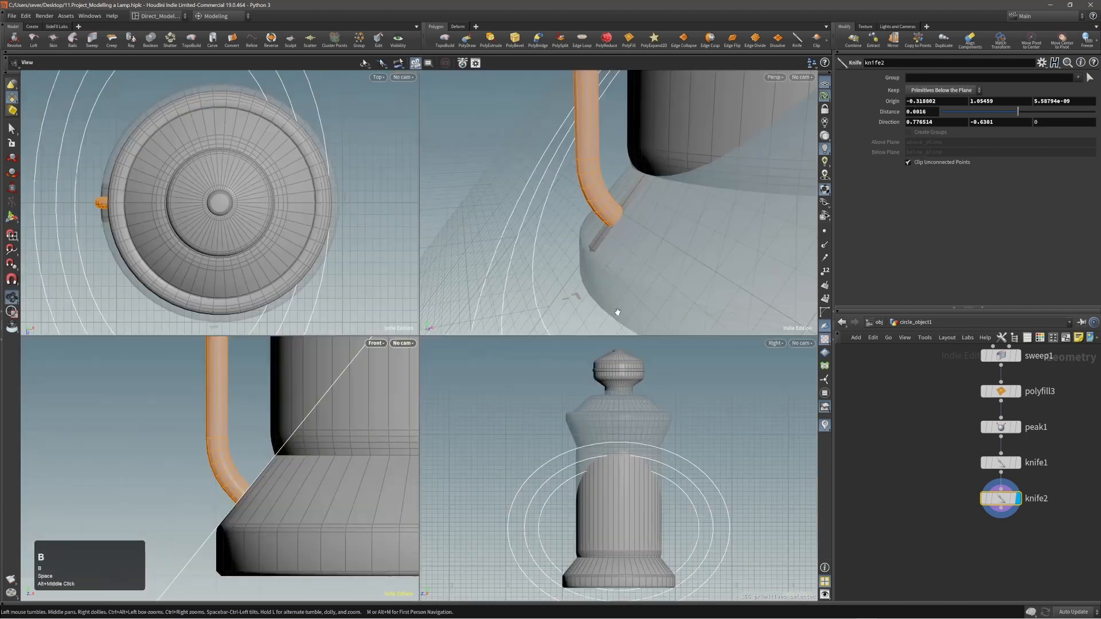
{"action": "key", "text": "space+b"}
{"action": "right_click_drag", "start_coordinate": [615, 290], "coordinate": [626, 265]}
{"action": "middle_click_drag", "start_coordinate": [626, 264], "coordinate": [610, 342]}
{"action": "right_click_drag", "start_coordinate": [610, 342], "coordinate": [474, 342]}
{"action": "middle_click_drag", "start_coordinate": [524, 263], "coordinate": [534, 379]}
{"action": "right_click_drag", "start_coordinate": [535, 380], "coordinate": [516, 283]}
{"action": "middle_click_drag", "start_coordinate": [510, 195], "coordinate": [500, 273]}
{"action": "left_click_drag", "start_coordinate": [500, 273], "coordinate": [519, 246]}
- Try to shift the first knife's cutting plane at the handle's top end toward the lamp body
{"action": "left_click", "coordinate": [1008, 463]}
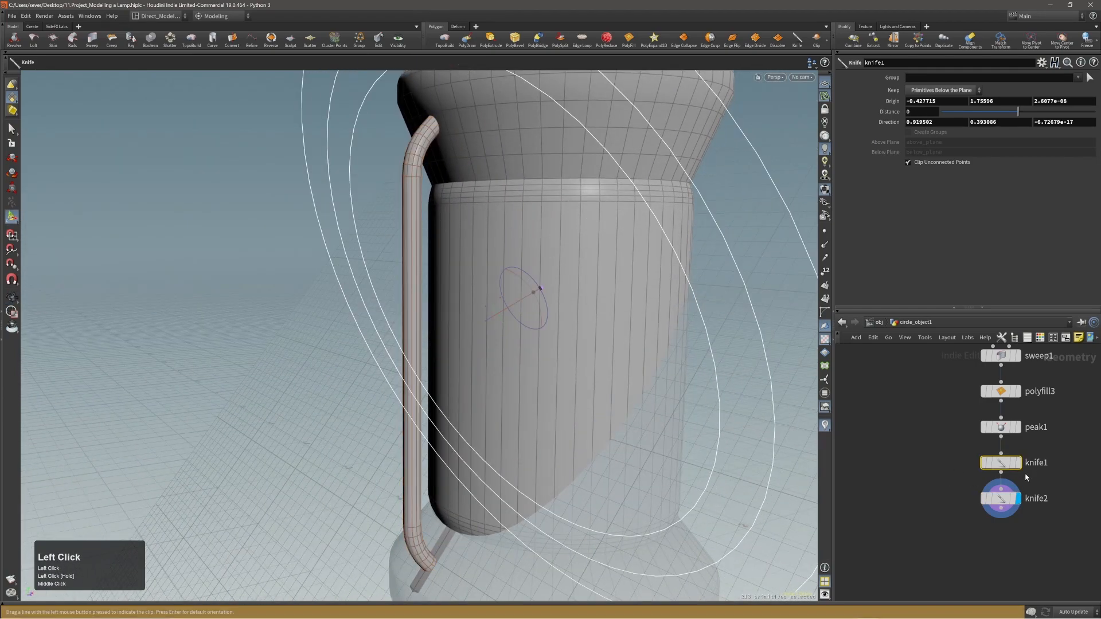
{"action": "middle_click_drag", "start_coordinate": [485, 247], "coordinate": [479, 327], "text": "alt"}
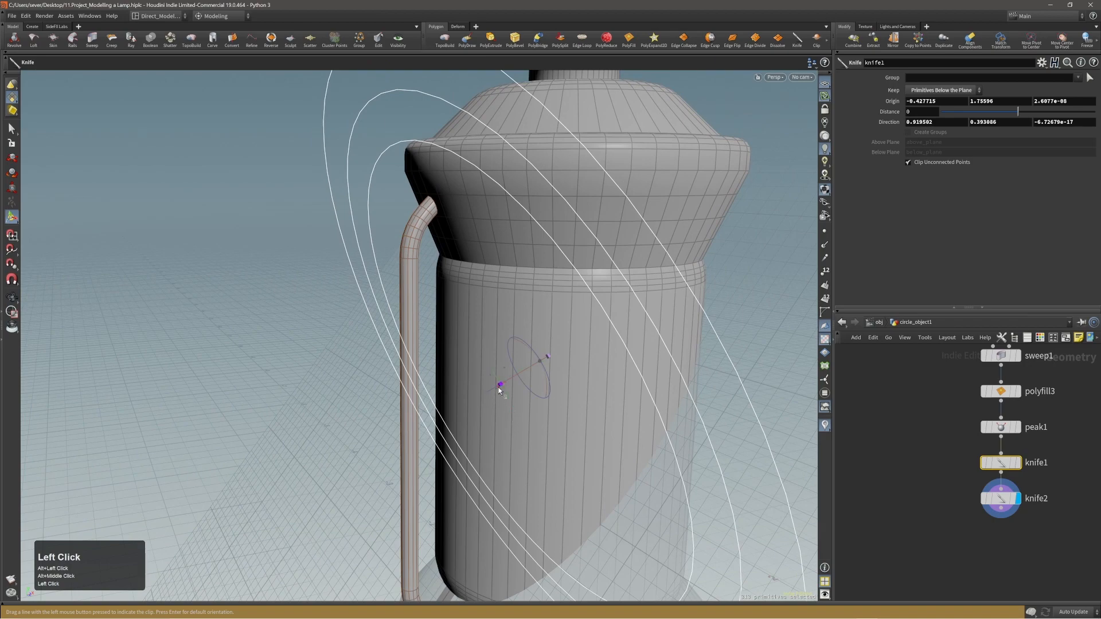
{"action": "left_click_drag", "start_coordinate": [493, 390], "coordinate": [476, 360]}
{"action": "key", "text": "ctrl+z"}
{"action": "left_click_drag", "start_coordinate": [472, 314], "coordinate": [393, 243], "text": "alt"}
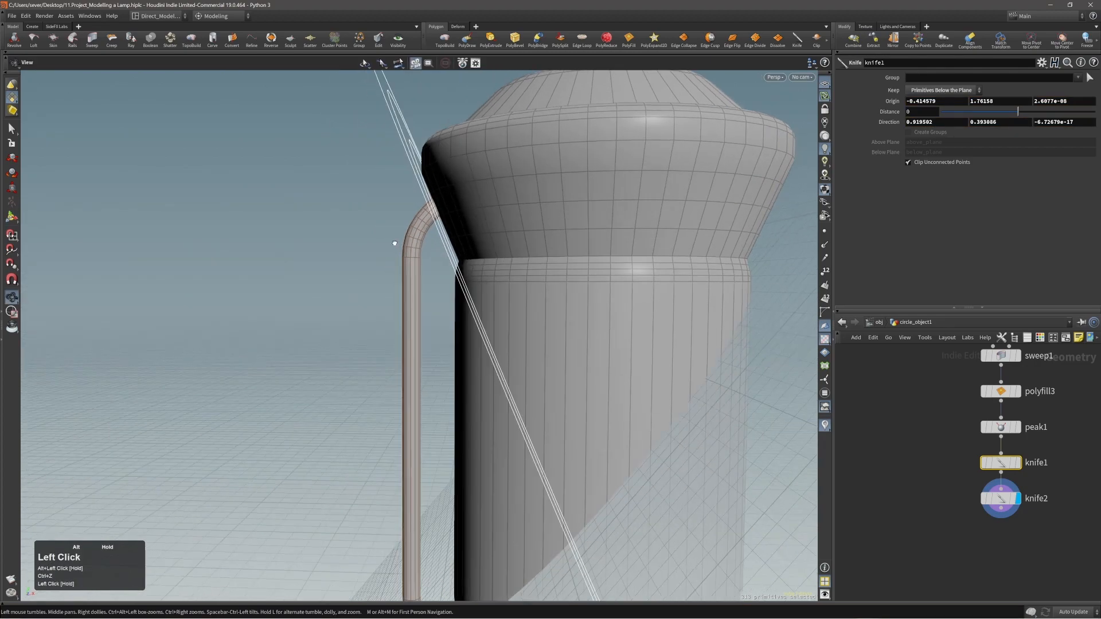
{"action": "key", "text": "ctrl+z"}
- Hide the construction plane and examine the handle's trimmed top end against the upper body
{"action": "left_click_drag", "start_coordinate": [536, 347], "coordinate": [605, 344], "text": "alt"}
{"action": "right_click_drag", "start_coordinate": [605, 287], "coordinate": [679, 166], "text": "alt"}
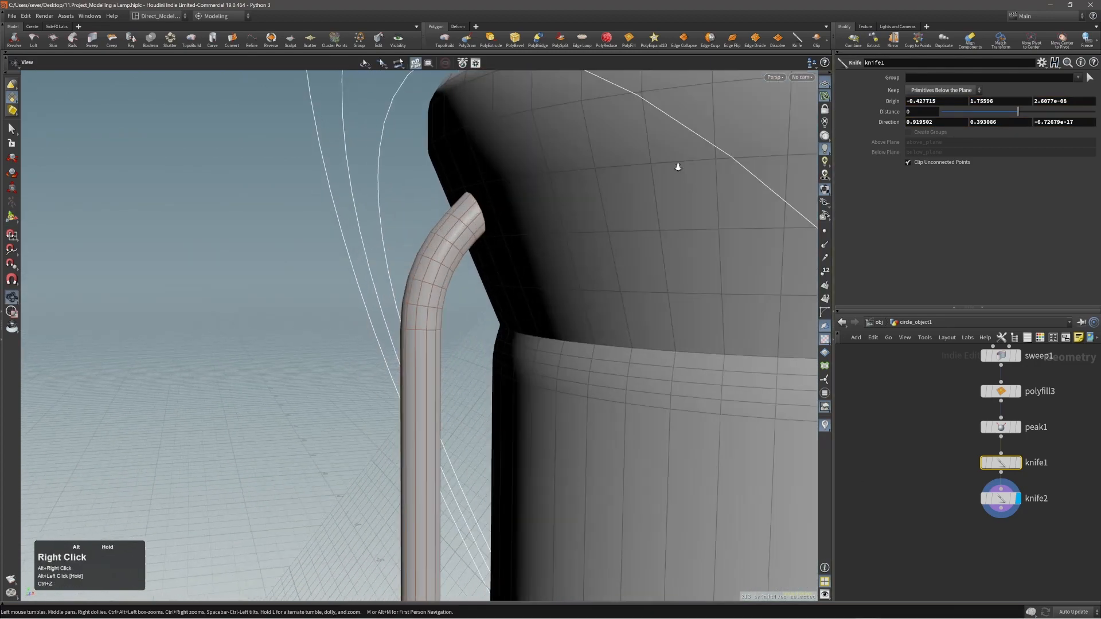
{"action": "right_click_drag", "start_coordinate": [465, 235], "coordinate": [505, 199], "text": "alt"}
{"action": "left_click_drag", "start_coordinate": [505, 199], "coordinate": [422, 209], "text": "alt"}
{"action": "right_click_drag", "start_coordinate": [423, 208], "coordinate": [344, 290], "text": "alt"}
{"action": "middle_click_drag", "start_coordinate": [343, 289], "coordinate": [378, 160], "text": "alt"}
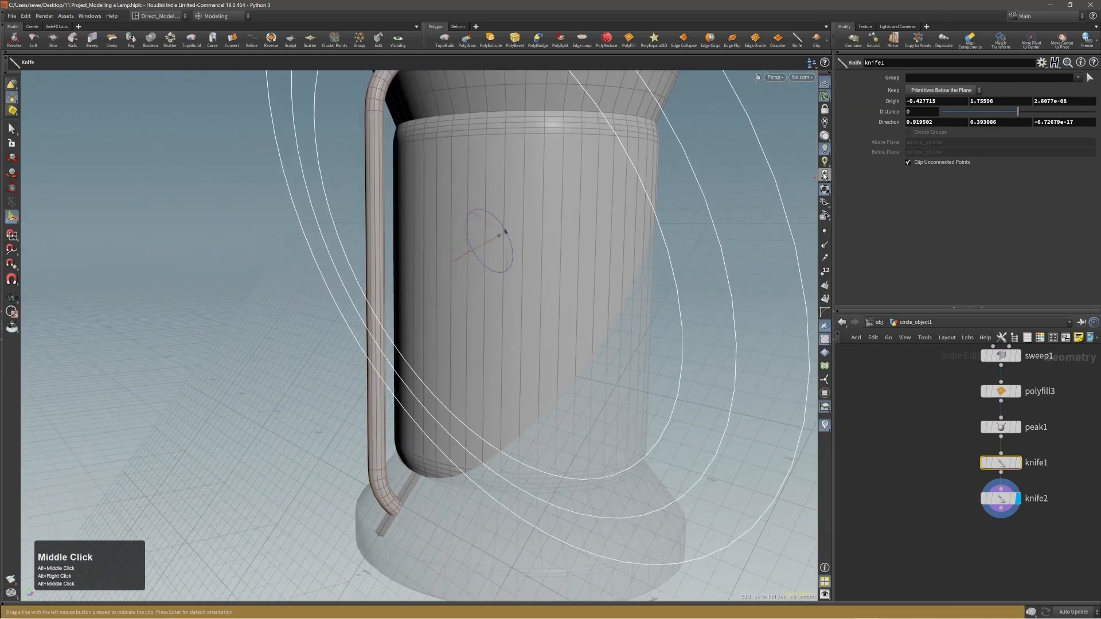
{"action": "left_click", "coordinate": [822, 101]}
{"action": "right_click_drag", "start_coordinate": [569, 276], "coordinate": [468, 293], "text": "alt"}
{"action": "middle_click_drag", "start_coordinate": [467, 293], "coordinate": [484, 371], "text": "alt"}
{"action": "left_click_drag", "start_coordinate": [488, 371], "coordinate": [520, 361], "text": "alt"}
{"action": "right_click_drag", "start_coordinate": [520, 362], "coordinate": [552, 152], "text": "alt"}
{"action": "middle_click_drag", "start_coordinate": [553, 153], "coordinate": [447, 214], "text": "alt"}
{"action": "left_click_drag", "start_coordinate": [447, 213], "coordinate": [494, 213], "text": "alt"}
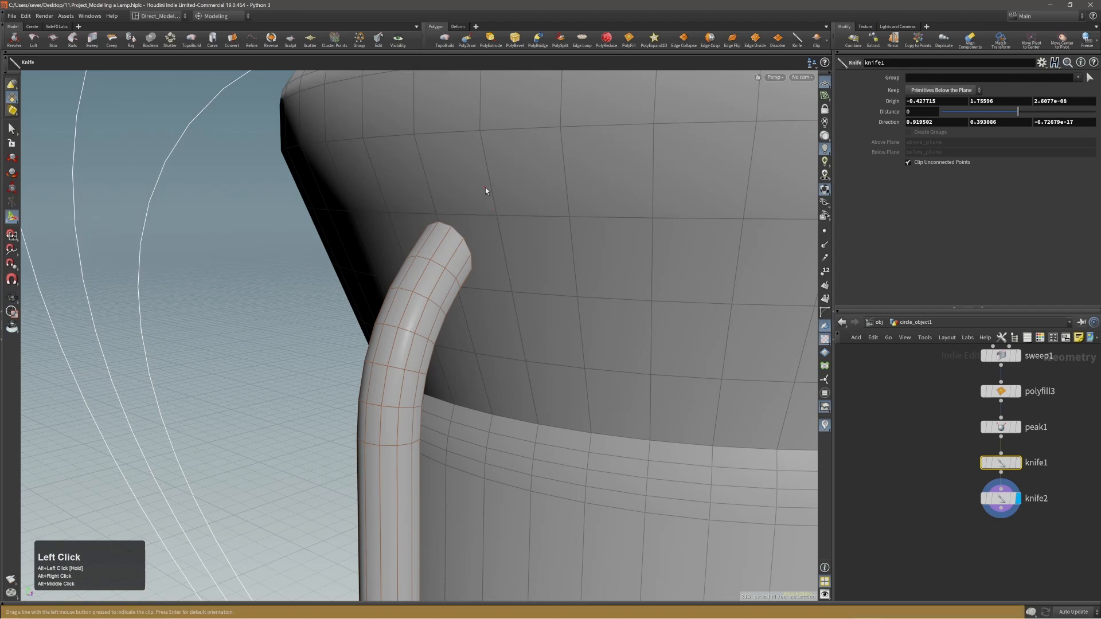
- Return to the second knife node and add an Edge Loop PolySplit after it for the handle
{"action": "key", "text": "Page_Down"}
{"action": "right_click_drag", "start_coordinate": [494, 222], "coordinate": [375, 248], "text": "alt"}
{"action": "left_click_drag", "start_coordinate": [375, 247], "coordinate": [531, 234], "text": "alt"}
{"action": "right_click_drag", "start_coordinate": [530, 233], "coordinate": [532, 207], "text": "alt"}
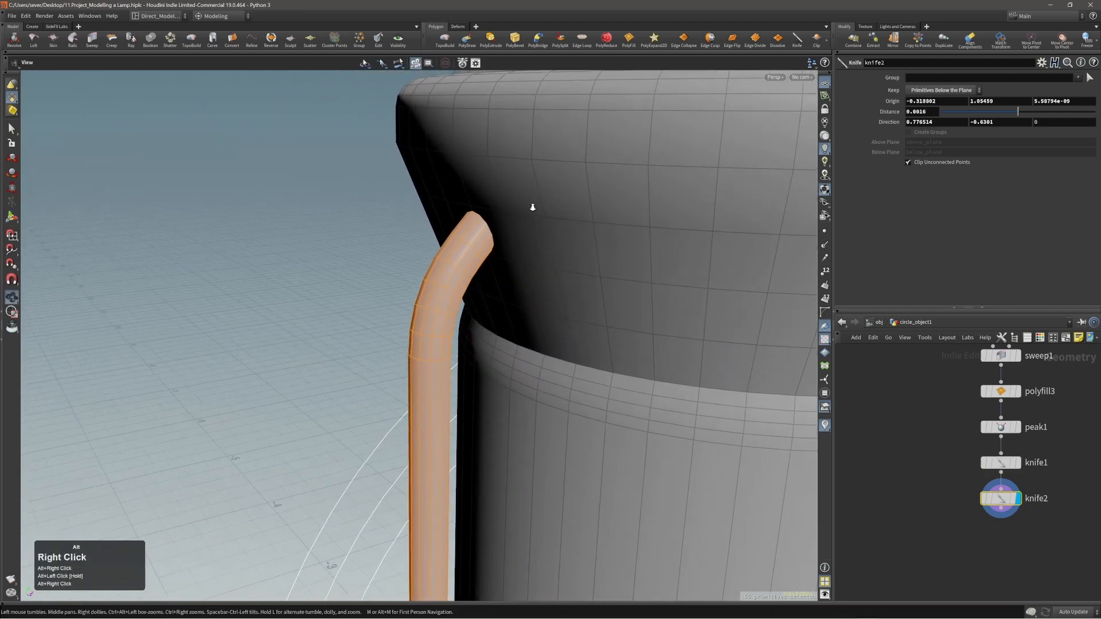
{"action": "middle_click_drag", "start_coordinate": [532, 207], "coordinate": [491, 204], "text": "alt"}
{"action": "key", "text": "space"}
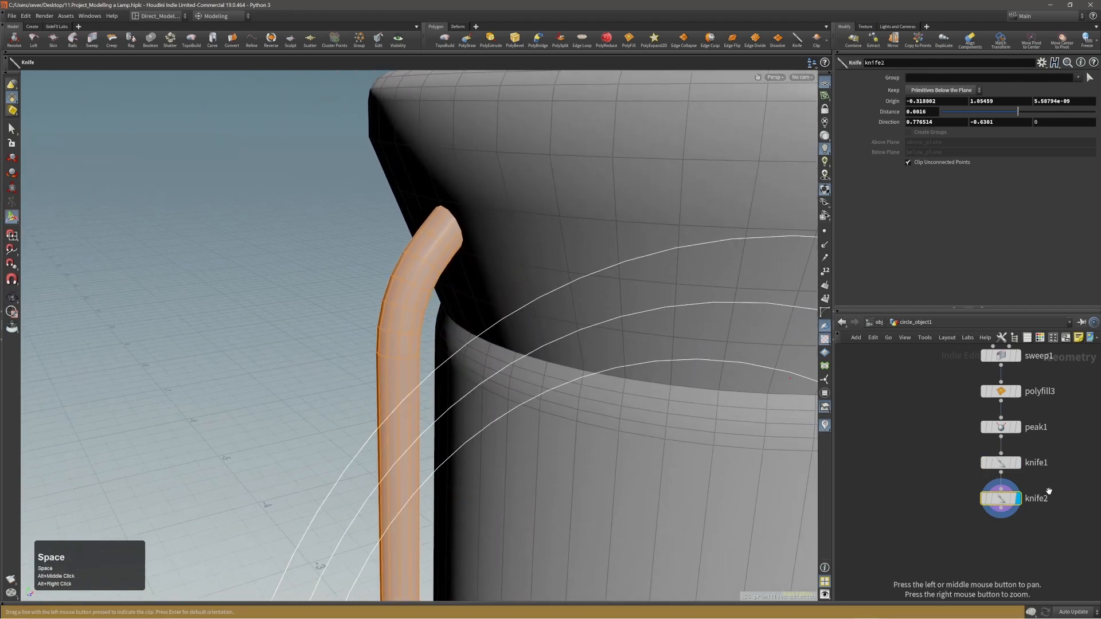
{"action": "key", "text": "f"}
{"action": "right_click_drag", "start_coordinate": [456, 247], "coordinate": [470, 226], "text": "alt"}
{"action": "middle_click_drag", "start_coordinate": [470, 226], "coordinate": [484, 236], "text": "alt"}
{"action": "left_click_drag", "start_coordinate": [484, 236], "coordinate": [490, 225], "text": "alt"}
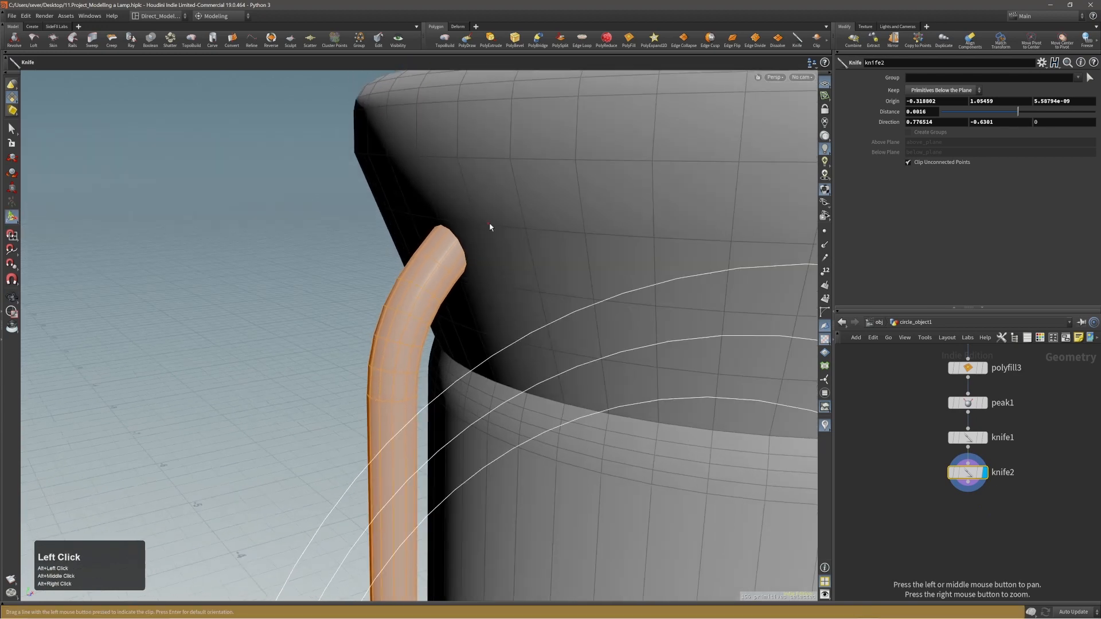
{"action": "key", "text": "c"}
{"action": "left_click", "coordinate": [462, 224]}
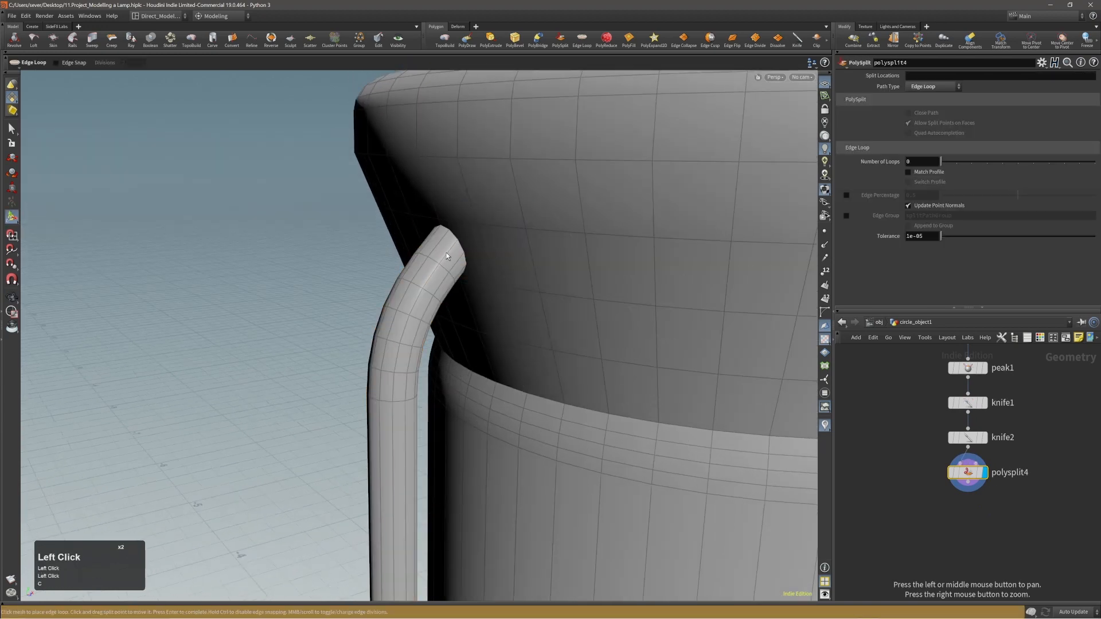
- Preview an edge loop around the handle's top end and check the handle against the whole lamp
{"action": "mouse_move", "coordinate": [1100, 287]}
{"action": "right_mouse_down"}
{"action": "mouse_move", "coordinate": [696, 286]}
{"action": "mouse_move", "coordinate": [1100, 278]}
{"action": "right_mouse_up"}
{"action": "right_click_drag", "start_coordinate": [559, 284], "coordinate": [524, 229], "text": "alt"}
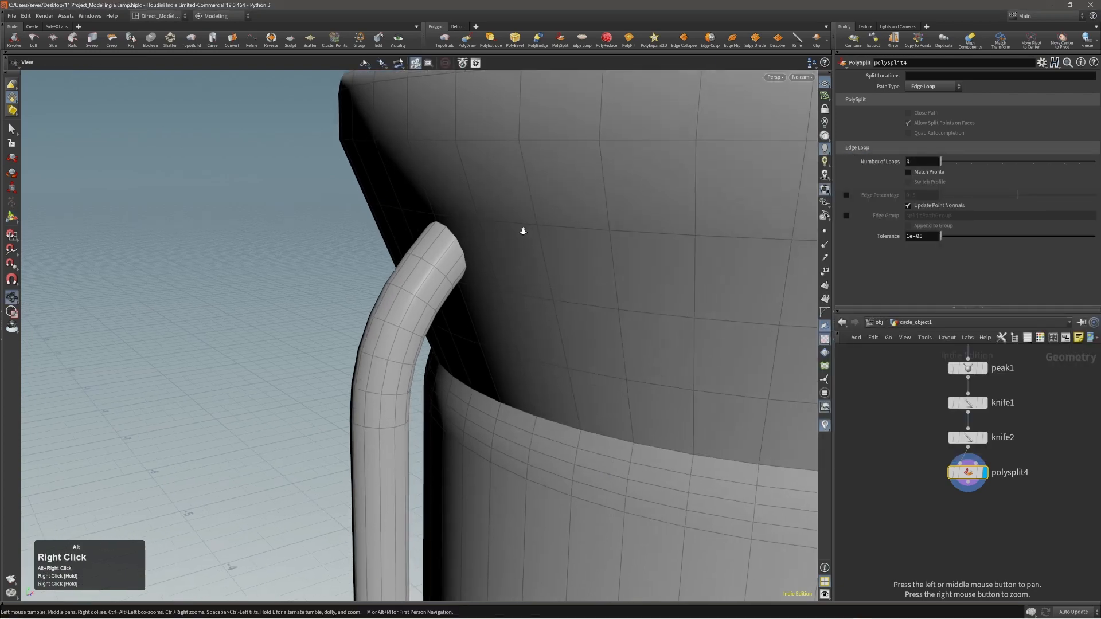
{"action": "mouse_move", "coordinate": [437, 233]}
{"action": "left_mouse_down", "text": "alt"}
{"action": "mouse_move", "coordinate": [453, 238]}
{"action": "mouse_move", "coordinate": [436, 233]}
{"action": "left_mouse_up", "text": "alt"}
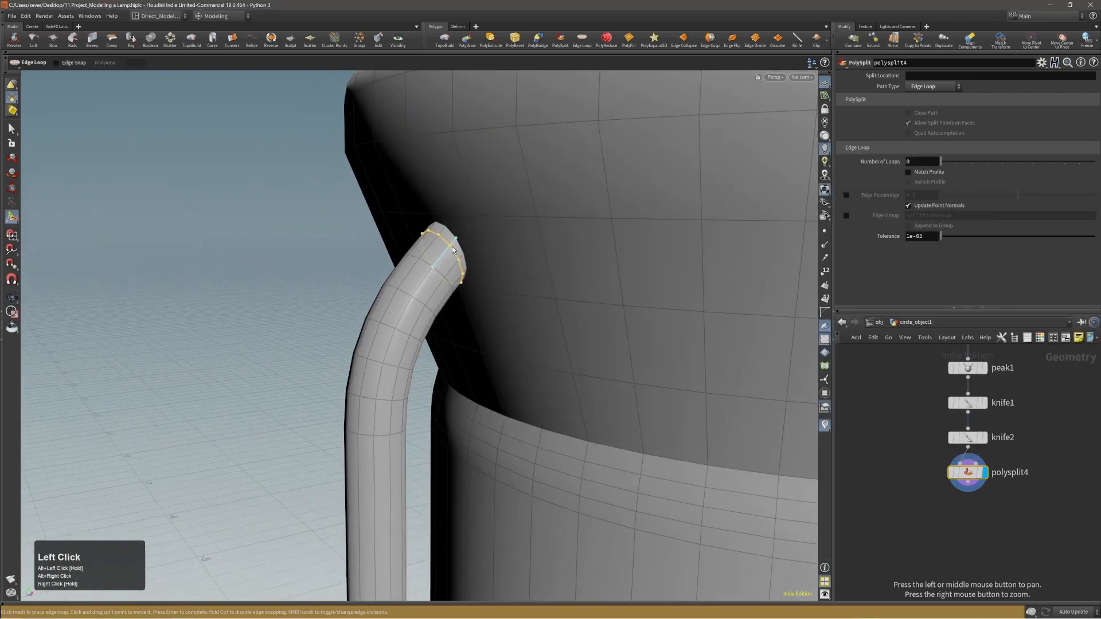
{"action": "right_click_drag", "start_coordinate": [450, 248], "coordinate": [340, 242], "text": "alt"}
{"action": "middle_click_drag", "start_coordinate": [509, 307], "coordinate": [508, 252], "text": "alt"}
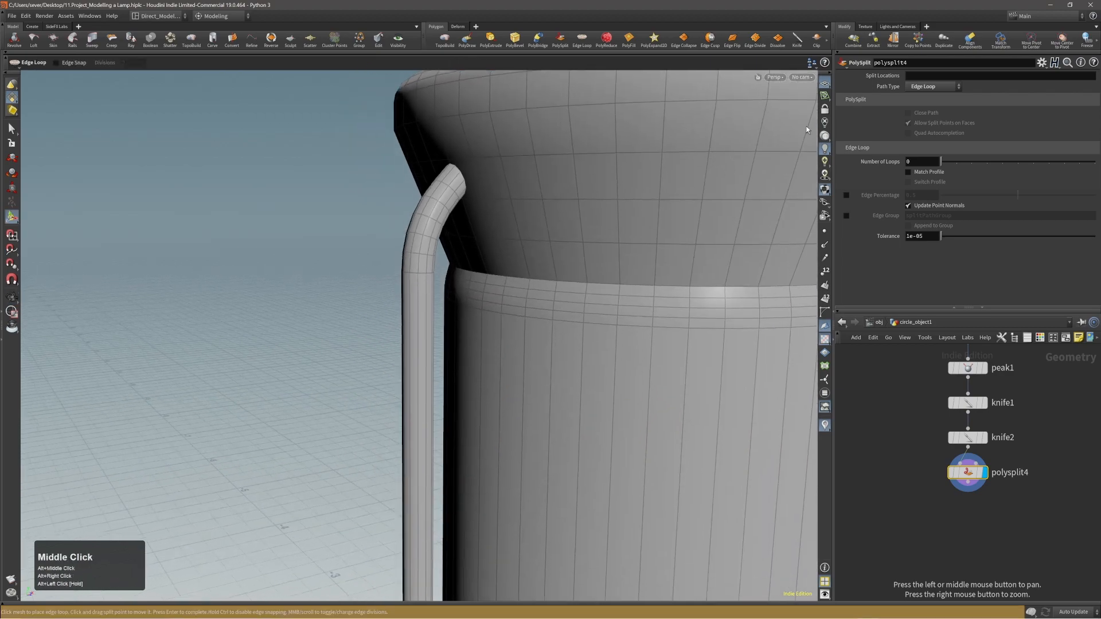
{"action": "left_click", "coordinate": [825, 96]}
{"action": "left_click", "coordinate": [826, 97]}
{"action": "right_click_drag", "start_coordinate": [505, 280], "coordinate": [339, 287], "text": "alt"}
{"action": "middle_click_drag", "start_coordinate": [413, 430], "coordinate": [442, 327], "text": "alt"}
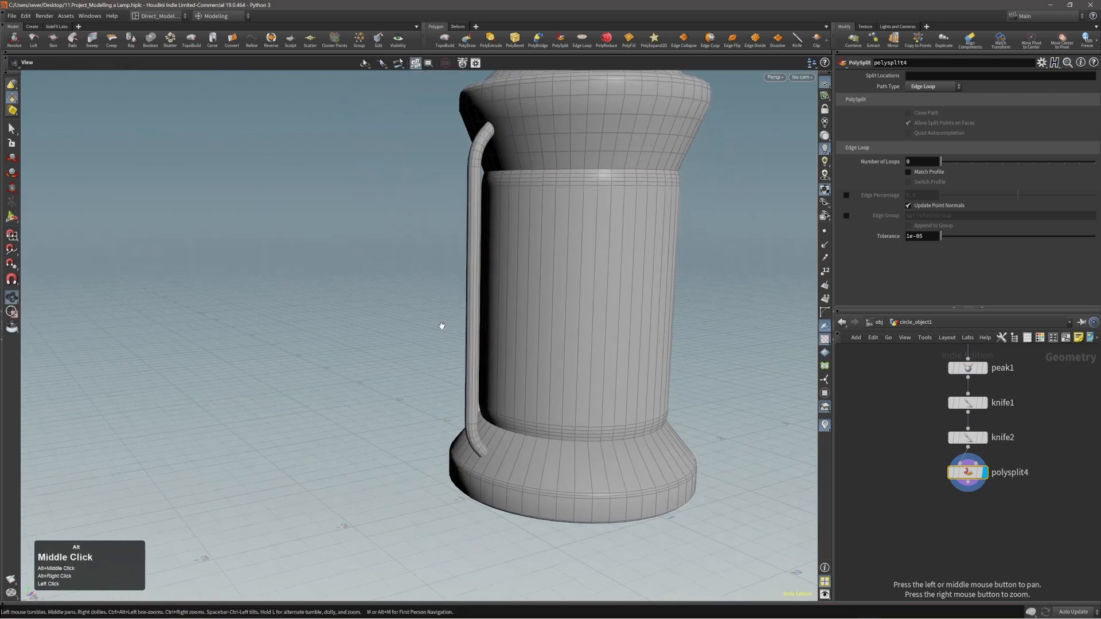
- Preview an edge loop around the handle's bottom end and examine the slanted edges near the base
{"action": "right_click_drag", "start_coordinate": [474, 410], "coordinate": [567, 437], "text": "alt"}
{"action": "left_click_drag", "start_coordinate": [567, 437], "coordinate": [507, 432], "text": "alt"}
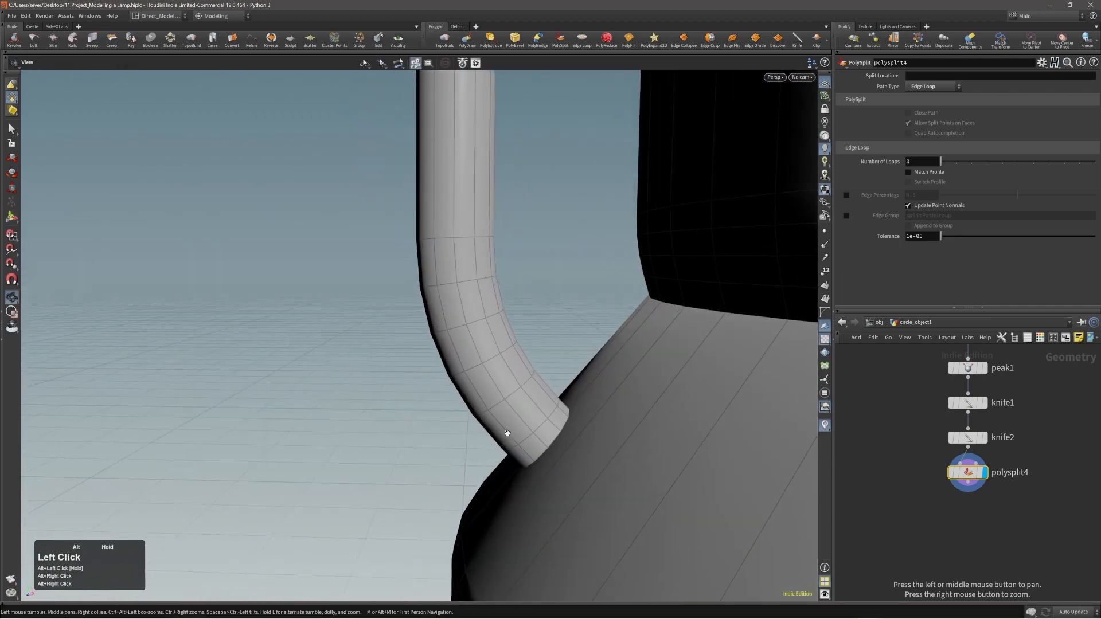
{"action": "right_click_drag", "start_coordinate": [507, 432], "coordinate": [586, 432], "text": "alt"}
{"action": "left_click_drag", "start_coordinate": [587, 432], "coordinate": [570, 415], "text": "alt"}
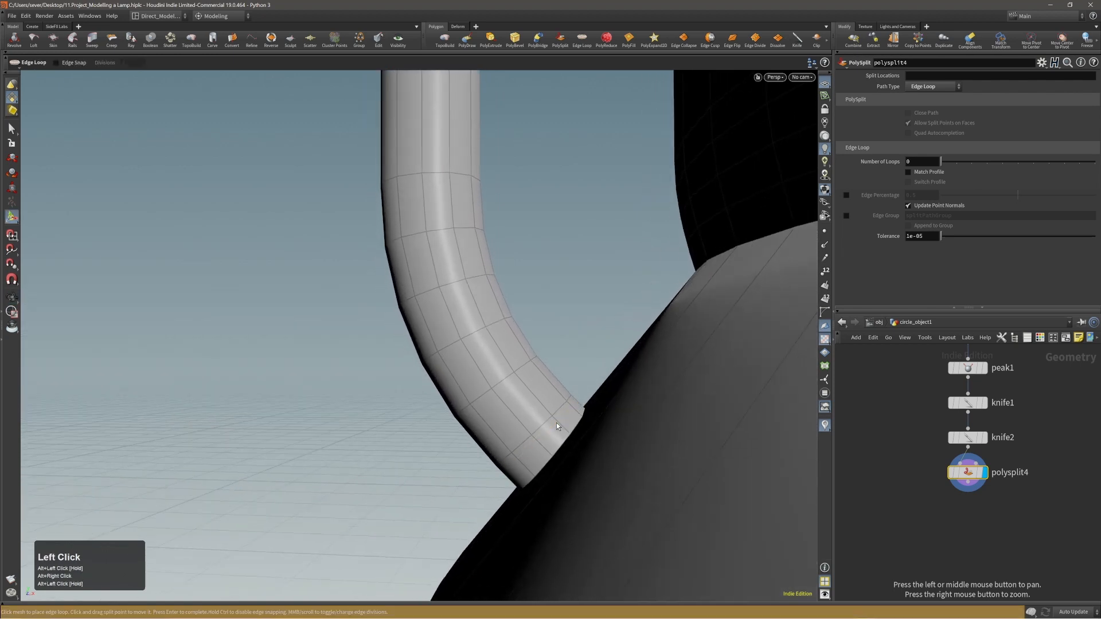
{"action": "left_click", "coordinate": [556, 422]}
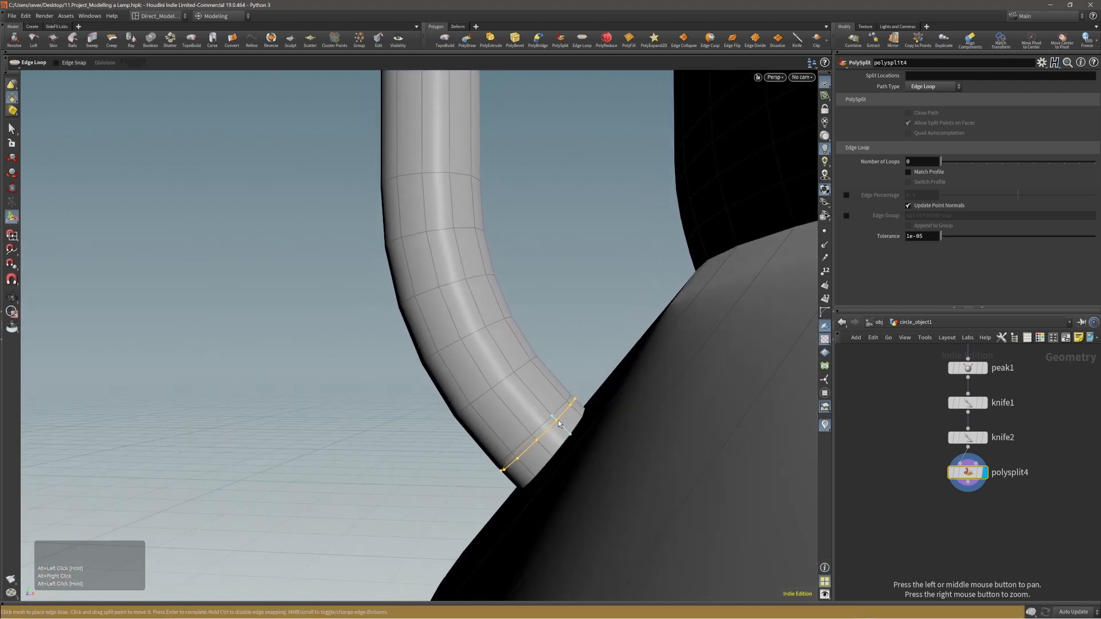
{"action": "left_click_drag", "start_coordinate": [558, 423], "coordinate": [563, 420], "text": "alt"}
{"action": "right_click_drag", "start_coordinate": [563, 419], "coordinate": [572, 414], "text": "alt"}
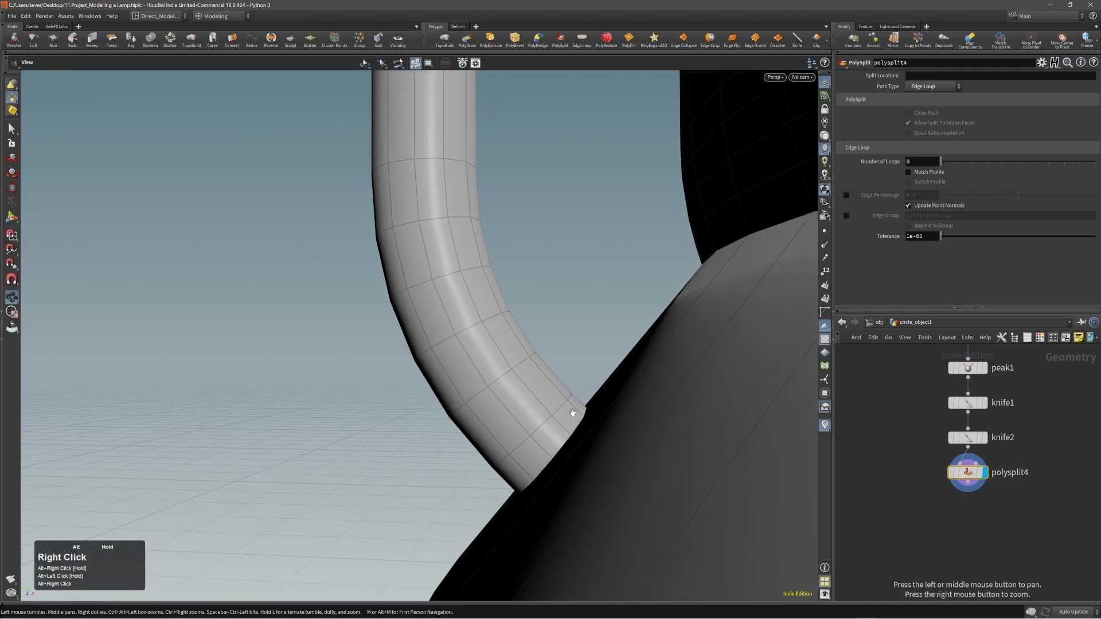
{"action": "left_click_drag", "start_coordinate": [572, 414], "coordinate": [555, 419], "text": "alt"}
- Select the edge loop nearest the handle's bottom end for moving and set its Slide Mode to Match Profile
{"action": "key", "text": "s"}
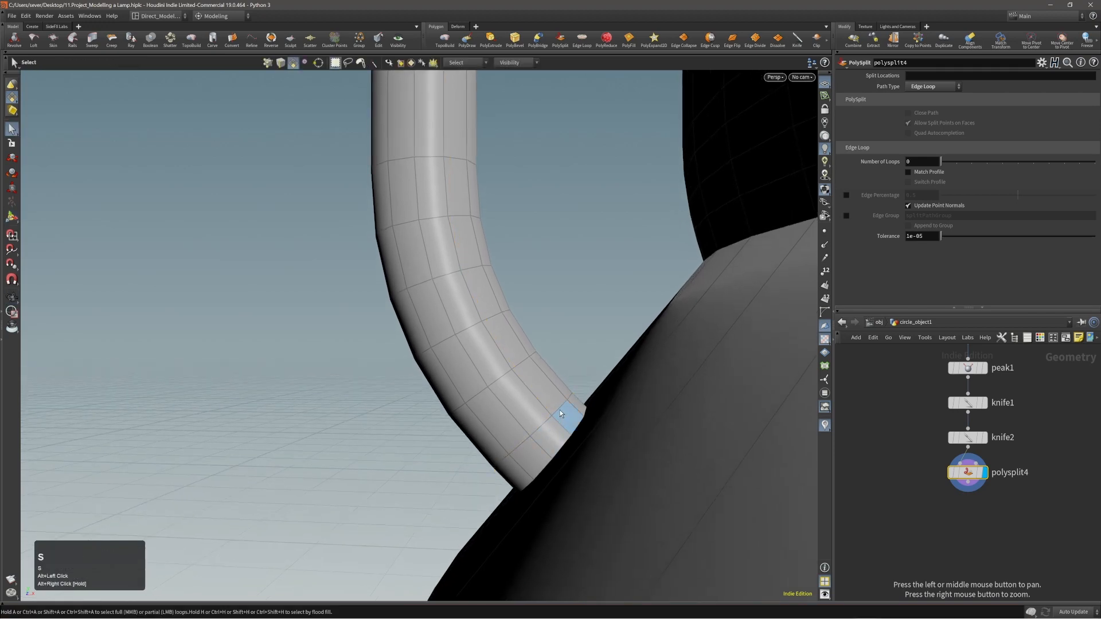
{"action": "double_click", "coordinate": [560, 411]}
{"action": "mouse_move", "coordinate": [562, 423]}
{"action": "left_mouse_down", "text": "alt"}
{"action": "mouse_move", "coordinate": [580, 437]}
{"action": "mouse_move", "coordinate": [553, 424]}
{"action": "left_mouse_up", "text": "alt"}
{"action": "key", "text": "t"}
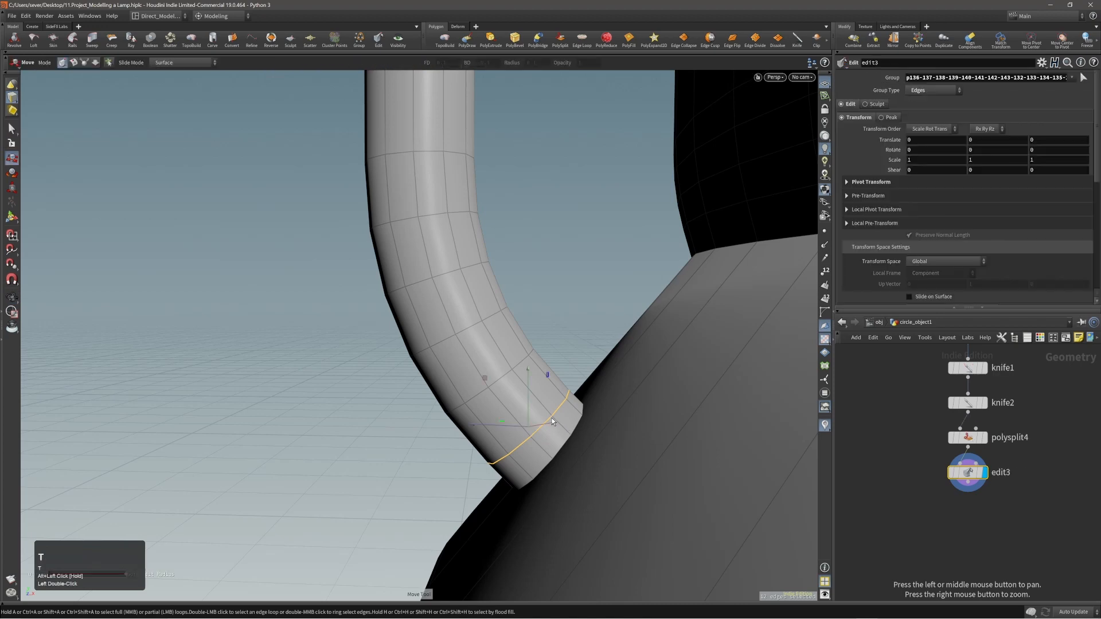
{"action": "left_click", "coordinate": [73, 63]}
{"action": "left_click", "coordinate": [187, 66]}
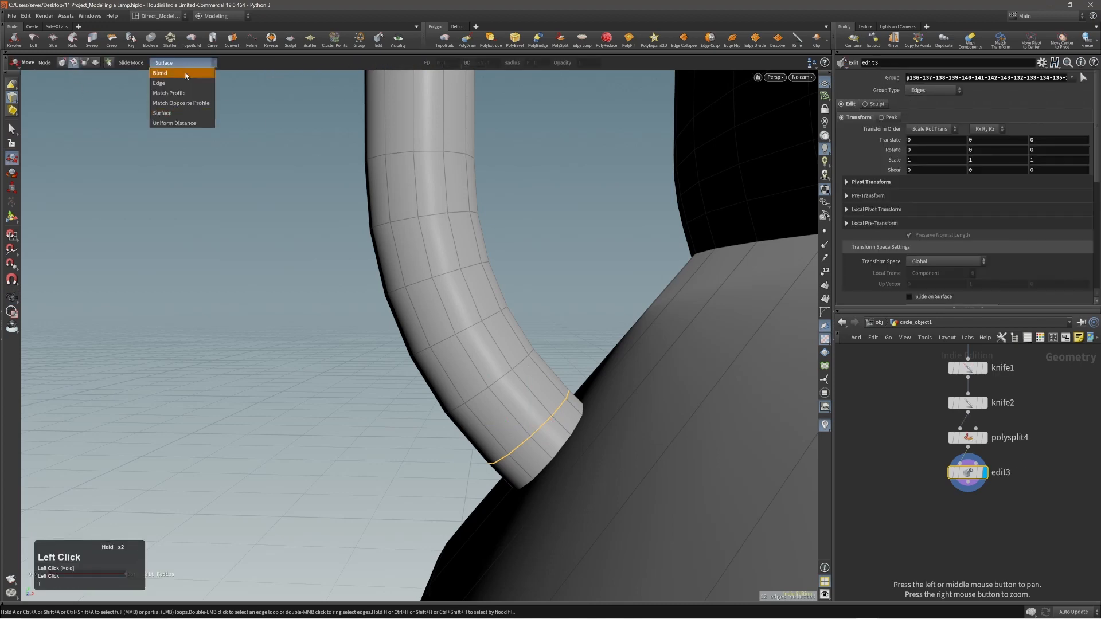
{"action": "left_click", "coordinate": [178, 93]}
{"action": "mouse_move", "coordinate": [555, 413]}
{"action": "left_mouse_down", "text": "alt"}
{"action": "mouse_move", "coordinate": [565, 408]}
{"action": "mouse_move", "coordinate": [514, 369]}
{"action": "mouse_move", "coordinate": [545, 403]}
{"action": "left_mouse_up", "text": "alt"}
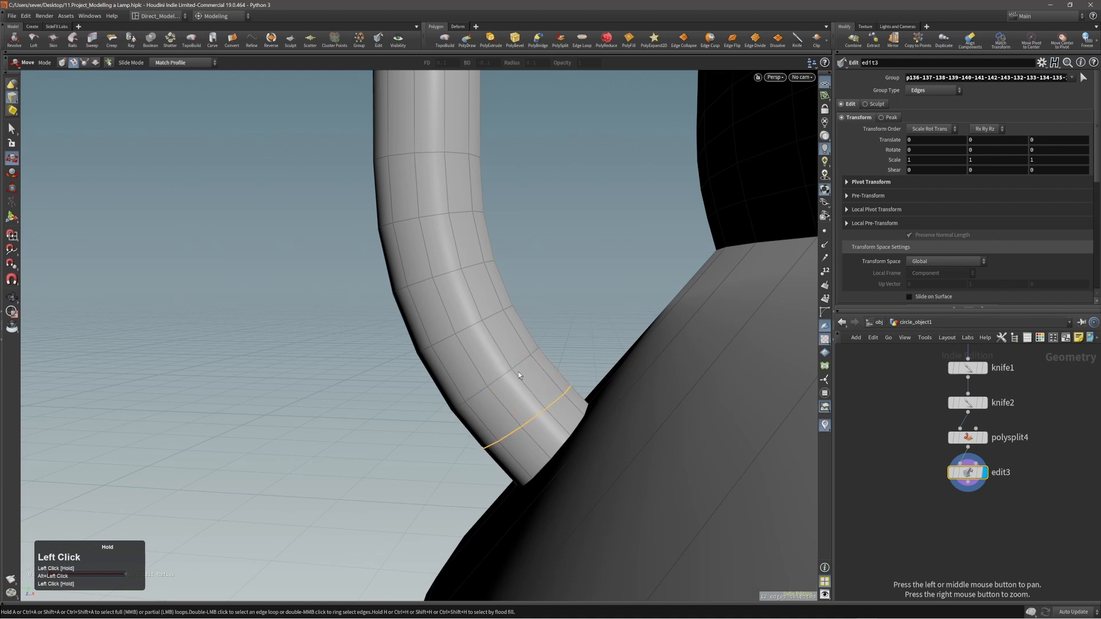
- Set the Slide Mode to Match Opposite Profile and slide the selected loop closer to the handle's trimmed end
{"action": "left_click", "coordinate": [175, 64]}
{"action": "left_click", "coordinate": [172, 103]}
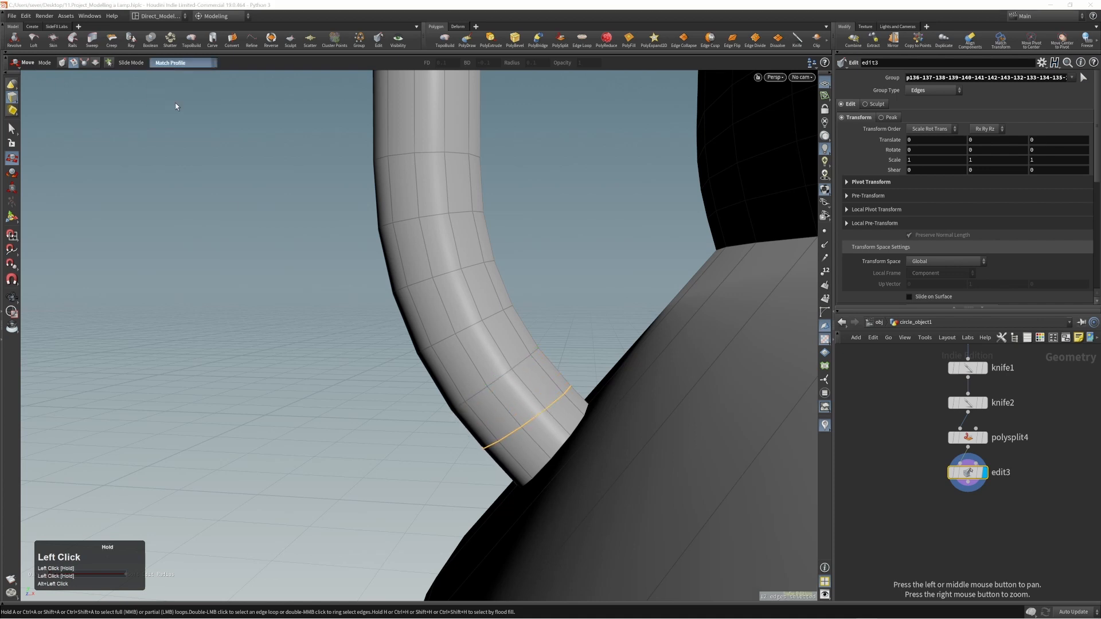
{"action": "left_click_drag", "start_coordinate": [559, 400], "coordinate": [590, 440]}
- Select the band of faces around the handle's bottom end, next to the base's sloped surface
{"action": "middle_click_drag", "start_coordinate": [591, 440], "coordinate": [592, 362], "text": "alt"}
{"action": "right_click_drag", "start_coordinate": [592, 363], "coordinate": [631, 369], "text": "alt"}
{"action": "key", "text": "3"}
{"action": "left_click", "coordinate": [608, 361]}
{"action": "left_click_drag", "start_coordinate": [608, 361], "coordinate": [639, 364], "text": "alt"}
{"action": "left_click", "coordinate": [570, 388], "text": "shift"}
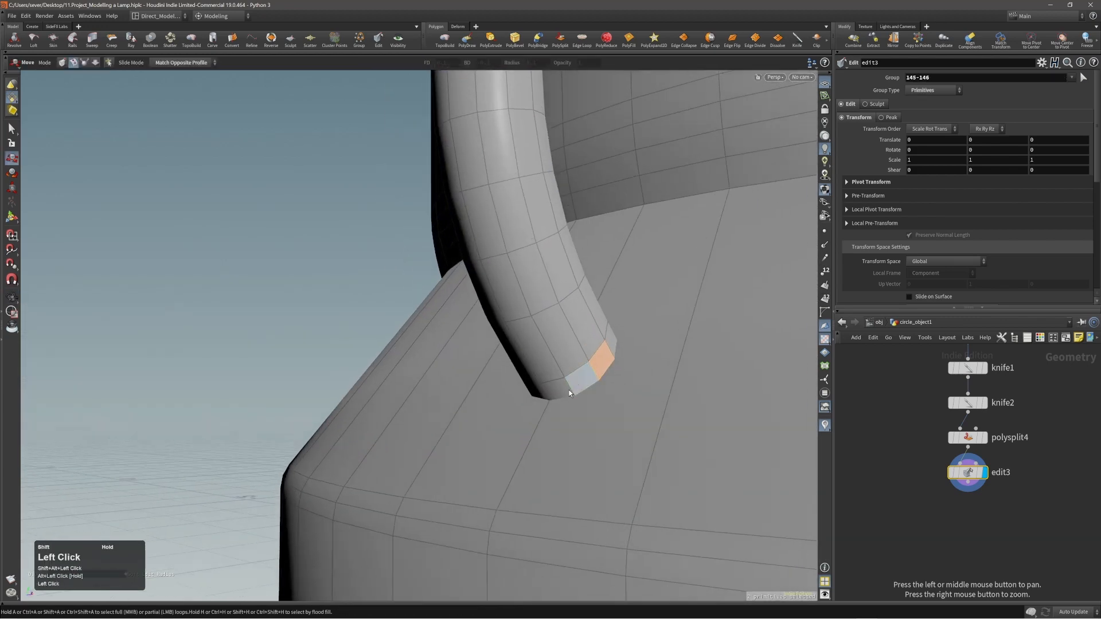
{"action": "left_click_drag", "start_coordinate": [569, 390], "coordinate": [713, 383], "text": "alt+shift"}
{"action": "key", "text": "shift+a"}
{"action": "left_click", "coordinate": [493, 368], "text": "shift"}
{"action": "left_click_drag", "start_coordinate": [566, 371], "coordinate": [396, 384], "text": "alt"}
- Apply a PolyExtrude to the selected faces at the handle's bottom end, undoing the last stray change
{"action": "key", "text": "c"}
{"action": "left_click", "coordinate": [550, 377]}
{"action": "left_click", "coordinate": [561, 380]}
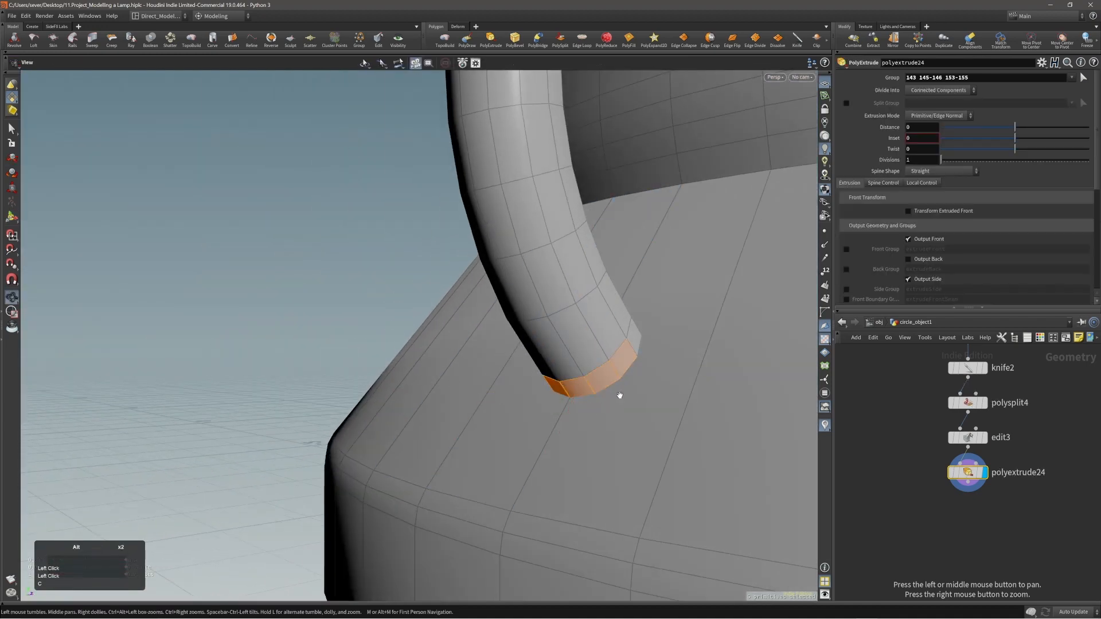
{"action": "left_click_drag", "start_coordinate": [619, 394], "coordinate": [653, 445], "text": "alt"}
{"action": "key", "text": "ctrl+z"}
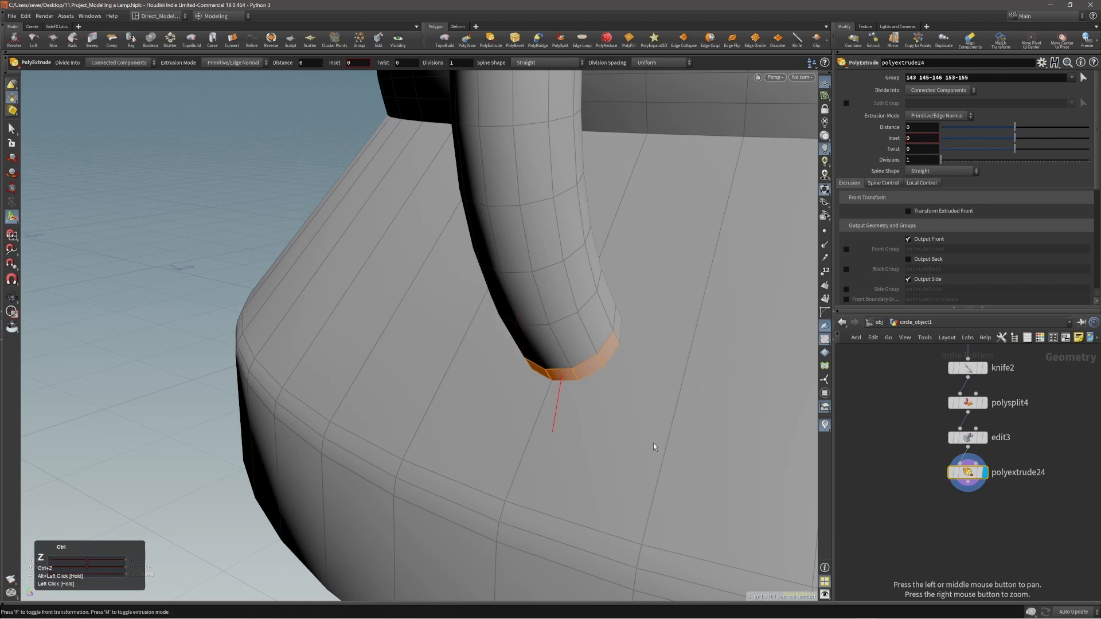
- Toggle the Front Transform of the PolyExtrude on the handle's bottom end faces
{"action": "middle_click_drag", "start_coordinate": [652, 443], "coordinate": [609, 383], "text": "alt"}
{"action": "left_click_drag", "start_coordinate": [609, 383], "coordinate": [632, 363], "text": "alt"}
{"action": "right_click", "coordinate": [617, 361]}
{"action": "left_click", "coordinate": [660, 383]}
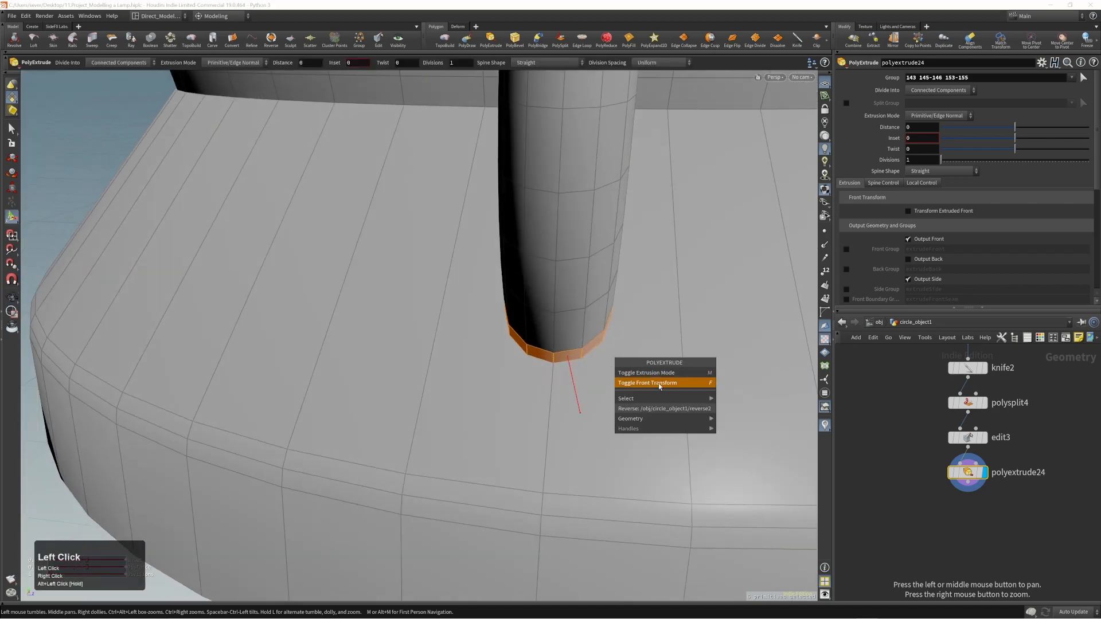
- Align the transform handle of the PolyExtrude on the handle's bottom end to the C-Plane
{"action": "mouse_move", "coordinate": [550, 378]}
{"action": "left_mouse_down", "text": "alt"}
{"action": "mouse_move", "coordinate": [499, 347]}
{"action": "mouse_move", "coordinate": [536, 392]}
{"action": "left_mouse_up", "text": "alt"}
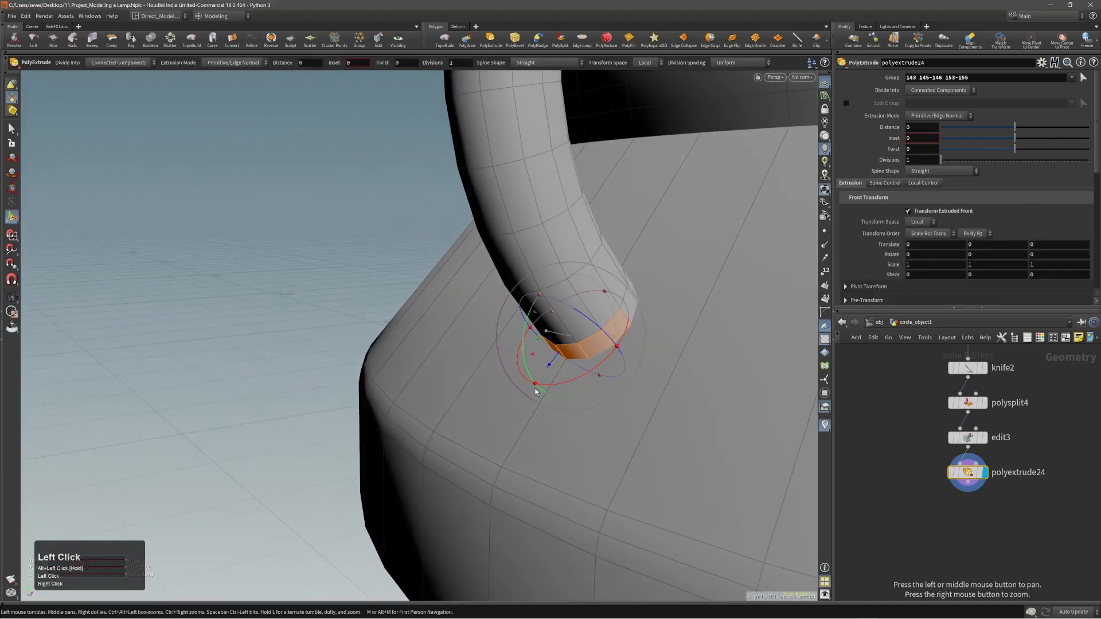
{"action": "right_click_drag", "start_coordinate": [560, 363], "coordinate": [578, 355], "text": "alt"}
{"action": "right_click", "coordinate": [552, 362]}
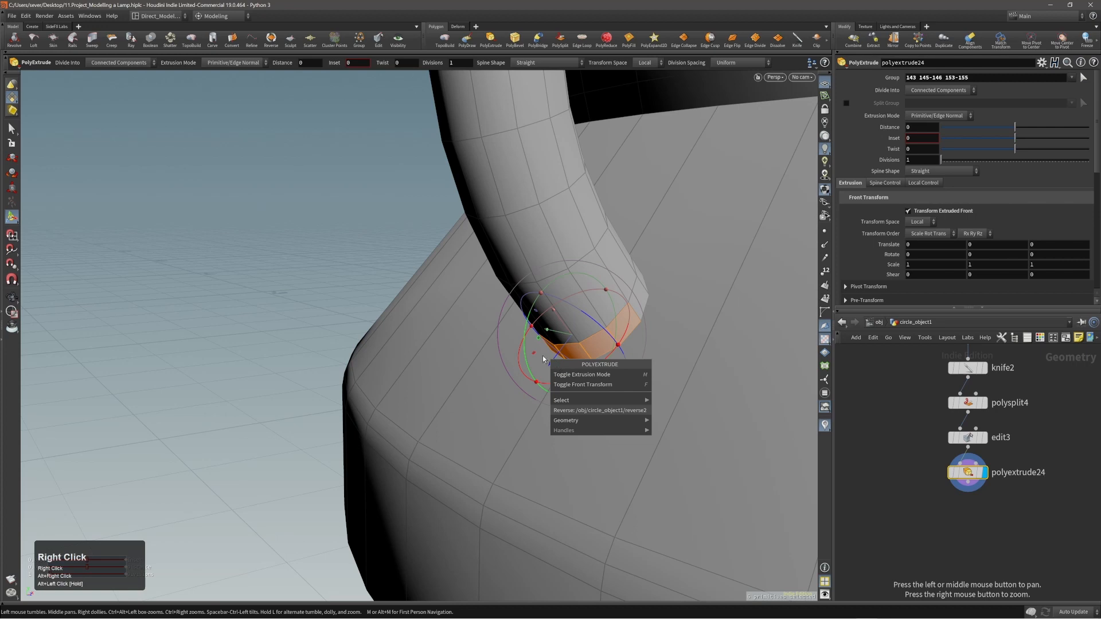
{"action": "left_click", "coordinate": [545, 360]}
{"action": "right_click", "coordinate": [552, 364]}
{"action": "mouse_move", "coordinate": [588, 394]}
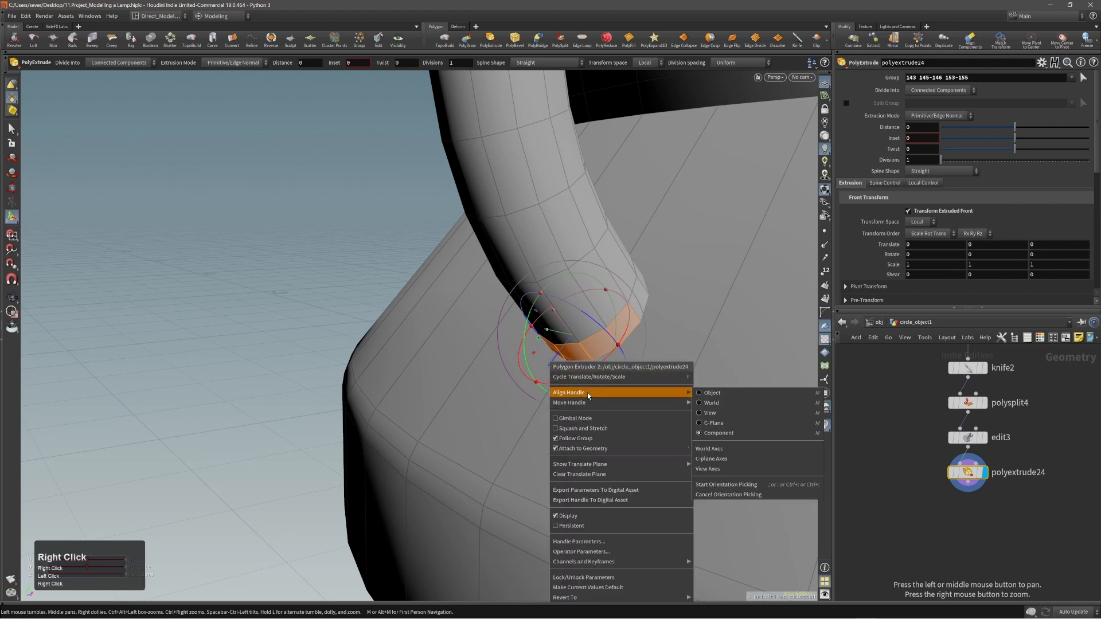
{"action": "left_click", "coordinate": [716, 423]}
- Move the extruded front faces at the handle's bottom end down along the base's sloped surface, about 0.079 in Z
{"action": "left_click_drag", "start_coordinate": [713, 427], "coordinate": [585, 375], "text": "alt"}
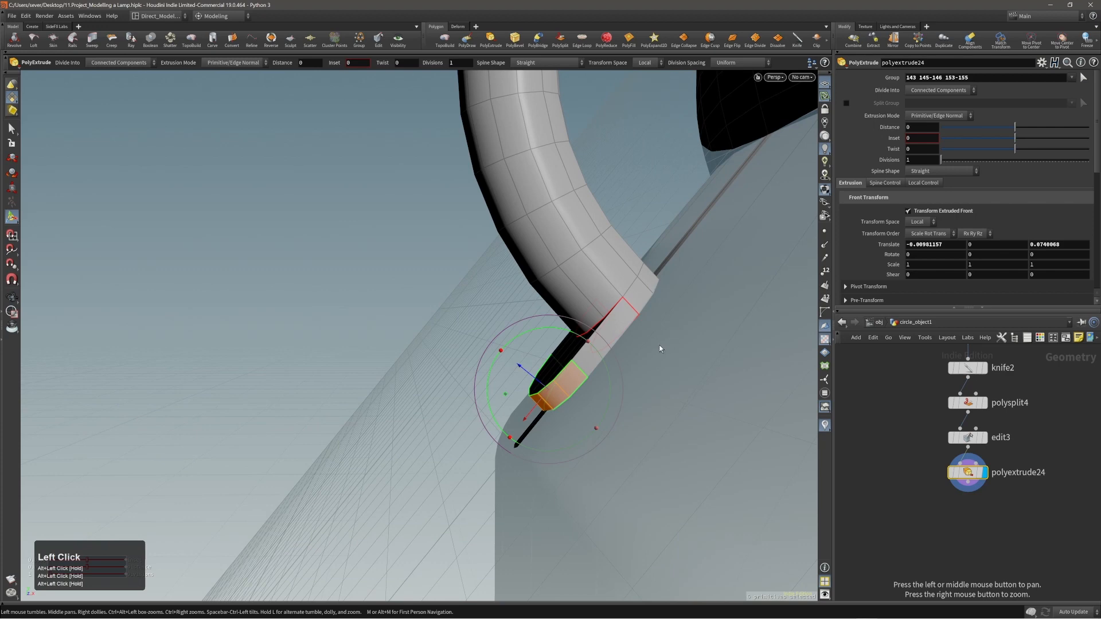
{"action": "left_click_drag", "start_coordinate": [531, 417], "coordinate": [569, 411]}
{"action": "right_click_drag", "start_coordinate": [570, 411], "coordinate": [562, 369], "text": "alt"}
{"action": "left_click_drag", "start_coordinate": [562, 369], "coordinate": [533, 376], "text": "alt"}
{"action": "middle_click_drag", "start_coordinate": [534, 376], "coordinate": [579, 338], "text": "alt"}
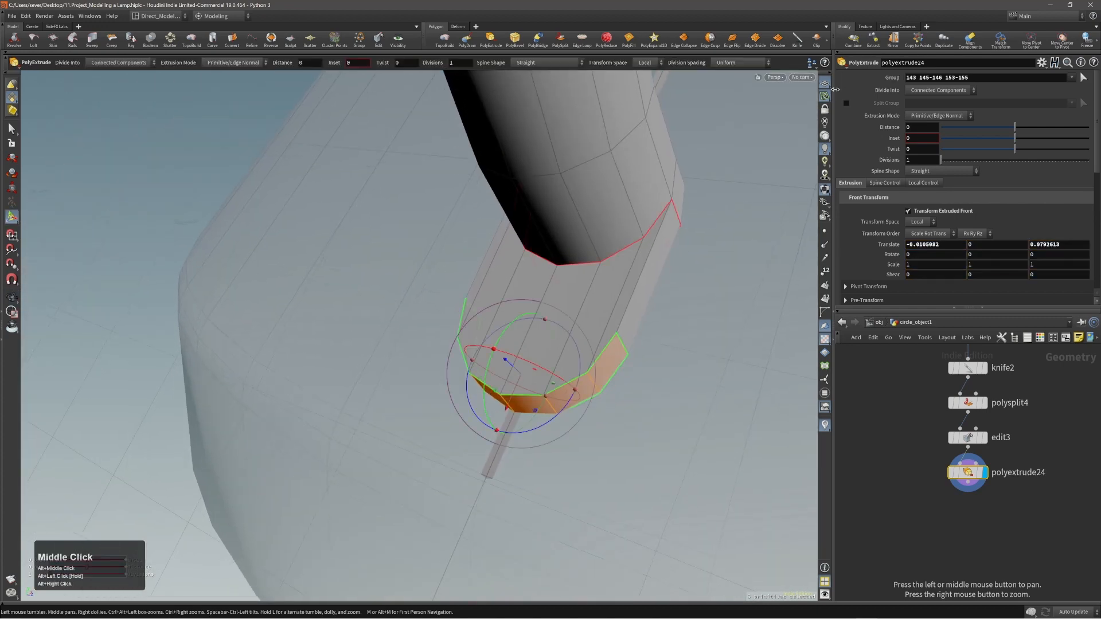
- Scale the extruded bottom front flat to about 0.003 in Z and move it further down the slope, to about 0.108
{"action": "left_click_drag", "start_coordinate": [544, 367], "coordinate": [521, 385], "text": "alt"}
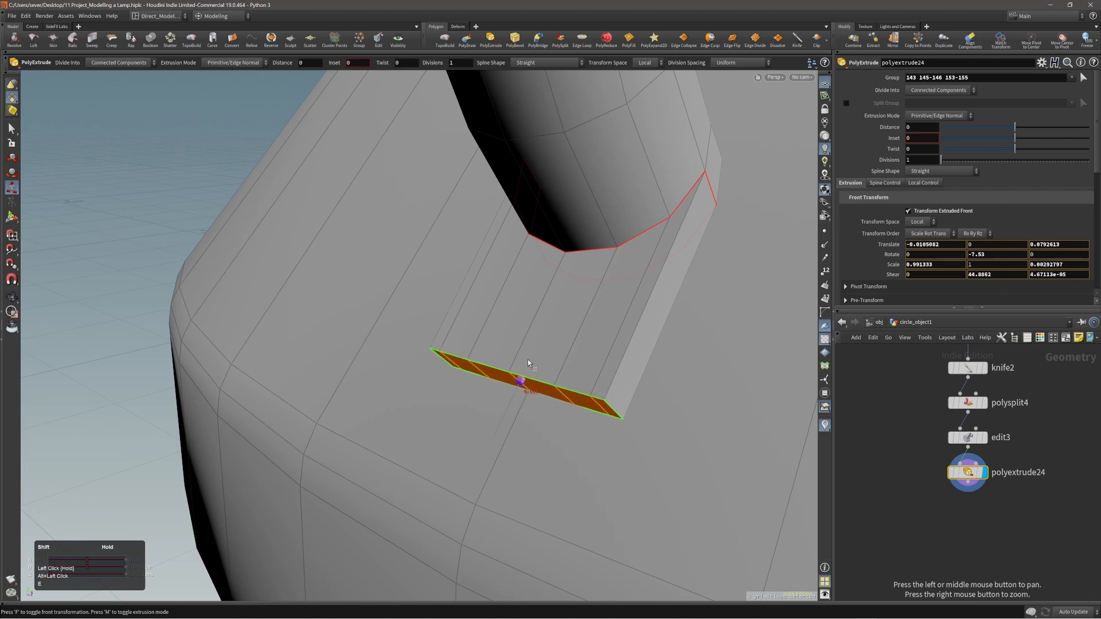
{"action": "mouse_move", "coordinate": [540, 405]}
{"action": "middle_mouse_down"}
{"action": "mouse_move", "coordinate": [575, 376]}
{"action": "mouse_move", "coordinate": [543, 406]}
{"action": "middle_mouse_up"}
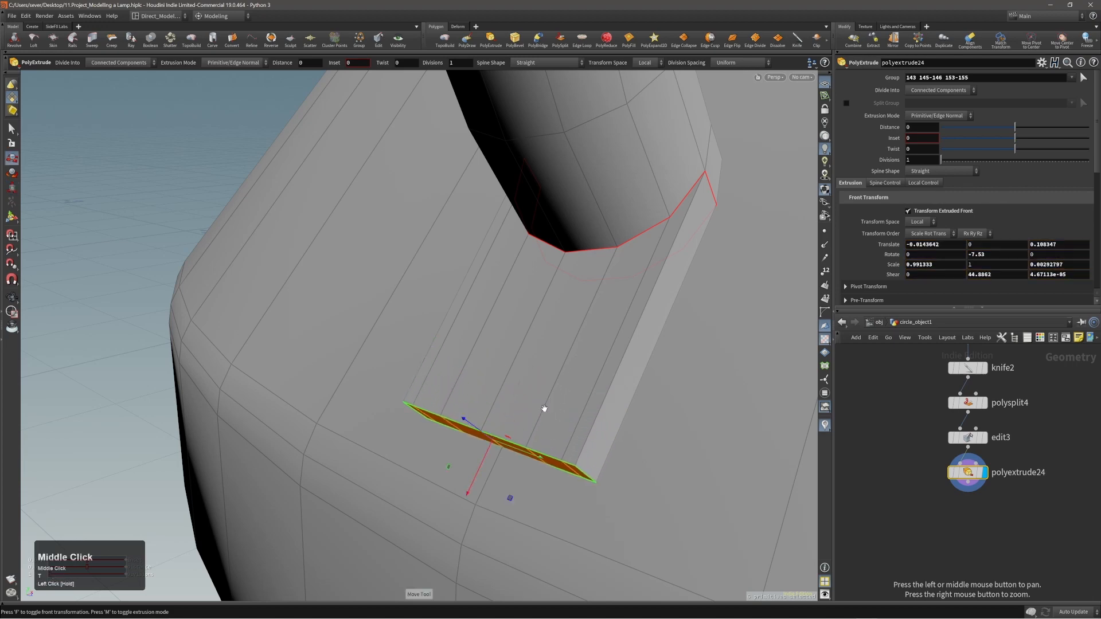
{"action": "left_click_drag", "start_coordinate": [543, 405], "coordinate": [567, 381], "text": "alt"}
{"action": "right_click_drag", "start_coordinate": [568, 380], "coordinate": [580, 393], "text": "alt"}
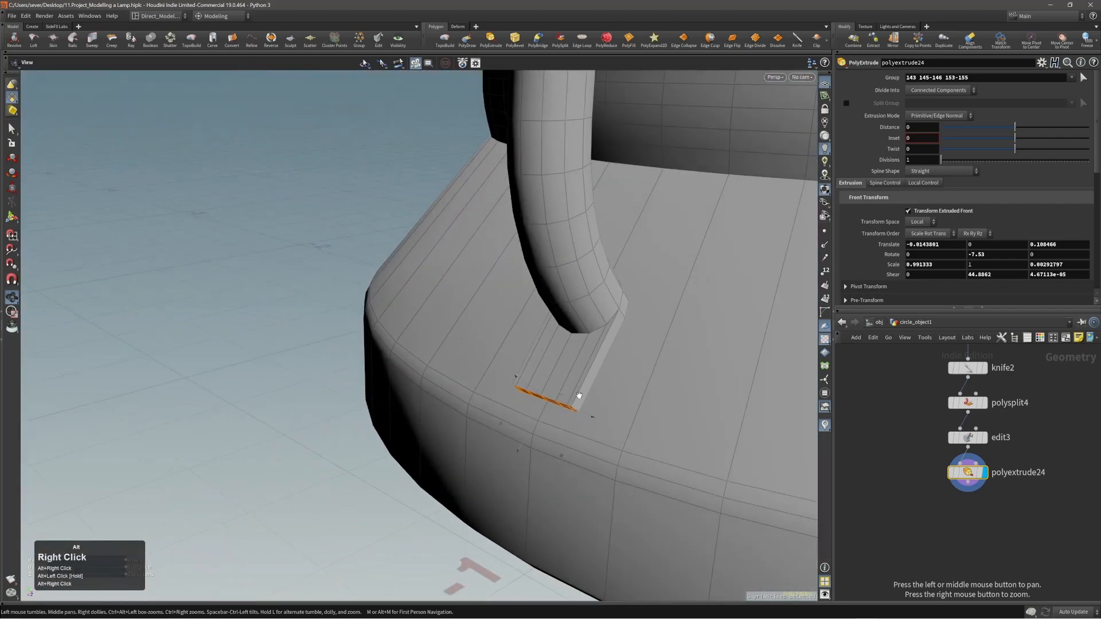
- Insert an edge loop around the handle's upper end, close to its trimmed edge
{"action": "left_click_drag", "start_coordinate": [580, 394], "coordinate": [474, 386], "text": "alt"}
{"action": "mouse_move", "coordinate": [474, 386]}
{"action": "right_mouse_down", "text": "alt"}
{"action": "mouse_move", "coordinate": [578, 393]}
{"action": "mouse_move", "coordinate": [455, 383]}
{"action": "right_mouse_up", "text": "alt"}
{"action": "middle_click_drag", "start_coordinate": [455, 384], "coordinate": [526, 402], "text": "alt"}
{"action": "left_click_drag", "start_coordinate": [526, 402], "coordinate": [597, 367], "text": "alt"}
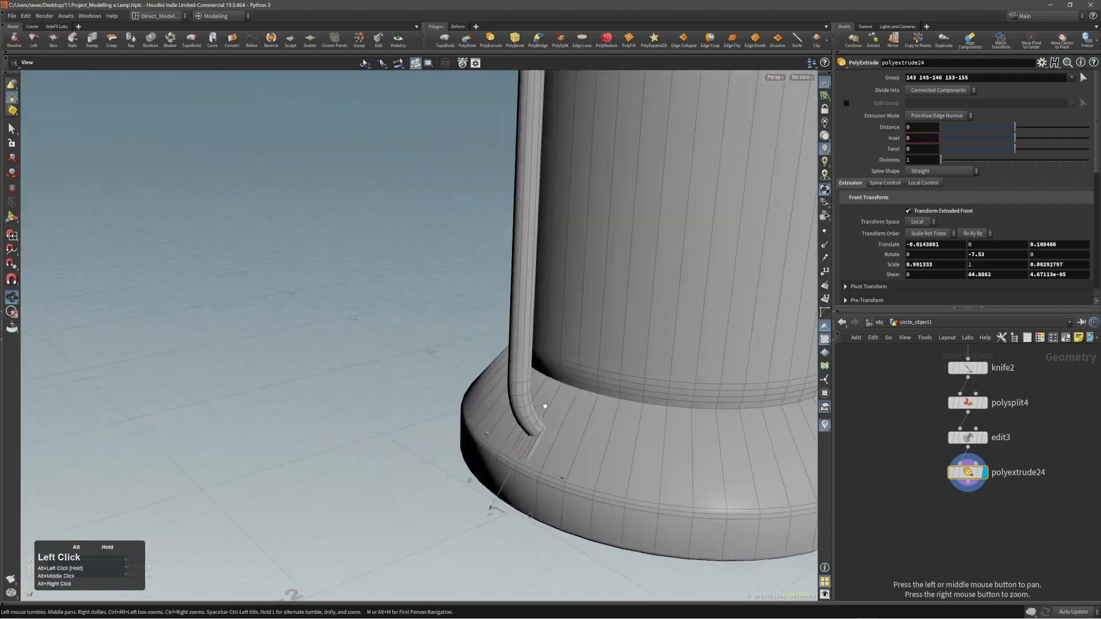
{"action": "right_click_drag", "start_coordinate": [597, 367], "coordinate": [592, 307], "text": "alt"}
{"action": "middle_click_drag", "start_coordinate": [592, 307], "coordinate": [531, 441], "text": "alt"}
{"action": "right_click_drag", "start_coordinate": [532, 440], "coordinate": [489, 248], "text": "alt"}
{"action": "left_click", "coordinate": [489, 248]}
{"action": "key", "text": "c"}
{"action": "left_click", "coordinate": [450, 241]}
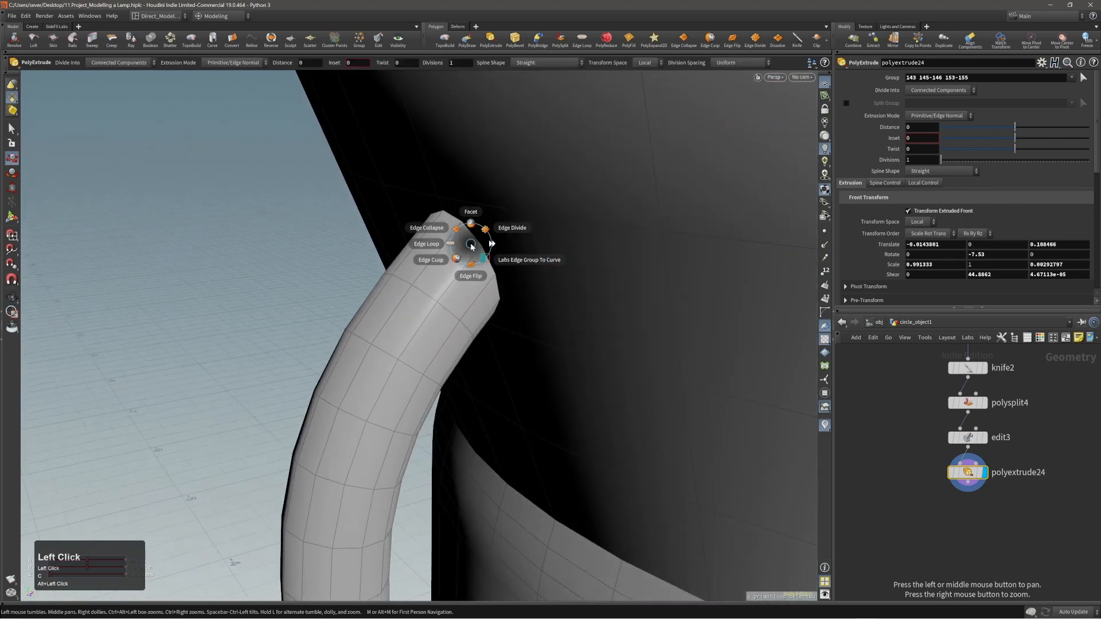
{"action": "left_click", "coordinate": [459, 241]}
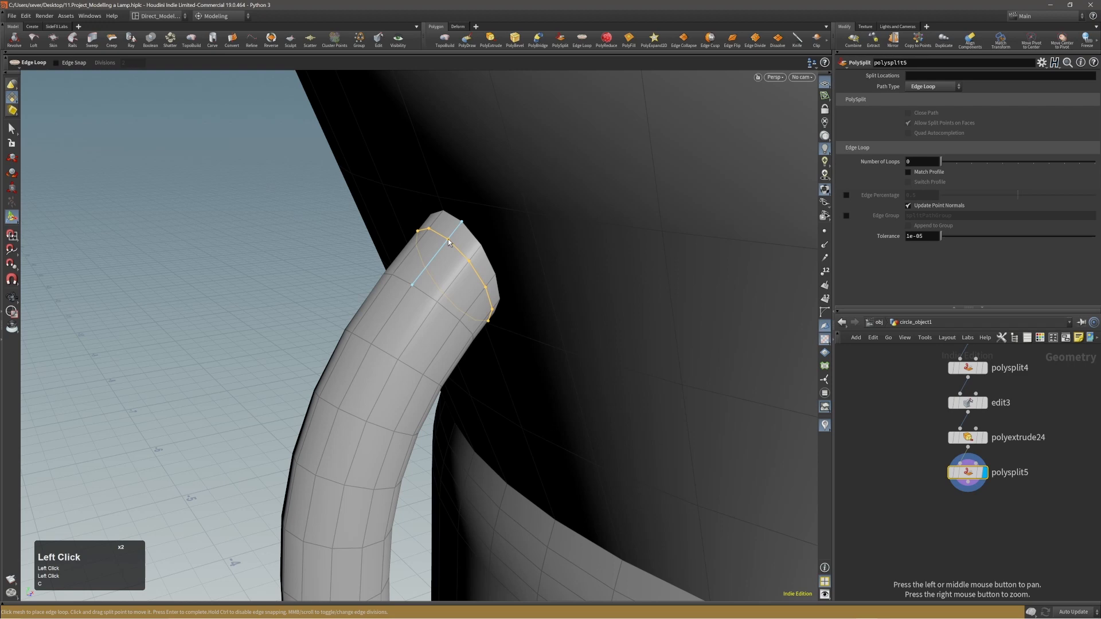
{"action": "left_click", "coordinate": [449, 242]}
{"action": "left_click_drag", "start_coordinate": [455, 238], "coordinate": [503, 249], "text": "alt"}
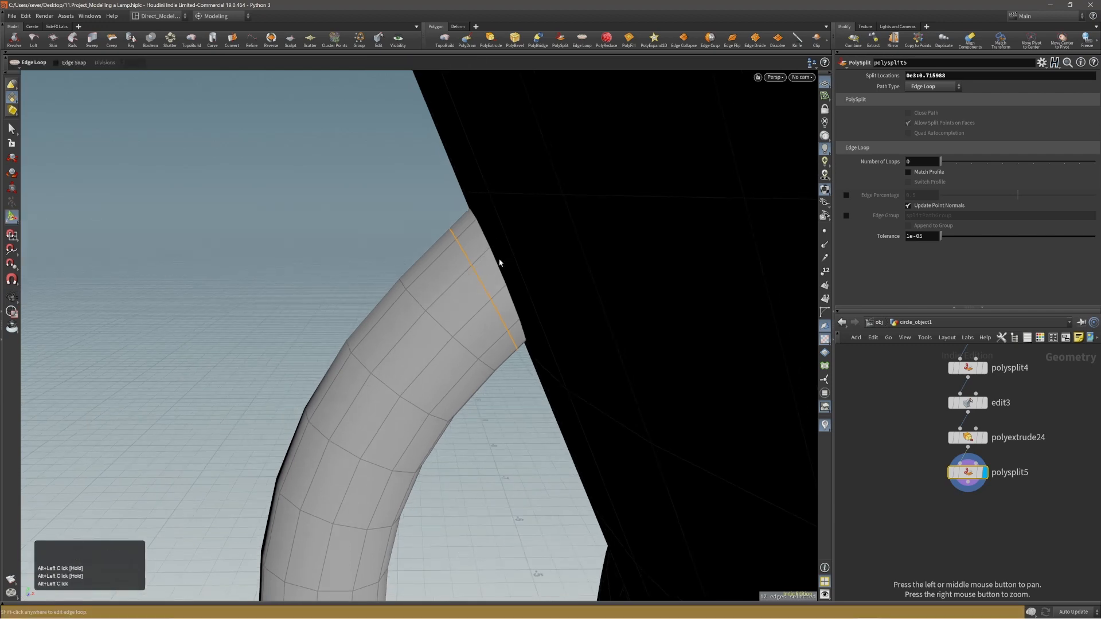
- Turn on Match Profile and Switch Profile for the new edge loop and set its Edge Percentage to 0.757
{"action": "left_click", "coordinate": [921, 173]}
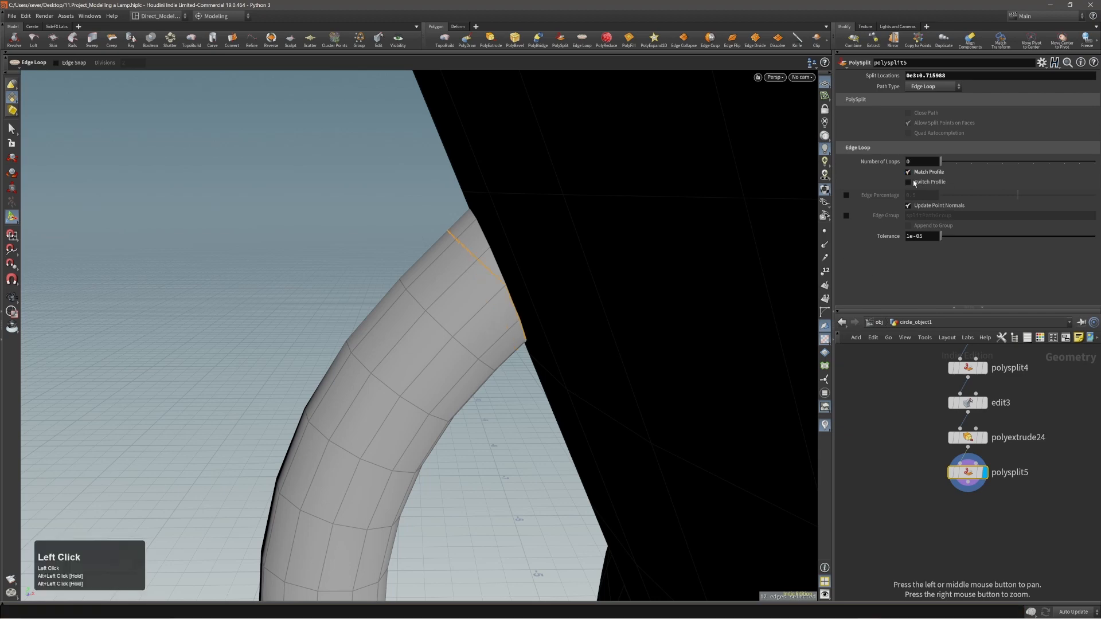
{"action": "left_click", "coordinate": [916, 183]}
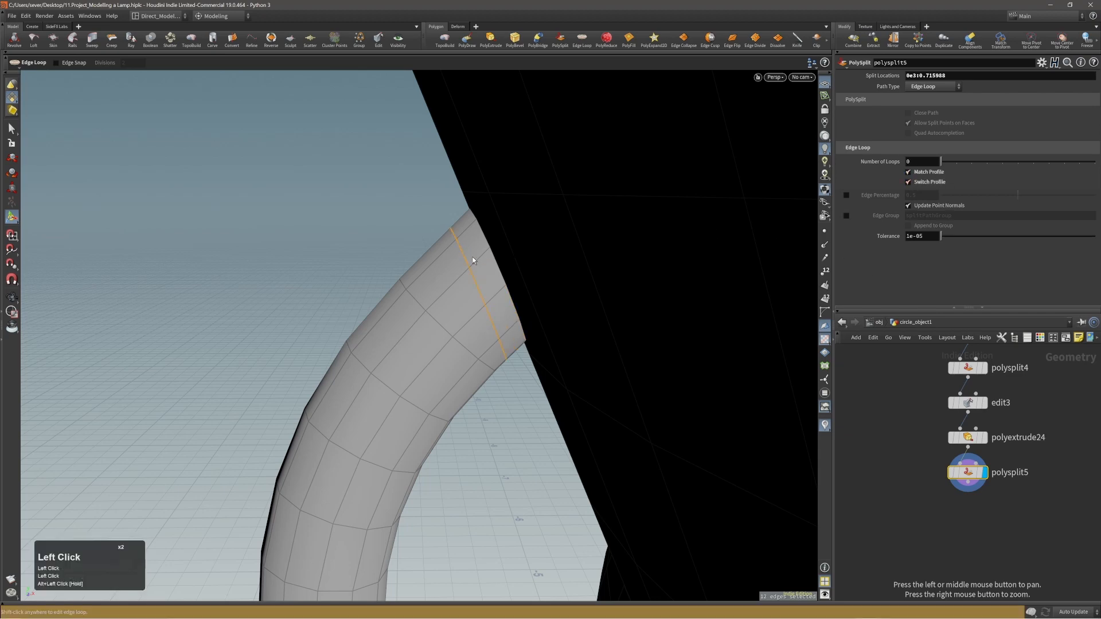
{"action": "left_click", "coordinate": [847, 195]}
{"action": "left_click_drag", "start_coordinate": [1018, 196], "coordinate": [1059, 198]}
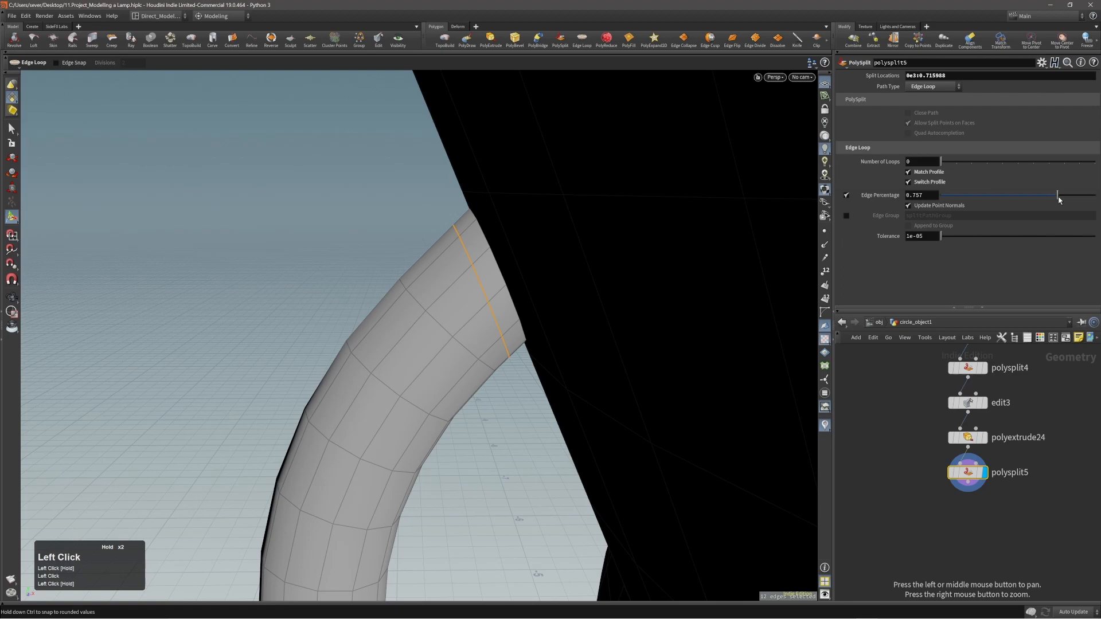
- Fine-tune the Edge Percentage of the upper edge loop to 0.747
{"action": "right_click_drag", "start_coordinate": [544, 286], "coordinate": [487, 284], "text": "alt"}
{"action": "mouse_move", "coordinate": [488, 284]}
{"action": "left_mouse_down", "text": "alt"}
{"action": "mouse_move", "coordinate": [704, 283]}
{"action": "mouse_move", "coordinate": [506, 281]}
{"action": "left_mouse_up", "text": "alt"}
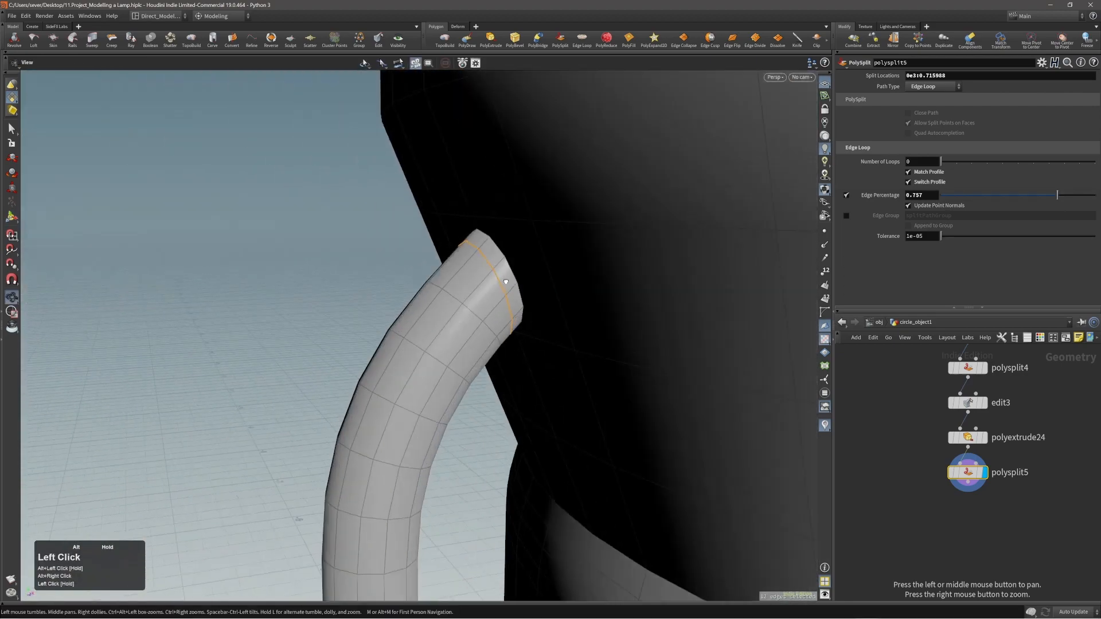
{"action": "right_click_drag", "start_coordinate": [506, 282], "coordinate": [492, 277], "text": "alt"}
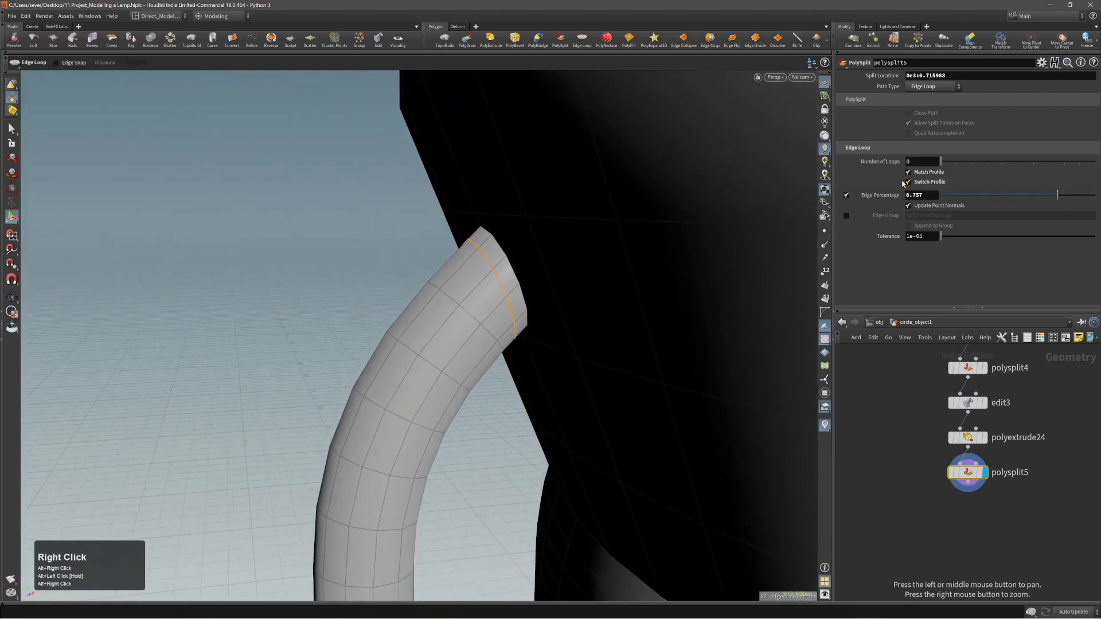
{"action": "left_click_drag", "start_coordinate": [494, 268], "coordinate": [438, 302], "text": "alt"}
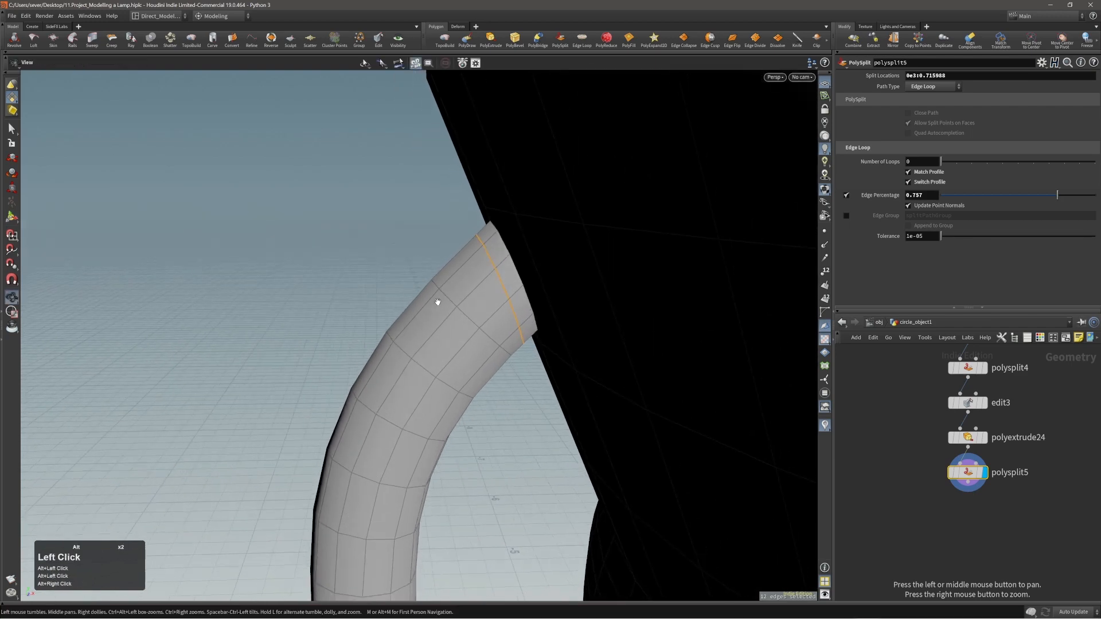
{"action": "left_click_drag", "start_coordinate": [607, 262], "coordinate": [590, 287], "text": "alt"}
{"action": "left_click_drag", "start_coordinate": [490, 319], "coordinate": [445, 298], "text": "alt"}
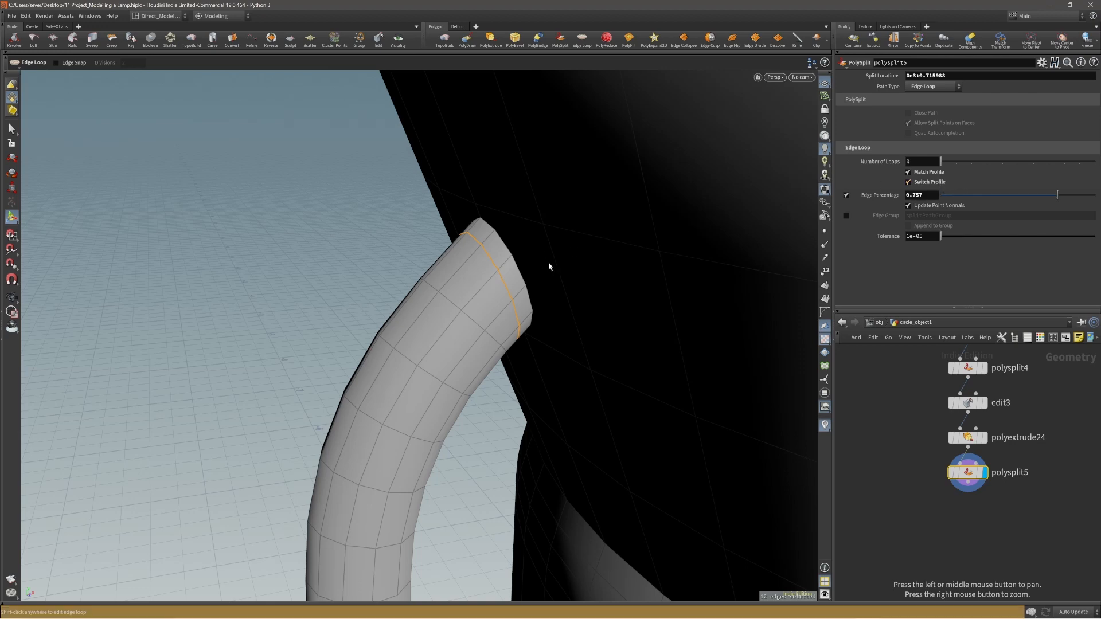
{"action": "left_click_drag", "start_coordinate": [490, 279], "coordinate": [456, 282], "text": "alt"}
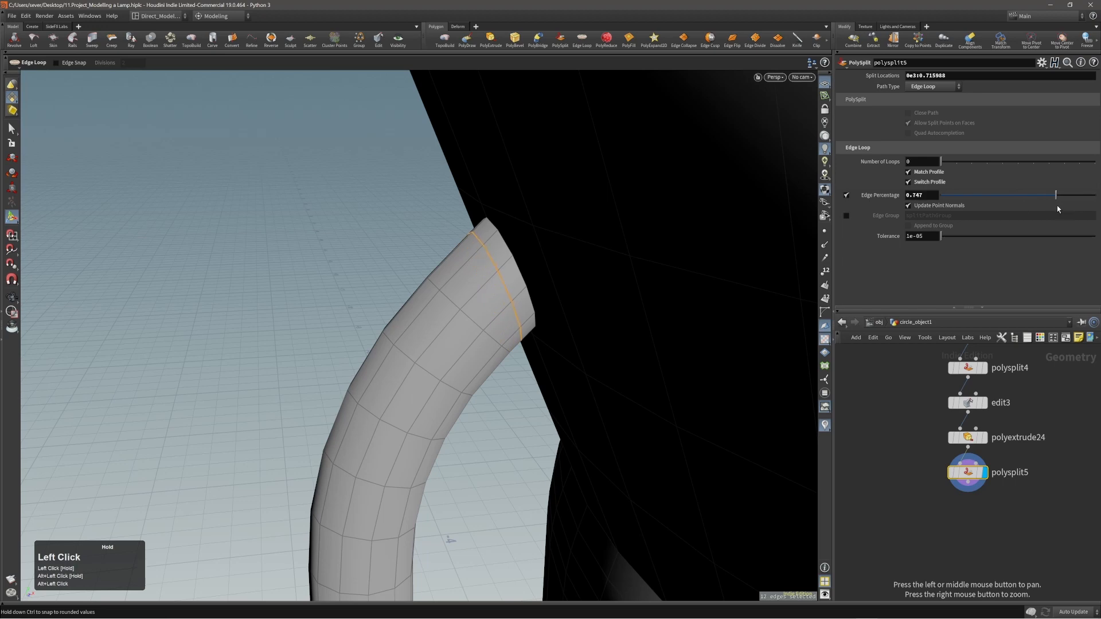
- Examine the new edge loop and how the handle's ends meet the lamp body from several angles
{"action": "left_click_drag", "start_coordinate": [552, 277], "coordinate": [589, 280], "text": "alt"}
{"action": "right_click_drag", "start_coordinate": [589, 280], "coordinate": [546, 281], "text": "alt"}
{"action": "left_click_drag", "start_coordinate": [546, 281], "coordinate": [648, 232], "text": "alt"}
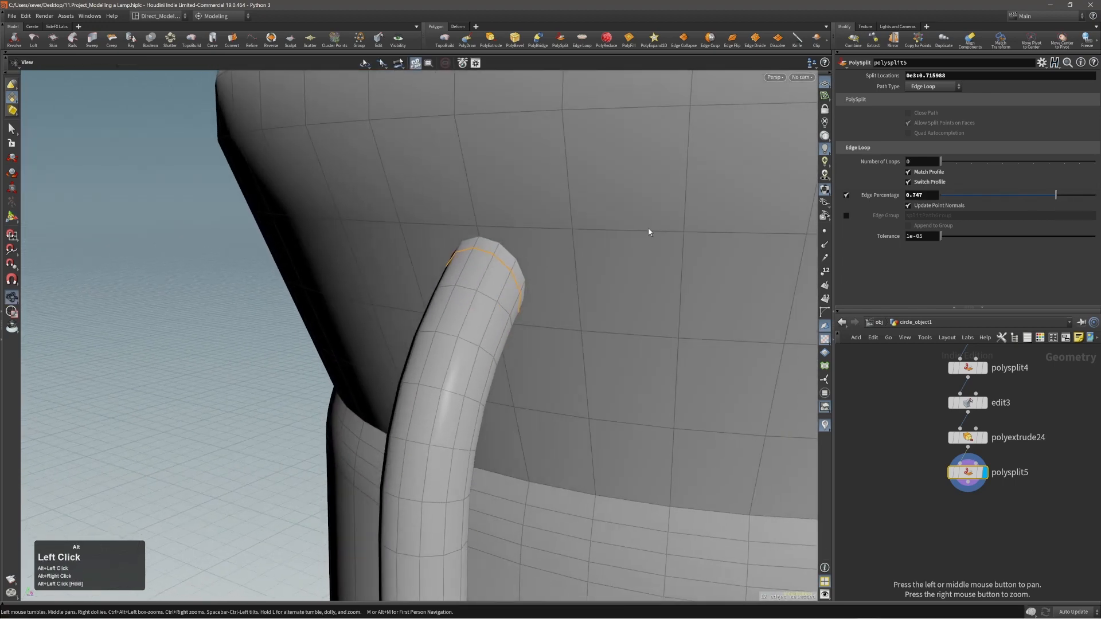
{"action": "right_click_drag", "start_coordinate": [489, 271], "coordinate": [376, 396], "text": "alt"}
{"action": "middle_click_drag", "start_coordinate": [375, 396], "coordinate": [375, 287], "text": "alt"}
{"action": "right_click_drag", "start_coordinate": [375, 287], "coordinate": [395, 355], "text": "alt"}
{"action": "left_click_drag", "start_coordinate": [395, 355], "coordinate": [420, 520], "text": "alt"}
{"action": "middle_click_drag", "start_coordinate": [420, 521], "coordinate": [459, 565], "text": "alt"}
{"action": "right_click_drag", "start_coordinate": [533, 367], "coordinate": [582, 278], "text": "alt"}
{"action": "left_click_drag", "start_coordinate": [582, 278], "coordinate": [602, 251], "text": "alt"}
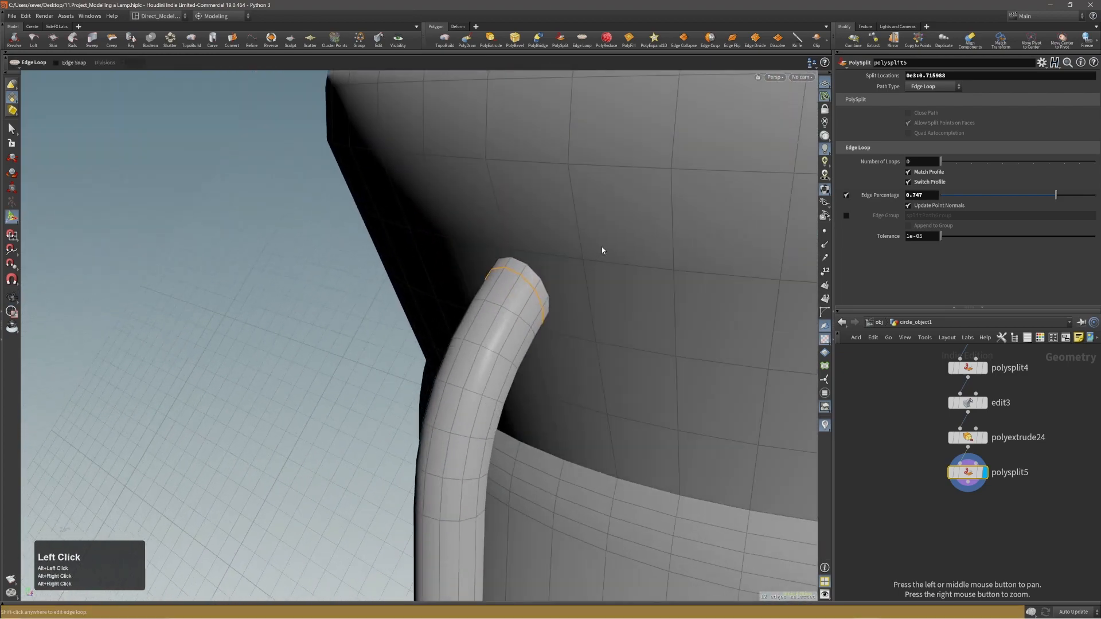
- Select the outer band of faces between the new edge loop and the handle's trimmed upper edge
{"action": "left_click_drag", "start_coordinate": [531, 256], "coordinate": [556, 232], "text": "alt"}
{"action": "left_click_drag", "start_coordinate": [508, 262], "coordinate": [550, 267], "text": "alt"}
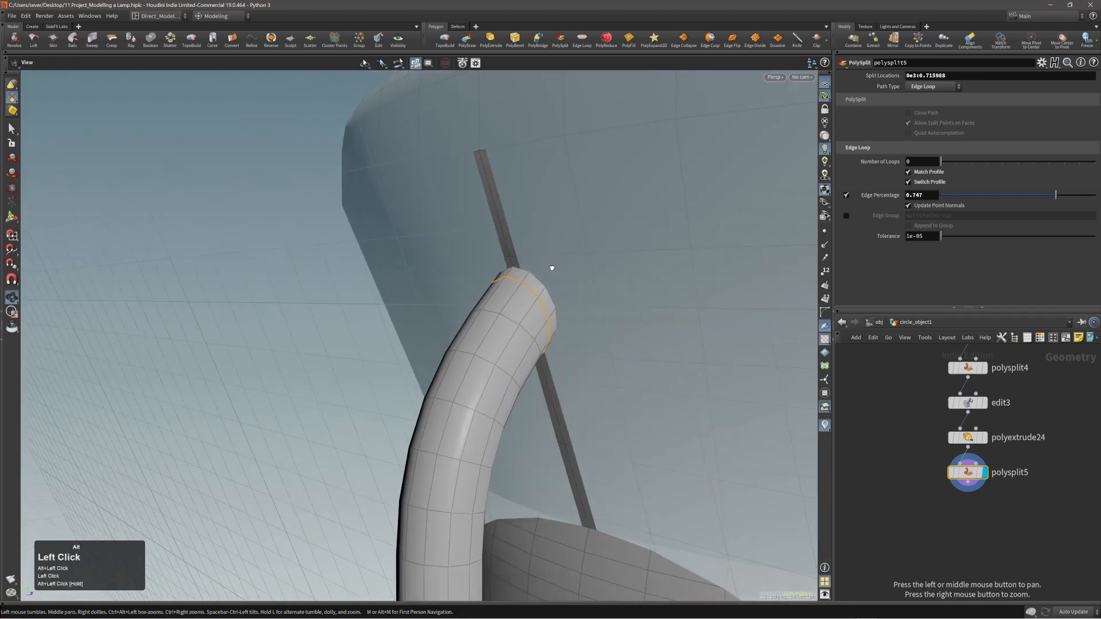
{"action": "right_click_drag", "start_coordinate": [532, 245], "coordinate": [565, 285], "text": "alt"}
{"action": "key", "text": "s"}
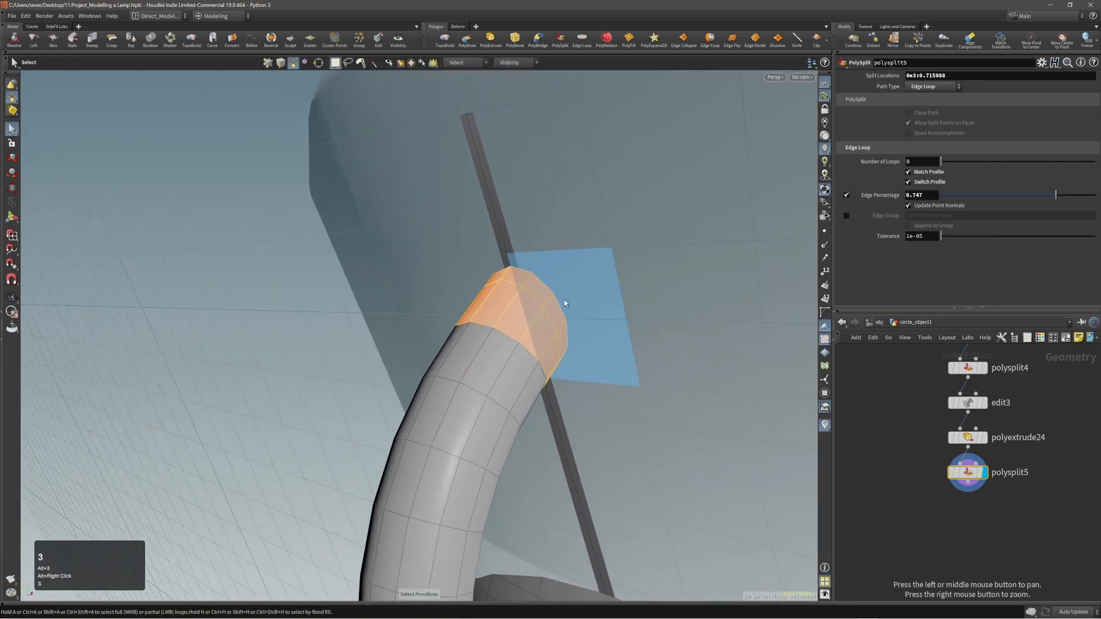
{"action": "left_click", "coordinate": [554, 310]}
{"action": "left_click_drag", "start_coordinate": [531, 273], "coordinate": [741, 293], "text": "alt"}
{"action": "key", "text": "shift+a"}
{"action": "left_click", "coordinate": [470, 323], "text": "shift"}
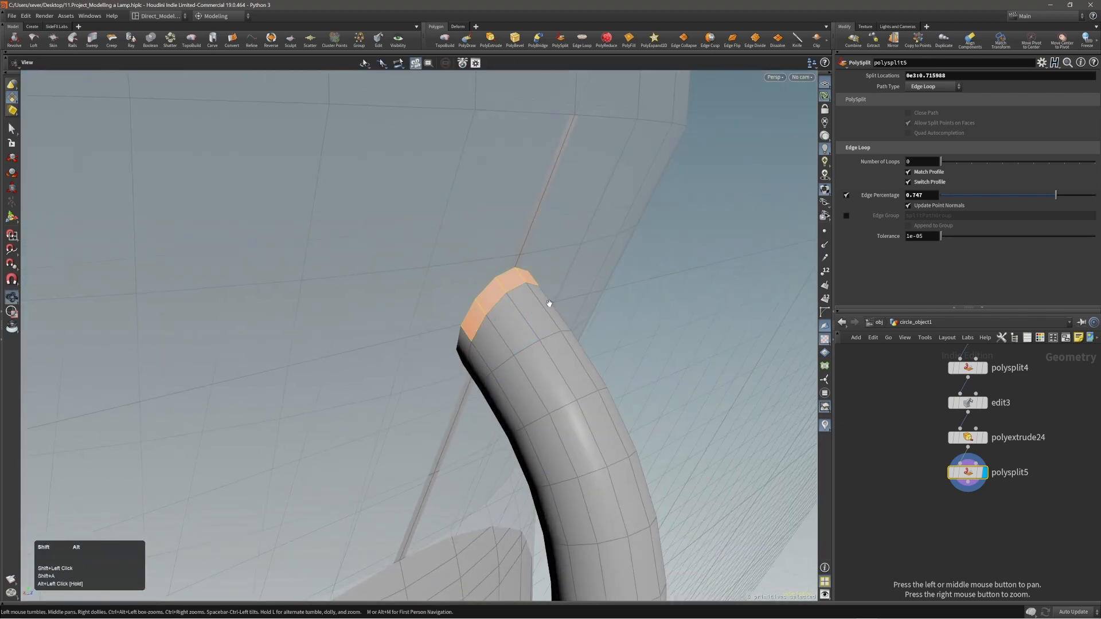
- Apply a PolyExtrude to the selected upper end faces and enable its Front Transform
{"action": "left_click_drag", "start_coordinate": [546, 301], "coordinate": [577, 293], "text": "alt"}
{"action": "key", "text": "c"}
{"action": "left_click", "coordinate": [518, 294]}
{"action": "left_click", "coordinate": [534, 295]}
{"action": "right_click", "coordinate": [606, 273]}
{"action": "left_click", "coordinate": [631, 297]}
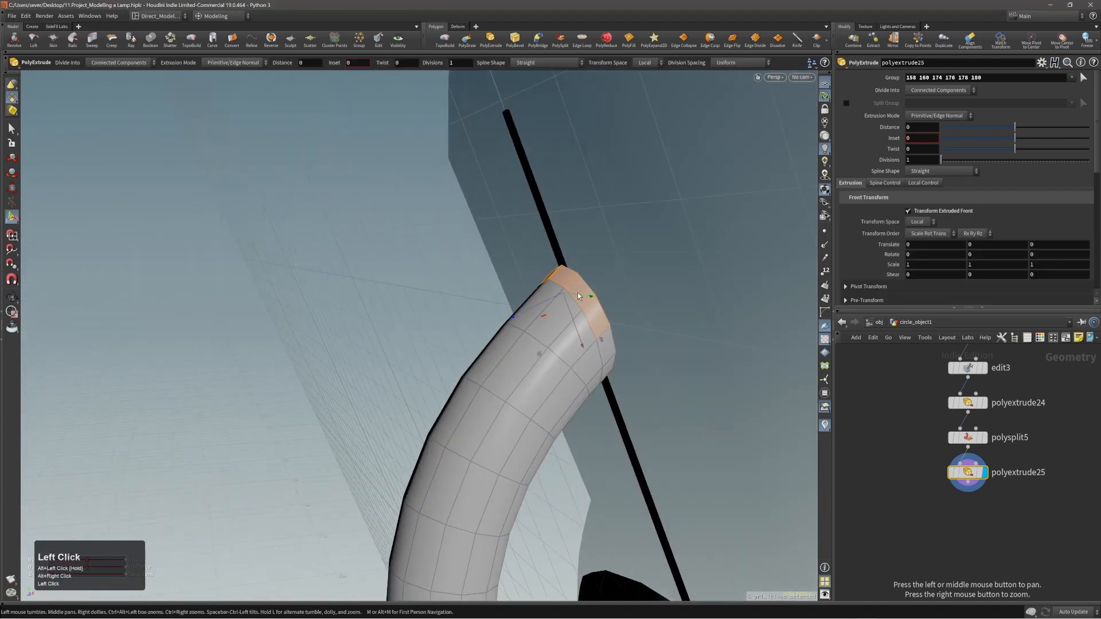
- Move the upper extruded front up along the body's tapered surface to a Translate of 0.0337411 in Y and 0.0841315 in Z
{"action": "right_click", "coordinate": [588, 296]}
{"action": "mouse_move", "coordinate": [632, 334]}
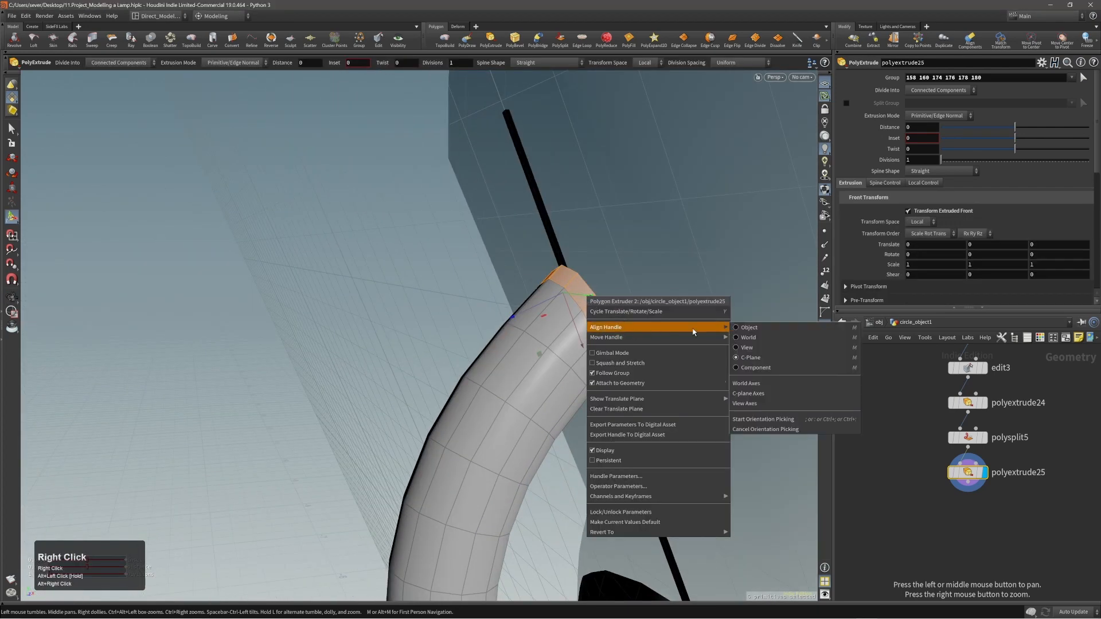
{"action": "left_click", "coordinate": [666, 263]}
{"action": "left_click_drag", "start_coordinate": [665, 264], "coordinate": [646, 361], "text": "alt"}
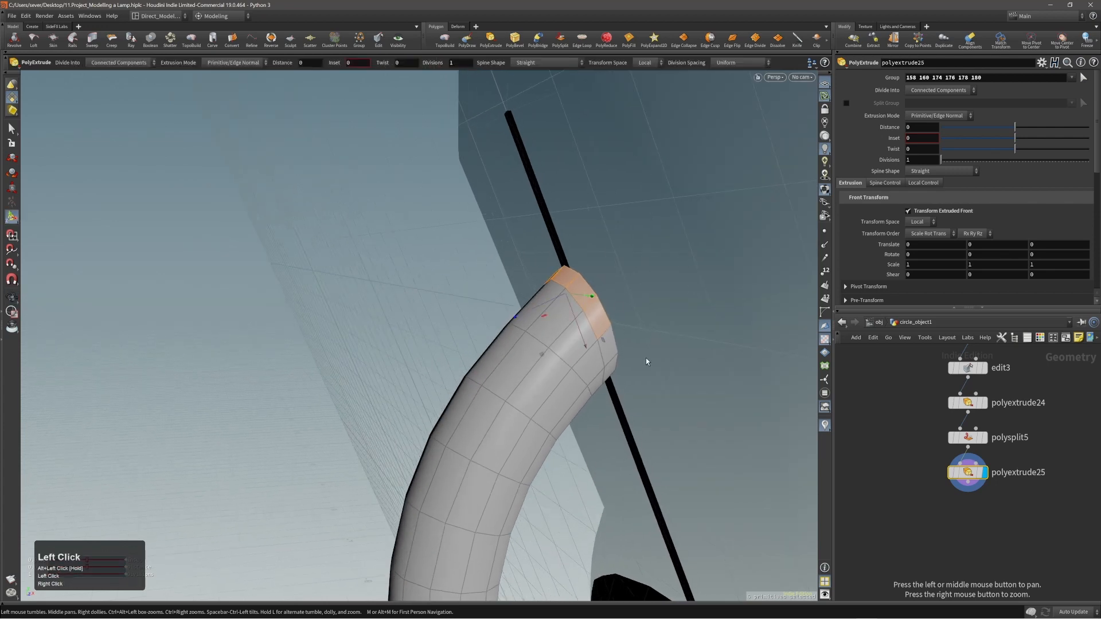
{"action": "middle_click_drag", "start_coordinate": [646, 361], "coordinate": [619, 289]}
{"action": "right_click_drag", "start_coordinate": [611, 268], "coordinate": [561, 277], "text": "alt"}
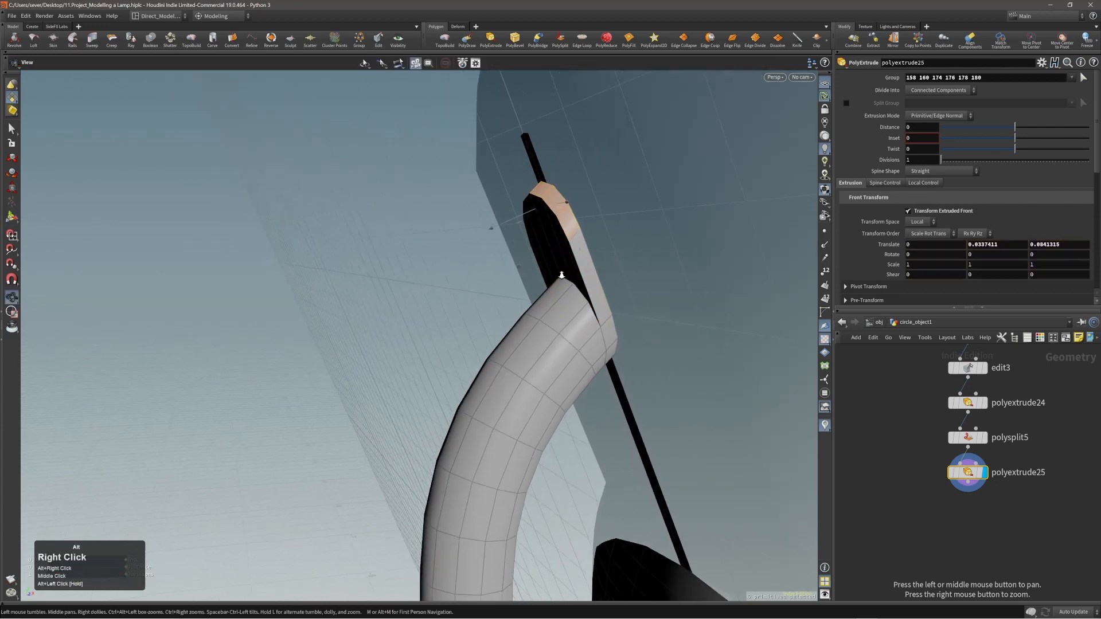
- Scale the upper extruded front flat into a straight end, to about 0.003 in Z
{"action": "left_click_drag", "start_coordinate": [561, 276], "coordinate": [659, 269], "text": "alt"}
{"action": "left_click_drag", "start_coordinate": [548, 264], "coordinate": [529, 194]}
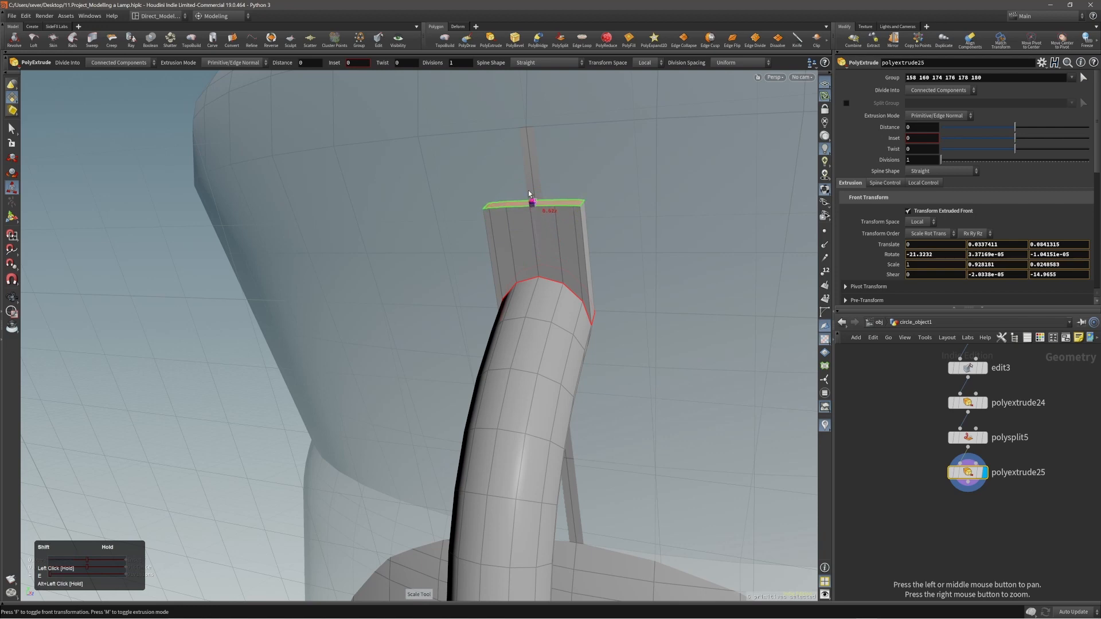
{"action": "key", "text": "Escape"}
- Extend the flattened upper end further along the body, to a Translate of about 0.044 in Y and 0.109764 in Z
{"action": "right_click_drag", "start_coordinate": [524, 179], "coordinate": [339, 319]}
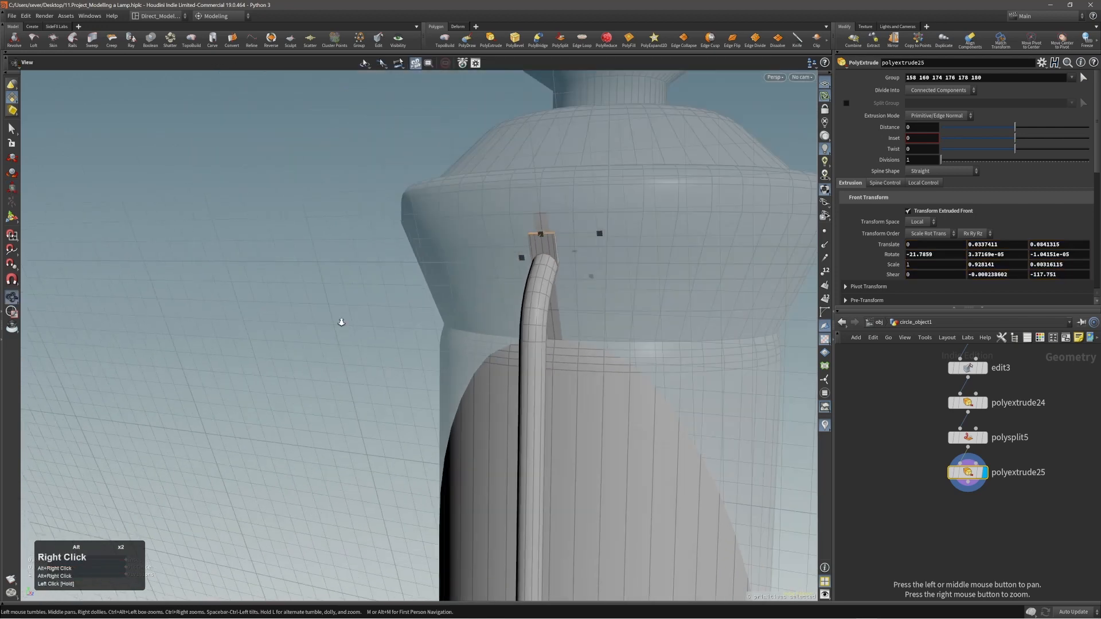
{"action": "middle_click_drag", "start_coordinate": [339, 320], "coordinate": [474, 256]}
{"action": "left_click_drag", "start_coordinate": [474, 256], "coordinate": [502, 298], "text": "alt"}
{"action": "middle_click_drag", "start_coordinate": [502, 298], "coordinate": [555, 317]}
{"action": "key", "text": "Return"}
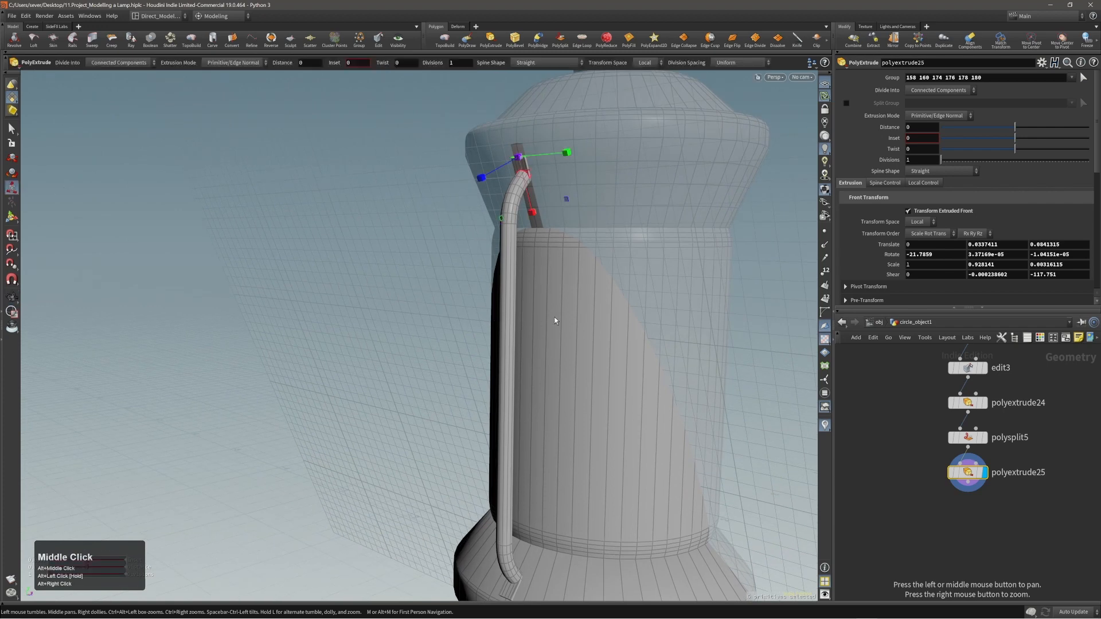
{"action": "middle_click", "coordinate": [591, 323]}
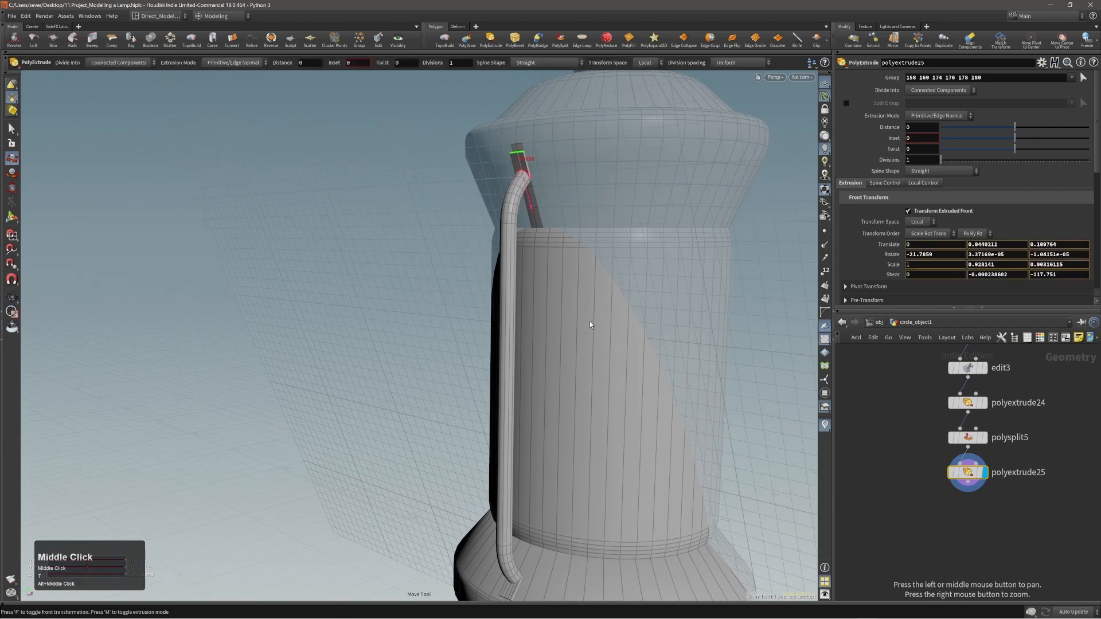
{"action": "right_click_drag", "start_coordinate": [589, 325], "coordinate": [575, 315], "text": "alt"}
{"action": "left_click_drag", "start_coordinate": [575, 315], "coordinate": [531, 322], "text": "alt"}
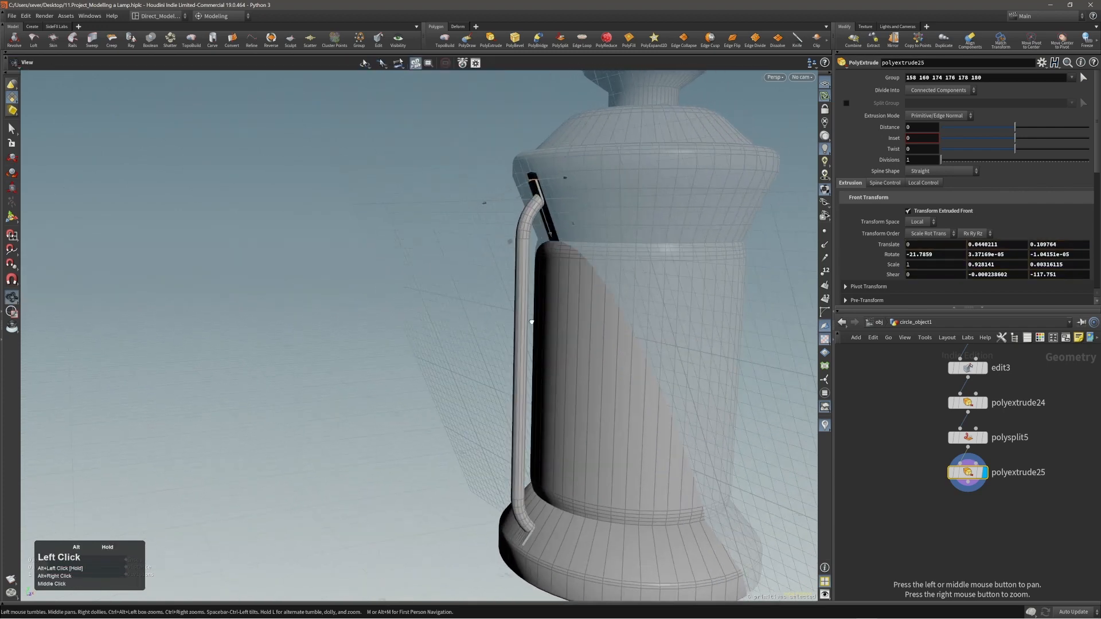
- Select the polyextrude24 node to bring up the transform of the handle's bottom end extrusion
{"action": "middle_click_drag", "start_coordinate": [532, 322], "coordinate": [530, 311], "text": "alt"}
{"action": "middle_click_drag", "start_coordinate": [1095, 423], "coordinate": [1076, 440], "text": "alt"}
{"action": "left_click_drag", "start_coordinate": [885, 409], "coordinate": [984, 427]}
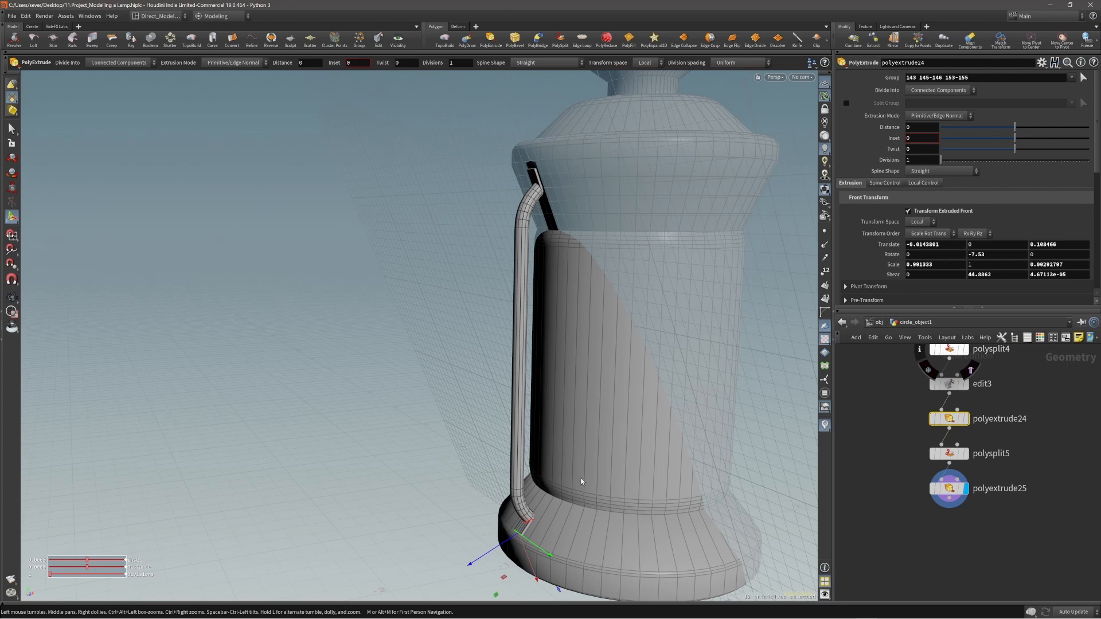
- Select the polyextrude25 node and turn off the display of the construction plane in the viewport
{"action": "right_click_drag", "start_coordinate": [570, 250], "coordinate": [651, 209], "text": "alt"}
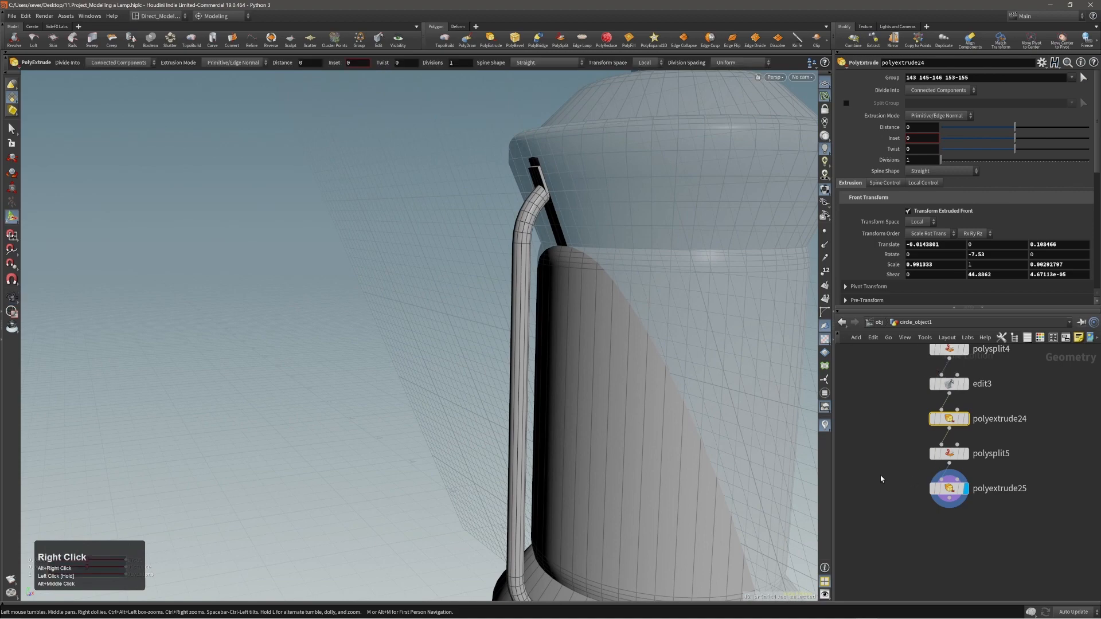
{"action": "left_click_drag", "start_coordinate": [881, 476], "coordinate": [999, 523]}
{"action": "right_click_drag", "start_coordinate": [471, 196], "coordinate": [579, 169], "text": "alt"}
{"action": "left_click_drag", "start_coordinate": [579, 169], "coordinate": [688, 175], "text": "alt"}
{"action": "key", "text": "Return"}
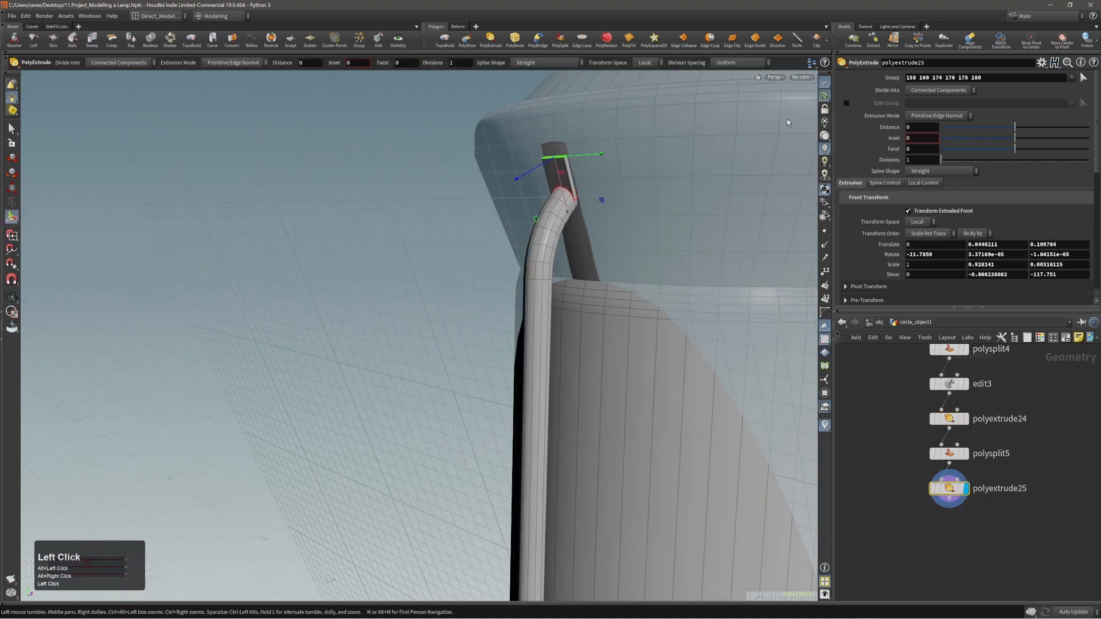
{"action": "left_click", "coordinate": [825, 97]}
{"action": "right_click_drag", "start_coordinate": [679, 175], "coordinate": [698, 167], "text": "alt"}
{"action": "middle_click_drag", "start_coordinate": [698, 167], "coordinate": [674, 192], "text": "alt"}
{"action": "key", "text": "s"}
{"action": "left_click", "coordinate": [412, 304]}
- Select the side and end edges outlining the upper tab's front face, and save the scene
{"action": "left_click_drag", "start_coordinate": [411, 304], "coordinate": [533, 216], "text": "alt"}
{"action": "right_click_drag", "start_coordinate": [533, 217], "coordinate": [536, 175], "text": "alt"}
{"action": "left_click_drag", "start_coordinate": [536, 174], "coordinate": [551, 203], "text": "alt"}
{"action": "middle_click_drag", "start_coordinate": [550, 204], "coordinate": [566, 219], "text": "alt"}
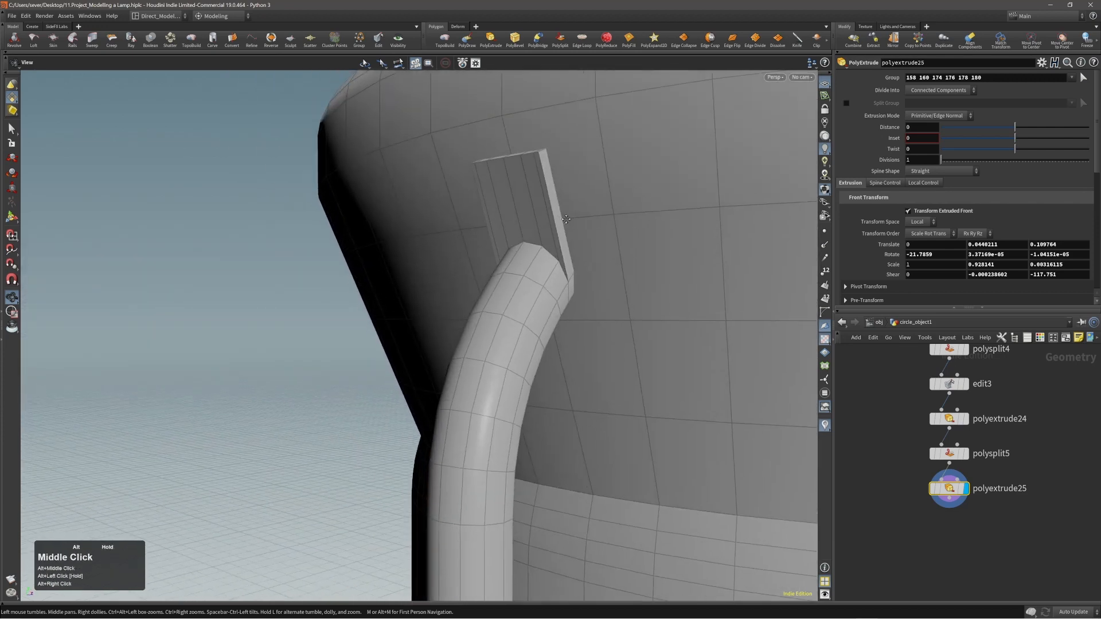
{"action": "right_click_drag", "start_coordinate": [566, 219], "coordinate": [570, 192], "text": "alt"}
{"action": "left_click_drag", "start_coordinate": [570, 192], "coordinate": [645, 217], "text": "alt"}
{"action": "key", "text": "2"}
{"action": "left_click", "coordinate": [559, 212], "text": "shift"}
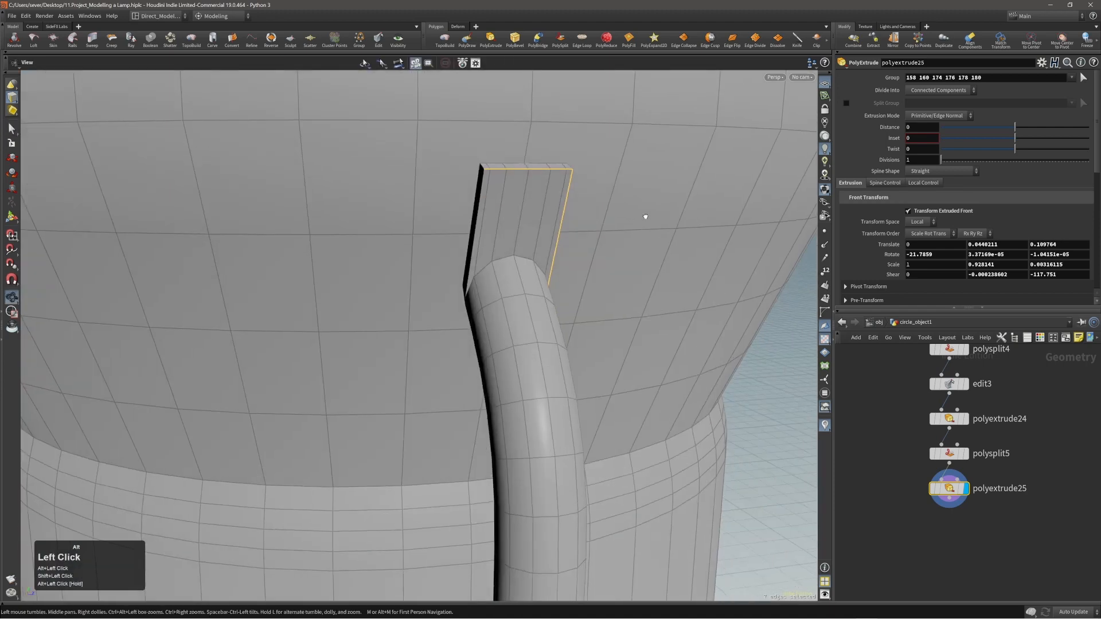
{"action": "left_click", "coordinate": [484, 188], "text": "shift"}
{"action": "left_click_drag", "start_coordinate": [504, 197], "coordinate": [544, 192], "text": "alt"}
{"action": "key", "text": "ctrl+s"}
- Examine the upper tab's thickness and how it sits between the handle tube and the tapered body
{"action": "right_click_drag", "start_coordinate": [545, 189], "coordinate": [565, 181], "text": "alt"}
{"action": "left_click_drag", "start_coordinate": [565, 182], "coordinate": [519, 182], "text": "alt"}
{"action": "right_click_drag", "start_coordinate": [519, 183], "coordinate": [550, 178], "text": "alt"}
{"action": "left_click_drag", "start_coordinate": [550, 178], "coordinate": [504, 187], "text": "alt"}
{"action": "right_click_drag", "start_coordinate": [504, 187], "coordinate": [590, 161], "text": "alt"}
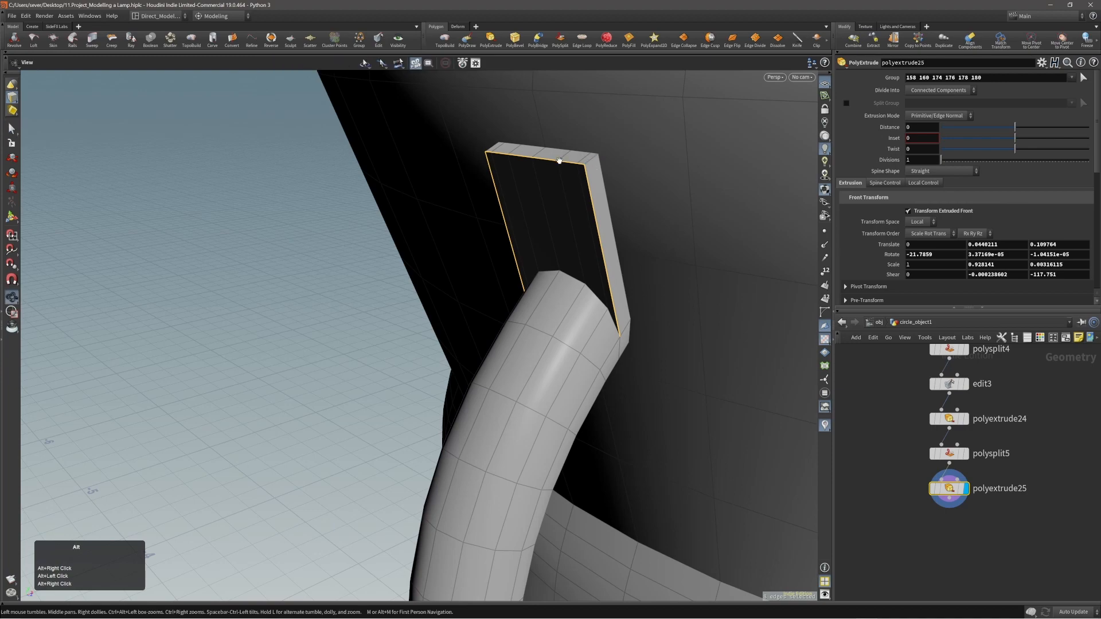
{"action": "left_click_drag", "start_coordinate": [590, 160], "coordinate": [532, 155], "text": "alt"}
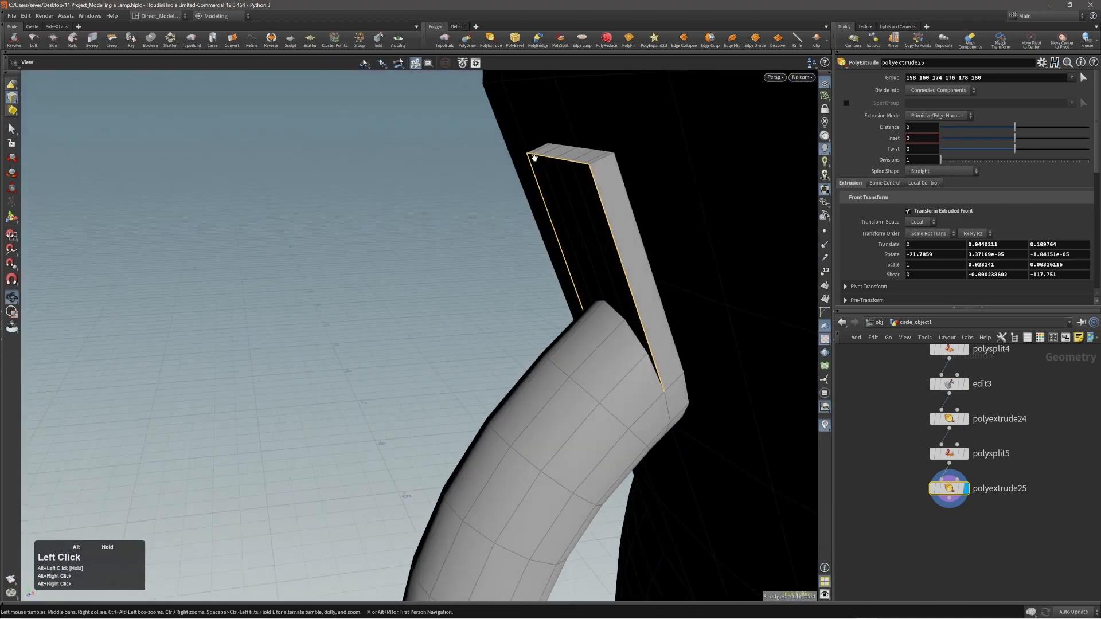
{"action": "right_click_drag", "start_coordinate": [532, 155], "coordinate": [721, 151], "text": "alt"}
{"action": "left_click_drag", "start_coordinate": [721, 151], "coordinate": [337, 229], "text": "alt"}
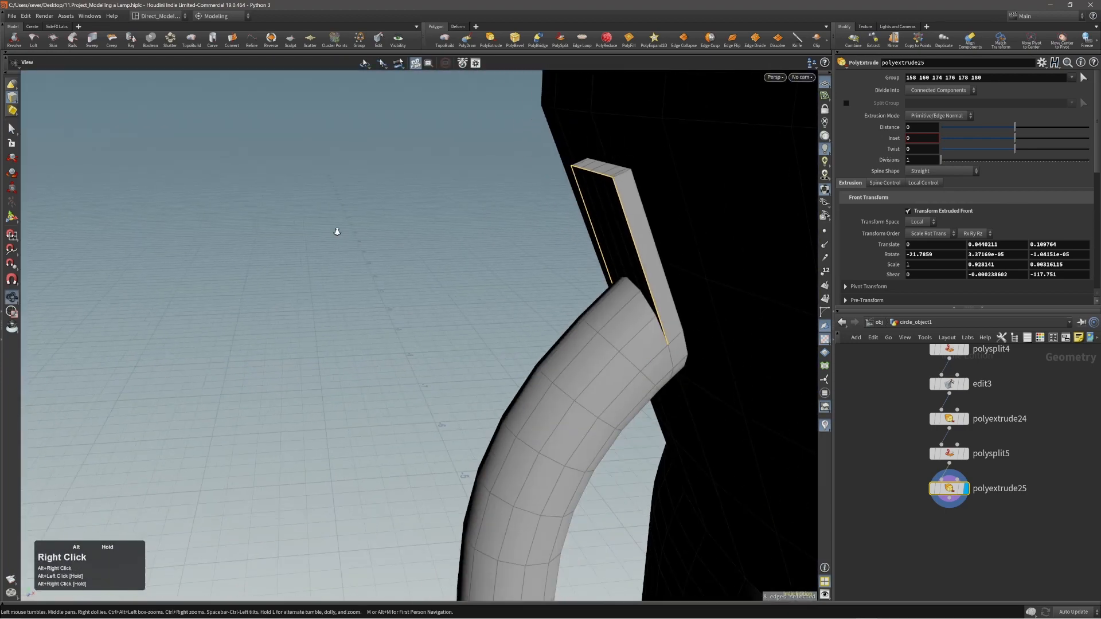
- Try to isolate the whole handle by showing only its selected primitives
{"action": "key", "text": "s"}
{"action": "double_click", "coordinate": [624, 274]}
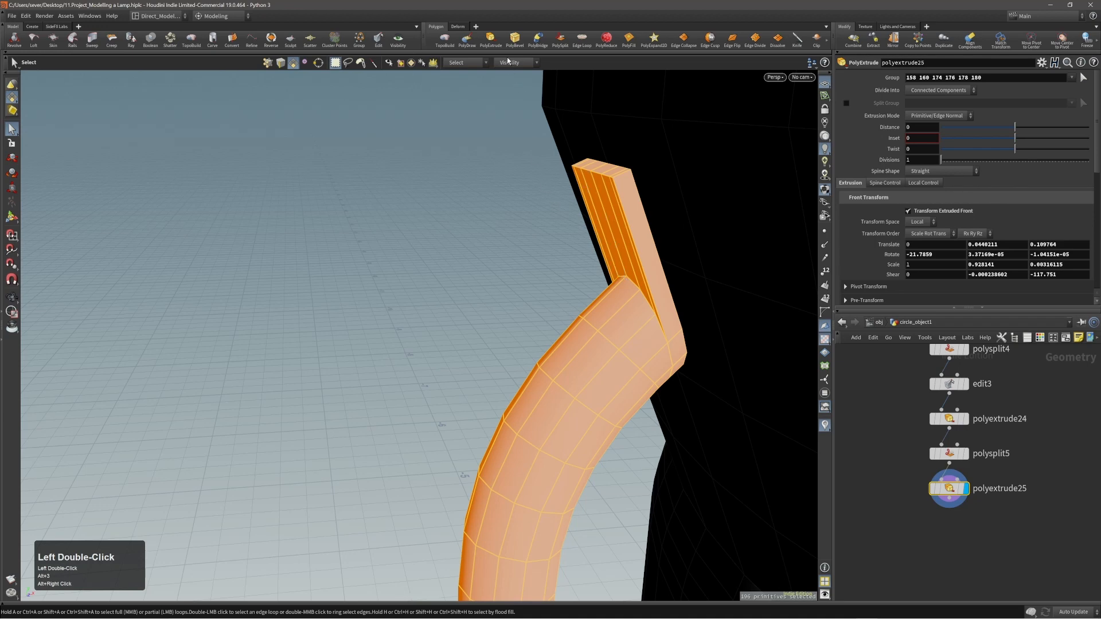
{"action": "left_click", "coordinate": [517, 84]}
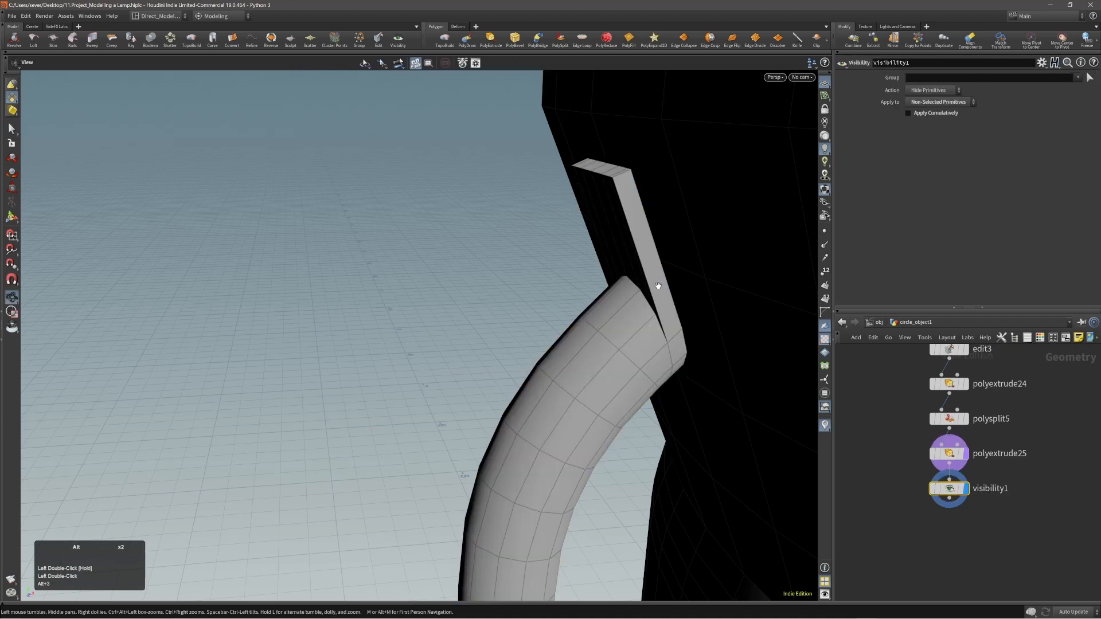
{"action": "left_click_drag", "start_coordinate": [912, 471], "coordinate": [997, 517]}
{"action": "key", "text": "alt+x"}
- Merge the handle with the lamp body by starting a Move edit on all primitives
{"action": "right_click_drag", "start_coordinate": [658, 305], "coordinate": [553, 344], "text": "alt"}
{"action": "left_click_drag", "start_coordinate": [553, 344], "coordinate": [617, 386], "text": "alt"}
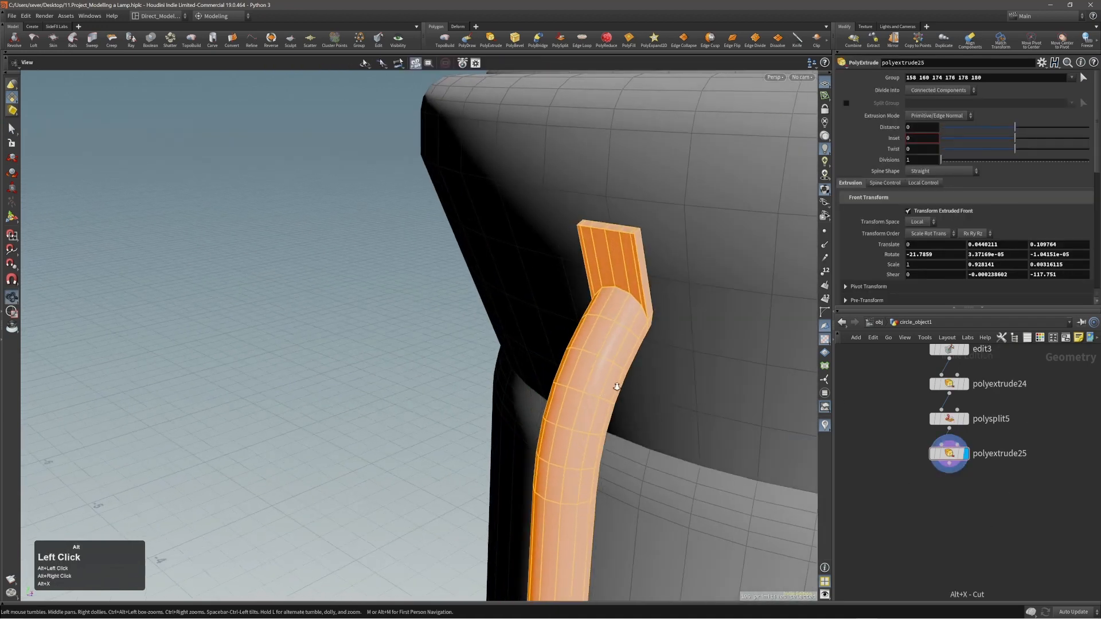
{"action": "right_click_drag", "start_coordinate": [617, 386], "coordinate": [498, 421], "text": "alt"}
{"action": "middle_click_drag", "start_coordinate": [499, 421], "coordinate": [497, 302], "text": "alt"}
{"action": "right_click_drag", "start_coordinate": [496, 302], "coordinate": [483, 385], "text": "alt"}
{"action": "middle_click_drag", "start_coordinate": [483, 384], "coordinate": [493, 316], "text": "alt"}
{"action": "key", "text": "alt+3"}
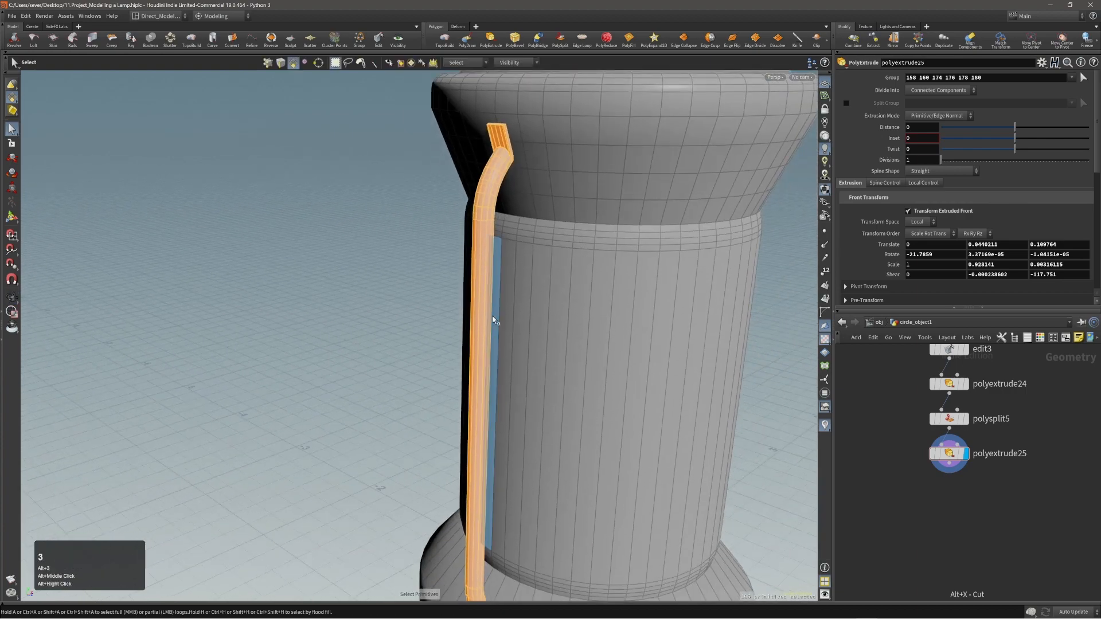
{"action": "key", "text": "n"}
{"action": "key", "text": "t"}
- Select the whole handle, show only its primitives with a visibility node, and make that node the displayed one
{"action": "right_click_drag", "start_coordinate": [556, 310], "coordinate": [569, 298], "text": "alt"}
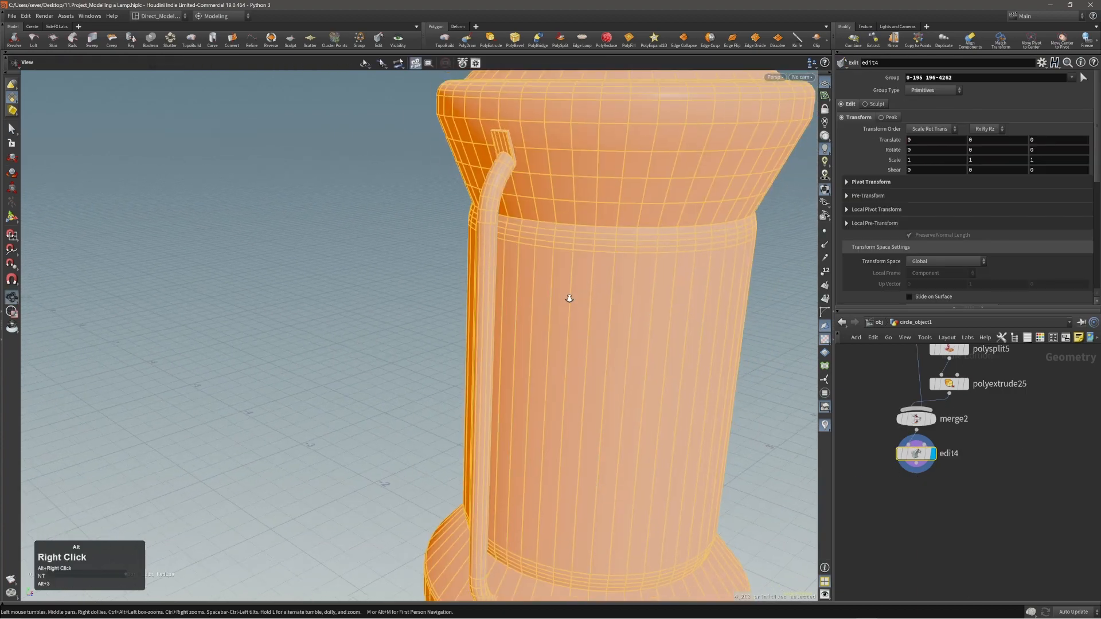
{"action": "left_click_drag", "start_coordinate": [569, 298], "coordinate": [505, 302], "text": "alt"}
{"action": "right_click_drag", "start_coordinate": [504, 302], "coordinate": [634, 307], "text": "alt"}
{"action": "double_click", "coordinate": [488, 215]}
{"action": "middle_click_drag", "start_coordinate": [487, 214], "coordinate": [528, 272], "text": "alt"}
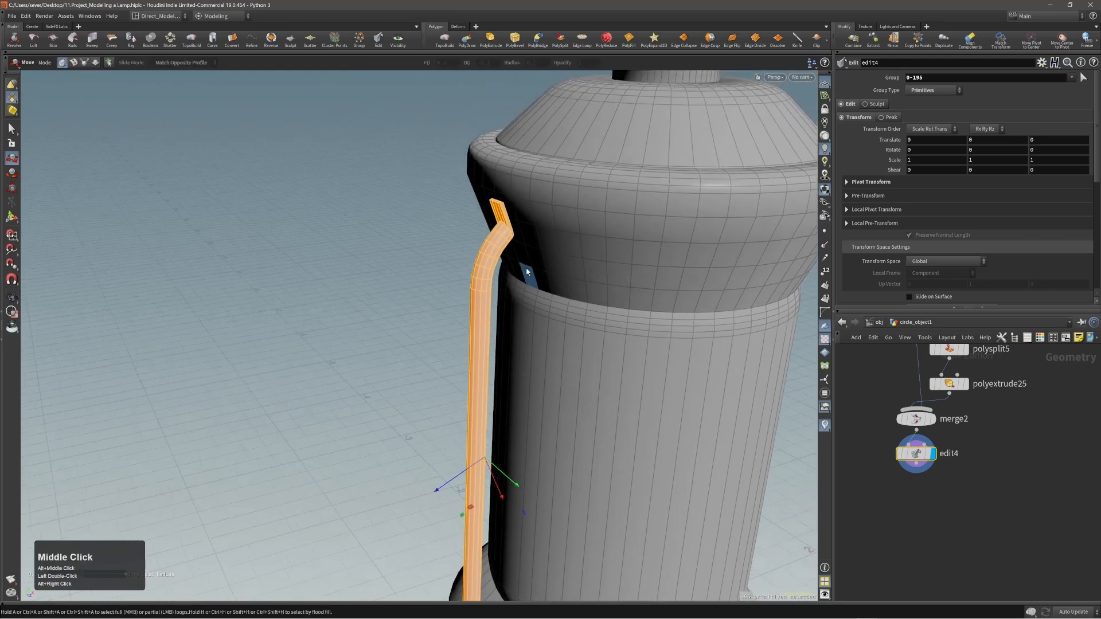
{"action": "key", "text": "s"}
{"action": "left_click", "coordinate": [528, 64]}
{"action": "left_click", "coordinate": [518, 84]}
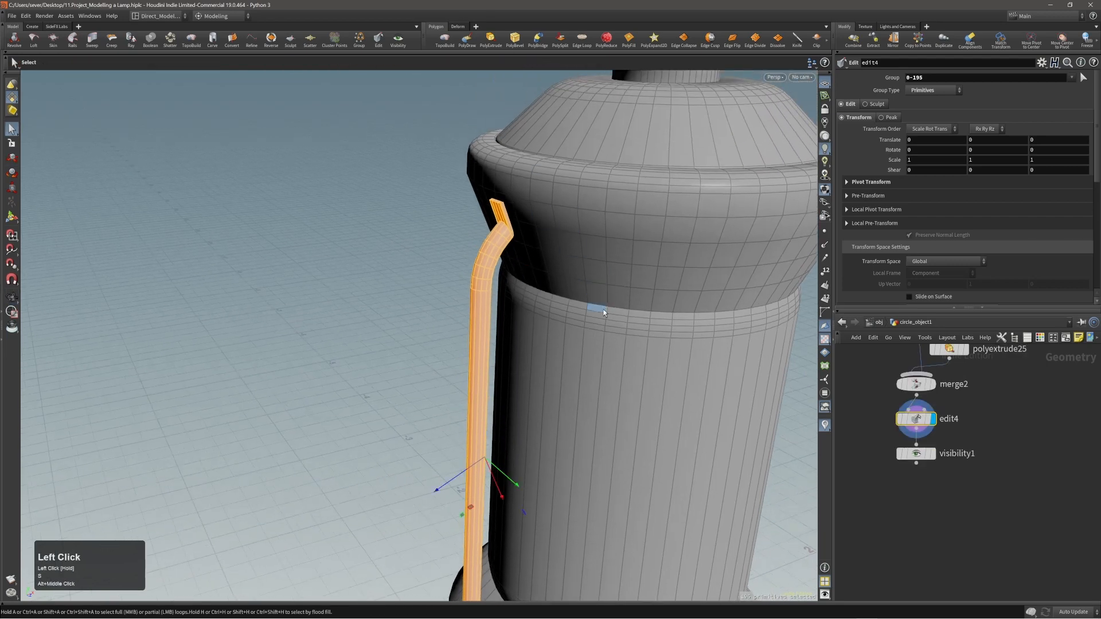
{"action": "left_click", "coordinate": [933, 454]}
{"action": "left_click", "coordinate": [915, 453]}
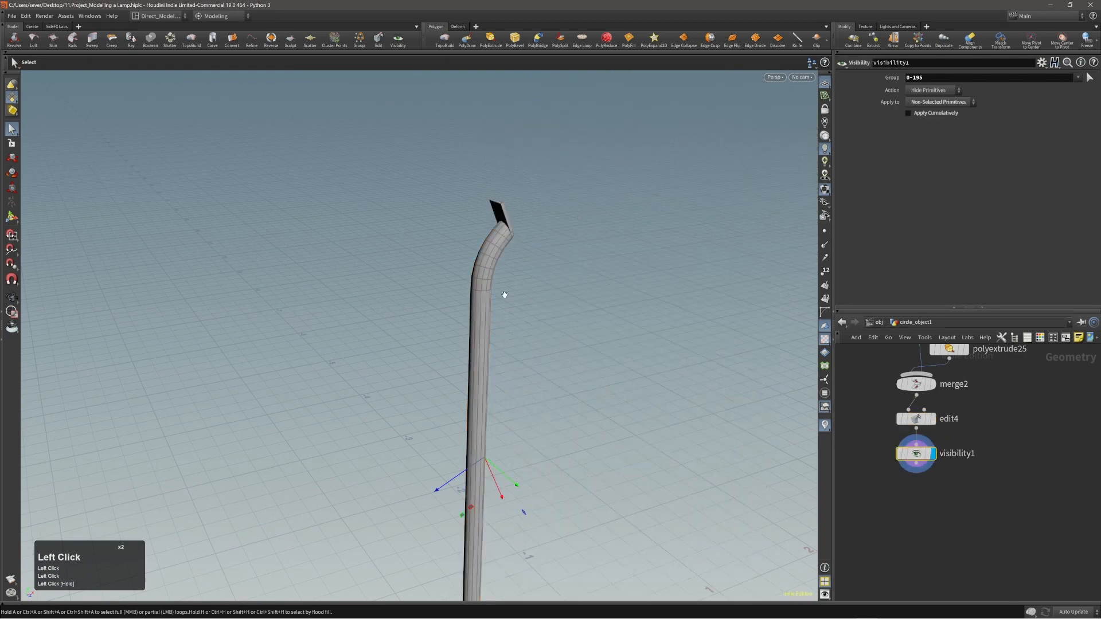
- Delete the hidden back faces of the handle's upper tab, primitives 182-183 and 192-195
{"action": "right_click_drag", "start_coordinate": [494, 217], "coordinate": [570, 210], "text": "alt"}
{"action": "left_click_drag", "start_coordinate": [570, 209], "coordinate": [492, 201], "text": "alt"}
{"action": "right_click_drag", "start_coordinate": [491, 201], "coordinate": [577, 152], "text": "alt"}
{"action": "middle_click_drag", "start_coordinate": [578, 153], "coordinate": [499, 265], "text": "alt"}
{"action": "key", "text": "3"}
{"action": "left_click", "coordinate": [559, 230], "text": "shift"}
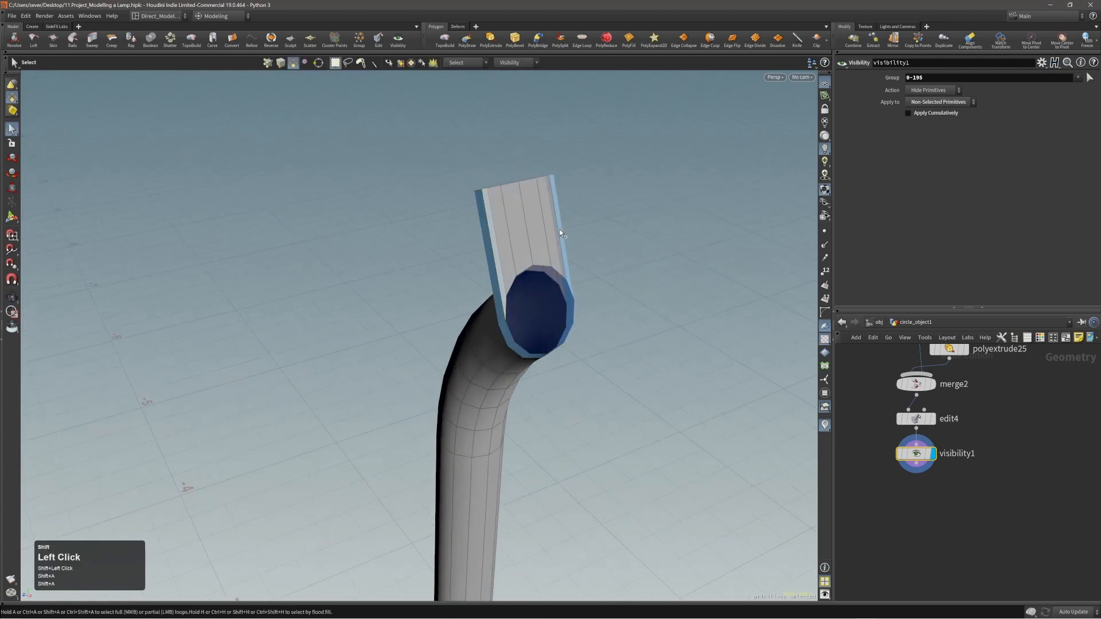
{"action": "right_click_drag", "start_coordinate": [509, 229], "coordinate": [545, 227], "text": "alt"}
{"action": "left_click", "coordinate": [489, 236]}
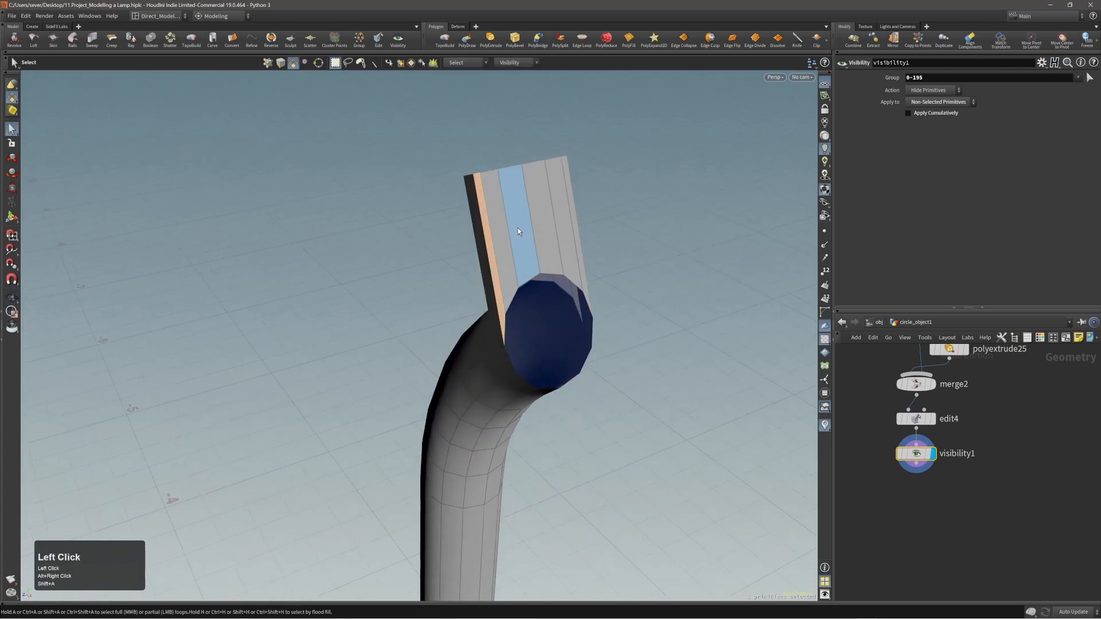
{"action": "mouse_move", "coordinate": [566, 216]}
{"action": "left_mouse_down"}
{"action": "mouse_move", "coordinate": [383, 221]}
{"action": "mouse_move", "coordinate": [504, 216]}
{"action": "mouse_move", "coordinate": [553, 236]}
{"action": "left_mouse_up"}
{"action": "left_click", "coordinate": [481, 216], "text": "shift"}
{"action": "left_click", "coordinate": [507, 210], "text": "shift"}
{"action": "key", "text": "Delete"}
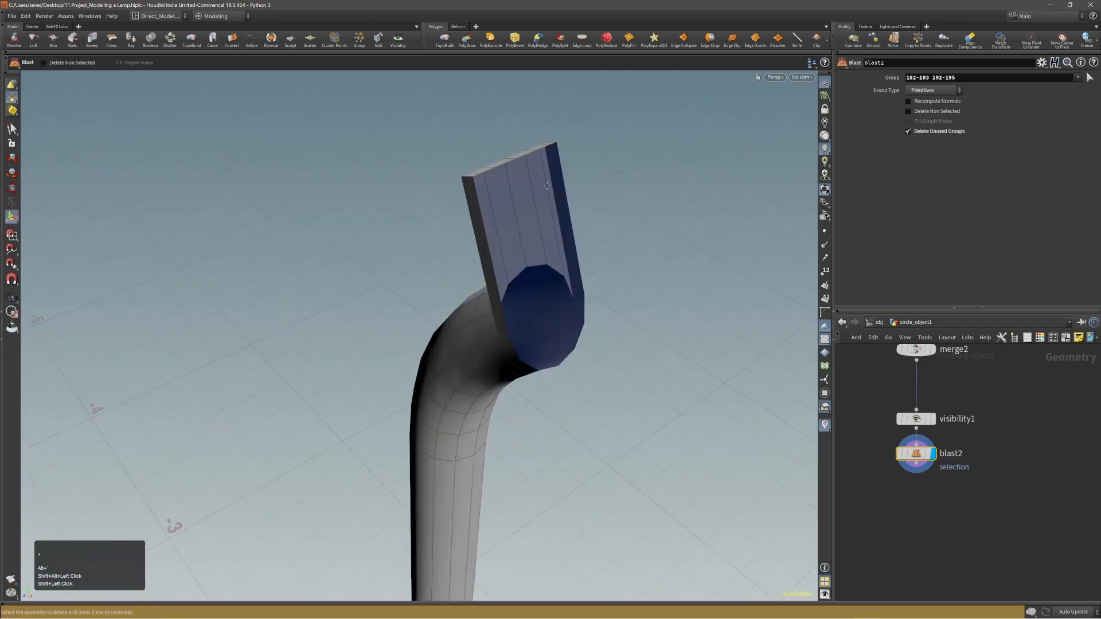
- Delete the hidden back faces of the handle's lower tab, primitives 148-153
{"action": "right_click_drag", "start_coordinate": [545, 230], "coordinate": [489, 398], "text": "alt"}
{"action": "middle_click_drag", "start_coordinate": [489, 398], "coordinate": [536, 252], "text": "alt"}
{"action": "right_click_drag", "start_coordinate": [536, 252], "coordinate": [421, 272], "text": "alt"}
{"action": "middle_click_drag", "start_coordinate": [504, 509], "coordinate": [506, 450], "text": "alt"}
{"action": "right_click_drag", "start_coordinate": [567, 451], "coordinate": [768, 411], "text": "alt"}
{"action": "left_click_drag", "start_coordinate": [768, 411], "coordinate": [545, 423], "text": "alt"}
{"action": "right_click_drag", "start_coordinate": [545, 423], "coordinate": [501, 452], "text": "alt"}
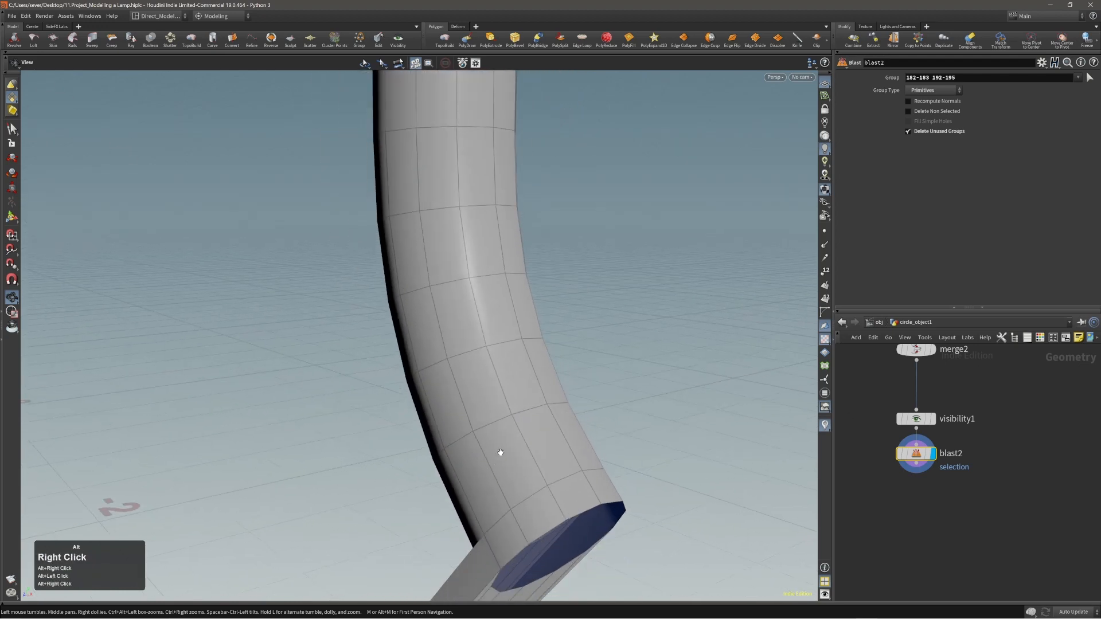
{"action": "left_click_drag", "start_coordinate": [501, 452], "coordinate": [464, 349], "text": "alt"}
{"action": "left_click", "coordinate": [469, 362]}
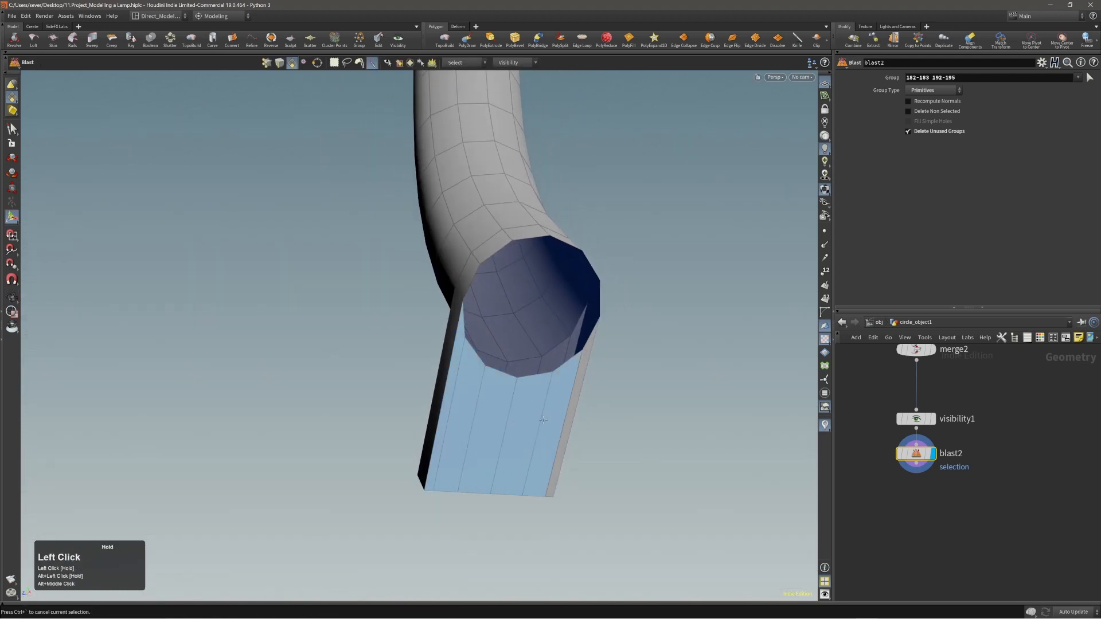
{"action": "mouse_move", "coordinate": [543, 419]}
{"action": "left_mouse_down"}
{"action": "mouse_move", "coordinate": [573, 401]}
{"action": "mouse_move", "coordinate": [685, 422]}
{"action": "mouse_move", "coordinate": [645, 427]}
{"action": "left_mouse_up"}
{"action": "key", "text": "Delete"}
- Bevel the lower tab's outer edges and its junction with the tube by a distance of about 0.00245
{"action": "right_click_drag", "start_coordinate": [645, 427], "coordinate": [599, 427], "text": "alt"}
{"action": "left_click_drag", "start_coordinate": [599, 427], "coordinate": [622, 410], "text": "alt"}
{"action": "right_click_drag", "start_coordinate": [622, 410], "coordinate": [590, 394], "text": "alt"}
{"action": "left_click_drag", "start_coordinate": [567, 402], "coordinate": [541, 422], "text": "alt"}
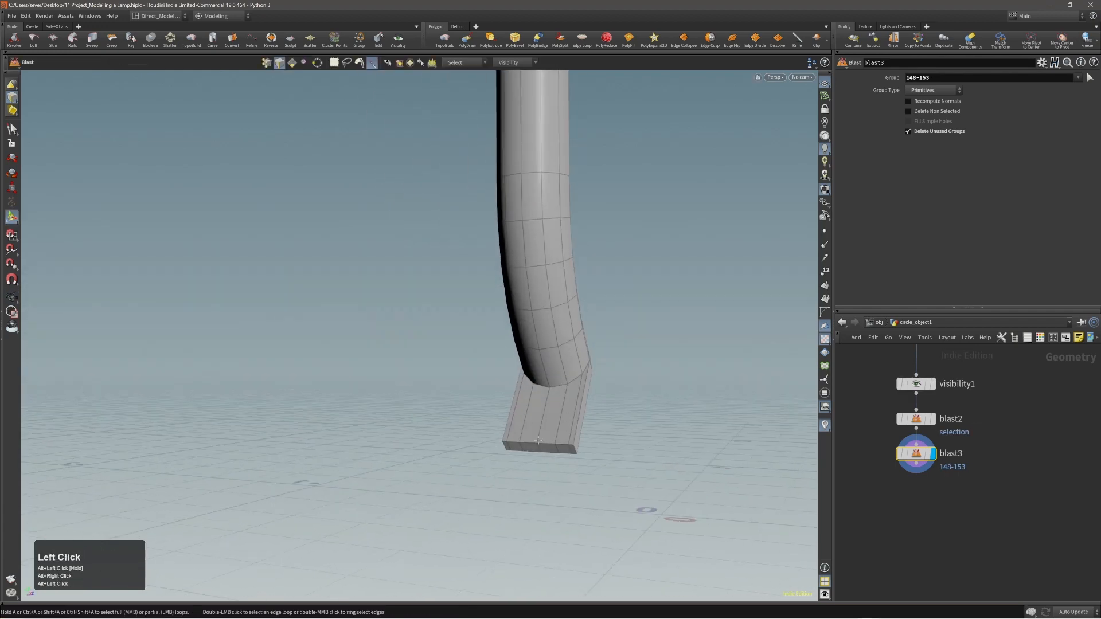
{"action": "right_click_drag", "start_coordinate": [538, 440], "coordinate": [518, 442], "text": "alt"}
{"action": "left_click_drag", "start_coordinate": [518, 442], "coordinate": [530, 444], "text": "alt"}
{"action": "right_click_drag", "start_coordinate": [531, 445], "coordinate": [550, 442], "text": "alt"}
{"action": "left_click_drag", "start_coordinate": [550, 442], "coordinate": [515, 446], "text": "alt"}
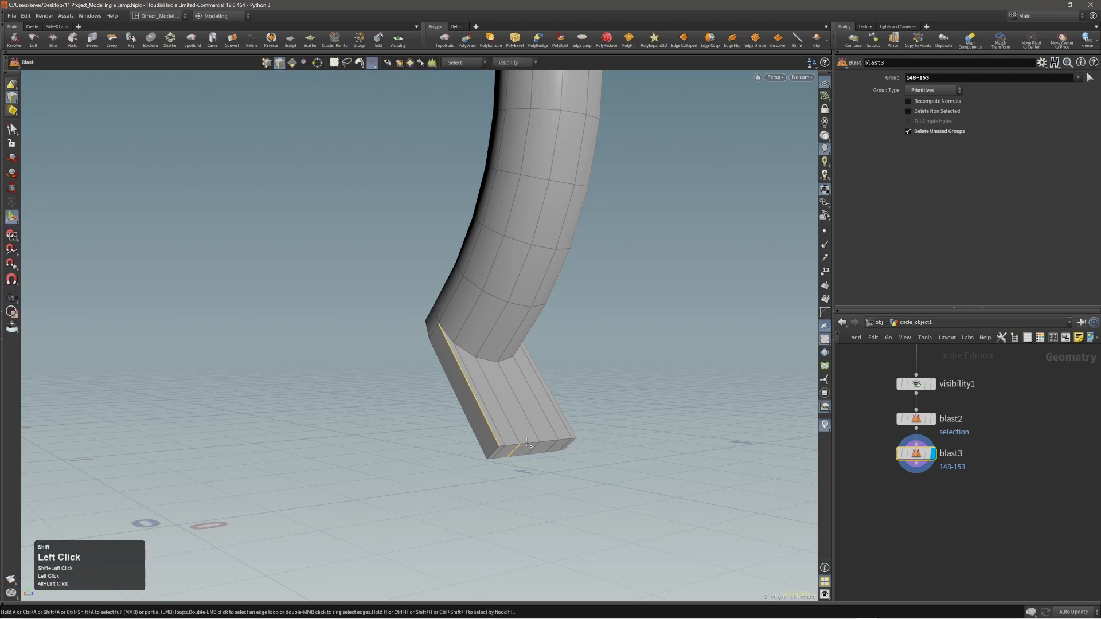
{"action": "double_click", "coordinate": [528, 444], "text": "shift"}
{"action": "left_click_drag", "start_coordinate": [528, 444], "coordinate": [388, 442], "text": "alt"}
{"action": "double_click", "coordinate": [603, 397], "text": "shift"}
{"action": "left_click_drag", "start_coordinate": [599, 390], "coordinate": [658, 341], "text": "alt"}
{"action": "double_click", "coordinate": [555, 345], "text": "shift"}
{"action": "key", "text": "c"}
{"action": "left_click", "coordinate": [535, 346]}
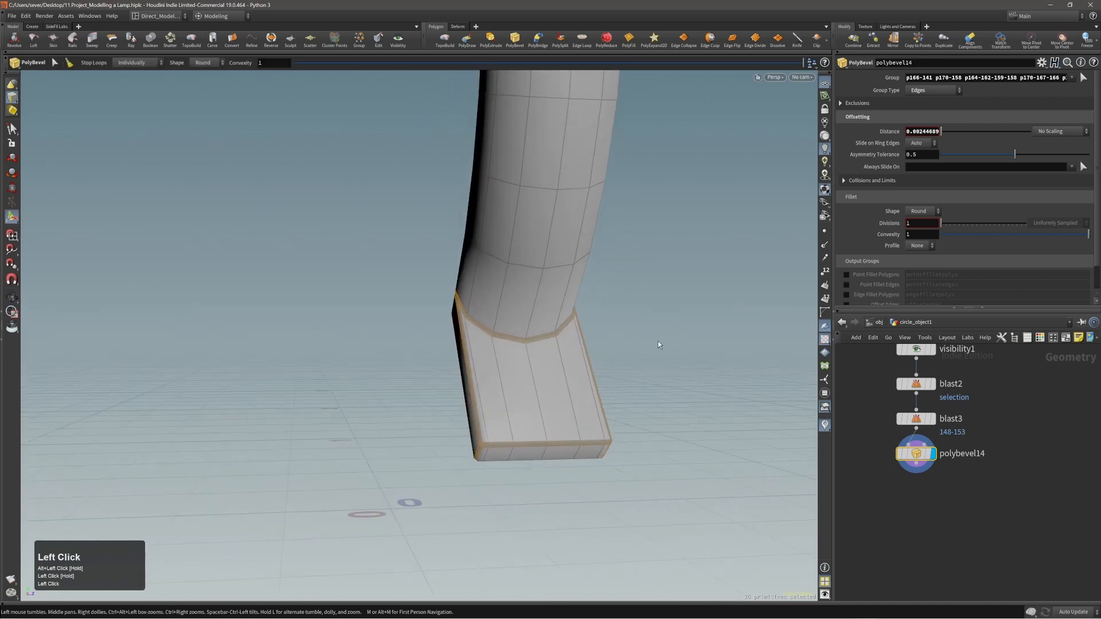
- Bevel the upper tab's outer edges and its junction with the tube by a distance of about 0.0024
{"action": "right_click_drag", "start_coordinate": [654, 343], "coordinate": [659, 344], "text": "alt"}
{"action": "left_click_drag", "start_coordinate": [660, 344], "coordinate": [483, 321], "text": "alt"}
{"action": "right_click_drag", "start_coordinate": [484, 321], "coordinate": [585, 336], "text": "alt"}
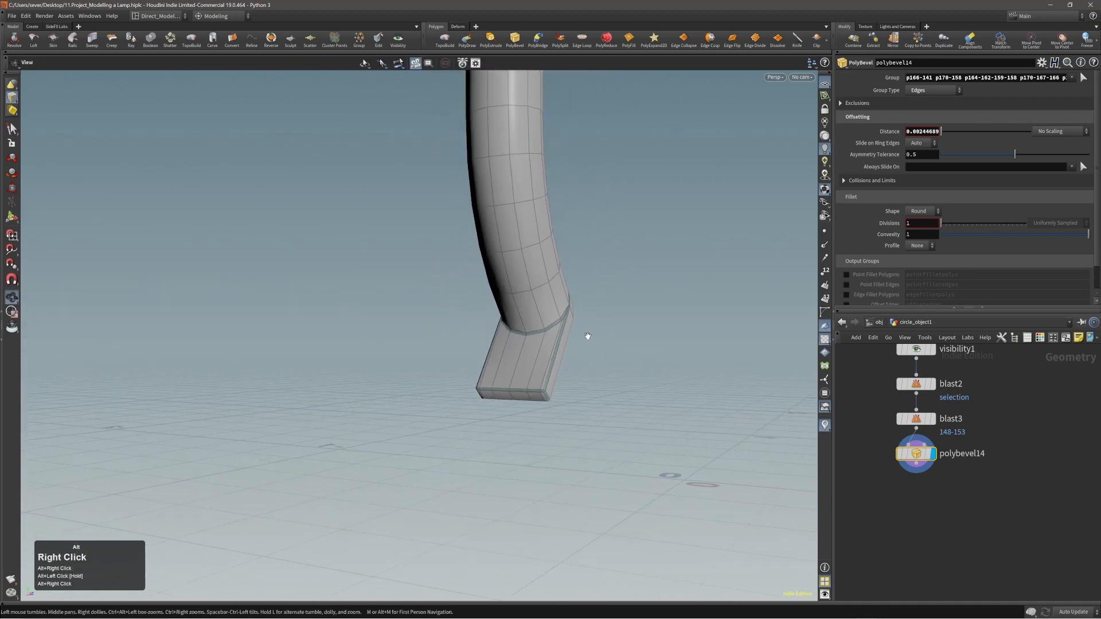
{"action": "left_click_drag", "start_coordinate": [585, 337], "coordinate": [560, 356], "text": "alt"}
{"action": "middle_click_drag", "start_coordinate": [560, 356], "coordinate": [492, 504], "text": "alt"}
{"action": "right_click_drag", "start_coordinate": [491, 504], "coordinate": [462, 335], "text": "alt"}
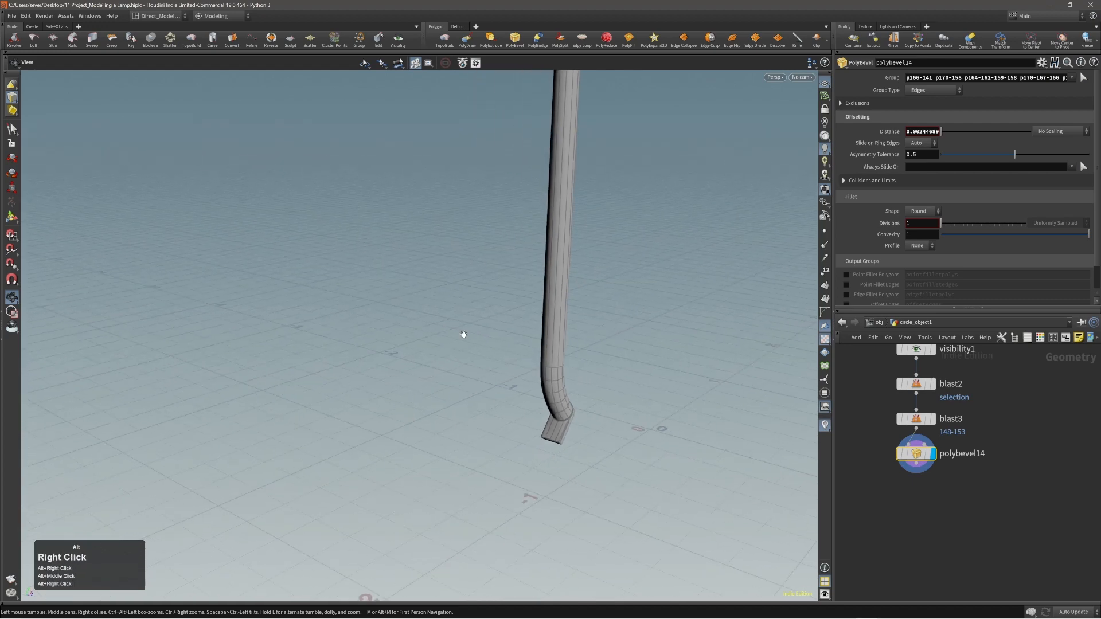
{"action": "middle_click_drag", "start_coordinate": [462, 334], "coordinate": [580, 300], "text": "alt"}
{"action": "mouse_move", "coordinate": [580, 300]}
{"action": "right_mouse_down", "text": "alt"}
{"action": "mouse_move", "coordinate": [671, 270]}
{"action": "mouse_move", "coordinate": [570, 319]}
{"action": "right_mouse_up", "text": "alt"}
{"action": "key", "text": "s"}
{"action": "mouse_move", "coordinate": [570, 319]}
{"action": "left_mouse_down"}
{"action": "mouse_move", "coordinate": [579, 237]}
{"action": "mouse_move", "coordinate": [516, 260]}
{"action": "left_mouse_up"}
{"action": "left_click", "coordinate": [590, 252], "text": "shift"}
{"action": "left_click_drag", "start_coordinate": [505, 329], "coordinate": [347, 342], "text": "alt"}
{"action": "key", "text": "q"}
{"action": "key", "text": "Escape"}
- Show all primitives so the lamp body appears together with the handle again
{"action": "right_click_drag", "start_coordinate": [545, 321], "coordinate": [320, 329], "text": "alt"}
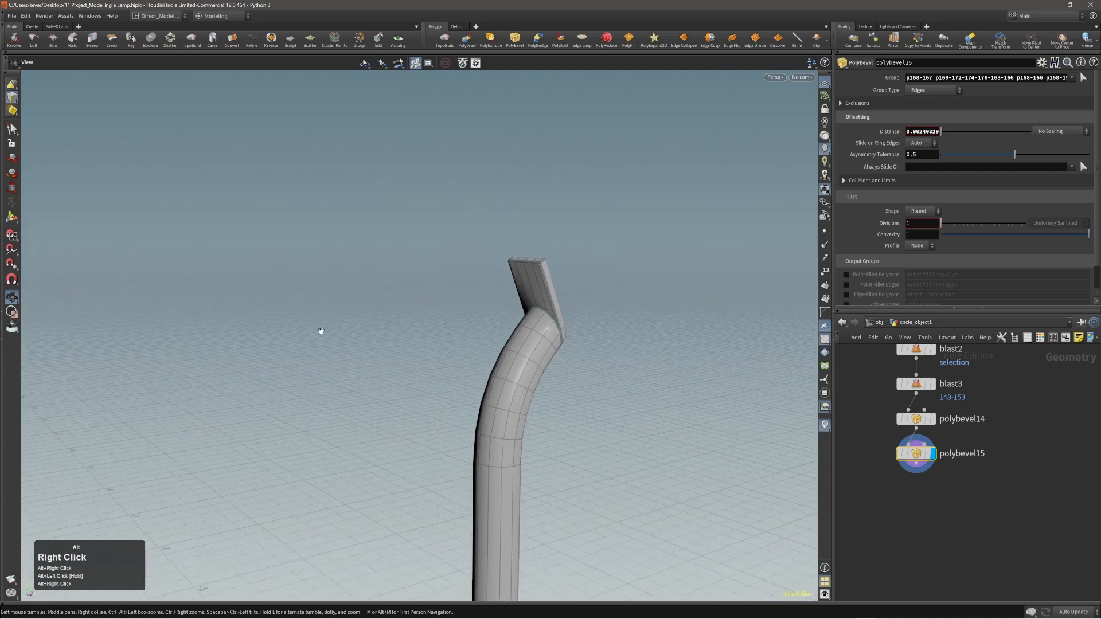
{"action": "middle_click_drag", "start_coordinate": [319, 329], "coordinate": [481, 300], "text": "alt"}
{"action": "right_click_drag", "start_coordinate": [482, 300], "coordinate": [495, 376], "text": "alt"}
{"action": "middle_click_drag", "start_coordinate": [494, 355], "coordinate": [478, 329], "text": "alt"}
{"action": "key", "text": "s"}
{"action": "key", "text": "s"}
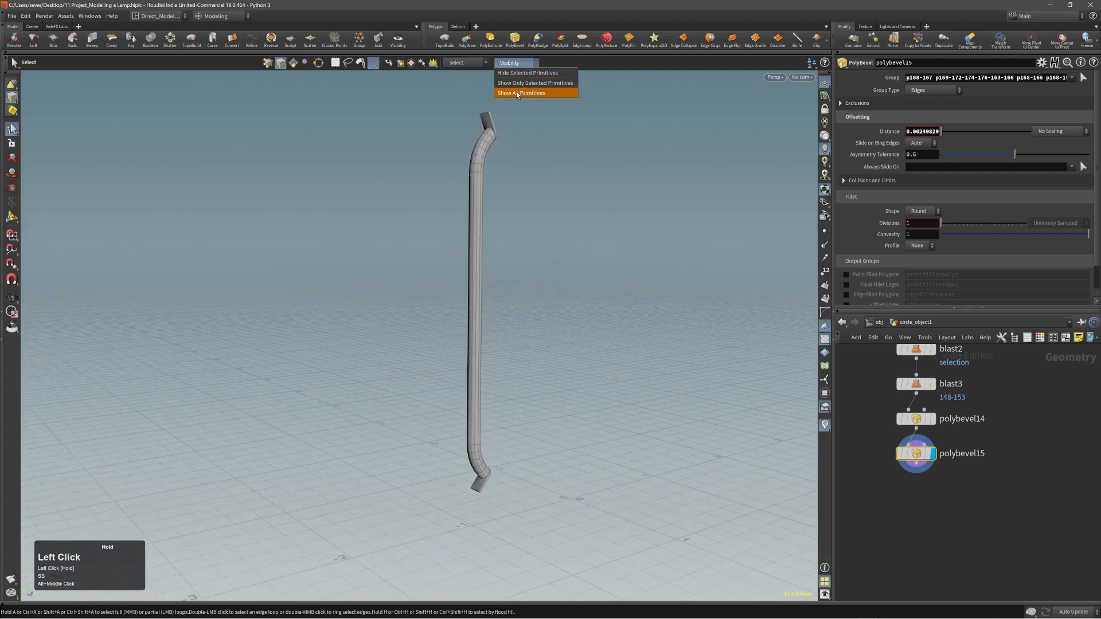
{"action": "left_click", "coordinate": [516, 91]}
{"action": "left_click_drag", "start_coordinate": [561, 339], "coordinate": [507, 379], "text": "alt"}
{"action": "middle_click_drag", "start_coordinate": [506, 379], "coordinate": [546, 410], "text": "alt"}
{"action": "left_click_drag", "start_coordinate": [545, 410], "coordinate": [535, 352], "text": "alt"}
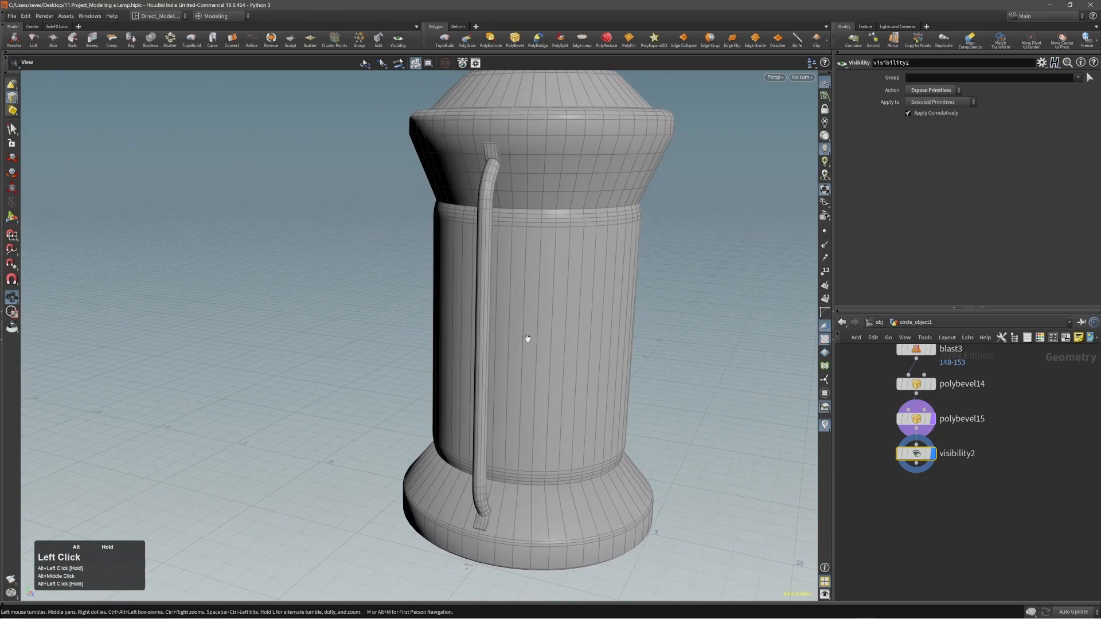
- Inspect the bevelled handle against the lamp body and the upper tab's fit on the tapered surface
{"action": "middle_click_drag", "start_coordinate": [527, 338], "coordinate": [528, 339], "text": "alt"}
{"action": "left_click_drag", "start_coordinate": [528, 339], "coordinate": [591, 341], "text": "alt"}
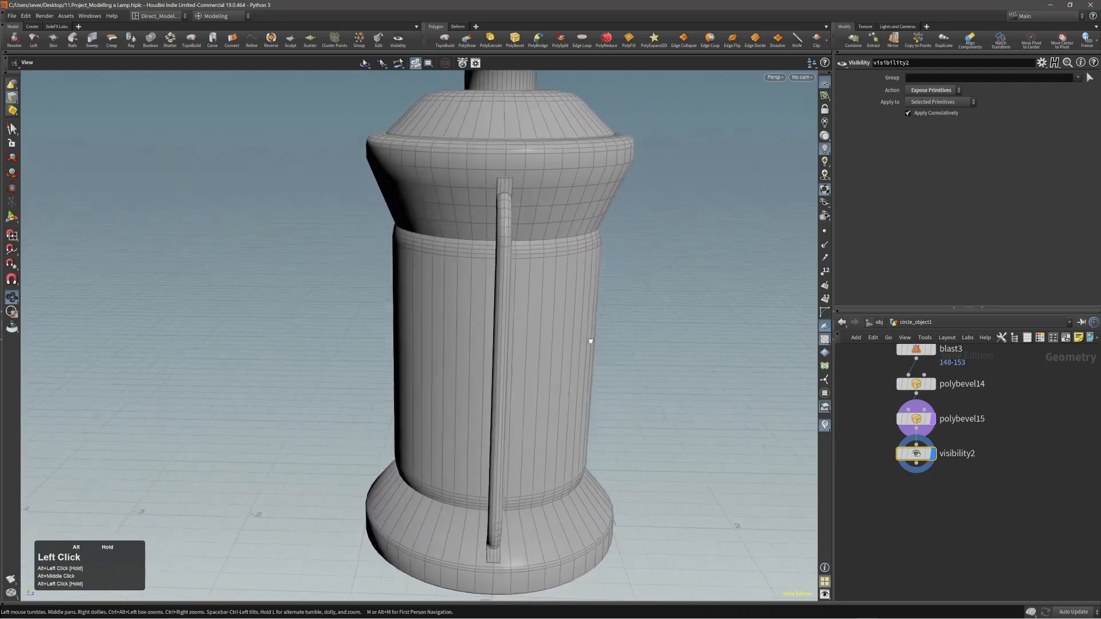
{"action": "right_click_drag", "start_coordinate": [503, 258], "coordinate": [563, 157], "text": "alt"}
{"action": "left_click_drag", "start_coordinate": [563, 157], "coordinate": [473, 180], "text": "alt"}
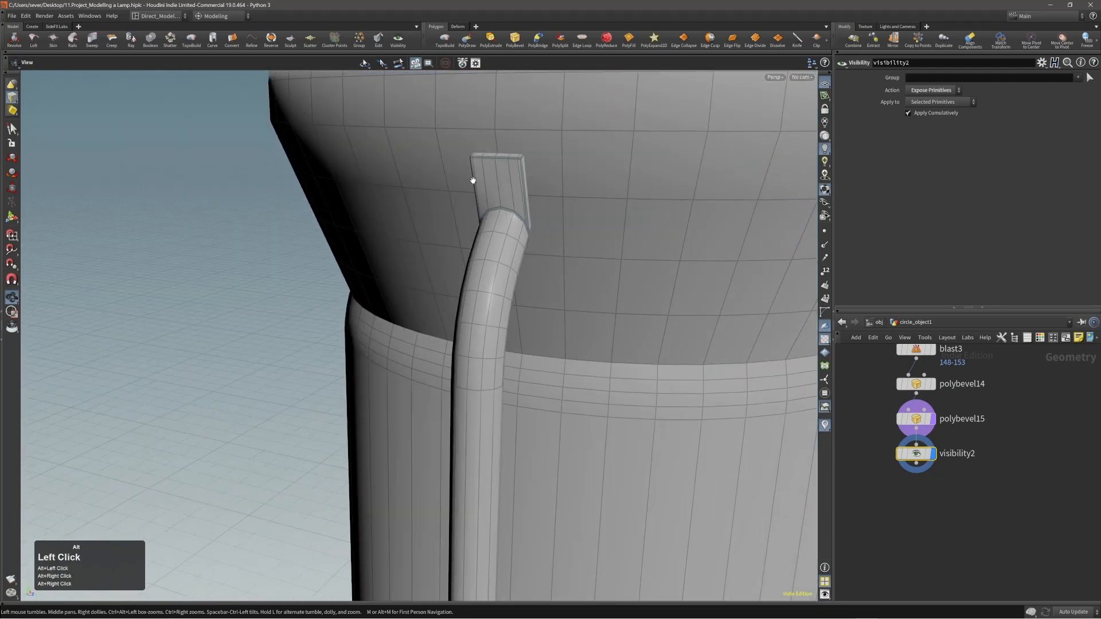
{"action": "middle_click_drag", "start_coordinate": [473, 180], "coordinate": [505, 200], "text": "alt"}
{"action": "right_click_drag", "start_coordinate": [505, 201], "coordinate": [516, 207], "text": "alt"}
{"action": "left_click_drag", "start_coordinate": [516, 207], "coordinate": [504, 189], "text": "alt"}
{"action": "right_click_drag", "start_coordinate": [504, 190], "coordinate": [556, 176], "text": "alt"}
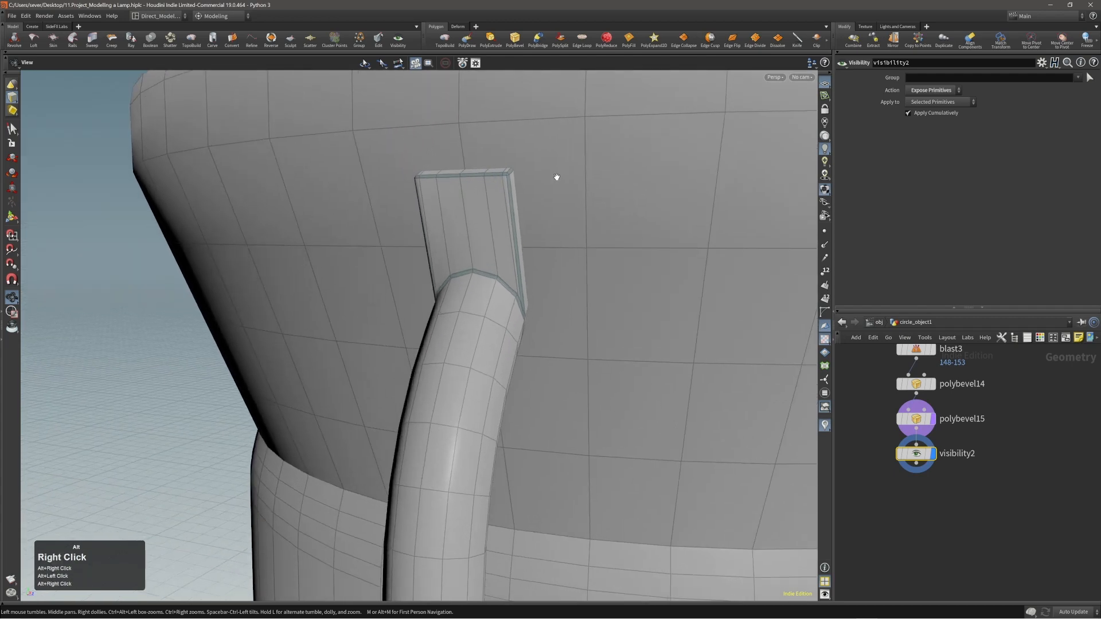
- Align the construction plane with the flat front face of the handle's upper tab
{"action": "key", "text": "s"}
{"action": "mouse_move", "coordinate": [499, 213]}
{"action": "left_mouse_down"}
{"action": "mouse_move", "coordinate": [438, 226]}
{"action": "mouse_move", "coordinate": [476, 216]}
{"action": "left_mouse_up"}
{"action": "key", "text": "Escape"}
{"action": "right_click_drag", "start_coordinate": [476, 216], "coordinate": [485, 218], "text": "alt"}
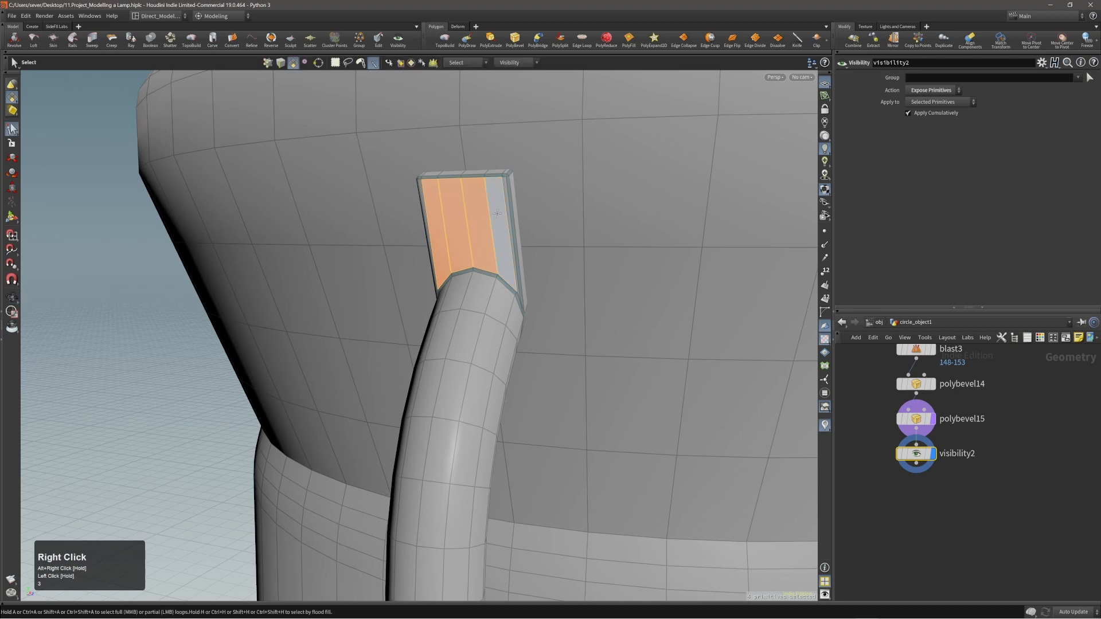
{"action": "left_click", "coordinate": [500, 215]}
{"action": "left_click_drag", "start_coordinate": [500, 215], "coordinate": [438, 223]}
{"action": "left_click", "coordinate": [469, 221]}
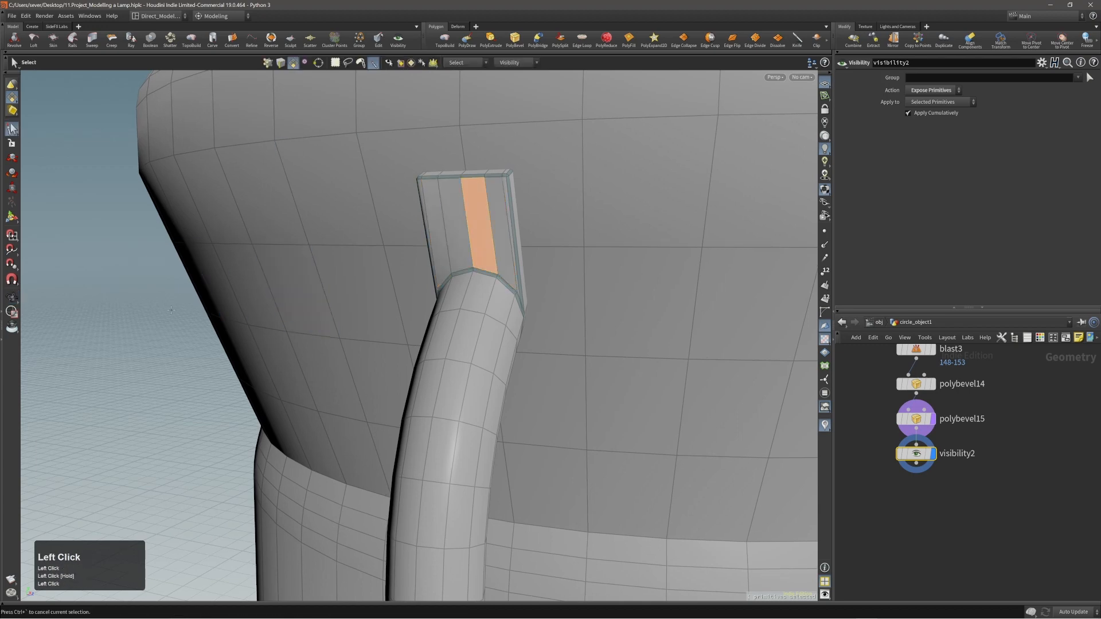
{"action": "left_click_drag", "start_coordinate": [648, 184], "coordinate": [661, 327]}
{"action": "key", "text": "slash"}
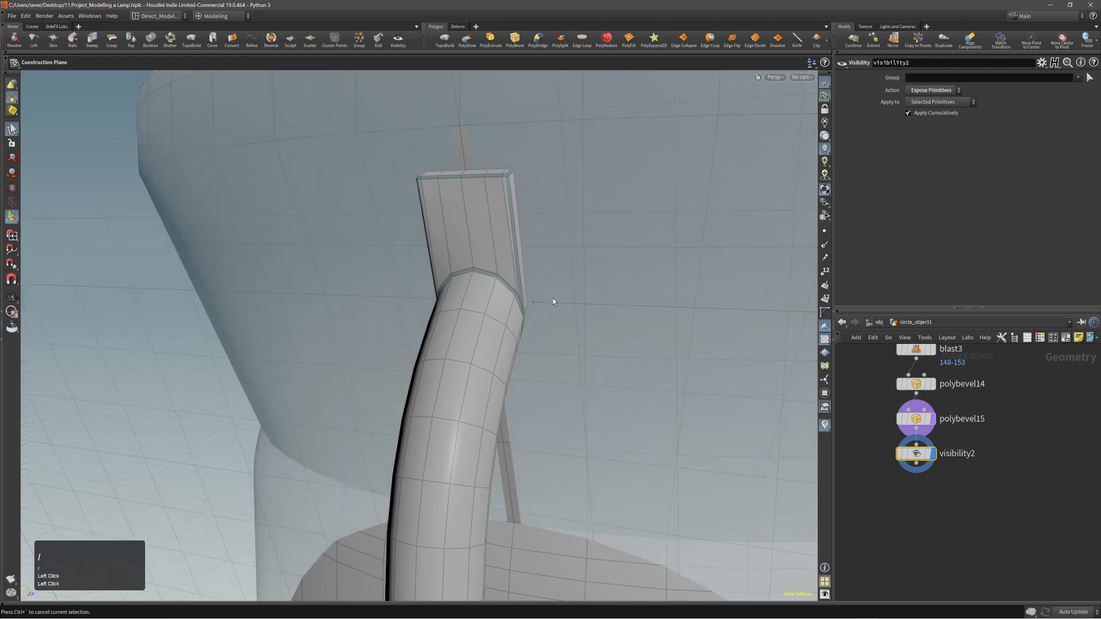
{"action": "left_click", "coordinate": [467, 226]}
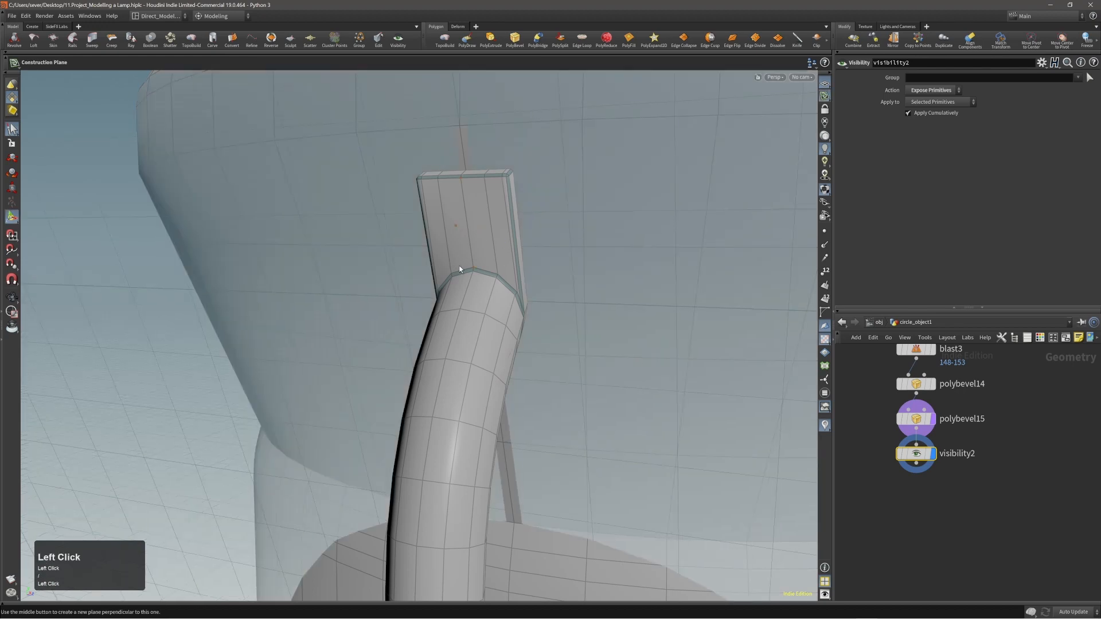
{"action": "mouse_move", "coordinate": [479, 240]}
{"action": "left_mouse_down", "text": "alt"}
{"action": "mouse_move", "coordinate": [394, 233]}
{"action": "mouse_move", "coordinate": [489, 233]}
{"action": "left_mouse_up", "text": "alt"}
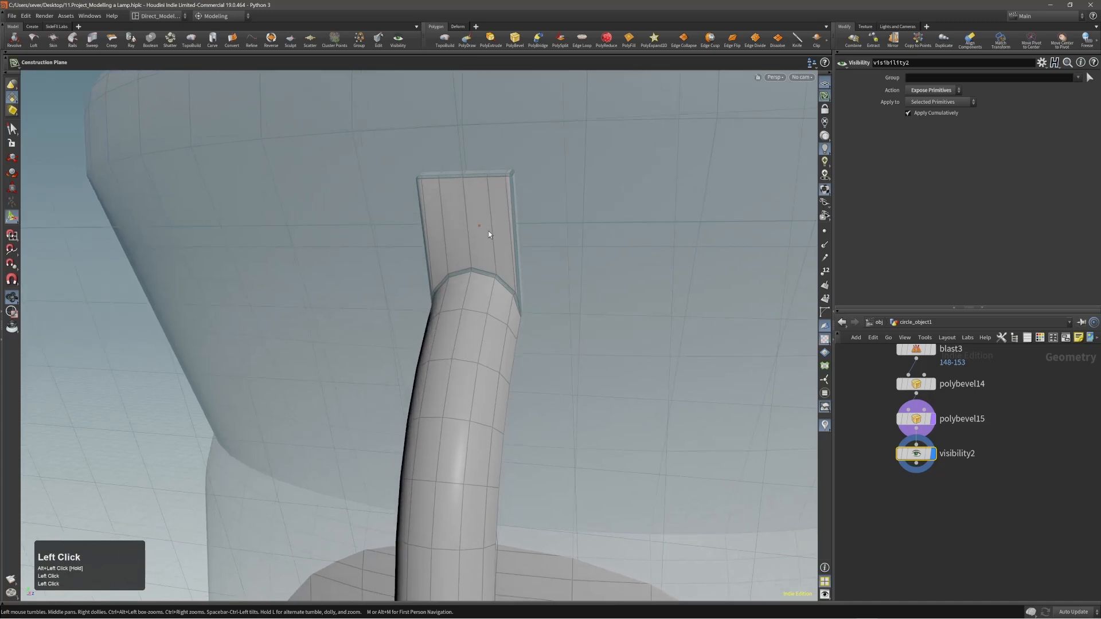
{"action": "key", "text": "slash"}
- Try to create a separate polygon circle object on the upper tab in the ZX plane with a uniform scale of 0.097
{"action": "key", "text": "c"}
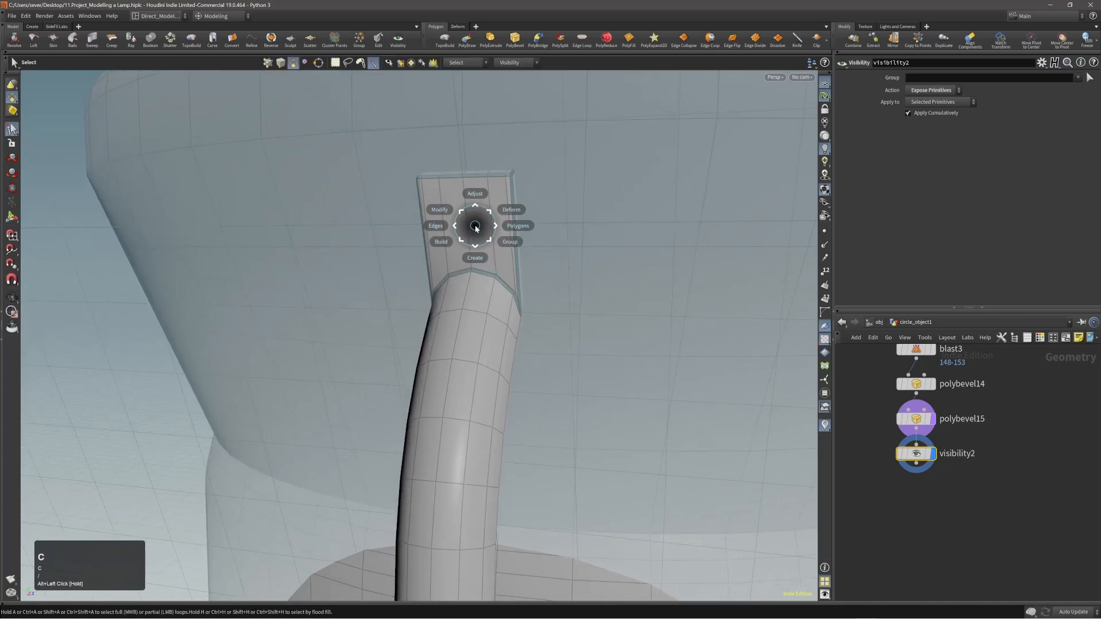
{"action": "key", "text": "c"}
{"action": "left_click", "coordinate": [482, 236]}
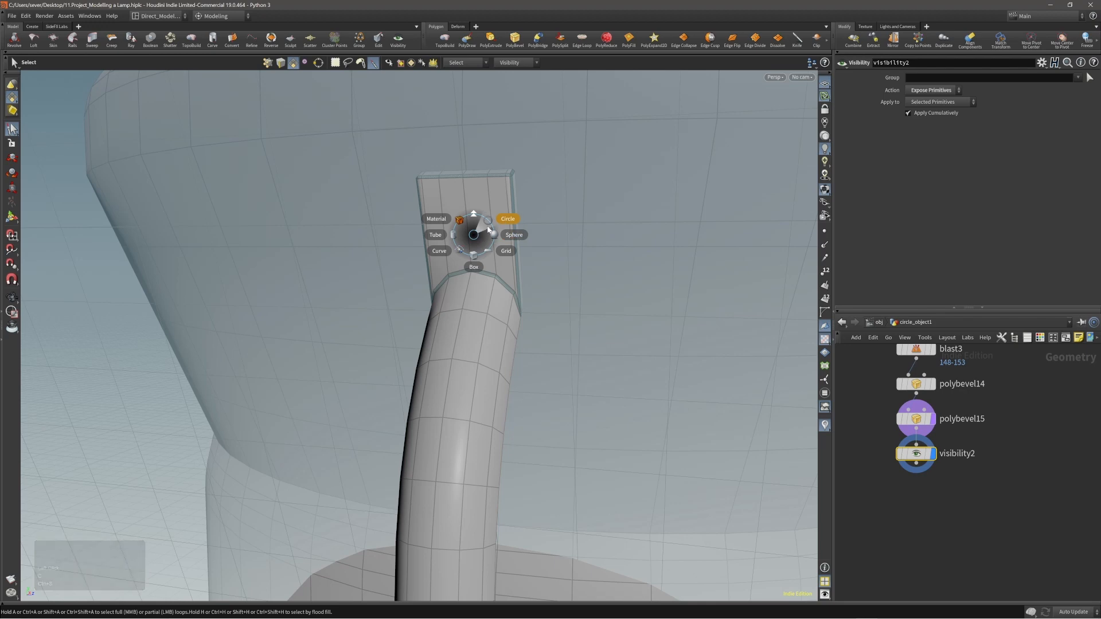
{"action": "left_click", "coordinate": [488, 226]}
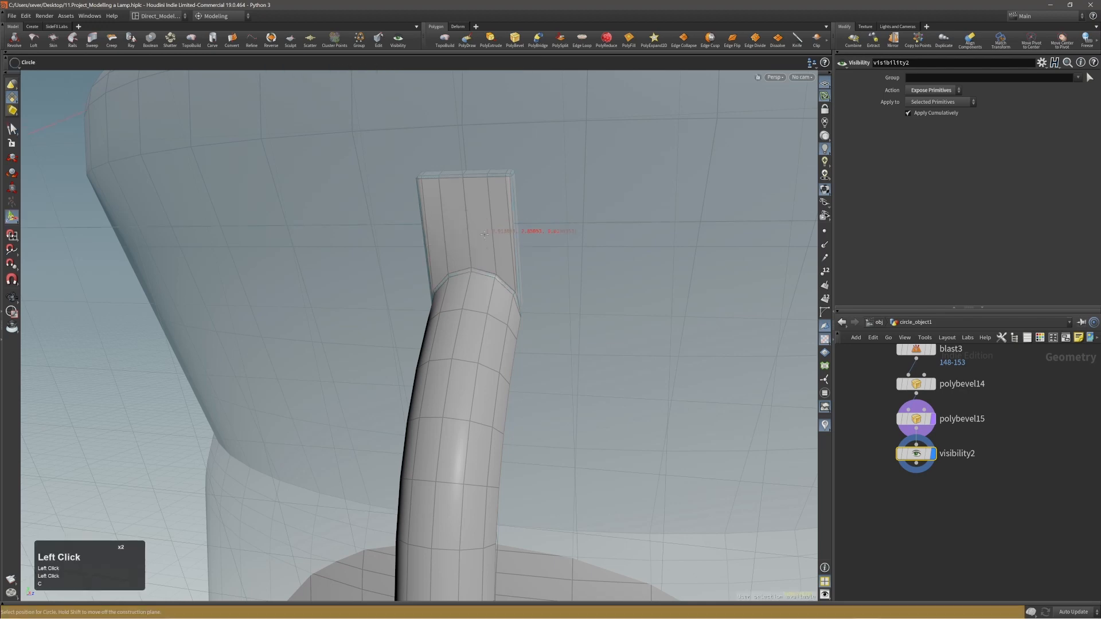
{"action": "left_click", "coordinate": [477, 235]}
{"action": "right_click_drag", "start_coordinate": [501, 251], "coordinate": [375, 282], "text": "alt"}
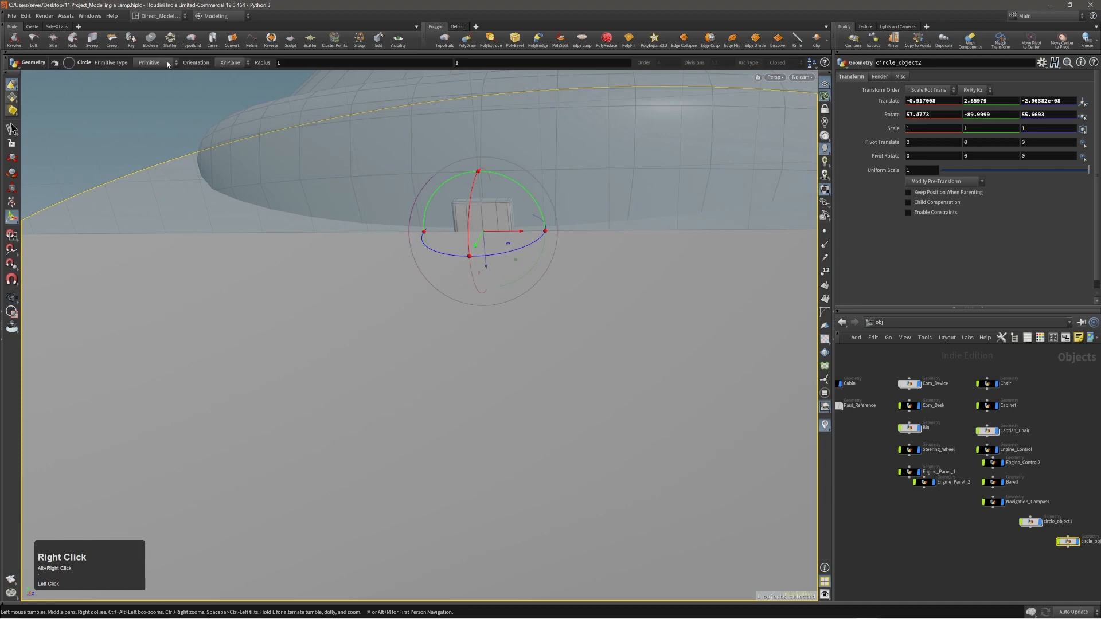
{"action": "left_click", "coordinate": [155, 85]}
{"action": "left_click", "coordinate": [240, 92]}
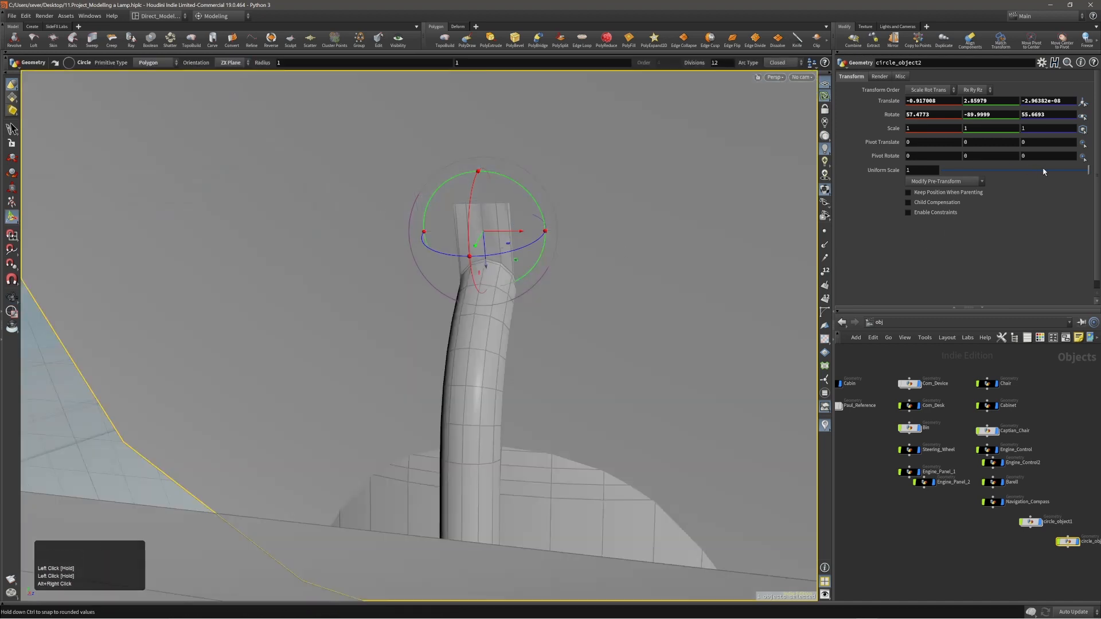
{"action": "left_click_drag", "start_coordinate": [1043, 172], "coordinate": [955, 171]}
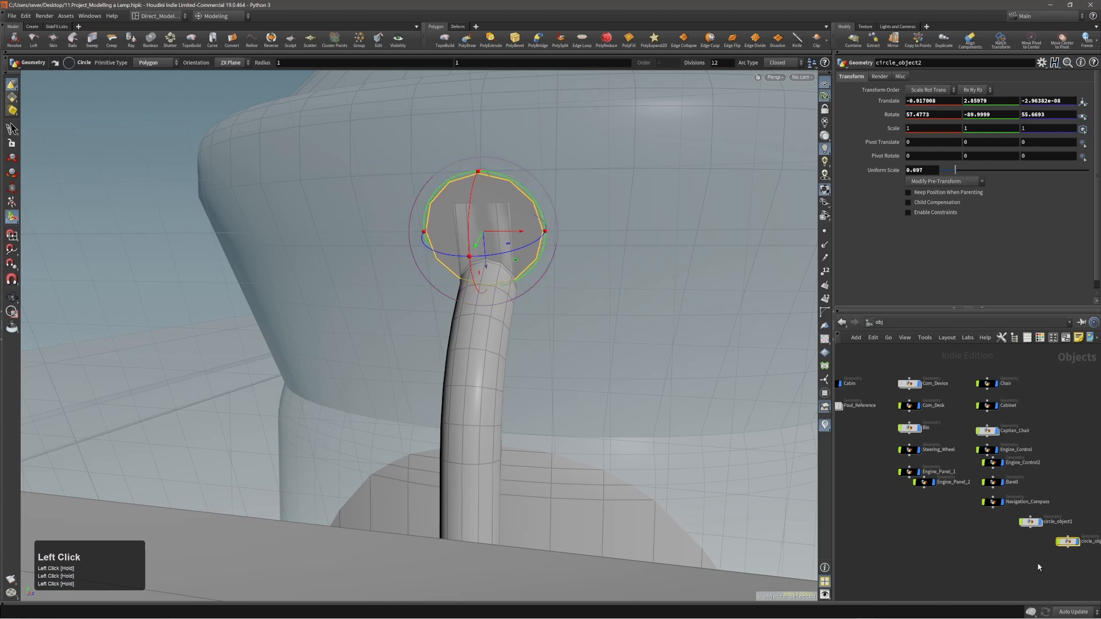
- Return to the circle_object1 network and place a new circle on the upper tab's front face within it
{"action": "double_click", "coordinate": [1031, 522]}
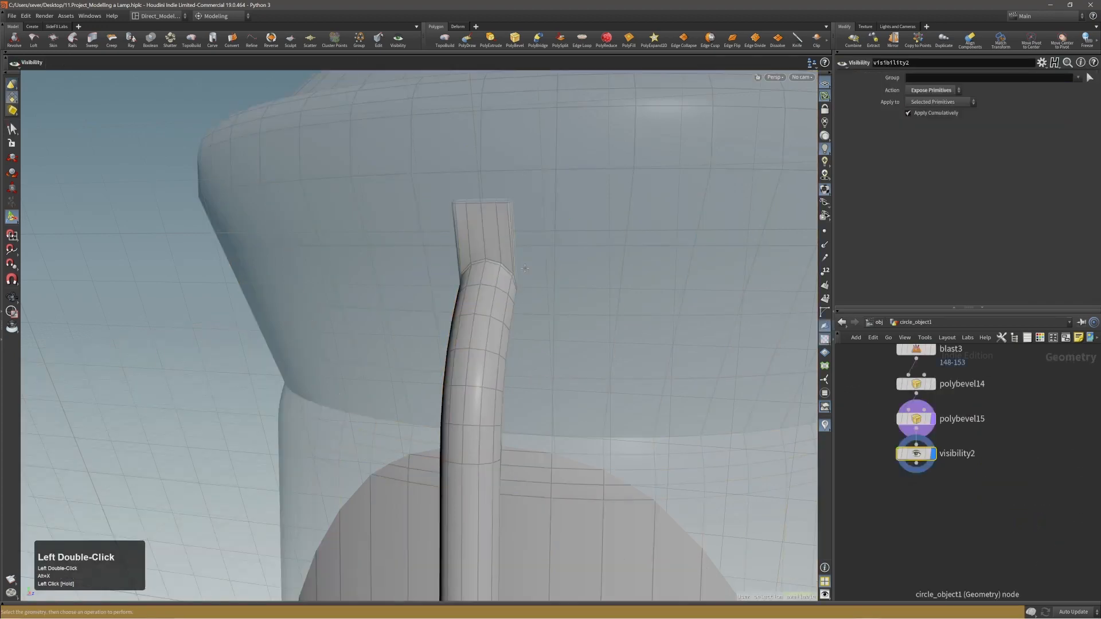
{"action": "left_click", "coordinate": [820, 97]}
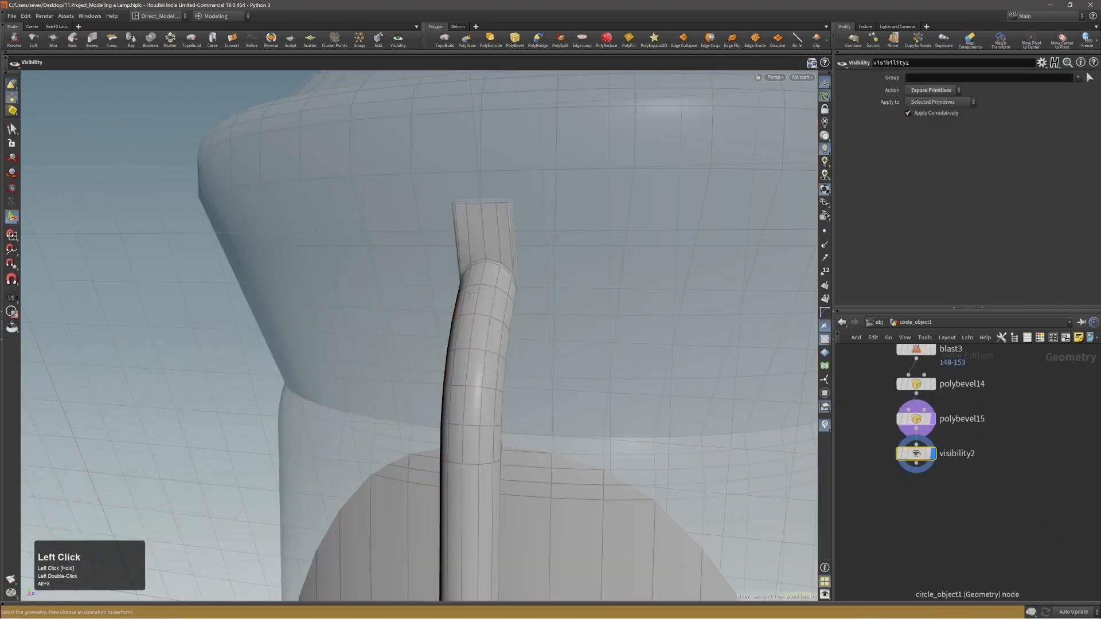
{"action": "left_click_drag", "start_coordinate": [510, 269], "coordinate": [459, 277], "text": "alt"}
{"action": "key", "text": "c"}
{"action": "left_click", "coordinate": [502, 244]}
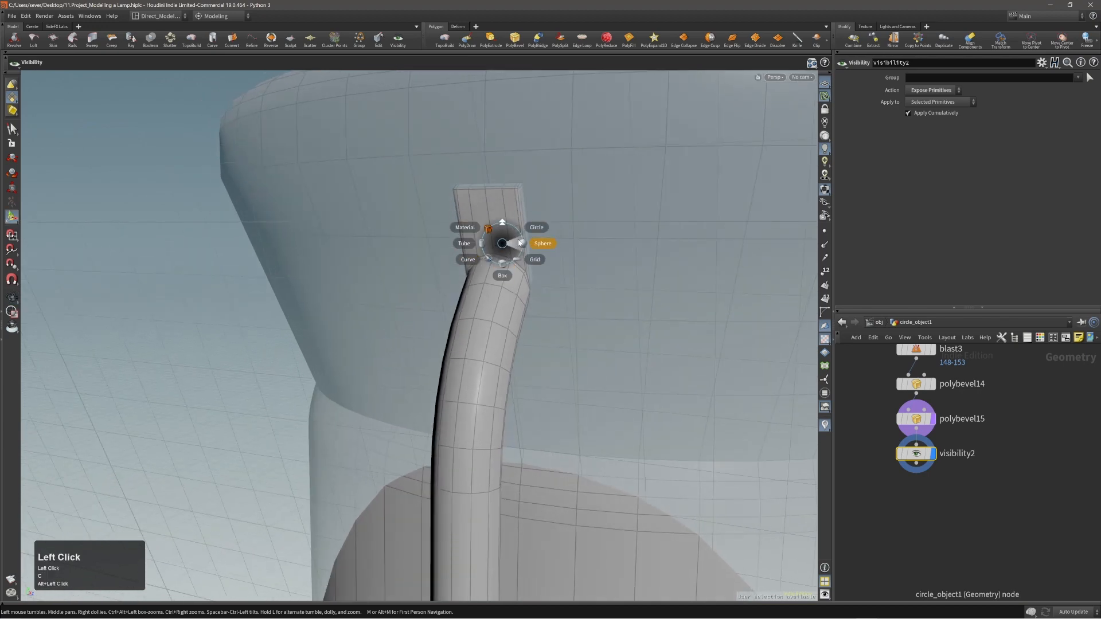
{"action": "left_click", "coordinate": [521, 232]}
{"action": "left_click", "coordinate": [520, 233]}
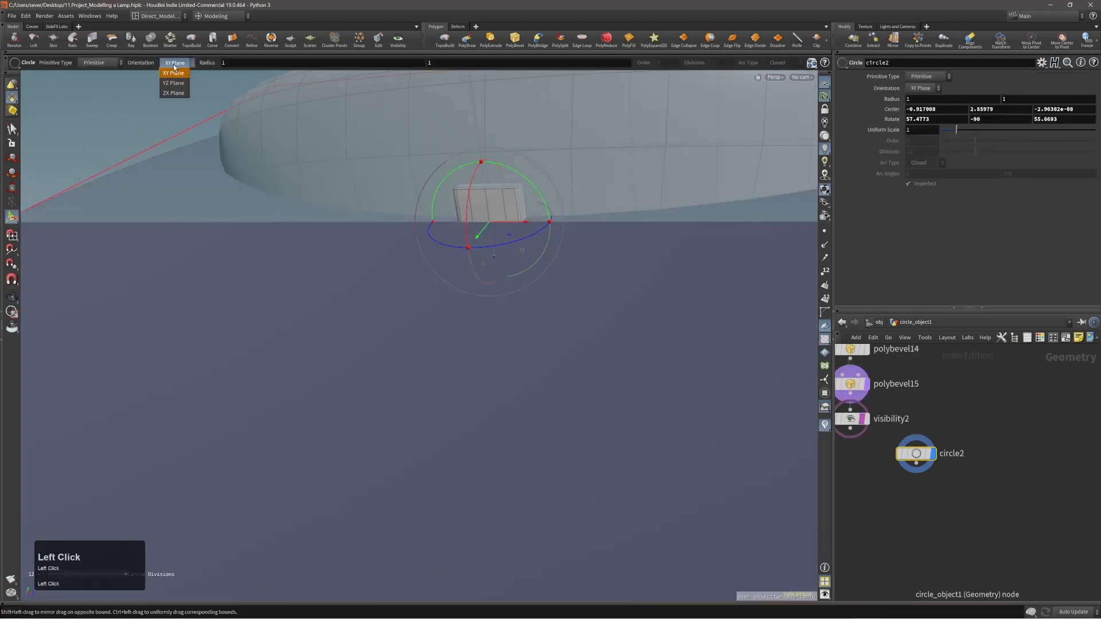
- Set the circle to the ZX plane, Polygon type and a uniform scale of 0.04, and hide the construction plane
{"action": "left_click", "coordinate": [170, 94]}
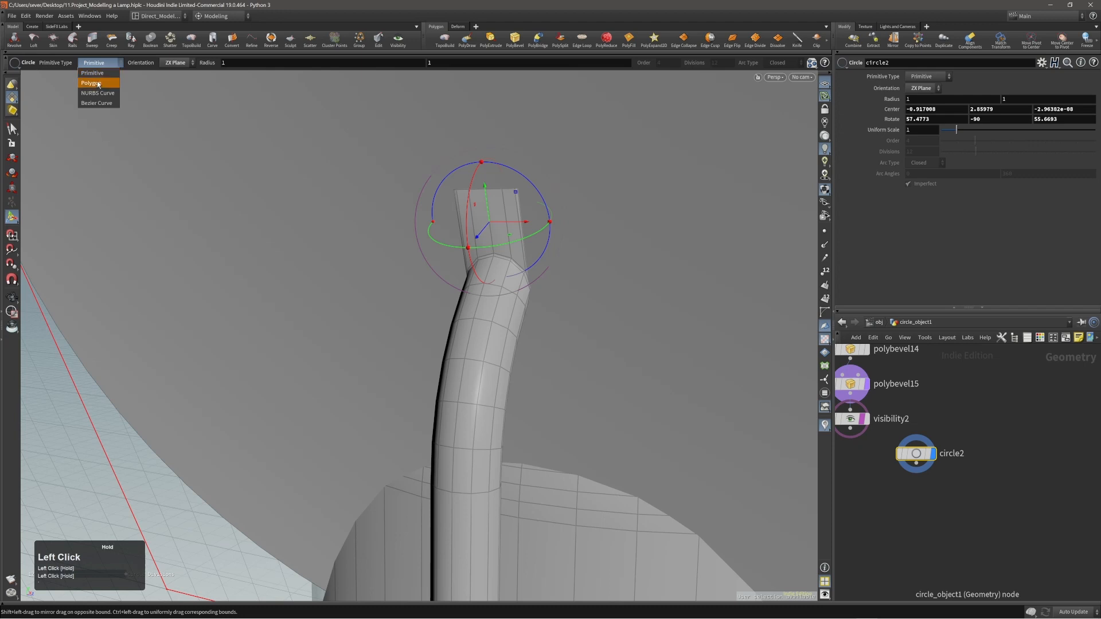
{"action": "left_click", "coordinate": [98, 85]}
{"action": "mouse_move", "coordinate": [964, 132]}
{"action": "left_mouse_down"}
{"action": "mouse_move", "coordinate": [985, 131]}
{"action": "mouse_move", "coordinate": [943, 132]}
{"action": "left_mouse_up"}
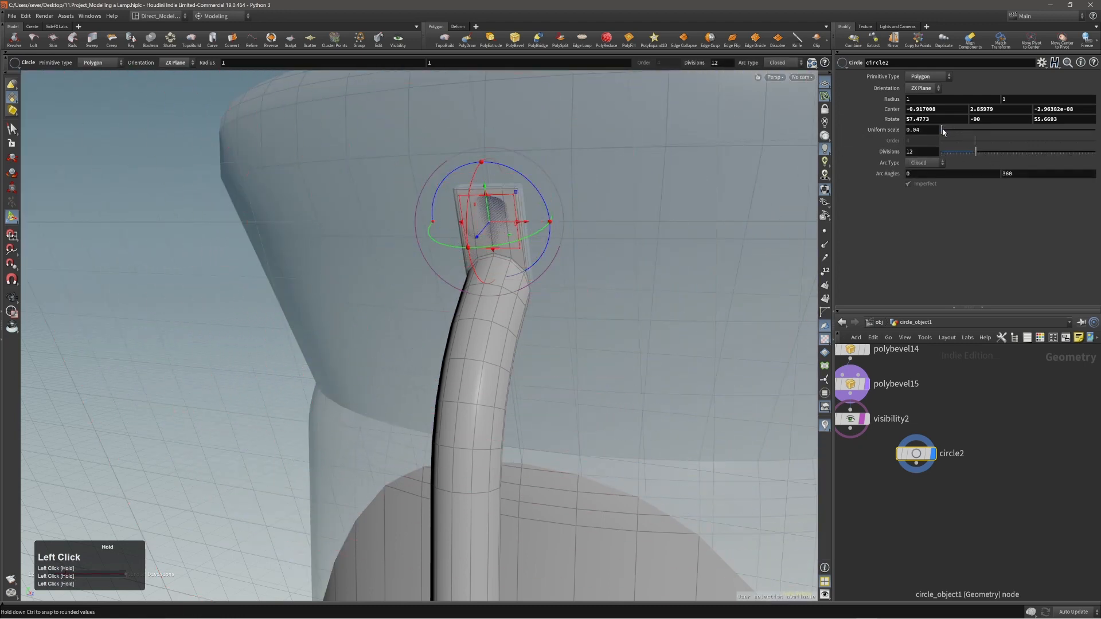
{"action": "right_click_drag", "start_coordinate": [550, 201], "coordinate": [814, 94], "text": "alt"}
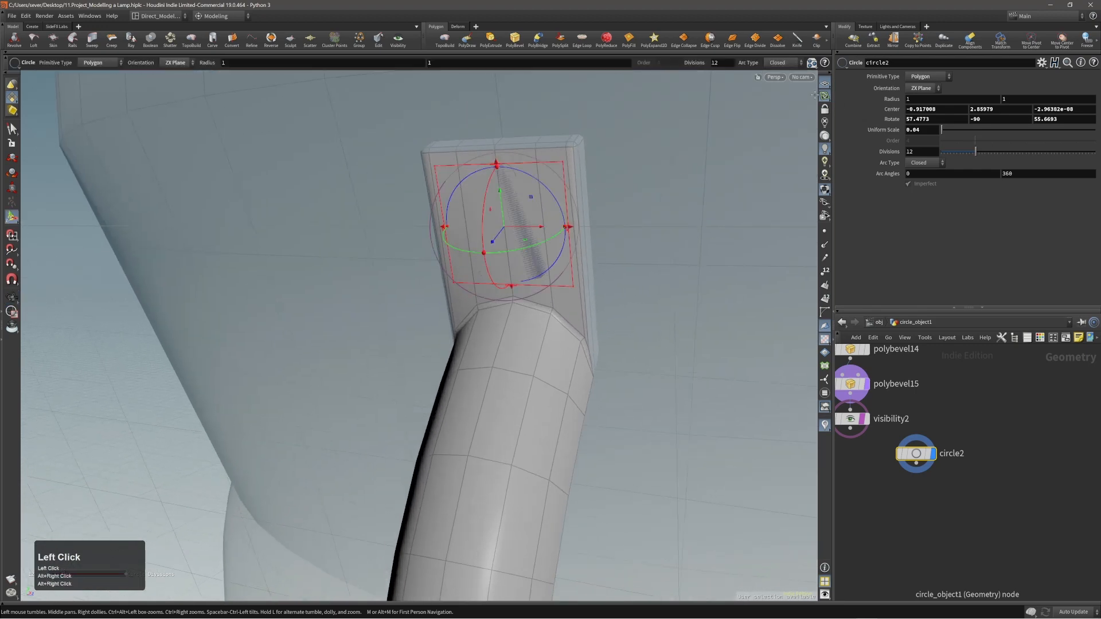
{"action": "left_click", "coordinate": [814, 96]}
{"action": "left_click", "coordinate": [824, 95]}
- PolyExtrude the circle outward from the upper tab by a distance of about -0.0117
{"action": "right_click_drag", "start_coordinate": [521, 214], "coordinate": [550, 214], "text": "alt"}
{"action": "left_click_drag", "start_coordinate": [551, 214], "coordinate": [544, 218], "text": "alt"}
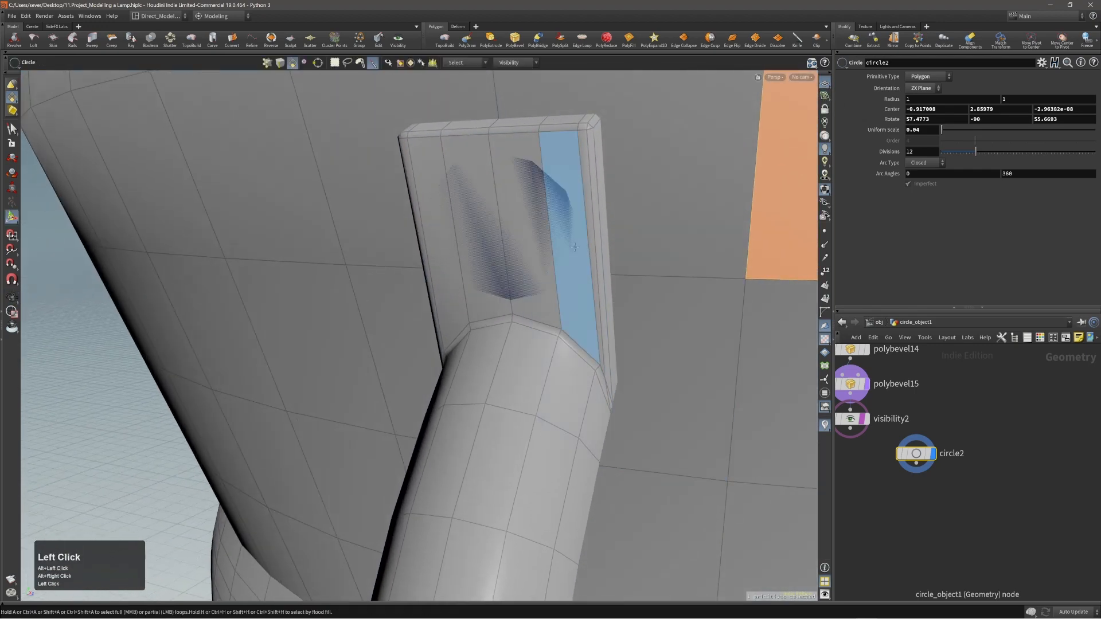
{"action": "left_click", "coordinate": [574, 246]}
{"action": "left_click_drag", "start_coordinate": [555, 255], "coordinate": [597, 261], "text": "alt"}
{"action": "middle_click_drag", "start_coordinate": [540, 254], "coordinate": [463, 269], "text": "alt"}
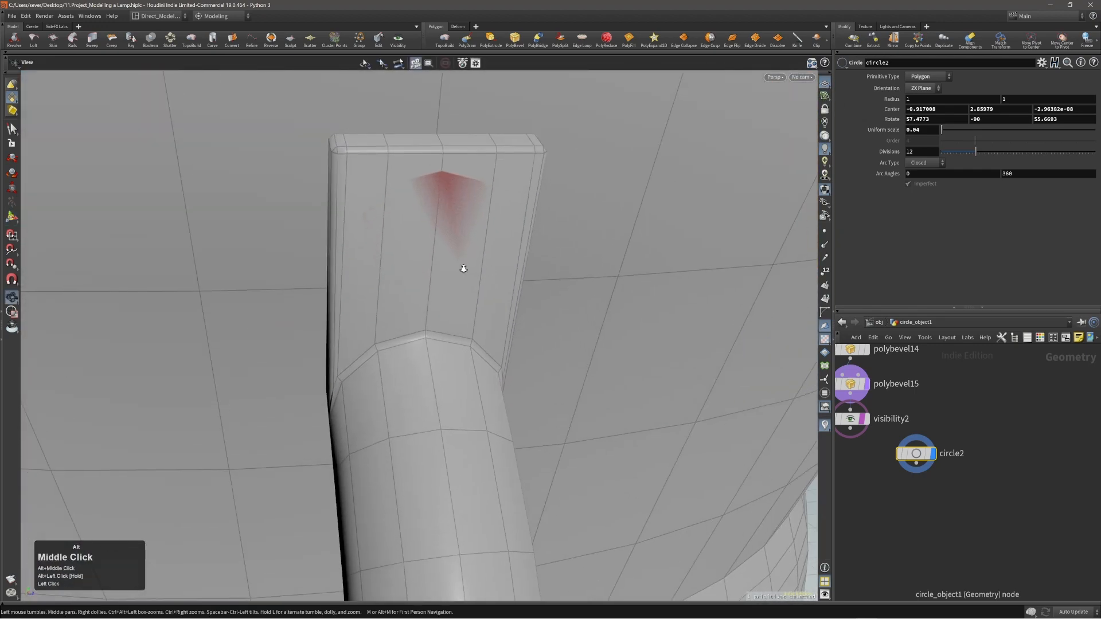
{"action": "left_click_drag", "start_coordinate": [463, 268], "coordinate": [513, 274], "text": "alt"}
{"action": "key", "text": "c"}
{"action": "left_click", "coordinate": [511, 264]}
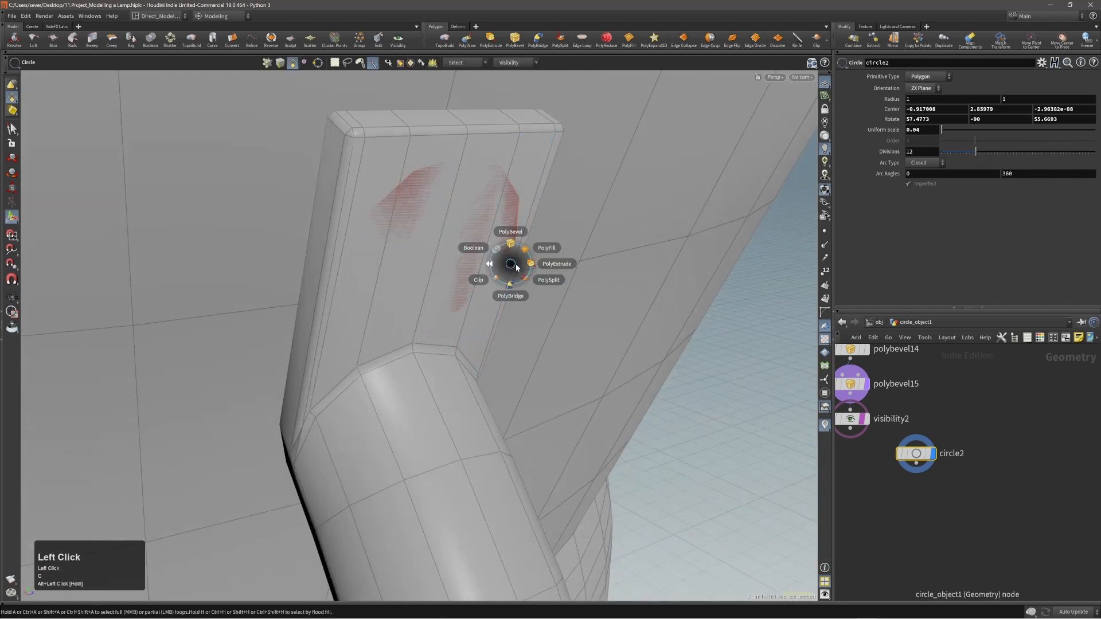
{"action": "left_click", "coordinate": [522, 267]}
{"action": "left_click_drag", "start_coordinate": [544, 280], "coordinate": [564, 298]}
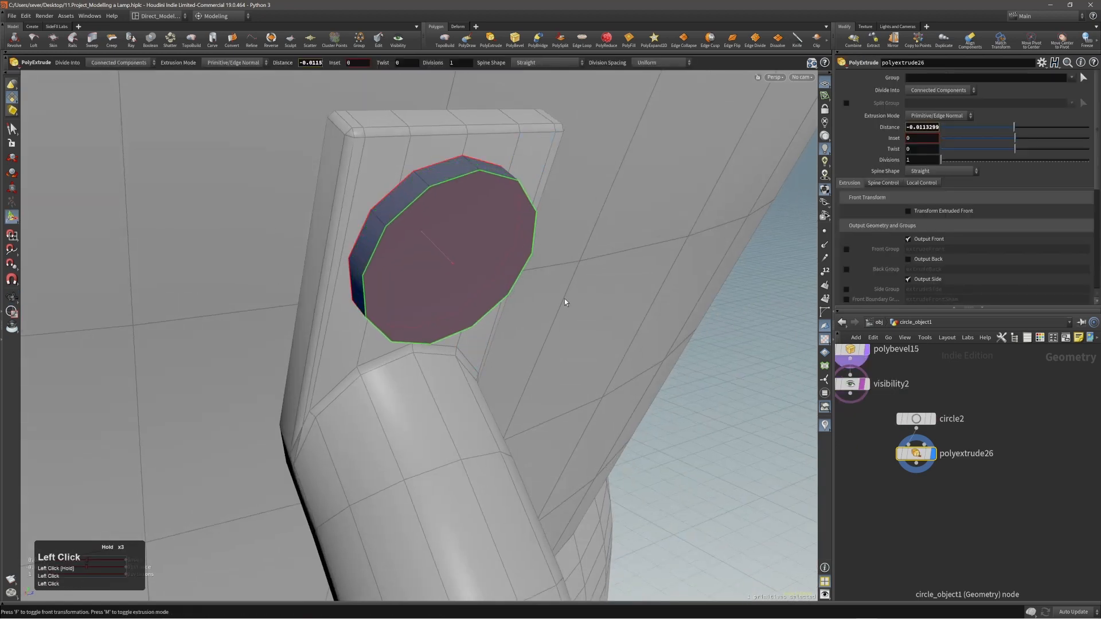
{"action": "key", "text": "c"}
{"action": "left_click", "coordinate": [571, 302]}
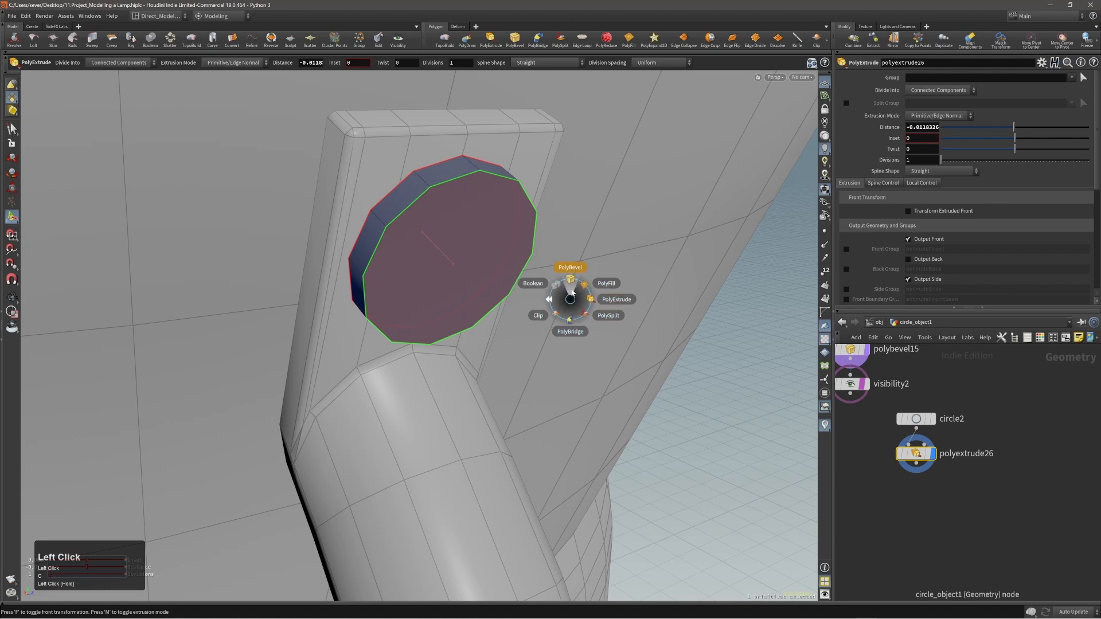
{"action": "left_click", "coordinate": [574, 267]}
{"action": "left_click_drag", "start_coordinate": [577, 265], "coordinate": [403, 248], "text": "alt"}
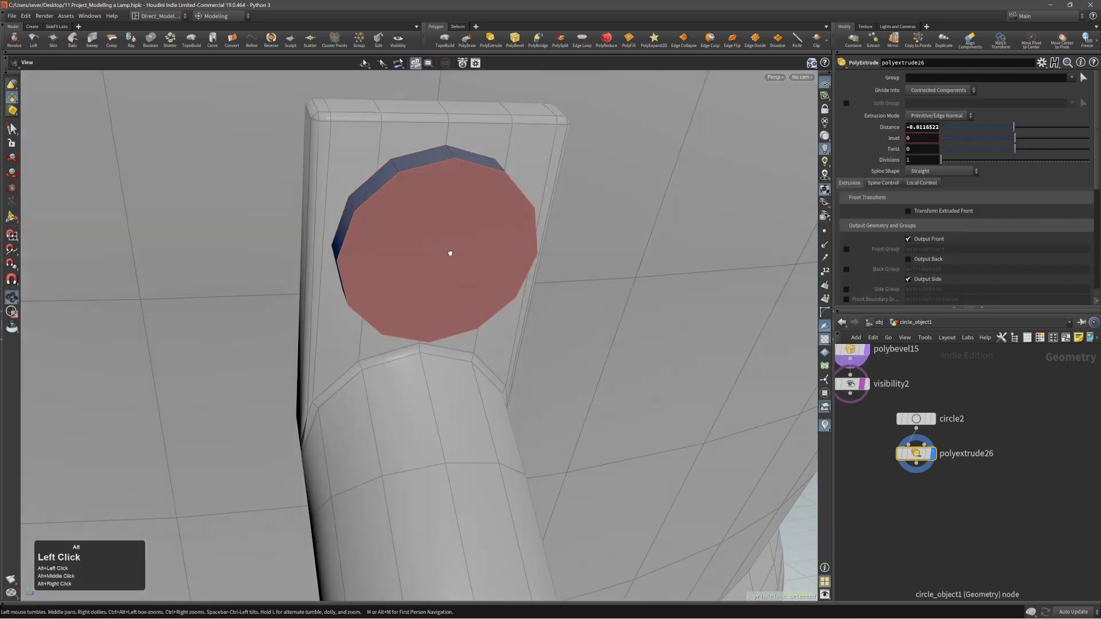
- PolyExtrude the disc's front face with an inset of 0.01
{"action": "key", "text": "c"}
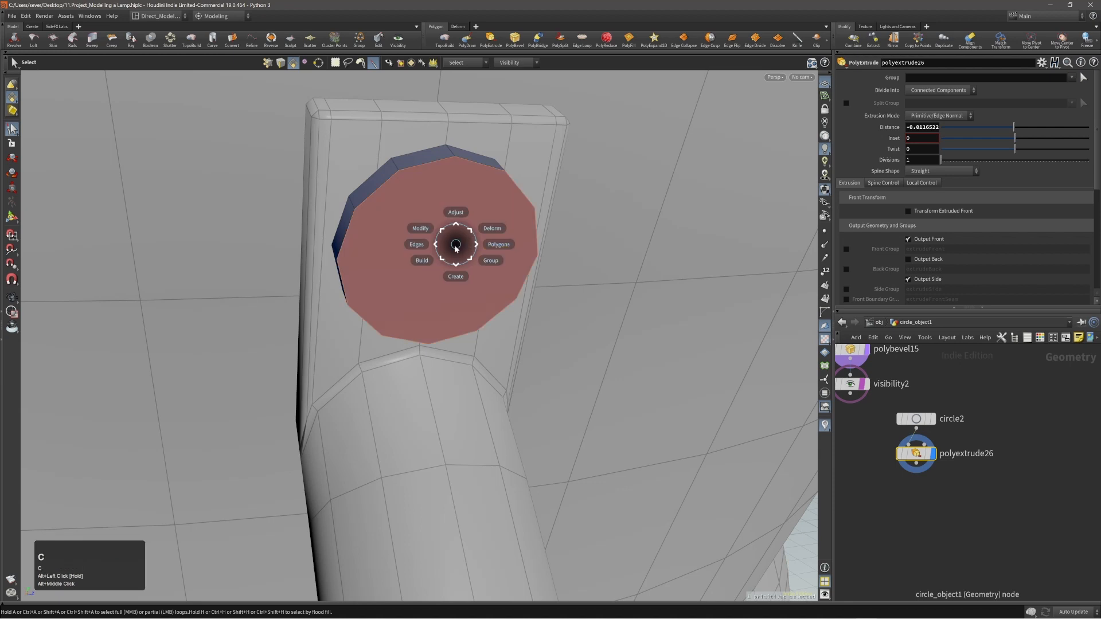
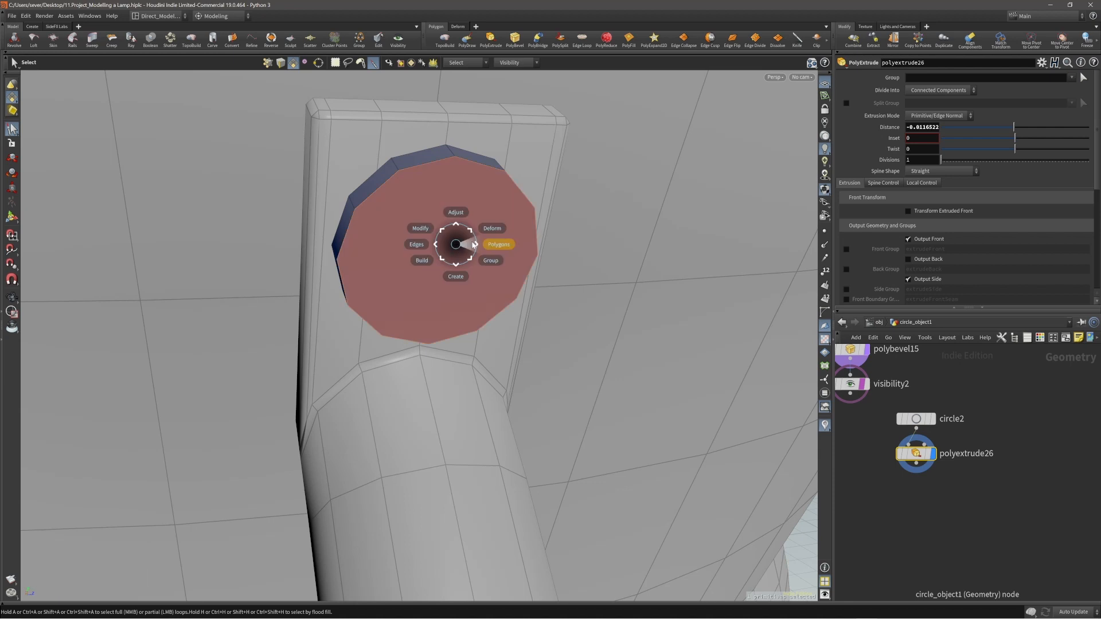
{"action": "left_click", "coordinate": [474, 244]}
{"action": "left_click", "coordinate": [481, 245]}
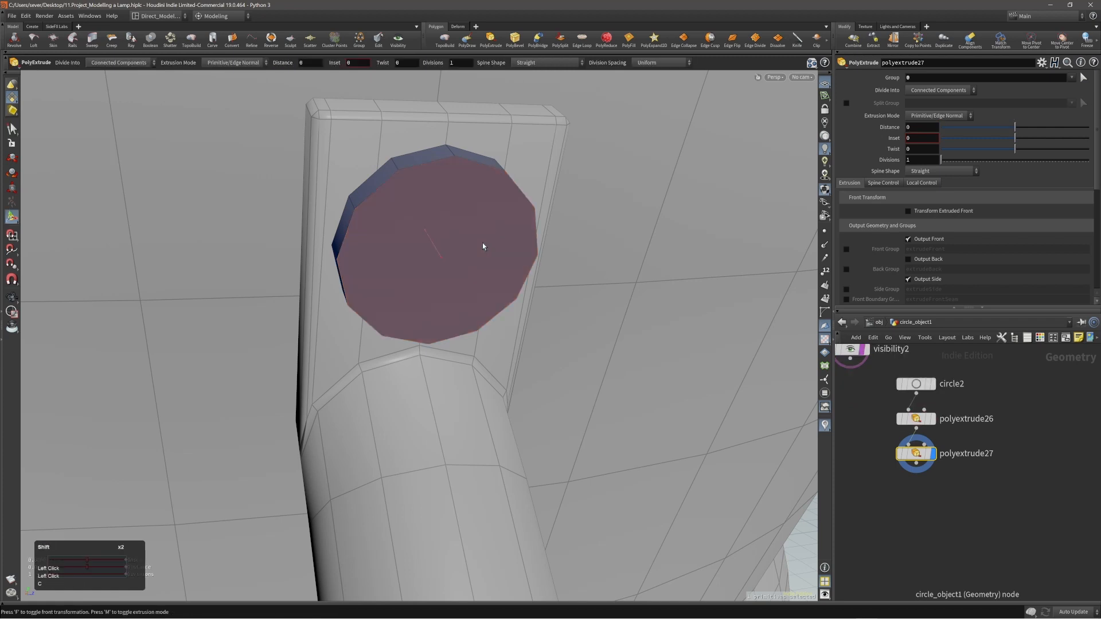
{"action": "scroll", "coordinate": [481, 246], "scroll_direction": "up", "scroll_amount": 1, "text": "shift"}
- Collapse the inset ring's inner edges into a single point at the centre of the disc
{"action": "key", "text": "x"}
{"action": "left_click", "coordinate": [478, 243]}
{"action": "key", "text": "c"}
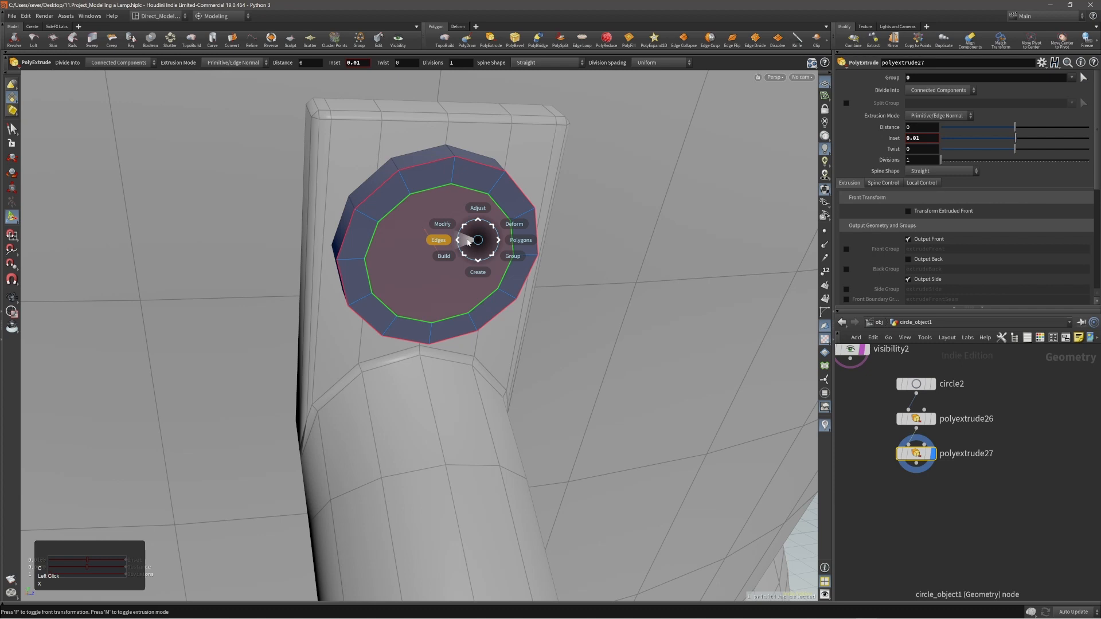
{"action": "left_click", "coordinate": [467, 240]}
{"action": "left_click", "coordinate": [464, 236]}
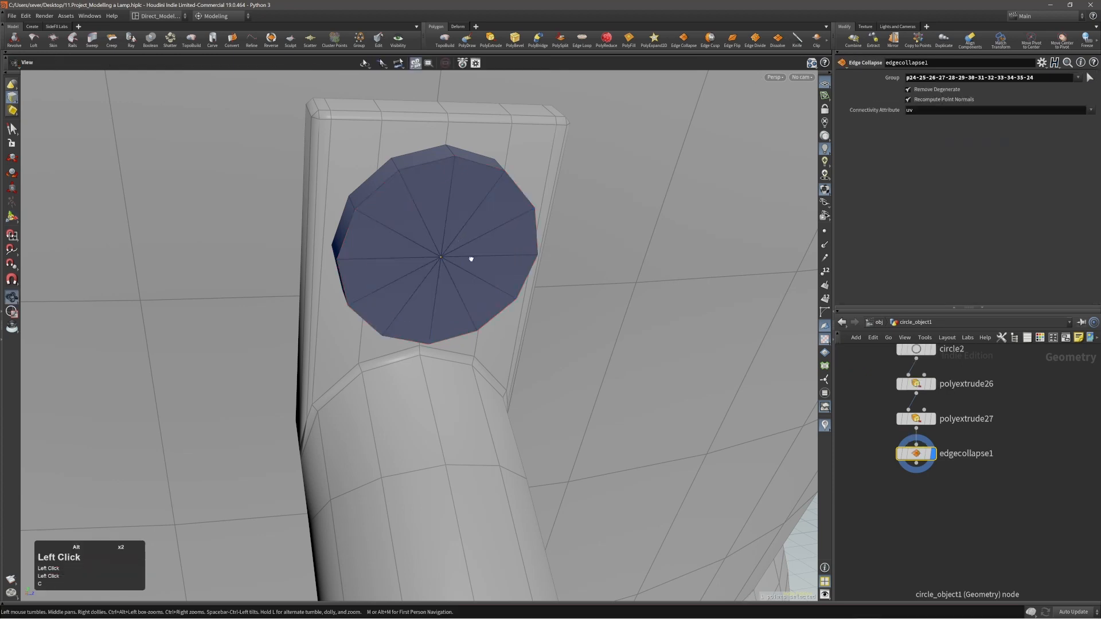
- Bevel the disc's front rim edge loop with a round shape, 2 divisions and a distance of about 0.0078
{"action": "left_click_drag", "start_coordinate": [471, 259], "coordinate": [468, 225], "text": "alt"}
{"action": "double_click", "coordinate": [392, 180]}
{"action": "key", "text": "c"}
{"action": "left_click", "coordinate": [484, 233]}
{"action": "left_click", "coordinate": [454, 202]}
{"action": "key", "text": "s"}
{"action": "left_click", "coordinate": [446, 246]}
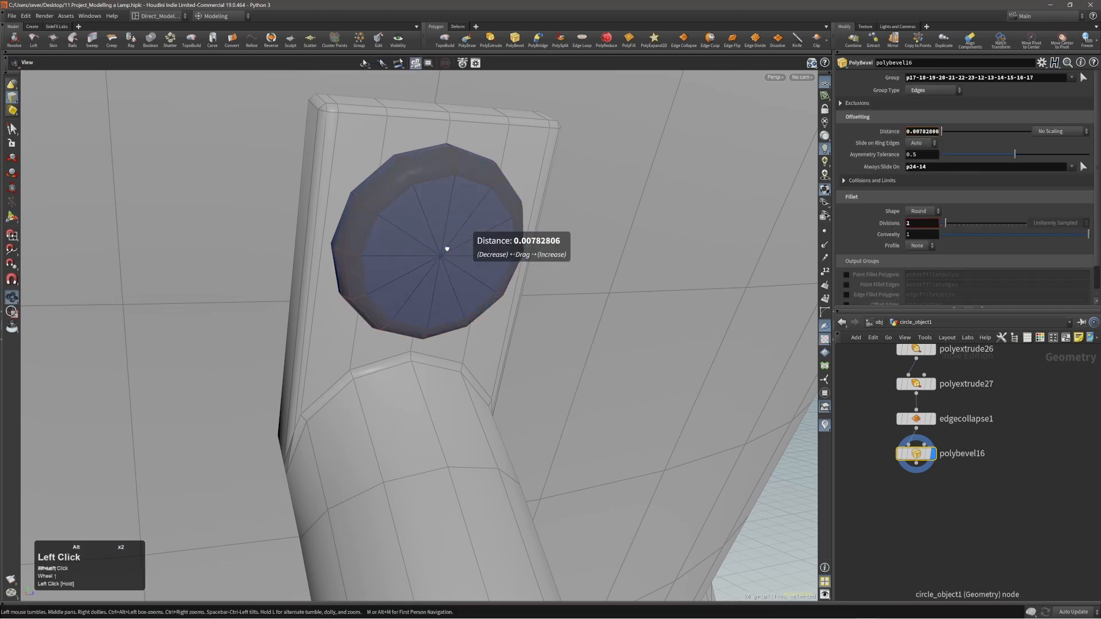
- Delete the triangular faces in the centre of the disc's front, keeping the bevelled rim
{"action": "key", "text": "3"}
{"action": "left_click", "coordinate": [403, 268]}
{"action": "left_click_drag", "start_coordinate": [403, 268], "coordinate": [416, 286], "text": "alt"}
{"action": "left_click", "coordinate": [411, 272]}
{"action": "key", "text": "alt+grave"}
- Fill the disc's front opening using PolyFill in Quadrilateral Grid mode with a corner offset of 1
{"action": "key", "text": "2"}
{"action": "left_click", "coordinate": [469, 180]}
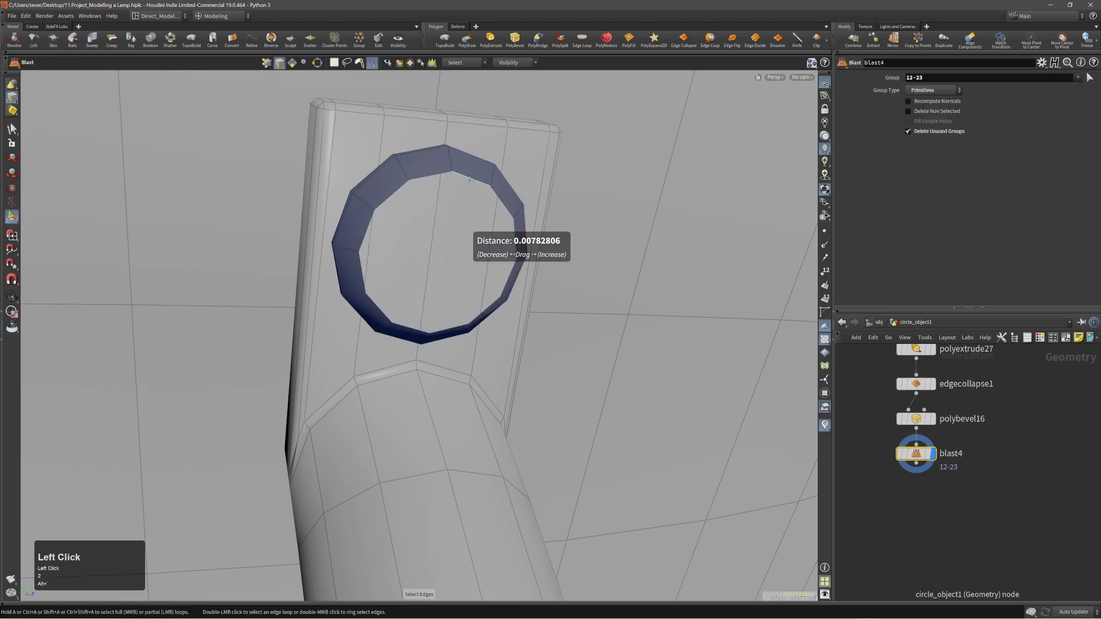
{"action": "key", "text": "c"}
{"action": "left_click", "coordinate": [634, 223]}
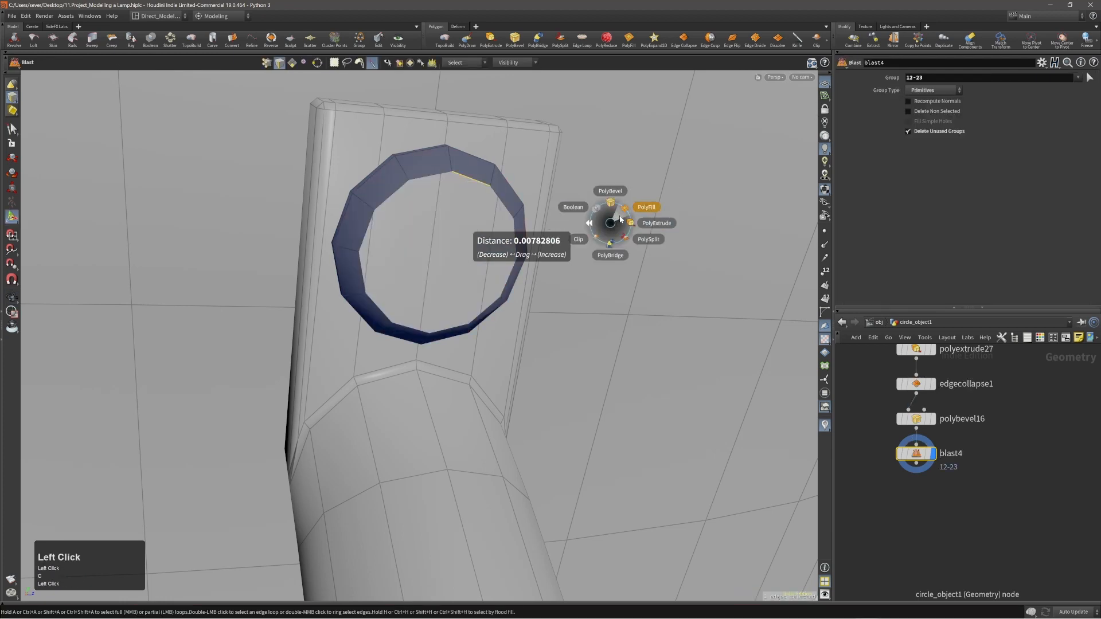
{"action": "left_click", "coordinate": [651, 205]}
{"action": "left_click", "coordinate": [930, 91]}
{"action": "left_click", "coordinate": [931, 152]}
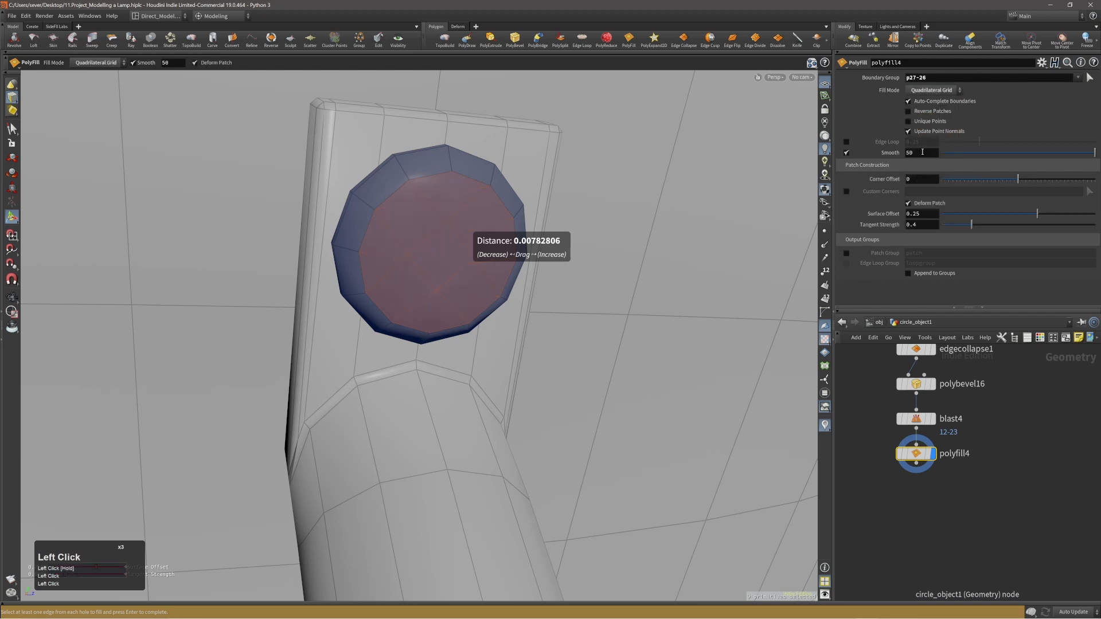
{"action": "mouse_move", "coordinate": [381, 230]}
{"action": "right_mouse_down", "text": "alt"}
{"action": "mouse_move", "coordinate": [418, 229]}
{"action": "mouse_move", "coordinate": [399, 229]}
{"action": "right_mouse_up", "text": "alt"}
{"action": "middle_click_drag", "start_coordinate": [399, 229], "coordinate": [404, 258], "text": "alt"}
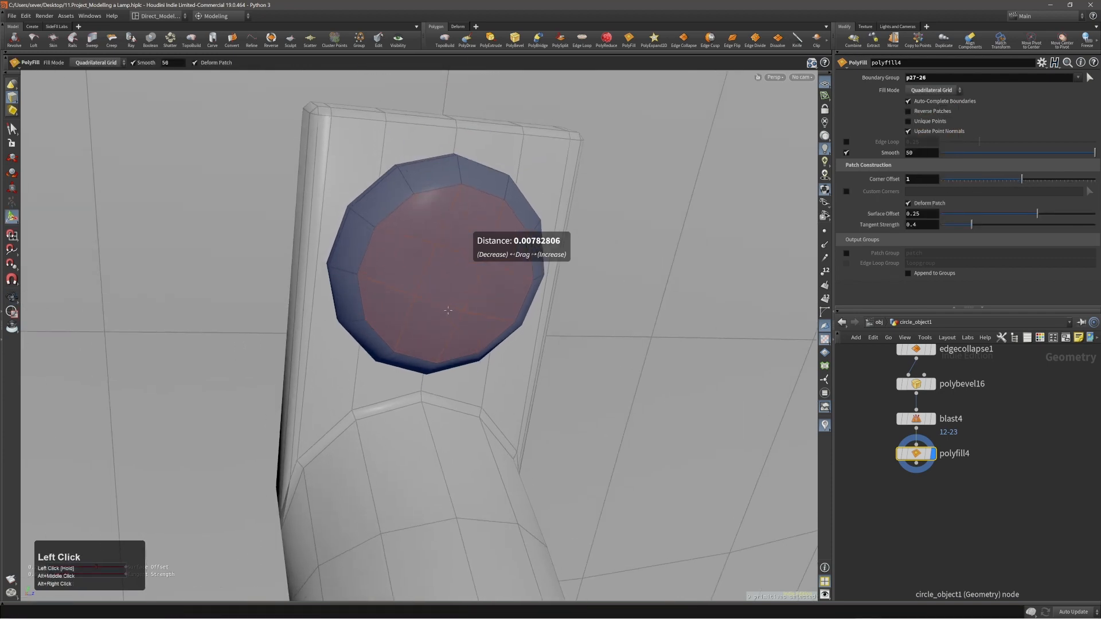
{"action": "left_click_drag", "start_coordinate": [447, 310], "coordinate": [494, 306], "text": "alt"}
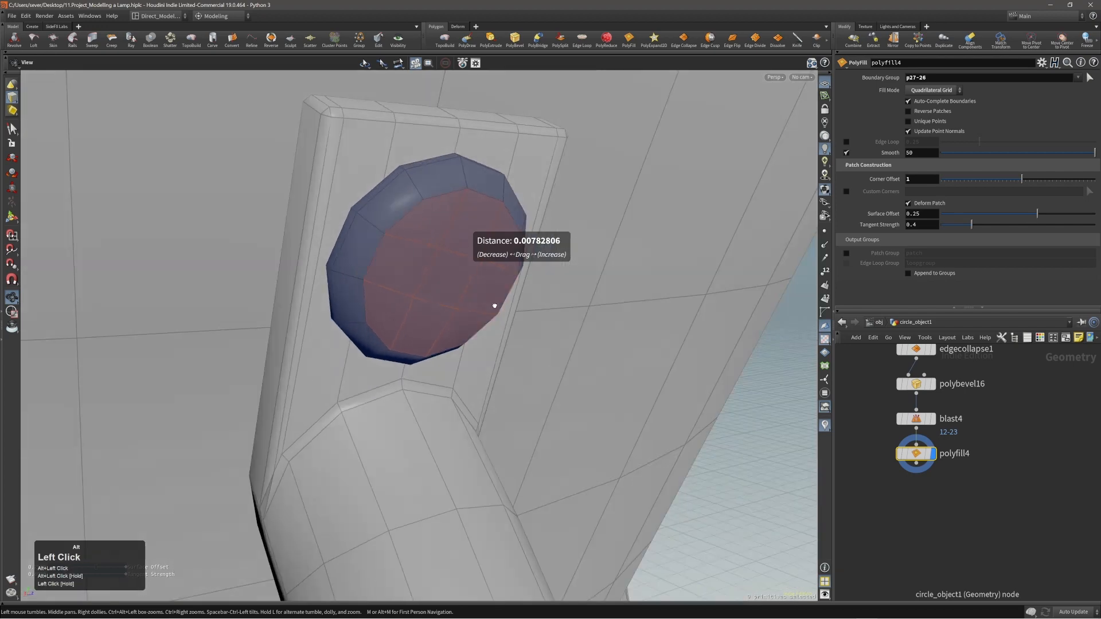
- Reverse the face orientation of the entire rivet head on the upper tab
{"action": "left_click", "coordinate": [442, 271]}
{"action": "double_click", "coordinate": [442, 272]}
{"action": "key", "text": "c"}
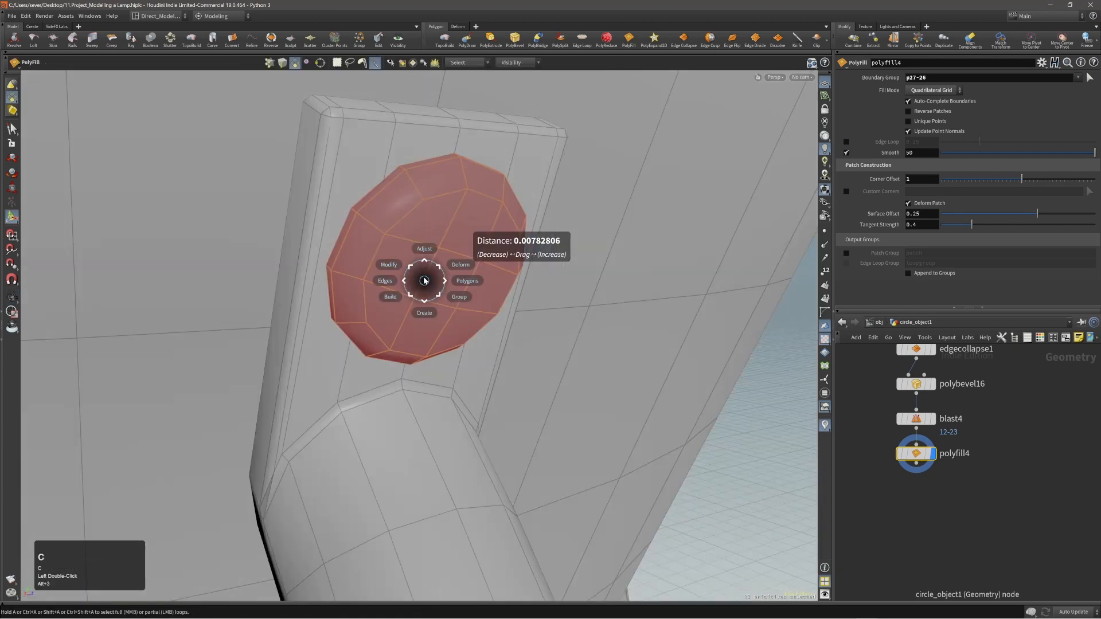
{"action": "left_click", "coordinate": [465, 281]}
{"action": "left_click", "coordinate": [430, 269]}
- Examine the rivet head's shading and its fit on the upper tab from several angles
{"action": "right_click_drag", "start_coordinate": [401, 267], "coordinate": [351, 268], "text": "alt"}
{"action": "left_click_drag", "start_coordinate": [351, 267], "coordinate": [321, 273], "text": "alt"}
{"action": "right_click_drag", "start_coordinate": [321, 272], "coordinate": [614, 320], "text": "alt"}
{"action": "middle_click_drag", "start_coordinate": [614, 320], "coordinate": [553, 301], "text": "alt"}
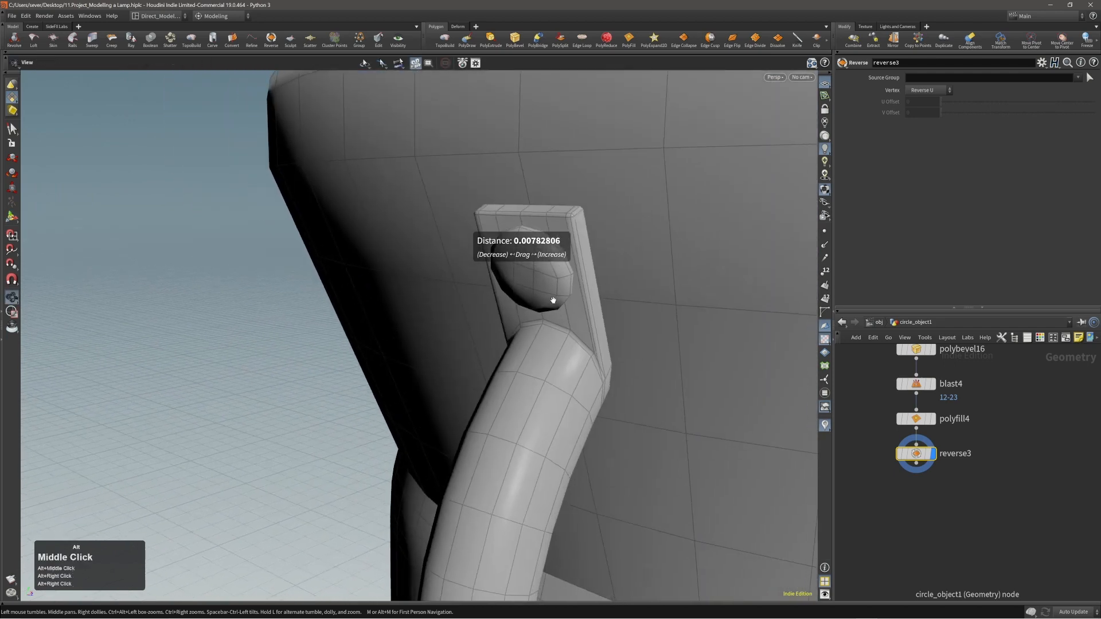
{"action": "left_click_drag", "start_coordinate": [553, 301], "coordinate": [584, 308], "text": "alt"}
{"action": "middle_click_drag", "start_coordinate": [584, 309], "coordinate": [448, 314], "text": "alt"}
{"action": "left_click_drag", "start_coordinate": [554, 302], "coordinate": [596, 308], "text": "alt"}
{"action": "right_click_drag", "start_coordinate": [597, 308], "coordinate": [535, 314], "text": "alt"}
{"action": "middle_click_drag", "start_coordinate": [616, 311], "coordinate": [433, 308], "text": "alt"}
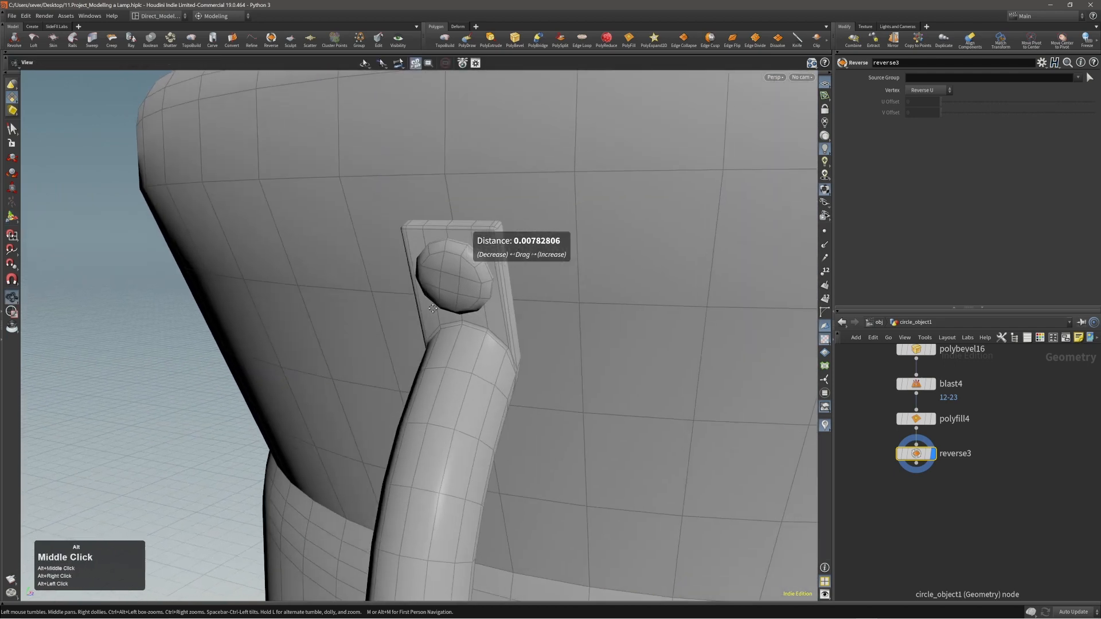
{"action": "mouse_move", "coordinate": [433, 308]}
{"action": "right_mouse_down", "text": "alt"}
{"action": "mouse_move", "coordinate": [310, 310]}
{"action": "mouse_move", "coordinate": [450, 304]}
{"action": "right_mouse_up", "text": "alt"}
{"action": "left_click_drag", "start_coordinate": [451, 305], "coordinate": [459, 301], "text": "alt"}
{"action": "middle_click_drag", "start_coordinate": [458, 301], "coordinate": [464, 296], "text": "alt"}
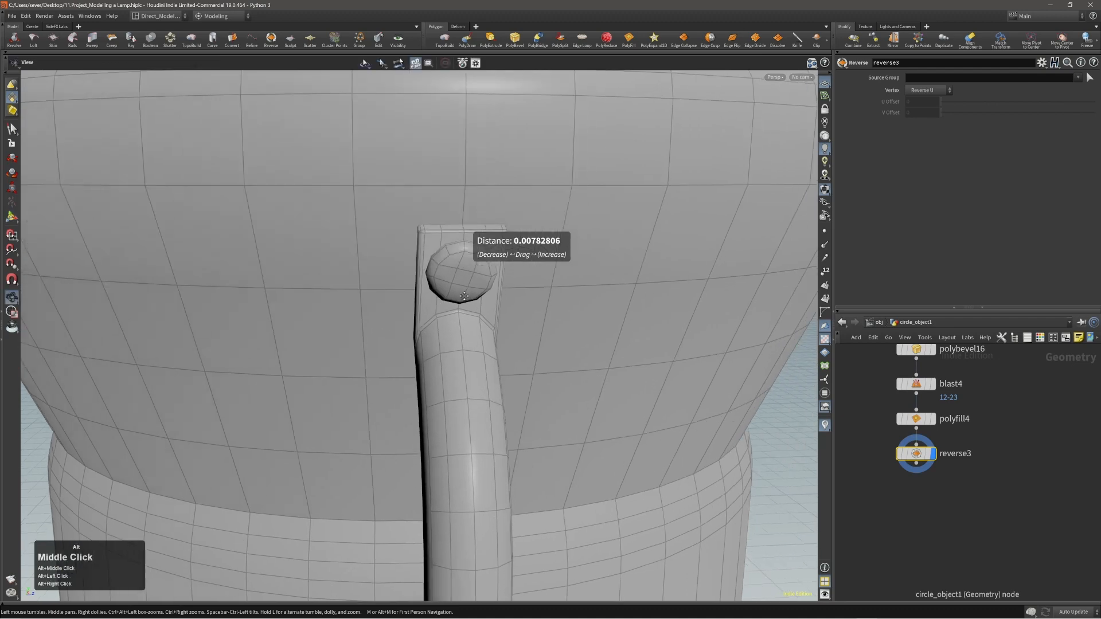
{"action": "right_click_drag", "start_coordinate": [464, 296], "coordinate": [422, 298], "text": "alt"}
{"action": "middle_click_drag", "start_coordinate": [422, 298], "coordinate": [450, 300], "text": "alt"}
{"action": "left_click_drag", "start_coordinate": [450, 300], "coordinate": [484, 288], "text": "alt"}
{"action": "right_click_drag", "start_coordinate": [484, 287], "coordinate": [509, 287], "text": "alt"}
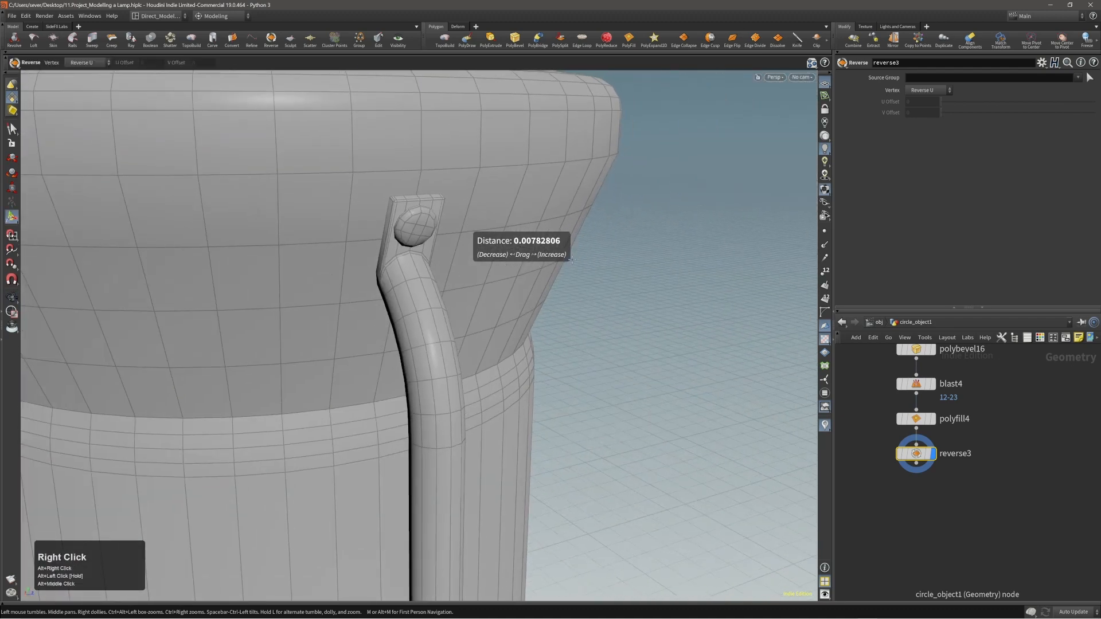
{"action": "middle_click_drag", "start_coordinate": [494, 238], "coordinate": [538, 256]}
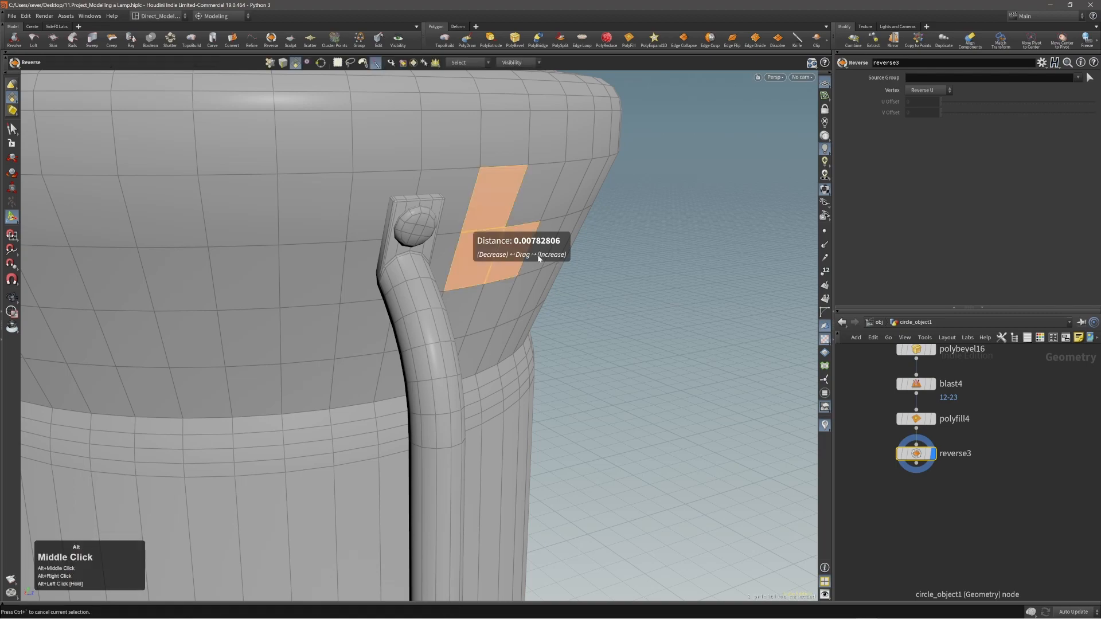
{"action": "left_click", "coordinate": [577, 258]}
{"action": "right_click", "coordinate": [420, 242], "text": "alt"}
{"action": "left_click", "coordinate": [423, 239]}
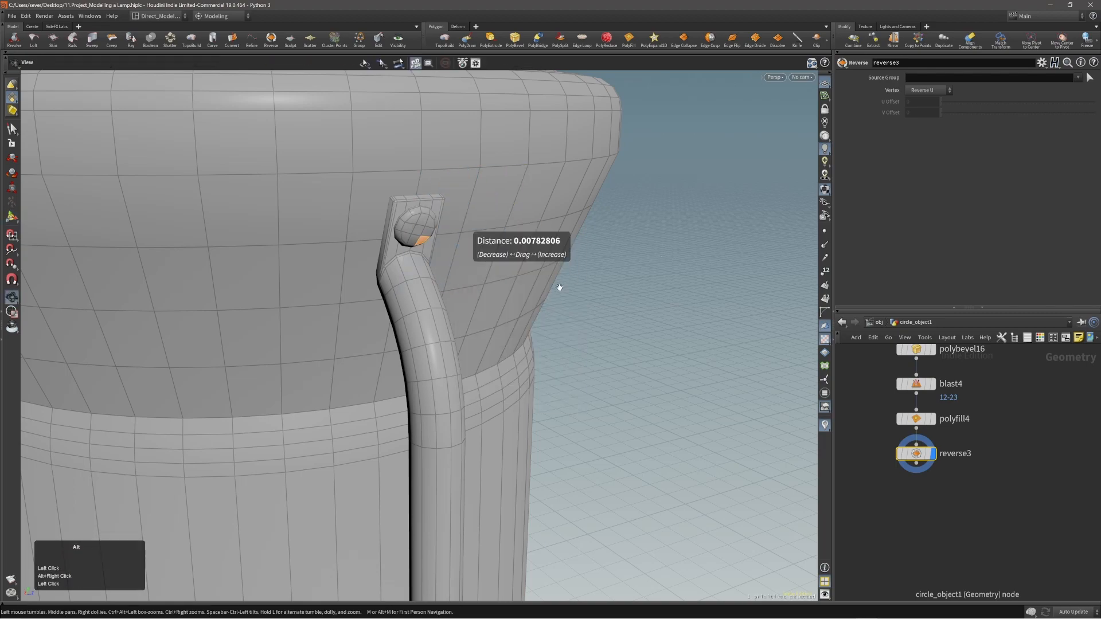
{"action": "right_click_drag", "start_coordinate": [560, 288], "coordinate": [498, 283], "text": "alt"}
{"action": "left_click_drag", "start_coordinate": [498, 284], "coordinate": [405, 262], "text": "alt"}
{"action": "right_click_drag", "start_coordinate": [405, 262], "coordinate": [418, 258], "text": "alt"}
{"action": "middle_click_drag", "start_coordinate": [418, 258], "coordinate": [500, 282], "text": "alt"}
{"action": "right_click_drag", "start_coordinate": [500, 282], "coordinate": [457, 273], "text": "alt"}
{"action": "middle_click_drag", "start_coordinate": [457, 273], "coordinate": [430, 270], "text": "alt"}
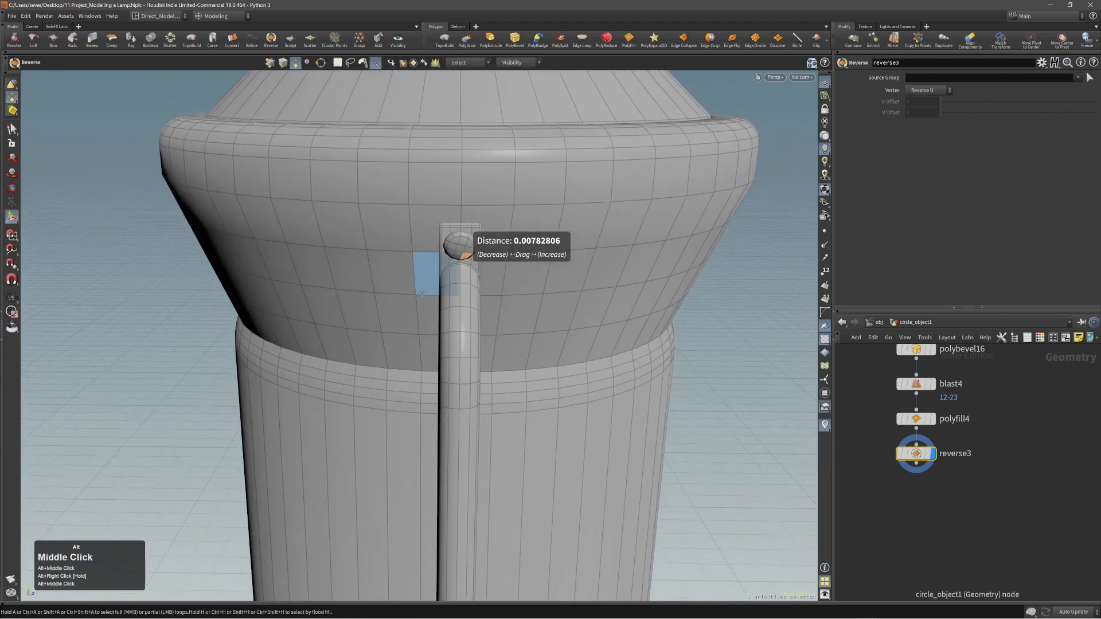
{"action": "left_click_drag", "start_coordinate": [430, 269], "coordinate": [422, 246], "text": "alt"}
{"action": "right_click_drag", "start_coordinate": [423, 246], "coordinate": [474, 249], "text": "alt"}
- Clear the face selection on the rivet head and save the scene
{"action": "key", "text": "s"}
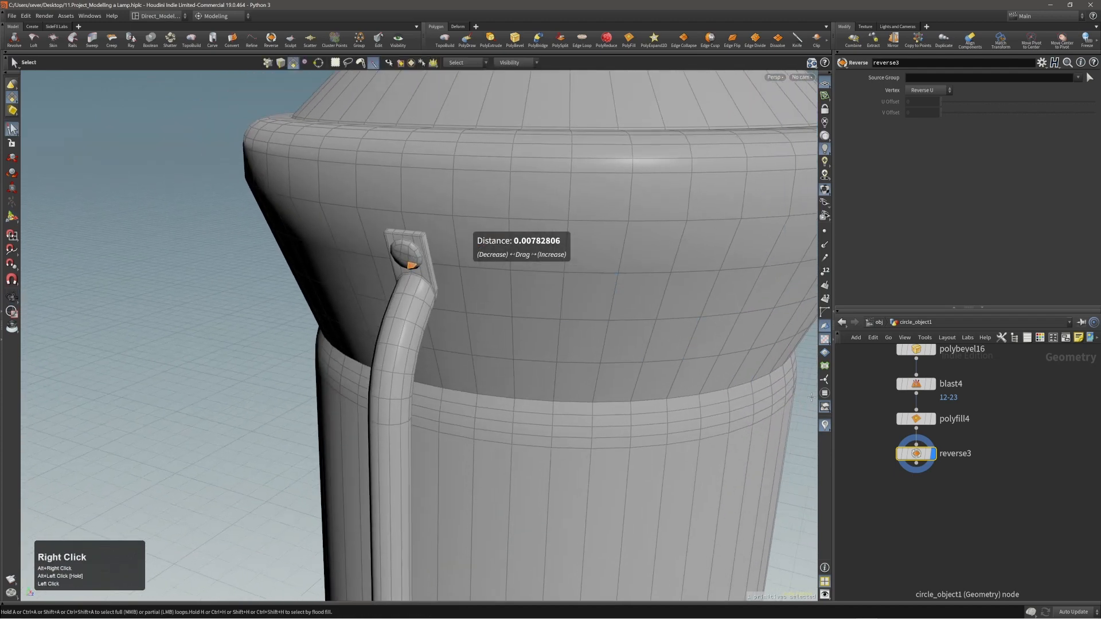
{"action": "left_click", "coordinate": [199, 313]}
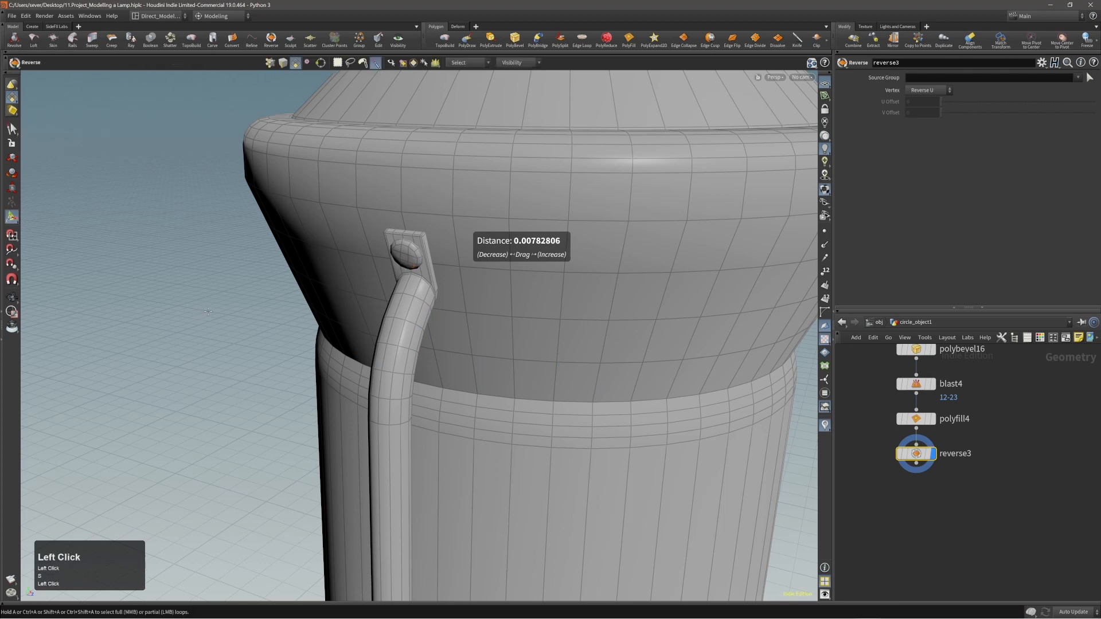
{"action": "key", "text": "ctrl+s"}
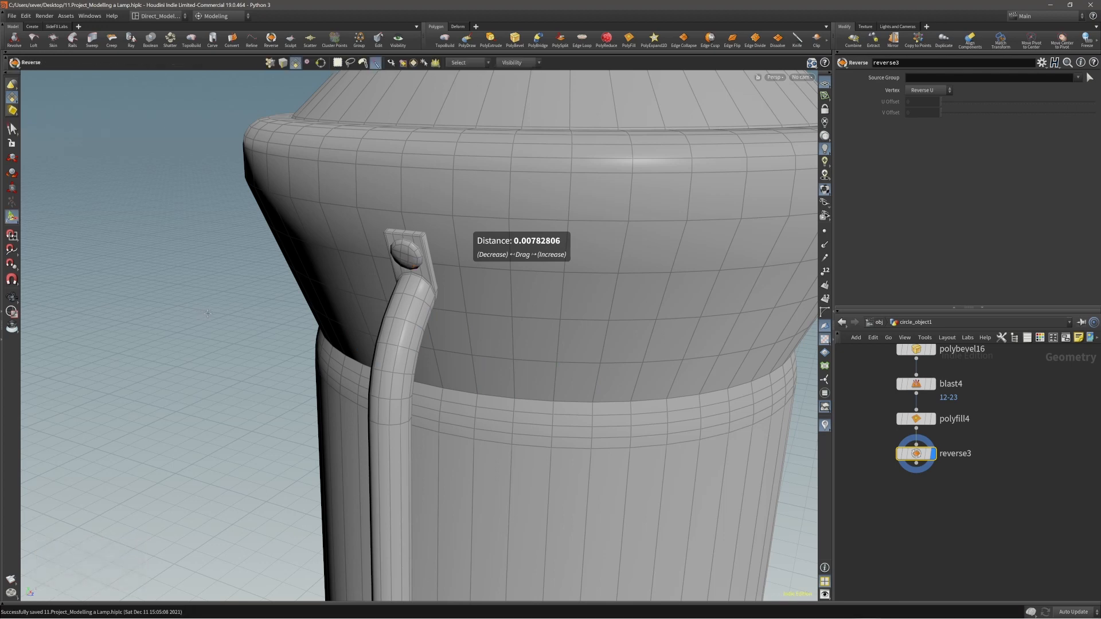
{"action": "key", "text": "Escape"}
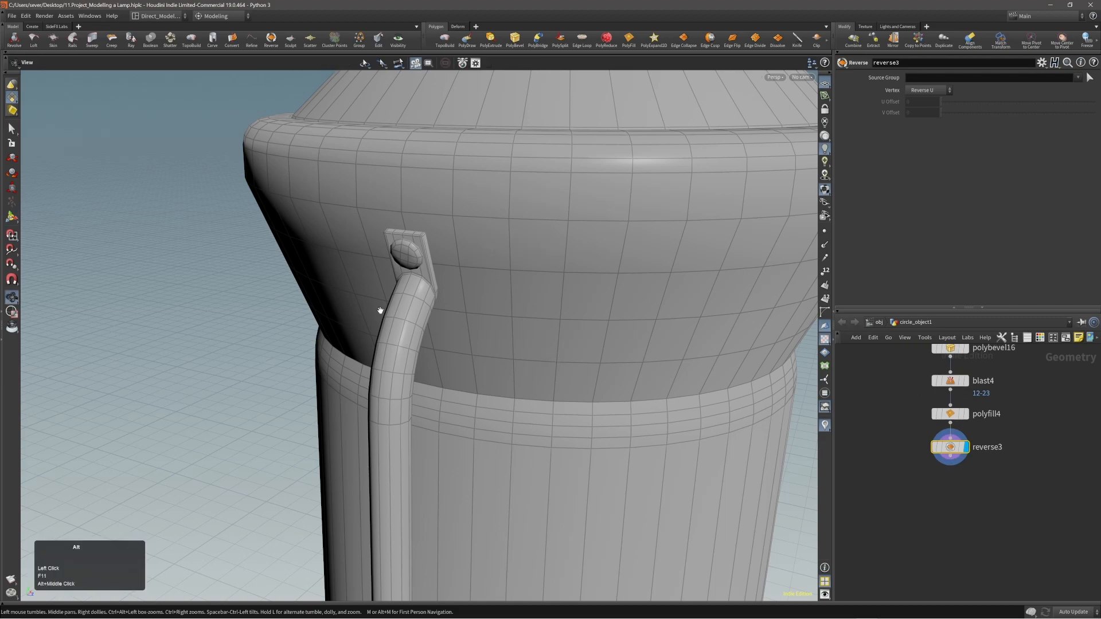
- Duplicate the whole rivet head with Copy and Transform, using a total number of 2
{"action": "left_click_drag", "start_coordinate": [380, 311], "coordinate": [430, 295], "text": "alt"}
{"action": "right_click_drag", "start_coordinate": [431, 295], "coordinate": [361, 313], "text": "alt"}
{"action": "double_click", "coordinate": [405, 245]}
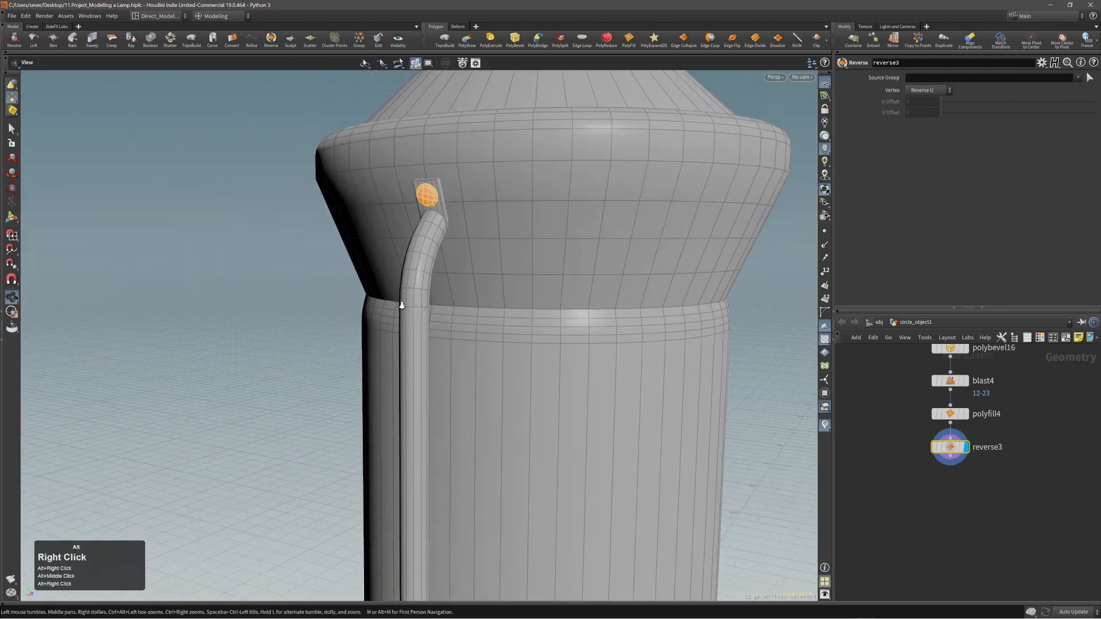
{"action": "middle_click_drag", "start_coordinate": [361, 312], "coordinate": [426, 281], "text": "alt"}
{"action": "right_click_drag", "start_coordinate": [426, 280], "coordinate": [406, 400], "text": "alt"}
{"action": "middle_click_drag", "start_coordinate": [402, 562], "coordinate": [403, 513], "text": "alt"}
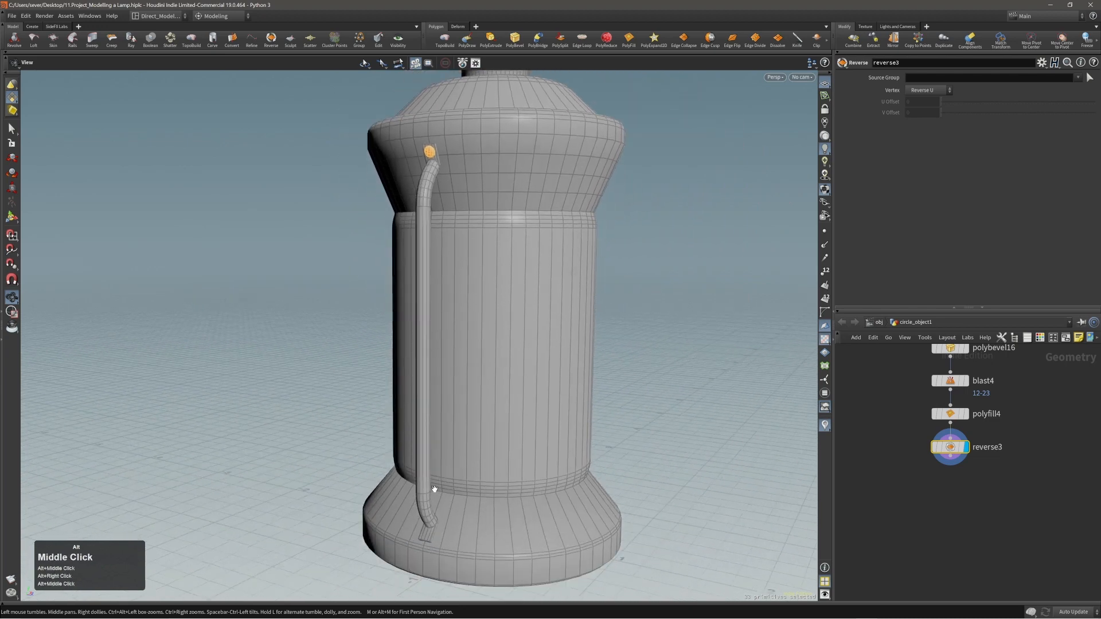
{"action": "left_click_drag", "start_coordinate": [434, 489], "coordinate": [444, 405], "text": "alt"}
{"action": "key", "text": "c"}
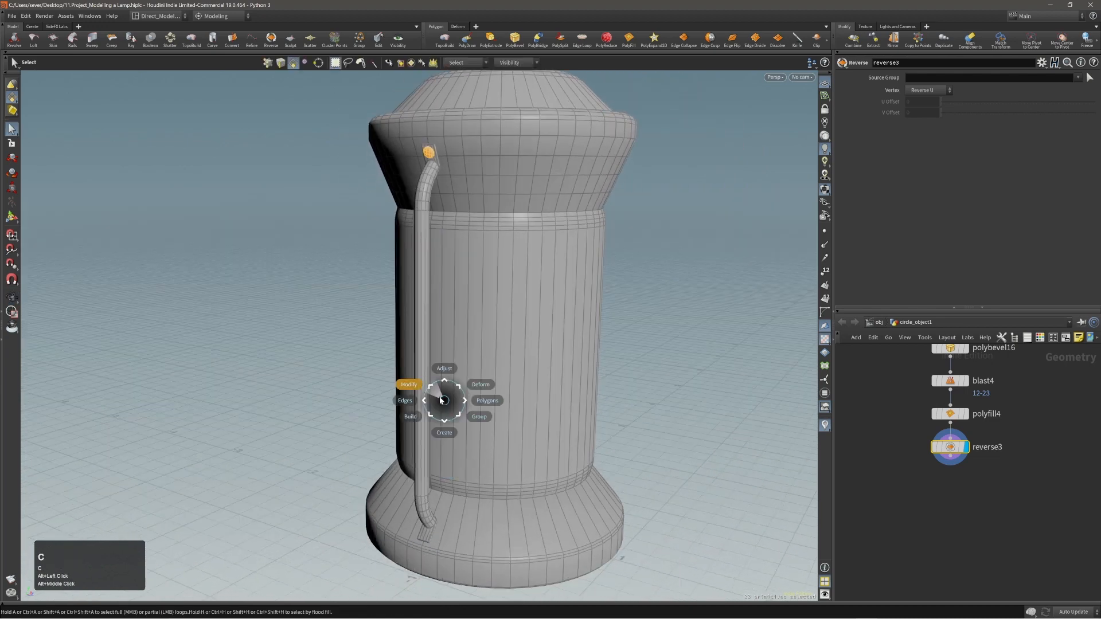
{"action": "left_click", "coordinate": [440, 400]}
{"action": "left_click", "coordinate": [453, 376]}
{"action": "left_click_drag", "start_coordinate": [452, 376], "coordinate": [467, 364], "text": "alt"}
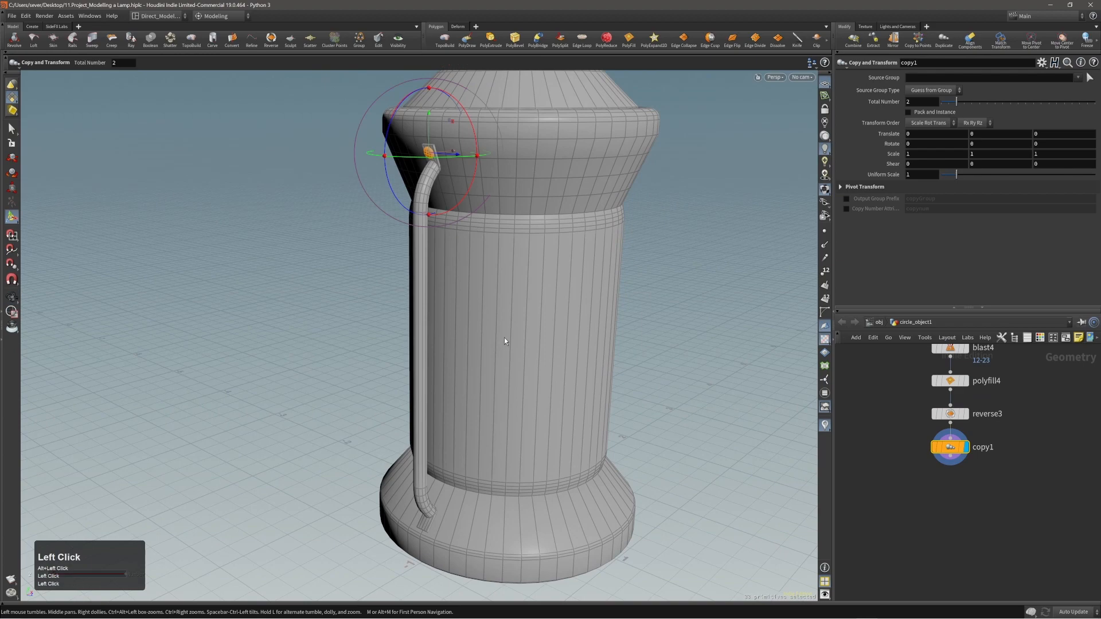
- Move the duplicated rivet head about -0.833 along X, clear of the lamp body
{"action": "middle_click_drag", "start_coordinate": [505, 330], "coordinate": [413, 325]}
{"action": "right_click_drag", "start_coordinate": [356, 166], "coordinate": [449, 136], "text": "alt"}
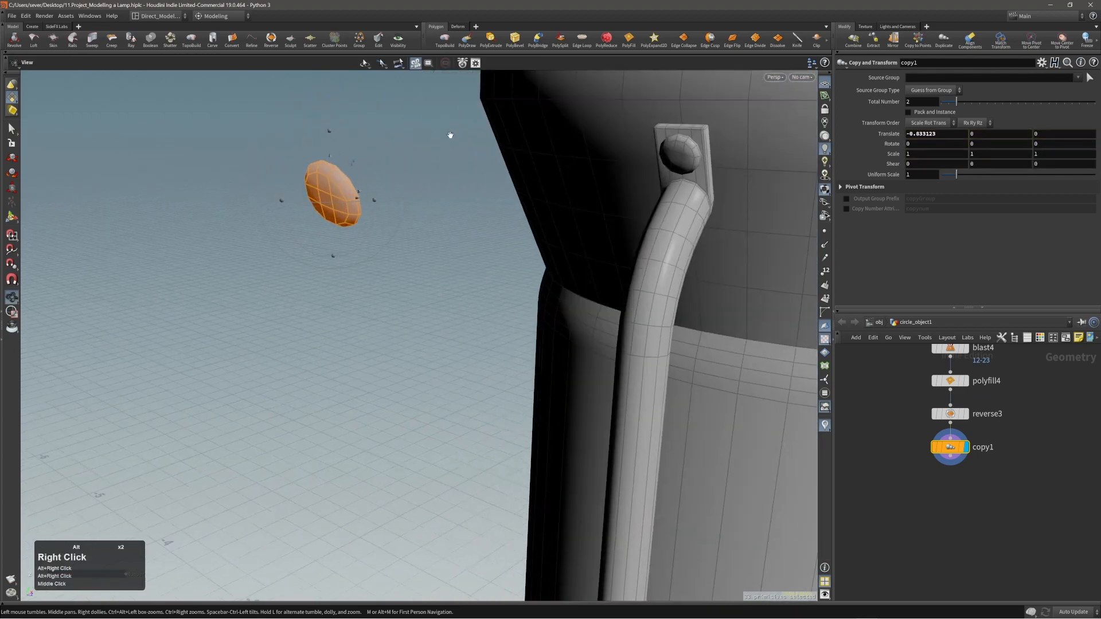
{"action": "left_click_drag", "start_coordinate": [450, 135], "coordinate": [425, 173], "text": "alt"}
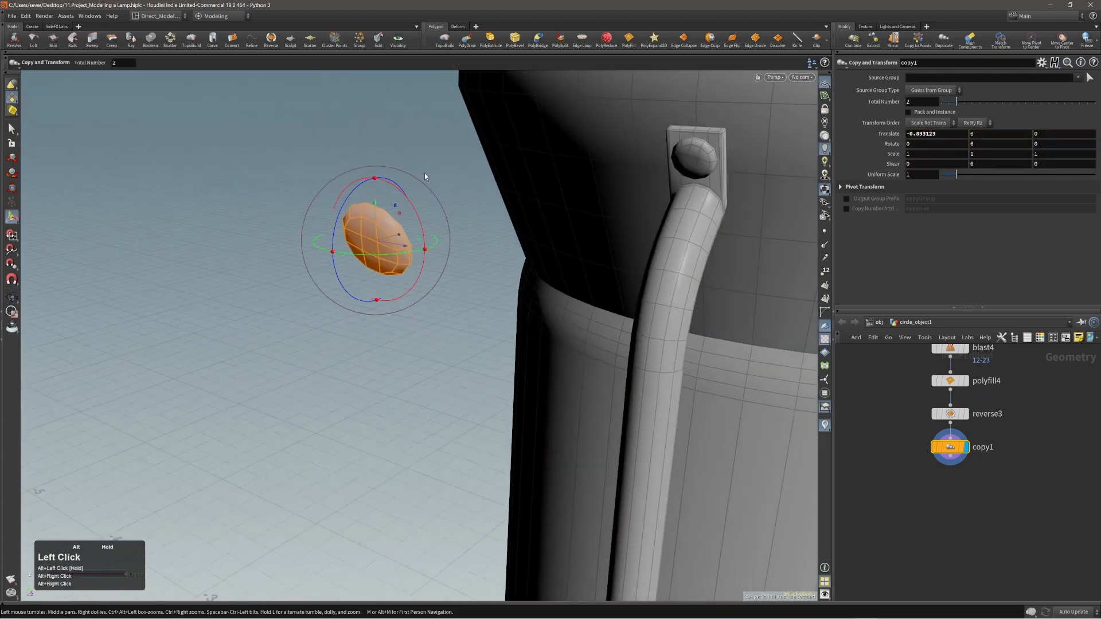
- Use Align Components to align a face of the duplicated rivet head to the face of the handle's lower tab
{"action": "left_click", "coordinate": [972, 40]}
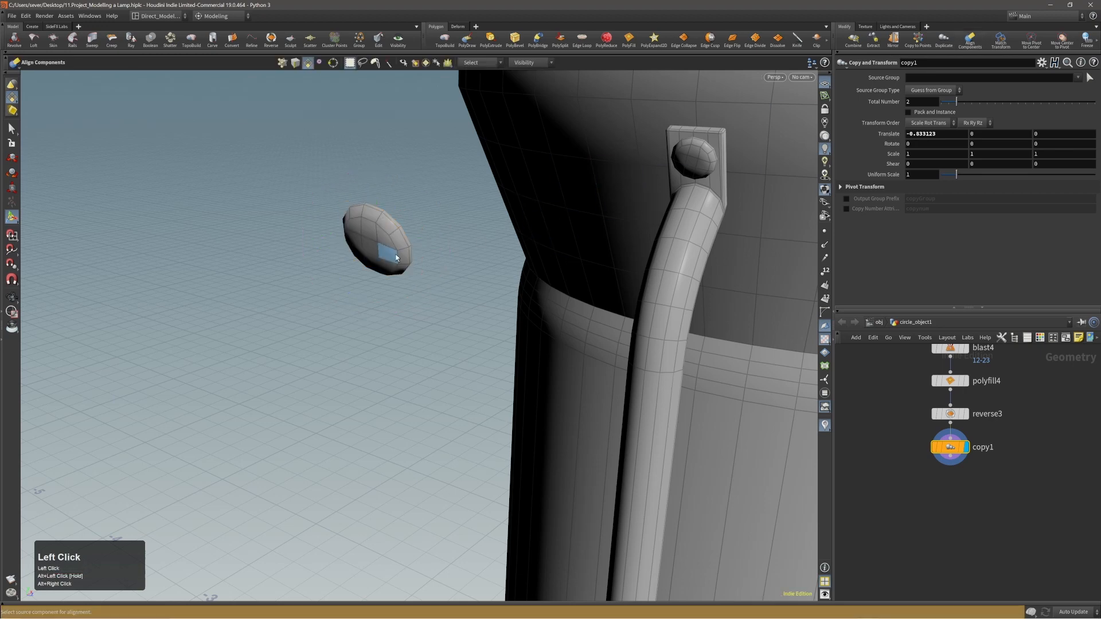
{"action": "right_click_drag", "start_coordinate": [378, 253], "coordinate": [422, 290], "text": "alt"}
{"action": "middle_click_drag", "start_coordinate": [423, 291], "coordinate": [534, 287], "text": "alt"}
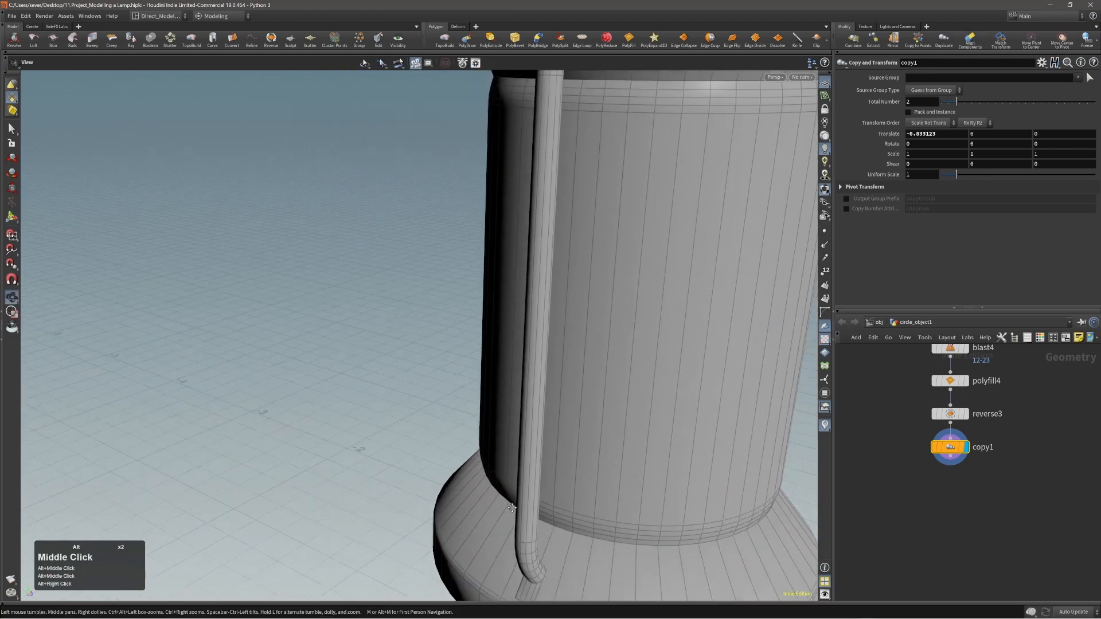
{"action": "right_click_drag", "start_coordinate": [533, 287], "coordinate": [553, 536], "text": "alt"}
{"action": "right_click_drag", "start_coordinate": [526, 432], "coordinate": [540, 467], "text": "alt"}
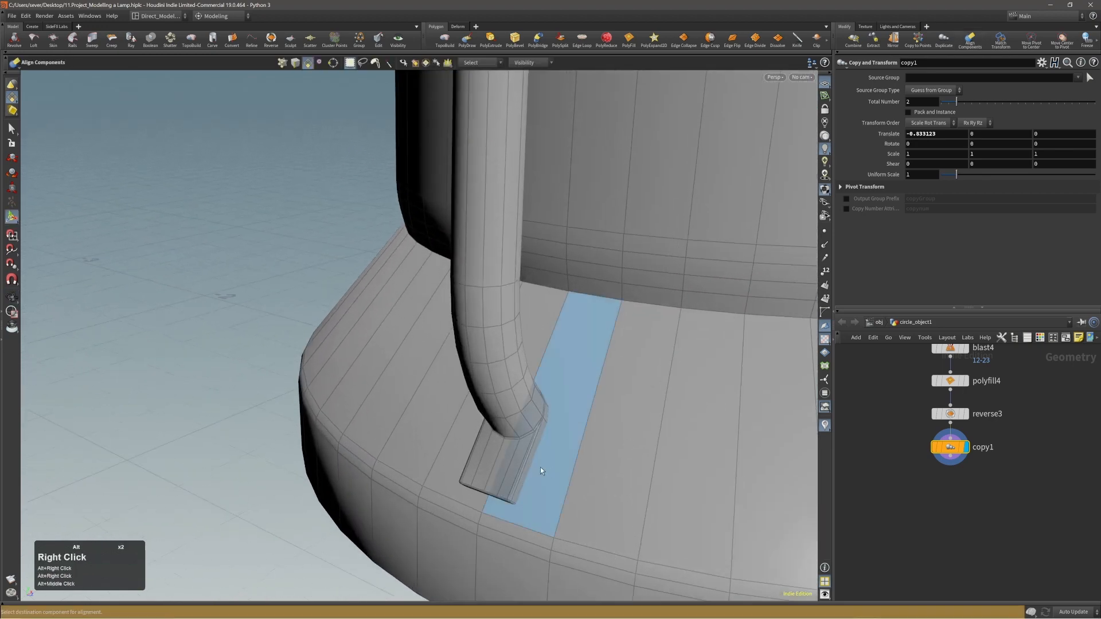
{"action": "left_click", "coordinate": [495, 466]}
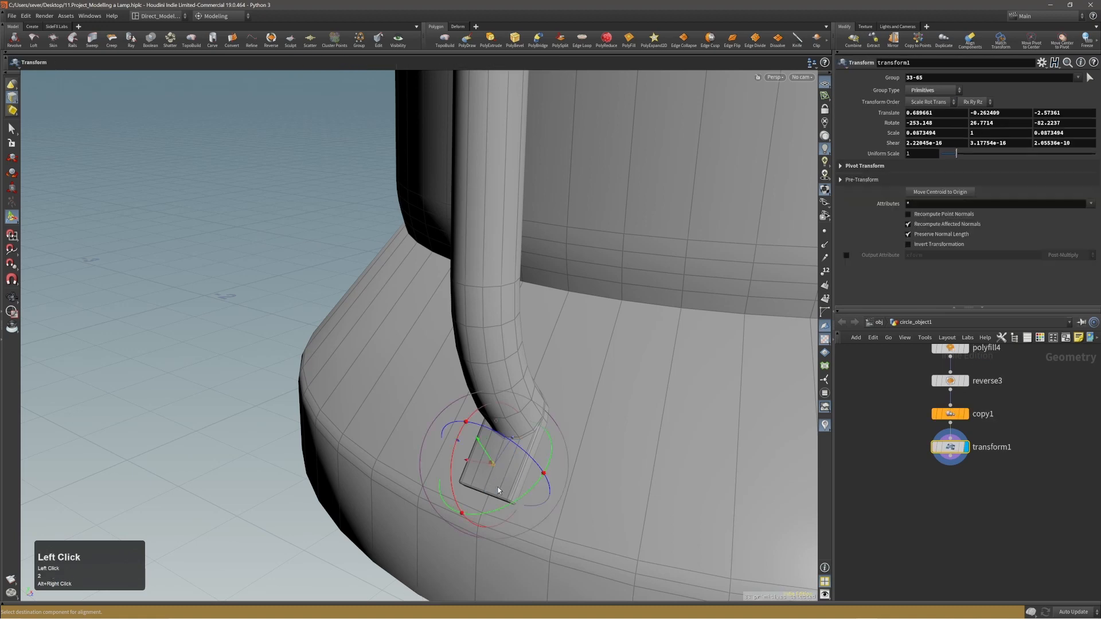
- Reset the aligned rivet head's scale to 1 on all three axes
{"action": "right_click_drag", "start_coordinate": [596, 413], "coordinate": [617, 434], "text": "alt"}
{"action": "right_click_drag", "start_coordinate": [533, 439], "coordinate": [537, 454], "text": "alt"}
{"action": "left_click_drag", "start_coordinate": [538, 454], "coordinate": [493, 440], "text": "alt"}
{"action": "middle_click", "coordinate": [892, 134], "text": "ctrl"}
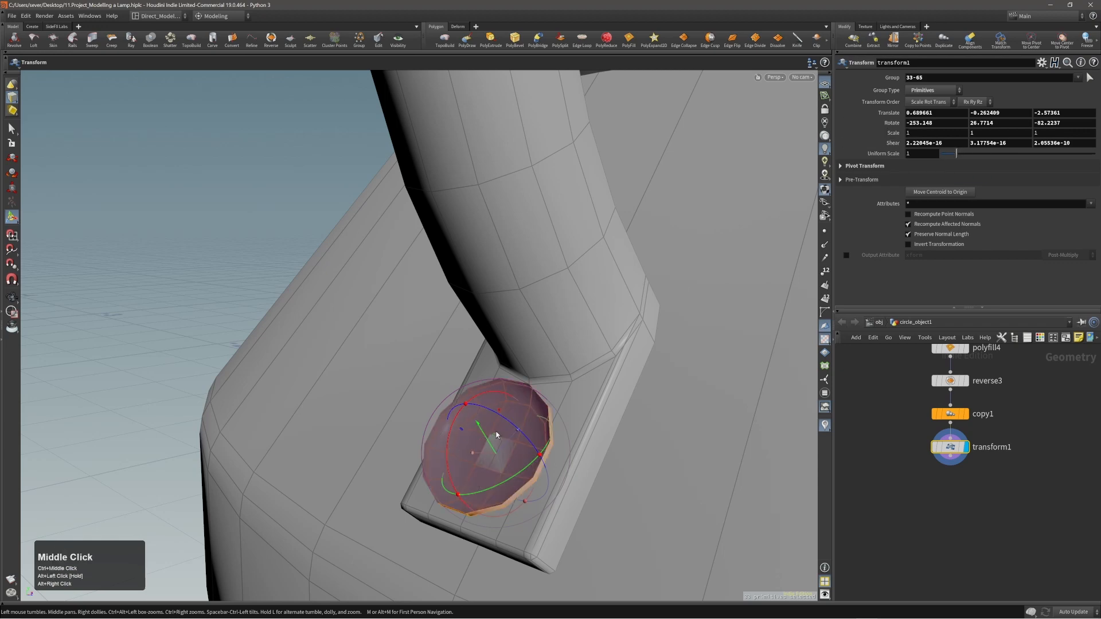
- Rotate the rivet head to about -113.6, -21.2, -245.7 and translate it to 0.687, -0.269, -2.562 so it sits on the lower tab
{"action": "left_click_drag", "start_coordinate": [497, 434], "coordinate": [594, 505], "text": "alt"}
{"action": "key", "text": "m"}
{"action": "middle_click_drag", "start_coordinate": [595, 506], "coordinate": [591, 500]}
{"action": "key", "text": "ctrl+z"}
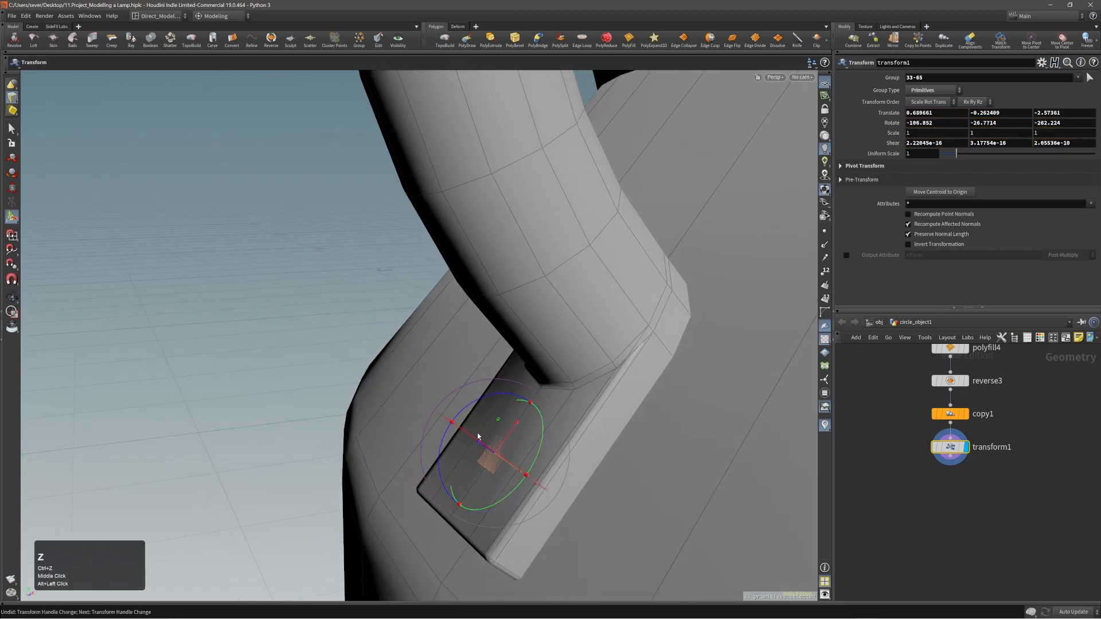
{"action": "left_click_drag", "start_coordinate": [479, 437], "coordinate": [455, 444], "text": "alt"}
{"action": "left_click_drag", "start_coordinate": [497, 477], "coordinate": [539, 410]}
{"action": "scroll", "coordinate": [539, 409], "scroll_direction": "down", "scroll_amount": 5}
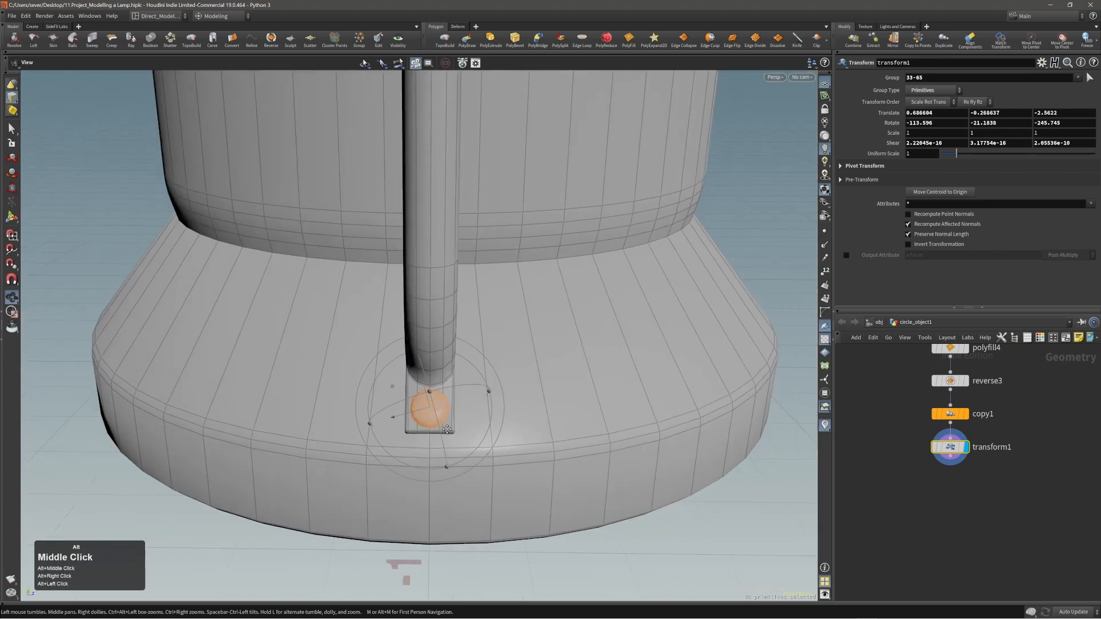
{"action": "left_click", "coordinate": [378, 454]}
{"action": "mouse_move", "coordinate": [367, 435]}
{"action": "right_mouse_down", "text": "alt"}
{"action": "mouse_move", "coordinate": [378, 454]}
{"action": "mouse_move", "coordinate": [370, 446]}
{"action": "right_mouse_up", "text": "alt"}
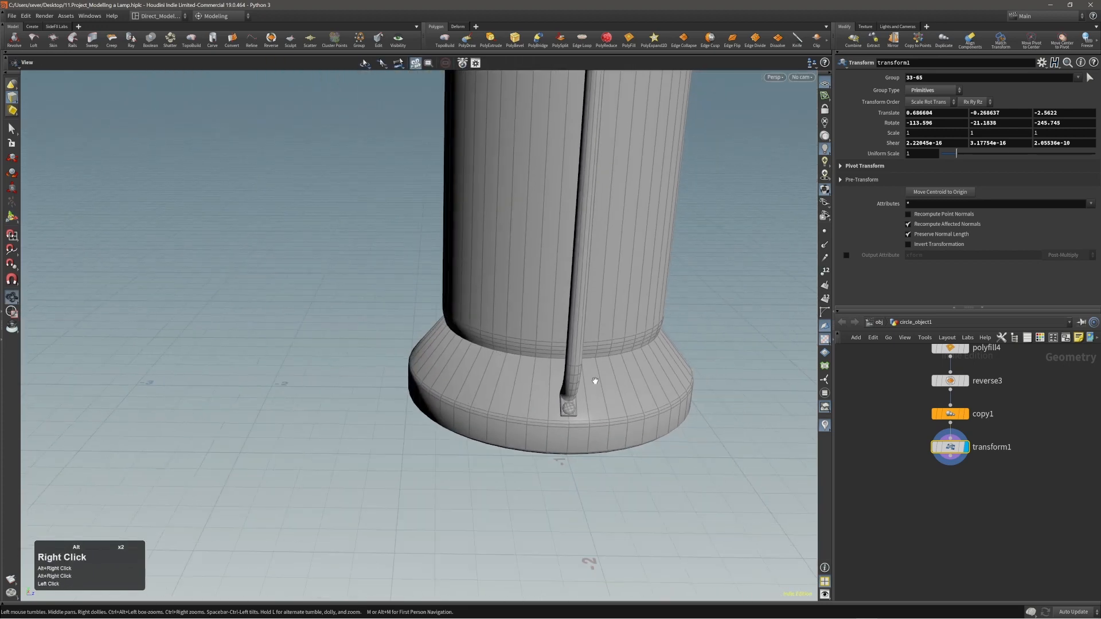
{"action": "left_click_drag", "start_coordinate": [370, 446], "coordinate": [482, 449], "text": "alt"}
{"action": "key", "text": "Return"}
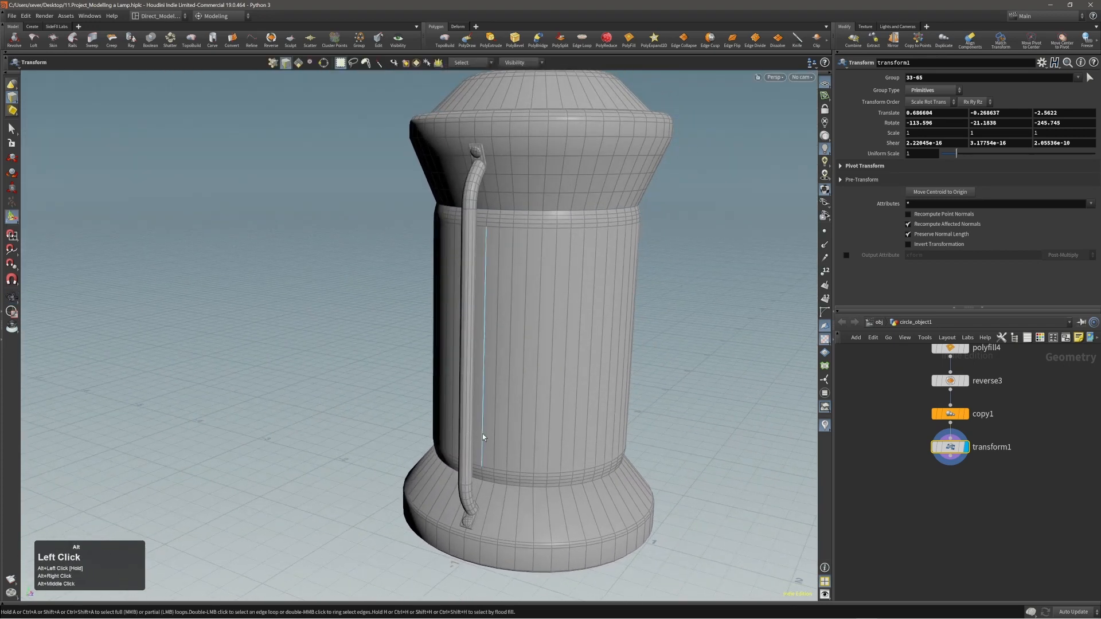
{"action": "mouse_move", "coordinate": [499, 457]}
{"action": "middle_mouse_down"}
{"action": "mouse_move", "coordinate": [524, 457]}
{"action": "mouse_move", "coordinate": [512, 452]}
{"action": "middle_mouse_up"}
{"action": "key", "text": "3"}
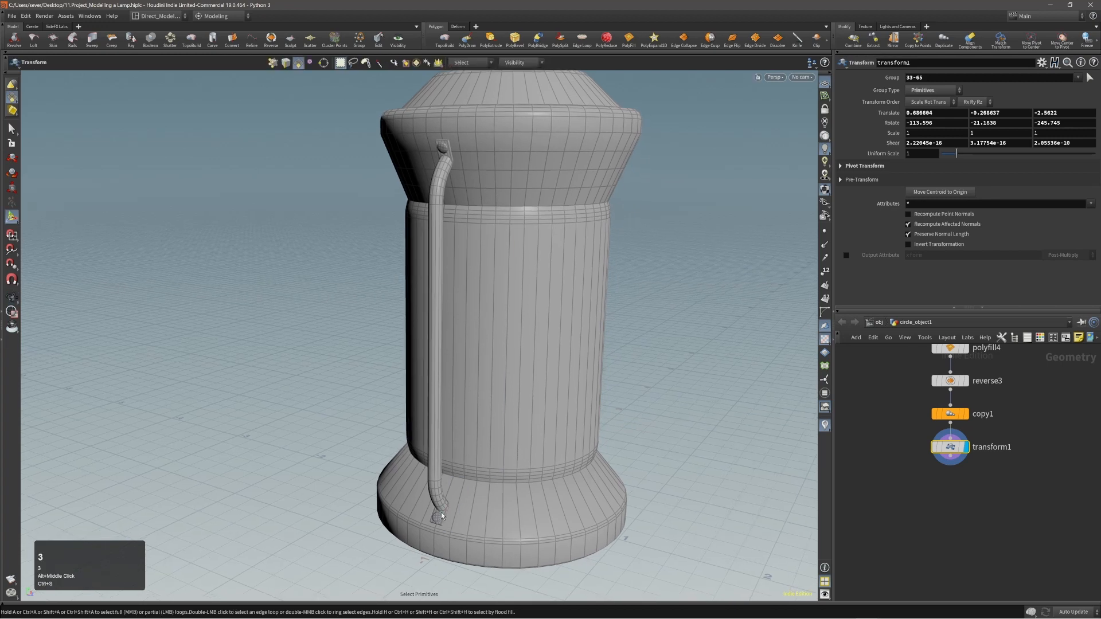
{"action": "double_click", "coordinate": [443, 512], "text": "shift"}
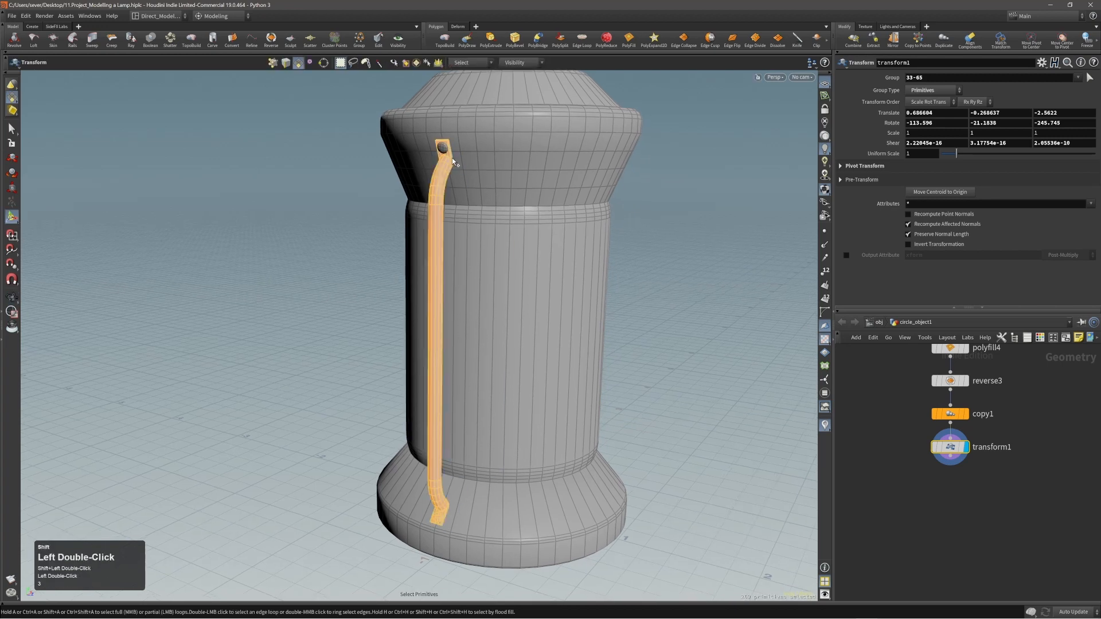
{"action": "right_click_drag", "start_coordinate": [443, 150], "coordinate": [493, 289], "text": "alt"}
{"action": "middle_click_drag", "start_coordinate": [493, 290], "coordinate": [501, 315], "text": "alt"}
{"action": "key", "text": "c"}
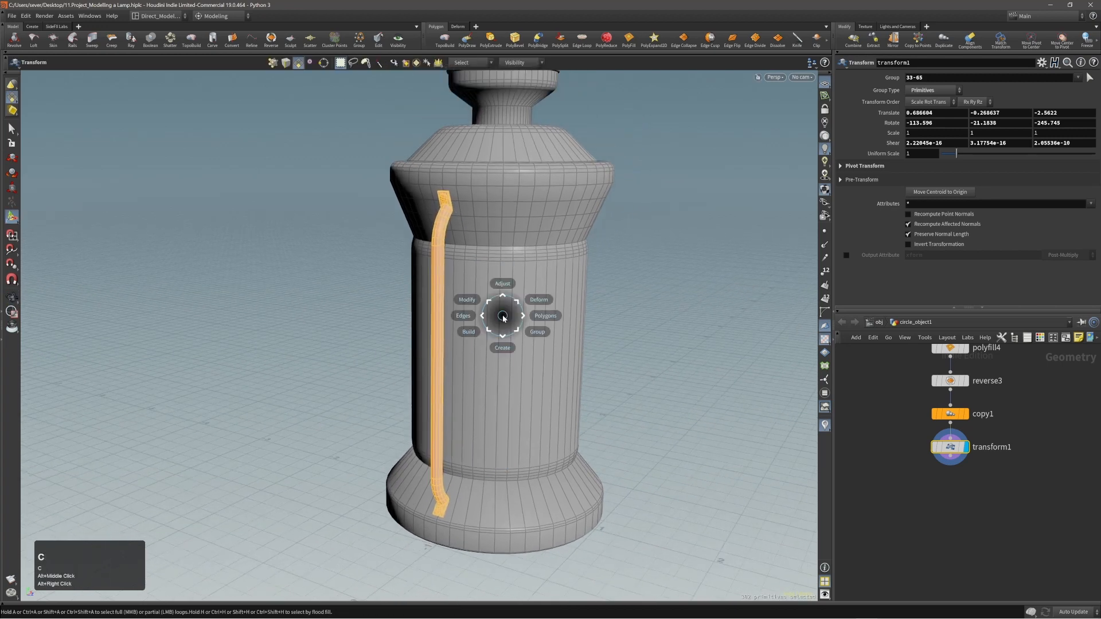
{"action": "left_click", "coordinate": [500, 314]}
{"action": "left_click", "coordinate": [490, 309]}
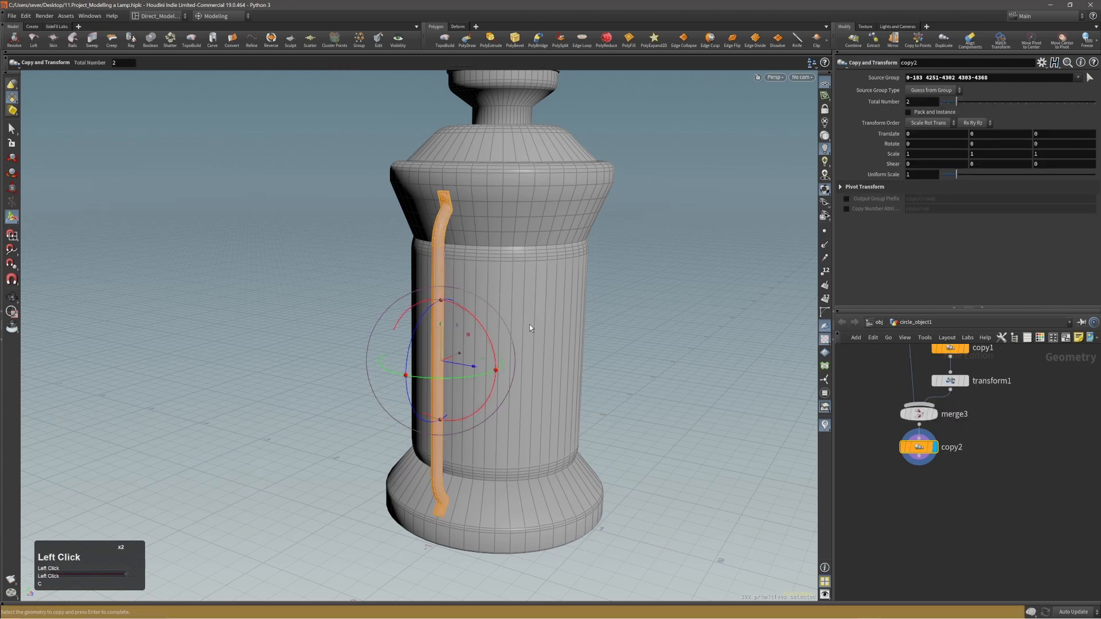
{"action": "right_click_drag", "start_coordinate": [529, 324], "coordinate": [516, 319], "text": "alt"}
{"action": "middle_click_drag", "start_coordinate": [516, 319], "coordinate": [504, 315], "text": "alt"}
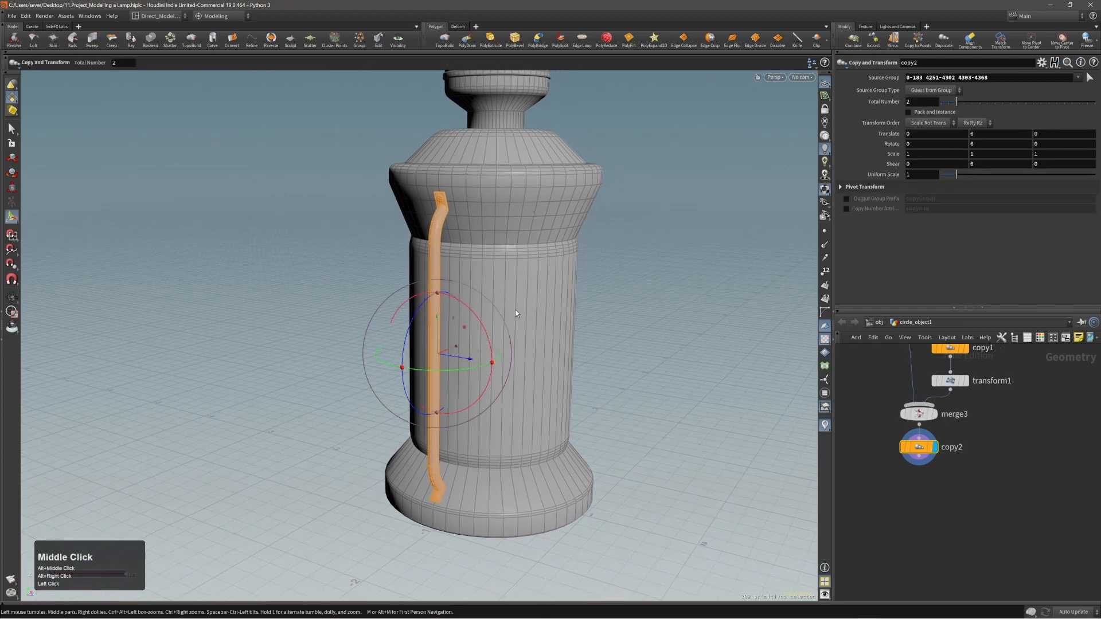
{"action": "key", "text": "Delete"}
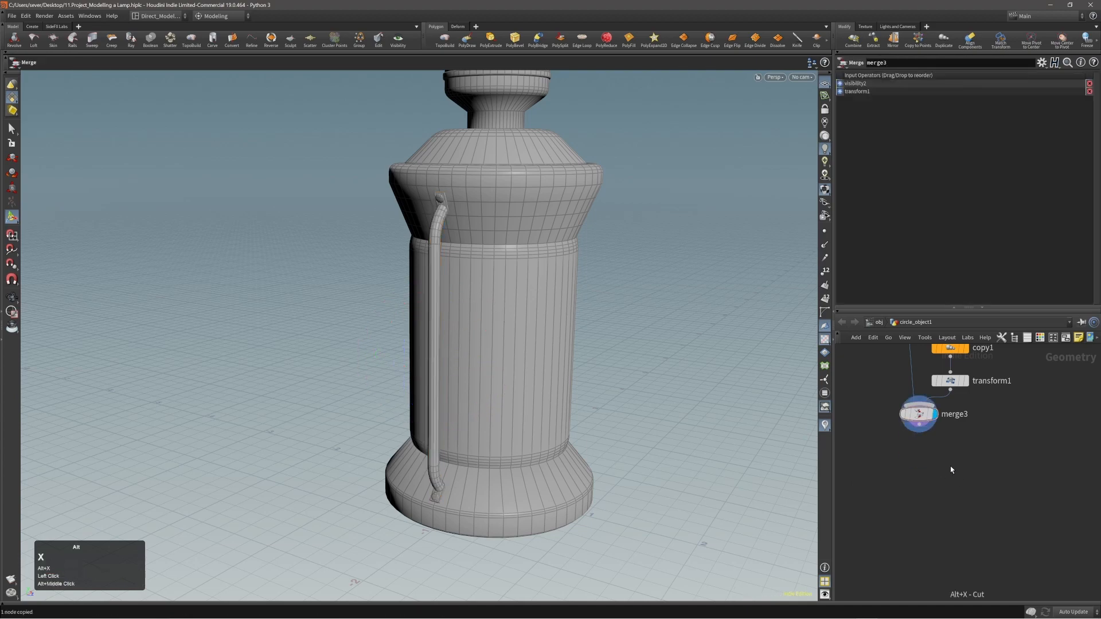
- Duplicate the side handle and its tabs, without the rivet heads, using Copy and Transform with a total number of 2
{"action": "left_click", "coordinate": [919, 414]}
{"action": "right_click_drag", "start_coordinate": [516, 350], "coordinate": [488, 305], "text": "alt"}
{"action": "key", "text": "s"}
{"action": "left_click", "coordinate": [436, 294]}
{"action": "double_click", "coordinate": [436, 293]}
{"action": "middle_click_drag", "start_coordinate": [487, 305], "coordinate": [486, 314], "text": "alt"}
{"action": "middle_click_drag", "start_coordinate": [486, 314], "coordinate": [484, 328]}
{"action": "key", "text": "c"}
{"action": "left_click", "coordinate": [477, 317]}
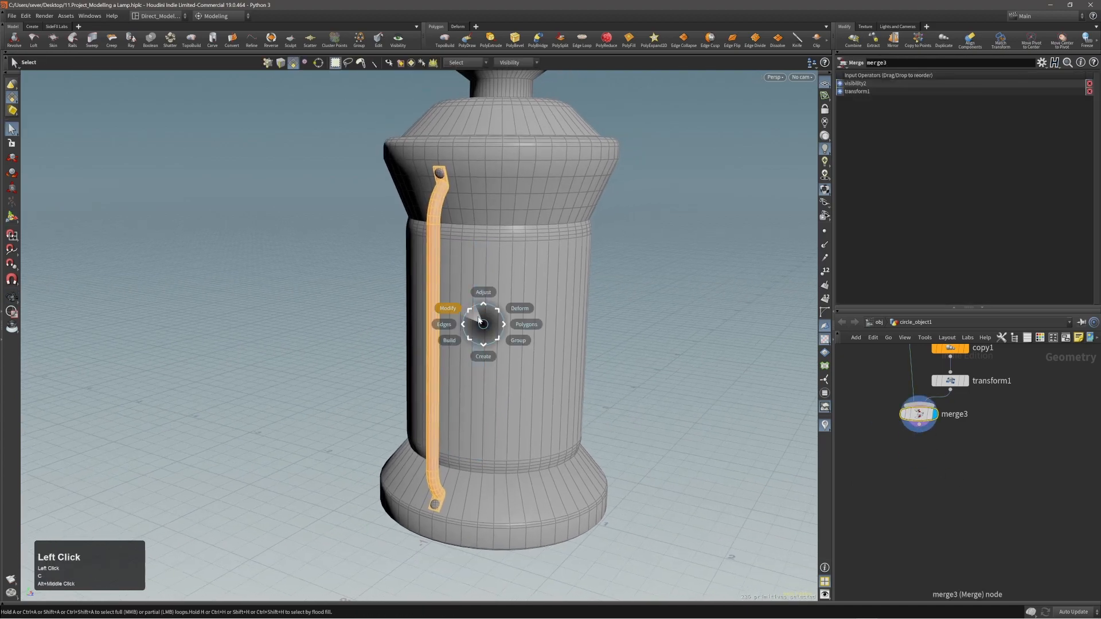
{"action": "left_click", "coordinate": [472, 311]}
{"action": "right_click_drag", "start_coordinate": [477, 310], "coordinate": [484, 312], "text": "alt"}
{"action": "left_click_drag", "start_coordinate": [484, 311], "coordinate": [490, 332], "text": "alt"}
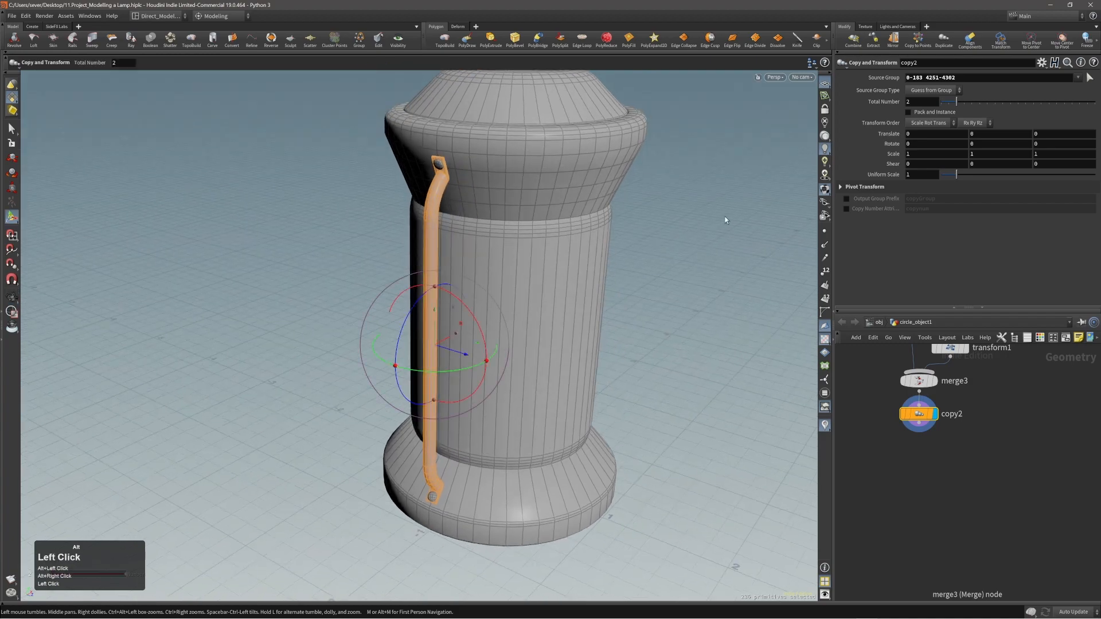
- Reset the handle copy's pivot translation on X and Z to 0 so the pivot sits on the lamp's central axis
{"action": "left_click", "coordinate": [864, 187]}
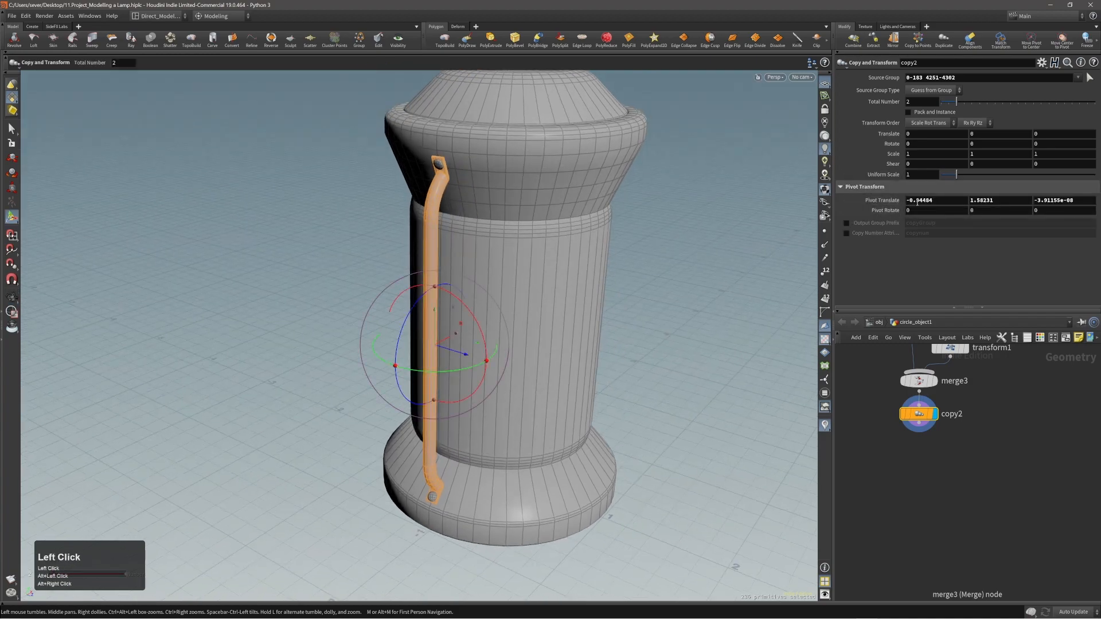
{"action": "middle_click", "coordinate": [959, 202], "text": "ctrl"}
{"action": "right_click_drag", "start_coordinate": [574, 286], "coordinate": [524, 290]}
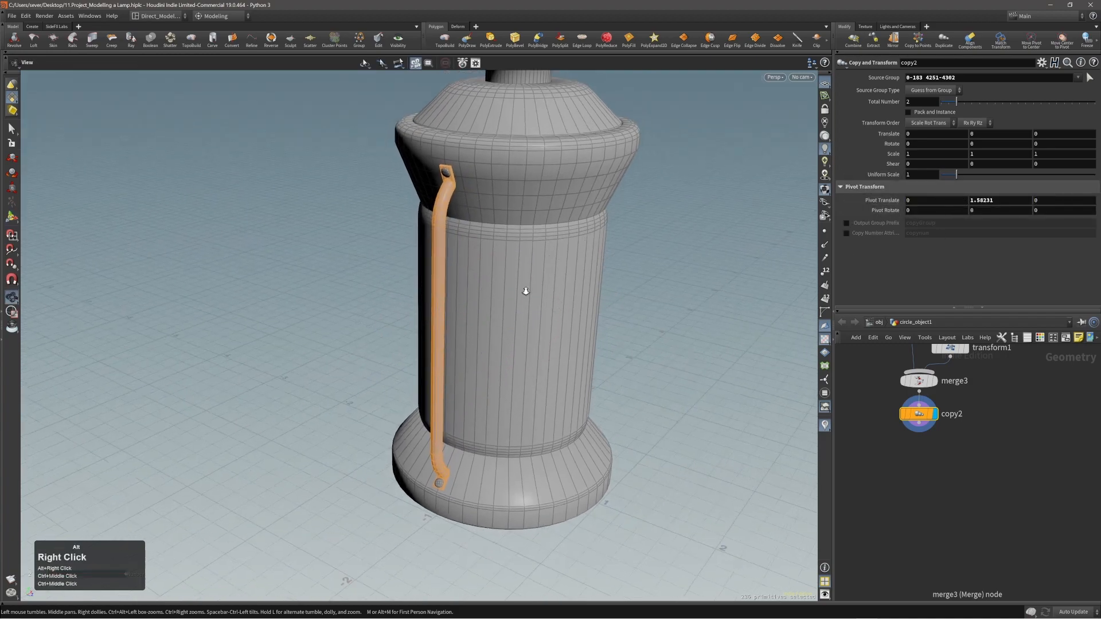
{"action": "left_click_drag", "start_coordinate": [523, 290], "coordinate": [562, 290]}
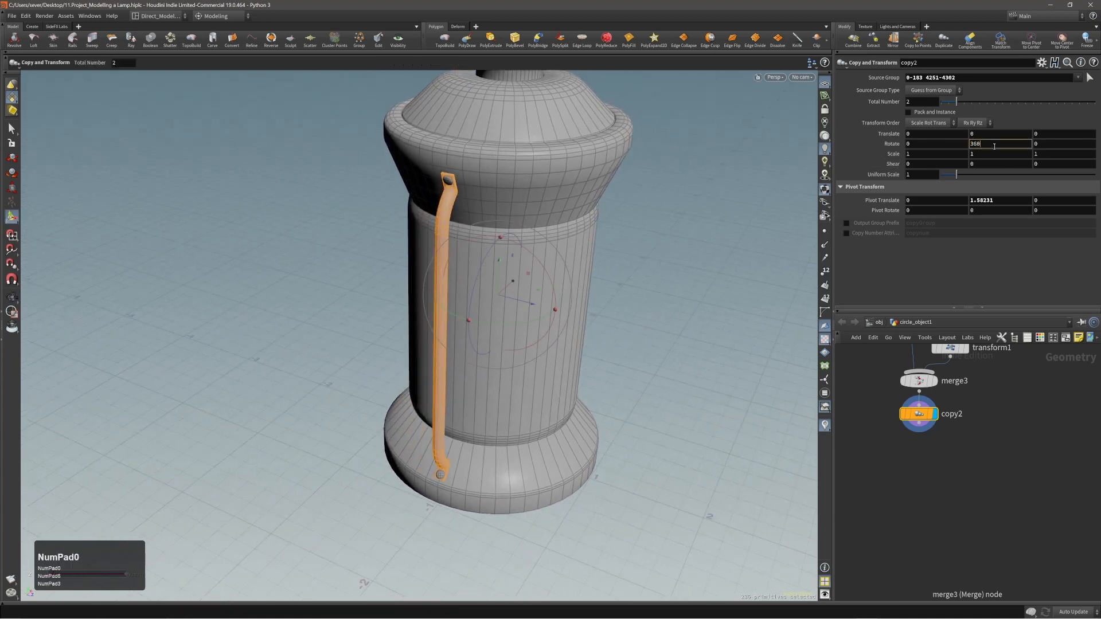
- Set the handle copy's Y rotation to the expression 360 / ch("ncy"), referencing its total number
{"action": "type", "text": "/"}
{"action": "right_click_drag", "start_coordinate": [898, 105], "coordinate": [902, 170]}
{"action": "left_click", "coordinate": [1000, 145]}
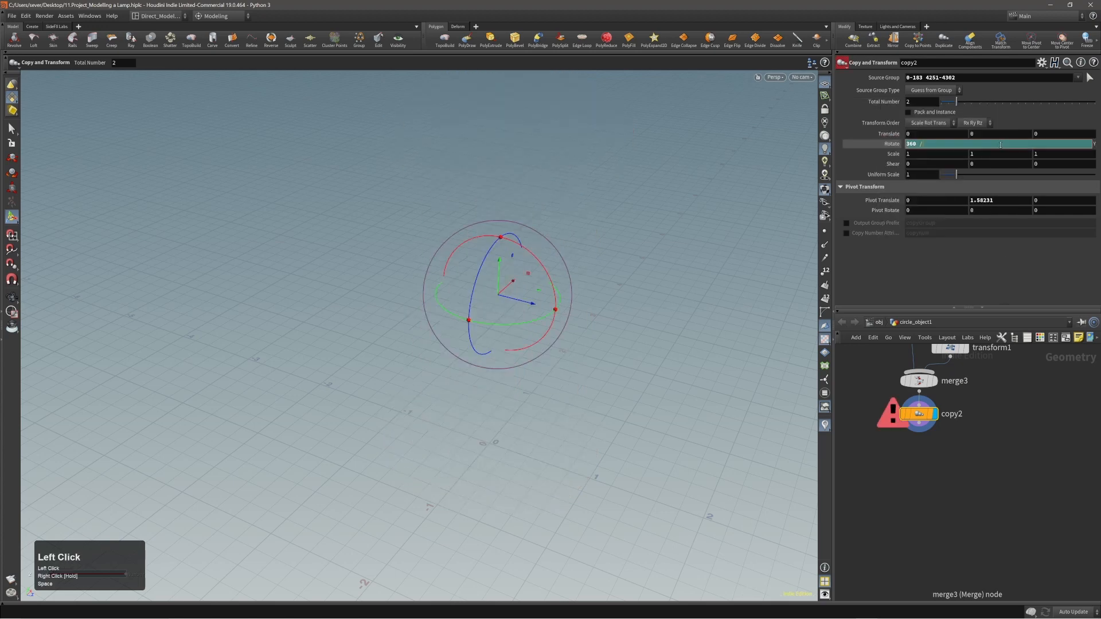
{"action": "right_click_drag", "start_coordinate": [992, 146], "coordinate": [995, 240]}
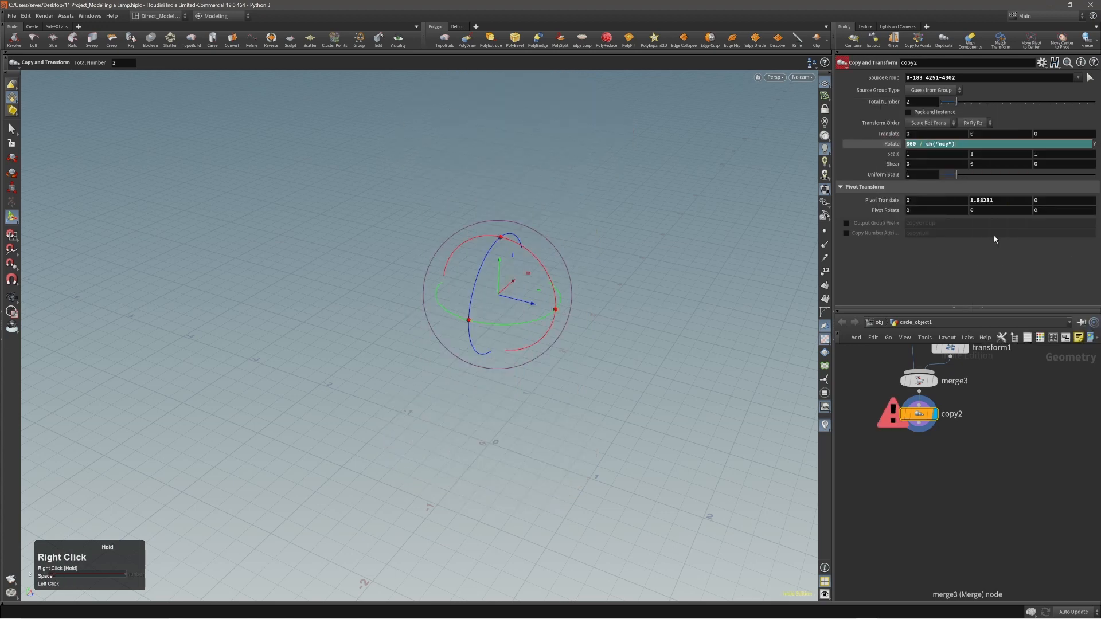
{"action": "left_click", "coordinate": [993, 252]}
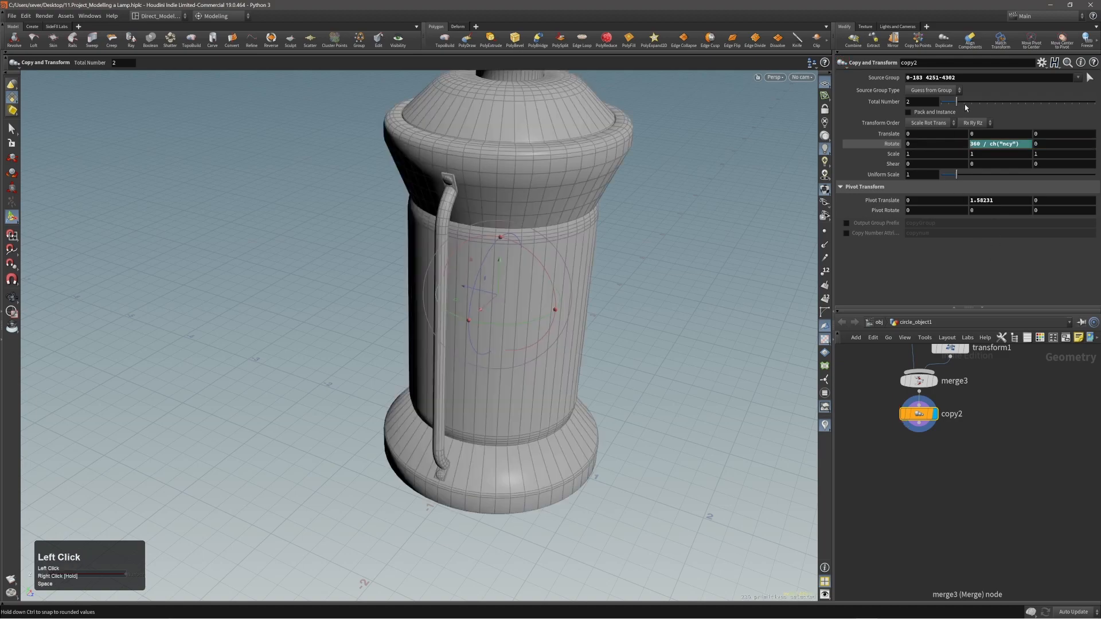
- Set the total number of handle copies around the lamp to 8
{"action": "left_click_drag", "start_coordinate": [965, 105], "coordinate": [1012, 103]}
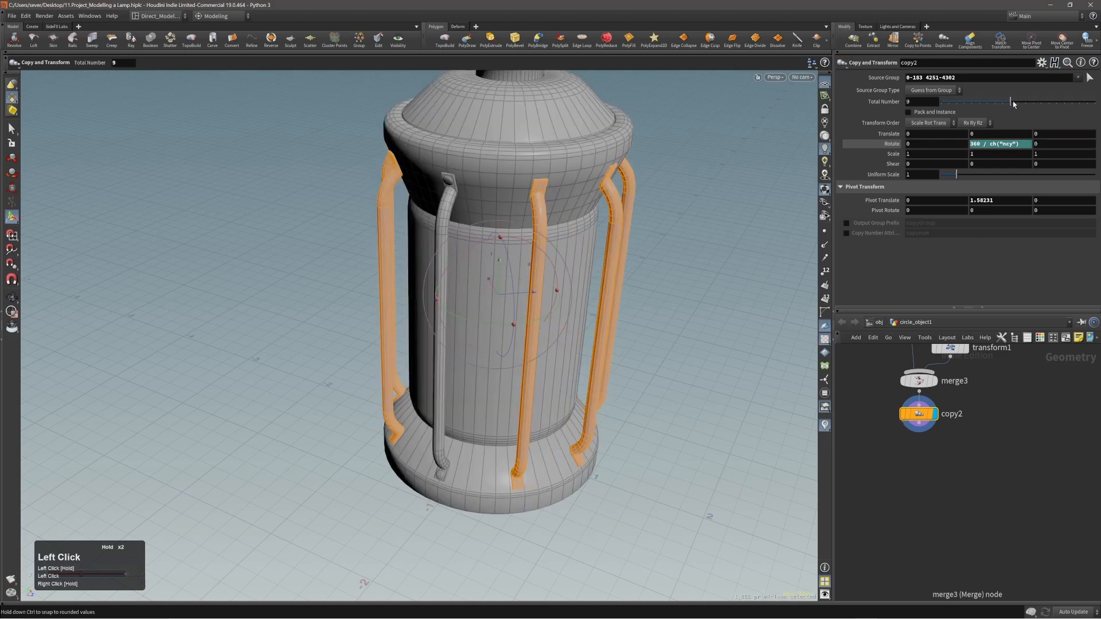
{"action": "right_click_drag", "start_coordinate": [659, 211], "coordinate": [643, 181], "text": "alt"}
{"action": "left_click_drag", "start_coordinate": [644, 182], "coordinate": [627, 156], "text": "alt"}
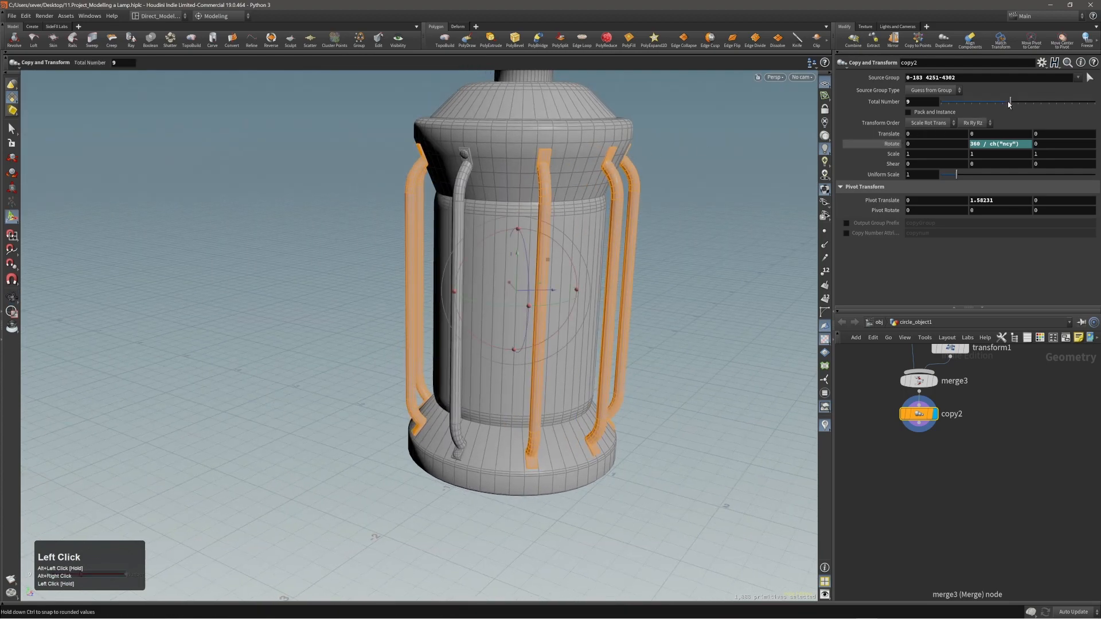
{"action": "left_click_drag", "start_coordinate": [1010, 103], "coordinate": [1005, 104]}
{"action": "left_click_drag", "start_coordinate": [665, 222], "coordinate": [675, 207], "text": "alt"}
{"action": "right_click_drag", "start_coordinate": [675, 206], "coordinate": [679, 204], "text": "alt"}
{"action": "middle_click_drag", "start_coordinate": [681, 214], "coordinate": [688, 211], "text": "alt"}
{"action": "right_click_drag", "start_coordinate": [688, 211], "coordinate": [693, 172], "text": "alt"}
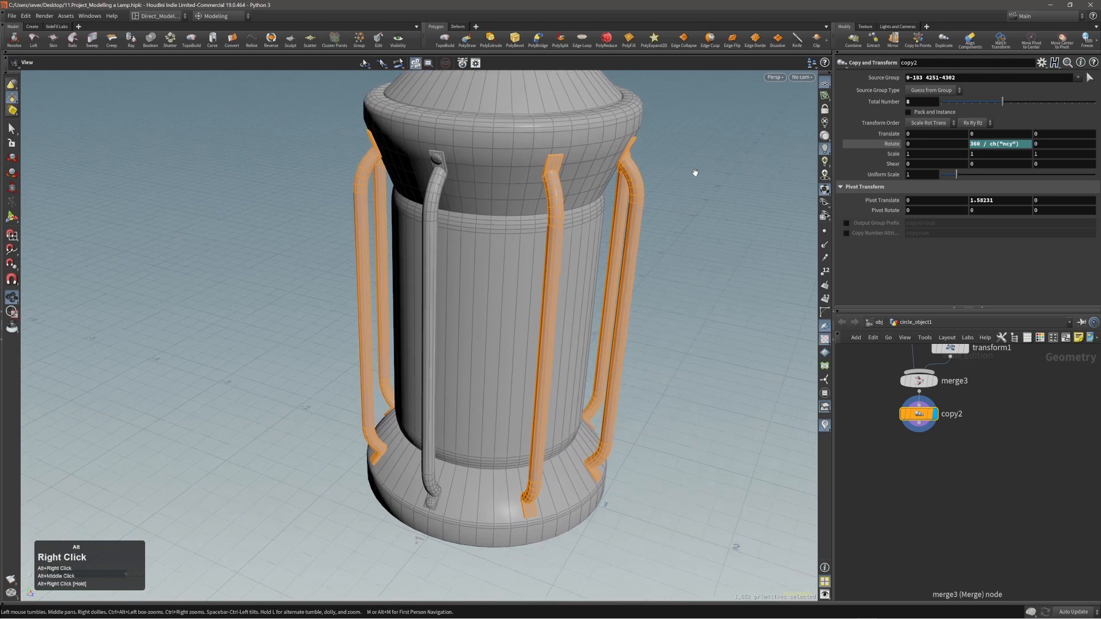
{"action": "middle_click_drag", "start_coordinate": [693, 172], "coordinate": [700, 170], "text": "alt"}
- Select the rivet heads on both tabs of the original handle and duplicate them with Copy and Transform
{"action": "key", "text": "s"}
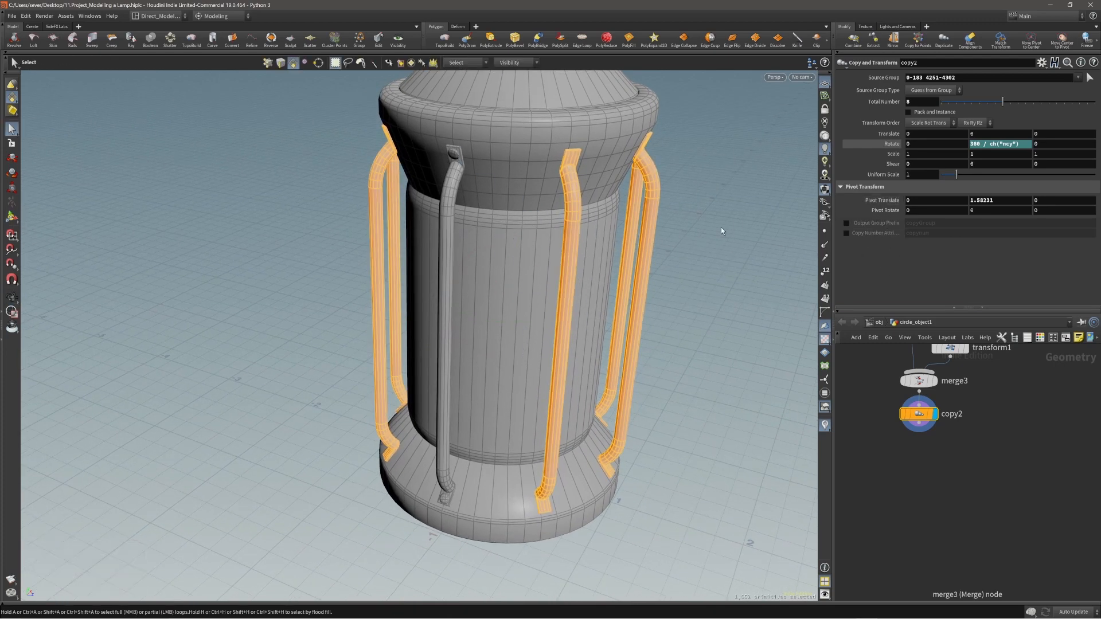
{"action": "middle_click_drag", "start_coordinate": [721, 228], "coordinate": [729, 232], "text": "alt"}
{"action": "right_click_drag", "start_coordinate": [729, 232], "coordinate": [706, 223], "text": "alt"}
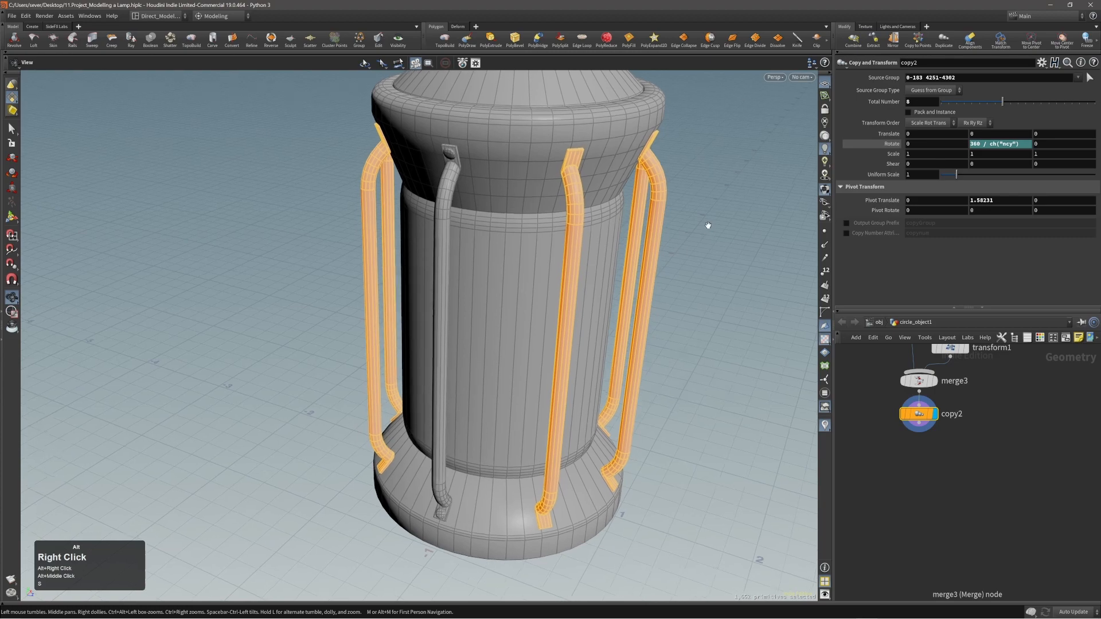
{"action": "double_click", "coordinate": [452, 158]}
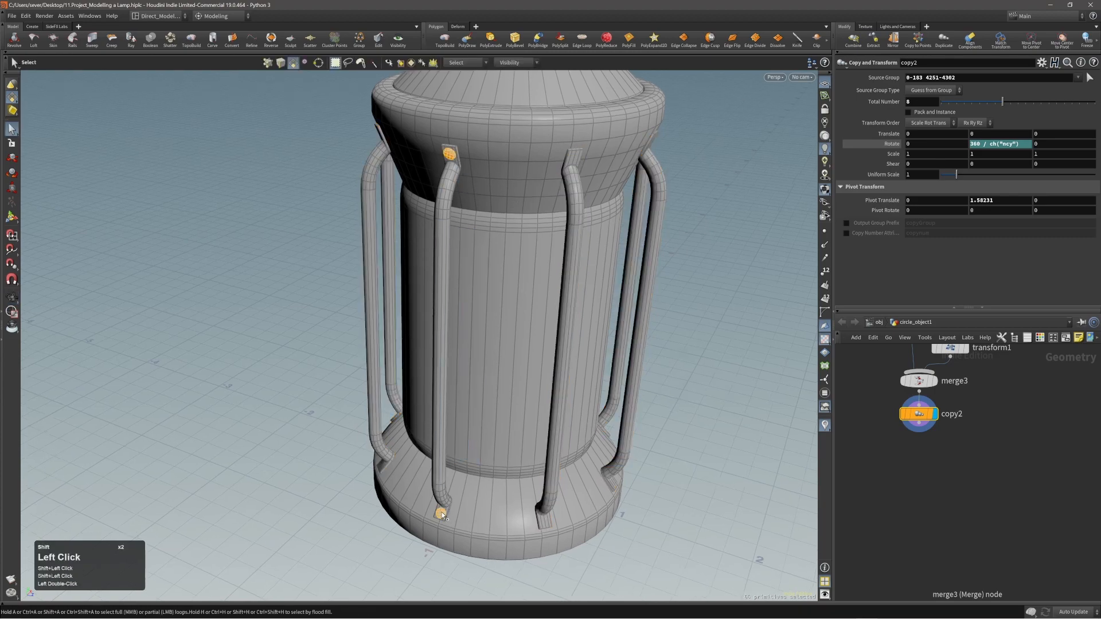
{"action": "right_click_drag", "start_coordinate": [487, 401], "coordinate": [476, 388], "text": "alt"}
{"action": "left_click_drag", "start_coordinate": [476, 388], "coordinate": [516, 361], "text": "alt"}
{"action": "key", "text": "c"}
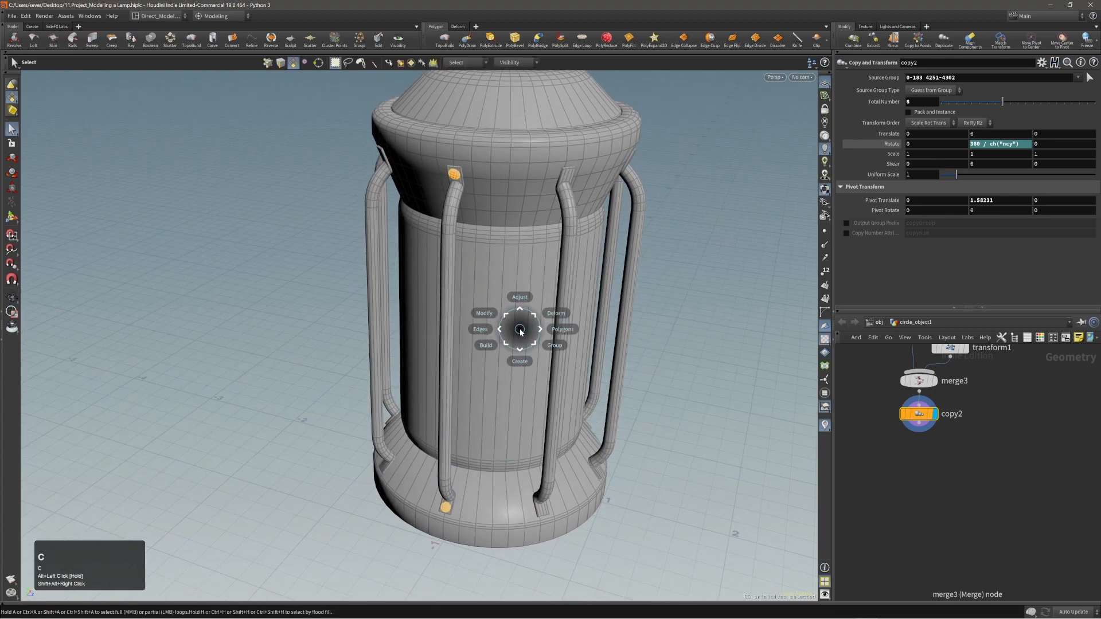
{"action": "left_click", "coordinate": [518, 329]}
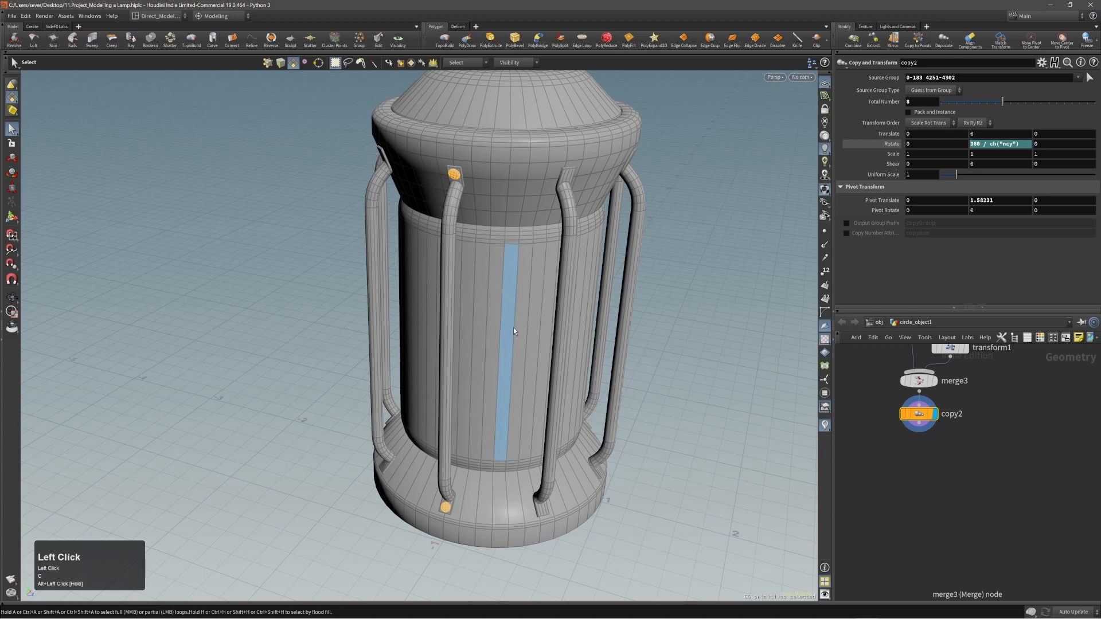
{"action": "key", "text": "q"}
{"action": "right_click_drag", "start_coordinate": [513, 332], "coordinate": [521, 320], "text": "alt"}
{"action": "left_click_drag", "start_coordinate": [521, 319], "coordinate": [482, 364], "text": "alt"}
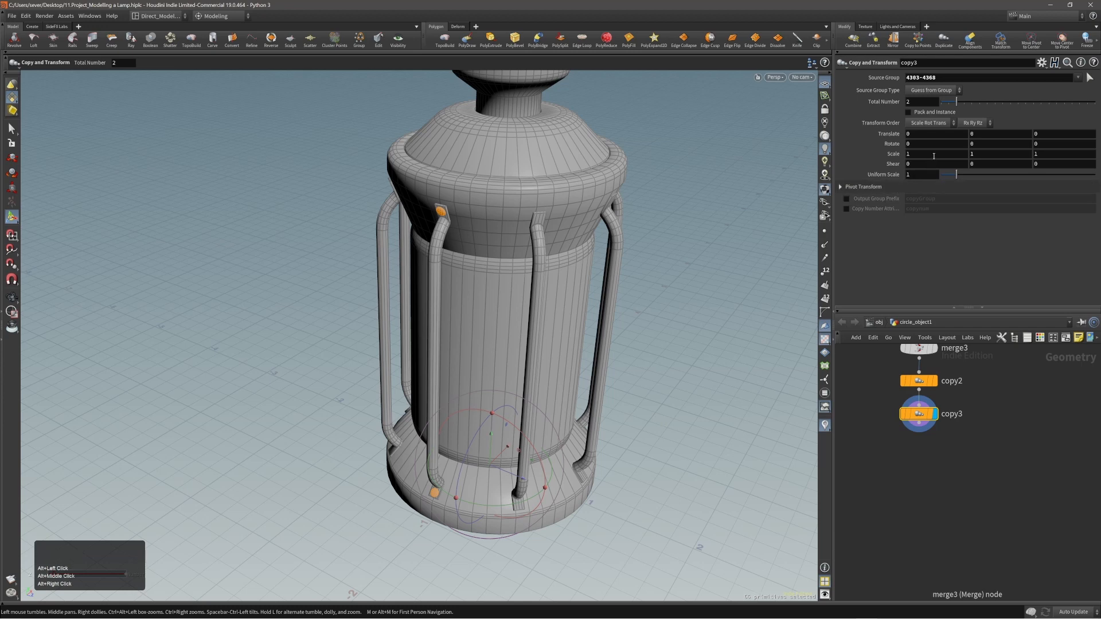
{"action": "double_click", "coordinate": [985, 145]}
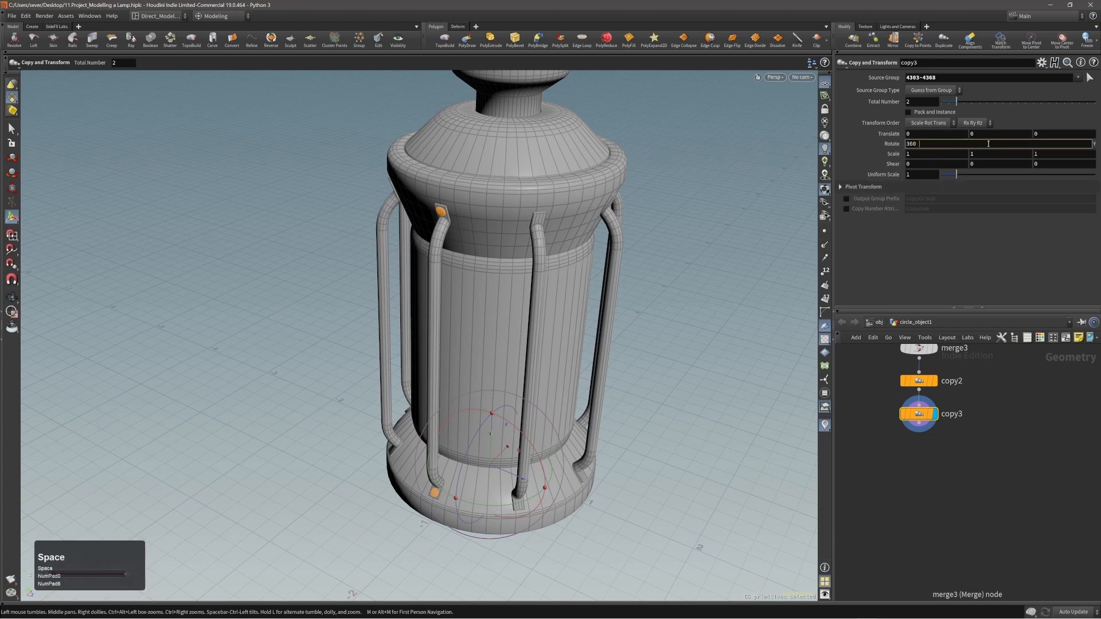
{"action": "right_click", "coordinate": [988, 144]}
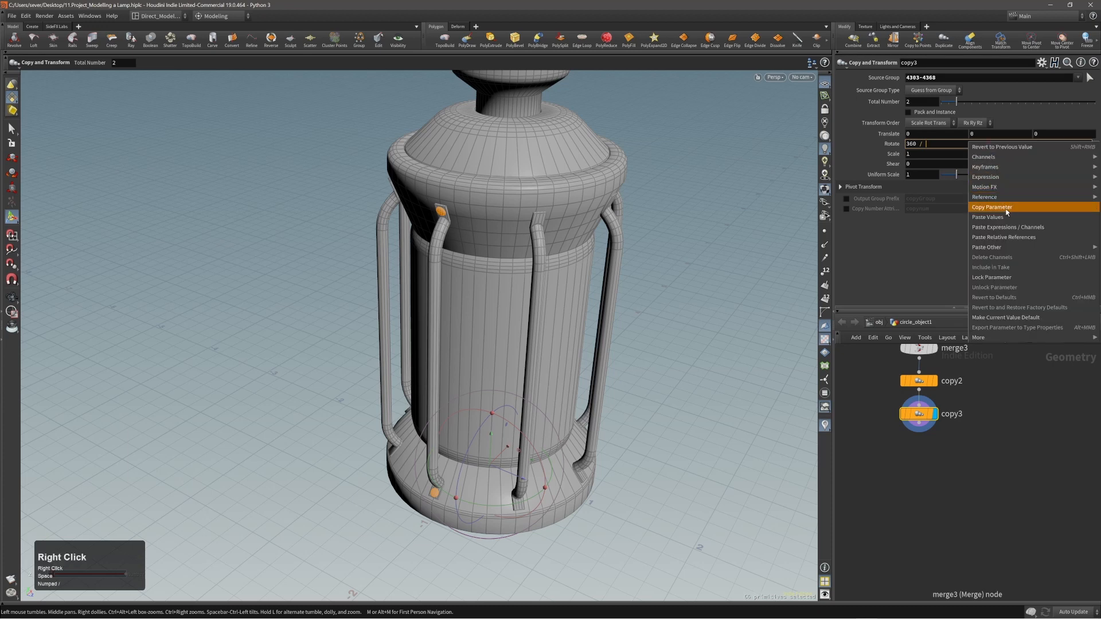
{"action": "left_click", "coordinate": [1009, 235]}
{"action": "key", "text": "ctrl+z"}
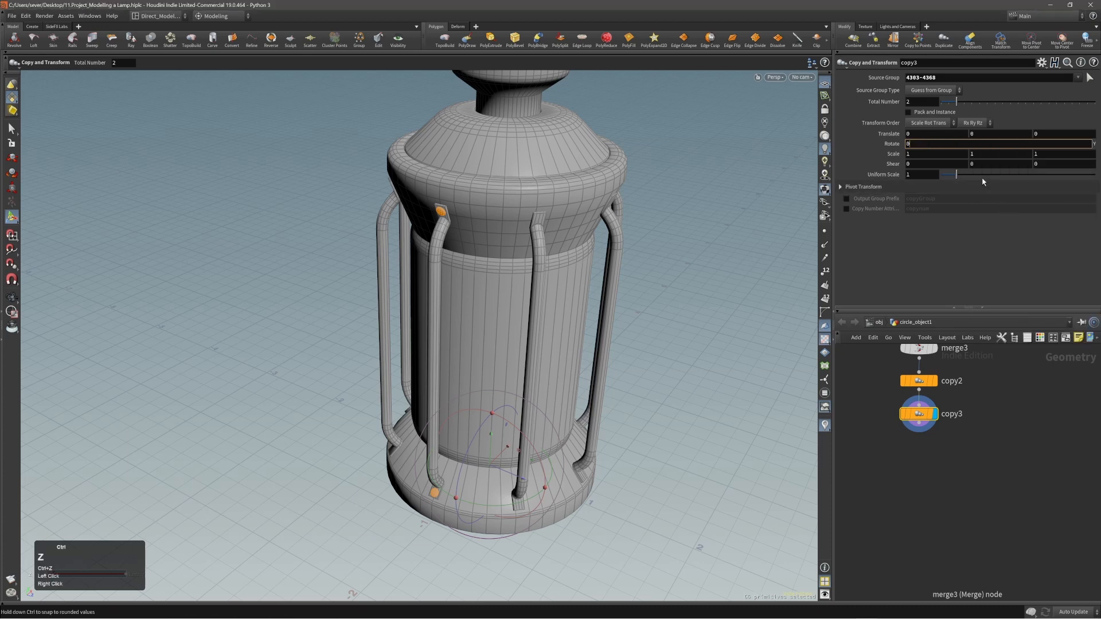
- Set the rivet copy's Y rotation to 360 / ch("ncy") using a relative reference to its total number
{"action": "right_click", "coordinate": [880, 104]}
{"action": "left_click", "coordinate": [917, 166]}
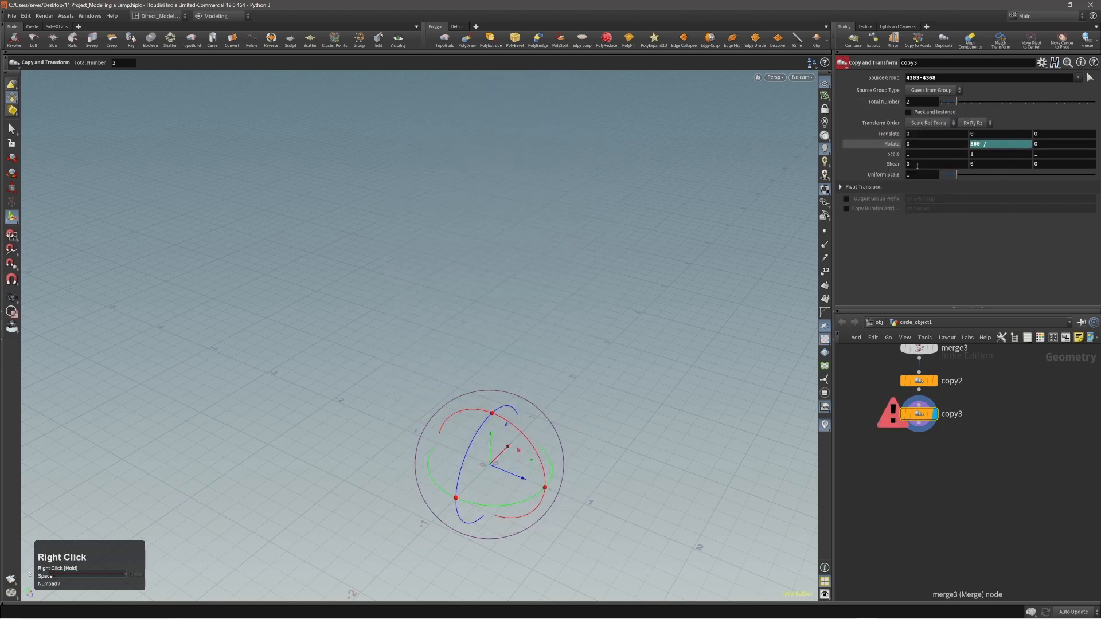
{"action": "right_click_drag", "start_coordinate": [1000, 146], "coordinate": [1003, 240]}
{"action": "left_click", "coordinate": [999, 235]}
- Set the total number of rivet head copies to 8 to match the handles
{"action": "left_click_drag", "start_coordinate": [955, 102], "coordinate": [969, 104]}
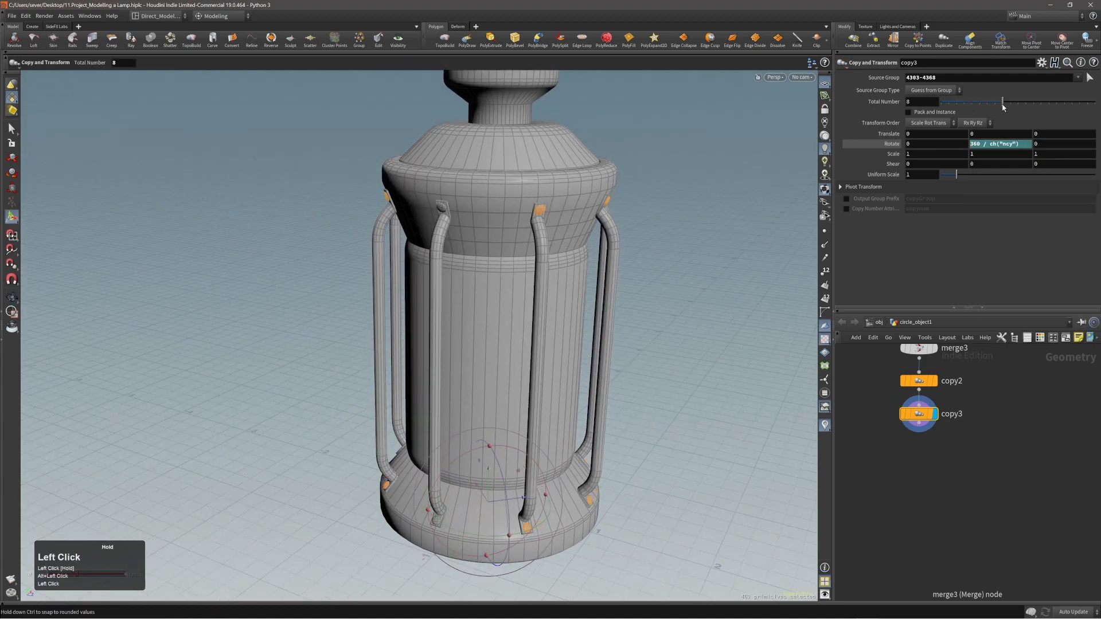
{"action": "right_click_drag", "start_coordinate": [669, 290], "coordinate": [658, 288], "text": "alt"}
{"action": "left_click_drag", "start_coordinate": [658, 287], "coordinate": [647, 290], "text": "alt"}
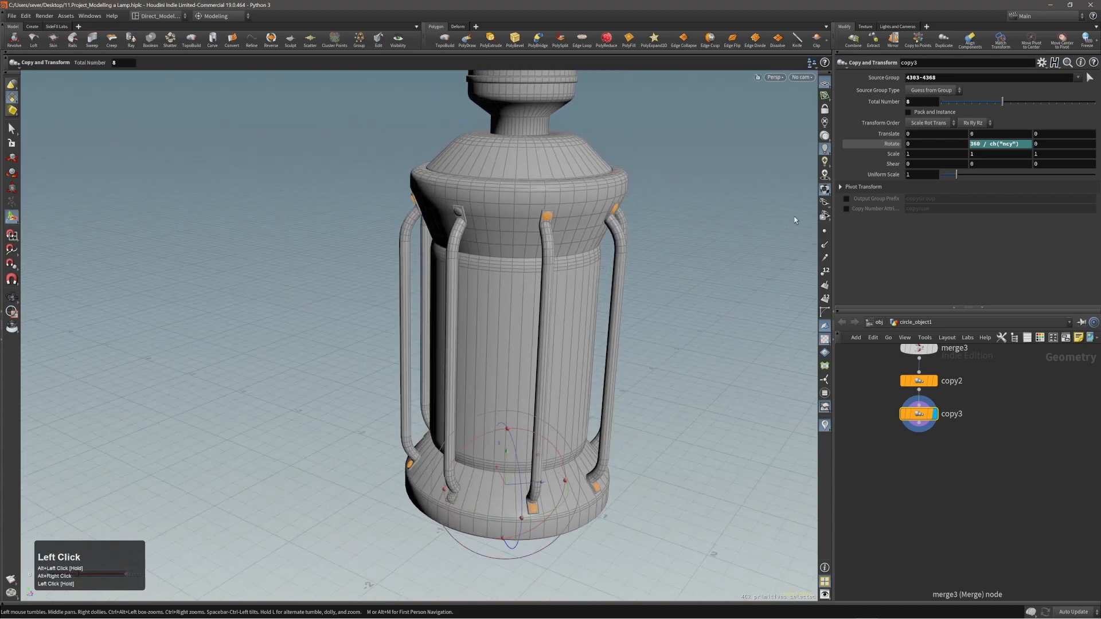
- Enable the output group prefix for the copied rivet heads, name it Bolts, and clear the selection
{"action": "left_click", "coordinate": [846, 199]}
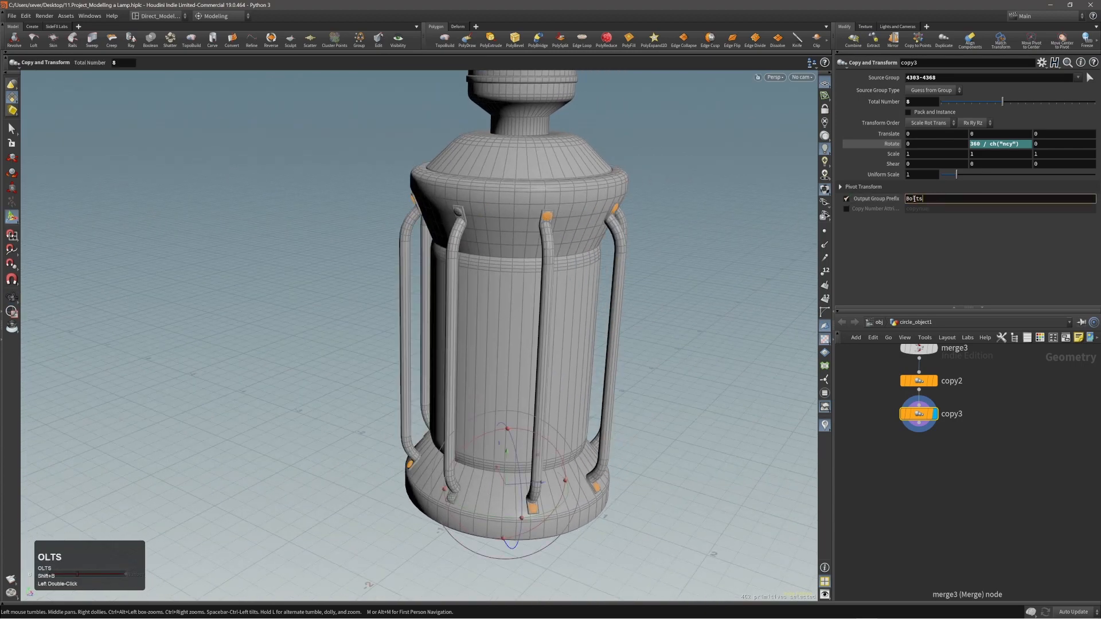
{"action": "middle_click_drag", "start_coordinate": [633, 349], "coordinate": [630, 339], "text": "alt"}
{"action": "right_click_drag", "start_coordinate": [500, 262], "coordinate": [514, 285], "text": "alt"}
{"action": "middle_click_drag", "start_coordinate": [514, 285], "coordinate": [489, 255], "text": "alt"}
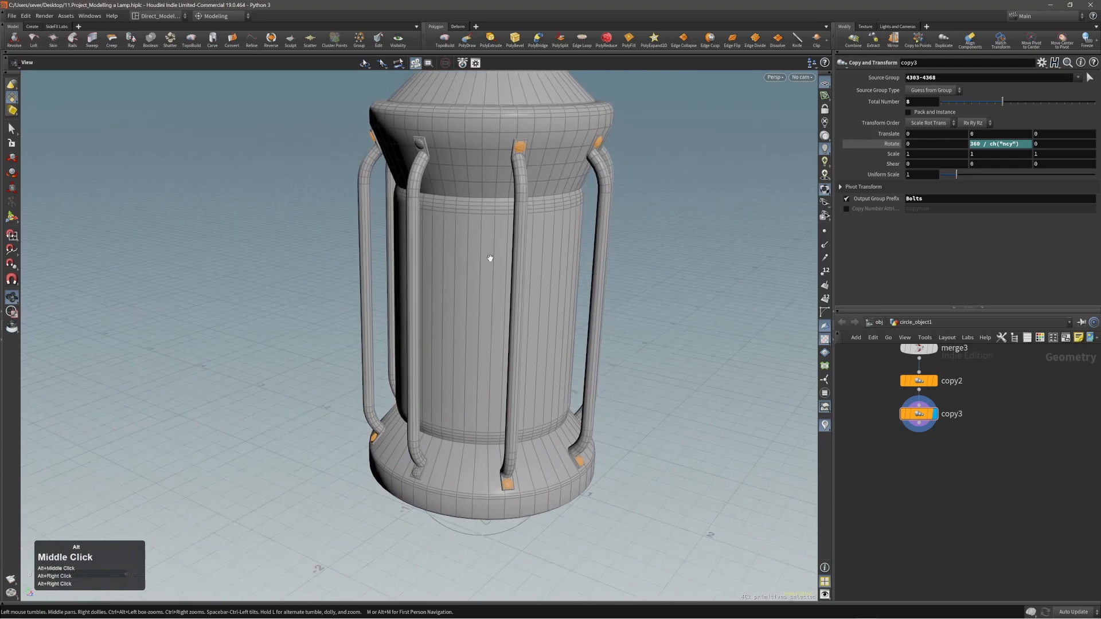
{"action": "right_click_drag", "start_coordinate": [489, 255], "coordinate": [472, 254], "text": "alt"}
{"action": "left_click_drag", "start_coordinate": [471, 254], "coordinate": [481, 260], "text": "alt"}
{"action": "key", "text": "Return"}
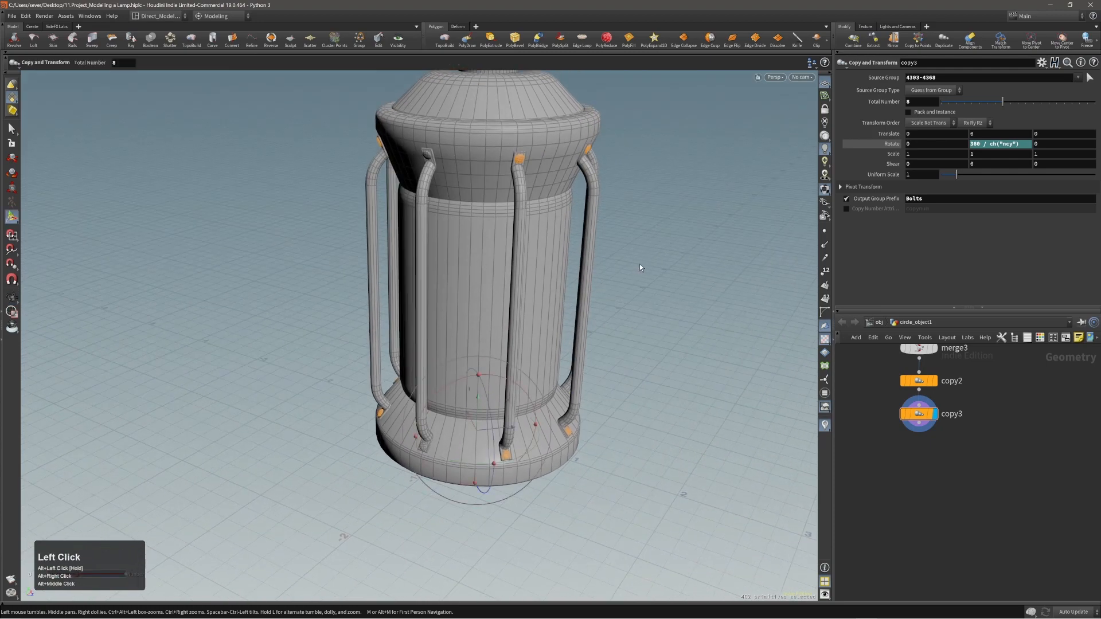
{"action": "middle_click_drag", "start_coordinate": [658, 263], "coordinate": [648, 279], "text": "alt"}
{"action": "key", "text": "s"}
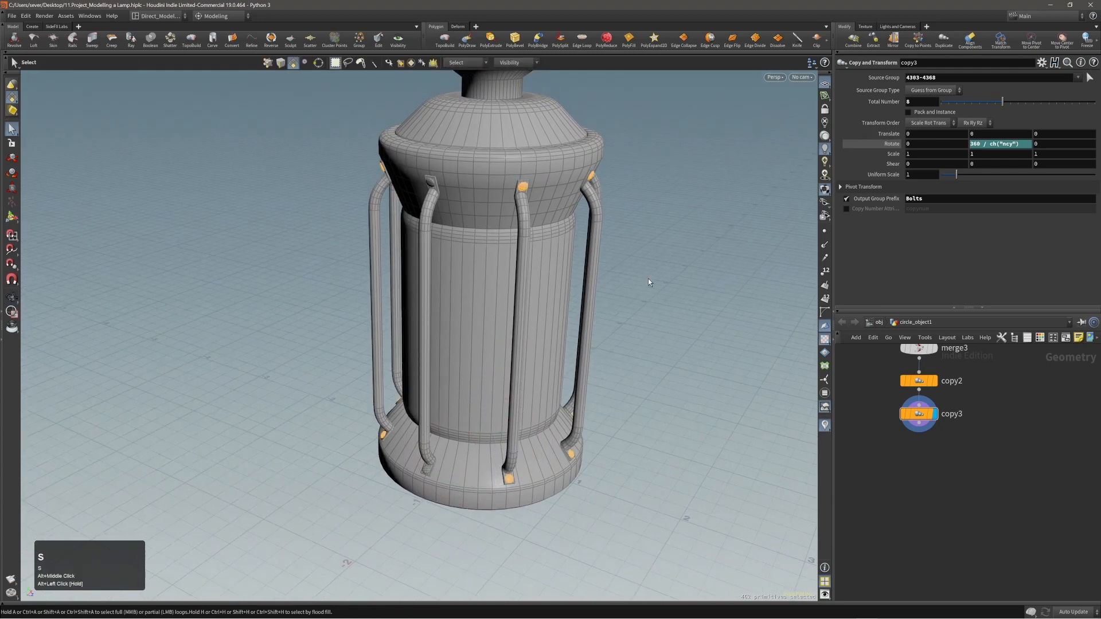
{"action": "left_click", "coordinate": [647, 279]}
- Examine the whole lamp with its ring of handles and rivet heads from several angles
{"action": "right_click_drag", "start_coordinate": [573, 221], "coordinate": [553, 188], "text": "alt"}
{"action": "left_click_drag", "start_coordinate": [553, 188], "coordinate": [477, 207], "text": "alt"}
{"action": "middle_click_drag", "start_coordinate": [477, 208], "coordinate": [484, 252], "text": "alt"}
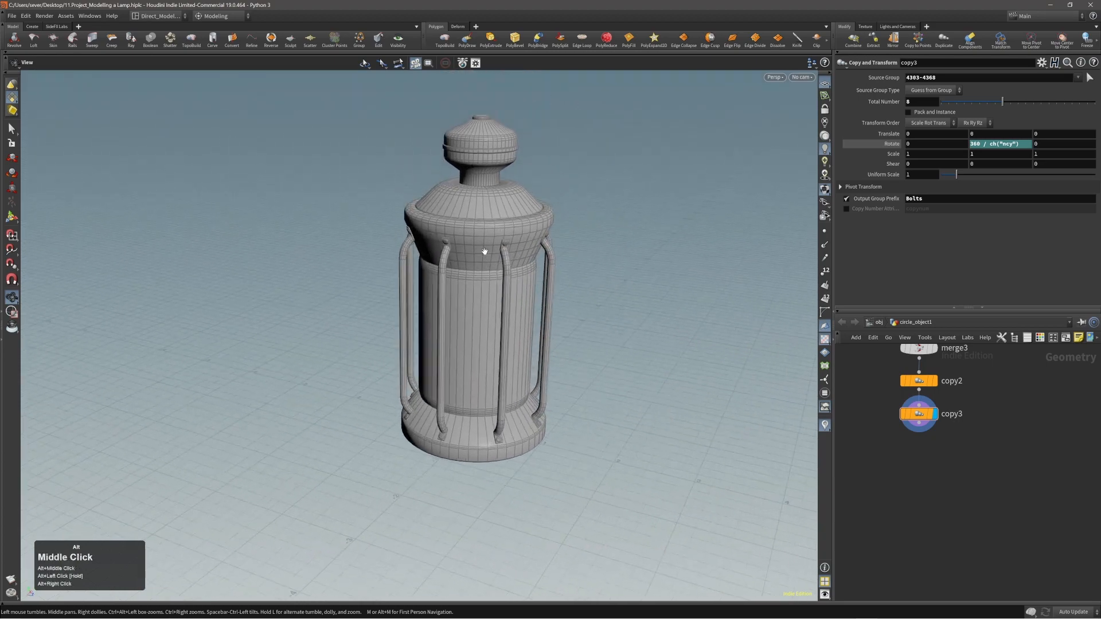
{"action": "right_click_drag", "start_coordinate": [484, 251], "coordinate": [497, 239], "text": "alt"}
{"action": "middle_click_drag", "start_coordinate": [497, 240], "coordinate": [505, 255], "text": "alt"}
{"action": "right_click_drag", "start_coordinate": [505, 255], "coordinate": [516, 260], "text": "alt"}
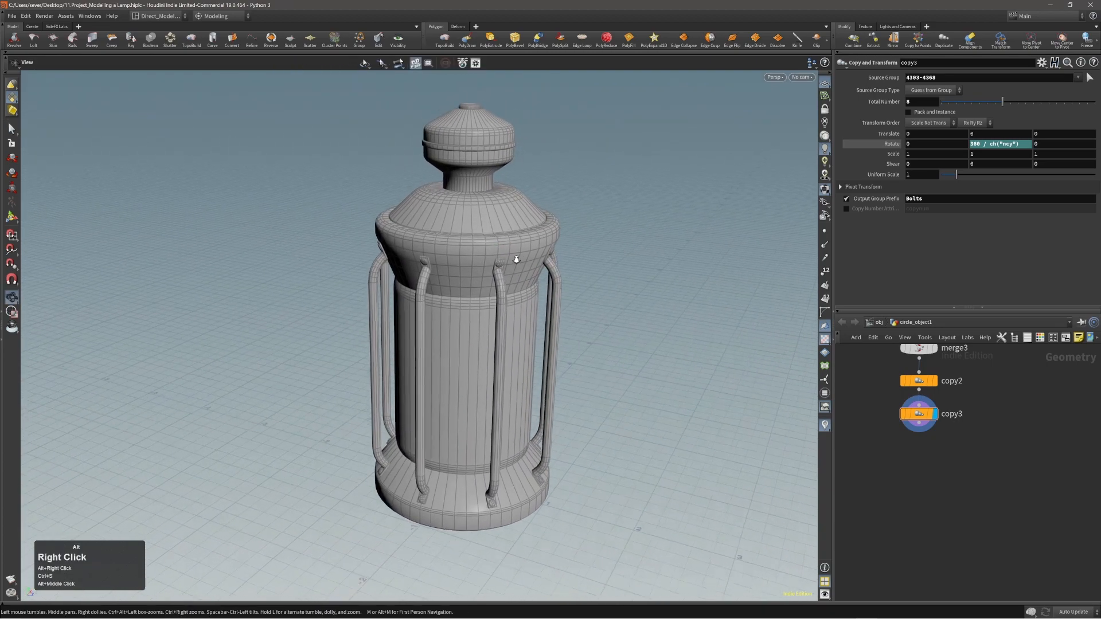
{"action": "left_click_drag", "start_coordinate": [516, 259], "coordinate": [496, 241], "text": "alt"}
{"action": "mouse_move", "coordinate": [497, 241]}
{"action": "right_mouse_down", "text": "alt"}
{"action": "mouse_move", "coordinate": [469, 246]}
{"action": "mouse_move", "coordinate": [476, 236]}
{"action": "right_mouse_up", "text": "alt"}
{"action": "middle_click_drag", "start_coordinate": [475, 236], "coordinate": [484, 259], "text": "alt"}
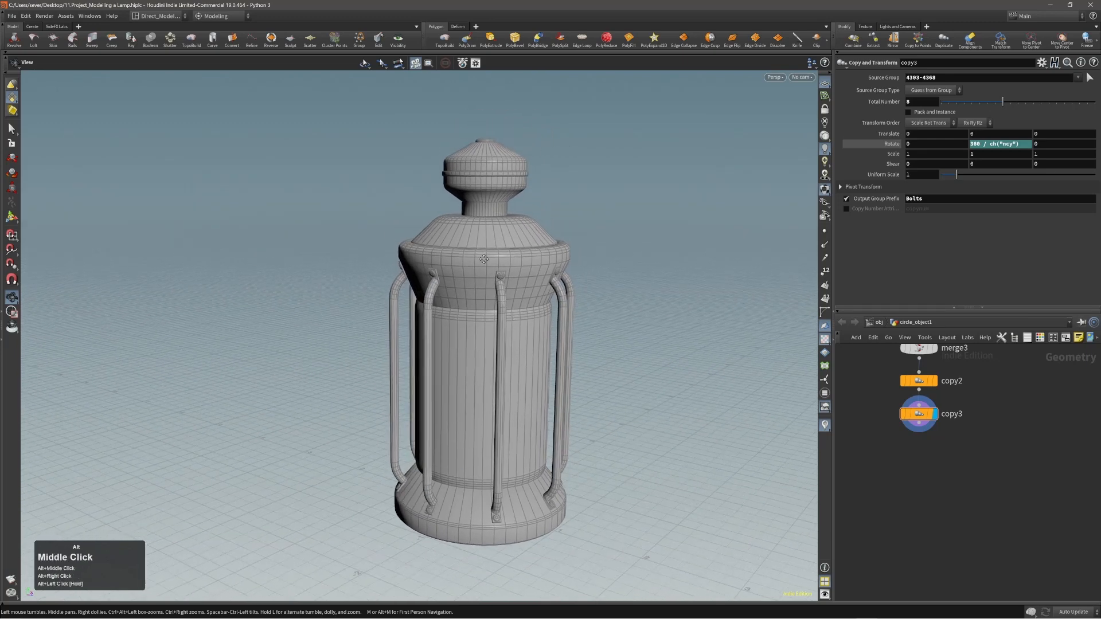
{"action": "key", "text": "s"}
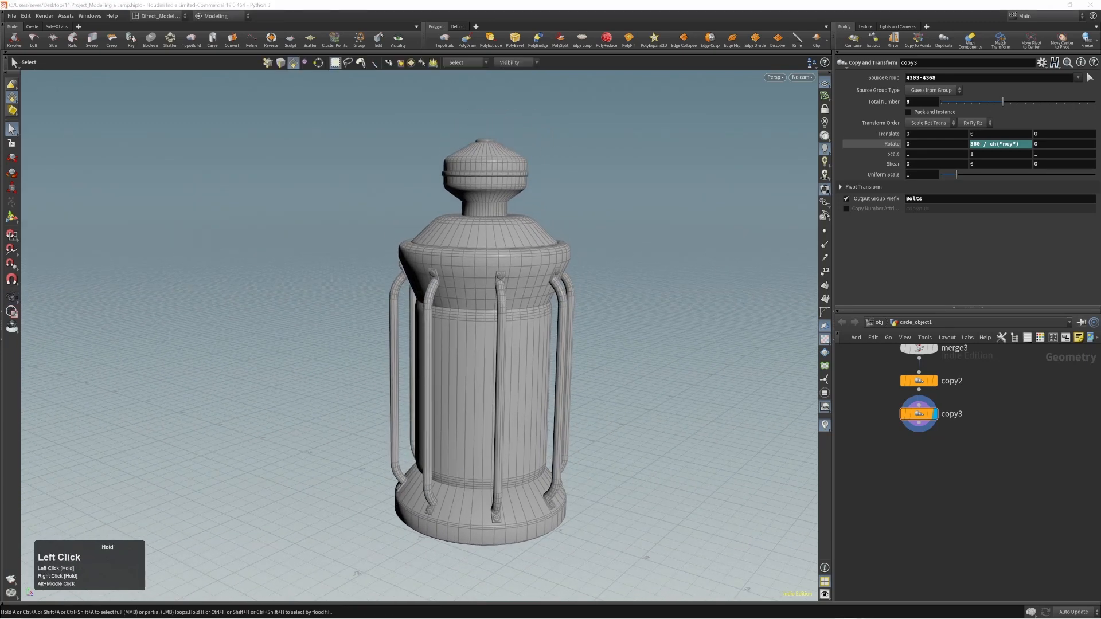
- Inspect the handles and rivets up close and compare them with the reference image of the lamp's cage
{"action": "right_click_drag", "start_coordinate": [541, 332], "coordinate": [675, 311], "text": "alt"}
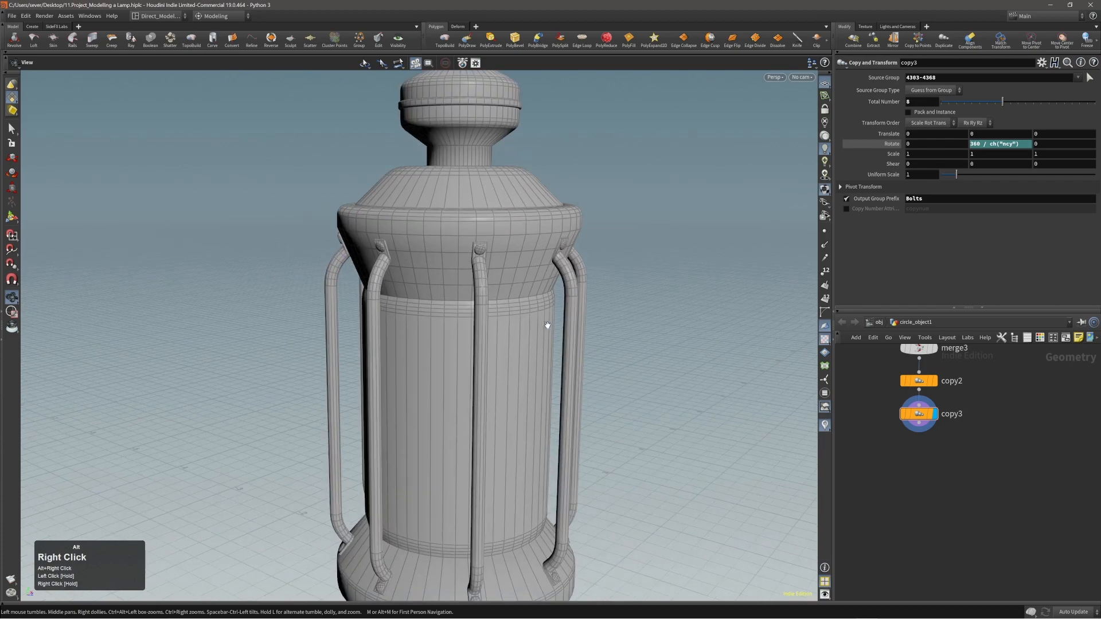
{"action": "middle_click_drag", "start_coordinate": [548, 325], "coordinate": [540, 298], "text": "alt"}
{"action": "middle_click_drag", "start_coordinate": [491, 347], "coordinate": [488, 272], "text": "alt"}
{"action": "right_click_drag", "start_coordinate": [488, 272], "coordinate": [521, 268], "text": "alt"}
{"action": "middle_click_drag", "start_coordinate": [520, 268], "coordinate": [505, 260], "text": "alt"}
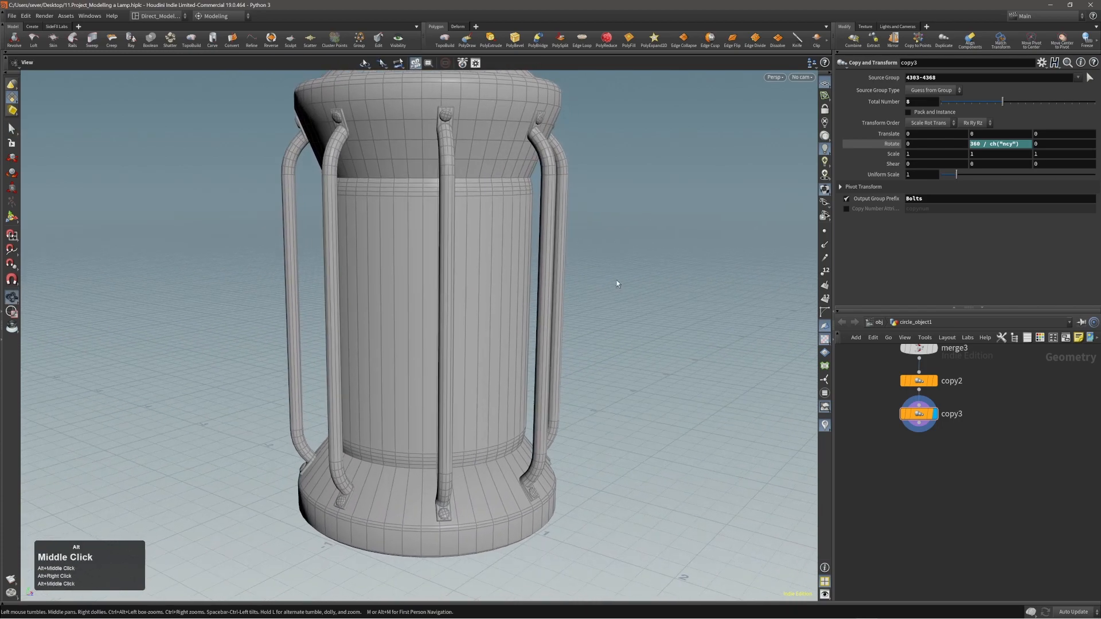
{"action": "right_click_drag", "start_coordinate": [1100, 344], "coordinate": [806, 279]}
{"action": "left_click_drag", "start_coordinate": [813, 363], "coordinate": [805, 277]}
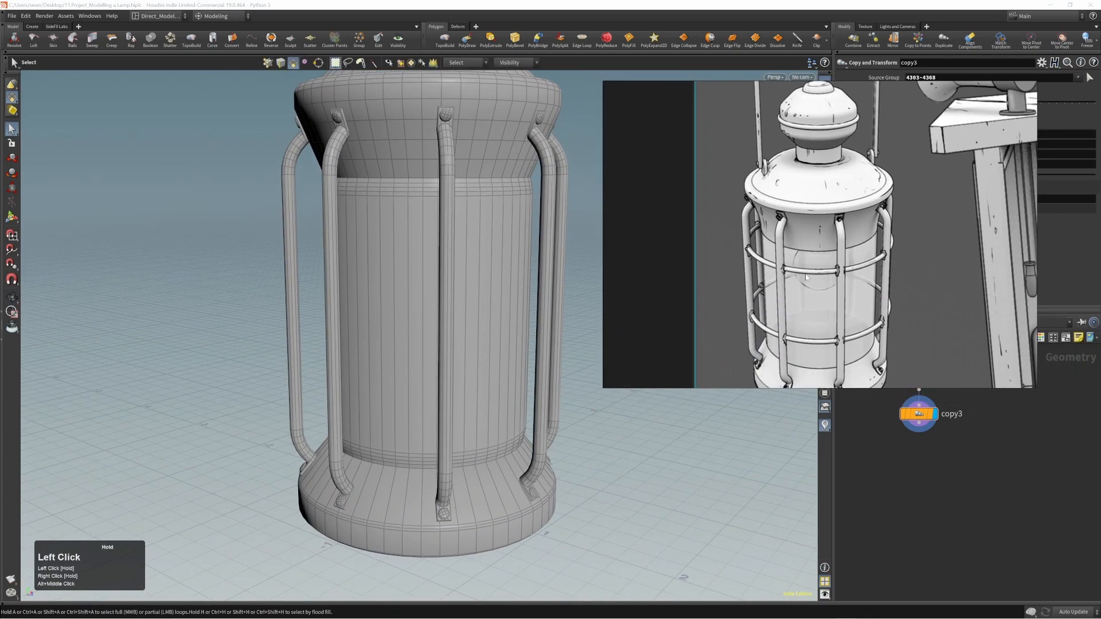
{"action": "right_click_drag", "start_coordinate": [792, 277], "coordinate": [1100, 275]}
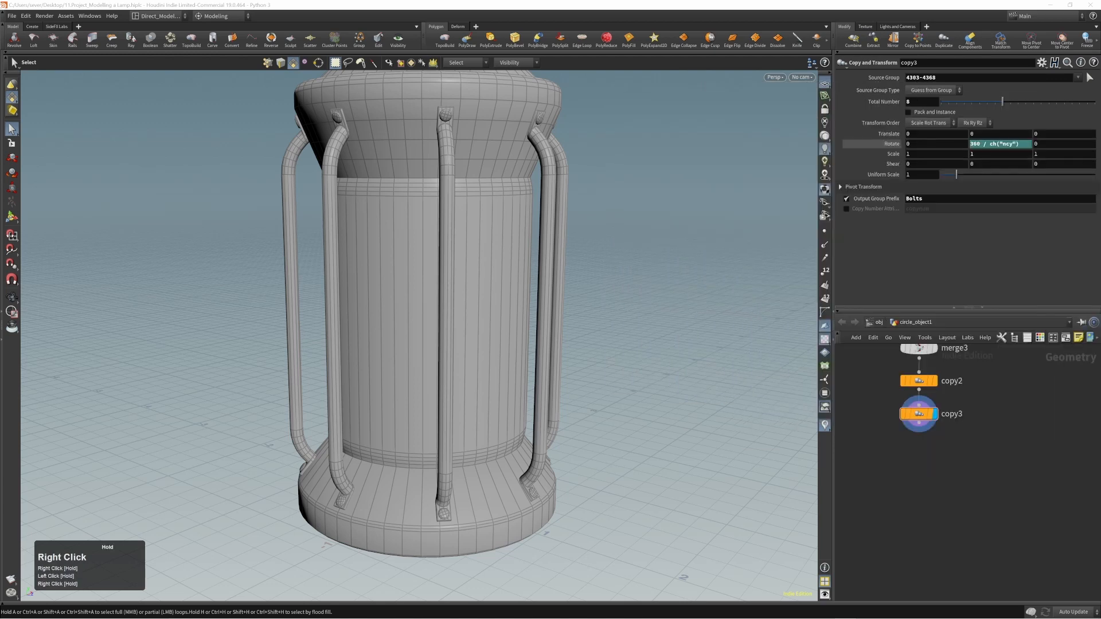
- Extract the cylinder body's upper and lower edge loops as curves with Edge Group To Curve
{"action": "left_click", "coordinate": [692, 324]}
{"action": "middle_click_drag", "start_coordinate": [476, 317], "coordinate": [476, 307], "text": "alt"}
{"action": "middle_click_drag", "start_coordinate": [466, 260], "coordinate": [490, 289], "text": "alt"}
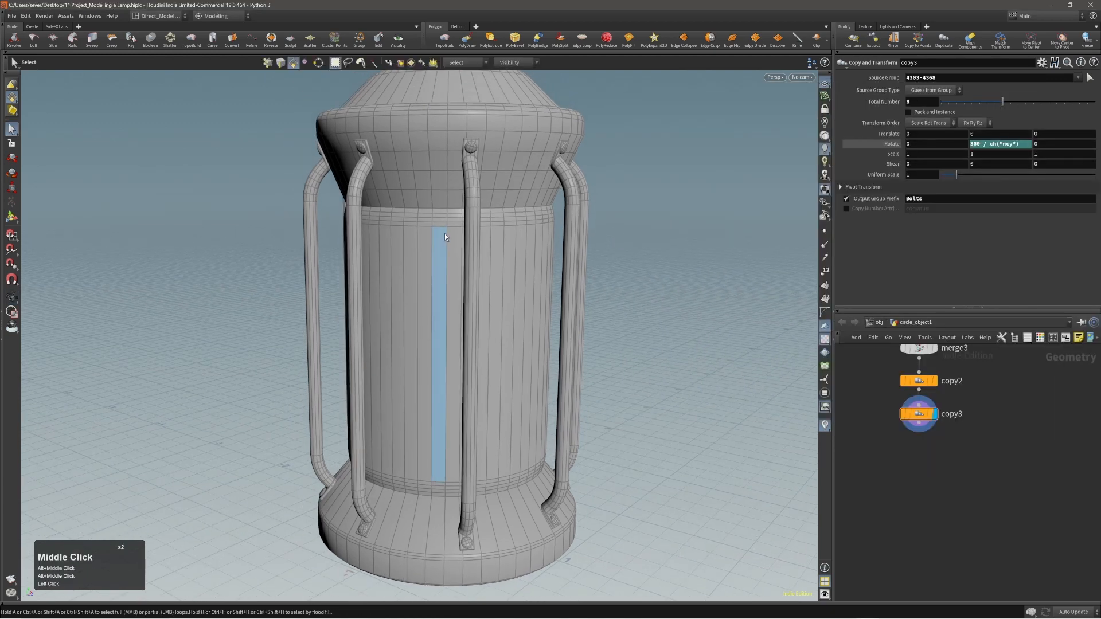
{"action": "key", "text": "2"}
{"action": "double_click", "coordinate": [439, 226]}
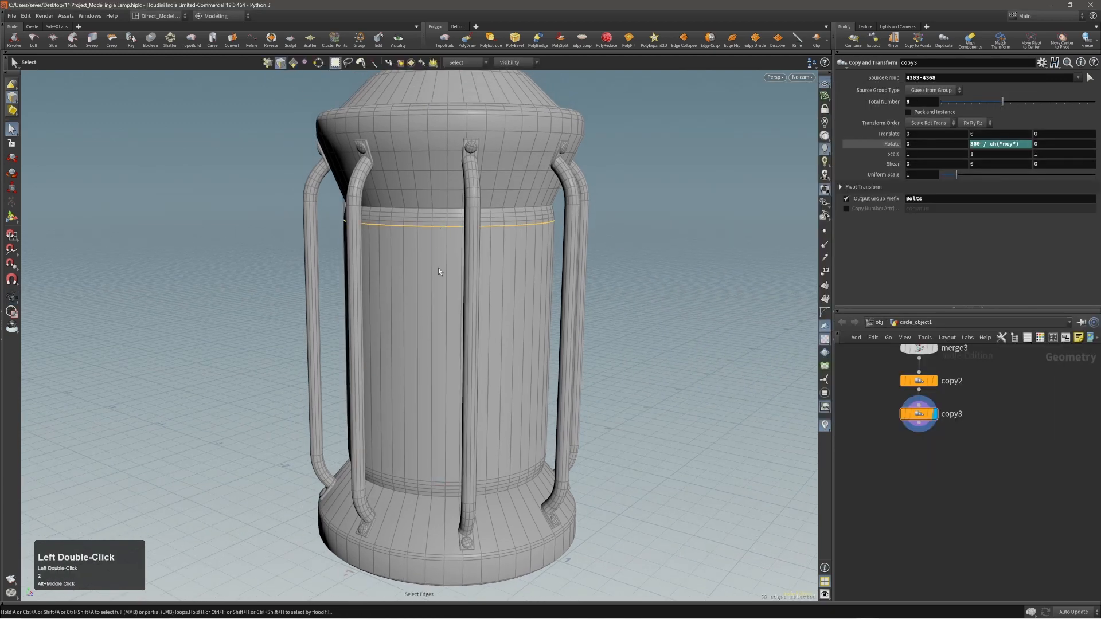
{"action": "double_click", "coordinate": [434, 485], "text": "shift"}
{"action": "middle_click_drag", "start_coordinate": [428, 366], "coordinate": [435, 352], "text": "alt"}
{"action": "key", "text": "c"}
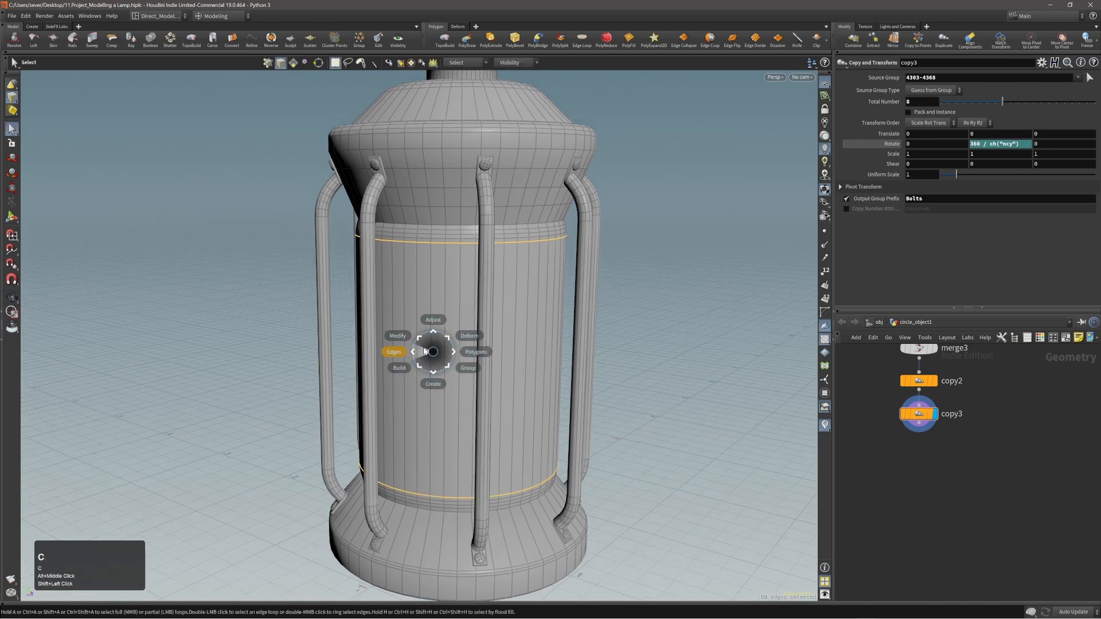
{"action": "left_click", "coordinate": [425, 351]}
{"action": "left_click", "coordinate": [435, 364]}
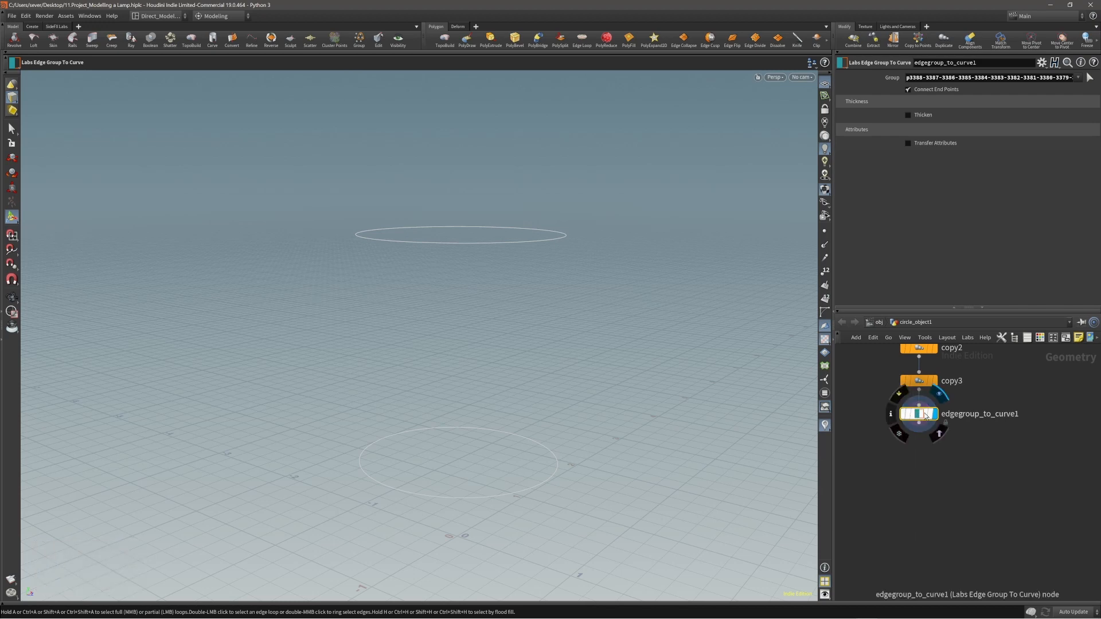
- Branch the extracted curves off copy3 and merge them back with the lamp geometry
{"action": "left_click_drag", "start_coordinate": [919, 414], "coordinate": [1004, 434]}
{"action": "left_click_drag", "start_coordinate": [939, 480], "coordinate": [925, 488]}
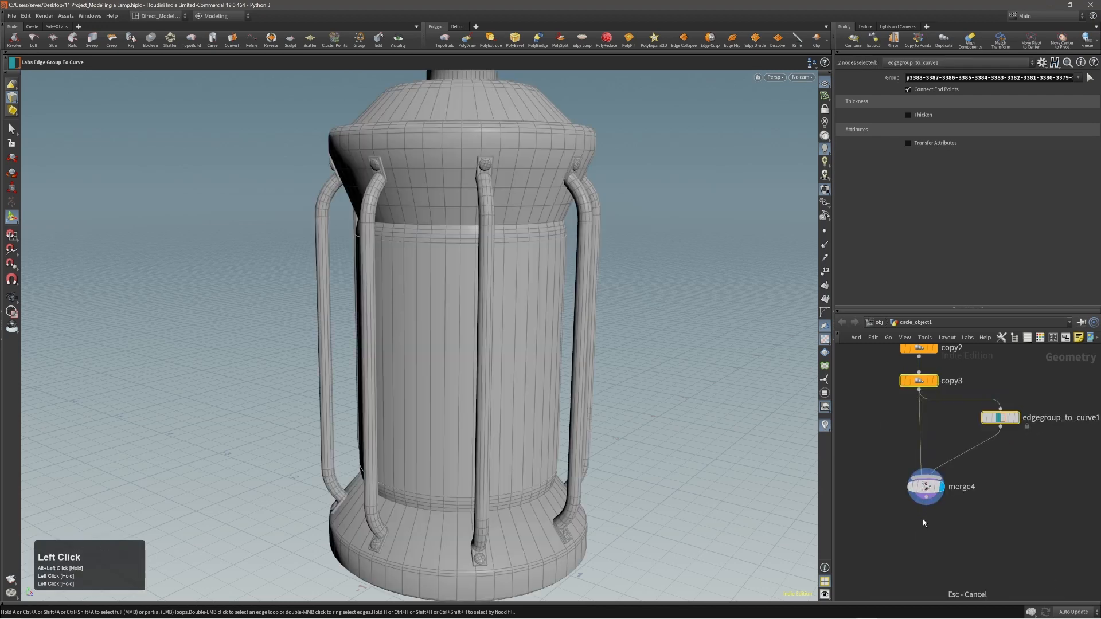
{"action": "middle_click_drag", "start_coordinate": [582, 364], "coordinate": [593, 336], "text": "alt"}
{"action": "right_click_drag", "start_coordinate": [592, 336], "coordinate": [582, 344], "text": "alt"}
{"action": "middle_click_drag", "start_coordinate": [1044, 376], "coordinate": [997, 375], "text": "alt"}
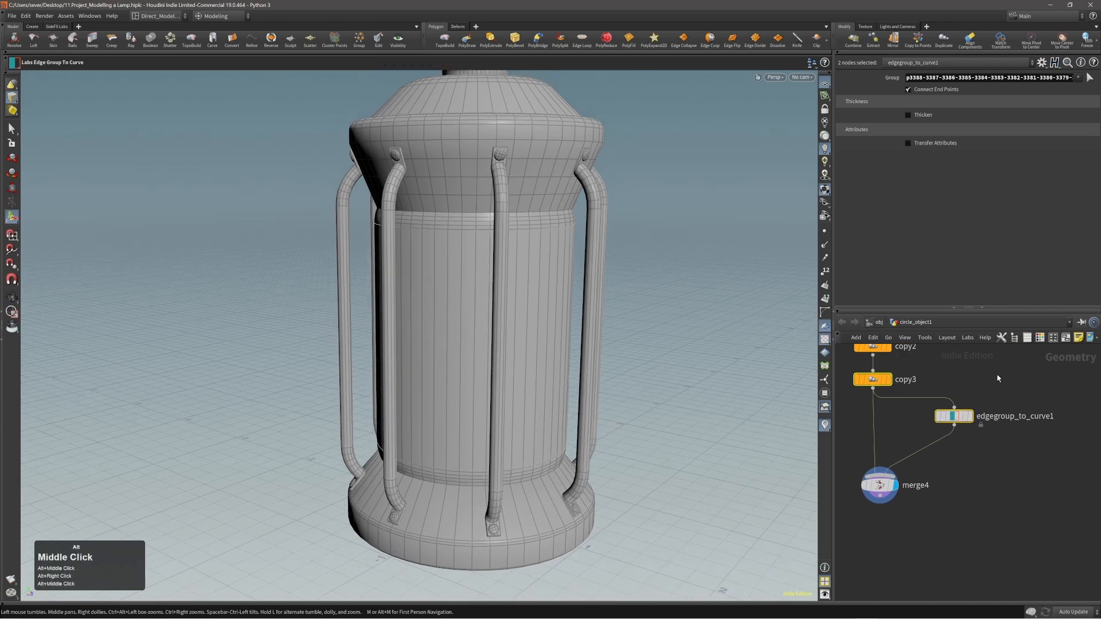
{"action": "left_click", "coordinate": [956, 420]}
{"action": "left_click_drag", "start_coordinate": [958, 423], "coordinate": [977, 420]}
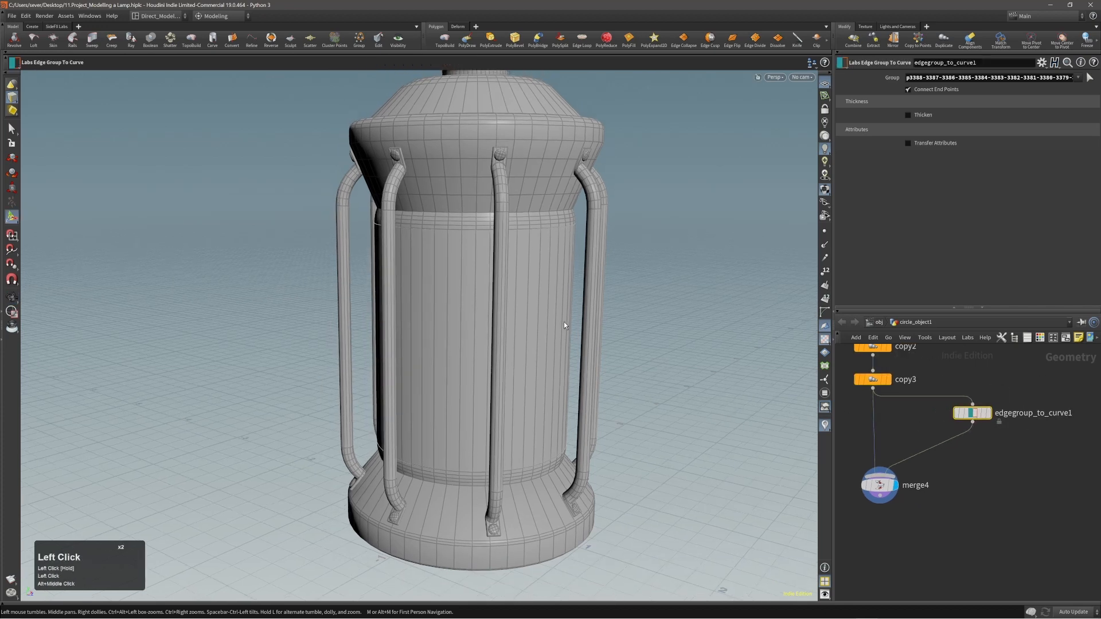
- Sweep the extracted curves into rings, using Round Tube as the surface shape
{"action": "key", "text": "c"}
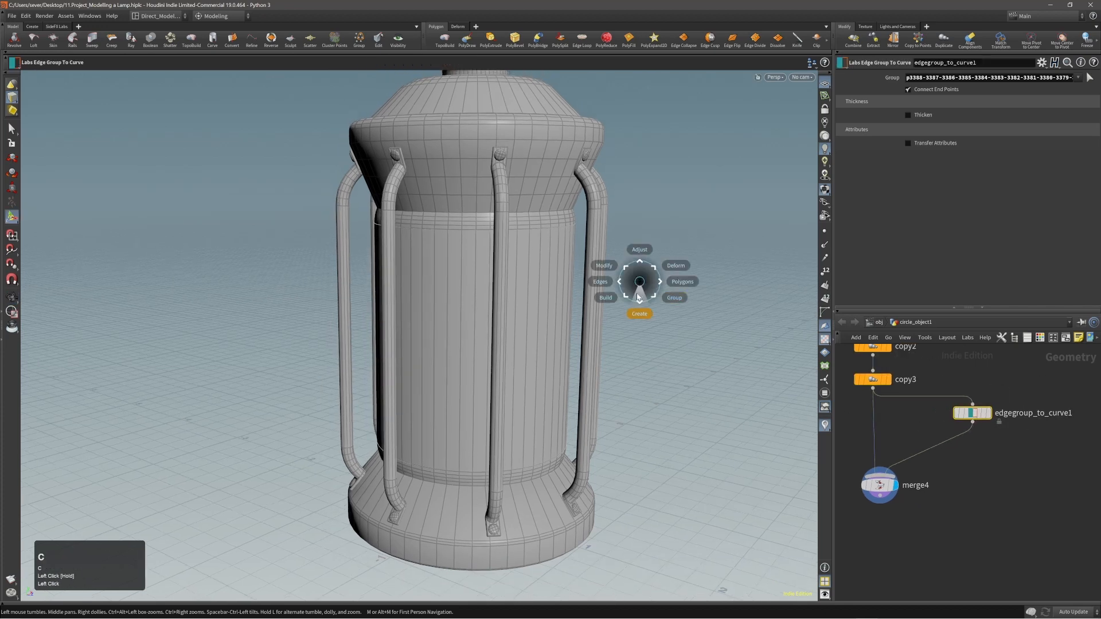
{"action": "left_click", "coordinate": [638, 298]}
{"action": "left_click", "coordinate": [641, 313]}
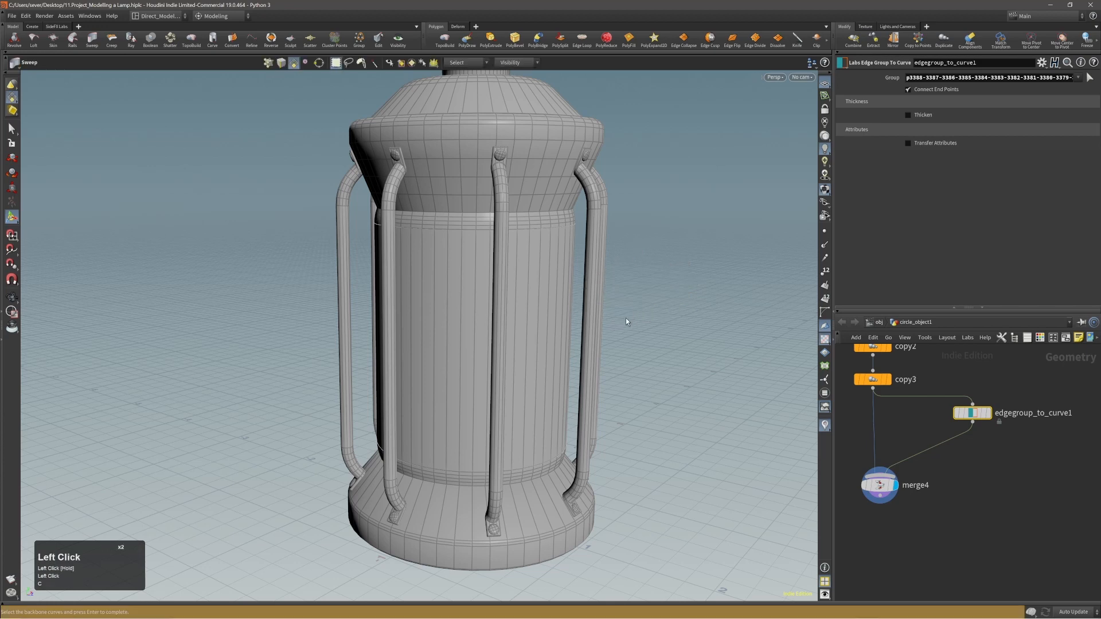
{"action": "key", "text": "Return"}
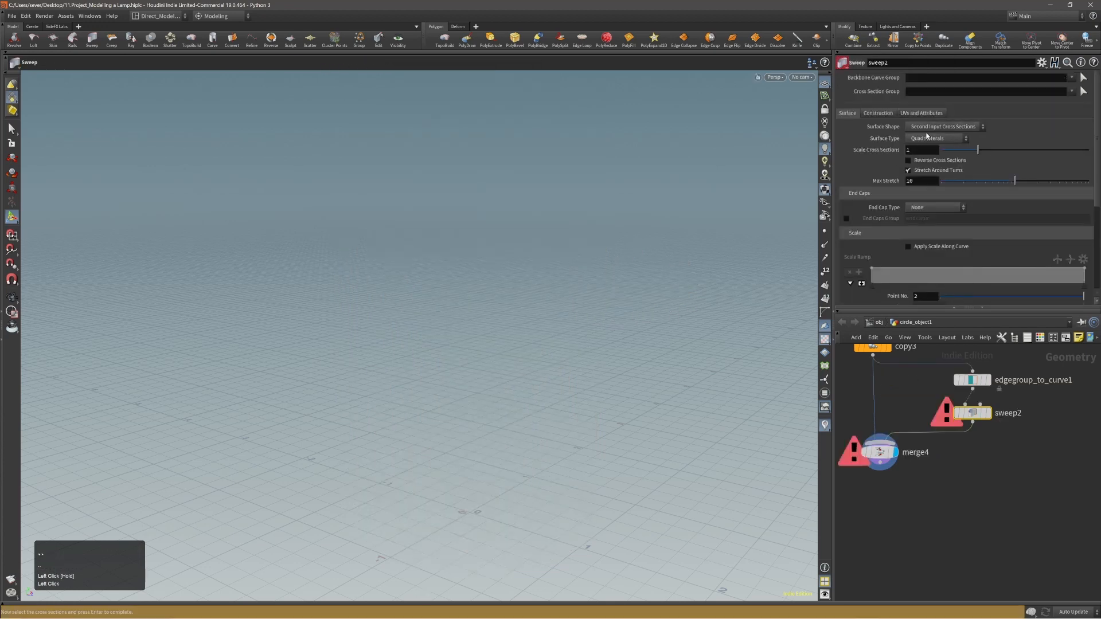
{"action": "left_click", "coordinate": [943, 127]}
{"action": "left_click", "coordinate": [935, 137]}
{"action": "right_click_drag", "start_coordinate": [512, 288], "coordinate": [566, 259], "text": "alt"}
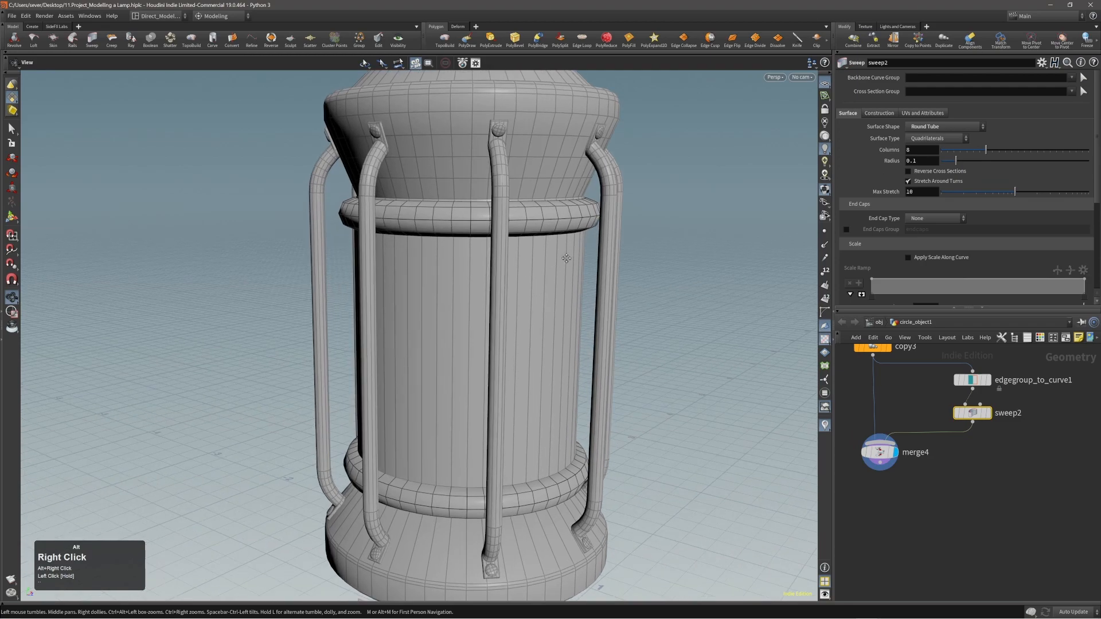
{"action": "middle_click_drag", "start_coordinate": [566, 258], "coordinate": [561, 282], "text": "alt"}
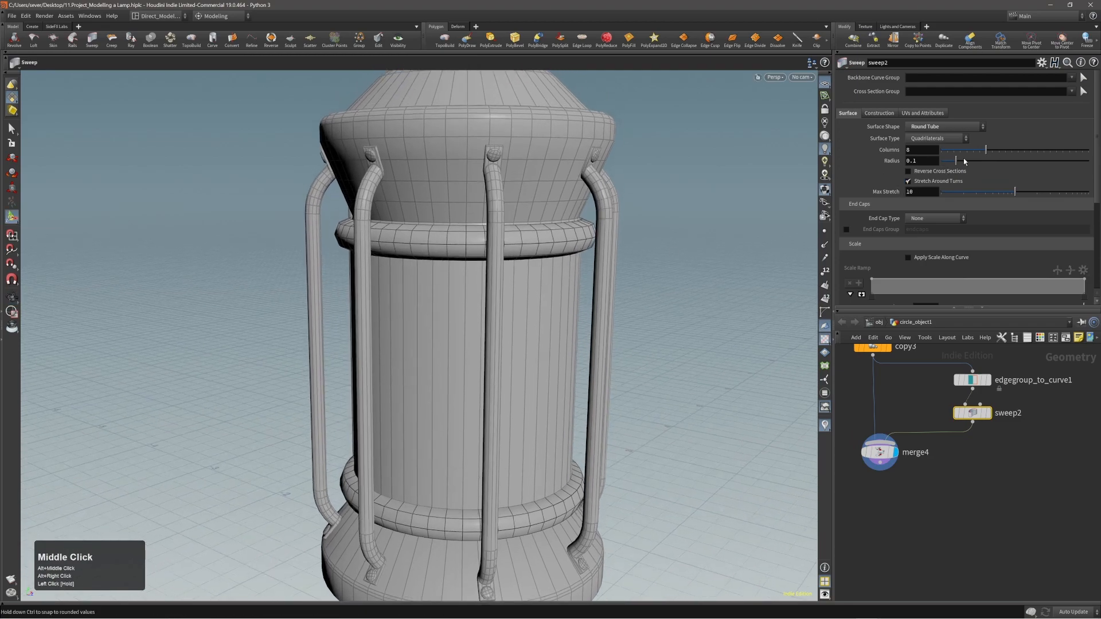
- Set the swept rings' radius to 0.045 and their columns to 12
{"action": "left_click_drag", "start_coordinate": [958, 162], "coordinate": [949, 164]}
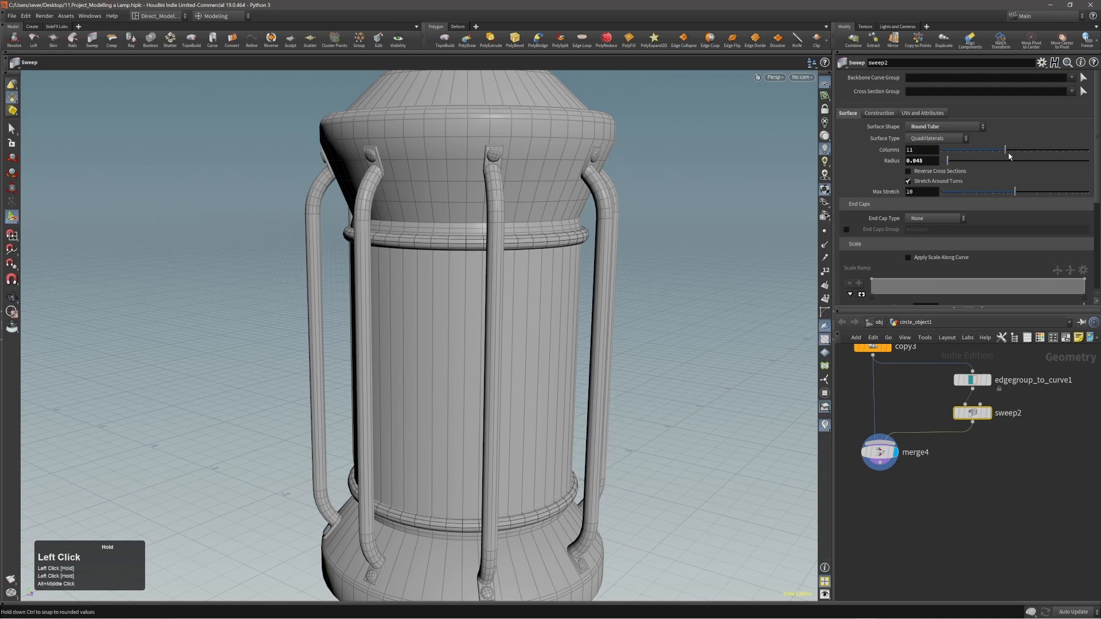
{"action": "right_click_drag", "start_coordinate": [636, 204], "coordinate": [634, 234], "text": "alt"}
{"action": "middle_click_drag", "start_coordinate": [634, 234], "coordinate": [645, 212], "text": "alt"}
{"action": "left_click_drag", "start_coordinate": [644, 212], "coordinate": [655, 206], "text": "alt"}
- Add a Transform for the upper and lower ring curves between the curve extraction and the sweep
{"action": "key", "text": "Page_Up"}
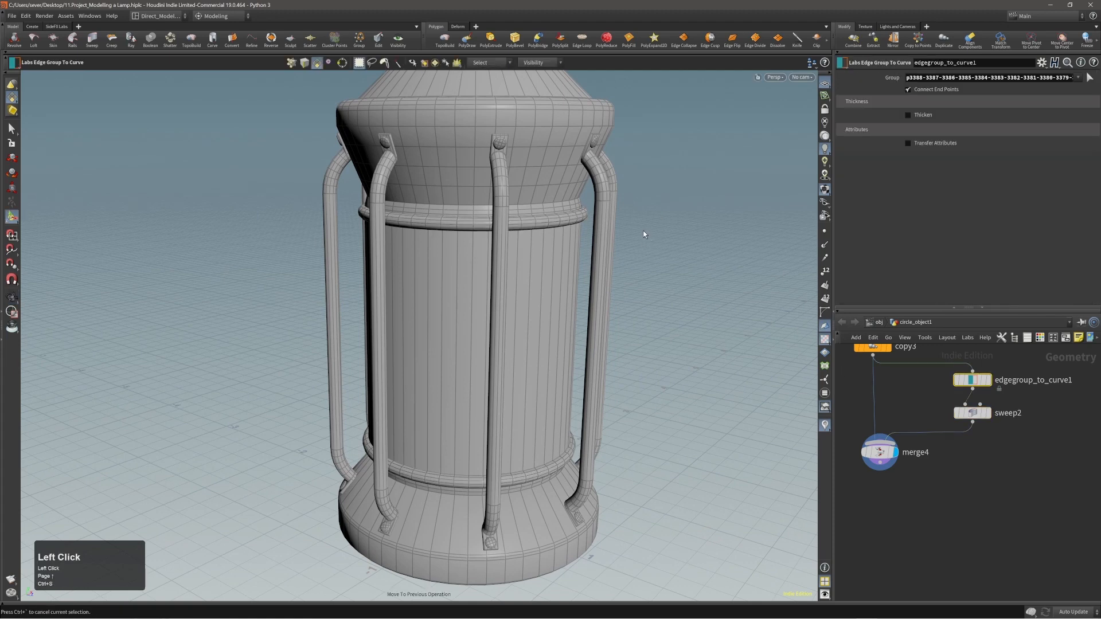
{"action": "middle_click_drag", "start_coordinate": [653, 253], "coordinate": [652, 262], "text": "alt"}
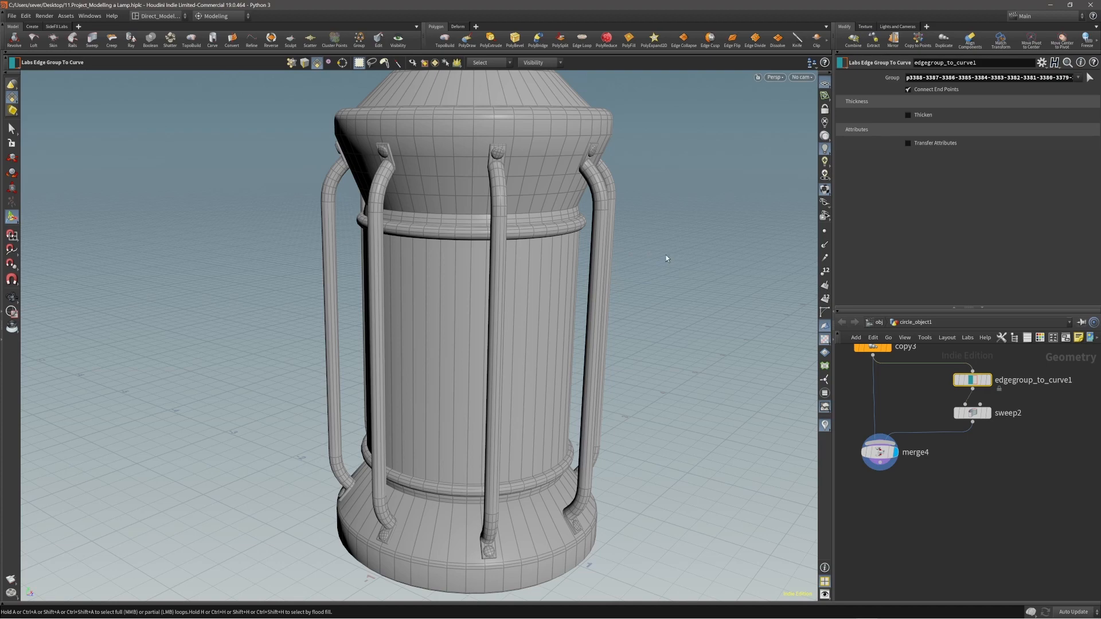
{"action": "key", "text": "c"}
{"action": "left_click", "coordinate": [657, 218]}
{"action": "left_click", "coordinate": [649, 243]}
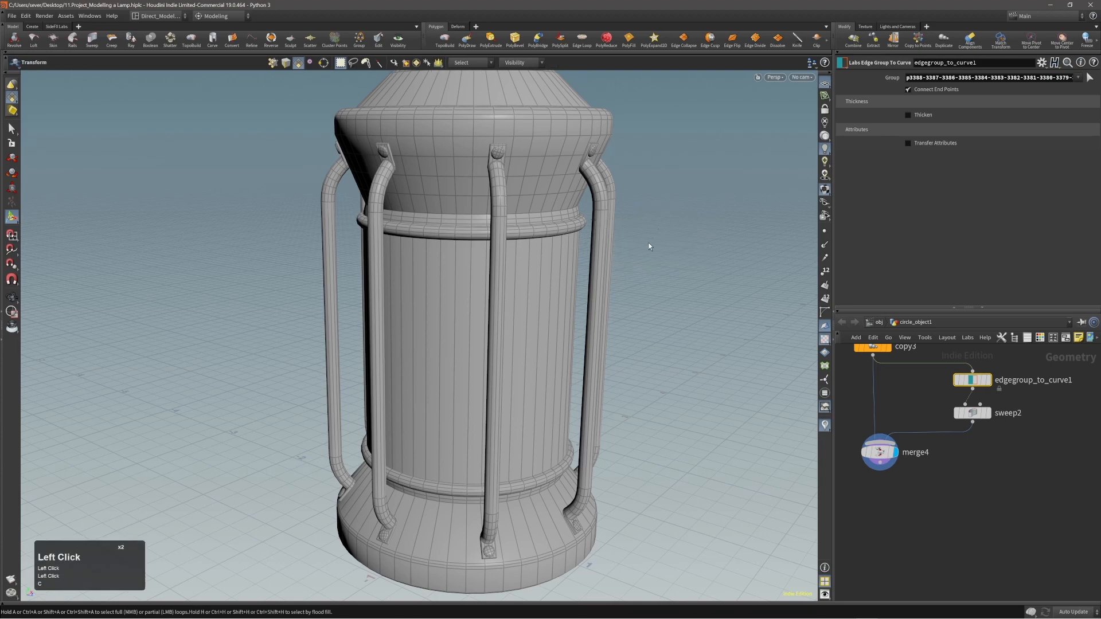
{"action": "key", "text": "w"}
{"action": "right_click_drag", "start_coordinate": [526, 236], "coordinate": [798, 204], "text": "alt"}
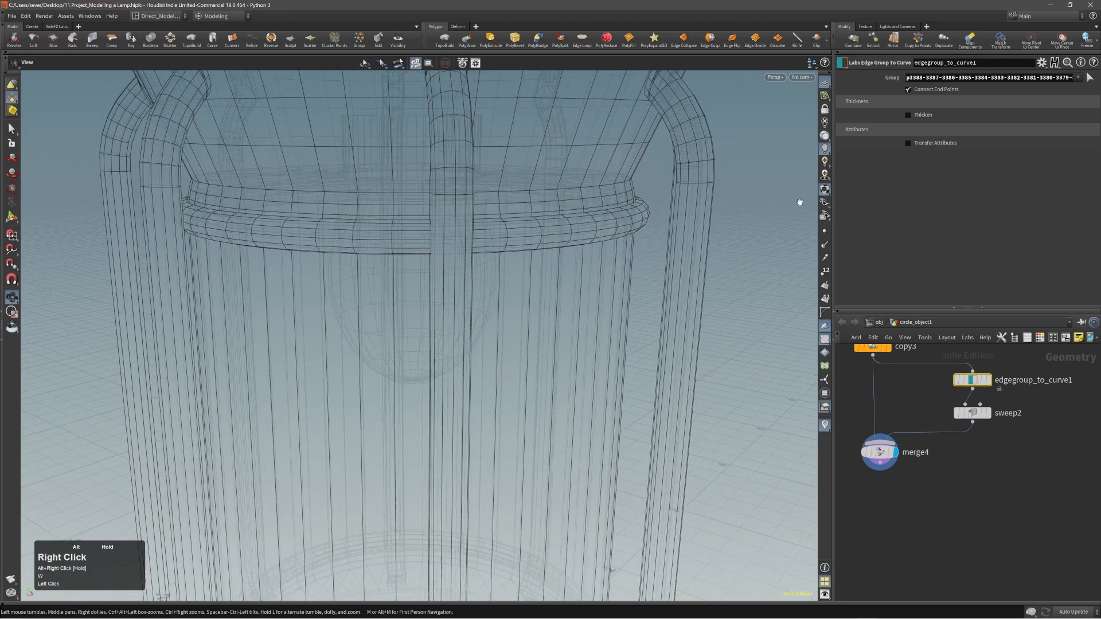
{"action": "right_click_drag", "start_coordinate": [573, 225], "coordinate": [659, 217], "text": "alt"}
{"action": "left_click_drag", "start_coordinate": [562, 228], "coordinate": [676, 243], "text": "alt"}
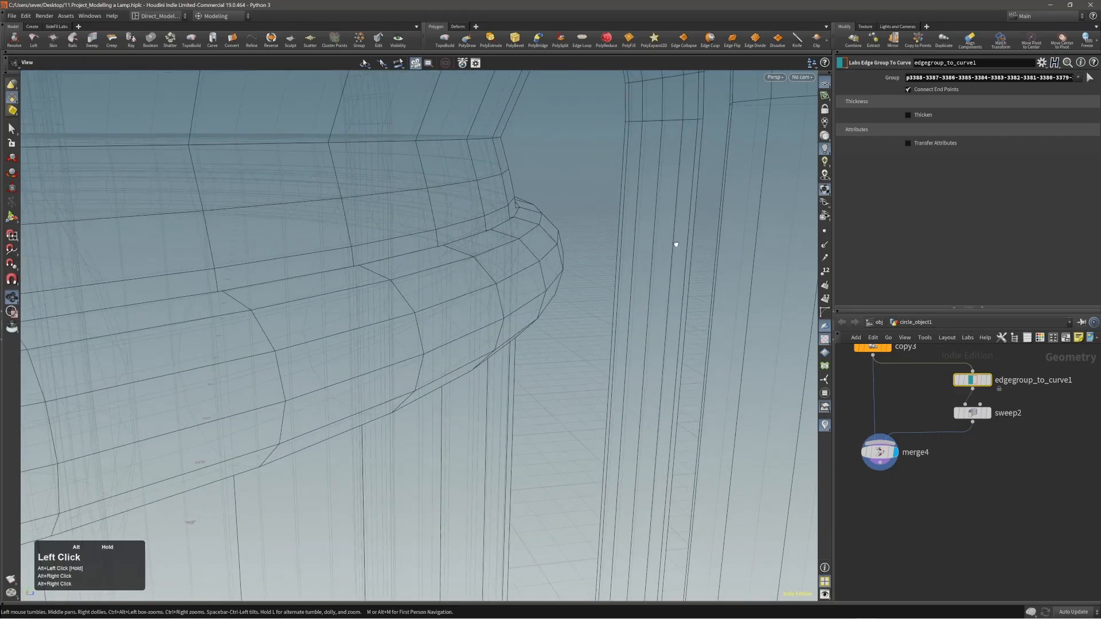
{"action": "left_click", "coordinate": [502, 278]}
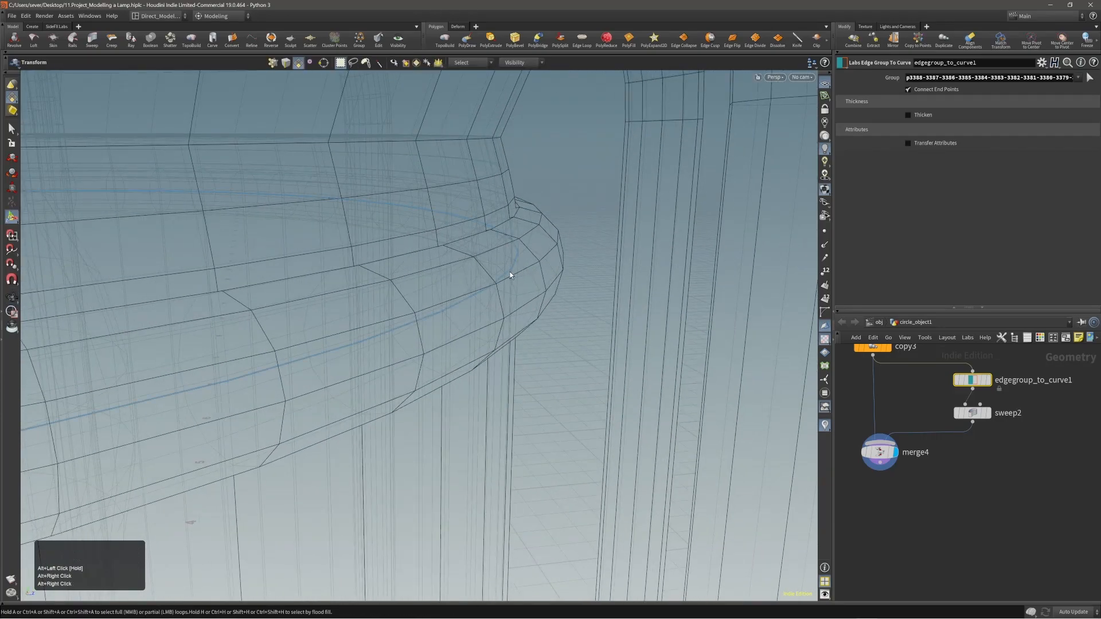
{"action": "right_click_drag", "start_coordinate": [510, 272], "coordinate": [337, 310], "text": "alt"}
{"action": "middle_click_drag", "start_coordinate": [337, 310], "coordinate": [516, 344], "text": "alt"}
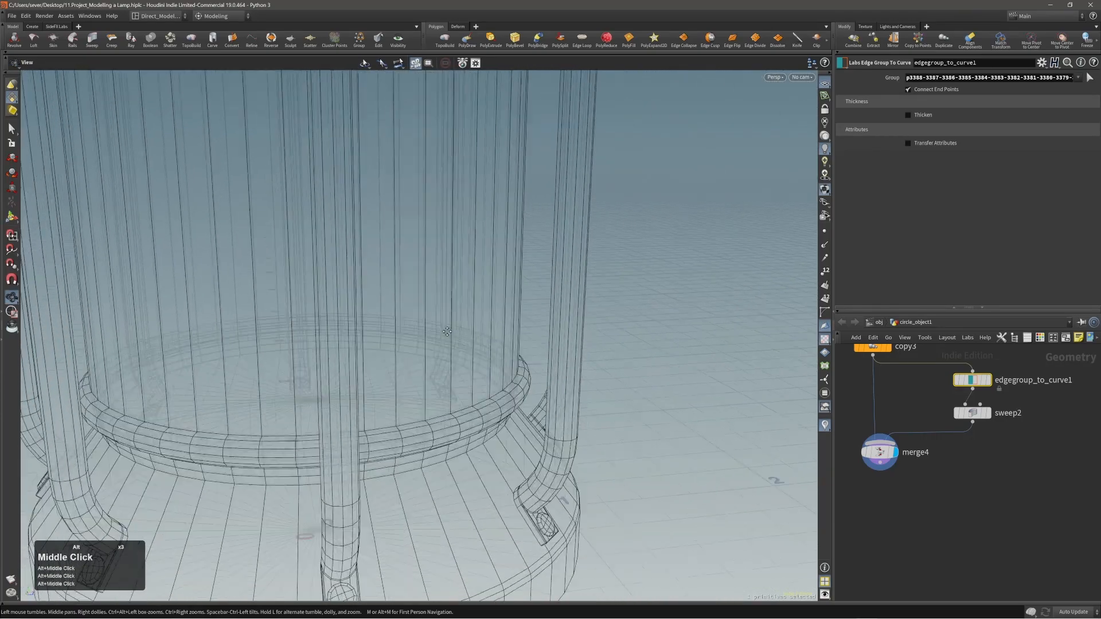
{"action": "right_click_drag", "start_coordinate": [516, 344], "coordinate": [596, 302], "text": "alt"}
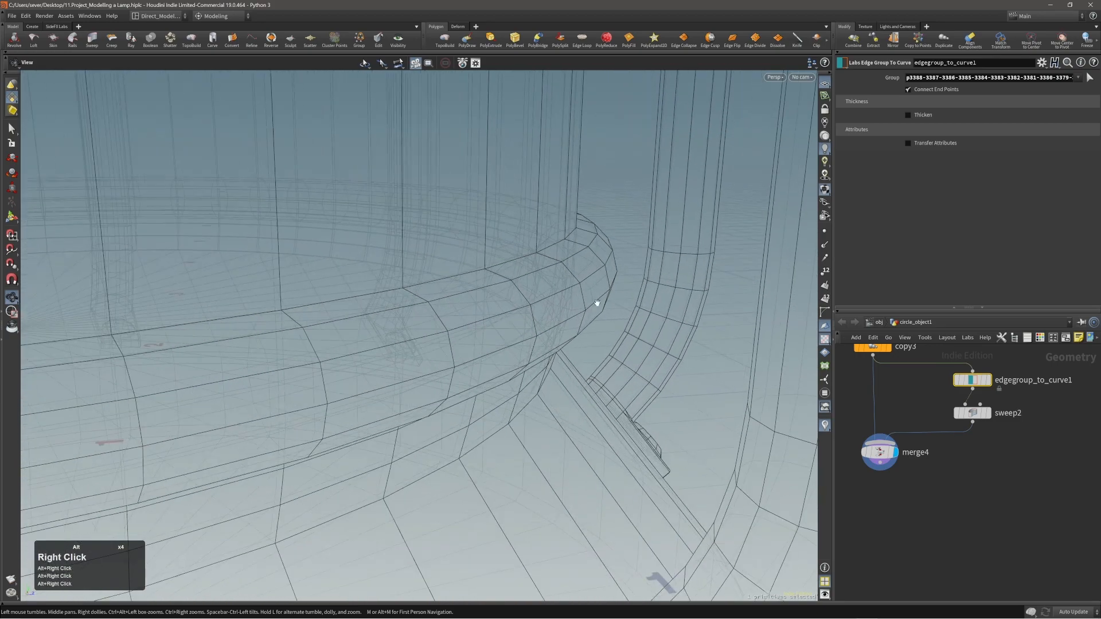
{"action": "left_click", "coordinate": [491, 325], "text": "shift"}
{"action": "key", "text": "apostrophe"}
{"action": "mouse_move", "coordinate": [516, 289]}
{"action": "right_mouse_down", "text": "alt"}
{"action": "mouse_move", "coordinate": [377, 329]}
{"action": "mouse_move", "coordinate": [229, 339]}
{"action": "right_mouse_up", "text": "alt"}
{"action": "mouse_move", "coordinate": [229, 340]}
{"action": "middle_mouse_down", "text": "alt"}
{"action": "mouse_move", "coordinate": [258, 384]}
{"action": "mouse_move", "coordinate": [310, 367]}
{"action": "middle_mouse_up", "text": "alt"}
{"action": "mouse_move", "coordinate": [310, 367]}
{"action": "left_mouse_down", "text": "alt"}
{"action": "mouse_move", "coordinate": [381, 386]}
{"action": "mouse_move", "coordinate": [575, 327]}
{"action": "left_mouse_up", "text": "alt"}
{"action": "key", "text": "w"}
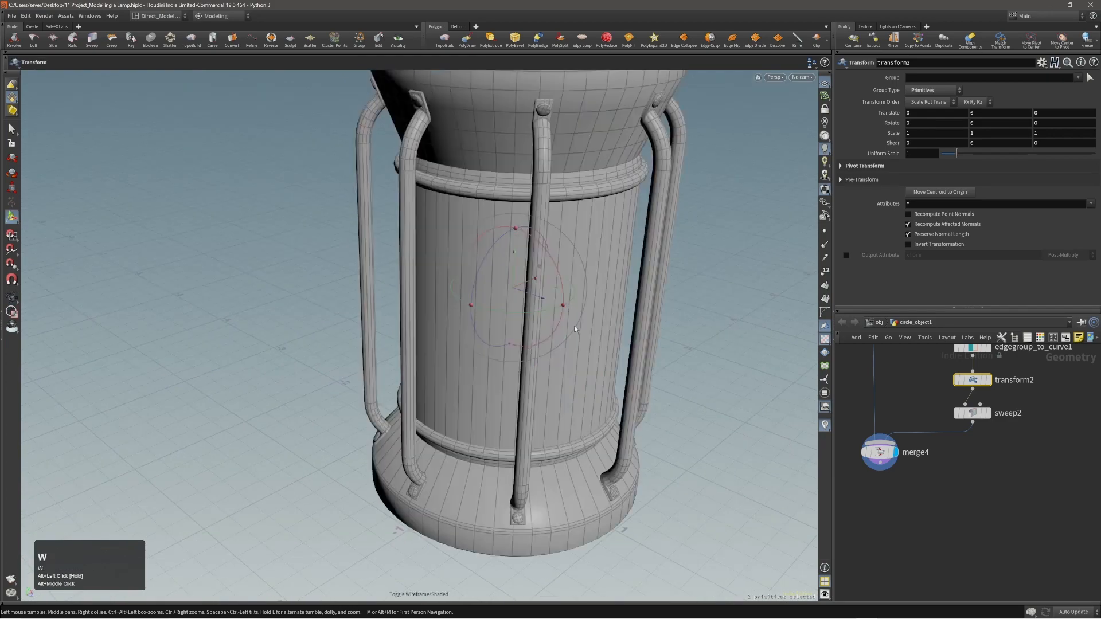
- Scale the ring curves outward to about 1.24 in X and Z so they reach the handles
{"action": "right_click_drag", "start_coordinate": [575, 328], "coordinate": [557, 333], "text": "alt"}
{"action": "middle_click_drag", "start_coordinate": [557, 333], "coordinate": [561, 317], "text": "alt"}
{"action": "right_click_drag", "start_coordinate": [561, 316], "coordinate": [505, 344], "text": "alt"}
{"action": "key", "text": "e"}
{"action": "left_click_drag", "start_coordinate": [474, 331], "coordinate": [517, 289]}
{"action": "key", "text": "ctrl+z"}
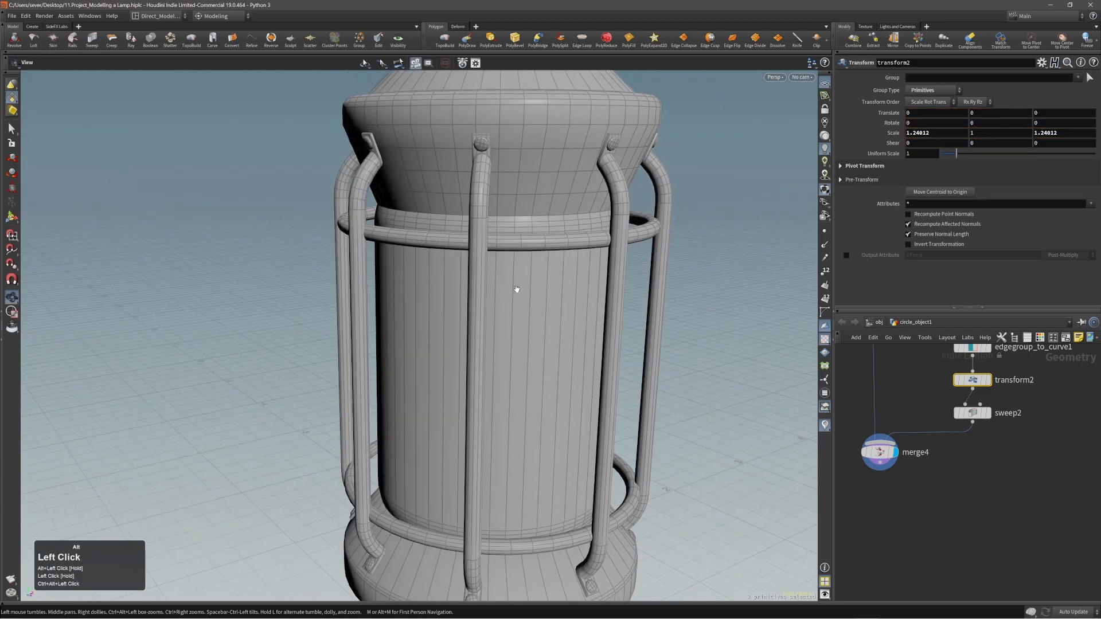
{"action": "right_click_drag", "start_coordinate": [517, 289], "coordinate": [346, 259], "text": "alt"}
- Reduce the swept rings' radius to 0.035
{"action": "key", "text": "Page_Down"}
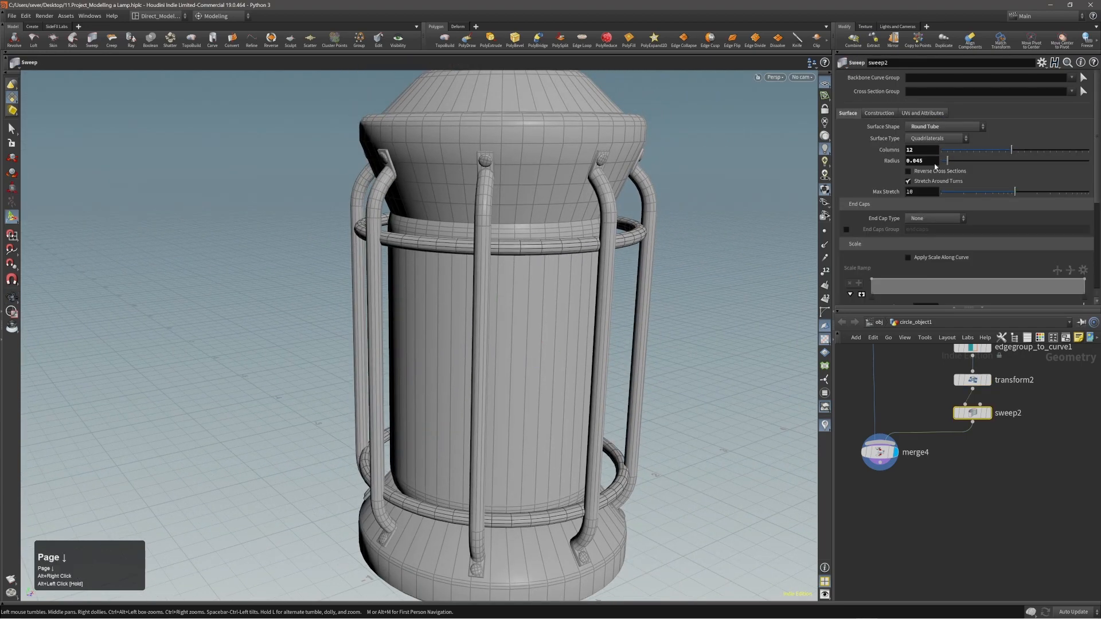
{"action": "middle_click_drag", "start_coordinate": [922, 162], "coordinate": [908, 183]}
{"action": "left_click", "coordinate": [714, 239]}
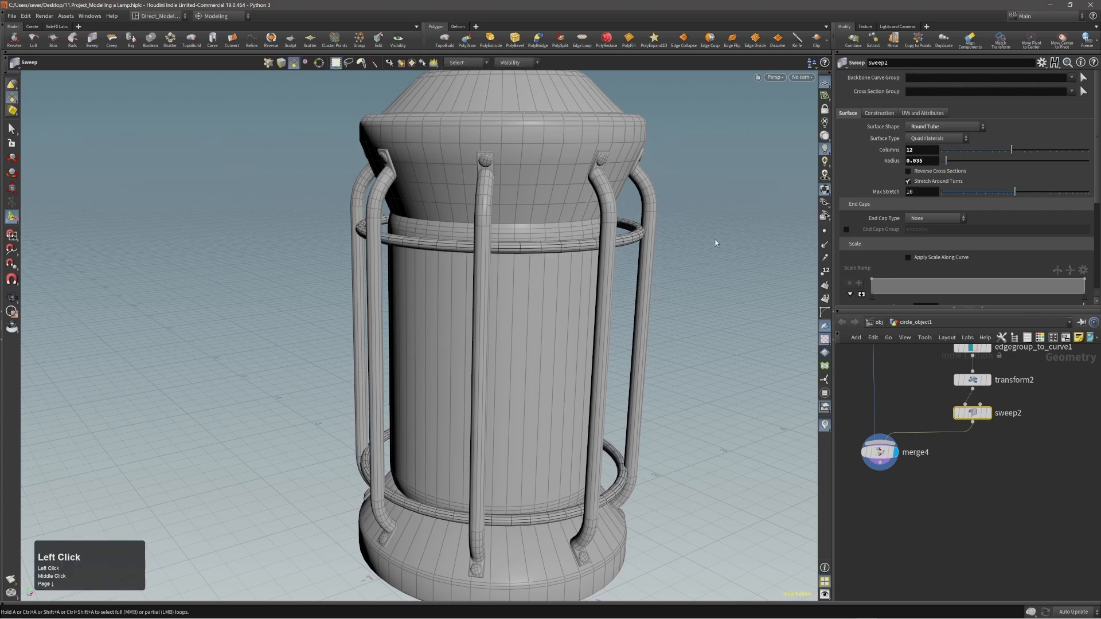
- Examine the whole lamp with its two cage rings from several distances and angles
{"action": "right_click_drag", "start_coordinate": [714, 240], "coordinate": [576, 240], "text": "alt"}
{"action": "key", "text": "Page_Down"}
{"action": "left_click", "coordinate": [710, 223]}
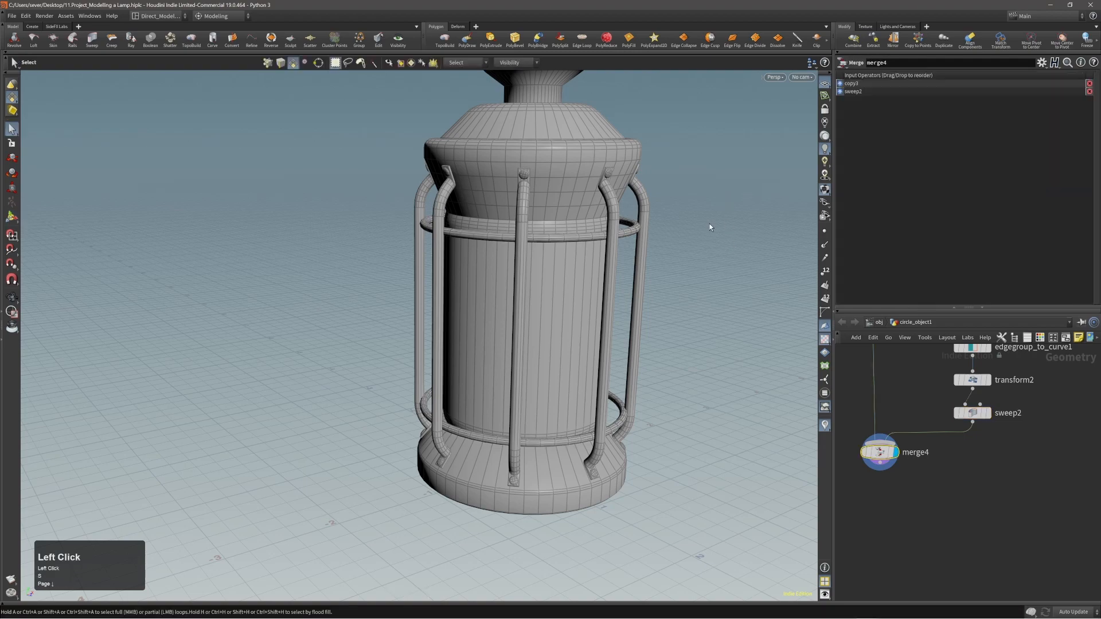
{"action": "middle_click_drag", "start_coordinate": [712, 226], "coordinate": [657, 240], "text": "alt"}
{"action": "right_click_drag", "start_coordinate": [656, 241], "coordinate": [589, 236], "text": "alt"}
{"action": "left_click_drag", "start_coordinate": [588, 236], "coordinate": [592, 241], "text": "alt"}
{"action": "right_click_drag", "start_coordinate": [592, 241], "coordinate": [597, 246], "text": "alt"}
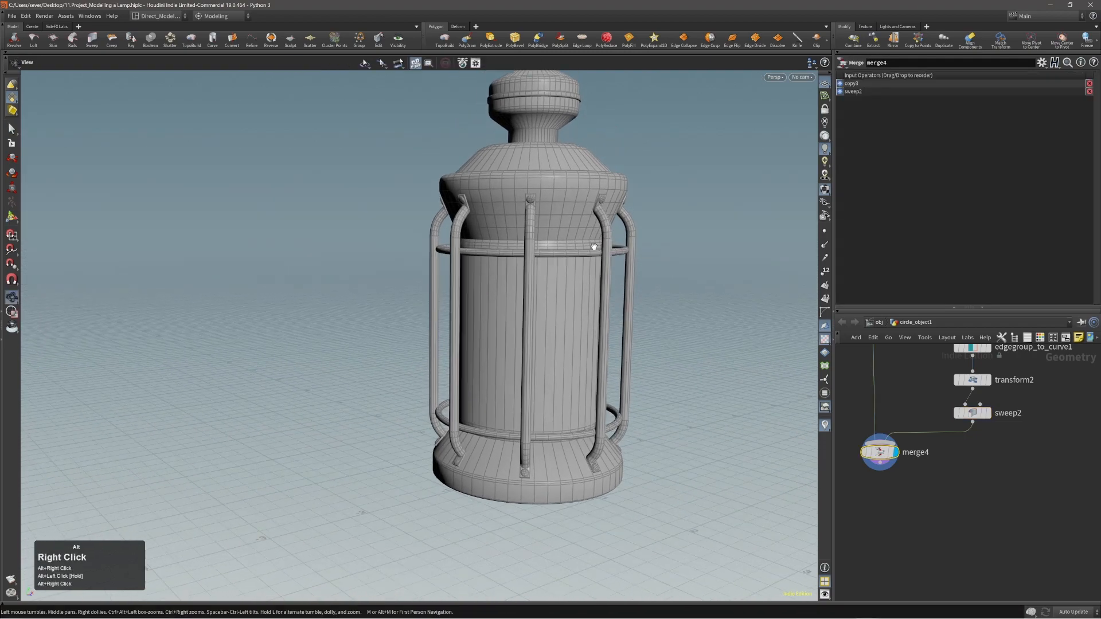
{"action": "left_click_drag", "start_coordinate": [597, 246], "coordinate": [601, 248], "text": "alt"}
{"action": "key", "text": "s"}
{"action": "key", "text": "Page_Up"}
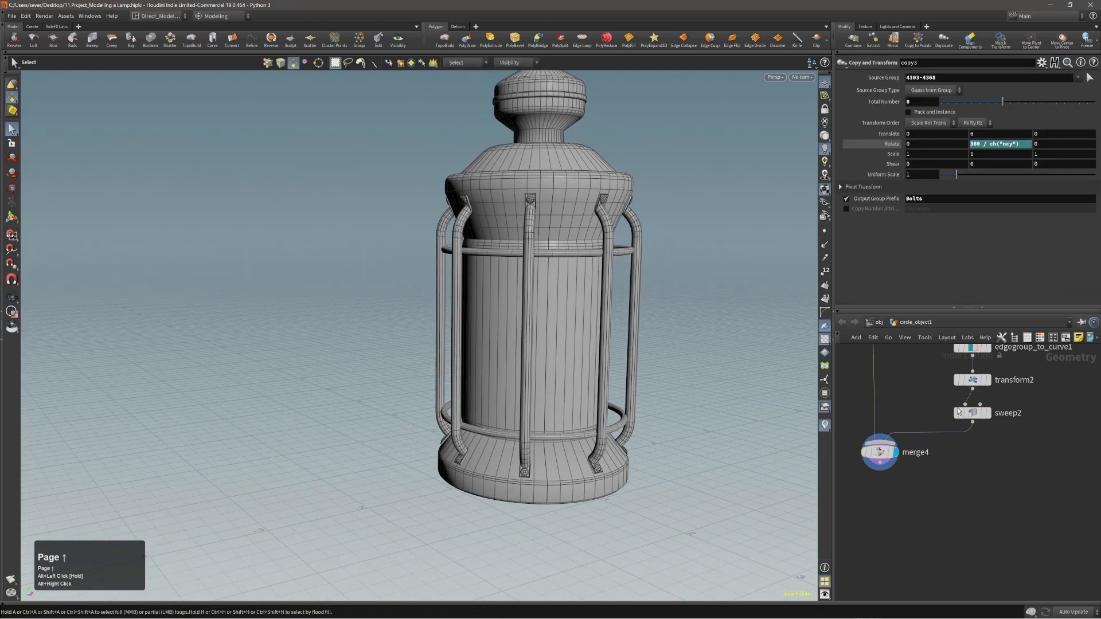
{"action": "right_click_drag", "start_coordinate": [673, 296], "coordinate": [707, 275], "text": "alt"}
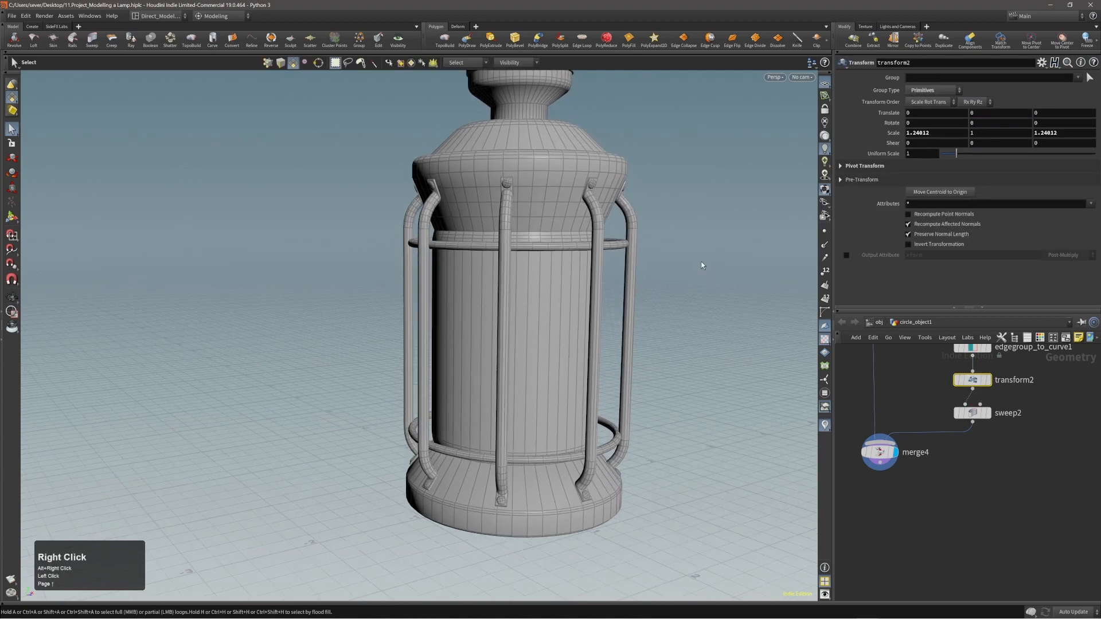
{"action": "key", "text": "t"}
{"action": "key", "text": "e"}
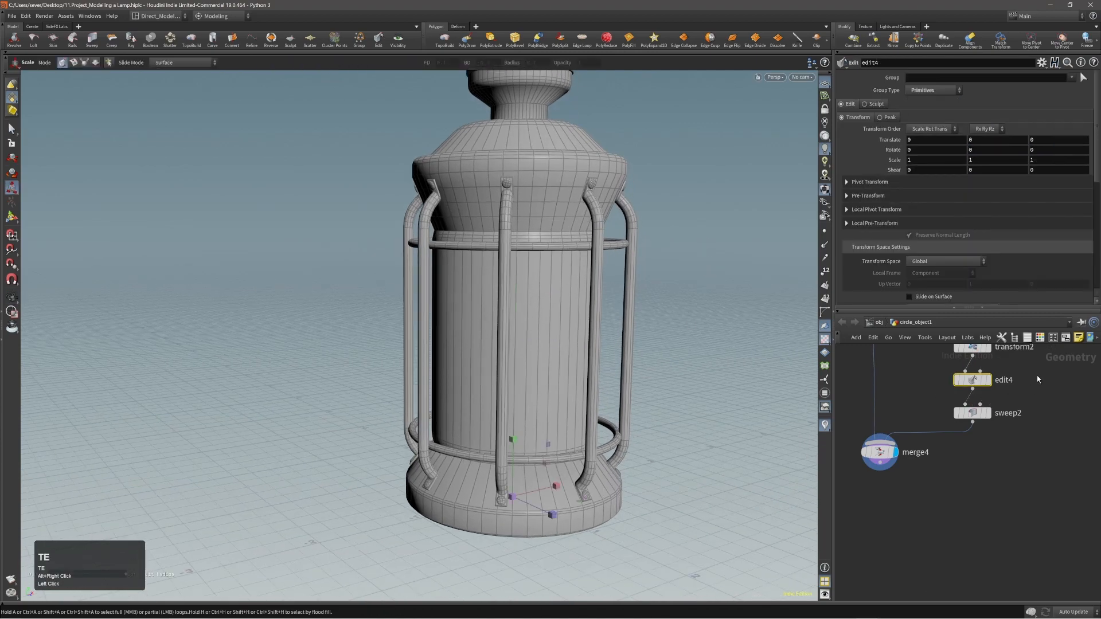
{"action": "key", "text": "alt+x"}
{"action": "middle_click_drag", "start_coordinate": [716, 327], "coordinate": [720, 359], "text": "alt"}
{"action": "middle_click_drag", "start_coordinate": [1037, 394], "coordinate": [1037, 443], "text": "alt"}
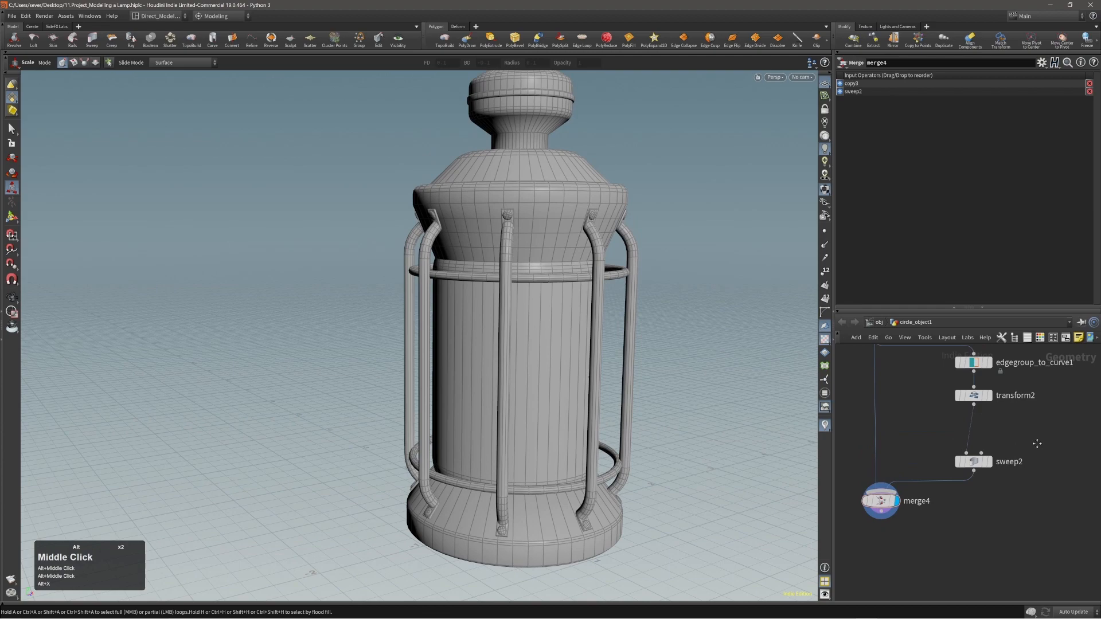
- Scale the ring curves to about 0.864 in Y in the existing Transform, bringing the rings closer together
{"action": "left_click", "coordinate": [970, 394]}
{"action": "key", "text": "Return"}
{"action": "right_click_drag", "start_coordinate": [710, 308], "coordinate": [714, 287], "text": "alt"}
{"action": "middle_click", "coordinate": [714, 286]}
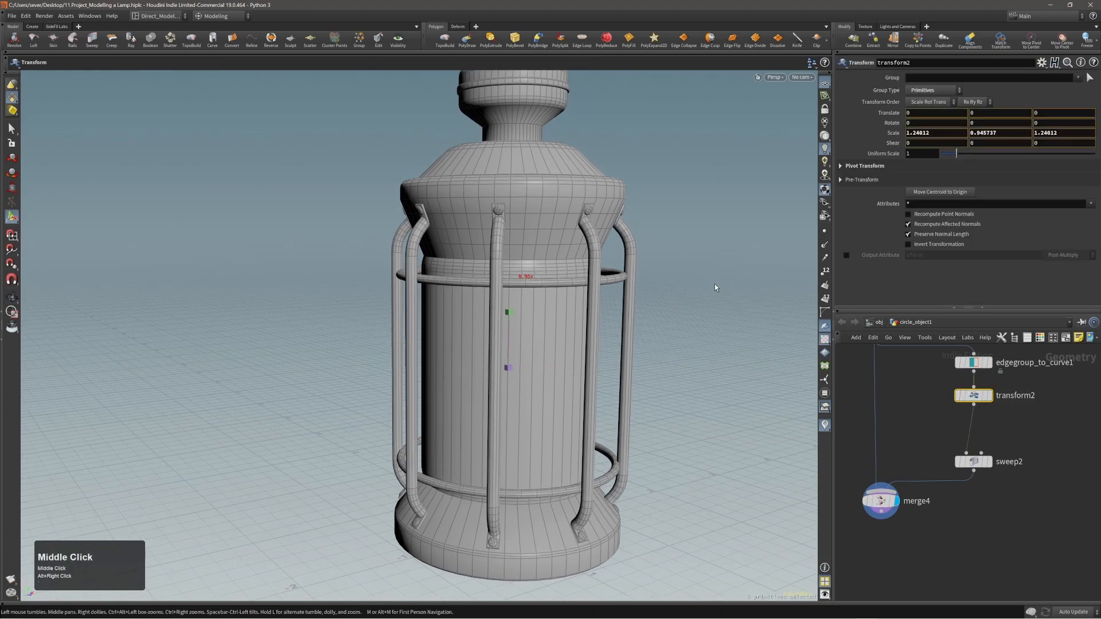
{"action": "middle_click_drag", "start_coordinate": [715, 287], "coordinate": [715, 293]}
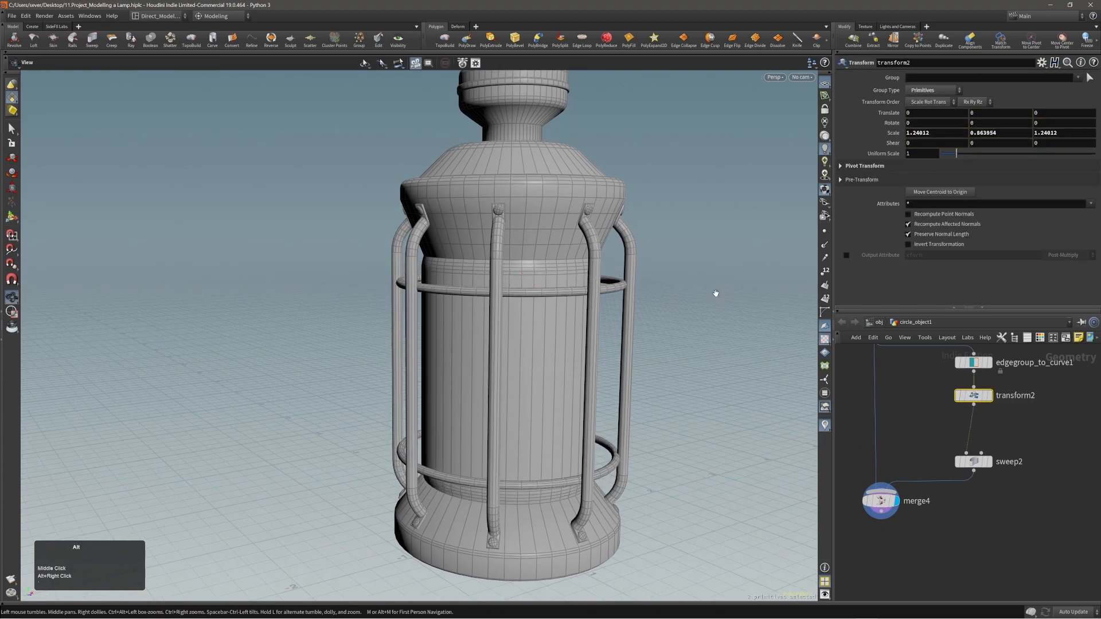
- Save the scene and return to the final merge node with the whole lamp in view
{"action": "left_click_drag", "start_coordinate": [716, 293], "coordinate": [574, 327]}
{"action": "middle_click_drag", "start_coordinate": [573, 327], "coordinate": [463, 341]}
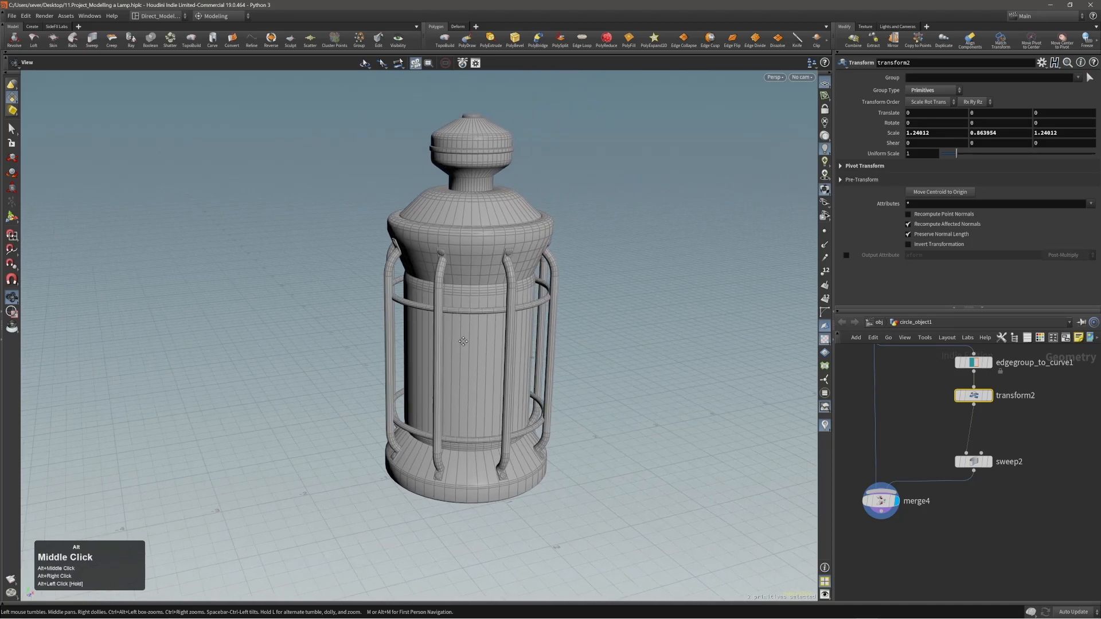
{"action": "key", "text": "ctrl+s"}
{"action": "key", "text": "Page_Down"}
{"action": "right_click_drag", "start_coordinate": [662, 268], "coordinate": [664, 276], "text": "alt"}
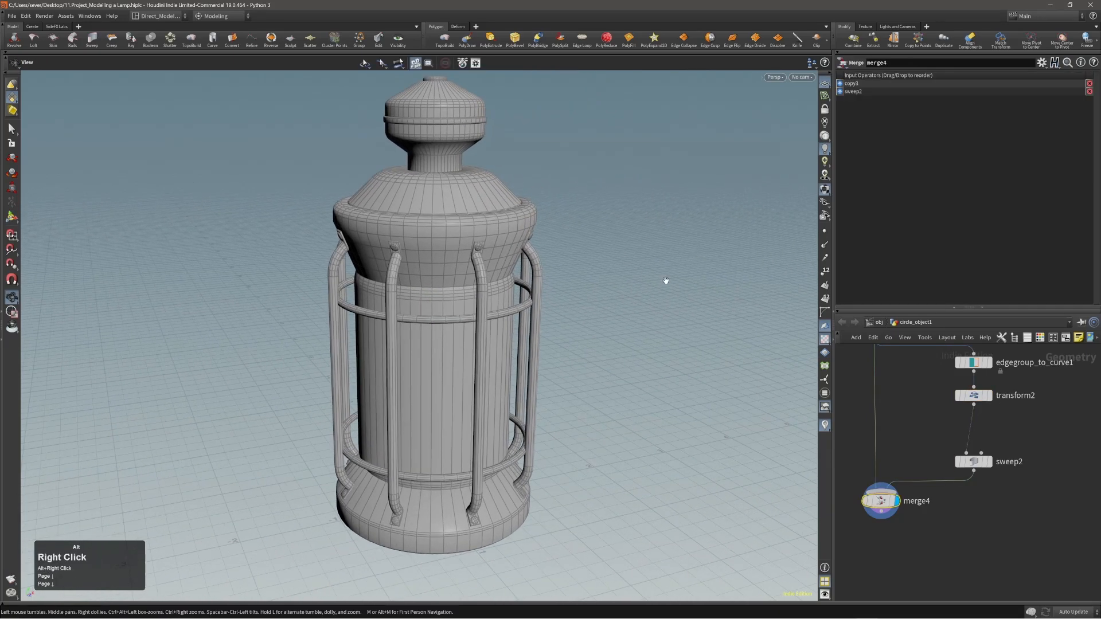
- Examine the lamp's upper body from several angles and compare its sloped top with the handle brackets in the reference image
{"action": "middle_click_drag", "start_coordinate": [664, 276], "coordinate": [659, 271], "text": "alt"}
{"action": "left_click_drag", "start_coordinate": [659, 271], "coordinate": [533, 275], "text": "alt"}
{"action": "middle_click_drag", "start_coordinate": [533, 276], "coordinate": [531, 292], "text": "alt"}
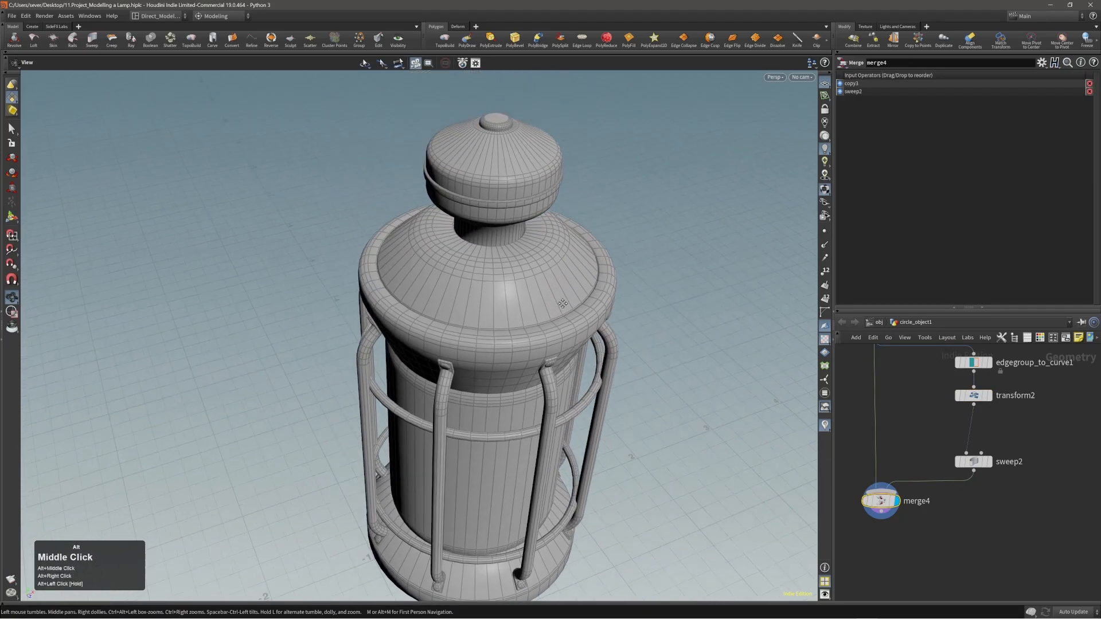
{"action": "left_click_drag", "start_coordinate": [530, 292], "coordinate": [511, 314], "text": "alt"}
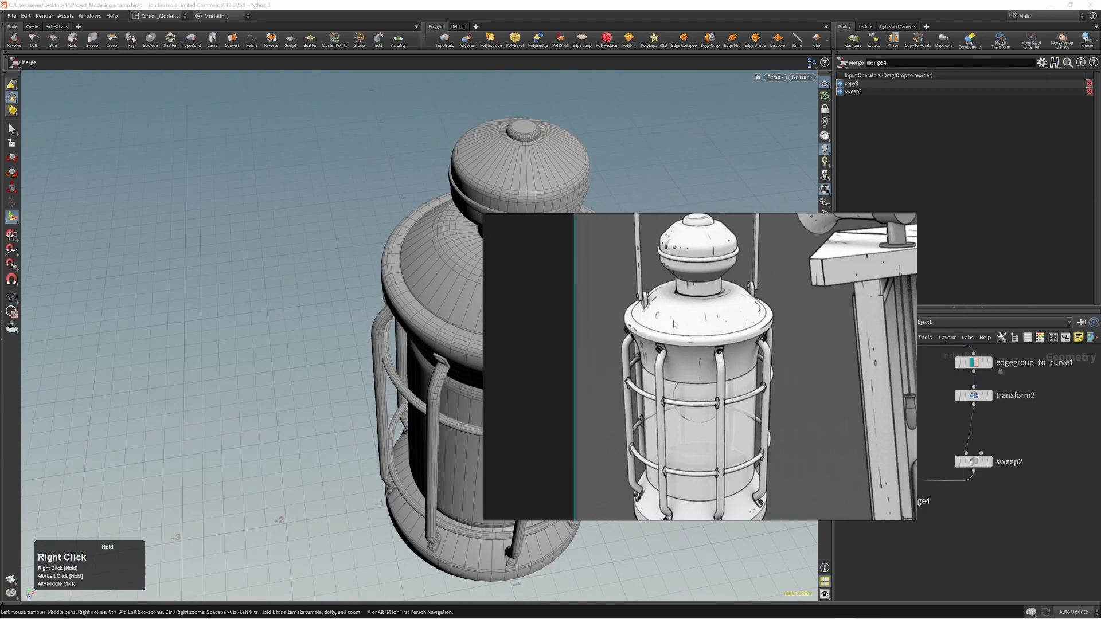
{"action": "scroll", "coordinate": [682, 292], "scroll_direction": "up", "scroll_amount": 3}
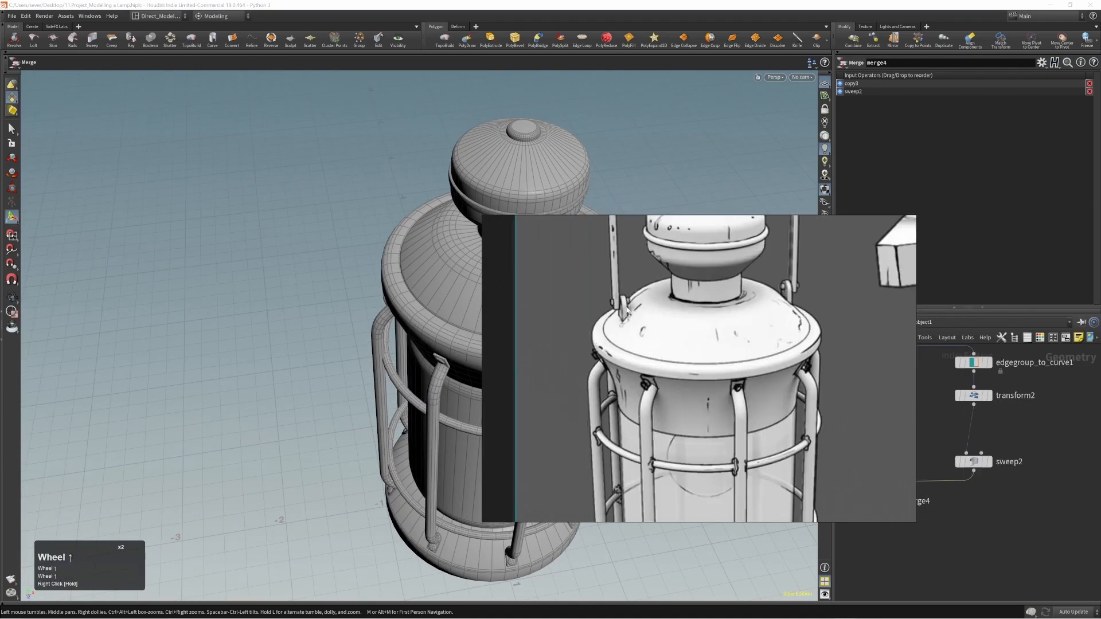
{"action": "right_click", "coordinate": [708, 314]}
{"action": "left_click_drag", "start_coordinate": [744, 306], "coordinate": [660, 269], "text": "alt"}
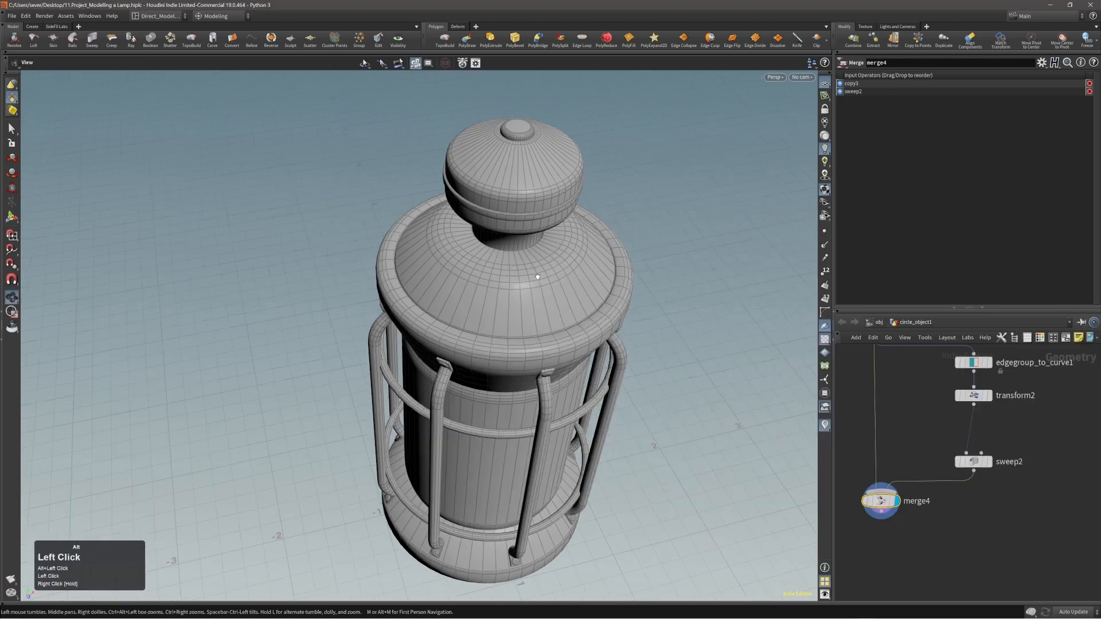
{"action": "right_click_drag", "start_coordinate": [659, 270], "coordinate": [593, 233], "text": "alt"}
{"action": "middle_click_drag", "start_coordinate": [592, 233], "coordinate": [498, 290], "text": "alt"}
{"action": "right_click_drag", "start_coordinate": [499, 290], "coordinate": [501, 281], "text": "alt"}
{"action": "left_click_drag", "start_coordinate": [502, 280], "coordinate": [487, 287], "text": "alt"}
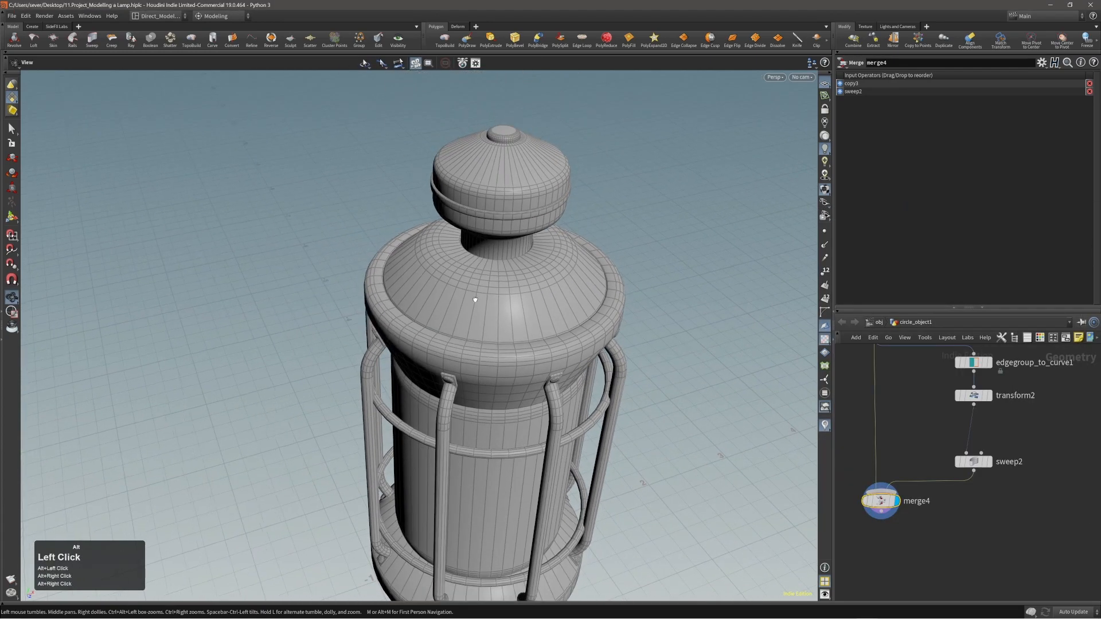
{"action": "right_click_drag", "start_coordinate": [488, 286], "coordinate": [476, 275], "text": "alt"}
{"action": "middle_click_drag", "start_coordinate": [476, 275], "coordinate": [457, 297], "text": "alt"}
- Insert one edge loop around the lid's lower sloped band, about midway down, using PolySplit in Edge Loop mode
{"action": "left_click_drag", "start_coordinate": [433, 285], "coordinate": [591, 275], "text": "alt"}
{"action": "right_click_drag", "start_coordinate": [416, 280], "coordinate": [538, 228], "text": "alt"}
{"action": "key", "text": "3"}
{"action": "left_click_drag", "start_coordinate": [480, 249], "coordinate": [477, 241], "text": "alt"}
{"action": "key", "text": "c"}
{"action": "left_click", "coordinate": [470, 239]}
{"action": "left_click", "coordinate": [451, 247]}
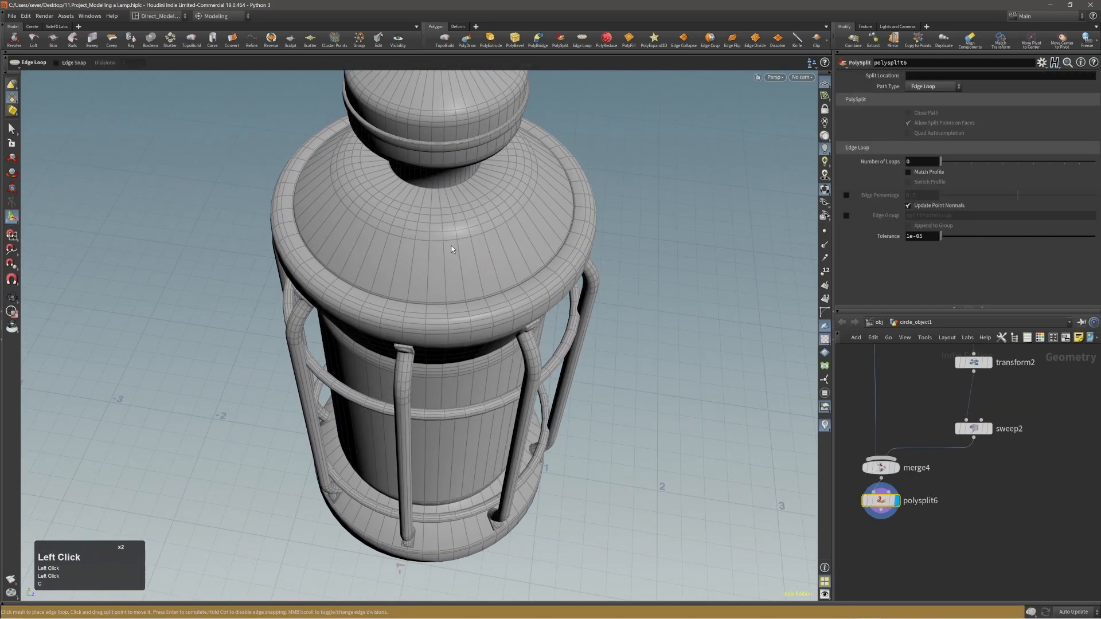
{"action": "left_click", "coordinate": [446, 271]}
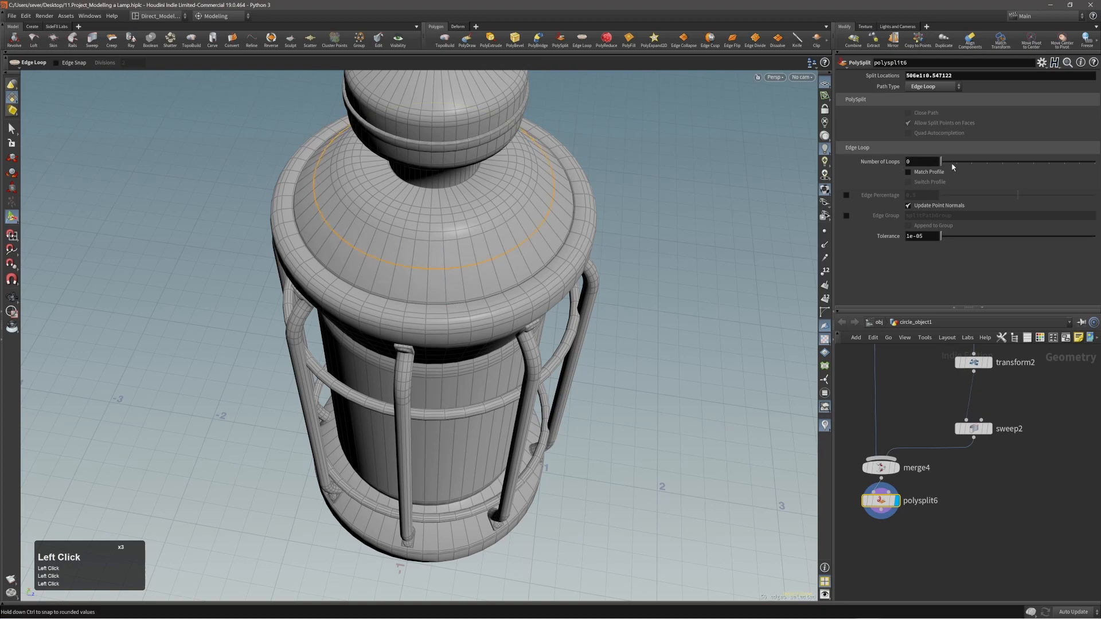
{"action": "right_click_drag", "start_coordinate": [487, 286], "coordinate": [507, 281], "text": "alt"}
{"action": "left_click_drag", "start_coordinate": [506, 280], "coordinate": [470, 281], "text": "alt"}
{"action": "right_click_drag", "start_coordinate": [470, 281], "coordinate": [420, 299], "text": "alt"}
{"action": "left_click_drag", "start_coordinate": [420, 300], "coordinate": [442, 339], "text": "alt"}
{"action": "right_click_drag", "start_coordinate": [442, 339], "coordinate": [454, 248], "text": "alt"}
{"action": "left_click_drag", "start_coordinate": [454, 247], "coordinate": [431, 236], "text": "alt"}
- Select the whole new edge loop on the sloped lid and bevel it with a distance of about 0.018 and one division
{"action": "key", "text": "alt+3"}
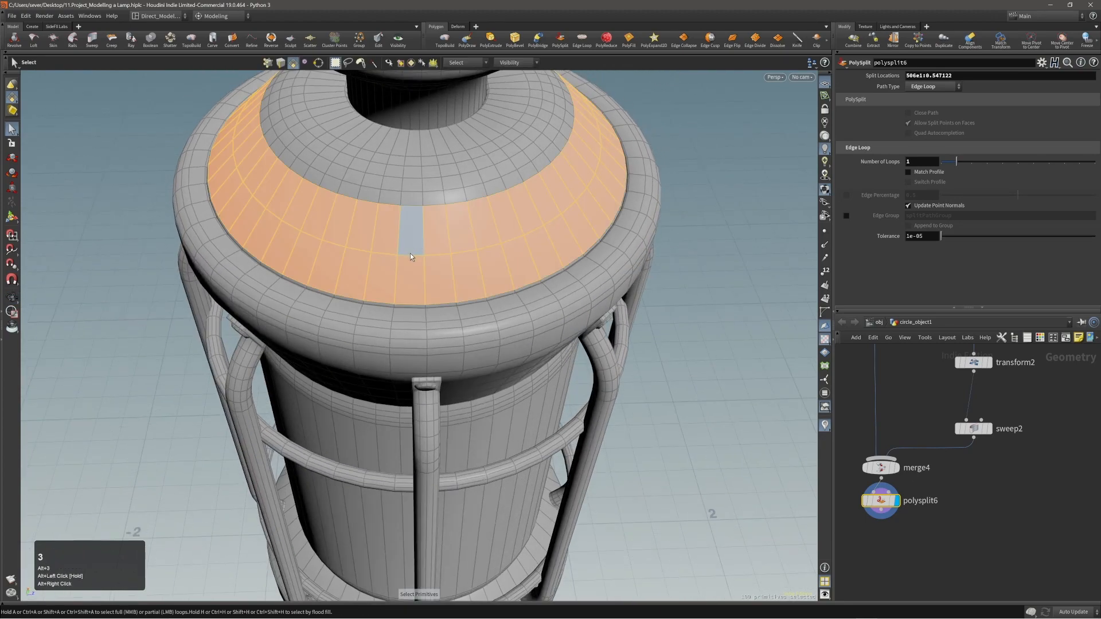
{"action": "key", "text": "2"}
{"action": "left_click", "coordinate": [412, 256]}
{"action": "double_click", "coordinate": [411, 256]}
{"action": "right_click_drag", "start_coordinate": [412, 256], "coordinate": [485, 224], "text": "alt"}
{"action": "key", "text": "c"}
{"action": "left_click", "coordinate": [504, 223]}
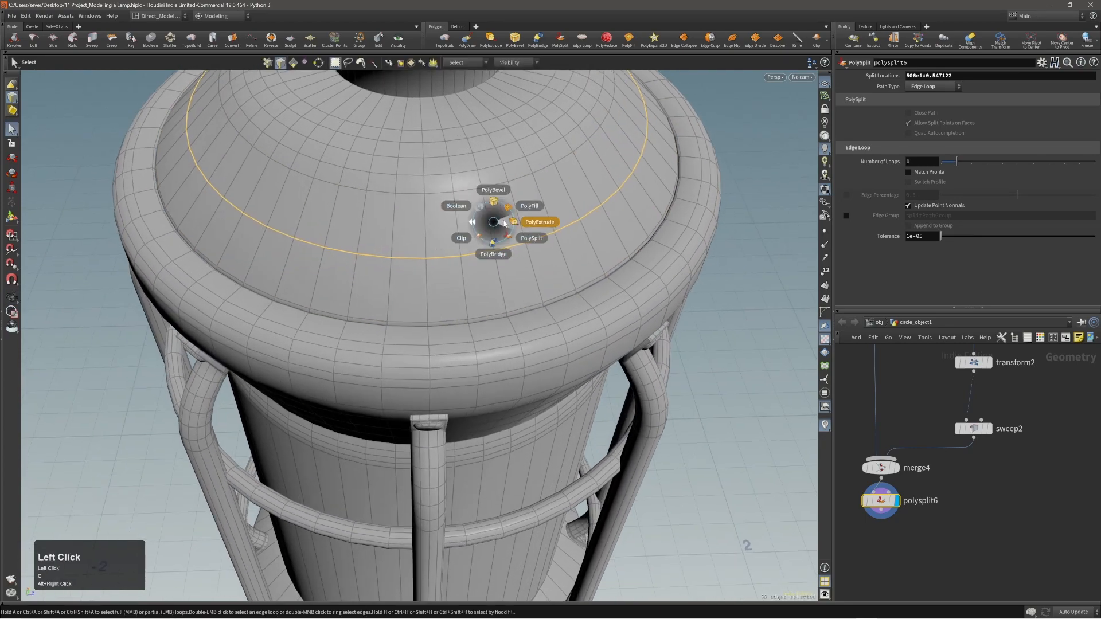
{"action": "left_click", "coordinate": [498, 205]}
{"action": "left_click_drag", "start_coordinate": [499, 215], "coordinate": [513, 221]}
- Select two adjacent faces of the narrow bevelled strip on the lid, directly above one cage handle
{"action": "key", "text": "3"}
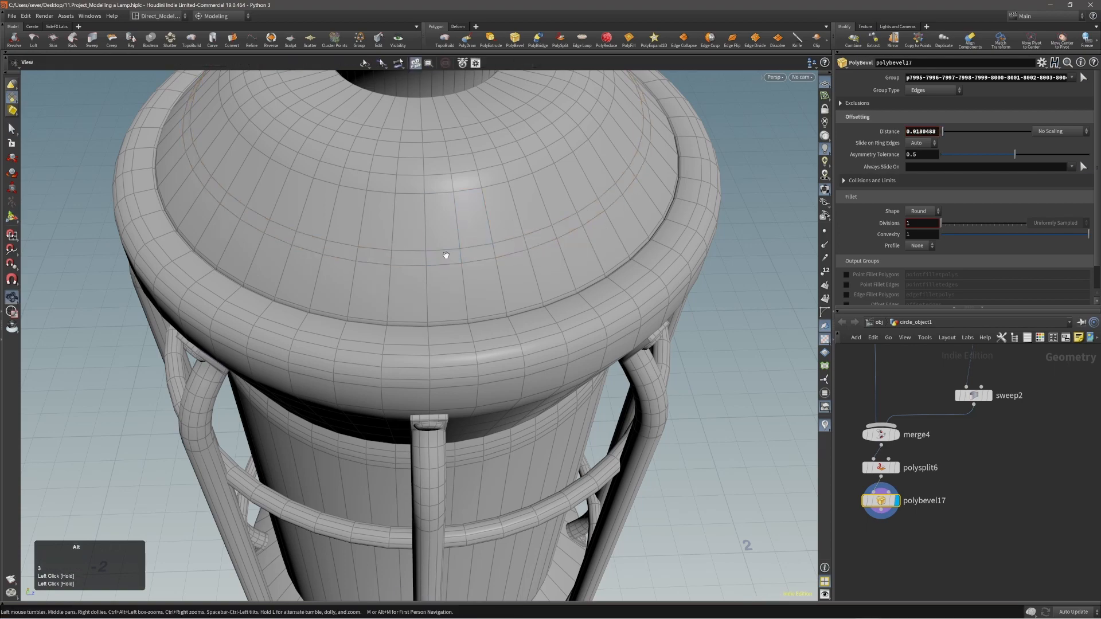
{"action": "left_click", "coordinate": [414, 249]}
{"action": "left_click_drag", "start_coordinate": [446, 252], "coordinate": [369, 233], "text": "alt"}
{"action": "left_click", "coordinate": [414, 250]}
{"action": "left_click", "coordinate": [433, 253], "text": "shift"}
{"action": "right_click_drag", "start_coordinate": [369, 234], "coordinate": [315, 287], "text": "alt"}
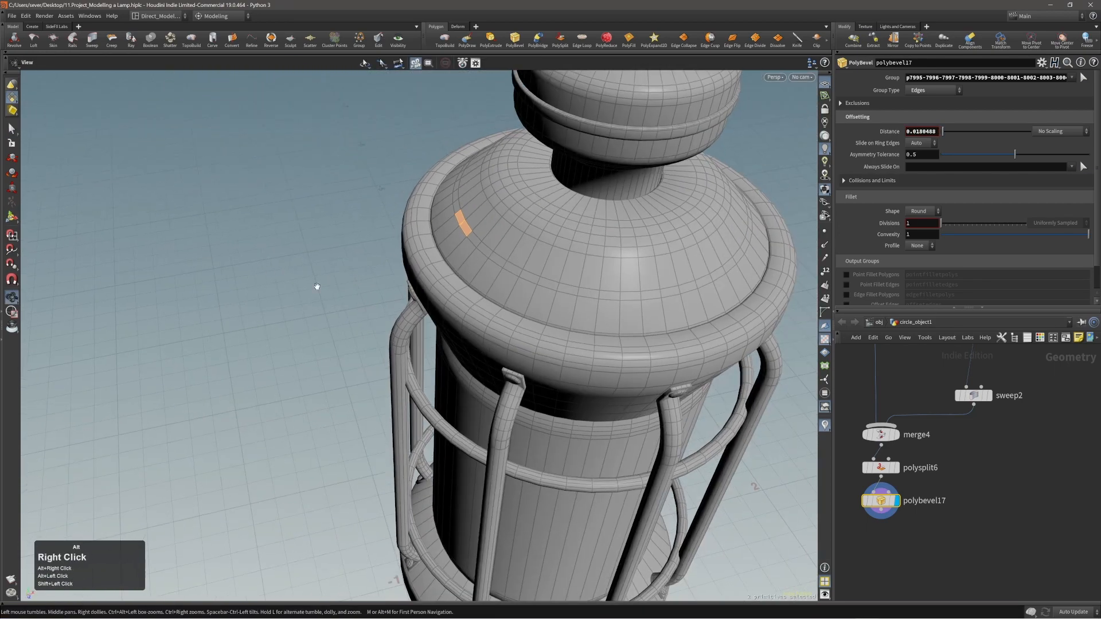
- Inspect how the selected faces line up with the cage handles around the lid
{"action": "middle_click_drag", "start_coordinate": [500, 283], "coordinate": [475, 251], "text": "alt"}
{"action": "right_click_drag", "start_coordinate": [484, 254], "coordinate": [504, 253], "text": "alt"}
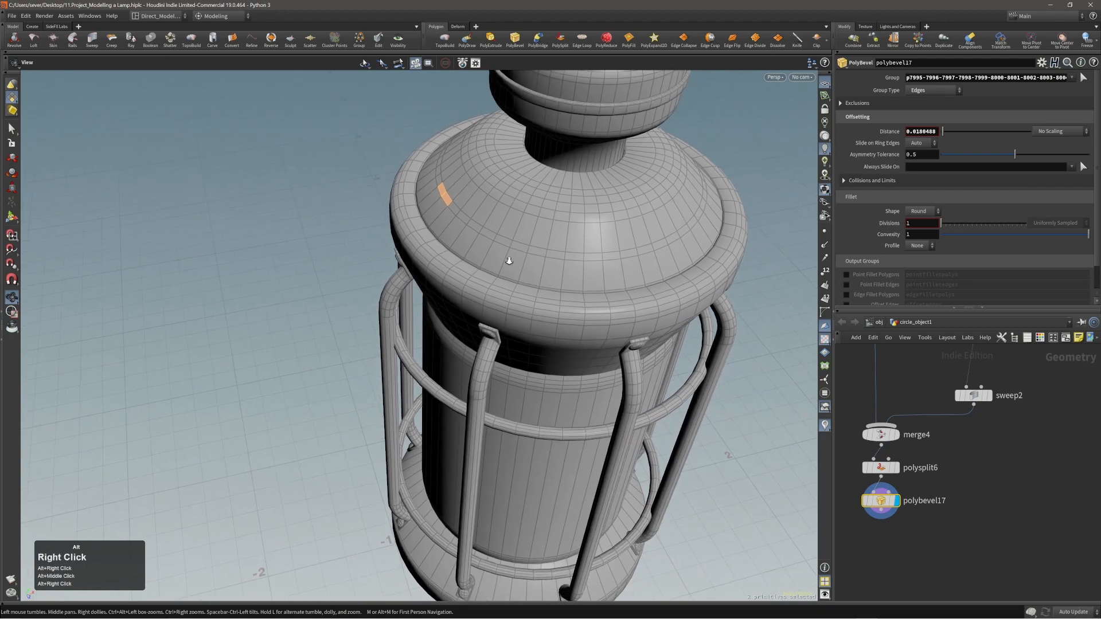
{"action": "middle_click_drag", "start_coordinate": [504, 253], "coordinate": [504, 246], "text": "alt"}
{"action": "left_click_drag", "start_coordinate": [504, 246], "coordinate": [548, 277], "text": "alt"}
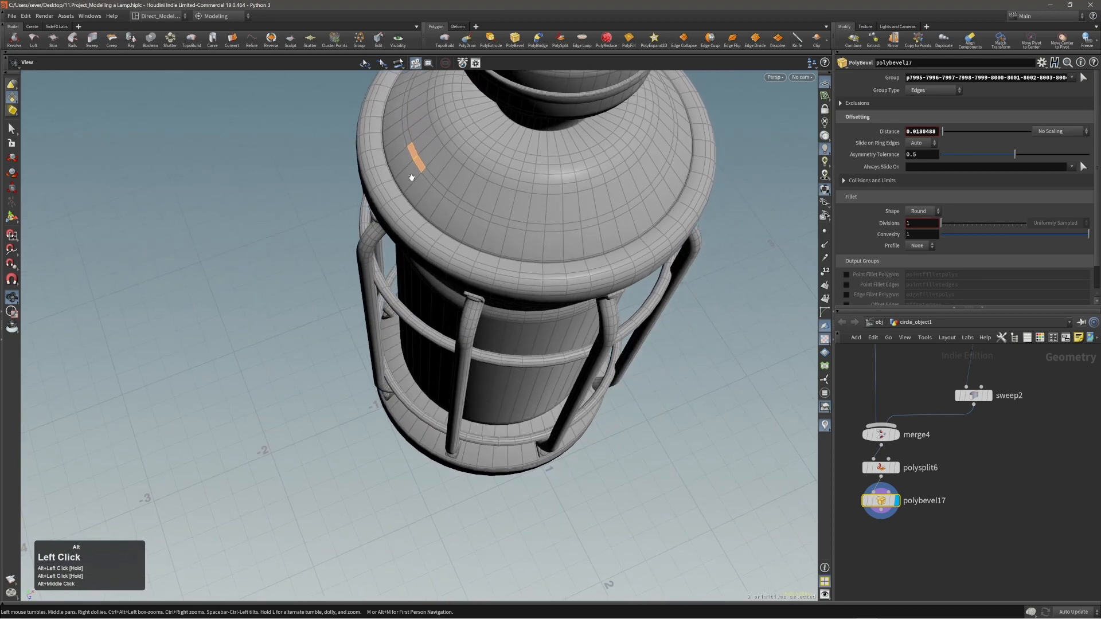
{"action": "left_click_drag", "start_coordinate": [500, 241], "coordinate": [587, 329], "text": "alt"}
{"action": "key", "text": "s"}
{"action": "middle_click_drag", "start_coordinate": [586, 329], "coordinate": [514, 355], "text": "alt"}
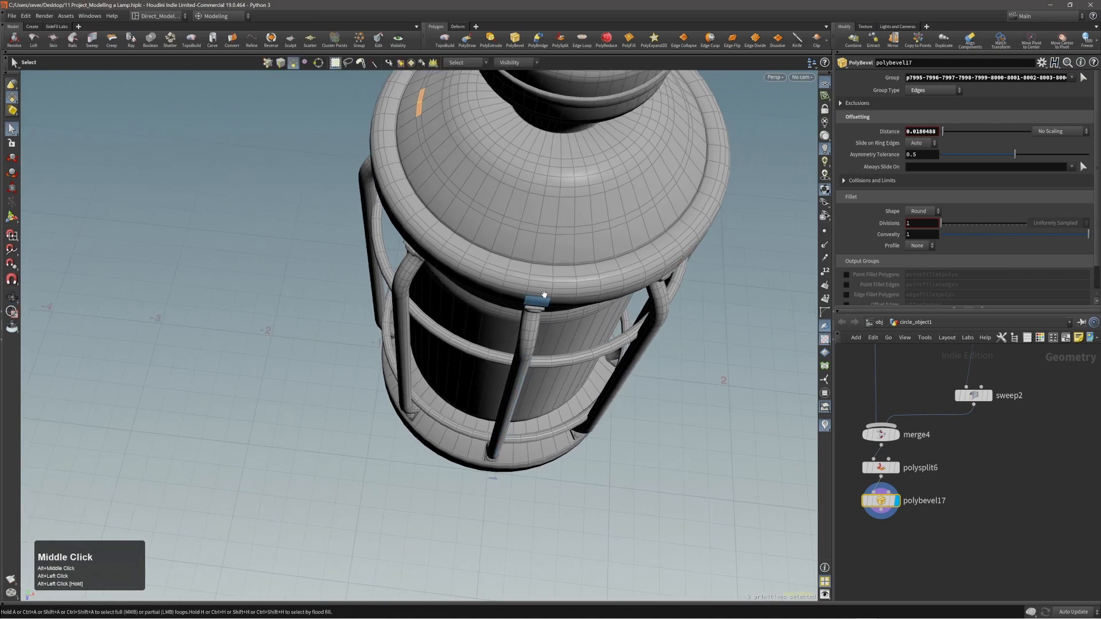
{"action": "middle_click_drag", "start_coordinate": [544, 295], "coordinate": [489, 280], "text": "alt"}
{"action": "right_click_drag", "start_coordinate": [489, 280], "coordinate": [508, 264], "text": "alt"}
{"action": "middle_click_drag", "start_coordinate": [508, 264], "coordinate": [497, 301], "text": "alt"}
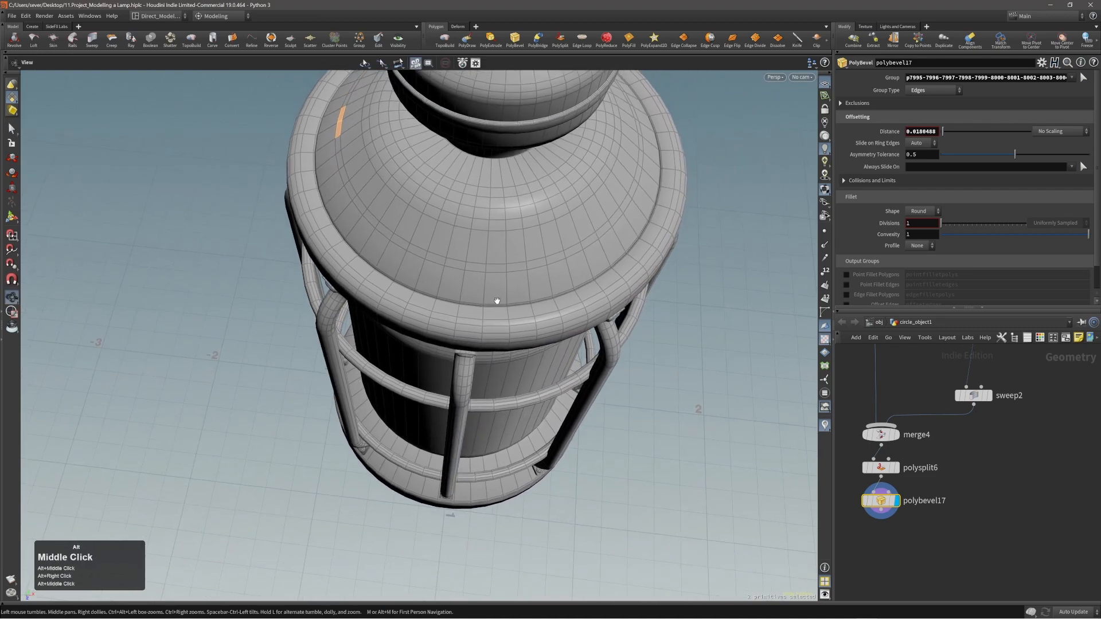
{"action": "right_click_drag", "start_coordinate": [497, 301], "coordinate": [497, 243], "text": "alt"}
{"action": "left_click_drag", "start_coordinate": [497, 243], "coordinate": [477, 268], "text": "alt"}
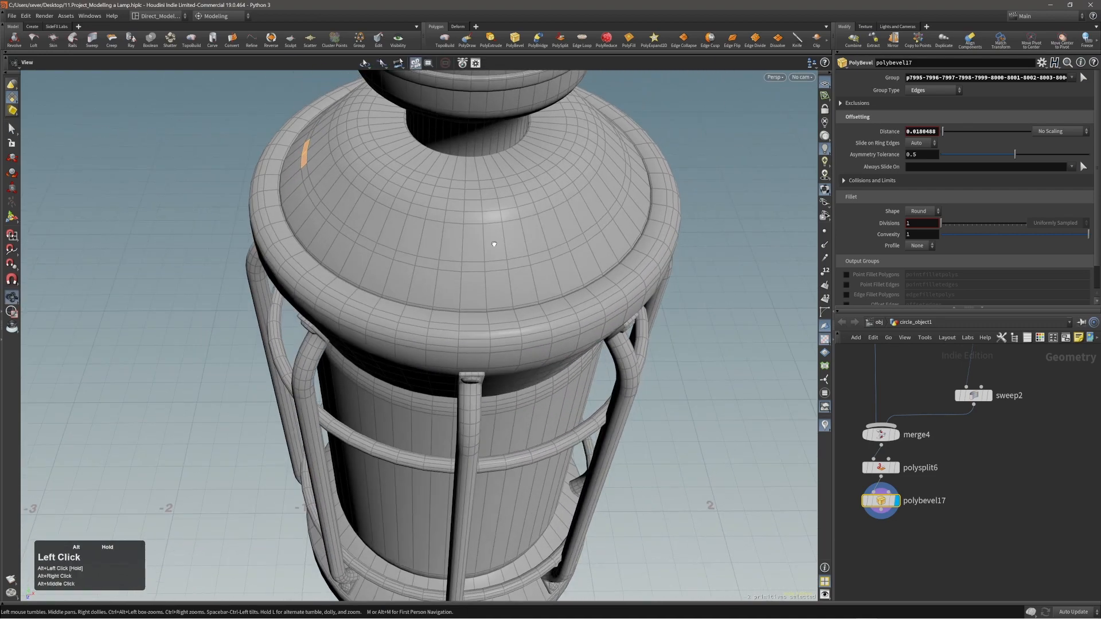
- Add one more face of the bevelled strip above another handle to the selection and bring up the reference for comparison
{"action": "left_click", "coordinate": [477, 269], "text": "shift"}
{"action": "right_click_drag", "start_coordinate": [508, 302], "coordinate": [486, 309], "text": "alt"}
{"action": "left_click_drag", "start_coordinate": [486, 309], "coordinate": [468, 293], "text": "alt"}
{"action": "key", "text": "alt+Tab"}
{"action": "right_click", "coordinate": [847, 304]}
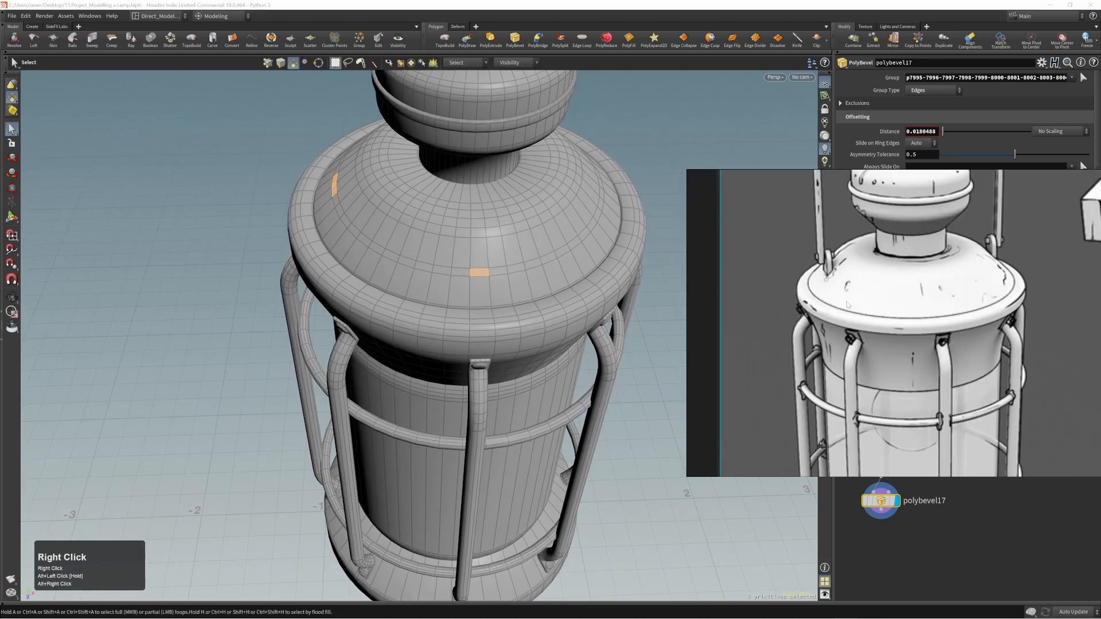
{"action": "right_click_drag", "start_coordinate": [847, 305], "coordinate": [778, 294]}
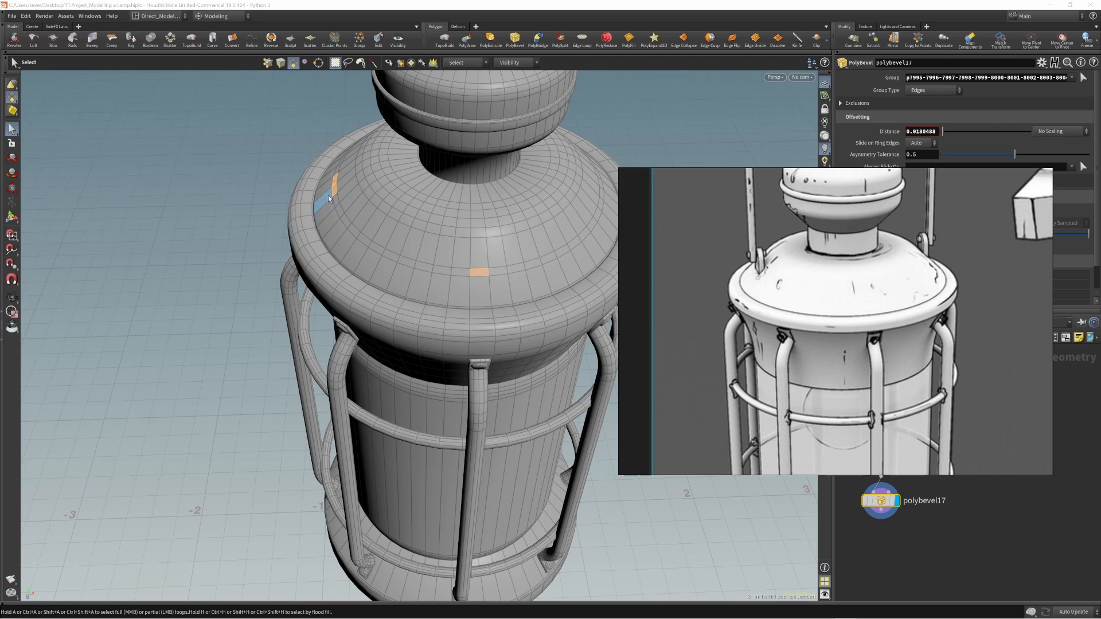
- Compare the selected face positions around the lid with the carrying handle's bracket location in the reference
{"action": "mouse_move", "coordinate": [486, 273]}
{"action": "left_mouse_down", "text": "alt"}
{"action": "mouse_move", "coordinate": [512, 271]}
{"action": "mouse_move", "coordinate": [490, 272]}
{"action": "left_mouse_up", "text": "alt"}
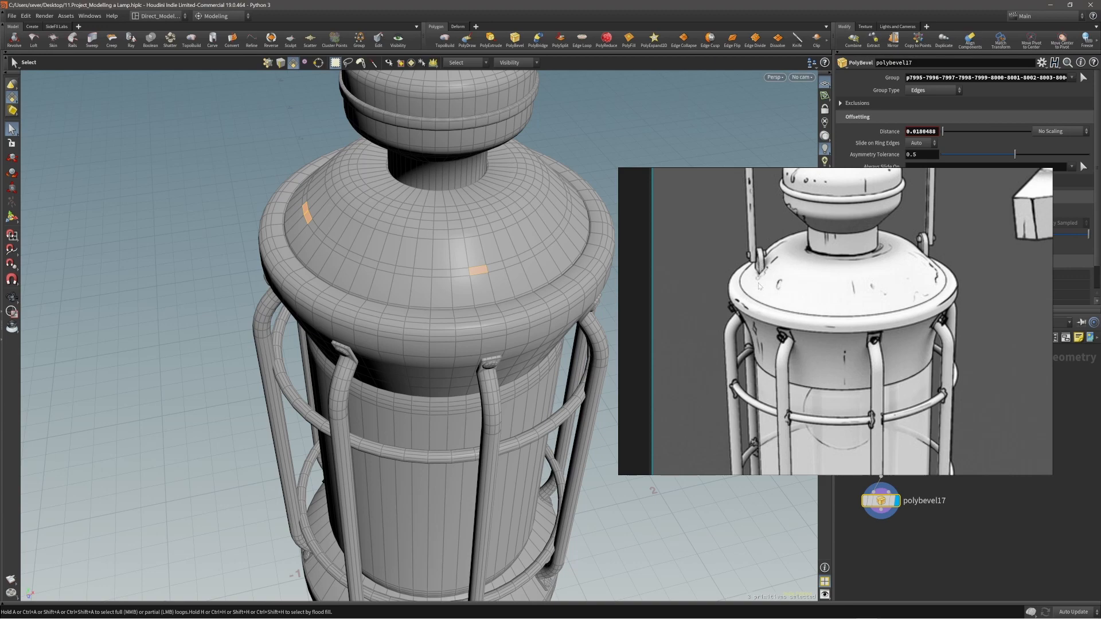
{"action": "left_click_drag", "start_coordinate": [528, 287], "coordinate": [474, 270], "text": "alt"}
{"action": "right_click_drag", "start_coordinate": [474, 270], "coordinate": [496, 258], "text": "alt"}
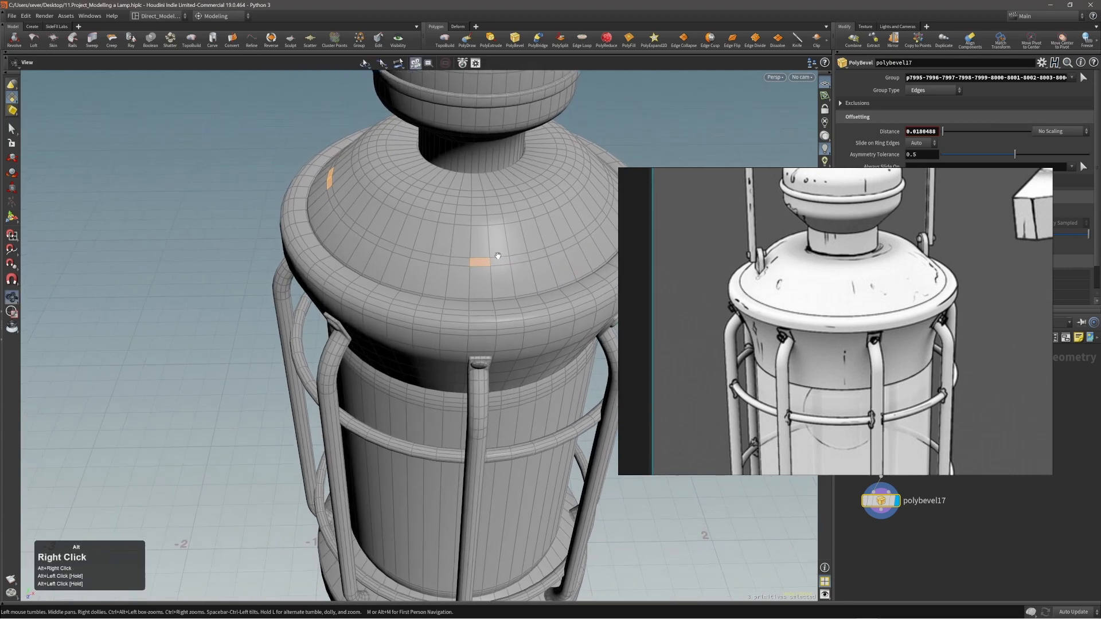
{"action": "middle_click_drag", "start_coordinate": [496, 258], "coordinate": [455, 281], "text": "alt"}
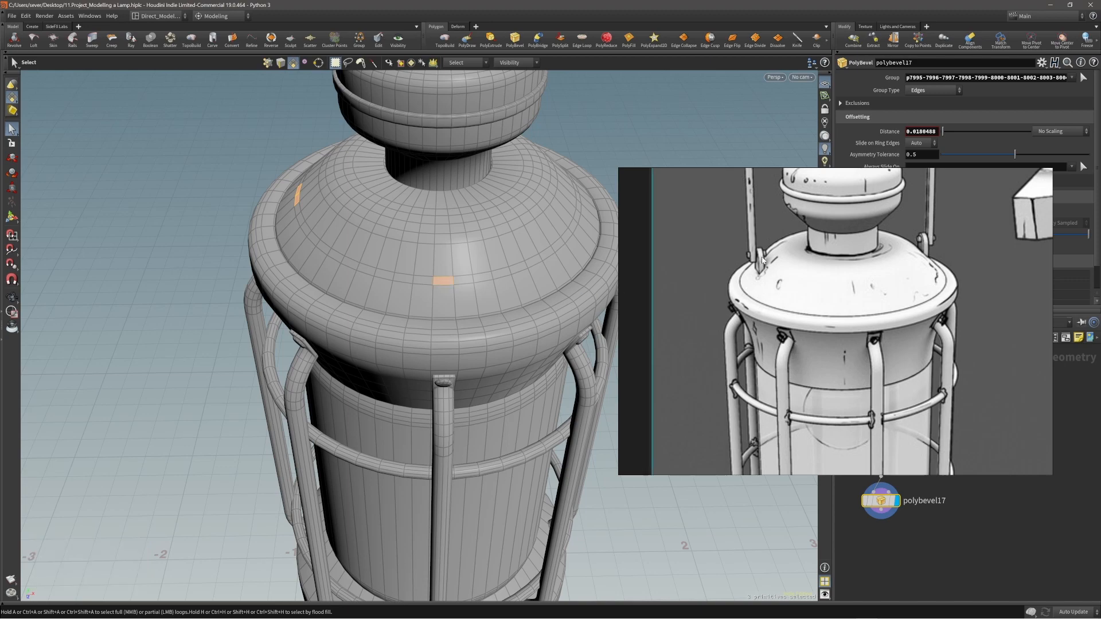
{"action": "left_click_drag", "start_coordinate": [441, 280], "coordinate": [240, 283], "text": "alt"}
{"action": "left_click_drag", "start_coordinate": [407, 239], "coordinate": [424, 213], "text": "alt"}
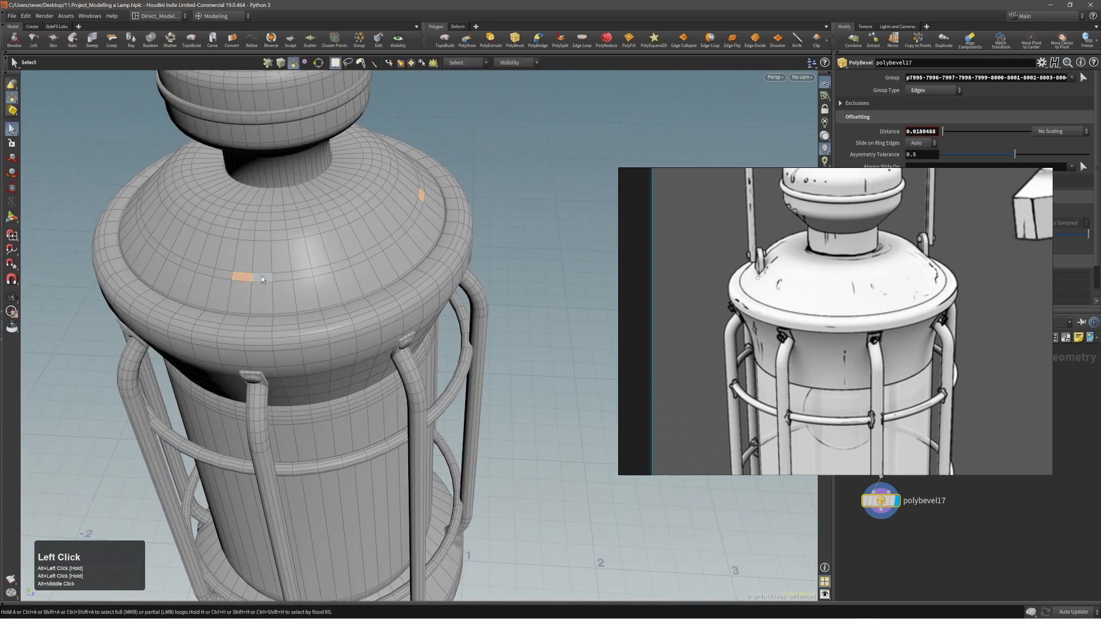
{"action": "left_click_drag", "start_coordinate": [269, 276], "coordinate": [245, 263], "text": "alt"}
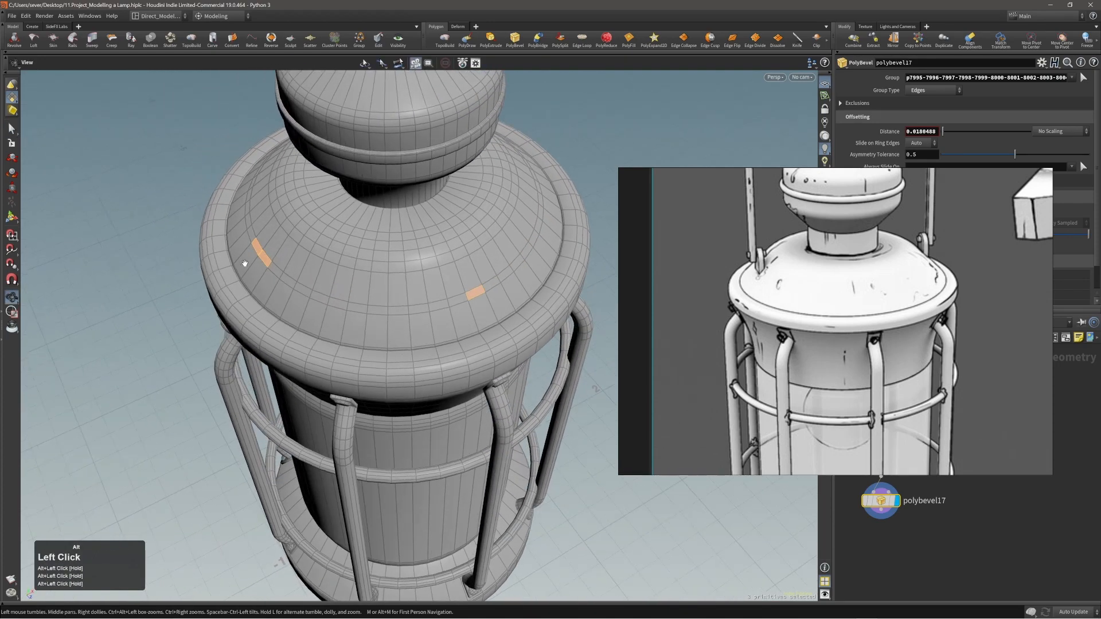
{"action": "middle_click_drag", "start_coordinate": [244, 263], "coordinate": [272, 236], "text": "alt"}
{"action": "left_click_drag", "start_coordinate": [302, 231], "coordinate": [294, 234], "text": "alt"}
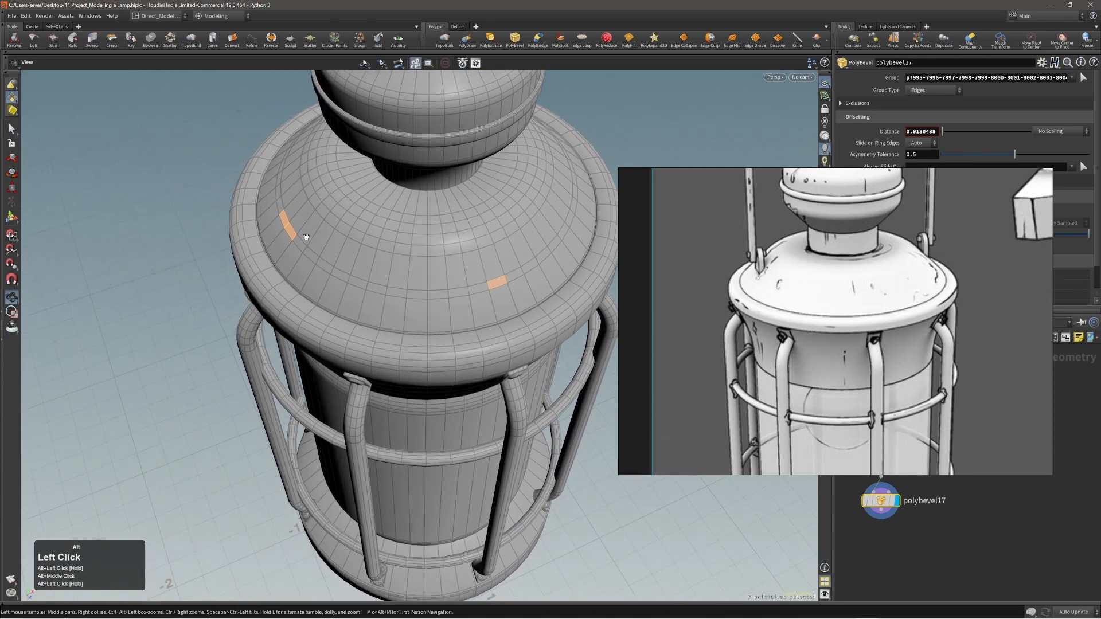
{"action": "middle_click_drag", "start_coordinate": [293, 234], "coordinate": [311, 234], "text": "alt"}
{"action": "right_click", "coordinate": [789, 298]}
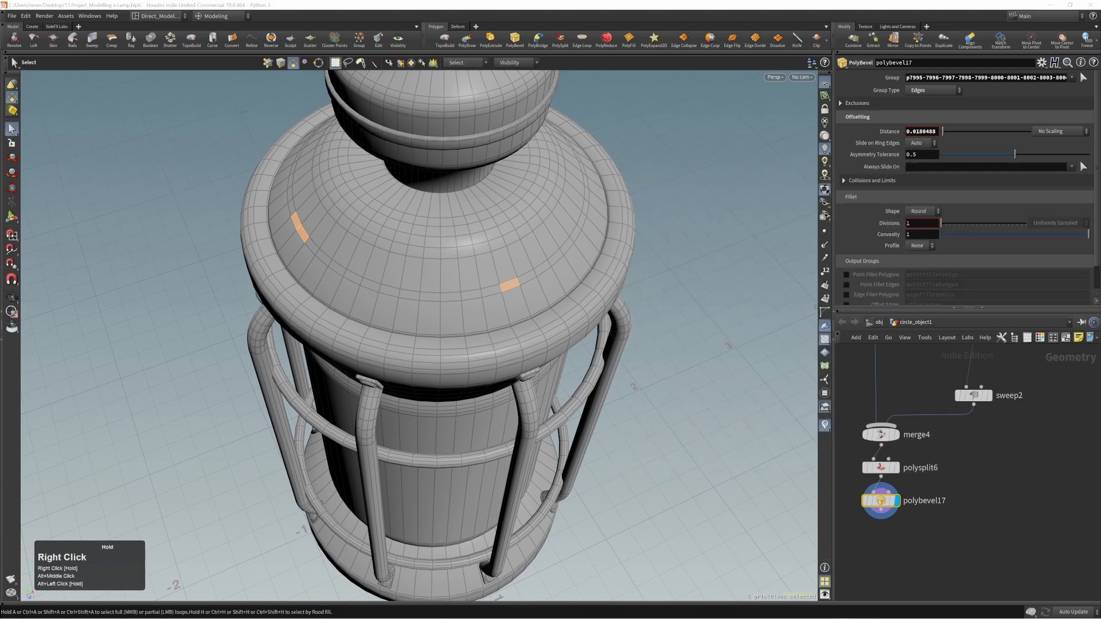
{"action": "right_click_drag", "start_coordinate": [321, 267], "coordinate": [381, 262], "text": "alt"}
{"action": "left_click_drag", "start_coordinate": [381, 263], "coordinate": [405, 273], "text": "alt"}
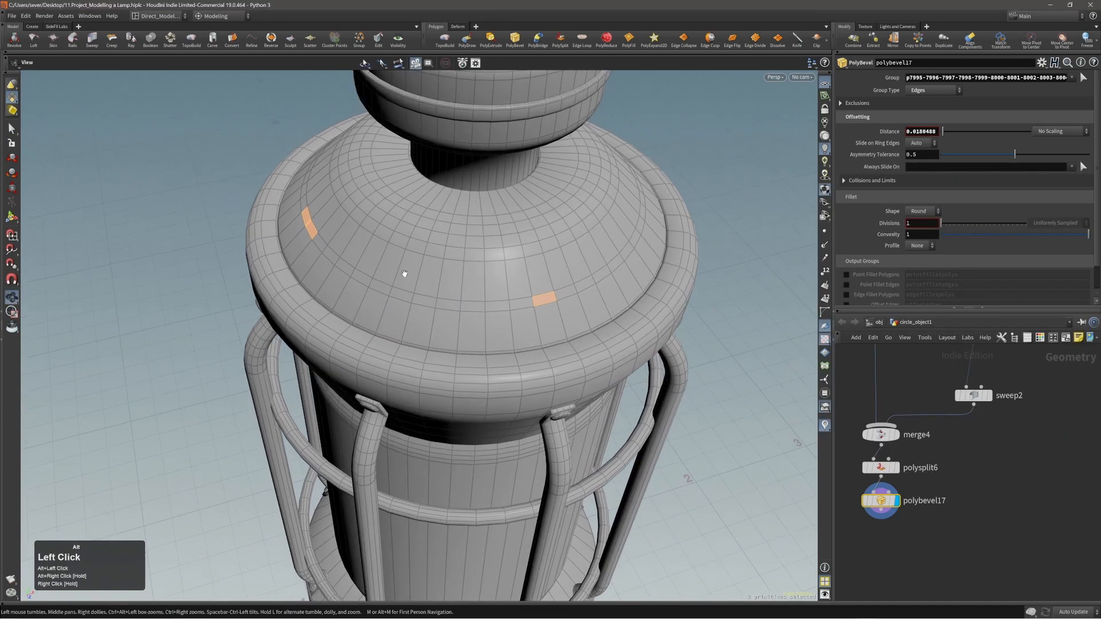
- Deselect the extra single face, keeping only the two adjacent faces selected
{"action": "left_click", "coordinate": [546, 300]}
{"action": "left_click_drag", "start_coordinate": [546, 300], "coordinate": [526, 330], "text": "alt"}
{"action": "right_click_drag", "start_coordinate": [527, 329], "coordinate": [521, 338], "text": "alt"}
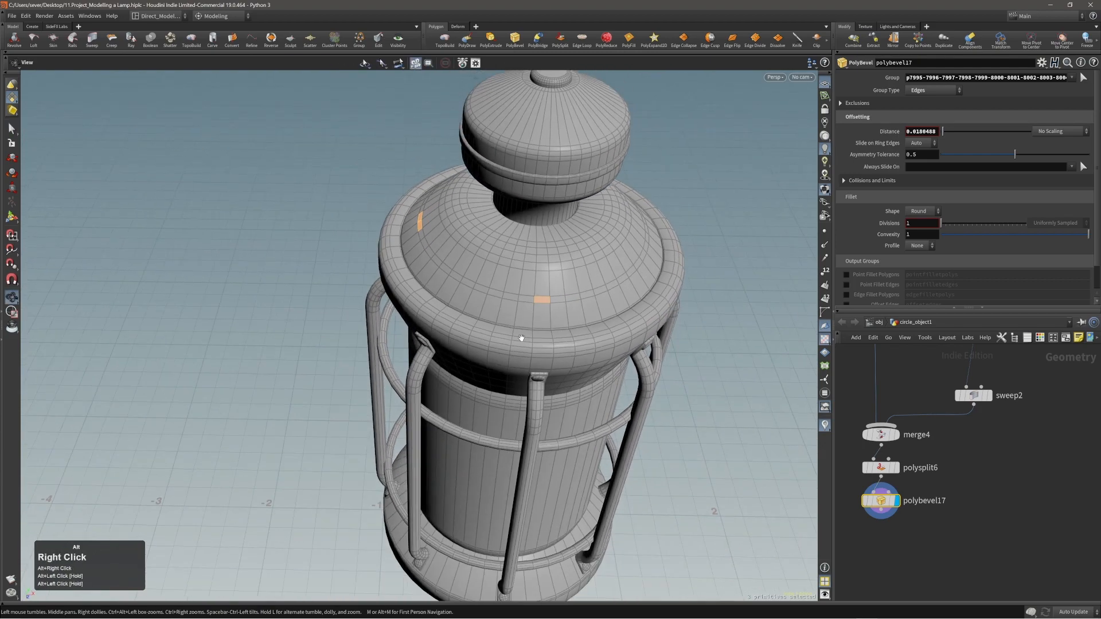
{"action": "middle_click_drag", "start_coordinate": [521, 338], "coordinate": [493, 321]}
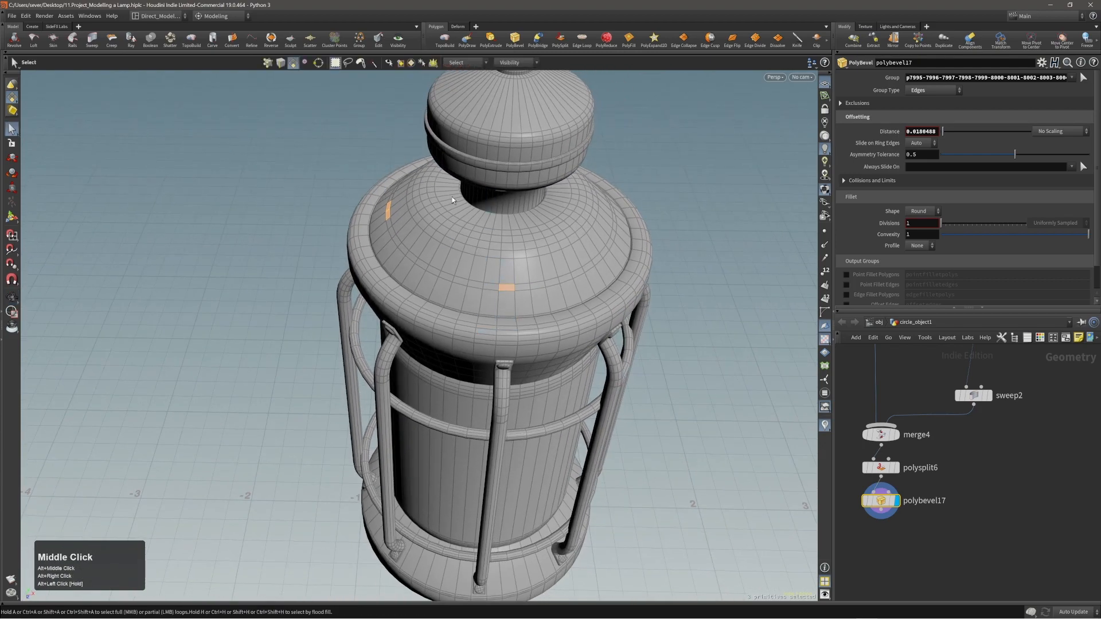
{"action": "left_click", "coordinate": [402, 274]}
{"action": "left_click_drag", "start_coordinate": [403, 274], "coordinate": [516, 246], "text": "alt"}
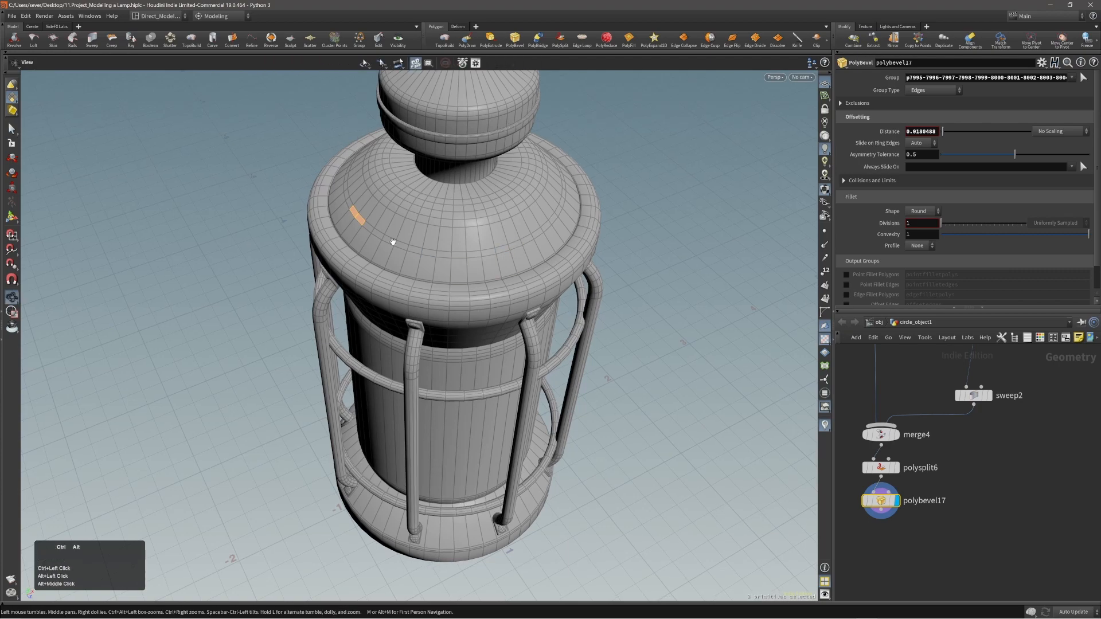
- Apply PolyExtrude to the two selected lid faces, enabling the front transform with its transform space set to Global
{"action": "right_click_drag", "start_coordinate": [516, 246], "coordinate": [345, 222], "text": "alt"}
{"action": "middle_click_drag", "start_coordinate": [344, 223], "coordinate": [378, 275], "text": "alt"}
{"action": "right_click_drag", "start_coordinate": [379, 275], "coordinate": [424, 247], "text": "alt"}
{"action": "left_click_drag", "start_coordinate": [425, 247], "coordinate": [364, 277], "text": "alt"}
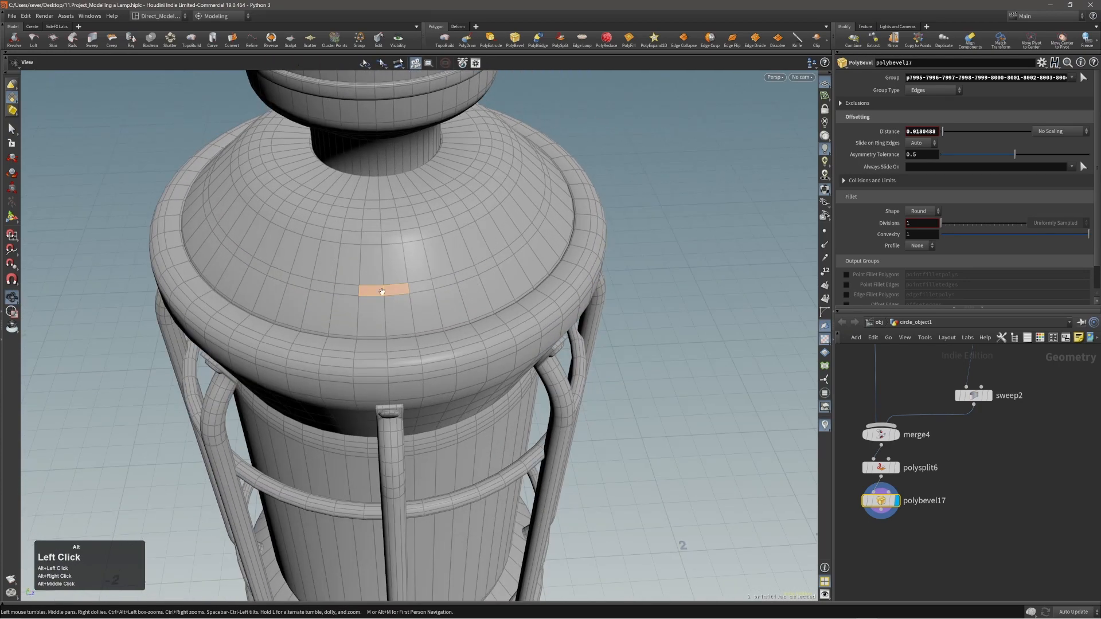
{"action": "right_click_drag", "start_coordinate": [364, 277], "coordinate": [397, 273], "text": "alt"}
{"action": "middle_click_drag", "start_coordinate": [396, 273], "coordinate": [414, 298], "text": "alt"}
{"action": "left_click_drag", "start_coordinate": [414, 298], "coordinate": [395, 281], "text": "alt"}
{"action": "left_click", "coordinate": [434, 269]}
{"action": "left_click", "coordinate": [441, 269]}
{"action": "right_click", "coordinate": [395, 281]}
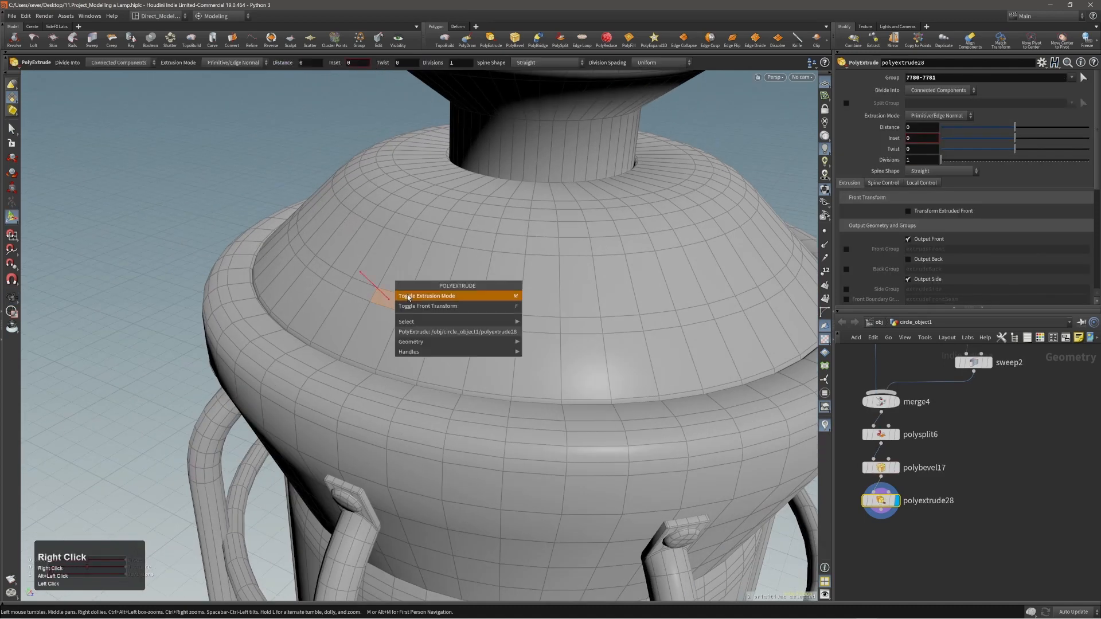
{"action": "left_click", "coordinate": [412, 305]}
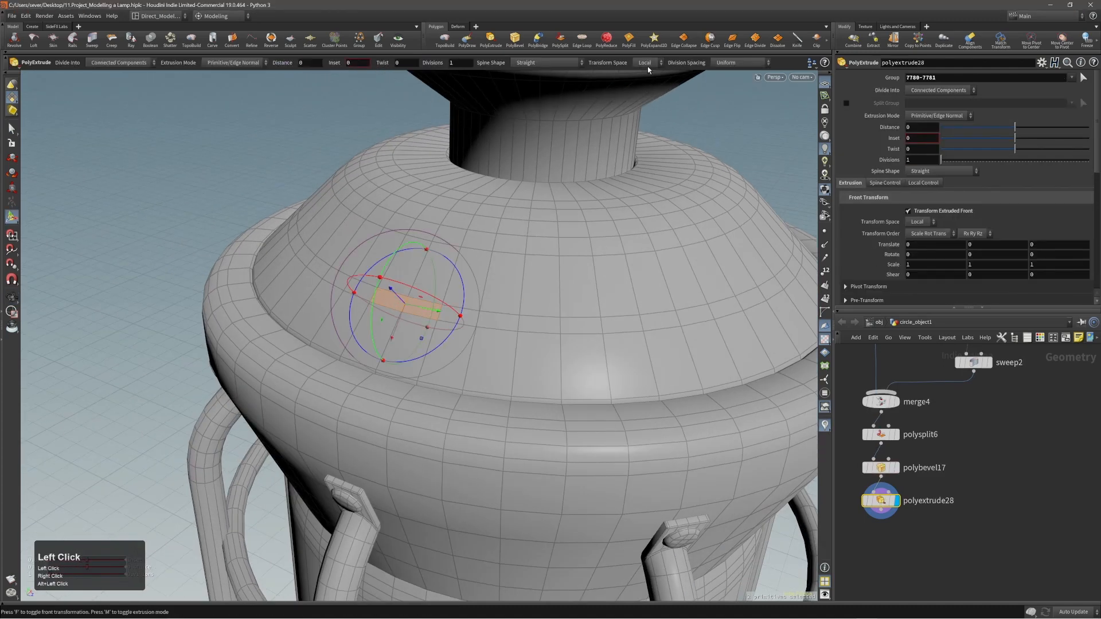
{"action": "left_click_drag", "start_coordinate": [648, 64], "coordinate": [649, 82]}
- Raise the extruded front straight up and flatten it by scaling Y to about 0.003
{"action": "middle_click_drag", "start_coordinate": [603, 313], "coordinate": [586, 236]}
{"action": "key", "text": "e"}
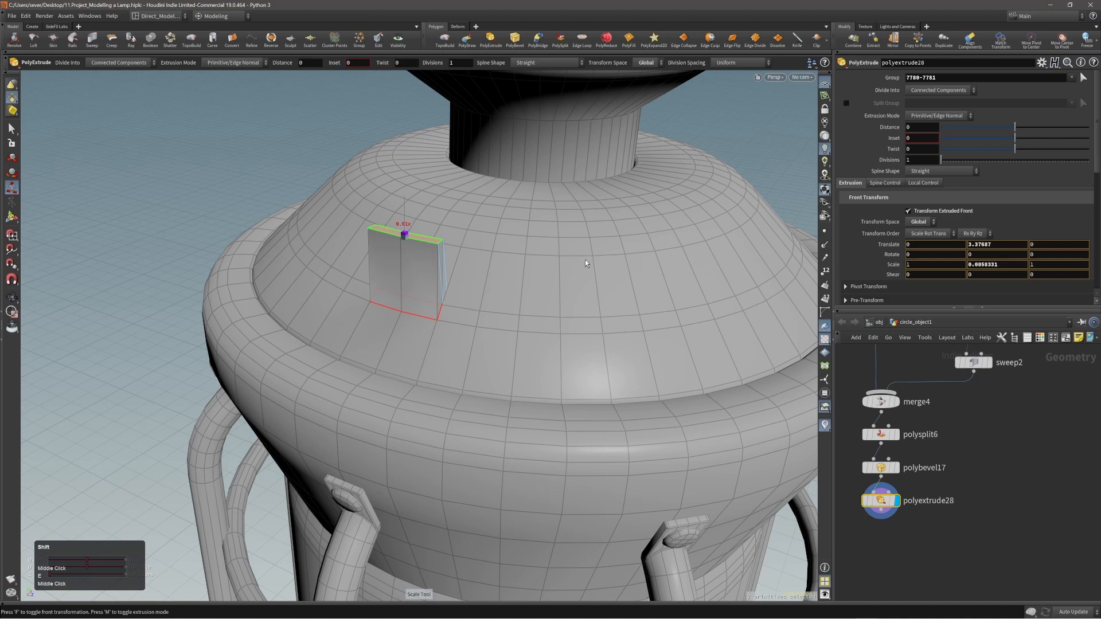
{"action": "middle_click_drag", "start_coordinate": [585, 260], "coordinate": [585, 260], "text": "shift"}
{"action": "right_click_drag", "start_coordinate": [585, 260], "coordinate": [598, 270], "text": "alt"}
{"action": "left_click_drag", "start_coordinate": [597, 270], "coordinate": [546, 281], "text": "alt"}
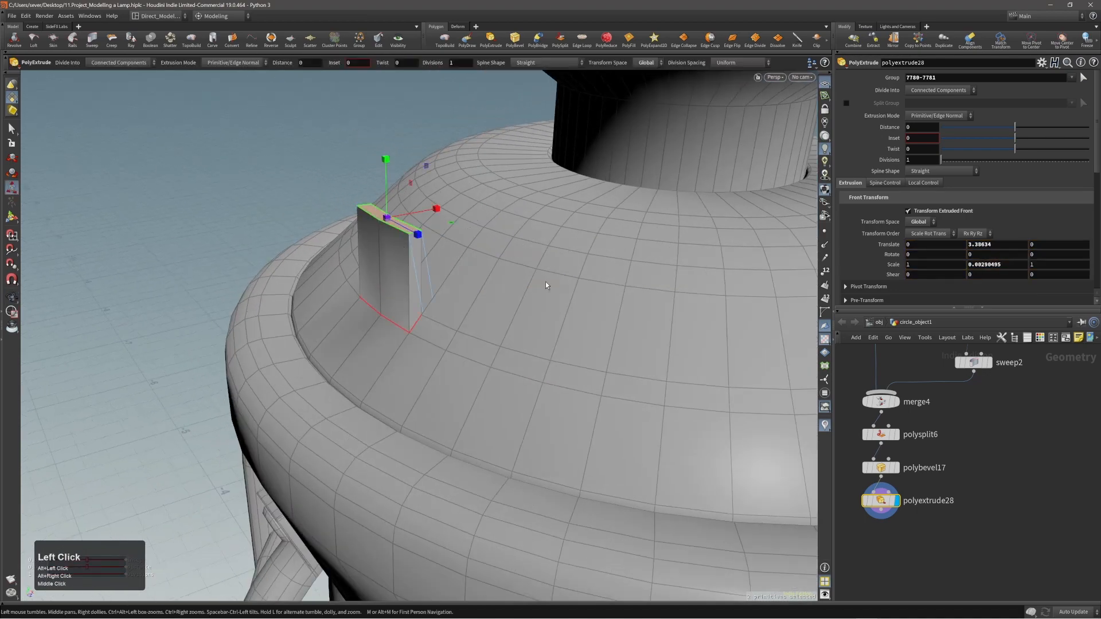
- Make the bracket extrusion taller by moving its flattened front up to a Y translation of about 3.44
{"action": "key", "text": "t"}
{"action": "middle_click_drag", "start_coordinate": [545, 284], "coordinate": [544, 260]}
{"action": "right_click_drag", "start_coordinate": [539, 261], "coordinate": [381, 304], "text": "alt"}
{"action": "left_click_drag", "start_coordinate": [380, 304], "coordinate": [479, 285], "text": "alt"}
{"action": "right_click_drag", "start_coordinate": [479, 283], "coordinate": [507, 236], "text": "alt"}
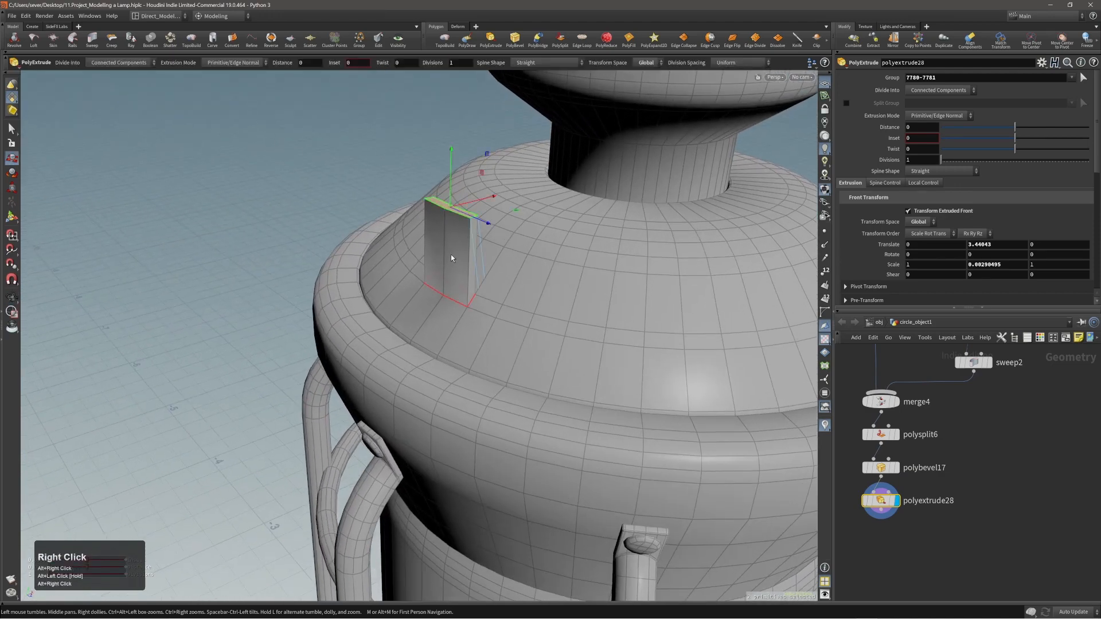
- Adjust the distance of the lid bevel that sets the bracket's thickness, and save the scene
{"action": "middle_click_drag", "start_coordinate": [512, 252], "coordinate": [499, 279], "text": "alt"}
{"action": "left_click_drag", "start_coordinate": [925, 483], "coordinate": [880, 449]}
{"action": "right_click_drag", "start_coordinate": [530, 265], "coordinate": [573, 270], "text": "alt"}
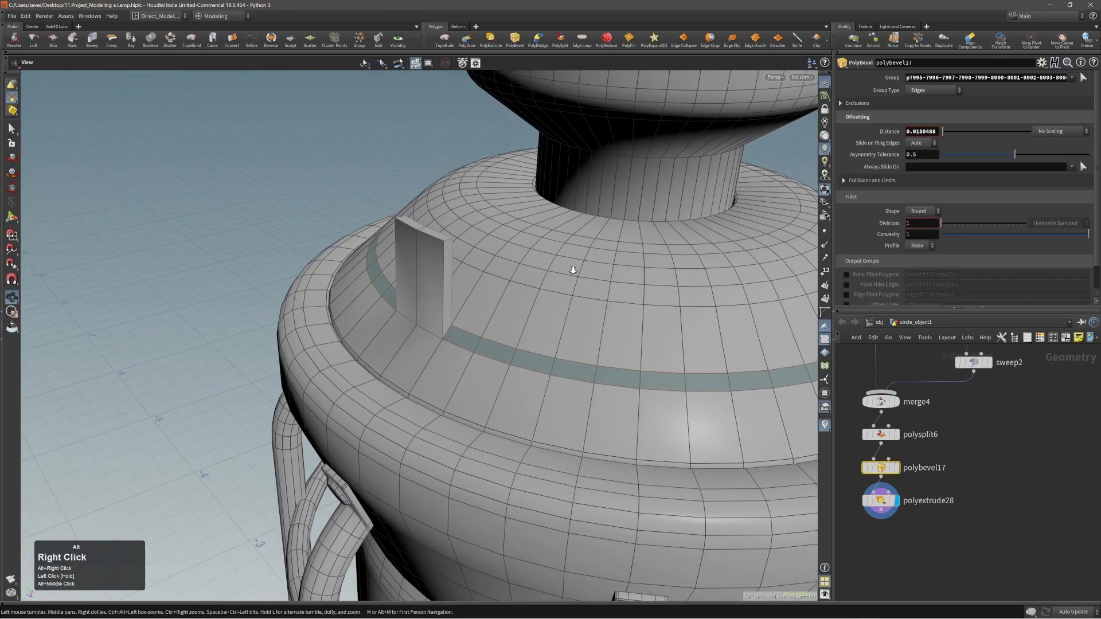
{"action": "mouse_move", "coordinate": [518, 298]}
{"action": "left_mouse_down"}
{"action": "mouse_move", "coordinate": [431, 304]}
{"action": "mouse_move", "coordinate": [517, 316]}
{"action": "left_mouse_up"}
{"action": "left_click_drag", "start_coordinate": [484, 277], "coordinate": [575, 274], "text": "alt"}
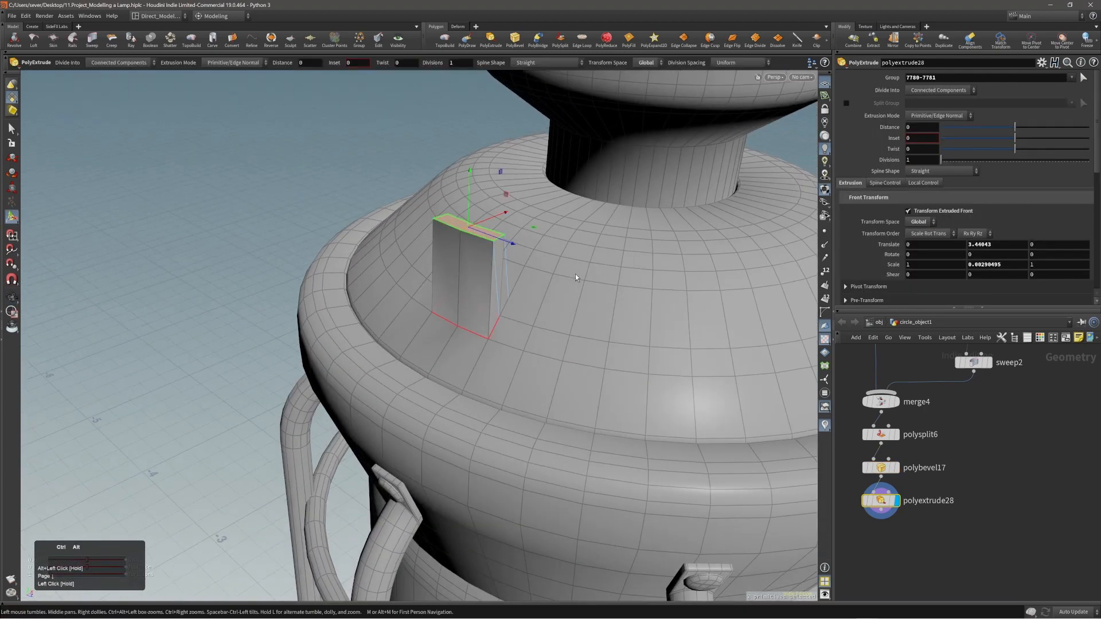
{"action": "key", "text": "ctrl+s"}
- Bevel the bracket's two upper corner edges with a distance of about 0.06 and 3 divisions to round its top
{"action": "right_click_drag", "start_coordinate": [539, 244], "coordinate": [562, 236], "text": "ctrl+alt"}
{"action": "left_click_drag", "start_coordinate": [523, 247], "coordinate": [634, 221], "text": "alt"}
{"action": "key", "text": "2"}
{"action": "left_click", "coordinate": [506, 224]}
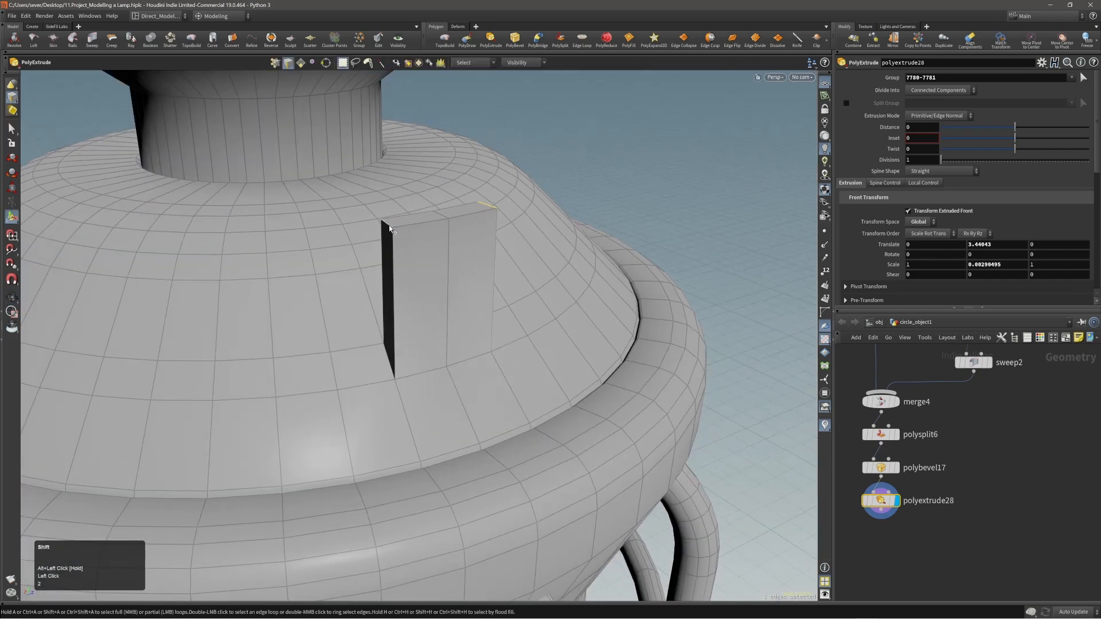
{"action": "right_click_drag", "start_coordinate": [408, 218], "coordinate": [459, 216], "text": "alt"}
{"action": "left_click_drag", "start_coordinate": [524, 218], "coordinate": [457, 228], "text": "alt"}
{"action": "key", "text": "c"}
{"action": "left_click", "coordinate": [469, 228]}
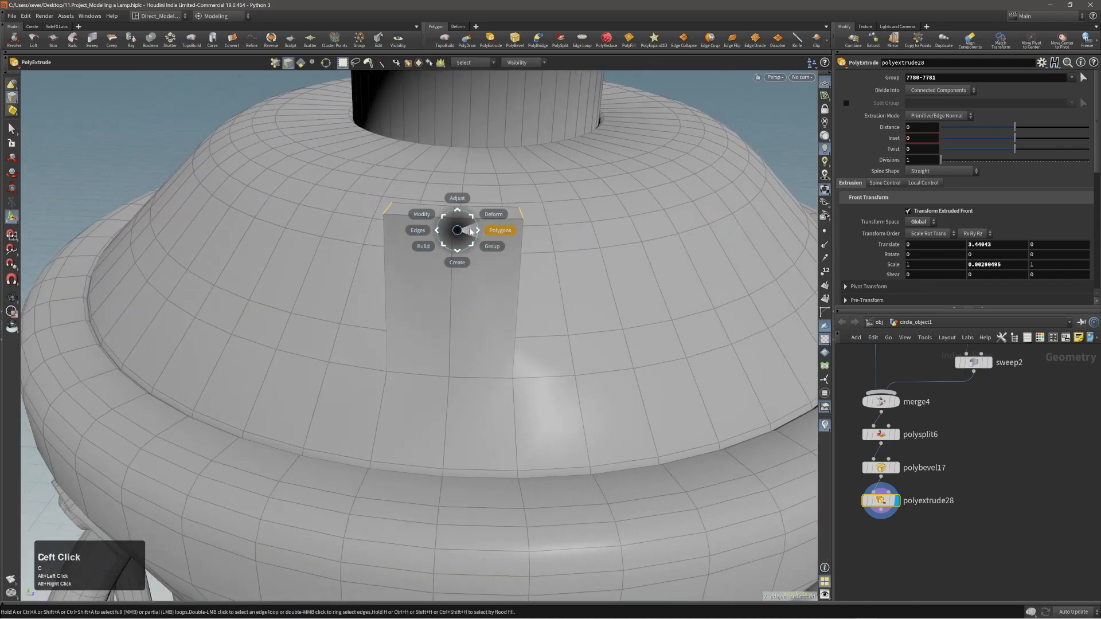
{"action": "left_click", "coordinate": [470, 223]}
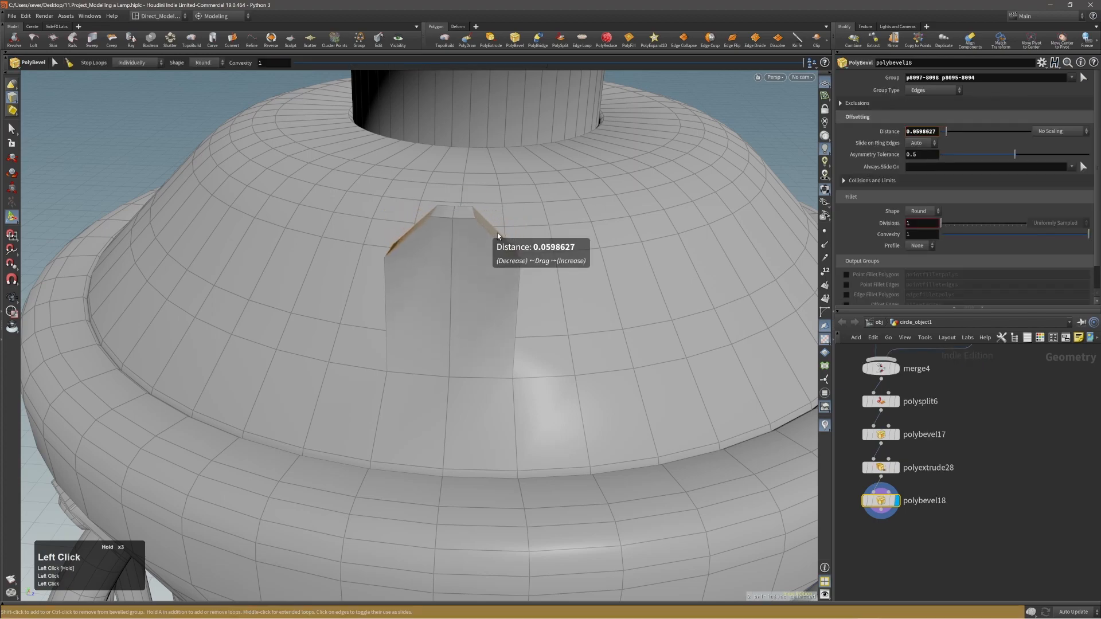
{"action": "scroll", "coordinate": [495, 244], "scroll_direction": "up", "scroll_amount": 1}
- Select the flat faces on both sides of the rounded bracket and inset them by 0.04 with PolyExtrude
{"action": "left_click_drag", "start_coordinate": [509, 265], "coordinate": [616, 319], "text": "alt"}
{"action": "key", "text": "3"}
{"action": "left_click", "coordinate": [426, 295]}
{"action": "left_click", "coordinate": [427, 293]}
{"action": "left_click", "coordinate": [479, 291], "text": "shift"}
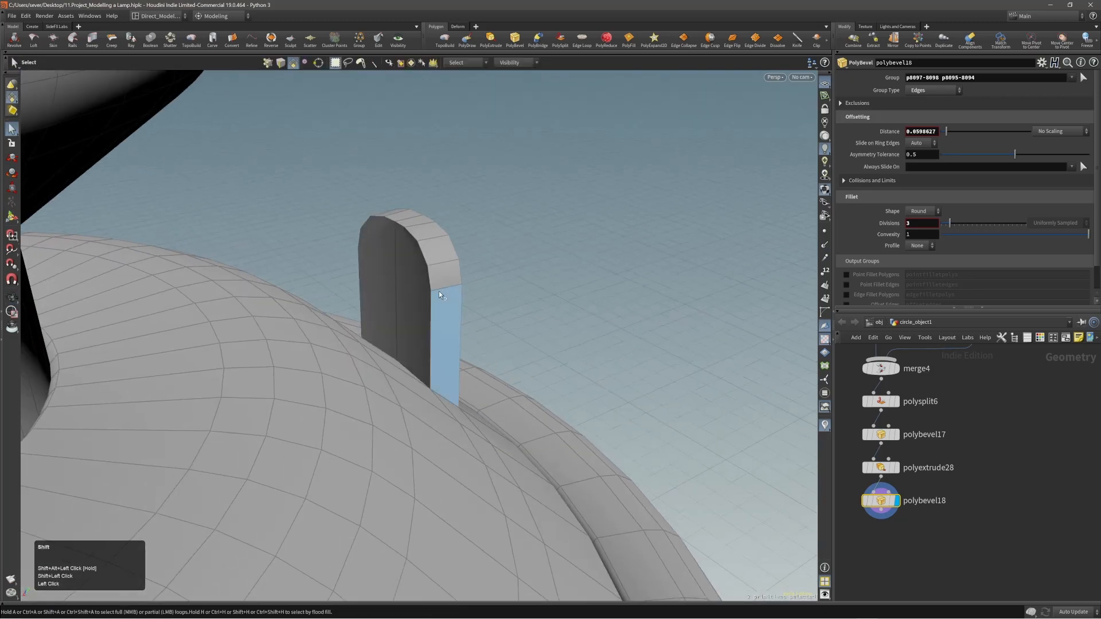
{"action": "left_click", "coordinate": [414, 287], "text": "shift"}
{"action": "left_click", "coordinate": [391, 280], "text": "shift"}
{"action": "left_click_drag", "start_coordinate": [392, 279], "coordinate": [215, 270], "text": "alt"}
{"action": "right_click_drag", "start_coordinate": [516, 275], "coordinate": [554, 289], "text": "alt"}
{"action": "middle_click_drag", "start_coordinate": [553, 289], "coordinate": [478, 281], "text": "alt"}
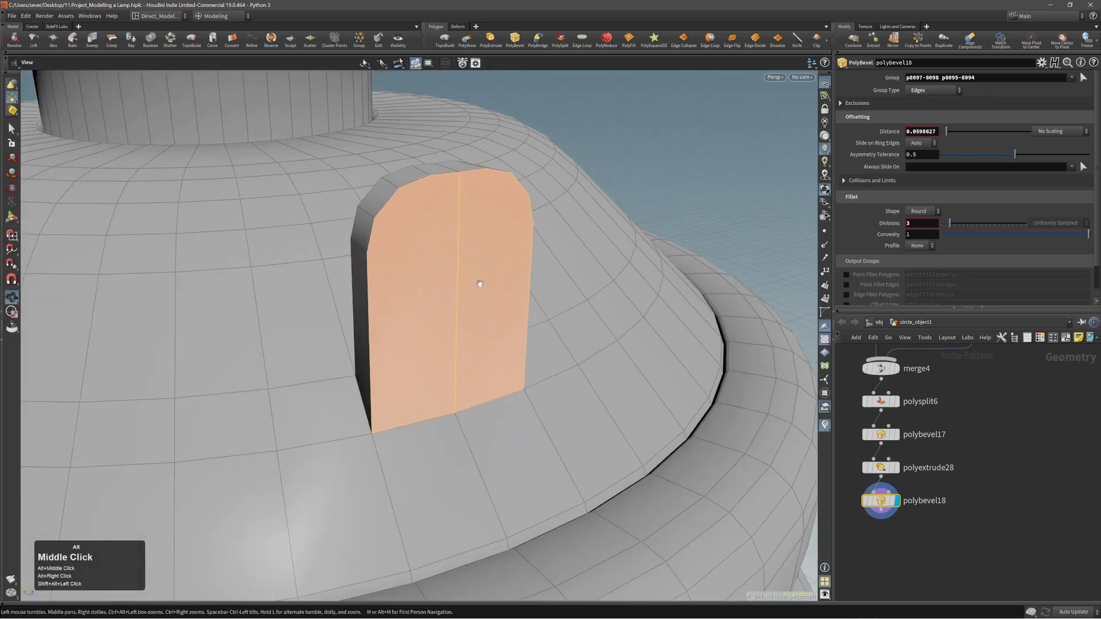
{"action": "right_click_drag", "start_coordinate": [478, 282], "coordinate": [479, 280], "text": "alt"}
{"action": "left_click", "coordinate": [489, 282]}
{"action": "left_click", "coordinate": [496, 282]}
{"action": "scroll", "coordinate": [515, 283], "scroll_direction": "up", "scroll_amount": 4, "text": "shift"}
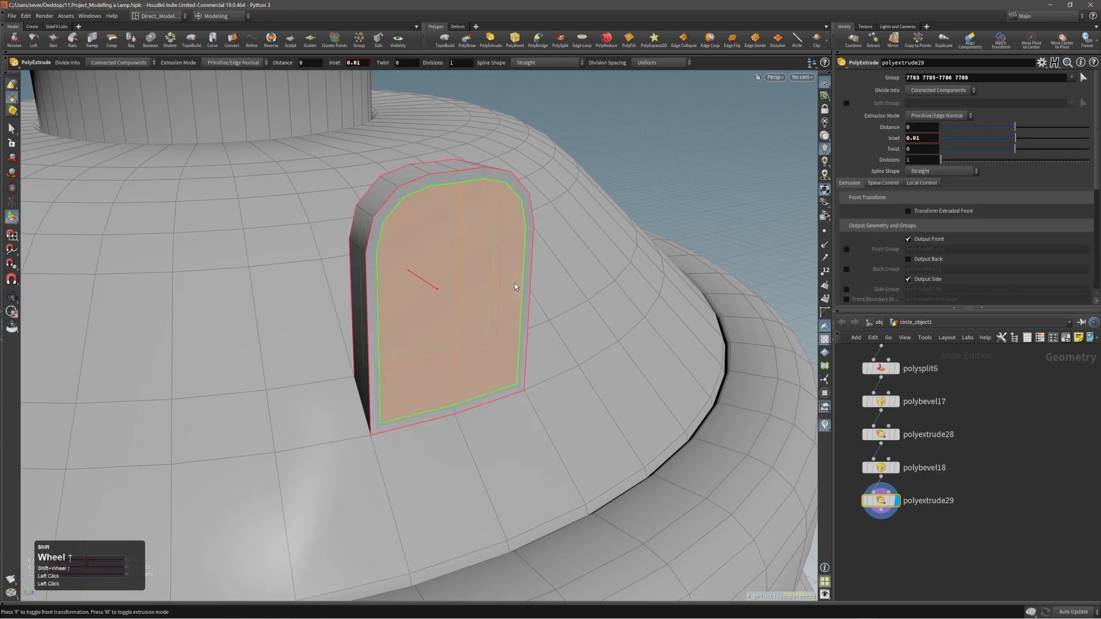
- Edit the inset faces on both sides of the bracket and reshape them into circles
{"action": "left_click_drag", "start_coordinate": [515, 283], "coordinate": [477, 267], "text": "alt"}
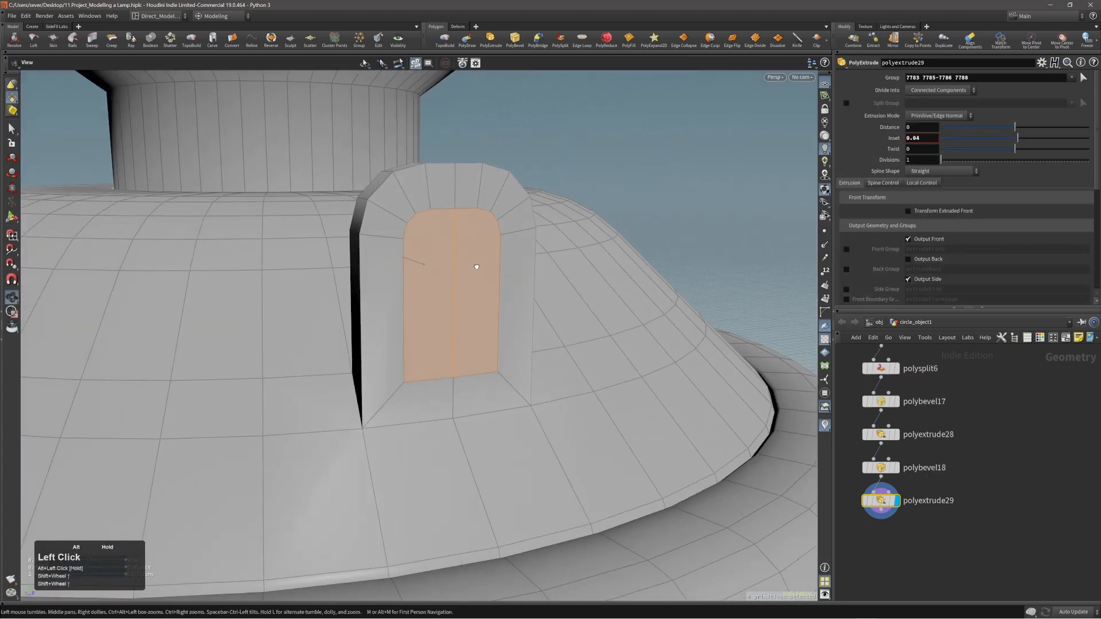
{"action": "right_click_drag", "start_coordinate": [478, 268], "coordinate": [492, 260], "text": "alt"}
{"action": "left_click_drag", "start_coordinate": [486, 262], "coordinate": [473, 265], "text": "alt"}
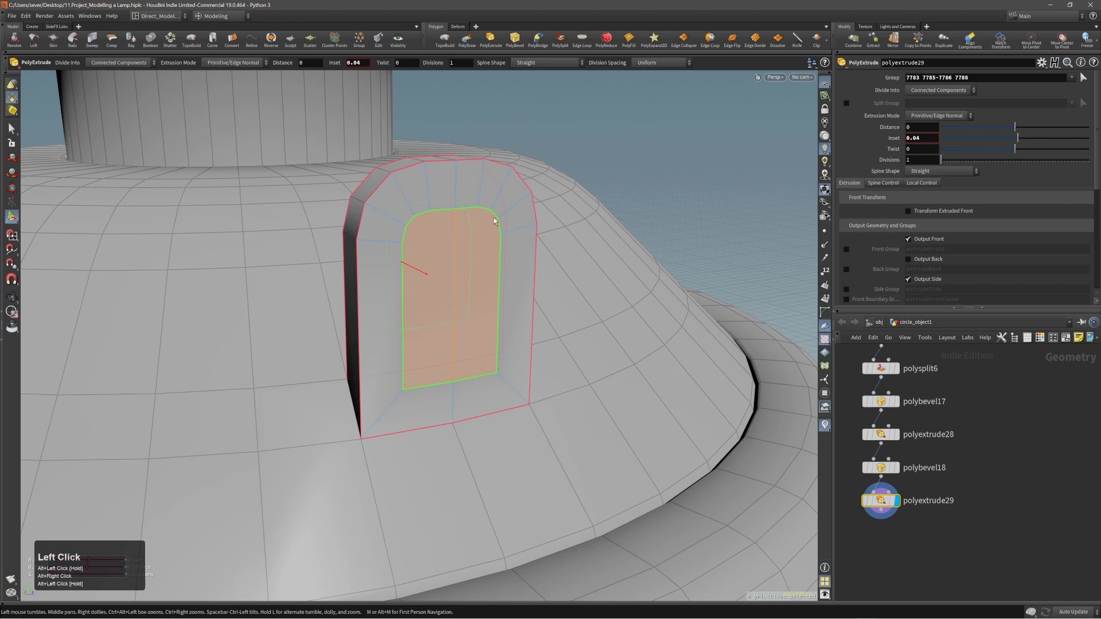
{"action": "left_click_drag", "start_coordinate": [495, 221], "coordinate": [418, 214], "text": "alt"}
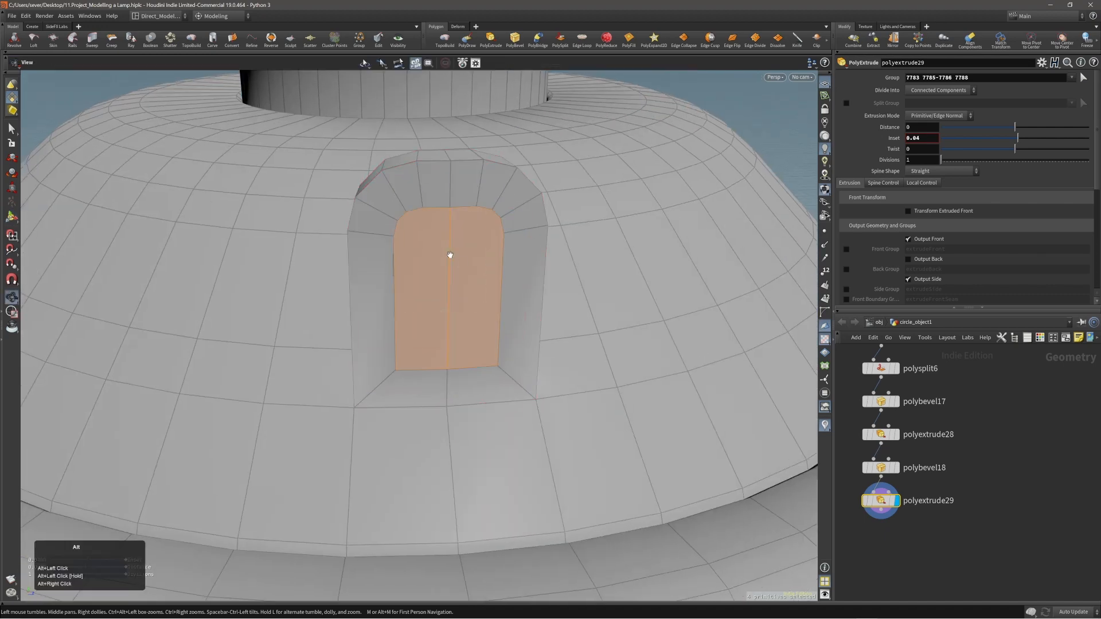
{"action": "left_click_drag", "start_coordinate": [449, 253], "coordinate": [395, 239], "text": "alt"}
{"action": "right_click_drag", "start_coordinate": [395, 239], "coordinate": [423, 254], "text": "alt"}
{"action": "left_click_drag", "start_coordinate": [423, 254], "coordinate": [459, 273], "text": "alt"}
{"action": "right_click_drag", "start_coordinate": [459, 273], "coordinate": [432, 256], "text": "alt"}
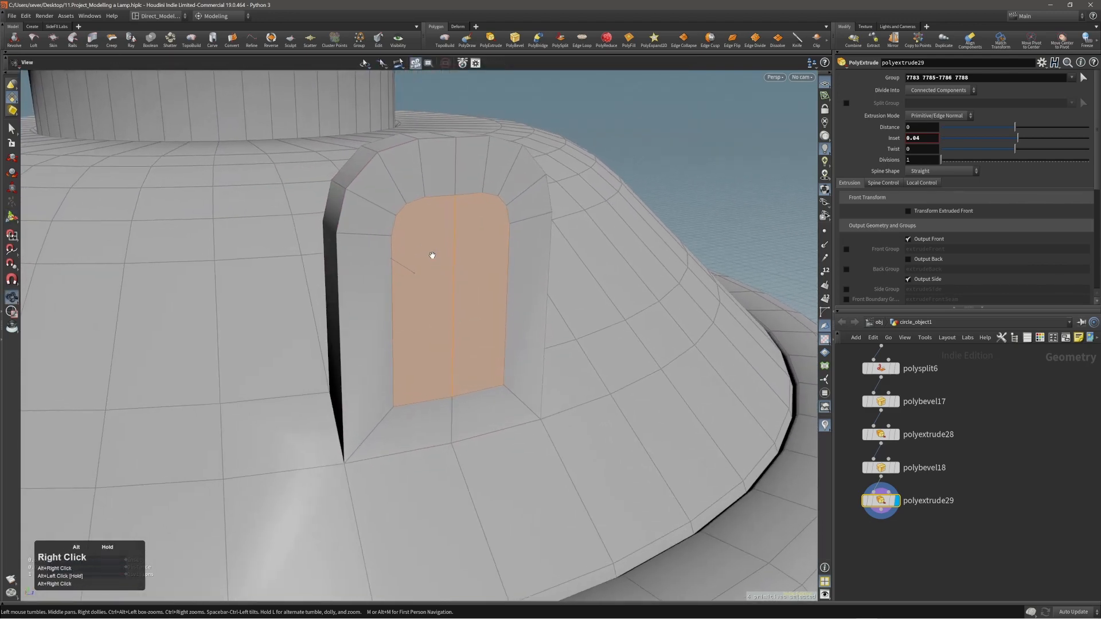
{"action": "left_click_drag", "start_coordinate": [432, 256], "coordinate": [446, 259], "text": "alt"}
{"action": "key", "text": "t"}
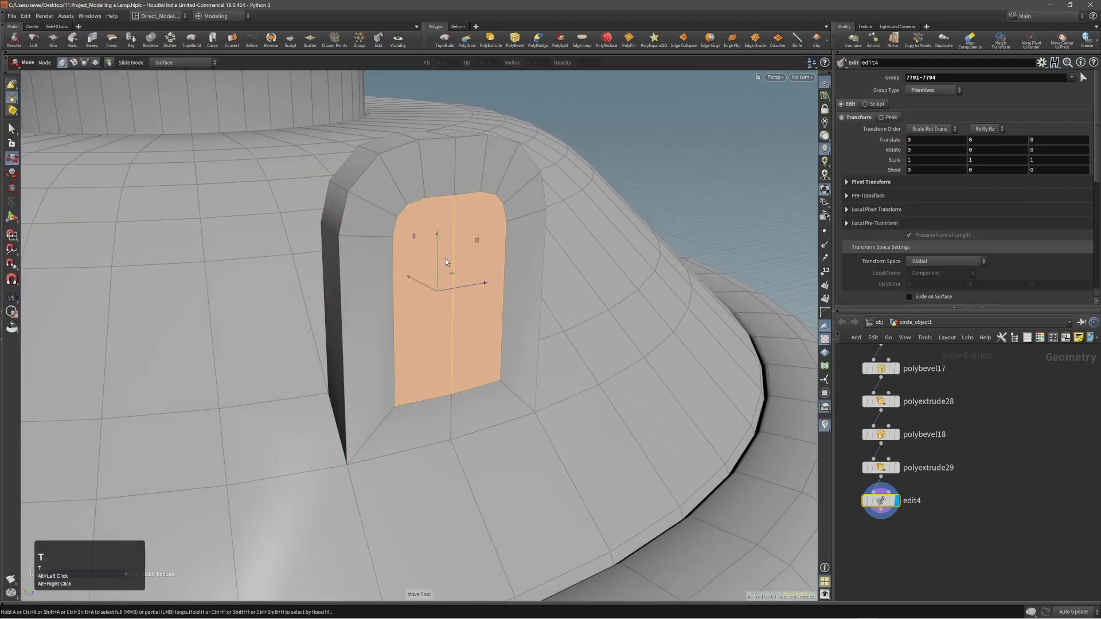
{"action": "left_click_drag", "start_coordinate": [463, 260], "coordinate": [470, 213], "text": "alt"}
{"action": "key", "text": "t"}
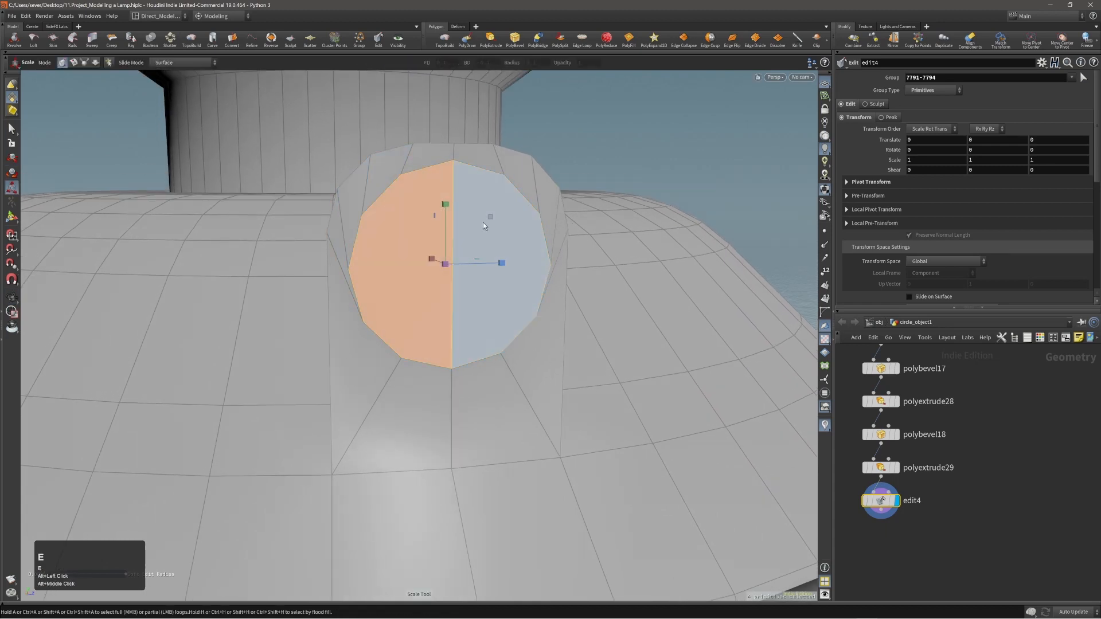
- Scale the circular faces to about 0.604 in Y and Z and raise them about 0.02 in Y
{"action": "left_click_drag", "start_coordinate": [489, 221], "coordinate": [685, 242]}
{"action": "middle_click_drag", "start_coordinate": [685, 243], "coordinate": [687, 212]}
{"action": "mouse_move", "coordinate": [457, 249]}
{"action": "left_mouse_down", "text": "alt"}
{"action": "mouse_move", "coordinate": [494, 236]}
{"action": "mouse_move", "coordinate": [436, 243]}
{"action": "mouse_move", "coordinate": [565, 242]}
{"action": "mouse_move", "coordinate": [472, 246]}
{"action": "mouse_move", "coordinate": [258, 297]}
{"action": "mouse_move", "coordinate": [202, 289]}
{"action": "mouse_move", "coordinate": [475, 253]}
{"action": "left_mouse_up", "text": "alt"}
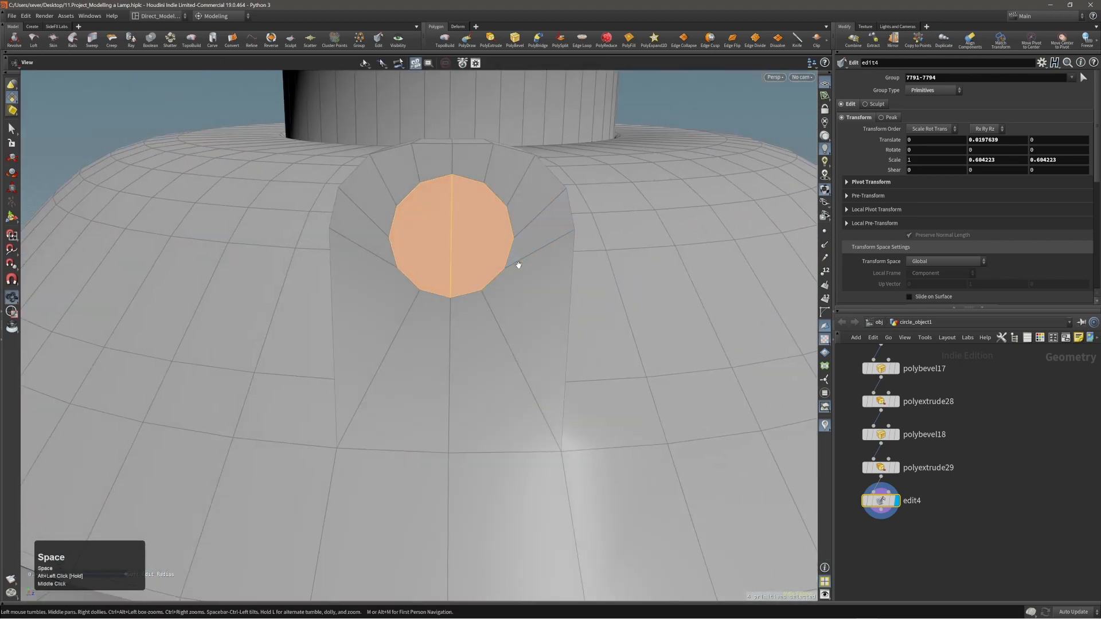
- Compare the size and alignment of the two opposite circles in the front and right orthographic views, using wireframe display
{"action": "key", "text": "space+b"}
{"action": "key", "text": "space+b"}
{"action": "middle_click_drag", "start_coordinate": [500, 297], "coordinate": [521, 351]}
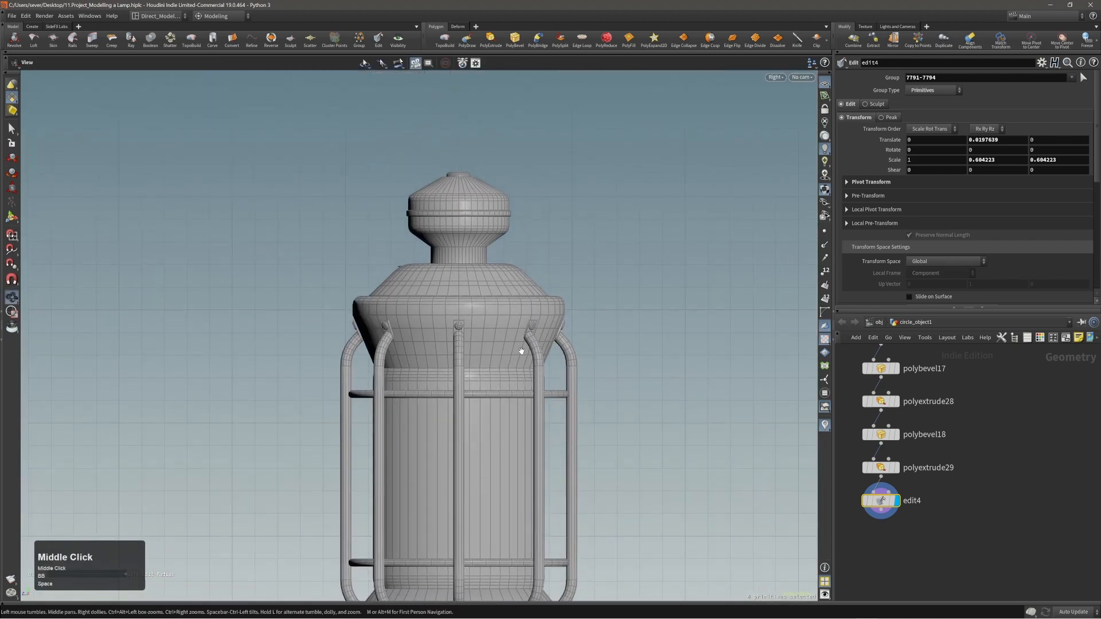
{"action": "key", "text": "space+b"}
{"action": "key", "text": "space+b"}
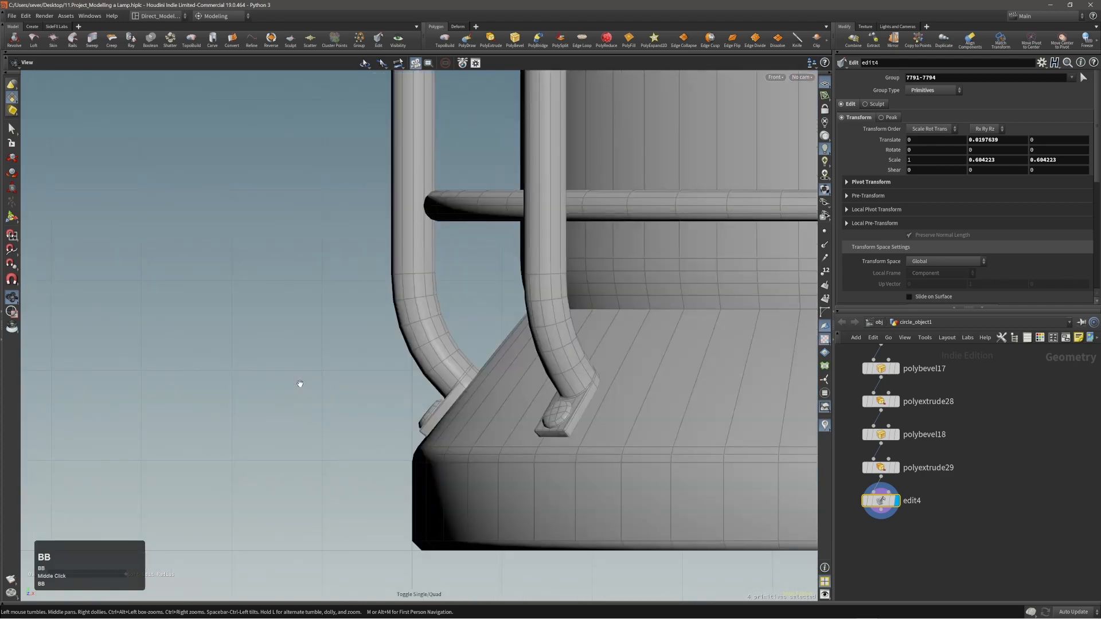
{"action": "key", "text": "f"}
{"action": "right_click_drag", "start_coordinate": [386, 374], "coordinate": [212, 423]}
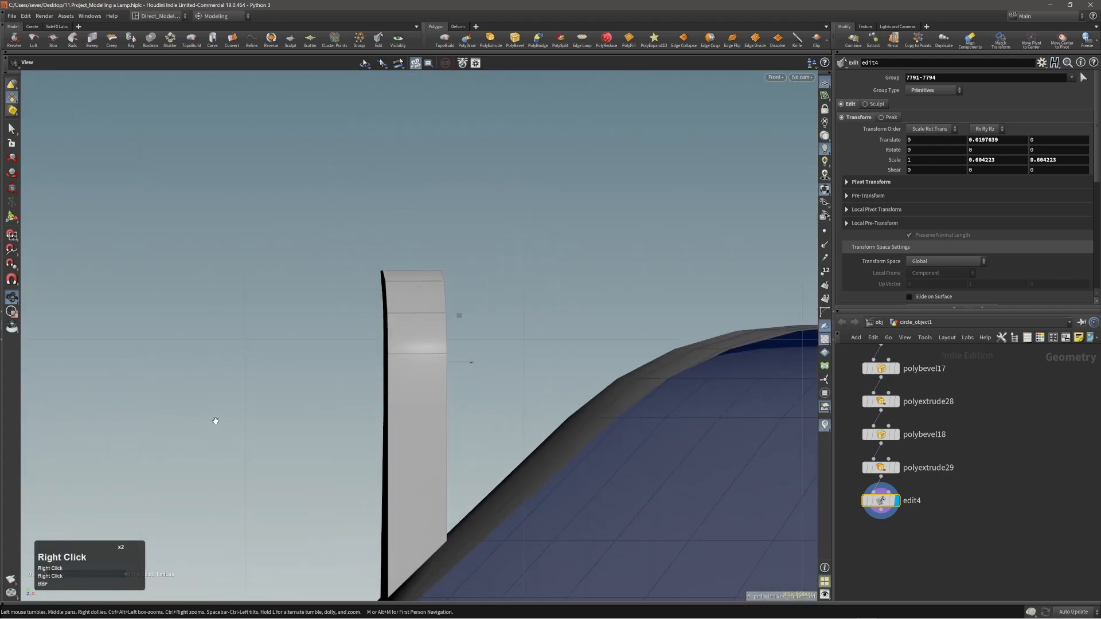
{"action": "key", "text": "space+b"}
{"action": "key", "text": "space+b"}
{"action": "key", "text": "f"}
{"action": "right_click_drag", "start_coordinate": [595, 433], "coordinate": [368, 398]}
{"action": "key", "text": "space"}
{"action": "scroll", "coordinate": [492, 362], "scroll_direction": "up", "scroll_amount": 8}
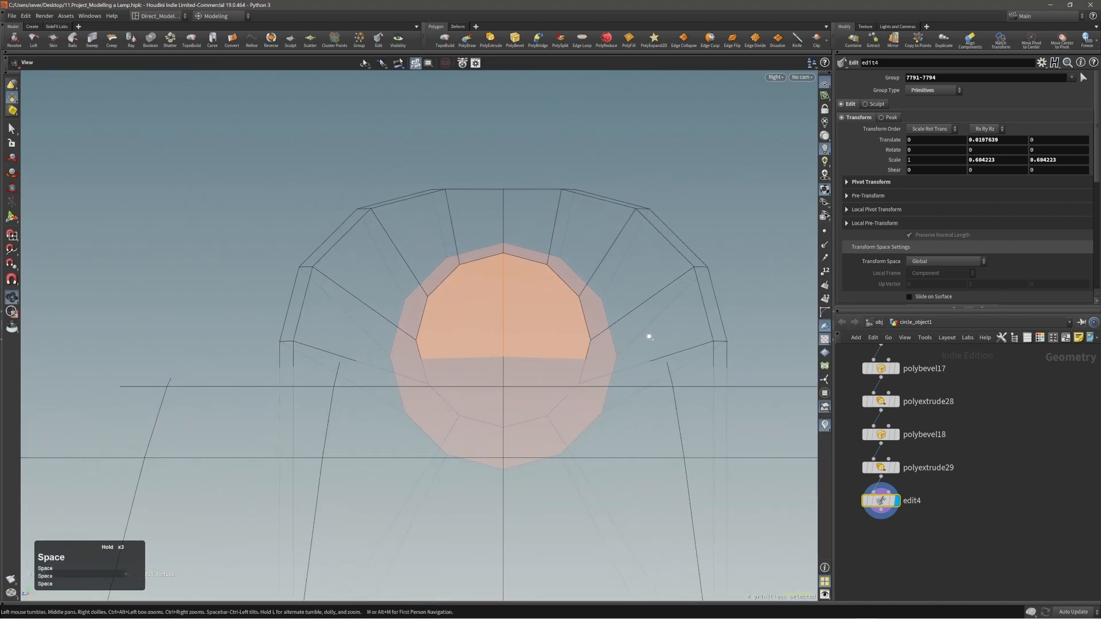
- Scale the smaller circle's two faces uniformly to about 1.306 and lower them about 0.0066 in Y to match the opposite circle
{"action": "left_click", "coordinate": [524, 305]}
{"action": "left_click", "coordinate": [441, 314], "text": "shift"}
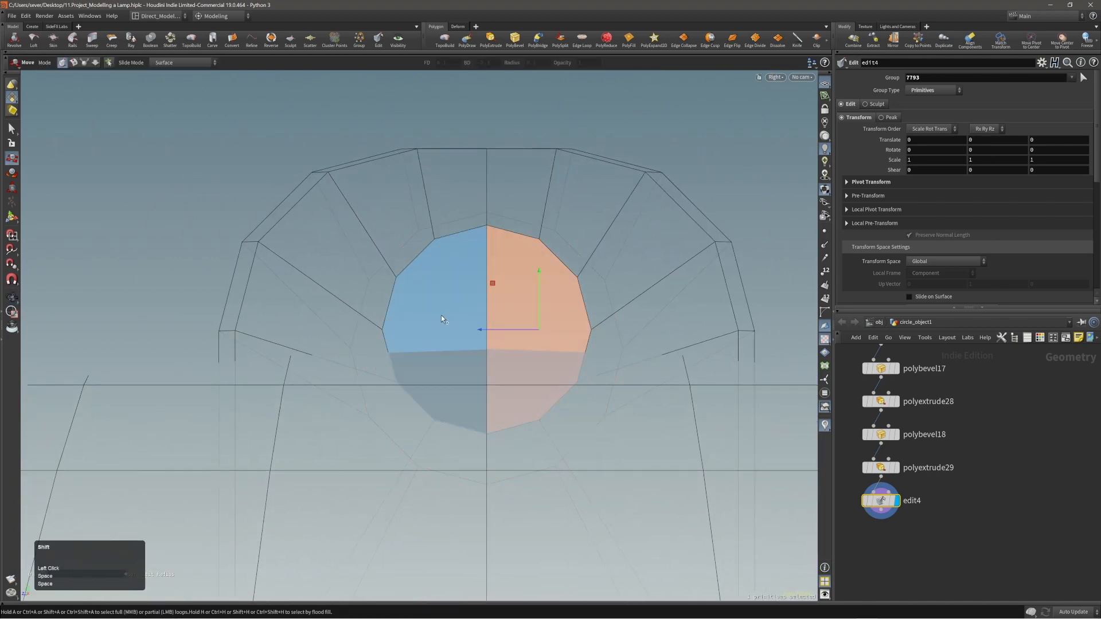
{"action": "left_click", "coordinate": [442, 315]}
{"action": "left_click_drag", "start_coordinate": [487, 272], "coordinate": [507, 352]}
{"action": "key", "text": "e"}
{"action": "key", "text": "w"}
{"action": "middle_click", "coordinate": [532, 315]}
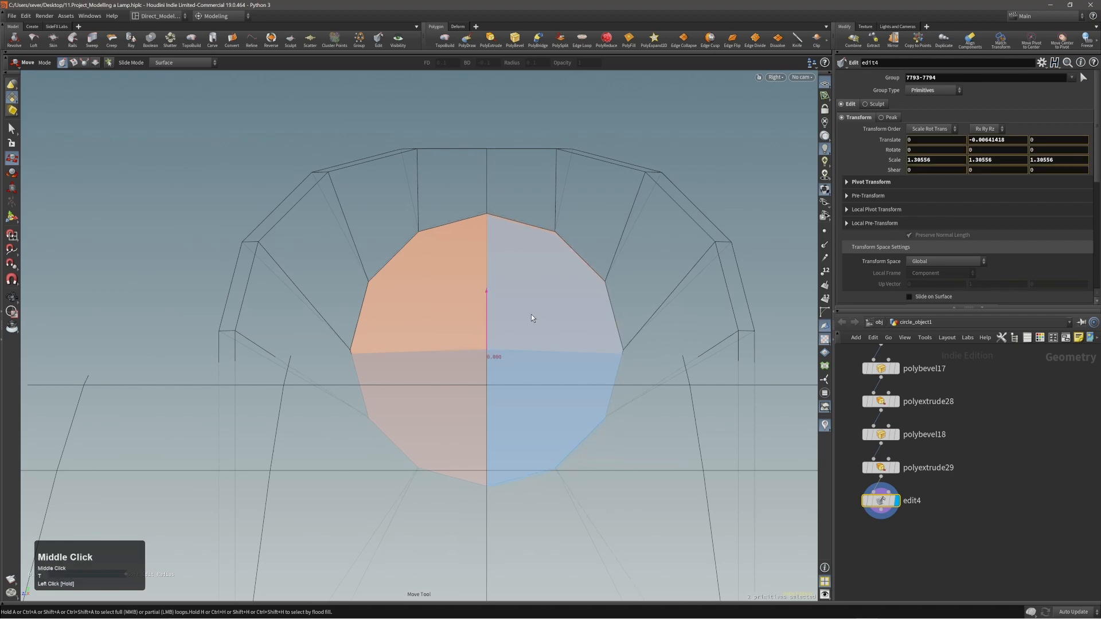
{"action": "key", "text": "space+b"}
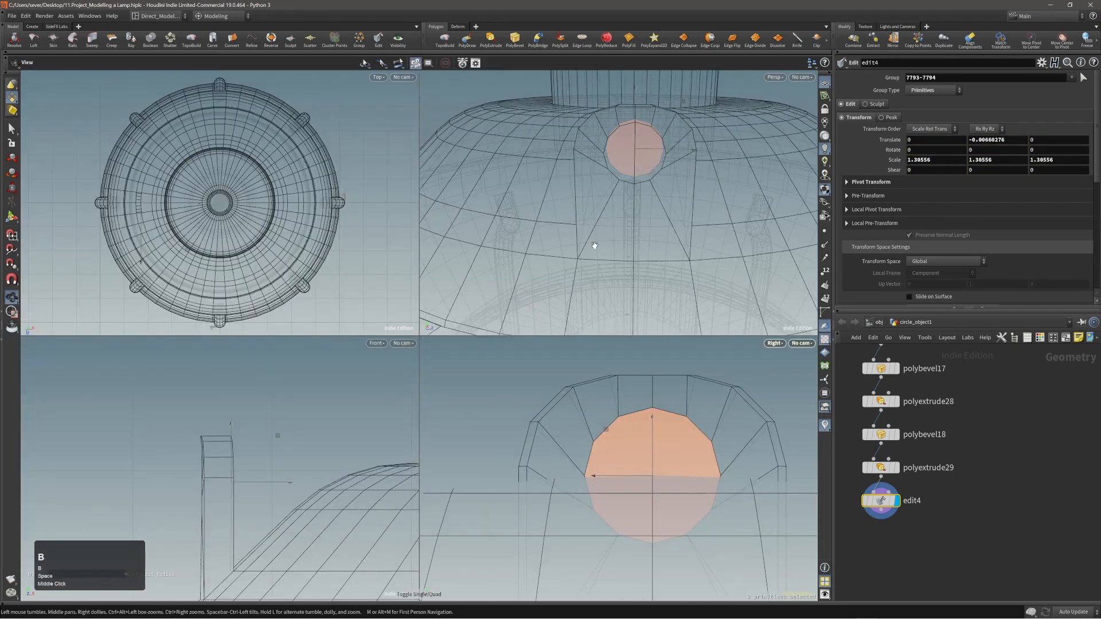
{"action": "key", "text": "space+b"}
{"action": "key", "text": "space+w"}
{"action": "mouse_move", "coordinate": [538, 277]}
{"action": "left_mouse_down", "text": "alt"}
{"action": "mouse_move", "coordinate": [448, 299]}
{"action": "mouse_move", "coordinate": [568, 267]}
{"action": "left_mouse_up", "text": "alt"}
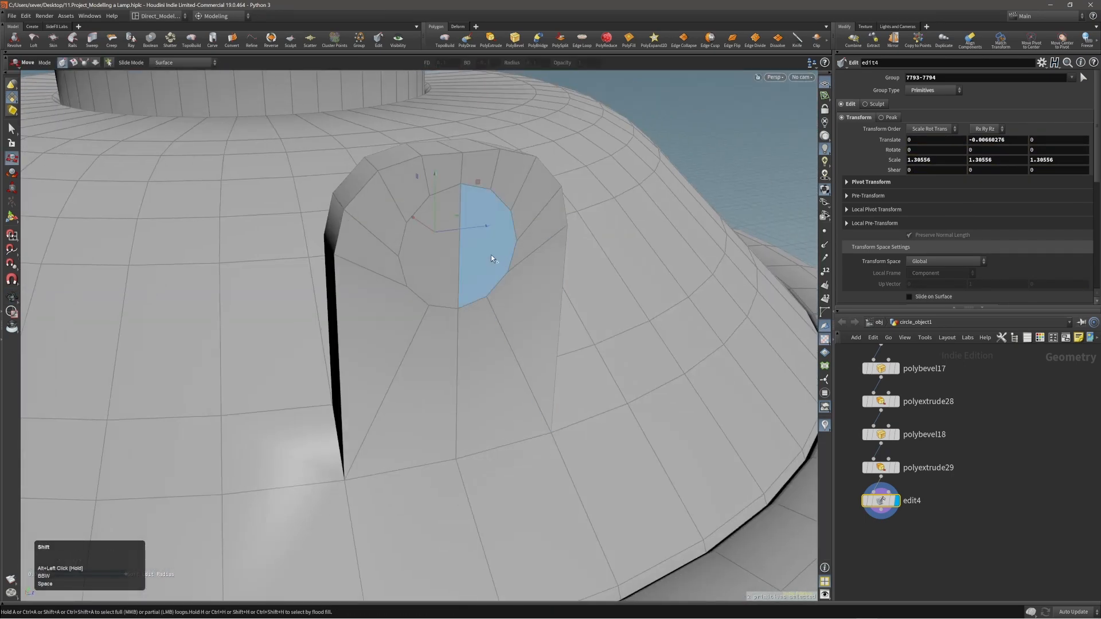
- Try to delete the circular faces on both sides of the bracket, and remove that Blast operation
{"action": "key", "text": "Delete"}
{"action": "left_click_drag", "start_coordinate": [449, 262], "coordinate": [460, 248], "text": "alt"}
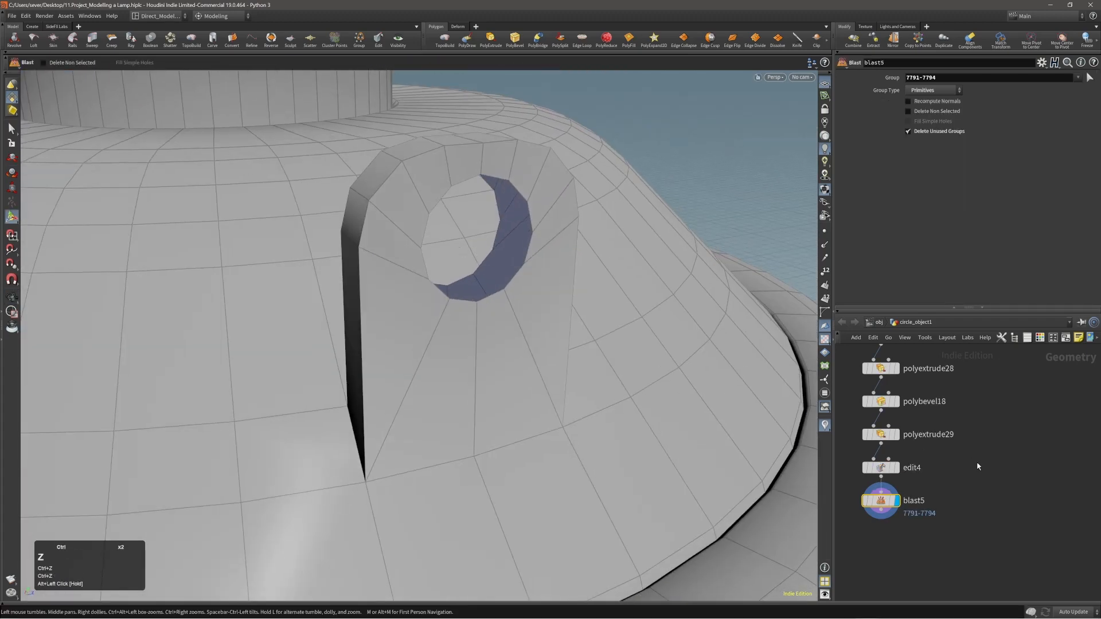
{"action": "key", "text": "ctrl+x"}
- Connect the circular faces on opposite sides of the bracket with PolyBridge to form a round through-hole
{"action": "right_click_drag", "start_coordinate": [550, 316], "coordinate": [523, 256], "text": "alt"}
{"action": "middle_click_drag", "start_coordinate": [522, 256], "coordinate": [535, 297], "text": "alt"}
{"action": "left_click", "coordinate": [511, 279]}
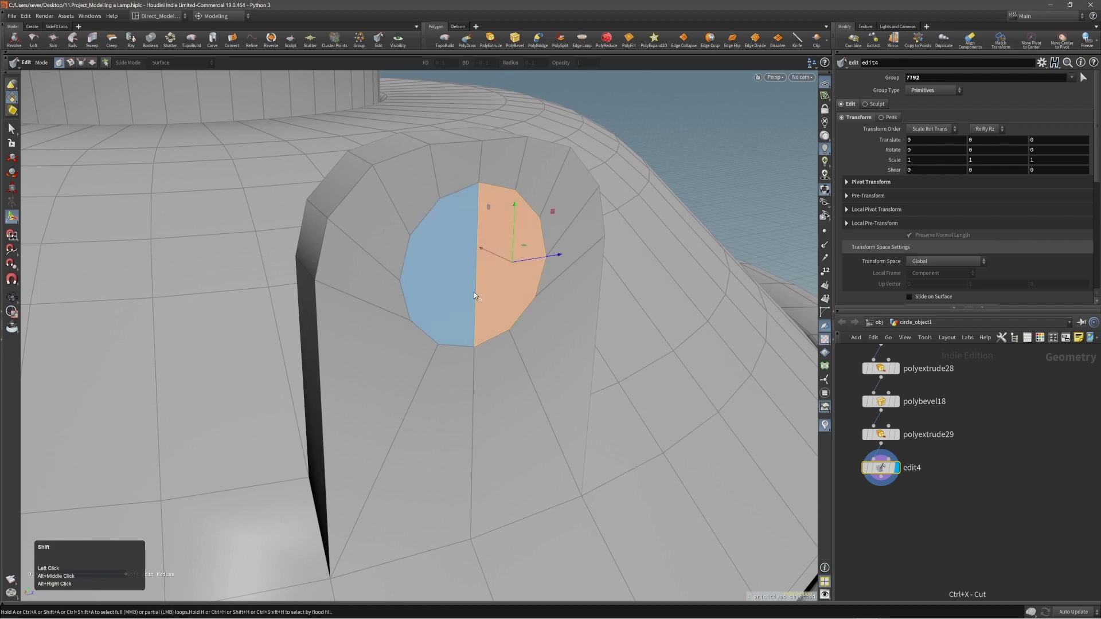
{"action": "left_click", "coordinate": [470, 291], "text": "shift"}
{"action": "key", "text": "c"}
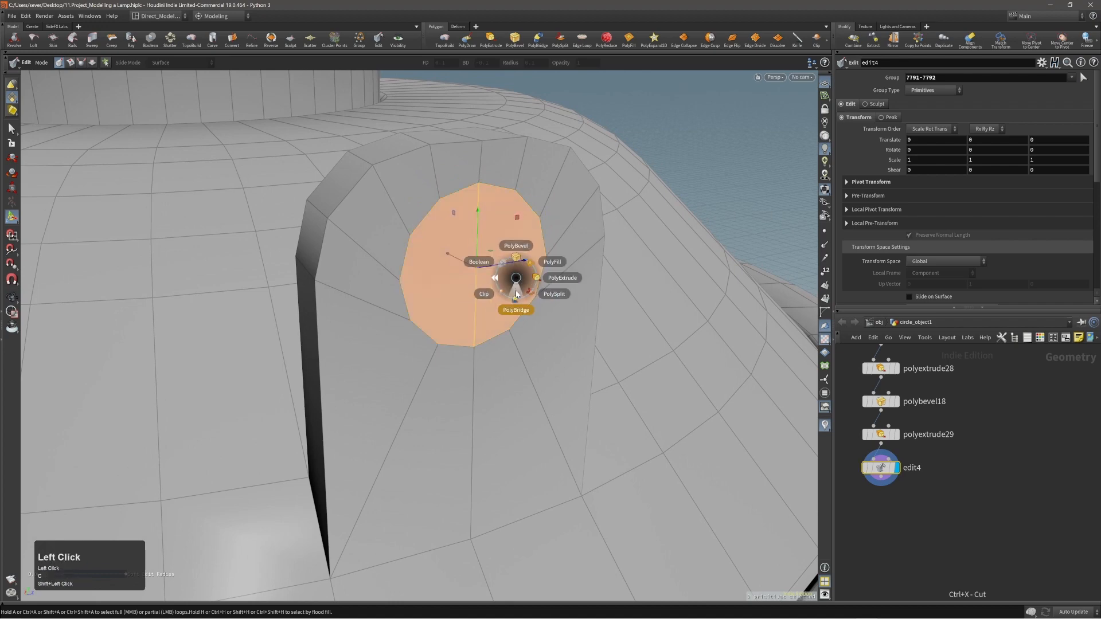
{"action": "left_click_drag", "start_coordinate": [505, 281], "coordinate": [694, 291], "text": "alt"}
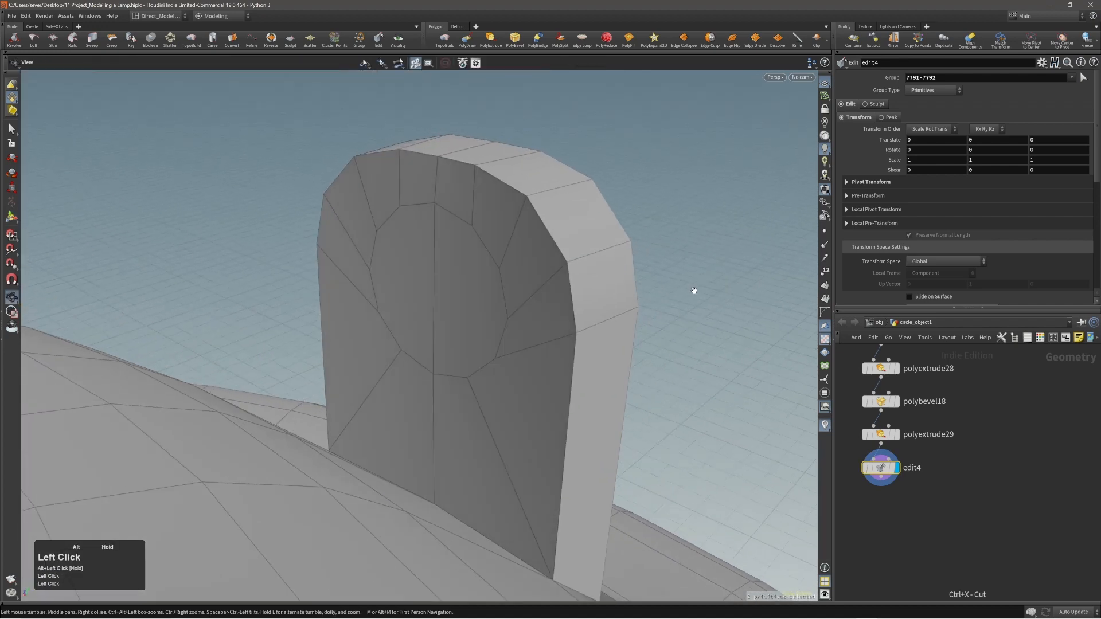
{"action": "left_click", "coordinate": [486, 301]}
{"action": "left_click", "coordinate": [419, 294]}
{"action": "key", "text": "Return"}
- Bevel both rim edge loops of the bracket's hole by about 0.0037, with Slide on Ring Edges set to Never
{"action": "left_click_drag", "start_coordinate": [487, 322], "coordinate": [256, 256], "text": "alt"}
{"action": "right_click_drag", "start_coordinate": [462, 294], "coordinate": [430, 329], "text": "alt"}
{"action": "left_click_drag", "start_coordinate": [619, 390], "coordinate": [577, 374], "text": "alt"}
{"action": "middle_click_drag", "start_coordinate": [613, 376], "coordinate": [571, 395], "text": "alt"}
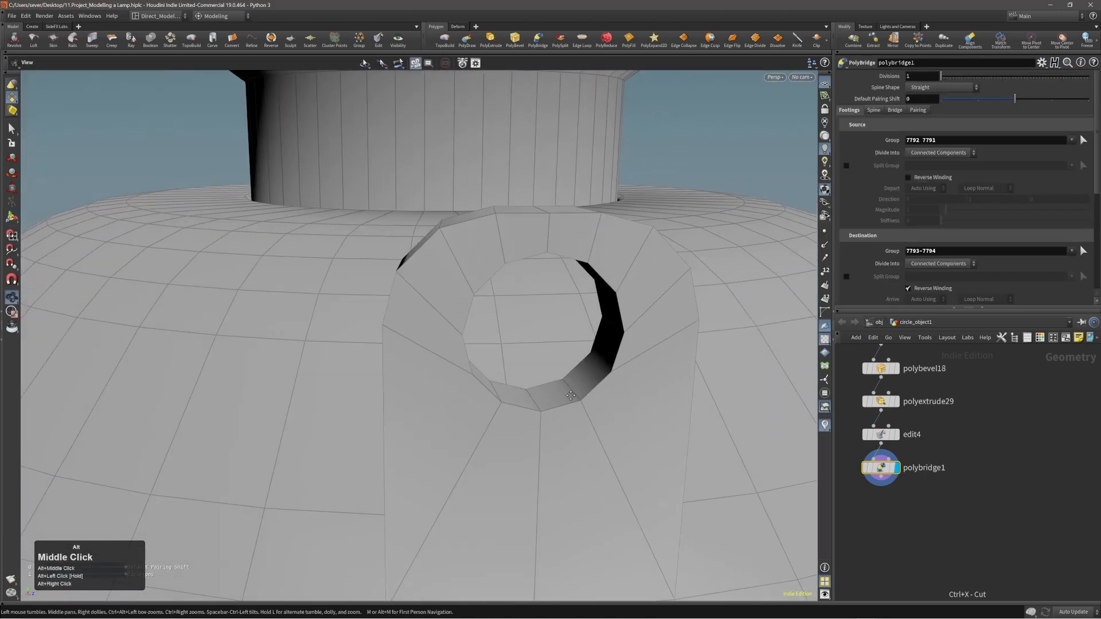
{"action": "left_click_drag", "start_coordinate": [570, 395], "coordinate": [590, 394], "text": "alt"}
{"action": "double_click", "coordinate": [597, 391], "text": "shift"}
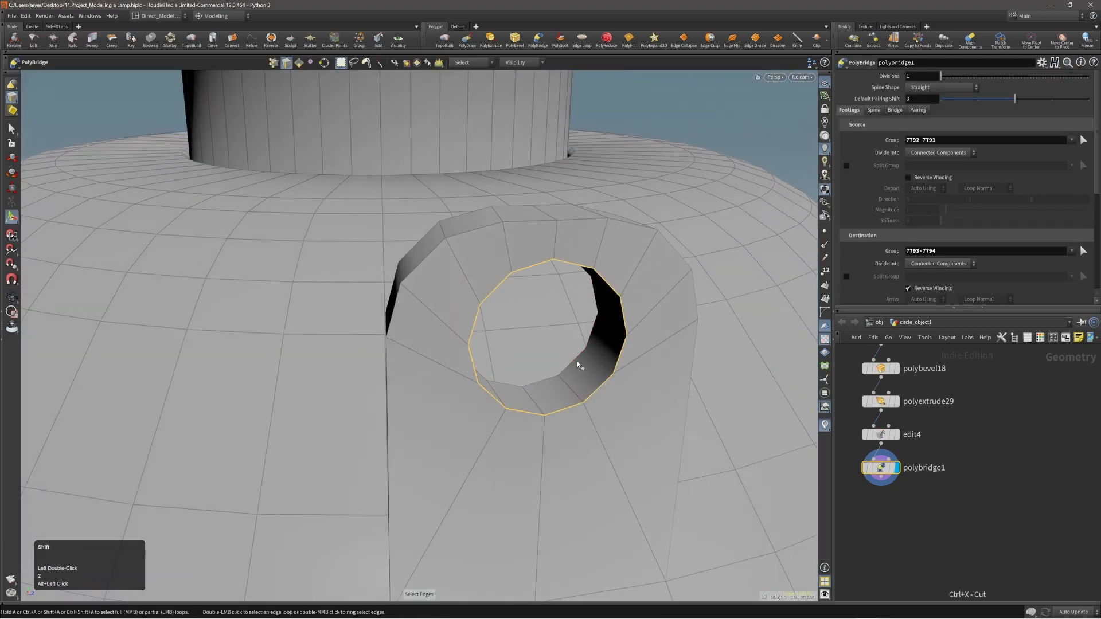
{"action": "double_click", "coordinate": [576, 364], "text": "shift"}
{"action": "key", "text": "c"}
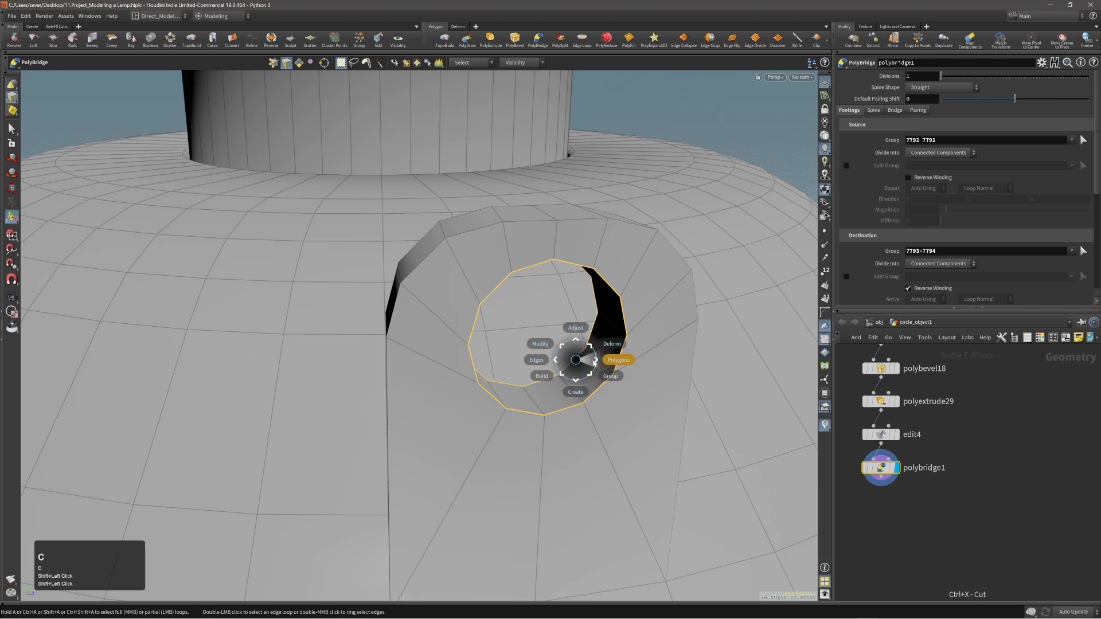
{"action": "left_click", "coordinate": [596, 351]}
{"action": "left_click_drag", "start_coordinate": [631, 303], "coordinate": [596, 276]}
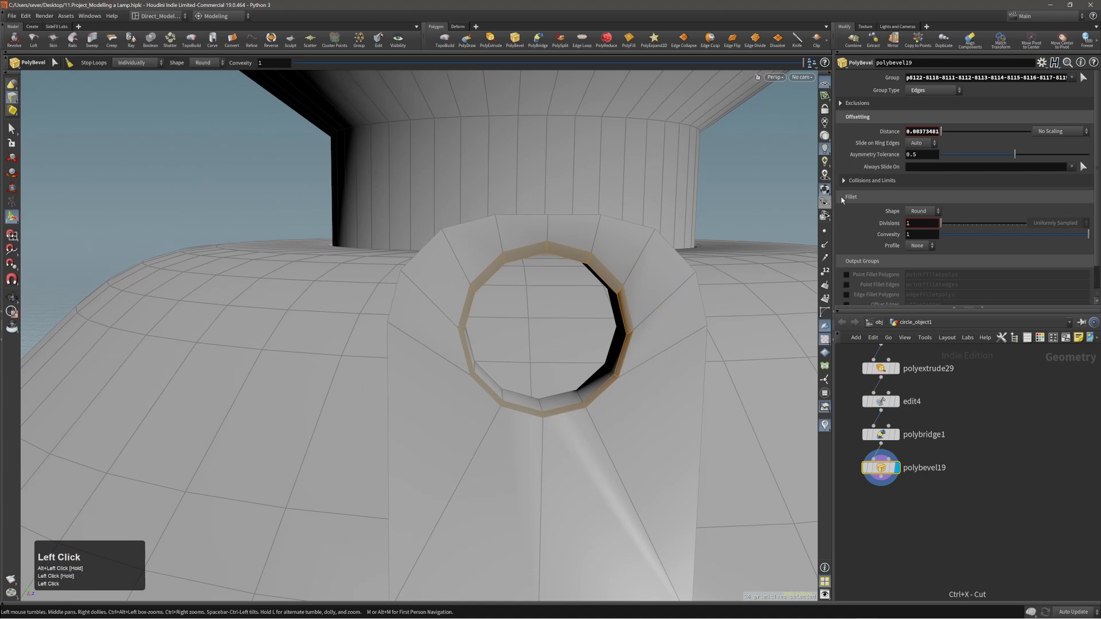
{"action": "left_click", "coordinate": [913, 153]}
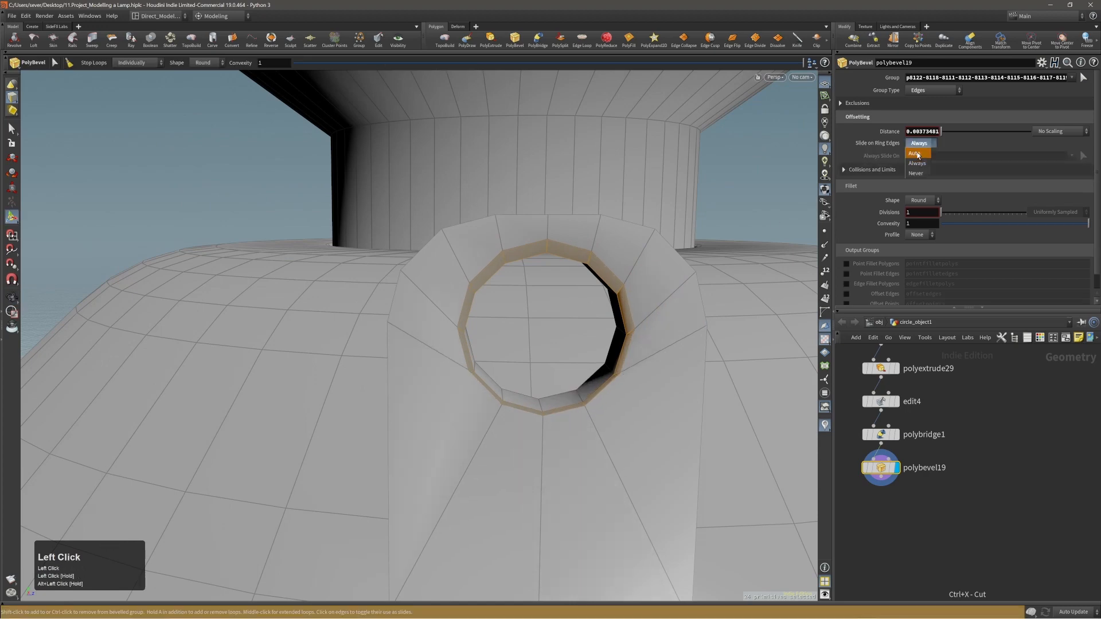
{"action": "left_click", "coordinate": [917, 174]}
{"action": "mouse_move", "coordinate": [677, 310]}
{"action": "left_mouse_down", "text": "alt"}
{"action": "mouse_move", "coordinate": [623, 311]}
{"action": "mouse_move", "coordinate": [742, 317]}
{"action": "mouse_move", "coordinate": [654, 337]}
{"action": "mouse_move", "coordinate": [558, 290]}
{"action": "mouse_move", "coordinate": [273, 305]}
{"action": "mouse_move", "coordinate": [396, 317]}
{"action": "mouse_move", "coordinate": [811, 278]}
{"action": "mouse_move", "coordinate": [779, 300]}
{"action": "mouse_move", "coordinate": [682, 309]}
{"action": "left_mouse_up", "text": "alt"}
{"action": "middle_click_drag", "start_coordinate": [682, 308], "coordinate": [600, 317], "text": "alt"}
{"action": "left_click_drag", "start_coordinate": [600, 317], "coordinate": [664, 347], "text": "alt"}
{"action": "right_click_drag", "start_coordinate": [663, 346], "coordinate": [580, 339], "text": "alt"}
{"action": "left_click_drag", "start_coordinate": [579, 339], "coordinate": [562, 342], "text": "alt"}
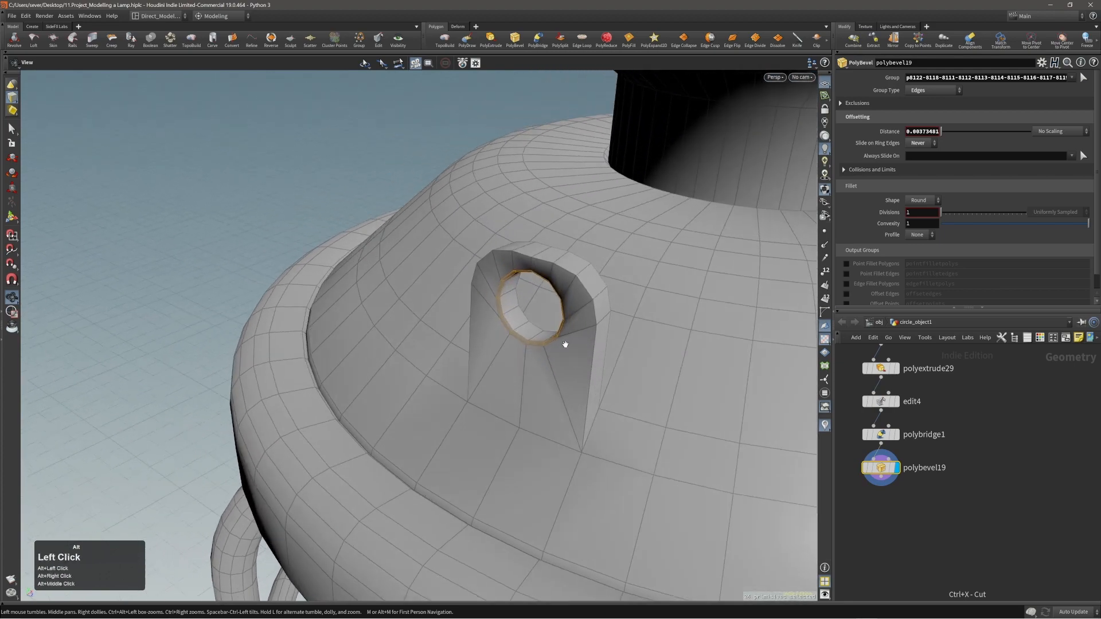
{"action": "right_click_drag", "start_coordinate": [562, 341], "coordinate": [593, 308], "text": "alt"}
{"action": "key", "text": "2"}
{"action": "double_click", "coordinate": [593, 314]}
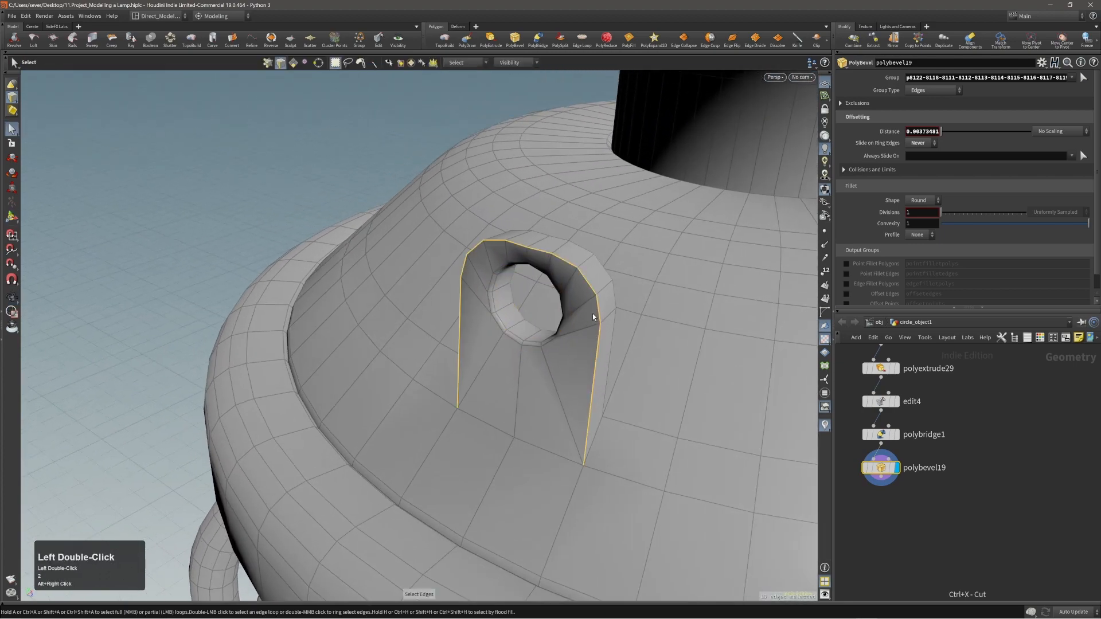
{"action": "left_click_drag", "start_coordinate": [593, 314], "coordinate": [515, 342], "text": "alt"}
{"action": "double_click", "coordinate": [647, 283], "text": "shift"}
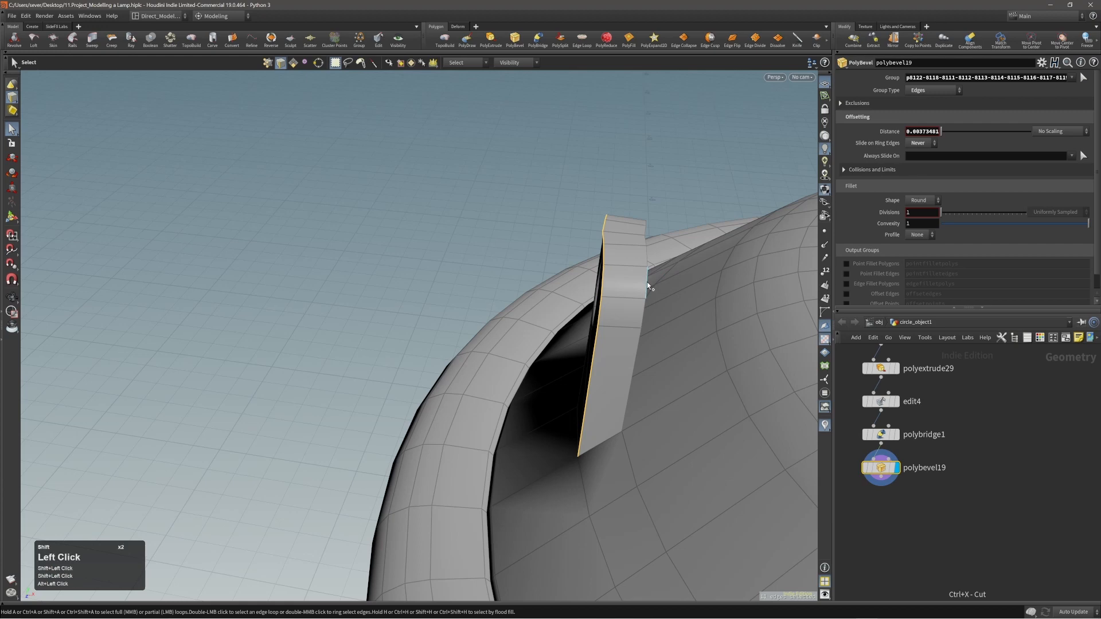
- Move the single edge across the bracket's curved outer rim by about 0.0016 in X
{"action": "left_click_drag", "start_coordinate": [647, 282], "coordinate": [606, 317], "text": "alt"}
{"action": "right_click_drag", "start_coordinate": [606, 316], "coordinate": [695, 201], "text": "alt"}
{"action": "key", "text": "2"}
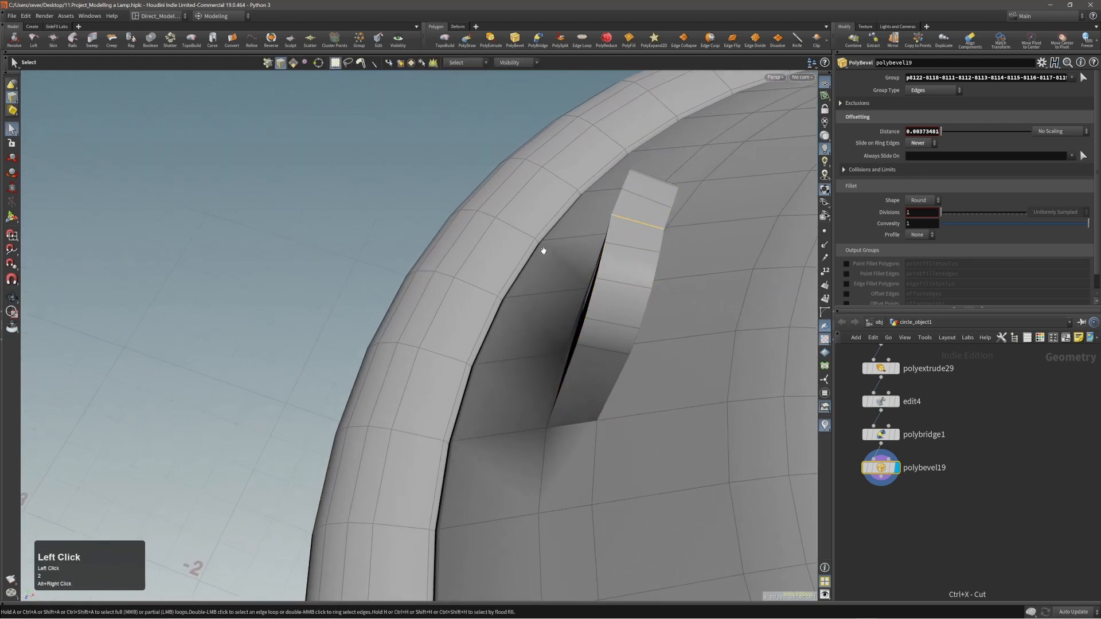
{"action": "key", "text": "t"}
{"action": "middle_click", "coordinate": [332, 213]}
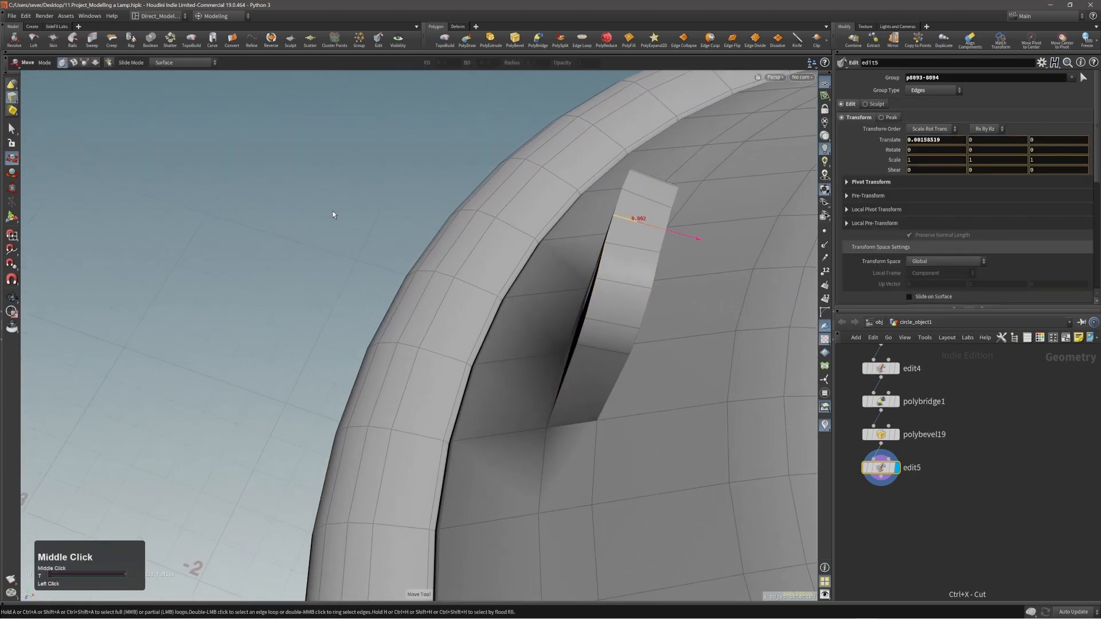
{"action": "left_click_drag", "start_coordinate": [492, 283], "coordinate": [521, 283], "text": "alt"}
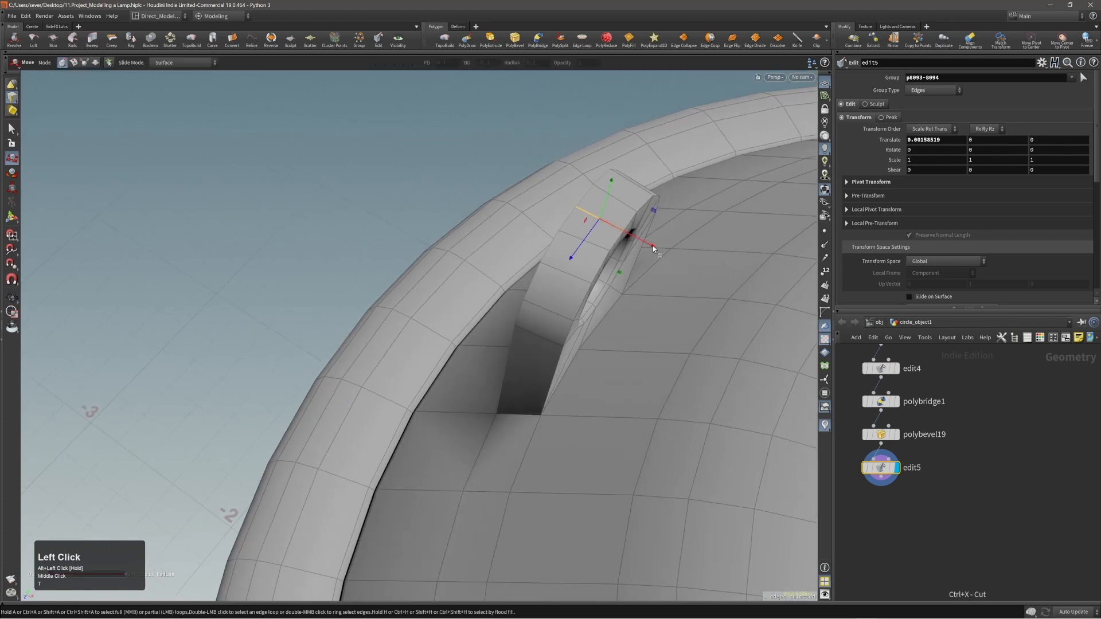
{"action": "left_click_drag", "start_coordinate": [652, 246], "coordinate": [569, 279]}
- Try to bevel both outer edge loops and the base edges of the bracket by about 0.0043 with 2 divisions
{"action": "double_click", "coordinate": [617, 366], "text": "shift"}
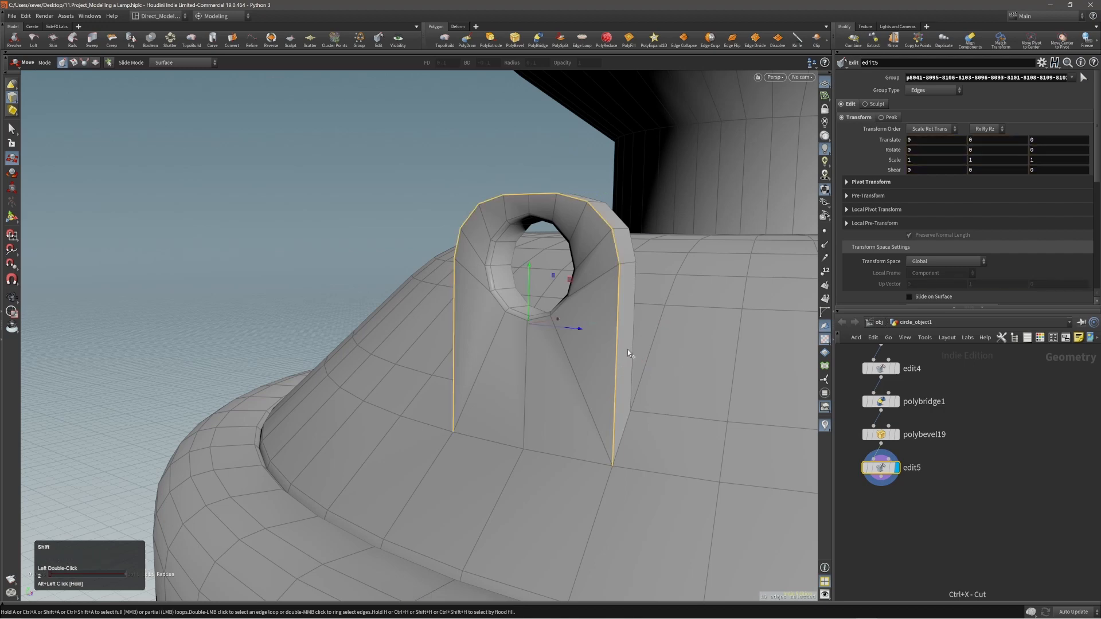
{"action": "left_click", "coordinate": [633, 341], "text": "shift"}
{"action": "left_click_drag", "start_coordinate": [614, 380], "coordinate": [580, 447], "text": "alt+shift"}
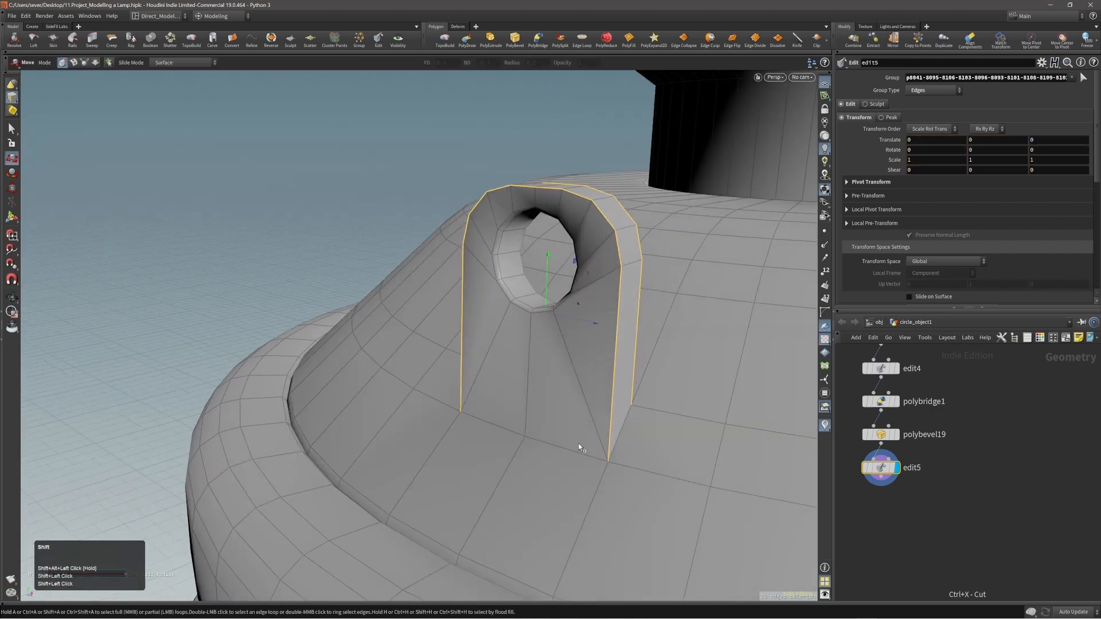
{"action": "left_click", "coordinate": [510, 434], "text": "shift"}
{"action": "left_click", "coordinate": [515, 436], "text": "shift"}
{"action": "left_click_drag", "start_coordinate": [597, 438], "coordinate": [578, 454], "text": "alt"}
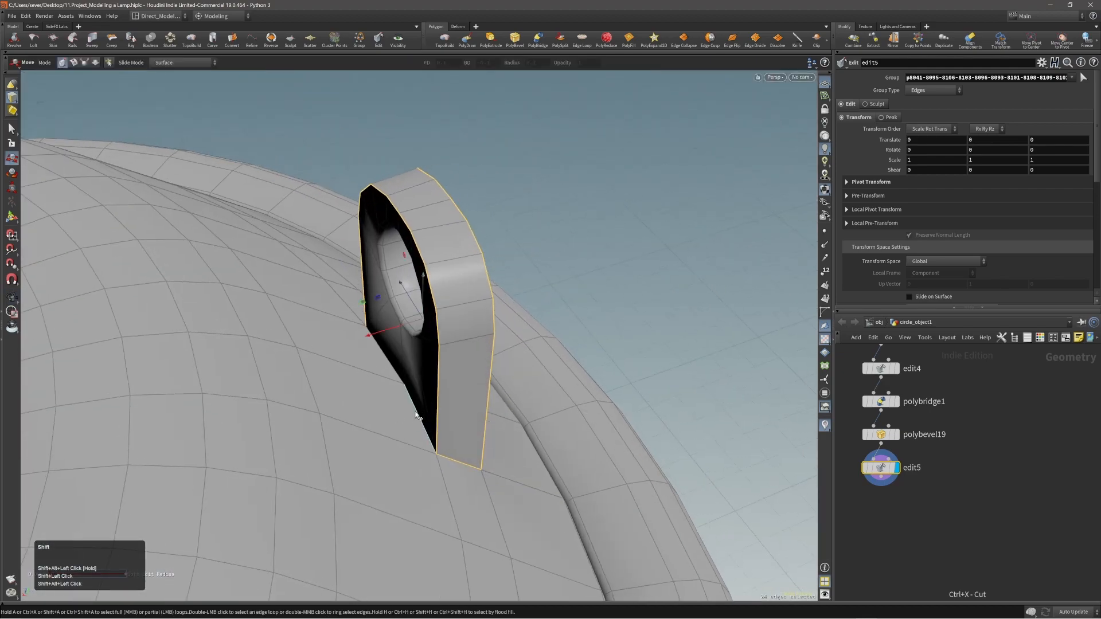
{"action": "left_click", "coordinate": [389, 362], "text": "shift"}
{"action": "left_click_drag", "start_coordinate": [394, 307], "coordinate": [676, 290], "text": "alt"}
{"action": "right_click_drag", "start_coordinate": [390, 310], "coordinate": [409, 310], "text": "alt"}
{"action": "middle_click_drag", "start_coordinate": [409, 310], "coordinate": [486, 350]}
{"action": "key", "text": "c"}
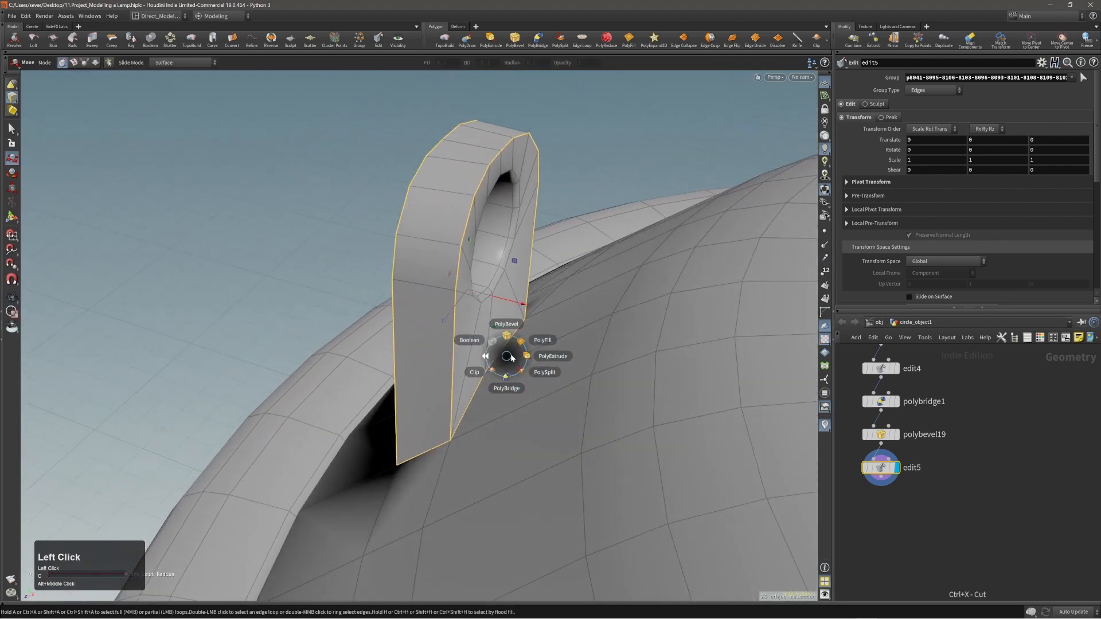
{"action": "left_click", "coordinate": [504, 335]}
{"action": "left_click_drag", "start_coordinate": [504, 332], "coordinate": [481, 354]}
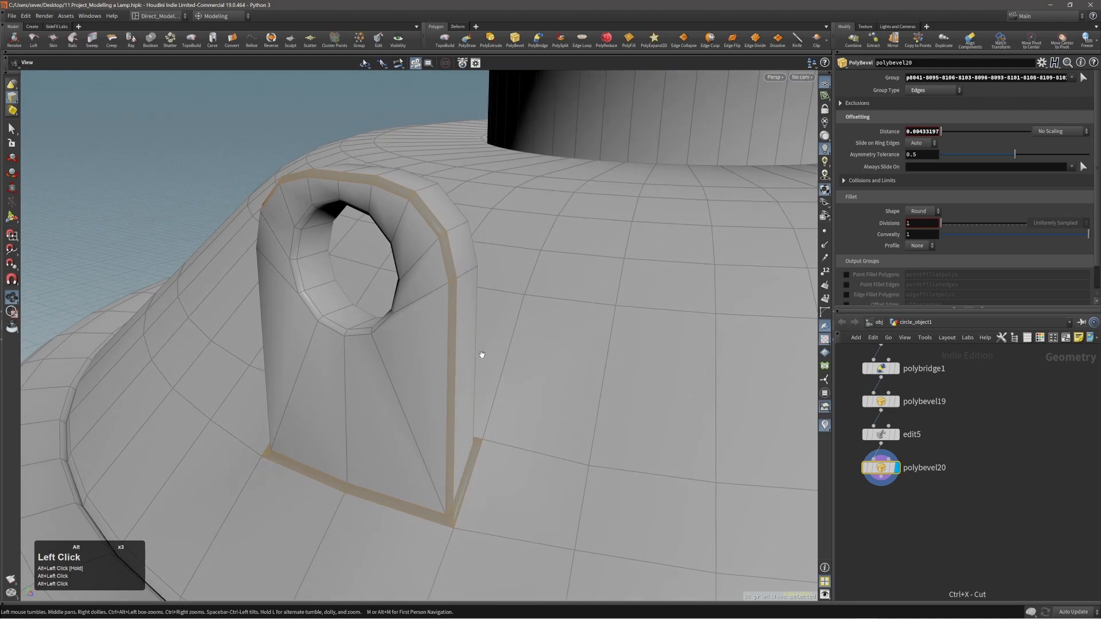
{"action": "scroll", "coordinate": [475, 364], "scroll_direction": "up", "scroll_amount": 1}
{"action": "right_click_drag", "start_coordinate": [472, 369], "coordinate": [388, 380], "text": "alt"}
{"action": "left_click_drag", "start_coordinate": [388, 381], "coordinate": [516, 371], "text": "alt"}
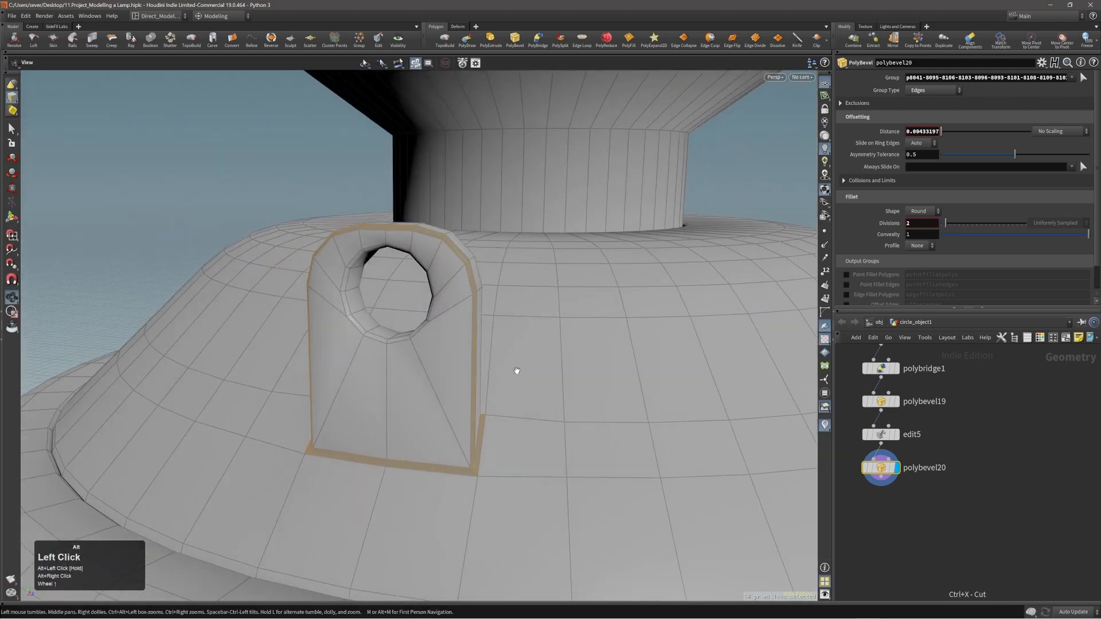
- Examine the bracket's shape and proportions against the lid and the lamp body from several angles
{"action": "right_click_drag", "start_coordinate": [516, 371], "coordinate": [380, 380], "text": "alt"}
{"action": "left_click_drag", "start_coordinate": [380, 381], "coordinate": [309, 396], "text": "alt"}
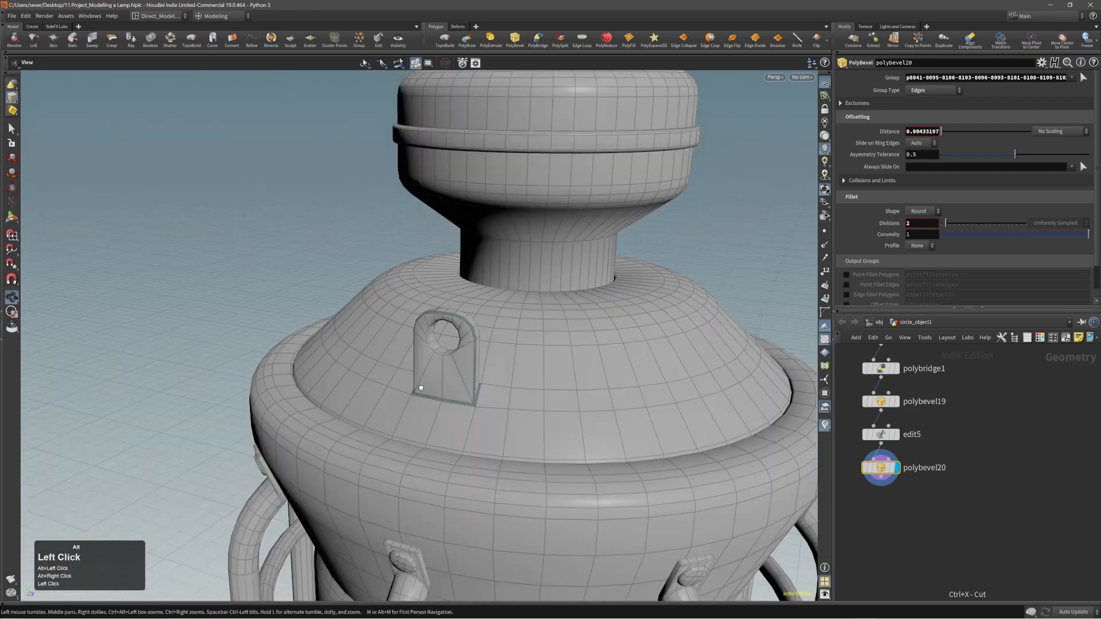
{"action": "right_click_drag", "start_coordinate": [309, 395], "coordinate": [231, 410], "text": "alt"}
{"action": "middle_click_drag", "start_coordinate": [504, 416], "coordinate": [488, 344], "text": "alt"}
{"action": "right_click_drag", "start_coordinate": [487, 344], "coordinate": [386, 391], "text": "alt"}
{"action": "left_click_drag", "start_coordinate": [386, 390], "coordinate": [499, 381], "text": "alt"}
{"action": "right_click_drag", "start_coordinate": [465, 291], "coordinate": [575, 297], "text": "alt"}
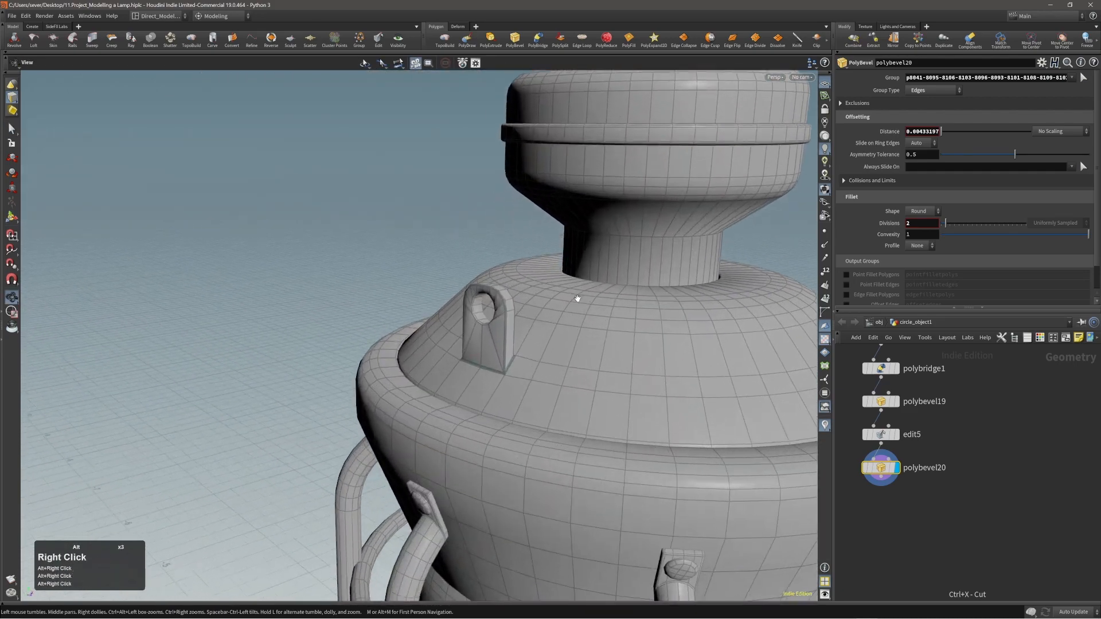
{"action": "left_click_drag", "start_coordinate": [575, 298], "coordinate": [572, 326], "text": "alt"}
{"action": "right_click_drag", "start_coordinate": [573, 326], "coordinate": [523, 295], "text": "alt"}
{"action": "key", "text": "3"}
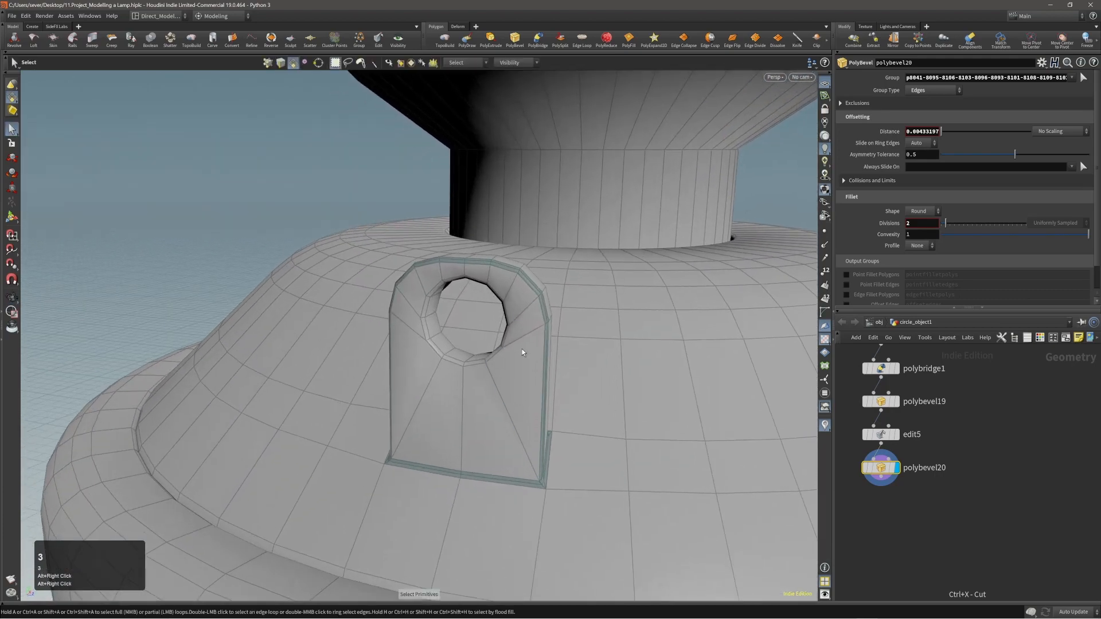
{"action": "double_click", "coordinate": [524, 345]}
{"action": "key", "text": "Tab"}
{"action": "key", "text": "Escape"}
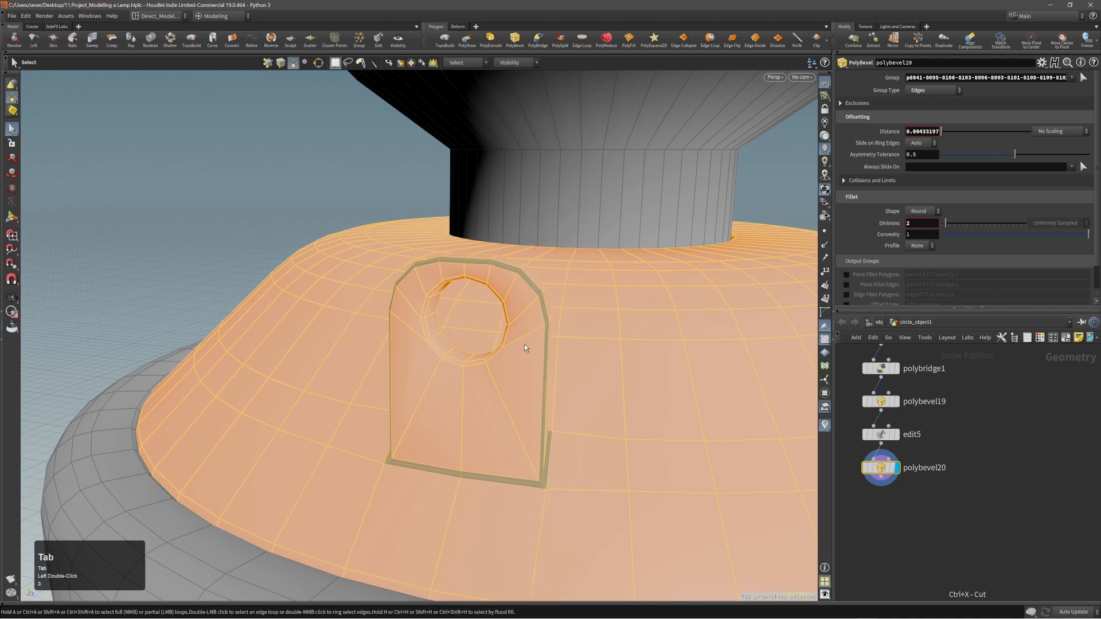
{"action": "right_click_drag", "start_coordinate": [553, 339], "coordinate": [404, 395], "text": "alt"}
{"action": "middle_click_drag", "start_coordinate": [562, 362], "coordinate": [434, 390], "text": "alt"}
{"action": "left_click_drag", "start_coordinate": [493, 368], "coordinate": [418, 386], "text": "alt"}
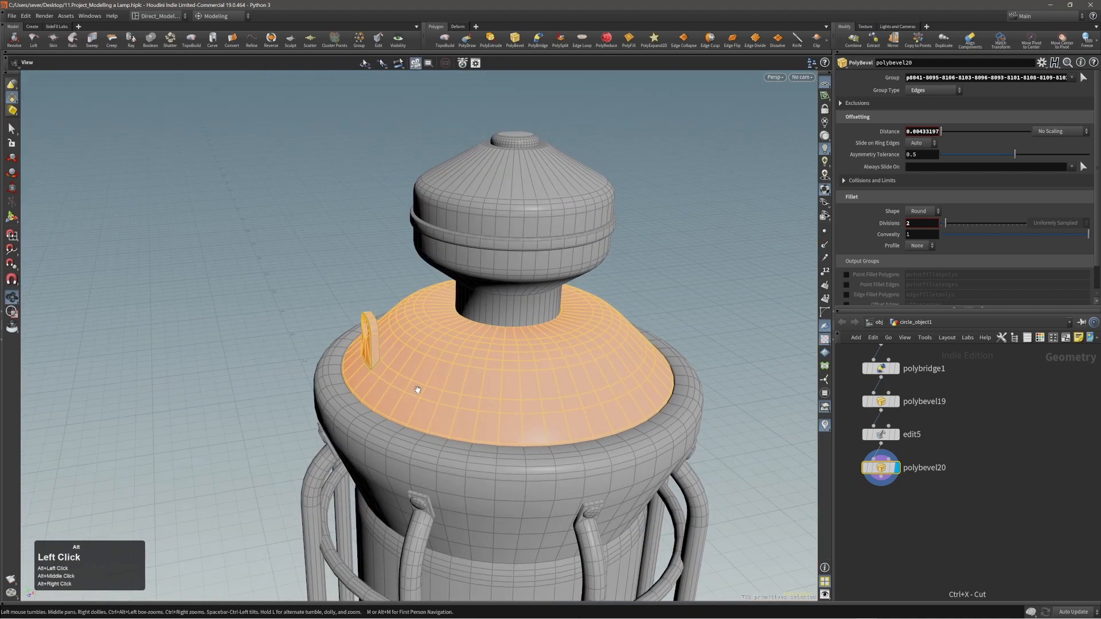
{"action": "left_click", "coordinate": [669, 285]}
- Remove the bevel operation applied to the bracket's outer and base edges
{"action": "left_click_drag", "start_coordinate": [665, 289], "coordinate": [537, 333], "text": "alt"}
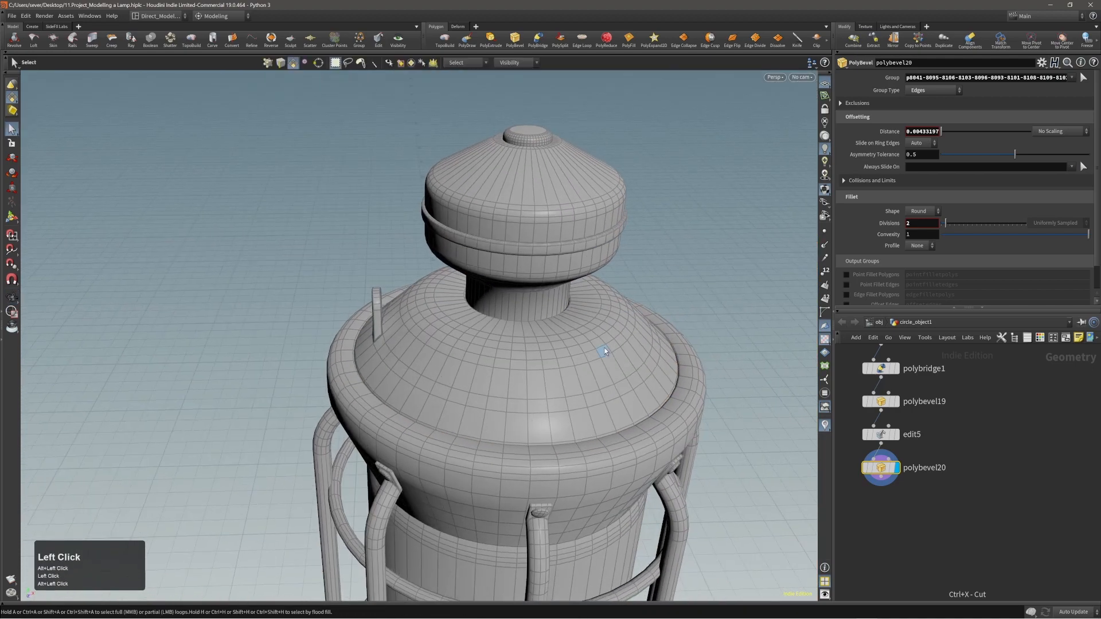
{"action": "right_click_drag", "start_coordinate": [386, 313], "coordinate": [442, 304], "text": "alt"}
{"action": "left_click_drag", "start_coordinate": [442, 305], "coordinate": [493, 330], "text": "alt"}
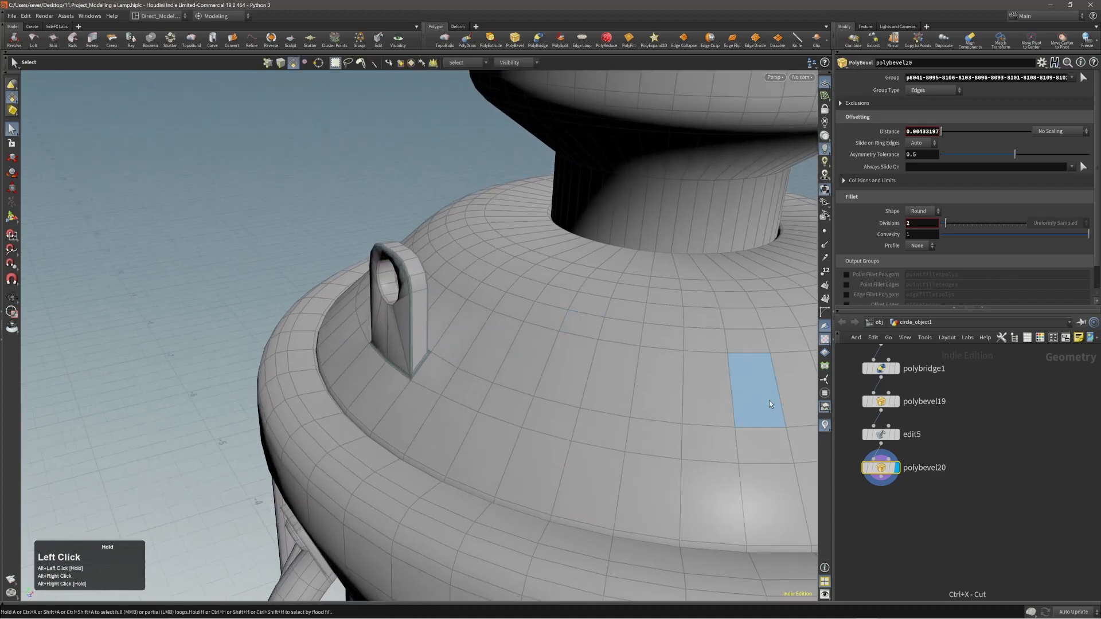
{"action": "left_click_drag", "start_coordinate": [892, 470], "coordinate": [878, 526]}
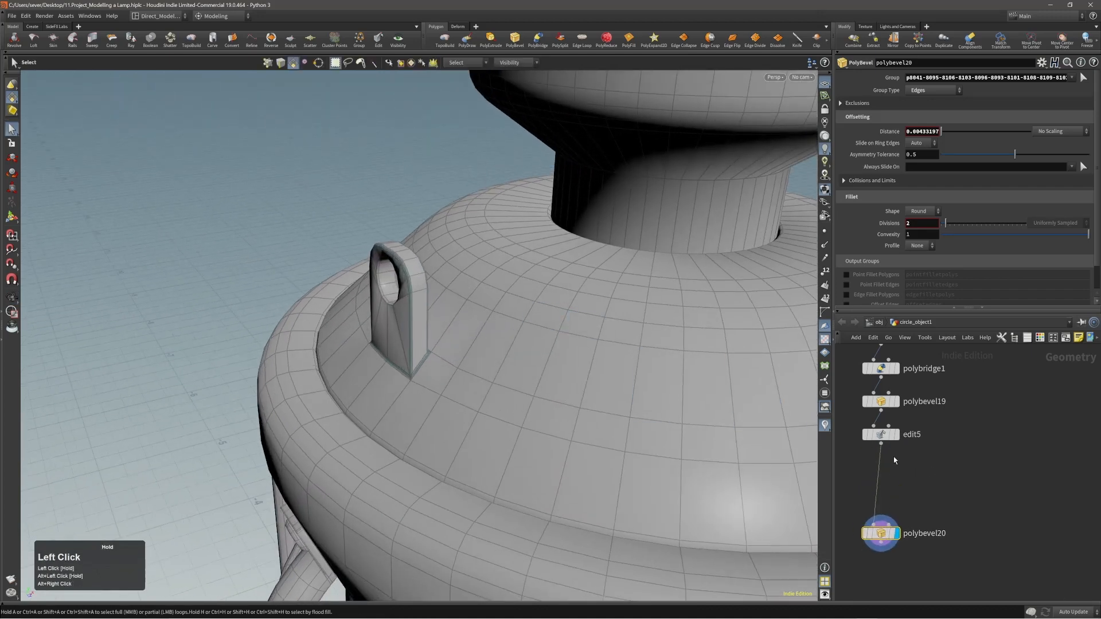
{"action": "left_click", "coordinate": [885, 437]}
{"action": "right_click_drag", "start_coordinate": [564, 405], "coordinate": [613, 264], "text": "alt"}
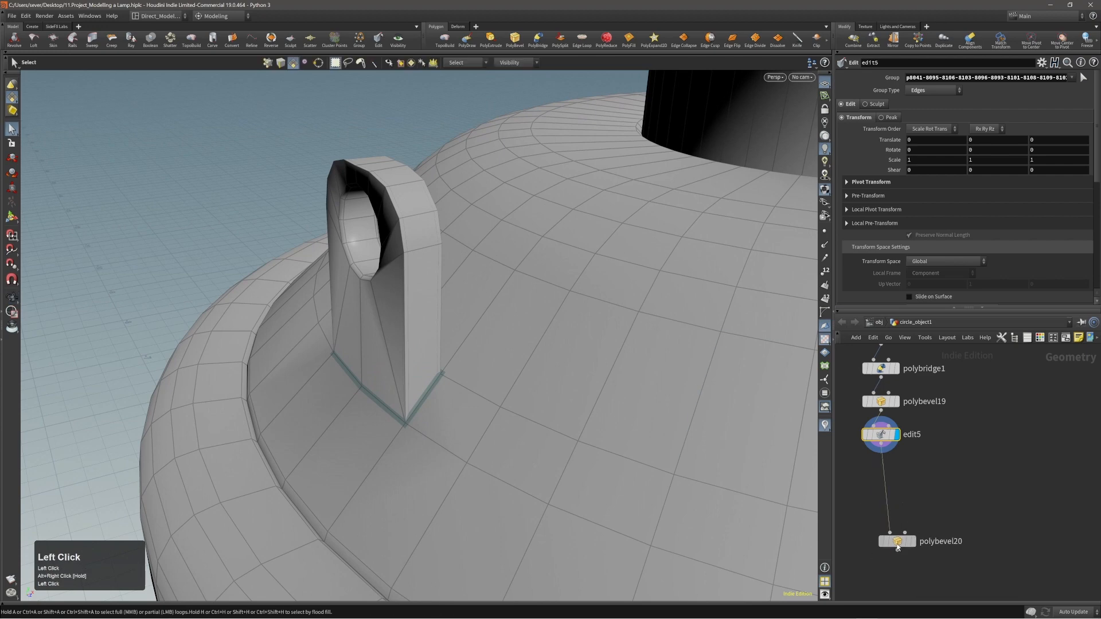
{"action": "left_click", "coordinate": [921, 556]}
{"action": "key", "text": "alt+x"}
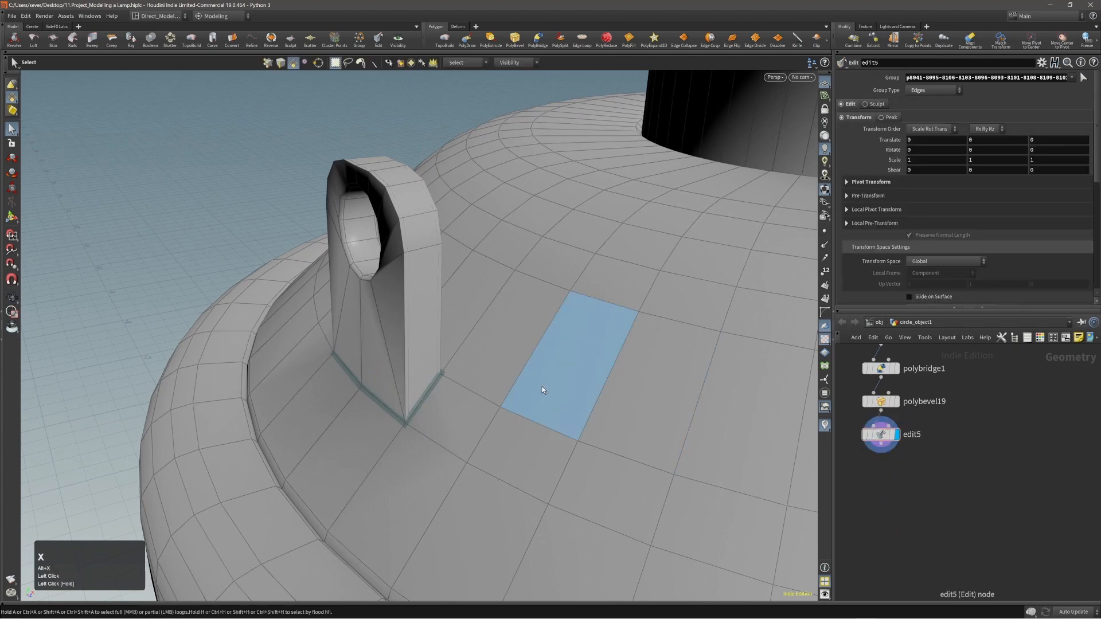
- Select the bracket's faces, leaving out the lid faces in front of its base
{"action": "key", "text": "3"}
{"action": "key", "text": "s"}
{"action": "middle_click_drag", "start_coordinate": [931, 476], "coordinate": [966, 502], "text": "alt"}
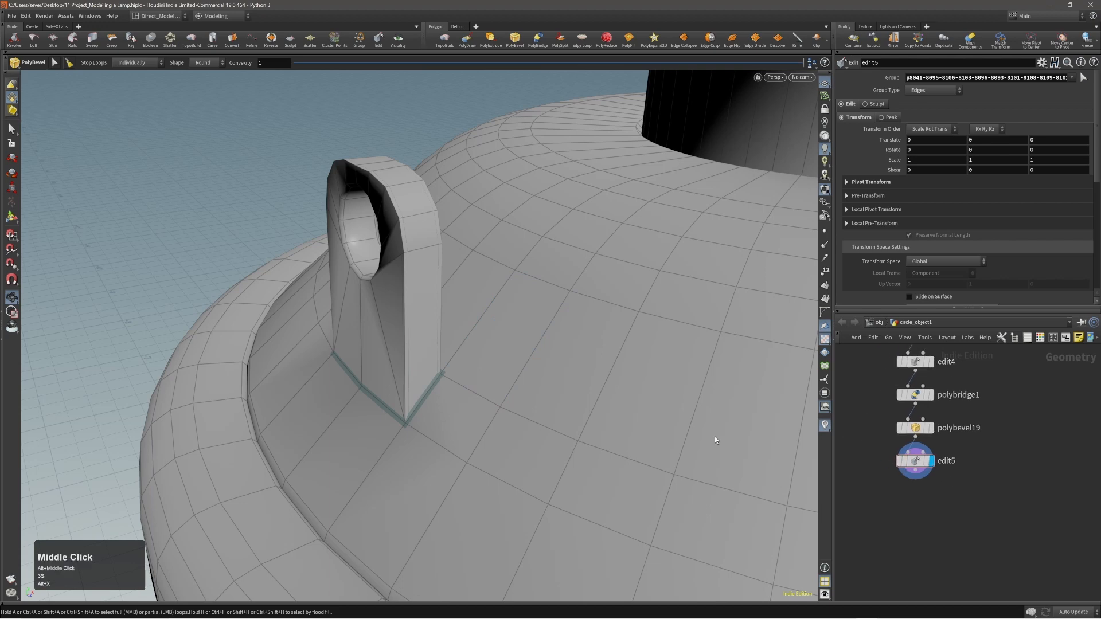
{"action": "right_click_drag", "start_coordinate": [462, 354], "coordinate": [484, 323], "text": "alt"}
{"action": "left_click_drag", "start_coordinate": [406, 343], "coordinate": [434, 344], "text": "alt"}
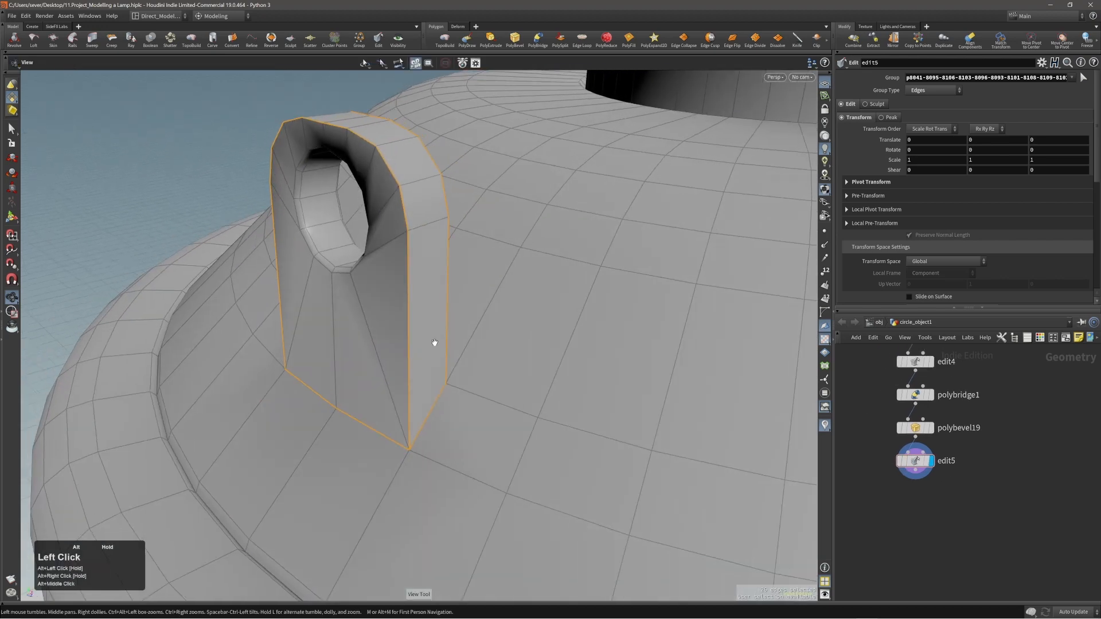
{"action": "right_click_drag", "start_coordinate": [434, 343], "coordinate": [369, 334], "text": "alt"}
{"action": "middle_click_drag", "start_coordinate": [369, 334], "coordinate": [452, 350], "text": "alt"}
{"action": "key", "text": "alt+3"}
{"action": "key", "text": "1"}
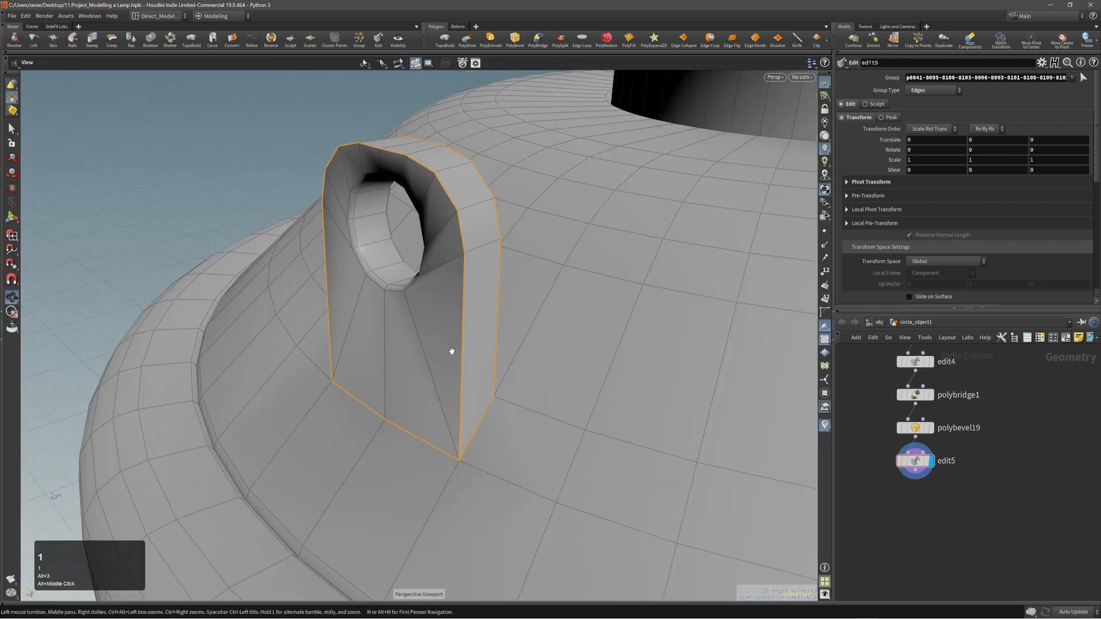
{"action": "key", "text": "s"}
{"action": "left_click_drag", "start_coordinate": [263, 417], "coordinate": [460, 526], "text": "ctrl"}
{"action": "left_click", "coordinate": [527, 447], "text": "ctrl"}
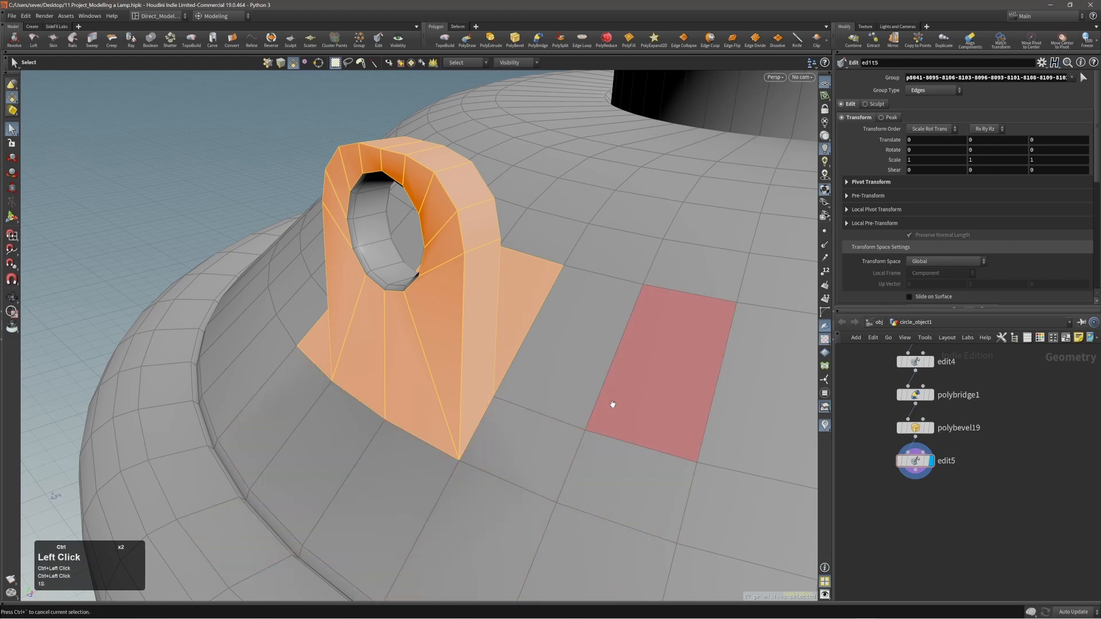
- Deselect the remaining lid faces beside the bracket and add the faces inside its through-hole to the selection
{"action": "left_click_drag", "start_coordinate": [612, 405], "coordinate": [720, 373], "text": "alt"}
{"action": "left_click", "coordinate": [635, 225], "text": "ctrl"}
{"action": "left_click", "coordinate": [647, 188], "text": "ctrl"}
{"action": "left_click_drag", "start_coordinate": [647, 188], "coordinate": [798, 268], "text": "alt"}
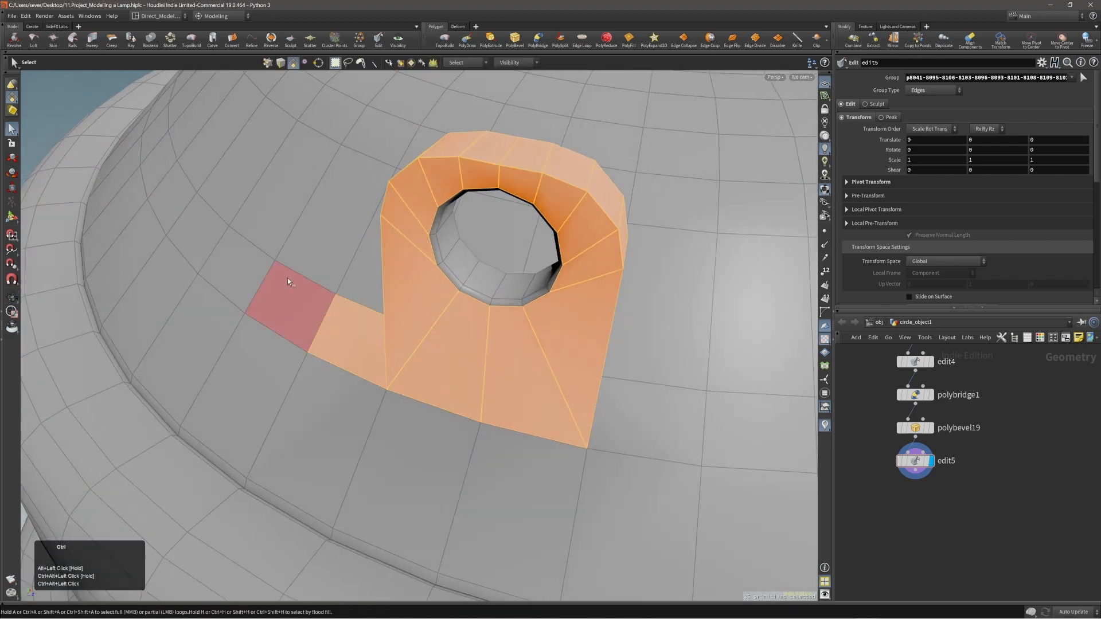
{"action": "left_click", "coordinate": [344, 338], "text": "ctrl"}
{"action": "key", "text": "h"}
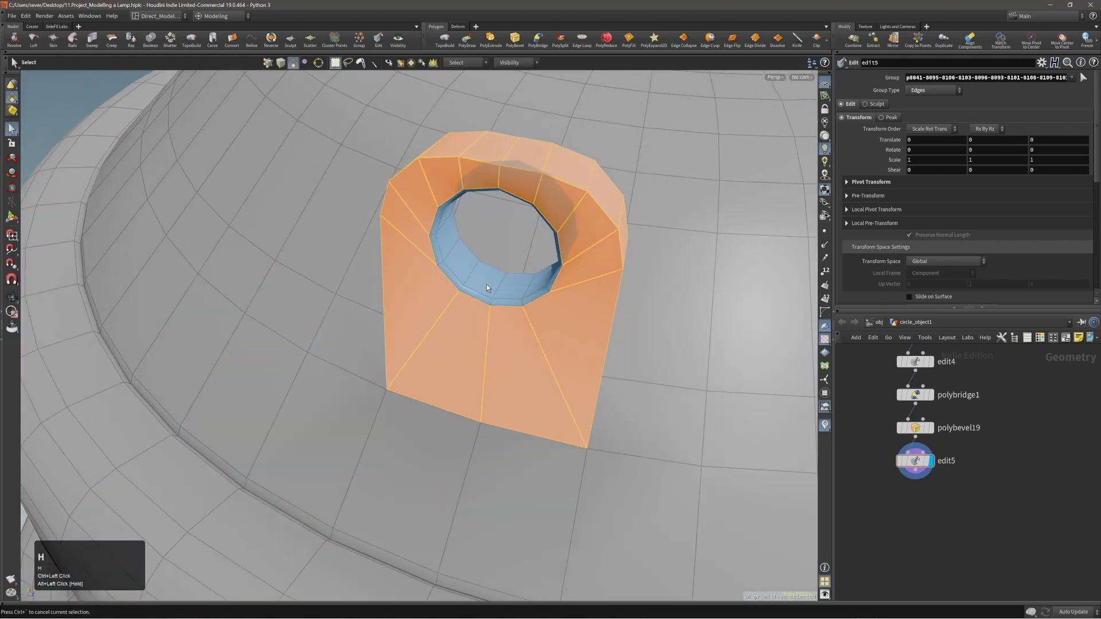
{"action": "left_click", "coordinate": [485, 287], "text": "shift"}
{"action": "left_click_drag", "start_coordinate": [474, 295], "coordinate": [347, 310], "text": "alt"}
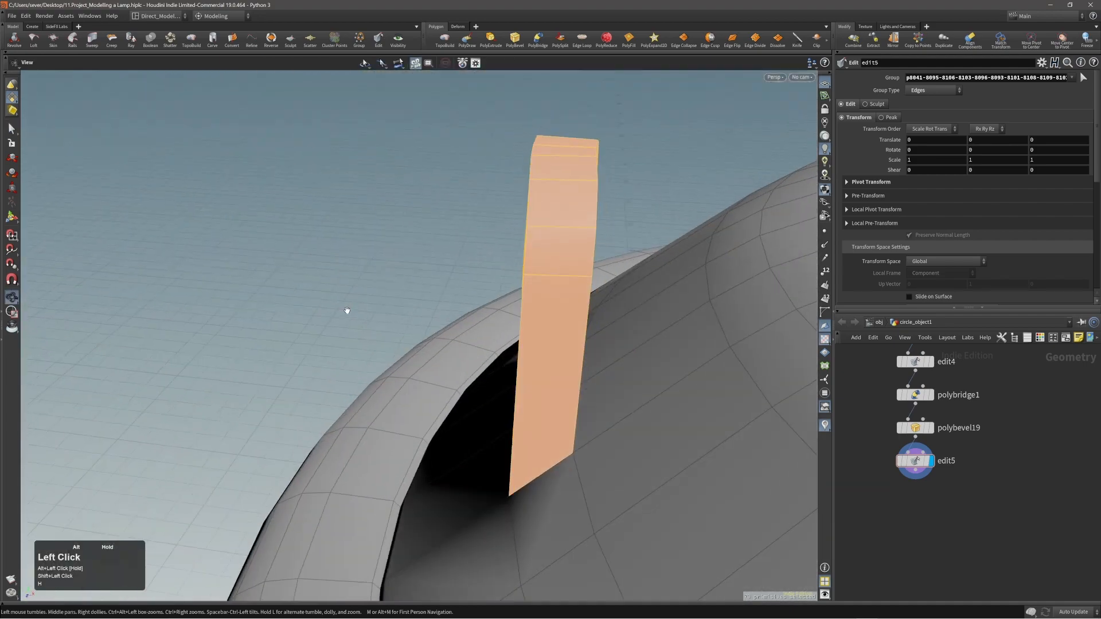
- Mirror the selected bracket faces across the X axis to the opposite side of the lid, keeping the original
{"action": "right_click_drag", "start_coordinate": [346, 310], "coordinate": [482, 315], "text": "alt"}
{"action": "middle_click_drag", "start_coordinate": [482, 315], "coordinate": [516, 367], "text": "alt"}
{"action": "right_click_drag", "start_coordinate": [516, 367], "coordinate": [566, 409], "text": "alt"}
{"action": "middle_click_drag", "start_coordinate": [567, 409], "coordinate": [551, 380], "text": "alt"}
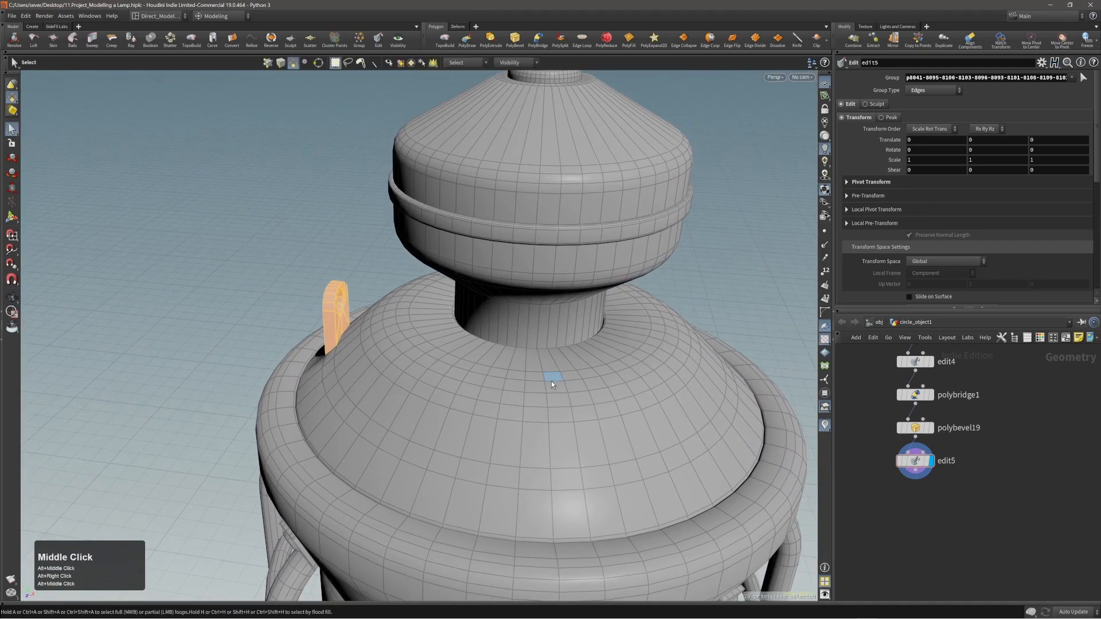
{"action": "key", "text": "c"}
{"action": "left_click", "coordinate": [543, 376]}
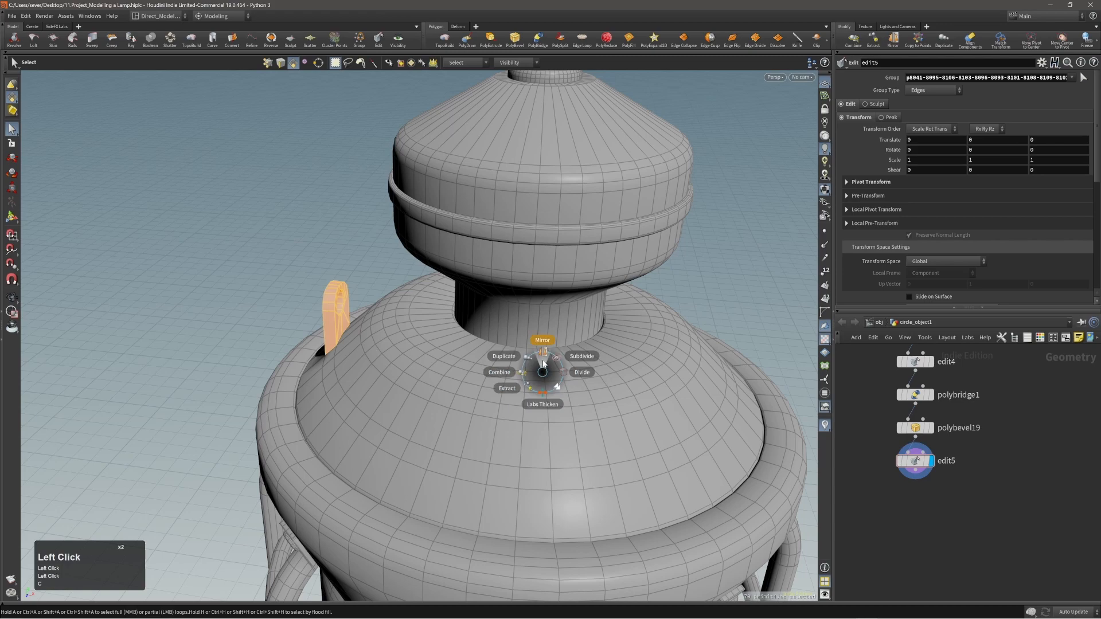
{"action": "left_click", "coordinate": [543, 365]}
- Delete the two lid faces underneath the mirrored bracket, selecting them from inside the lid
{"action": "middle_click_drag", "start_coordinate": [634, 403], "coordinate": [518, 421], "text": "alt"}
{"action": "right_click_drag", "start_coordinate": [518, 420], "coordinate": [609, 361], "text": "alt"}
{"action": "left_click_drag", "start_coordinate": [610, 361], "coordinate": [586, 291], "text": "alt"}
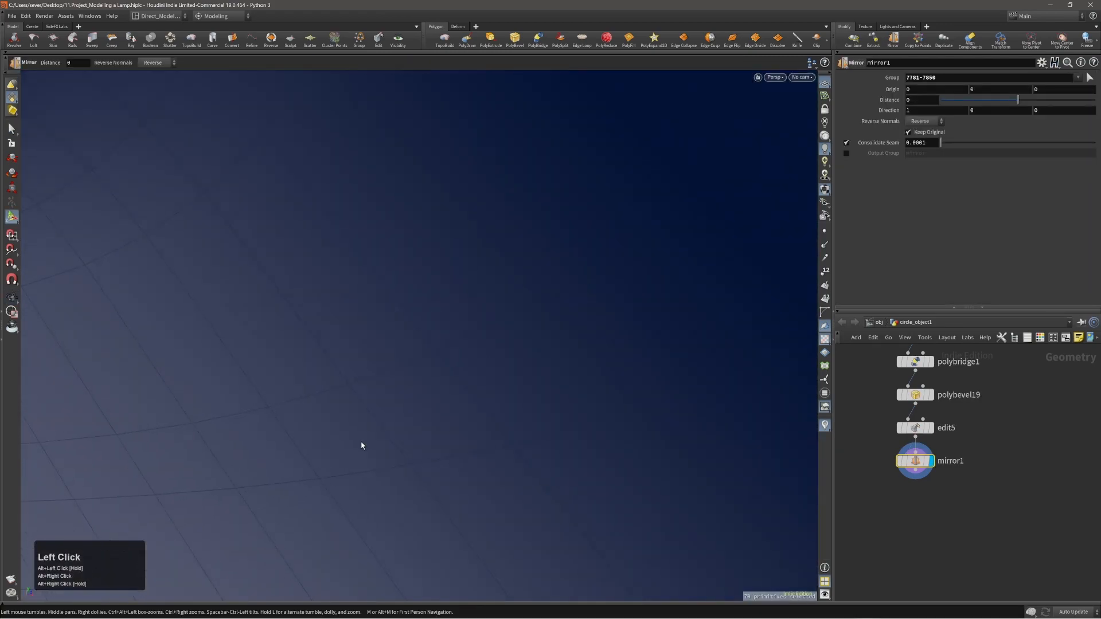
{"action": "left_click_drag", "start_coordinate": [471, 365], "coordinate": [424, 437], "text": "alt"}
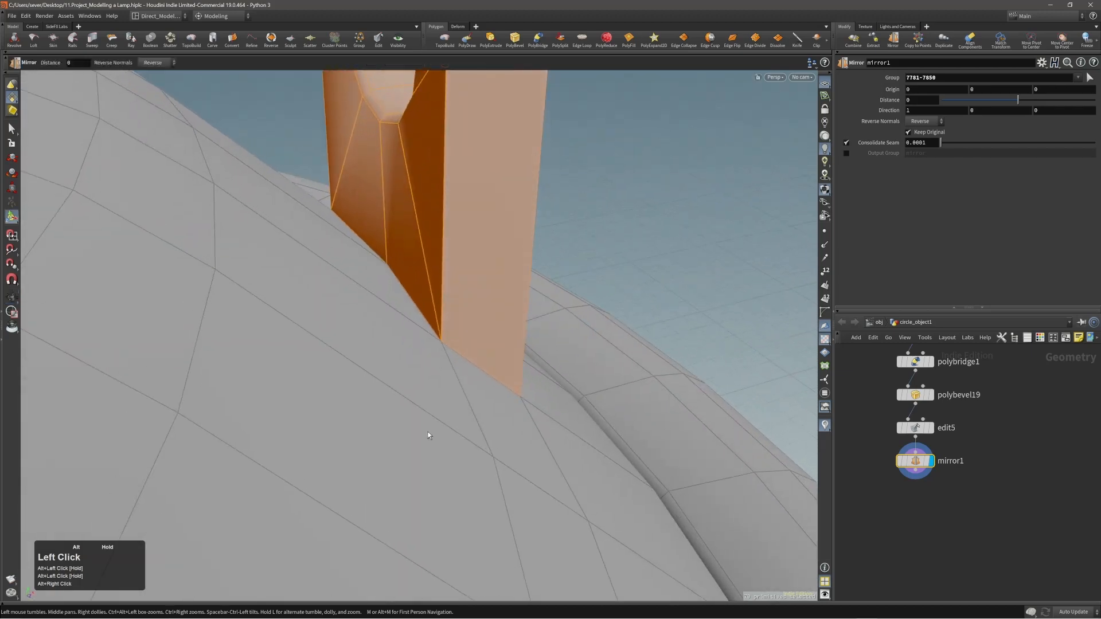
{"action": "right_click_drag", "start_coordinate": [425, 438], "coordinate": [451, 288], "text": "alt"}
{"action": "left_click_drag", "start_coordinate": [452, 288], "coordinate": [367, 459], "text": "alt"}
{"action": "key", "text": "3"}
{"action": "left_click", "coordinate": [386, 495]}
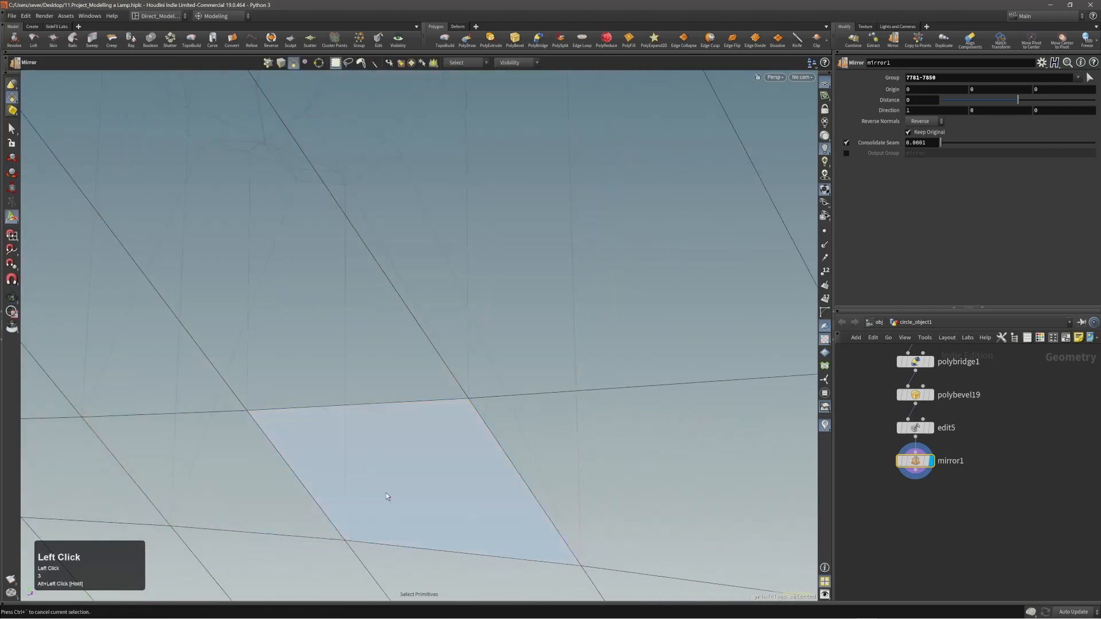
{"action": "left_click", "coordinate": [282, 499], "text": "shift"}
{"action": "key", "text": "Delete"}
{"action": "left_click_drag", "start_coordinate": [325, 498], "coordinate": [320, 442], "text": "alt"}
{"action": "right_click_drag", "start_coordinate": [319, 442], "coordinate": [444, 398], "text": "alt"}
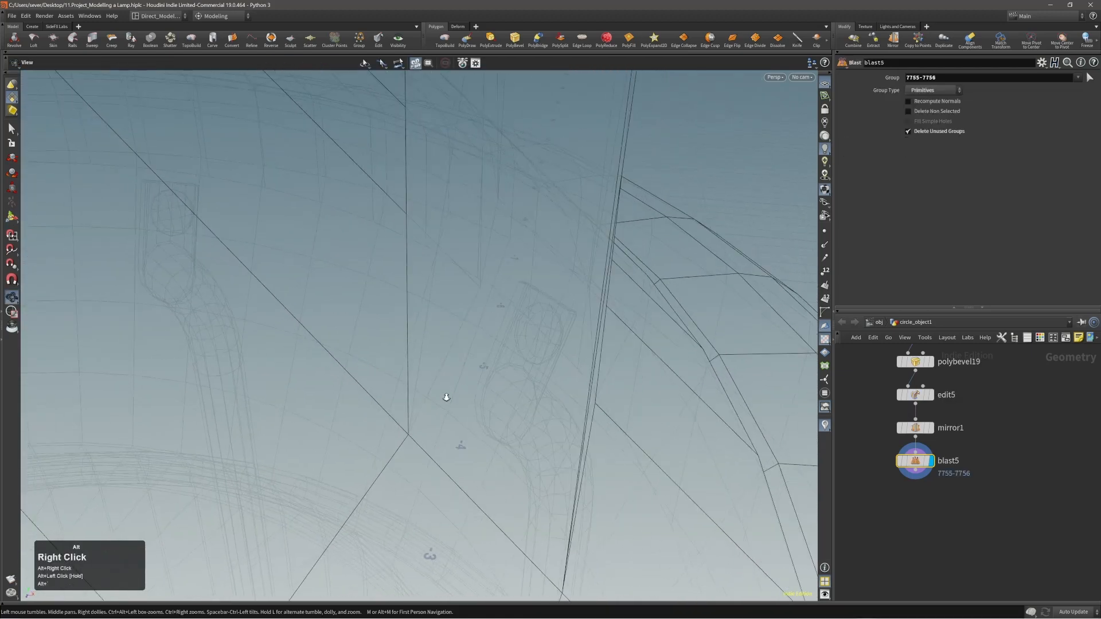
- Select all faces of the lid surface and both brackets, convert the selection to points and fuse them
{"action": "left_click_drag", "start_coordinate": [444, 398], "coordinate": [319, 420], "text": "alt"}
{"action": "double_click", "coordinate": [319, 419]}
{"action": "double_click", "coordinate": [476, 346], "text": "shift"}
{"action": "right_click_drag", "start_coordinate": [476, 346], "coordinate": [338, 398], "text": "alt"}
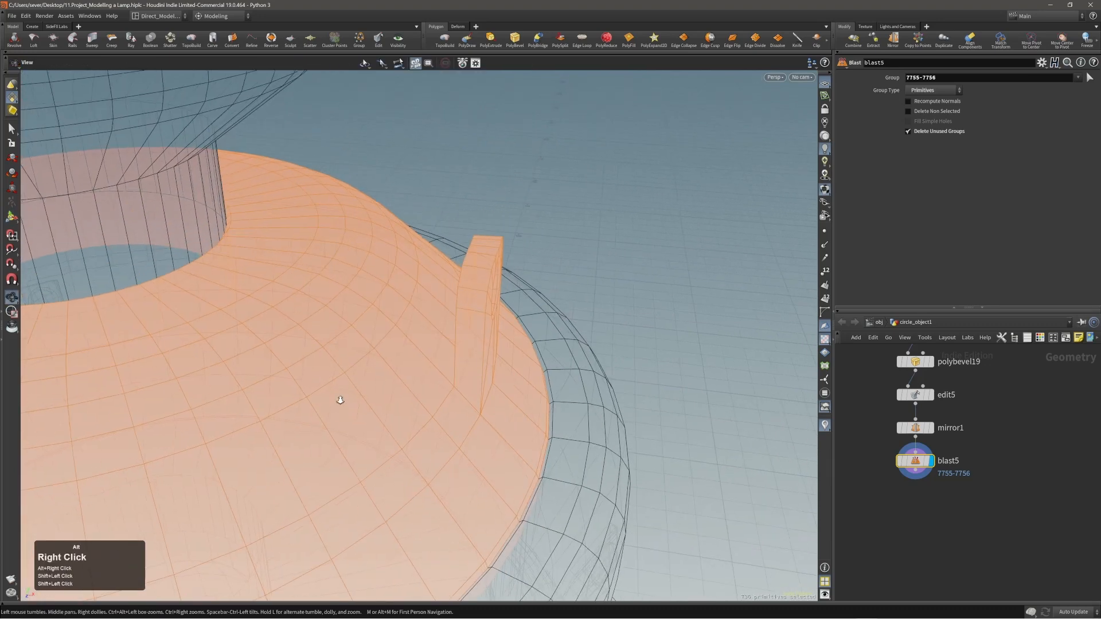
{"action": "key", "text": "w"}
{"action": "right_click_drag", "start_coordinate": [452, 403], "coordinate": [276, 416], "text": "alt"}
{"action": "mouse_move", "coordinate": [276, 416]}
{"action": "middle_mouse_down", "text": "alt"}
{"action": "mouse_move", "coordinate": [354, 440]}
{"action": "mouse_move", "coordinate": [456, 445]}
{"action": "middle_mouse_up", "text": "alt"}
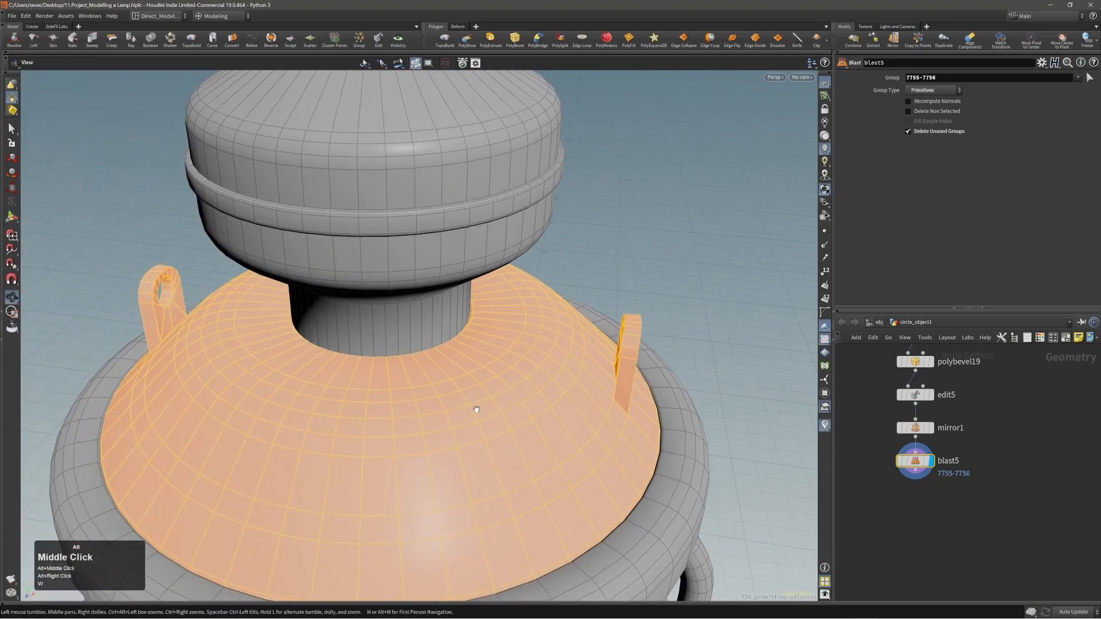
{"action": "key", "text": "shift+1"}
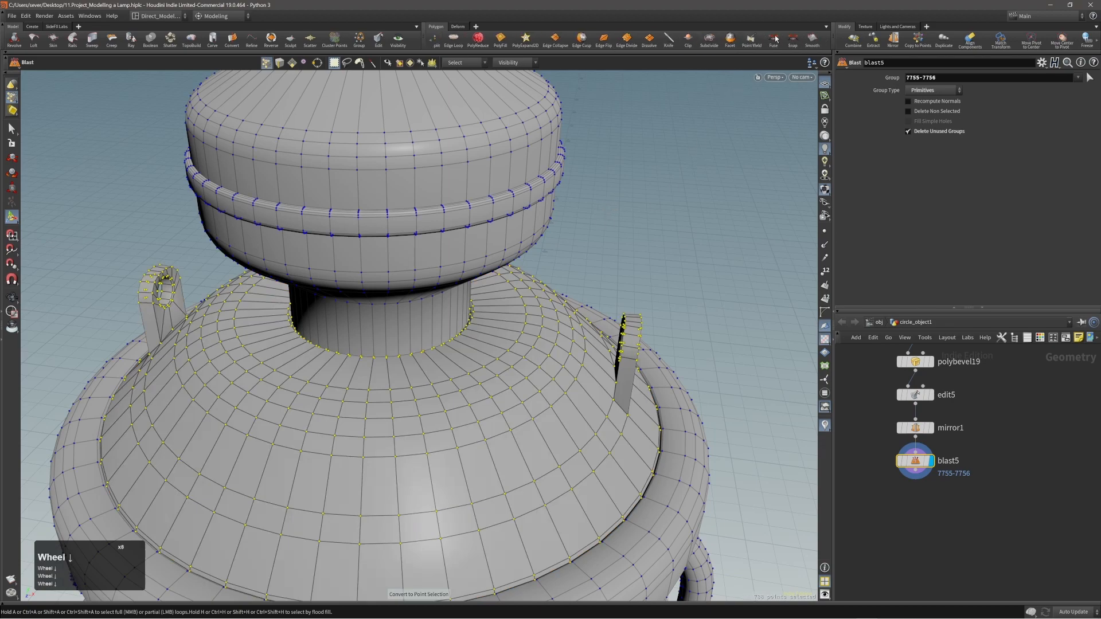
{"action": "left_click", "coordinate": [774, 39]}
- Test that the lid and mirrored bracket are joined by moving their connected faces, and undo the move
{"action": "left_click_drag", "start_coordinate": [600, 388], "coordinate": [655, 370], "text": "alt"}
{"action": "key", "text": "3"}
{"action": "double_click", "coordinate": [640, 365]}
{"action": "double_click", "coordinate": [637, 354]}
{"action": "right_click_drag", "start_coordinate": [559, 395], "coordinate": [475, 392], "text": "alt"}
{"action": "left_click_drag", "start_coordinate": [482, 392], "coordinate": [543, 398], "text": "alt"}
{"action": "double_click", "coordinate": [517, 394]}
{"action": "key", "text": "t"}
{"action": "middle_click_drag", "start_coordinate": [677, 407], "coordinate": [727, 338]}
{"action": "key", "text": "ctrl+z"}
{"action": "right_click_drag", "start_coordinate": [657, 399], "coordinate": [631, 378], "text": "alt"}
{"action": "left_click_drag", "start_coordinate": [630, 379], "coordinate": [607, 356], "text": "alt"}
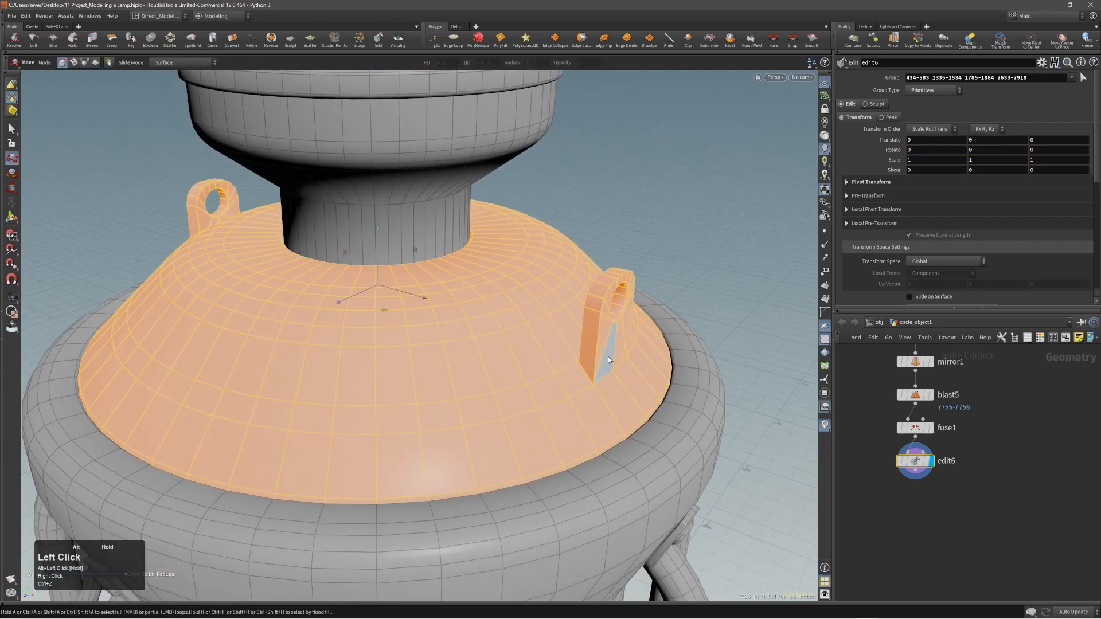
- Select both outer rim edge loops of the mirrored bracket and start adding the edges where its base meets the lid
{"action": "key", "text": "2"}
{"action": "double_click", "coordinate": [600, 338]}
{"action": "double_click", "coordinate": [574, 329], "text": "shift"}
{"action": "right_click_drag", "start_coordinate": [600, 330], "coordinate": [571, 372], "text": "alt"}
{"action": "left_click", "coordinate": [646, 387], "text": "shift"}
{"action": "left_click_drag", "start_coordinate": [646, 388], "coordinate": [742, 416], "text": "alt"}
{"action": "left_click", "coordinate": [599, 405], "text": "shift"}
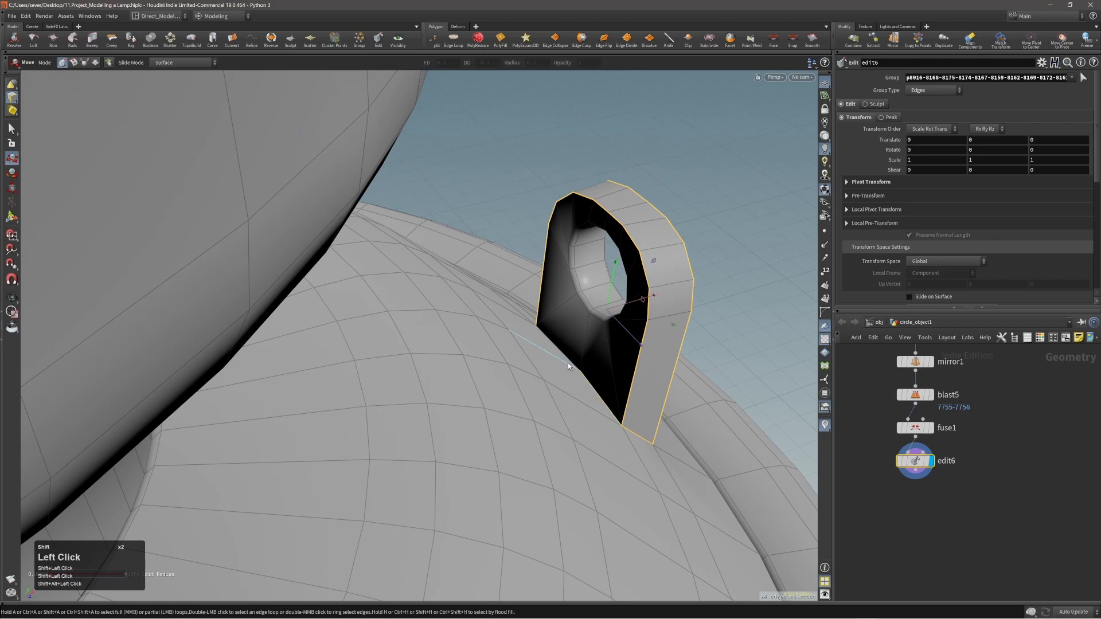
{"action": "left_click", "coordinate": [566, 362], "text": "shift"}
- Add the remaining edges around the mirrored bracket's base to the edge selection
{"action": "left_click_drag", "start_coordinate": [534, 352], "coordinate": [631, 367], "text": "alt"}
{"action": "left_click_drag", "start_coordinate": [528, 375], "coordinate": [599, 302], "text": "alt"}
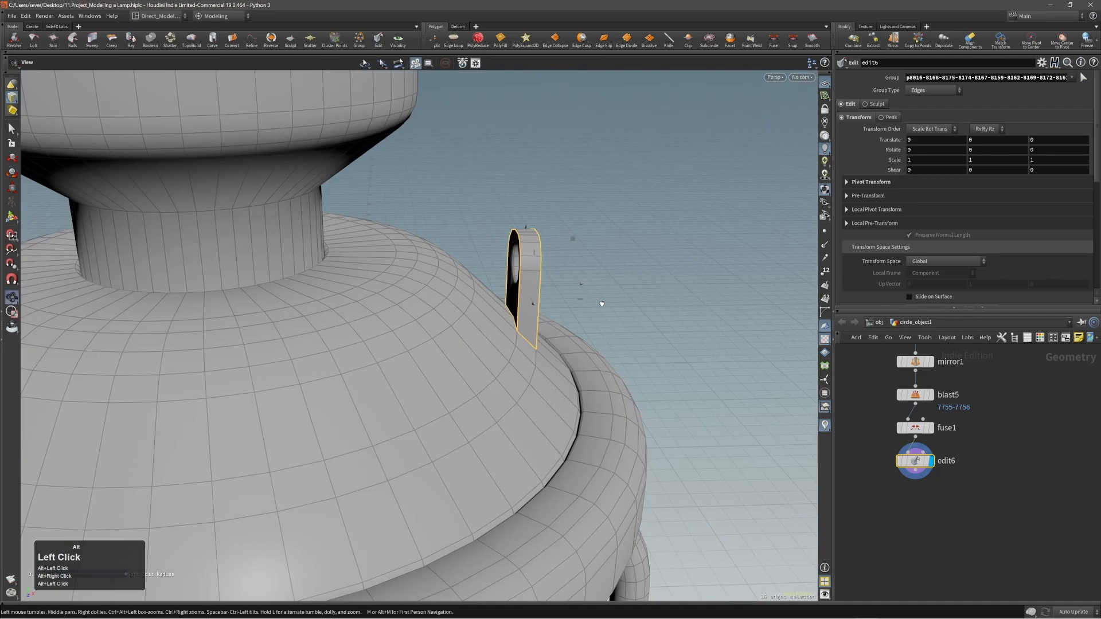
{"action": "right_click_drag", "start_coordinate": [600, 302], "coordinate": [382, 306], "text": "alt"}
{"action": "left_click_drag", "start_coordinate": [382, 306], "coordinate": [546, 326], "text": "alt"}
{"action": "middle_click_drag", "start_coordinate": [546, 327], "coordinate": [516, 344], "text": "alt"}
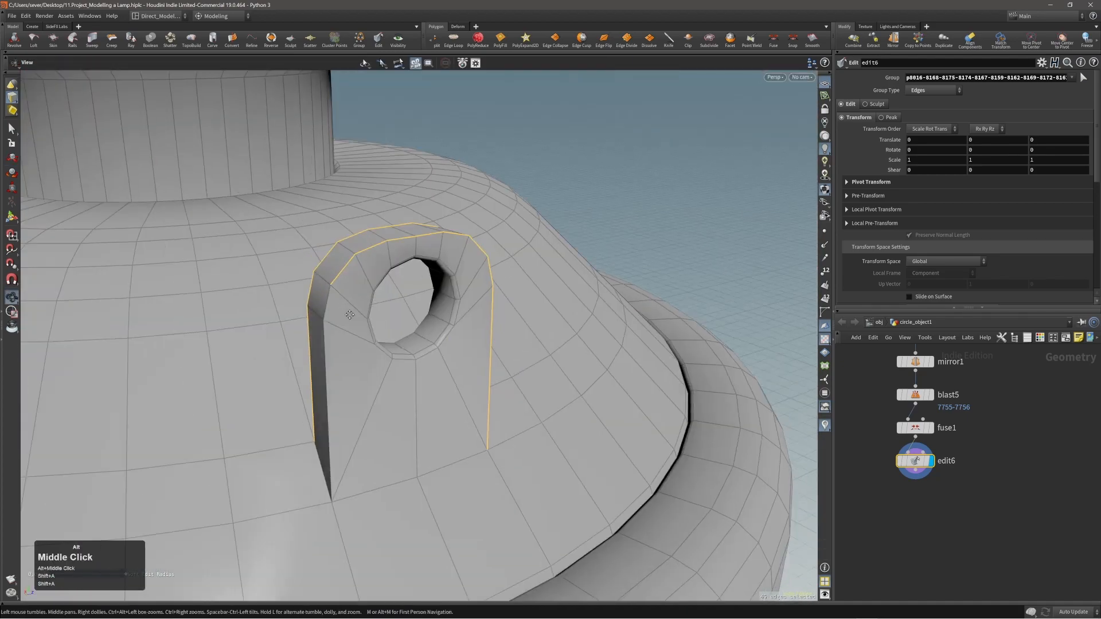
{"action": "left_click_drag", "start_coordinate": [516, 344], "coordinate": [386, 462], "text": "alt"}
{"action": "double_click", "coordinate": [292, 409], "text": "shift"}
{"action": "left_click_drag", "start_coordinate": [292, 409], "coordinate": [531, 400], "text": "alt"}
- Bevel the selected rim and base edges of the mirrored bracket by about 0.005 with 2 divisions
{"action": "key", "text": "b"}
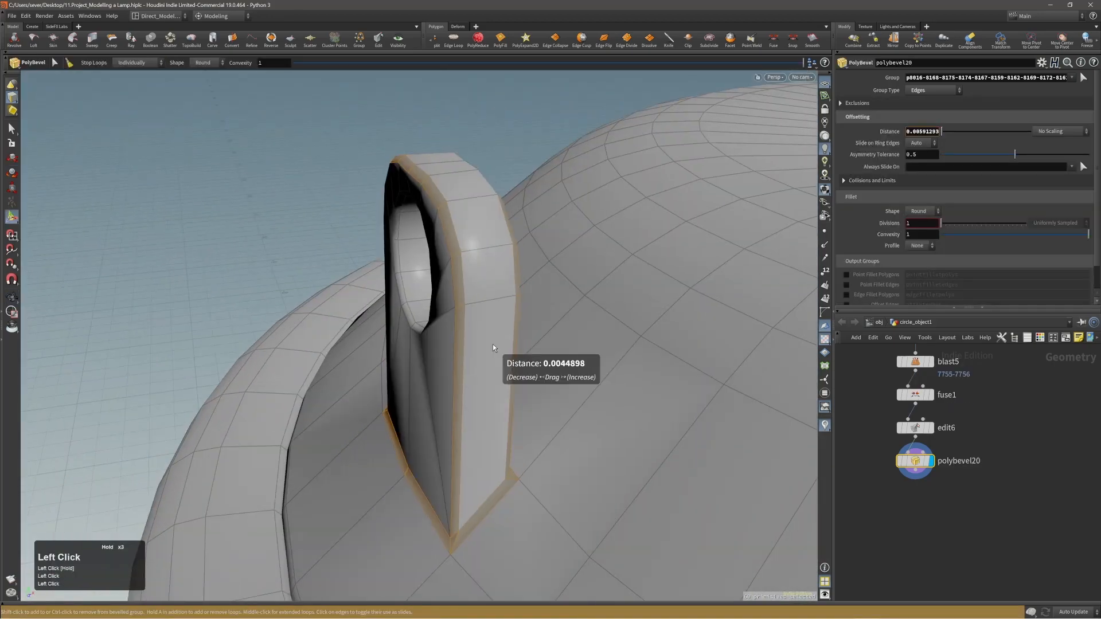
{"action": "left_click_drag", "start_coordinate": [493, 344], "coordinate": [493, 346]}
{"action": "scroll", "coordinate": [493, 346], "scroll_direction": "up", "scroll_amount": 1}
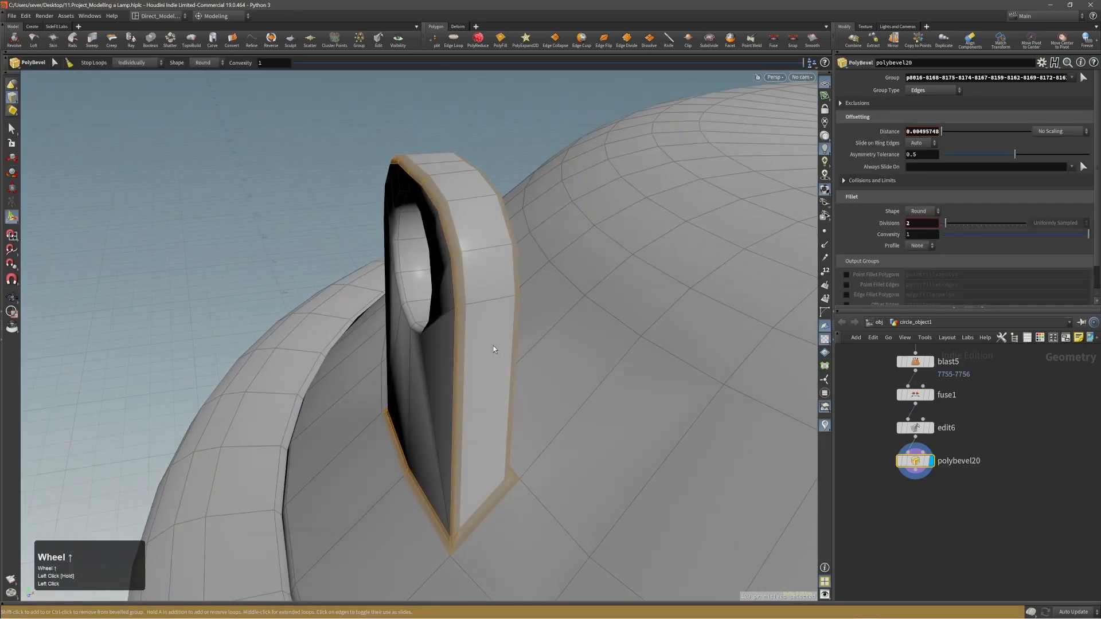
{"action": "right_click_drag", "start_coordinate": [493, 346], "coordinate": [482, 361], "text": "alt"}
{"action": "left_click_drag", "start_coordinate": [482, 361], "coordinate": [573, 326], "text": "alt"}
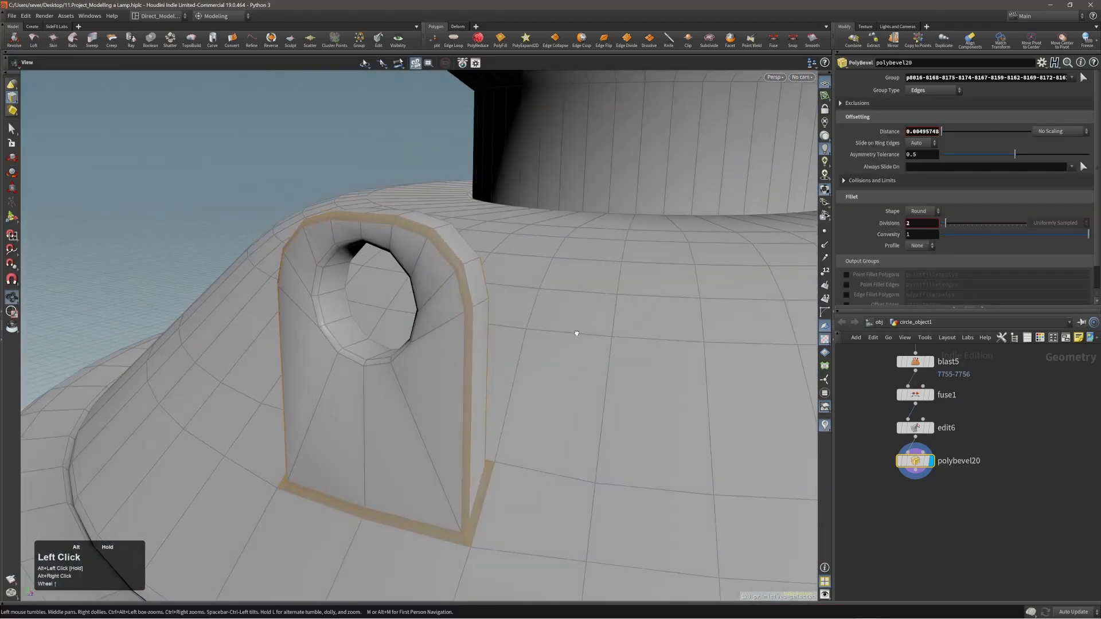
- Apply a Normal operation to the connected lid and bracket faces, with the weighting method set to By Face Area
{"action": "right_click_drag", "start_coordinate": [573, 327], "coordinate": [282, 386], "text": "alt"}
{"action": "key", "text": "3"}
{"action": "double_click", "coordinate": [620, 404]}
{"action": "key", "text": "Tab"}
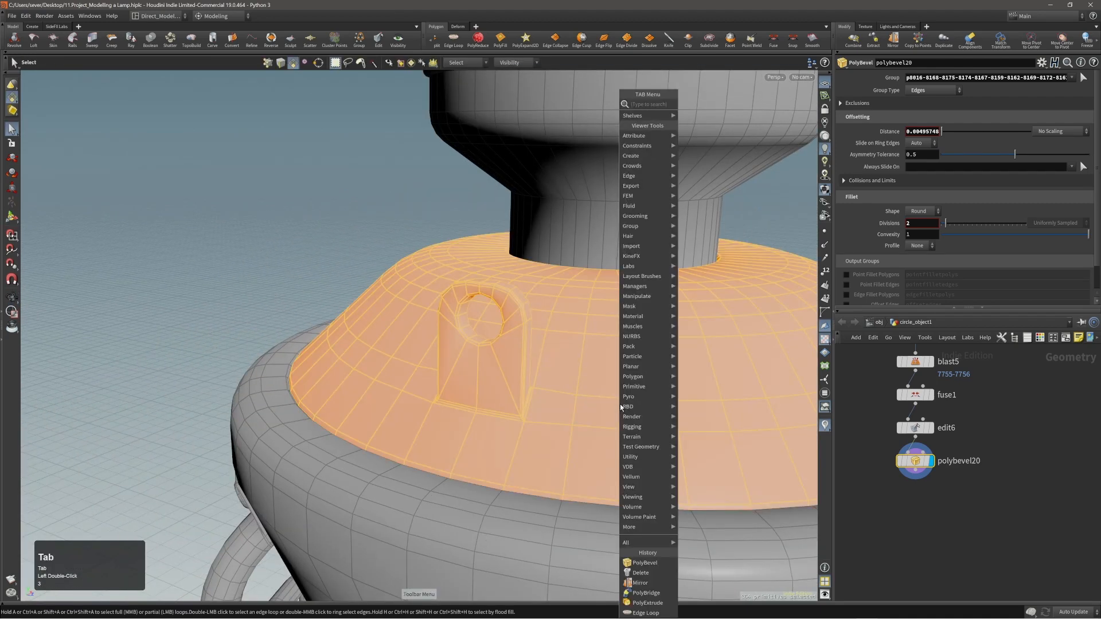
{"action": "type", "text": "norm"}
{"action": "key", "text": "shift+Return"}
{"action": "key", "text": "Return"}
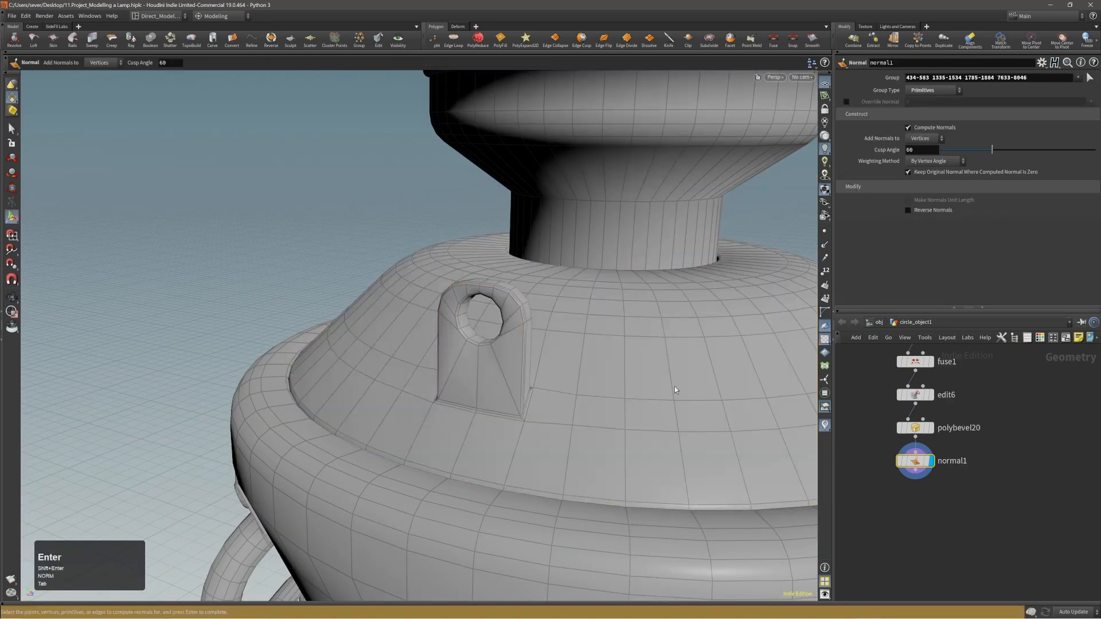
{"action": "right_click_drag", "start_coordinate": [516, 396], "coordinate": [499, 380], "text": "alt"}
{"action": "middle_click_drag", "start_coordinate": [499, 381], "coordinate": [560, 376], "text": "alt"}
{"action": "left_click_drag", "start_coordinate": [561, 376], "coordinate": [507, 408], "text": "alt"}
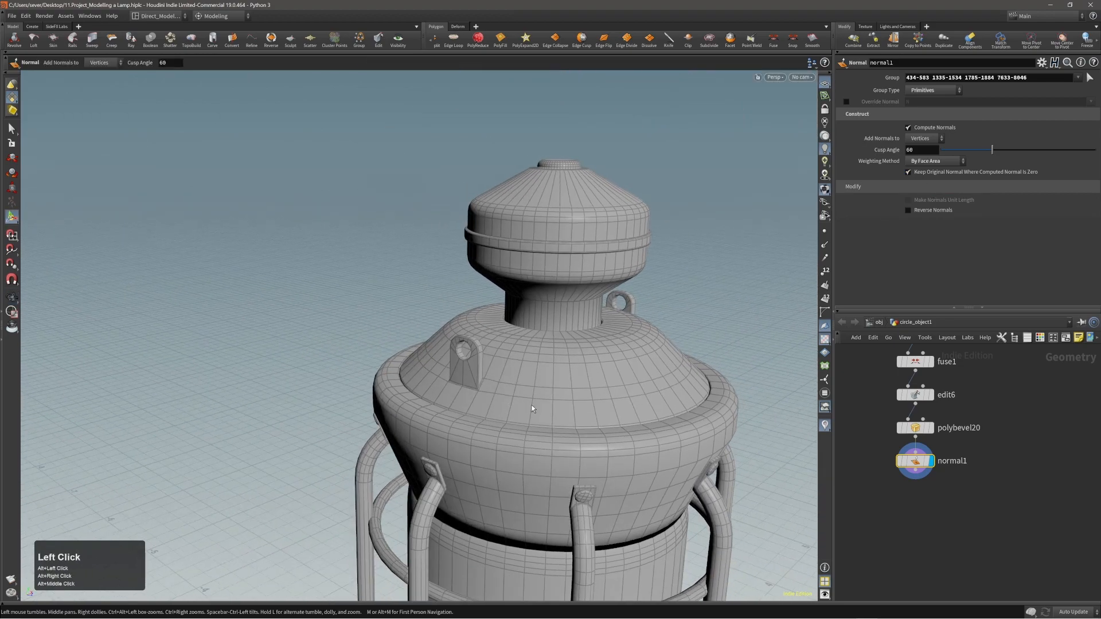
- Inspect the whole lamp in smooth shading without wireframe, from the cap and lugs down to the cage and base
{"action": "key", "text": "w"}
{"action": "key", "text": "w"}
{"action": "key", "text": "shift+w"}
{"action": "right_click_drag", "start_coordinate": [532, 403], "coordinate": [533, 384], "text": "alt"}
{"action": "mouse_move", "coordinate": [533, 383]}
{"action": "left_mouse_down", "text": "alt"}
{"action": "mouse_move", "coordinate": [669, 381]}
{"action": "mouse_move", "coordinate": [524, 394]}
{"action": "left_mouse_up", "text": "alt"}
{"action": "middle_click_drag", "start_coordinate": [524, 393], "coordinate": [413, 344], "text": "alt"}
{"action": "left_click_drag", "start_coordinate": [412, 344], "coordinate": [476, 310], "text": "alt"}
{"action": "right_click_drag", "start_coordinate": [476, 310], "coordinate": [523, 302], "text": "alt"}
{"action": "left_click_drag", "start_coordinate": [523, 303], "coordinate": [460, 290], "text": "alt"}
{"action": "right_click_drag", "start_coordinate": [461, 291], "coordinate": [557, 275], "text": "alt"}
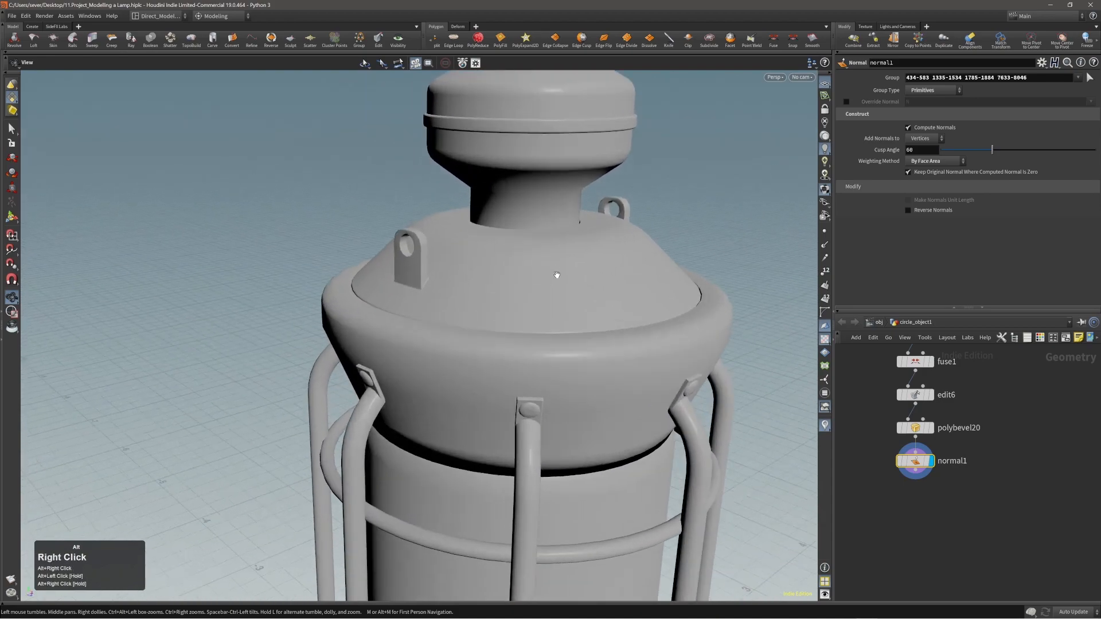
{"action": "middle_click_drag", "start_coordinate": [553, 281], "coordinate": [519, 280], "text": "alt"}
{"action": "left_click_drag", "start_coordinate": [518, 280], "coordinate": [438, 256], "text": "alt"}
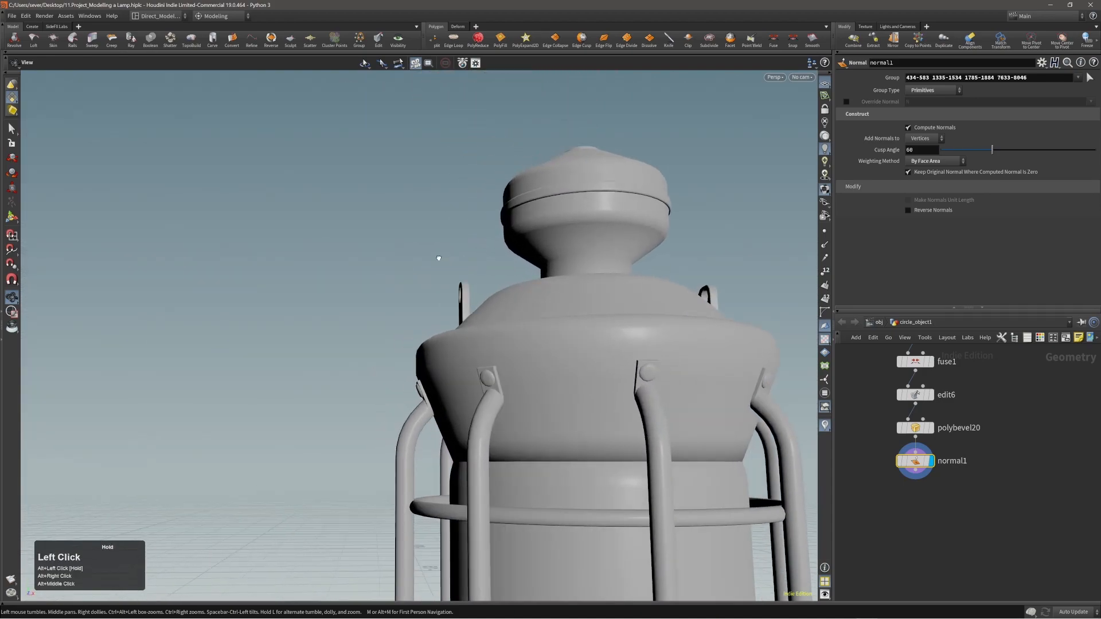
{"action": "right_click_drag", "start_coordinate": [437, 256], "coordinate": [376, 364], "text": "alt"}
{"action": "left_click_drag", "start_coordinate": [376, 363], "coordinate": [393, 346], "text": "alt"}
{"action": "right_click_drag", "start_coordinate": [393, 346], "coordinate": [498, 359], "text": "alt"}
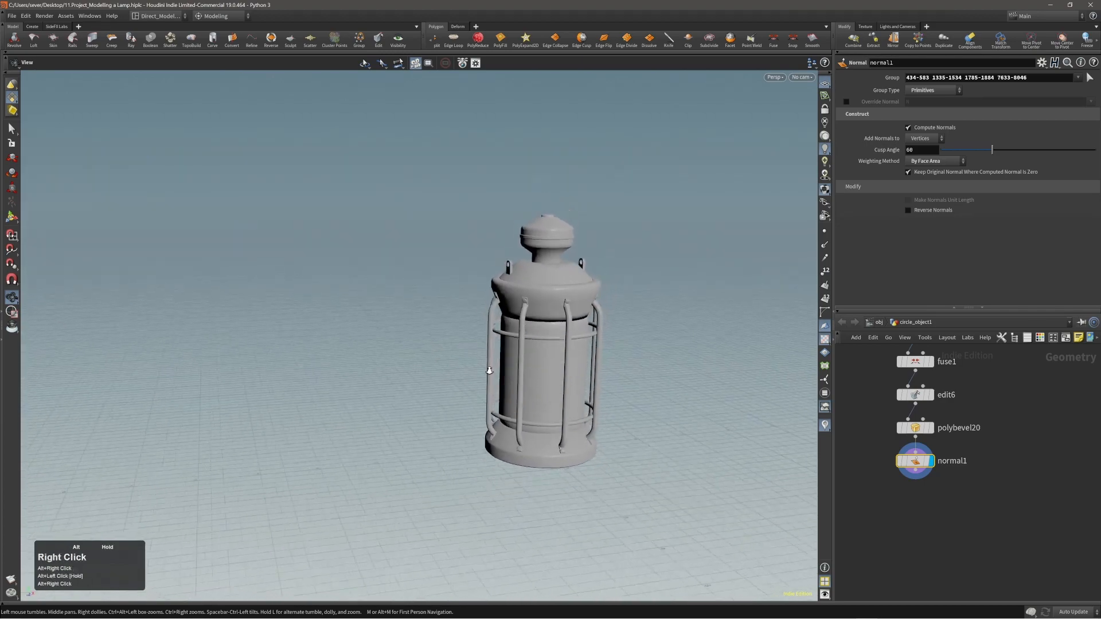
{"action": "middle_click_drag", "start_coordinate": [498, 359], "coordinate": [481, 375], "text": "alt"}
{"action": "right_click_drag", "start_coordinate": [481, 375], "coordinate": [420, 381], "text": "alt"}
{"action": "left_click_drag", "start_coordinate": [421, 380], "coordinate": [420, 373], "text": "alt"}
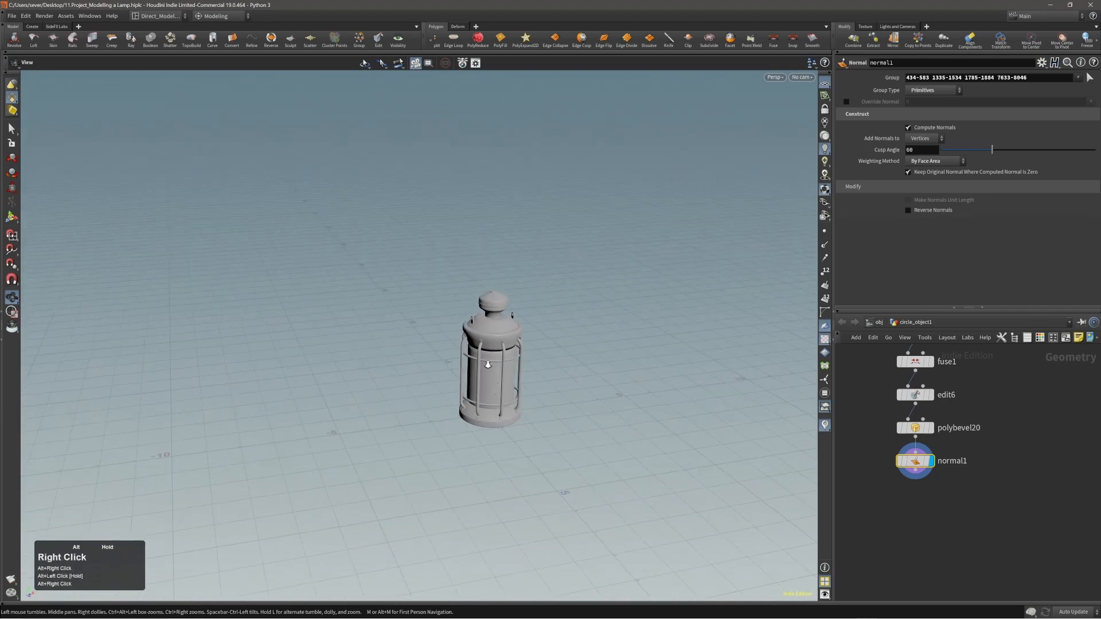
{"action": "middle_click_drag", "start_coordinate": [504, 352], "coordinate": [527, 310], "text": "alt"}
{"action": "mouse_move", "coordinate": [528, 309]}
{"action": "left_mouse_down", "text": "alt"}
{"action": "mouse_move", "coordinate": [553, 279]}
{"action": "mouse_move", "coordinate": [499, 287]}
{"action": "left_mouse_up", "text": "alt"}
- Show the wireframe over the shaded lamp again and examine the topology around the cap, shoulder and lugs
{"action": "key", "text": "shift+w"}
{"action": "right_click_drag", "start_coordinate": [499, 287], "coordinate": [654, 235], "text": "alt"}
{"action": "left_click_drag", "start_coordinate": [654, 234], "coordinate": [564, 272], "text": "alt"}
{"action": "middle_click_drag", "start_coordinate": [564, 273], "coordinate": [542, 298], "text": "alt"}
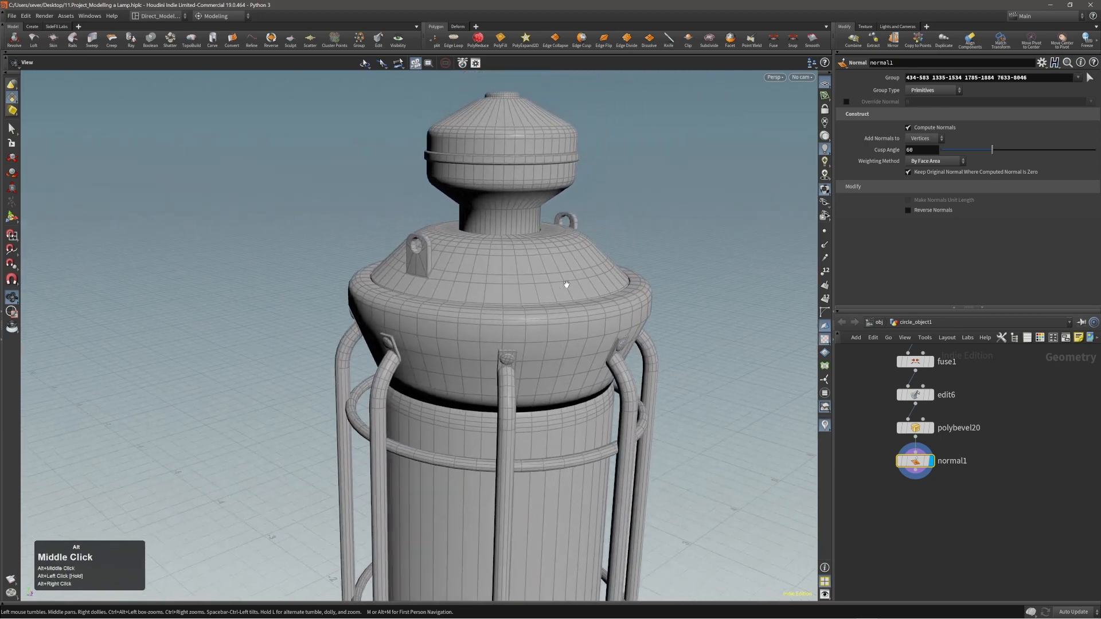
{"action": "left_click_drag", "start_coordinate": [542, 298], "coordinate": [528, 294], "text": "alt"}
{"action": "middle_click_drag", "start_coordinate": [528, 295], "coordinate": [540, 335], "text": "alt"}
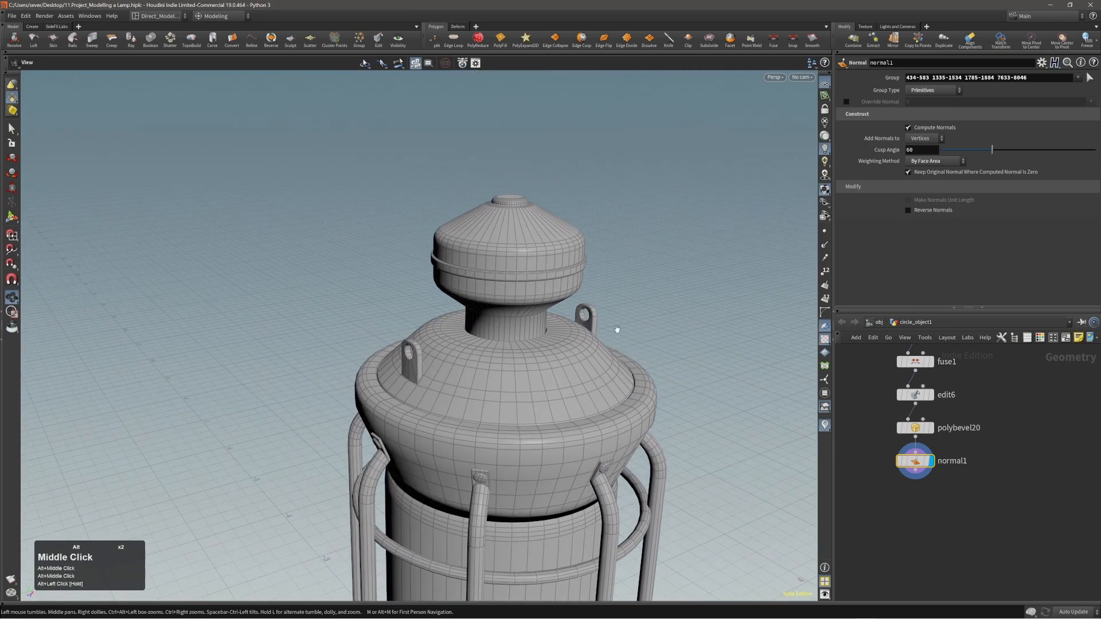
- Examine the carrying handle with its ring and lug attachments in the lamp reference image
{"action": "right_click_drag", "start_coordinate": [1100, 349], "coordinate": [758, 337]}
{"action": "left_click_drag", "start_coordinate": [758, 337], "coordinate": [756, 394]}
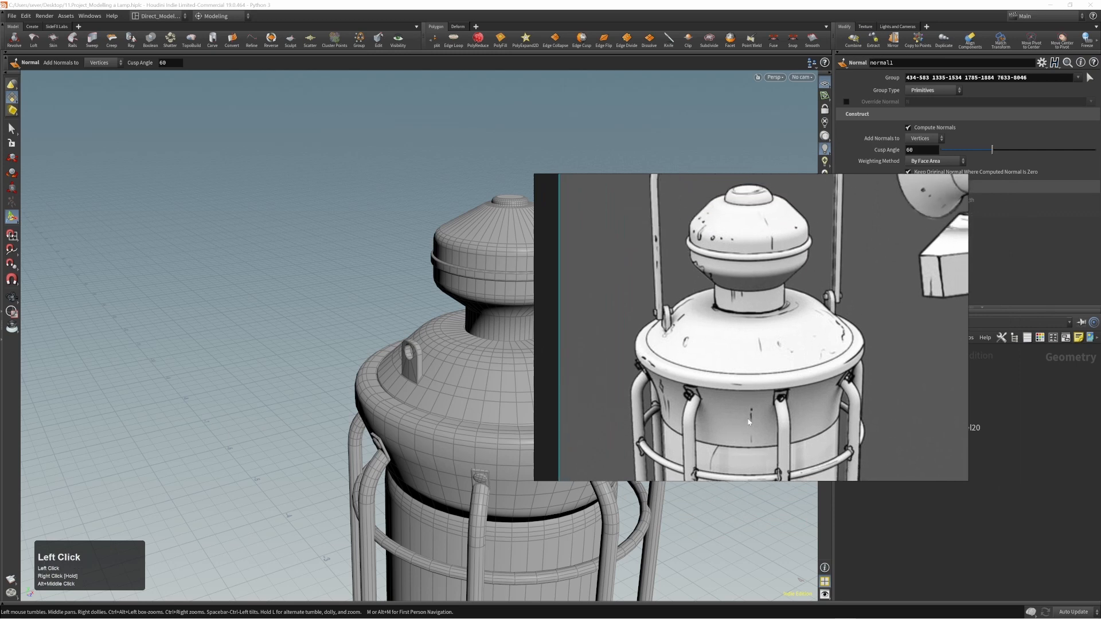
{"action": "left_click_drag", "start_coordinate": [751, 311], "coordinate": [749, 416]}
{"action": "mouse_move", "coordinate": [752, 342]}
{"action": "left_mouse_down"}
{"action": "mouse_move", "coordinate": [754, 364]}
{"action": "mouse_move", "coordinate": [751, 344]}
{"action": "left_mouse_up"}
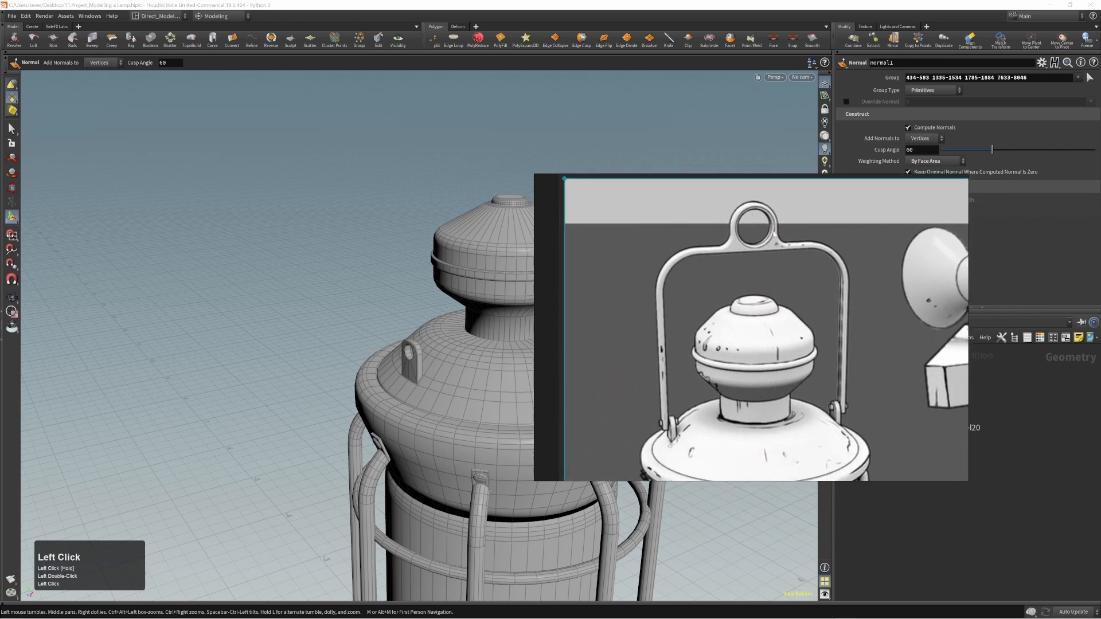
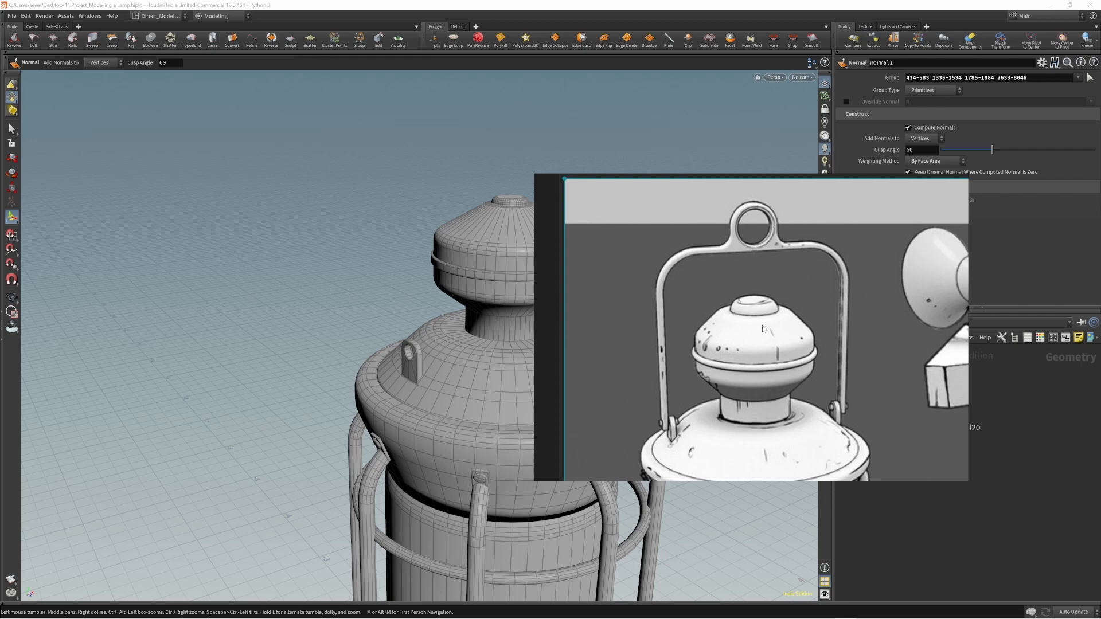
{"action": "right_click_drag", "start_coordinate": [764, 329], "coordinate": [1100, 310]}
- Display the four-view layout and frame the whole lamp in the top, front and right views
{"action": "right_click_drag", "start_coordinate": [639, 237], "coordinate": [602, 384], "text": "alt"}
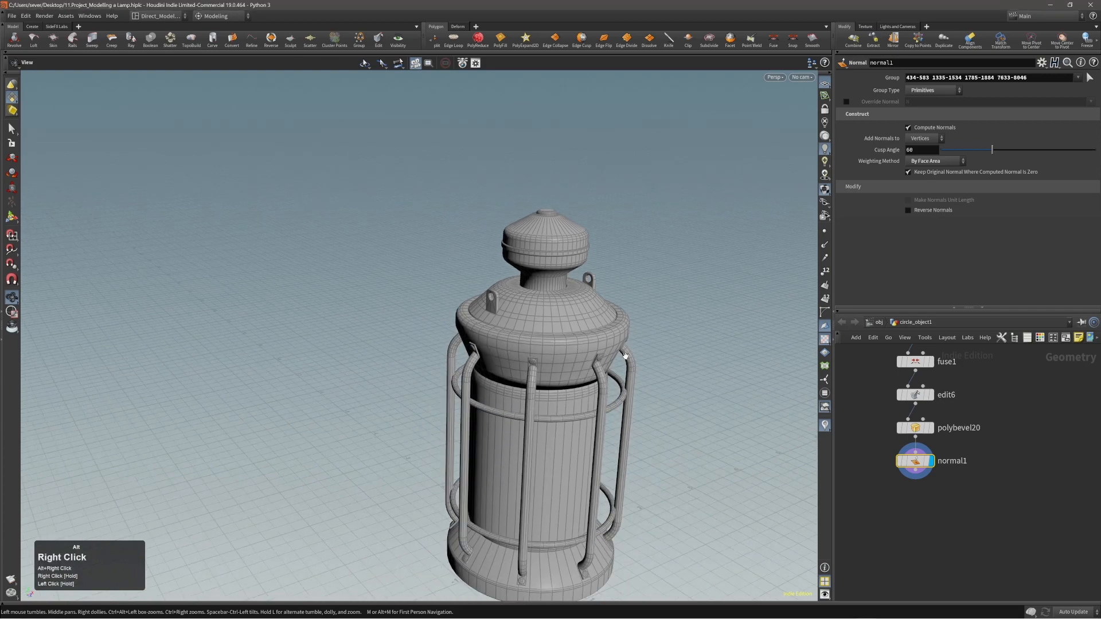
{"action": "left_click_drag", "start_coordinate": [602, 384], "coordinate": [584, 349], "text": "alt"}
{"action": "middle_click_drag", "start_coordinate": [585, 349], "coordinate": [546, 324], "text": "alt"}
{"action": "key", "text": "ctrl+b"}
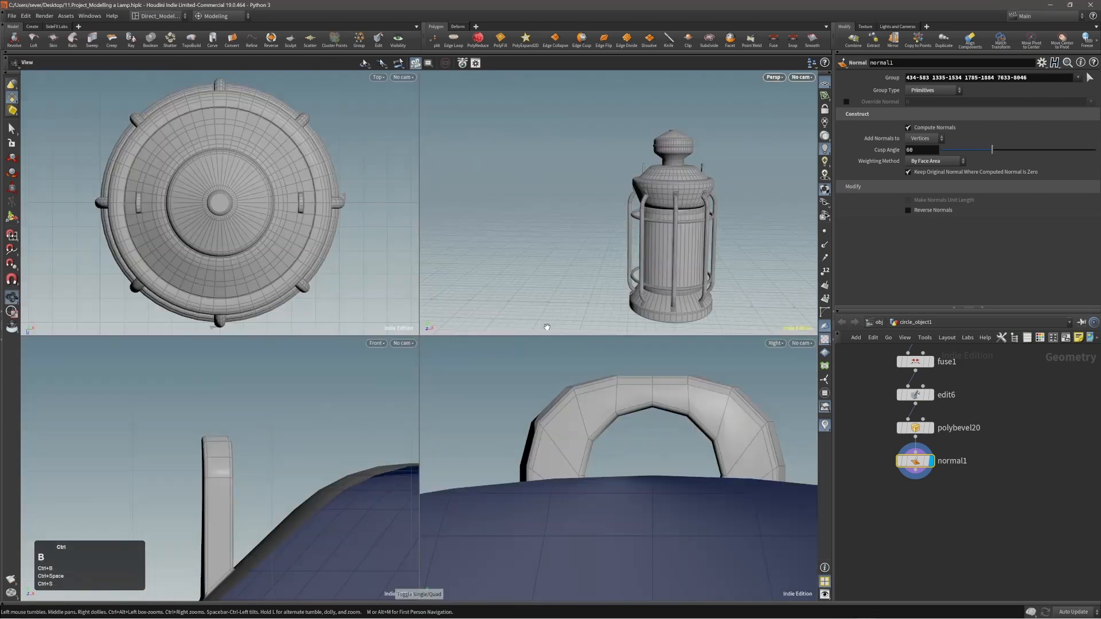
{"action": "key", "text": "ctrl+h"}
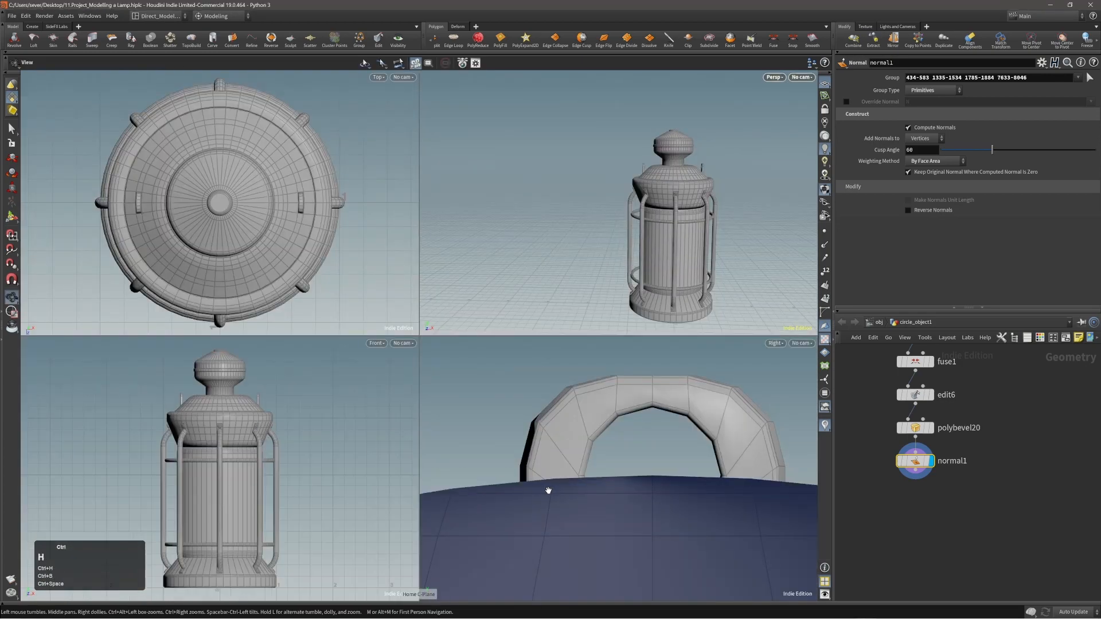
{"action": "key", "text": "ctrl+h"}
{"action": "key", "text": "ctrl+h"}
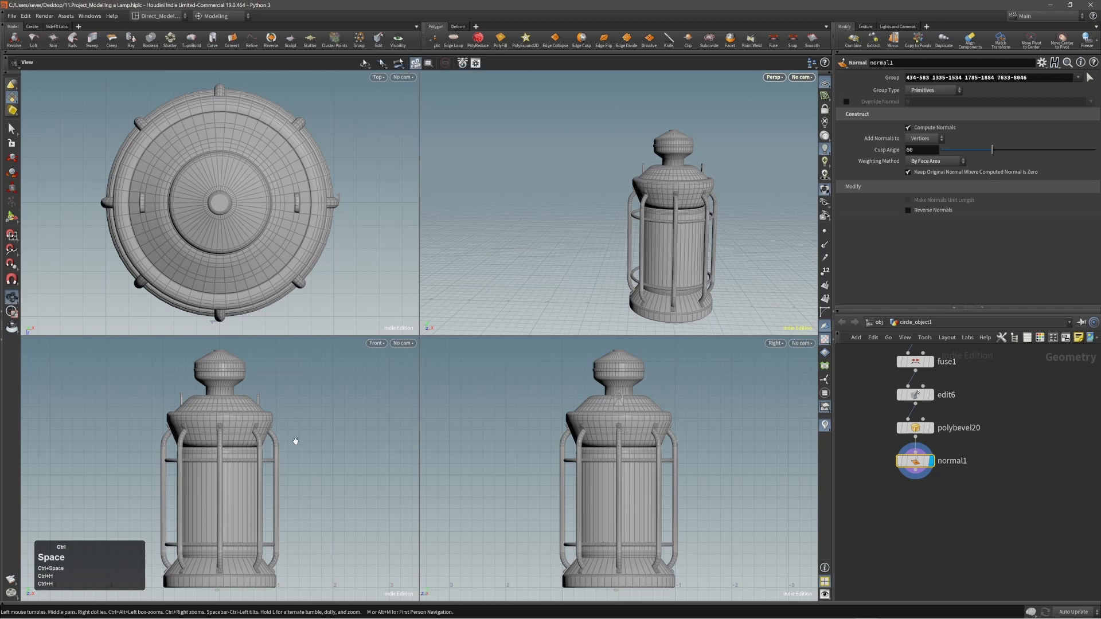
- Maximize the front view on the lamp's upper half and save the scene
{"action": "key", "text": "ctrl+b"}
{"action": "right_click_drag", "start_coordinate": [425, 339], "coordinate": [387, 234], "text": "ctrl"}
{"action": "middle_click_drag", "start_coordinate": [387, 234], "coordinate": [405, 298], "text": "ctrl"}
{"action": "right_click_drag", "start_coordinate": [406, 298], "coordinate": [458, 250], "text": "ctrl"}
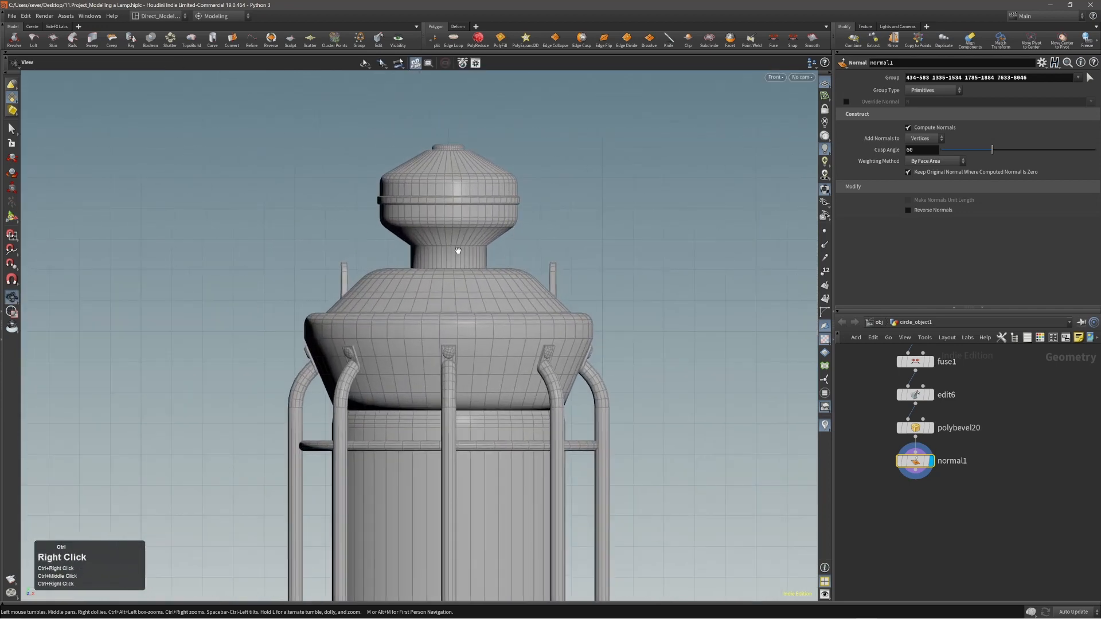
{"action": "middle_click_drag", "start_coordinate": [458, 251], "coordinate": [454, 295], "text": "ctrl"}
{"action": "right_click_drag", "start_coordinate": [455, 295], "coordinate": [455, 285], "text": "ctrl"}
{"action": "middle_click_drag", "start_coordinate": [455, 285], "coordinate": [449, 312], "text": "ctrl"}
{"action": "right_click_drag", "start_coordinate": [450, 312], "coordinate": [504, 294], "text": "ctrl"}
{"action": "middle_click_drag", "start_coordinate": [504, 295], "coordinate": [453, 312], "text": "ctrl"}
{"action": "key", "text": "ctrl+s"}
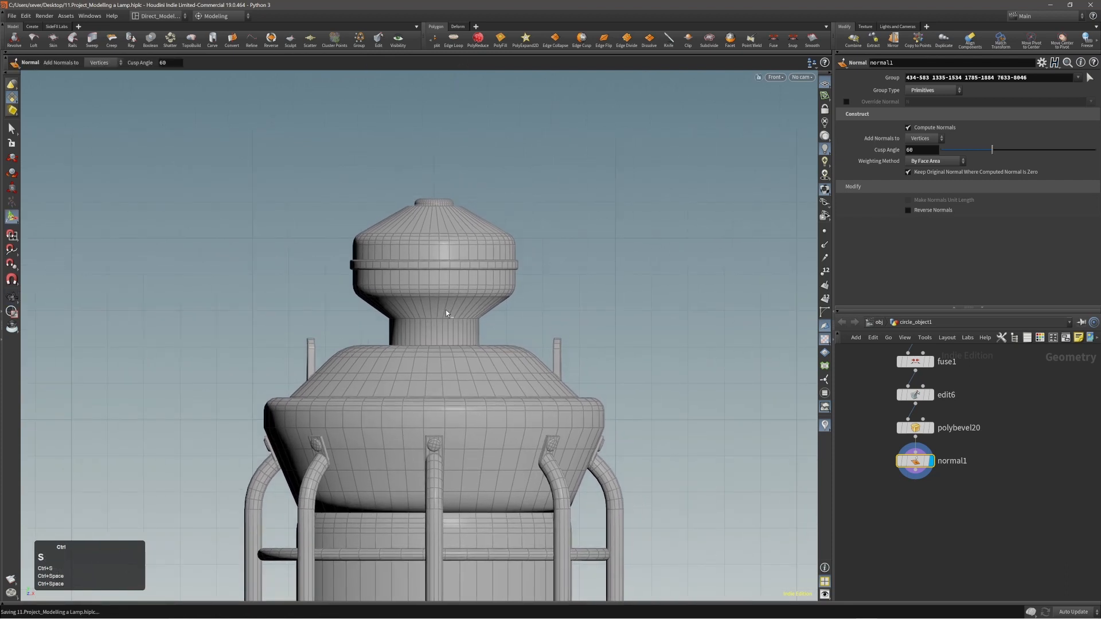
- Draw an open rectangular Bezier curve over the cap in the front view, running from the outside of one lug to the other
{"action": "right_click_drag", "start_coordinate": [447, 310], "coordinate": [458, 290]}
{"action": "middle_click_drag", "start_coordinate": [458, 290], "coordinate": [447, 303]}
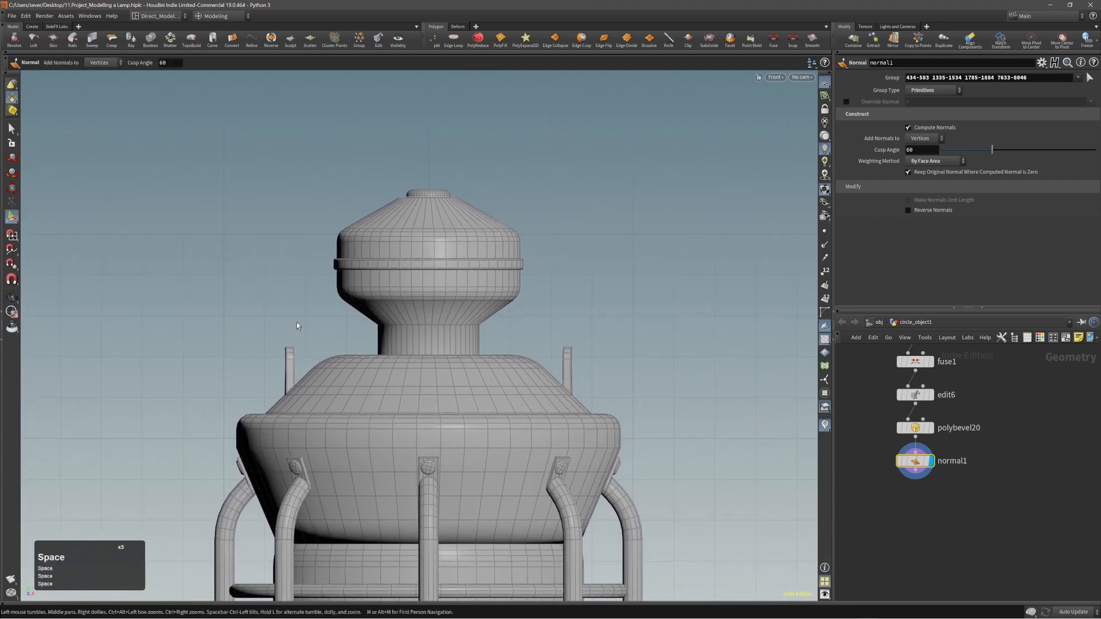
{"action": "key", "text": "c"}
{"action": "left_click", "coordinate": [294, 336]}
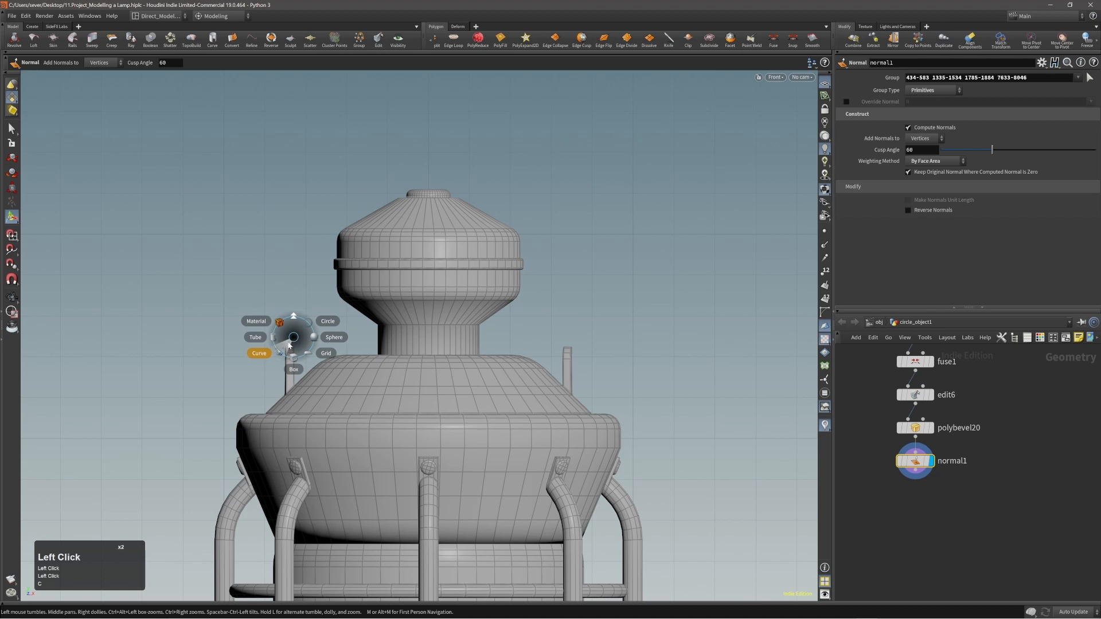
{"action": "left_click", "coordinate": [285, 350]}
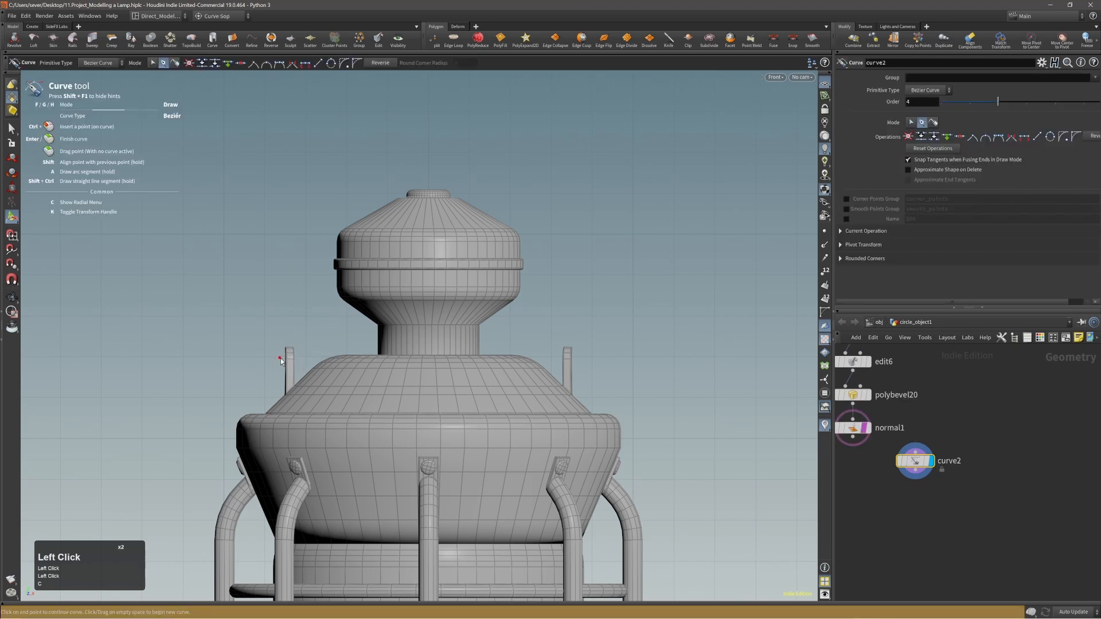
{"action": "key", "text": "shift"}
{"action": "left_click", "coordinate": [280, 359], "text": "shift"}
{"action": "left_click", "coordinate": [291, 140], "text": "shift"}
{"action": "middle_click_drag", "start_coordinate": [287, 99], "coordinate": [294, 288], "text": "alt"}
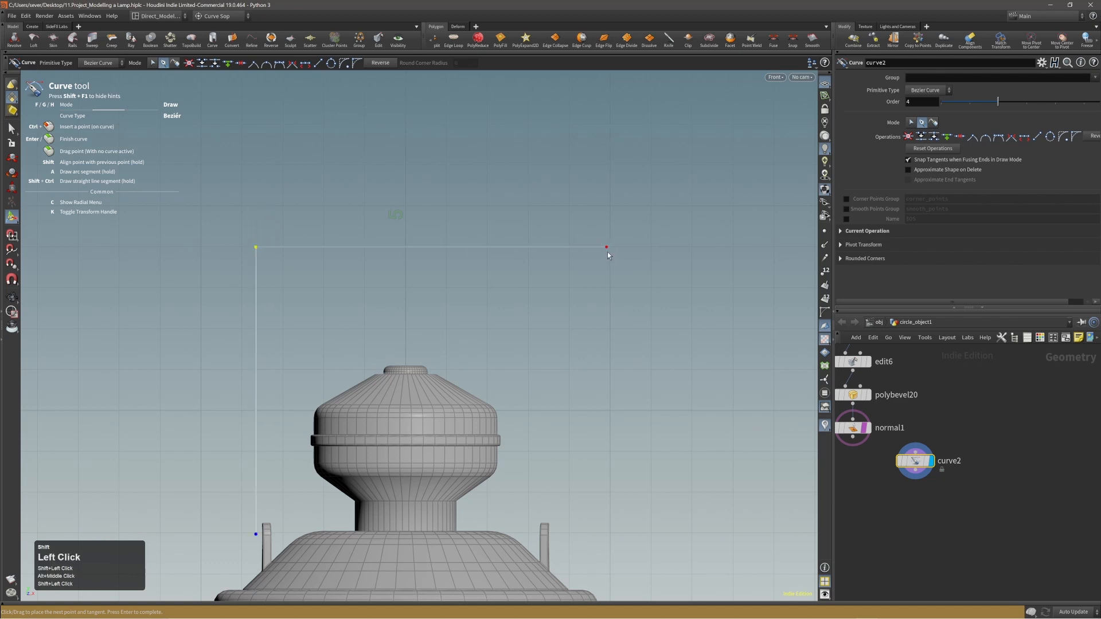
{"action": "left_click", "coordinate": [558, 257], "text": "shift"}
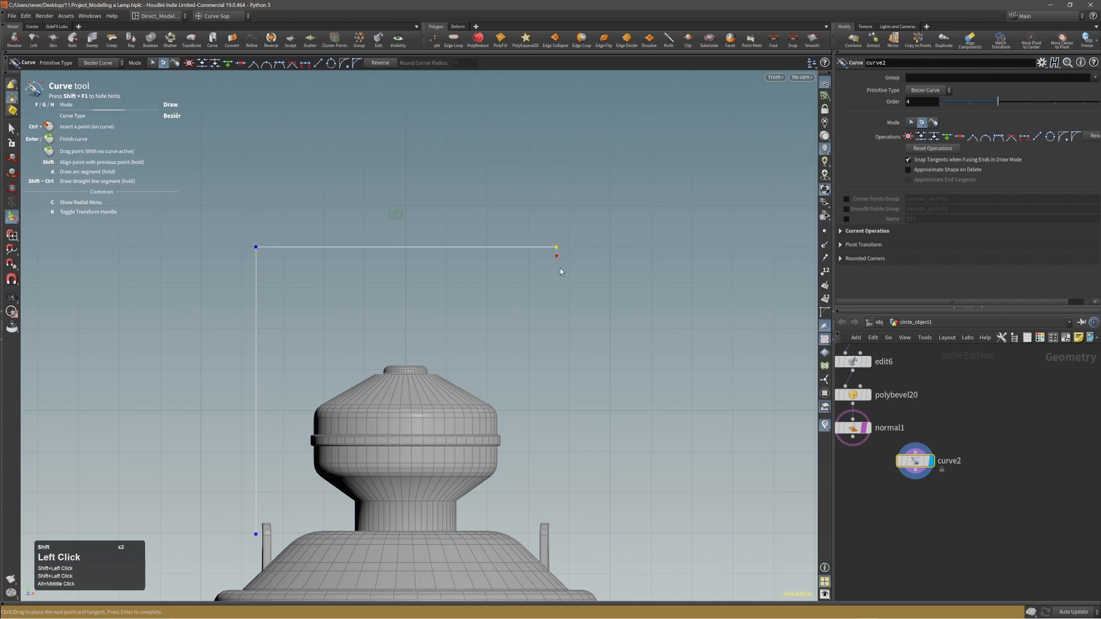
{"action": "left_click", "coordinate": [558, 534]}
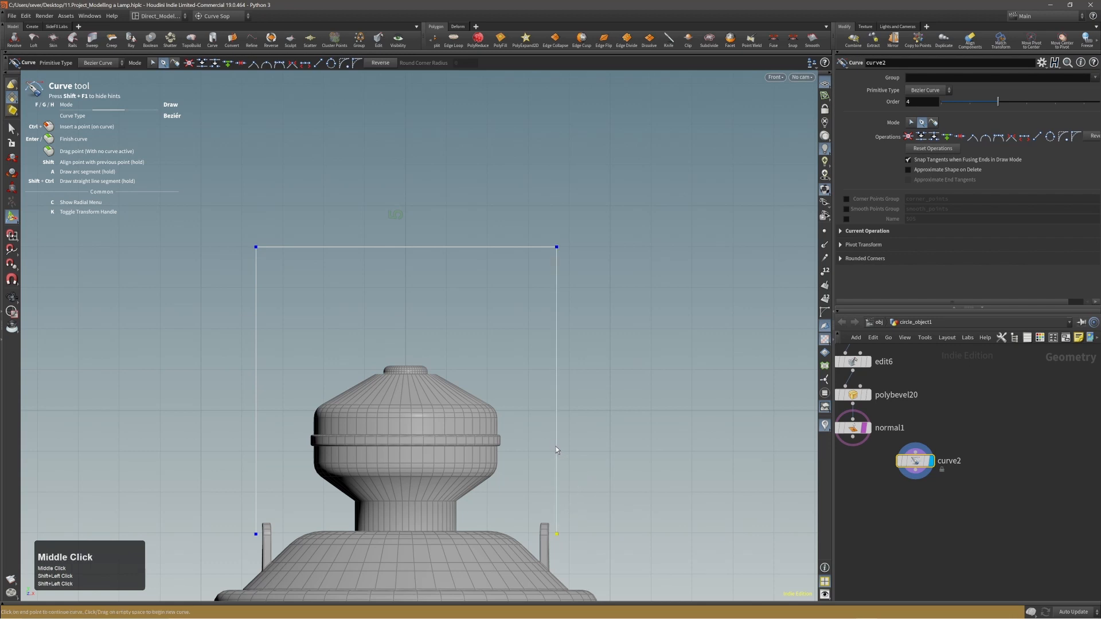
- Delete the Bezier handle curve node
{"action": "right_click_drag", "start_coordinate": [576, 360], "coordinate": [552, 354], "text": "alt"}
{"action": "middle_click_drag", "start_coordinate": [552, 353], "coordinate": [612, 346], "text": "alt"}
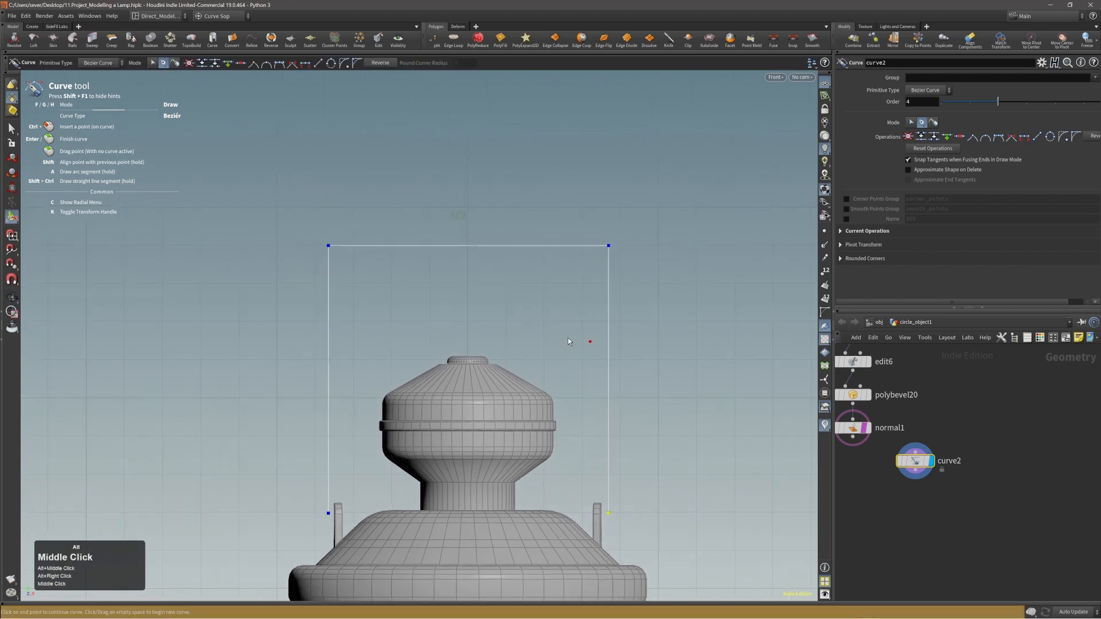
{"action": "middle_click_drag", "start_coordinate": [658, 234], "coordinate": [481, 273], "text": "alt"}
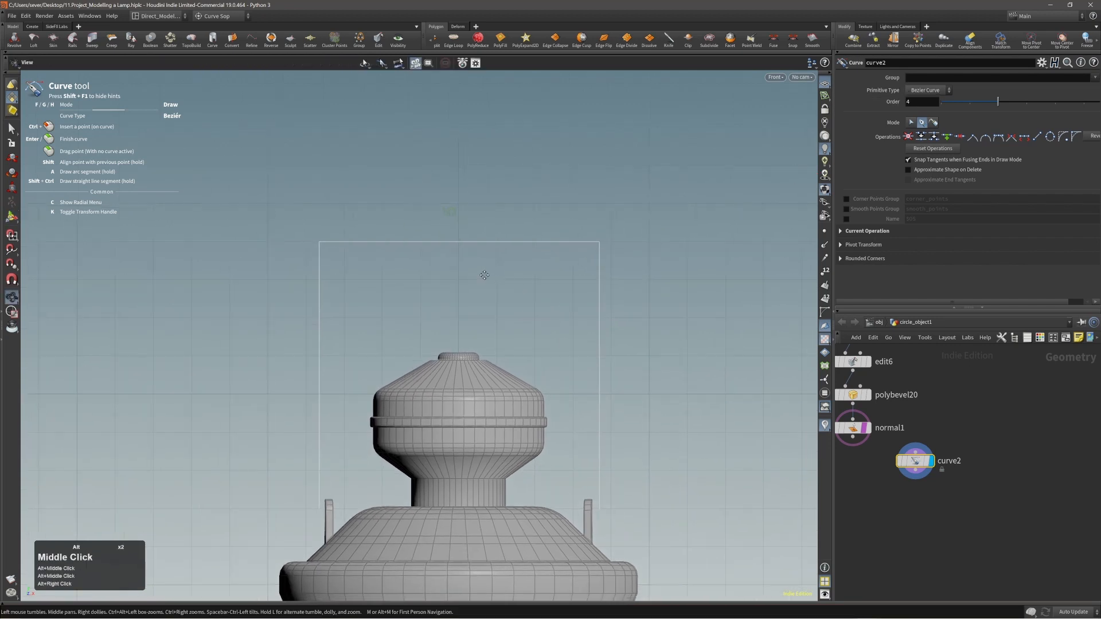
{"action": "right_click_drag", "start_coordinate": [482, 273], "coordinate": [428, 278], "text": "alt"}
{"action": "middle_click_drag", "start_coordinate": [428, 278], "coordinate": [415, 282], "text": "alt"}
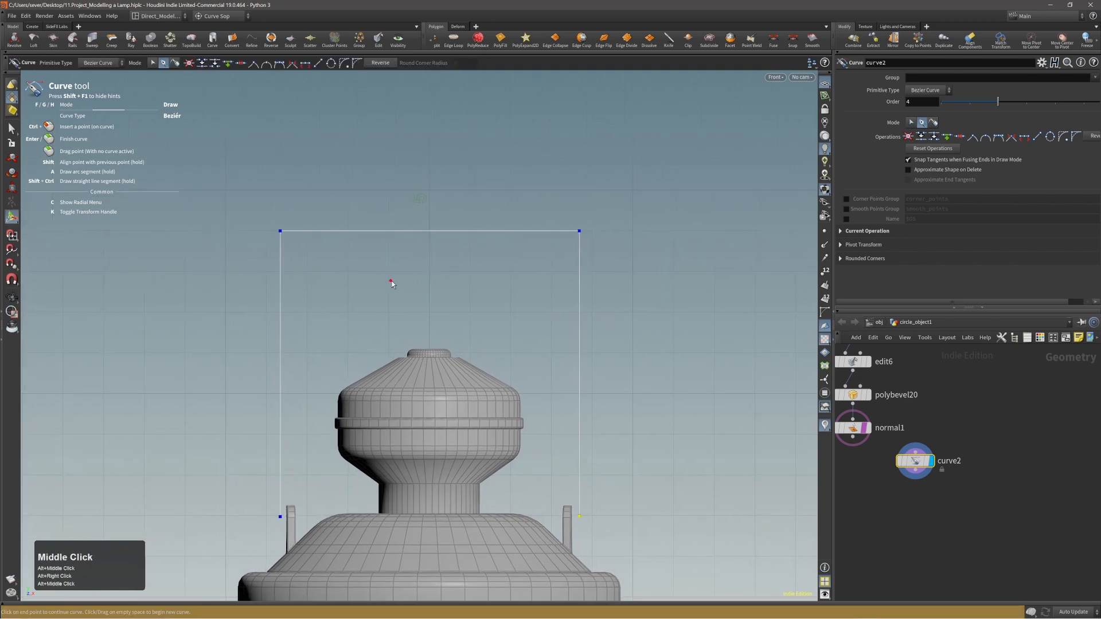
{"action": "right_click_drag", "start_coordinate": [391, 283], "coordinate": [373, 288], "text": "alt"}
{"action": "middle_click_drag", "start_coordinate": [373, 287], "coordinate": [376, 290], "text": "alt"}
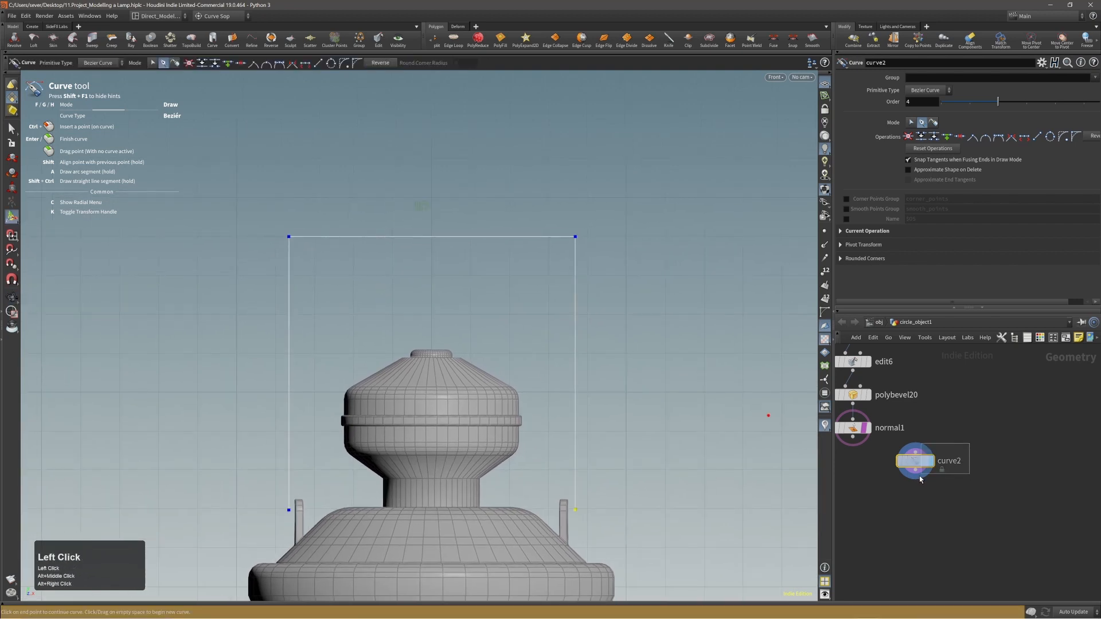
{"action": "key", "text": "alt+x"}
- Create a new curve and set its primitive type to Polygon
{"action": "key", "text": "c"}
{"action": "left_click", "coordinate": [371, 336]}
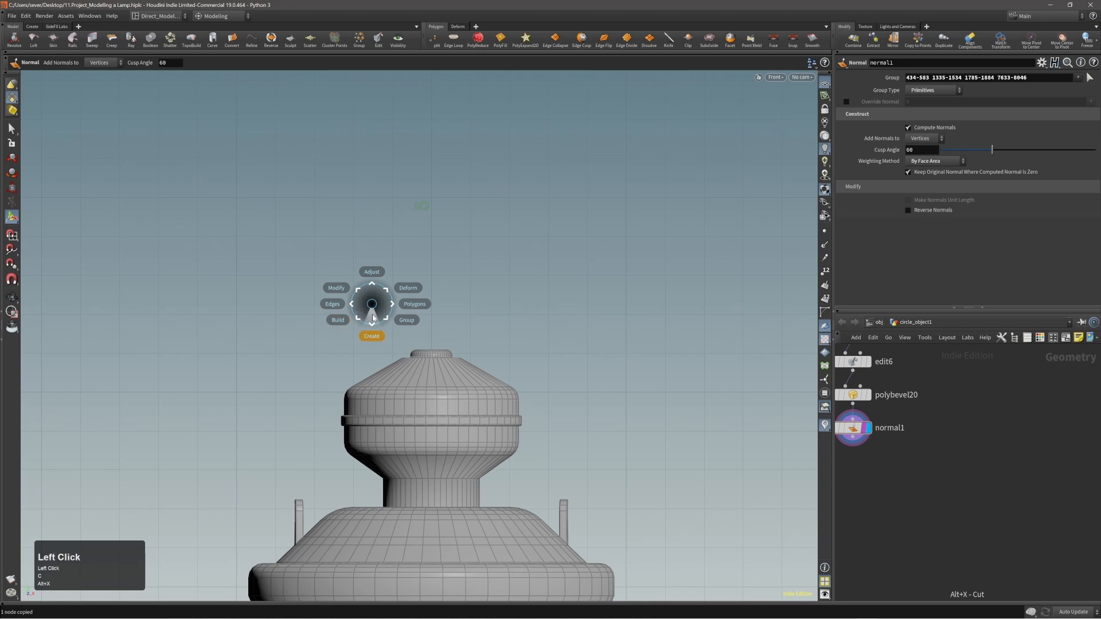
{"action": "left_click", "coordinate": [338, 325]}
{"action": "left_click", "coordinate": [926, 90]}
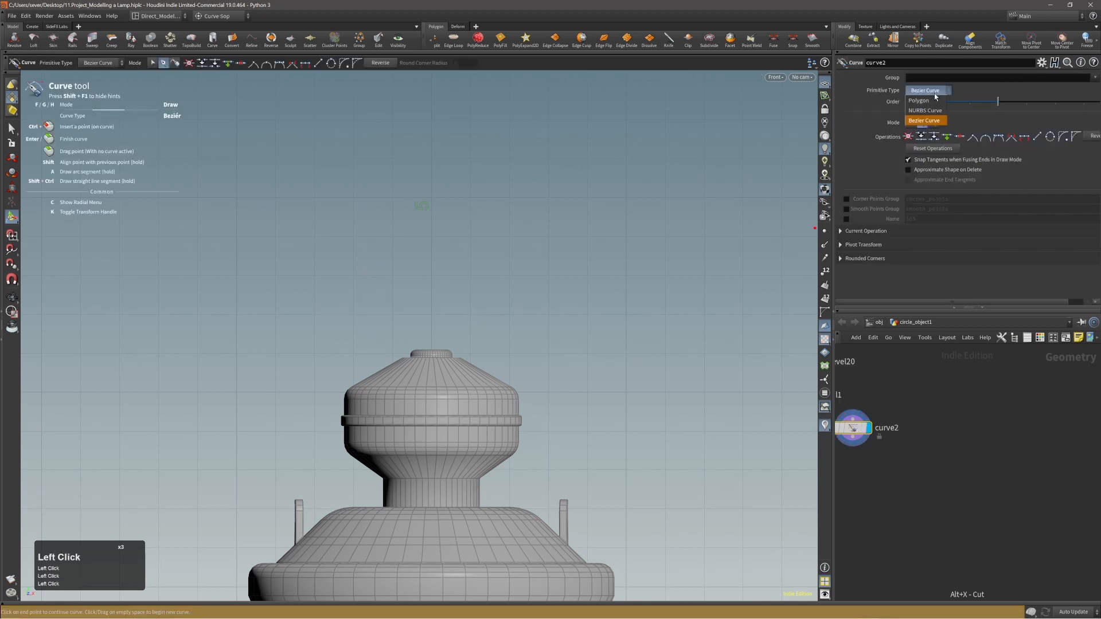
{"action": "left_click", "coordinate": [923, 94]}
- Turn on grid snapping and draw a symmetric four-point handle outline over the cap, with its open ends just outside the two lugs
{"action": "middle_click_drag", "start_coordinate": [351, 376], "coordinate": [380, 394], "text": "alt"}
{"action": "left_click", "coordinate": [309, 514]}
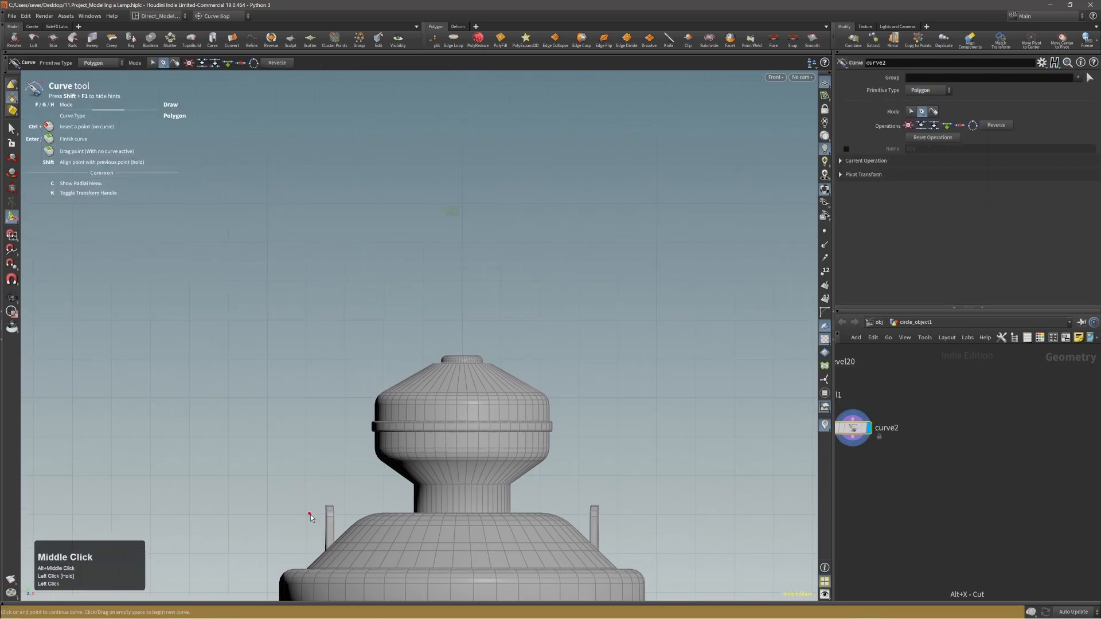
{"action": "key", "text": "x"}
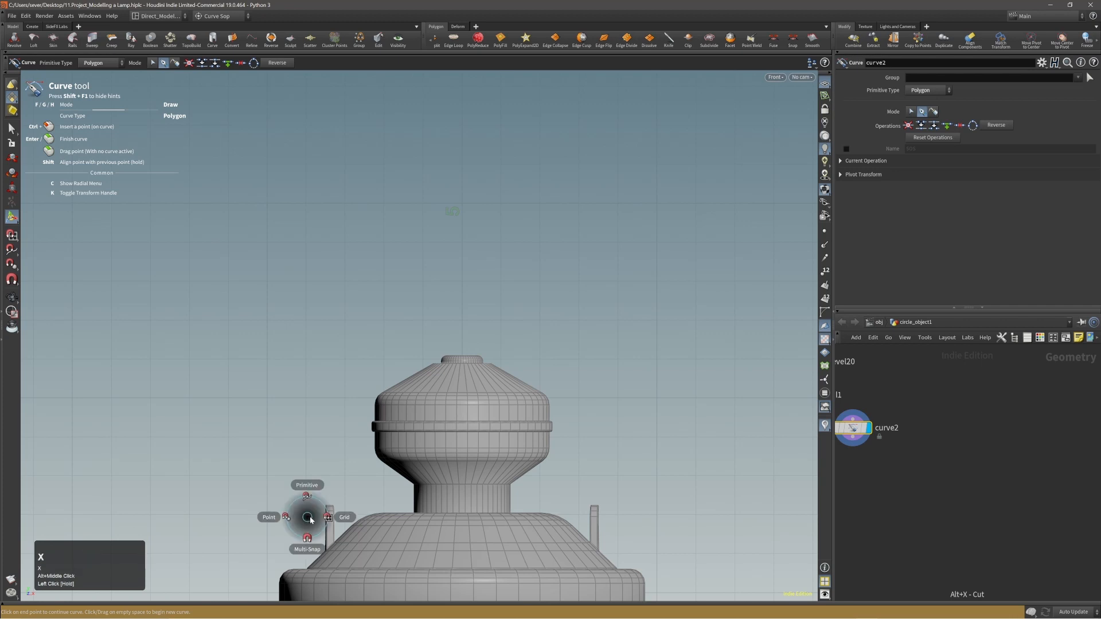
{"action": "left_click", "coordinate": [308, 517]}
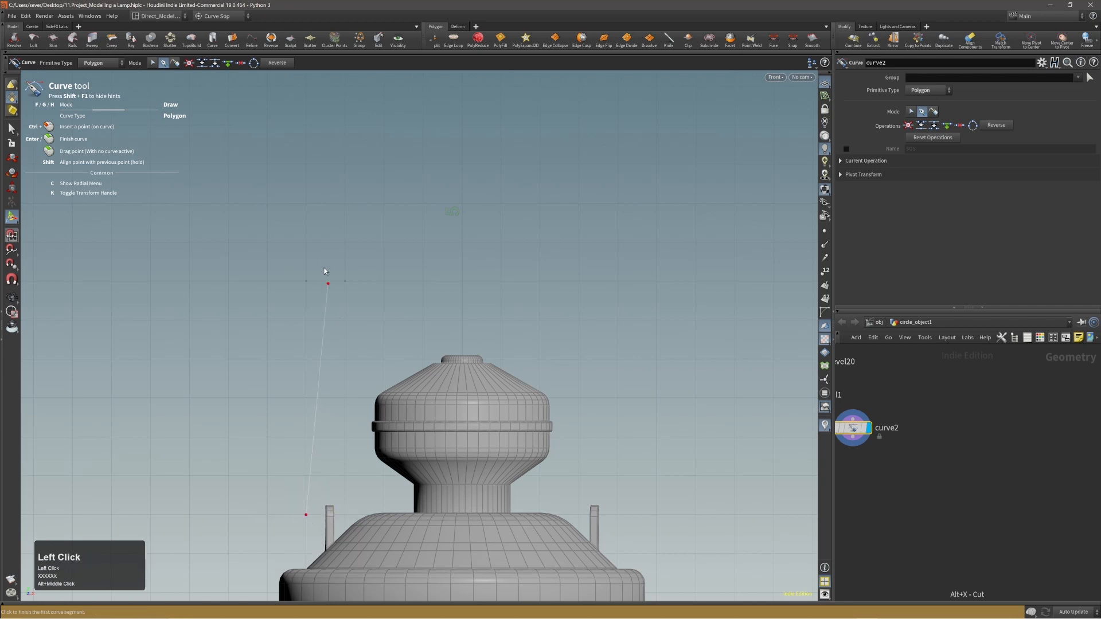
{"action": "left_click", "coordinate": [306, 204]}
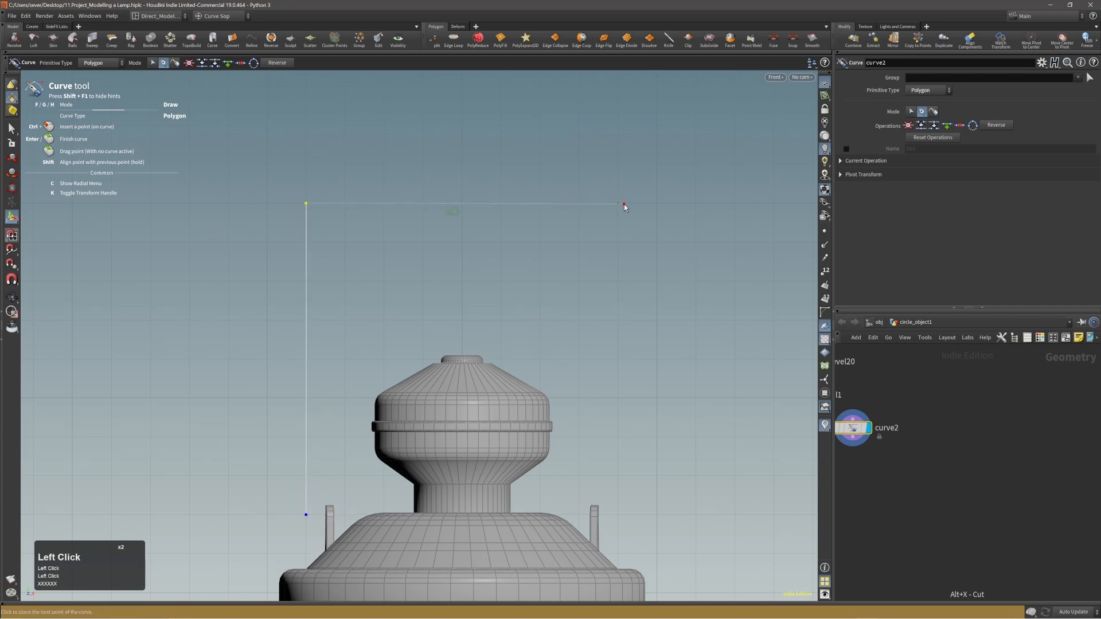
{"action": "left_click", "coordinate": [618, 204]}
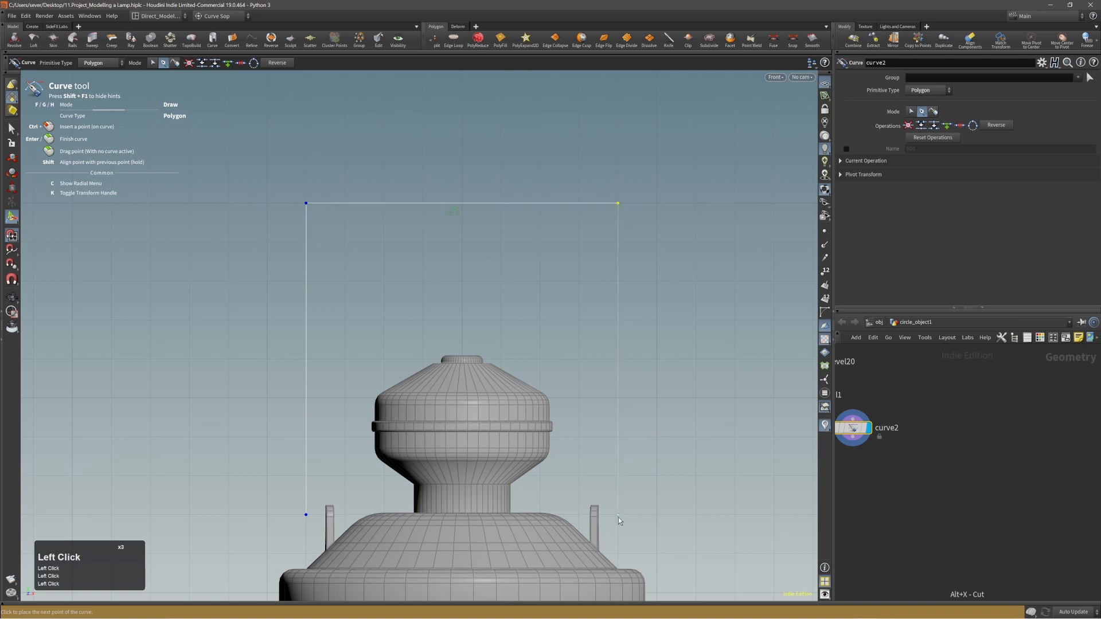
{"action": "middle_click", "coordinate": [637, 444]}
{"action": "right_click_drag", "start_coordinate": [637, 442], "coordinate": [545, 381], "text": "alt"}
{"action": "middle_click_drag", "start_coordinate": [545, 381], "coordinate": [474, 346], "text": "alt"}
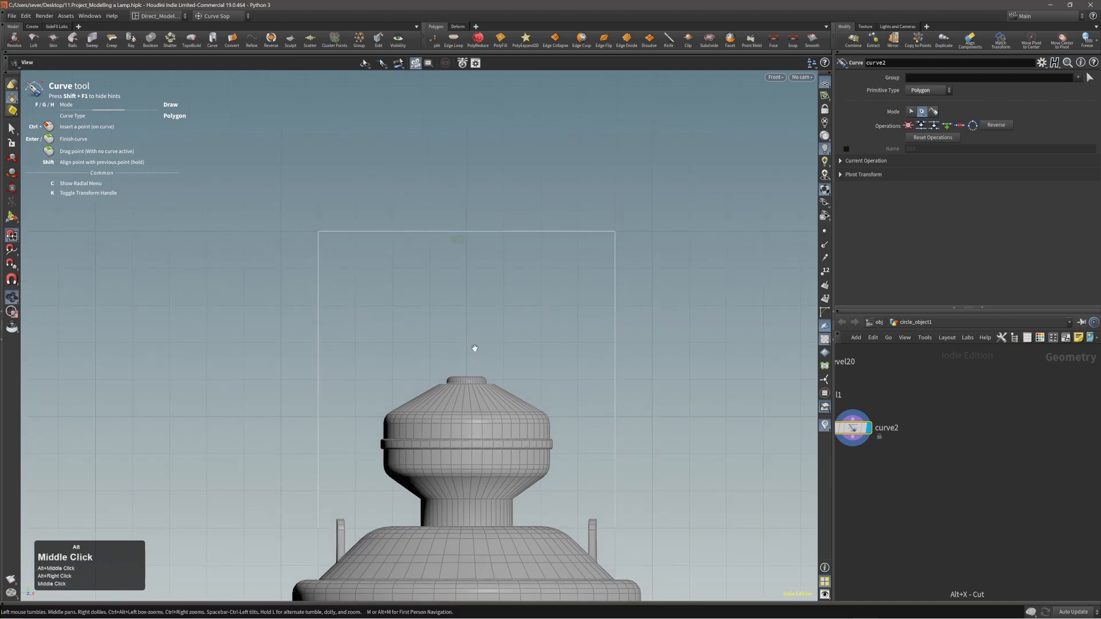
{"action": "middle_click", "coordinate": [403, 309]}
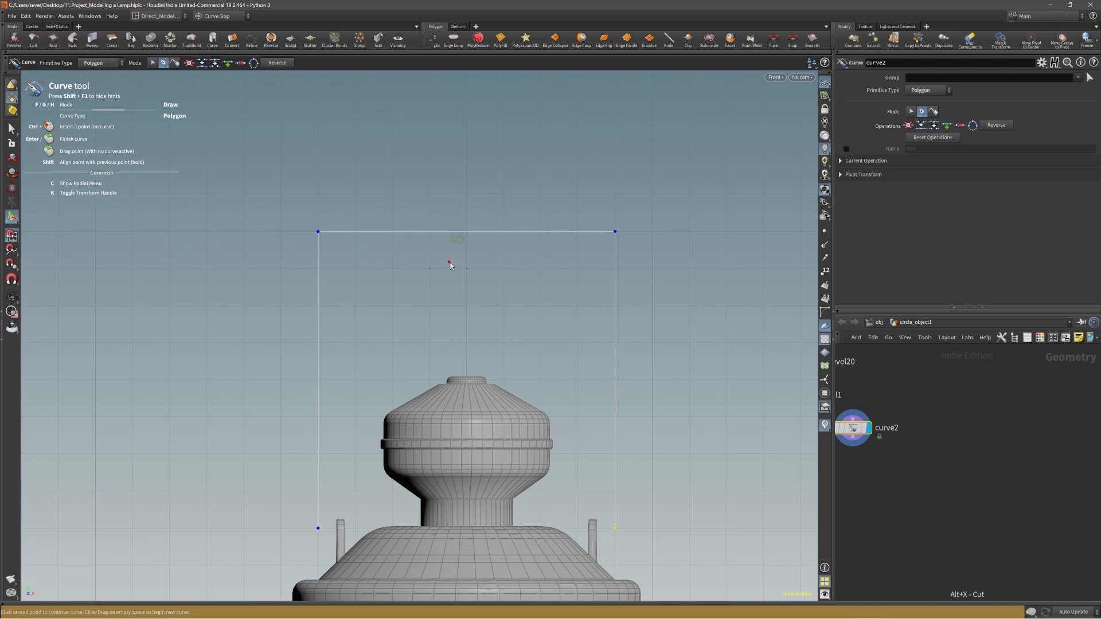
{"action": "left_click", "coordinate": [936, 94]}
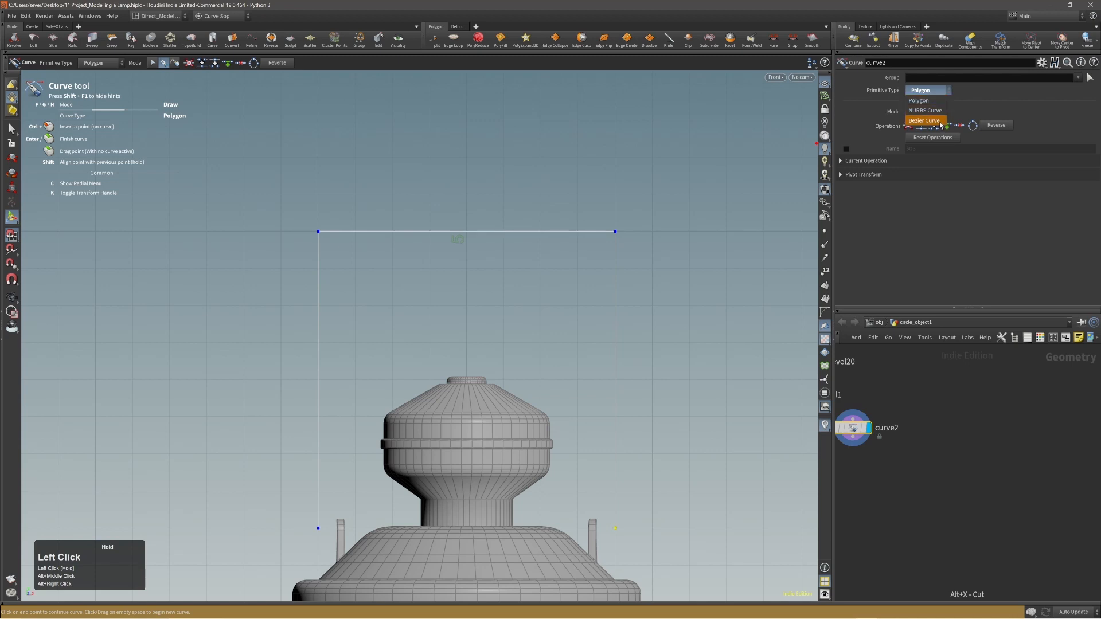
{"action": "left_click", "coordinate": [918, 101]}
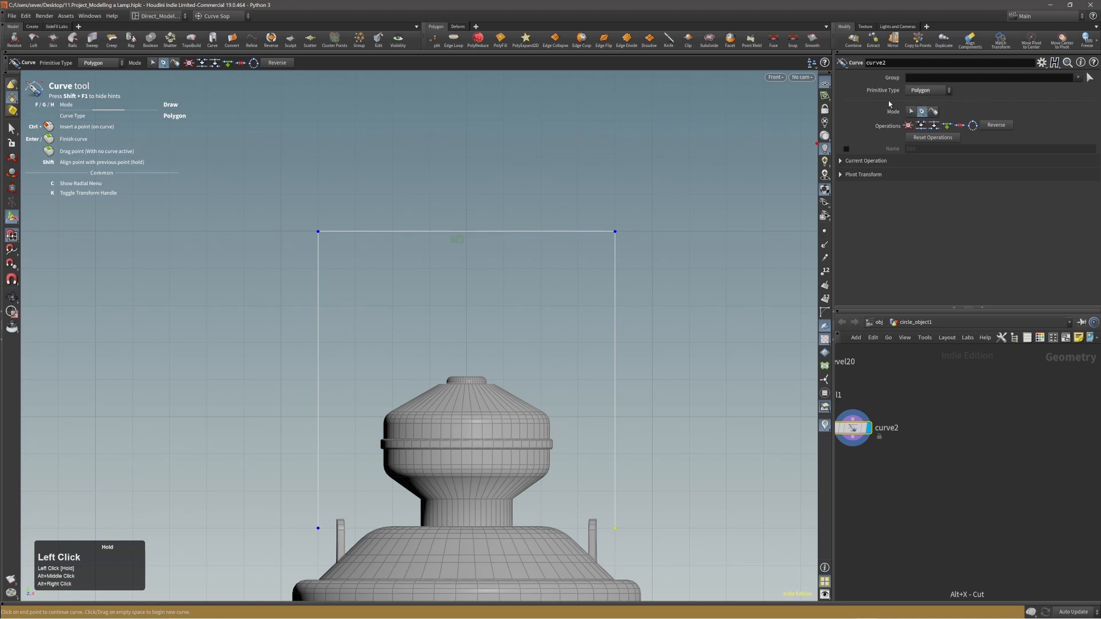
{"action": "right_click_drag", "start_coordinate": [452, 212], "coordinate": [448, 213], "text": "alt"}
{"action": "middle_click_drag", "start_coordinate": [449, 212], "coordinate": [418, 211], "text": "alt"}
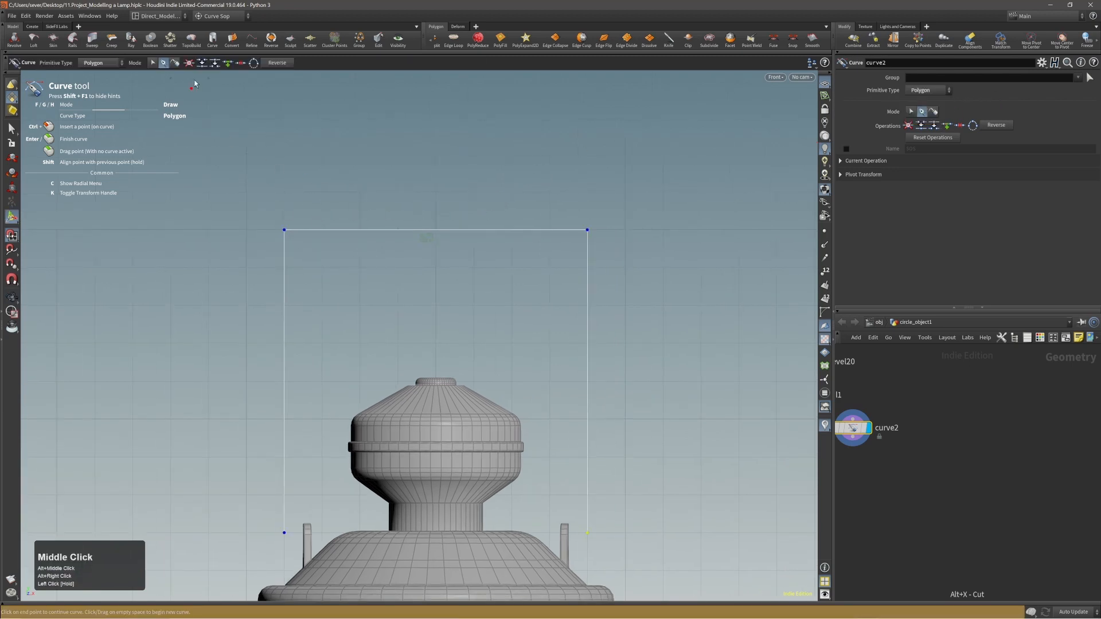
{"action": "left_click", "coordinate": [164, 64]}
{"action": "left_click", "coordinate": [154, 63]}
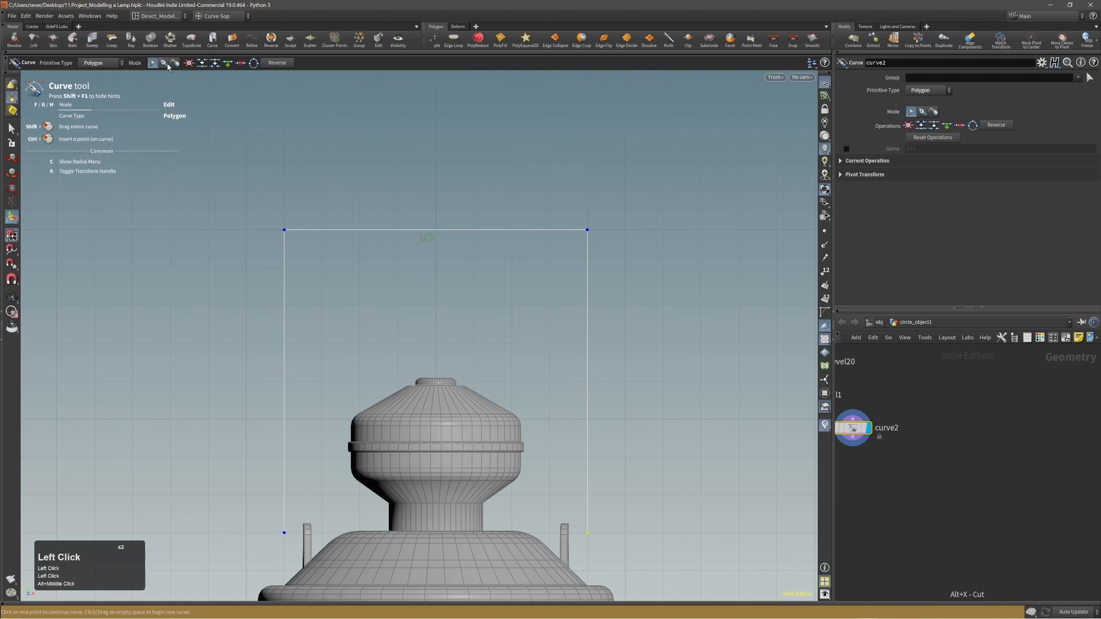
{"action": "left_click", "coordinate": [175, 63]}
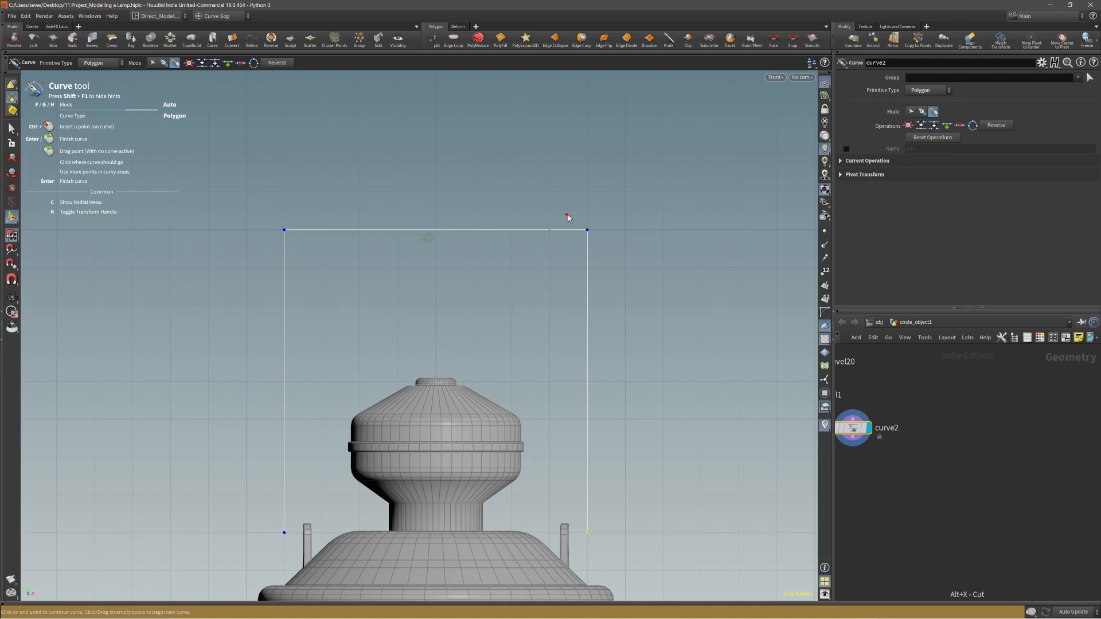
{"action": "middle_click_drag", "start_coordinate": [453, 344], "coordinate": [454, 307], "text": "alt"}
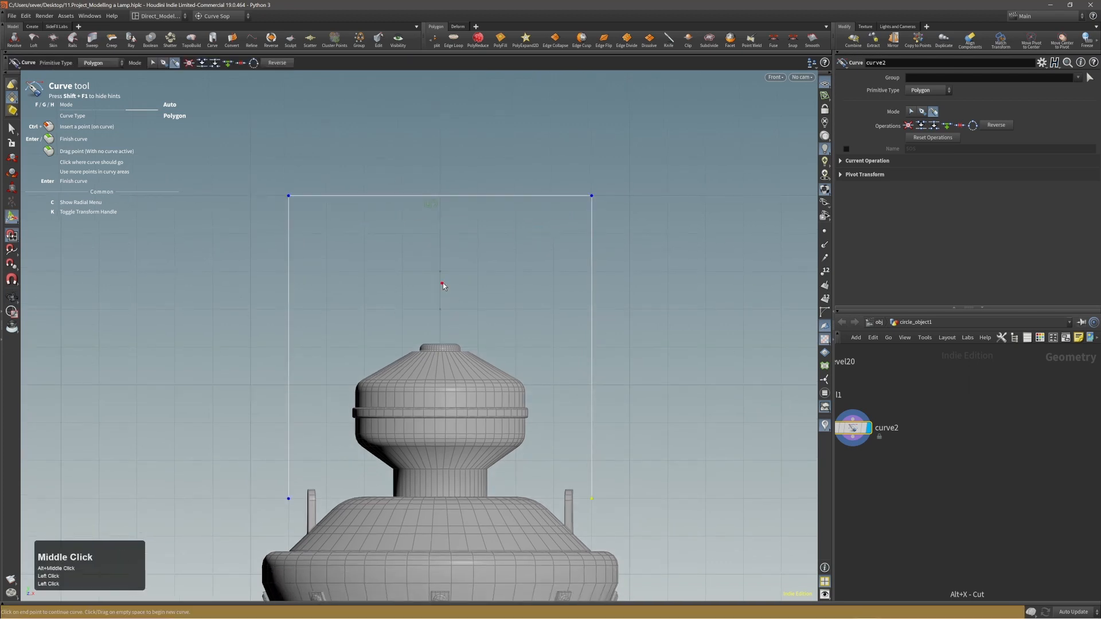
{"action": "middle_click_drag", "start_coordinate": [945, 401], "coordinate": [1028, 396]}
{"action": "key", "text": "Escape"}
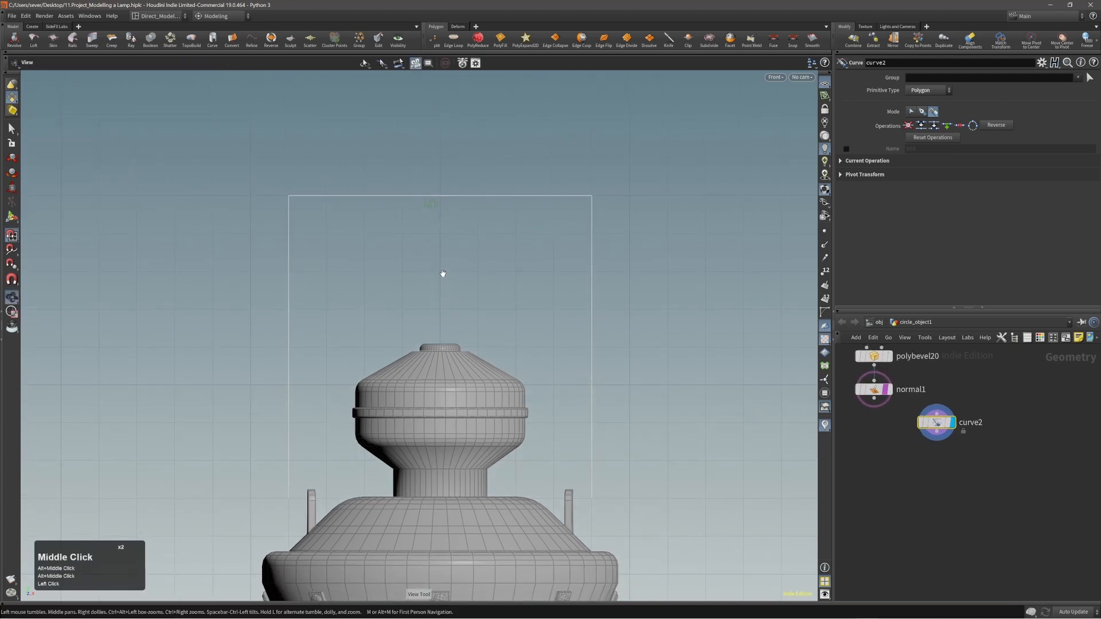
- Bevel the handle curve's two upper corner points in the perspective view with a PolyBevel distance of about 0.274
{"action": "key", "text": "1"}
{"action": "right_click_drag", "start_coordinate": [426, 269], "coordinate": [428, 206], "text": "alt"}
{"action": "middle_click_drag", "start_coordinate": [429, 205], "coordinate": [456, 321], "text": "alt"}
{"action": "key", "text": "alt+s"}
{"action": "left_click_drag", "start_coordinate": [456, 321], "coordinate": [525, 246], "text": "alt"}
{"action": "right_click_drag", "start_coordinate": [525, 247], "coordinate": [504, 163], "text": "alt"}
{"action": "key", "text": "1"}
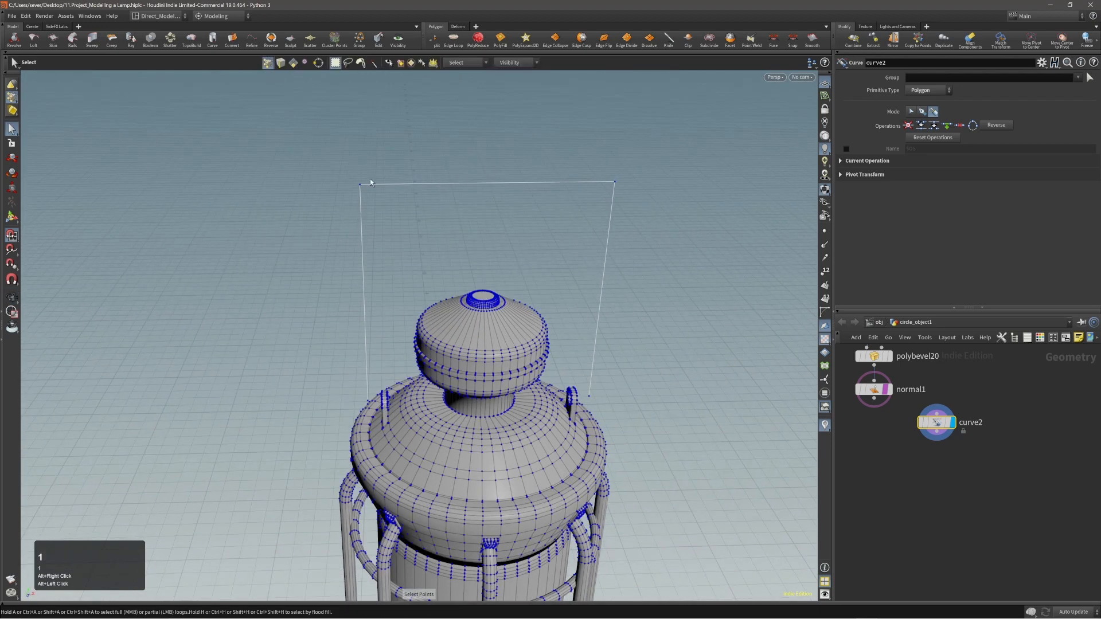
{"action": "left_click", "coordinate": [360, 184]}
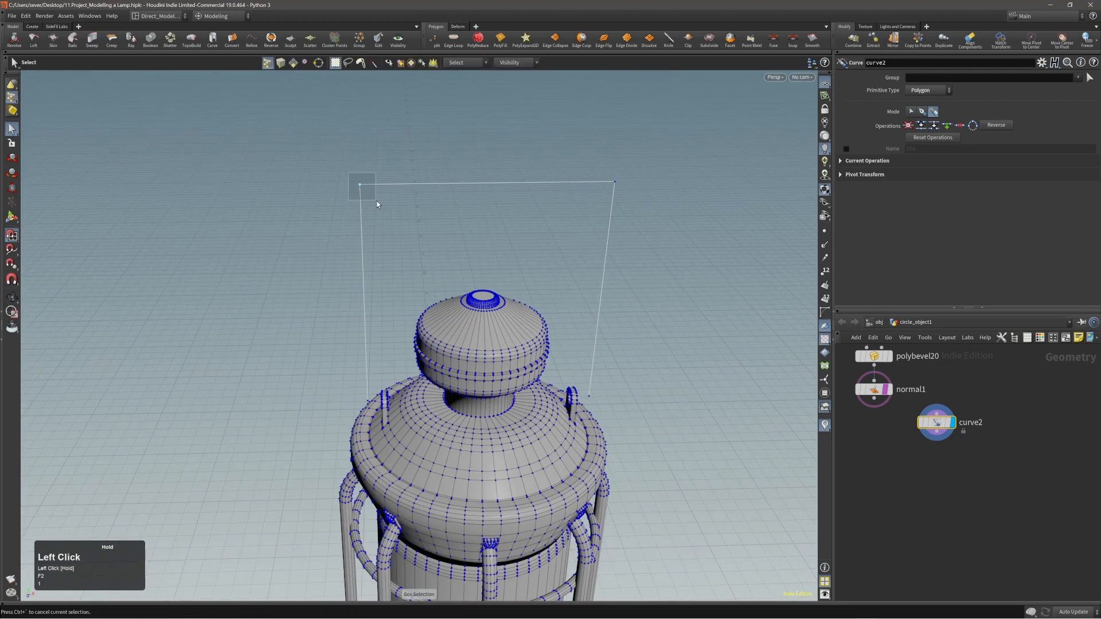
{"action": "middle_click_drag", "start_coordinate": [369, 197], "coordinate": [560, 147], "text": "alt"}
{"action": "left_click", "coordinate": [597, 170], "text": "shift"}
{"action": "left_click_drag", "start_coordinate": [570, 227], "coordinate": [513, 199], "text": "alt"}
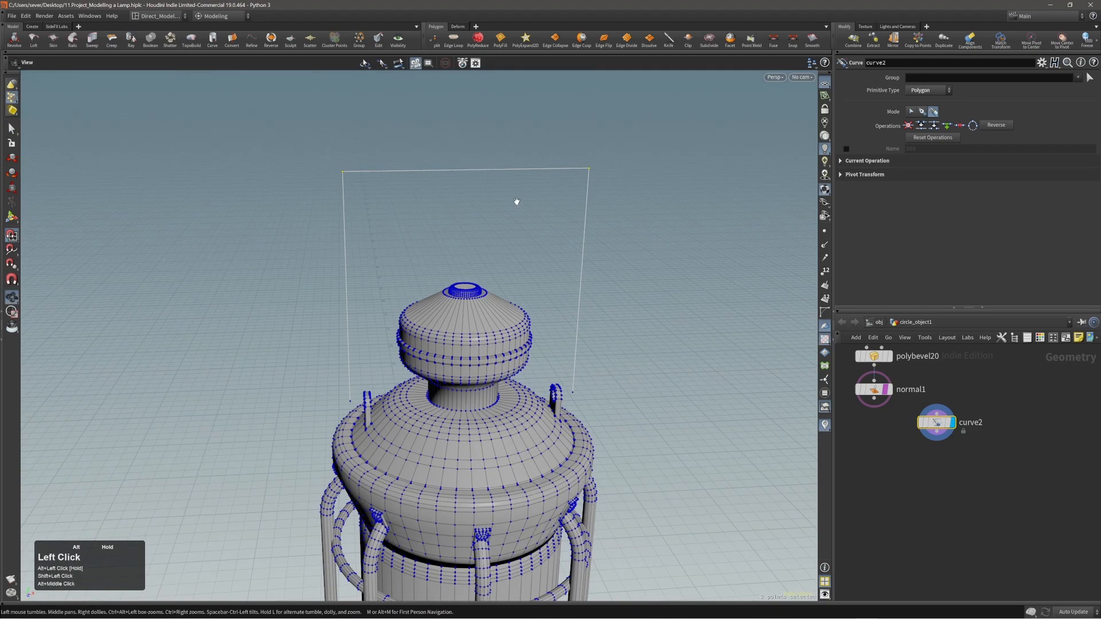
{"action": "key", "text": "c"}
{"action": "left_click", "coordinate": [436, 209]}
{"action": "left_click", "coordinate": [436, 190]}
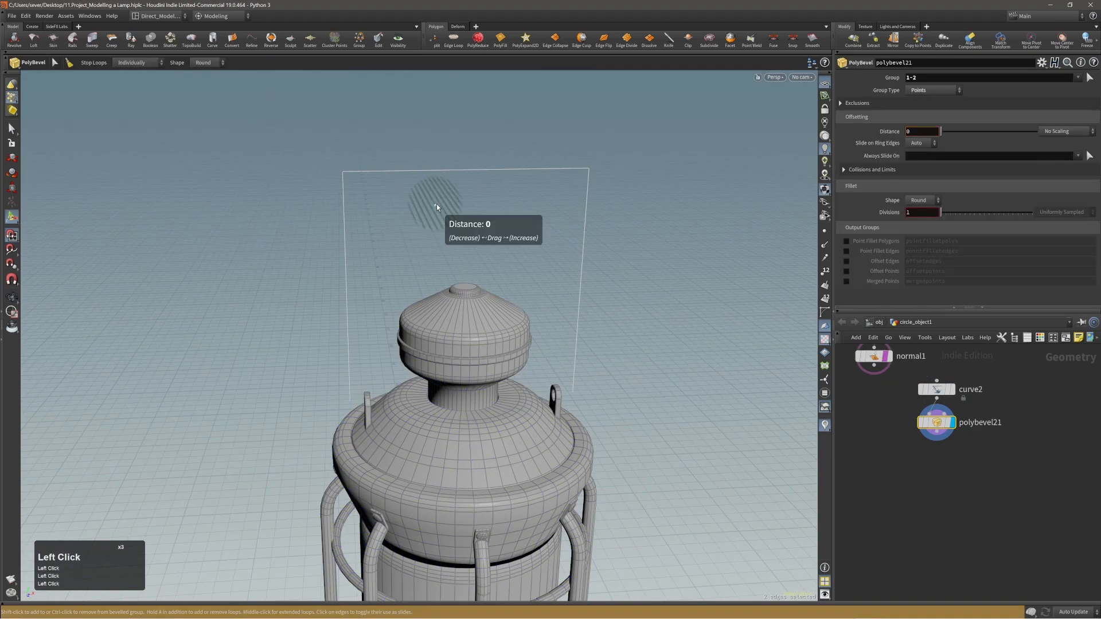
{"action": "left_click_drag", "start_coordinate": [435, 204], "coordinate": [443, 208]}
{"action": "key", "text": "x"}
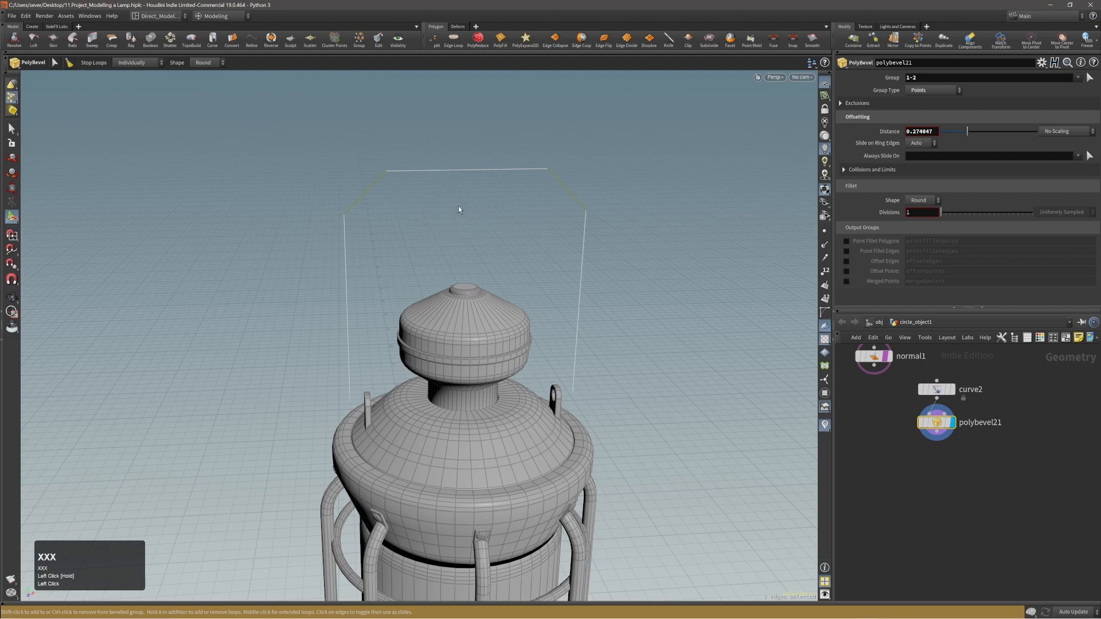
- Round the handle curve's bevelled corners with 6 divisions and a distance of about 0.343
{"action": "scroll", "coordinate": [450, 215], "scroll_direction": "up", "scroll_amount": 1}
{"action": "scroll", "coordinate": [452, 216], "scroll_direction": "up", "scroll_amount": 1}
{"action": "left_click_drag", "start_coordinate": [447, 217], "coordinate": [474, 231], "text": "alt"}
{"action": "scroll", "coordinate": [462, 205], "scroll_direction": "up", "scroll_amount": 1}
{"action": "middle_click_drag", "start_coordinate": [474, 231], "coordinate": [464, 212], "text": "alt"}
- Apply a Sweep to the rounded handle curve as the backbone, without choosing any cross section
{"action": "key", "text": "s"}
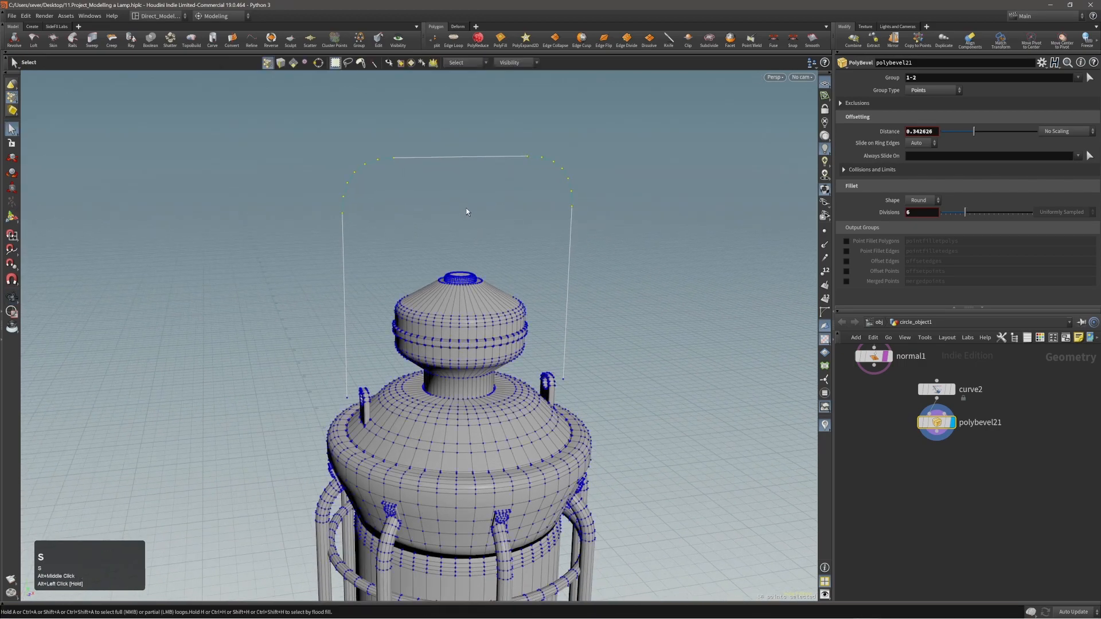
{"action": "key", "text": "3"}
{"action": "right_click_drag", "start_coordinate": [456, 159], "coordinate": [445, 230], "text": "alt"}
{"action": "left_click_drag", "start_coordinate": [445, 229], "coordinate": [430, 321], "text": "alt"}
{"action": "key", "text": "c"}
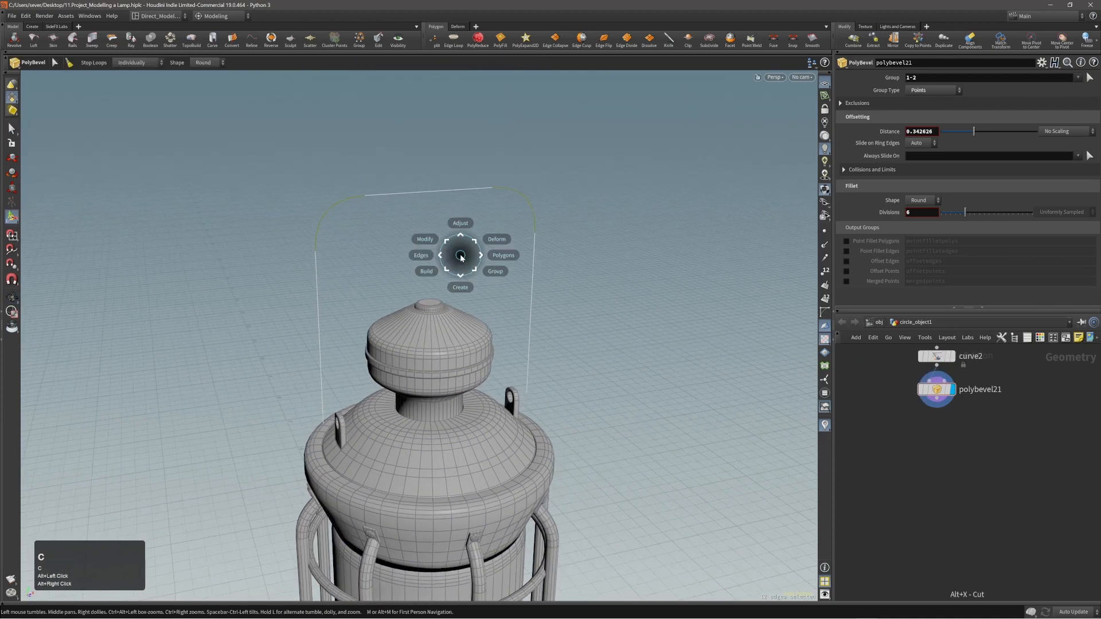
{"action": "left_click", "coordinate": [462, 259]}
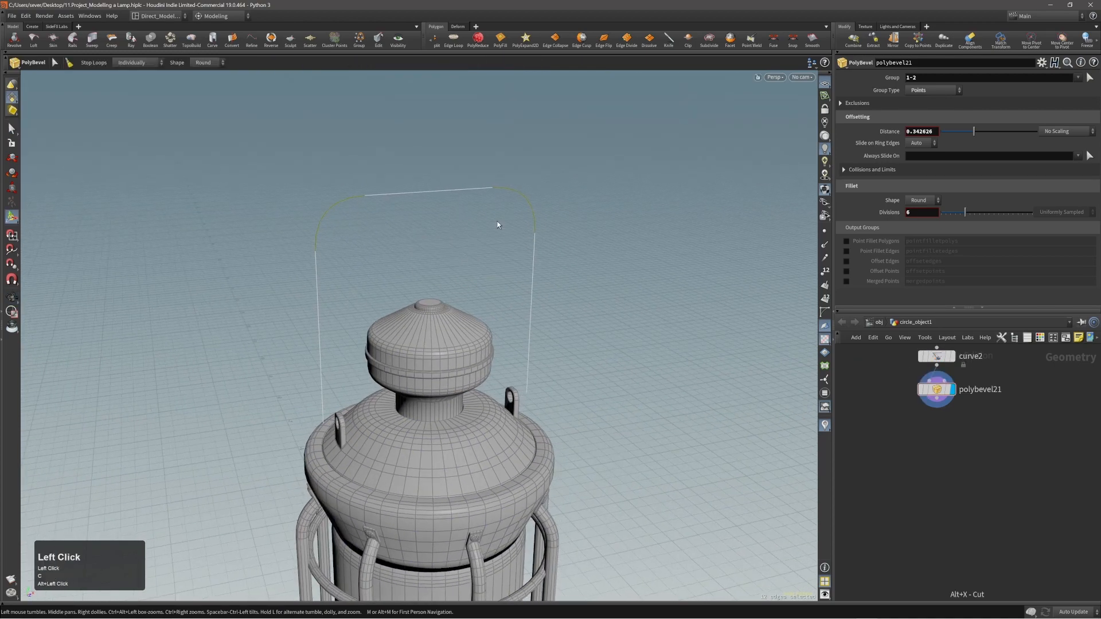
{"action": "key", "text": "c"}
{"action": "left_click", "coordinate": [445, 248]}
{"action": "left_click", "coordinate": [458, 260]}
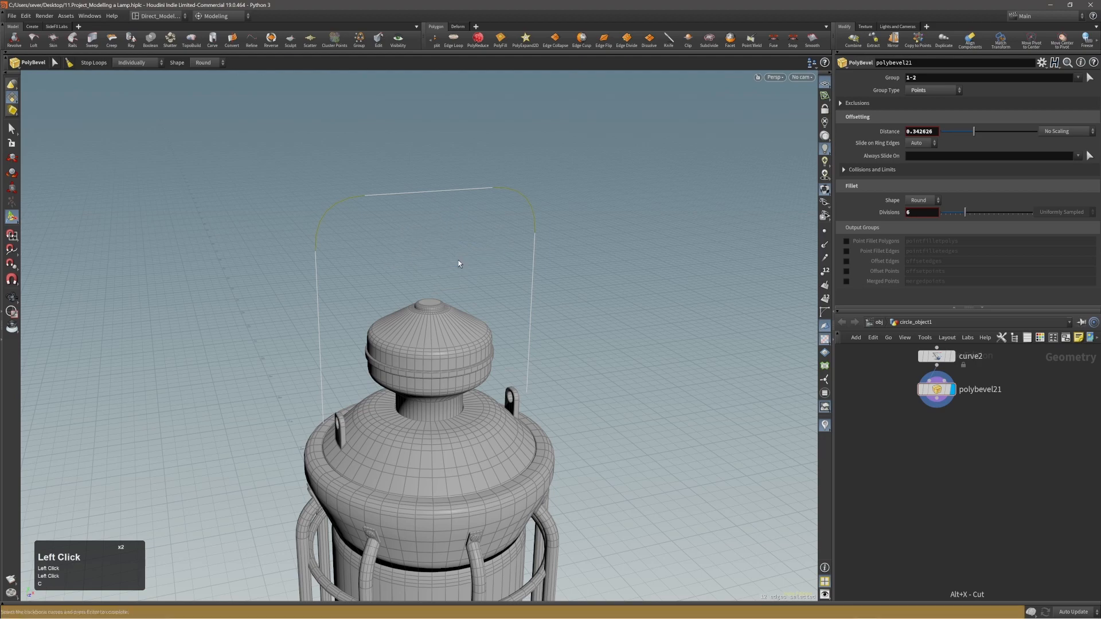
{"action": "left_click", "coordinate": [419, 193]}
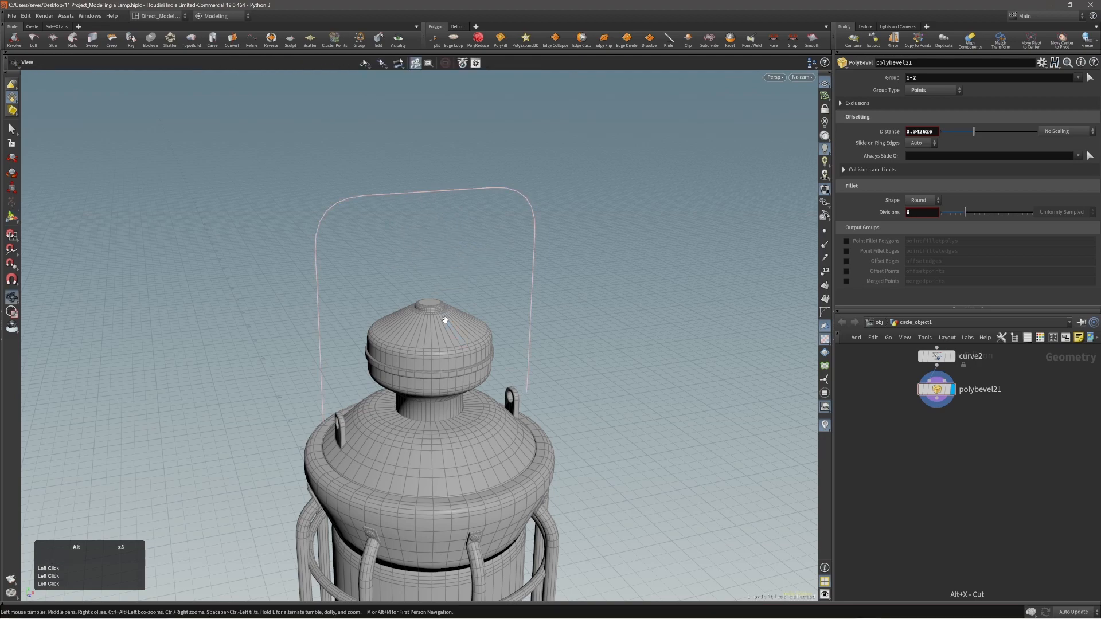
{"action": "left_click_drag", "start_coordinate": [445, 320], "coordinate": [420, 313], "text": "alt"}
{"action": "key", "text": "Return"}
{"action": "left_click_drag", "start_coordinate": [427, 221], "coordinate": [424, 307], "text": "alt"}
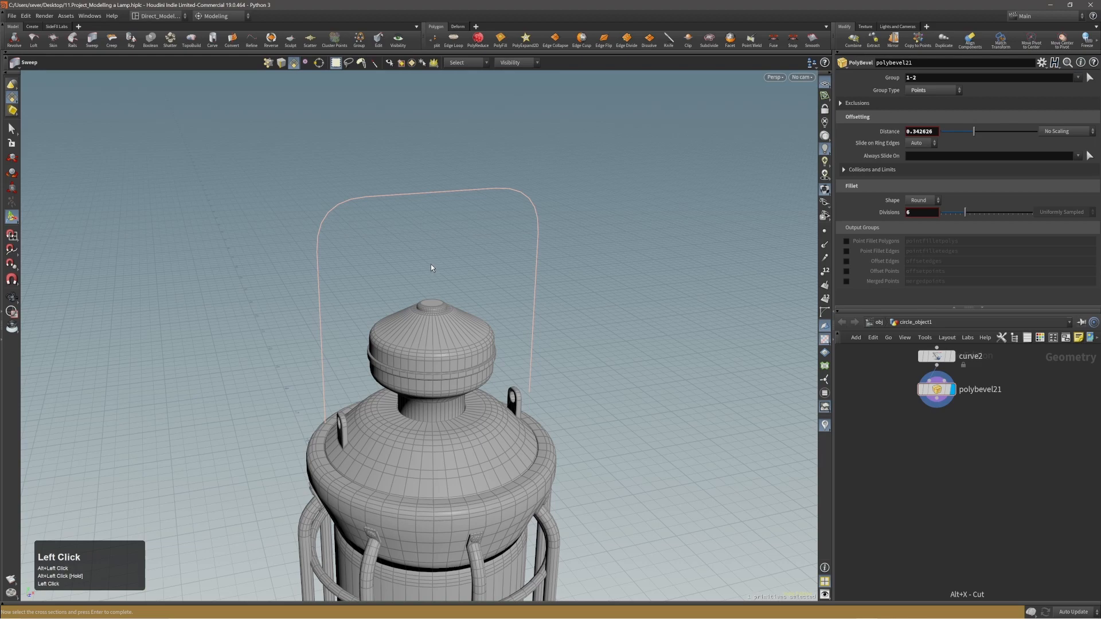
{"action": "key", "text": "Return"}
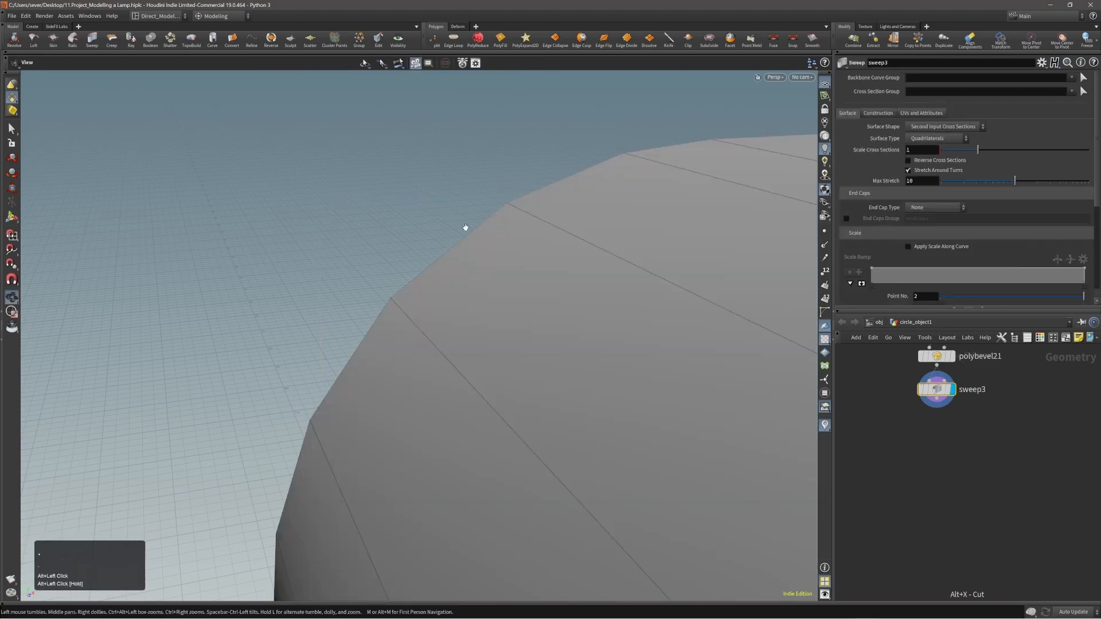
- Change the handle sweep's surface shape to Round Tube
{"action": "right_click_drag", "start_coordinate": [464, 226], "coordinate": [415, 299], "text": "alt"}
{"action": "left_click_drag", "start_coordinate": [414, 299], "coordinate": [520, 291], "text": "alt"}
{"action": "middle_click_drag", "start_coordinate": [520, 290], "coordinate": [520, 308], "text": "alt"}
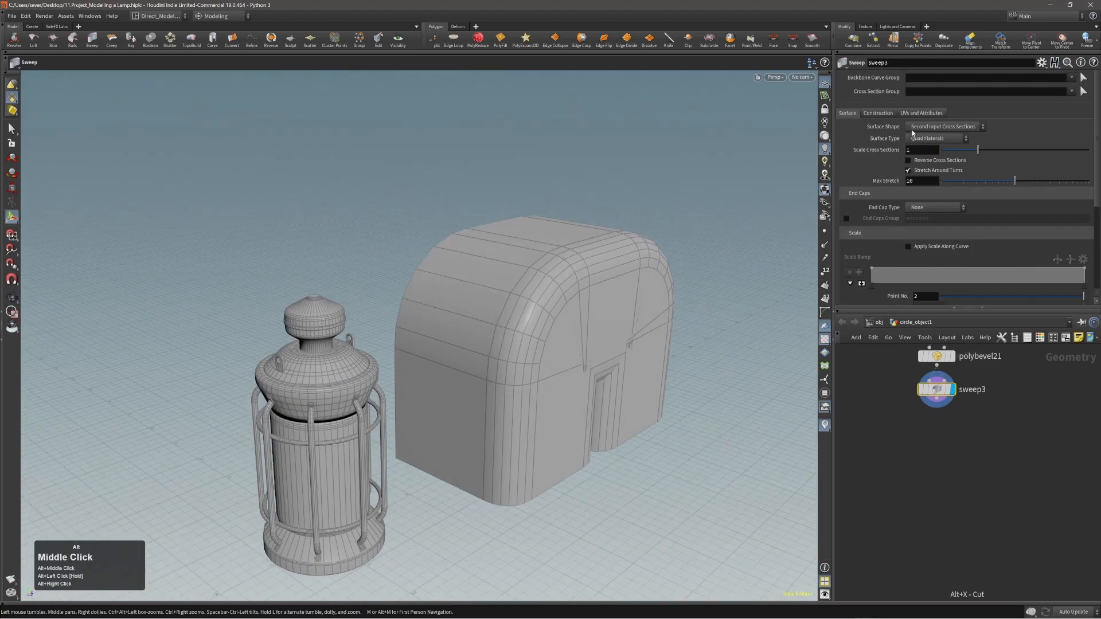
{"action": "left_click", "coordinate": [950, 129]}
{"action": "left_click", "coordinate": [923, 146]}
{"action": "right_click_drag", "start_coordinate": [453, 206], "coordinate": [479, 256], "text": "alt"}
{"action": "left_click_drag", "start_coordinate": [479, 257], "coordinate": [317, 322], "text": "alt"}
{"action": "right_click_drag", "start_coordinate": [317, 323], "coordinate": [364, 364], "text": "alt"}
{"action": "left_click_drag", "start_coordinate": [363, 363], "coordinate": [314, 341], "text": "alt"}
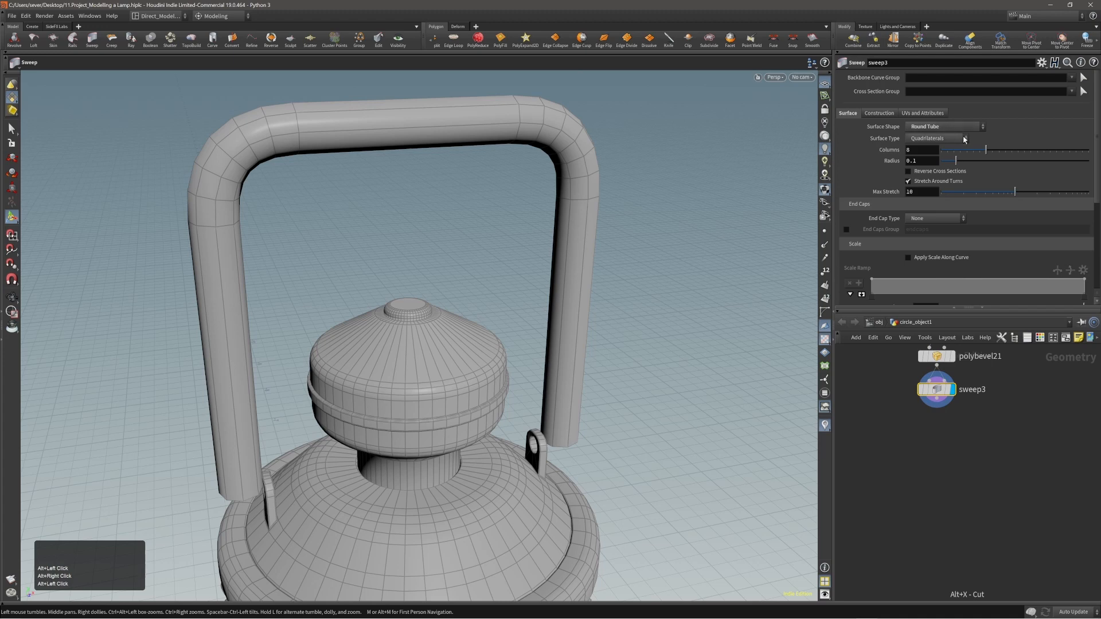
- Set the handle tube's radius to 0.037 and its columns to 12, and inspect the bent corners
{"action": "left_click_drag", "start_coordinate": [960, 163], "coordinate": [1012, 154]}
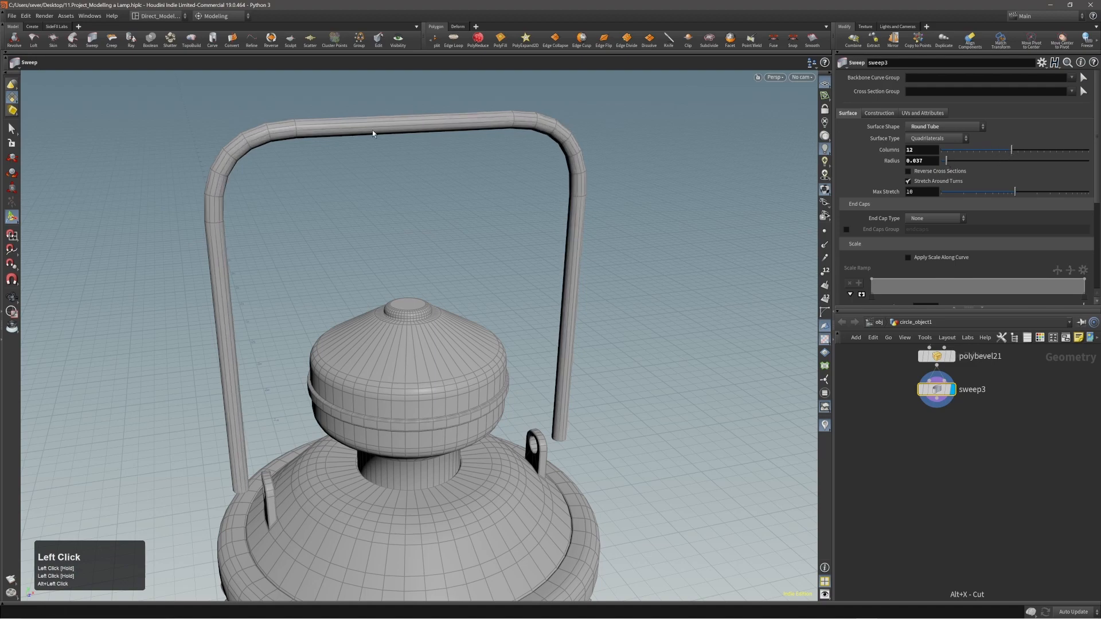
{"action": "right_click_drag", "start_coordinate": [373, 133], "coordinate": [552, 91], "text": "alt"}
{"action": "left_click_drag", "start_coordinate": [553, 91], "coordinate": [406, 110], "text": "alt"}
{"action": "left_click_drag", "start_coordinate": [329, 133], "coordinate": [444, 133], "text": "alt"}
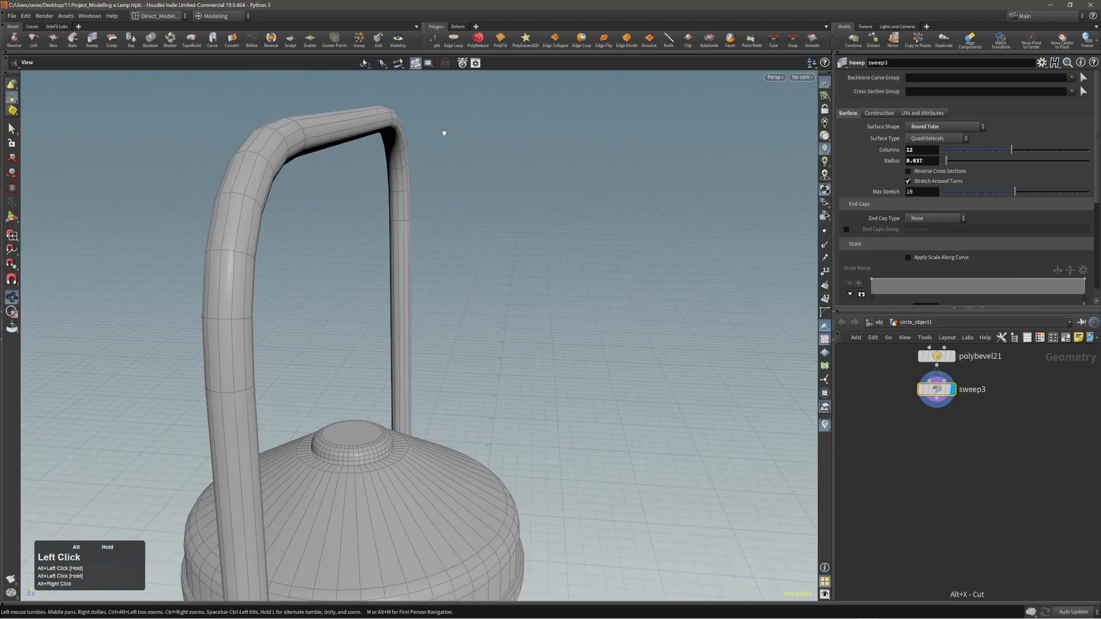
{"action": "right_click_drag", "start_coordinate": [444, 133], "coordinate": [550, 128], "text": "alt"}
{"action": "left_click_drag", "start_coordinate": [550, 128], "coordinate": [197, 138], "text": "alt"}
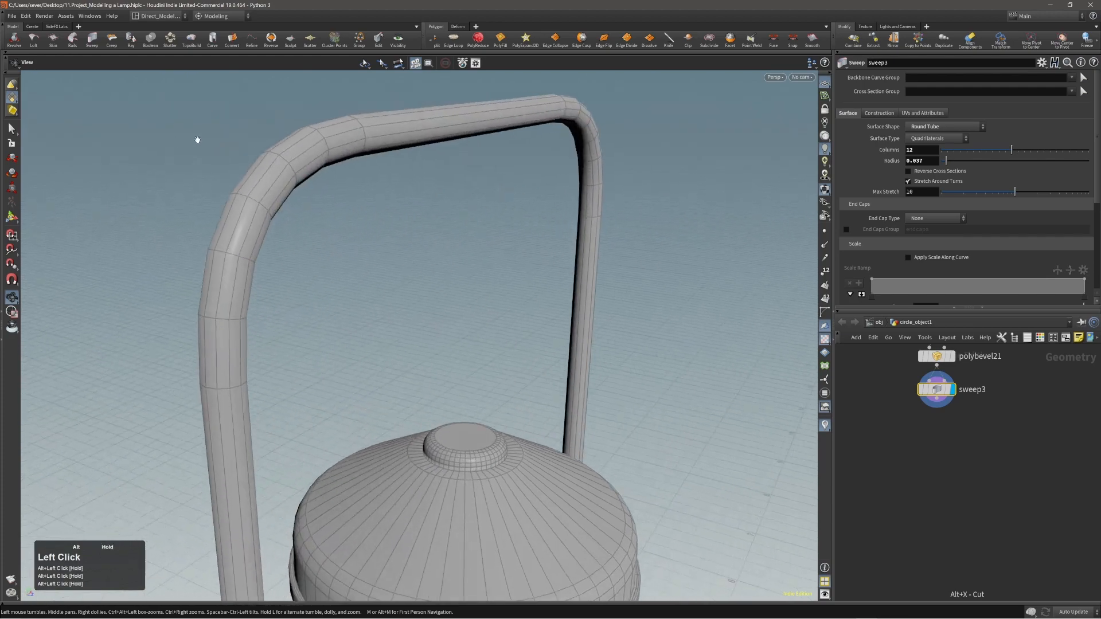
{"action": "mouse_move", "coordinate": [401, 137]}
{"action": "left_mouse_down", "text": "alt"}
{"action": "mouse_move", "coordinate": [434, 125]}
{"action": "mouse_move", "coordinate": [404, 127]}
{"action": "left_mouse_up", "text": "alt"}
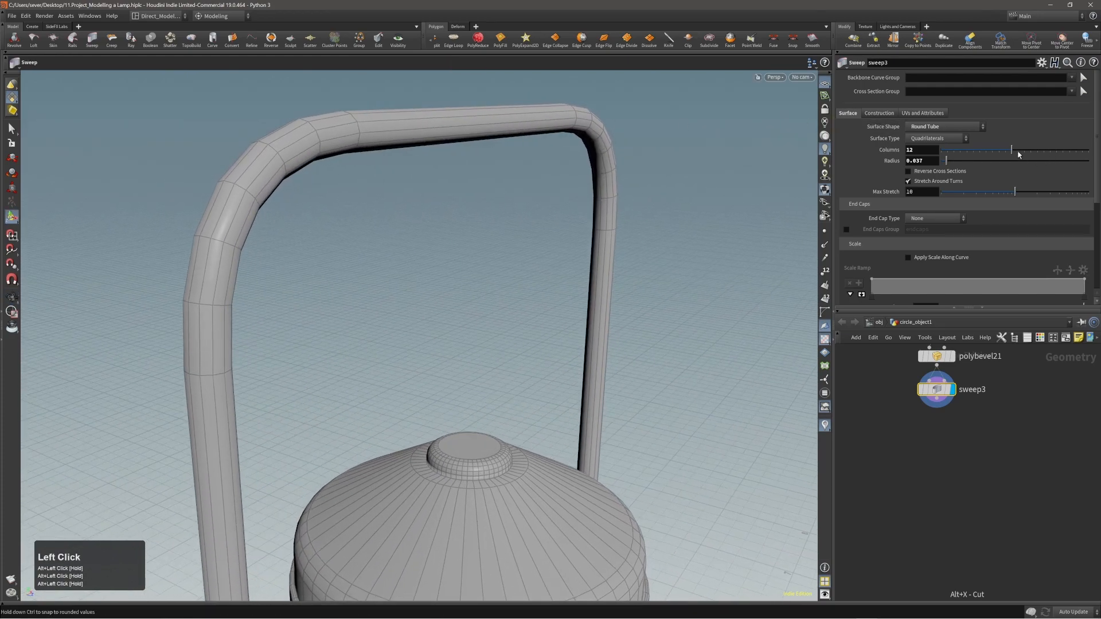
- Try 16 columns on the handle tube, return to 12 and check the whole handle
{"action": "left_click_drag", "start_coordinate": [1015, 152], "coordinate": [1037, 156]}
{"action": "right_click_drag", "start_coordinate": [647, 155], "coordinate": [519, 109], "text": "alt"}
{"action": "left_click_drag", "start_coordinate": [518, 109], "coordinate": [479, 148], "text": "alt"}
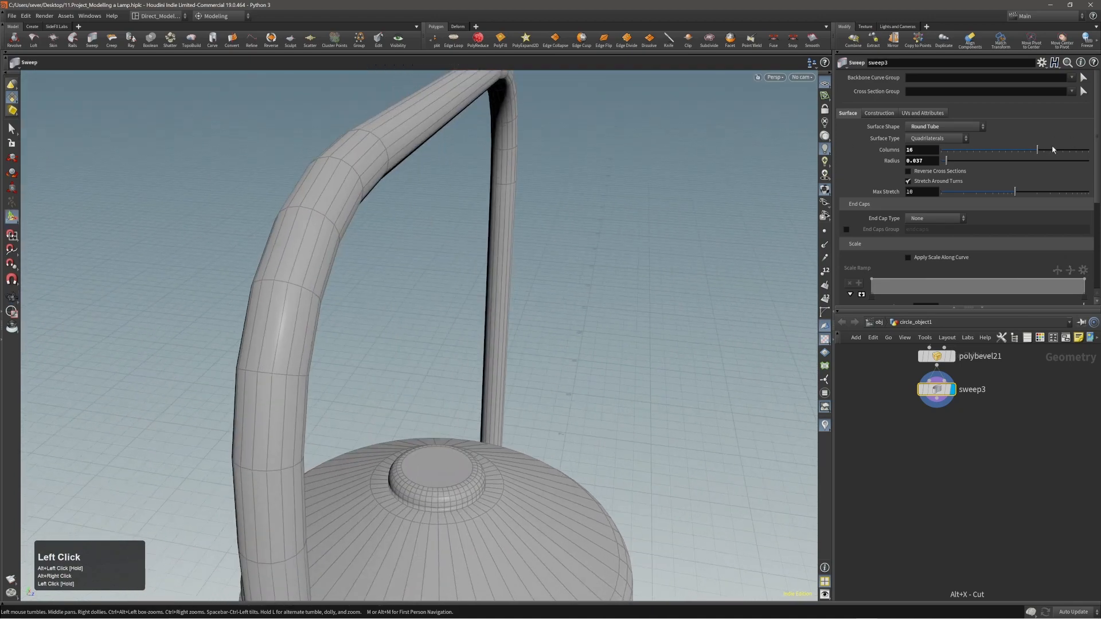
{"action": "left_click_drag", "start_coordinate": [1036, 151], "coordinate": [1005, 150]}
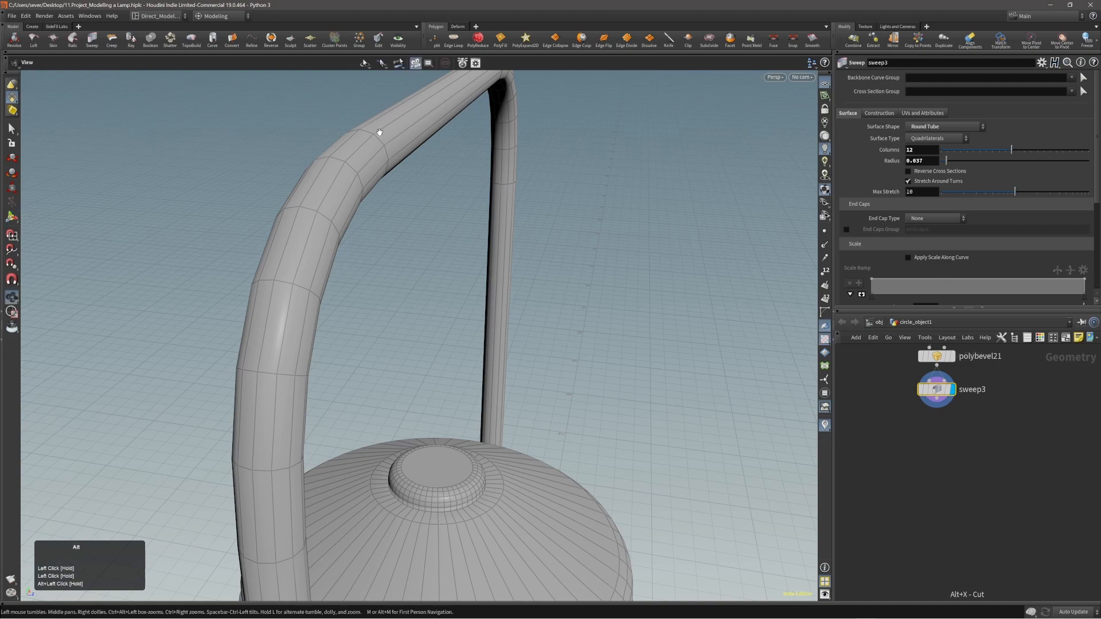
{"action": "left_click_drag", "start_coordinate": [381, 128], "coordinate": [290, 147], "text": "alt"}
{"action": "right_click_drag", "start_coordinate": [290, 147], "coordinate": [368, 160], "text": "alt"}
{"action": "middle_click_drag", "start_coordinate": [369, 160], "coordinate": [411, 132], "text": "alt"}
{"action": "left_click_drag", "start_coordinate": [411, 131], "coordinate": [280, 208], "text": "alt"}
{"action": "key", "text": "Return"}
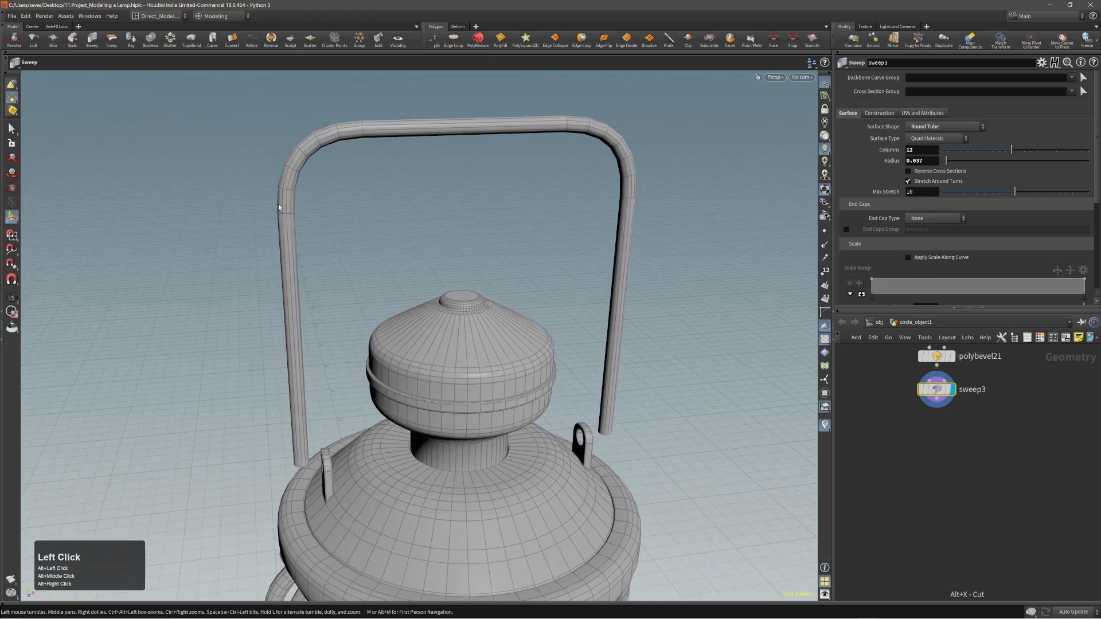
- Smooth the handle's corners by setting the curve bevel's divisions to 11 and its distance to 0.328
{"action": "middle_click_drag", "start_coordinate": [938, 436], "coordinate": [938, 499]}
{"action": "left_click", "coordinate": [937, 420]}
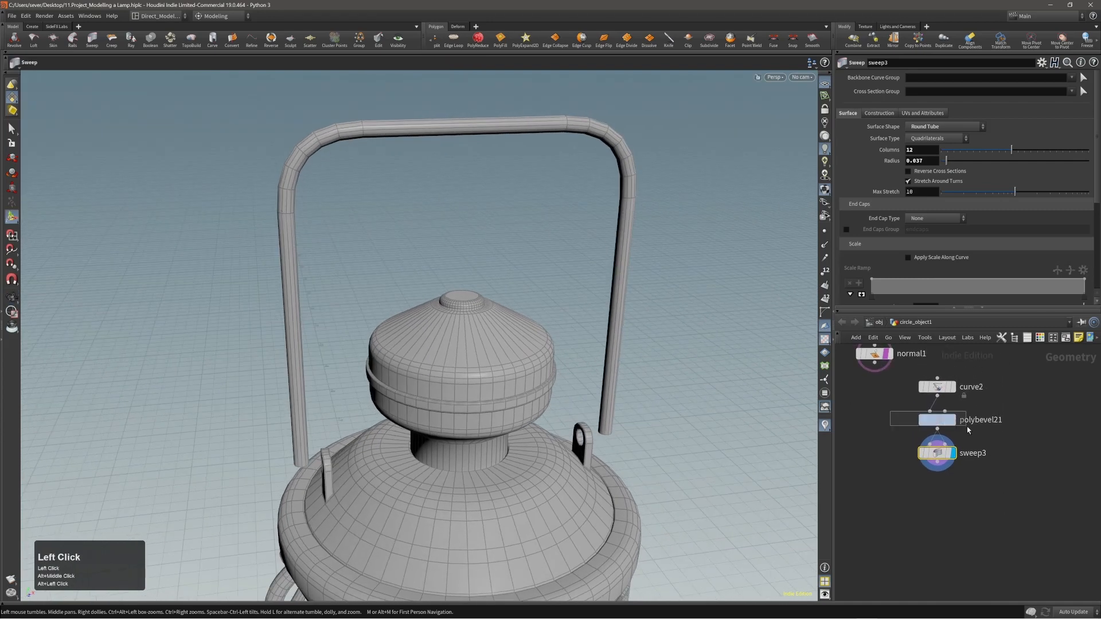
{"action": "left_click_drag", "start_coordinate": [966, 213], "coordinate": [985, 213]}
{"action": "key", "text": "Escape"}
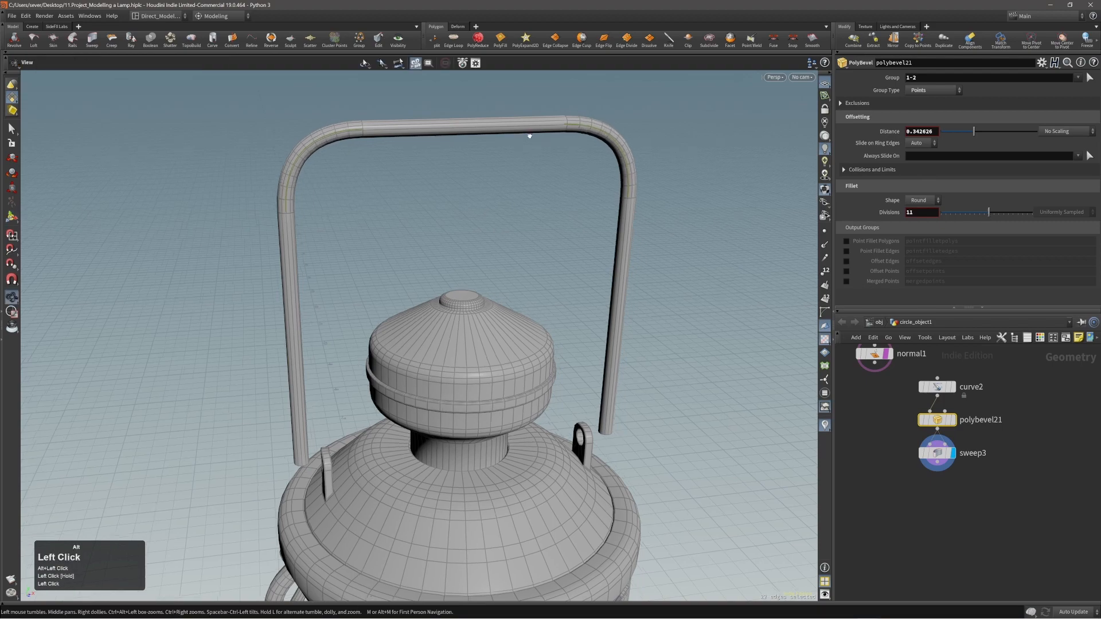
{"action": "left_click_drag", "start_coordinate": [574, 123], "coordinate": [550, 122], "text": "alt"}
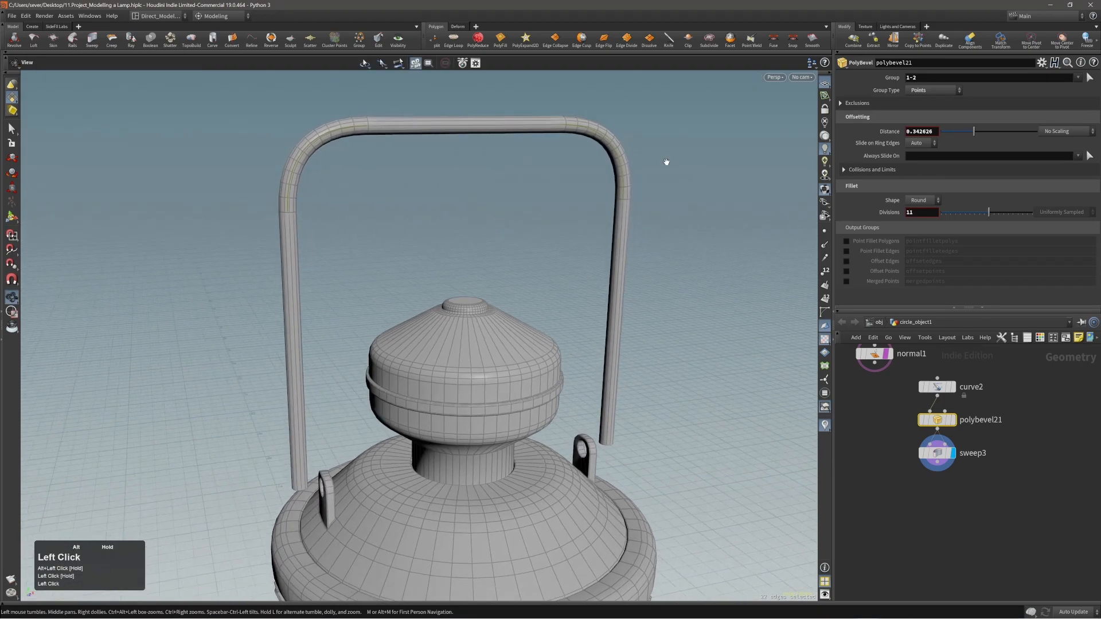
{"action": "key", "text": "Return"}
{"action": "mouse_move", "coordinate": [973, 132]}
{"action": "left_mouse_down"}
{"action": "mouse_move", "coordinate": [995, 139]}
{"action": "mouse_move", "coordinate": [974, 147]}
{"action": "left_mouse_up"}
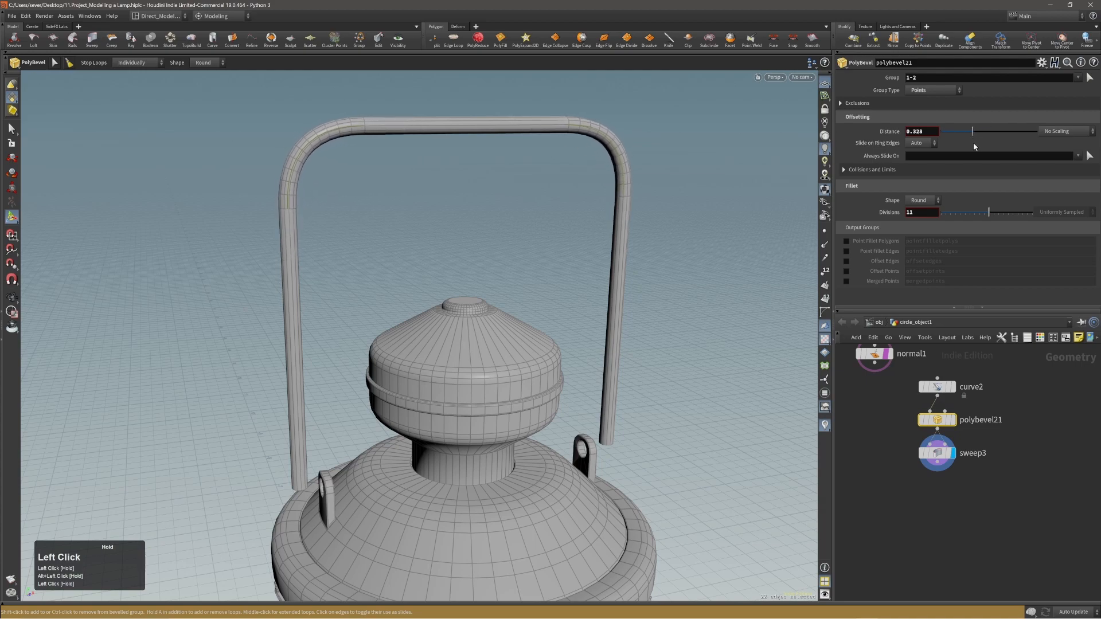
{"action": "right_click_drag", "start_coordinate": [513, 171], "coordinate": [525, 177], "text": "alt"}
{"action": "middle_click_drag", "start_coordinate": [525, 177], "coordinate": [597, 221], "text": "alt"}
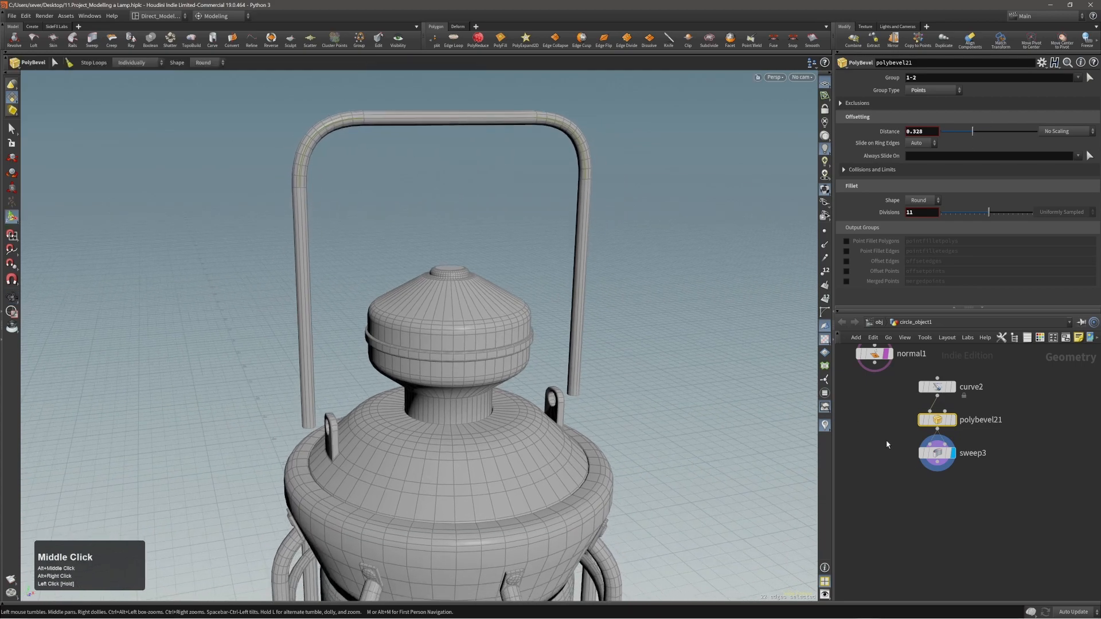
- Reduce the handle sweep's tube radius to 0.031
{"action": "left_click", "coordinate": [937, 453]}
{"action": "left_click_drag", "start_coordinate": [471, 251], "coordinate": [494, 204], "text": "alt"}
{"action": "key", "text": "Return"}
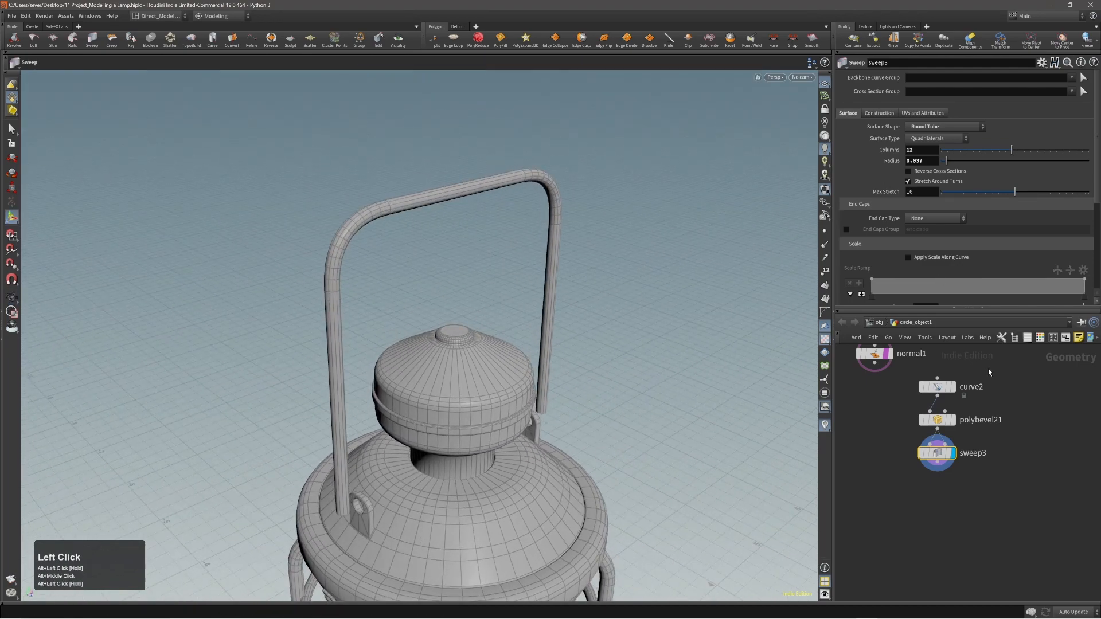
{"action": "left_click_drag", "start_coordinate": [956, 162], "coordinate": [947, 163]}
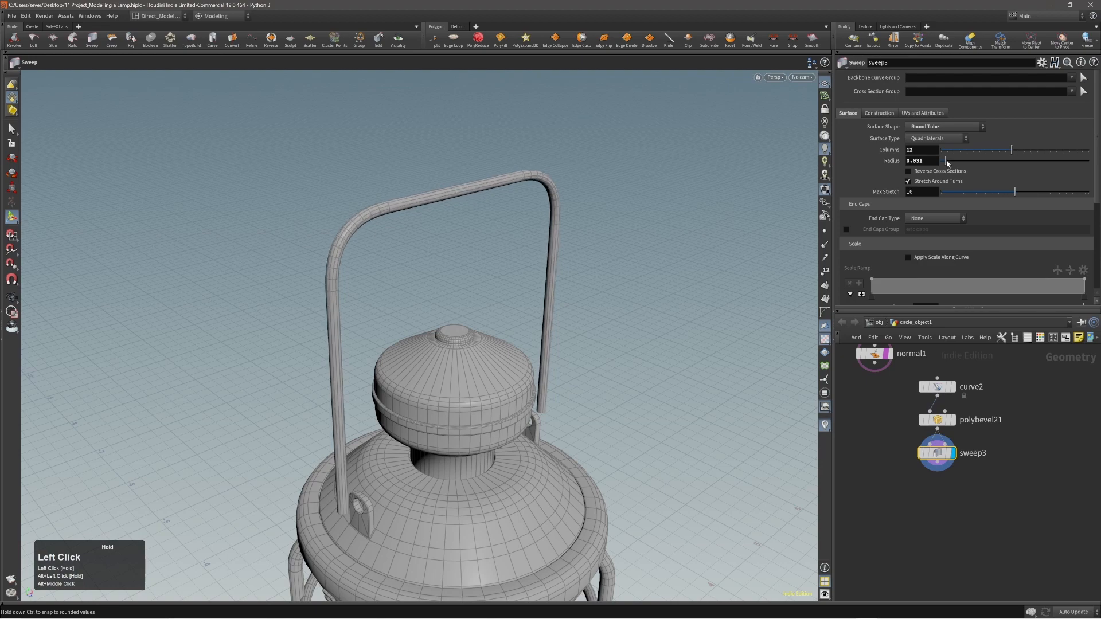
- Examine the thinned handle tube against the whole lamp, checking its proportions, bent corners and fit at the lugs
{"action": "key", "text": "Escape"}
{"action": "right_click_drag", "start_coordinate": [401, 264], "coordinate": [322, 245]}
{"action": "left_click_drag", "start_coordinate": [322, 245], "coordinate": [422, 290]}
{"action": "right_click_drag", "start_coordinate": [422, 290], "coordinate": [418, 361]}
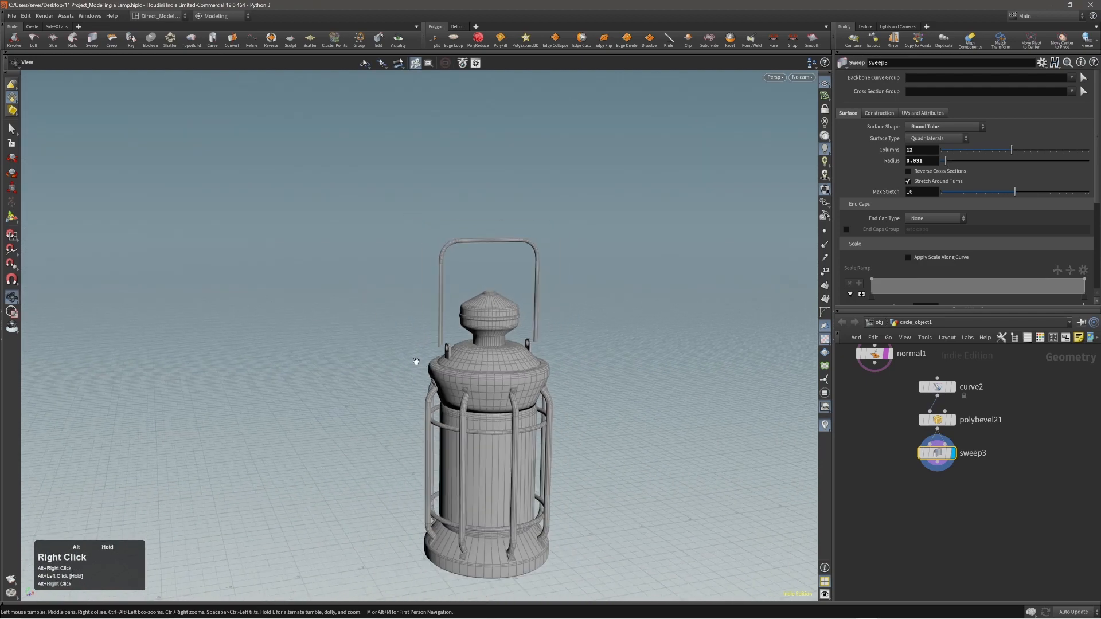
{"action": "middle_click_drag", "start_coordinate": [418, 362], "coordinate": [451, 281], "text": "alt"}
{"action": "left_click_drag", "start_coordinate": [451, 281], "coordinate": [501, 284], "text": "alt"}
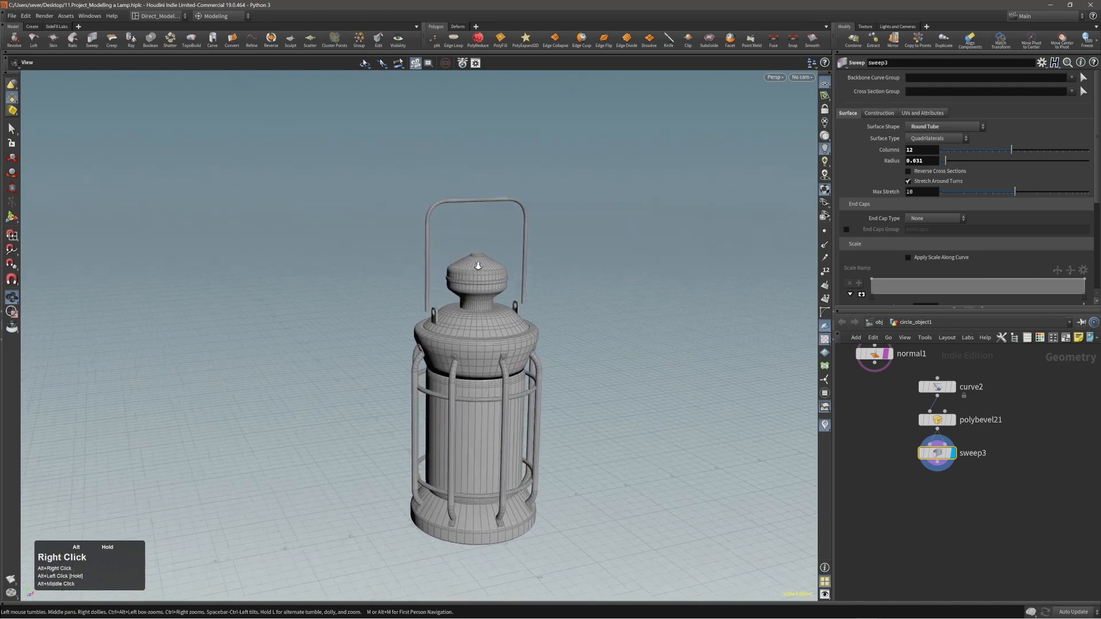
{"action": "right_click_drag", "start_coordinate": [501, 284], "coordinate": [519, 259], "text": "alt"}
{"action": "middle_click_drag", "start_coordinate": [519, 259], "coordinate": [449, 238], "text": "alt"}
{"action": "right_click_drag", "start_coordinate": [449, 238], "coordinate": [515, 243], "text": "alt"}
{"action": "middle_click_drag", "start_coordinate": [504, 242], "coordinate": [486, 226], "text": "alt"}
{"action": "left_click_drag", "start_coordinate": [487, 226], "coordinate": [474, 206], "text": "alt"}
{"action": "middle_click_drag", "start_coordinate": [474, 207], "coordinate": [469, 237], "text": "alt"}
{"action": "left_click_drag", "start_coordinate": [469, 237], "coordinate": [503, 236], "text": "alt"}
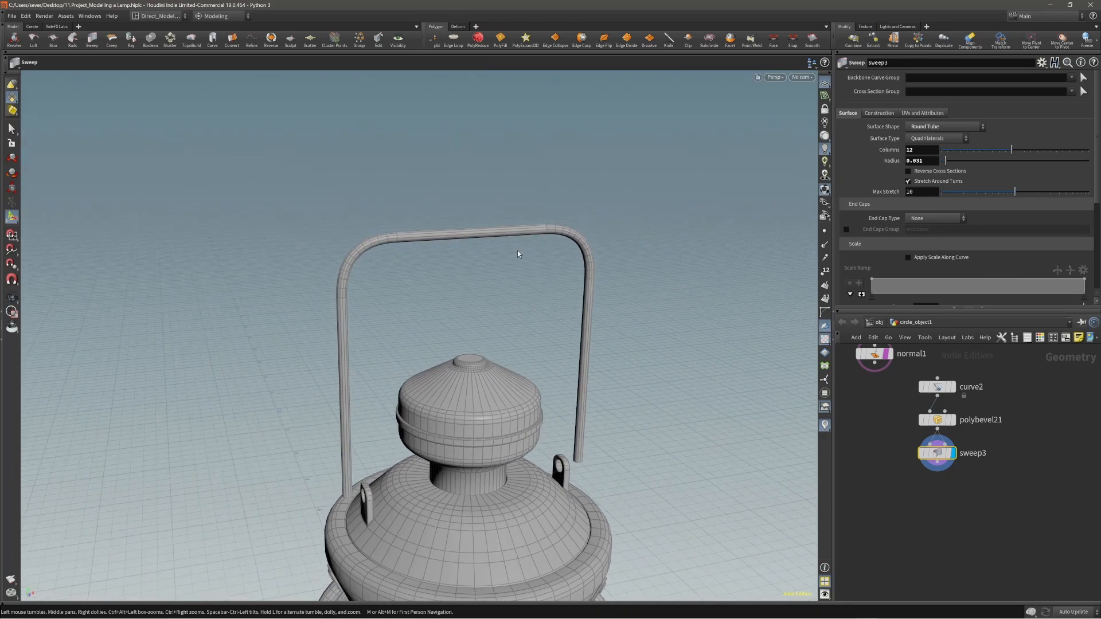
{"action": "mouse_move", "coordinate": [494, 235]}
{"action": "left_mouse_down", "text": "alt"}
{"action": "mouse_move", "coordinate": [424, 245]}
{"action": "mouse_move", "coordinate": [511, 238]}
{"action": "mouse_move", "coordinate": [480, 245]}
{"action": "mouse_move", "coordinate": [494, 239]}
{"action": "left_mouse_up", "text": "alt"}
- Display the construction plane, stand it upright at the middle of the handle's top bar, raise it above the bar and save the scene
{"action": "left_click", "coordinate": [824, 97]}
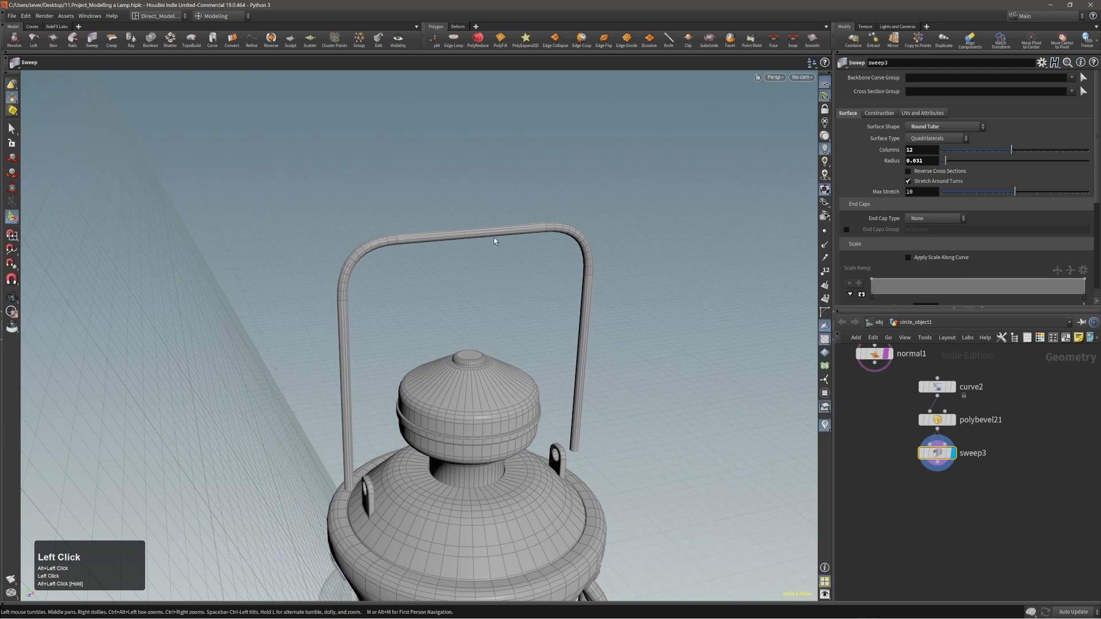
{"action": "right_click_drag", "start_coordinate": [475, 235], "coordinate": [584, 213], "text": "alt"}
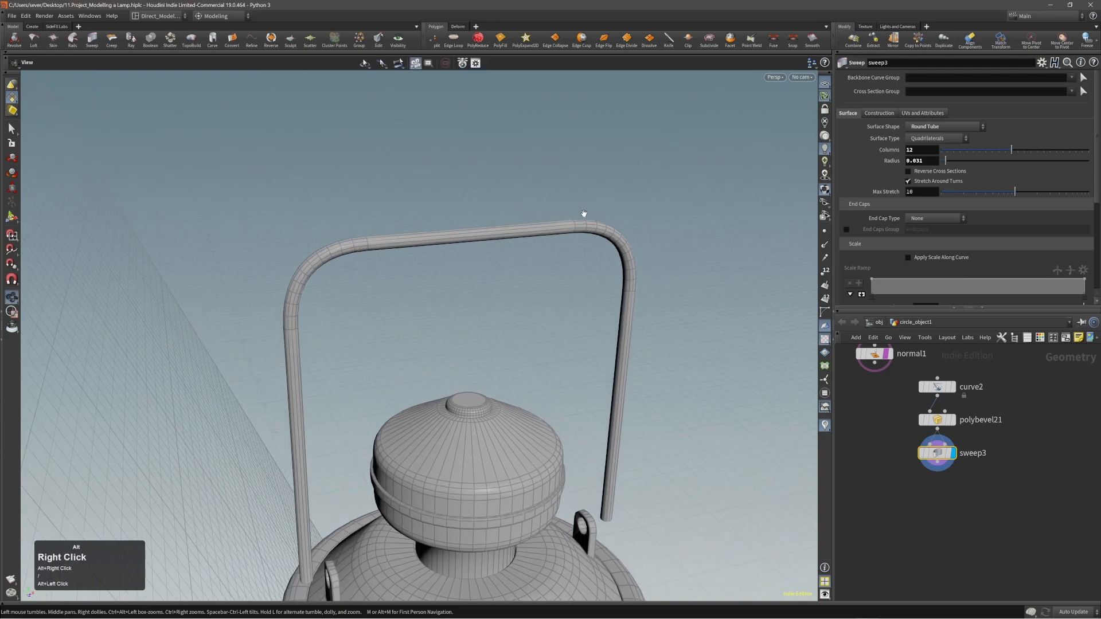
{"action": "left_click_drag", "start_coordinate": [583, 213], "coordinate": [370, 232], "text": "alt"}
{"action": "left_click", "coordinate": [501, 239]}
{"action": "right_click_drag", "start_coordinate": [500, 252], "coordinate": [511, 258], "text": "alt"}
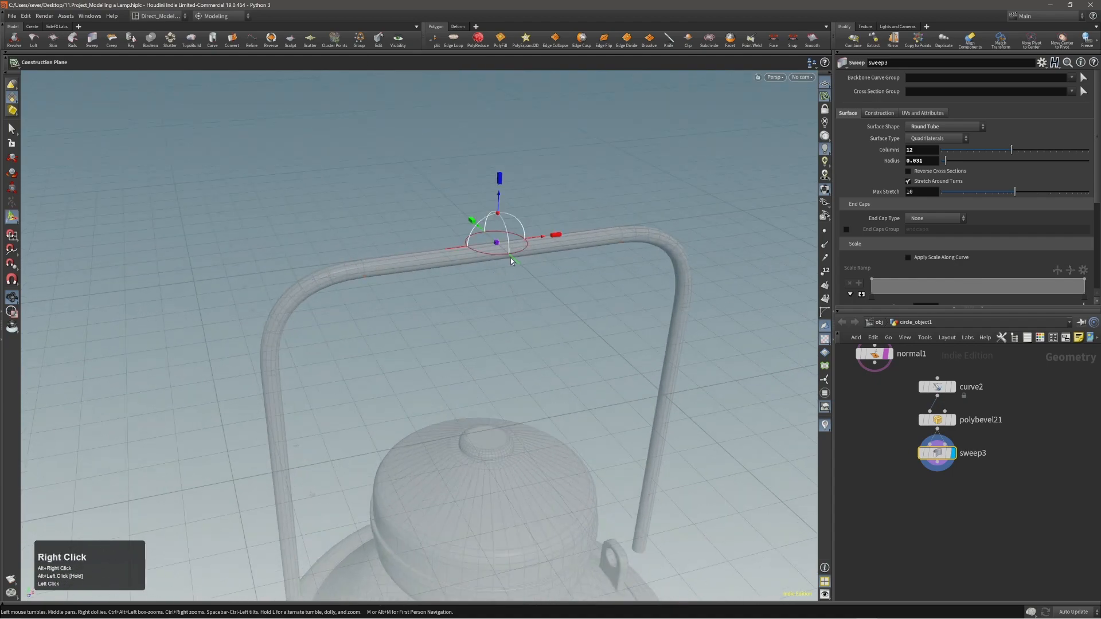
{"action": "mouse_move", "coordinate": [505, 228]}
{"action": "left_mouse_down"}
{"action": "mouse_move", "coordinate": [514, 282]}
{"action": "mouse_move", "coordinate": [430, 216]}
{"action": "mouse_move", "coordinate": [519, 241]}
{"action": "left_mouse_up"}
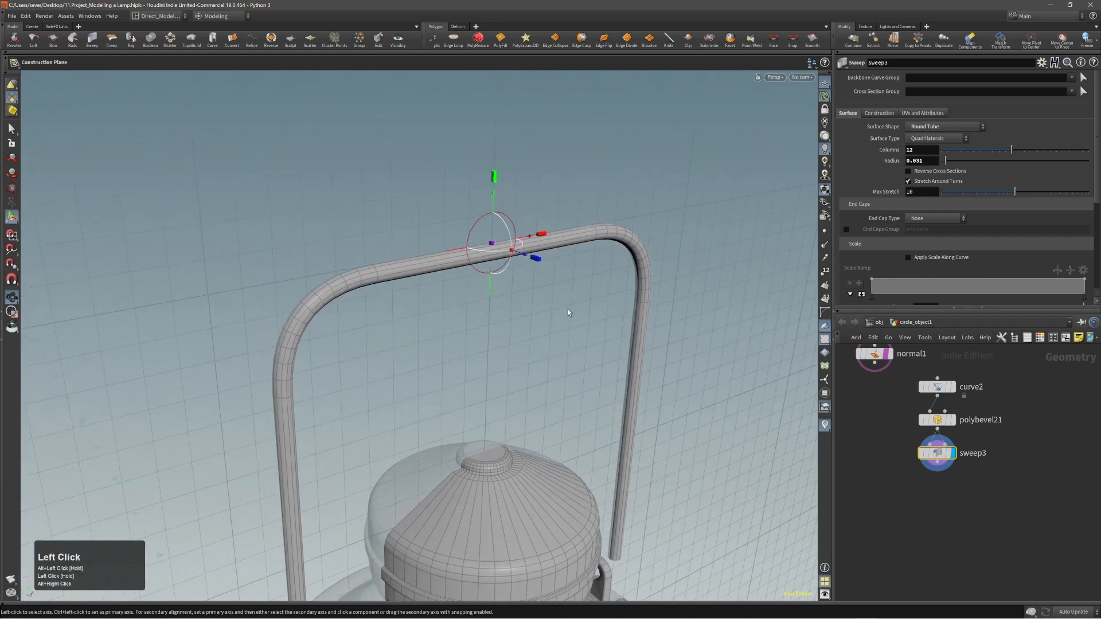
{"action": "middle_click", "coordinate": [569, 289]}
{"action": "left_click_drag", "start_coordinate": [494, 193], "coordinate": [491, 157]}
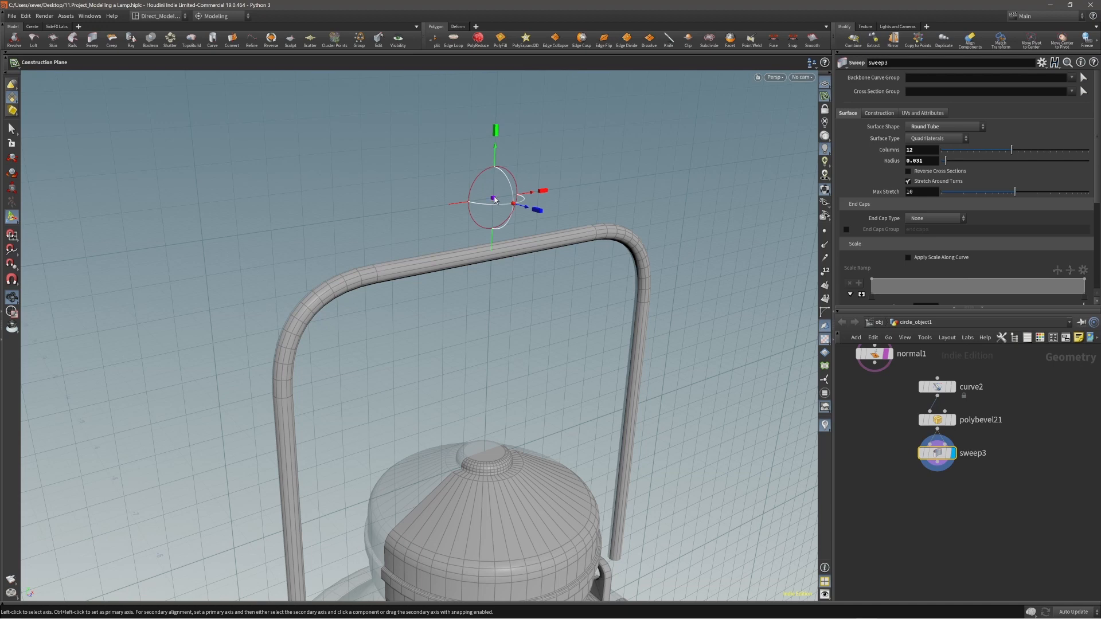
{"action": "left_click", "coordinate": [496, 151]}
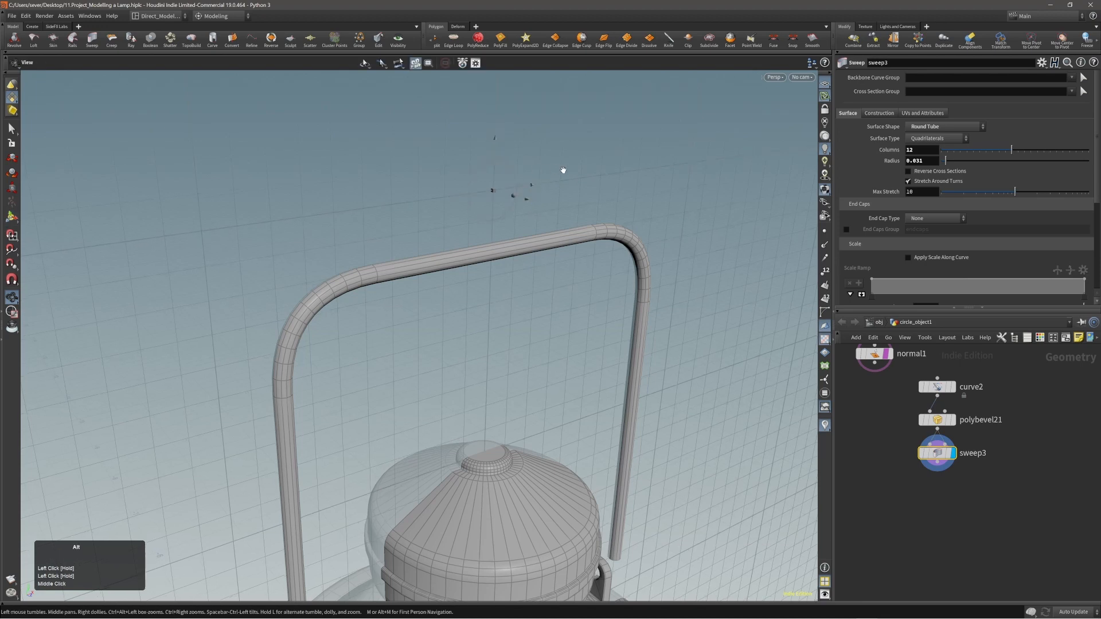
{"action": "middle_click_drag", "start_coordinate": [559, 172], "coordinate": [511, 177], "text": "alt"}
{"action": "key", "text": "ctrl+s"}
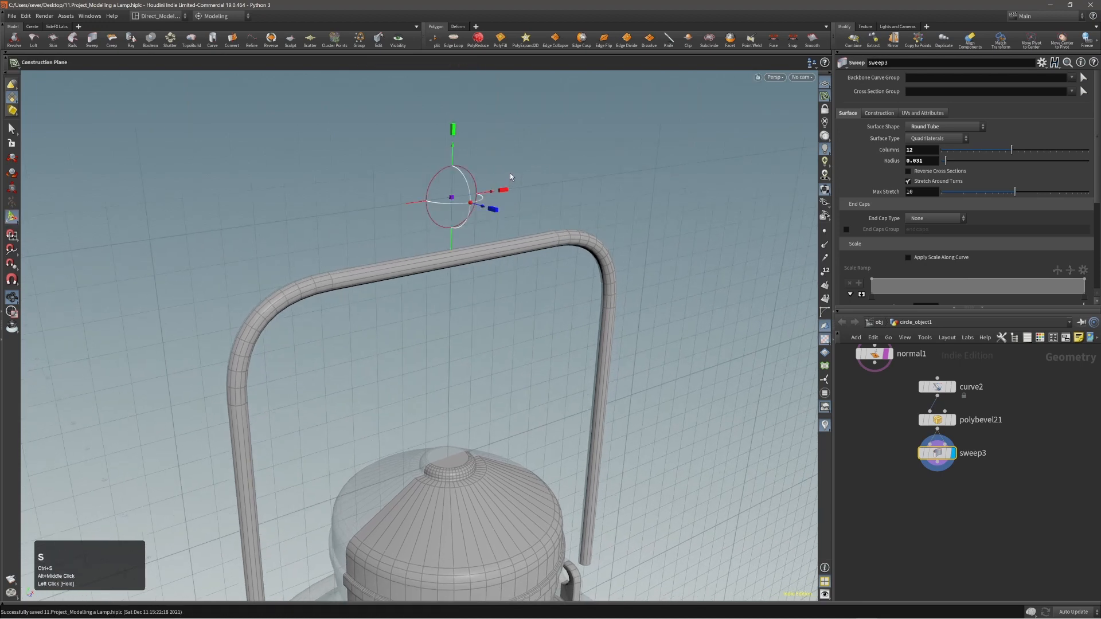
{"action": "key", "text": "c"}
{"action": "left_click", "coordinate": [514, 176]}
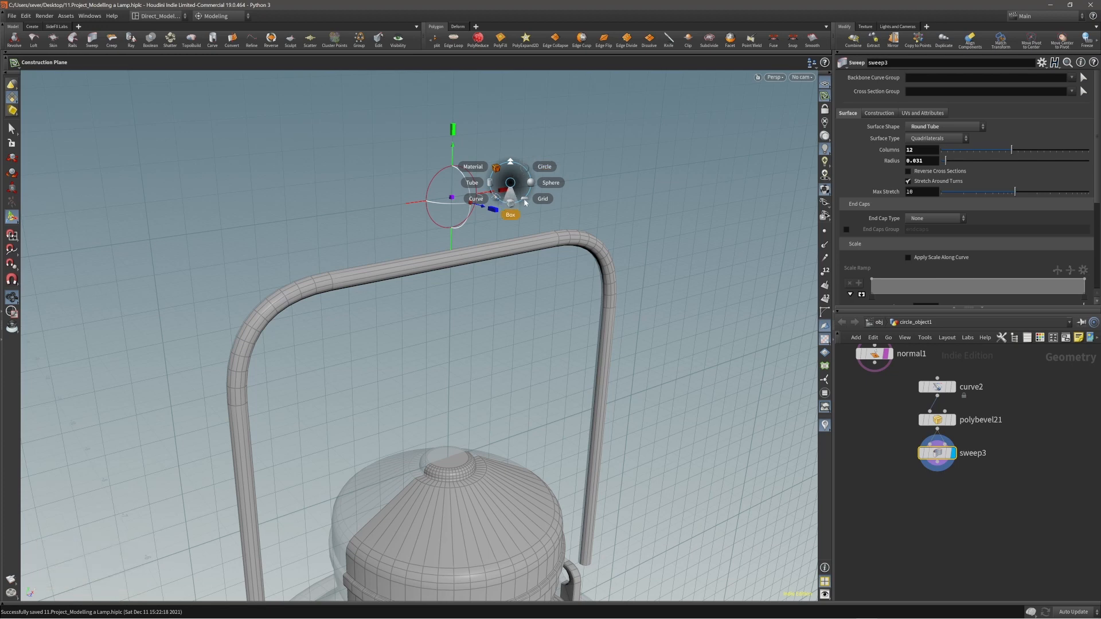
{"action": "left_click", "coordinate": [472, 182]}
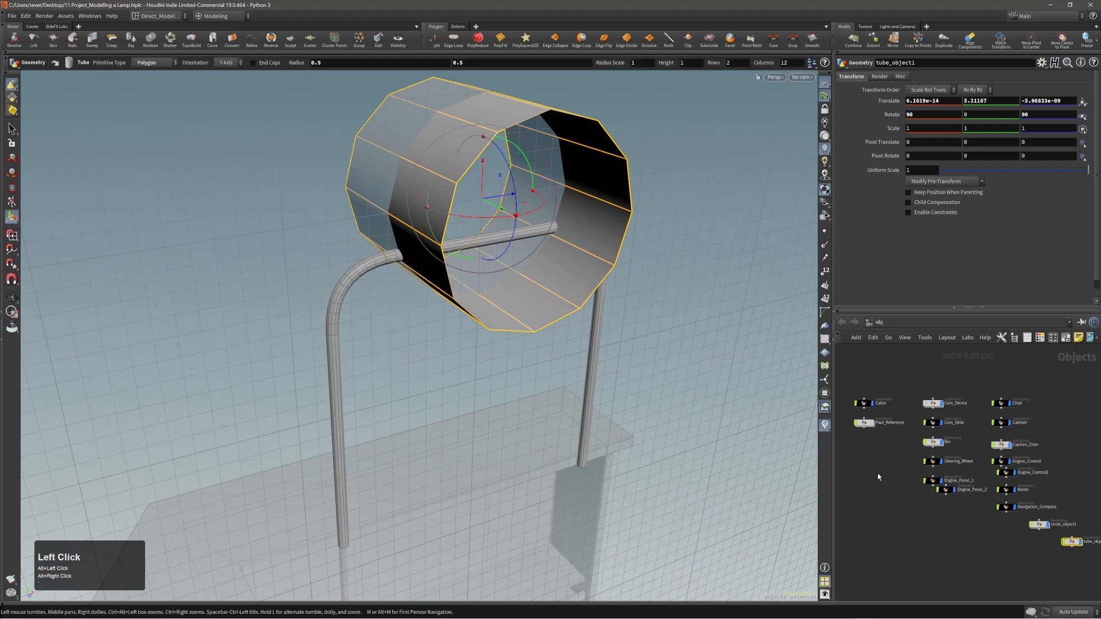
{"action": "left_click_drag", "start_coordinate": [1070, 561], "coordinate": [1092, 540]}
{"action": "key", "text": "alt+x"}
{"action": "double_click", "coordinate": [1039, 524]}
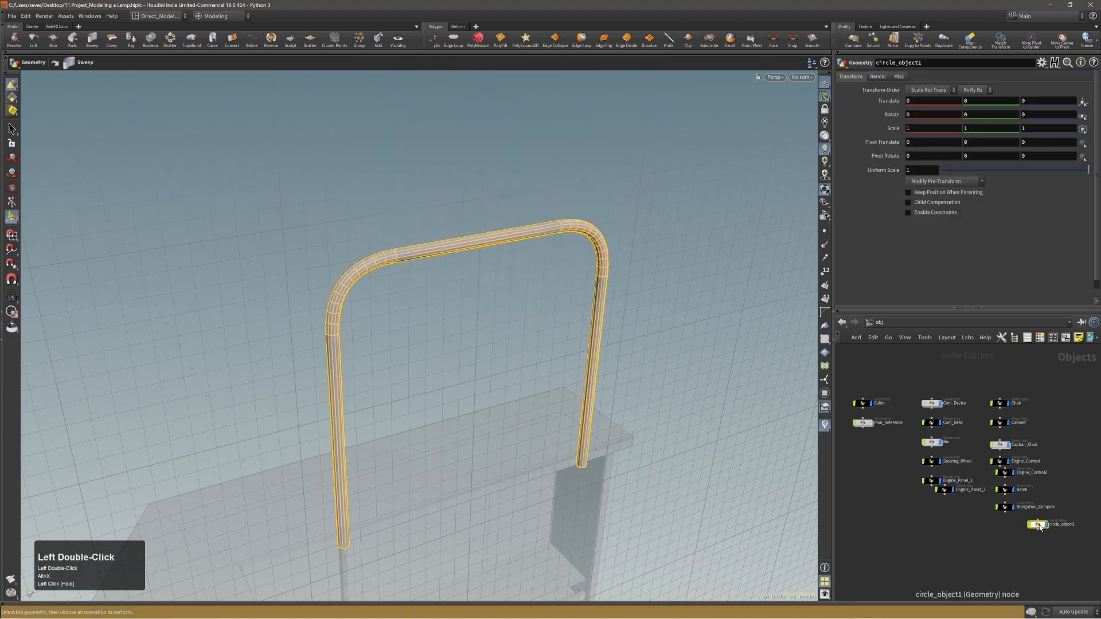
- Turn on in-context creation and add a polygon tube on the construction plane above the handle, inside the lamp's geometry network
{"action": "left_click", "coordinate": [810, 65]}
{"action": "left_click", "coordinate": [821, 97]}
{"action": "right_click_drag", "start_coordinate": [392, 228], "coordinate": [529, 192], "text": "alt"}
{"action": "middle_click_drag", "start_coordinate": [529, 192], "coordinate": [473, 233], "text": "alt"}
{"action": "left_click_drag", "start_coordinate": [473, 232], "coordinate": [458, 219], "text": "alt"}
{"action": "middle_click_drag", "start_coordinate": [458, 219], "coordinate": [474, 223], "text": "alt"}
{"action": "key", "text": "x"}
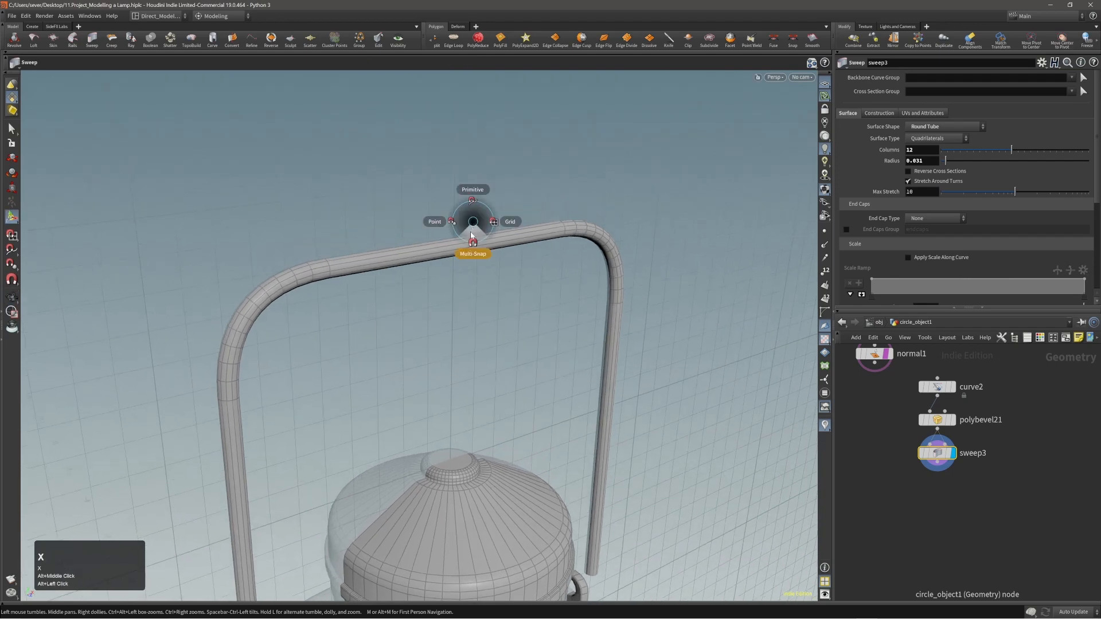
{"action": "left_click", "coordinate": [473, 221]}
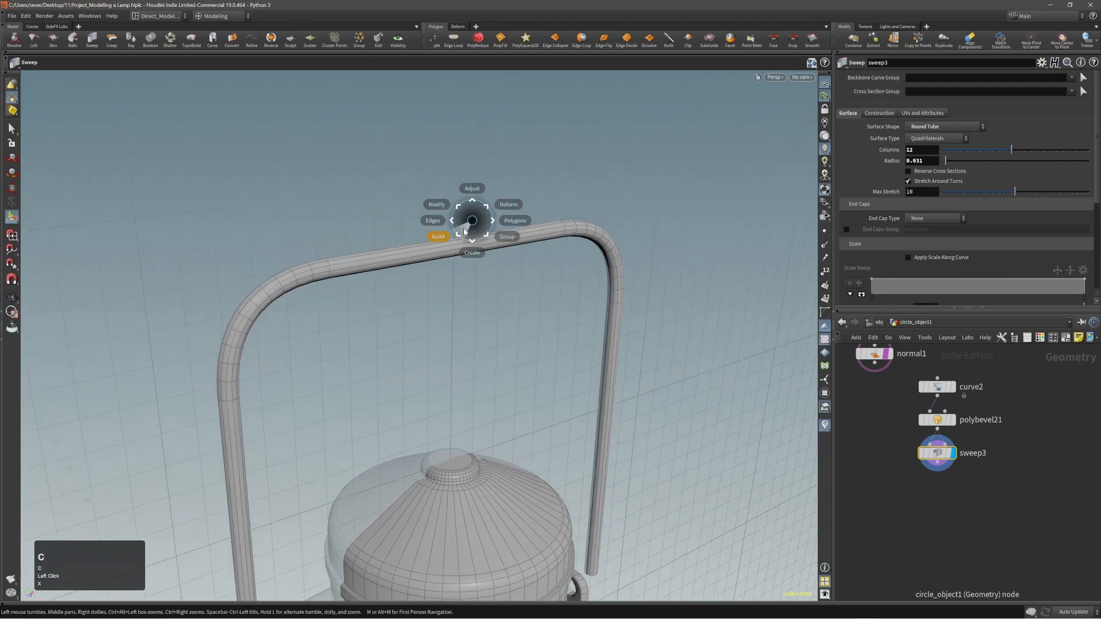
{"action": "left_click", "coordinate": [472, 241]}
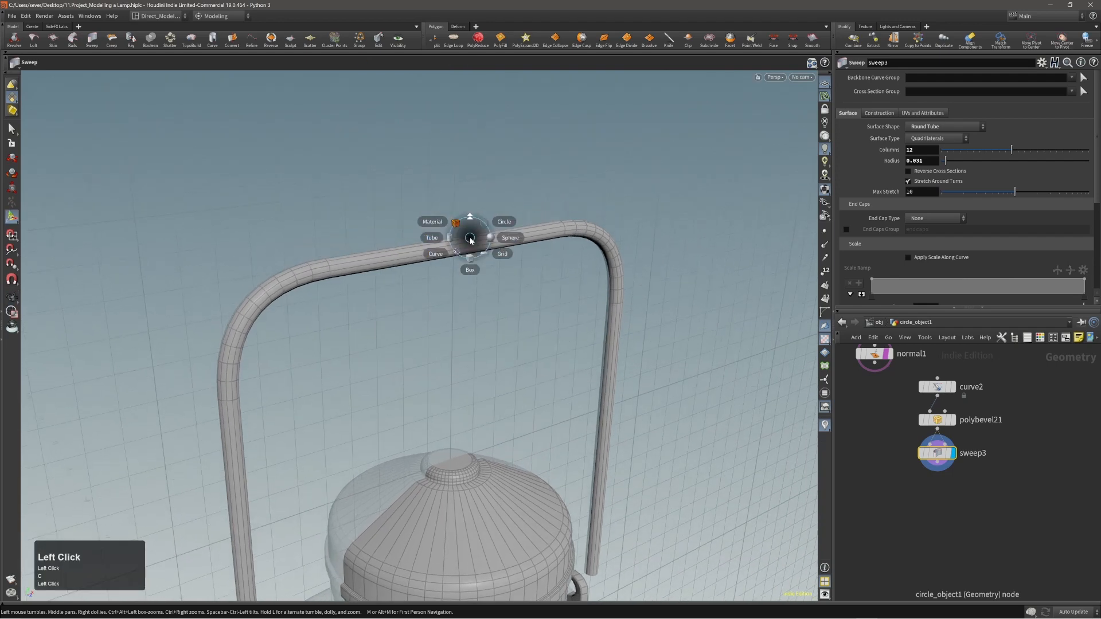
{"action": "left_click", "coordinate": [461, 238]}
{"action": "left_click", "coordinate": [461, 236]}
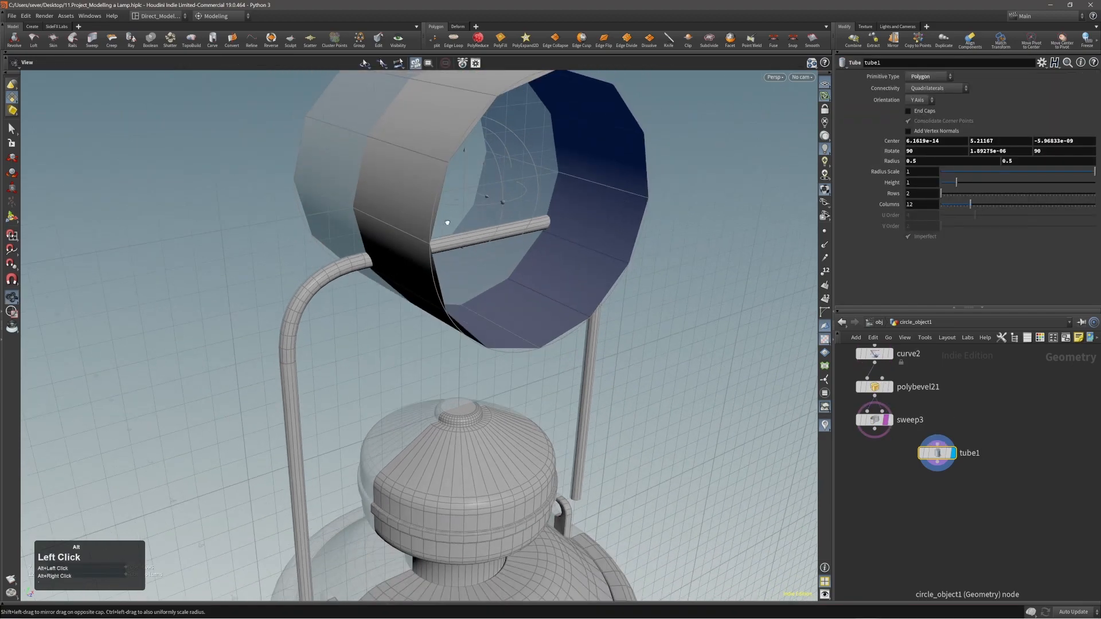
- Scale the tube down uniformly to a radius of about 0.175 and a height of about 0.35, and set its columns to 20
{"action": "left_click_drag", "start_coordinate": [381, 208], "coordinate": [458, 193], "text": "ctrl+shift"}
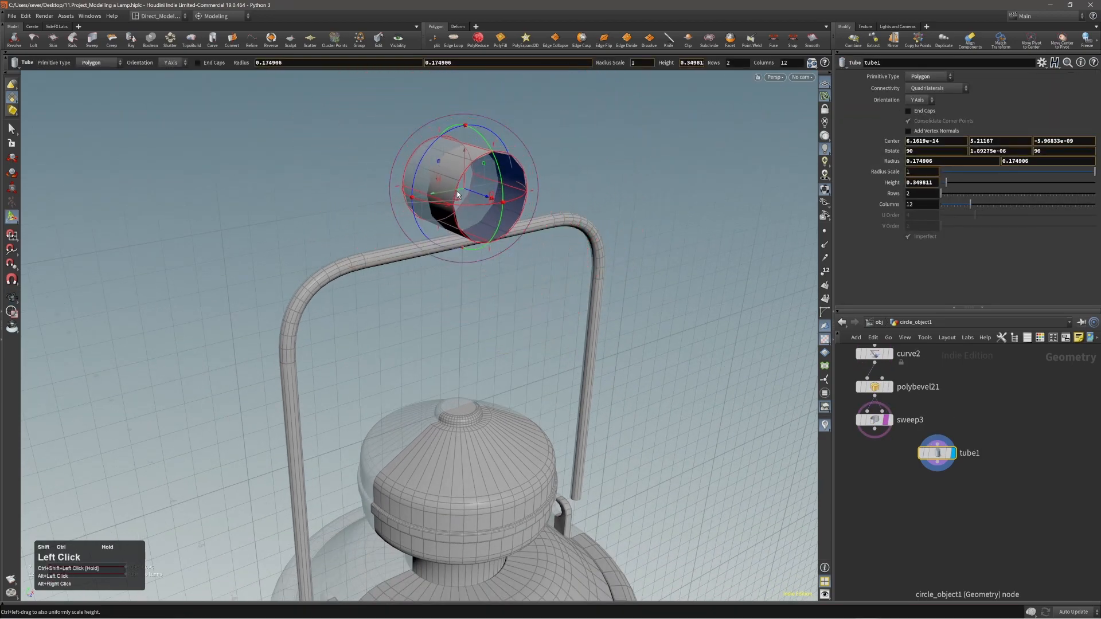
{"action": "right_click_drag", "start_coordinate": [459, 194], "coordinate": [525, 202], "text": "alt"}
{"action": "left_click_drag", "start_coordinate": [526, 201], "coordinate": [432, 191], "text": "alt"}
{"action": "right_click_drag", "start_coordinate": [434, 191], "coordinate": [508, 188], "text": "alt"}
{"action": "middle_click_drag", "start_coordinate": [509, 189], "coordinate": [480, 222], "text": "alt"}
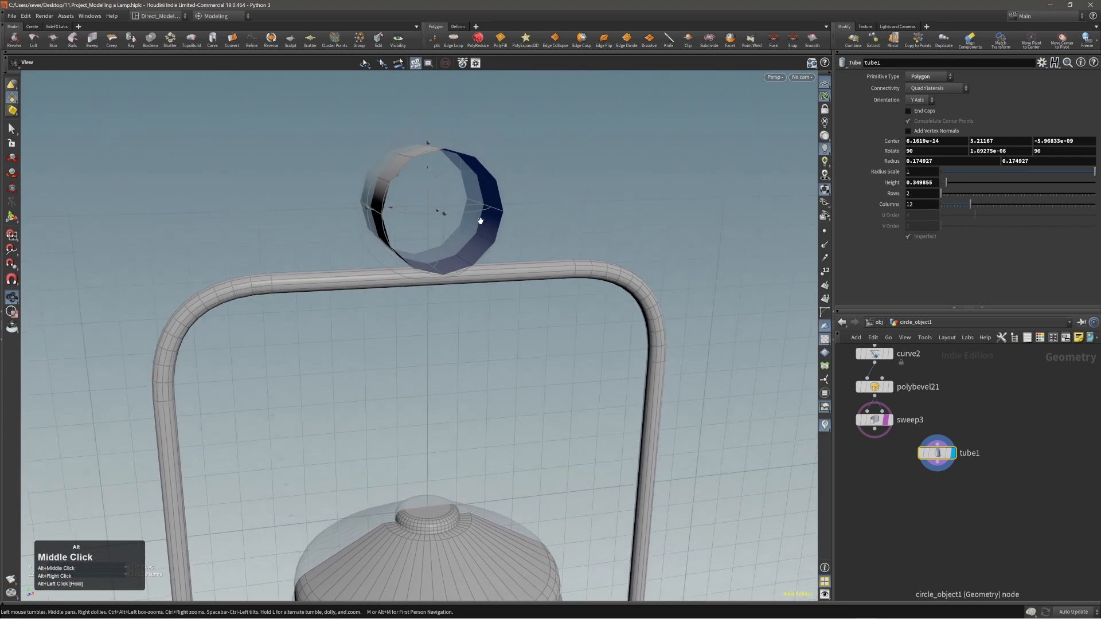
{"action": "left_click_drag", "start_coordinate": [443, 211], "coordinate": [736, 119], "text": "alt"}
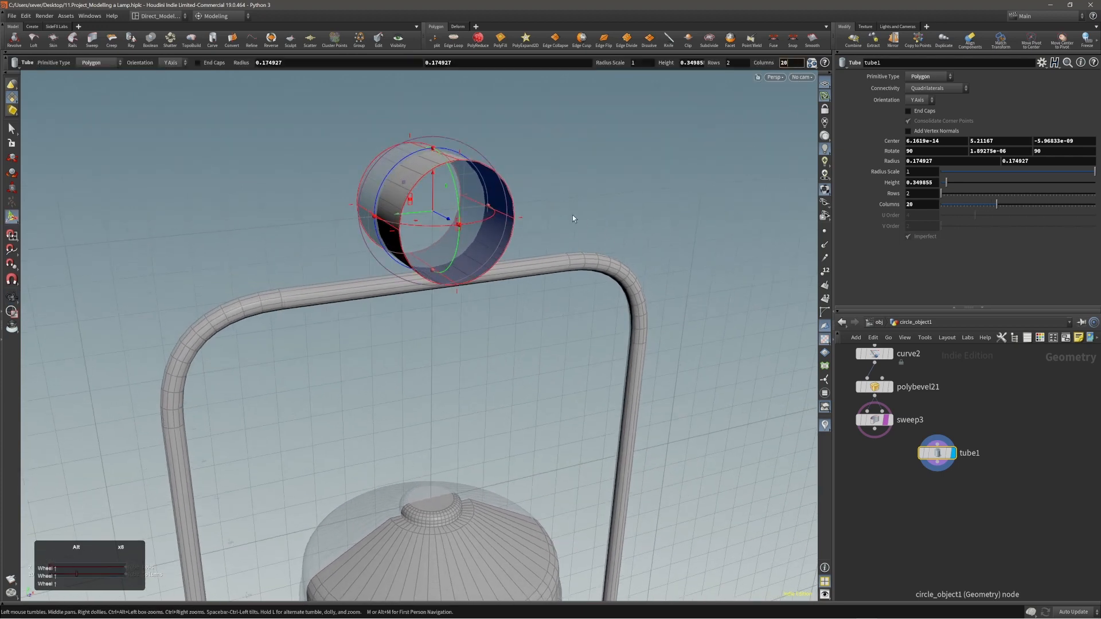
- Hide the construction plane and check the tube's shape above the handle's top bar
{"action": "mouse_move", "coordinate": [572, 217]}
{"action": "left_mouse_down", "text": "alt"}
{"action": "mouse_move", "coordinate": [482, 197]}
{"action": "mouse_move", "coordinate": [590, 208]}
{"action": "left_mouse_up", "text": "alt"}
{"action": "right_click_drag", "start_coordinate": [590, 209], "coordinate": [587, 189], "text": "alt"}
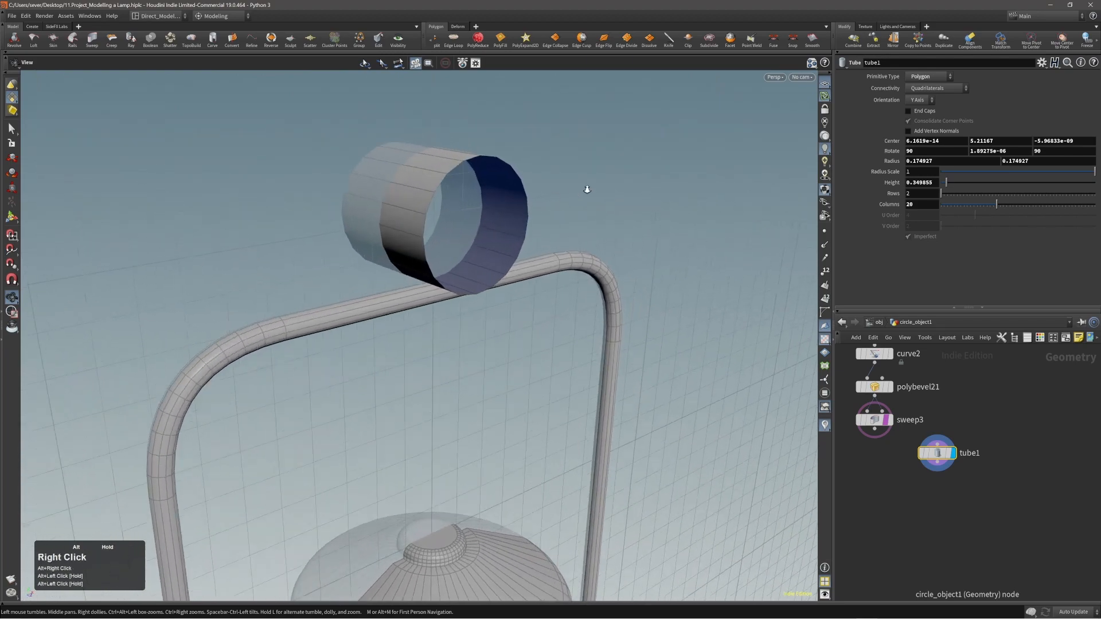
{"action": "mouse_move", "coordinate": [547, 204]}
{"action": "left_mouse_down", "text": "alt"}
{"action": "mouse_move", "coordinate": [585, 214]}
{"action": "mouse_move", "coordinate": [549, 206]}
{"action": "left_mouse_up", "text": "alt"}
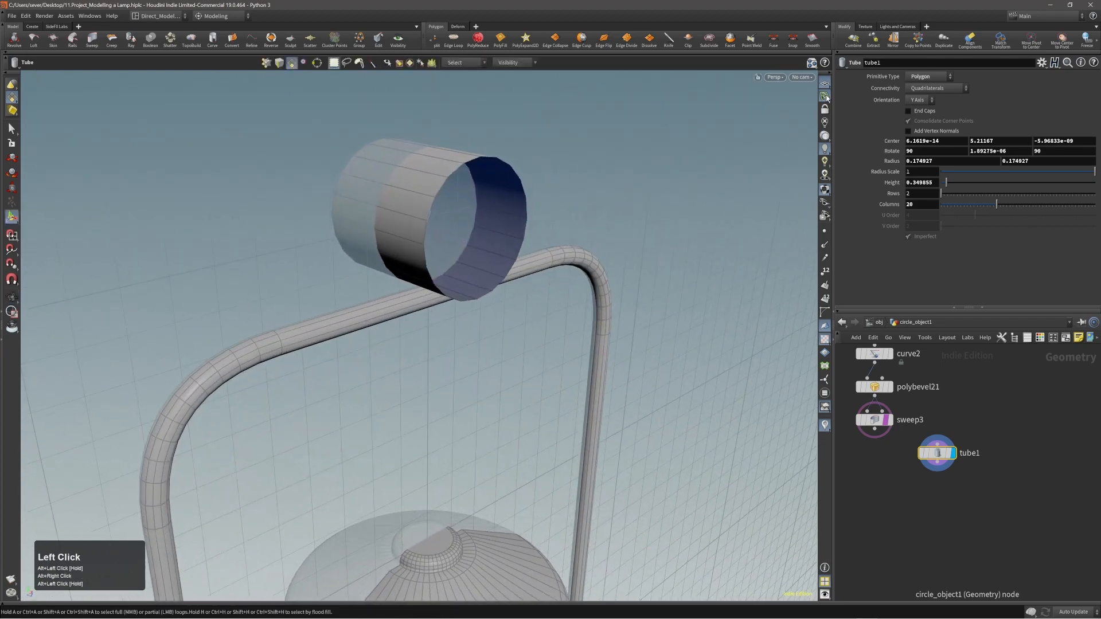
{"action": "left_click_drag", "start_coordinate": [631, 172], "coordinate": [439, 219], "text": "alt"}
{"action": "left_click_drag", "start_coordinate": [457, 167], "coordinate": [472, 180], "text": "alt"}
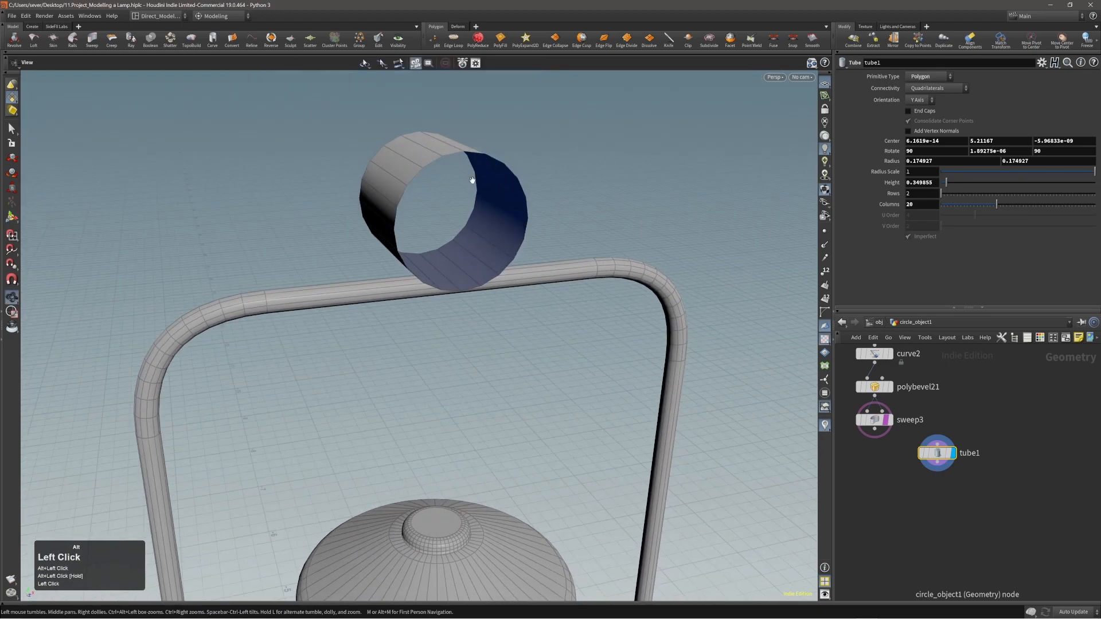
- Raise the tube's columns to 24 and check its roundness from both sides of the handle
{"action": "left_click_drag", "start_coordinate": [936, 453], "coordinate": [947, 455]}
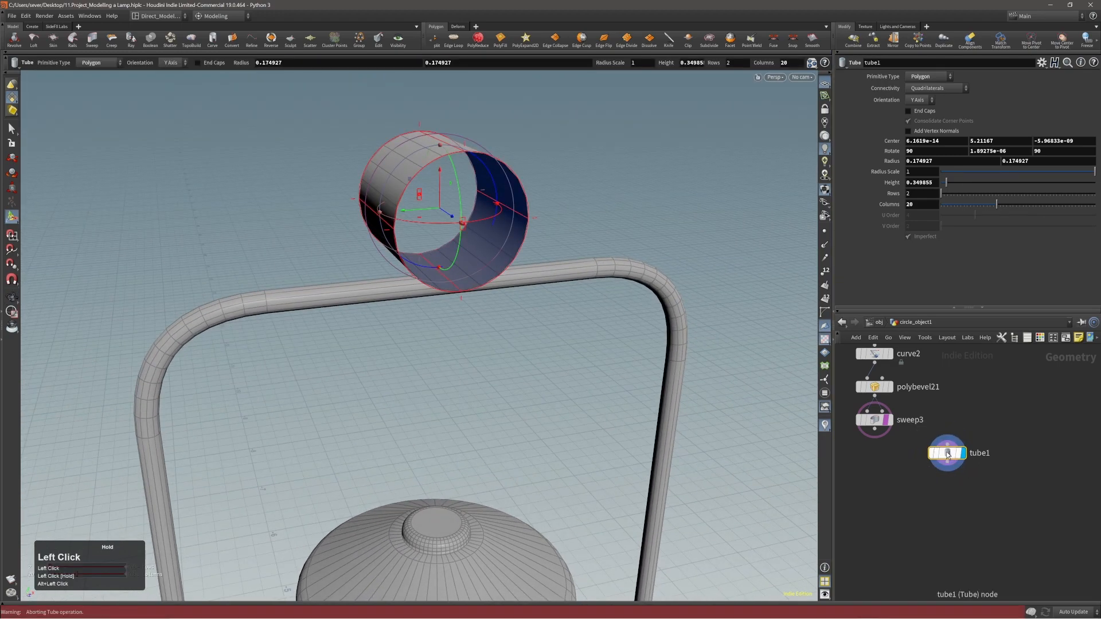
{"action": "right_click", "coordinate": [800, 65]}
{"action": "scroll", "coordinate": [795, 63], "scroll_direction": "up", "scroll_amount": 1}
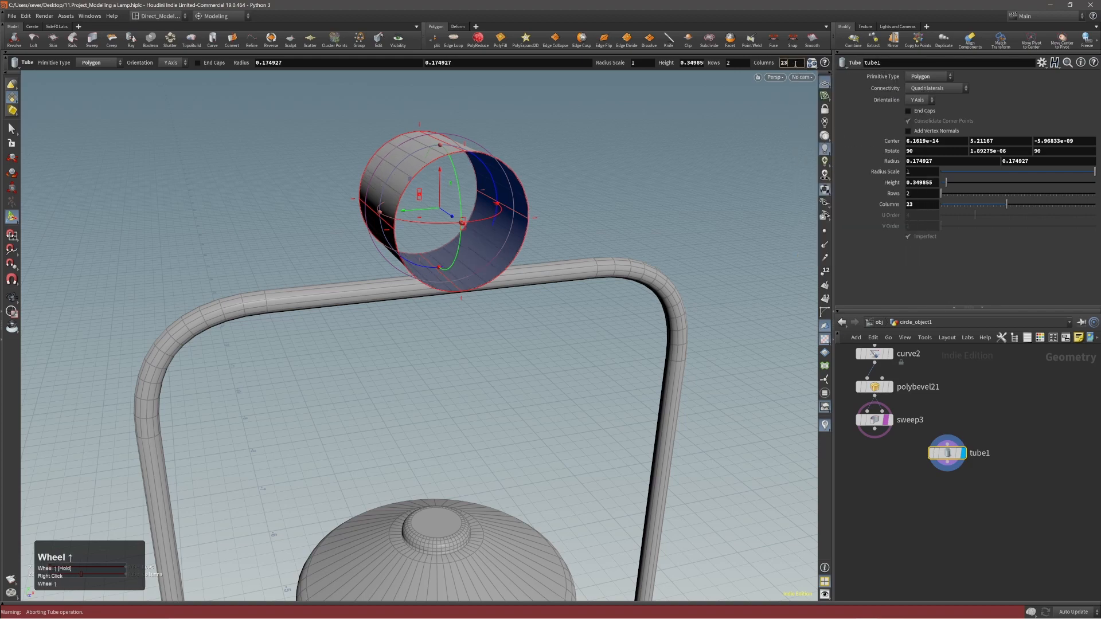
{"action": "key", "text": "Escape"}
{"action": "left_click_drag", "start_coordinate": [578, 164], "coordinate": [529, 185]}
{"action": "key", "text": "s"}
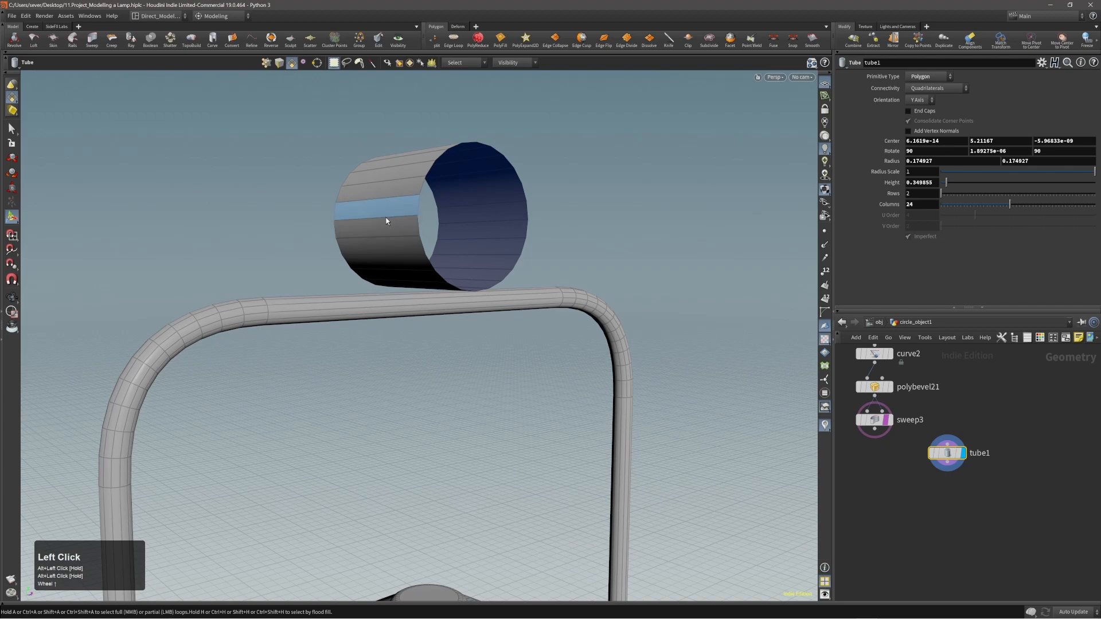
{"action": "left_click_drag", "start_coordinate": [499, 228], "coordinate": [418, 231], "text": "alt"}
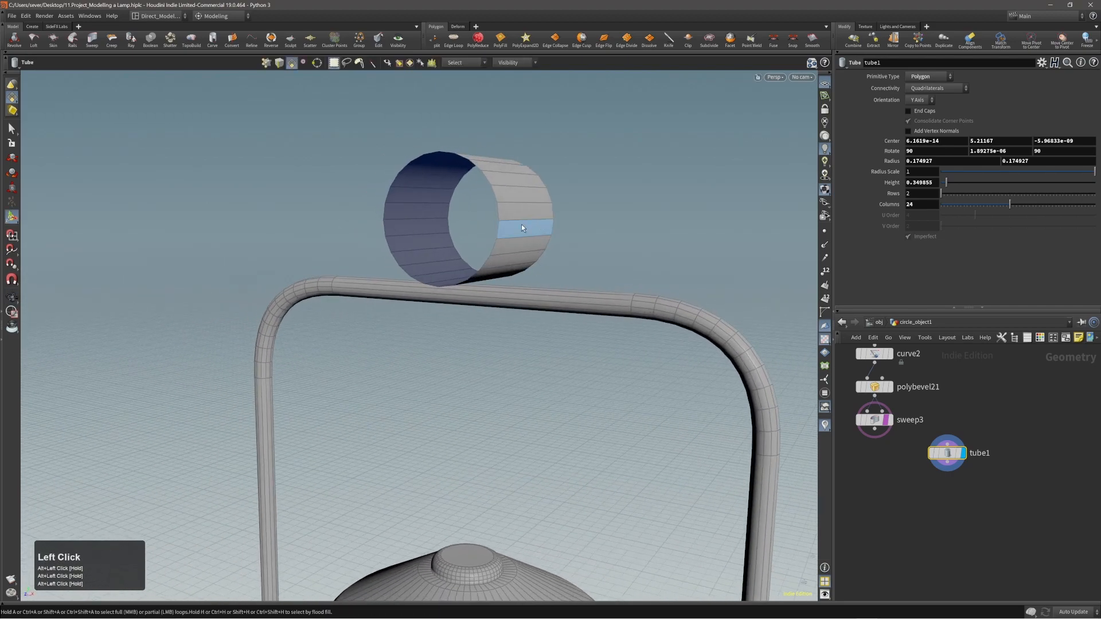
{"action": "left_click_drag", "start_coordinate": [521, 226], "coordinate": [459, 314], "text": "alt"}
{"action": "key", "text": "Escape"}
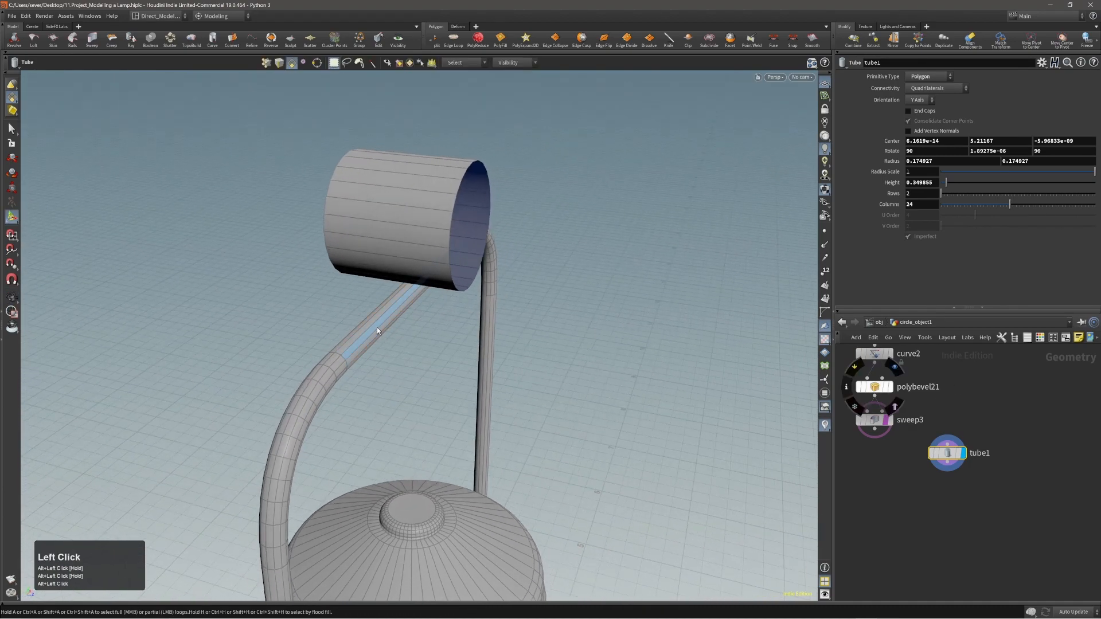
- Link the tube's height to the handle sweep's radius by copying that parameter and pasting it as a relative reference
{"action": "middle_click_drag", "start_coordinate": [1001, 412], "coordinate": [1011, 446], "text": "alt"}
{"action": "left_click", "coordinate": [921, 466]}
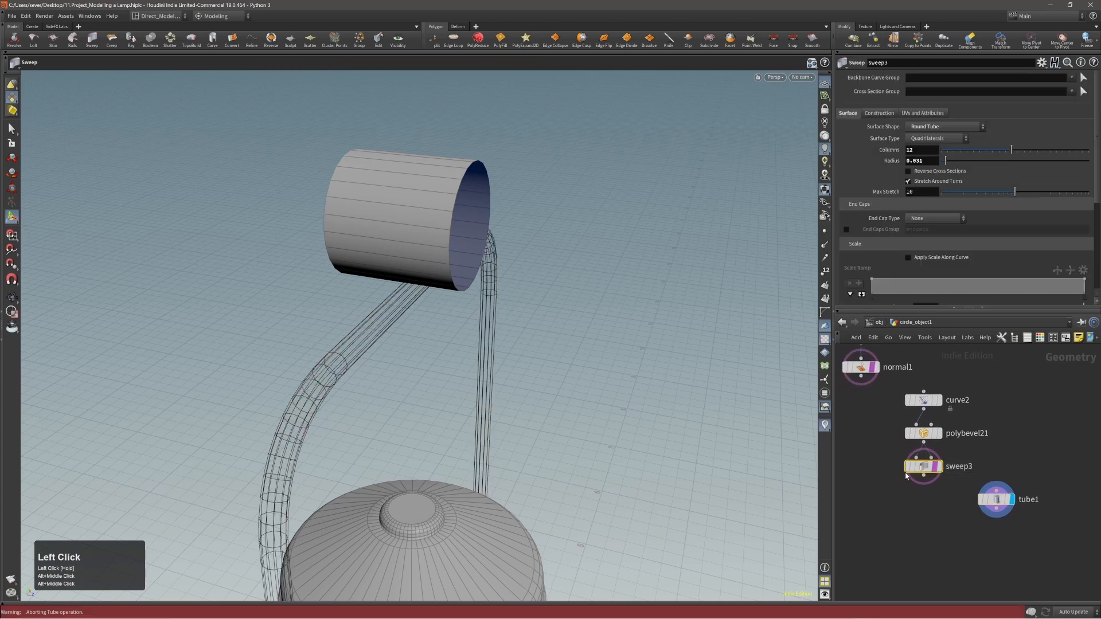
{"action": "right_click", "coordinate": [920, 161]}
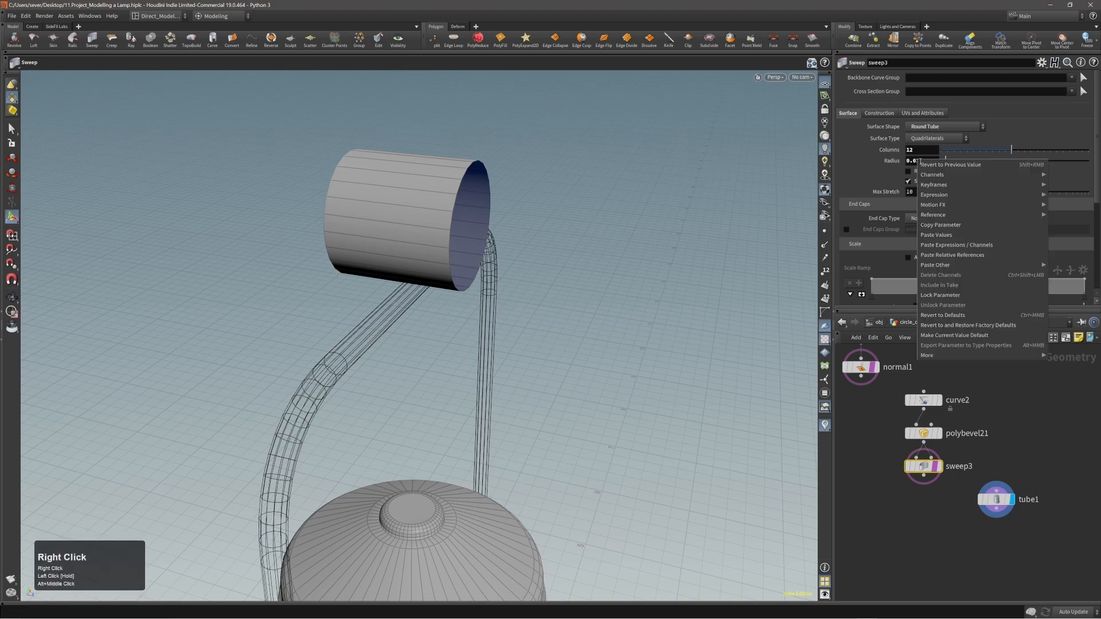
{"action": "right_click_drag", "start_coordinate": [919, 161], "coordinate": [952, 226]}
{"action": "left_click", "coordinate": [989, 510]}
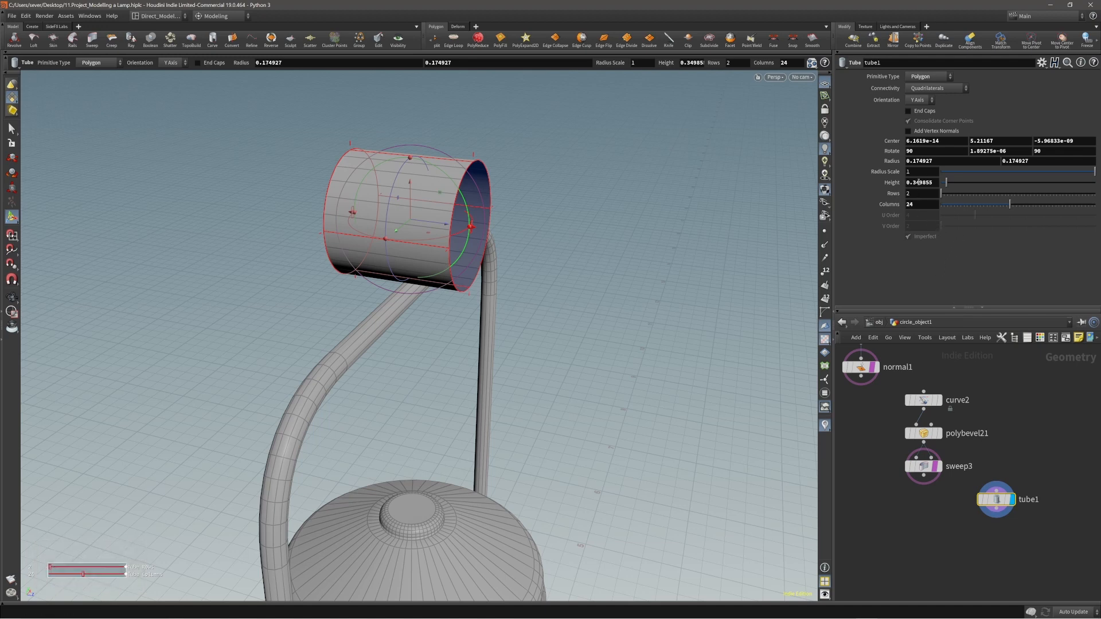
{"action": "right_click_drag", "start_coordinate": [928, 182], "coordinate": [953, 278]}
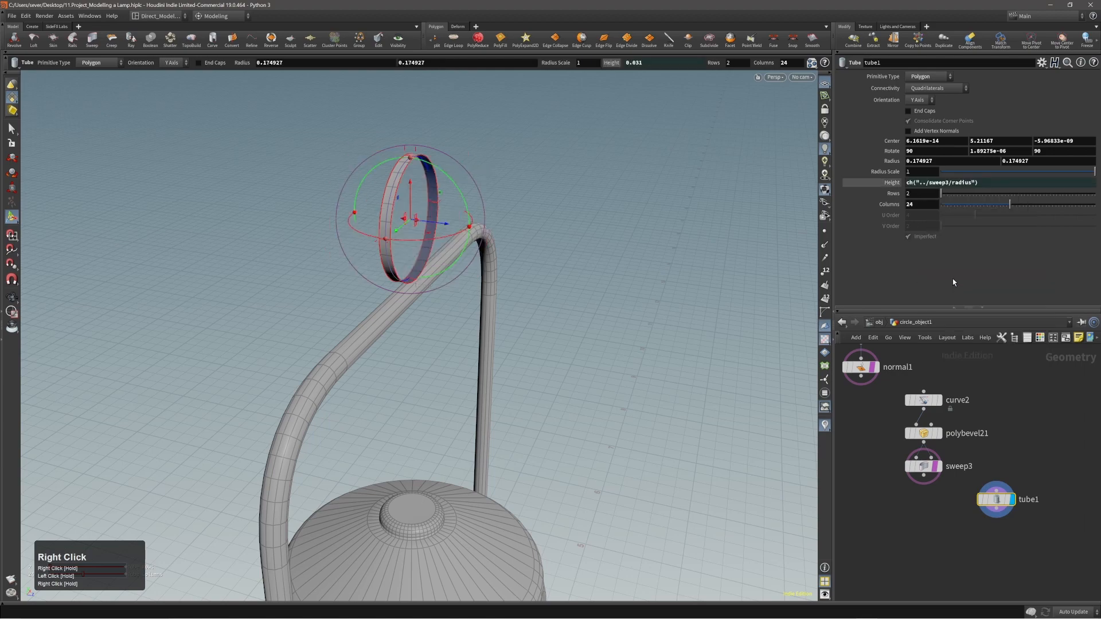
- Extend the tube's height expression to ch("../sweep3/radius") * 2 and check the ring's width against the handle
{"action": "right_click_drag", "start_coordinate": [385, 218], "coordinate": [433, 275], "text": "alt"}
{"action": "left_click_drag", "start_coordinate": [433, 275], "coordinate": [482, 250], "text": "alt"}
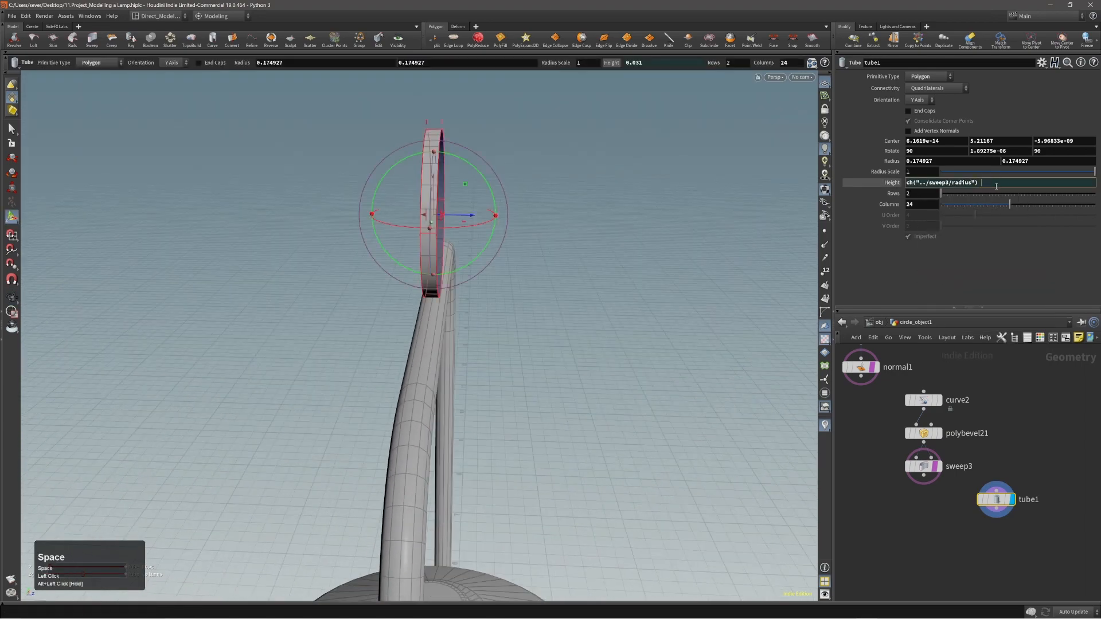
{"action": "key", "text": "Return"}
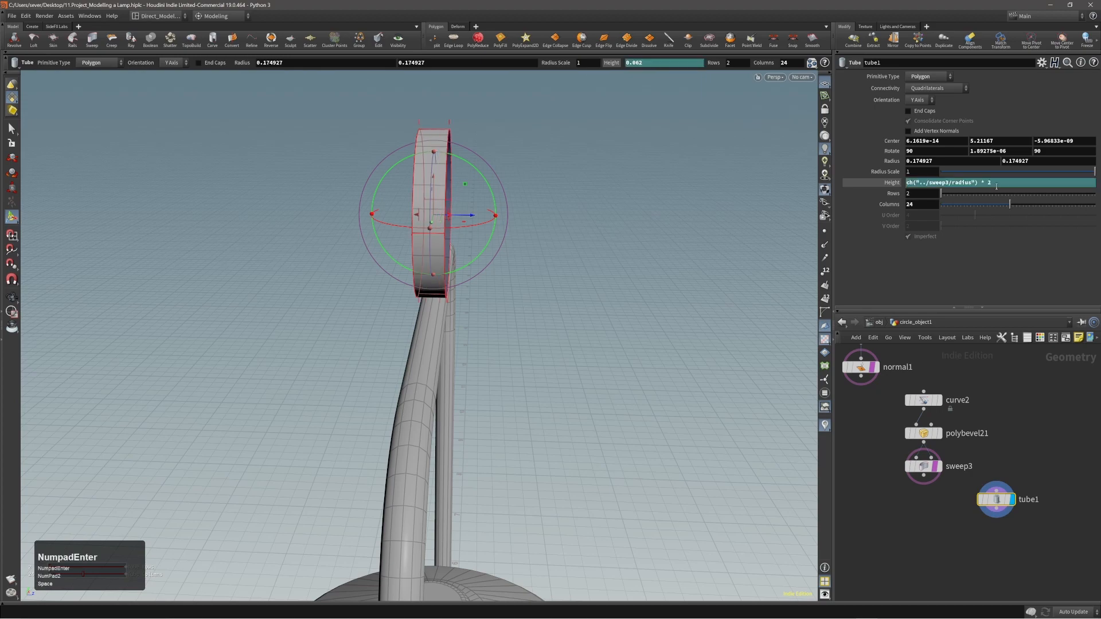
{"action": "left_click_drag", "start_coordinate": [453, 270], "coordinate": [365, 315], "text": "alt"}
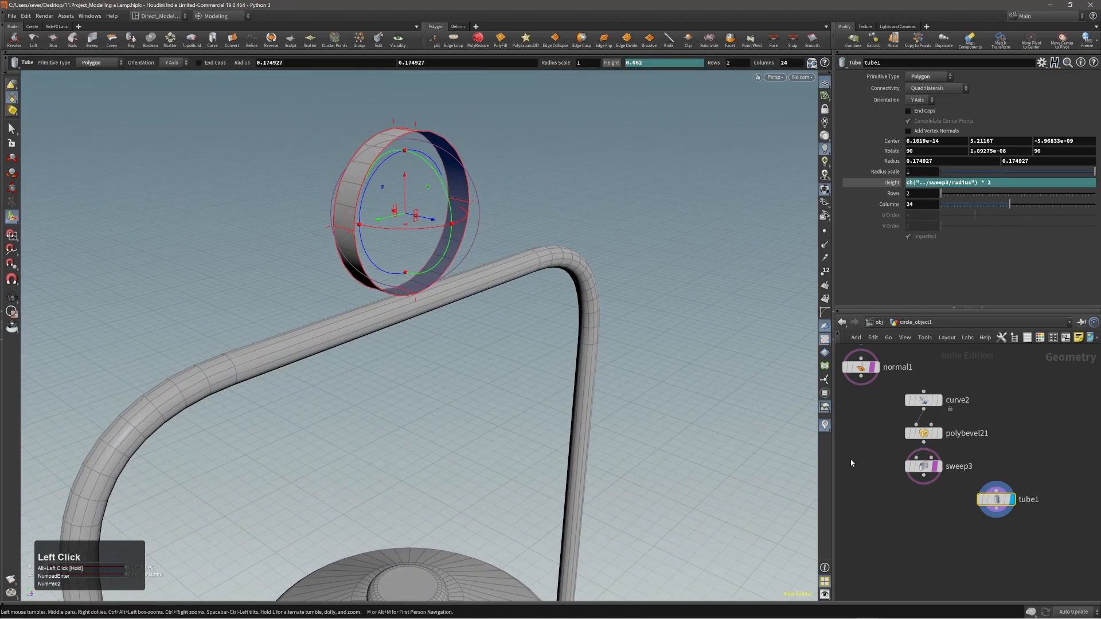
- Try the handle sweep's radius at 0.074 and then 0.058 to test whether the ring's width follows the handle's thickness
{"action": "left_click_drag", "start_coordinate": [930, 484], "coordinate": [931, 485]}
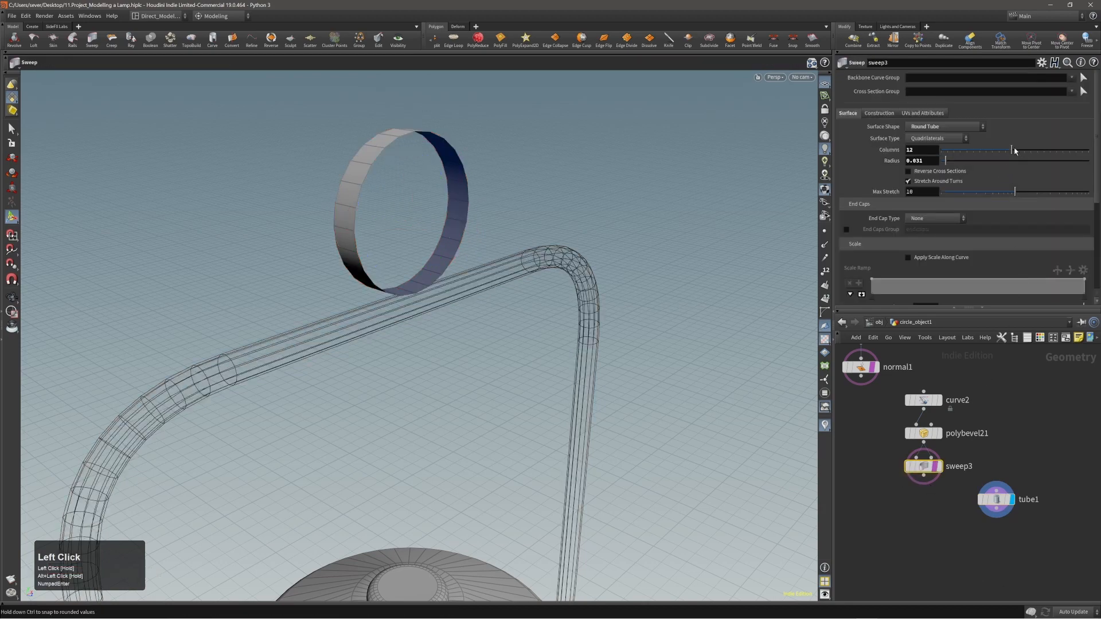
{"action": "left_click", "coordinate": [1005, 507]}
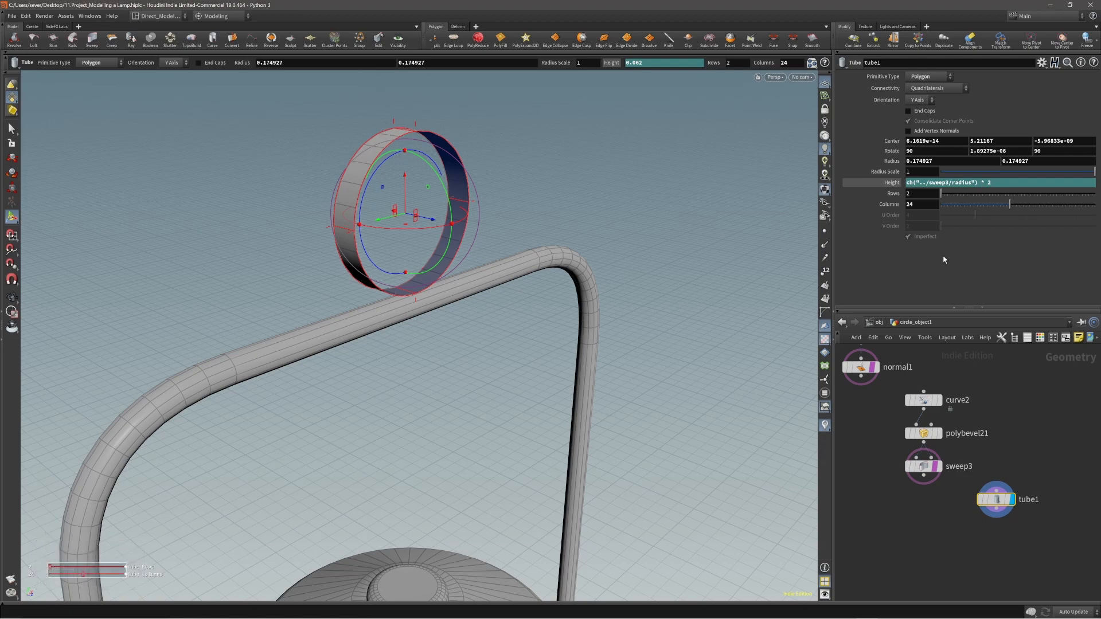
{"action": "left_click", "coordinate": [929, 478]}
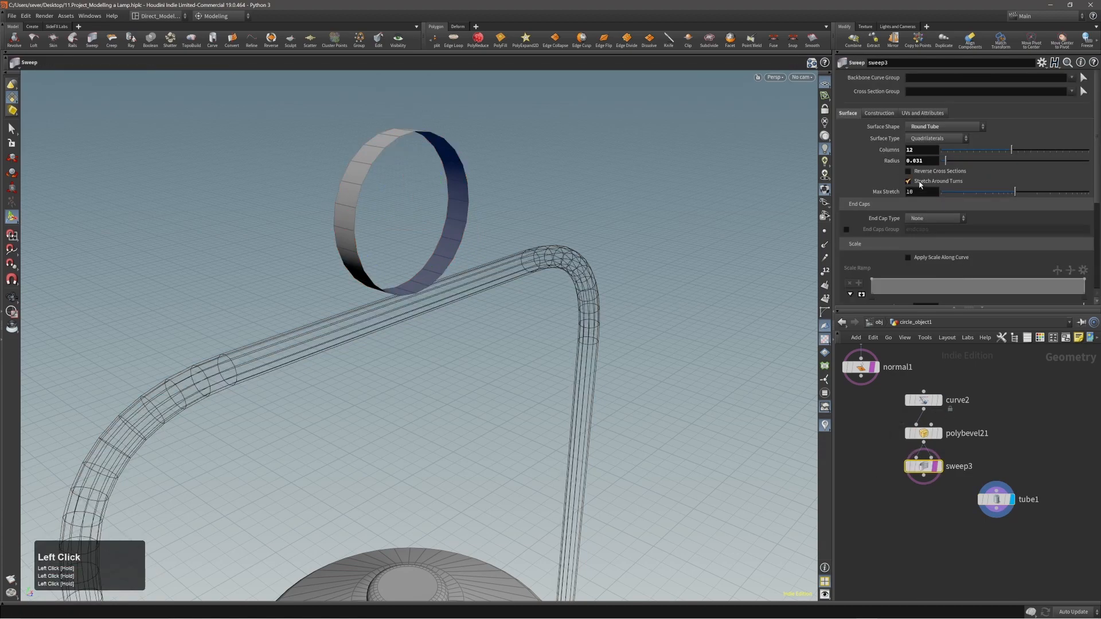
{"action": "left_click_drag", "start_coordinate": [948, 162], "coordinate": [951, 162]}
{"action": "key", "text": "alt"}
{"action": "left_click_drag", "start_coordinate": [553, 262], "coordinate": [613, 244], "text": "alt"}
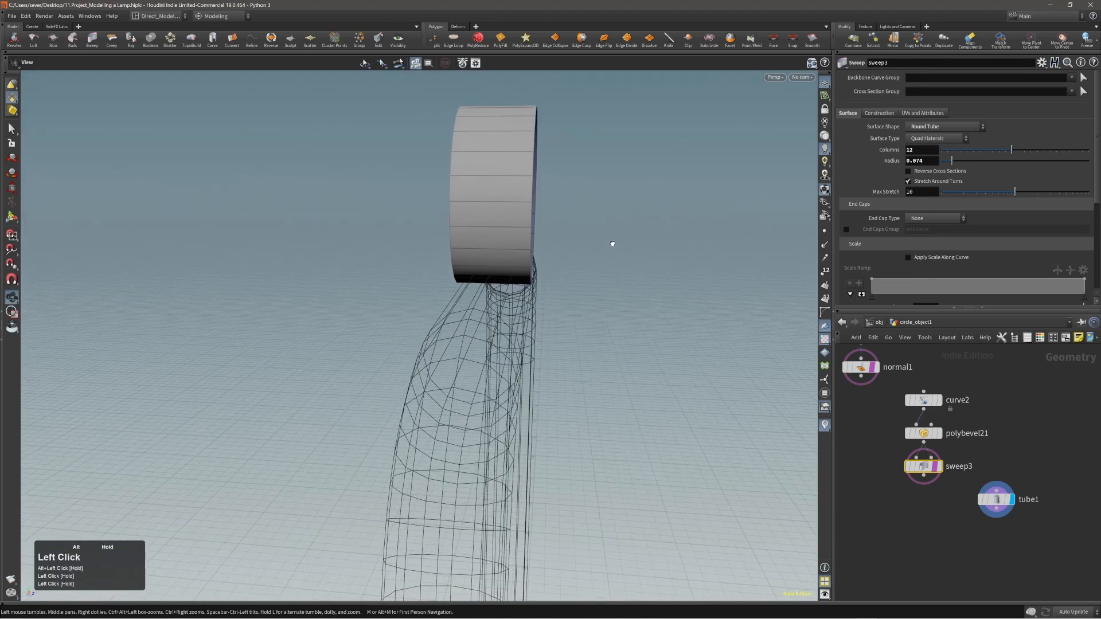
{"action": "left_click_drag", "start_coordinate": [561, 282], "coordinate": [513, 306], "text": "alt"}
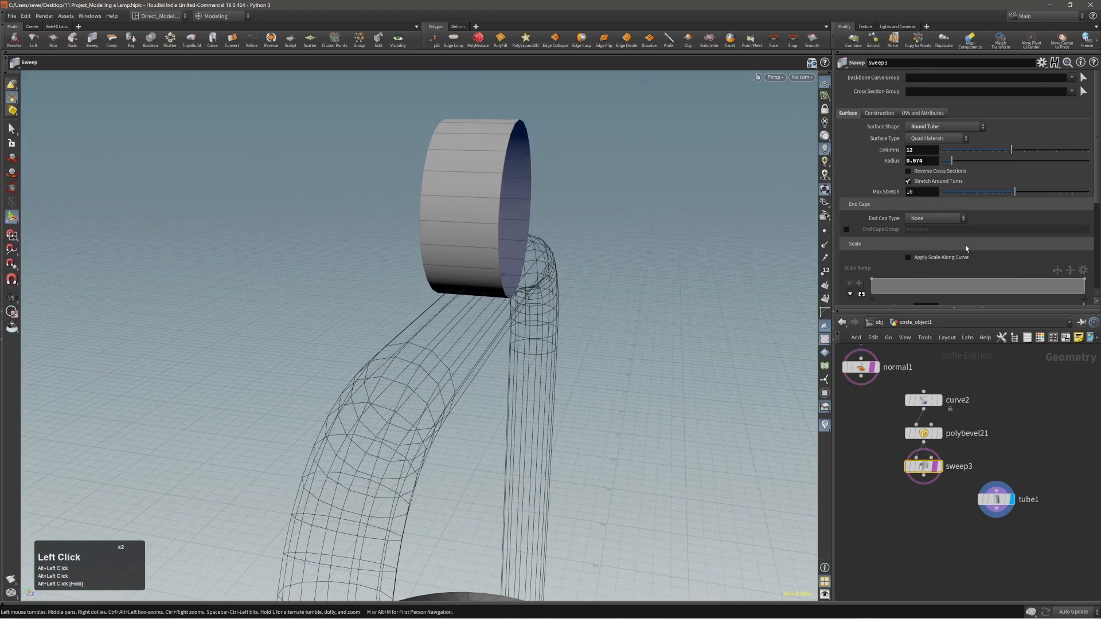
{"action": "left_click_drag", "start_coordinate": [956, 165], "coordinate": [951, 165]}
{"action": "left_click_drag", "start_coordinate": [574, 280], "coordinate": [596, 277], "text": "alt"}
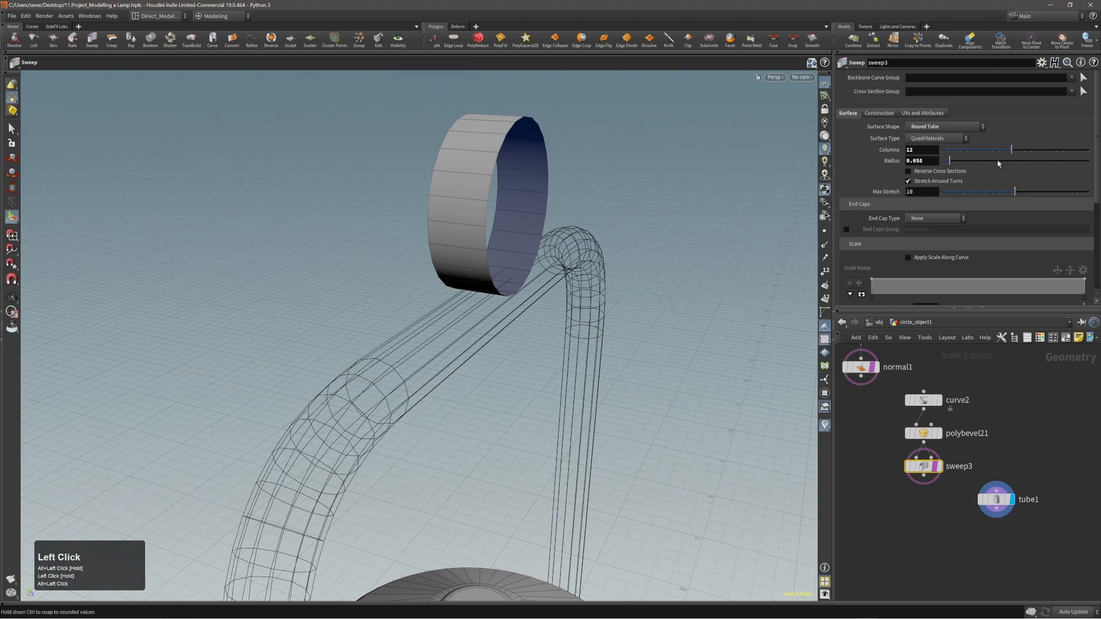
- Set the handle sweep's radius to 0.023 and check the handle's proportions against the lamp
{"action": "left_click_drag", "start_coordinate": [949, 162], "coordinate": [944, 162]}
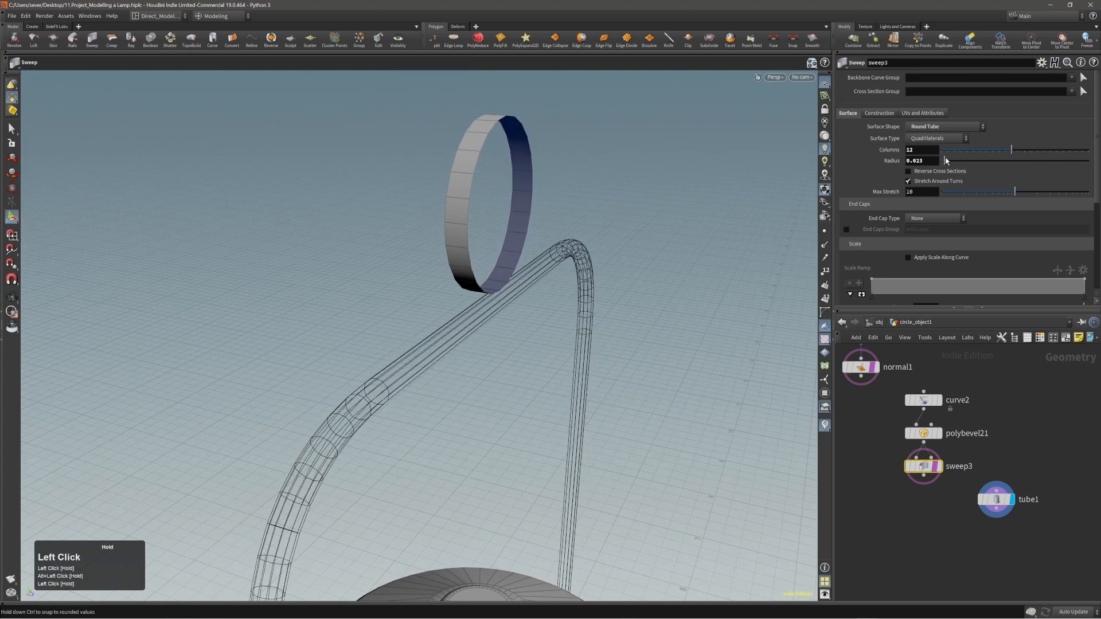
{"action": "right_click_drag", "start_coordinate": [441, 287], "coordinate": [336, 293], "text": "alt"}
{"action": "left_click_drag", "start_coordinate": [336, 293], "coordinate": [632, 368], "text": "alt"}
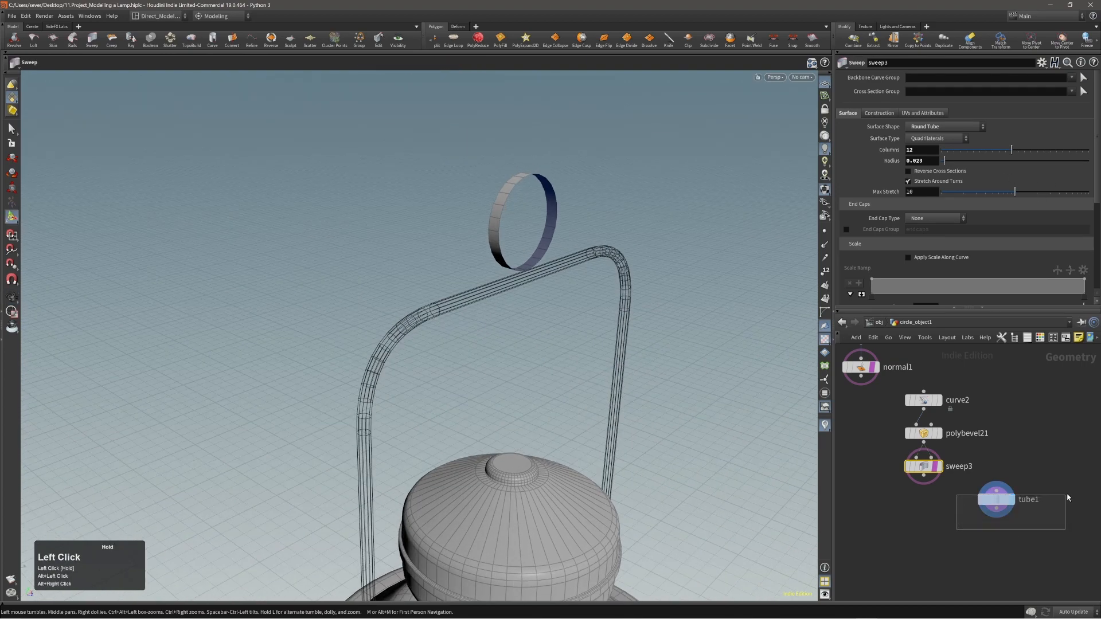
- Delete the faces of the tube's lower half, leaving an upper arch above the handle's top bar
{"action": "left_click_drag", "start_coordinate": [1067, 498], "coordinate": [1067, 494]}
{"action": "right_click_drag", "start_coordinate": [493, 294], "coordinate": [452, 292], "text": "alt"}
{"action": "left_click_drag", "start_coordinate": [452, 292], "coordinate": [506, 273], "text": "alt"}
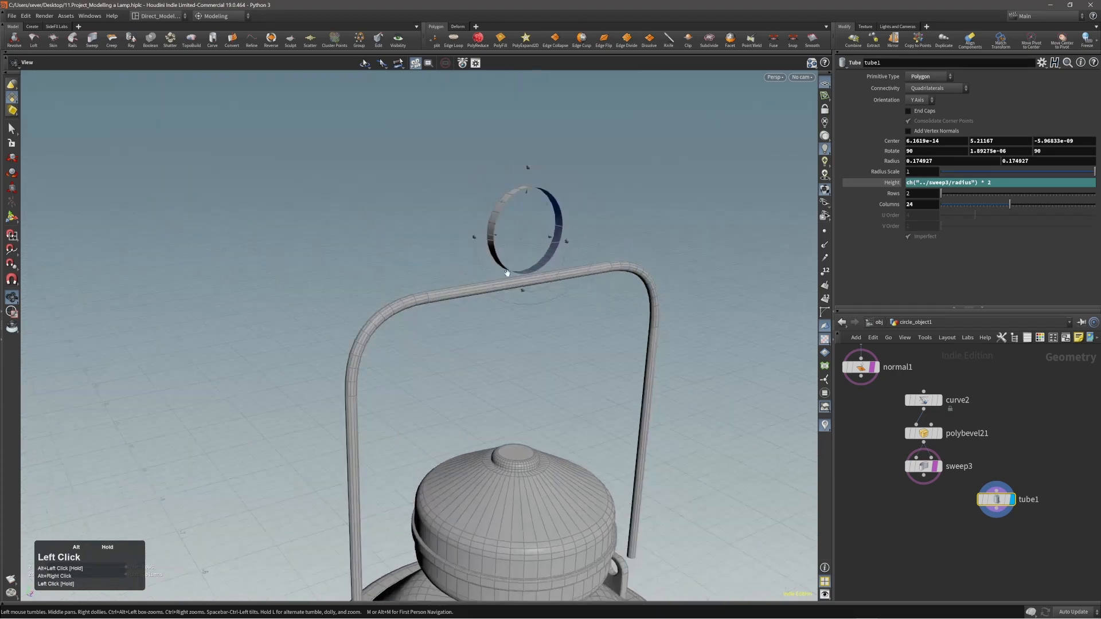
{"action": "right_click_drag", "start_coordinate": [507, 273], "coordinate": [468, 294], "text": "alt"}
{"action": "left_click_drag", "start_coordinate": [518, 288], "coordinate": [419, 286], "text": "alt"}
{"action": "right_click_drag", "start_coordinate": [420, 286], "coordinate": [725, 216], "text": "alt"}
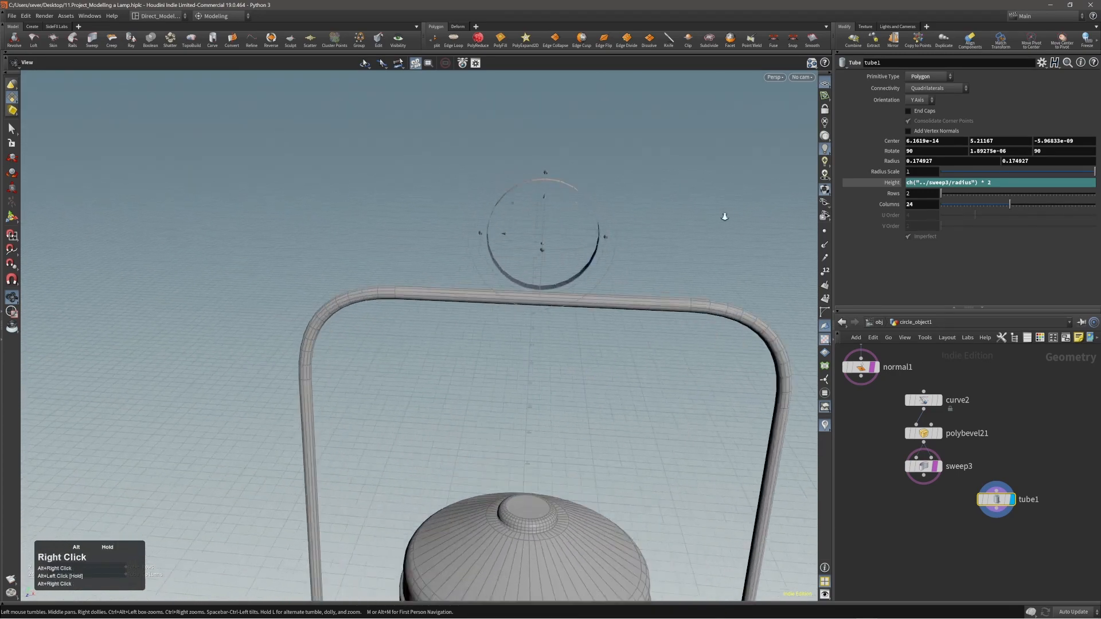
{"action": "right_click_drag", "start_coordinate": [470, 281], "coordinate": [600, 252], "text": "alt"}
{"action": "left_click_drag", "start_coordinate": [714, 261], "coordinate": [635, 251], "text": "alt"}
{"action": "key", "text": "3"}
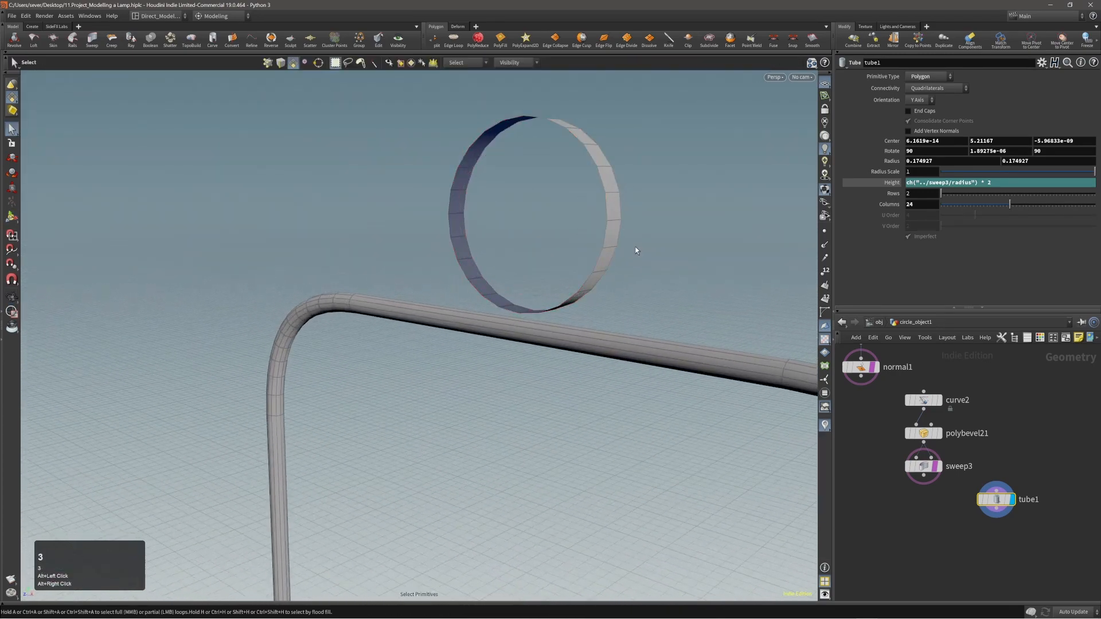
{"action": "left_click", "coordinate": [613, 239]}
{"action": "left_click_drag", "start_coordinate": [486, 275], "coordinate": [683, 278], "text": "alt"}
{"action": "left_click", "coordinate": [467, 227], "text": "shift"}
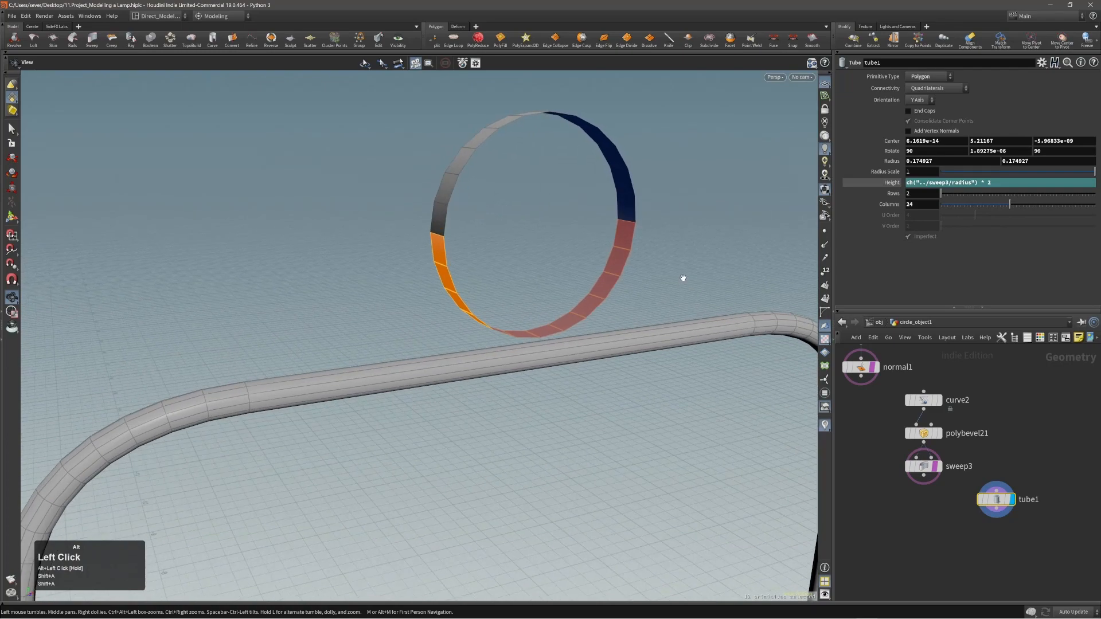
{"action": "middle_click_drag", "start_coordinate": [617, 298], "coordinate": [585, 275], "text": "alt"}
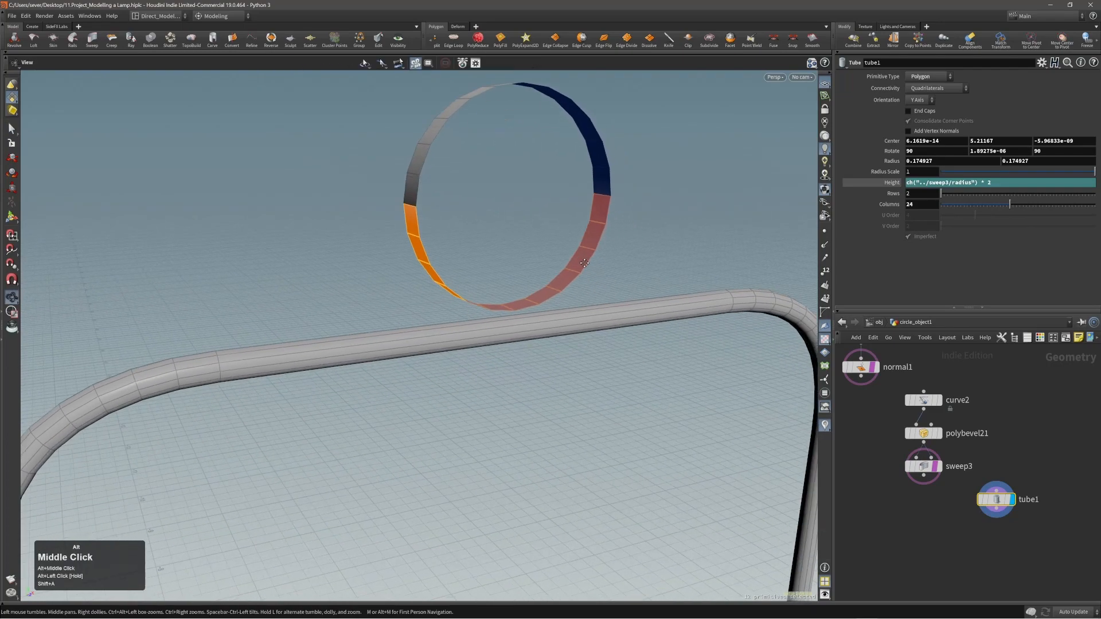
{"action": "left_click_drag", "start_coordinate": [584, 275], "coordinate": [602, 271], "text": "alt"}
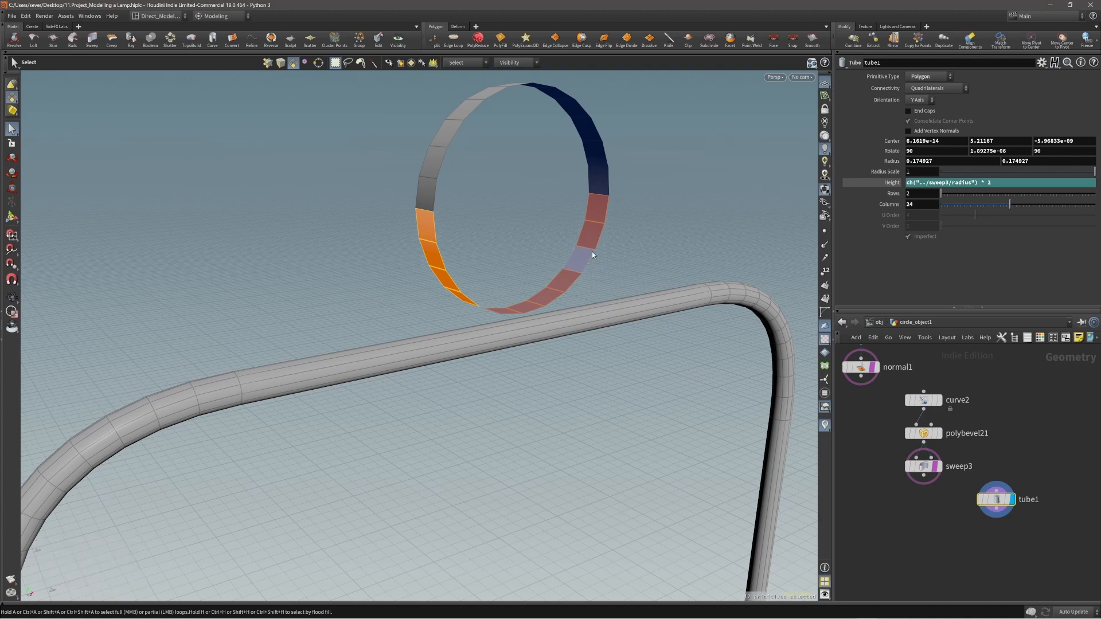
{"action": "key", "text": "Delete"}
- Apply PolyExtrude to the arch's two open end edges and enable the front transform for the extrusion
{"action": "right_click_drag", "start_coordinate": [593, 255], "coordinate": [511, 226], "text": "alt"}
{"action": "left_click_drag", "start_coordinate": [511, 226], "coordinate": [469, 211], "text": "alt"}
{"action": "key", "text": "2"}
{"action": "left_click", "coordinate": [469, 208]}
{"action": "left_click", "coordinate": [589, 204], "text": "shift"}
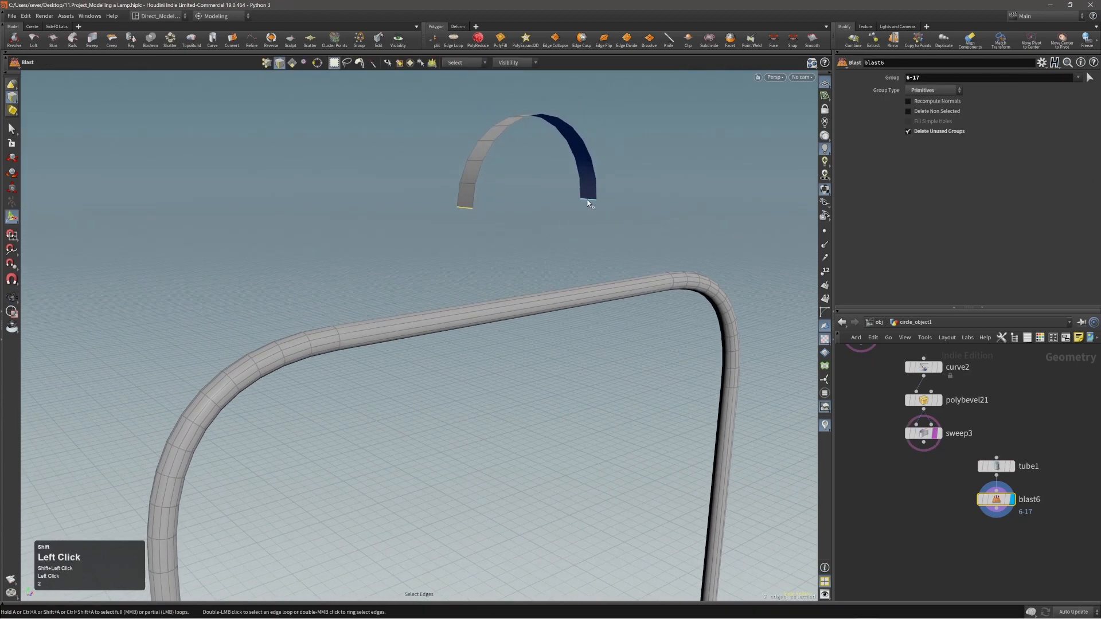
{"action": "right_click_drag", "start_coordinate": [590, 207], "coordinate": [617, 166], "text": "alt"}
{"action": "left_click_drag", "start_coordinate": [617, 167], "coordinate": [546, 198], "text": "alt"}
{"action": "left_click", "coordinate": [562, 199]}
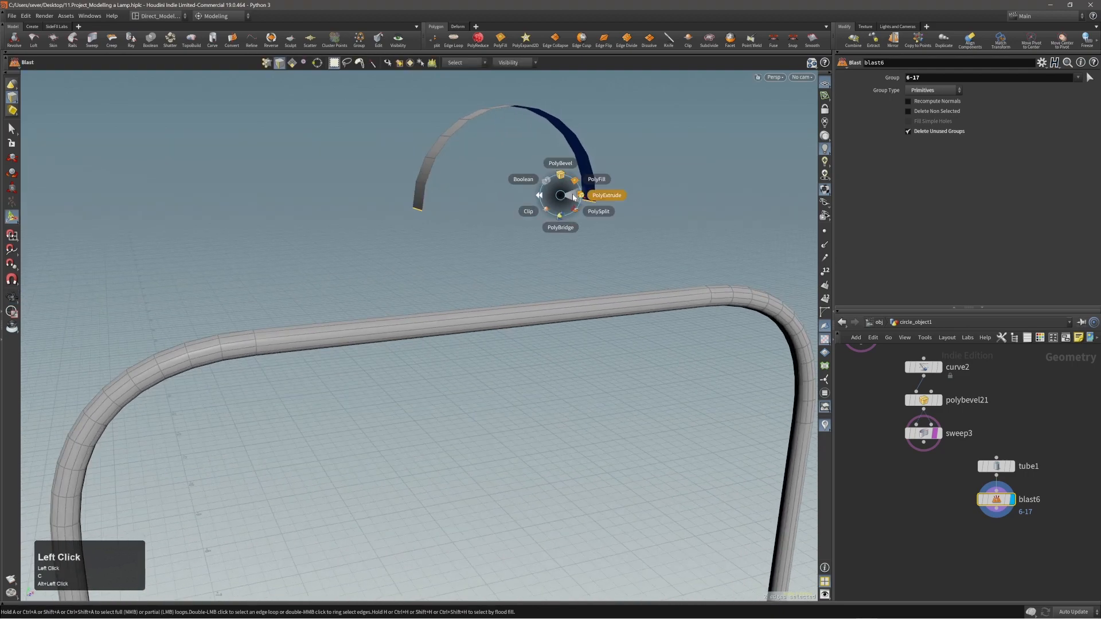
{"action": "left_click", "coordinate": [576, 199]}
{"action": "right_click", "coordinate": [602, 197]}
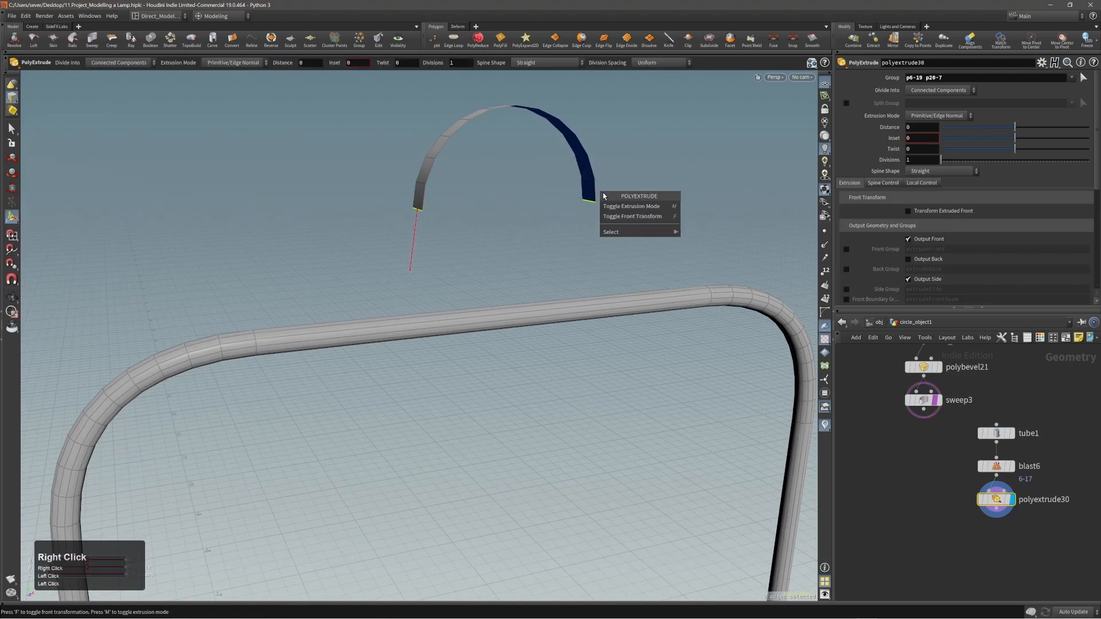
{"action": "left_click", "coordinate": [625, 216]}
{"action": "left_click_drag", "start_coordinate": [617, 222], "coordinate": [636, 123], "text": "alt"}
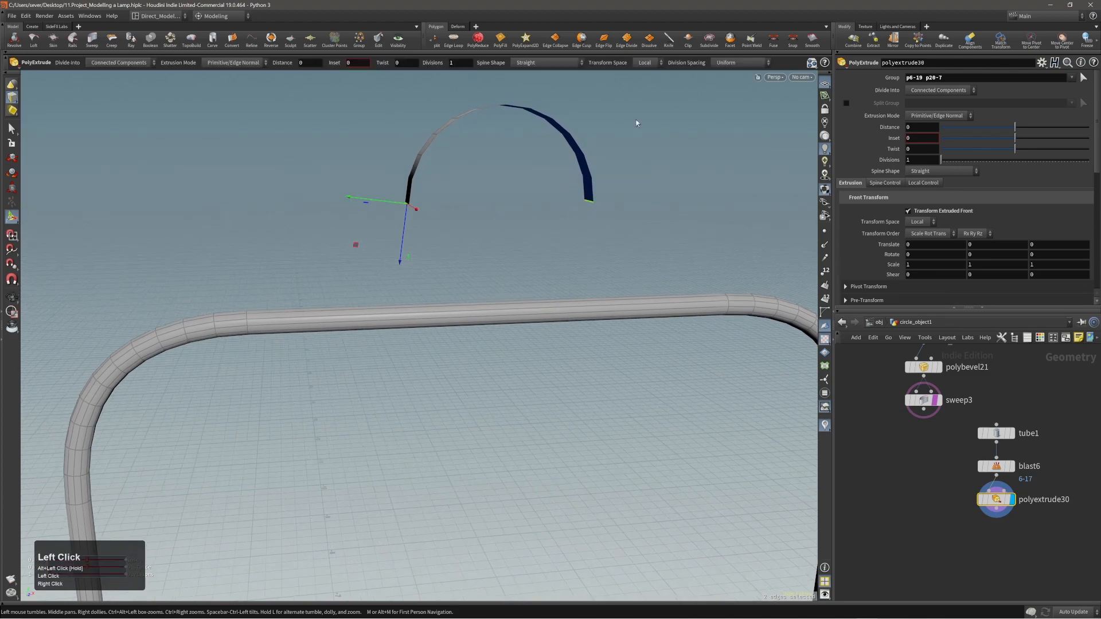
- Switch the extrusion's transform space to Global and move both end edges down about 0.188 onto the handle's top bar
{"action": "left_click", "coordinate": [645, 83]}
{"action": "left_click_drag", "start_coordinate": [612, 222], "coordinate": [639, 172], "text": "alt"}
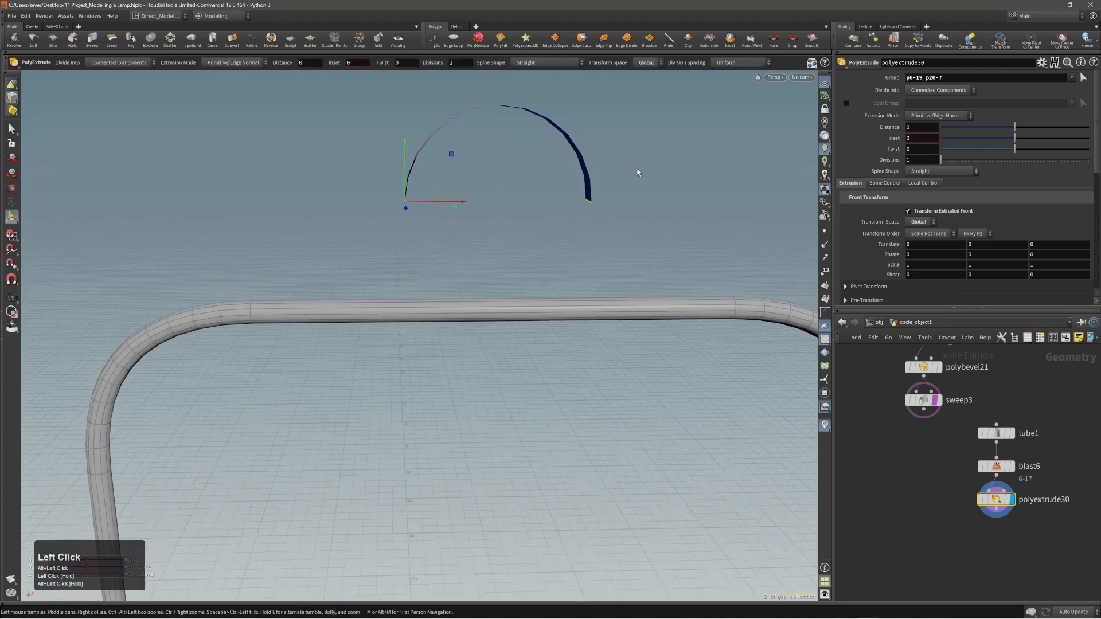
{"action": "middle_click_drag", "start_coordinate": [639, 172], "coordinate": [632, 203]}
{"action": "right_click_drag", "start_coordinate": [623, 278], "coordinate": [706, 270], "text": "alt"}
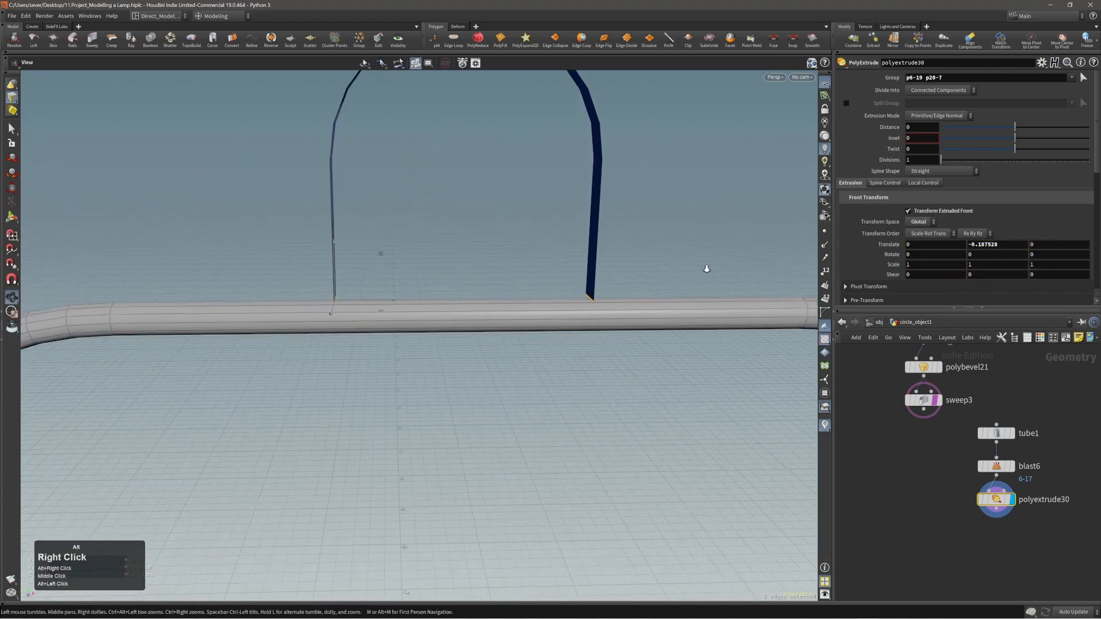
{"action": "left_click_drag", "start_coordinate": [705, 270], "coordinate": [450, 295], "text": "alt"}
{"action": "right_click_drag", "start_coordinate": [450, 294], "coordinate": [730, 231], "text": "alt"}
{"action": "mouse_move", "coordinate": [730, 231]}
{"action": "left_mouse_down", "text": "alt"}
{"action": "mouse_move", "coordinate": [660, 293]}
{"action": "mouse_move", "coordinate": [721, 230]}
{"action": "left_mouse_up", "text": "alt"}
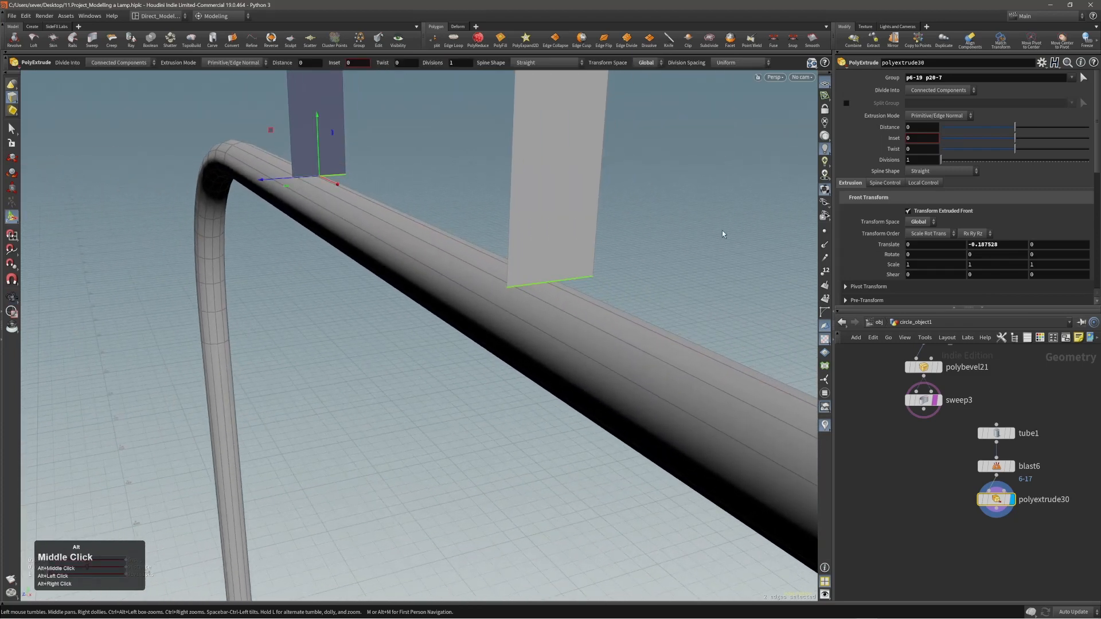
{"action": "middle_click", "coordinate": [721, 230]}
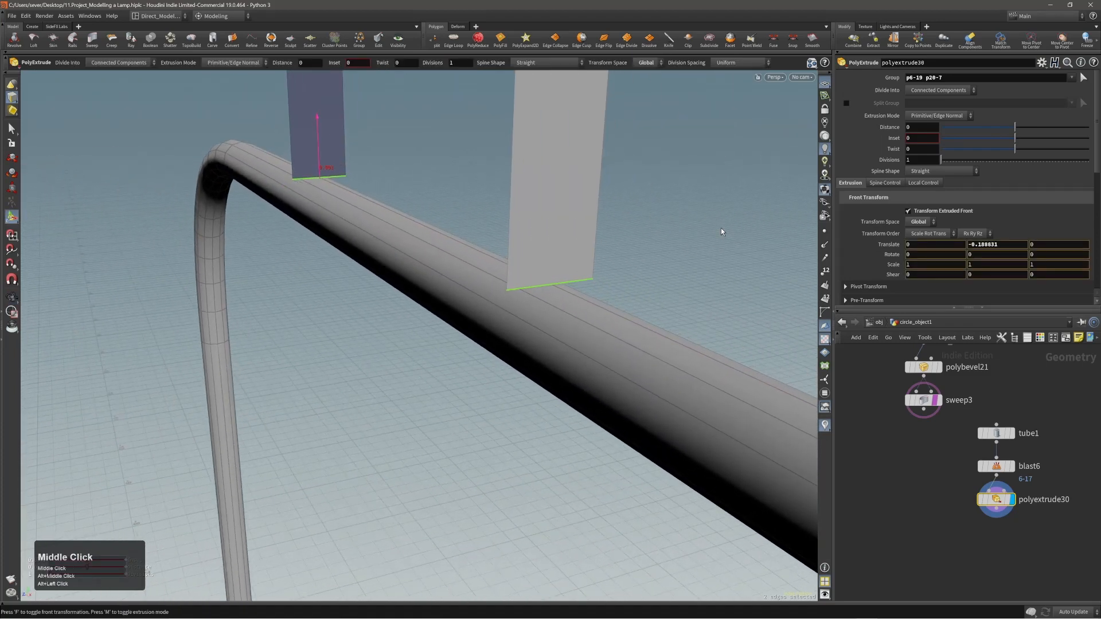
{"action": "left_click_drag", "start_coordinate": [691, 226], "coordinate": [632, 259], "text": "alt"}
{"action": "middle_click_drag", "start_coordinate": [631, 260], "coordinate": [624, 227], "text": "alt"}
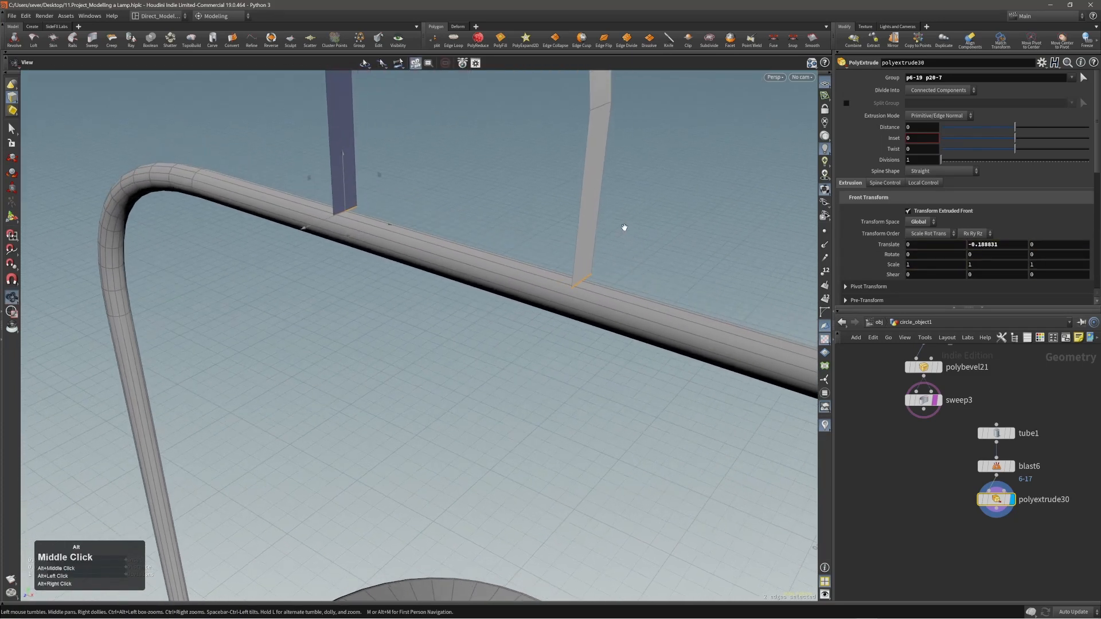
{"action": "left_click_drag", "start_coordinate": [625, 228], "coordinate": [633, 230], "text": "alt"}
- Extrude the two lower end edges again in Point Normal mode, outward along the top bar by about 0.11
{"action": "key", "text": "q"}
{"action": "right_click_drag", "start_coordinate": [622, 241], "coordinate": [634, 216], "text": "alt"}
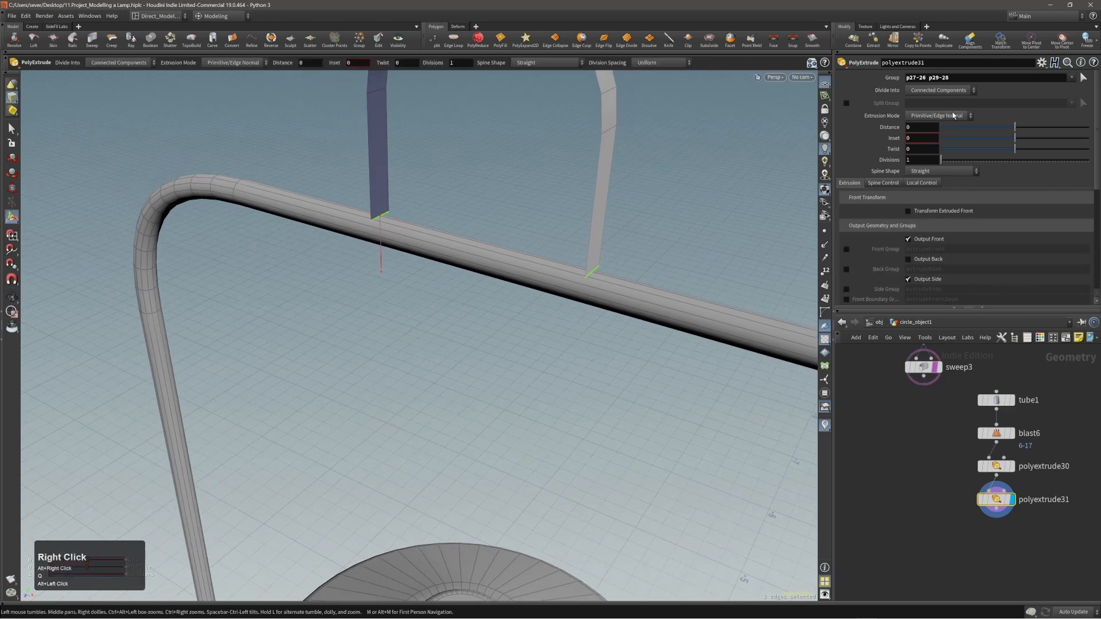
{"action": "left_click", "coordinate": [929, 136]}
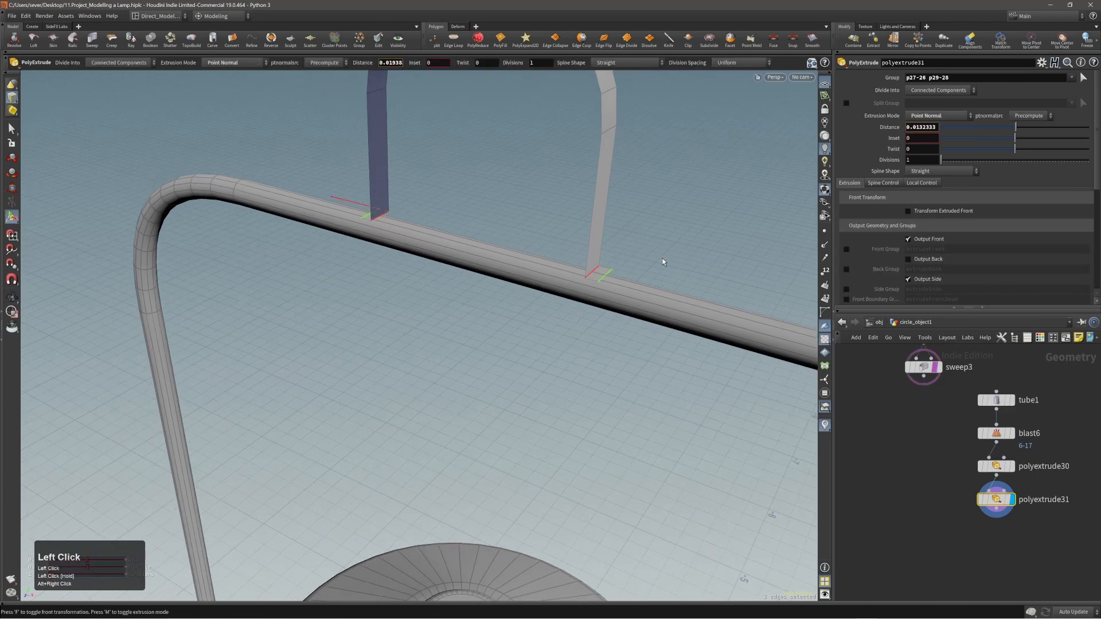
{"action": "left_click_drag", "start_coordinate": [604, 243], "coordinate": [599, 241]}
{"action": "right_click_drag", "start_coordinate": [599, 242], "coordinate": [575, 246], "text": "alt"}
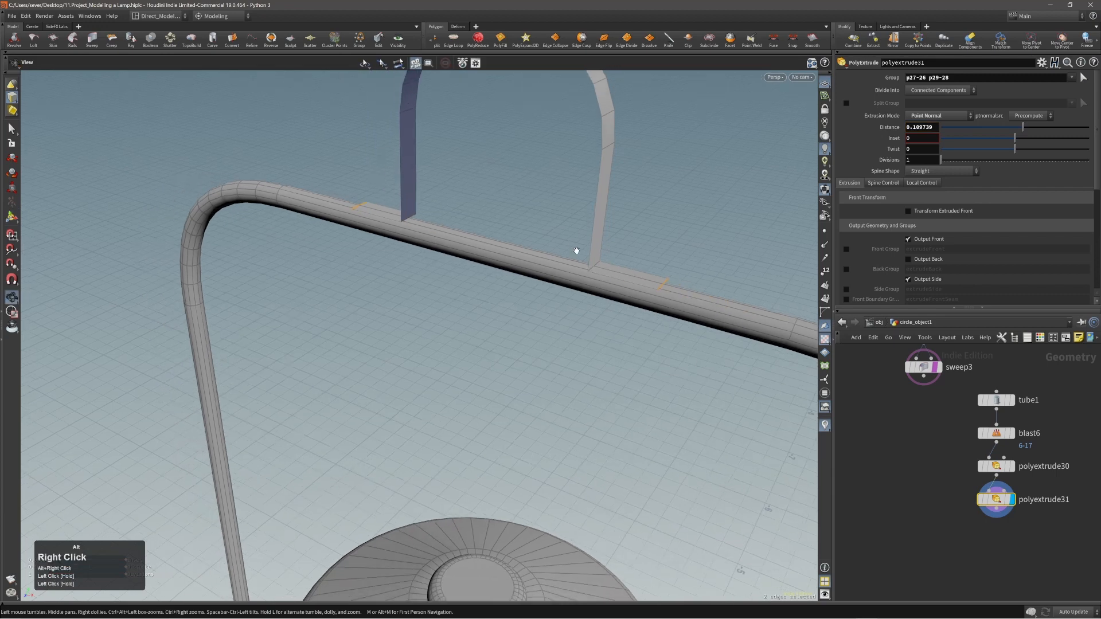
{"action": "middle_click_drag", "start_coordinate": [575, 246], "coordinate": [585, 275], "text": "alt"}
- Compare the ring's base with the reference drawing and increase the outward extrusion distance to about 0.13
{"action": "right_click_drag", "start_coordinate": [1100, 230], "coordinate": [849, 212]}
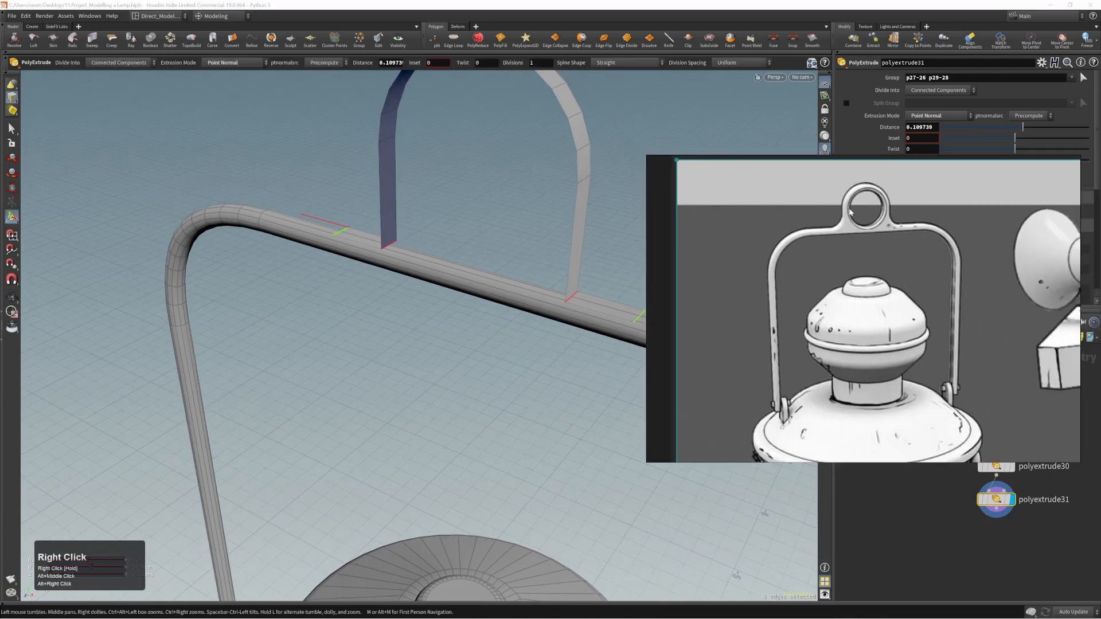
{"action": "right_click", "coordinate": [864, 232]}
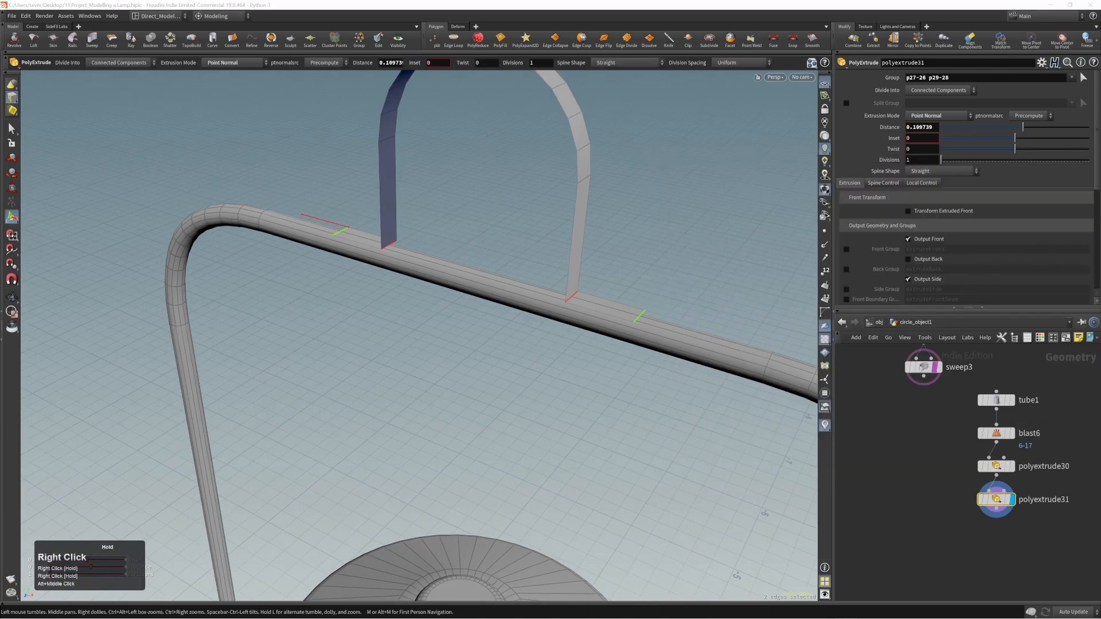
{"action": "left_click_drag", "start_coordinate": [623, 263], "coordinate": [523, 287], "text": "alt"}
{"action": "right_click_drag", "start_coordinate": [524, 287], "coordinate": [614, 290], "text": "alt"}
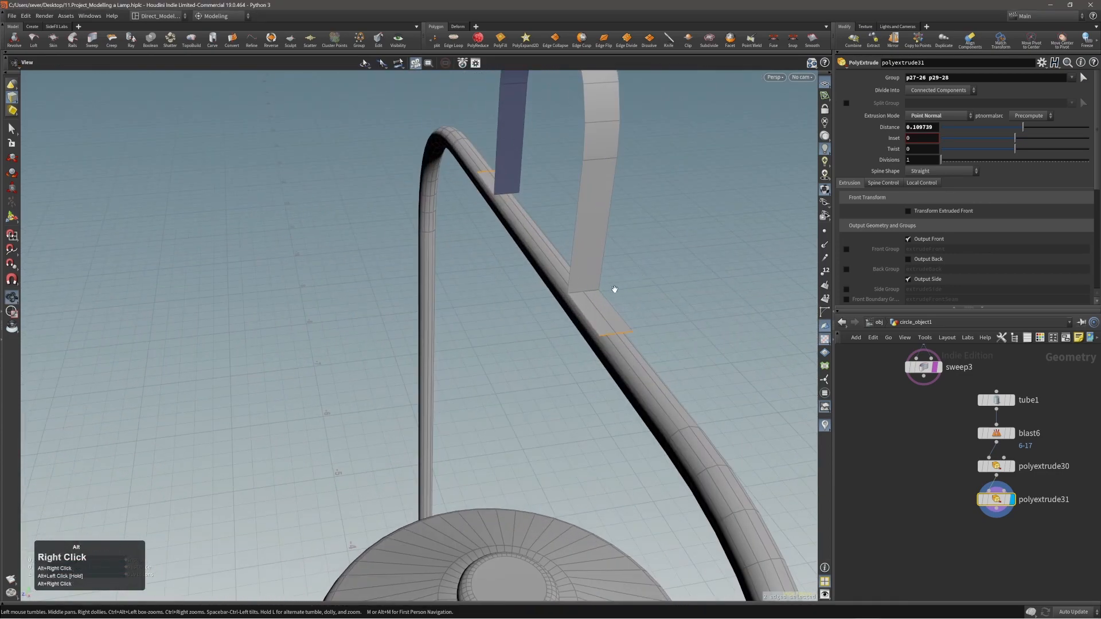
{"action": "left_click_drag", "start_coordinate": [614, 290], "coordinate": [709, 278], "text": "alt"}
{"action": "key", "text": "Return"}
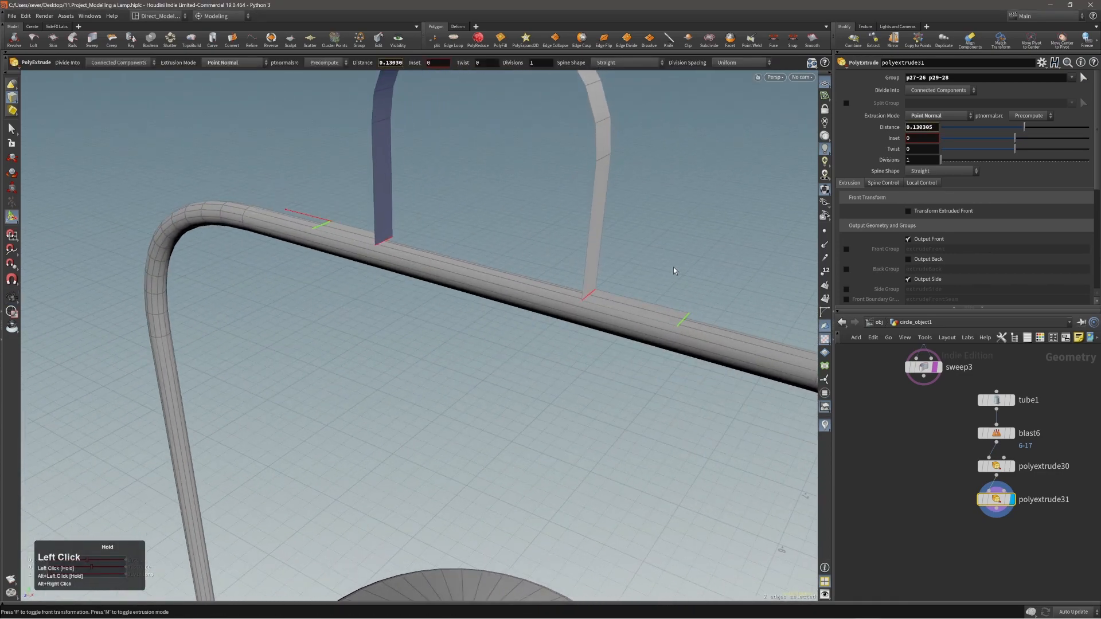
- Insert three edge loops lengthwise along the arch and its outward flanges using an Edge Loop split
{"action": "right_click_drag", "start_coordinate": [673, 270], "coordinate": [661, 260], "text": "alt"}
{"action": "left_click_drag", "start_coordinate": [661, 260], "coordinate": [584, 287], "text": "alt"}
{"action": "middle_click_drag", "start_coordinate": [585, 287], "coordinate": [550, 298], "text": "alt"}
{"action": "left_click_drag", "start_coordinate": [551, 298], "coordinate": [510, 308], "text": "alt"}
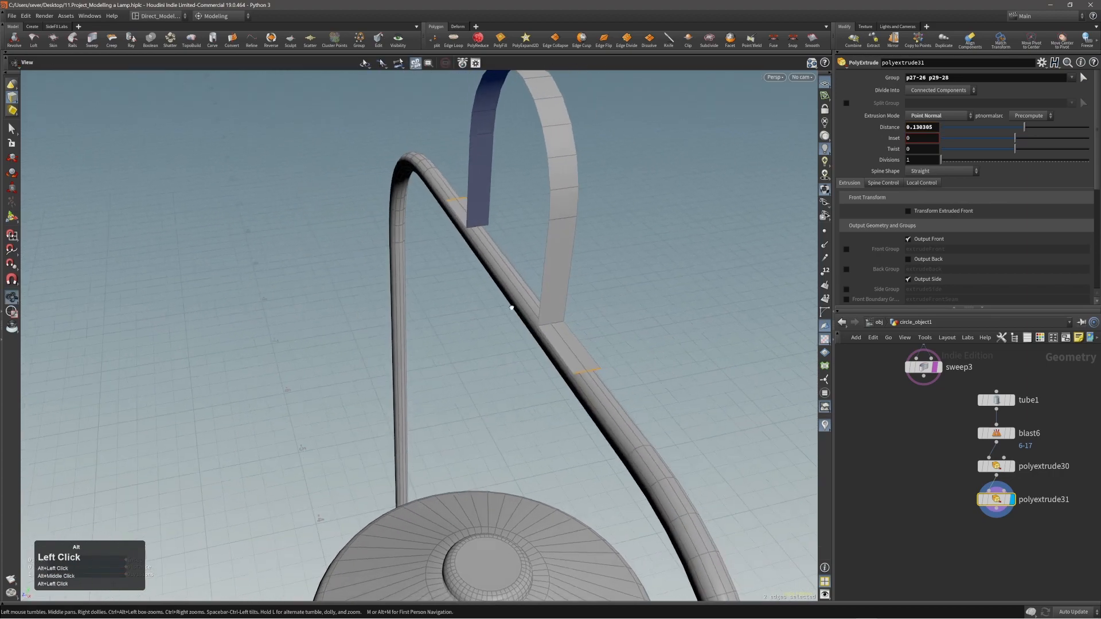
{"action": "key", "text": "c"}
{"action": "left_click", "coordinate": [544, 224]}
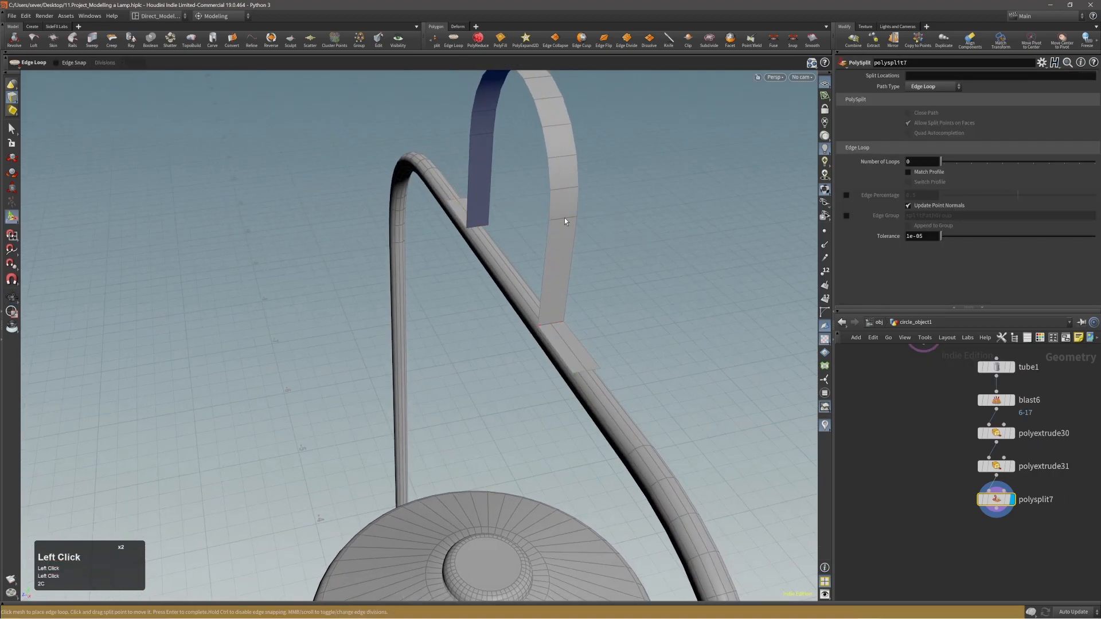
{"action": "left_click", "coordinate": [564, 221]}
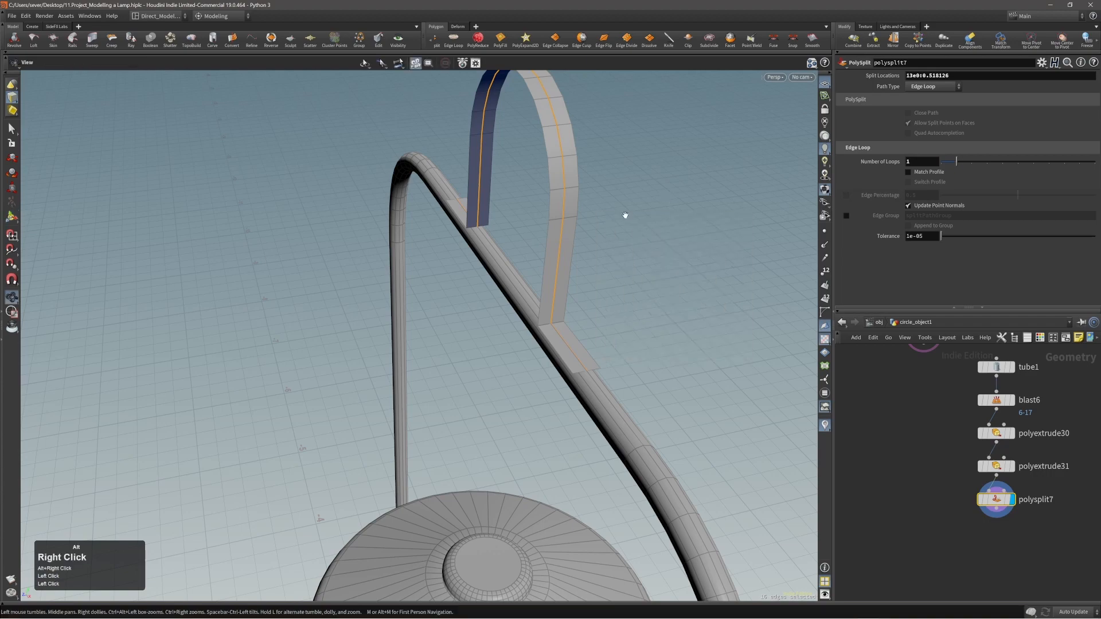
{"action": "right_click_drag", "start_coordinate": [624, 216], "coordinate": [646, 208], "text": "alt"}
{"action": "left_click_drag", "start_coordinate": [646, 209], "coordinate": [659, 212], "text": "alt"}
{"action": "left_click_drag", "start_coordinate": [956, 162], "coordinate": [972, 163]}
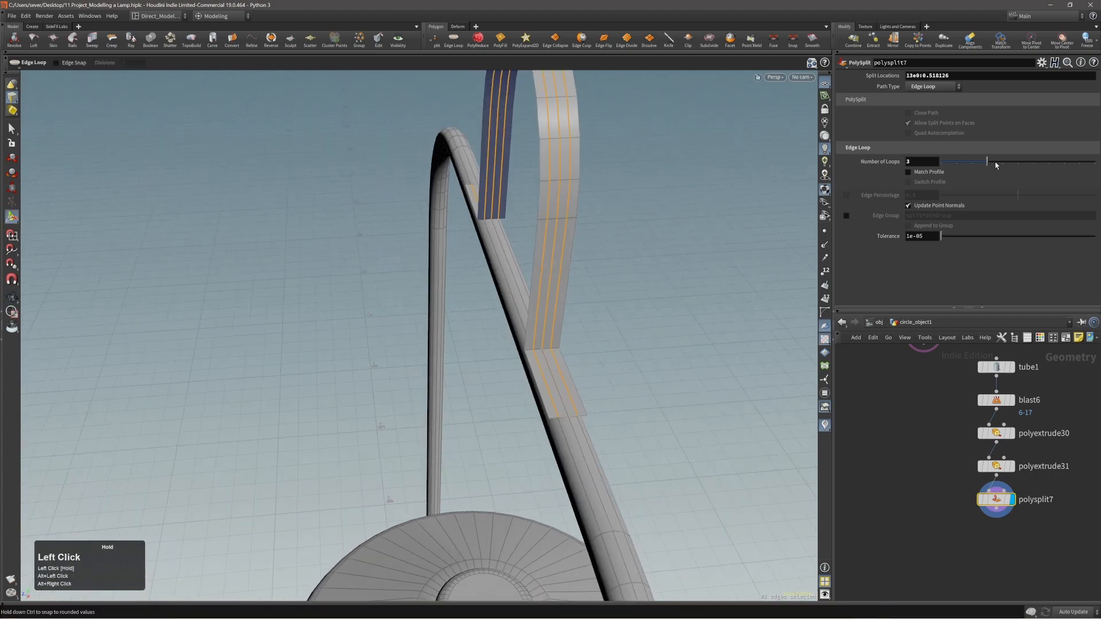
{"action": "left_click_drag", "start_coordinate": [634, 363], "coordinate": [609, 390], "text": "alt"}
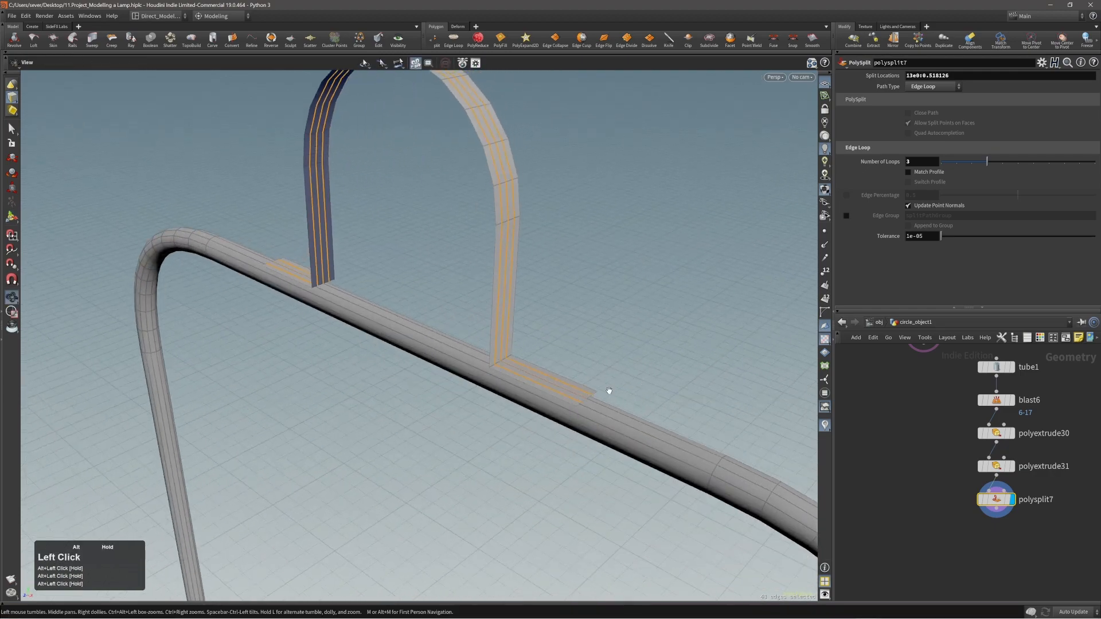
- Select all of the ring strip and the handle and start an Edit on them, merging both into one geometry
{"action": "right_click_drag", "start_coordinate": [609, 391], "coordinate": [596, 376], "text": "alt"}
{"action": "middle_click_drag", "start_coordinate": [596, 377], "coordinate": [614, 341], "text": "alt"}
{"action": "left_click_drag", "start_coordinate": [614, 341], "coordinate": [548, 359], "text": "alt"}
{"action": "key", "text": "s"}
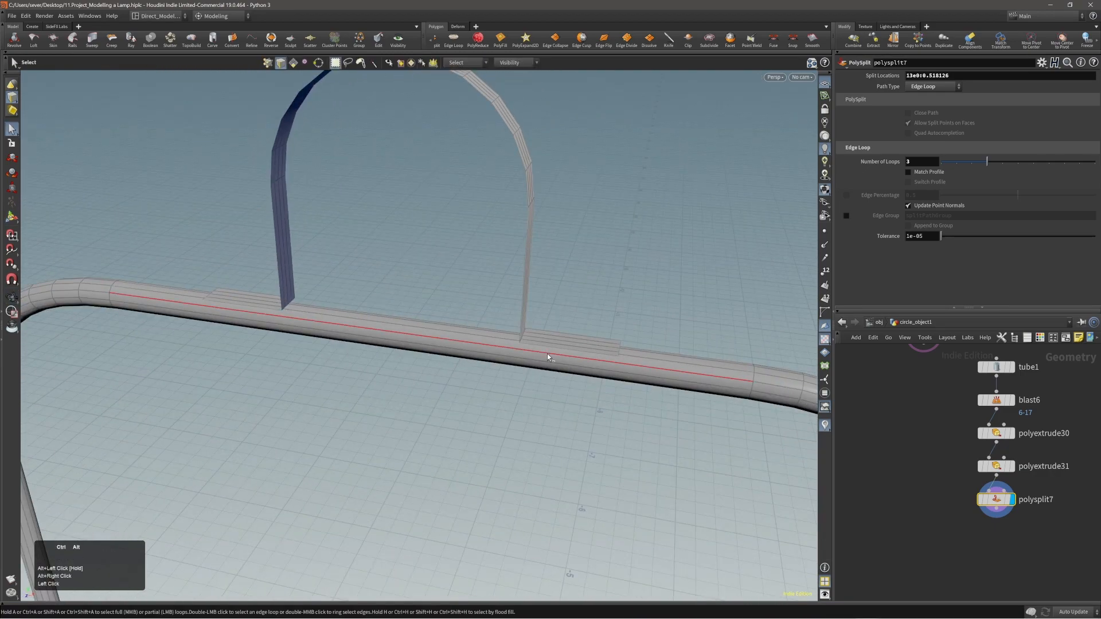
{"action": "middle_click_drag", "start_coordinate": [548, 357], "coordinate": [487, 334], "text": "alt"}
{"action": "mouse_move", "coordinate": [487, 334]}
{"action": "left_mouse_down", "text": "alt"}
{"action": "mouse_move", "coordinate": [462, 342]}
{"action": "mouse_move", "coordinate": [529, 311]}
{"action": "mouse_move", "coordinate": [467, 328]}
{"action": "left_mouse_up", "text": "alt"}
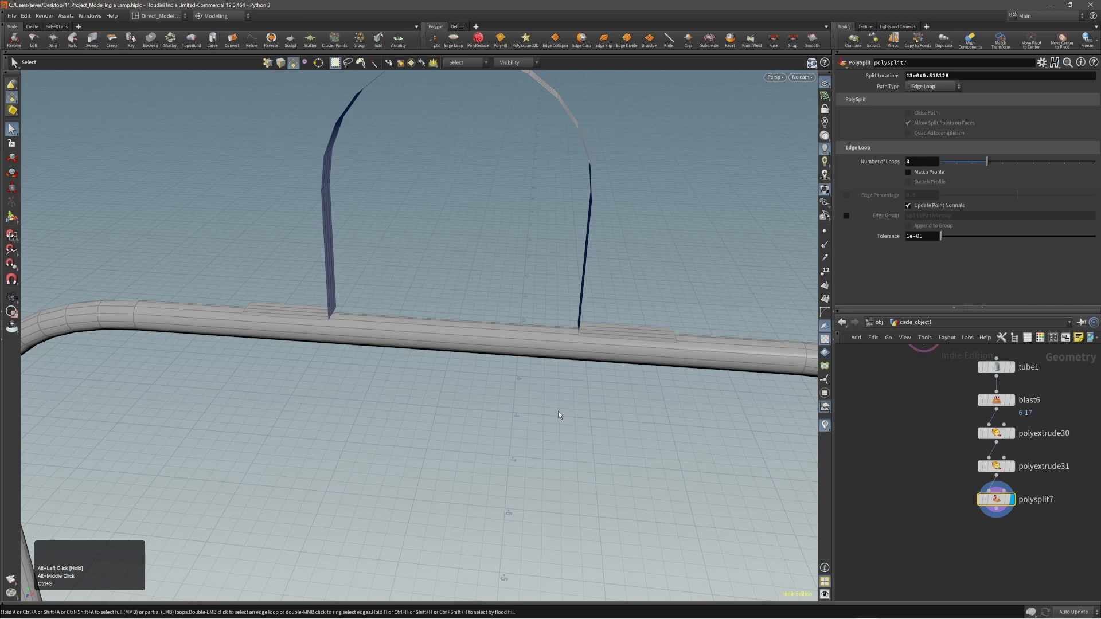
{"action": "key", "text": "n"}
{"action": "right_click_drag", "start_coordinate": [553, 417], "coordinate": [637, 412], "text": "alt"}
{"action": "key", "text": "t"}
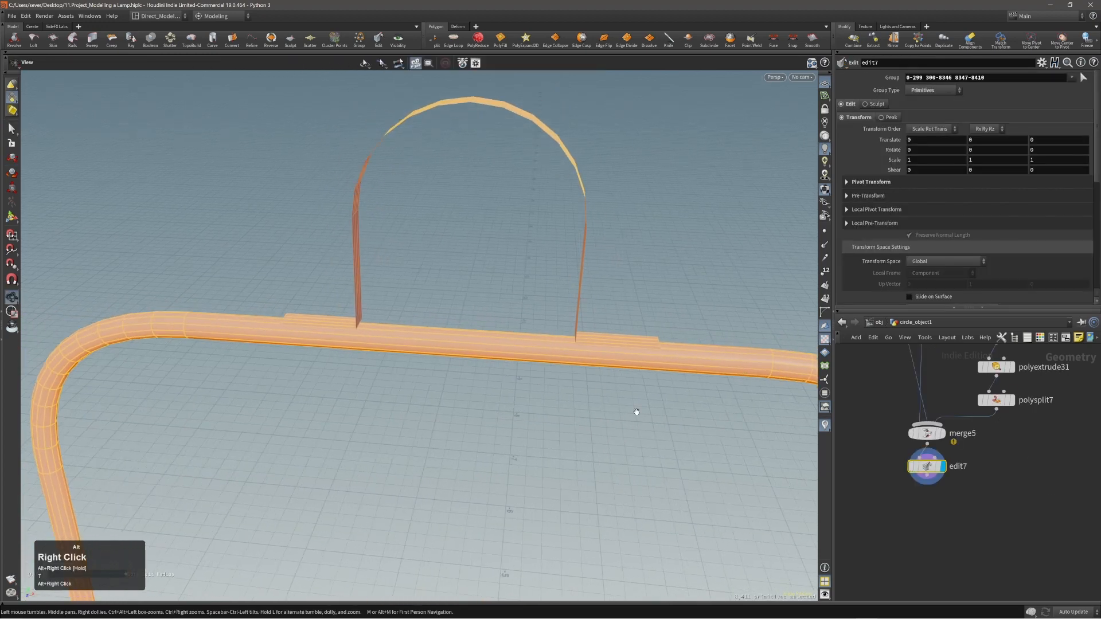
- Insert one edge loop around the handle's top bar, midway between the ring's two legs
{"action": "middle_click_drag", "start_coordinate": [489, 363], "coordinate": [484, 379], "text": "alt"}
{"action": "left_click_drag", "start_coordinate": [483, 379], "coordinate": [467, 358], "text": "alt"}
{"action": "key", "text": "2"}
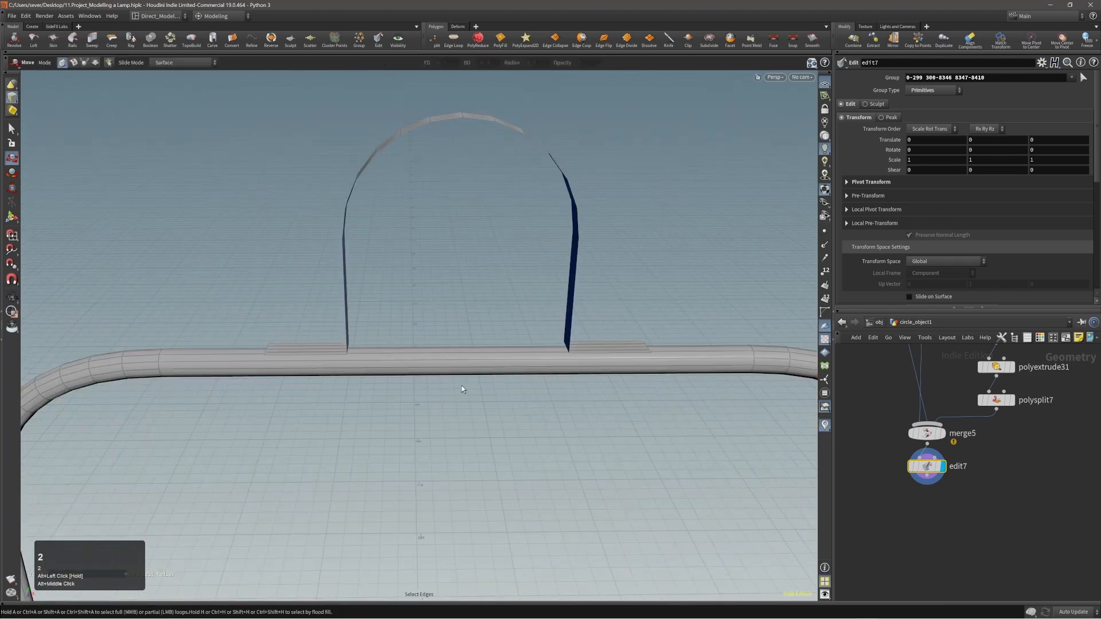
{"action": "left_click", "coordinate": [450, 387]}
{"action": "left_click", "coordinate": [457, 366]}
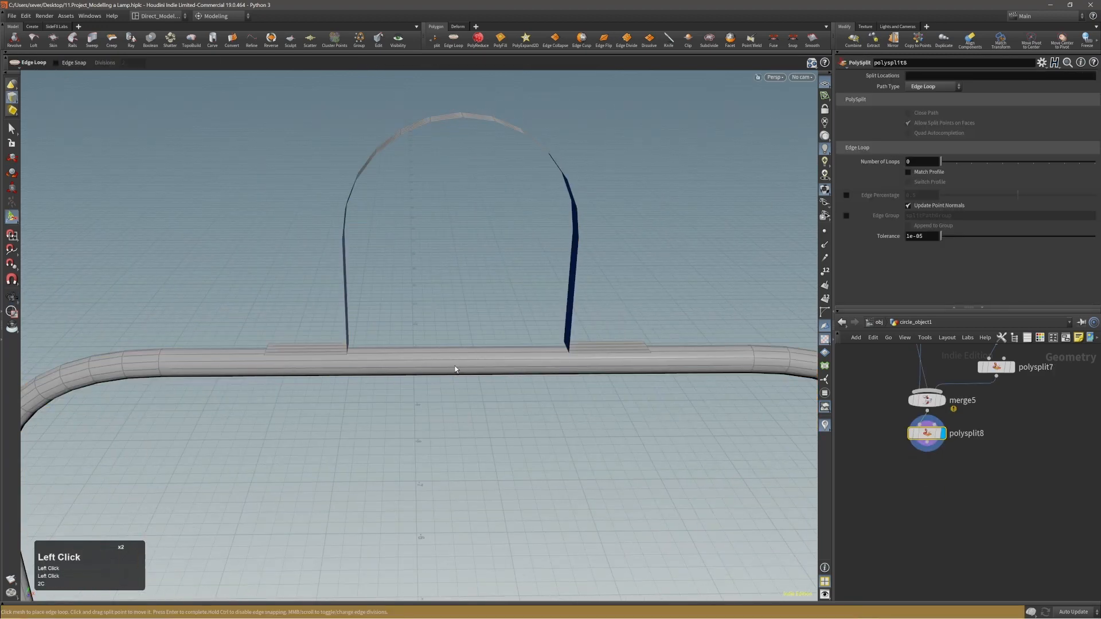
{"action": "left_click", "coordinate": [457, 360]}
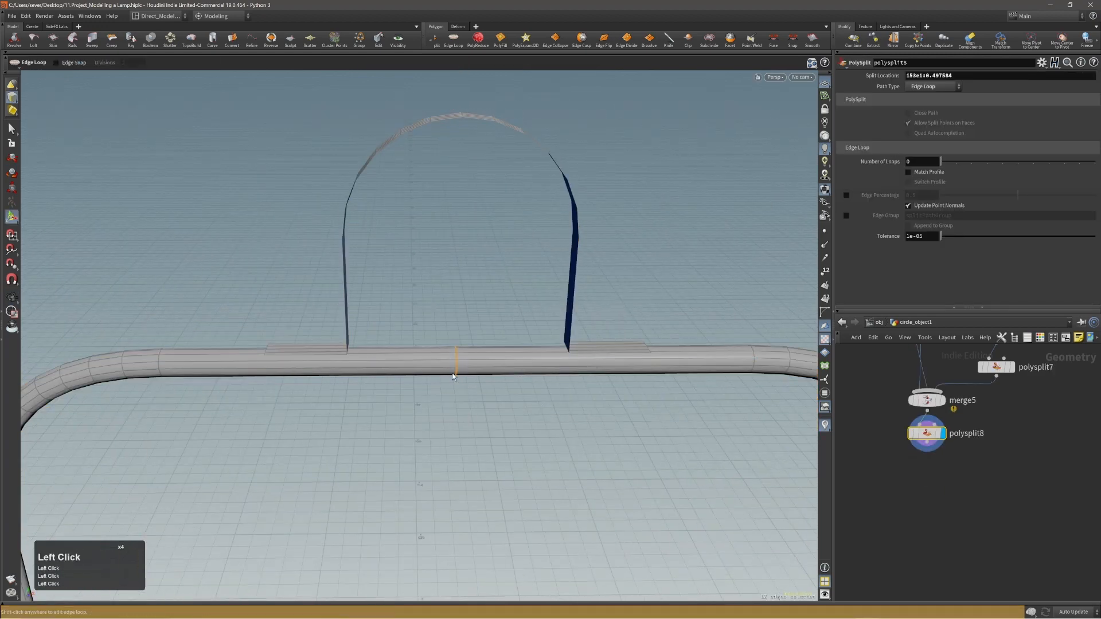
{"action": "left_click_drag", "start_coordinate": [452, 372], "coordinate": [496, 351], "text": "alt"}
{"action": "left_click", "coordinate": [956, 163]}
- Bevel the top bar's middle loop by about 0.305 with 2 divisions, so its borders line up with the ring's flange ends
{"action": "key", "text": "c"}
{"action": "left_click", "coordinate": [501, 349]}
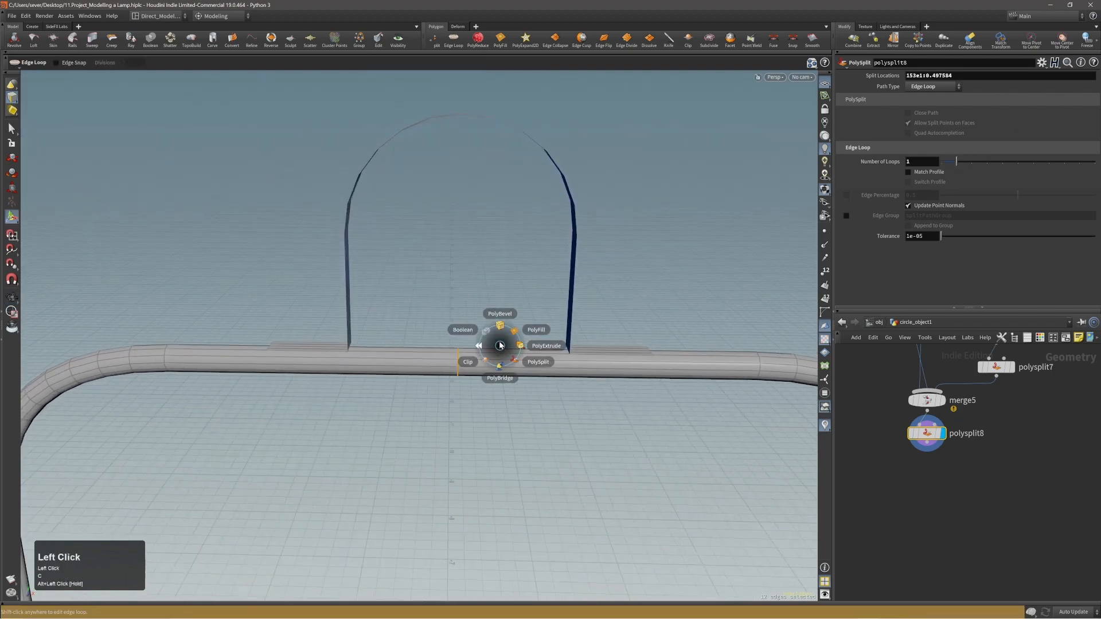
{"action": "left_click", "coordinate": [477, 312]}
{"action": "left_click_drag", "start_coordinate": [476, 311], "coordinate": [538, 316]}
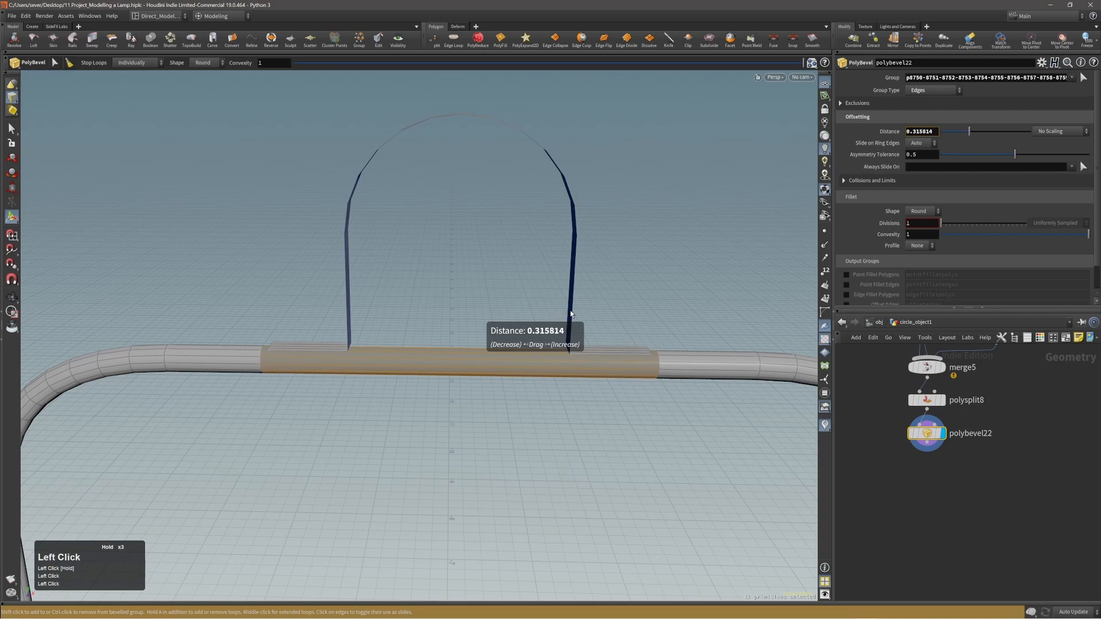
{"action": "left_click_drag", "start_coordinate": [567, 315], "coordinate": [529, 295], "text": "alt"}
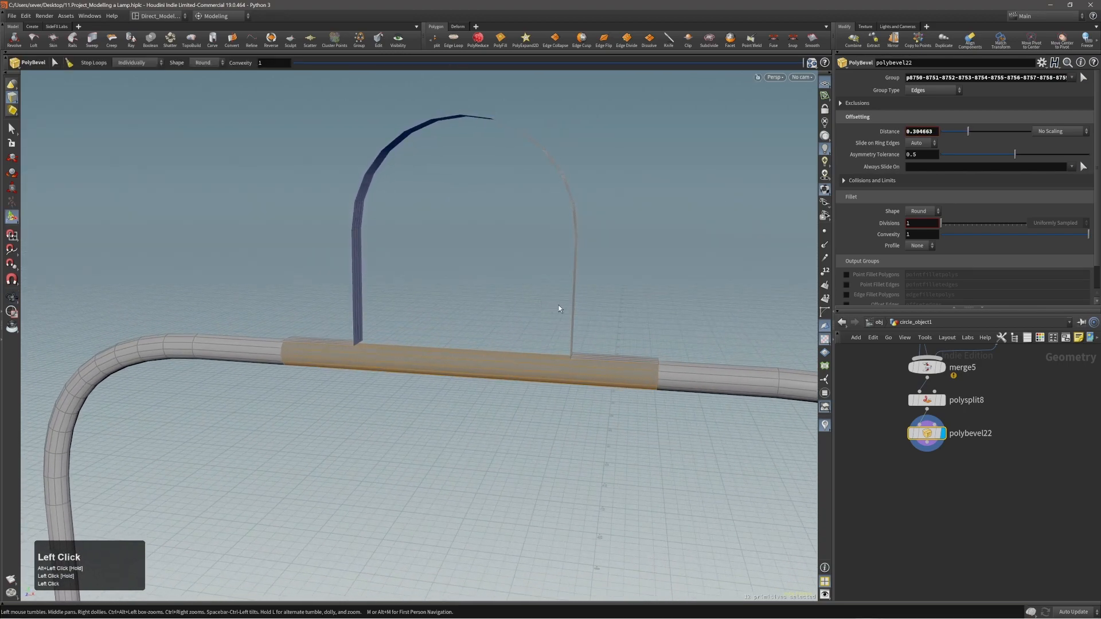
{"action": "right_click_drag", "start_coordinate": [660, 297], "coordinate": [625, 314], "text": "alt"}
{"action": "left_click_drag", "start_coordinate": [626, 314], "coordinate": [532, 322], "text": "shift"}
{"action": "right_click_drag", "start_coordinate": [614, 343], "coordinate": [477, 327], "text": "alt"}
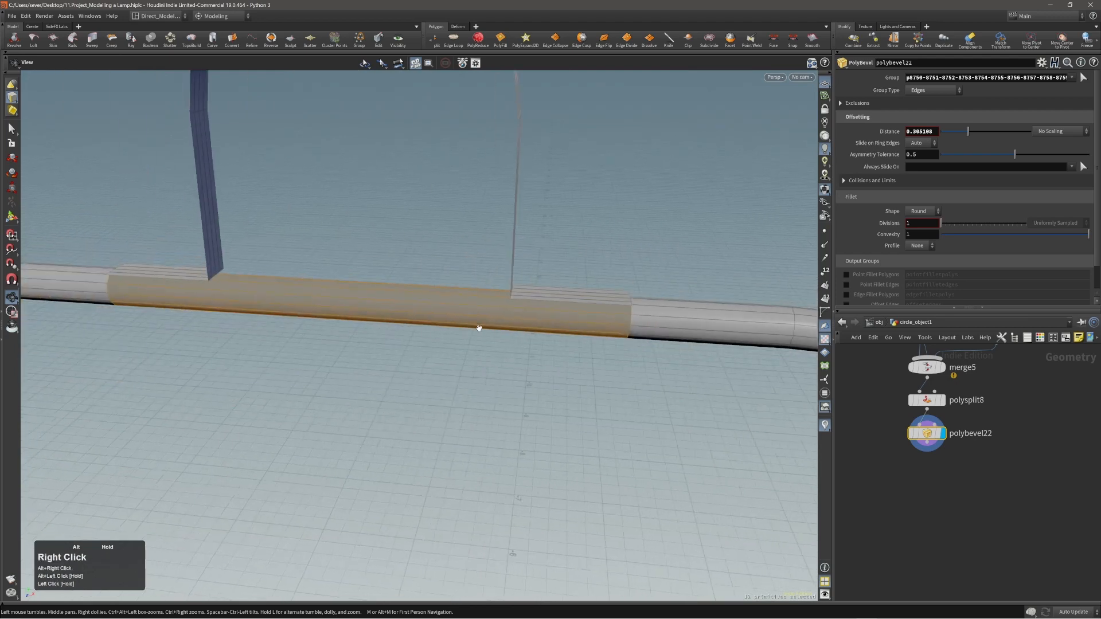
{"action": "middle_click_drag", "start_coordinate": [476, 326], "coordinate": [586, 365], "text": "alt"}
{"action": "right_click_drag", "start_coordinate": [586, 366], "coordinate": [524, 361], "text": "alt"}
{"action": "left_click_drag", "start_coordinate": [523, 361], "coordinate": [510, 343], "text": "alt"}
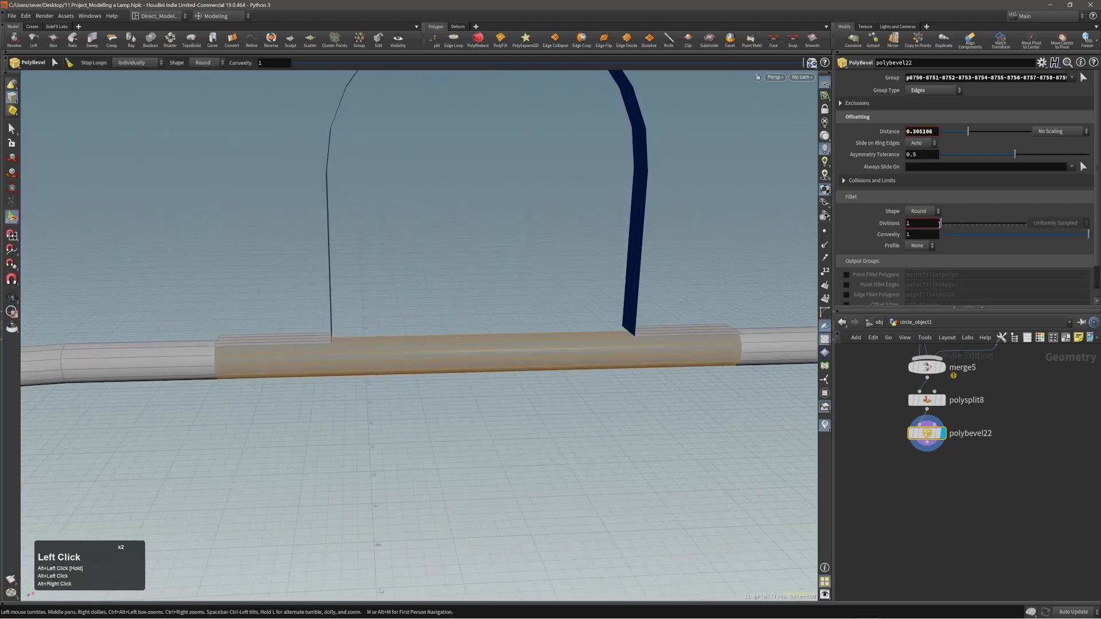
{"action": "type", "text": "2"}
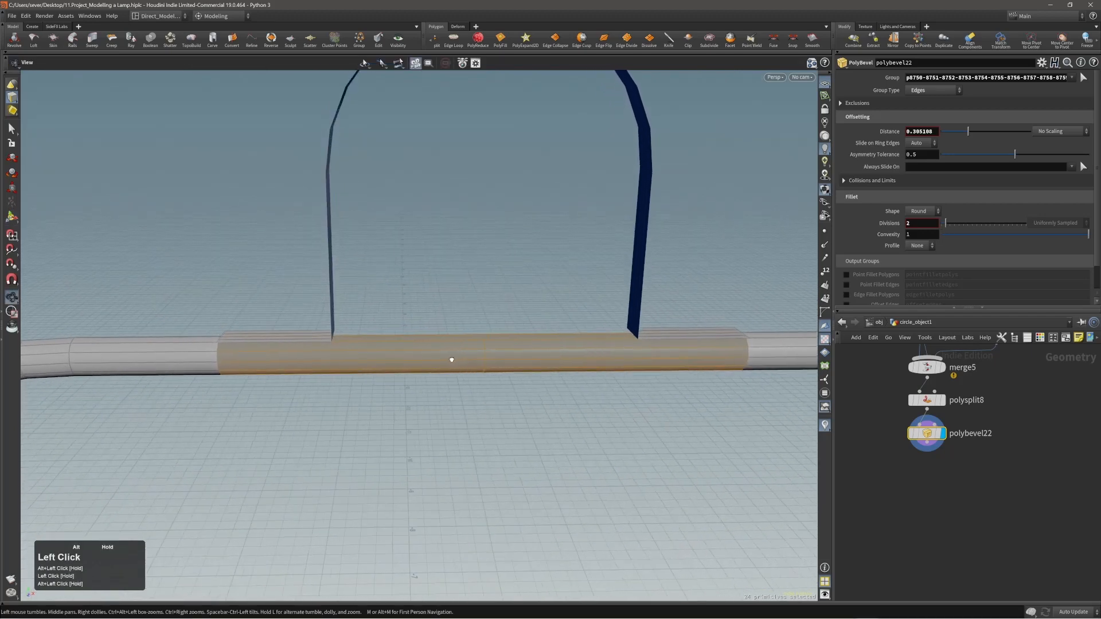
{"action": "double_click", "coordinate": [484, 345]}
{"action": "key", "text": "c"}
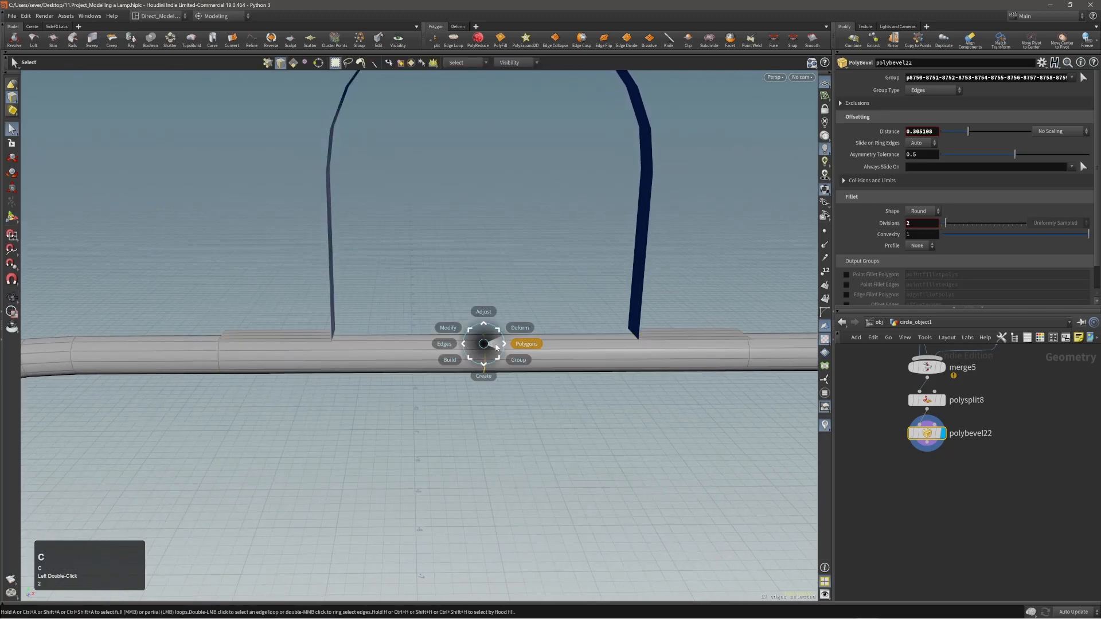
{"action": "left_click", "coordinate": [497, 346]}
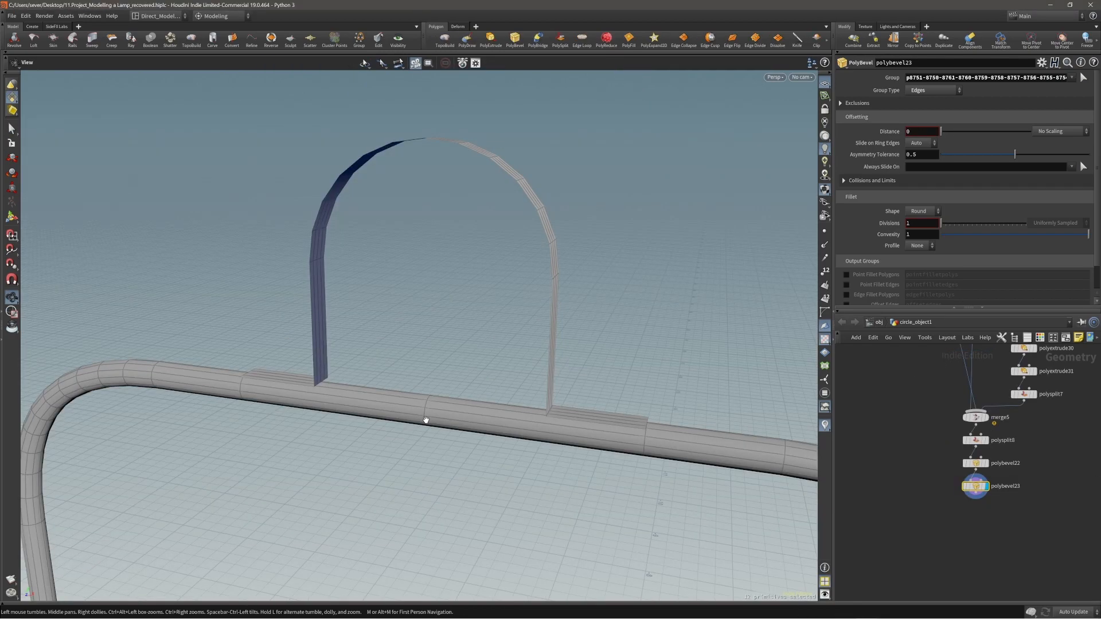
{"action": "right_click_drag", "start_coordinate": [425, 420], "coordinate": [430, 401]}
{"action": "left_click_drag", "start_coordinate": [430, 401], "coordinate": [438, 411]}
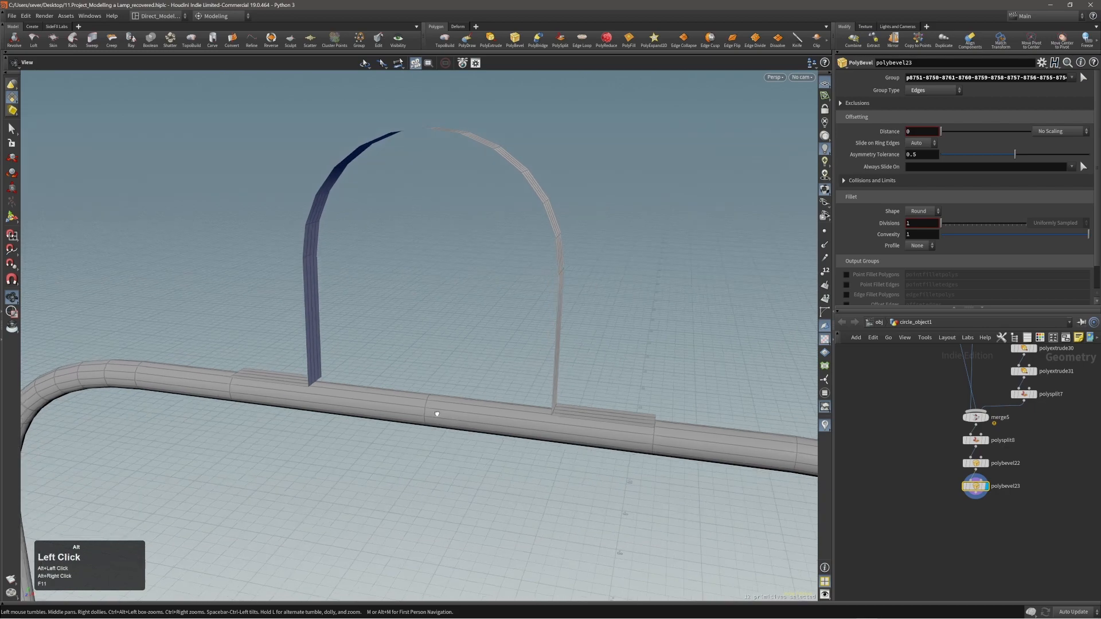
{"action": "key", "text": "2"}
{"action": "key", "text": "1"}
{"action": "key", "text": "s"}
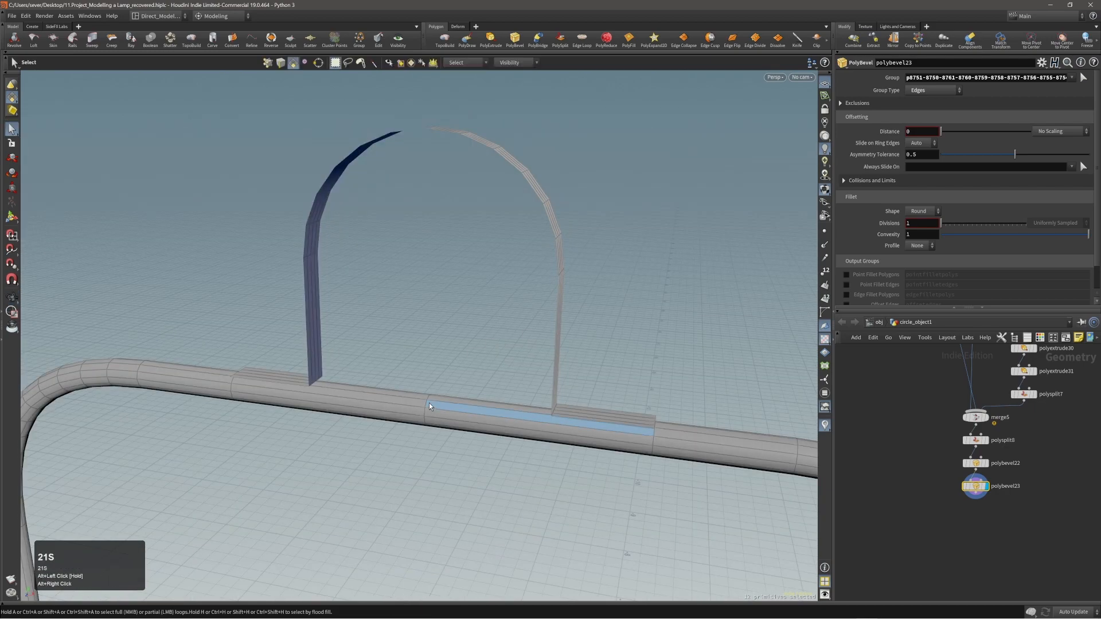
{"action": "double_click", "coordinate": [426, 404]}
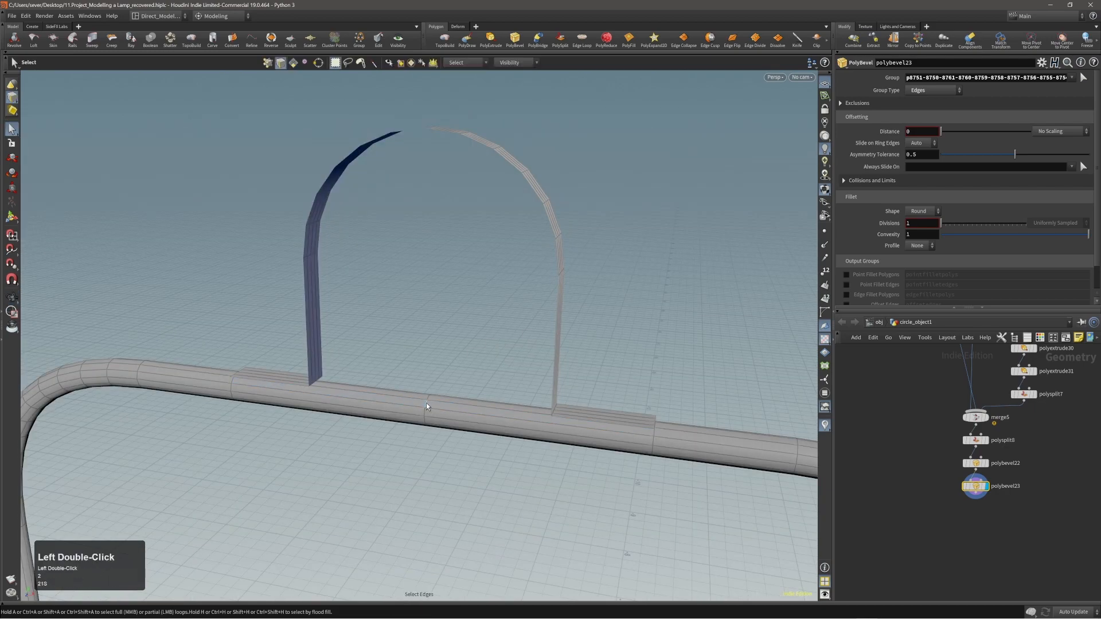
{"action": "left_click", "coordinate": [427, 405]}
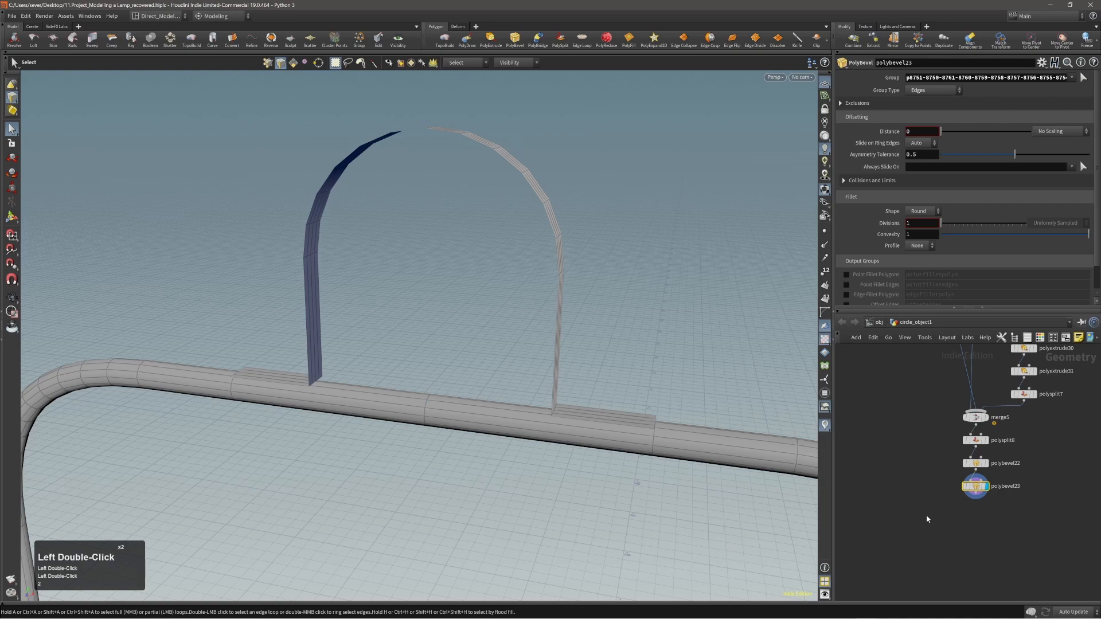
{"action": "key", "text": "Delete"}
{"action": "key", "text": "Escape"}
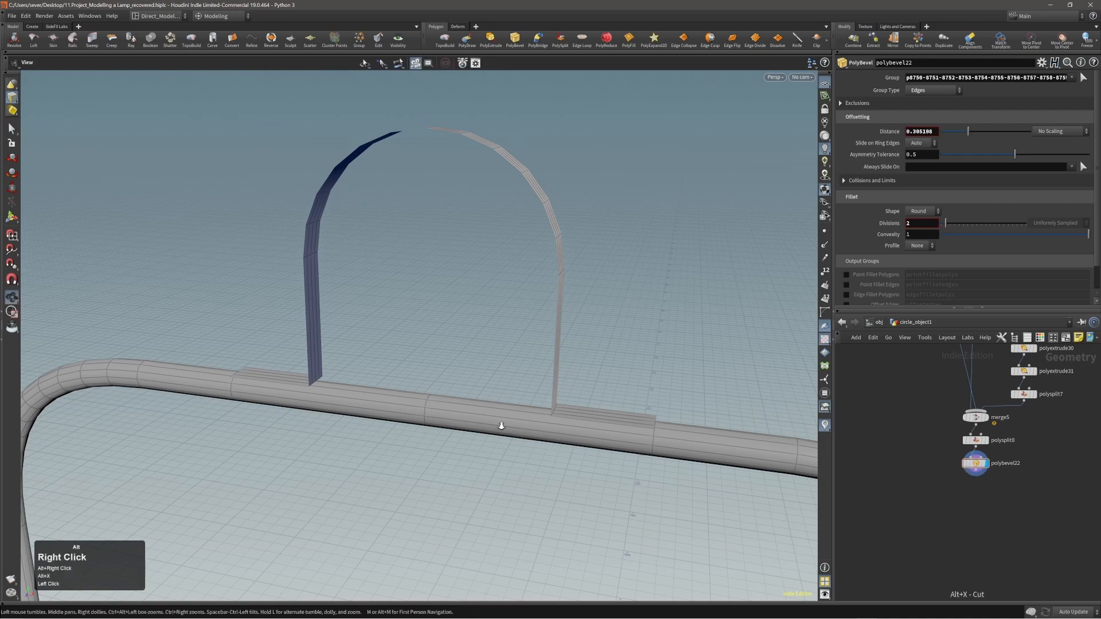
- Bevel the top bar's centre edge loop by about 0.175 so the new loops line up with the ring's legs
{"action": "right_click_drag", "start_coordinate": [499, 423], "coordinate": [485, 422]}
{"action": "left_click_drag", "start_coordinate": [484, 422], "coordinate": [504, 426]}
{"action": "middle_click_drag", "start_coordinate": [995, 497], "coordinate": [1004, 508]}
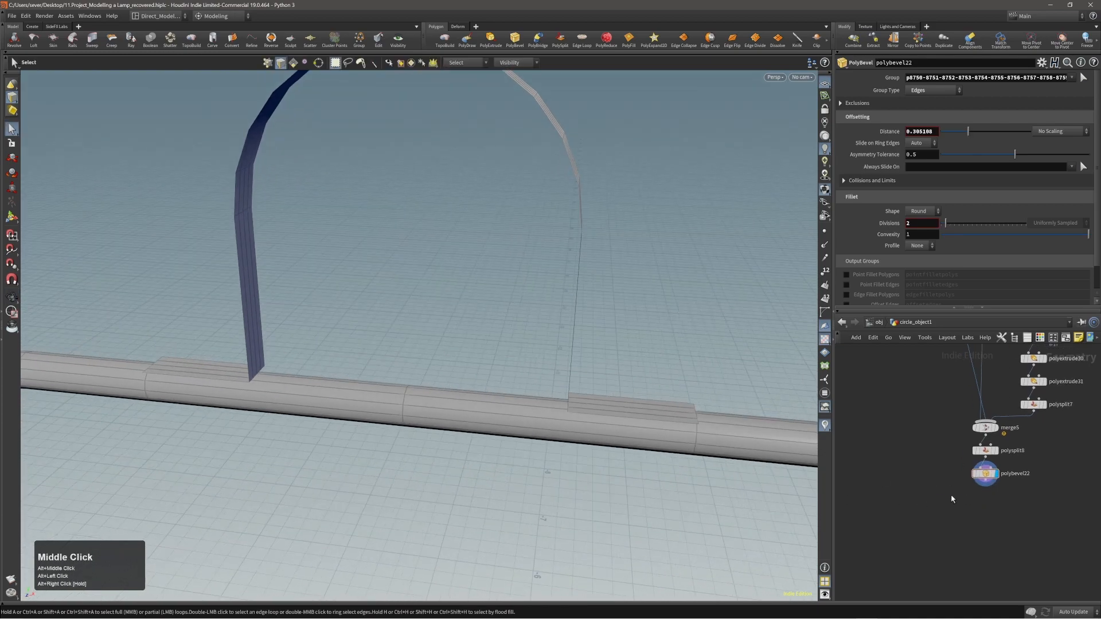
{"action": "double_click", "coordinate": [405, 400]}
{"action": "middle_click_drag", "start_coordinate": [459, 423], "coordinate": [449, 408], "text": "alt"}
{"action": "left_click_drag", "start_coordinate": [450, 408], "coordinate": [444, 401], "text": "alt"}
{"action": "right_click_drag", "start_coordinate": [445, 401], "coordinate": [441, 406], "text": "alt"}
{"action": "middle_click_drag", "start_coordinate": [441, 406], "coordinate": [478, 426], "text": "alt"}
{"action": "left_click_drag", "start_coordinate": [478, 426], "coordinate": [401, 368], "text": "alt"}
{"action": "key", "text": "c"}
{"action": "left_click", "coordinate": [450, 405]}
{"action": "left_click", "coordinate": [448, 389]}
{"action": "left_click", "coordinate": [506, 390]}
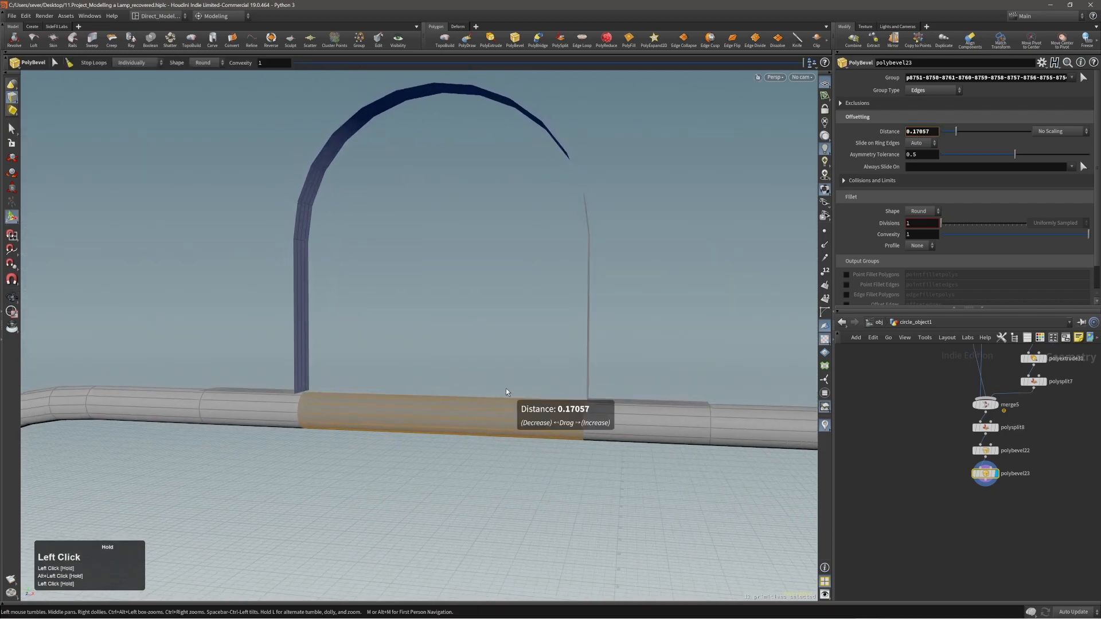
{"action": "left_click_drag", "start_coordinate": [506, 388], "coordinate": [508, 389]}
{"action": "right_click_drag", "start_coordinate": [560, 409], "coordinate": [518, 416], "text": "alt"}
{"action": "left_click_drag", "start_coordinate": [518, 417], "coordinate": [519, 421]}
{"action": "right_click_drag", "start_coordinate": [519, 420], "coordinate": [446, 434], "text": "alt"}
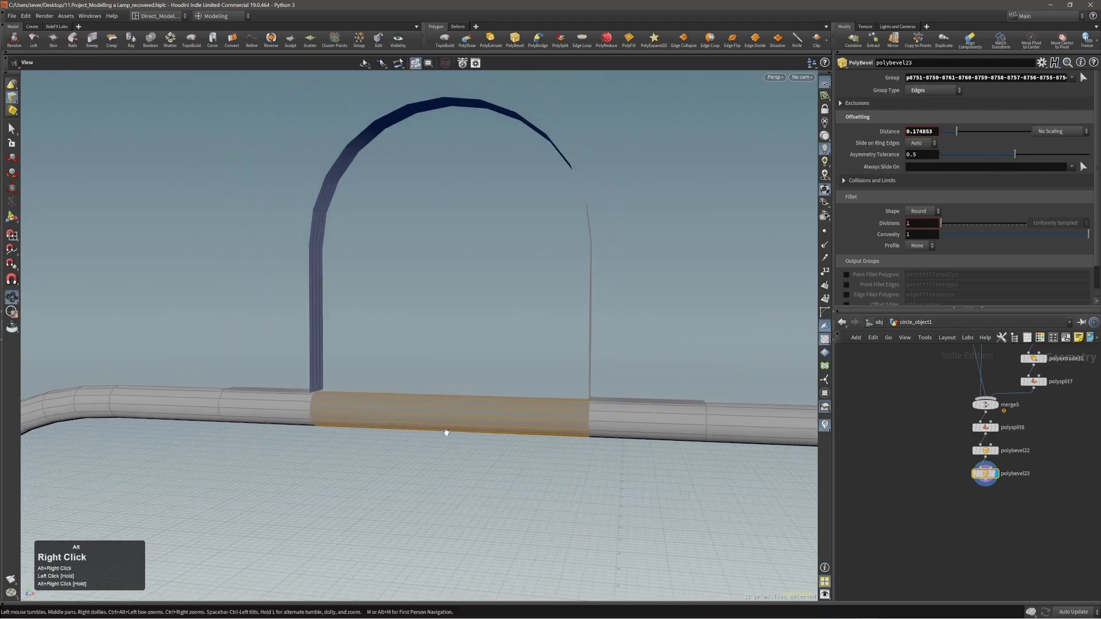
- Set the divisions of the centre loop's bevel to 2
{"action": "left_click_drag", "start_coordinate": [445, 434], "coordinate": [529, 454], "text": "alt"}
{"action": "right_click_drag", "start_coordinate": [529, 455], "coordinate": [504, 411], "text": "alt"}
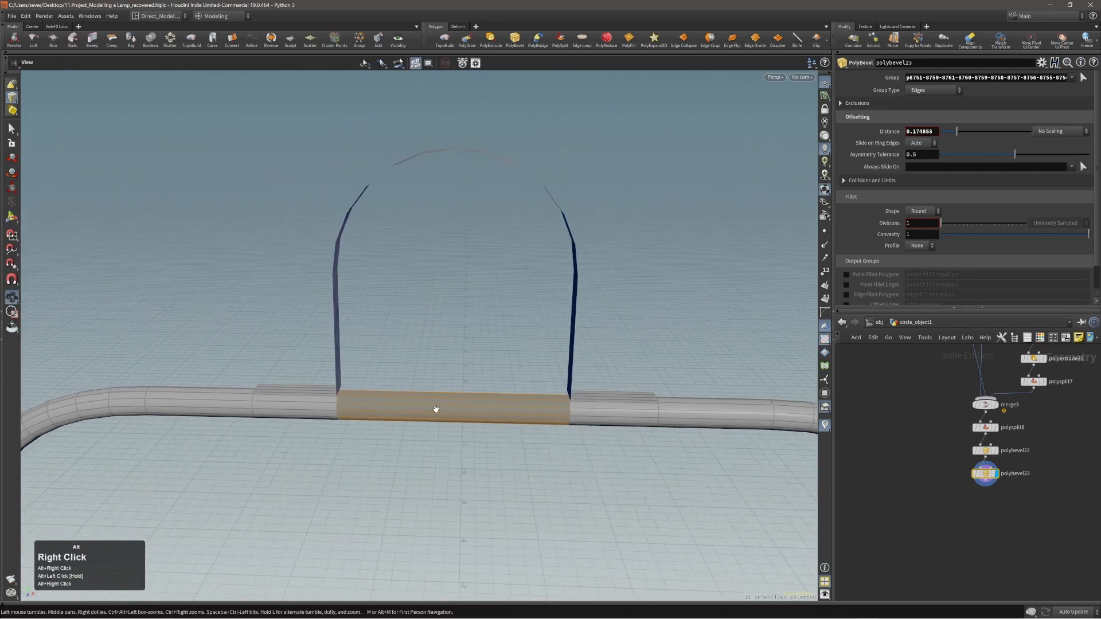
{"action": "left_click_drag", "start_coordinate": [504, 410], "coordinate": [533, 414], "text": "alt"}
{"action": "left_click", "coordinate": [947, 223]}
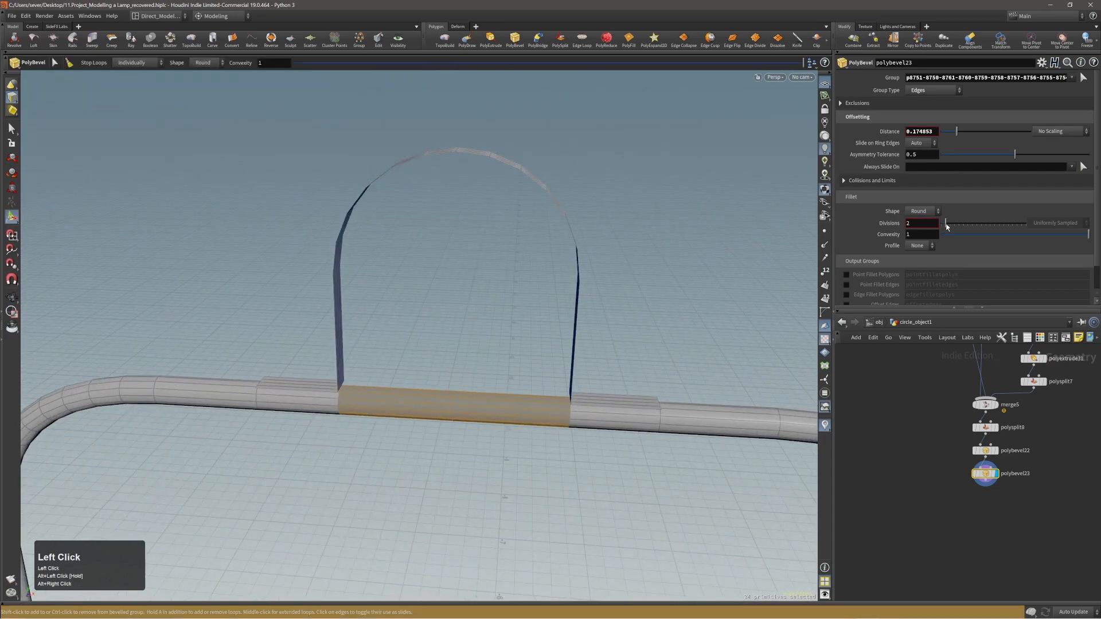
- Start an Edit on the two long outer edges of one ring flange, with mirroring enabled and the handle aligned to the object
{"action": "left_click_drag", "start_coordinate": [395, 394], "coordinate": [461, 388], "text": "alt"}
{"action": "middle_click_drag", "start_coordinate": [475, 403], "coordinate": [459, 395], "text": "alt"}
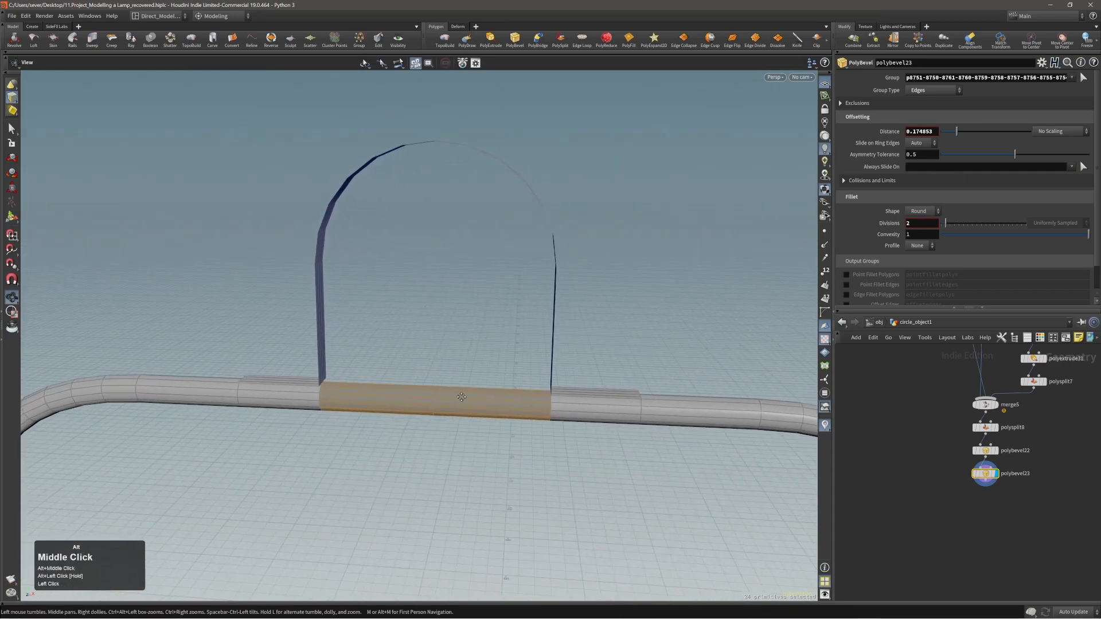
{"action": "left_click_drag", "start_coordinate": [459, 395], "coordinate": [371, 384], "text": "alt"}
{"action": "right_click_drag", "start_coordinate": [370, 384], "coordinate": [676, 333], "text": "alt"}
{"action": "left_click", "coordinate": [556, 419]}
{"action": "key", "text": "t"}
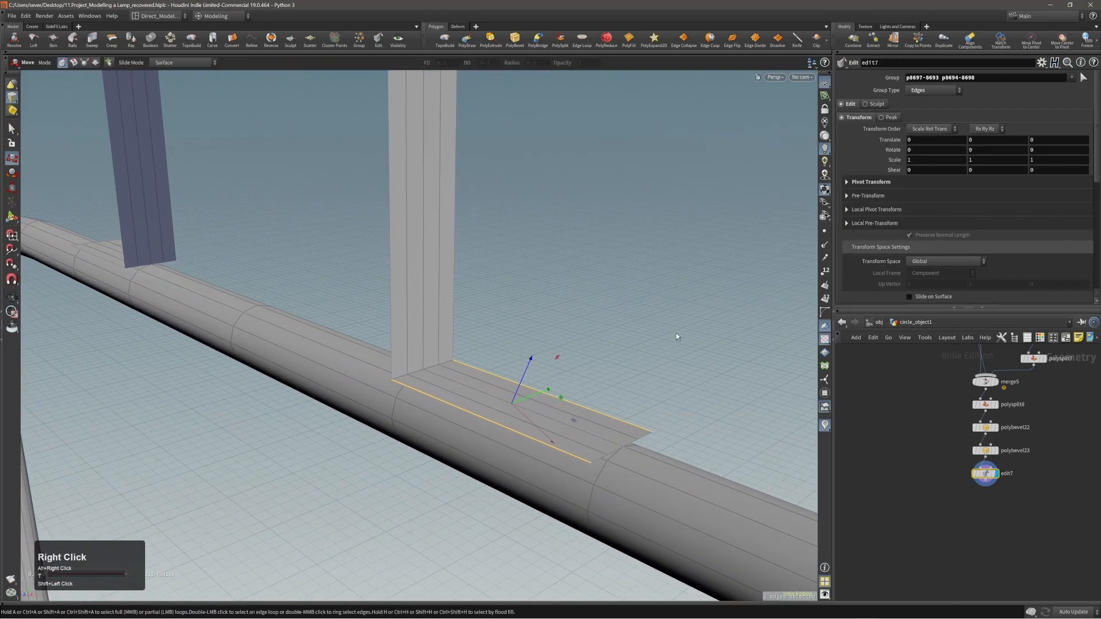
{"action": "scroll", "coordinate": [869, 280], "scroll_direction": "down", "scroll_amount": 4}
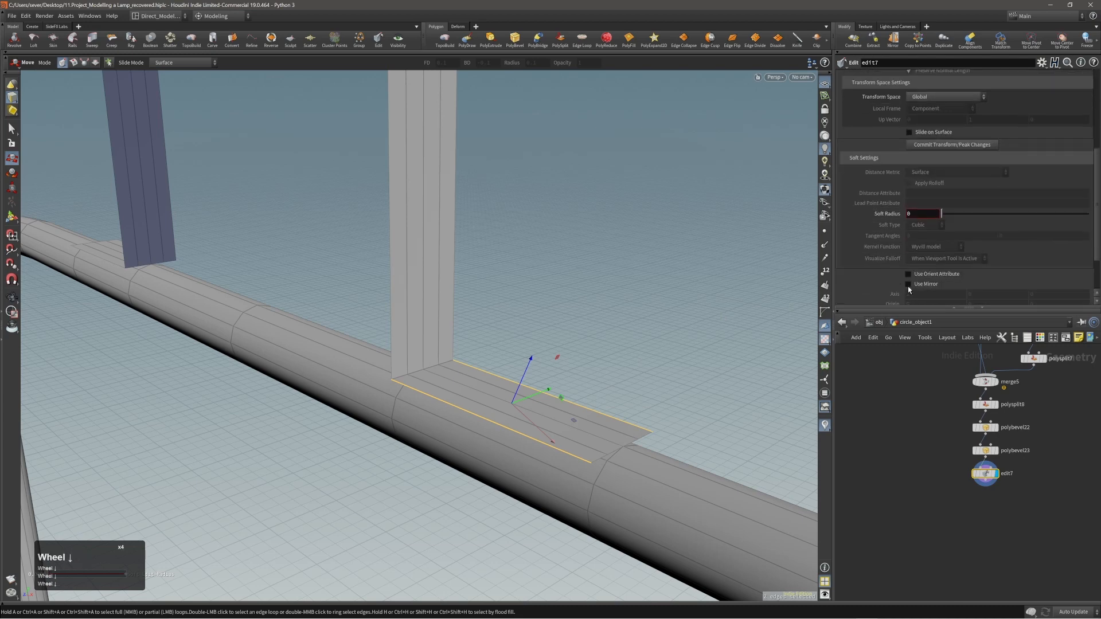
{"action": "key", "text": "m"}
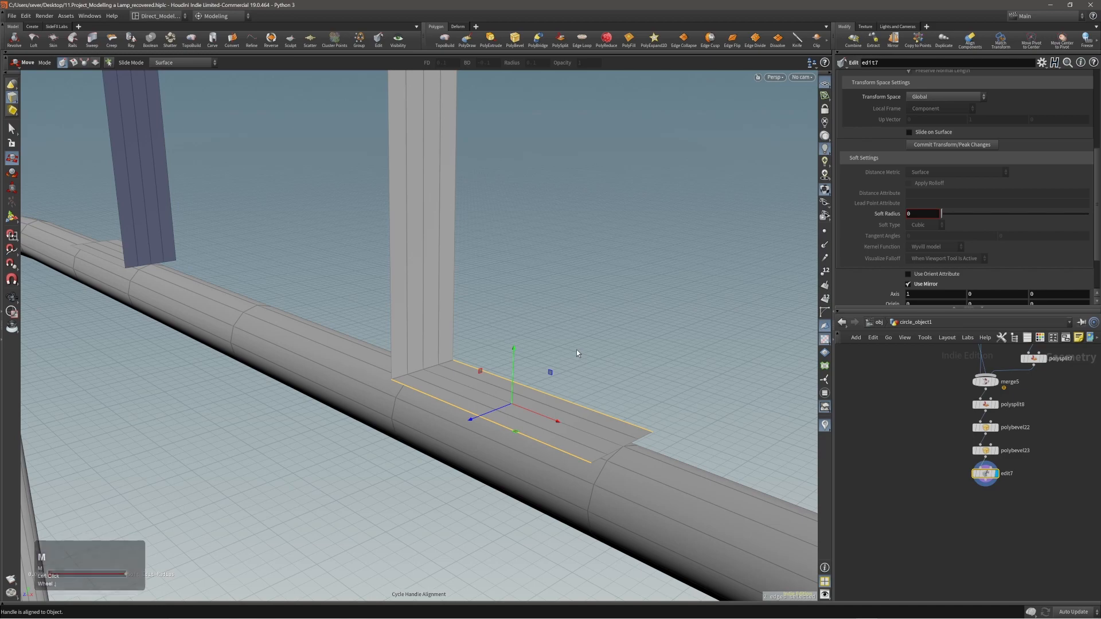
- Move the flange's two outer edges down along the sides of the top bar
{"action": "left_click_drag", "start_coordinate": [555, 359], "coordinate": [496, 352], "text": "alt"}
{"action": "left_click_drag", "start_coordinate": [530, 409], "coordinate": [445, 417]}
{"action": "left_click_drag", "start_coordinate": [445, 417], "coordinate": [520, 394], "text": "alt"}
{"action": "left_click_drag", "start_coordinate": [573, 446], "coordinate": [496, 488], "text": "alt"}
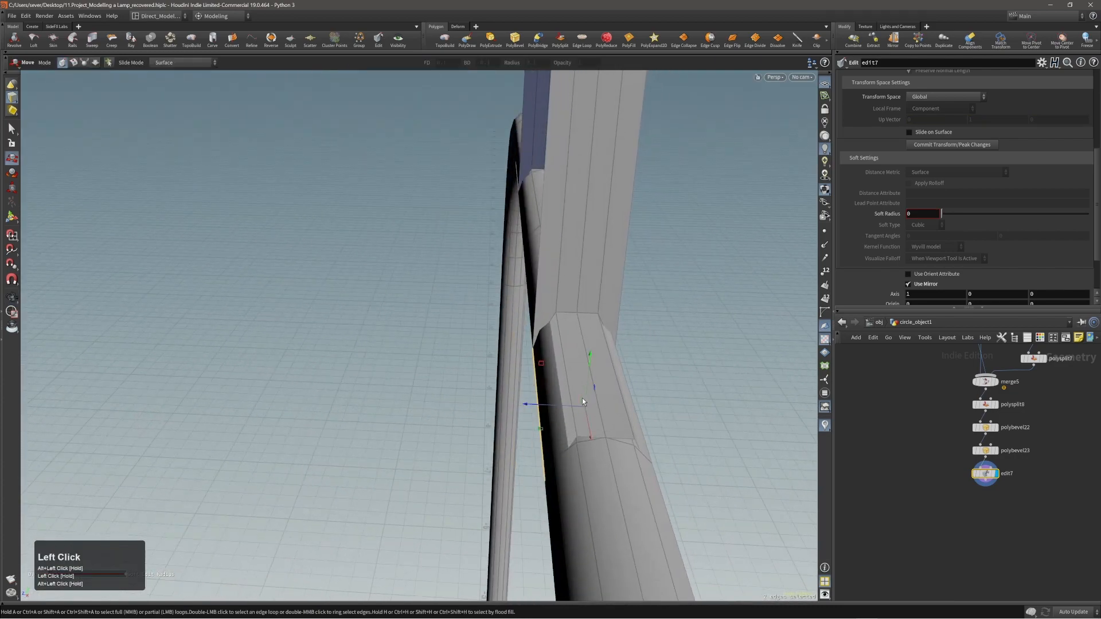
- Select the two edge loops on either side of the ring strip's centre line and scale them apart along Z
{"action": "double_click", "coordinate": [569, 380]}
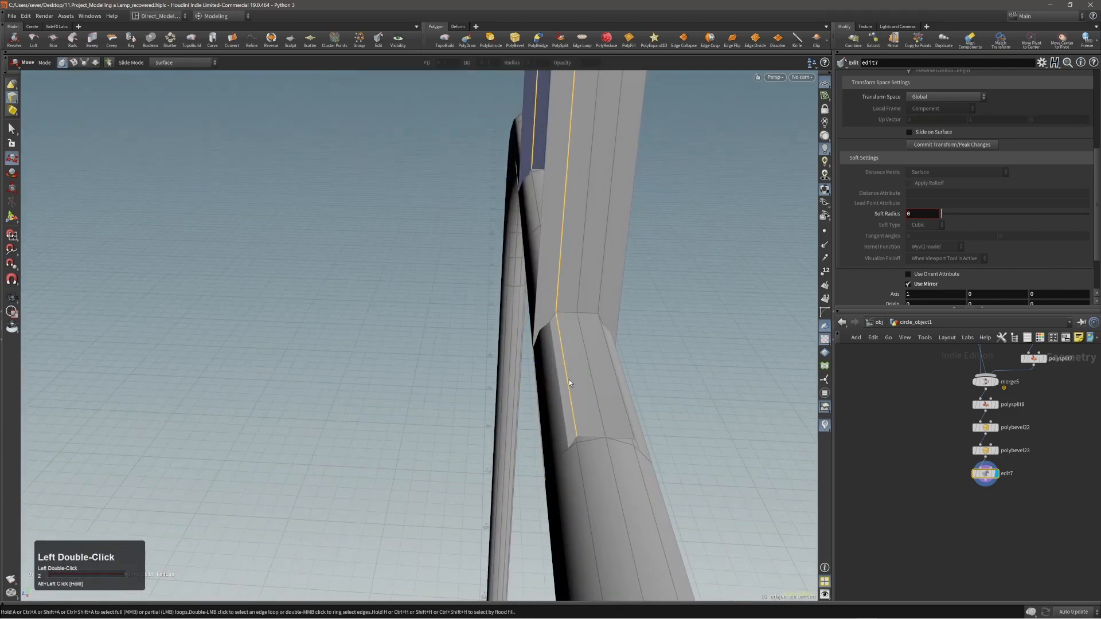
{"action": "left_click", "coordinate": [614, 366], "text": "shift"}
{"action": "right_click_drag", "start_coordinate": [596, 388], "coordinate": [590, 398], "text": "alt"}
{"action": "mouse_move", "coordinate": [589, 398]}
{"action": "left_mouse_down", "text": "alt"}
{"action": "mouse_move", "coordinate": [624, 367]}
{"action": "mouse_move", "coordinate": [610, 413]}
{"action": "mouse_move", "coordinate": [609, 393]}
{"action": "left_mouse_up", "text": "alt"}
{"action": "right_click_drag", "start_coordinate": [607, 401], "coordinate": [592, 367], "text": "alt"}
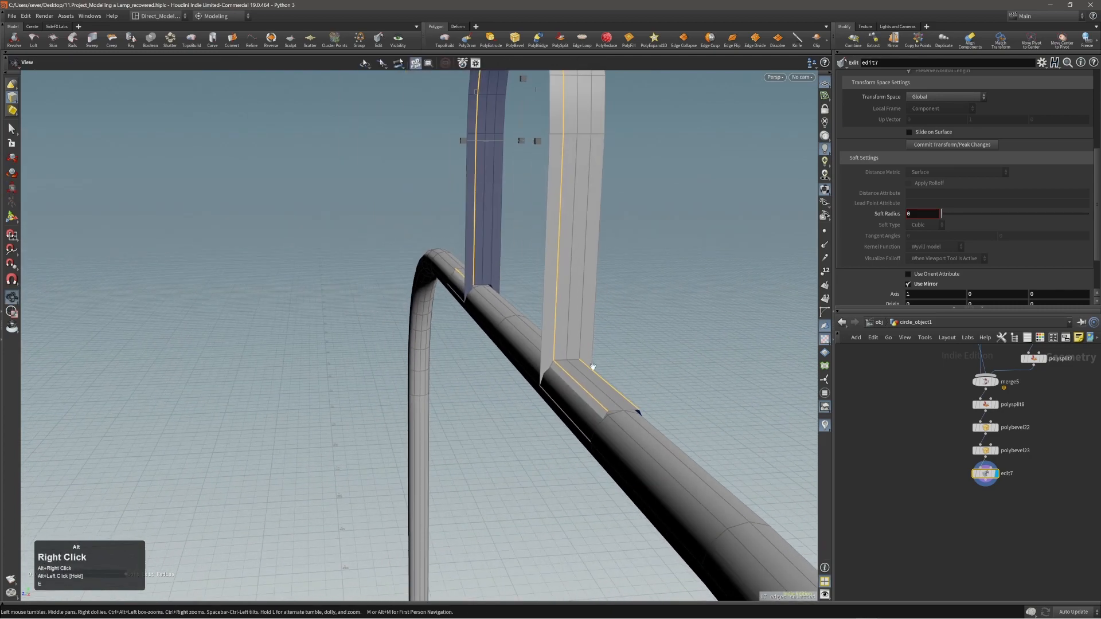
{"action": "middle_click_drag", "start_coordinate": [592, 367], "coordinate": [575, 407], "text": "alt"}
{"action": "left_click_drag", "start_coordinate": [577, 397], "coordinate": [612, 399], "text": "alt"}
{"action": "double_click", "coordinate": [567, 385], "text": "shift"}
{"action": "right_click_drag", "start_coordinate": [574, 368], "coordinate": [602, 361], "text": "alt"}
{"action": "middle_click_drag", "start_coordinate": [602, 361], "coordinate": [577, 380], "text": "alt"}
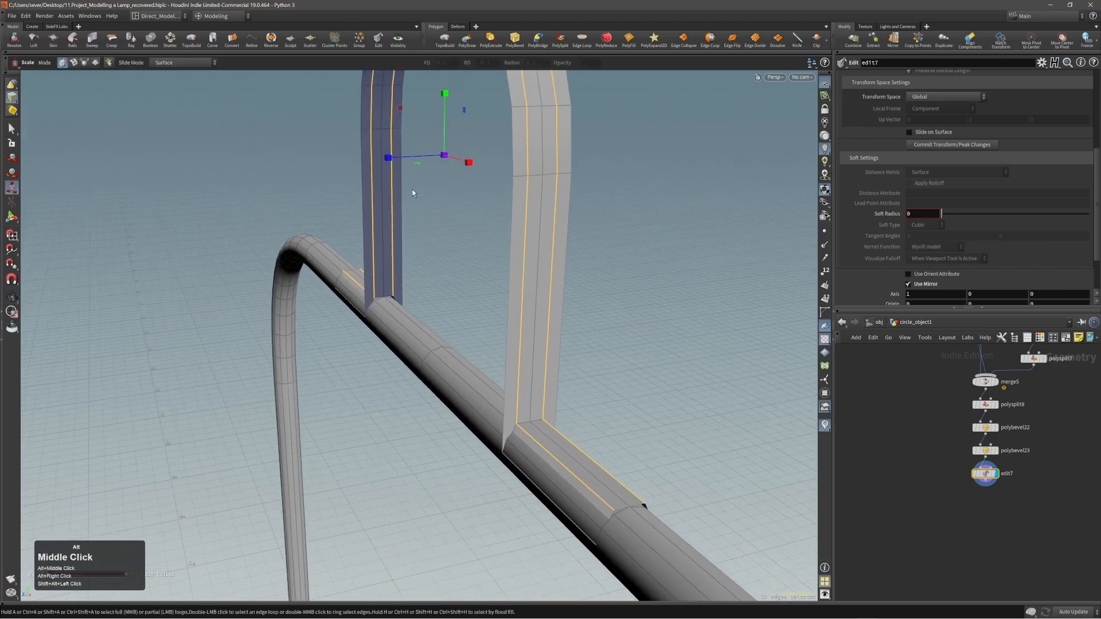
{"action": "left_click_drag", "start_coordinate": [389, 161], "coordinate": [365, 173]}
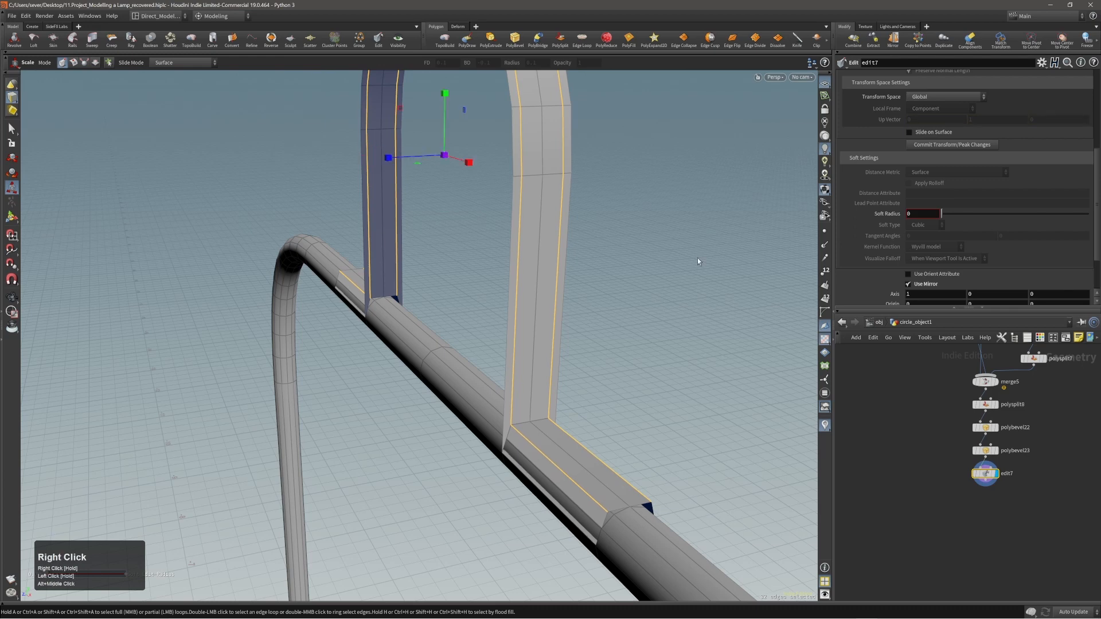
- Lower the two selected ring loops toward the top bar and scale them slightly wider along Z to follow its round profile
{"action": "middle_click_drag", "start_coordinate": [689, 245], "coordinate": [685, 250]}
{"action": "key", "text": "e"}
{"action": "left_click_drag", "start_coordinate": [389, 175], "coordinate": [383, 178]}
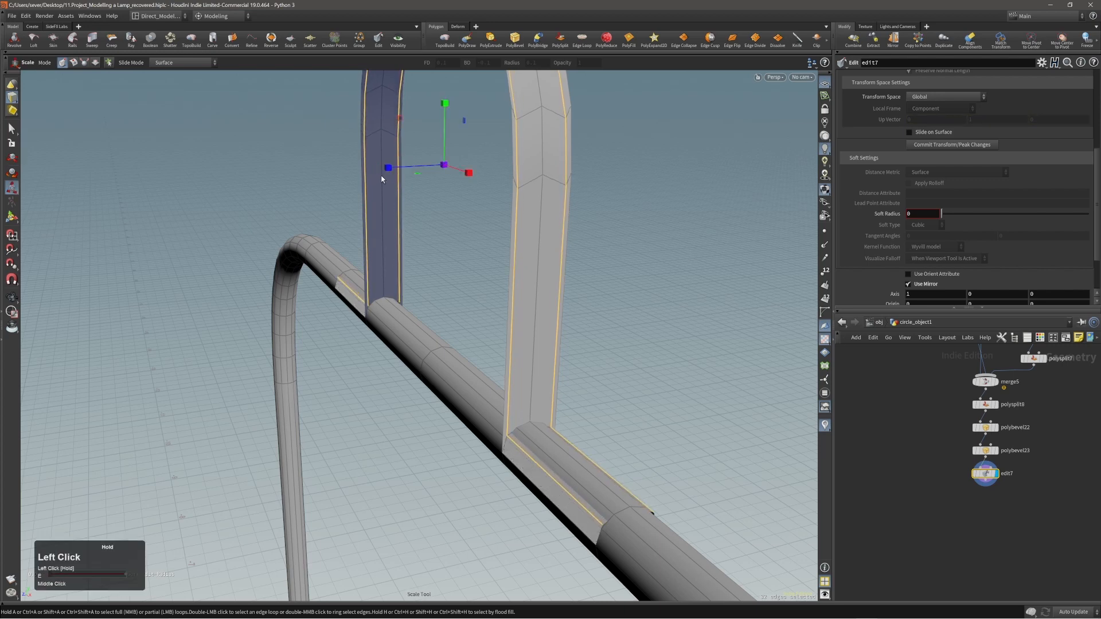
{"action": "middle_click_drag", "start_coordinate": [676, 217], "coordinate": [674, 220]}
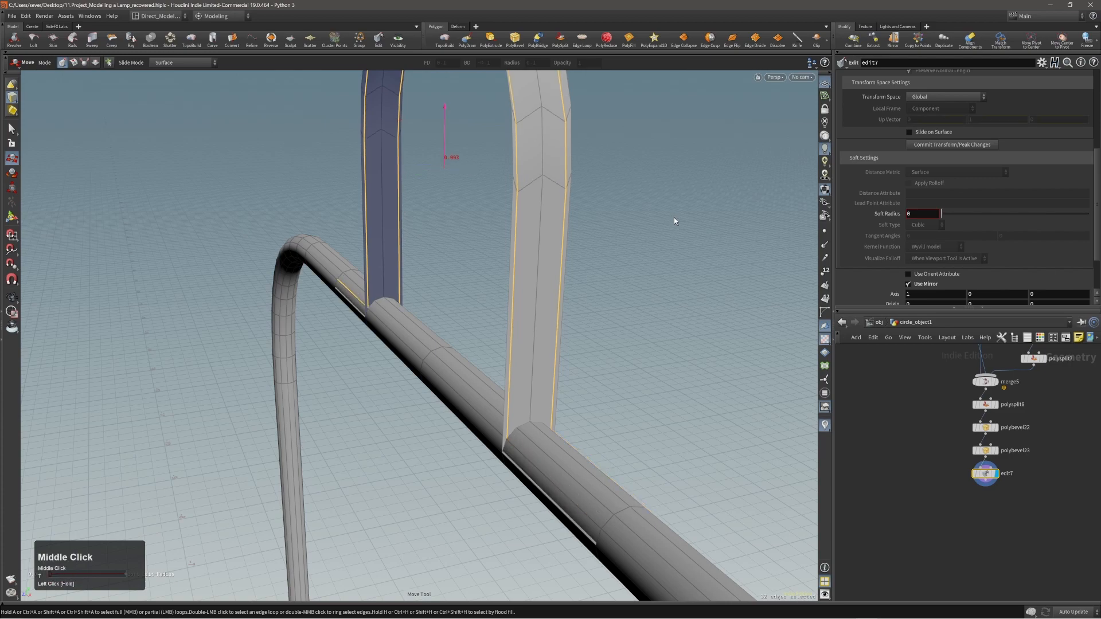
- Insert an edge loop on each side of the ring strip's centre line
{"action": "left_click_drag", "start_coordinate": [671, 228], "coordinate": [523, 418], "text": "alt"}
{"action": "right_click_drag", "start_coordinate": [522, 418], "coordinate": [528, 419], "text": "alt"}
{"action": "left_click_drag", "start_coordinate": [527, 419], "coordinate": [533, 413], "text": "alt"}
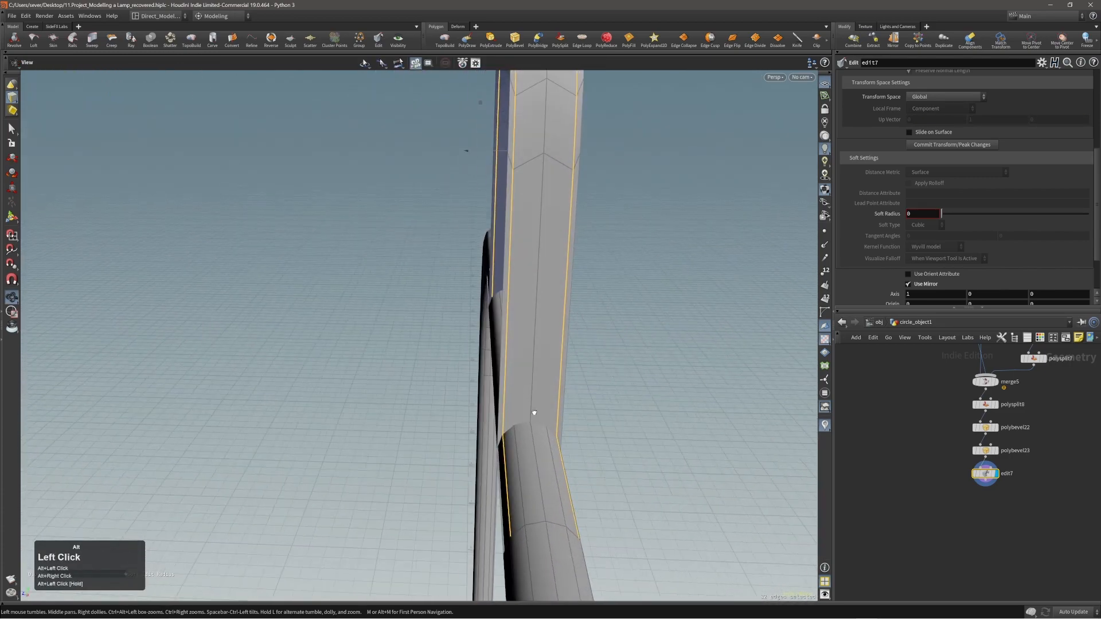
{"action": "key", "text": "c"}
{"action": "left_click", "coordinate": [525, 385]}
{"action": "left_click", "coordinate": [512, 388]}
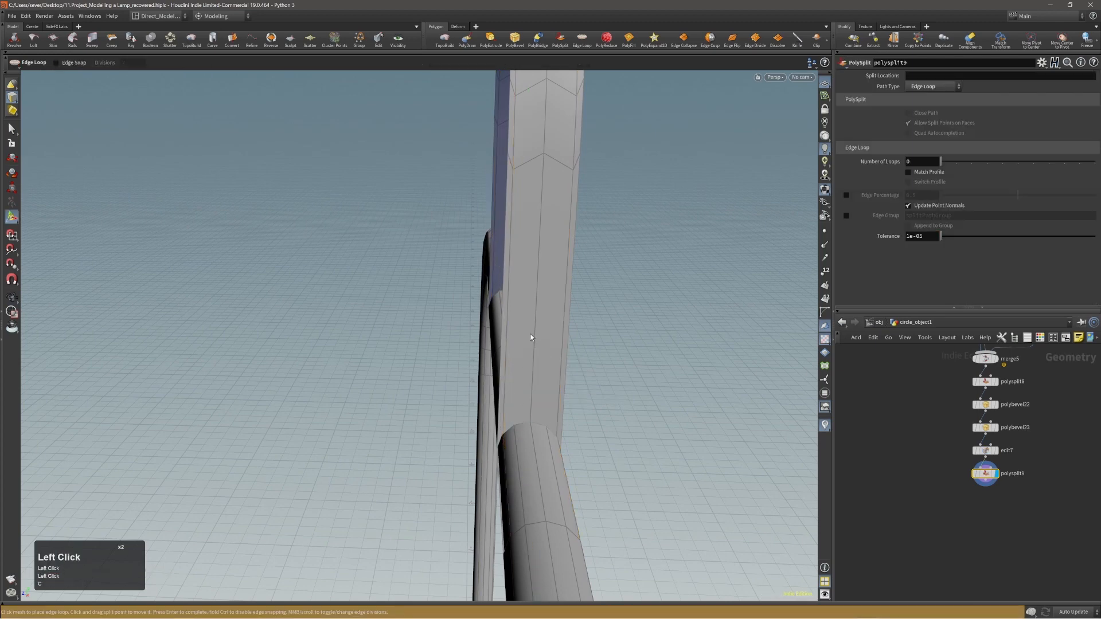
{"action": "left_click", "coordinate": [530, 161]}
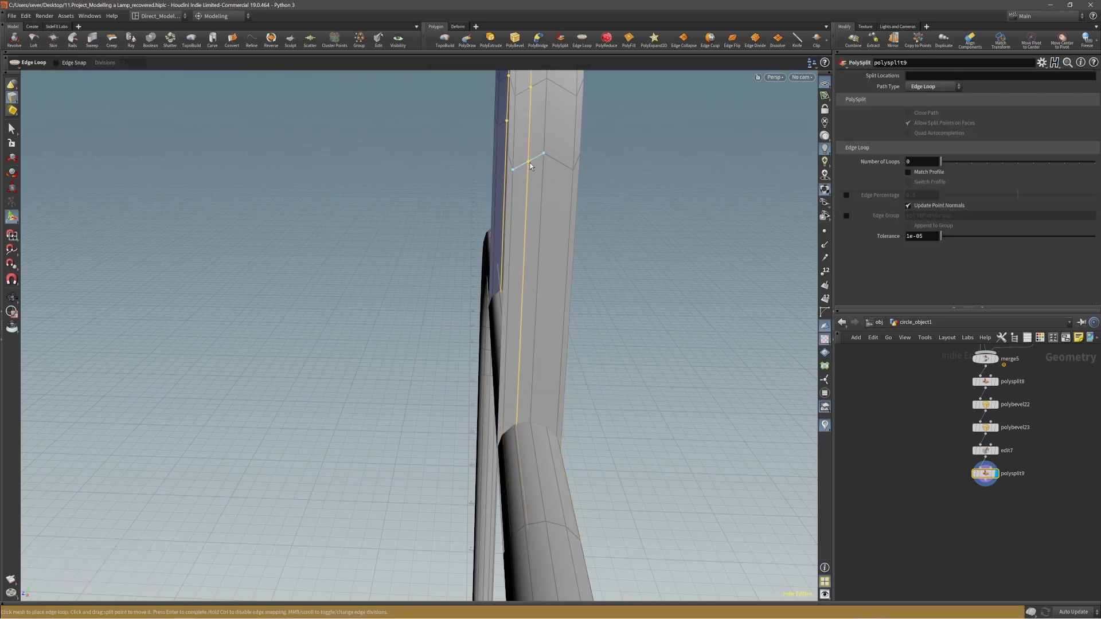
{"action": "key", "text": "q"}
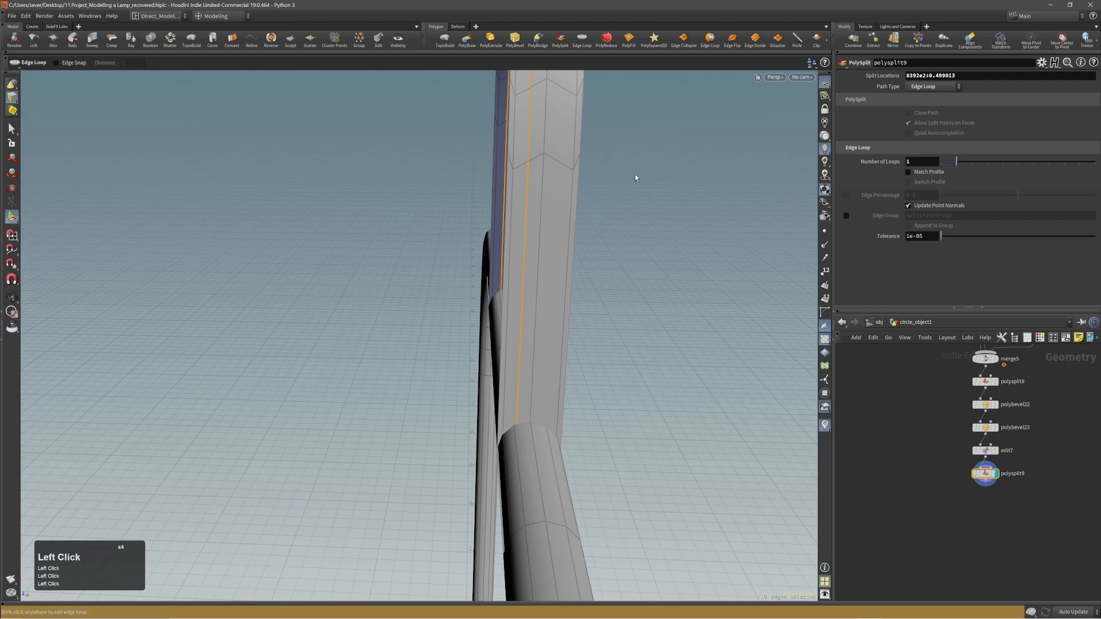
{"action": "left_click", "coordinate": [561, 164]}
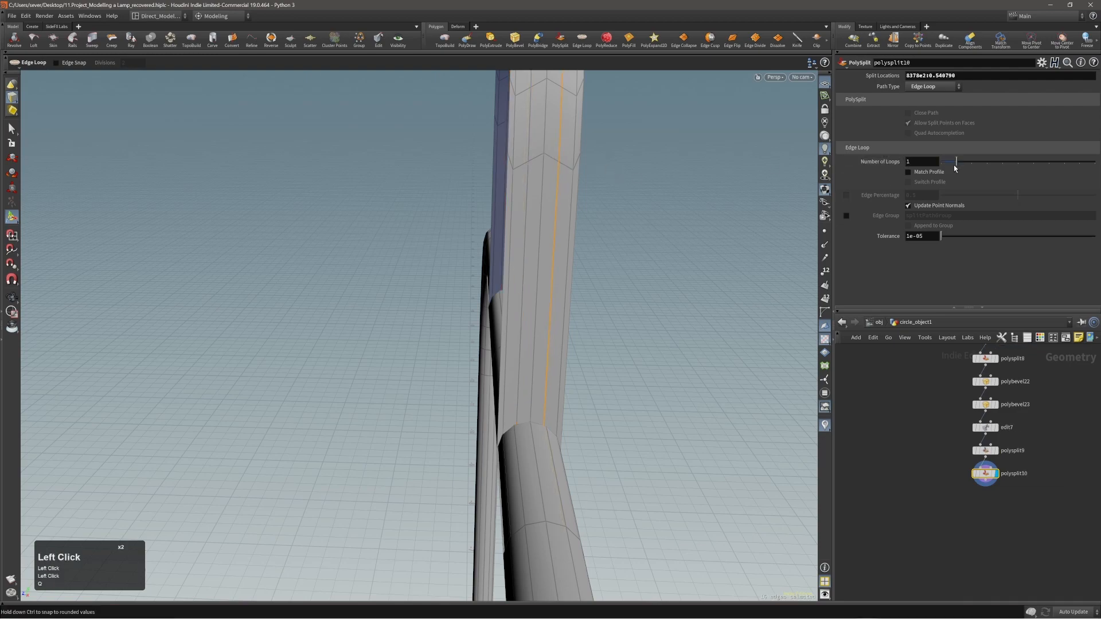
- Raise the whole ring strip above the top bar and select its two newly inserted edge loops for moving
{"action": "left_click_drag", "start_coordinate": [508, 412], "coordinate": [401, 395], "text": "alt"}
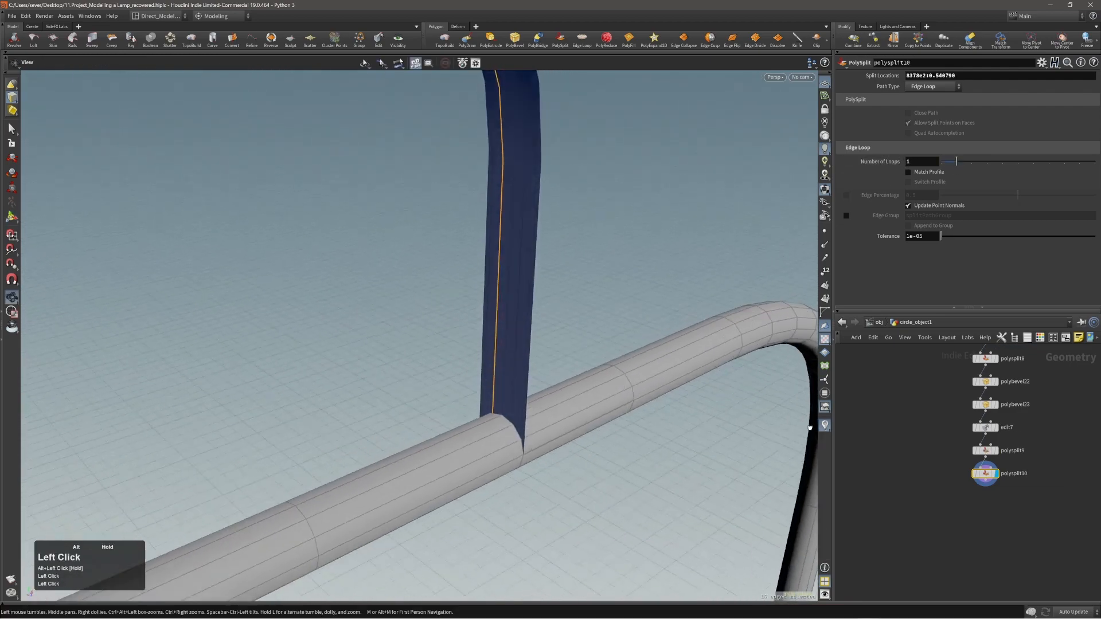
{"action": "right_click_drag", "start_coordinate": [401, 396], "coordinate": [470, 413], "text": "alt"}
{"action": "middle_click_drag", "start_coordinate": [470, 413], "coordinate": [665, 407], "text": "alt"}
{"action": "double_click", "coordinate": [532, 396]}
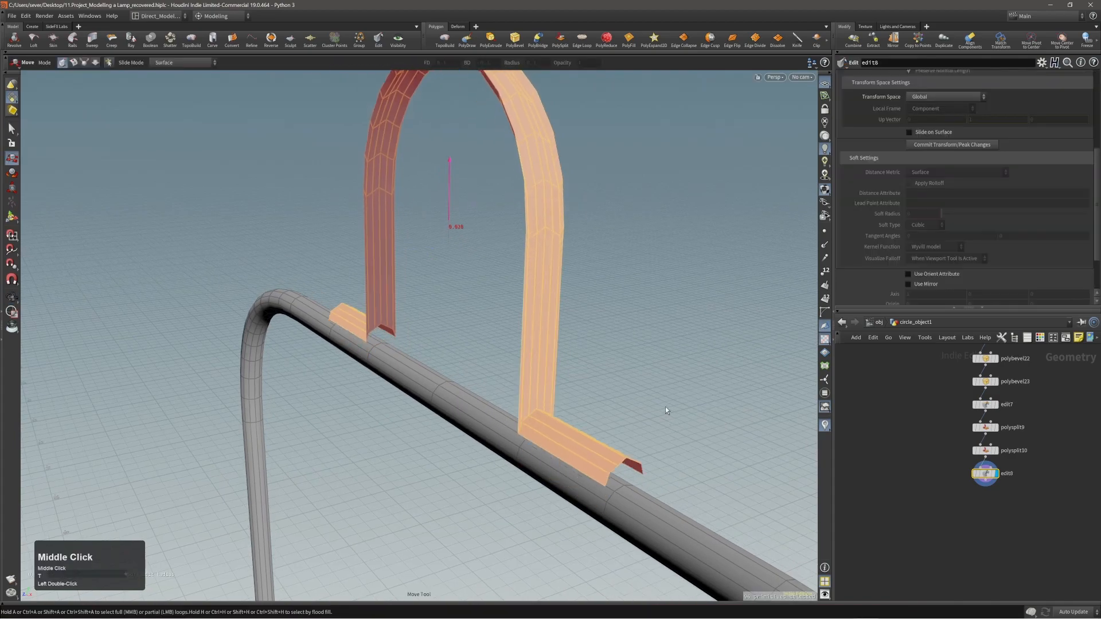
{"action": "right_click_drag", "start_coordinate": [649, 411], "coordinate": [619, 413], "text": "alt"}
{"action": "left_click_drag", "start_coordinate": [619, 413], "coordinate": [533, 430], "text": "alt"}
{"action": "double_click", "coordinate": [552, 415]}
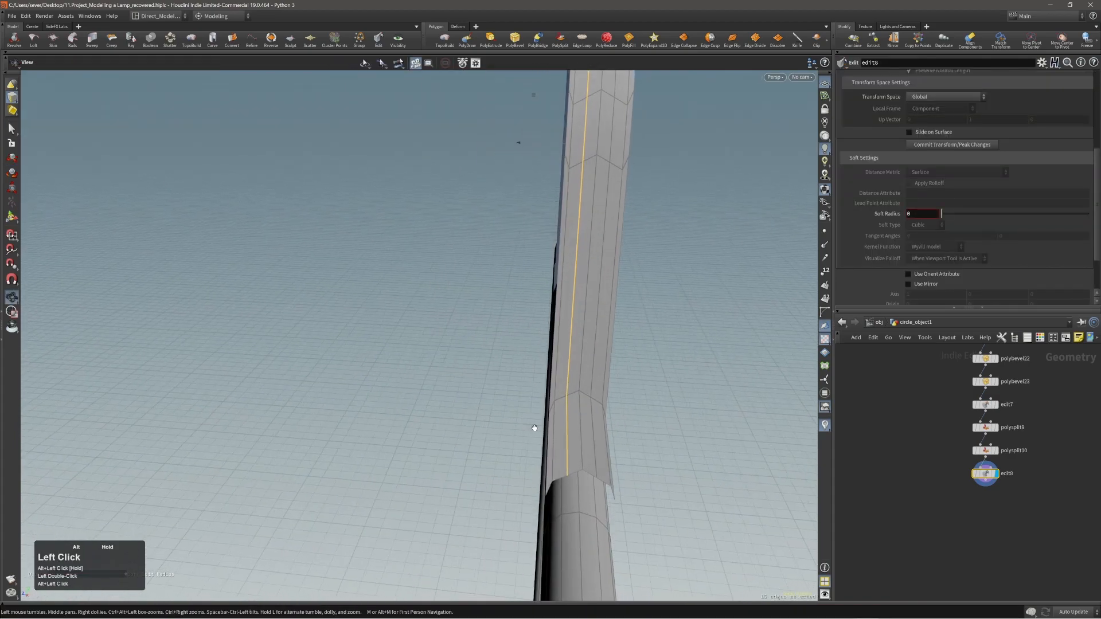
{"action": "double_click", "coordinate": [593, 418], "text": "shift"}
{"action": "right_click_drag", "start_coordinate": [593, 418], "coordinate": [496, 448], "text": "alt"}
{"action": "left_click_drag", "start_coordinate": [495, 448], "coordinate": [597, 413], "text": "alt"}
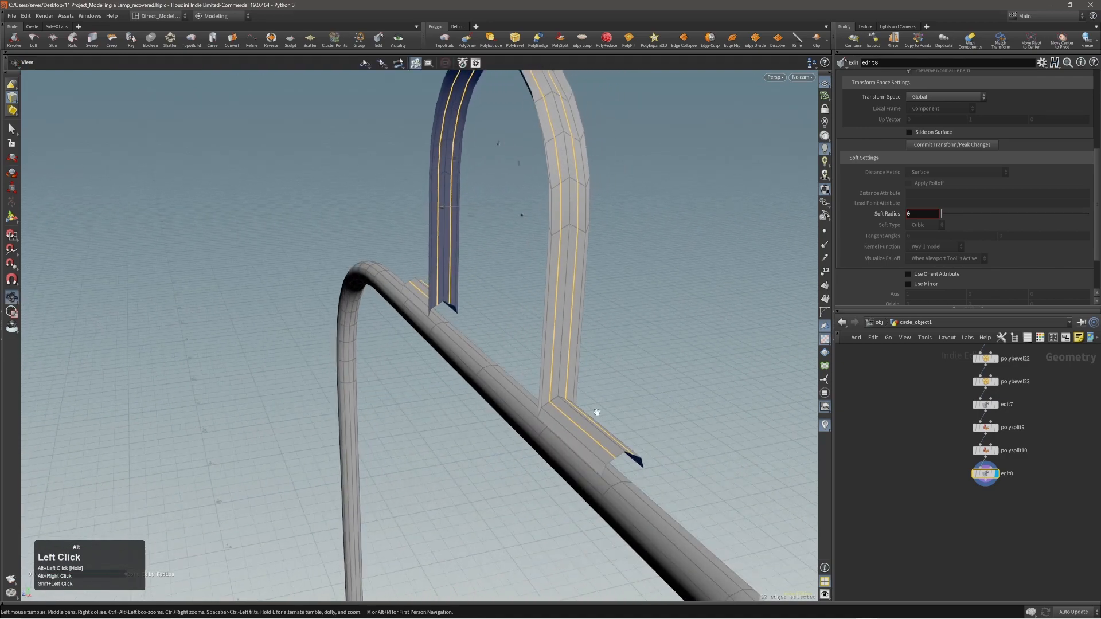
{"action": "middle_click_drag", "start_coordinate": [597, 412], "coordinate": [565, 484], "text": "alt"}
{"action": "left_click_drag", "start_coordinate": [565, 484], "coordinate": [463, 468], "text": "alt"}
{"action": "right_click_drag", "start_coordinate": [464, 468], "coordinate": [533, 463], "text": "alt"}
{"action": "left_click_drag", "start_coordinate": [533, 462], "coordinate": [560, 462], "text": "alt"}
{"action": "key", "text": "t"}
- Undo the raising of the ring strip and the two inserted edge loops
{"action": "key", "text": "ctrl+z"}
{"action": "key", "text": "ctrl+z"}
{"action": "key", "text": "ctrl+z"}
{"action": "key", "text": "ctrl+z"}
{"action": "key", "text": "ctrl+z"}
{"action": "key", "text": "ctrl+z"}
{"action": "key", "text": "ctrl+z"}
{"action": "key", "text": "ctrl+z"}
{"action": "key", "text": "ctrl+z"}
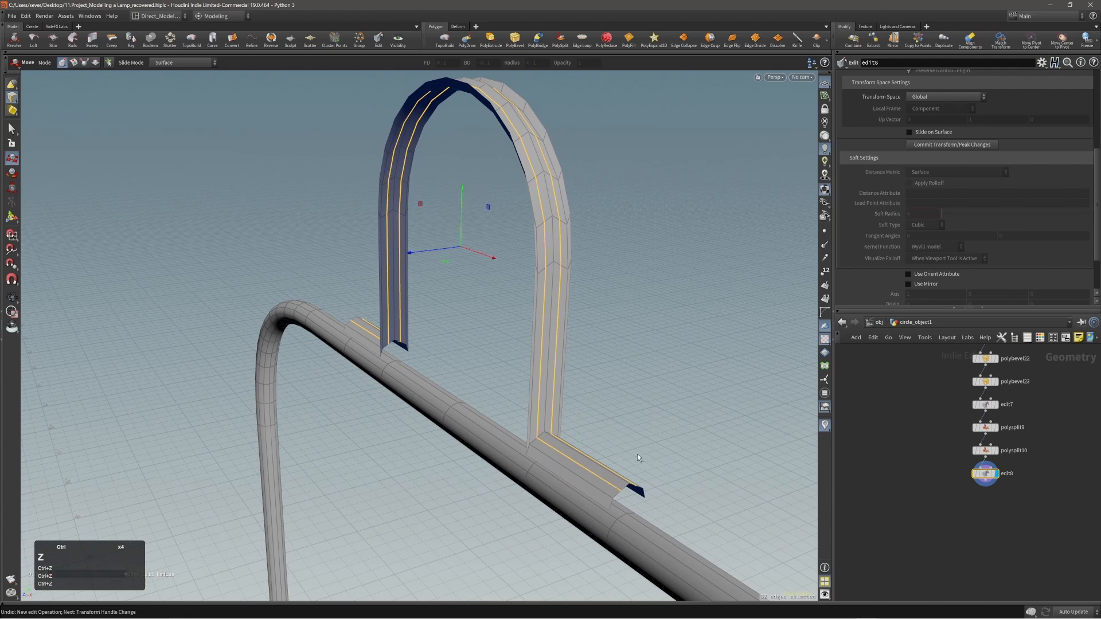
{"action": "key", "text": "ctrl+z"}
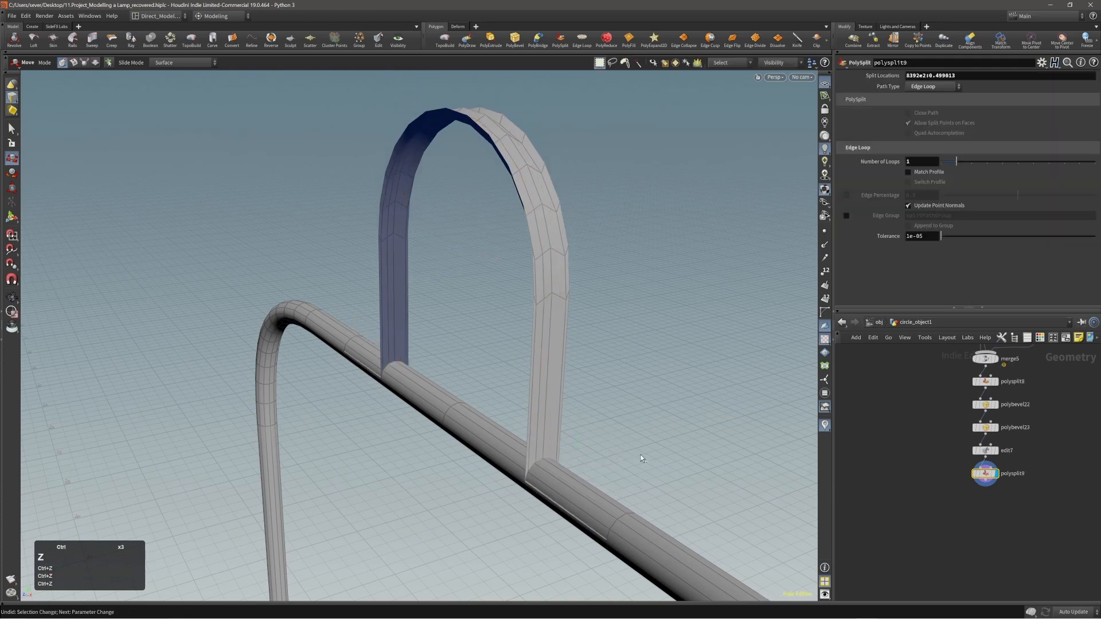
{"action": "key", "text": "ctrl+z"}
{"action": "key", "text": "ctrl+z"}
{"action": "key", "text": "ctrl+z"}
{"action": "key", "text": "ctrl+z"}
{"action": "key", "text": "ctrl+z"}
{"action": "key", "text": "ctrl+z"}
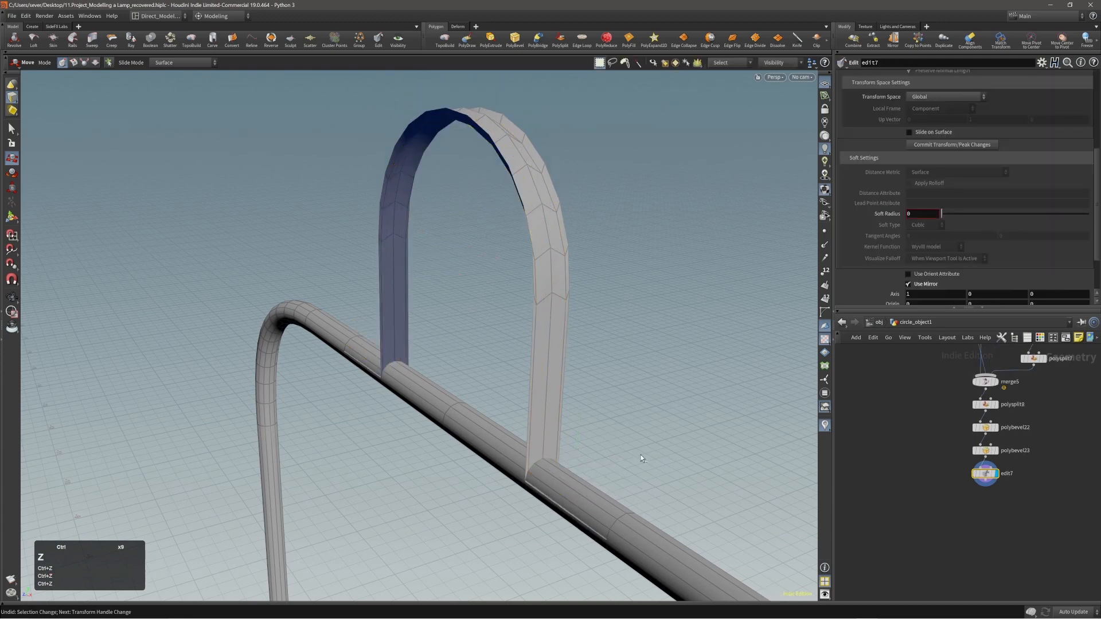
- Undo the last lowering and scaling of the two ring loops beside the centre line
{"action": "key", "text": "ctrl+z"}
{"action": "key", "text": "ctrl+z"}
{"action": "key", "text": "ctrl+z"}
{"action": "key", "text": "ctrl+z"}
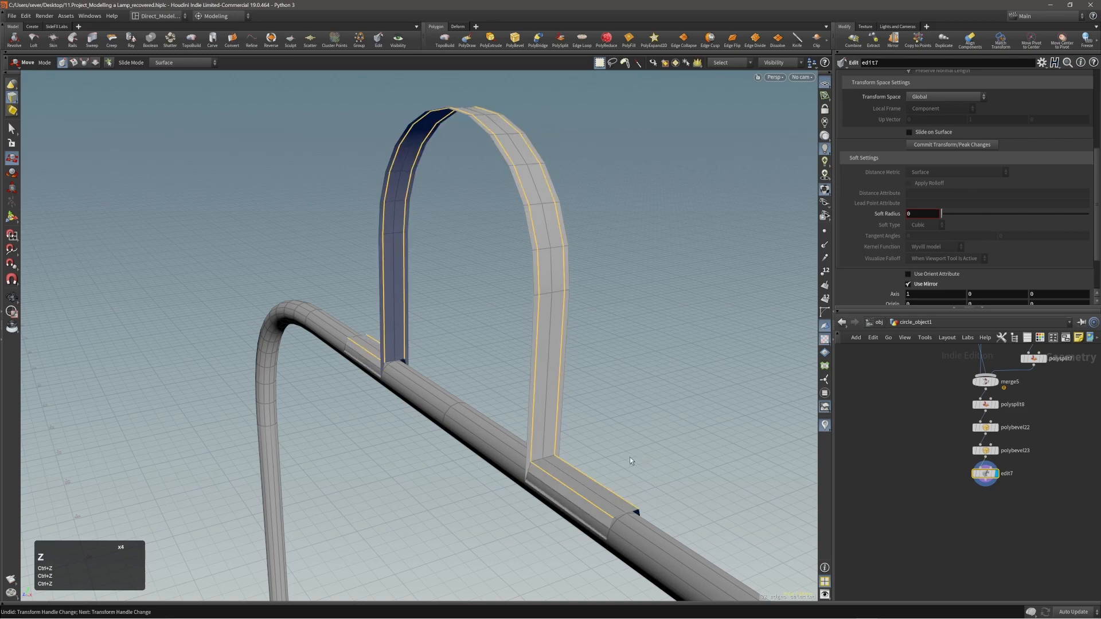
- Bevel the two selected ring loops with PolyBevel at a distance of about 0.004, sliding always on ring edges
{"action": "left_click_drag", "start_coordinate": [629, 456], "coordinate": [516, 459], "text": "alt"}
{"action": "right_click_drag", "start_coordinate": [516, 459], "coordinate": [605, 463], "text": "alt"}
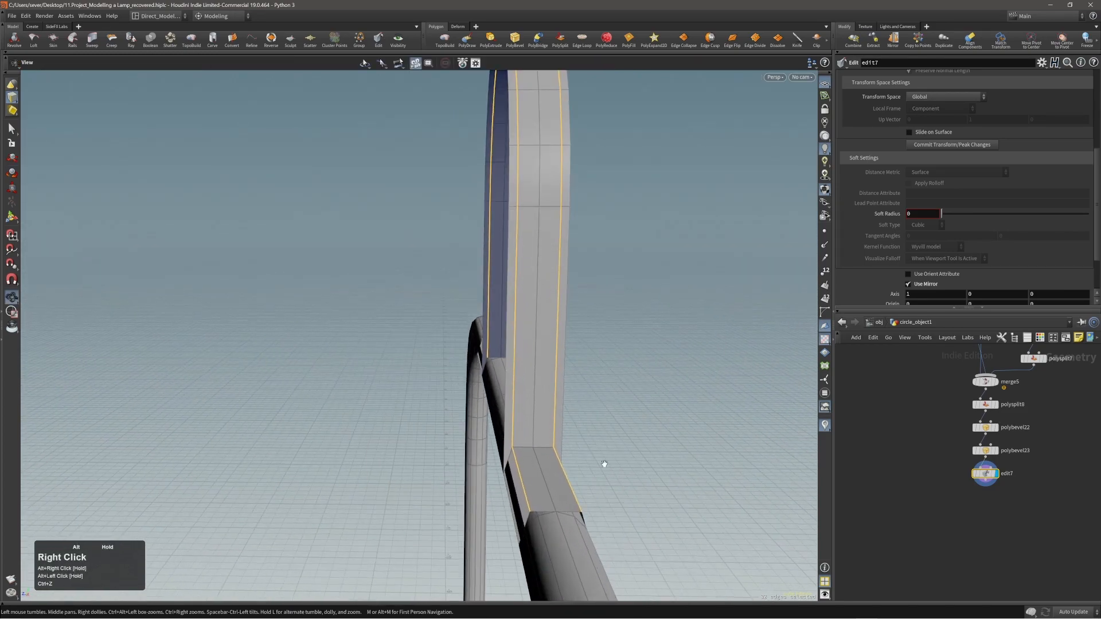
{"action": "key", "text": "c"}
{"action": "left_click", "coordinate": [570, 423]}
{"action": "left_click", "coordinate": [548, 462]}
{"action": "left_click_drag", "start_coordinate": [549, 462], "coordinate": [552, 460]}
{"action": "left_click", "coordinate": [553, 459]}
{"action": "left_click", "coordinate": [920, 143]}
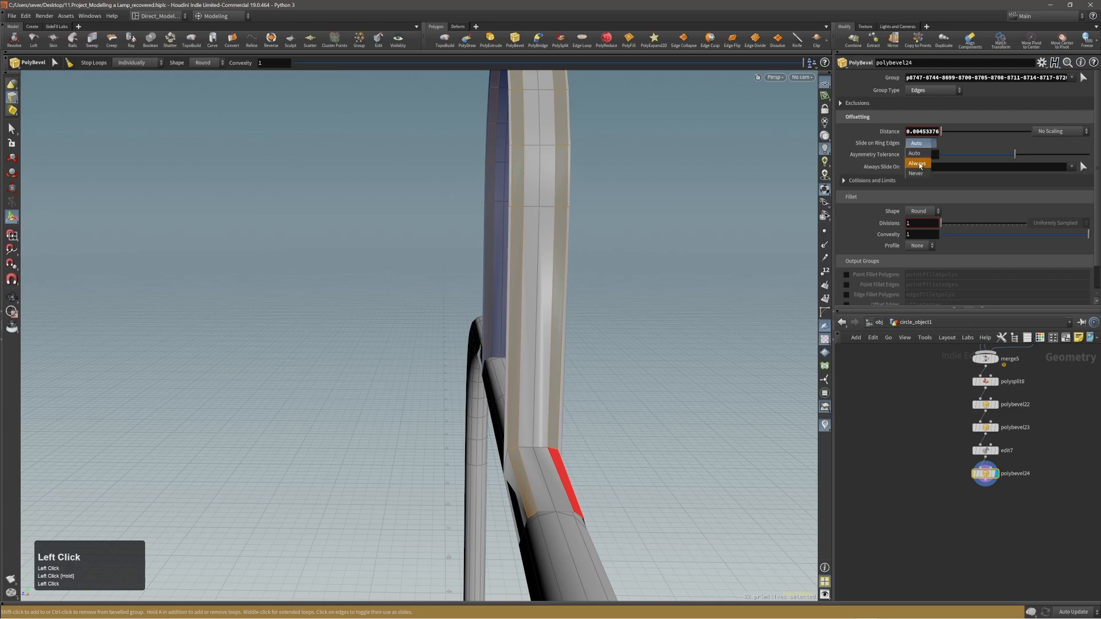
{"action": "left_click", "coordinate": [918, 163]}
{"action": "left_click_drag", "start_coordinate": [555, 345], "coordinate": [511, 499], "text": "alt"}
{"action": "key", "text": "Return"}
- Start an Edit on the flange's two inner bevel edges with mirroring enabled and move them slightly down toward the bar
{"action": "middle_click_drag", "start_coordinate": [511, 499], "coordinate": [536, 437], "text": "alt"}
{"action": "right_click_drag", "start_coordinate": [536, 437], "coordinate": [625, 412], "text": "alt"}
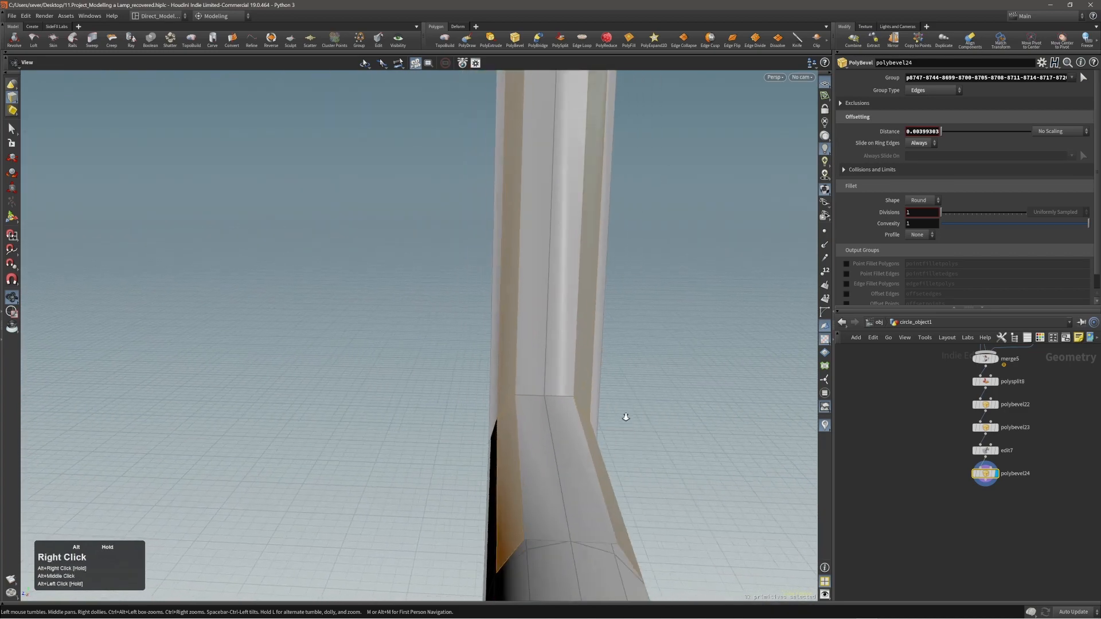
{"action": "left_click_drag", "start_coordinate": [624, 412], "coordinate": [671, 436], "text": "alt"}
{"action": "key", "text": "2"}
{"action": "left_click", "coordinate": [523, 459]}
{"action": "key", "text": "t"}
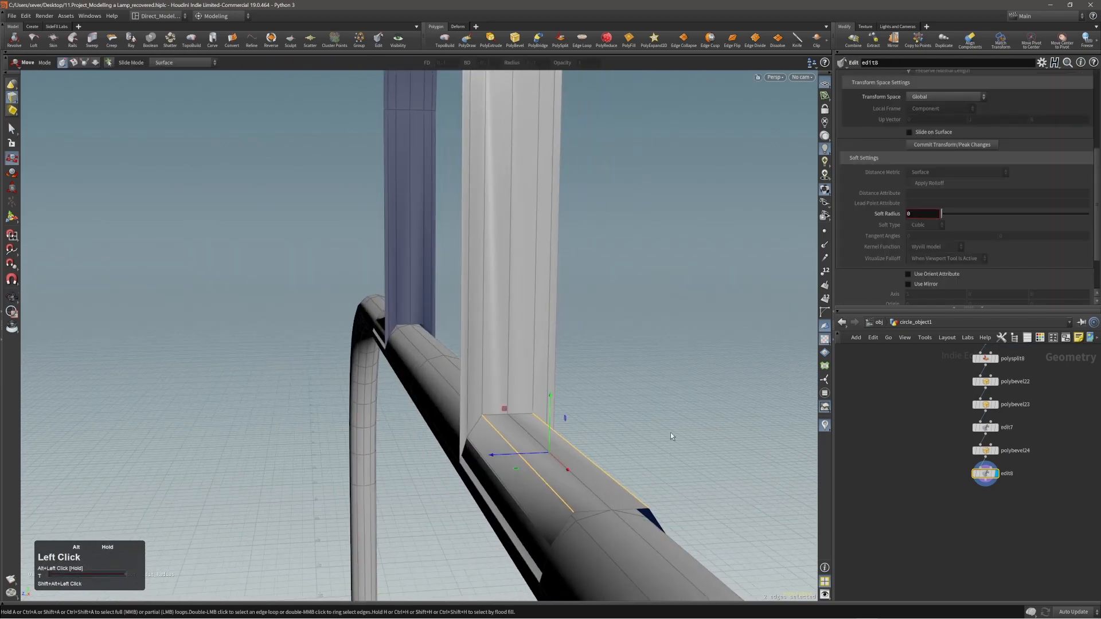
{"action": "left_click", "coordinate": [908, 284]}
{"action": "left_click_drag", "start_coordinate": [574, 367], "coordinate": [635, 361], "text": "alt"}
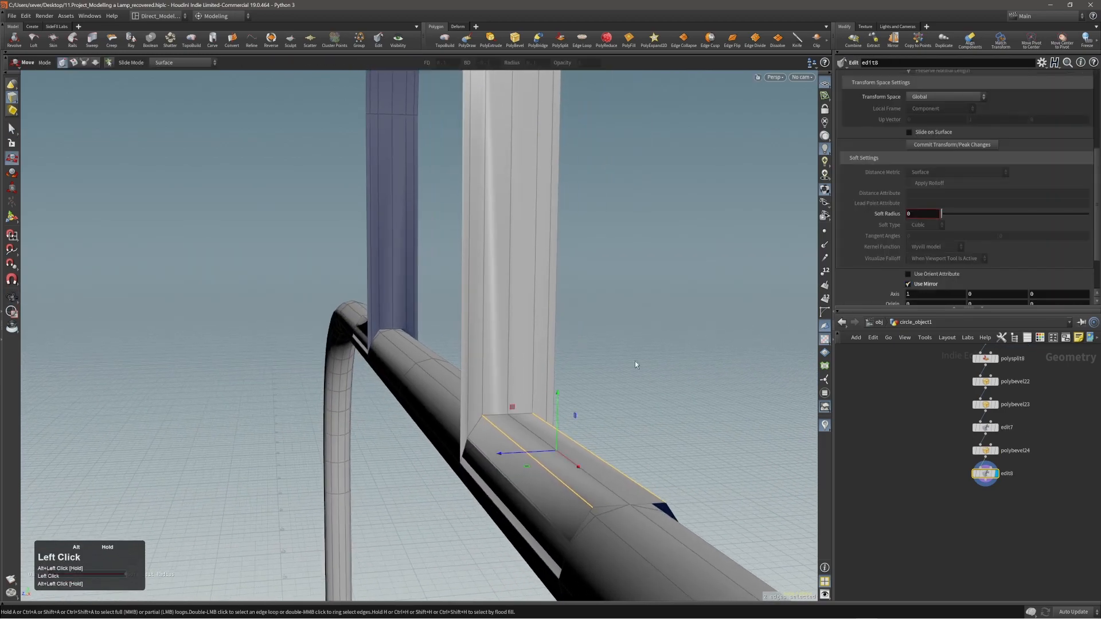
{"action": "middle_click_drag", "start_coordinate": [696, 352], "coordinate": [695, 357]}
- Bevel the crease edges where both ring legs meet their flanges, using a distance of about 0.072 and Slide on Ring Edges set to Always
{"action": "left_click_drag", "start_coordinate": [579, 430], "coordinate": [664, 425], "text": "alt"}
{"action": "right_click_drag", "start_coordinate": [663, 425], "coordinate": [504, 445], "text": "alt"}
{"action": "key", "text": "3"}
{"action": "left_click_drag", "start_coordinate": [504, 445], "coordinate": [535, 457], "text": "alt"}
{"action": "right_click_drag", "start_coordinate": [536, 457], "coordinate": [652, 418], "text": "alt"}
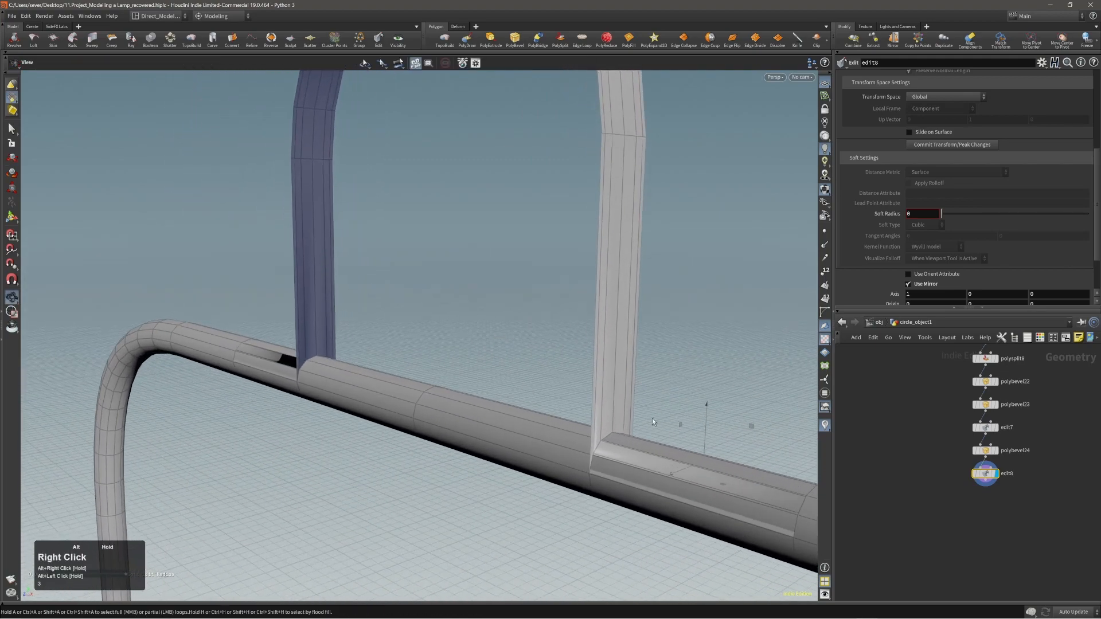
{"action": "key", "text": "2"}
{"action": "double_click", "coordinate": [593, 458]}
{"action": "left_click_drag", "start_coordinate": [611, 434], "coordinate": [656, 447], "text": "alt"}
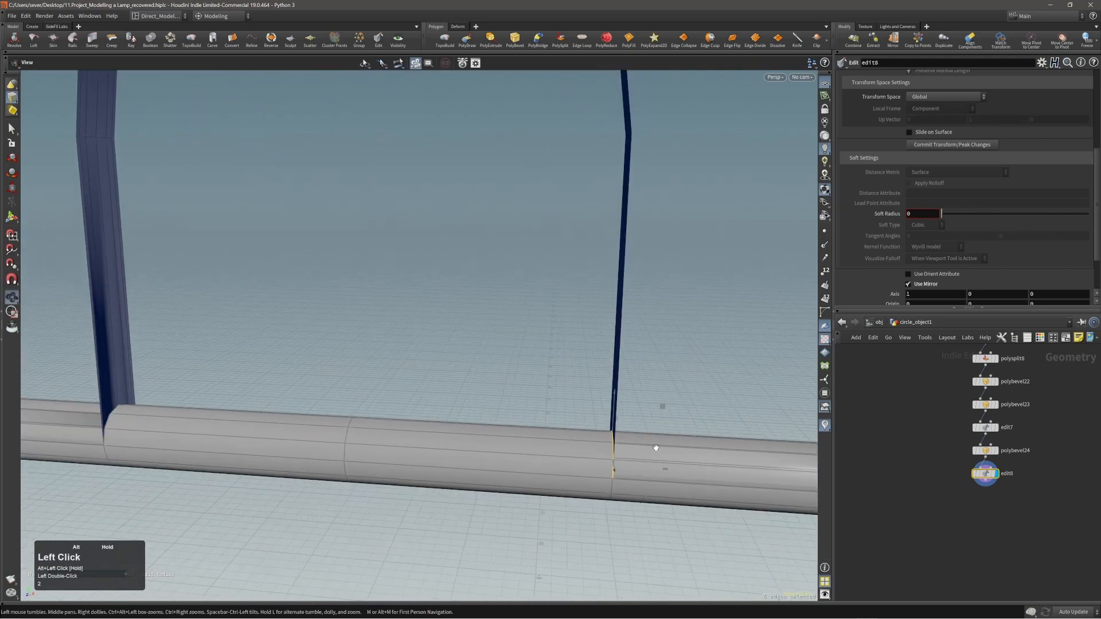
{"action": "middle_click_drag", "start_coordinate": [246, 424], "coordinate": [352, 430], "text": "alt"}
{"action": "left_click_drag", "start_coordinate": [352, 429], "coordinate": [277, 450], "text": "alt"}
{"action": "key", "text": "t"}
{"action": "double_click", "coordinate": [276, 447]}
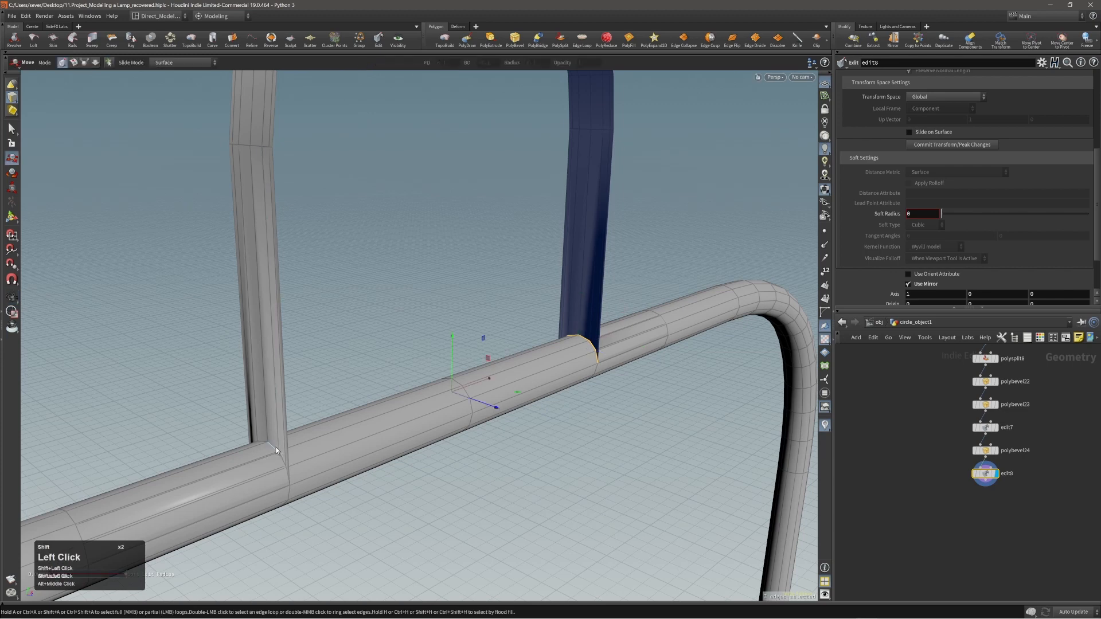
{"action": "key", "text": "c"}
{"action": "left_click", "coordinate": [337, 427]}
{"action": "left_click", "coordinate": [337, 412]}
{"action": "left_click_drag", "start_coordinate": [346, 366], "coordinate": [373, 360]}
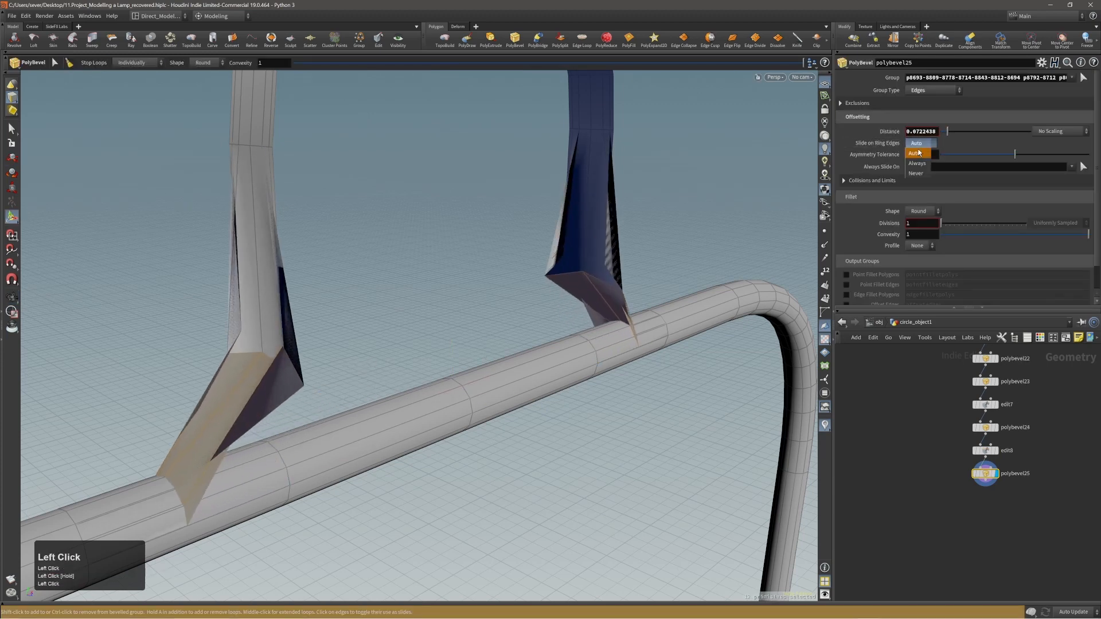
{"action": "left_click", "coordinate": [916, 163]}
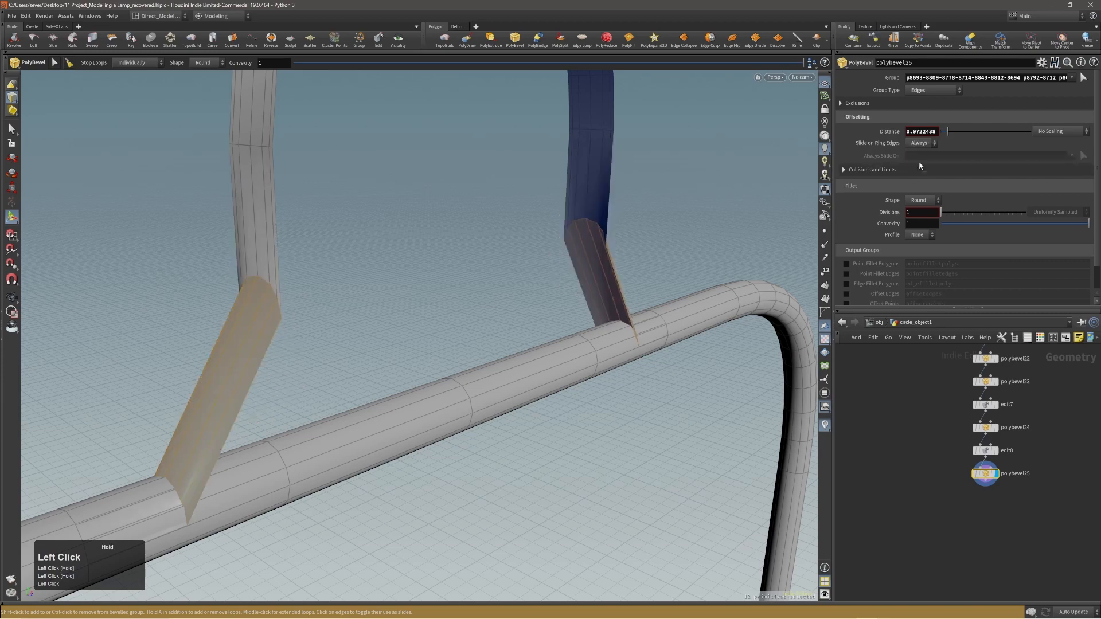
- Round the leg-to-flange bevel with 6 divisions and reduce its distance to about 0.0687
{"action": "left_click_drag", "start_coordinate": [344, 312], "coordinate": [229, 307], "text": "alt"}
{"action": "scroll", "coordinate": [398, 302], "scroll_direction": "up", "scroll_amount": 4}
{"action": "scroll", "coordinate": [398, 302], "scroll_direction": "up", "scroll_amount": 2}
{"action": "scroll", "coordinate": [349, 320], "scroll_direction": "up", "scroll_amount": 1}
{"action": "left_click_drag", "start_coordinate": [349, 319], "coordinate": [422, 316], "text": "alt"}
{"action": "right_click_drag", "start_coordinate": [425, 298], "coordinate": [404, 305], "text": "alt"}
{"action": "left_click_drag", "start_coordinate": [404, 305], "coordinate": [345, 310], "text": "alt"}
{"action": "left_click_drag", "start_coordinate": [427, 304], "coordinate": [401, 309]}
{"action": "left_click_drag", "start_coordinate": [373, 318], "coordinate": [300, 369]}
- Select the upper faces of the top bar beneath the ring and both flanges and delete them
{"action": "right_click_drag", "start_coordinate": [299, 369], "coordinate": [376, 366], "text": "alt"}
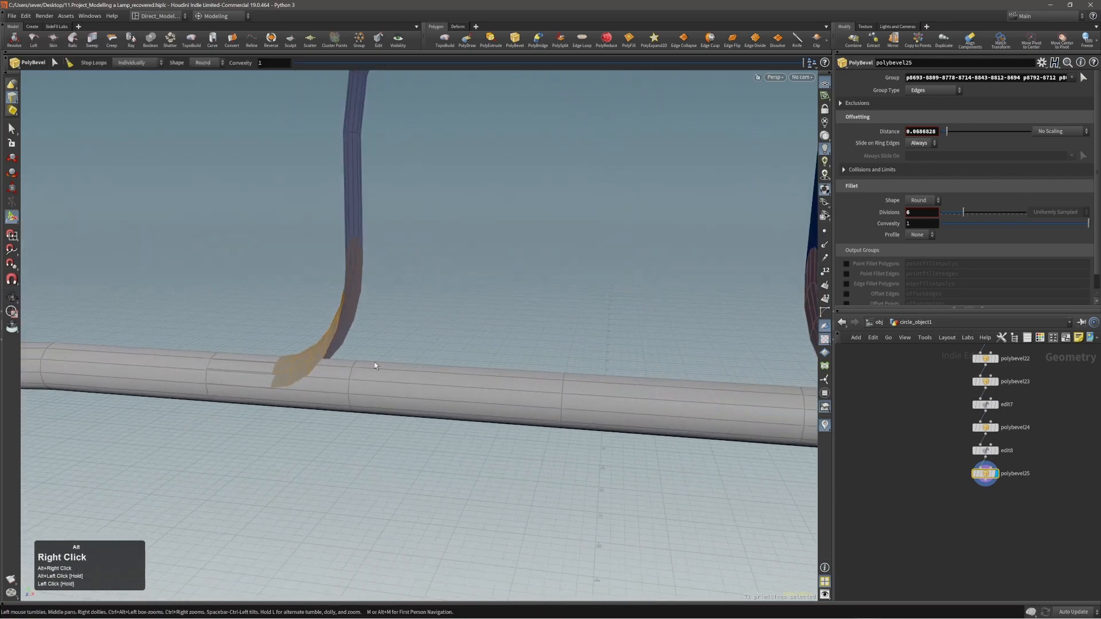
{"action": "left_click", "coordinate": [339, 381]}
{"action": "left_click", "coordinate": [343, 377], "text": "shift"}
{"action": "left_click", "coordinate": [349, 363], "text": "shift"}
{"action": "left_click_drag", "start_coordinate": [350, 363], "coordinate": [677, 383], "text": "alt"}
{"action": "left_click", "coordinate": [393, 364], "text": "shift"}
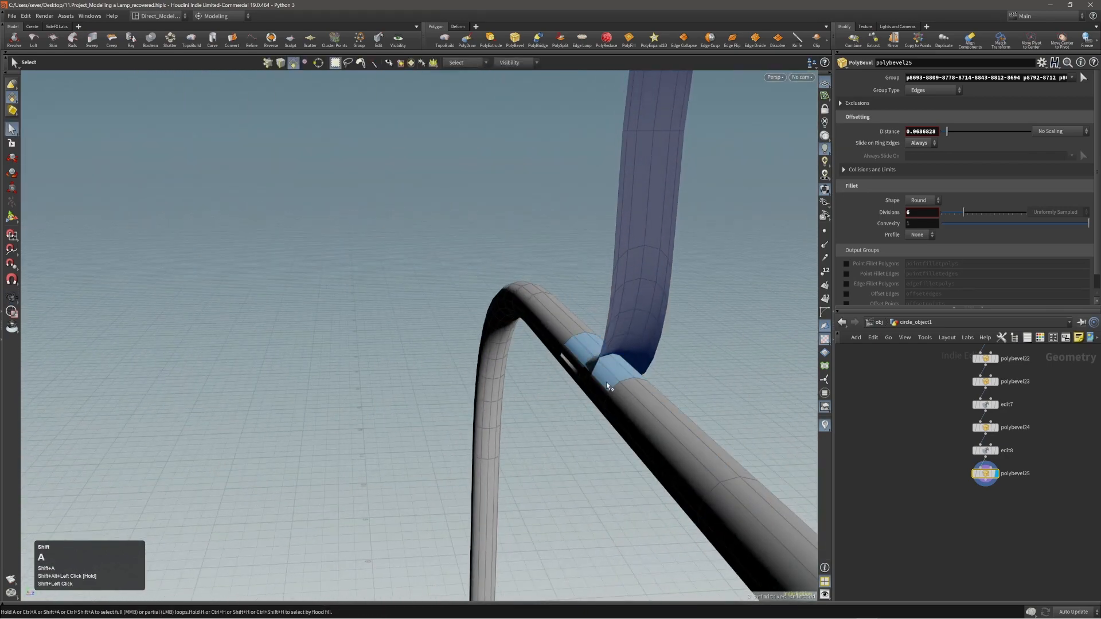
{"action": "left_click_drag", "start_coordinate": [602, 376], "coordinate": [429, 429], "text": "alt"}
{"action": "left_click", "coordinate": [607, 383], "text": "shift"}
{"action": "left_click", "coordinate": [692, 397], "text": "shift"}
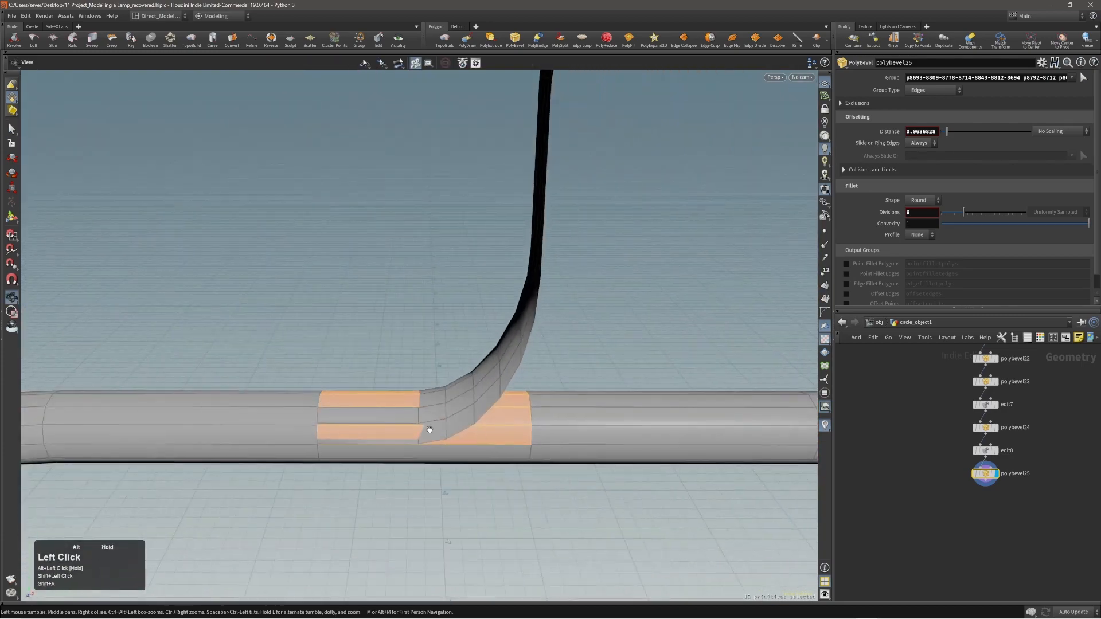
{"action": "key", "text": "shift+a"}
{"action": "left_click", "coordinate": [594, 437], "text": "shift"}
{"action": "middle_click_drag", "start_coordinate": [533, 430], "coordinate": [207, 442], "text": "alt"}
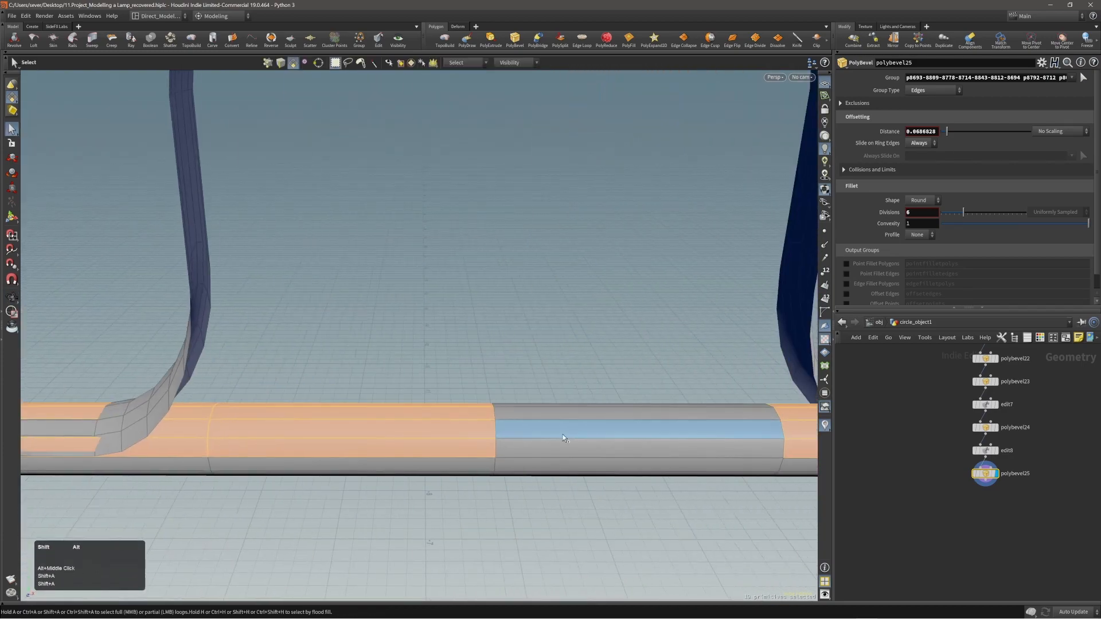
{"action": "left_click_drag", "start_coordinate": [634, 447], "coordinate": [609, 384], "text": "alt"}
{"action": "left_click", "coordinate": [621, 430], "text": "shift"}
{"action": "left_click", "coordinate": [623, 418], "text": "shift"}
{"action": "left_click", "coordinate": [625, 397], "text": "shift"}
{"action": "left_click", "coordinate": [625, 385], "text": "shift"}
{"action": "key", "text": "alt+grave"}
- Select the remaining lower bar faces beneath the ring and save the scene
{"action": "right_click_drag", "start_coordinate": [607, 383], "coordinate": [450, 413], "text": "alt"}
{"action": "left_click_drag", "start_coordinate": [450, 413], "coordinate": [615, 376], "text": "alt"}
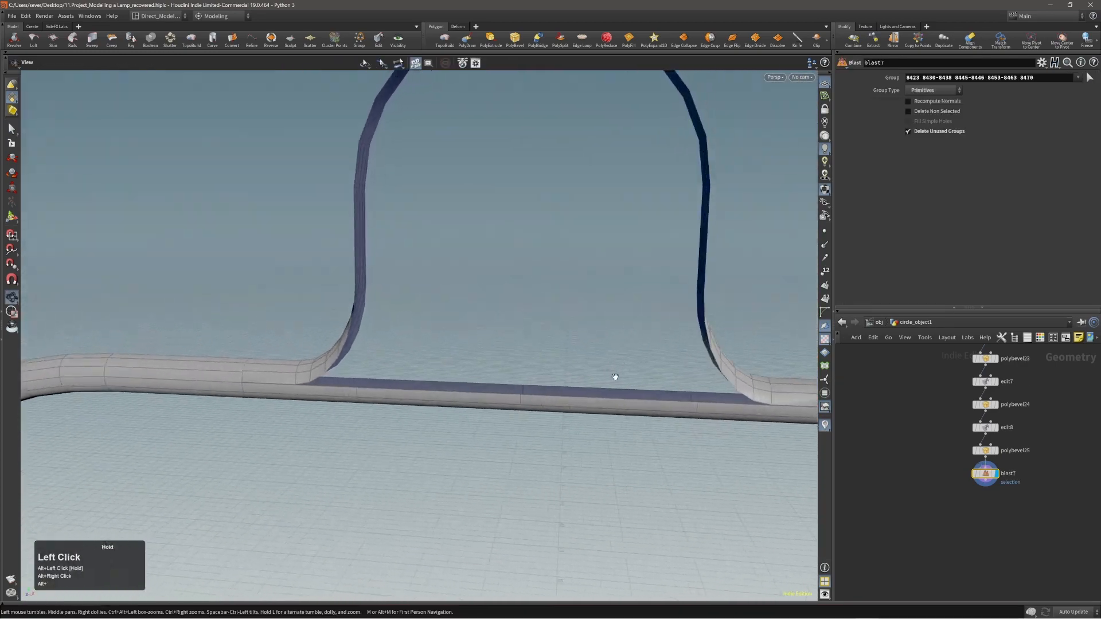
{"action": "left_click_drag", "start_coordinate": [429, 390], "coordinate": [418, 376], "text": "alt"}
{"action": "right_click_drag", "start_coordinate": [418, 376], "coordinate": [352, 409], "text": "alt"}
{"action": "key", "text": "Return"}
{"action": "left_click_drag", "start_coordinate": [352, 410], "coordinate": [707, 447], "text": "alt"}
{"action": "key", "text": "alt+3"}
{"action": "right_click_drag", "start_coordinate": [595, 405], "coordinate": [459, 406], "text": "alt"}
{"action": "left_click_drag", "start_coordinate": [459, 405], "coordinate": [442, 398], "text": "alt"}
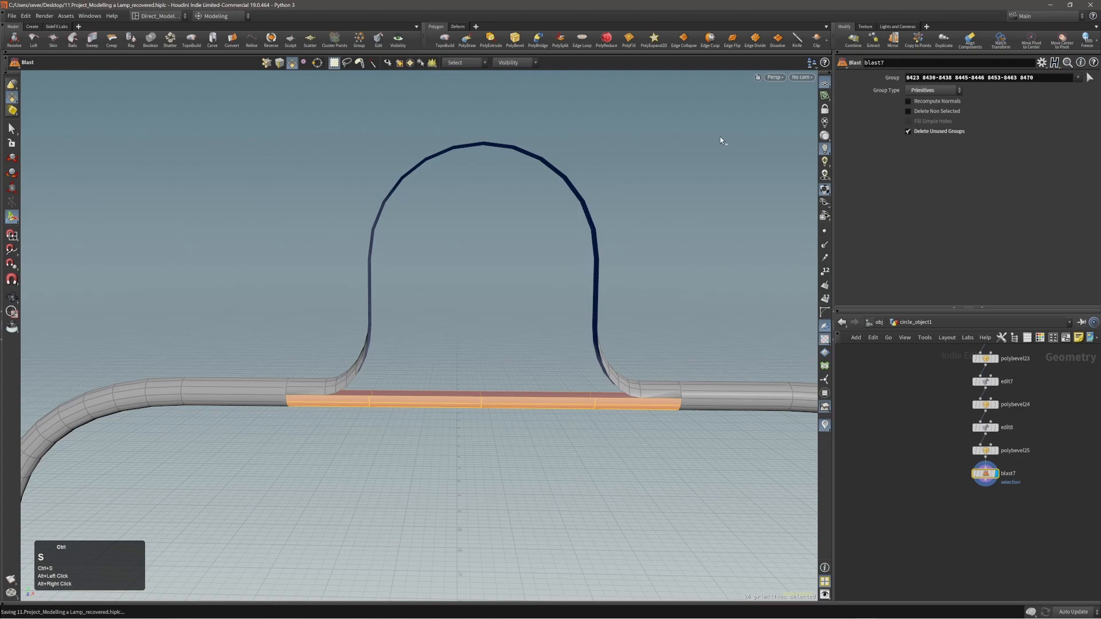
- Enable point snapping and make a vertical Knife cut through the selected lower bar faces, aligned with an upper point of the flange curve in front view
{"action": "left_click", "coordinate": [798, 40]}
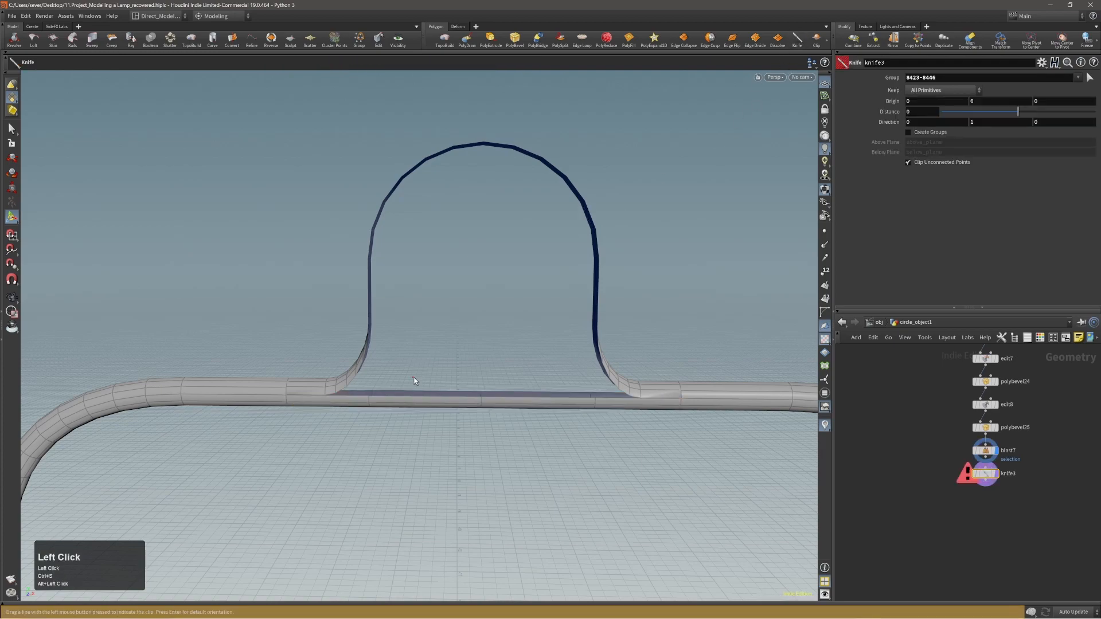
{"action": "key", "text": "space+b"}
{"action": "key", "text": "space+b"}
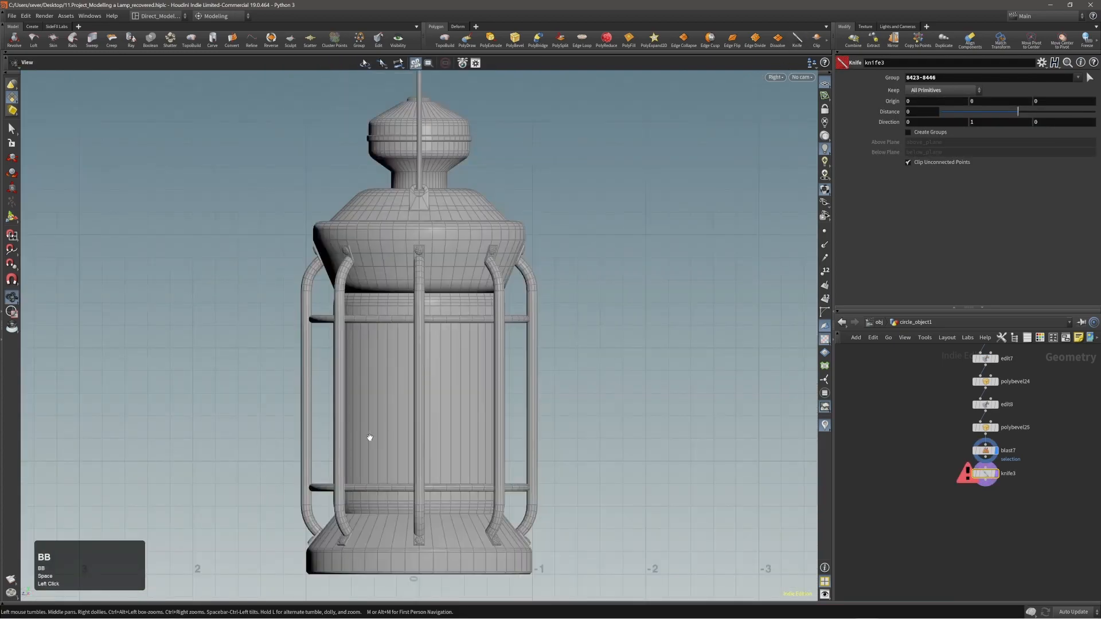
{"action": "key", "text": "space+b"}
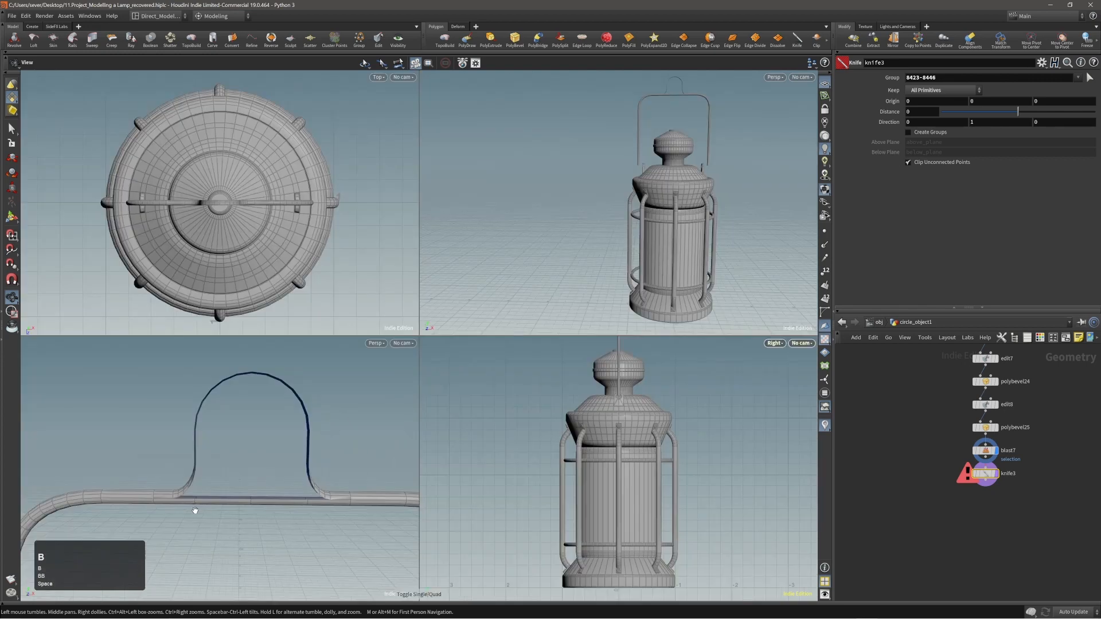
{"action": "key", "text": "space+2"}
{"action": "key", "text": "space+3"}
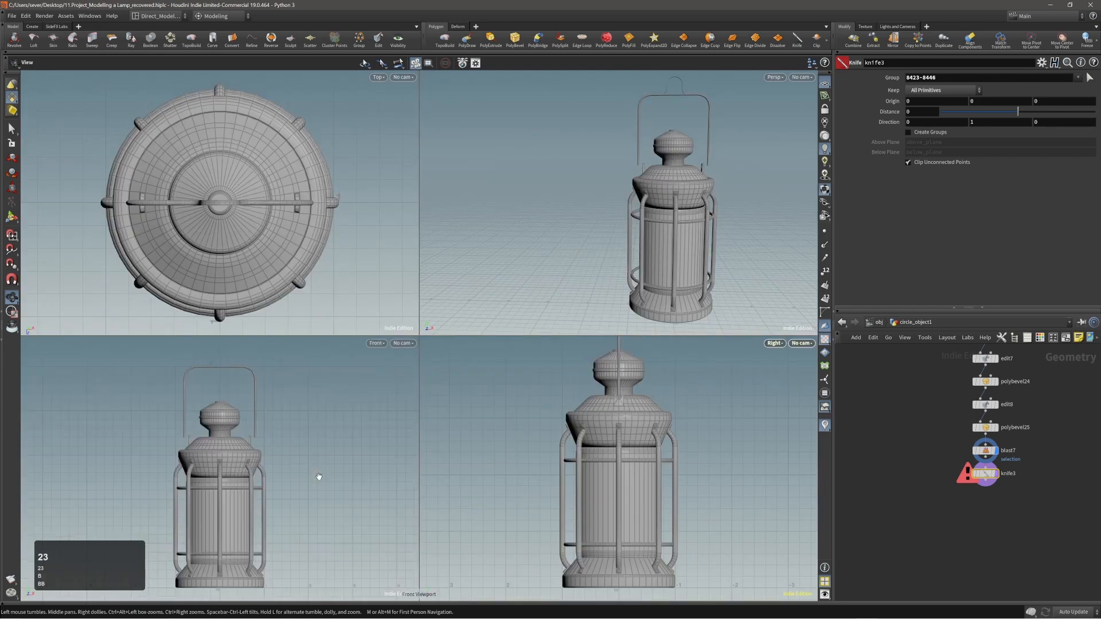
{"action": "right_click_drag", "start_coordinate": [190, 439], "coordinate": [233, 453]}
{"action": "middle_click_drag", "start_coordinate": [236, 418], "coordinate": [227, 494]}
{"action": "middle_click_drag", "start_coordinate": [275, 366], "coordinate": [295, 487]}
{"action": "right_click_drag", "start_coordinate": [314, 458], "coordinate": [355, 408]}
{"action": "mouse_move", "coordinate": [257, 451]}
{"action": "right_mouse_down"}
{"action": "mouse_move", "coordinate": [338, 445]}
{"action": "mouse_move", "coordinate": [250, 445]}
{"action": "right_mouse_up"}
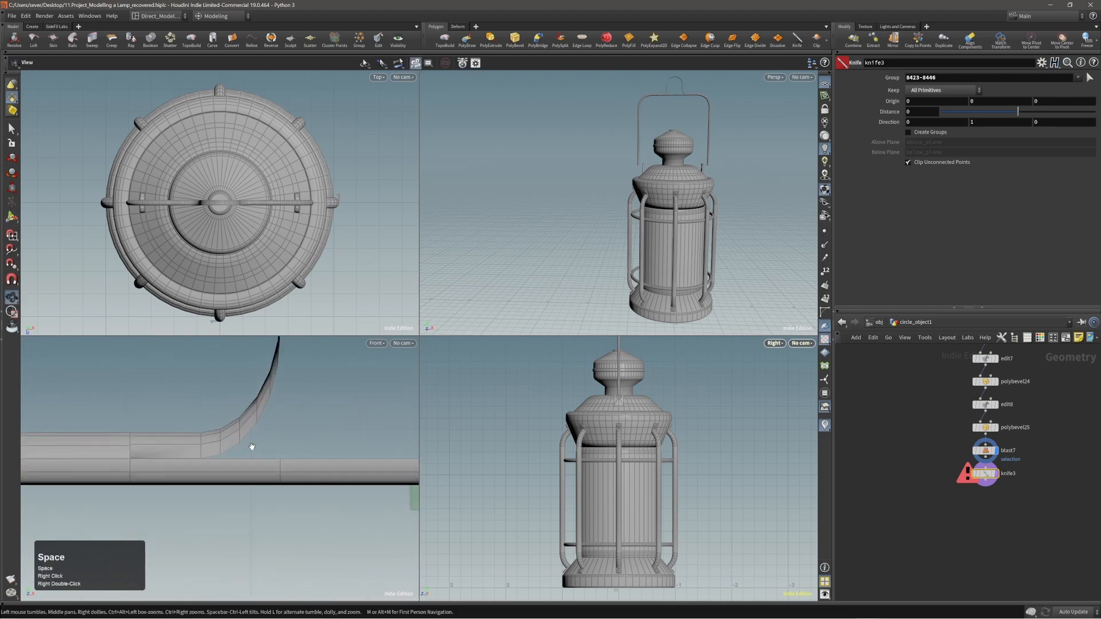
{"action": "key", "text": "space+b"}
{"action": "right_click_drag", "start_coordinate": [559, 367], "coordinate": [430, 365]}
{"action": "middle_click_drag", "start_coordinate": [430, 365], "coordinate": [369, 437]}
{"action": "key", "text": "x"}
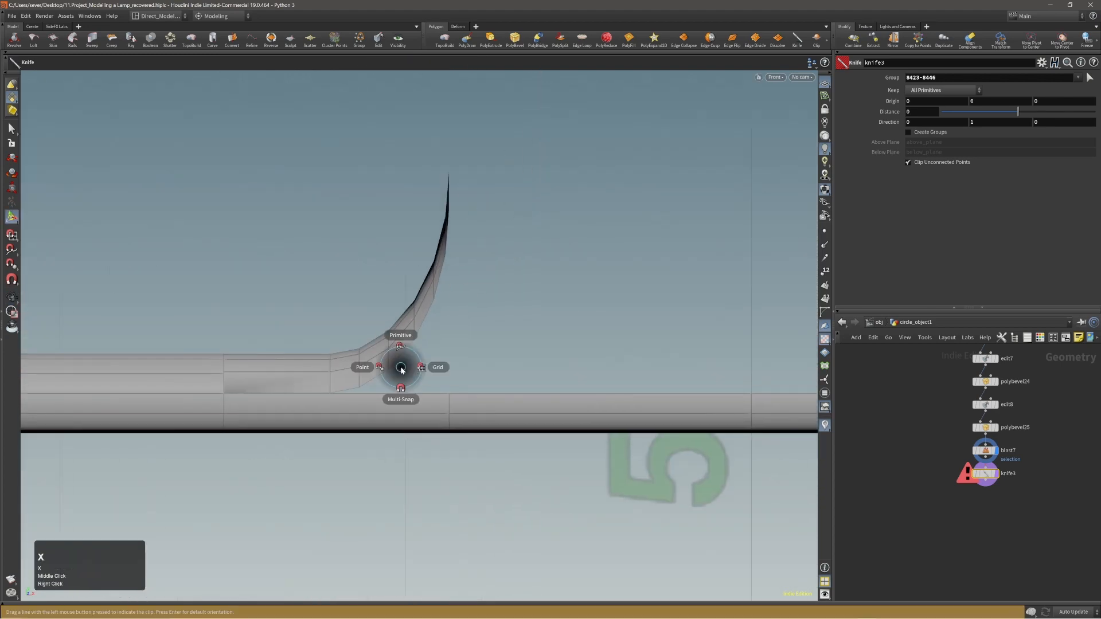
{"action": "left_click", "coordinate": [389, 369]}
{"action": "right_click_drag", "start_coordinate": [395, 370], "coordinate": [441, 303]}
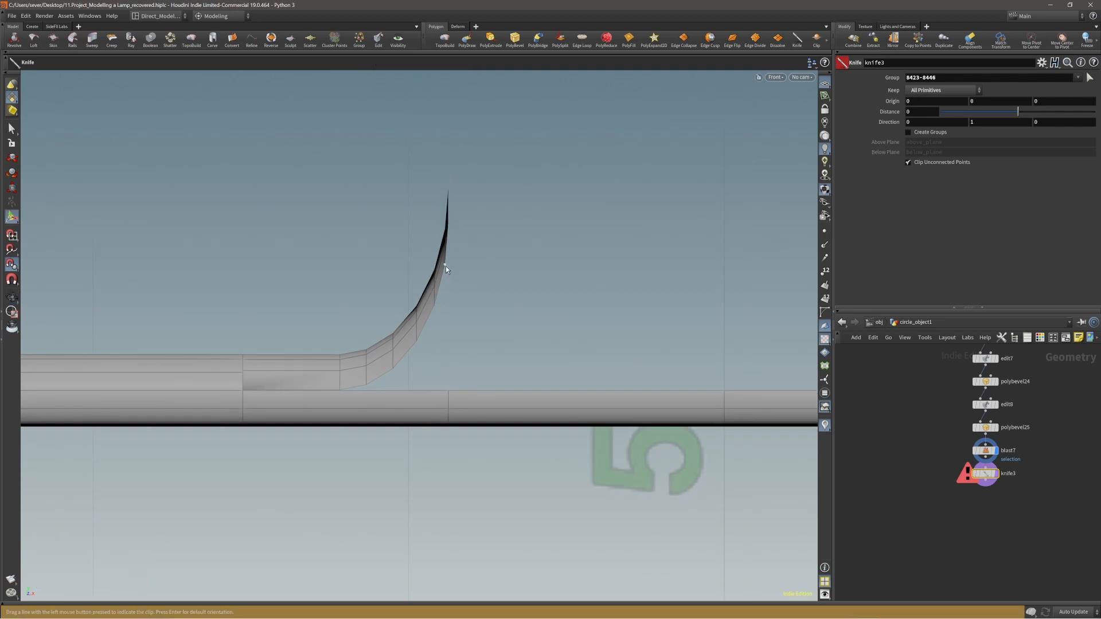
{"action": "left_click_drag", "start_coordinate": [446, 266], "coordinate": [446, 277], "text": "ctrl"}
{"action": "left_click_drag", "start_coordinate": [442, 466], "coordinate": [442, 470], "text": "ctrl"}
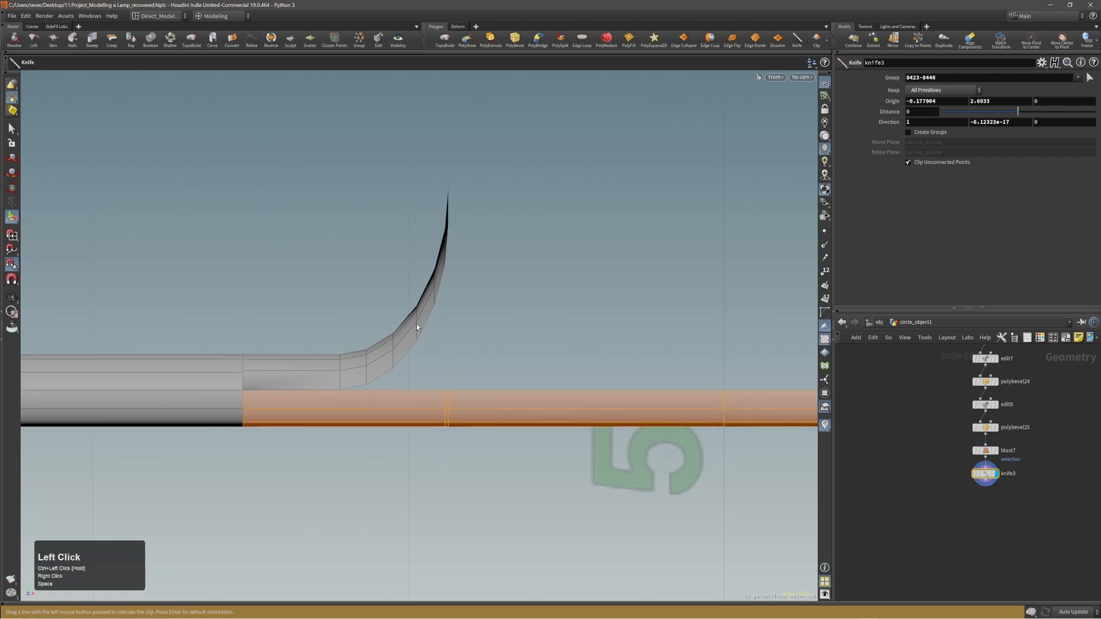
- Make five more vertical Knife cuts in the lower bar, each aligned with a successive lower point along the flange curve
{"action": "key", "text": "q"}
{"action": "left_click_drag", "start_coordinate": [434, 307], "coordinate": [434, 462], "text": "ctrl"}
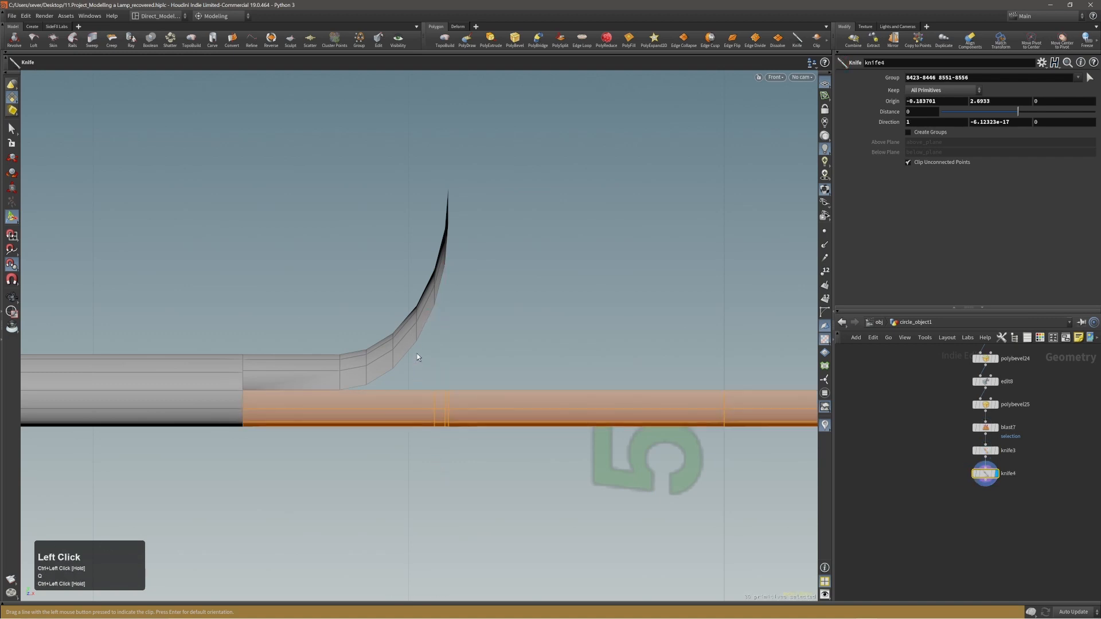
{"action": "key", "text": "q"}
{"action": "left_click_drag", "start_coordinate": [418, 341], "coordinate": [417, 469], "text": "ctrl"}
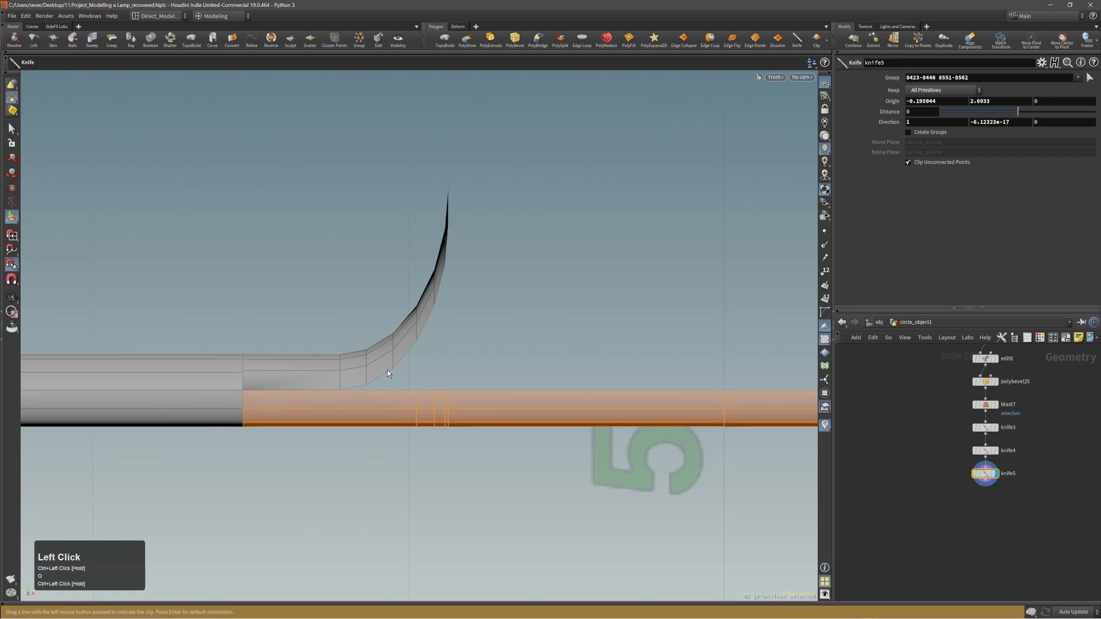
{"action": "key", "text": "q"}
{"action": "left_click_drag", "start_coordinate": [393, 370], "coordinate": [391, 457], "text": "ctrl"}
{"action": "key", "text": "q"}
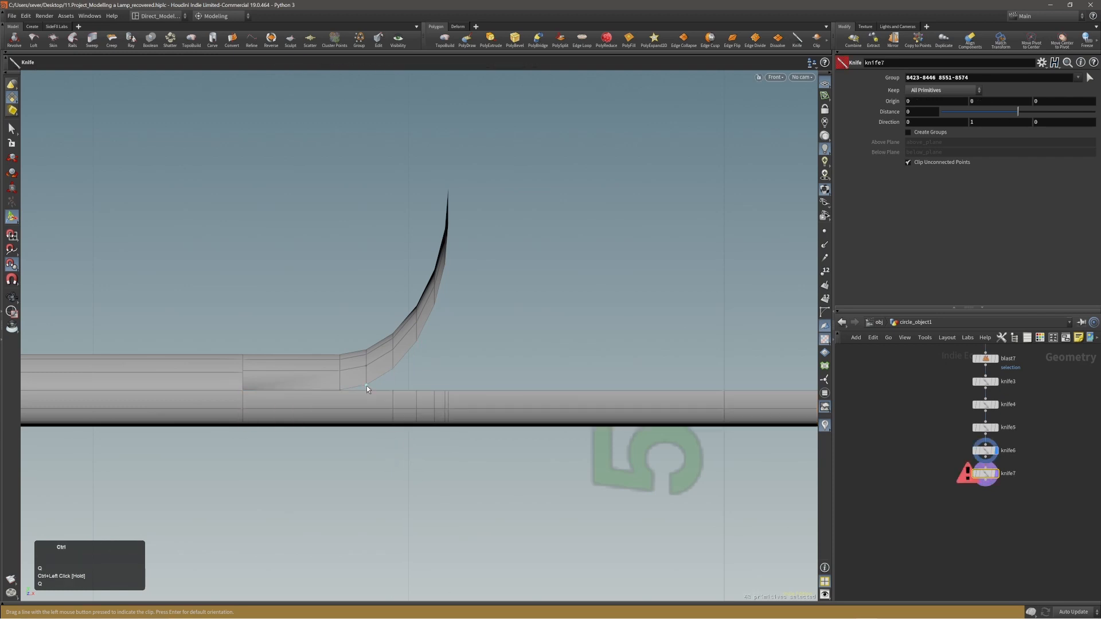
{"action": "left_click_drag", "start_coordinate": [366, 386], "coordinate": [367, 424], "text": "ctrl"}
{"action": "key", "text": "q"}
{"action": "left_click_drag", "start_coordinate": [339, 390], "coordinate": [340, 466], "text": "ctrl"}
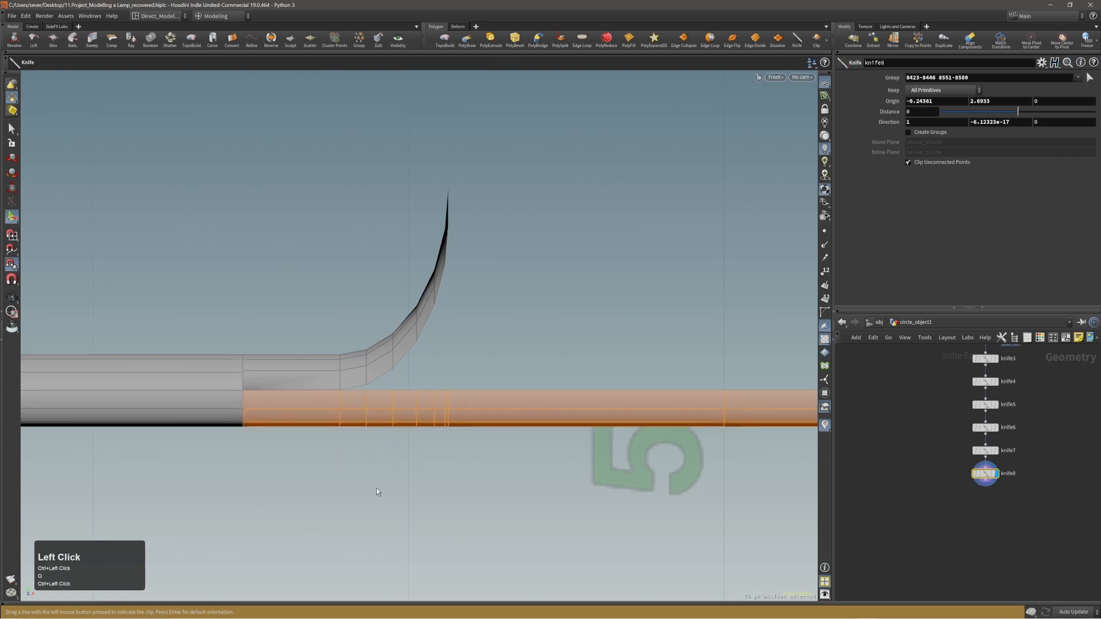
- Select all faces of one half of the handle, including its half of the ring and bar, and delete them
{"action": "right_click_drag", "start_coordinate": [459, 382], "coordinate": [352, 391], "text": "alt"}
{"action": "middle_click_drag", "start_coordinate": [415, 397], "coordinate": [257, 446], "text": "alt"}
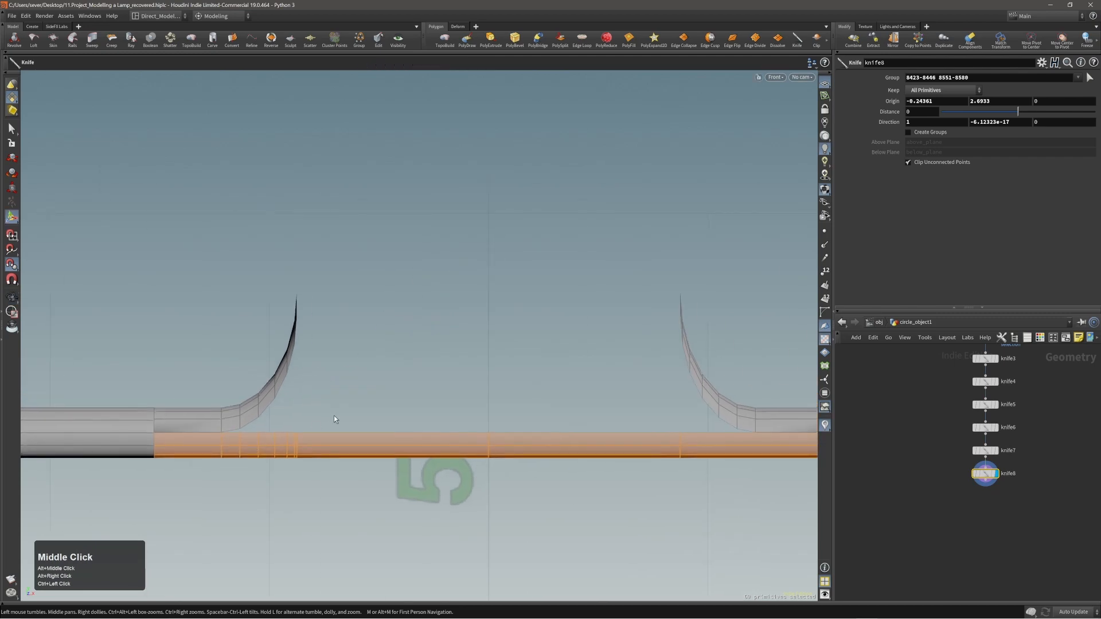
{"action": "key", "text": "space+b"}
{"action": "key", "text": "space+b"}
{"action": "right_click_drag", "start_coordinate": [595, 280], "coordinate": [552, 277]}
{"action": "middle_click_drag", "start_coordinate": [548, 243], "coordinate": [518, 362]}
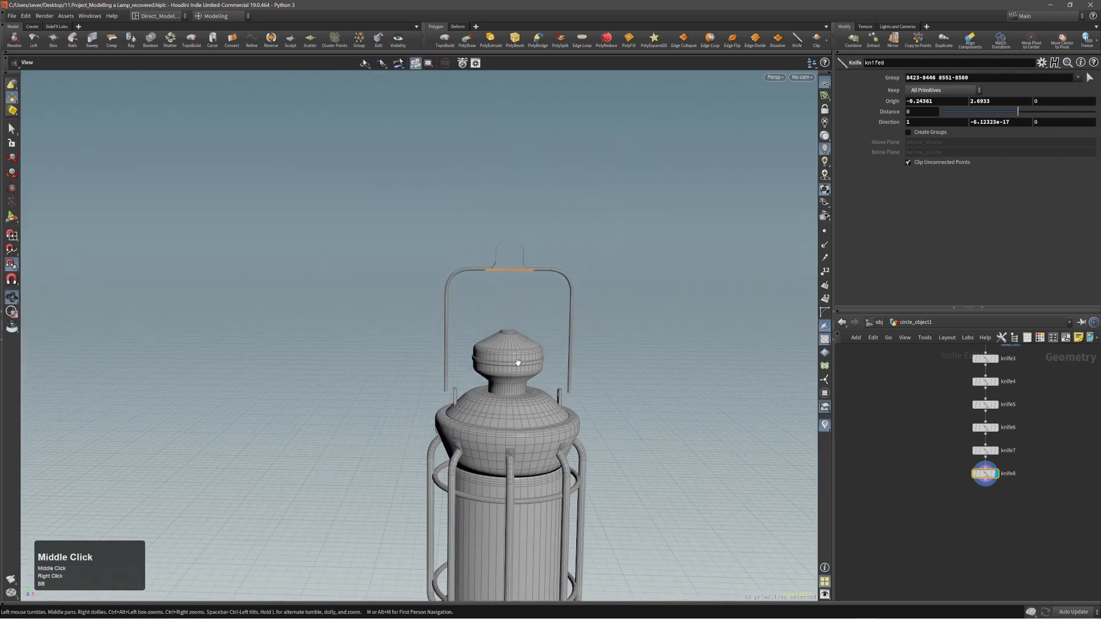
{"action": "right_click_drag", "start_coordinate": [487, 252], "coordinate": [604, 253]}
{"action": "left_click_drag", "start_coordinate": [550, 247], "coordinate": [539, 280]}
{"action": "right_click_drag", "start_coordinate": [528, 277], "coordinate": [566, 277]}
{"action": "left_click_drag", "start_coordinate": [550, 253], "coordinate": [526, 307]}
{"action": "right_click_drag", "start_coordinate": [476, 260], "coordinate": [618, 252]}
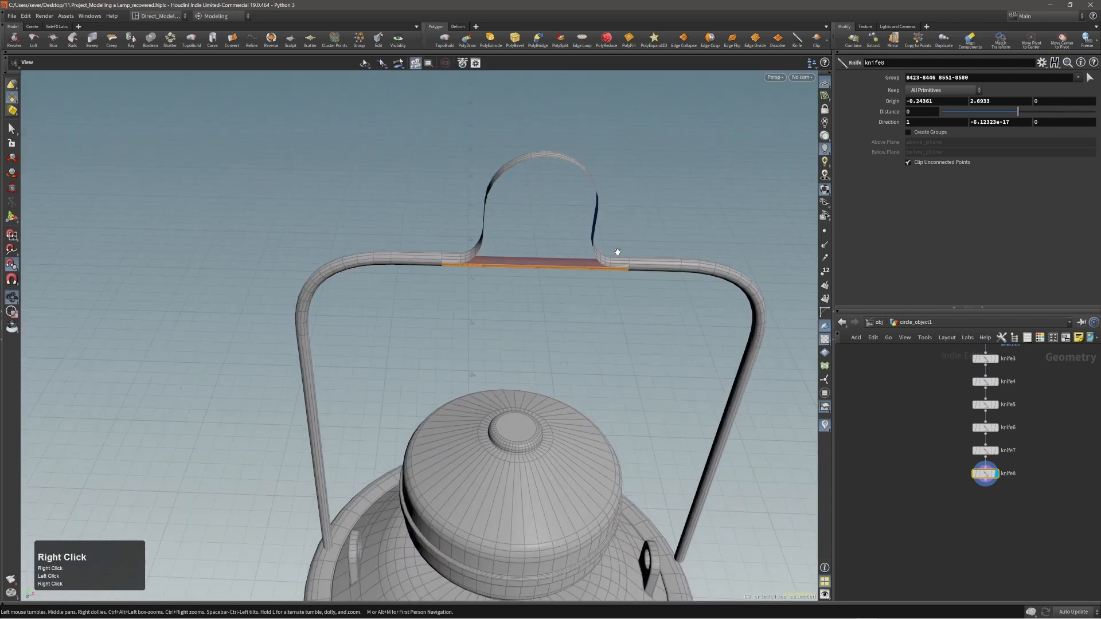
{"action": "middle_click_drag", "start_coordinate": [618, 251], "coordinate": [499, 312]}
{"action": "left_click_drag", "start_coordinate": [498, 313], "coordinate": [458, 304]}
{"action": "key", "text": "1"}
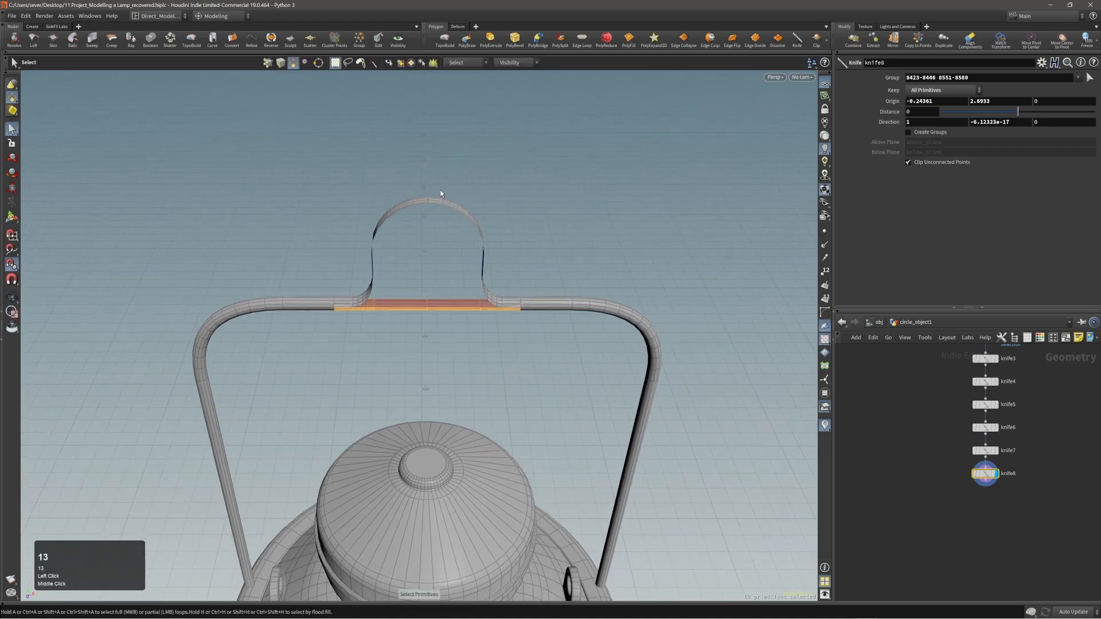
{"action": "left_click_drag", "start_coordinate": [437, 186], "coordinate": [699, 383]}
{"action": "right_click_drag", "start_coordinate": [651, 390], "coordinate": [616, 453], "text": "alt"}
{"action": "left_click_drag", "start_coordinate": [616, 453], "coordinate": [638, 468], "text": "alt"}
{"action": "middle_click_drag", "start_coordinate": [637, 469], "coordinate": [596, 293], "text": "alt"}
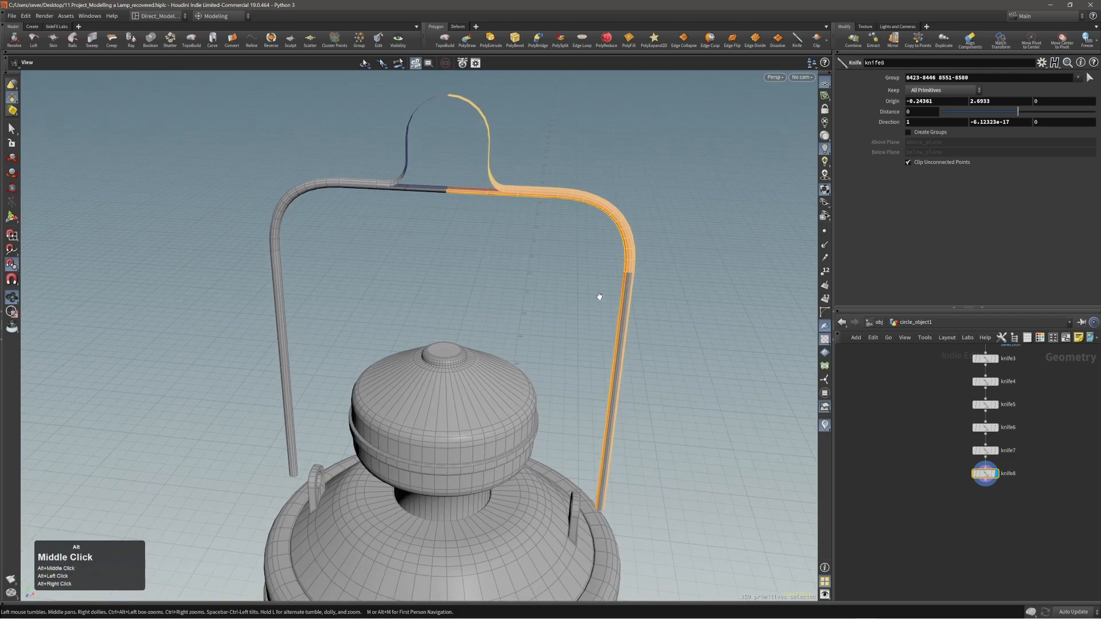
{"action": "left_click_drag", "start_coordinate": [585, 306], "coordinate": [568, 403], "text": "shift"}
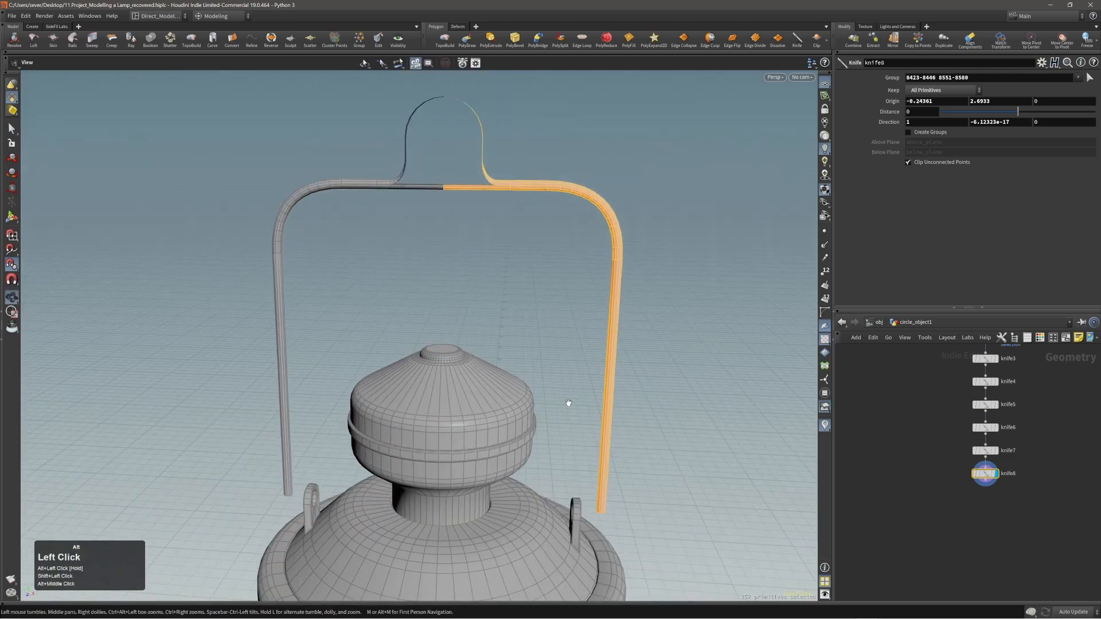
{"action": "right_click_drag", "start_coordinate": [451, 170], "coordinate": [545, 162], "text": "alt"}
{"action": "key", "text": "Delete"}
- Select all points of the remaining half-handle and Fuse them with a snap distance of 0.0015
{"action": "middle_click_drag", "start_coordinate": [408, 193], "coordinate": [432, 239], "text": "alt"}
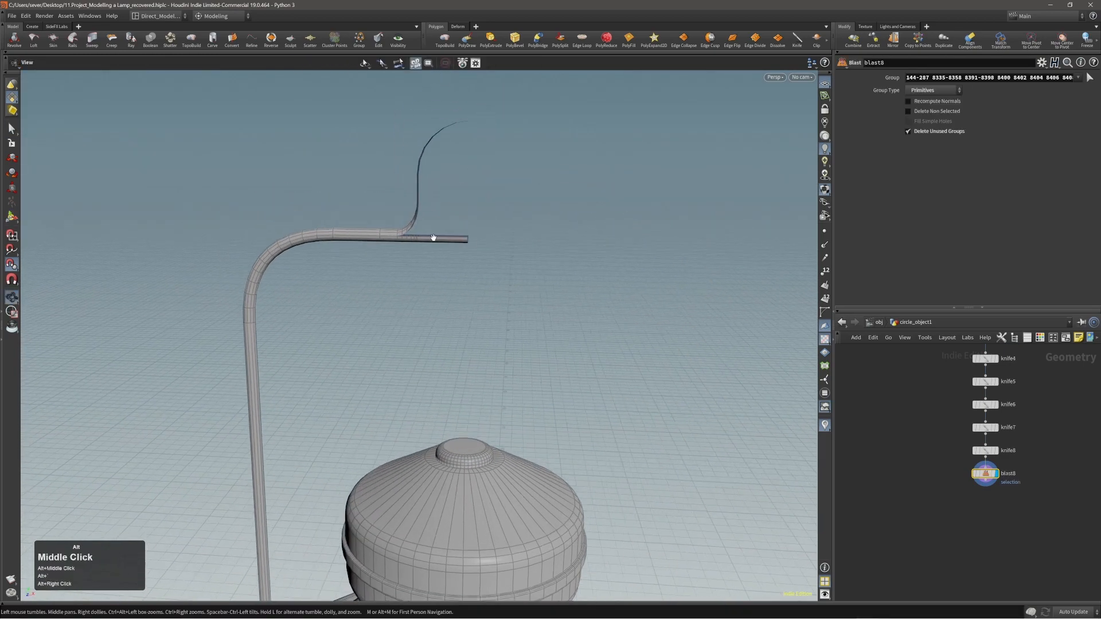
{"action": "left_click_drag", "start_coordinate": [432, 239], "coordinate": [425, 245], "text": "alt"}
{"action": "double_click", "coordinate": [425, 245]}
{"action": "right_click_drag", "start_coordinate": [425, 242], "coordinate": [677, 148], "text": "alt"}
{"action": "key", "text": "ctrl+shift+i"}
{"action": "middle_click_drag", "start_coordinate": [677, 148], "coordinate": [680, 274], "text": "alt"}
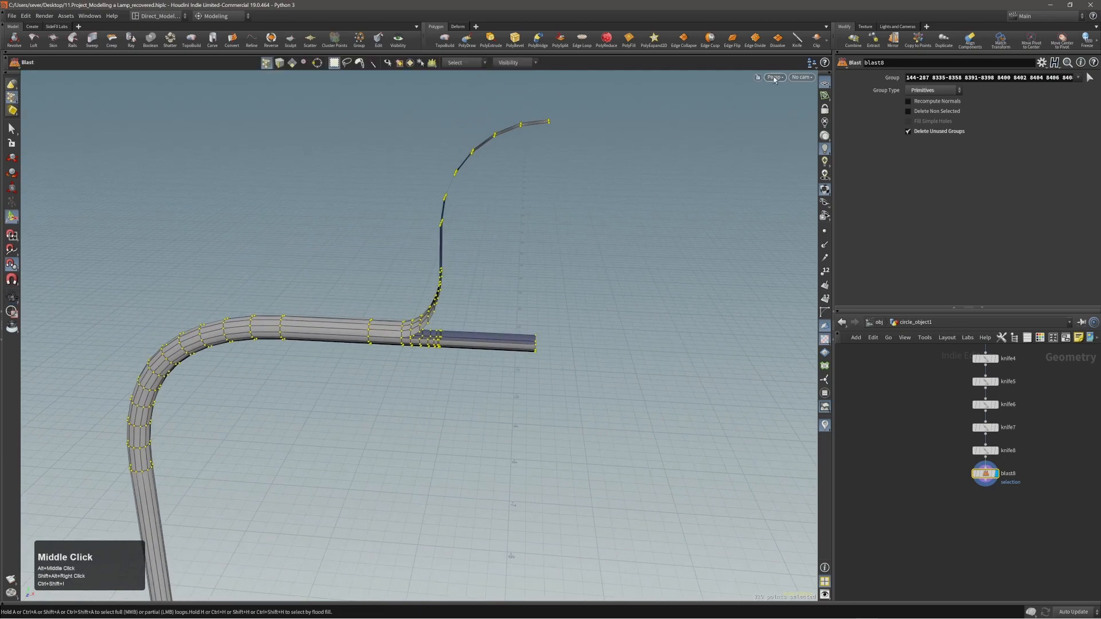
{"action": "left_click", "coordinate": [774, 44]}
{"action": "right_click_drag", "start_coordinate": [444, 317], "coordinate": [774, 242], "text": "alt"}
{"action": "left_click_drag", "start_coordinate": [434, 346], "coordinate": [477, 326], "text": "alt"}
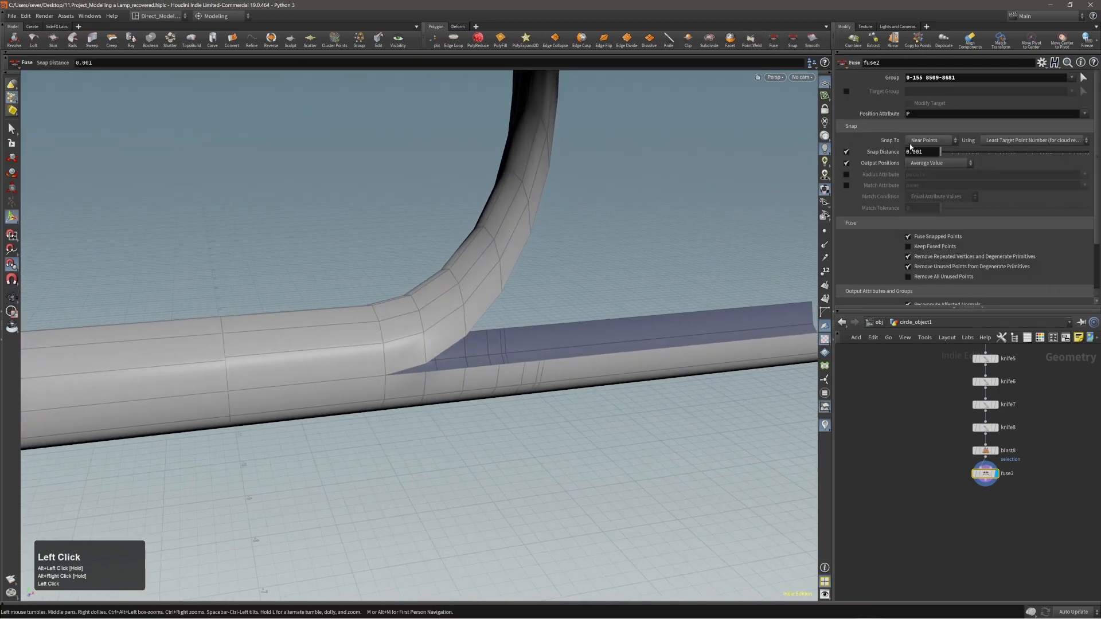
{"action": "middle_click_drag", "start_coordinate": [928, 155], "coordinate": [918, 224]}
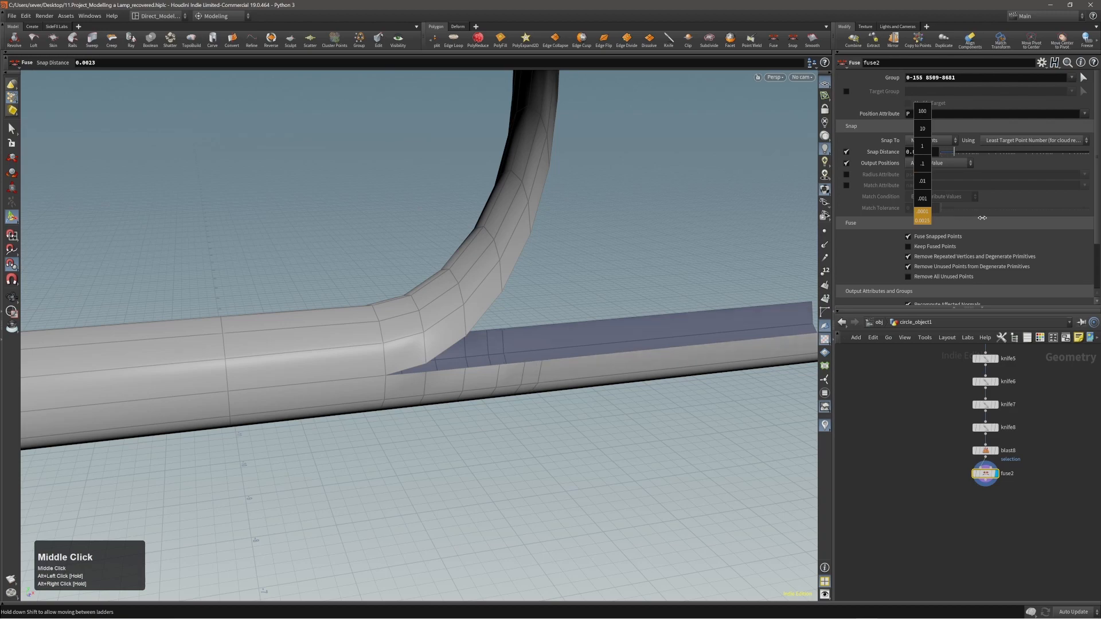
{"action": "left_click_drag", "start_coordinate": [256, 386], "coordinate": [171, 354], "text": "alt"}
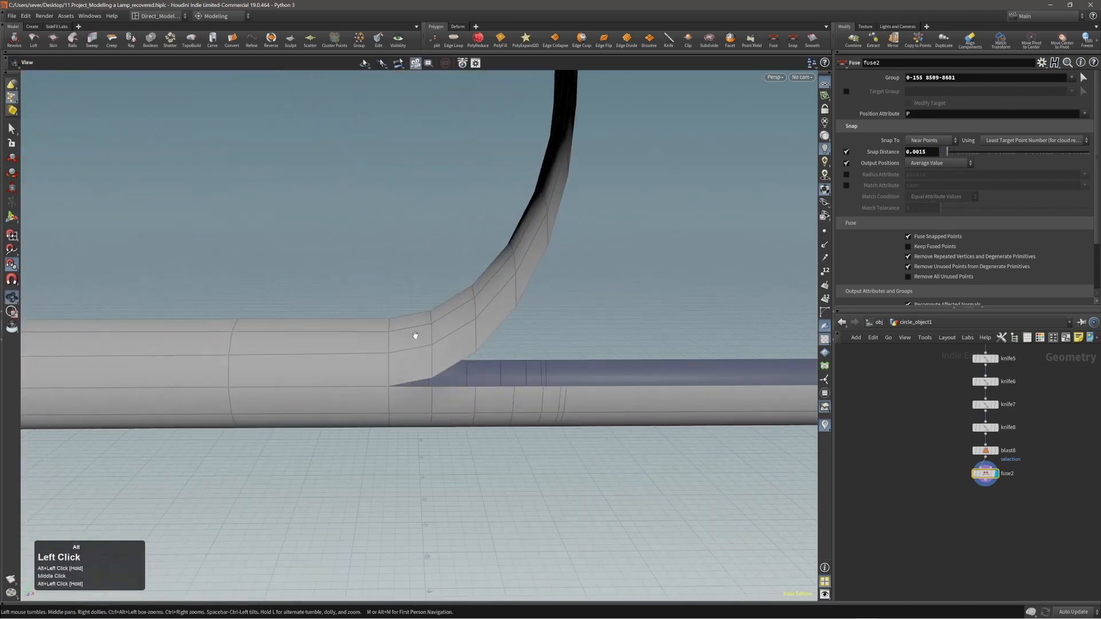
- Select all faces of the half-handle and Mirror them along X, keeping the original half
{"action": "right_click_drag", "start_coordinate": [415, 335], "coordinate": [327, 347], "text": "alt"}
{"action": "left_click_drag", "start_coordinate": [327, 346], "coordinate": [447, 339], "text": "alt"}
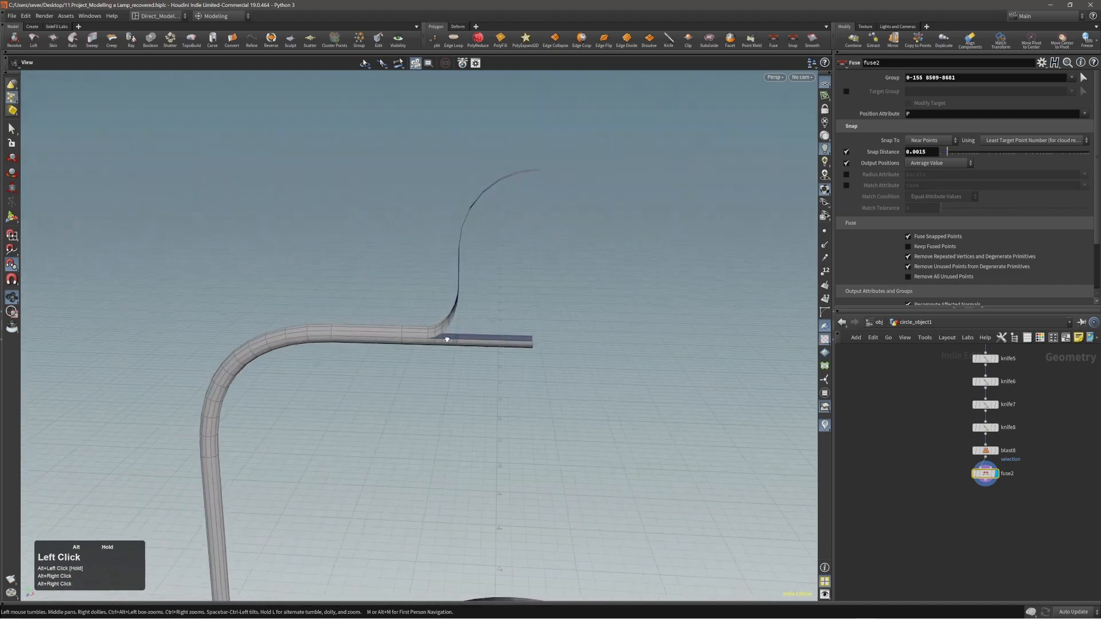
{"action": "right_click_drag", "start_coordinate": [447, 339], "coordinate": [380, 327], "text": "alt"}
{"action": "left_click_drag", "start_coordinate": [380, 327], "coordinate": [420, 328], "text": "alt"}
{"action": "key", "text": "3"}
{"action": "double_click", "coordinate": [395, 336]}
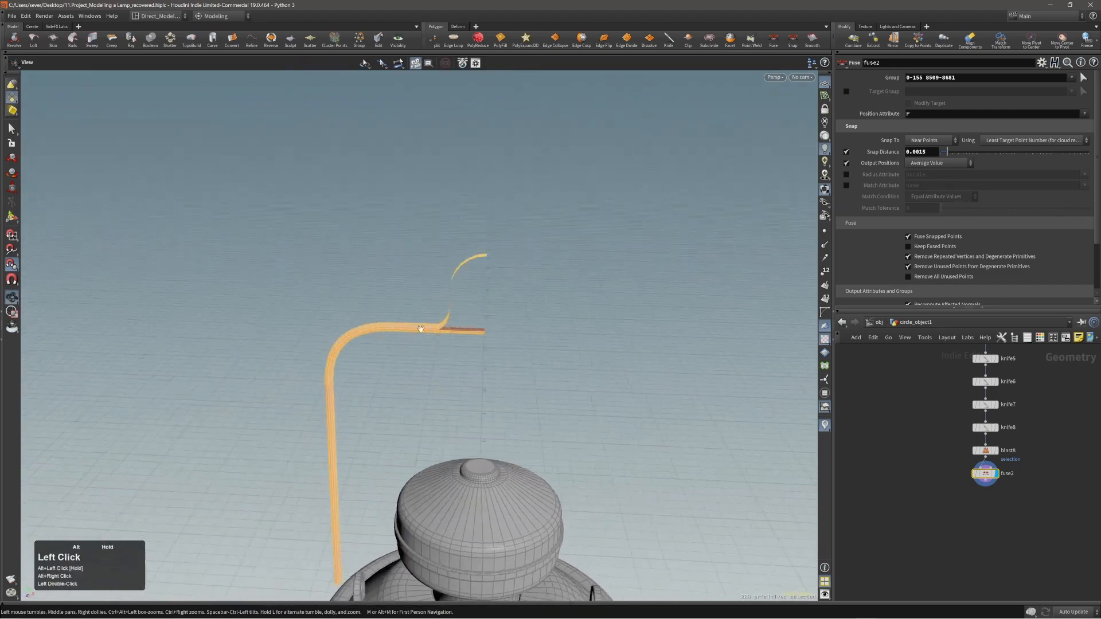
{"action": "middle_click_drag", "start_coordinate": [420, 328], "coordinate": [441, 308], "text": "alt"}
{"action": "key", "text": "c"}
{"action": "left_click", "coordinate": [438, 300]}
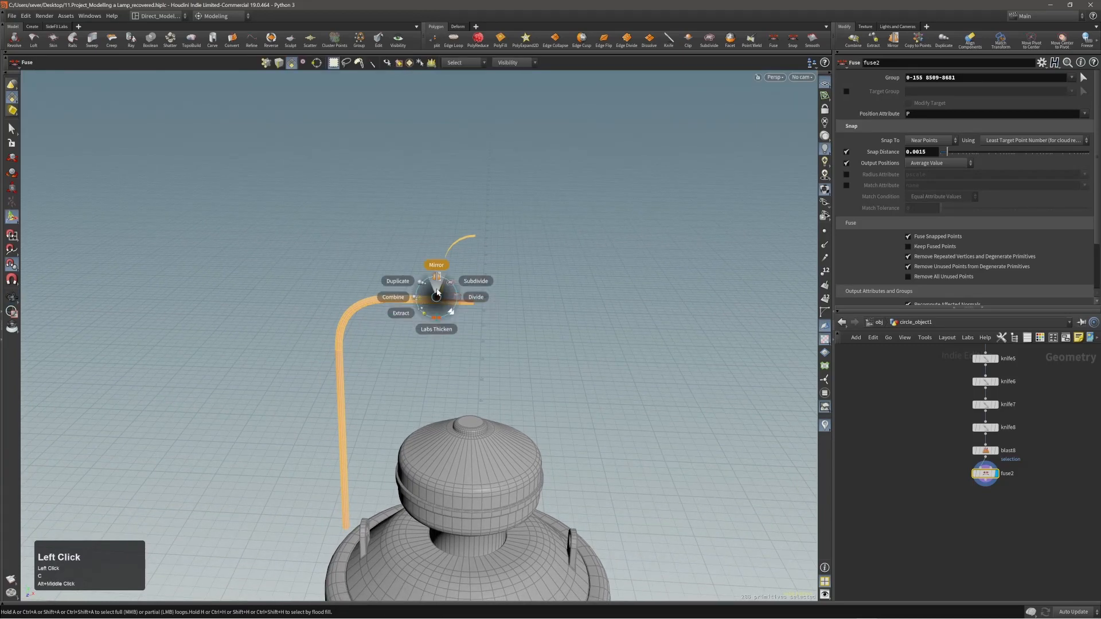
{"action": "left_click", "coordinate": [437, 286]}
{"action": "right_click_drag", "start_coordinate": [439, 296], "coordinate": [692, 267], "text": "alt"}
{"action": "left_click_drag", "start_coordinate": [510, 298], "coordinate": [460, 326], "text": "alt"}
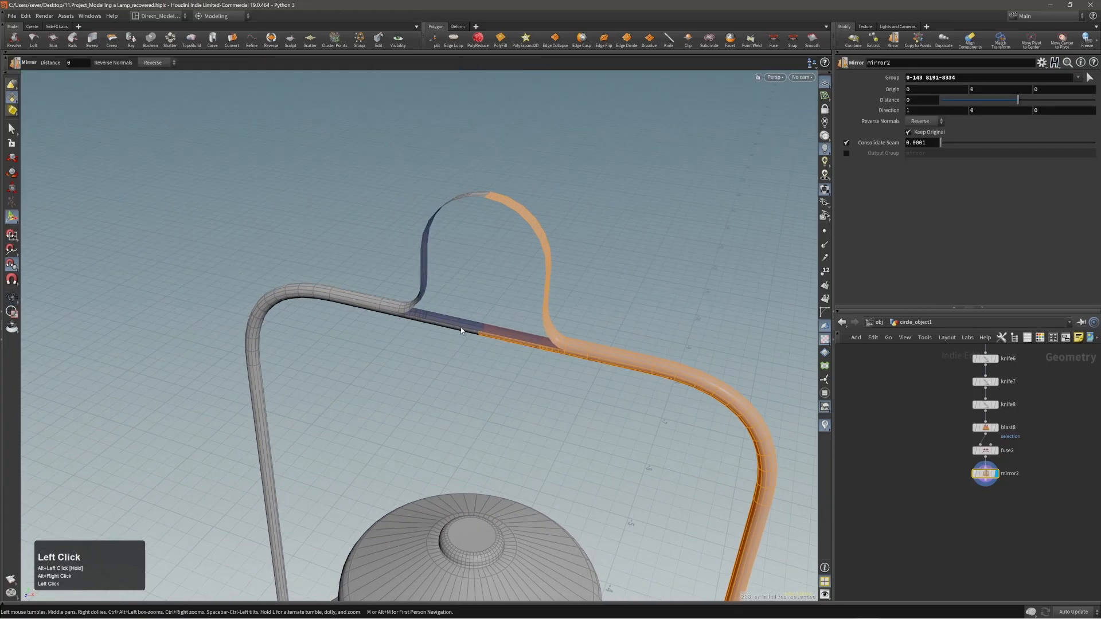
- Select all connected faces of the mirrored handle and save the scene
{"action": "key", "text": "2"}
{"action": "key", "text": "3"}
{"action": "double_click", "coordinate": [584, 352]}
{"action": "right_click_drag", "start_coordinate": [579, 351], "coordinate": [432, 341], "text": "alt"}
{"action": "left_click_drag", "start_coordinate": [433, 341], "coordinate": [453, 310], "text": "alt"}
{"action": "key", "text": "ctrl+s"}
{"action": "right_click_drag", "start_coordinate": [453, 310], "coordinate": [631, 300], "text": "alt"}
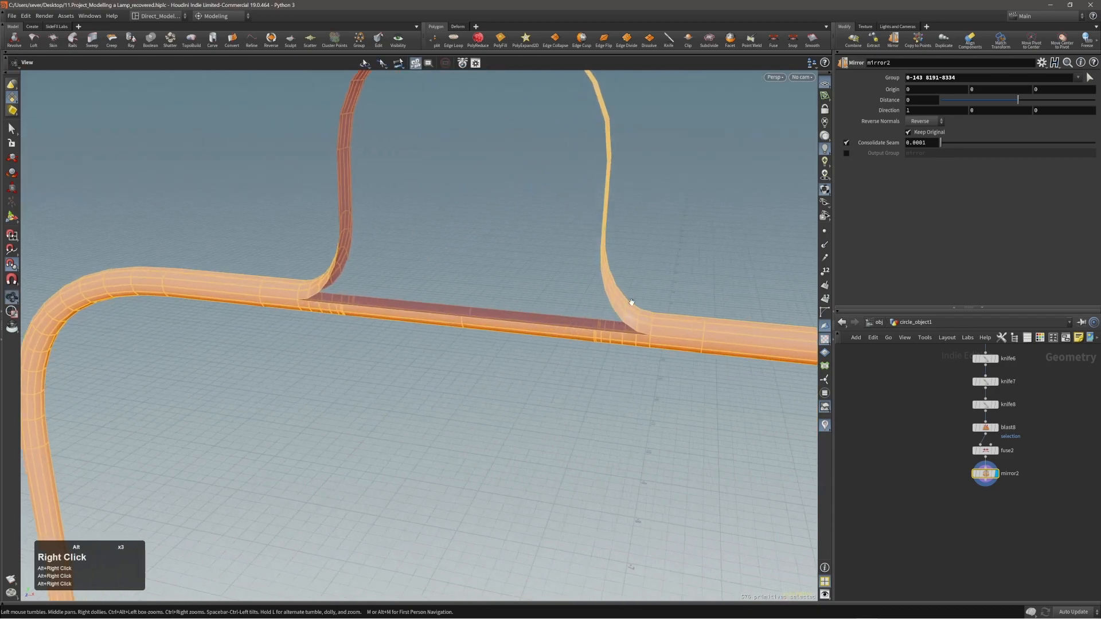
- Examine the mirrored handle's flange joints and the open gaps along the ring and top bar
{"action": "left_click_drag", "start_coordinate": [631, 300], "coordinate": [263, 238], "text": "alt"}
{"action": "left_click_drag", "start_coordinate": [315, 289], "coordinate": [379, 332], "text": "alt"}
{"action": "middle_click_drag", "start_coordinate": [379, 332], "coordinate": [369, 285], "text": "alt"}
{"action": "right_click_drag", "start_coordinate": [369, 285], "coordinate": [432, 293], "text": "alt"}
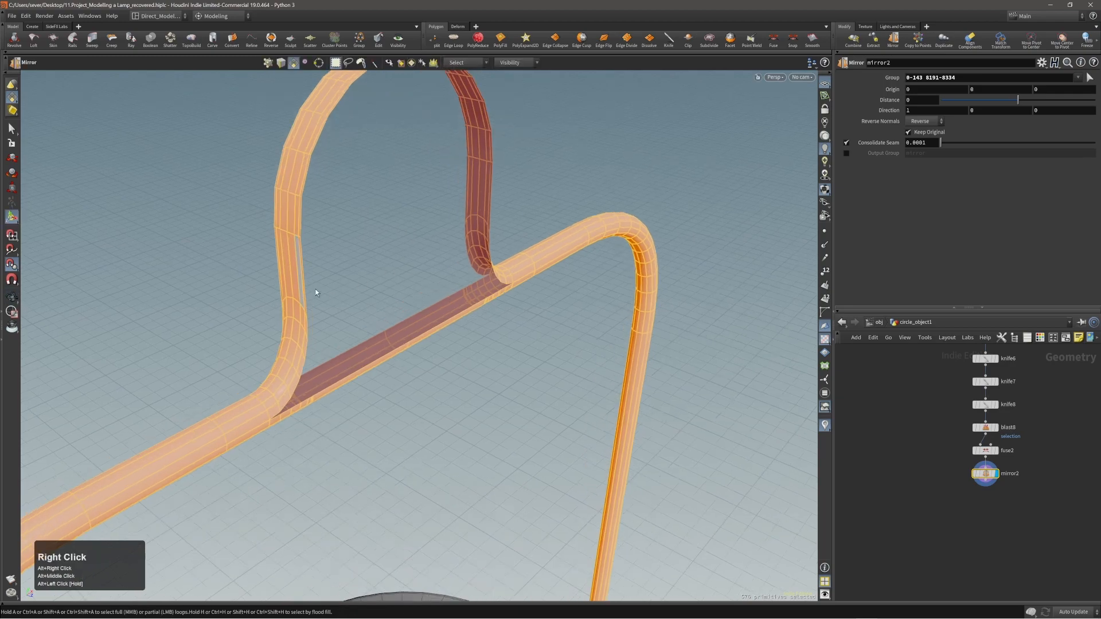
{"action": "right_click_drag", "start_coordinate": [315, 292], "coordinate": [391, 275], "text": "alt"}
{"action": "middle_click_drag", "start_coordinate": [390, 276], "coordinate": [368, 377], "text": "alt"}
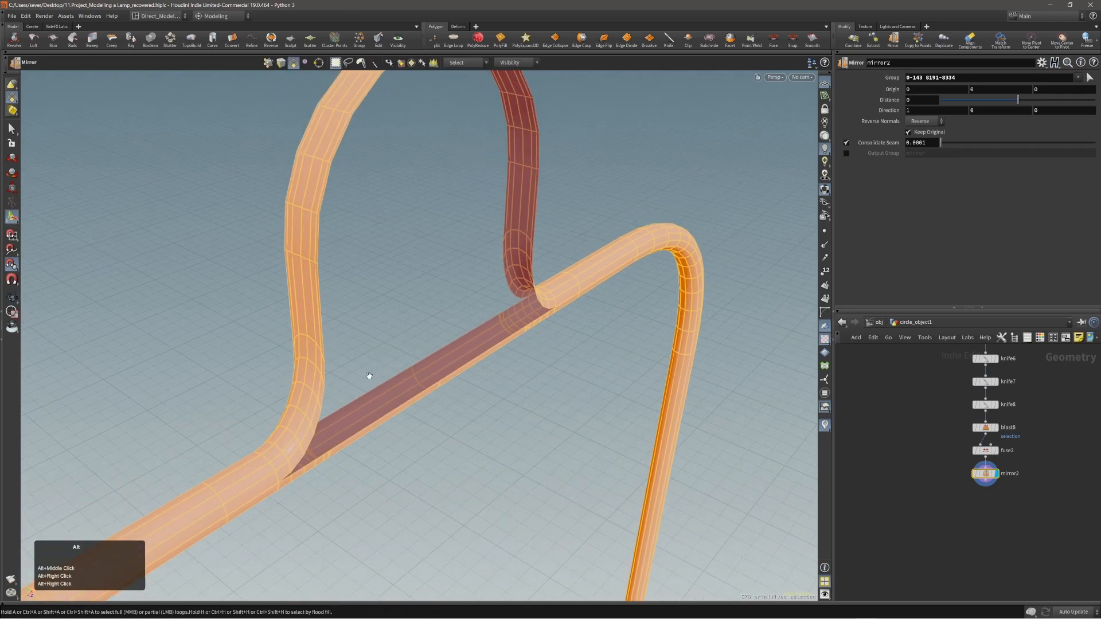
{"action": "right_click_drag", "start_coordinate": [368, 373], "coordinate": [393, 364], "text": "alt"}
{"action": "left_click_drag", "start_coordinate": [393, 363], "coordinate": [430, 360], "text": "alt"}
- Fill the open boundary running along the ring and top bar with PolyFill, using the Single Polygon fill mode
{"action": "key", "text": "2"}
{"action": "left_click", "coordinate": [430, 360]}
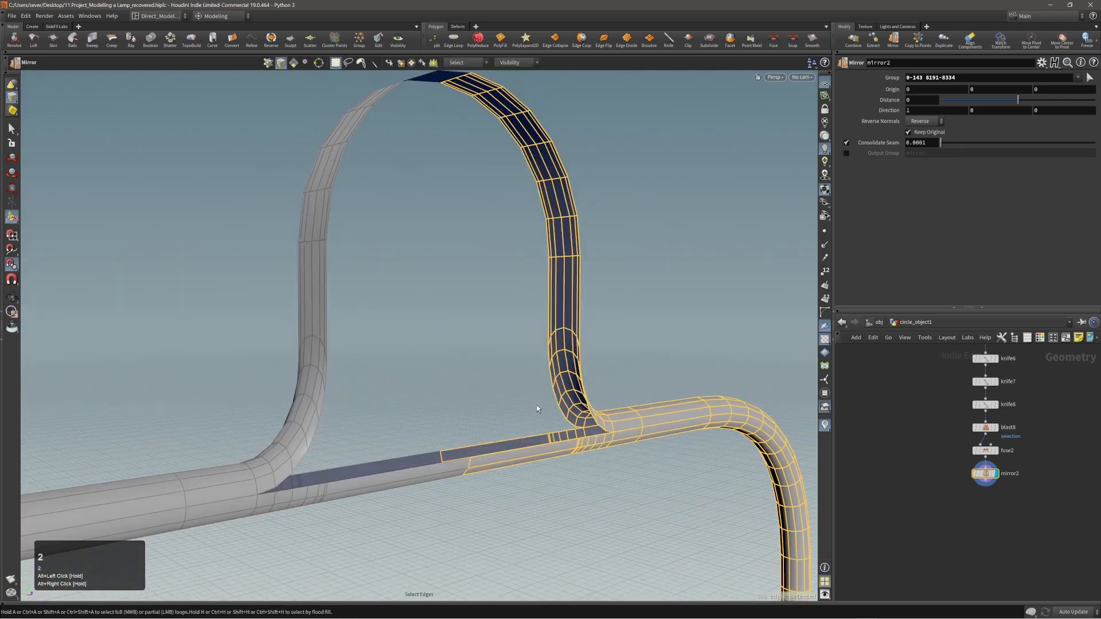
{"action": "key", "text": "c"}
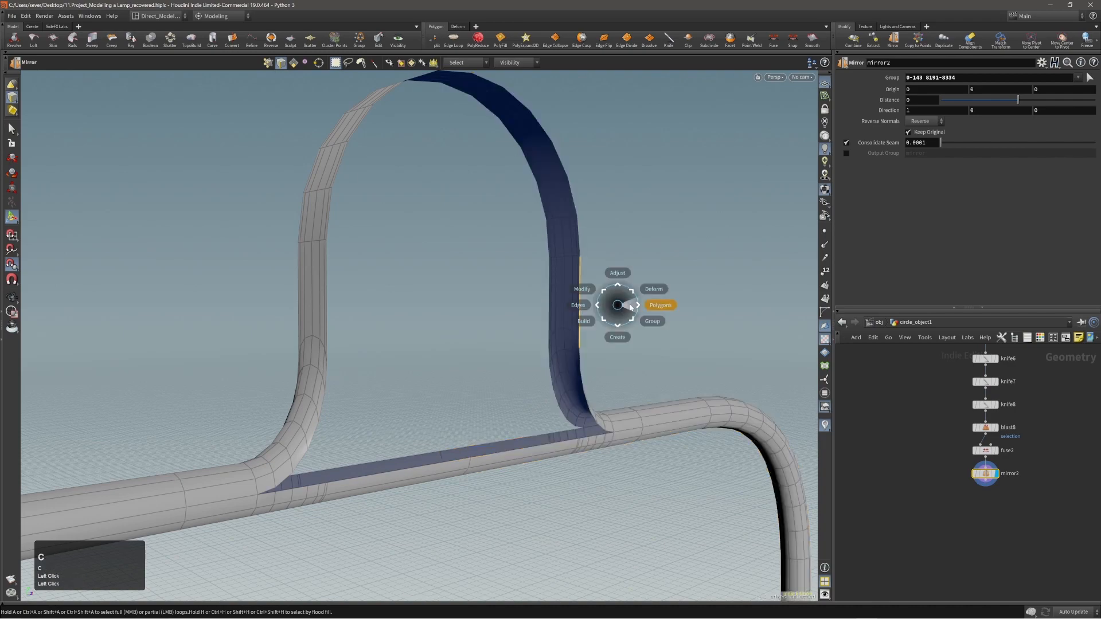
{"action": "left_click", "coordinate": [657, 300]}
{"action": "left_click", "coordinate": [599, 312]}
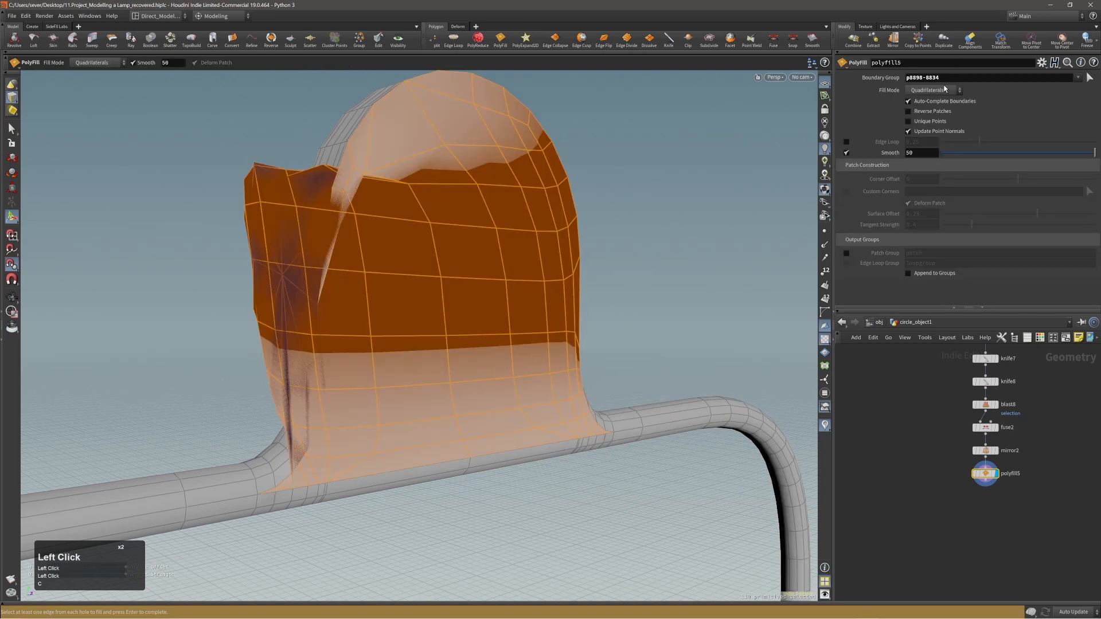
{"action": "left_click", "coordinate": [936, 101]}
{"action": "left_click_drag", "start_coordinate": [600, 275], "coordinate": [536, 287], "text": "alt"}
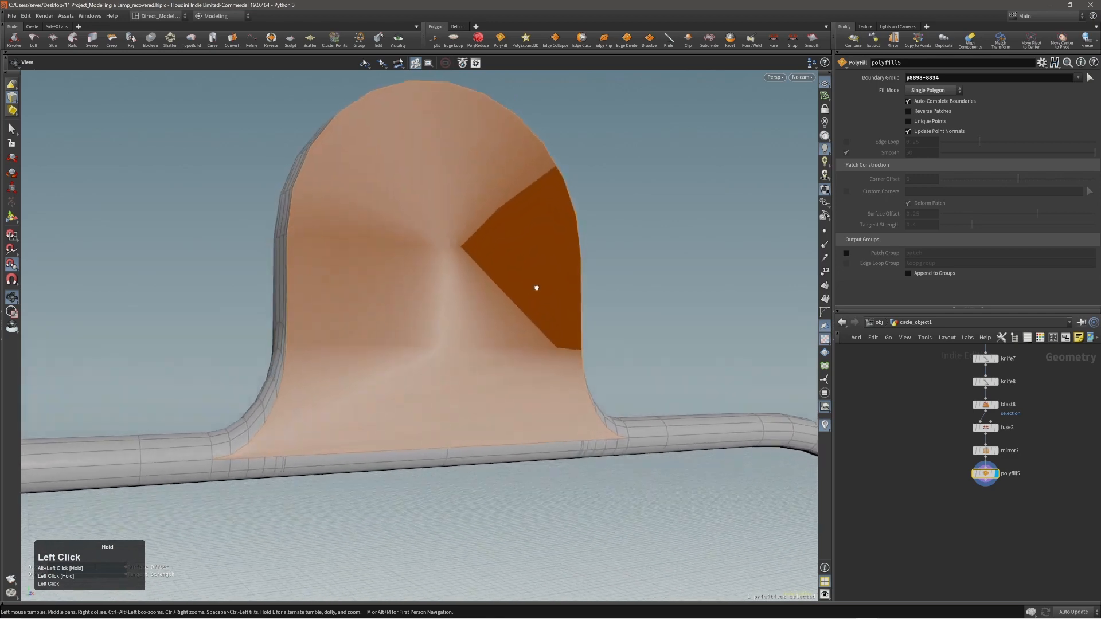
{"action": "right_click_drag", "start_coordinate": [536, 287], "coordinate": [412, 386], "text": "alt"}
{"action": "middle_click_drag", "start_coordinate": [412, 386], "coordinate": [412, 339], "text": "alt"}
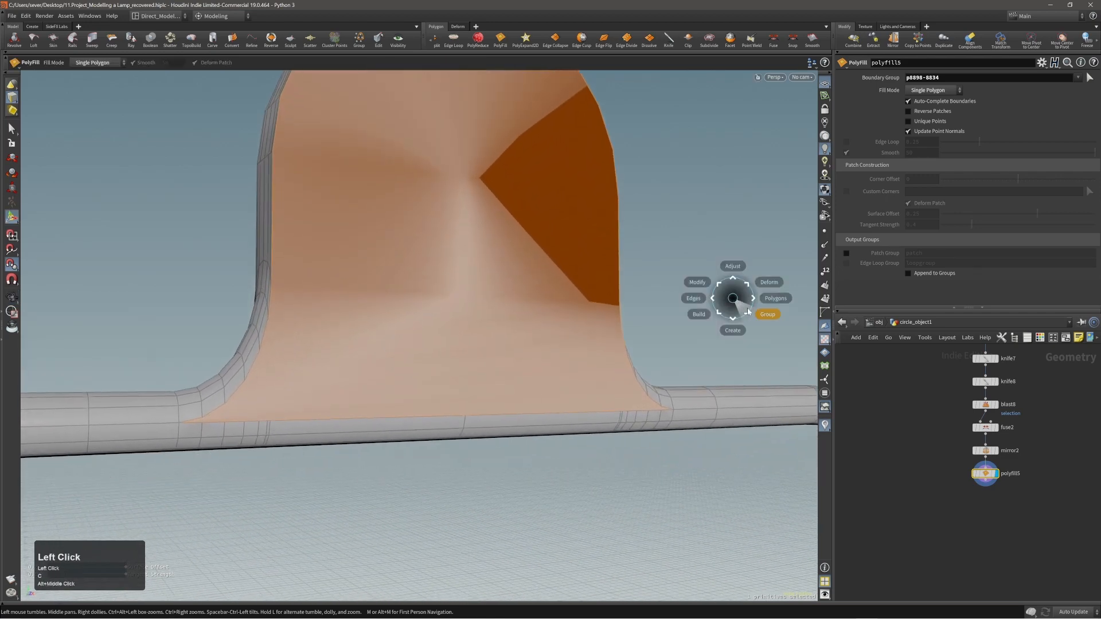
- Cut a horizontal edge across the filled face between the two inner flange corners with PolySplit
{"action": "left_click", "coordinate": [754, 302]}
{"action": "left_click", "coordinate": [764, 315]}
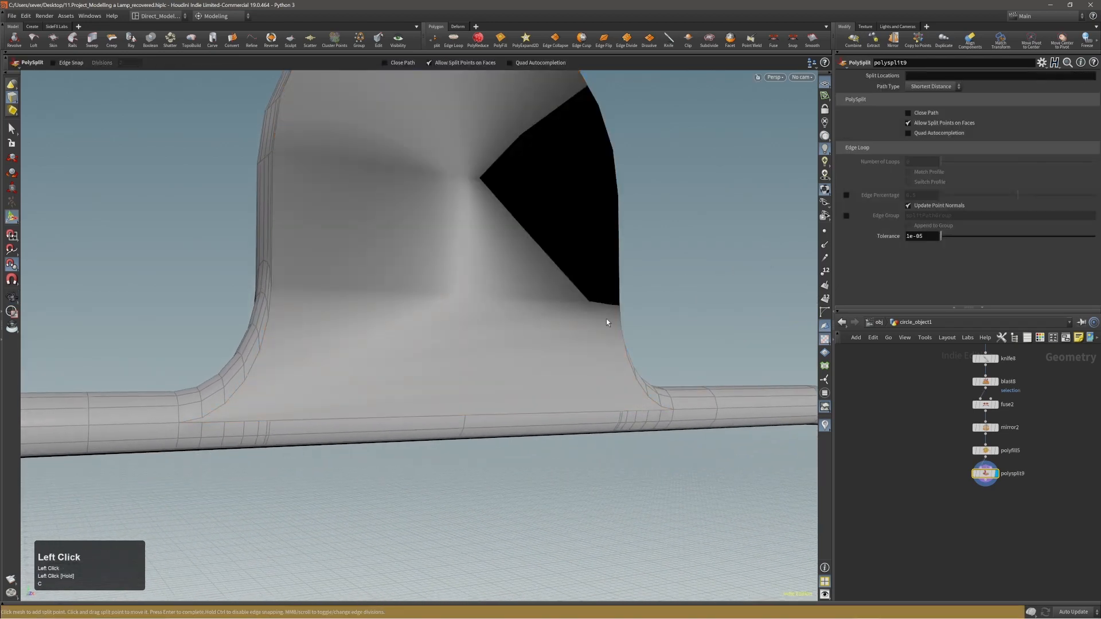
{"action": "left_click", "coordinate": [204, 418]}
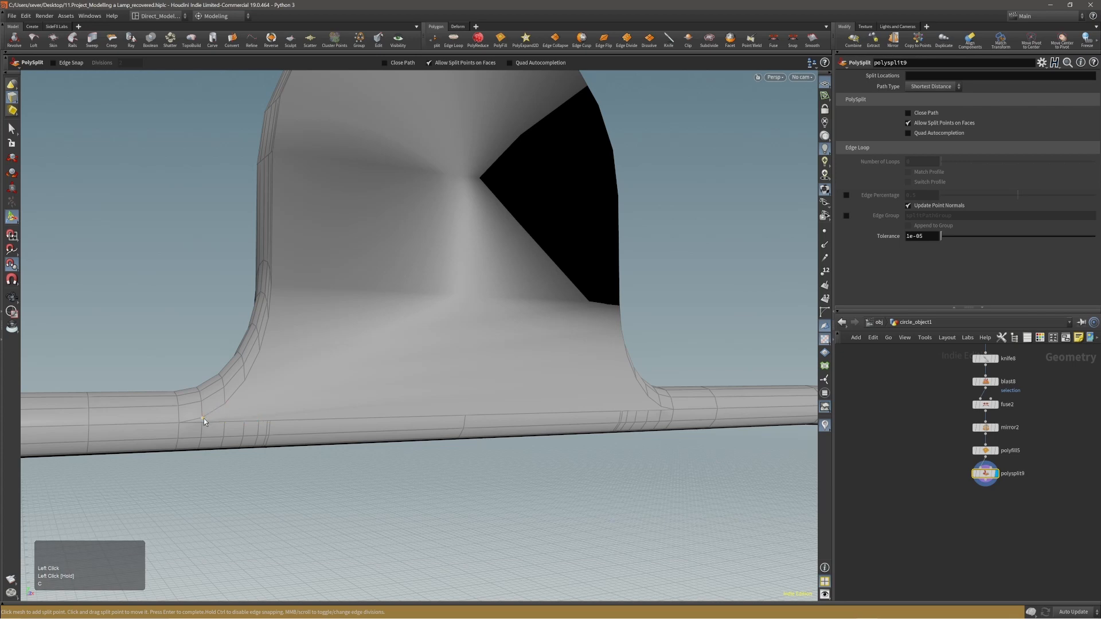
{"action": "left_click", "coordinate": [226, 405]}
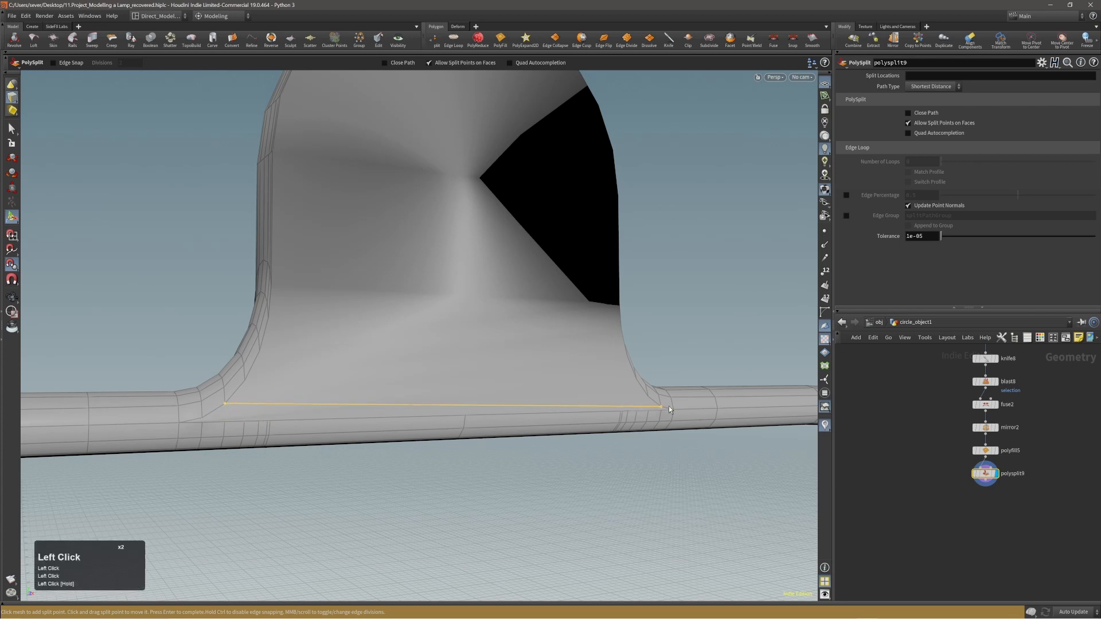
{"action": "right_click", "coordinate": [648, 397], "text": "shift"}
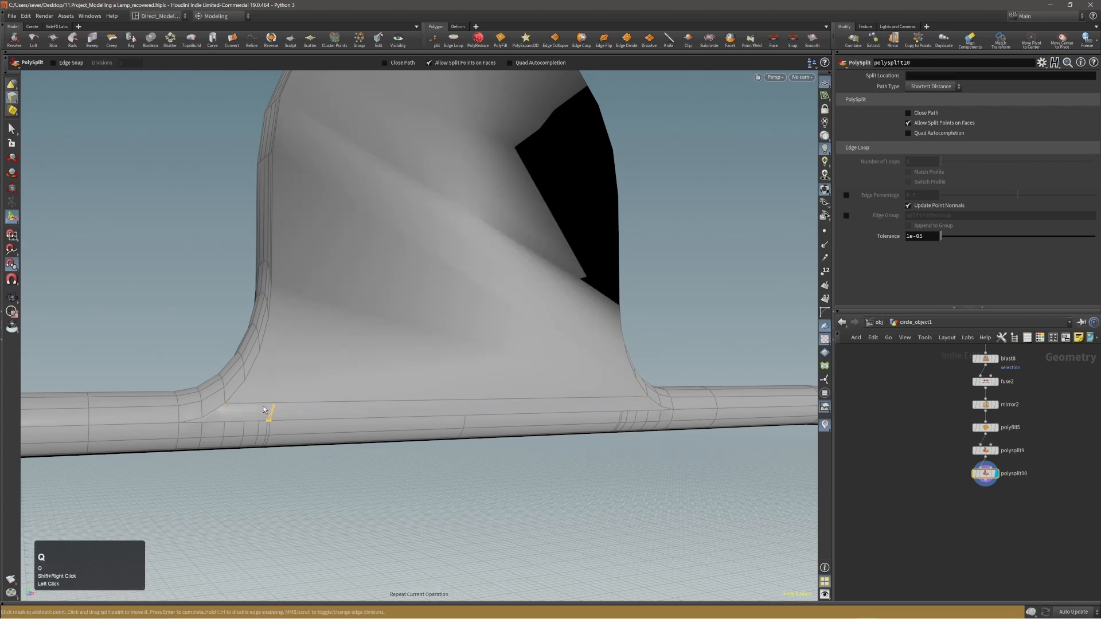
- Cut a second horizontal edge across the filled face just below the first, joining the lower flange points
{"action": "left_click", "coordinate": [205, 418]}
{"action": "left_click", "coordinate": [659, 408]}
{"action": "right_click", "coordinate": [659, 407], "text": "shift"}
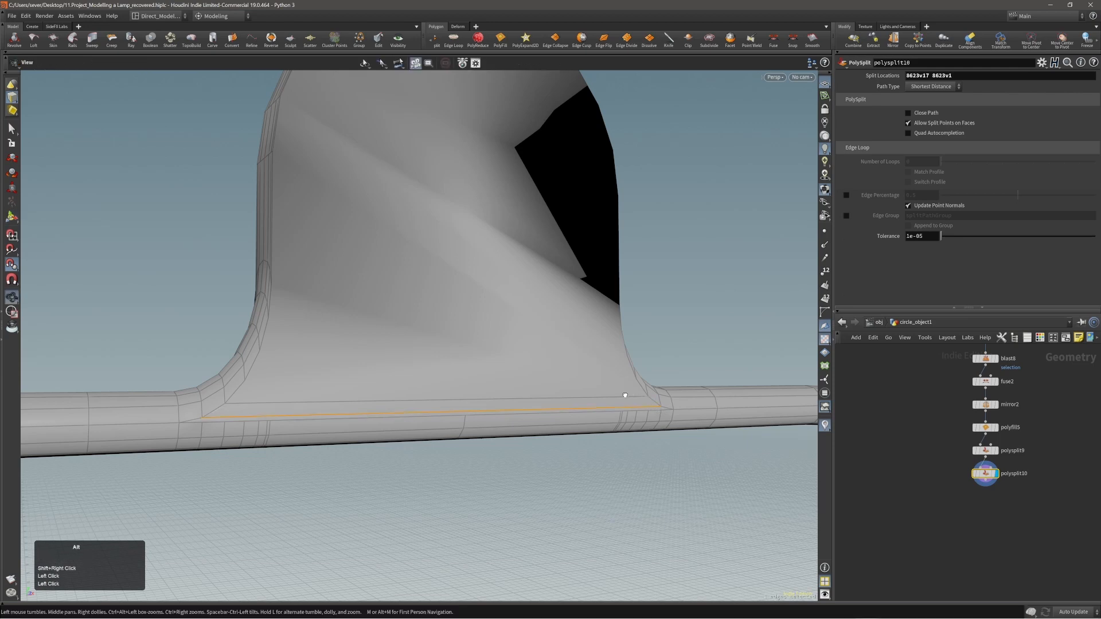
{"action": "left_click_drag", "start_coordinate": [659, 407], "coordinate": [652, 411], "text": "alt"}
- Add two short vertical cuts near one end of the horizontal edges, connecting the flange points down towards the bar
{"action": "key", "text": "q"}
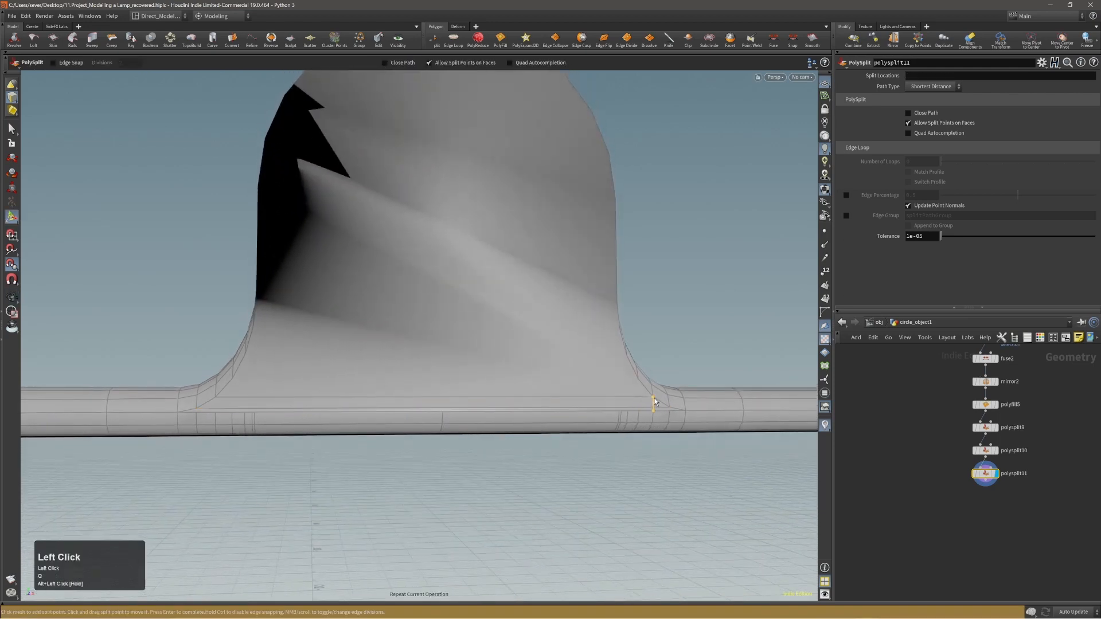
{"action": "right_click", "coordinate": [653, 397], "text": "shift"}
{"action": "key", "text": "q"}
{"action": "left_click", "coordinate": [638, 380]}
{"action": "left_click", "coordinate": [641, 410]}
{"action": "right_click", "coordinate": [638, 402], "text": "shift"}
- Cut a third horizontal edge across the filled face between the matching flange points above the previous cuts
{"action": "mouse_move", "coordinate": [634, 386]}
{"action": "left_mouse_down", "text": "alt"}
{"action": "mouse_move", "coordinate": [570, 397]}
{"action": "mouse_move", "coordinate": [638, 380]}
{"action": "left_mouse_up", "text": "alt"}
{"action": "left_click", "coordinate": [638, 379]}
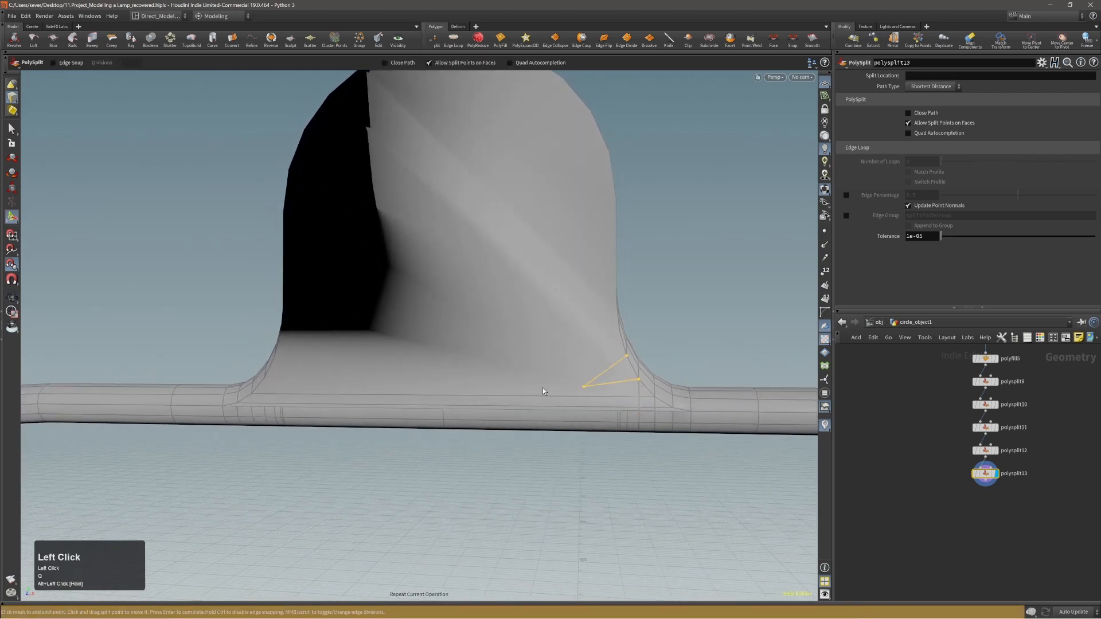
{"action": "left_click_drag", "start_coordinate": [542, 387], "coordinate": [449, 388], "text": "alt"}
{"action": "left_click", "coordinate": [257, 380]}
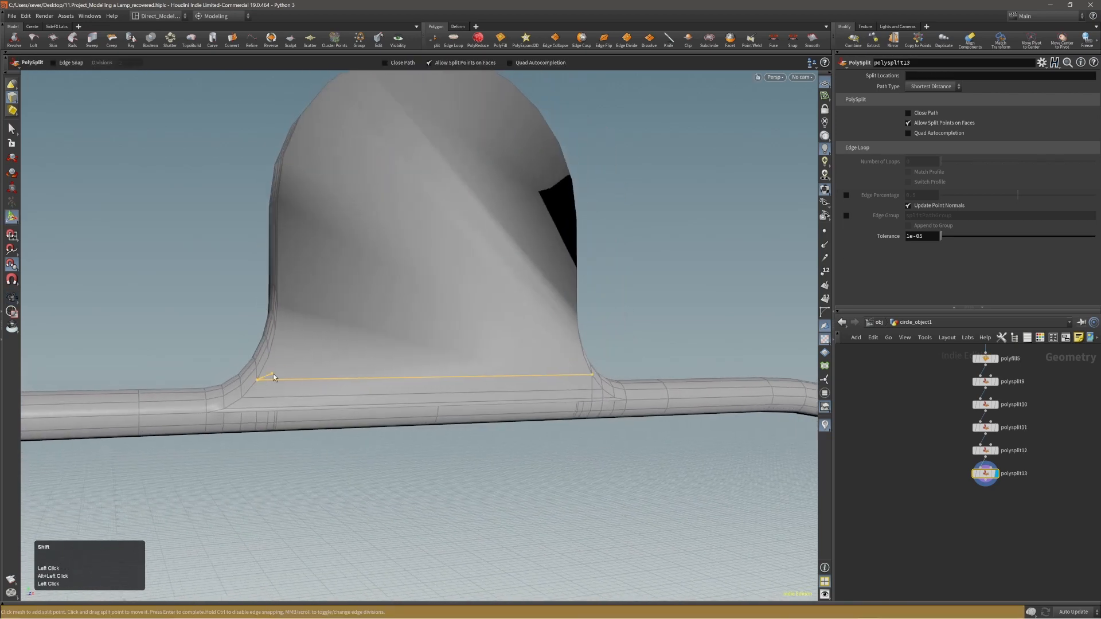
{"action": "right_click", "coordinate": [271, 372], "text": "shift"}
- Cut a fourth horizontal edge across the filled face at the next pair of flange points up
{"action": "key", "text": "q"}
{"action": "left_click", "coordinate": [268, 354]}
{"action": "middle_click_drag", "start_coordinate": [419, 360], "coordinate": [329, 383], "text": "alt"}
{"action": "left_click_drag", "start_coordinate": [447, 378], "coordinate": [317, 388], "text": "alt"}
{"action": "left_click", "coordinate": [508, 377]}
{"action": "right_click_drag", "start_coordinate": [317, 387], "coordinate": [315, 386], "text": "alt"}
{"action": "left_click_drag", "start_coordinate": [315, 385], "coordinate": [295, 395], "text": "alt"}
{"action": "middle_click_drag", "start_coordinate": [295, 396], "coordinate": [298, 404], "text": "alt"}
{"action": "left_click_drag", "start_coordinate": [299, 404], "coordinate": [530, 374], "text": "alt"}
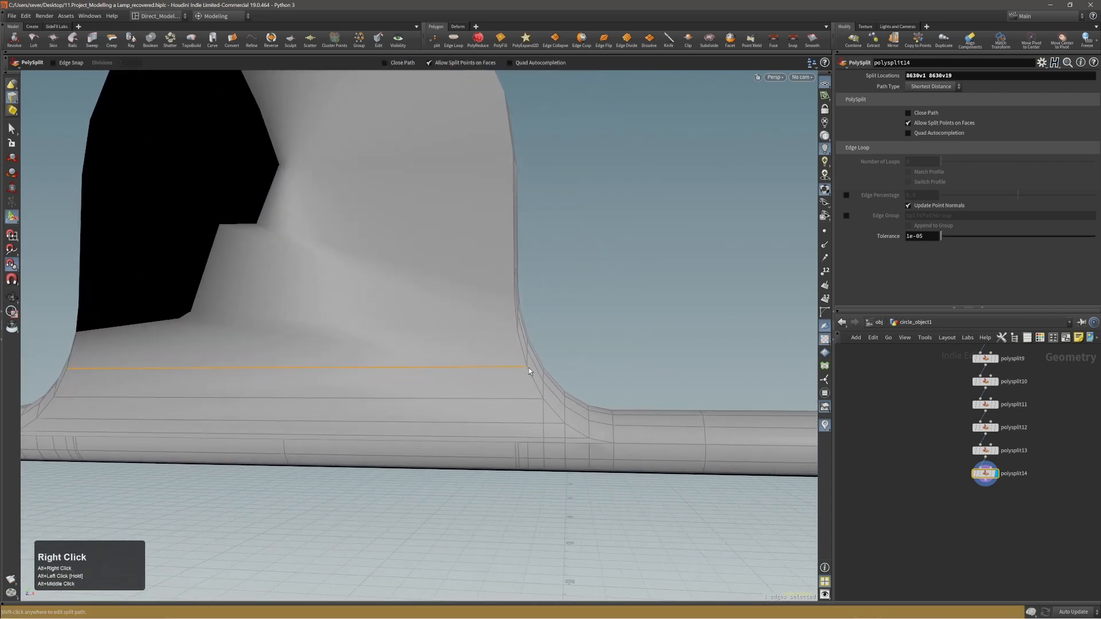
- Split vertically from the end of the fourth horizontal edge down through the lower cuts to the bar
{"action": "key", "text": "q"}
{"action": "left_click", "coordinate": [528, 368]}
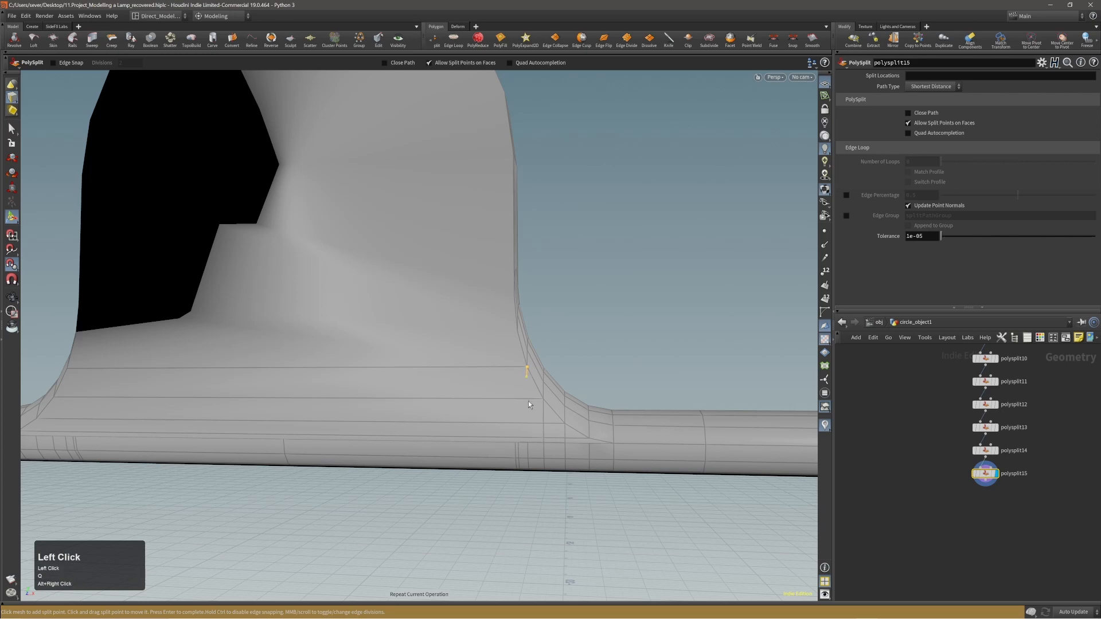
{"action": "right_click", "coordinate": [529, 443], "text": "shift"}
{"action": "left_click_drag", "start_coordinate": [529, 442], "coordinate": [521, 339], "text": "alt"}
- Cut a fifth horizontal edge across the filled face where the flange curve meets the straight sides of the ring
{"action": "key", "text": "q"}
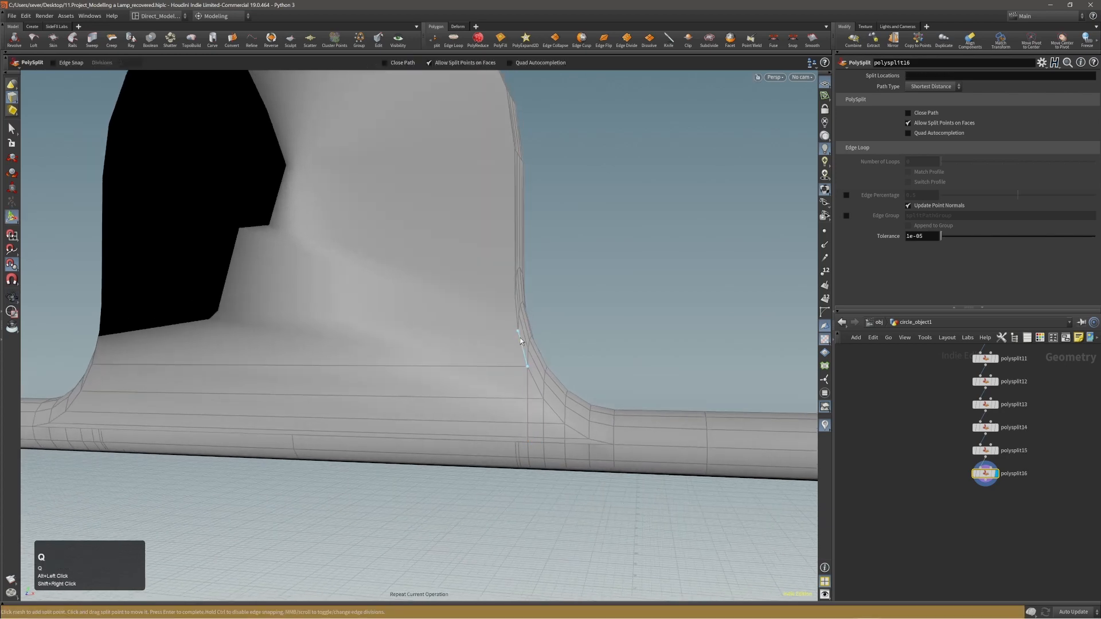
{"action": "left_click", "coordinate": [517, 332]}
{"action": "right_click_drag", "start_coordinate": [518, 332], "coordinate": [505, 356], "text": "alt"}
{"action": "middle_click_drag", "start_coordinate": [505, 356], "coordinate": [423, 400], "text": "alt"}
{"action": "left_click_drag", "start_coordinate": [423, 401], "coordinate": [519, 401], "text": "alt"}
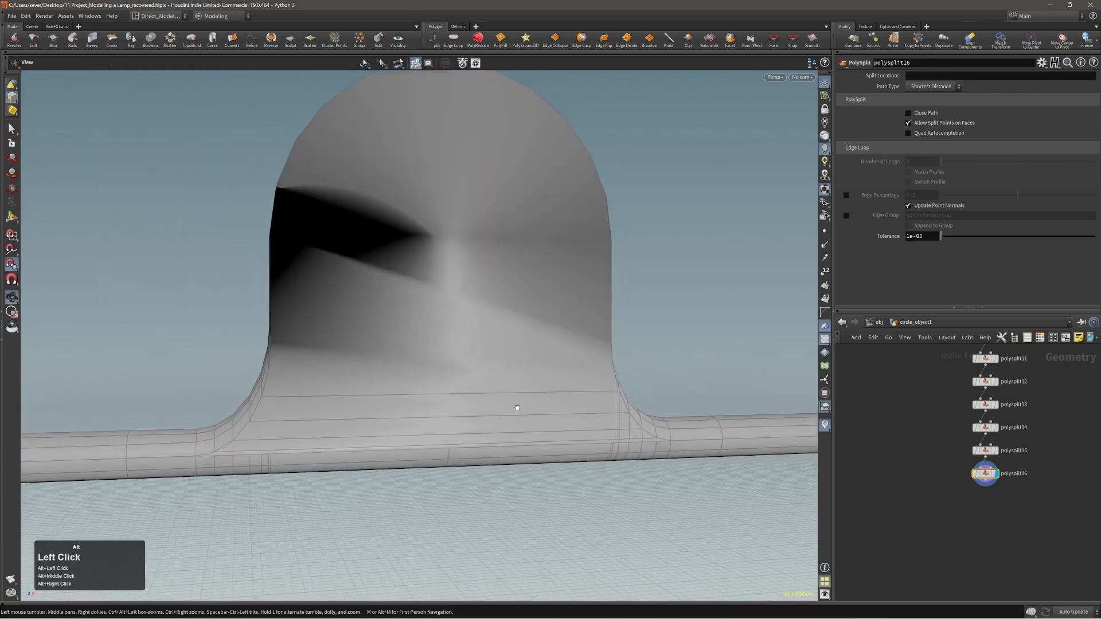
{"action": "left_click", "coordinate": [269, 372]}
{"action": "right_click", "coordinate": [396, 400], "text": "shift"}
- Dissolve the redundant edges on the top bar beneath the flange
{"action": "left_click_drag", "start_coordinate": [397, 402], "coordinate": [617, 464], "text": "alt"}
{"action": "key", "text": "2"}
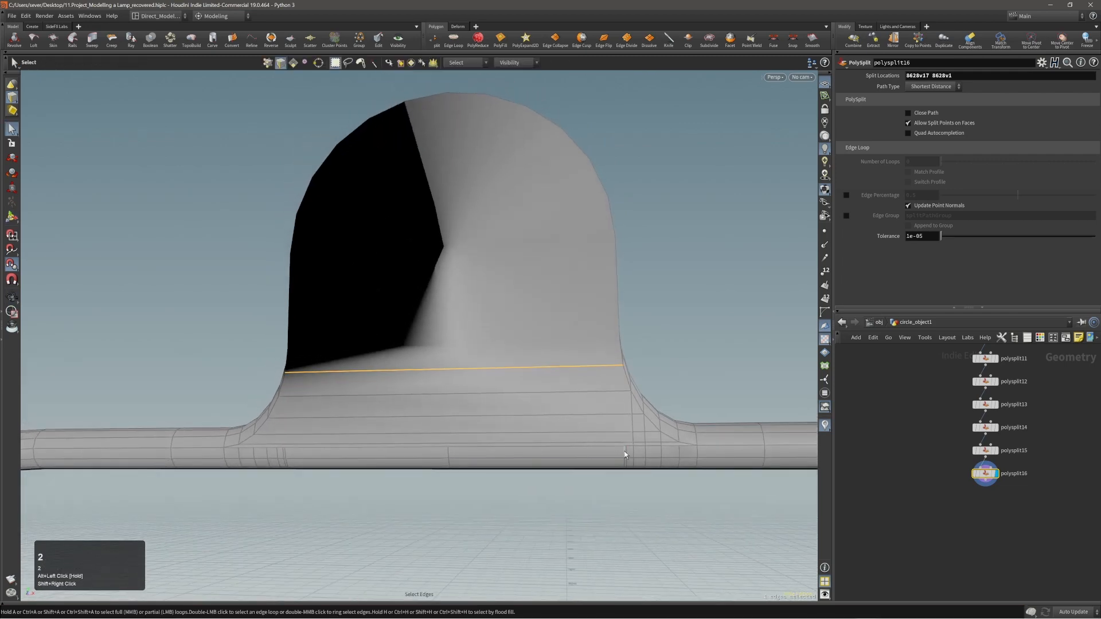
{"action": "key", "text": "Delete"}
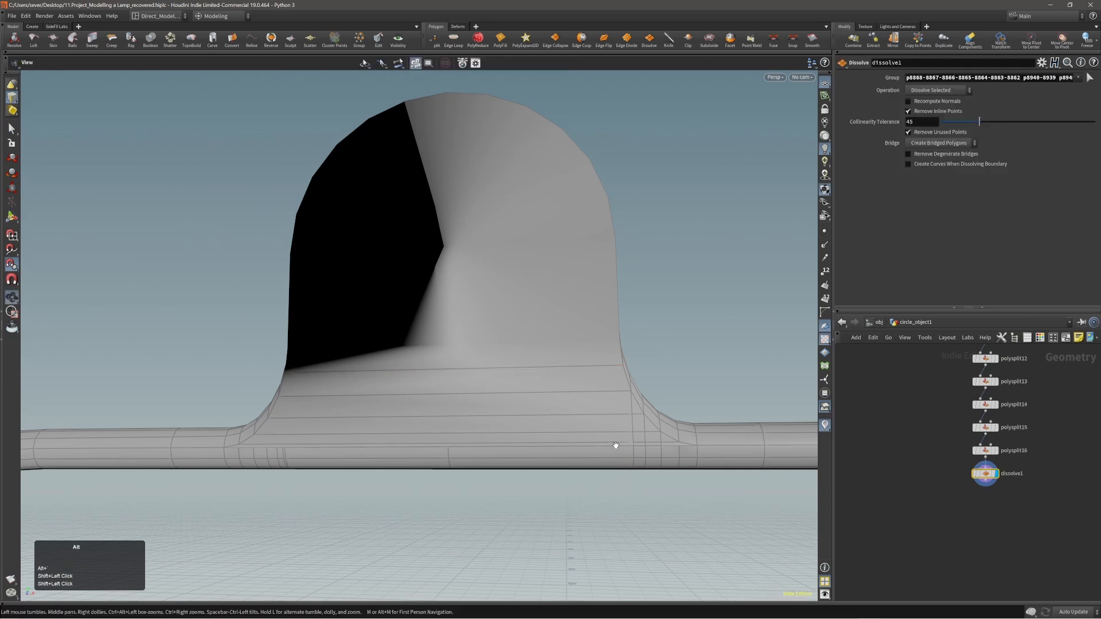
{"action": "left_click_drag", "start_coordinate": [627, 450], "coordinate": [602, 449], "text": "alt"}
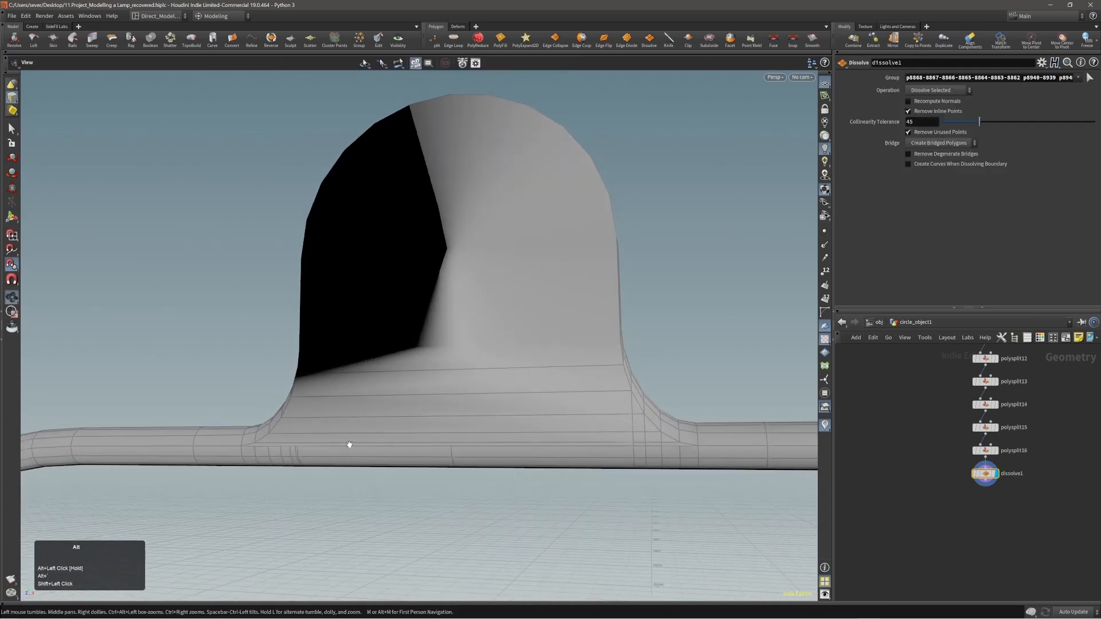
{"action": "left_click_drag", "start_coordinate": [349, 445], "coordinate": [324, 448], "text": "alt"}
{"action": "middle_click_drag", "start_coordinate": [494, 450], "coordinate": [496, 423]}
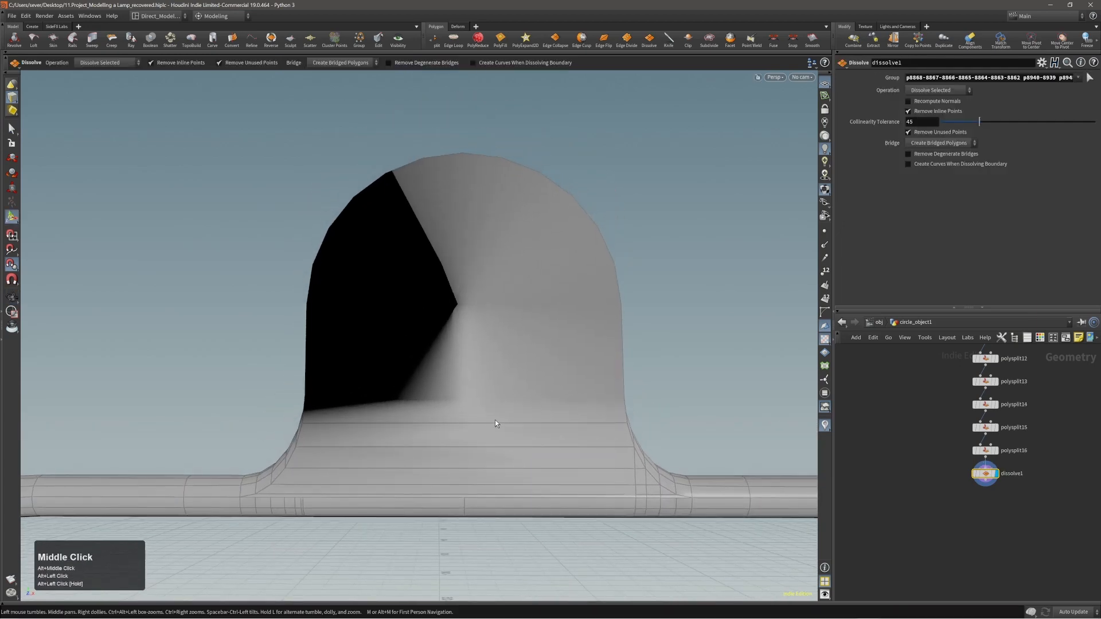
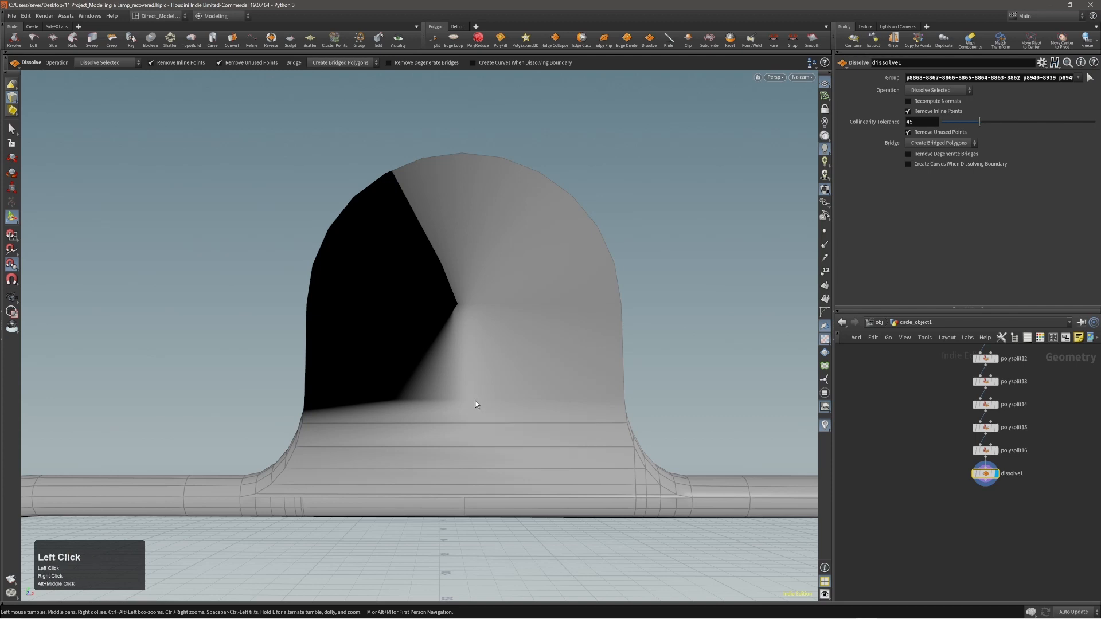
- Split the filled face vertically down its centre, from the bar's midpoint to the top of the ring
{"action": "key", "text": "c"}
{"action": "left_click", "coordinate": [507, 401]}
{"action": "key", "text": "c"}
{"action": "left_click", "coordinate": [512, 401]}
{"action": "left_click", "coordinate": [516, 398]}
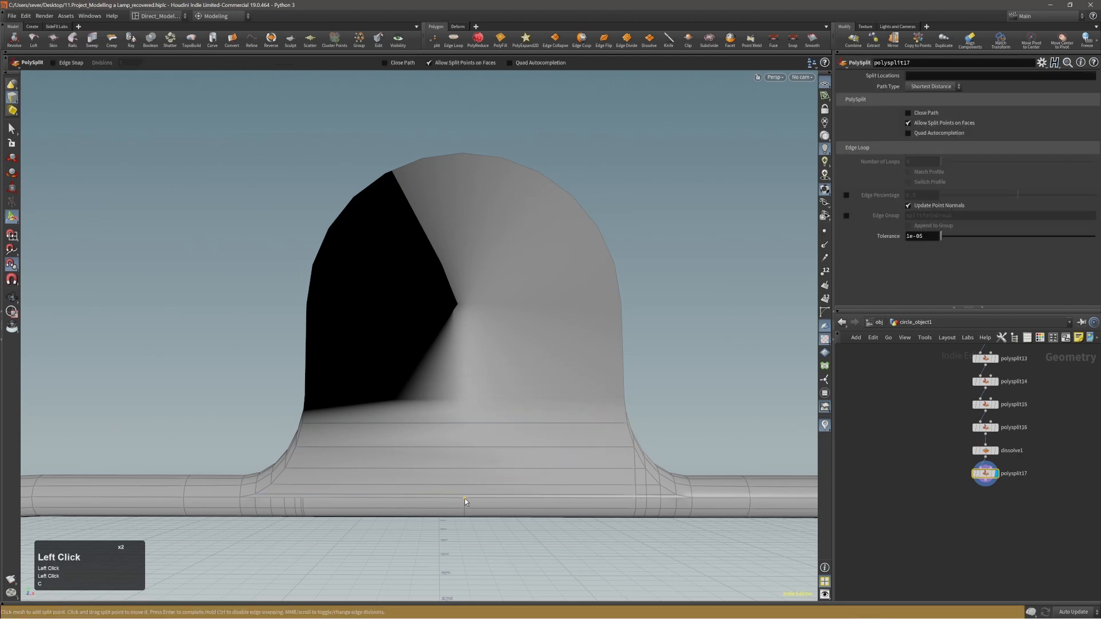
{"action": "left_click", "coordinate": [464, 498]}
{"action": "left_click_drag", "start_coordinate": [479, 361], "coordinate": [487, 174], "text": "alt"}
{"action": "left_click", "coordinate": [469, 143]}
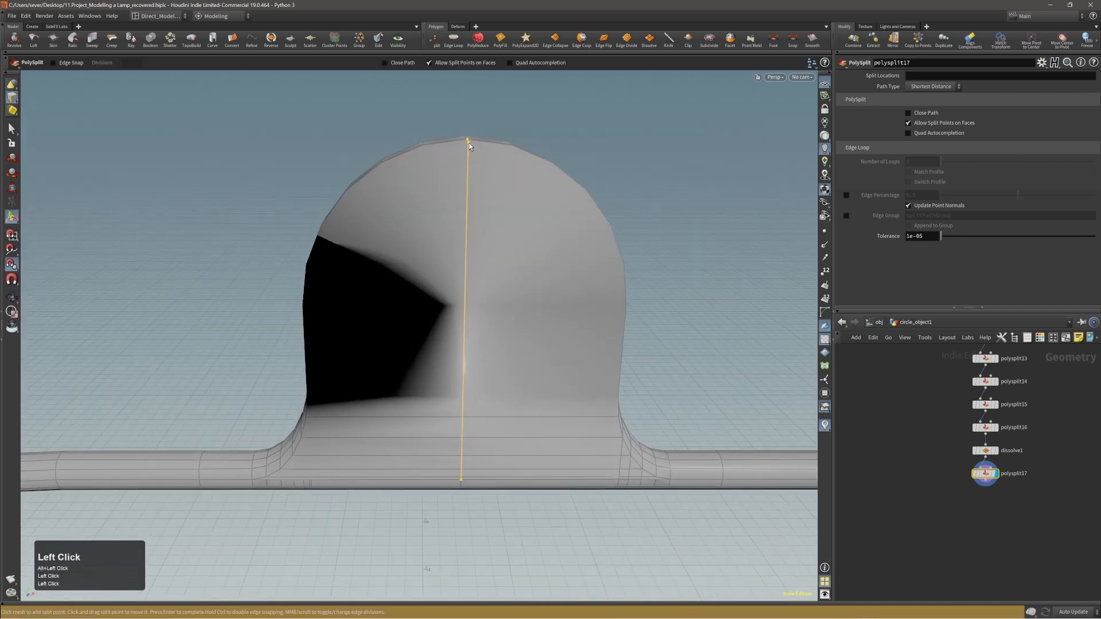
{"action": "key", "text": "Return"}
- Examine the centre split and the horizontal cuts on the handle from several angles and distances
{"action": "mouse_move", "coordinate": [498, 248]}
{"action": "left_mouse_down", "text": "alt"}
{"action": "mouse_move", "coordinate": [435, 264]}
{"action": "mouse_move", "coordinate": [504, 244]}
{"action": "left_mouse_up", "text": "alt"}
{"action": "right_click_drag", "start_coordinate": [504, 243], "coordinate": [449, 261], "text": "alt"}
{"action": "left_click_drag", "start_coordinate": [549, 365], "coordinate": [563, 341], "text": "alt"}
{"action": "right_click_drag", "start_coordinate": [562, 342], "coordinate": [594, 339], "text": "alt"}
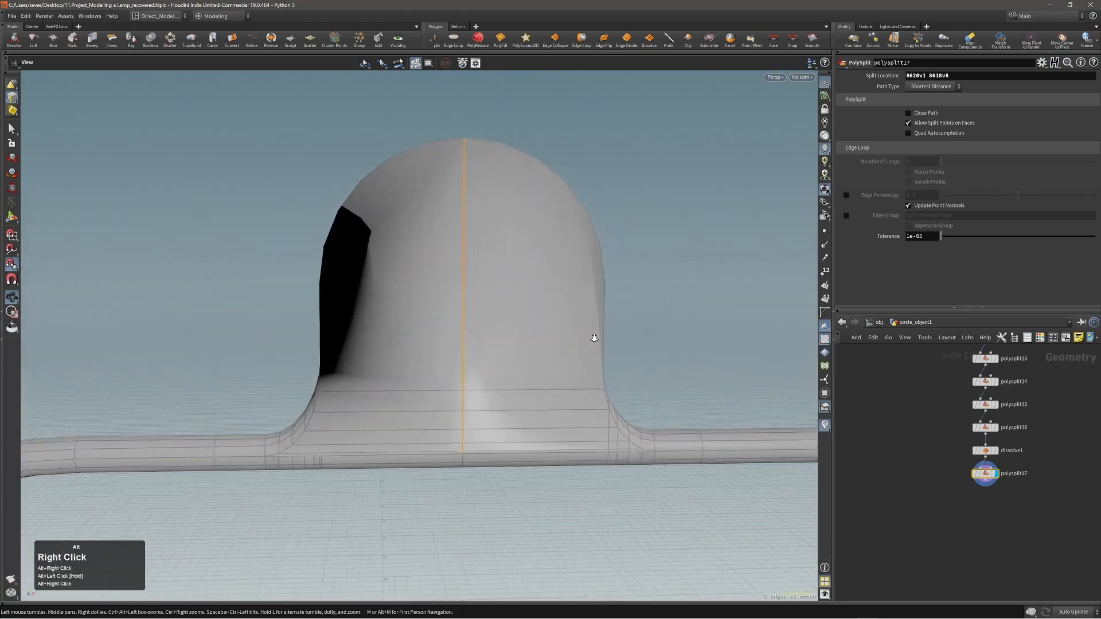
{"action": "left_click_drag", "start_coordinate": [595, 339], "coordinate": [445, 351], "text": "alt"}
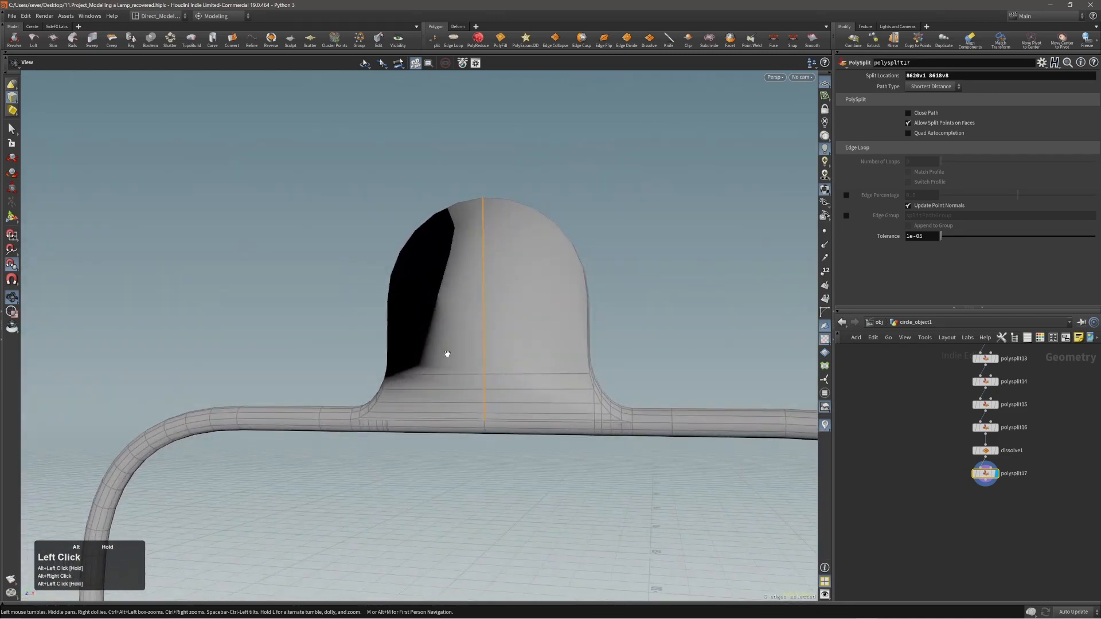
{"action": "middle_click_drag", "start_coordinate": [445, 352], "coordinate": [438, 389], "text": "alt"}
{"action": "right_click_drag", "start_coordinate": [439, 389], "coordinate": [533, 412], "text": "alt"}
{"action": "middle_click_drag", "start_coordinate": [533, 412], "coordinate": [524, 388], "text": "alt"}
{"action": "right_click_drag", "start_coordinate": [523, 388], "coordinate": [214, 423], "text": "alt"}
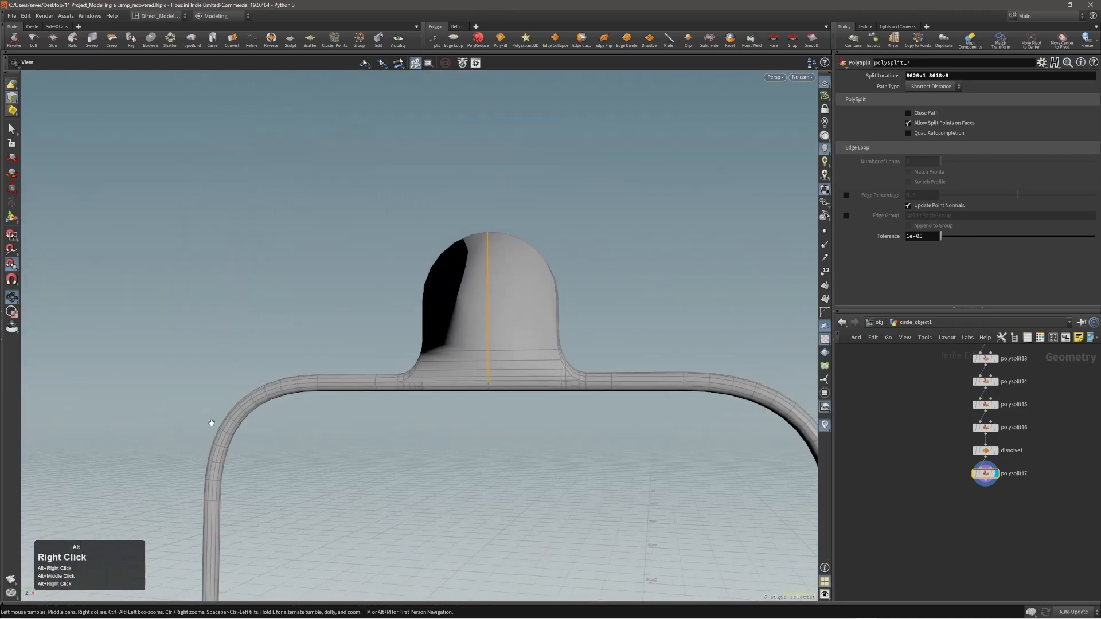
{"action": "left_click_drag", "start_coordinate": [214, 422], "coordinate": [371, 311], "text": "alt"}
- Delete the handle's left half by its points, including the leftover piece of left side tube
{"action": "key", "text": "s"}
{"action": "left_click_drag", "start_coordinate": [418, 263], "coordinate": [465, 385]}
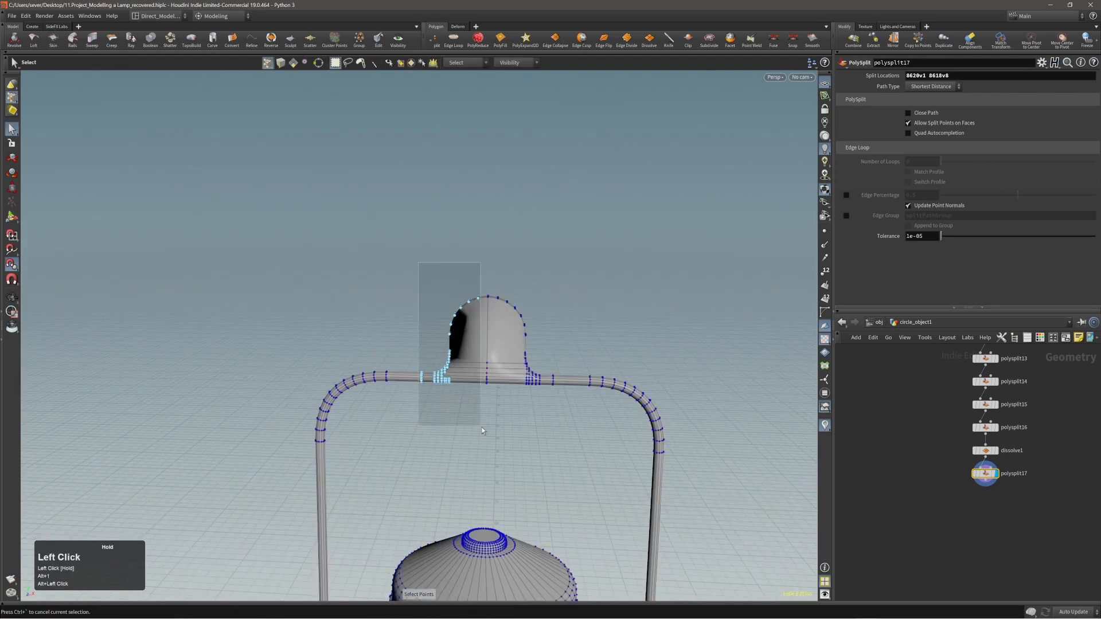
{"action": "left_click_drag", "start_coordinate": [482, 427], "coordinate": [481, 428]}
{"action": "key", "text": "alt+grave"}
{"action": "right_click_drag", "start_coordinate": [477, 423], "coordinate": [264, 369], "text": "alt"}
{"action": "key", "text": "3"}
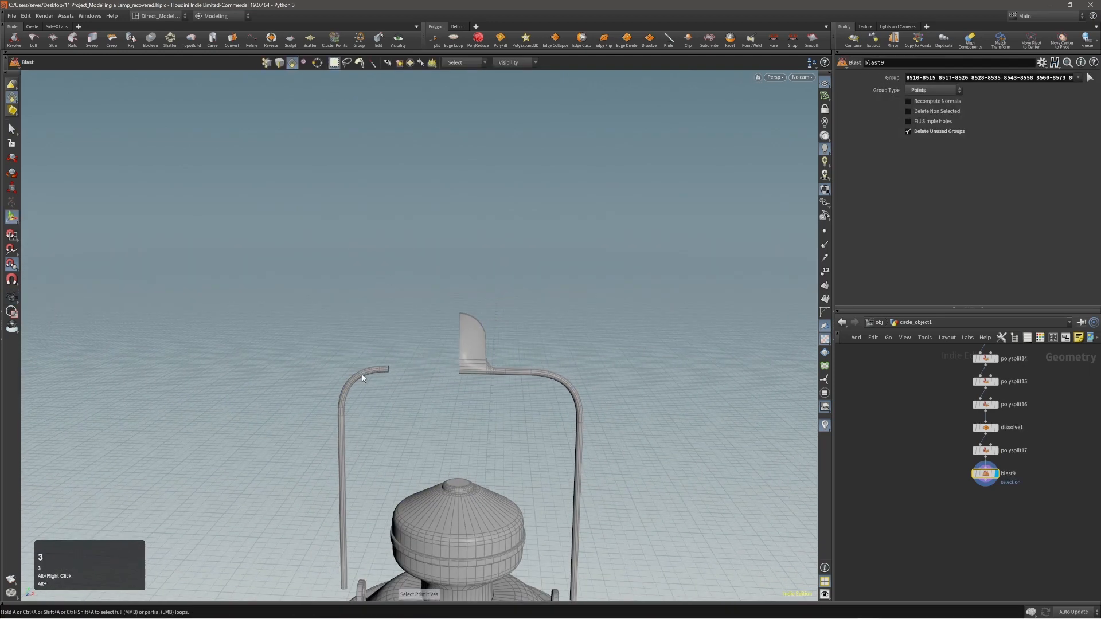
{"action": "double_click", "coordinate": [362, 374]}
{"action": "key", "text": "Delete"}
- Box-select the faces along one lengthwise side of the remaining half-handle in the Top view
{"action": "right_click_drag", "start_coordinate": [362, 374], "coordinate": [552, 339], "text": "alt"}
{"action": "left_click_drag", "start_coordinate": [445, 410], "coordinate": [317, 426], "text": "alt"}
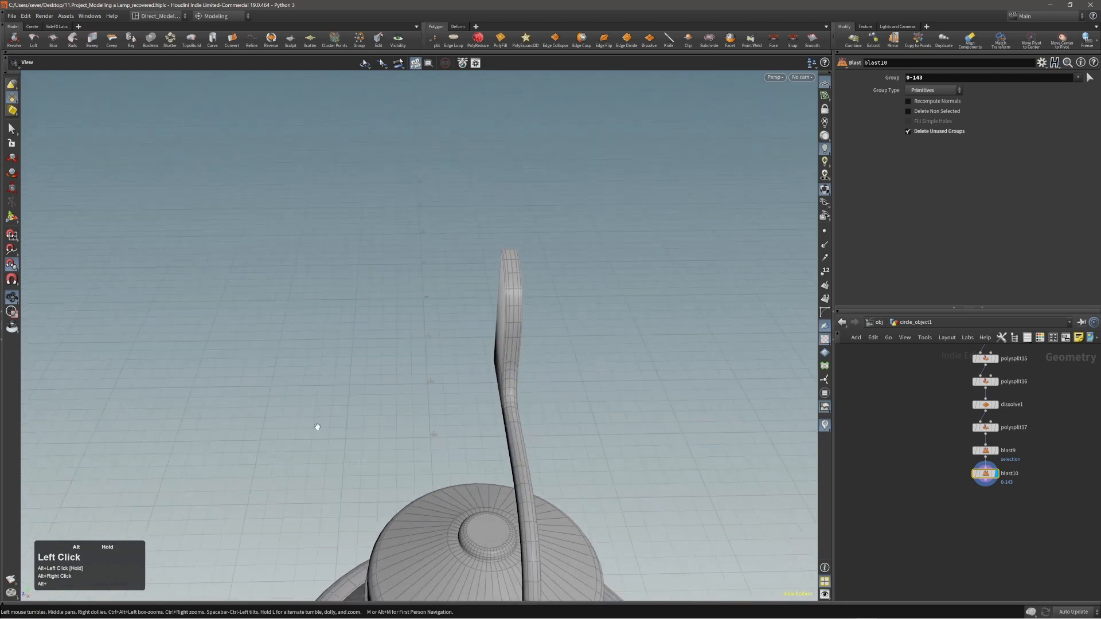
{"action": "key", "text": "2"}
{"action": "double_click", "coordinate": [511, 266]}
{"action": "left_click_drag", "start_coordinate": [534, 312], "coordinate": [498, 344], "text": "alt"}
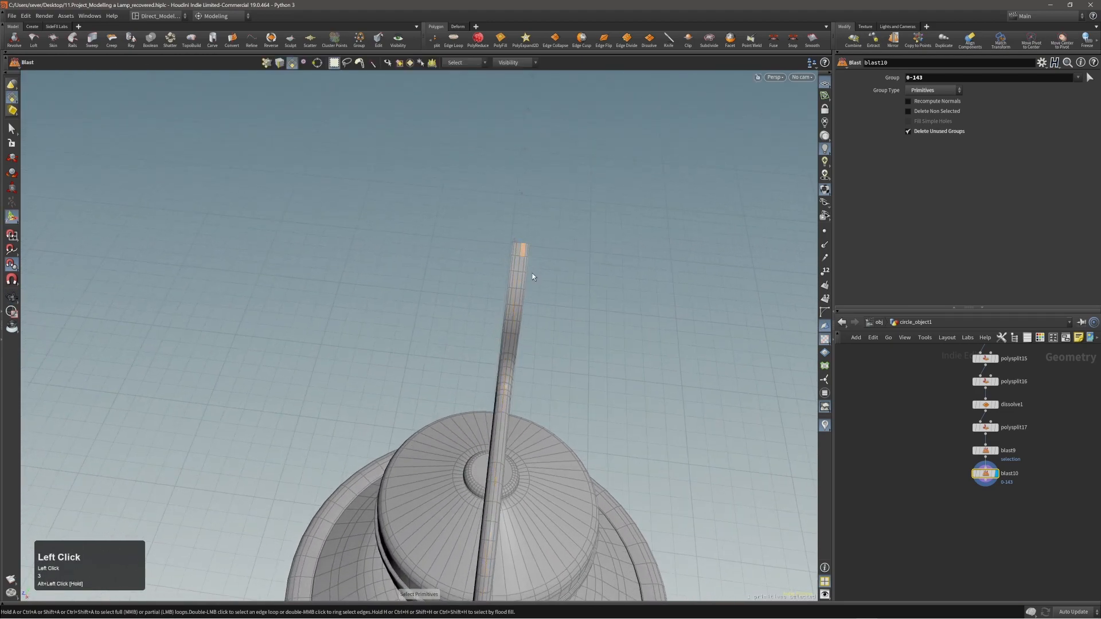
{"action": "key", "text": "space+b"}
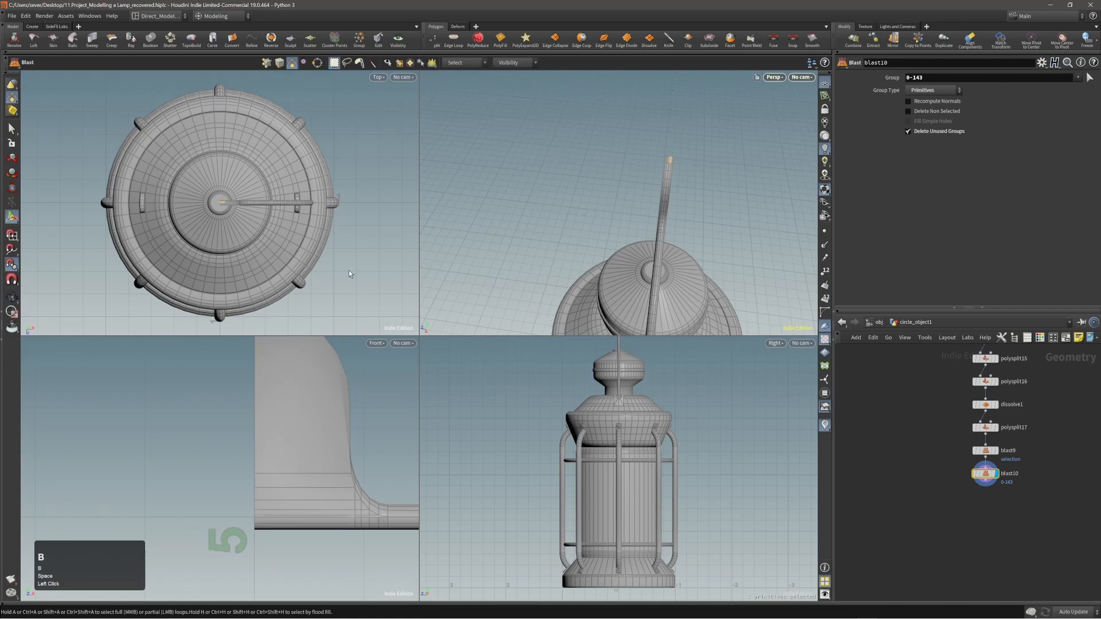
{"action": "right_click_drag", "start_coordinate": [263, 240], "coordinate": [531, 270]}
{"action": "key", "text": "space+b"}
{"action": "middle_click_drag", "start_coordinate": [531, 270], "coordinate": [287, 270]}
{"action": "left_click_drag", "start_coordinate": [191, 235], "coordinate": [626, 300]}
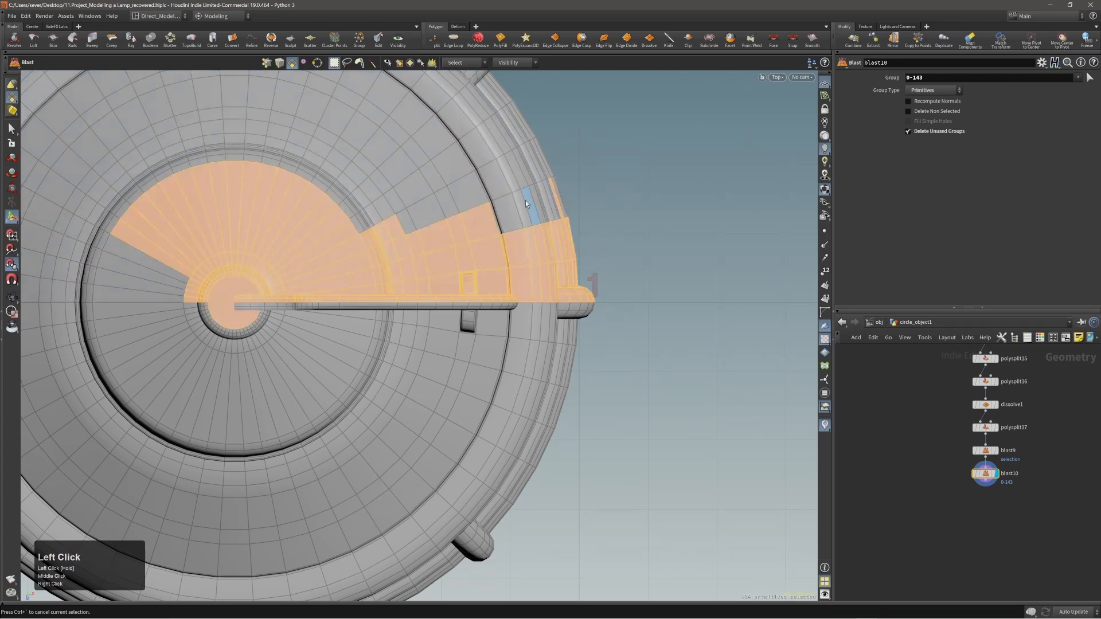
- Remove the lamp's cap and upper shoulder faces from the selection in the perspective view
{"action": "key", "text": "space+b"}
{"action": "key", "text": "space+b"}
{"action": "left_click_drag", "start_coordinate": [641, 262], "coordinate": [442, 281]}
{"action": "right_click_drag", "start_coordinate": [442, 280], "coordinate": [438, 393]}
{"action": "middle_click_drag", "start_coordinate": [437, 393], "coordinate": [442, 281]}
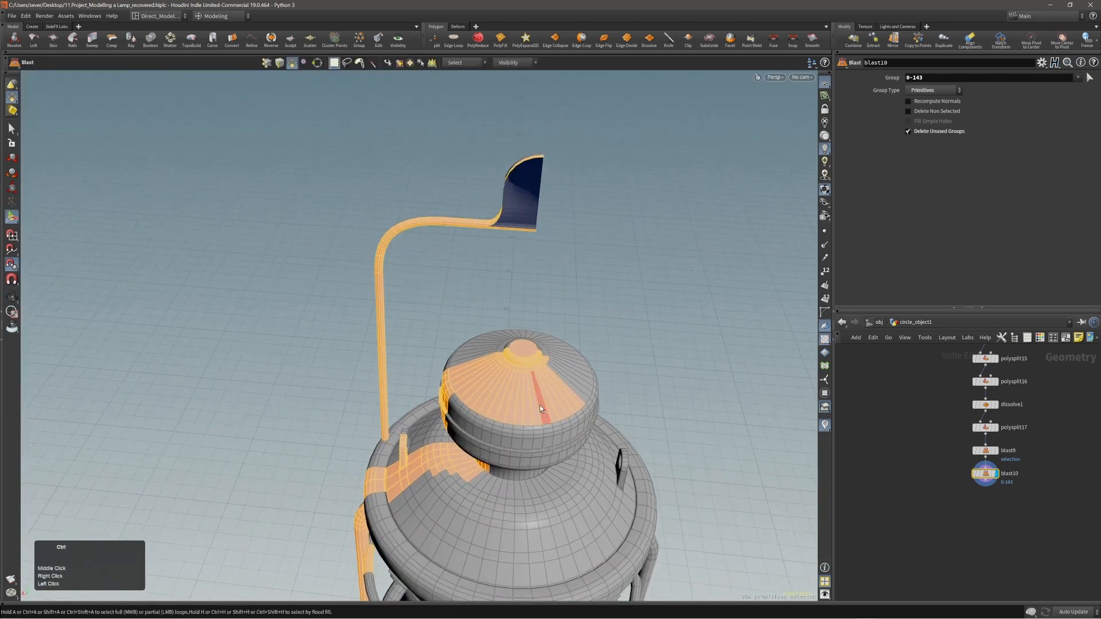
{"action": "double_click", "coordinate": [539, 405], "text": "ctrl"}
{"action": "double_click", "coordinate": [450, 463], "text": "ctrl"}
- Remove the remaining outer body, cage bar and cage ring faces from the selection
{"action": "left_click_drag", "start_coordinate": [449, 463], "coordinate": [435, 373], "text": "alt"}
{"action": "right_click_drag", "start_coordinate": [436, 373], "coordinate": [426, 327], "text": "alt"}
{"action": "left_click_drag", "start_coordinate": [427, 327], "coordinate": [395, 373], "text": "alt"}
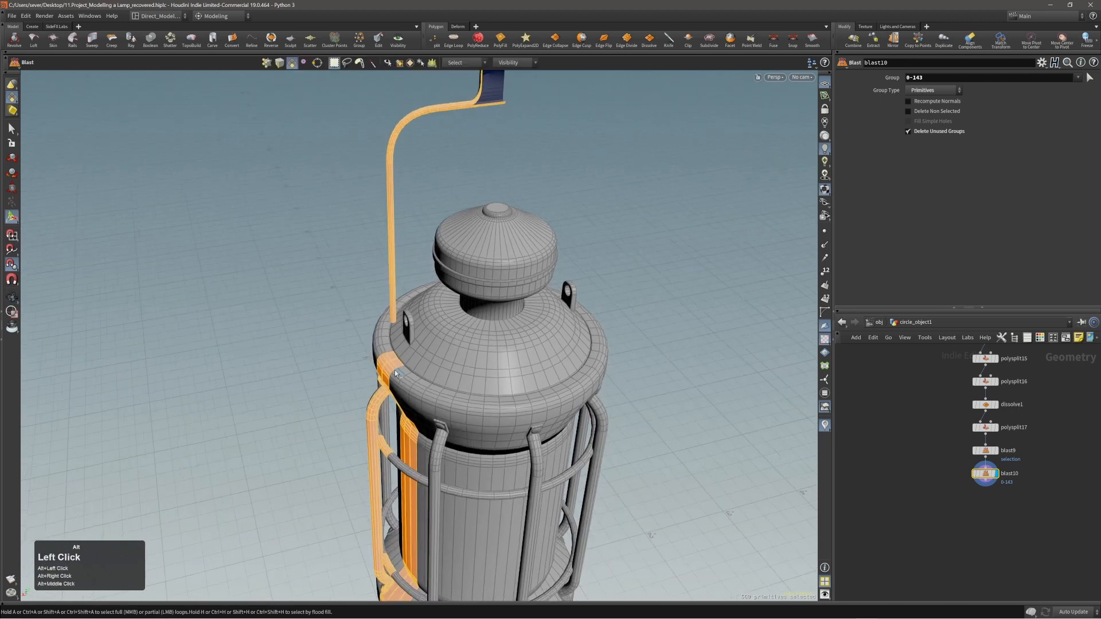
{"action": "middle_click_drag", "start_coordinate": [391, 396], "coordinate": [451, 289], "text": "alt"}
{"action": "left_click", "coordinate": [468, 351], "text": "ctrl"}
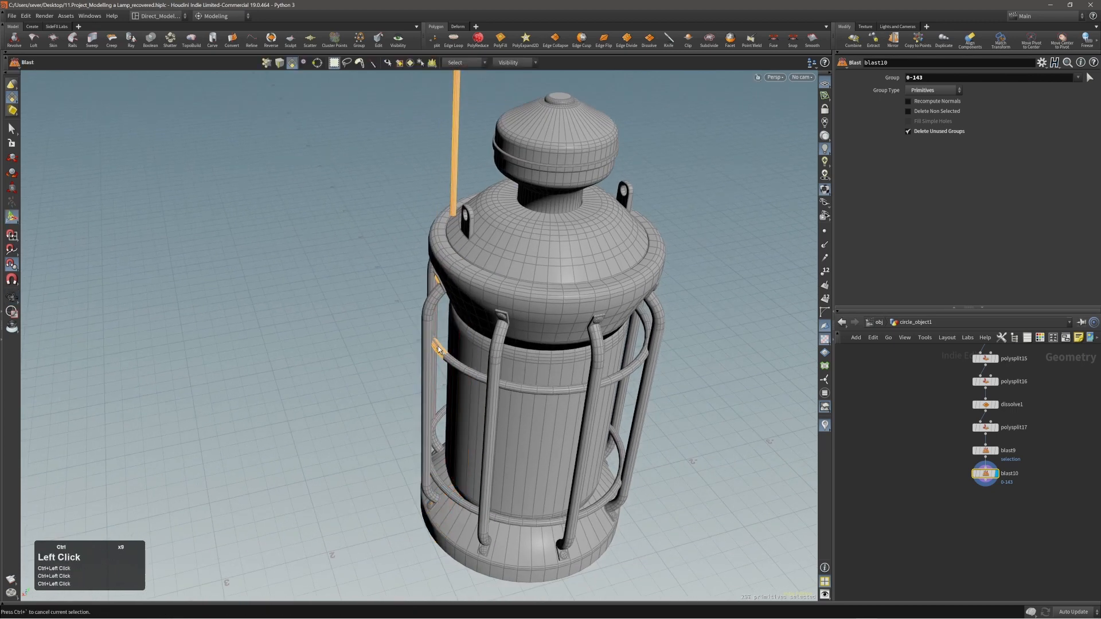
{"action": "double_click", "coordinate": [438, 281], "text": "ctrl"}
{"action": "left_click_drag", "start_coordinate": [444, 280], "coordinate": [565, 271], "text": "alt"}
- Display the lamp in wireframe and remove its hidden inner parts from the selection
{"action": "key", "text": "w"}
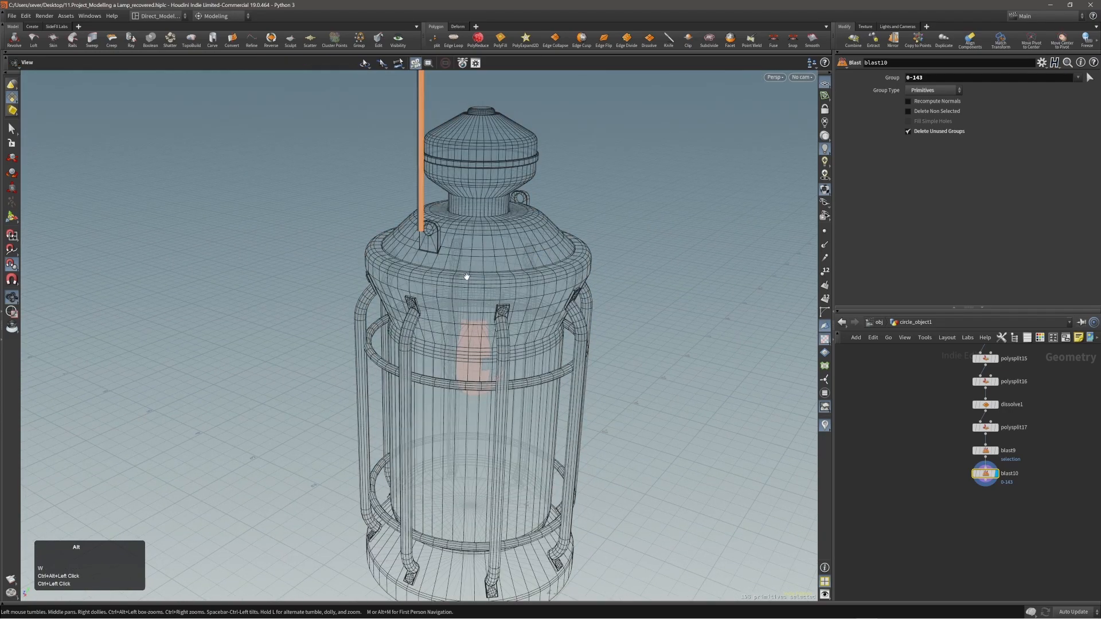
{"action": "right_click_drag", "start_coordinate": [467, 275], "coordinate": [447, 287], "text": "alt"}
{"action": "left_click_drag", "start_coordinate": [447, 286], "coordinate": [461, 326], "text": "alt"}
{"action": "right_click_drag", "start_coordinate": [458, 325], "coordinate": [580, 229], "text": "alt"}
{"action": "left_click", "coordinate": [570, 185], "text": "ctrl"}
{"action": "left_click", "coordinate": [617, 192], "text": "ctrl"}
{"action": "left_click_drag", "start_coordinate": [638, 325], "coordinate": [550, 356], "text": "alt"}
{"action": "middle_click_drag", "start_coordinate": [551, 356], "coordinate": [558, 261], "text": "alt"}
{"action": "left_click", "coordinate": [558, 260], "text": "ctrl"}
- Check in wireframe and shaded display that only the faces on one side of the half-handle are selected
{"action": "right_click_drag", "start_coordinate": [557, 260], "coordinate": [177, 315], "text": "alt"}
{"action": "left_click_drag", "start_coordinate": [177, 315], "coordinate": [487, 344], "text": "alt"}
{"action": "right_click_drag", "start_coordinate": [487, 344], "coordinate": [414, 338], "text": "alt"}
{"action": "middle_click_drag", "start_coordinate": [470, 324], "coordinate": [482, 386], "text": "alt"}
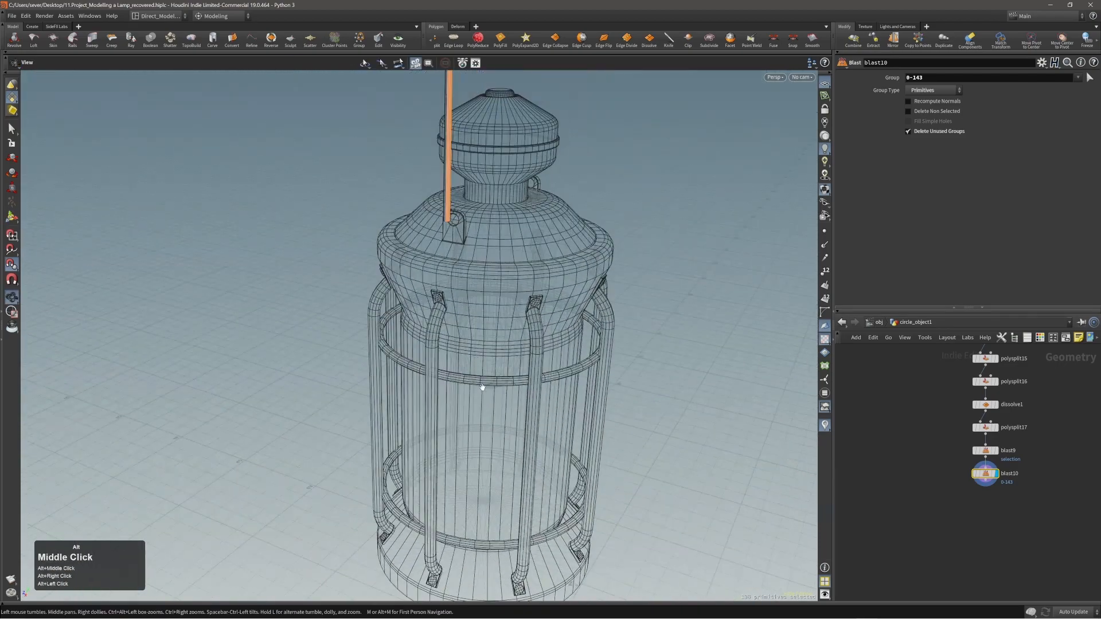
{"action": "left_click_drag", "start_coordinate": [481, 386], "coordinate": [493, 407], "text": "alt"}
{"action": "key", "text": "w"}
{"action": "middle_click_drag", "start_coordinate": [492, 235], "coordinate": [494, 353], "text": "alt"}
{"action": "right_click_drag", "start_coordinate": [494, 354], "coordinate": [563, 247], "text": "alt"}
{"action": "middle_click_drag", "start_coordinate": [547, 192], "coordinate": [528, 336], "text": "alt"}
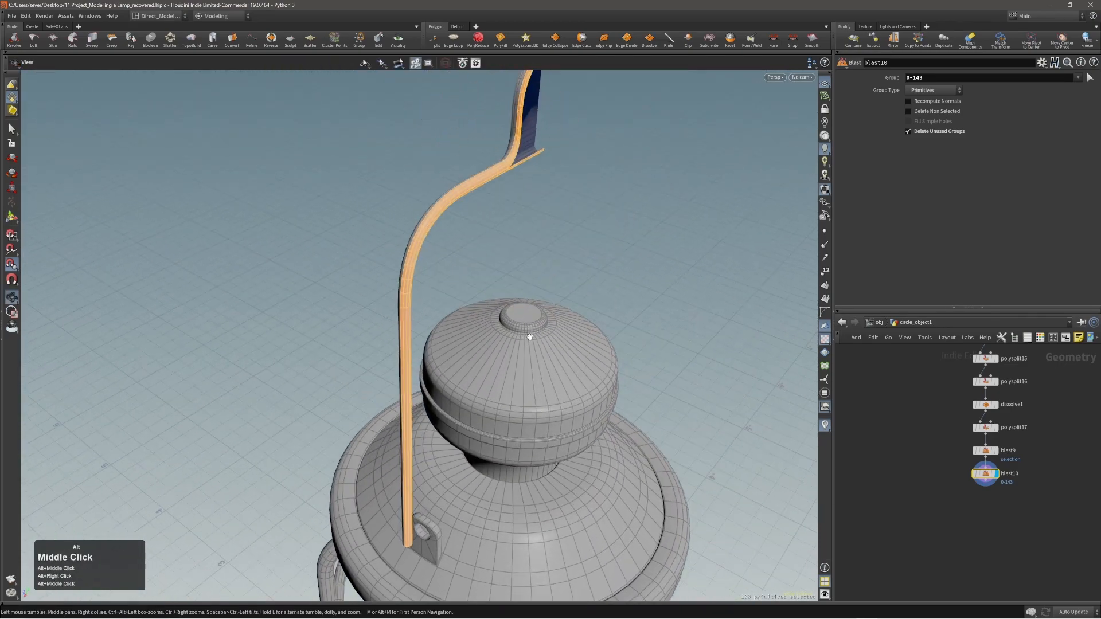
{"action": "mouse_move", "coordinate": [525, 144]}
{"action": "left_mouse_down", "text": "alt"}
{"action": "mouse_move", "coordinate": [452, 175]}
{"action": "mouse_move", "coordinate": [596, 184]}
{"action": "left_mouse_up", "text": "alt"}
{"action": "middle_click_drag", "start_coordinate": [596, 184], "coordinate": [533, 269], "text": "alt"}
{"action": "right_click_drag", "start_coordinate": [533, 269], "coordinate": [552, 254], "text": "alt"}
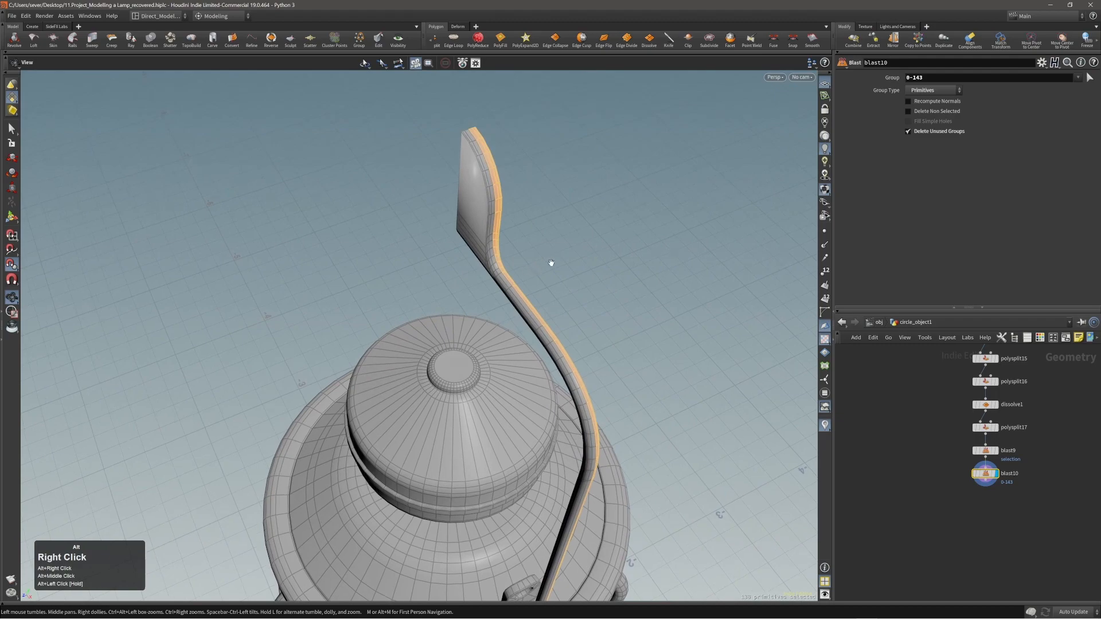
- Delete the selected side faces of the half-handle and mirror the remaining faces with direction 1, 0, 0
{"action": "left_click_drag", "start_coordinate": [551, 263], "coordinate": [540, 211], "text": "alt"}
{"action": "middle_click_drag", "start_coordinate": [540, 211], "coordinate": [431, 266], "text": "alt"}
{"action": "key", "text": "alt+grave"}
{"action": "left_click_drag", "start_coordinate": [430, 266], "coordinate": [273, 299], "text": "alt"}
{"action": "double_click", "coordinate": [397, 287]}
{"action": "key", "text": "c"}
{"action": "left_click", "coordinate": [387, 279]}
{"action": "left_click", "coordinate": [387, 266]}
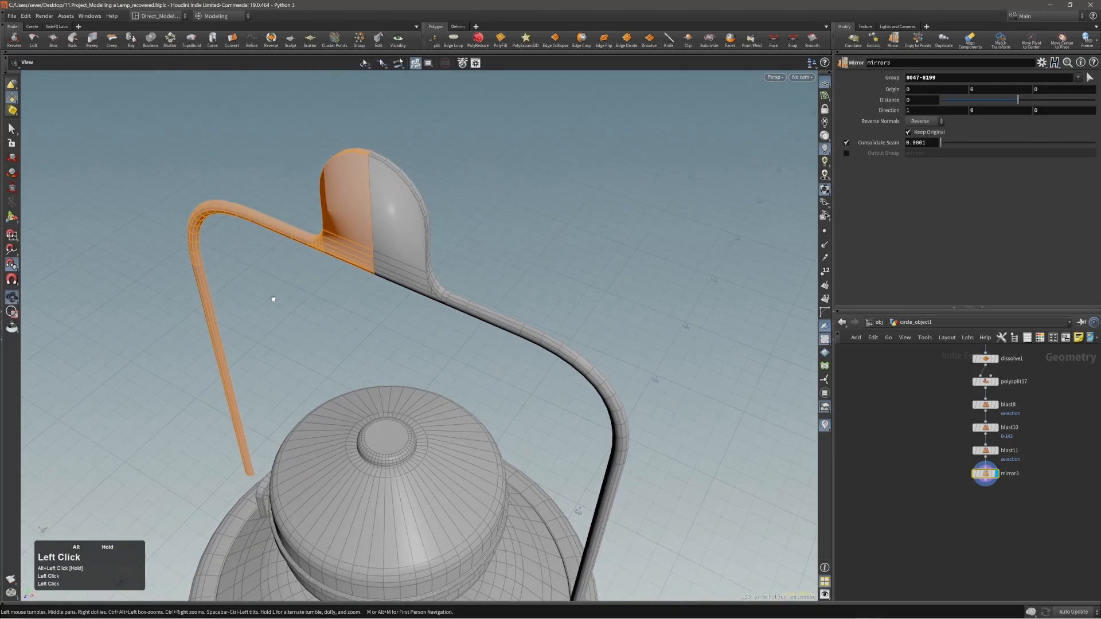
- Inset the flat front faces of the handle's upright tab, including the two strips below it, as one connected region with PolyExtrude
{"action": "middle_click_drag", "start_coordinate": [274, 298], "coordinate": [310, 324], "text": "alt"}
{"action": "right_click_drag", "start_coordinate": [454, 295], "coordinate": [492, 263], "text": "alt"}
{"action": "left_click_drag", "start_coordinate": [491, 263], "coordinate": [540, 246], "text": "alt"}
{"action": "right_click_drag", "start_coordinate": [540, 246], "coordinate": [545, 229], "text": "alt"}
{"action": "middle_click_drag", "start_coordinate": [545, 229], "coordinate": [554, 277], "text": "alt"}
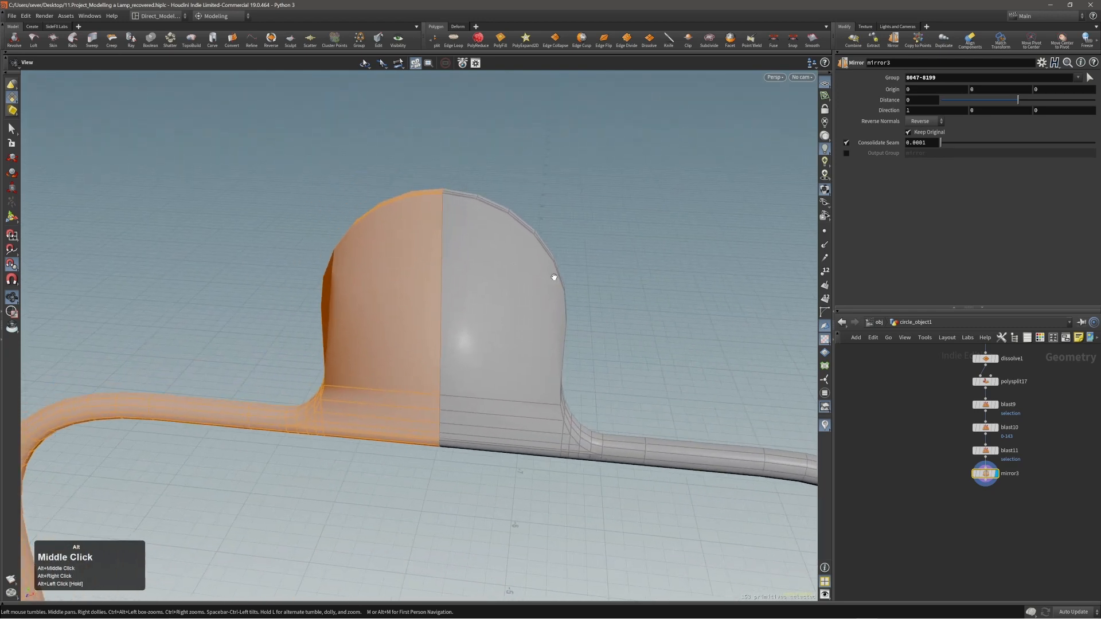
{"action": "left_click_drag", "start_coordinate": [553, 278], "coordinate": [483, 288], "text": "alt"}
{"action": "left_click", "coordinate": [401, 289]}
{"action": "left_click", "coordinate": [471, 311], "text": "shift"}
{"action": "key", "text": "ctrl+s"}
{"action": "left_click_drag", "start_coordinate": [487, 341], "coordinate": [445, 356], "text": "alt"}
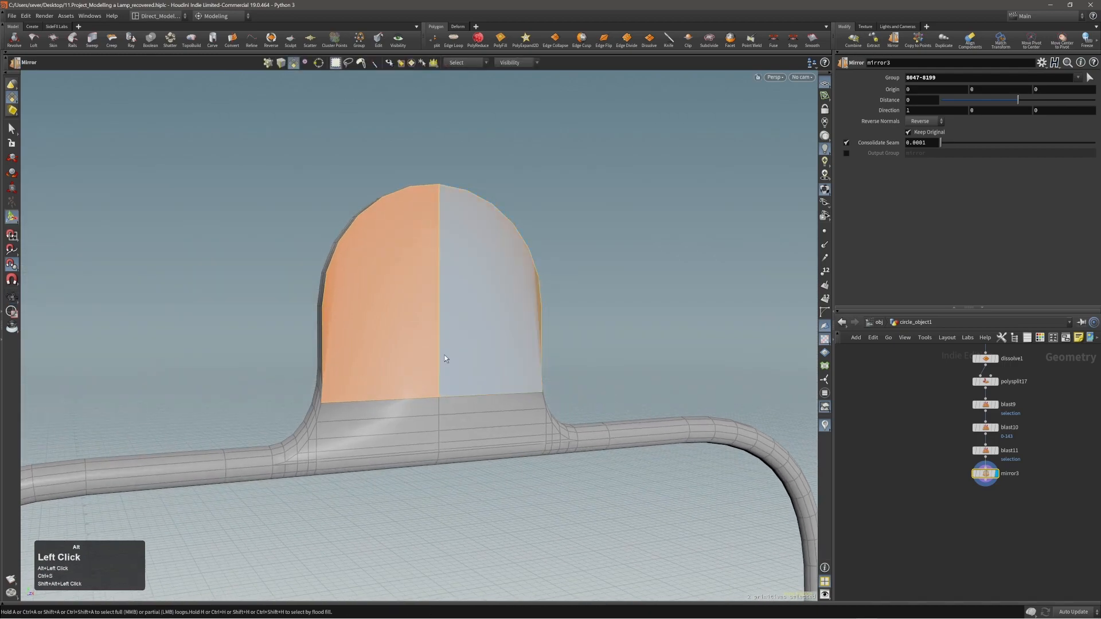
{"action": "left_click", "coordinate": [457, 411], "text": "shift"}
{"action": "left_click", "coordinate": [458, 422], "text": "shift"}
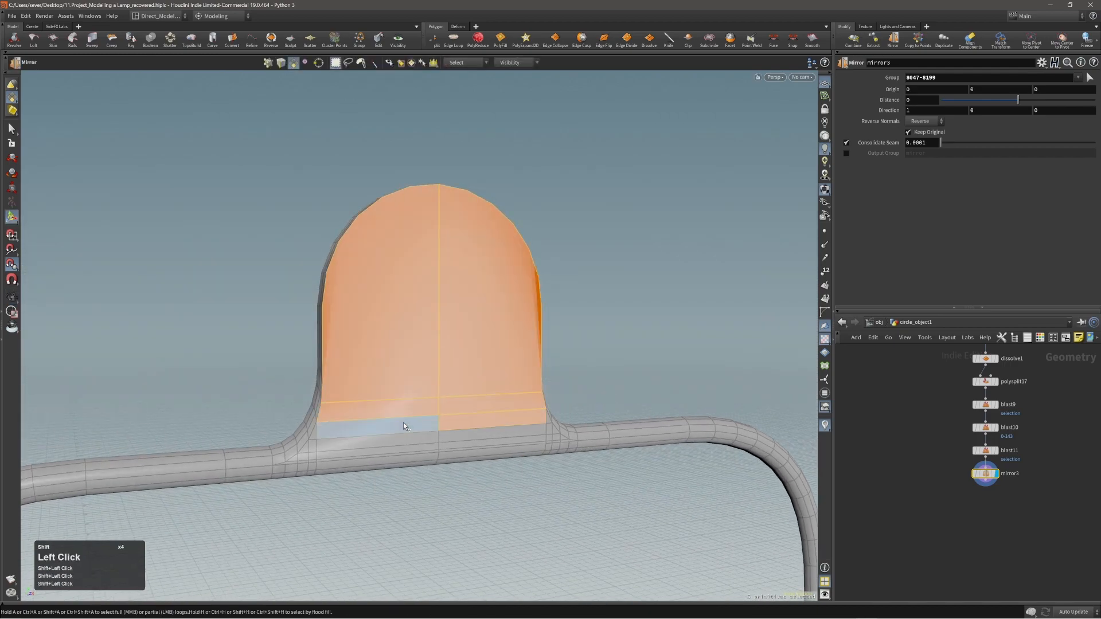
{"action": "left_click", "coordinate": [404, 422], "text": "shift"}
{"action": "left_click_drag", "start_coordinate": [404, 422], "coordinate": [445, 396], "text": "alt"}
{"action": "right_click_drag", "start_coordinate": [446, 396], "coordinate": [479, 363], "text": "alt"}
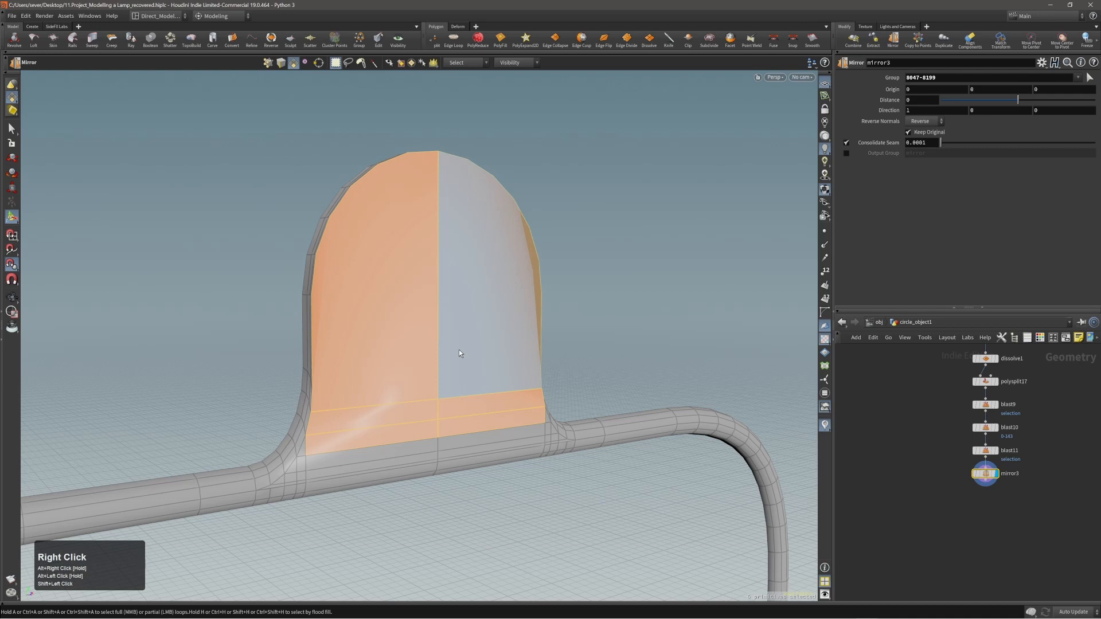
{"action": "left_click", "coordinate": [459, 353], "text": "shift"}
{"action": "key", "text": "c"}
{"action": "left_click", "coordinate": [518, 348]}
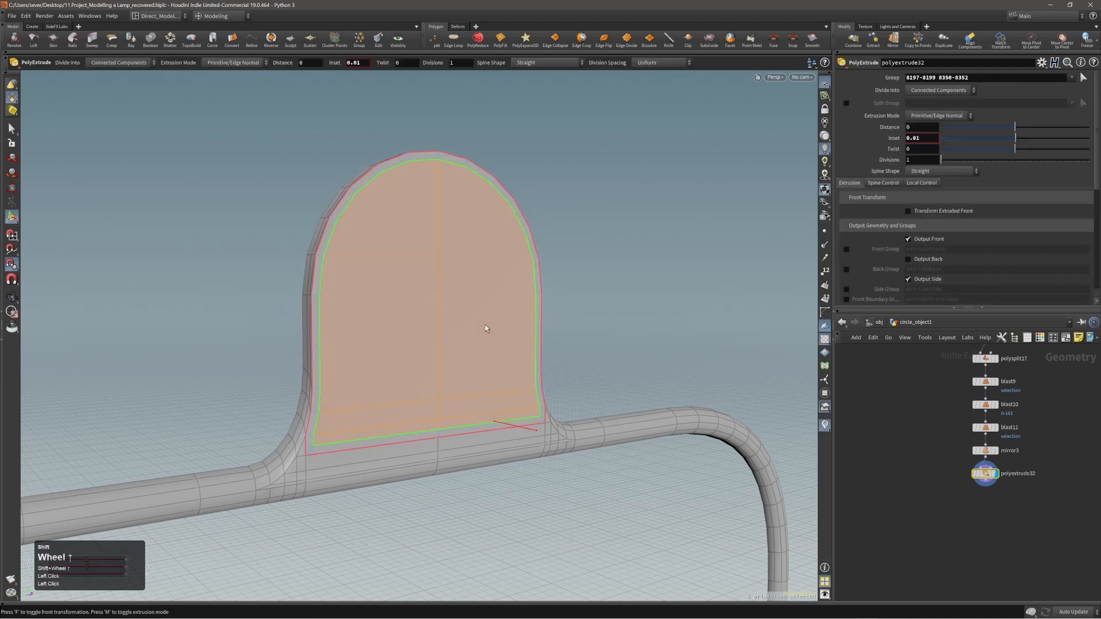
{"action": "scroll", "coordinate": [485, 327], "scroll_direction": "up", "scroll_amount": 2, "text": "shift"}
- Reshape the inset faces of the tab into a circle and scale the circle down slightly
{"action": "key", "text": "t"}
{"action": "key", "text": "shift+c"}
{"action": "left_click_drag", "start_coordinate": [485, 325], "coordinate": [406, 319], "text": "alt"}
{"action": "key", "text": "e"}
{"action": "key", "text": "alt"}
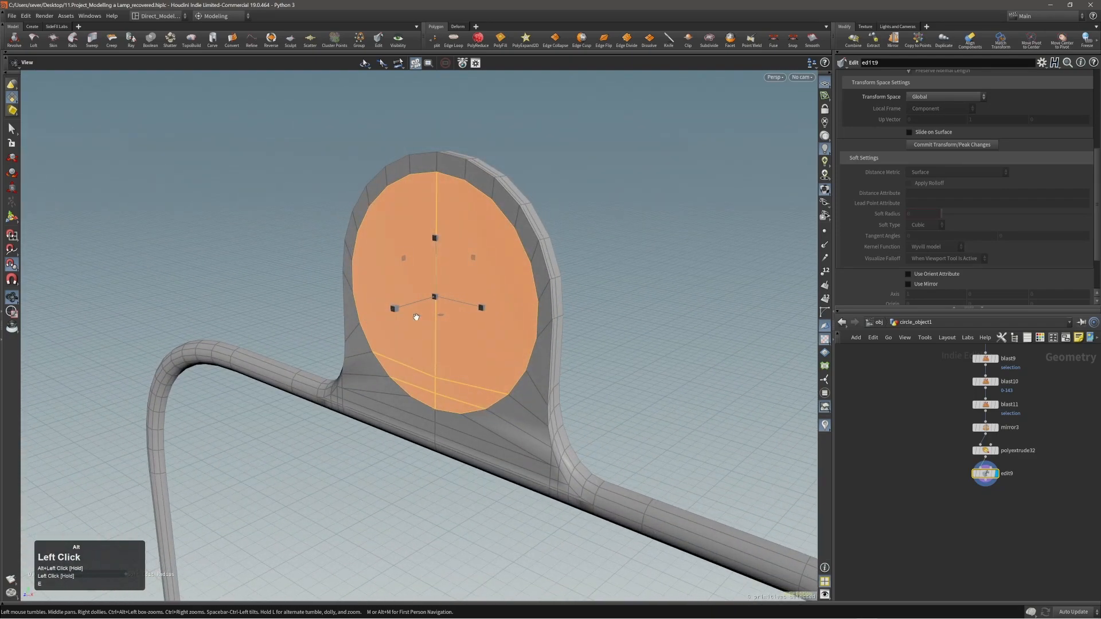
{"action": "mouse_move", "coordinate": [416, 317]}
{"action": "right_mouse_down", "text": "alt"}
{"action": "mouse_move", "coordinate": [447, 319]}
{"action": "mouse_move", "coordinate": [401, 327]}
{"action": "right_mouse_up", "text": "alt"}
{"action": "left_click_drag", "start_coordinate": [401, 328], "coordinate": [379, 326], "text": "alt"}
{"action": "right_click_drag", "start_coordinate": [379, 326], "coordinate": [341, 330], "text": "alt"}
{"action": "left_click_drag", "start_coordinate": [401, 351], "coordinate": [467, 318], "text": "alt"}
{"action": "right_click_drag", "start_coordinate": [467, 318], "coordinate": [500, 298], "text": "alt"}
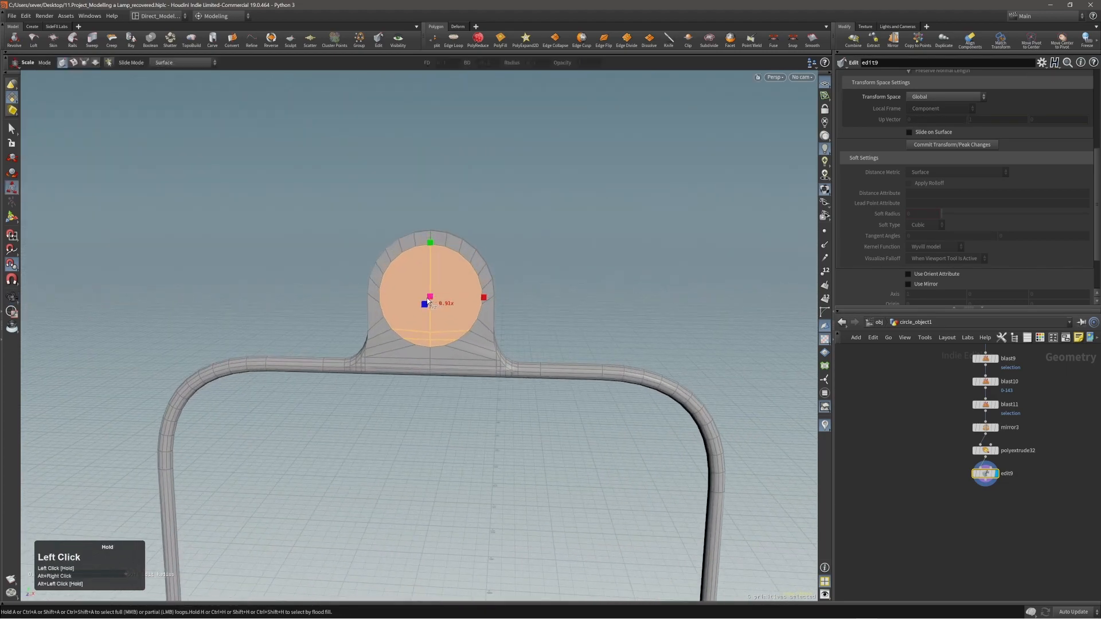
{"action": "left_click_drag", "start_coordinate": [427, 301], "coordinate": [427, 302]}
- Select all connected faces of the handle and apply a Mirror to them
{"action": "right_click_drag", "start_coordinate": [422, 309], "coordinate": [135, 376], "text": "alt"}
{"action": "left_click_drag", "start_coordinate": [409, 367], "coordinate": [322, 371], "text": "alt"}
{"action": "right_click_drag", "start_coordinate": [321, 371], "coordinate": [674, 238], "text": "alt"}
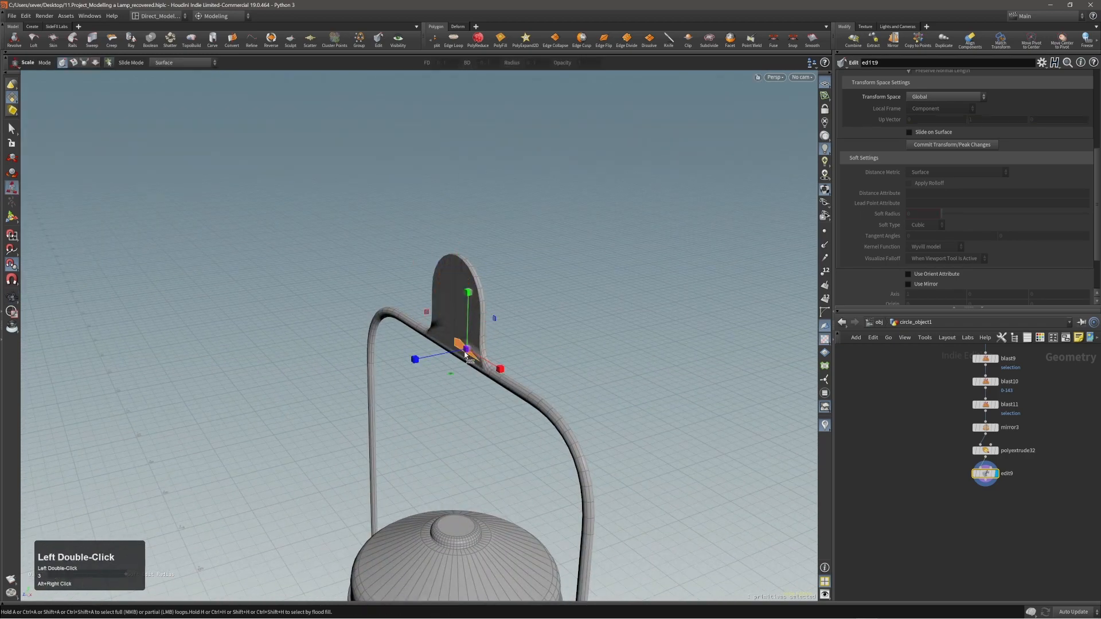
{"action": "double_click", "coordinate": [465, 353]}
{"action": "right_click_drag", "start_coordinate": [465, 353], "coordinate": [375, 342], "text": "alt"}
{"action": "key", "text": "c"}
{"action": "left_click", "coordinate": [435, 326]}
{"action": "left_click", "coordinate": [437, 321]}
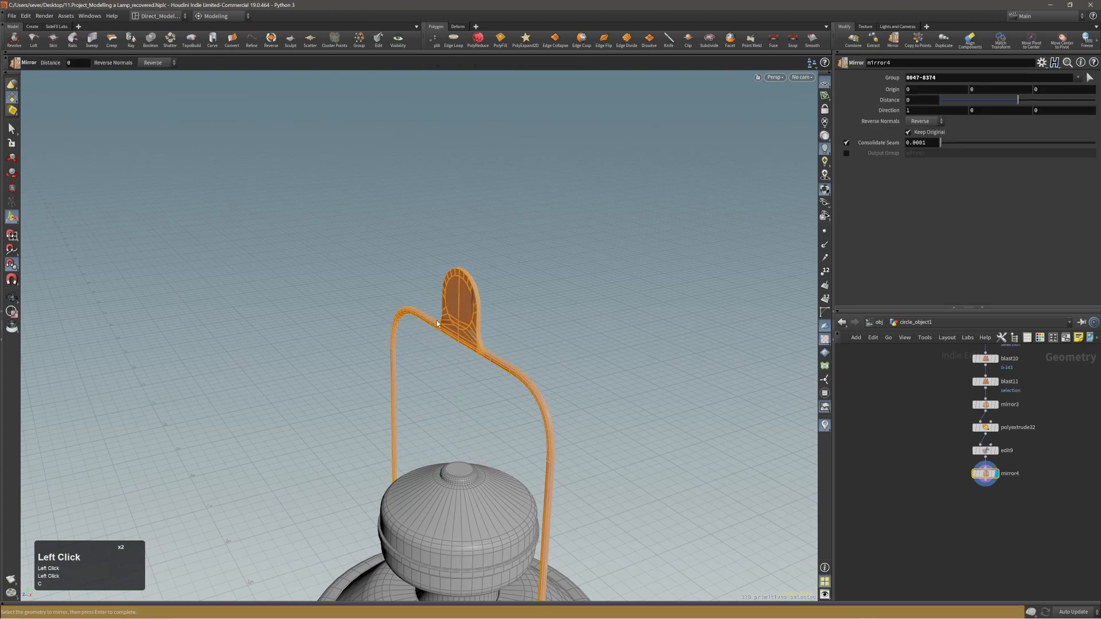
- Rotate the mirror plane to direction 0, 0, 1 so the handle is mirrored through its thickness
{"action": "left_click_drag", "start_coordinate": [459, 328], "coordinate": [361, 361], "text": "alt"}
{"action": "right_click_drag", "start_coordinate": [361, 361], "coordinate": [327, 393], "text": "alt"}
{"action": "middle_click_drag", "start_coordinate": [327, 393], "coordinate": [344, 344], "text": "alt"}
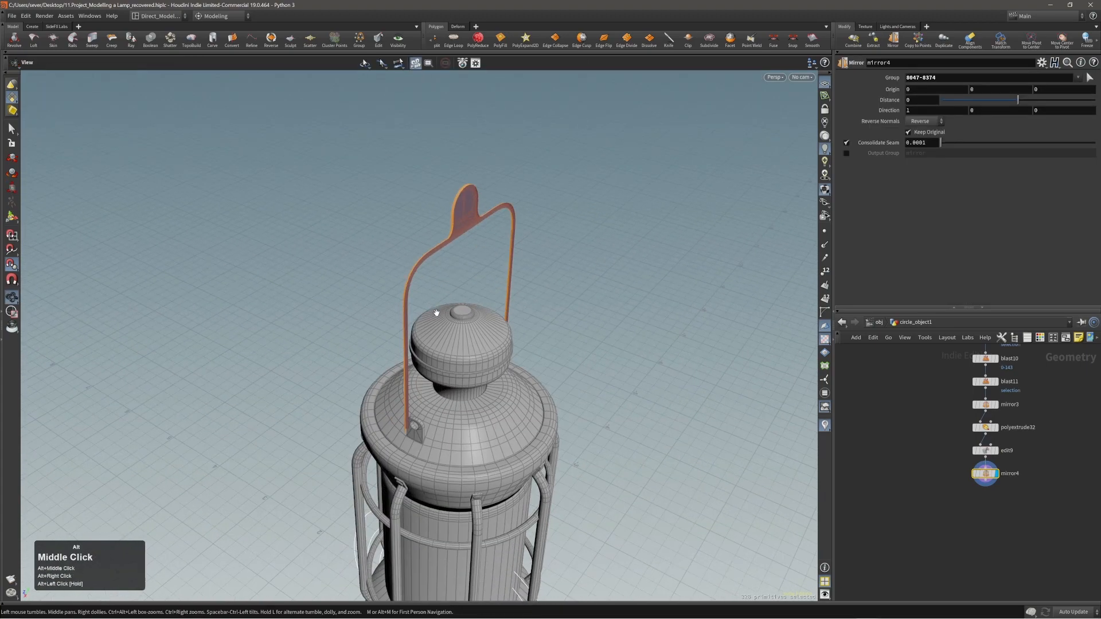
{"action": "right_click_drag", "start_coordinate": [344, 344], "coordinate": [500, 387], "text": "alt"}
{"action": "middle_click_drag", "start_coordinate": [500, 387], "coordinate": [486, 339], "text": "alt"}
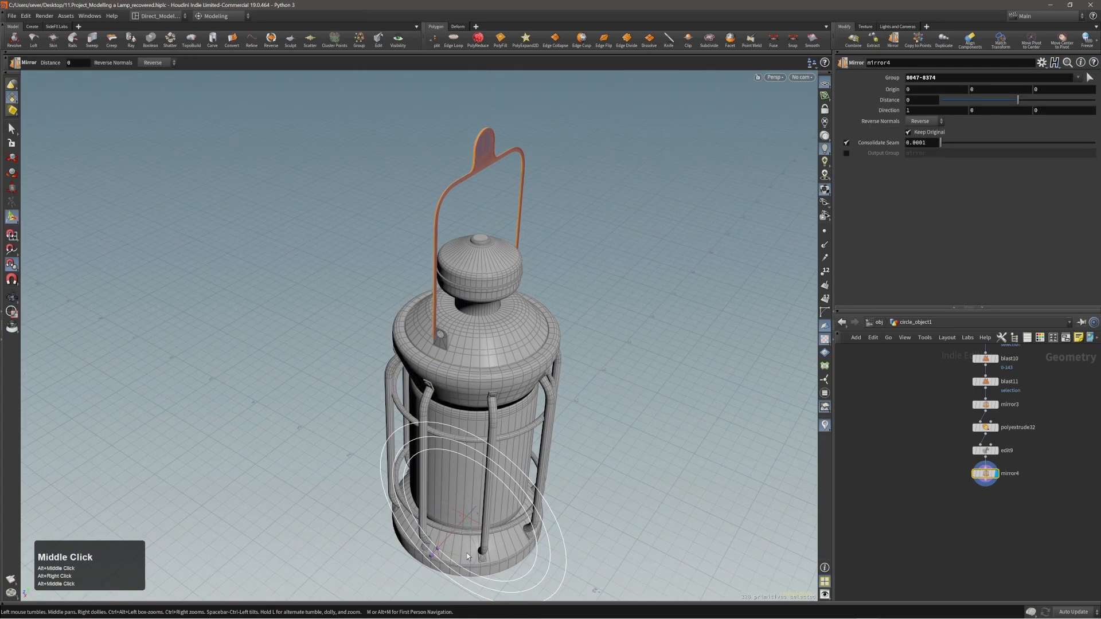
{"action": "left_click_drag", "start_coordinate": [466, 556], "coordinate": [367, 502]}
- Select the faces inside the circle on one side of the handle's tab as the bridge source
{"action": "right_click_drag", "start_coordinate": [437, 202], "coordinate": [508, 178], "text": "alt"}
{"action": "left_click_drag", "start_coordinate": [507, 177], "coordinate": [660, 143], "text": "alt"}
{"action": "right_click_drag", "start_coordinate": [660, 144], "coordinate": [705, 108], "text": "alt"}
{"action": "middle_click_drag", "start_coordinate": [705, 109], "coordinate": [602, 252], "text": "alt"}
{"action": "right_click_drag", "start_coordinate": [602, 252], "coordinate": [561, 267], "text": "alt"}
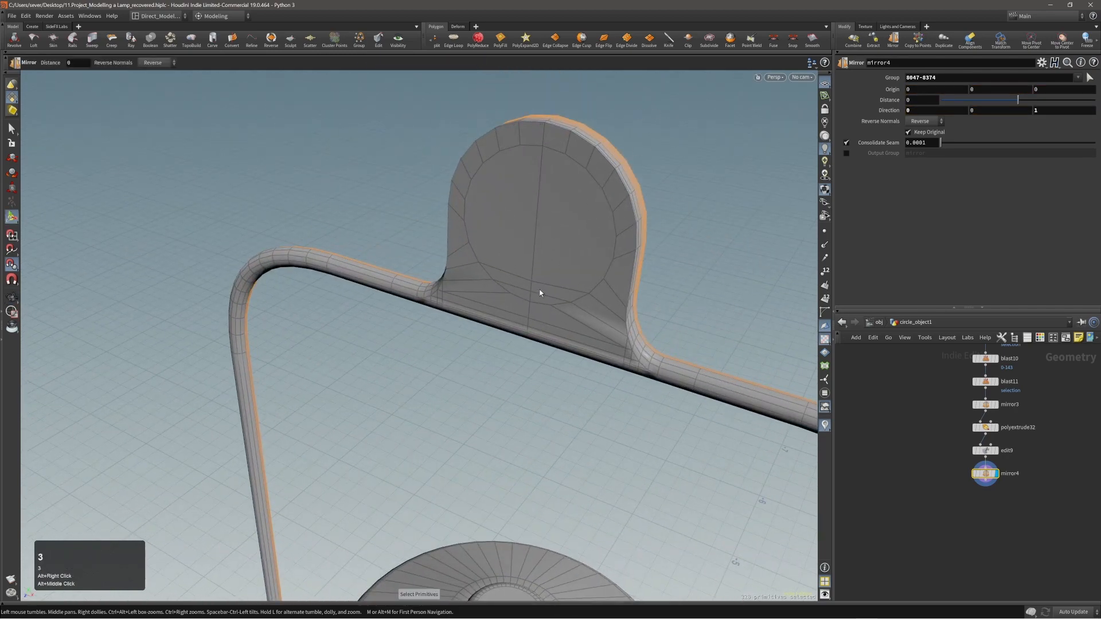
{"action": "left_click", "coordinate": [539, 290]}
{"action": "left_click", "coordinate": [538, 297]}
{"action": "left_click", "coordinate": [522, 292], "text": "shift"}
{"action": "left_click", "coordinate": [522, 283], "text": "shift"}
{"action": "left_click", "coordinate": [524, 262], "text": "shift"}
{"action": "left_click", "coordinate": [555, 264], "text": "shift"}
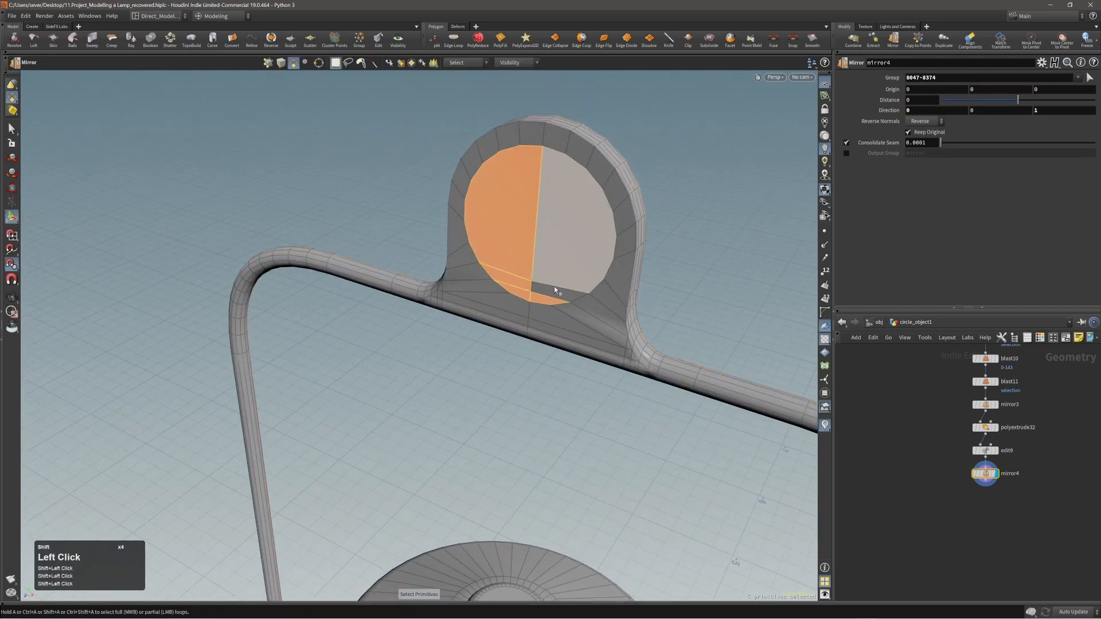
{"action": "left_click", "coordinate": [554, 287], "text": "shift"}
- Bridge the source faces to the circular faces on the tab's opposite side to open a round hole
{"action": "left_click_drag", "start_coordinate": [518, 229], "coordinate": [619, 236], "text": "alt"}
{"action": "left_click", "coordinate": [591, 233]}
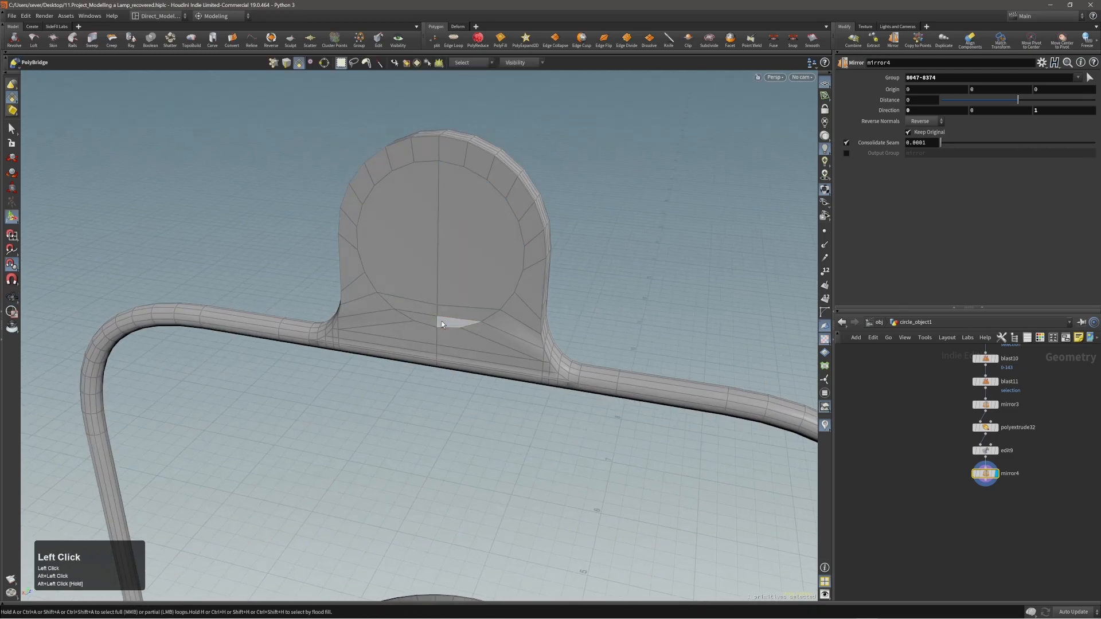
{"action": "left_click", "coordinate": [445, 312]}
{"action": "left_click", "coordinate": [433, 322], "text": "shift"}
{"action": "left_click", "coordinate": [429, 309], "text": "shift"}
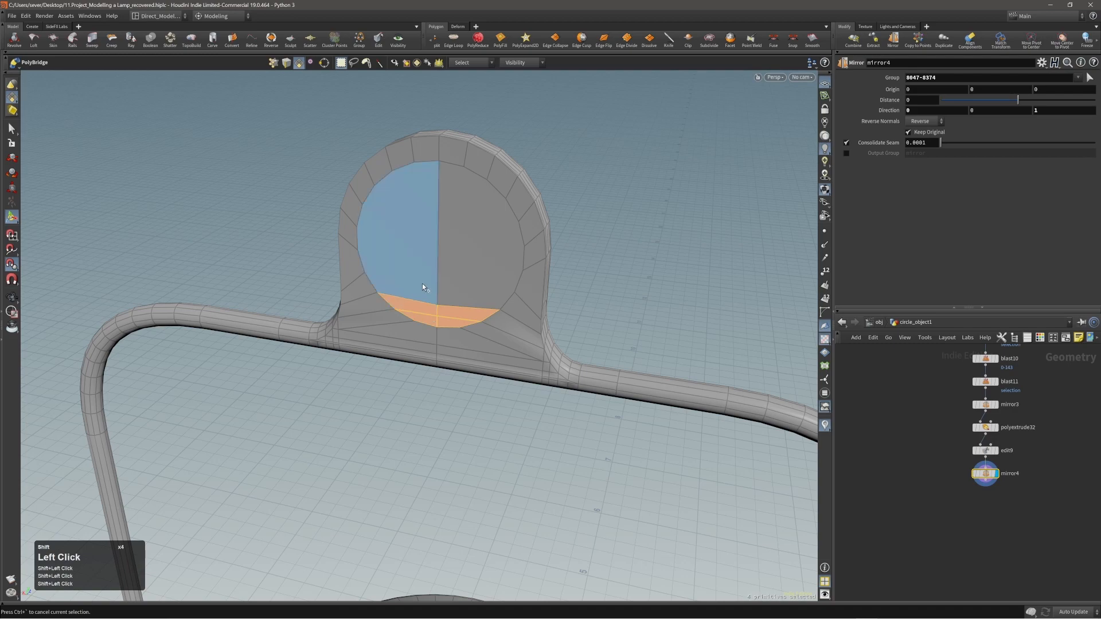
{"action": "left_click", "coordinate": [422, 283], "text": "shift"}
{"action": "left_click", "coordinate": [493, 269], "text": "shift"}
{"action": "key", "text": "Return"}
- Bevel both rim edge loops of the handle's round hole by about 0.0074 with one division
{"action": "left_click_drag", "start_coordinate": [430, 286], "coordinate": [334, 302], "text": "alt"}
{"action": "double_click", "coordinate": [352, 281], "text": "shift"}
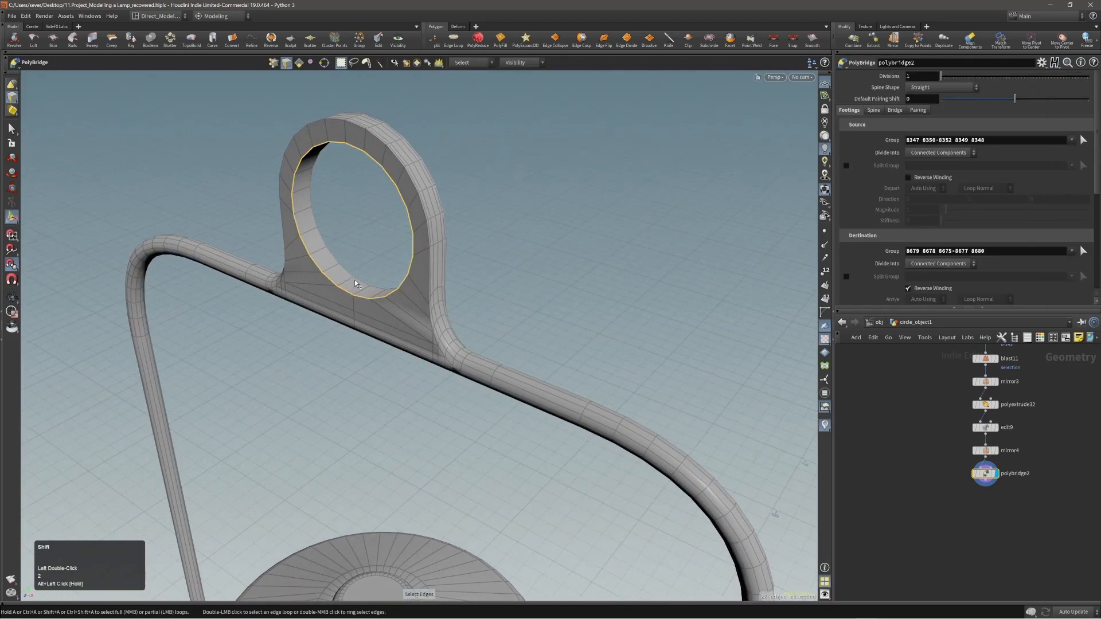
{"action": "double_click", "coordinate": [356, 278], "text": "shift"}
{"action": "key", "text": "c"}
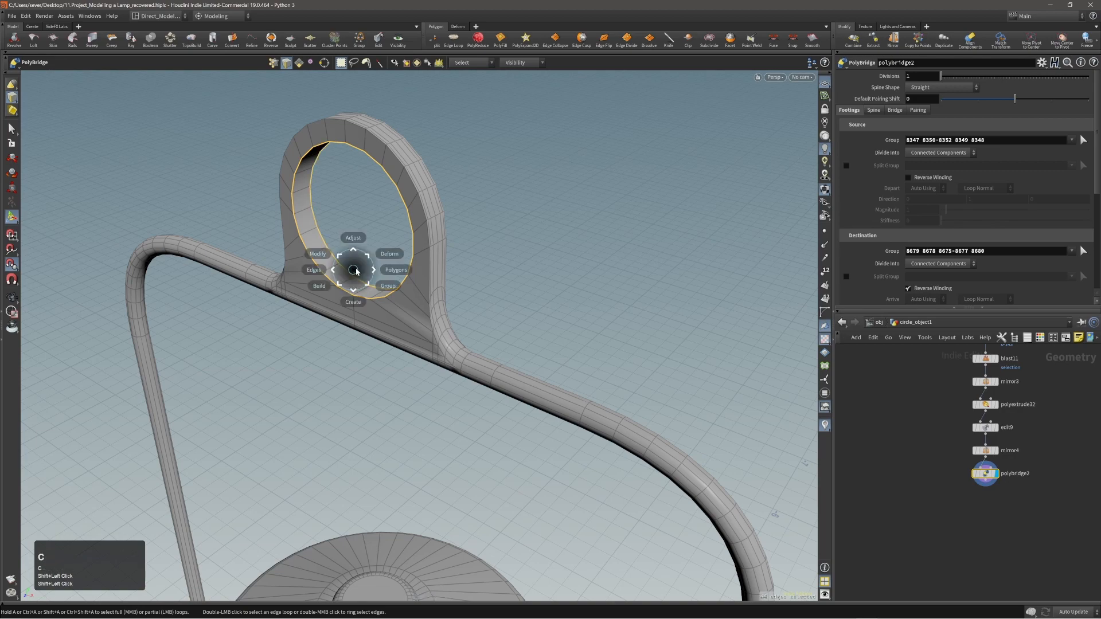
{"action": "left_click", "coordinate": [360, 236]}
{"action": "left_click_drag", "start_coordinate": [360, 236], "coordinate": [361, 237]}
- Select the ring's outer edge loops on both sides, leaving out the edges along the base of the tab
{"action": "left_click_drag", "start_coordinate": [524, 229], "coordinate": [430, 265], "text": "alt"}
{"action": "right_click_drag", "start_coordinate": [430, 265], "coordinate": [405, 258], "text": "alt"}
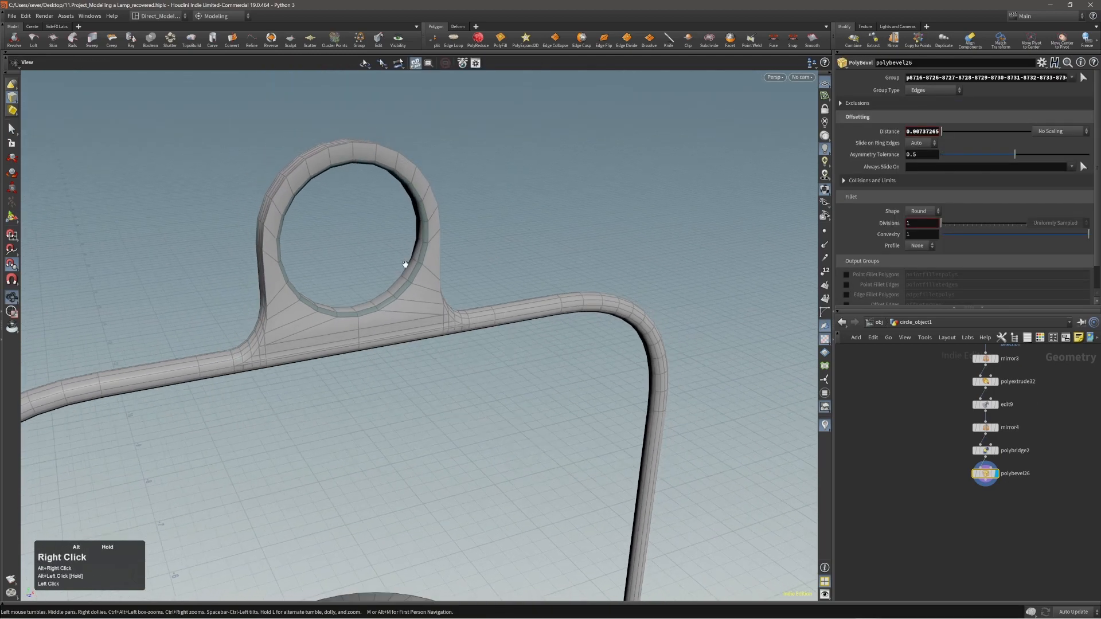
{"action": "middle_click_drag", "start_coordinate": [405, 258], "coordinate": [289, 223], "text": "alt"}
{"action": "left_click_drag", "start_coordinate": [331, 218], "coordinate": [302, 245], "text": "alt"}
{"action": "right_click_drag", "start_coordinate": [302, 245], "coordinate": [364, 240], "text": "alt"}
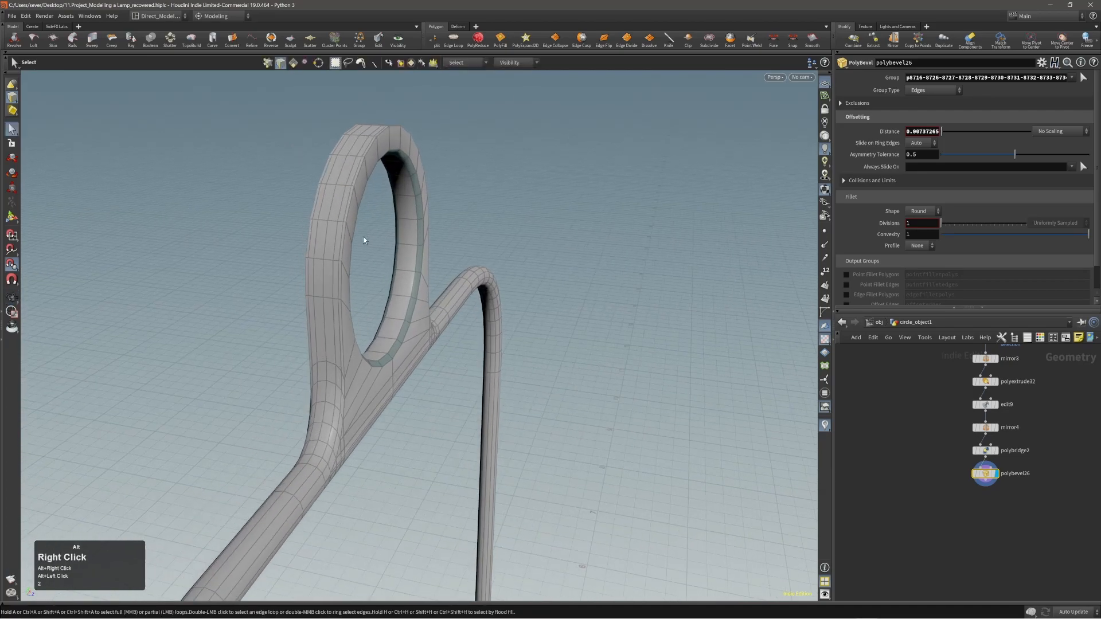
{"action": "double_click", "coordinate": [345, 239]}
{"action": "left_click_drag", "start_coordinate": [346, 239], "coordinate": [312, 334], "text": "alt"}
{"action": "double_click", "coordinate": [312, 240], "text": "shift"}
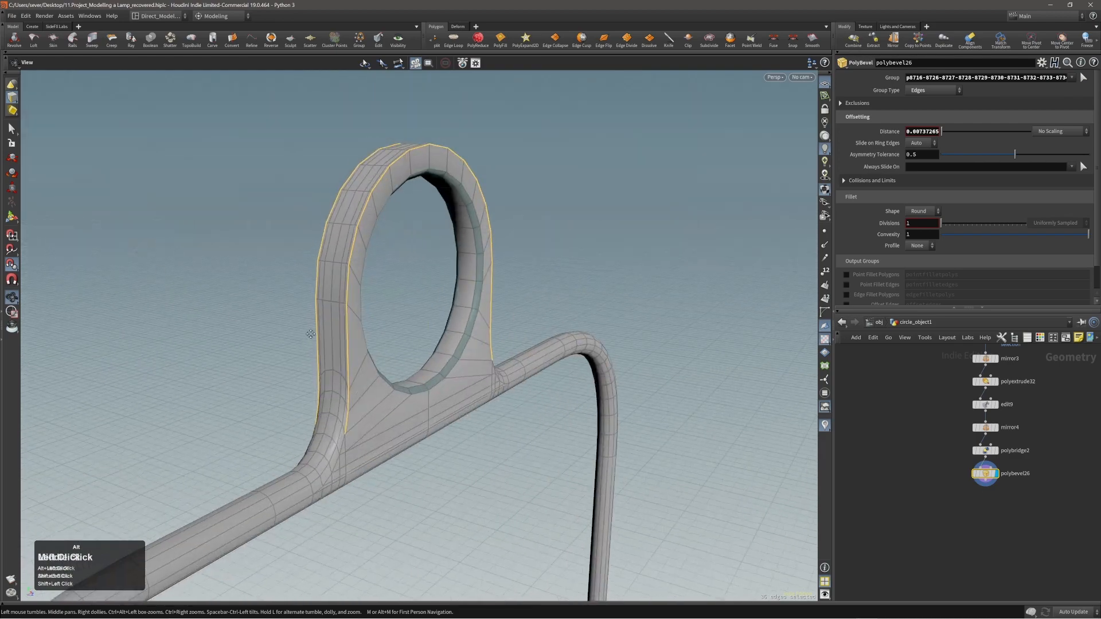
{"action": "right_click_drag", "start_coordinate": [312, 334], "coordinate": [349, 376], "text": "alt"}
{"action": "double_click", "coordinate": [349, 376], "text": "shift"}
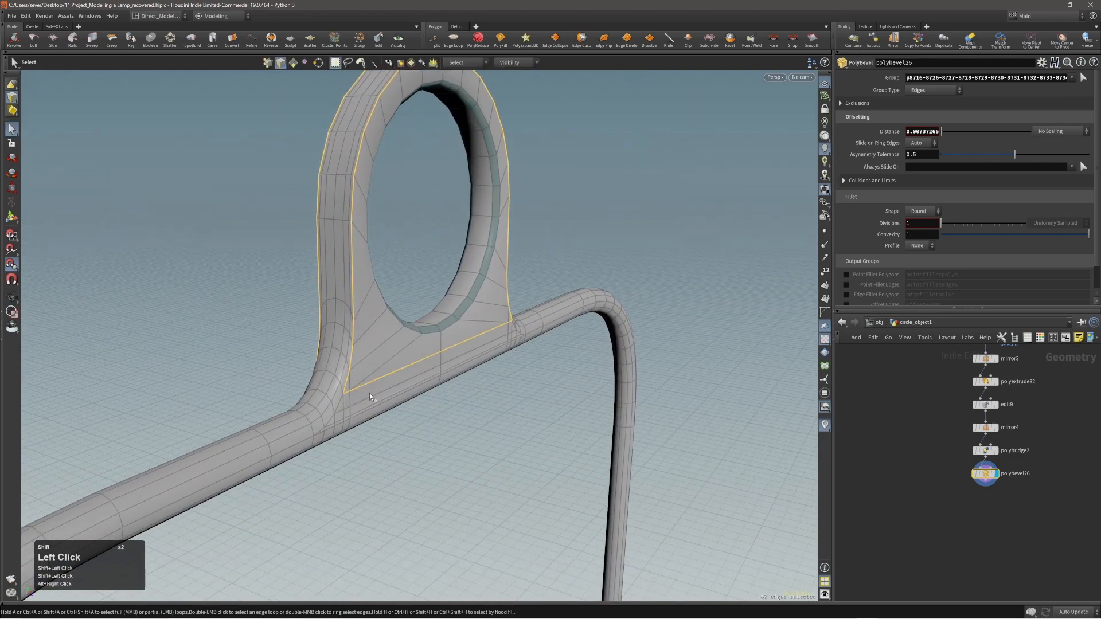
{"action": "left_click", "coordinate": [451, 348], "text": "ctrl"}
{"action": "key", "text": "F5"}
{"action": "left_click_drag", "start_coordinate": [370, 383], "coordinate": [351, 392], "text": "ctrl"}
- Extend the outer edge selection around the lower fillets and along the handle's bars
{"action": "left_click_drag", "start_coordinate": [438, 370], "coordinate": [558, 361], "text": "alt"}
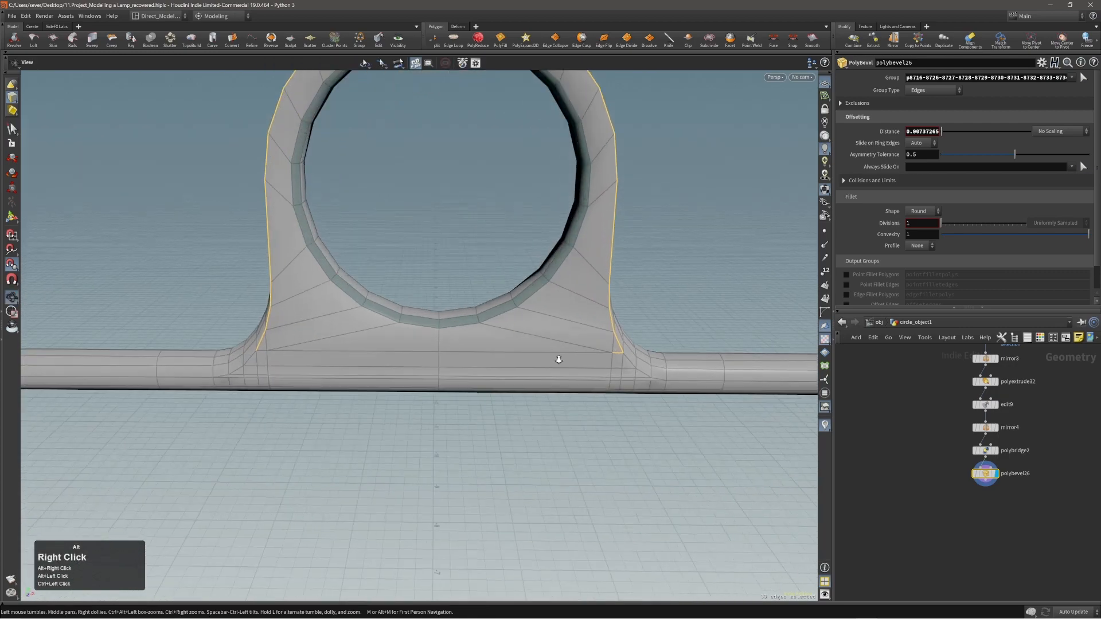
{"action": "right_click_drag", "start_coordinate": [558, 361], "coordinate": [642, 357], "text": "alt"}
{"action": "left_click", "coordinate": [641, 376], "text": "ctrl"}
{"action": "left_click_drag", "start_coordinate": [641, 375], "coordinate": [258, 358], "text": "alt"}
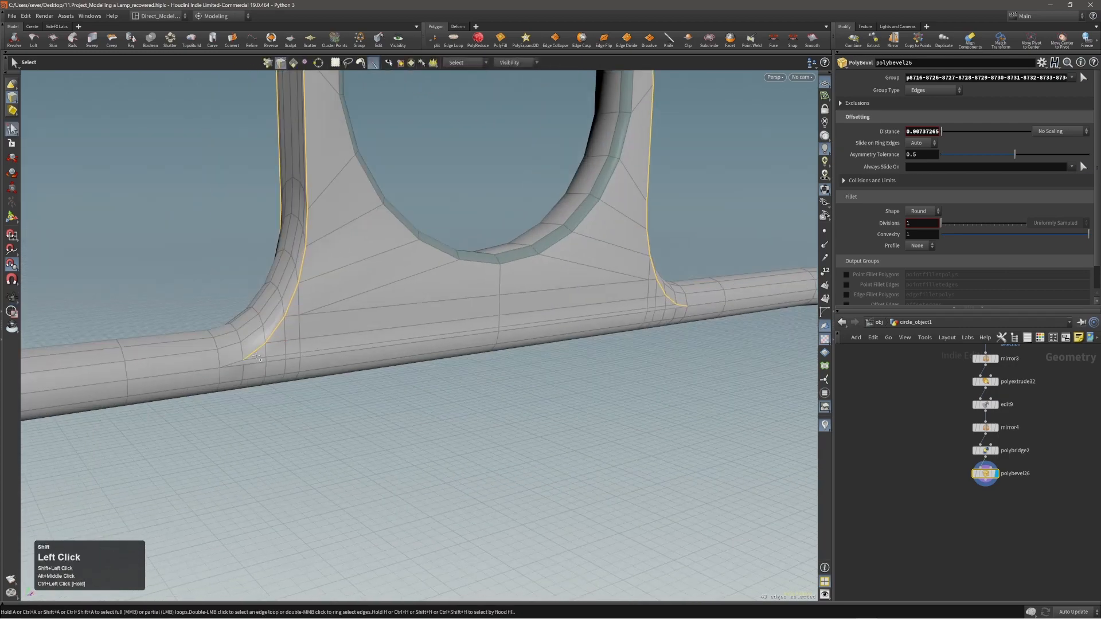
{"action": "middle_click_drag", "start_coordinate": [430, 323], "coordinate": [388, 248], "text": "alt"}
{"action": "right_click_drag", "start_coordinate": [388, 248], "coordinate": [352, 256], "text": "alt"}
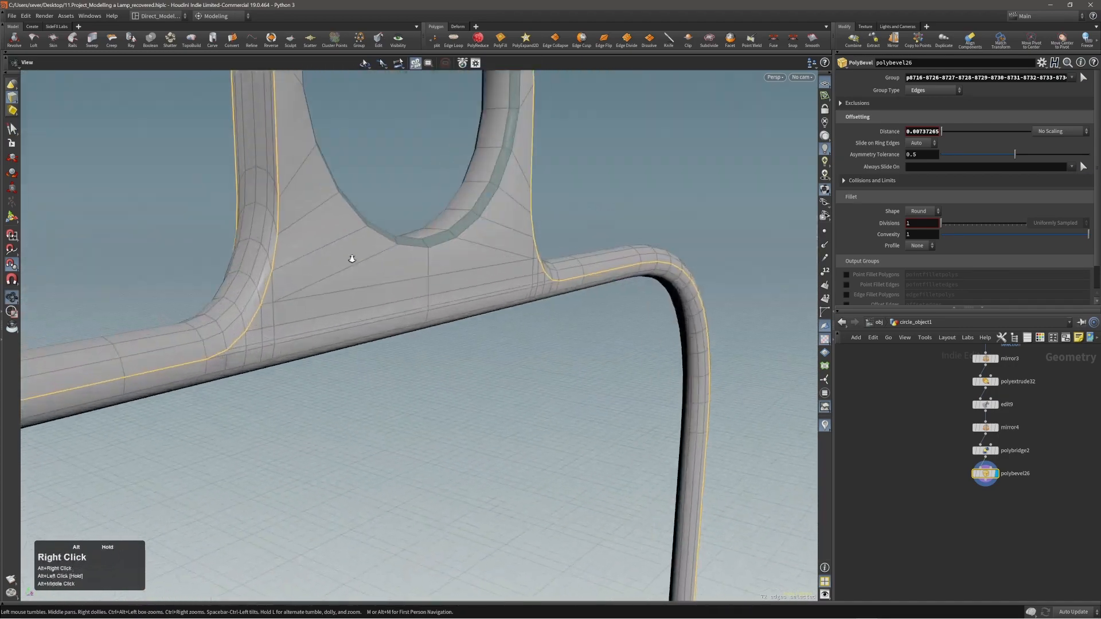
{"action": "double_click", "coordinate": [367, 331], "text": "shift"}
{"action": "right_click_drag", "start_coordinate": [527, 346], "coordinate": [347, 348], "text": "alt"}
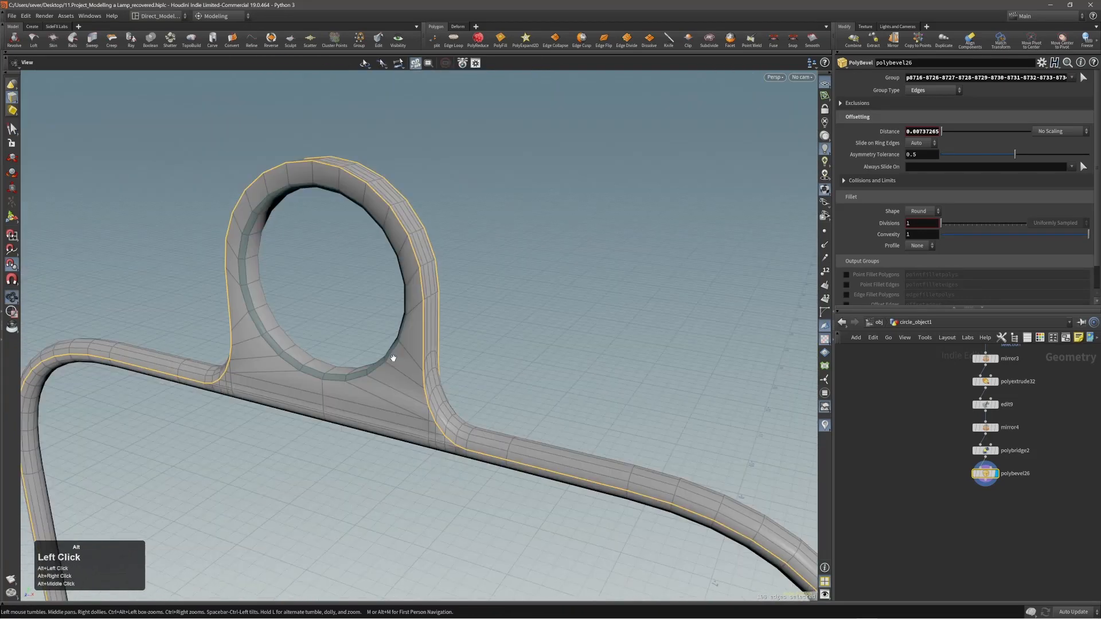
- Undo the latest edge operations on the handle, stepping back and forth through the history
{"action": "left_click_drag", "start_coordinate": [389, 356], "coordinate": [455, 361], "text": "alt"}
{"action": "key", "text": "ctrl+z"}
{"action": "key", "text": "ctrl+z"}
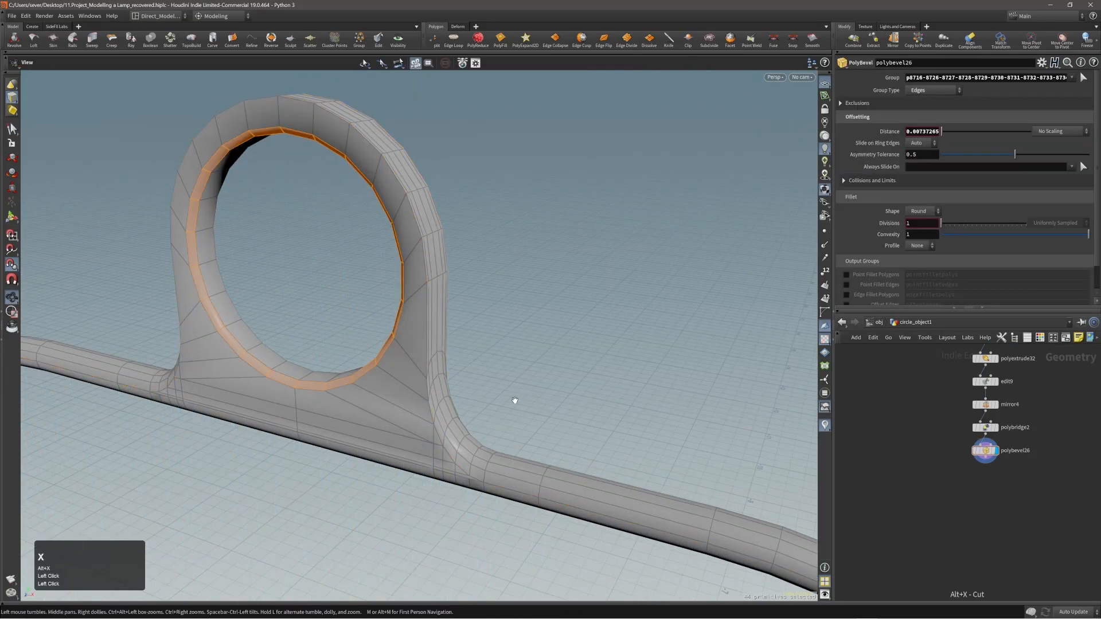
{"action": "key", "text": "ctrl+z"}
{"action": "key", "text": "ctrl+z"}
{"action": "key", "text": "ctrl+z"}
{"action": "key", "text": "ctrl+y"}
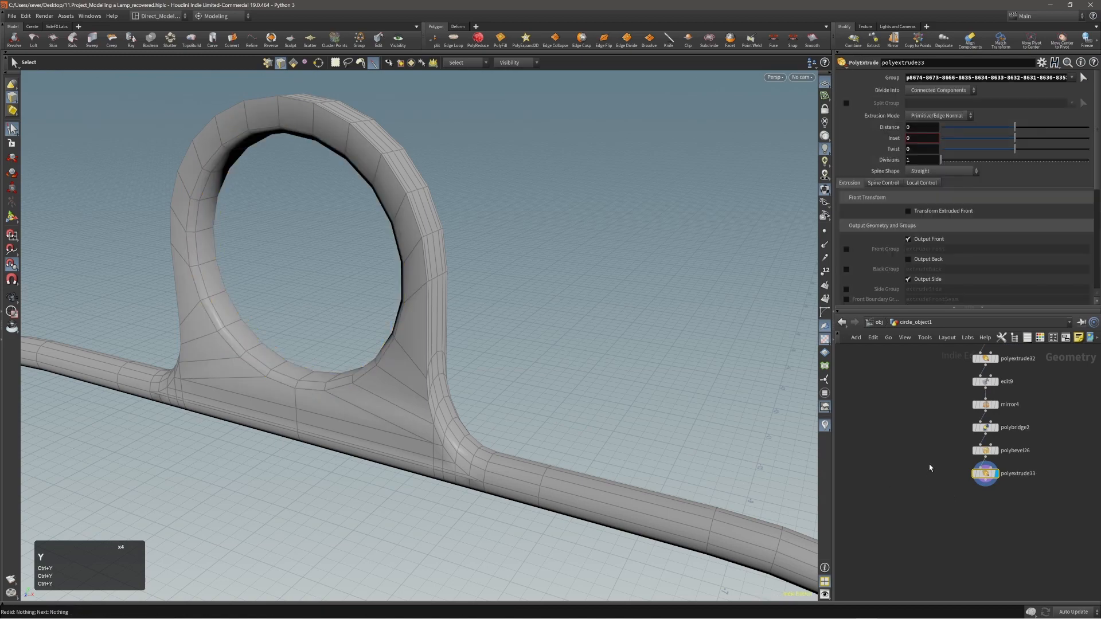
- Select the outer edge loops on both sides of the ring, continuing through the fillets and along the bars
{"action": "mouse_move", "coordinate": [350, 347]}
{"action": "right_mouse_down", "text": "alt"}
{"action": "mouse_move", "coordinate": [363, 348]}
{"action": "mouse_move", "coordinate": [351, 348]}
{"action": "right_mouse_up", "text": "alt"}
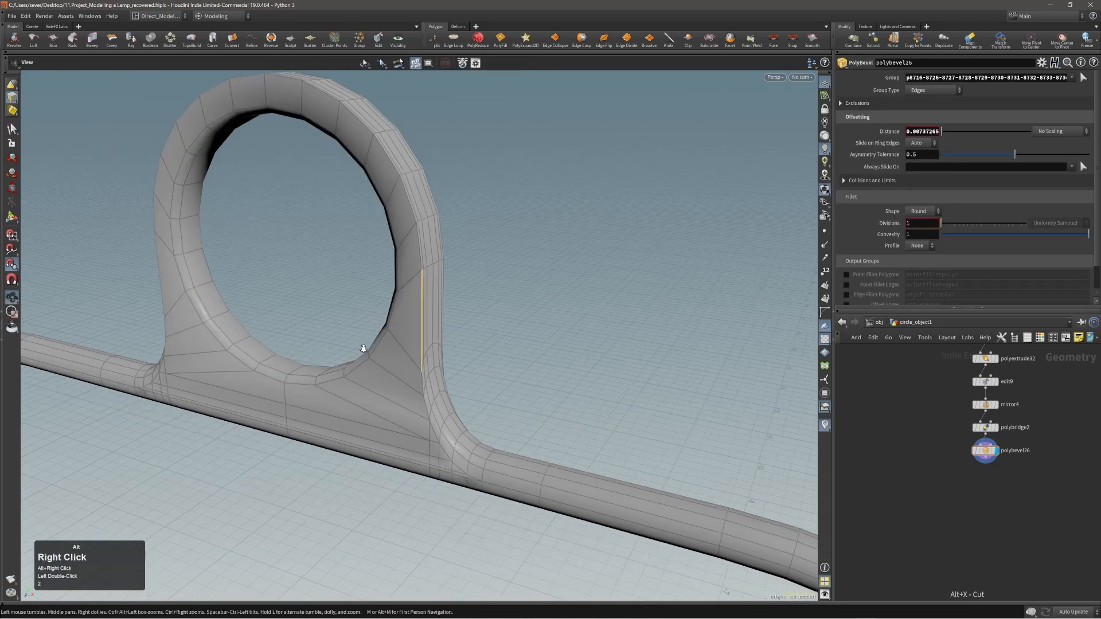
{"action": "double_click", "coordinate": [431, 287]}
{"action": "left_click_drag", "start_coordinate": [367, 321], "coordinate": [344, 321], "text": "alt"}
{"action": "middle_click_drag", "start_coordinate": [344, 321], "coordinate": [367, 286], "text": "alt"}
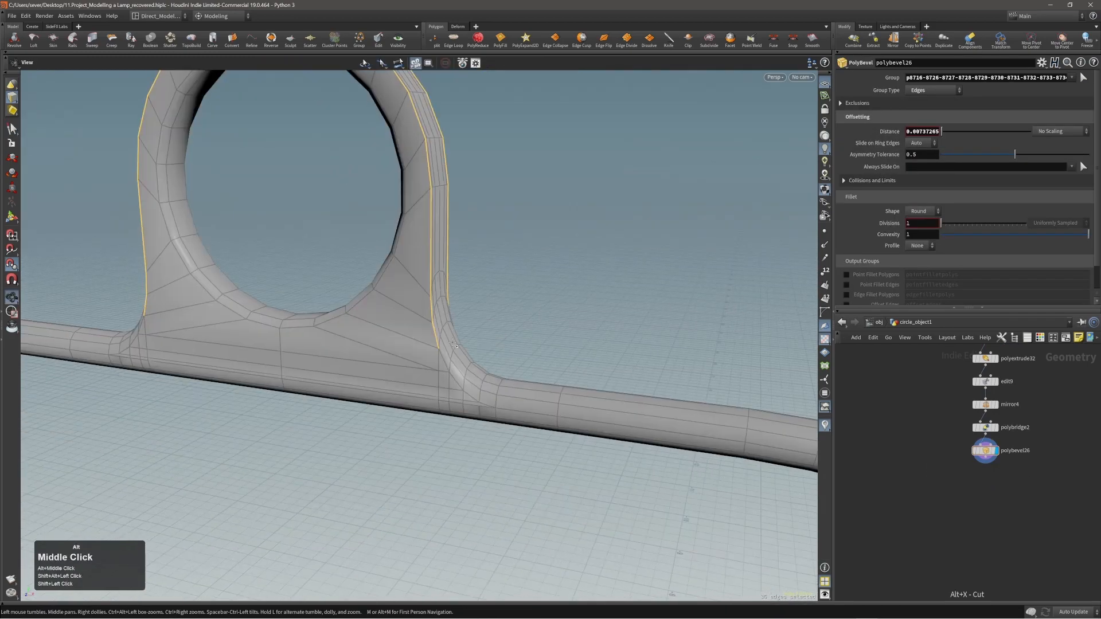
{"action": "double_click", "coordinate": [453, 367], "text": "shift"}
{"action": "left_click_drag", "start_coordinate": [344, 361], "coordinate": [284, 405], "text": "alt"}
{"action": "right_click_drag", "start_coordinate": [284, 404], "coordinate": [206, 375], "text": "alt"}
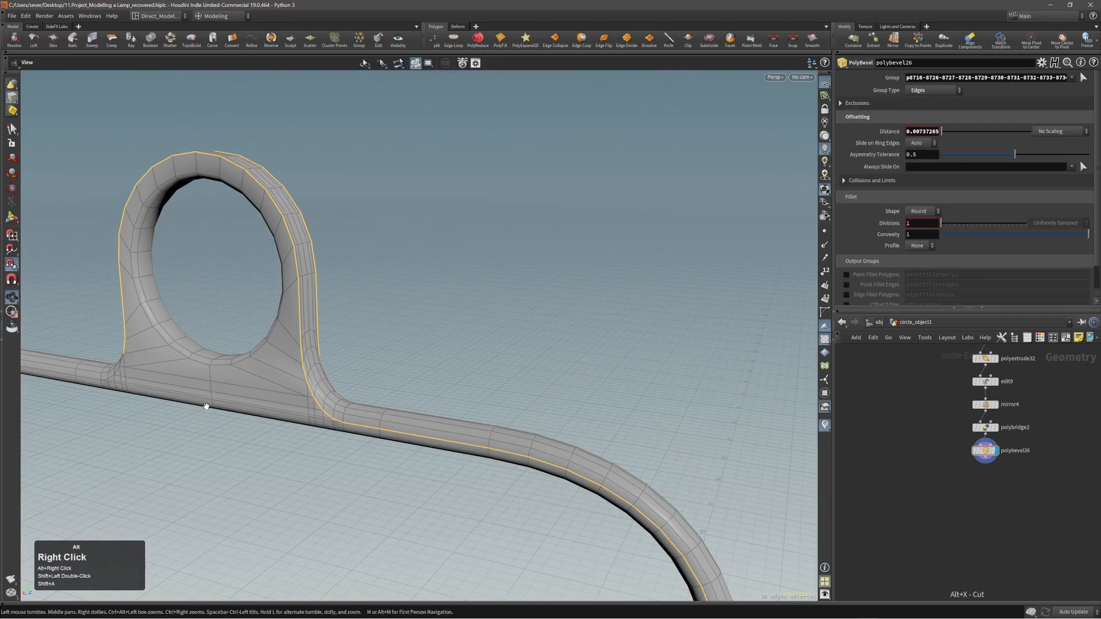
{"action": "left_click_drag", "start_coordinate": [207, 374], "coordinate": [279, 405], "text": "alt"}
{"action": "left_click", "coordinate": [279, 405], "text": "shift"}
{"action": "right_click_drag", "start_coordinate": [221, 417], "coordinate": [258, 396], "text": "alt"}
{"action": "left_click_drag", "start_coordinate": [258, 396], "coordinate": [373, 332], "text": "alt"}
{"action": "right_click_drag", "start_coordinate": [373, 333], "coordinate": [401, 315], "text": "alt"}
{"action": "right_click_drag", "start_coordinate": [401, 315], "coordinate": [425, 300], "text": "alt"}
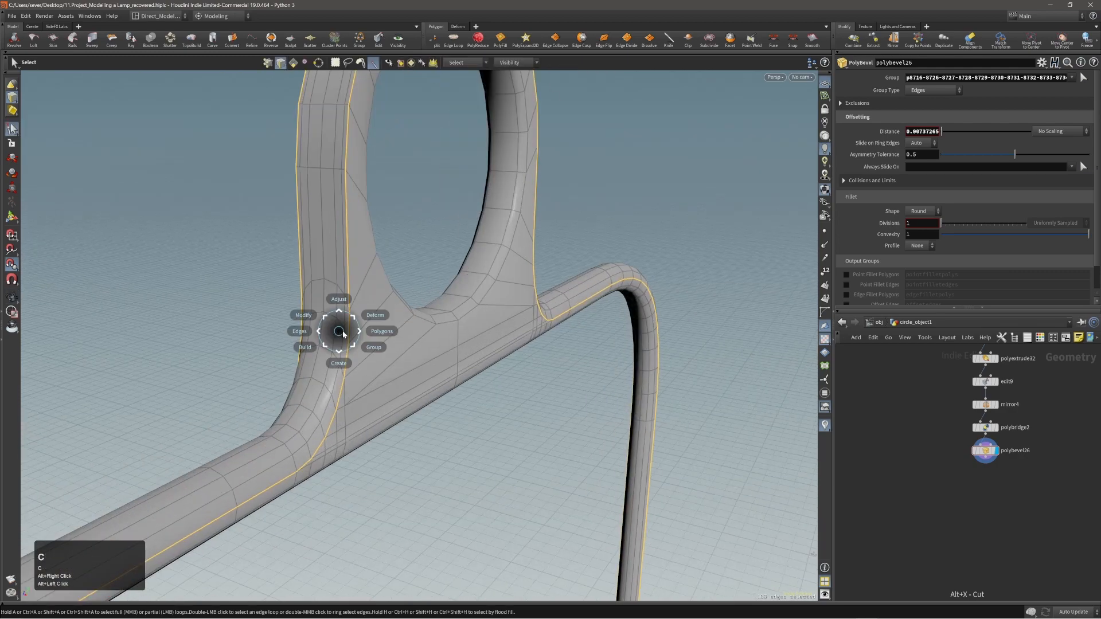
- Bevel the selected outer edge loops of the handle by a distance of 0.0023291 with one division
{"action": "left_click", "coordinate": [347, 323]}
{"action": "right_click_drag", "start_coordinate": [347, 322], "coordinate": [401, 302], "text": "alt"}
{"action": "left_click_drag", "start_coordinate": [400, 303], "coordinate": [355, 356], "text": "alt"}
{"action": "left_click_drag", "start_coordinate": [356, 356], "coordinate": [302, 366], "text": "alt"}
{"action": "right_click_drag", "start_coordinate": [302, 366], "coordinate": [437, 378], "text": "alt"}
{"action": "left_click_drag", "start_coordinate": [438, 378], "coordinate": [480, 346], "text": "alt"}
{"action": "left_click_drag", "start_coordinate": [479, 346], "coordinate": [478, 346]}
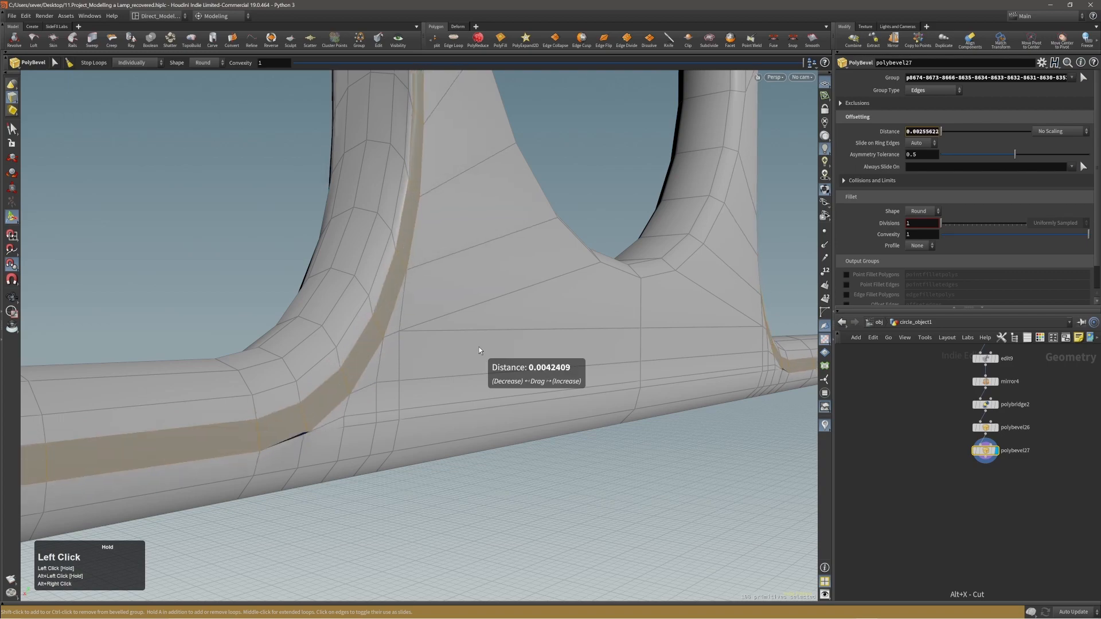
{"action": "right_click_drag", "start_coordinate": [478, 346], "coordinate": [436, 367], "text": "alt"}
{"action": "middle_click_drag", "start_coordinate": [436, 367], "coordinate": [459, 373], "text": "alt"}
{"action": "left_click_drag", "start_coordinate": [459, 373], "coordinate": [489, 297], "text": "alt"}
{"action": "middle_click_drag", "start_coordinate": [489, 298], "coordinate": [465, 350], "text": "alt"}
{"action": "key", "text": "ctrl+z"}
{"action": "left_click_drag", "start_coordinate": [465, 349], "coordinate": [426, 411], "text": "alt"}
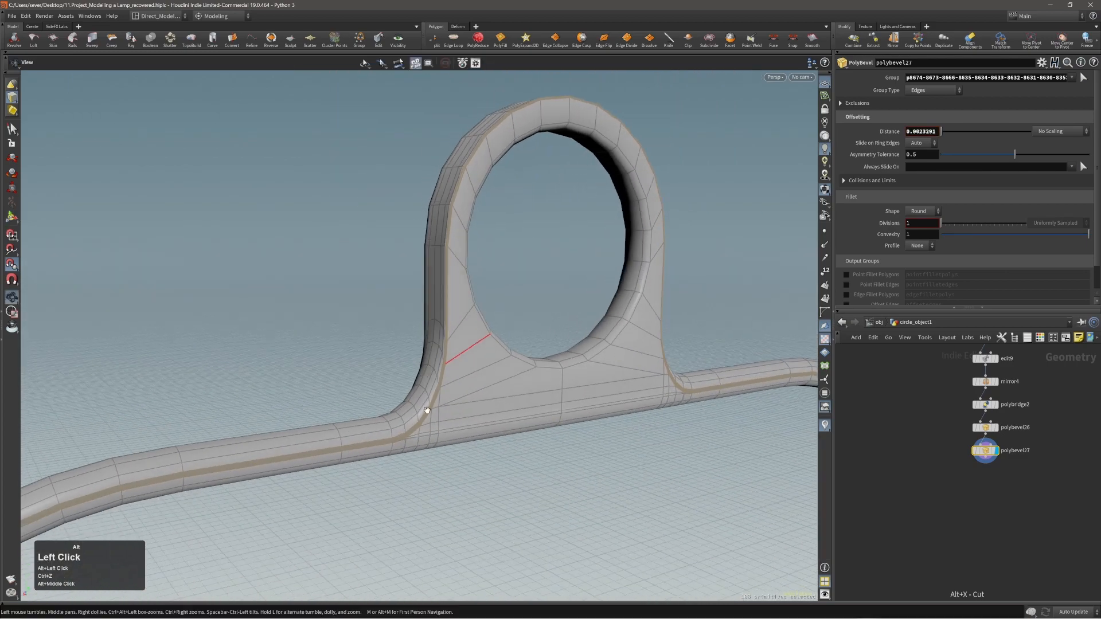
{"action": "right_click_drag", "start_coordinate": [426, 411], "coordinate": [502, 419], "text": "alt"}
{"action": "left_click_drag", "start_coordinate": [501, 419], "coordinate": [513, 389], "text": "alt"}
{"action": "right_click_drag", "start_coordinate": [514, 389], "coordinate": [513, 432], "text": "alt"}
{"action": "middle_click_drag", "start_coordinate": [513, 432], "coordinate": [455, 418], "text": "alt"}
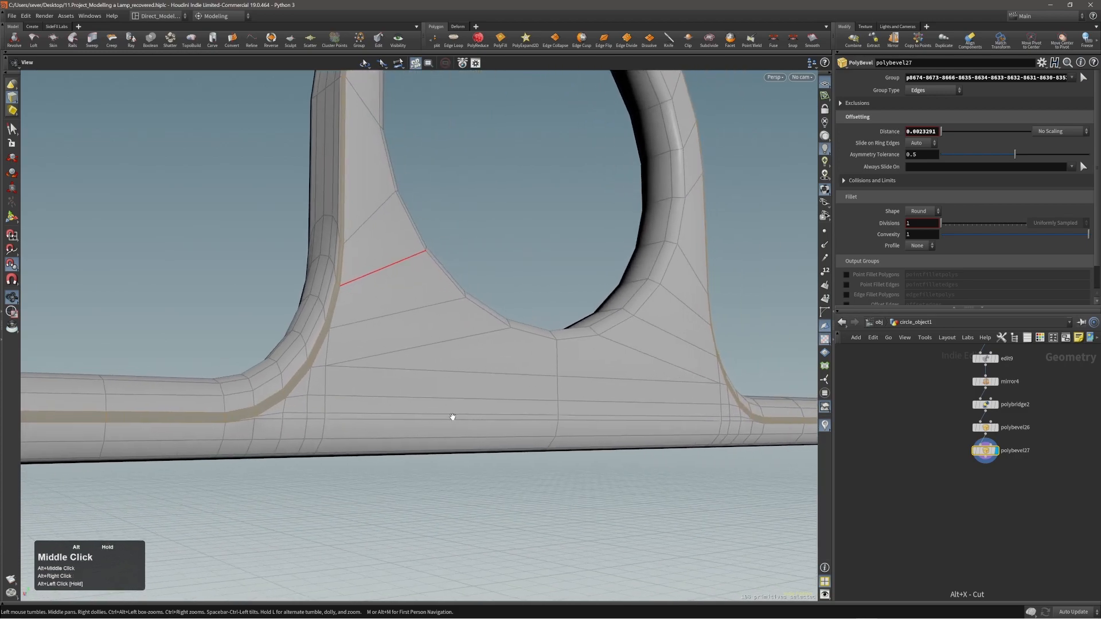
- Select the partial horizontal edge row across the ring's base and shift it slightly vertically
{"action": "key", "text": "2"}
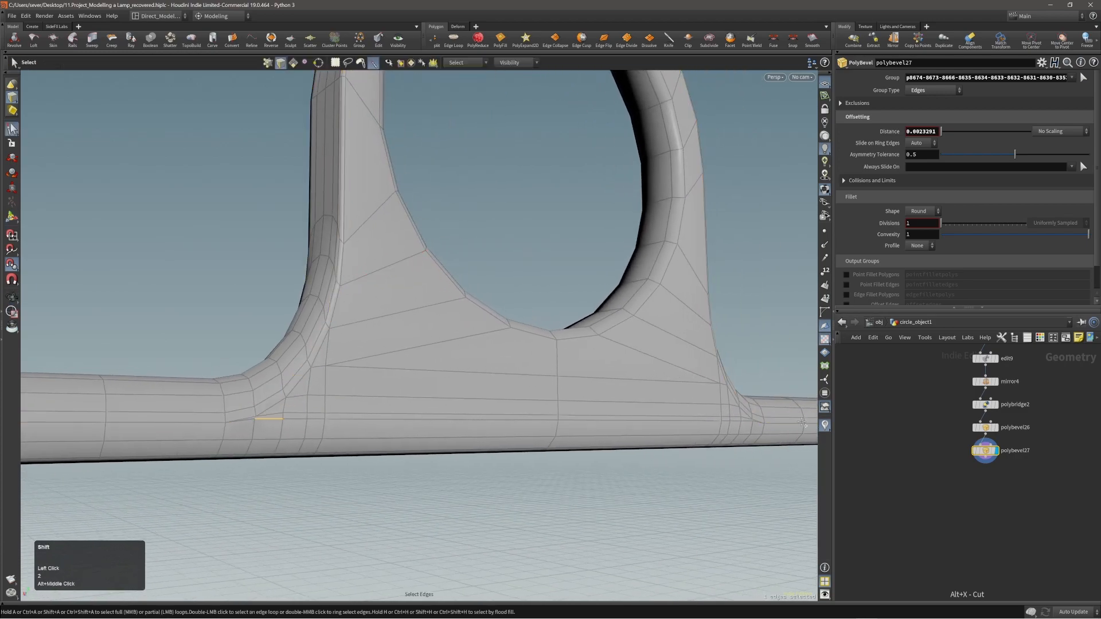
{"action": "left_click_drag", "start_coordinate": [722, 430], "coordinate": [747, 438], "text": "alt"}
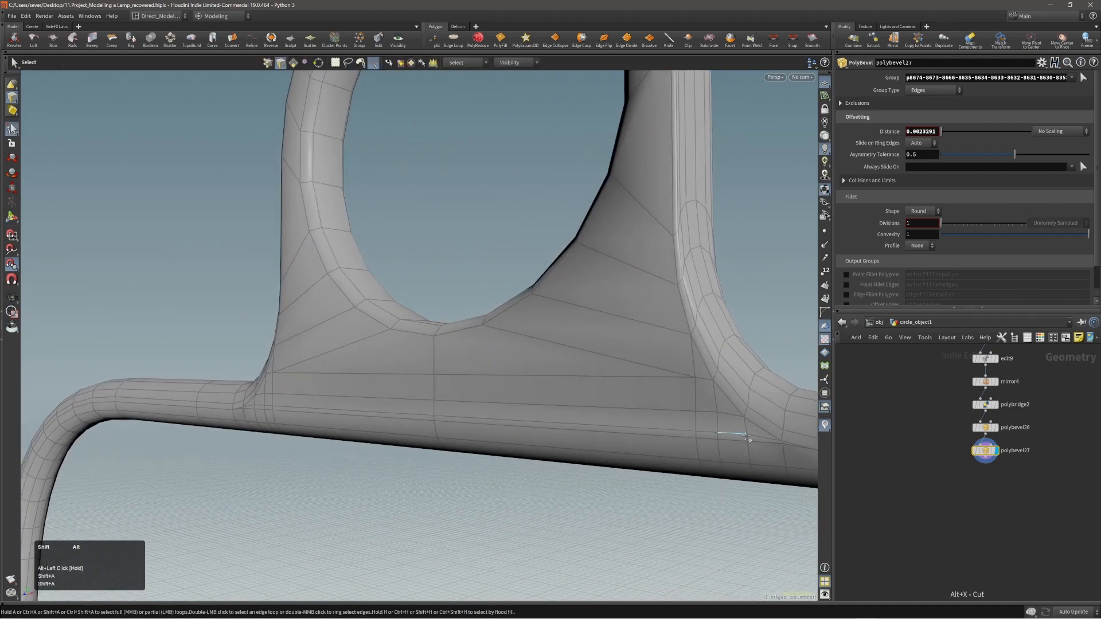
{"action": "middle_click", "coordinate": [250, 412]}
{"action": "key", "text": "t"}
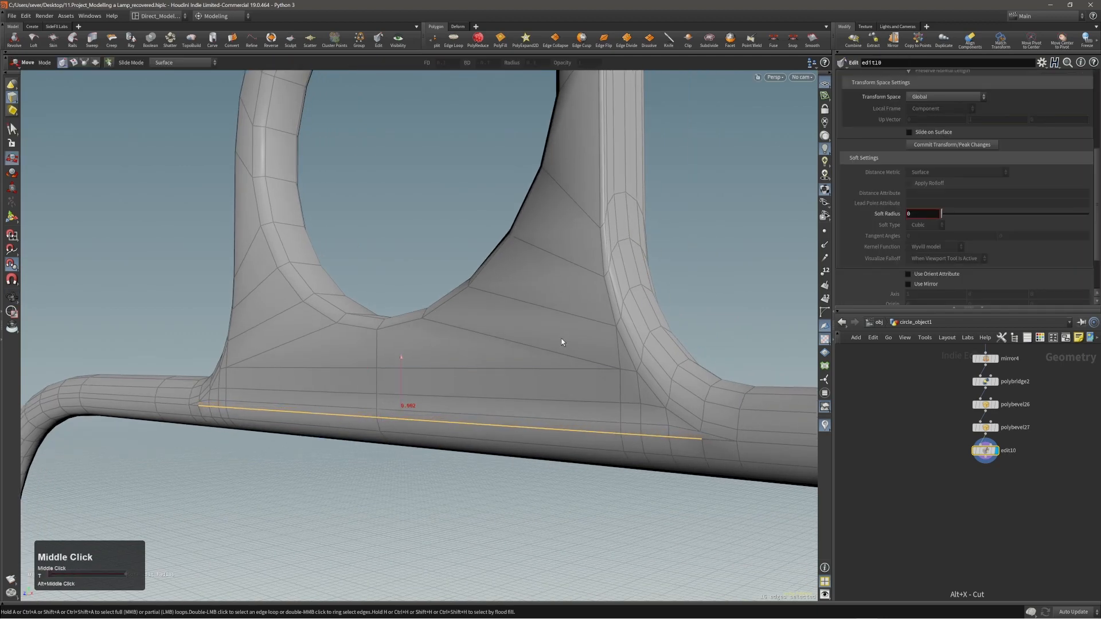
- Select the neighbouring horizontal edge row between the two fillets at the ring's base and move it slightly downward
{"action": "left_click", "coordinate": [666, 424]}
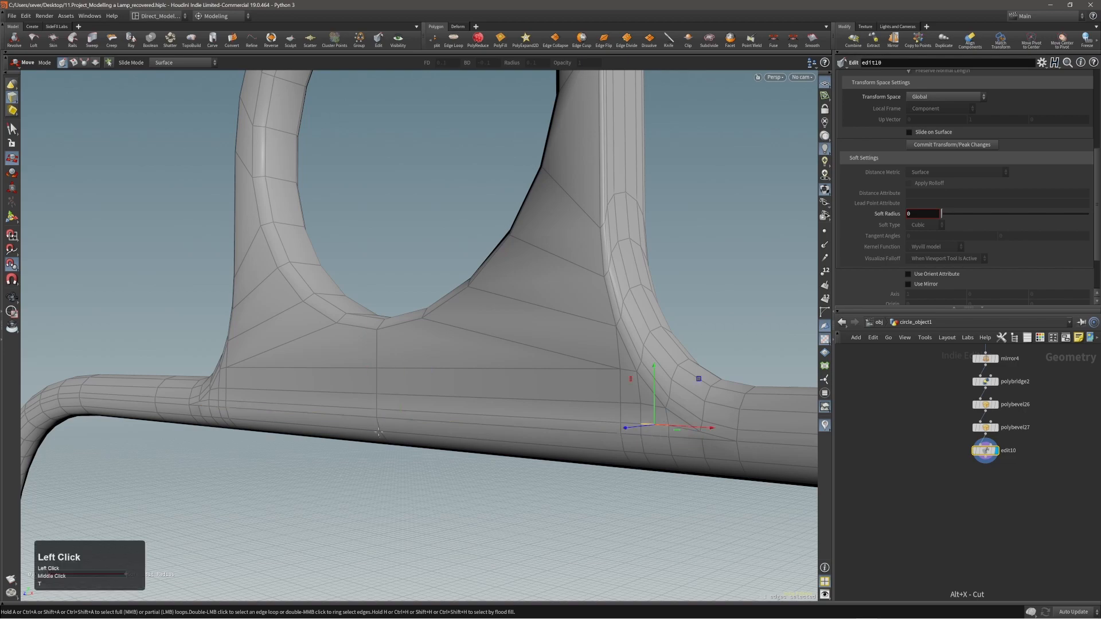
{"action": "left_click", "coordinate": [212, 401], "text": "shift"}
{"action": "left_click_drag", "start_coordinate": [213, 401], "coordinate": [303, 405], "text": "alt+shift"}
{"action": "left_click", "coordinate": [305, 412], "text": "shift"}
{"action": "right_click_drag", "start_coordinate": [307, 411], "coordinate": [322, 398], "text": "alt"}
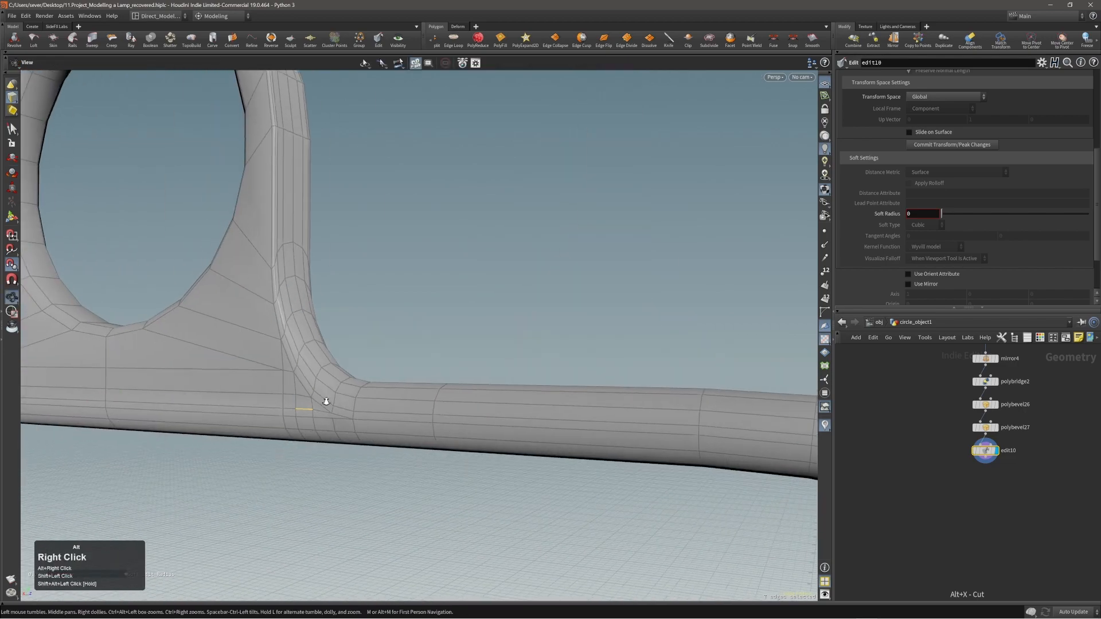
{"action": "middle_click_drag", "start_coordinate": [86, 403], "coordinate": [207, 411], "text": "alt"}
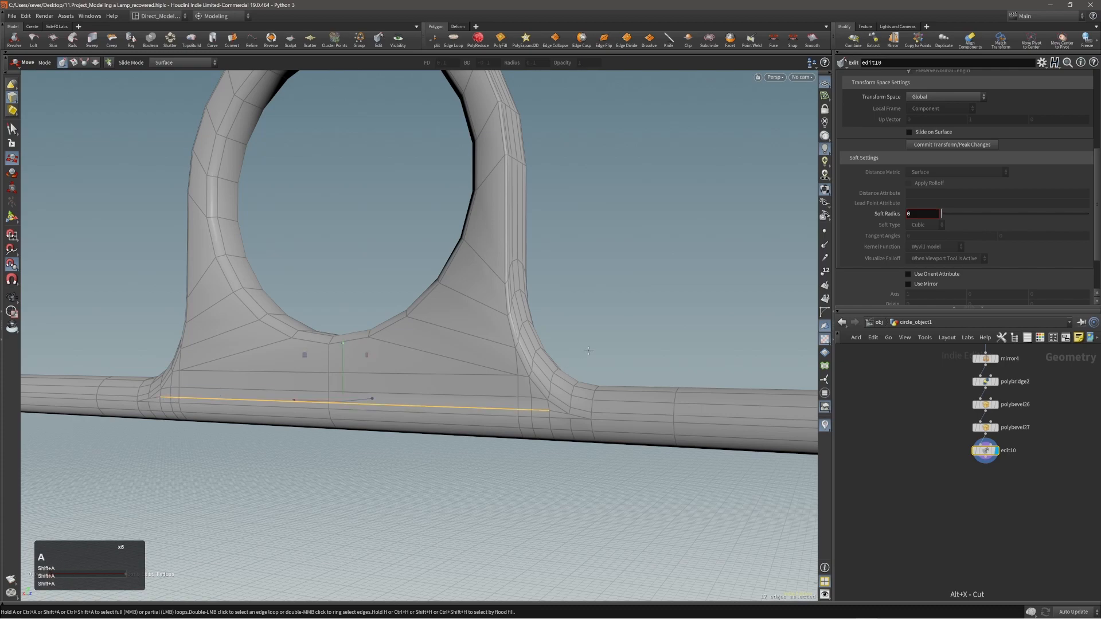
{"action": "middle_click_drag", "start_coordinate": [562, 348], "coordinate": [561, 349]}
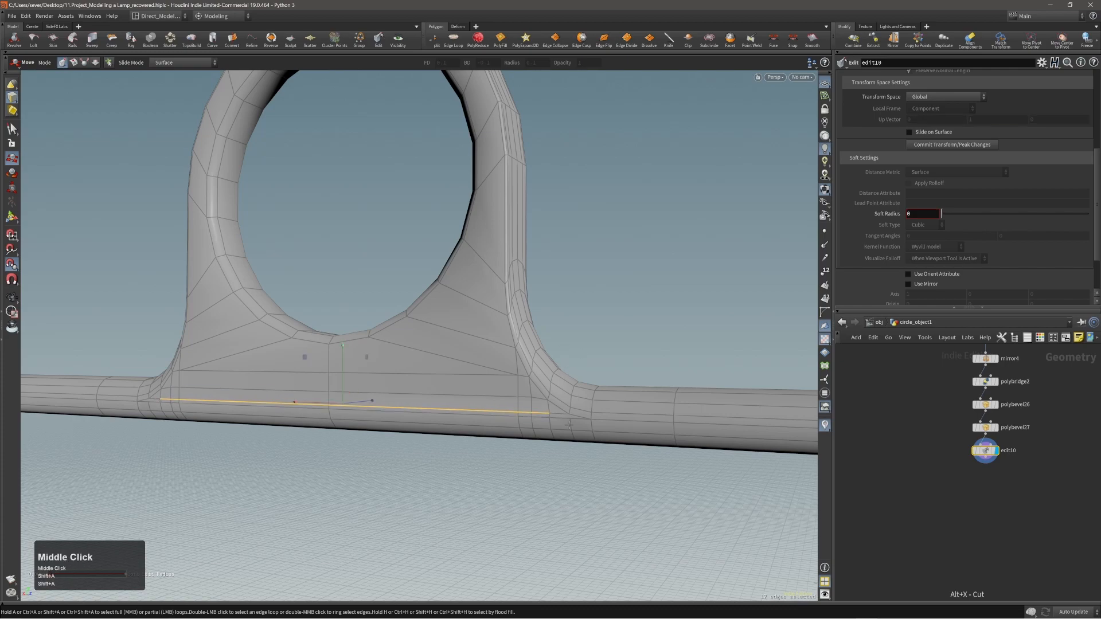
- Examine the whole handle from several angles and how its bar ends sit relative to the lamp's mounting lugs
{"action": "right_click_drag", "start_coordinate": [351, 382], "coordinate": [351, 383], "text": "alt"}
{"action": "left_click_drag", "start_coordinate": [351, 383], "coordinate": [351, 386], "text": "alt"}
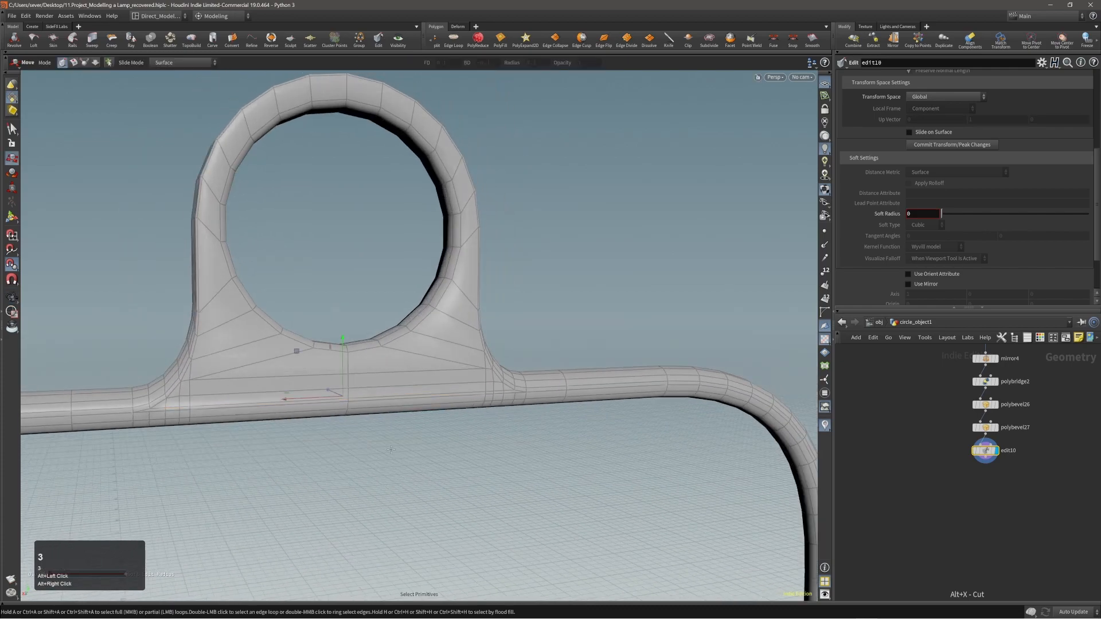
{"action": "right_click_drag", "start_coordinate": [389, 389], "coordinate": [438, 381], "text": "alt"}
{"action": "left_click_drag", "start_coordinate": [438, 382], "coordinate": [326, 393], "text": "alt"}
{"action": "right_click_drag", "start_coordinate": [327, 393], "coordinate": [349, 327], "text": "alt"}
{"action": "middle_click_drag", "start_coordinate": [349, 327], "coordinate": [387, 312], "text": "alt"}
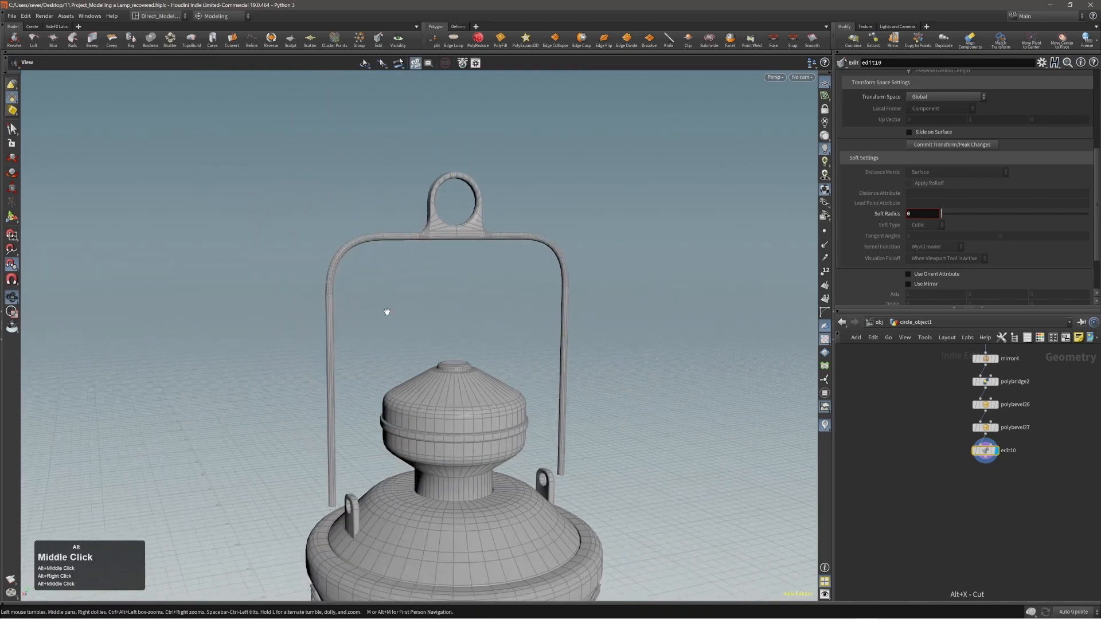
{"action": "right_click_drag", "start_coordinate": [387, 311], "coordinate": [500, 475], "text": "alt"}
{"action": "left_click_drag", "start_coordinate": [350, 503], "coordinate": [373, 510], "text": "alt"}
{"action": "right_click_drag", "start_coordinate": [372, 510], "coordinate": [423, 513], "text": "alt"}
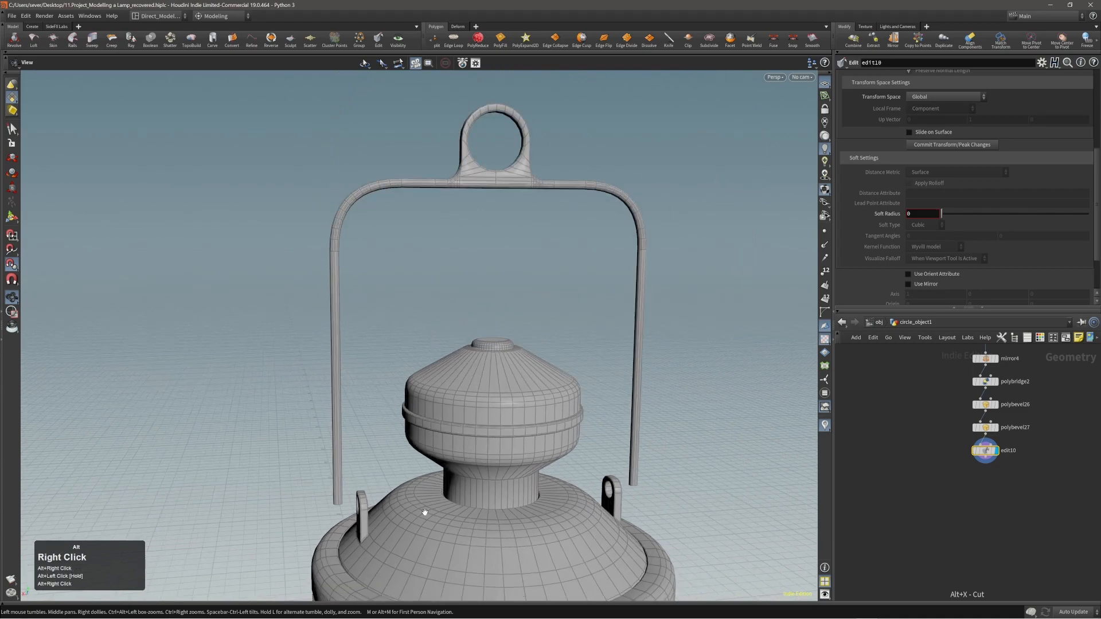
{"action": "mouse_move", "coordinate": [422, 514]}
{"action": "left_mouse_down", "text": "alt"}
{"action": "mouse_move", "coordinate": [376, 518]}
{"action": "mouse_move", "coordinate": [408, 509]}
{"action": "left_mouse_up", "text": "alt"}
{"action": "right_click_drag", "start_coordinate": [416, 500], "coordinate": [401, 504], "text": "alt"}
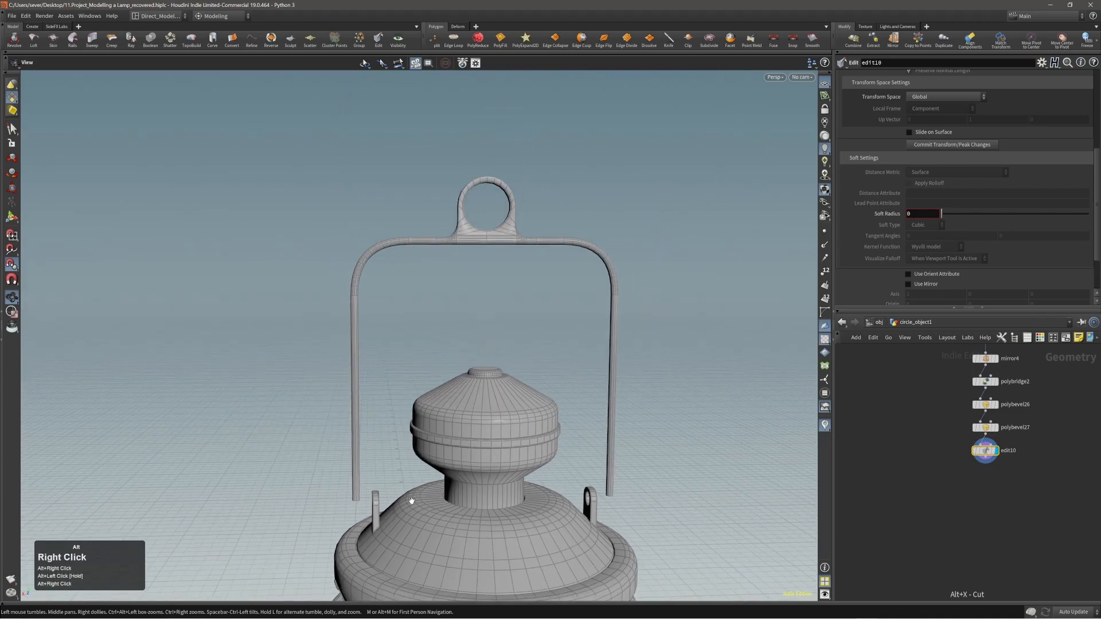
- Select the edge loop at one bar's lower end and move it upward to shorten the bar above the mounting lug
{"action": "middle_click_drag", "start_coordinate": [401, 505], "coordinate": [378, 493], "text": "alt"}
{"action": "right_click_drag", "start_coordinate": [379, 493], "coordinate": [349, 468], "text": "alt"}
{"action": "mouse_move", "coordinate": [349, 469]}
{"action": "left_mouse_down", "text": "alt"}
{"action": "mouse_move", "coordinate": [361, 401]}
{"action": "mouse_move", "coordinate": [367, 464]}
{"action": "left_mouse_up", "text": "alt"}
{"action": "right_click_drag", "start_coordinate": [367, 464], "coordinate": [386, 462], "text": "alt"}
{"action": "middle_click_drag", "start_coordinate": [386, 462], "coordinate": [365, 448], "text": "alt"}
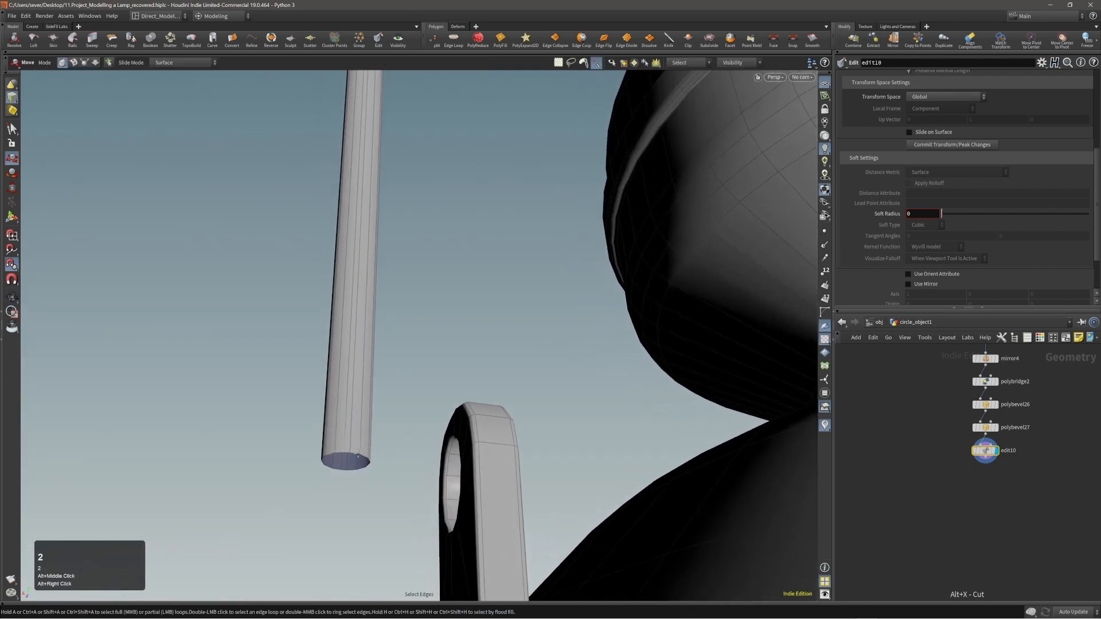
{"action": "left_click_drag", "start_coordinate": [361, 462], "coordinate": [356, 484], "text": "alt"}
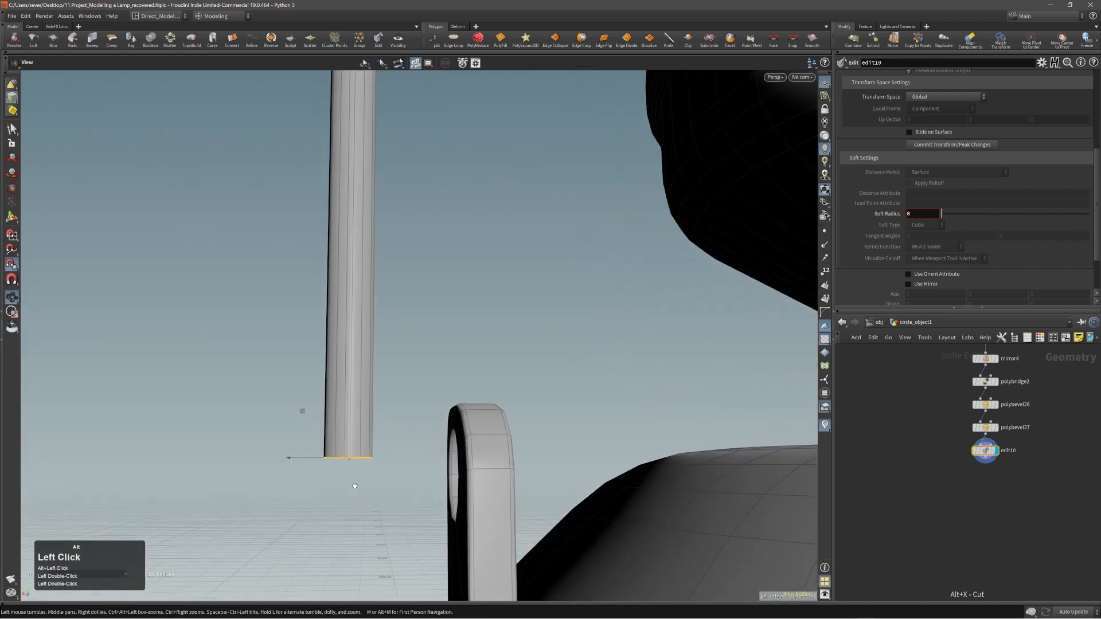
{"action": "key", "text": "t"}
{"action": "middle_click_drag", "start_coordinate": [403, 431], "coordinate": [404, 426]}
{"action": "right_click_drag", "start_coordinate": [369, 401], "coordinate": [366, 402], "text": "alt"}
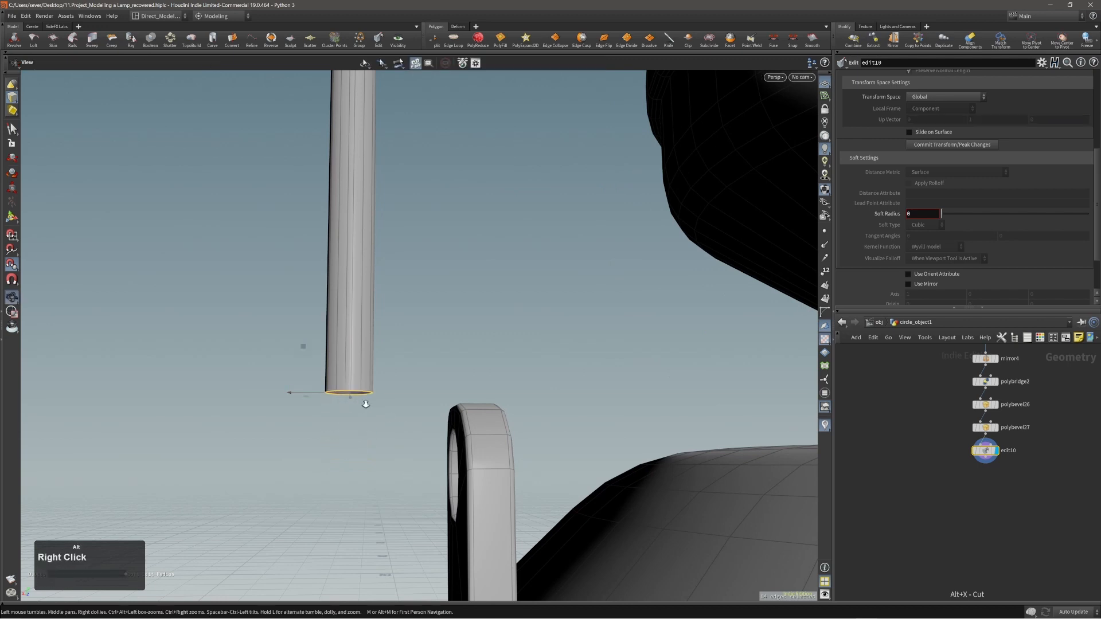
{"action": "left_click_drag", "start_coordinate": [0, 0], "coordinate": [0, 0]}
{"action": "right_click_drag", "start_coordinate": [366, 401], "coordinate": [369, 398], "text": "alt"}
- Extrude the bar's lower end by about 0.0155 and scale the extruded front down into a taper
{"action": "left_click_drag", "start_coordinate": [370, 399], "coordinate": [380, 337], "text": "alt"}
{"action": "right_click_drag", "start_coordinate": [381, 336], "coordinate": [353, 371], "text": "alt"}
{"action": "middle_click_drag", "start_coordinate": [354, 371], "coordinate": [352, 369], "text": "alt"}
{"action": "left_click_drag", "start_coordinate": [353, 370], "coordinate": [362, 418], "text": "alt"}
{"action": "left_click", "coordinate": [360, 386]}
{"action": "left_click", "coordinate": [381, 383]}
{"action": "middle_click_drag", "start_coordinate": [361, 418], "coordinate": [410, 379]}
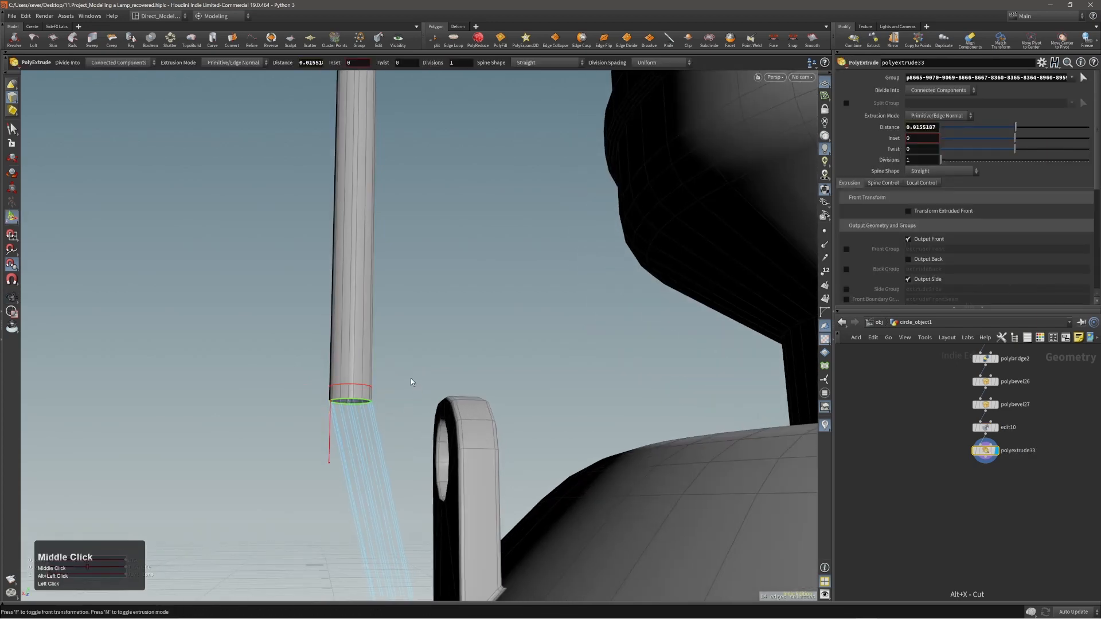
{"action": "key", "text": "f"}
{"action": "left_click_drag", "start_coordinate": [411, 378], "coordinate": [406, 393], "text": "alt"}
{"action": "middle_click_drag", "start_coordinate": [406, 395], "coordinate": [470, 372]}
- Extrude the narrowed end again, extending it downward by about 0.122 as a thin tip
{"action": "key", "text": "q"}
{"action": "left_click_drag", "start_coordinate": [425, 366], "coordinate": [401, 359], "text": "alt"}
{"action": "middle_click_drag", "start_coordinate": [402, 362], "coordinate": [410, 480]}
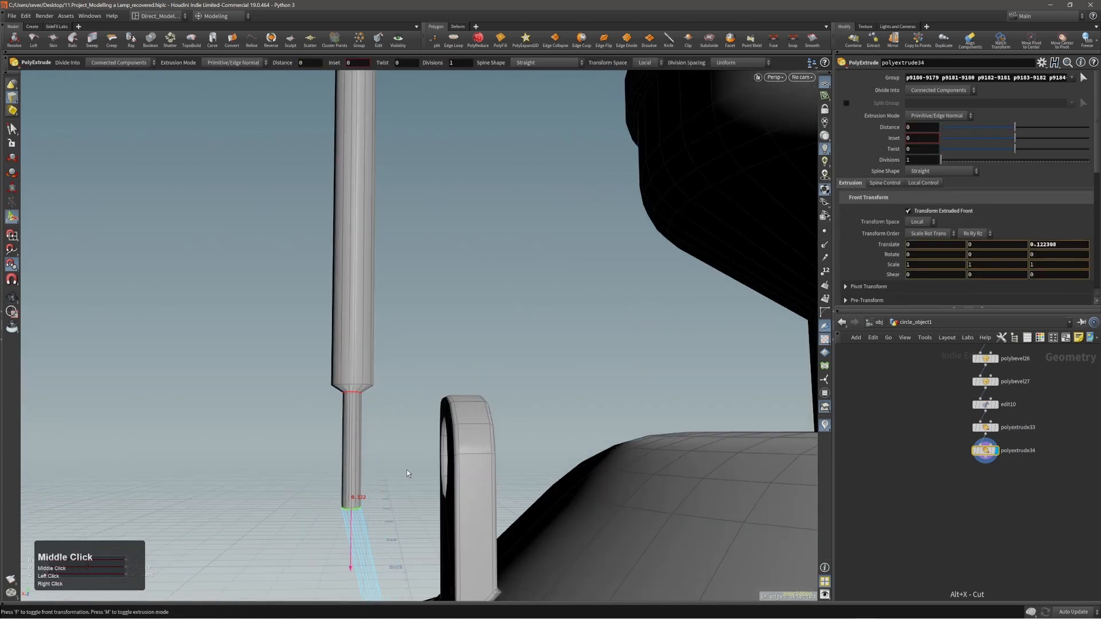
- Insert three edge loops across the thin tip at the bar's lower end
{"action": "left_click_drag", "start_coordinate": [411, 480], "coordinate": [435, 419], "text": "alt"}
{"action": "key", "text": "c"}
{"action": "left_click", "coordinate": [421, 422]}
{"action": "left_click", "coordinate": [401, 428]}
{"action": "left_click", "coordinate": [356, 453]}
{"action": "left_click_drag", "start_coordinate": [957, 164], "coordinate": [985, 166]}
- Scale the three inserted edge loops sideways to widen the tip in front of the mounting lug
{"action": "left_click_drag", "start_coordinate": [390, 438], "coordinate": [459, 439], "text": "alt"}
{"action": "key", "text": "alt+e"}
{"action": "left_click", "coordinate": [430, 449]}
{"action": "left_click_drag", "start_coordinate": [430, 448], "coordinate": [403, 450]}
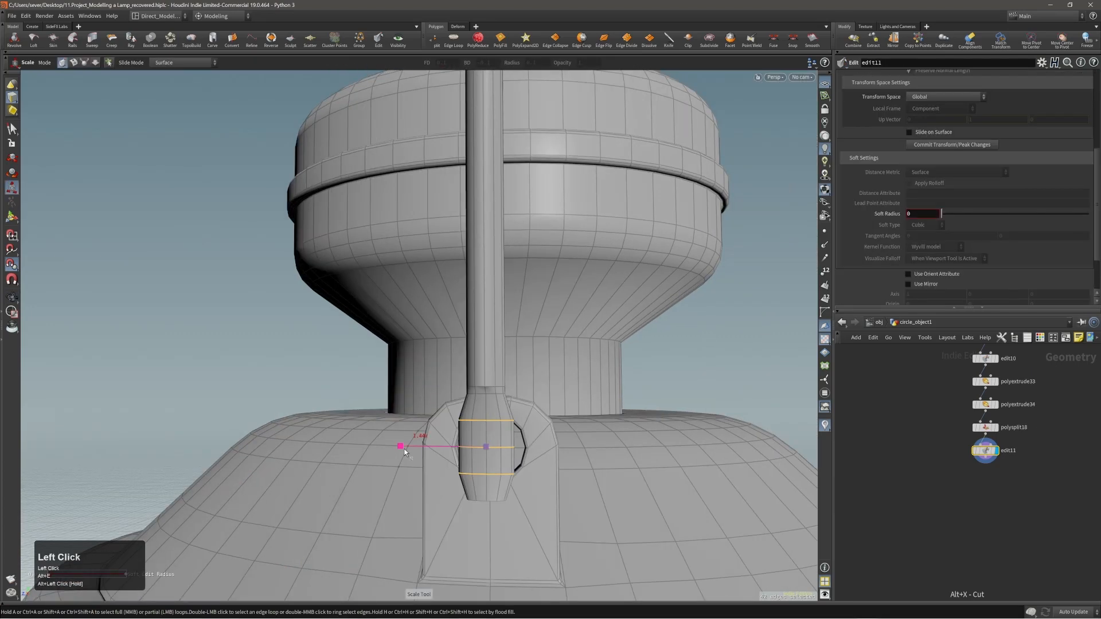
- Close the open bottom of the bar's tip with PolyFill and adjust the fill options
{"action": "left_click", "coordinate": [504, 463]}
{"action": "left_click_drag", "start_coordinate": [412, 457], "coordinate": [510, 436], "text": "alt"}
{"action": "left_click", "coordinate": [501, 40]}
{"action": "left_click", "coordinate": [933, 90]}
{"action": "left_click", "coordinate": [926, 122]}
{"action": "left_click", "coordinate": [909, 204]}
- Bevel the edge loop where the bar meets its tip by 0.0139719 with three divisions
{"action": "right_click_drag", "start_coordinate": [510, 436], "coordinate": [527, 451], "text": "alt"}
{"action": "left_click_drag", "start_coordinate": [527, 452], "coordinate": [514, 356], "text": "alt"}
{"action": "key", "text": "t"}
{"action": "double_click", "coordinate": [503, 314]}
{"action": "key", "text": "c"}
{"action": "key", "text": "c"}
{"action": "left_click_drag", "start_coordinate": [573, 337], "coordinate": [619, 340]}
{"action": "scroll", "coordinate": [619, 339], "scroll_direction": "up", "scroll_amount": 2, "text": "shift"}
- Select the bar with the shaped tip together with its upper bend and move it inward toward the mounting lug
{"action": "left_click_drag", "start_coordinate": [619, 339], "coordinate": [533, 359], "text": "alt"}
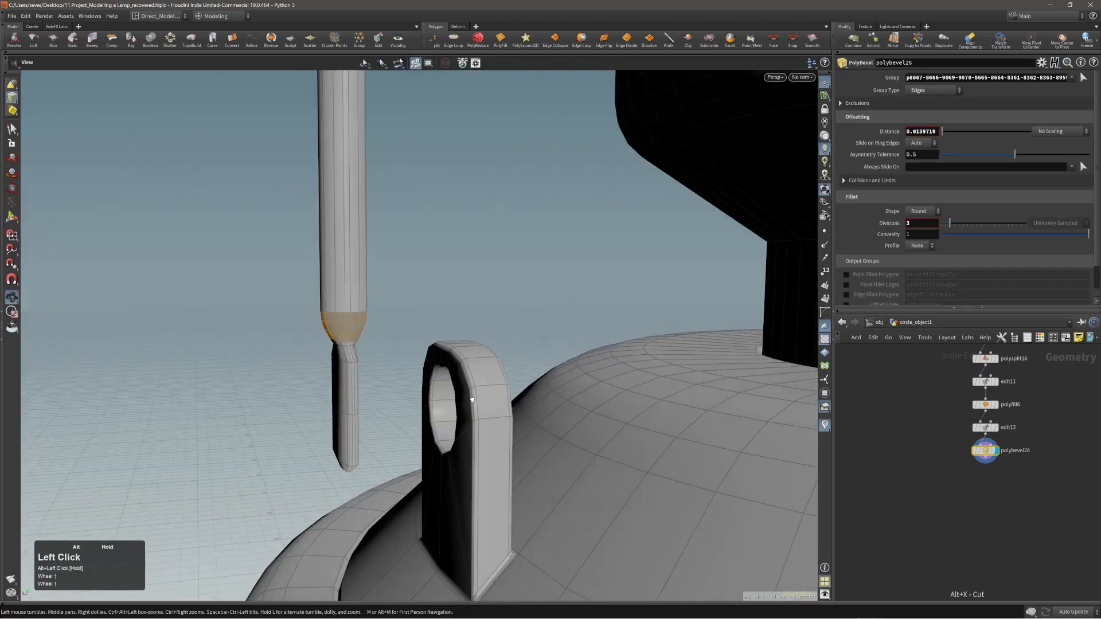
{"action": "right_click_drag", "start_coordinate": [533, 359], "coordinate": [499, 402], "text": "alt"}
{"action": "left_click_drag", "start_coordinate": [498, 401], "coordinate": [610, 403], "text": "alt"}
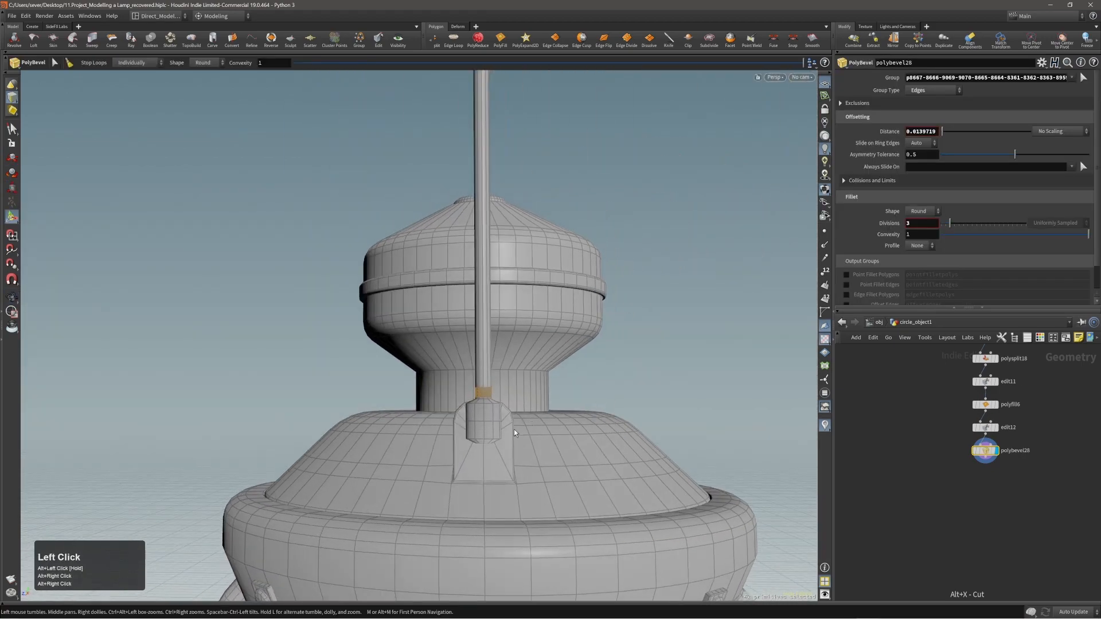
{"action": "key", "text": "3"}
{"action": "left_click_drag", "start_coordinate": [514, 429], "coordinate": [433, 418], "text": "alt"}
{"action": "mouse_move", "coordinate": [436, 413]}
{"action": "right_mouse_down", "text": "alt"}
{"action": "mouse_move", "coordinate": [421, 420]}
{"action": "mouse_move", "coordinate": [448, 407]}
{"action": "right_mouse_up", "text": "alt"}
{"action": "key", "text": "2"}
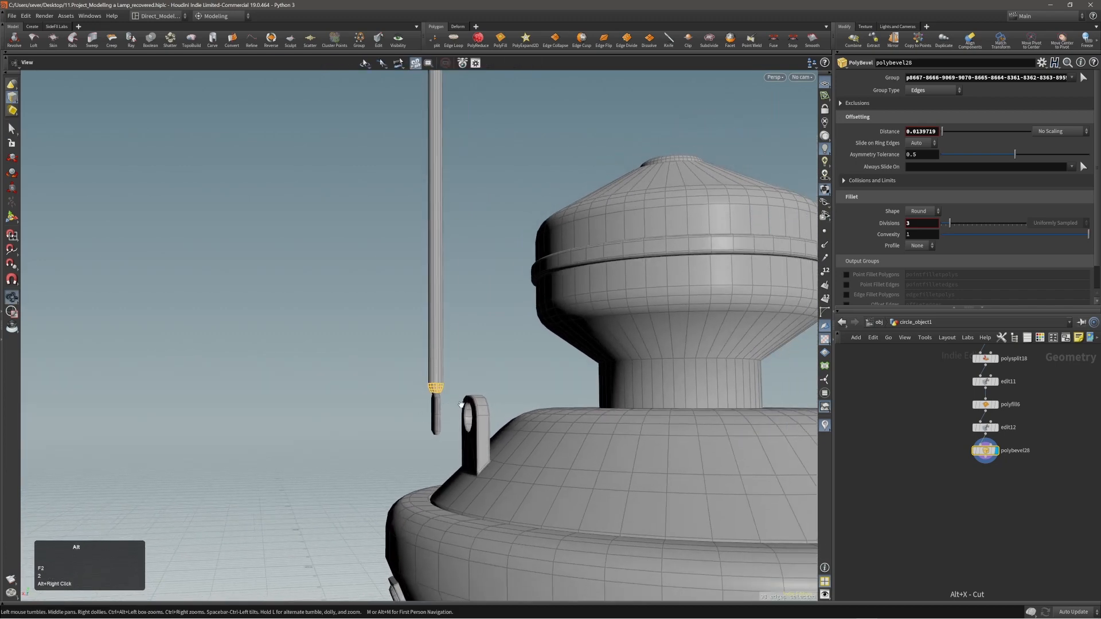
{"action": "left_click_drag", "start_coordinate": [461, 405], "coordinate": [421, 377], "text": "alt"}
{"action": "left_click_drag", "start_coordinate": [452, 428], "coordinate": [451, 428]}
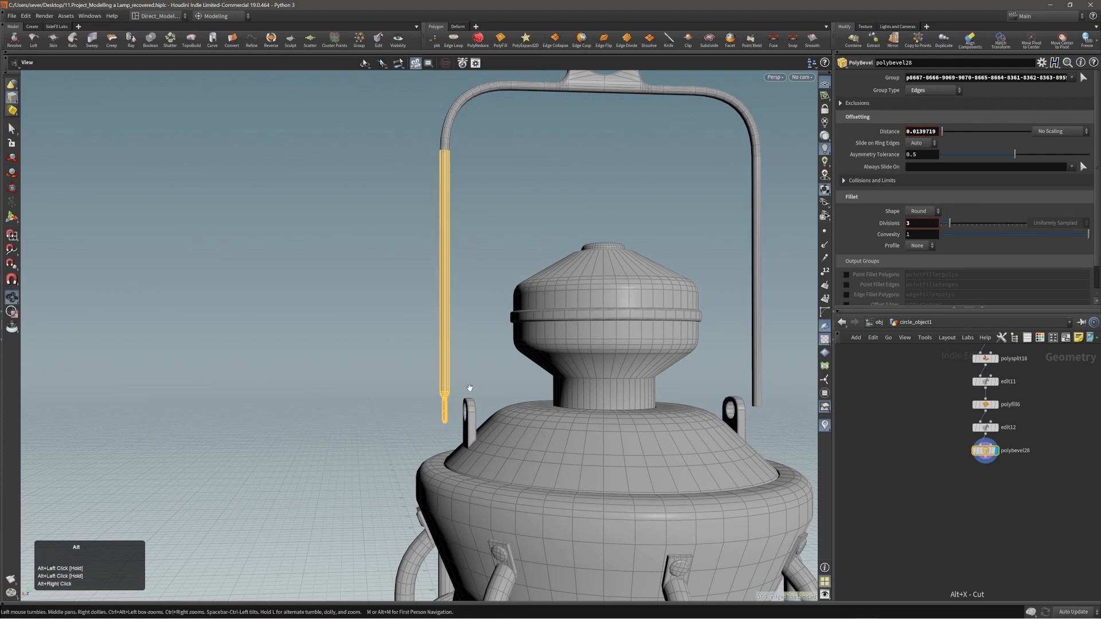
{"action": "middle_click_drag", "start_coordinate": [456, 370], "coordinate": [397, 454], "text": "alt"}
{"action": "left_click_drag", "start_coordinate": [353, 165], "coordinate": [454, 298], "text": "shift"}
{"action": "key", "text": "t"}
{"action": "middle_click_drag", "start_coordinate": [532, 291], "coordinate": [550, 294]}
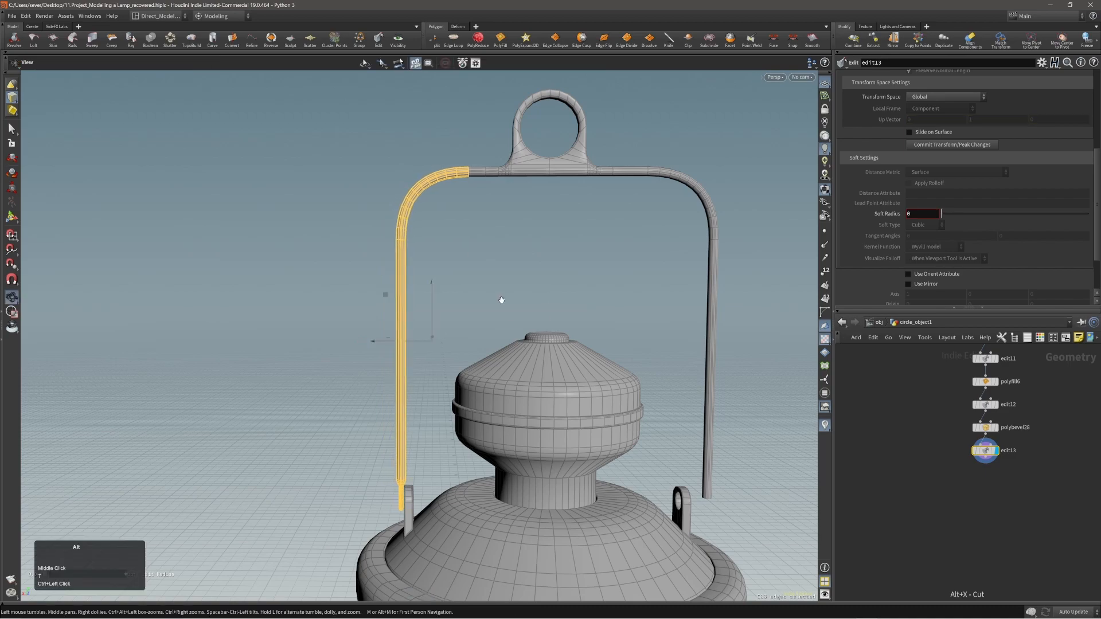
- Select all points of the handle's opposite half, from the ring's middle to the untipped bar end, and delete them
{"action": "left_click_drag", "start_coordinate": [501, 302], "coordinate": [503, 310], "text": "alt"}
{"action": "right_click_drag", "start_coordinate": [503, 309], "coordinate": [553, 233], "text": "alt"}
{"action": "left_click_drag", "start_coordinate": [553, 233], "coordinate": [677, 409], "text": "alt"}
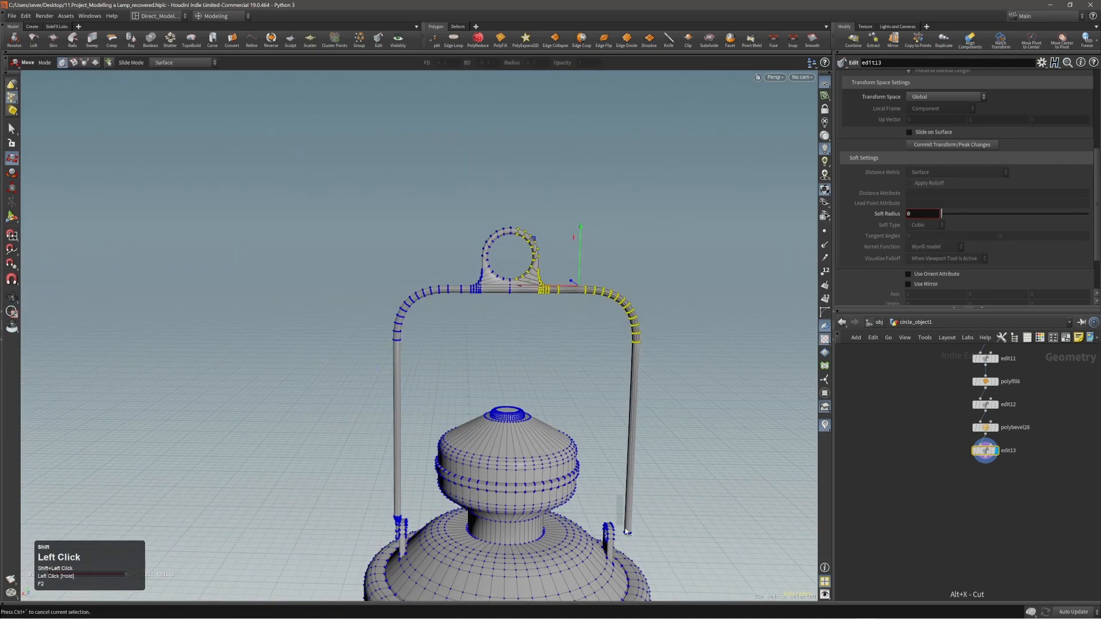
{"action": "key", "text": "Delete"}
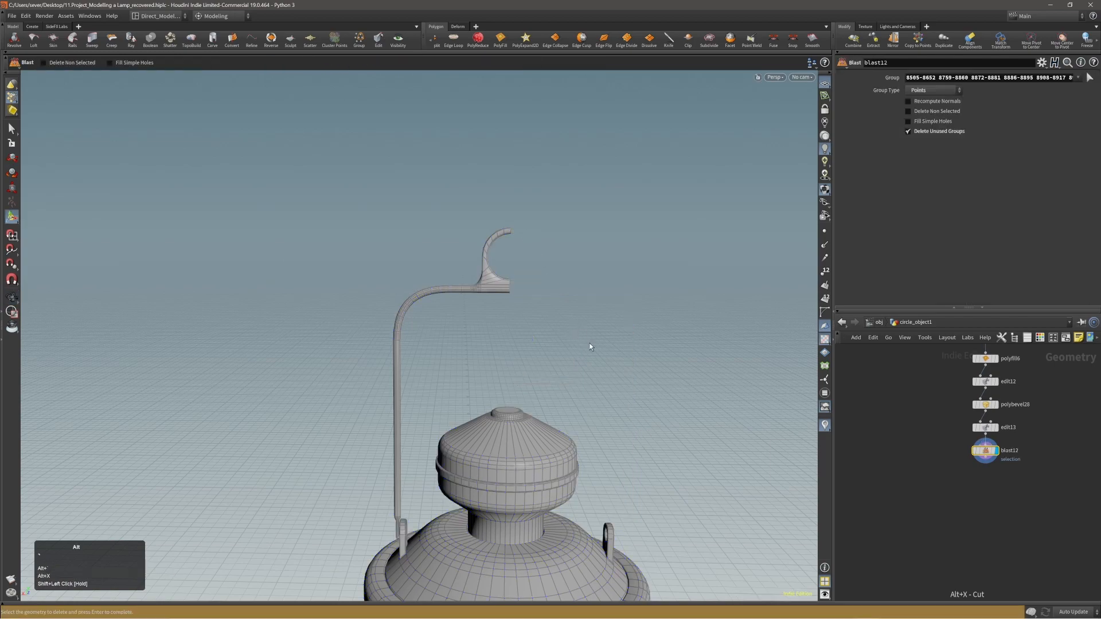
- Mirror the remaining handle half along the X direction to rebuild the complete handle
{"action": "left_click_drag", "start_coordinate": [505, 307], "coordinate": [553, 270], "text": "alt"}
{"action": "left_click", "coordinate": [485, 271]}
{"action": "key", "text": "s"}
{"action": "middle_click_drag", "start_coordinate": [500, 285], "coordinate": [496, 220], "text": "alt"}
{"action": "key", "text": "s"}
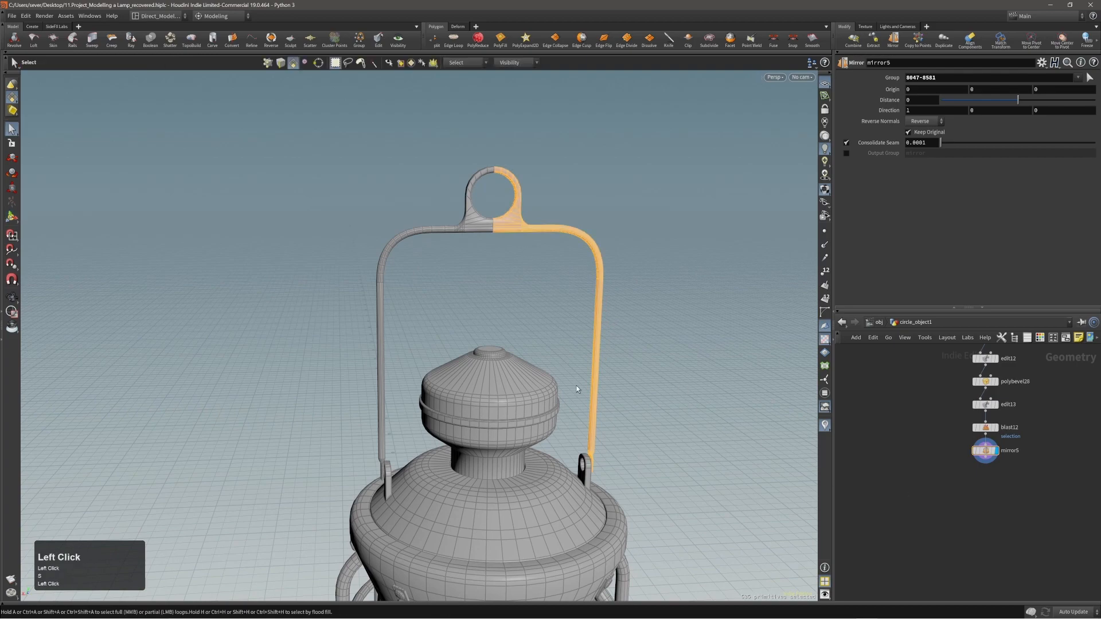
- Examine from several angles how the mirrored handle's bar tips meet the mounting lugs
{"action": "left_click_drag", "start_coordinate": [577, 388], "coordinate": [457, 396], "text": "alt"}
{"action": "middle_click_drag", "start_coordinate": [383, 520], "coordinate": [415, 419], "text": "alt"}
{"action": "right_click_drag", "start_coordinate": [415, 419], "coordinate": [453, 411], "text": "alt"}
{"action": "middle_click_drag", "start_coordinate": [453, 410], "coordinate": [475, 326], "text": "alt"}
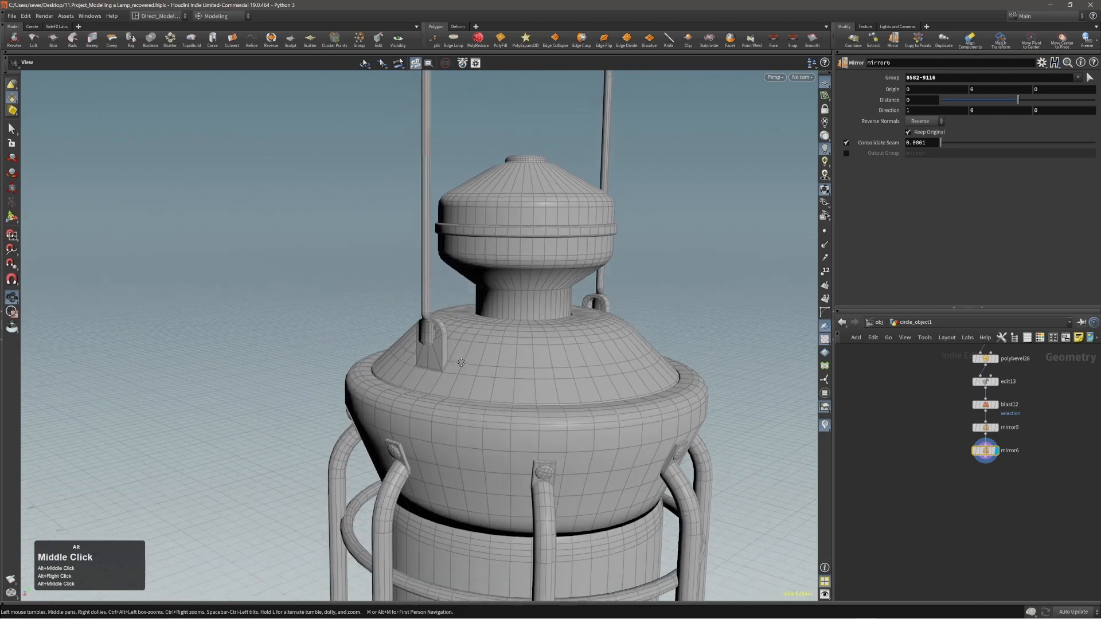
{"action": "right_click_drag", "start_coordinate": [475, 326], "coordinate": [609, 280], "text": "alt"}
{"action": "left_click_drag", "start_coordinate": [609, 280], "coordinate": [487, 361], "text": "alt"}
{"action": "middle_click_drag", "start_coordinate": [458, 383], "coordinate": [500, 357], "text": "alt"}
{"action": "left_click_drag", "start_coordinate": [481, 317], "coordinate": [488, 300], "text": "alt"}
{"action": "right_click_drag", "start_coordinate": [488, 300], "coordinate": [516, 304], "text": "alt"}
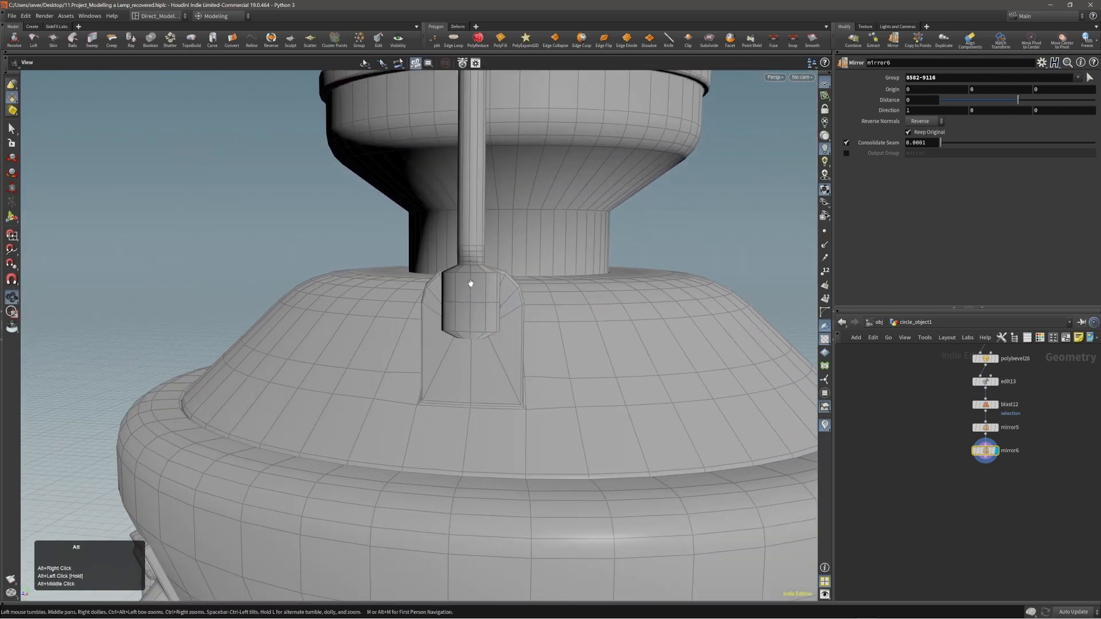
- Try to scale selected faces on the bar's widened tip, and remove that edit
{"action": "left_click_drag", "start_coordinate": [470, 284], "coordinate": [533, 287], "text": "alt"}
{"action": "right_click_drag", "start_coordinate": [533, 287], "coordinate": [597, 287], "text": "alt"}
{"action": "left_click_drag", "start_coordinate": [597, 287], "coordinate": [480, 343], "text": "alt"}
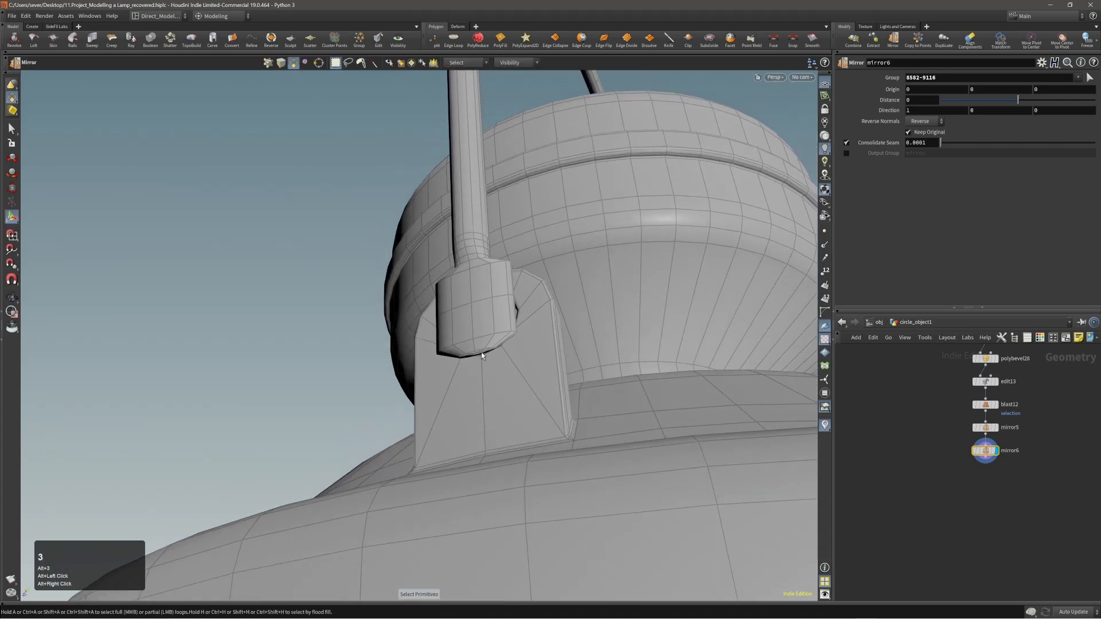
{"action": "key", "text": "shift+g"}
{"action": "key", "text": "shift+g"}
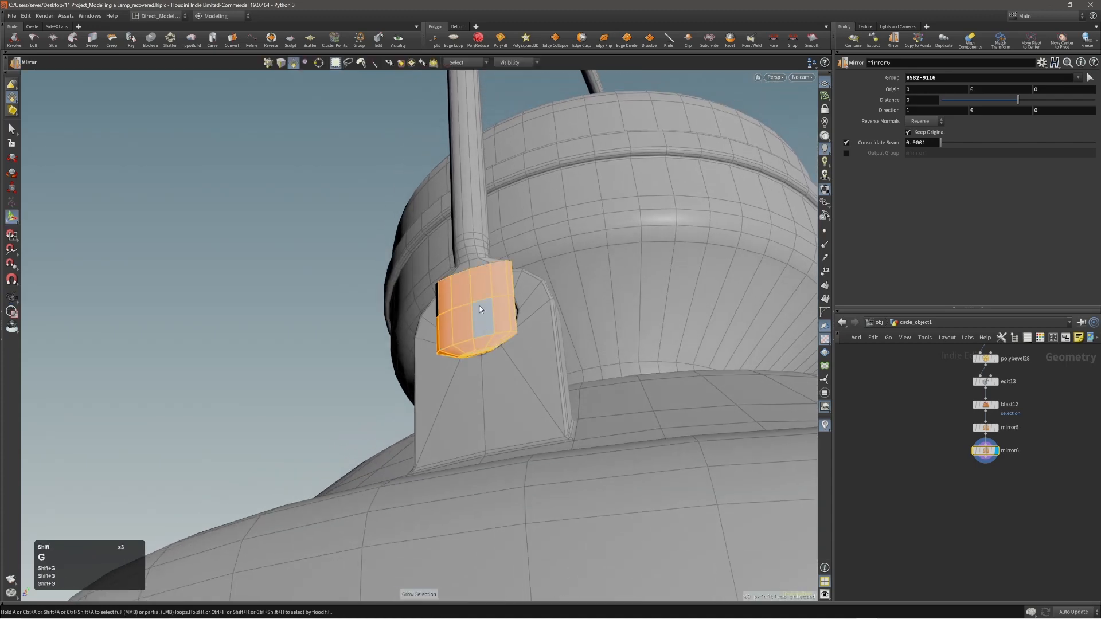
{"action": "left_click_drag", "start_coordinate": [480, 305], "coordinate": [257, 285], "text": "alt"}
{"action": "left_click", "coordinate": [446, 284], "text": "shift"}
{"action": "key", "text": "e"}
{"action": "left_click_drag", "start_coordinate": [436, 300], "coordinate": [456, 282], "text": "alt"}
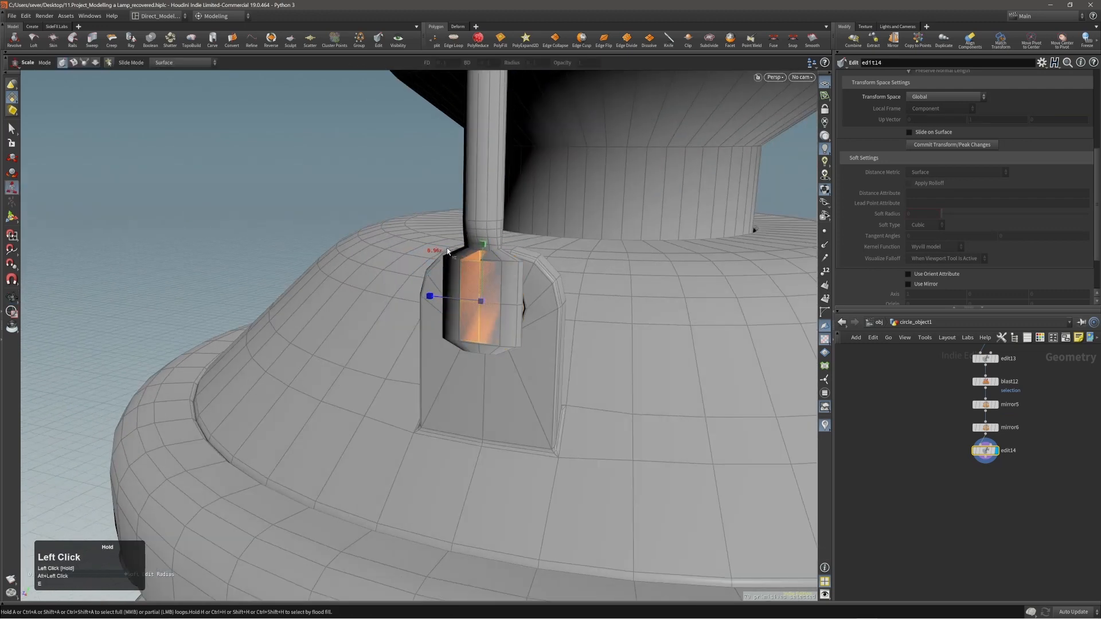
{"action": "key", "text": "Delete"}
- Select the duplicate handle half overlapping the original one and delete it
{"action": "key", "text": "3"}
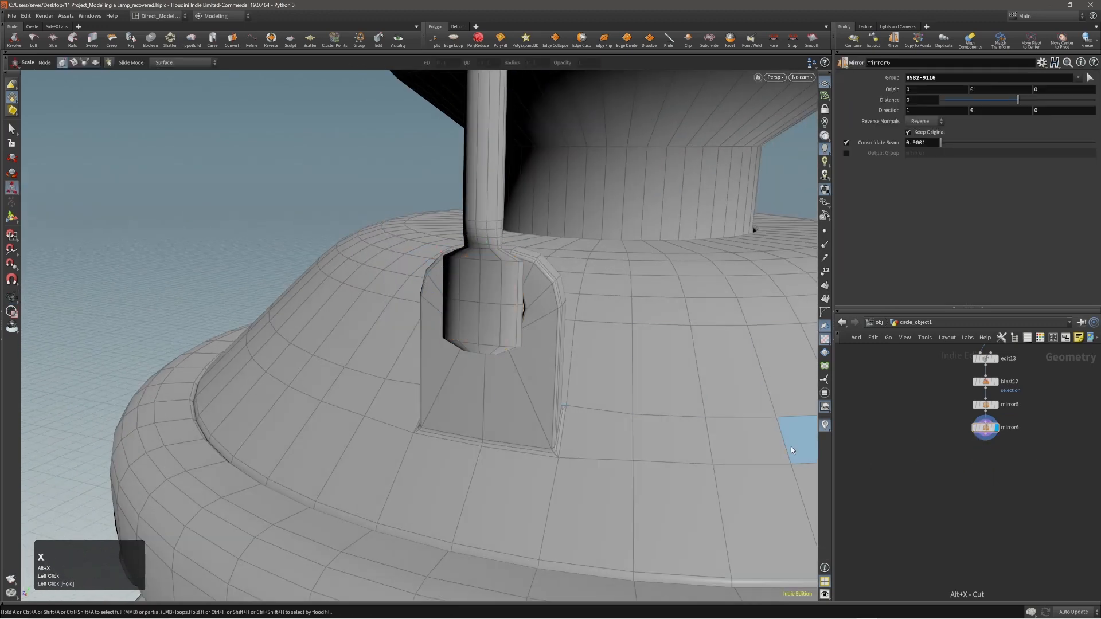
{"action": "left_click_drag", "start_coordinate": [688, 401], "coordinate": [539, 344], "text": "alt"}
{"action": "double_click", "coordinate": [480, 314]}
{"action": "key", "text": "grave"}
{"action": "right_click_drag", "start_coordinate": [530, 322], "coordinate": [410, 350], "text": "alt"}
{"action": "middle_click_drag", "start_coordinate": [488, 344], "coordinate": [481, 417], "text": "alt"}
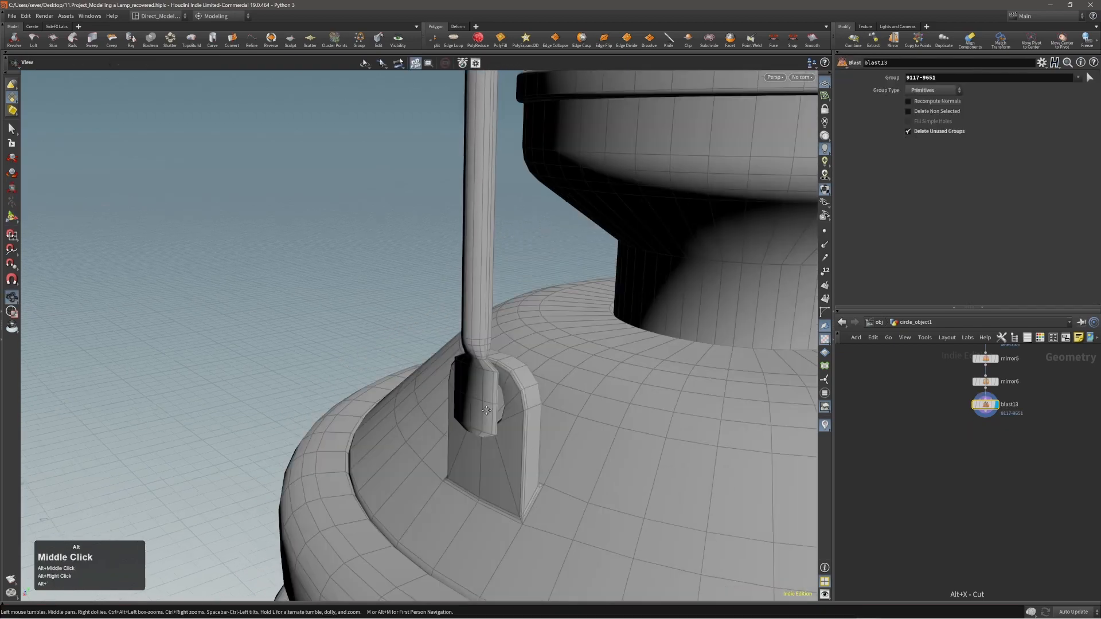
- Try to delete the connected handle half once more, and undo the deletion
{"action": "right_click_drag", "start_coordinate": [488, 427], "coordinate": [248, 459], "text": "alt"}
{"action": "right_click_drag", "start_coordinate": [536, 351], "coordinate": [413, 361], "text": "alt"}
{"action": "middle_click_drag", "start_coordinate": [589, 153], "coordinate": [533, 268], "text": "alt"}
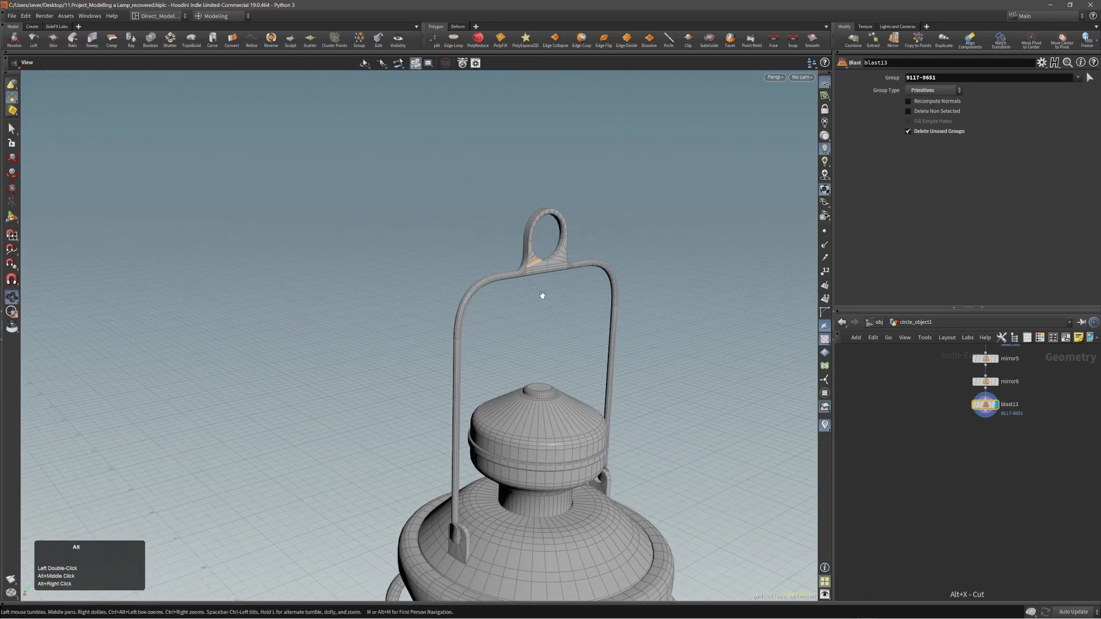
{"action": "key", "text": "ctrl+z"}
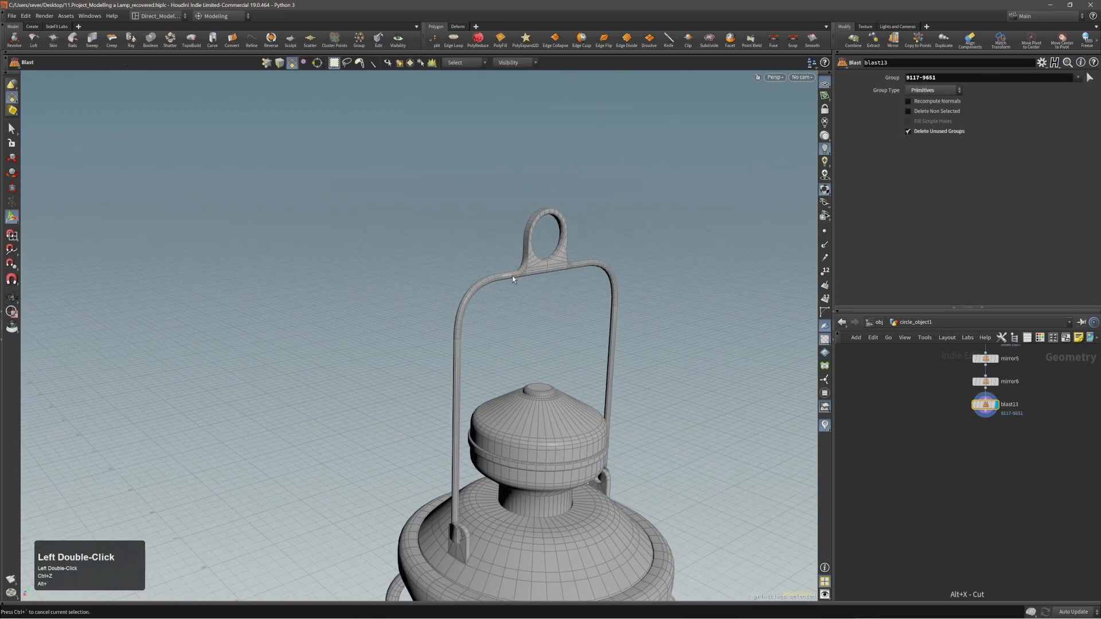
{"action": "double_click", "coordinate": [512, 276]}
{"action": "key", "text": "alt+grave"}
{"action": "key", "text": "ctrl+z"}
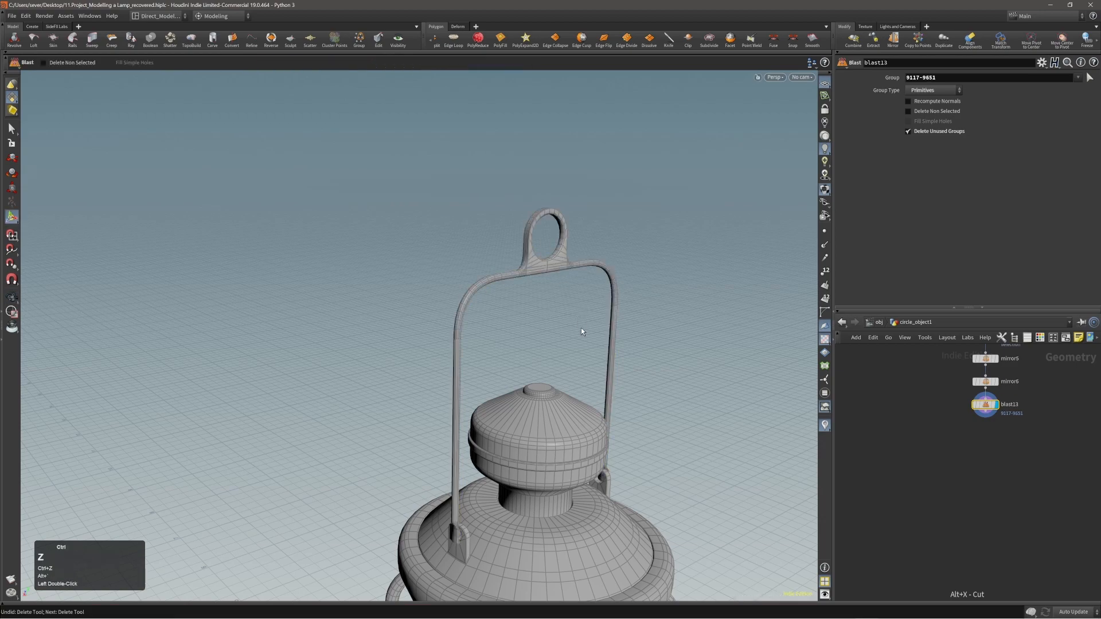
- Duplicate the round rivet cap from a cage bar's bracket with Copy and Transform, moving the copy 1.12227 along X
{"action": "middle_click_drag", "start_coordinate": [495, 487], "coordinate": [503, 403], "text": "alt"}
{"action": "left_click_drag", "start_coordinate": [502, 403], "coordinate": [470, 425], "text": "alt"}
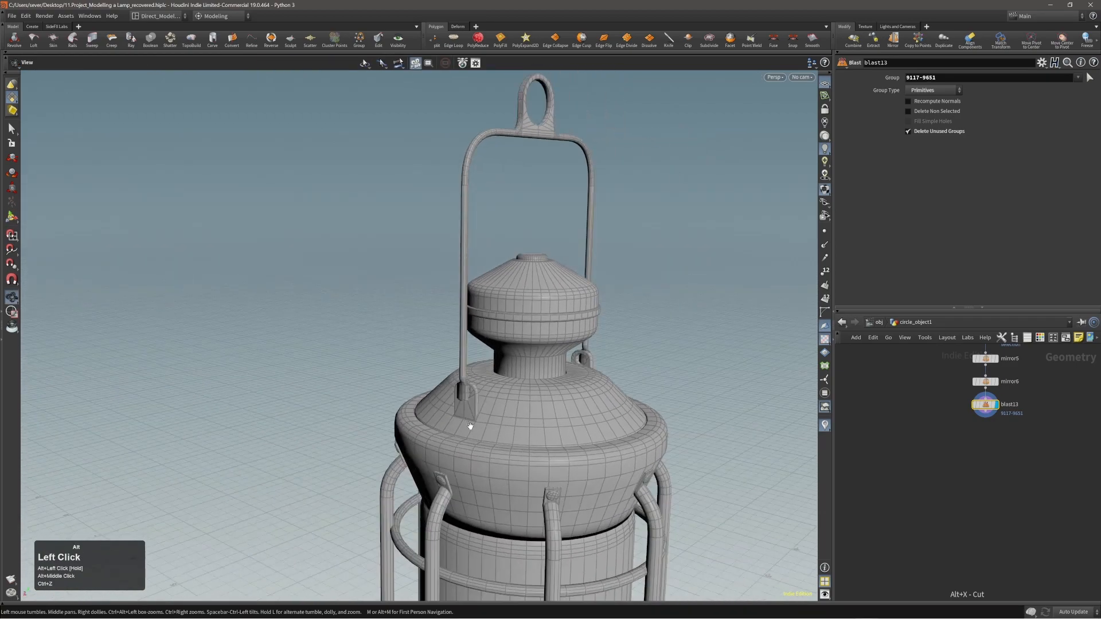
{"action": "middle_click_drag", "start_coordinate": [418, 498], "coordinate": [441, 393], "text": "alt"}
{"action": "right_click_drag", "start_coordinate": [441, 392], "coordinate": [516, 362], "text": "alt"}
{"action": "key", "text": "3"}
{"action": "left_click_drag", "start_coordinate": [483, 368], "coordinate": [529, 370], "text": "alt"}
{"action": "key", "text": "c"}
{"action": "left_click", "coordinate": [507, 353]}
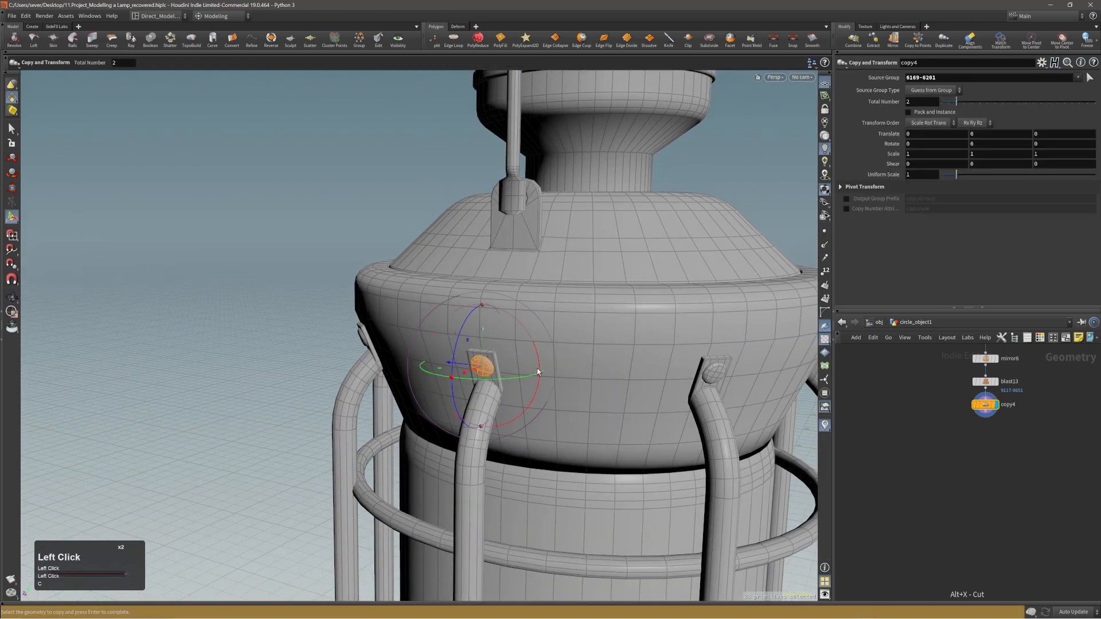
{"action": "left_click_drag", "start_coordinate": [622, 360], "coordinate": [565, 381], "text": "alt"}
{"action": "middle_click_drag", "start_coordinate": [565, 381], "coordinate": [338, 408]}
{"action": "left_click_drag", "start_coordinate": [207, 397], "coordinate": [162, 381], "text": "alt"}
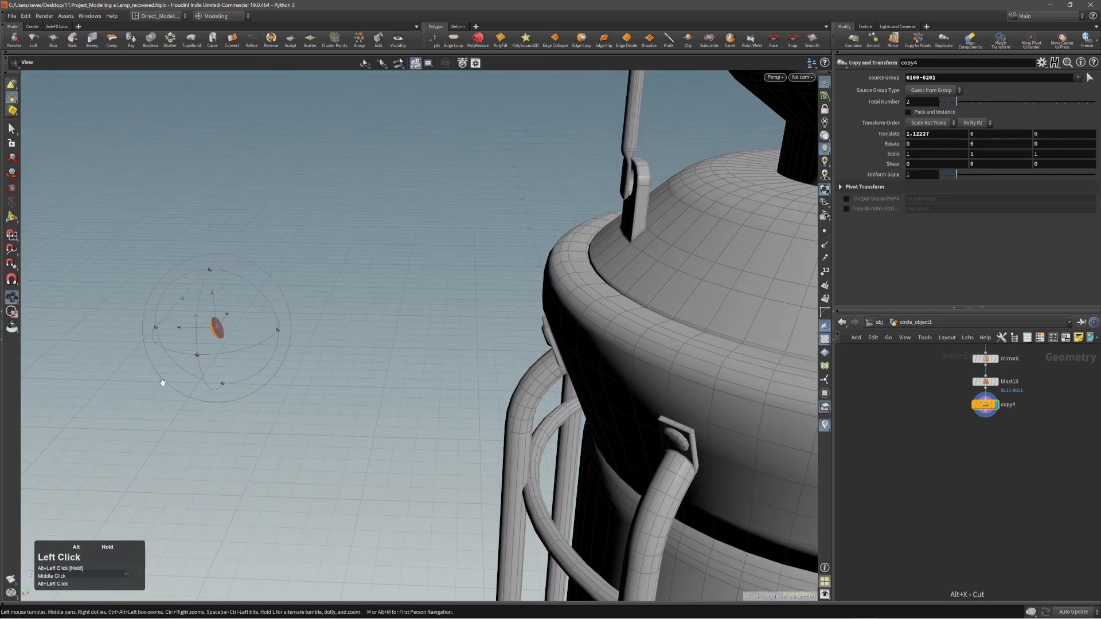
- Align the copied rivet cap to the middle of the handle's flattened bar tip with Align Components
{"action": "middle_click_drag", "start_coordinate": [462, 311], "coordinate": [724, 311], "text": "alt"}
{"action": "left_click", "coordinate": [970, 45]}
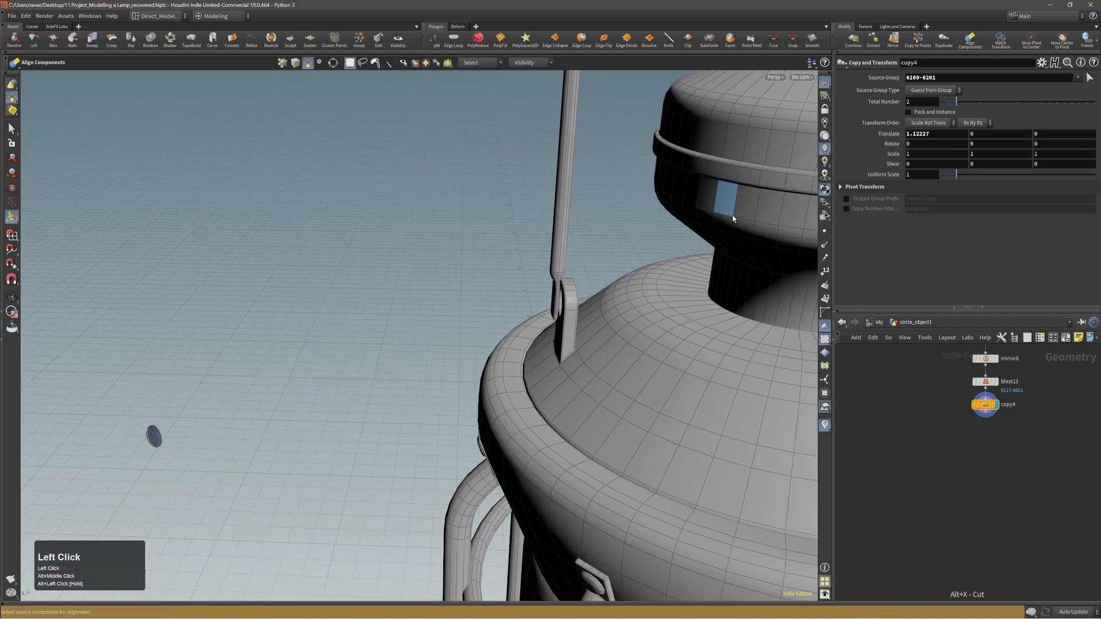
{"action": "left_click_drag", "start_coordinate": [731, 215], "coordinate": [583, 337], "text": "alt"}
{"action": "right_click_drag", "start_coordinate": [583, 337], "coordinate": [474, 411], "text": "alt"}
{"action": "left_click", "coordinate": [415, 448]}
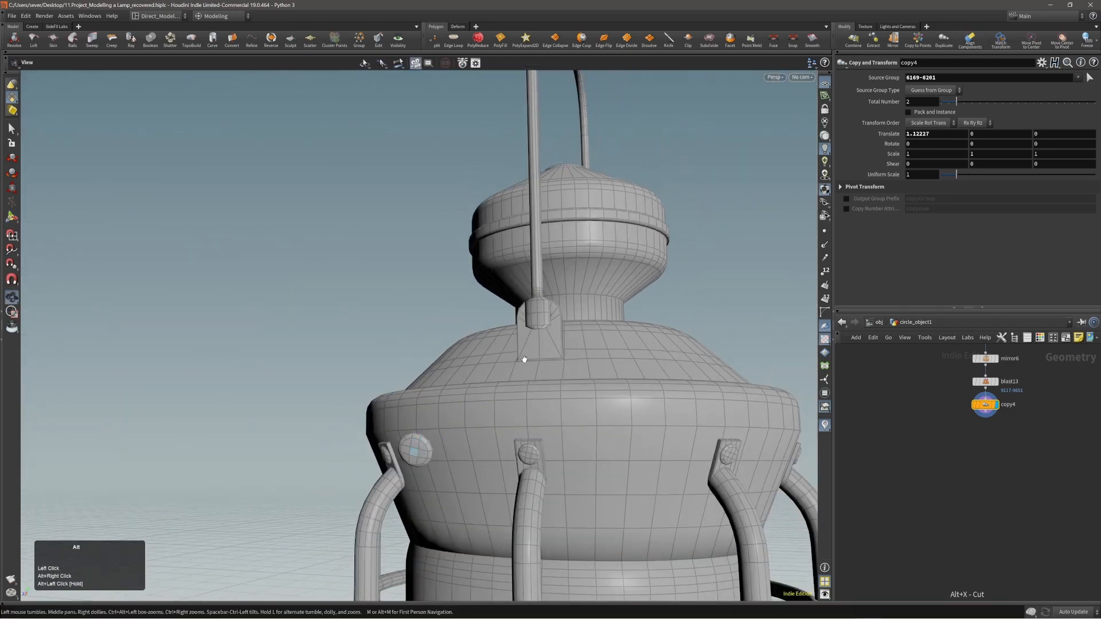
{"action": "right_click_drag", "start_coordinate": [521, 361], "coordinate": [610, 340], "text": "alt"}
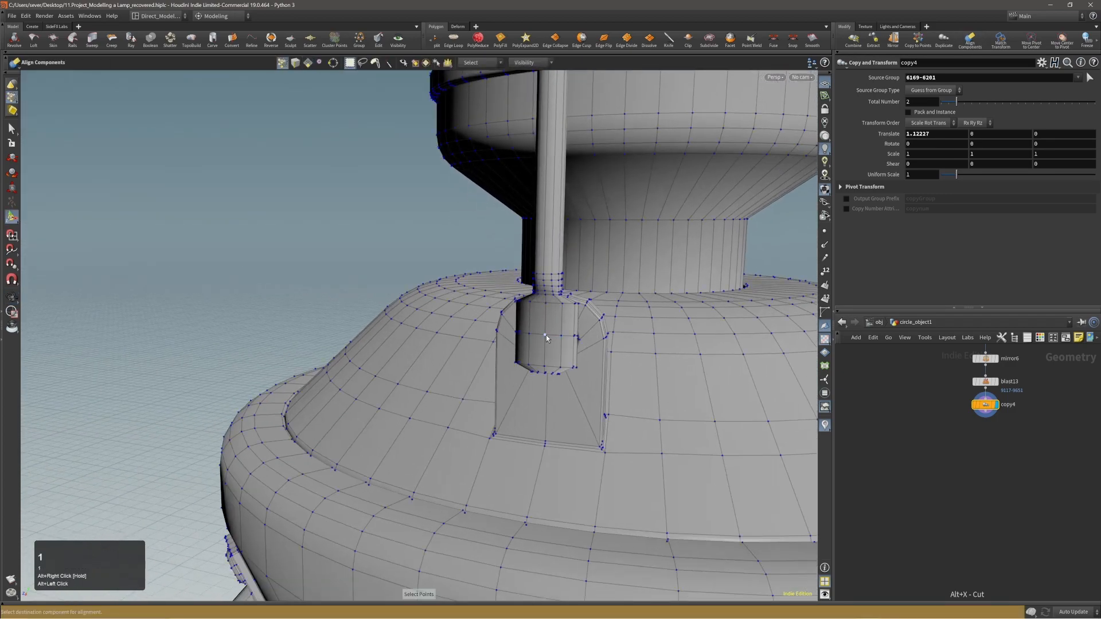
{"action": "left_click", "coordinate": [545, 335]}
{"action": "left_click_drag", "start_coordinate": [546, 335], "coordinate": [484, 346], "text": "alt"}
{"action": "right_click_drag", "start_coordinate": [484, 346], "coordinate": [525, 317], "text": "alt"}
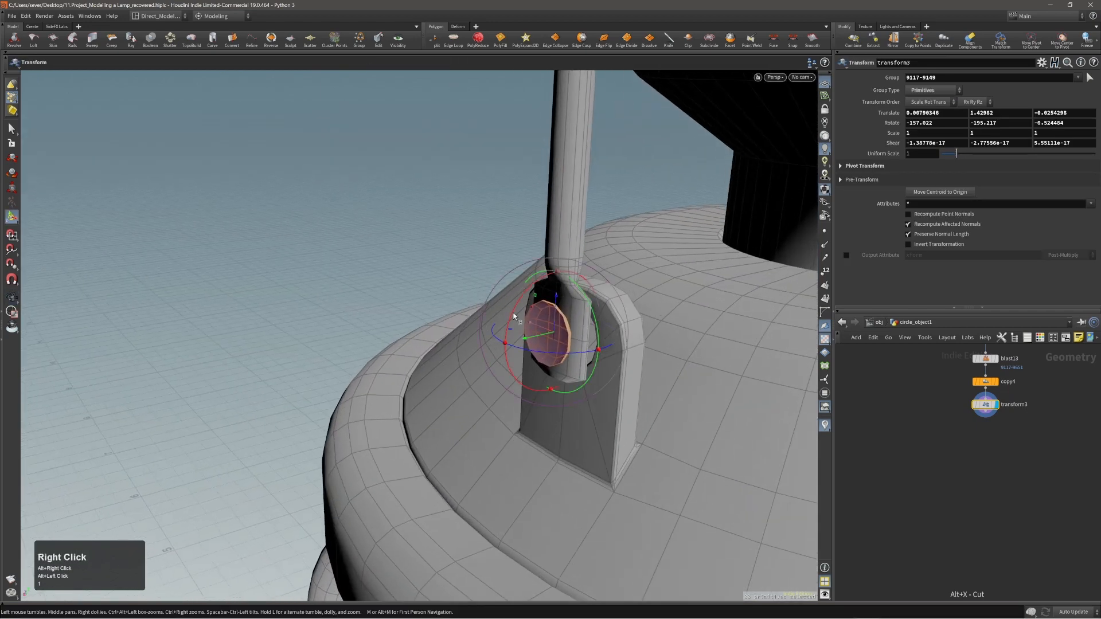
- Flip the rivet cap by 180° and move it outward, clear of the handle's bar tip
{"action": "left_click_drag", "start_coordinate": [515, 316], "coordinate": [652, 326]}
{"action": "middle_click_drag", "start_coordinate": [690, 375], "coordinate": [684, 374]}
{"action": "left_click_drag", "start_coordinate": [635, 367], "coordinate": [792, 385], "text": "alt"}
{"action": "middle_click_drag", "start_coordinate": [791, 385], "coordinate": [659, 383], "text": "alt"}
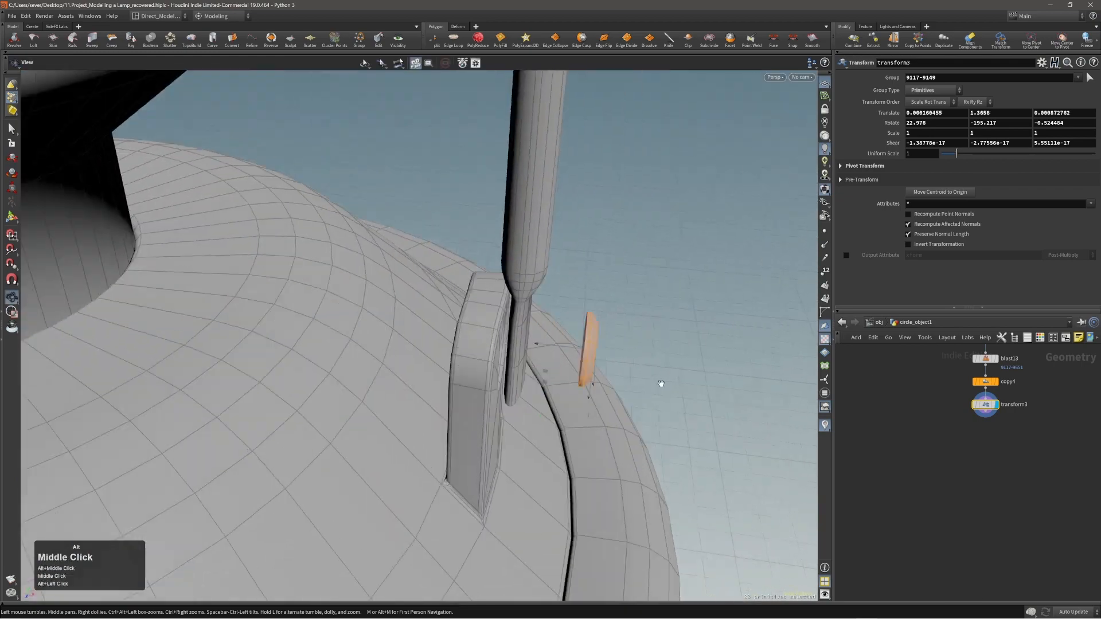
{"action": "right_click_drag", "start_coordinate": [659, 383], "coordinate": [697, 367], "text": "alt"}
- Close the rivet cap's open back with PolyFill and extrude the filled face toward the bar tip
{"action": "double_click", "coordinate": [628, 349]}
{"action": "left_click", "coordinate": [501, 40]}
{"action": "left_click", "coordinate": [617, 331]}
{"action": "scroll", "coordinate": [691, 350], "scroll_direction": "up", "scroll_amount": 1, "text": "shift"}
{"action": "scroll", "coordinate": [690, 351], "scroll_direction": "up", "scroll_amount": 1}
{"action": "key", "text": "q"}
{"action": "double_click", "coordinate": [598, 350]}
{"action": "left_click_drag", "start_coordinate": [609, 343], "coordinate": [545, 367]}
- Move and scale the extruded part of the rivet so it runs through the bar tip and mounting lug
{"action": "key", "text": "t"}
{"action": "middle_click_drag", "start_coordinate": [704, 329], "coordinate": [630, 327]}
{"action": "key", "text": "e"}
{"action": "left_click_drag", "start_coordinate": [487, 310], "coordinate": [679, 362]}
{"action": "key", "text": "t"}
{"action": "middle_click_drag", "start_coordinate": [676, 365], "coordinate": [686, 367]}
- Select the entire rivet and mirror it along X onto the opposite bar tip, keeping the original
{"action": "left_click_drag", "start_coordinate": [683, 367], "coordinate": [785, 359], "text": "alt"}
{"action": "key", "text": "2"}
{"action": "left_click", "coordinate": [348, 351]}
{"action": "key", "text": "4"}
{"action": "left_click", "coordinate": [348, 351]}
{"action": "left_click_drag", "start_coordinate": [349, 351], "coordinate": [224, 367], "text": "alt"}
{"action": "double_click", "coordinate": [530, 357]}
{"action": "right_click_drag", "start_coordinate": [530, 357], "coordinate": [498, 370], "text": "alt"}
{"action": "left_click_drag", "start_coordinate": [499, 370], "coordinate": [305, 365], "text": "alt"}
{"action": "middle_click_drag", "start_coordinate": [564, 330], "coordinate": [501, 345], "text": "alt"}
{"action": "right_click_drag", "start_coordinate": [501, 345], "coordinate": [321, 373], "text": "alt"}
{"action": "key", "text": "c"}
{"action": "left_click", "coordinate": [331, 377]}
{"action": "left_click", "coordinate": [333, 367]}
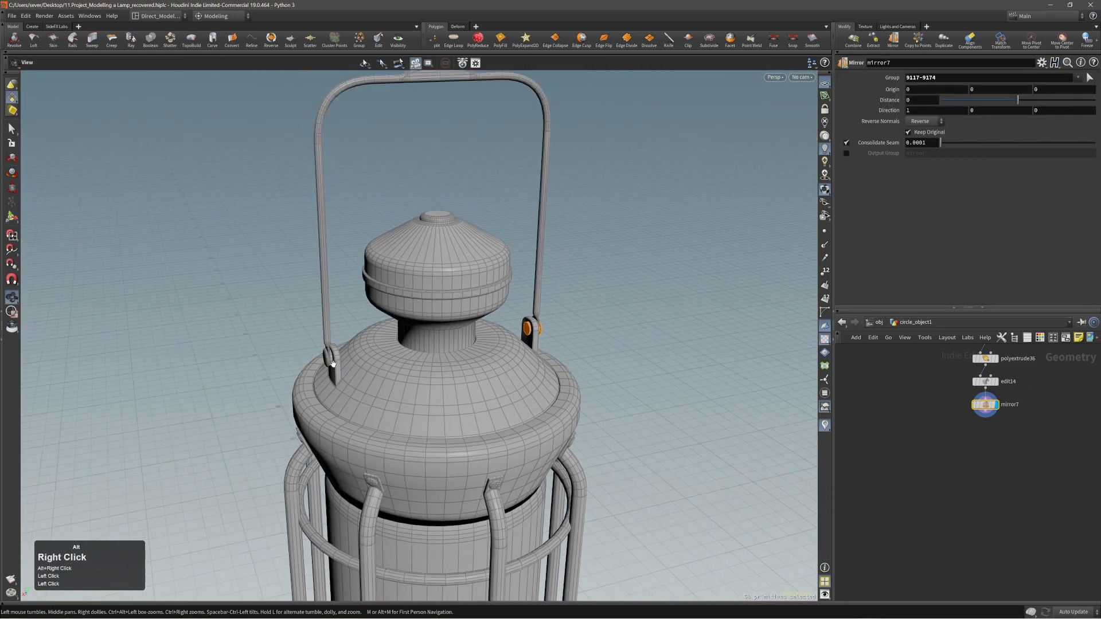
- View the complete lamp with both handle rivets and save the scene
{"action": "left_click_drag", "start_coordinate": [372, 367], "coordinate": [437, 357], "text": "alt"}
{"action": "right_click_drag", "start_coordinate": [618, 351], "coordinate": [344, 398], "text": "alt"}
{"action": "middle_click_drag", "start_coordinate": [344, 398], "coordinate": [438, 339], "text": "alt"}
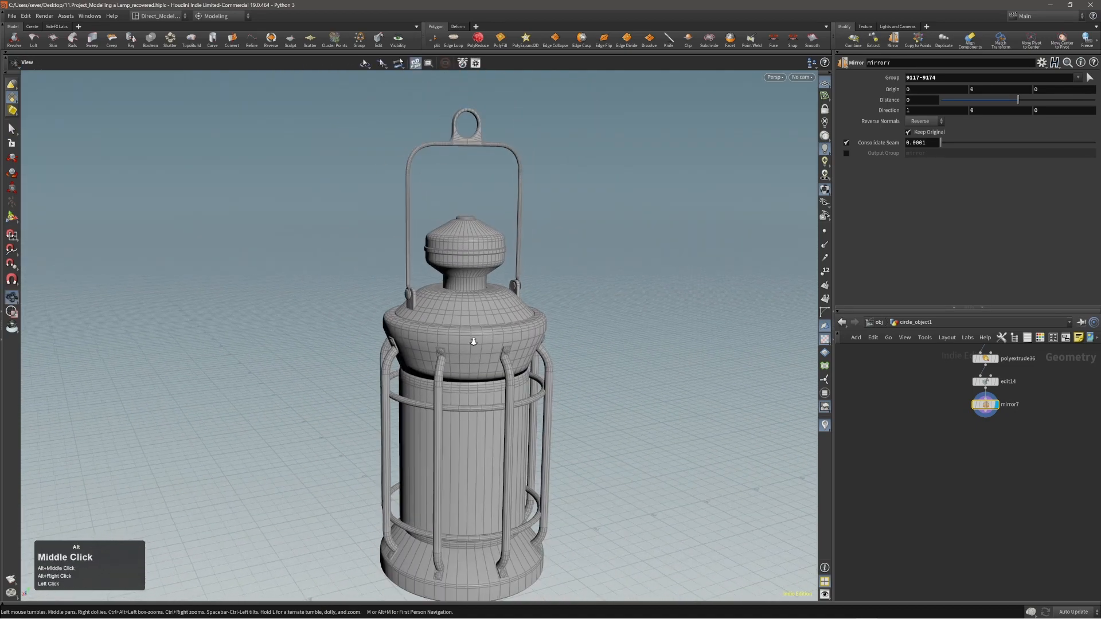
{"action": "left_click_drag", "start_coordinate": [437, 338], "coordinate": [458, 373], "text": "alt"}
{"action": "key", "text": "ctrl+s"}
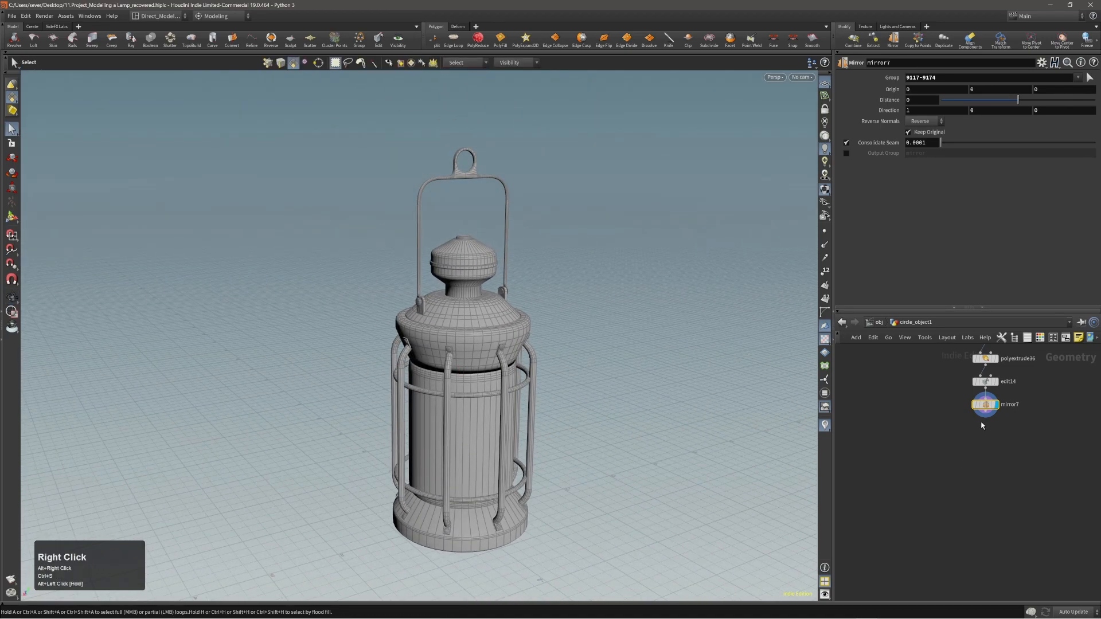
- Add an Output node below the last mirror node and make it the displayed end of the network
{"action": "key", "text": "Tab"}
{"action": "type", "text": "ou"}
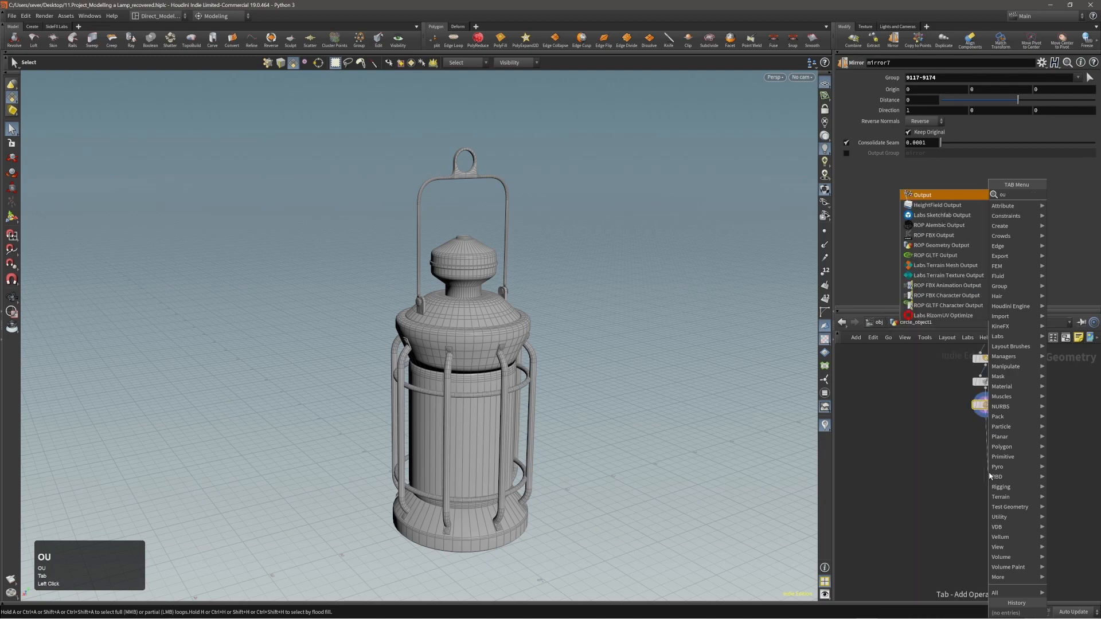
{"action": "key", "text": "shift+Return"}
{"action": "key", "text": "Return"}
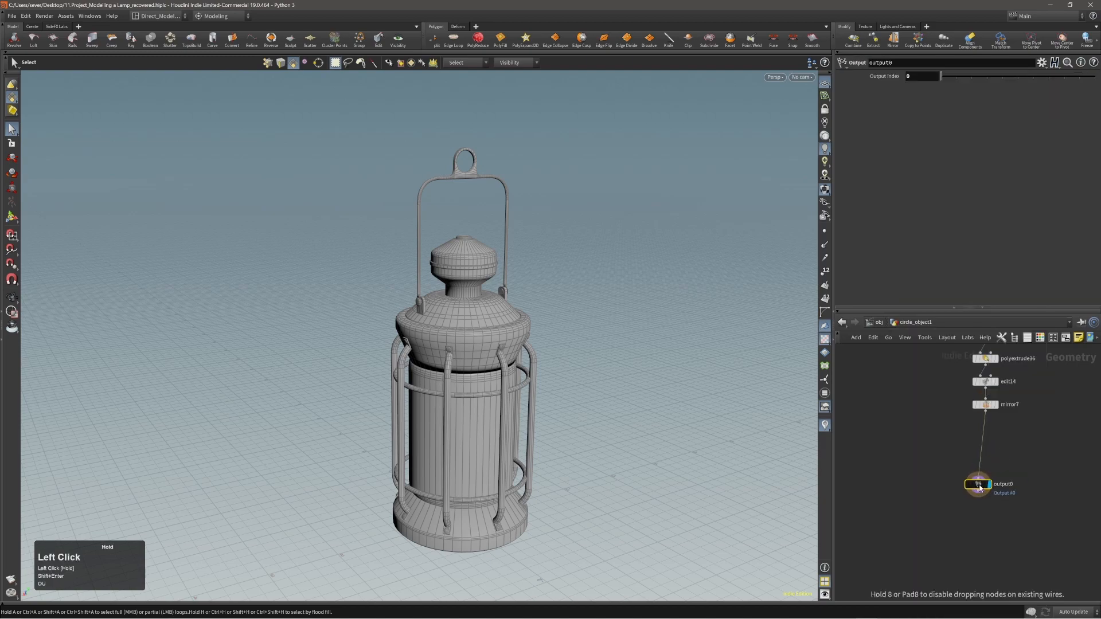
{"action": "key", "text": "Page_Up"}
- Apply Match Size to the whole lamp with Justify Y set to Max, putting the handle's top at the origin
{"action": "right_click_drag", "start_coordinate": [763, 474], "coordinate": [499, 401], "text": "alt"}
{"action": "key", "text": "ctrl+alt+s"}
{"action": "left_click", "coordinate": [506, 388]}
{"action": "middle_click_drag", "start_coordinate": [499, 401], "coordinate": [490, 409], "text": "alt"}
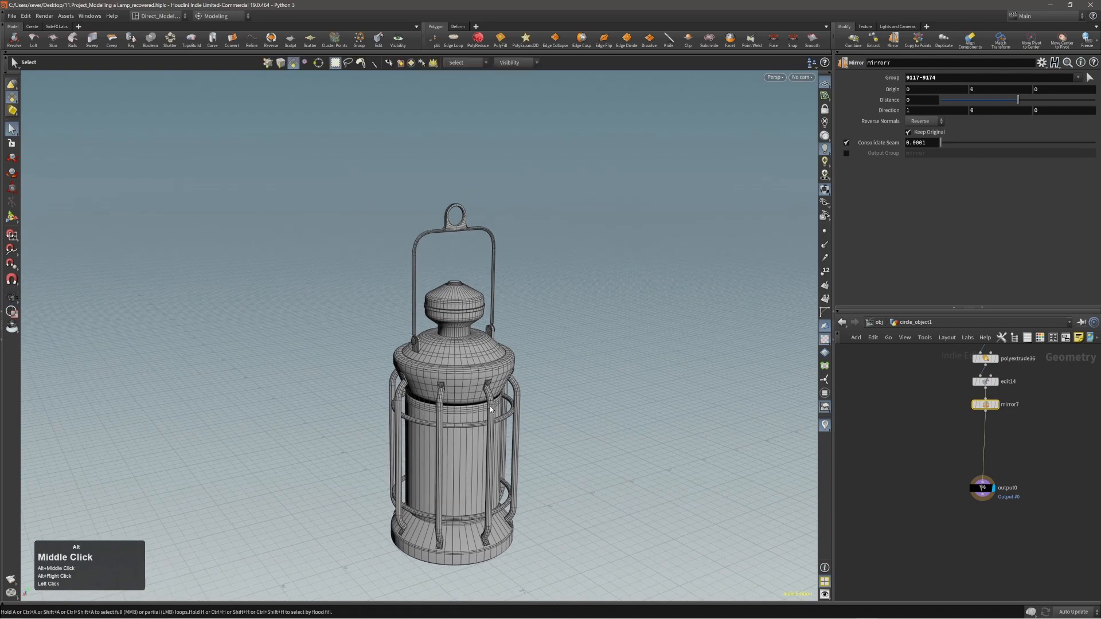
{"action": "right_click_drag", "start_coordinate": [498, 397], "coordinate": [493, 391], "text": "alt"}
{"action": "left_click_drag", "start_coordinate": [493, 391], "coordinate": [481, 385], "text": "alt"}
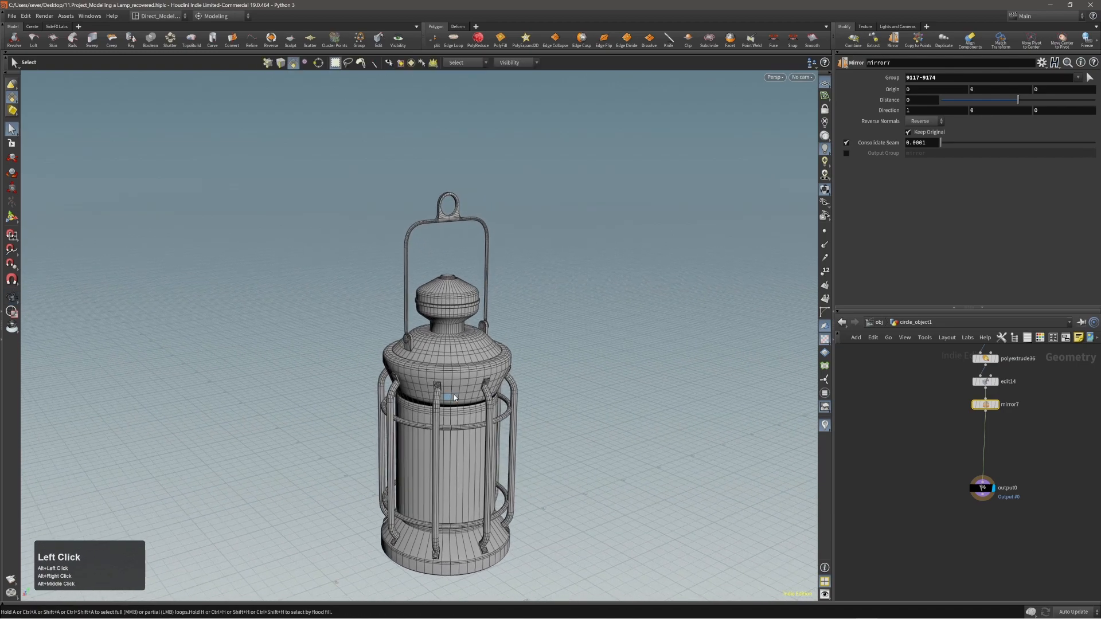
{"action": "middle_click_drag", "start_coordinate": [480, 385], "coordinate": [469, 378], "text": "alt"}
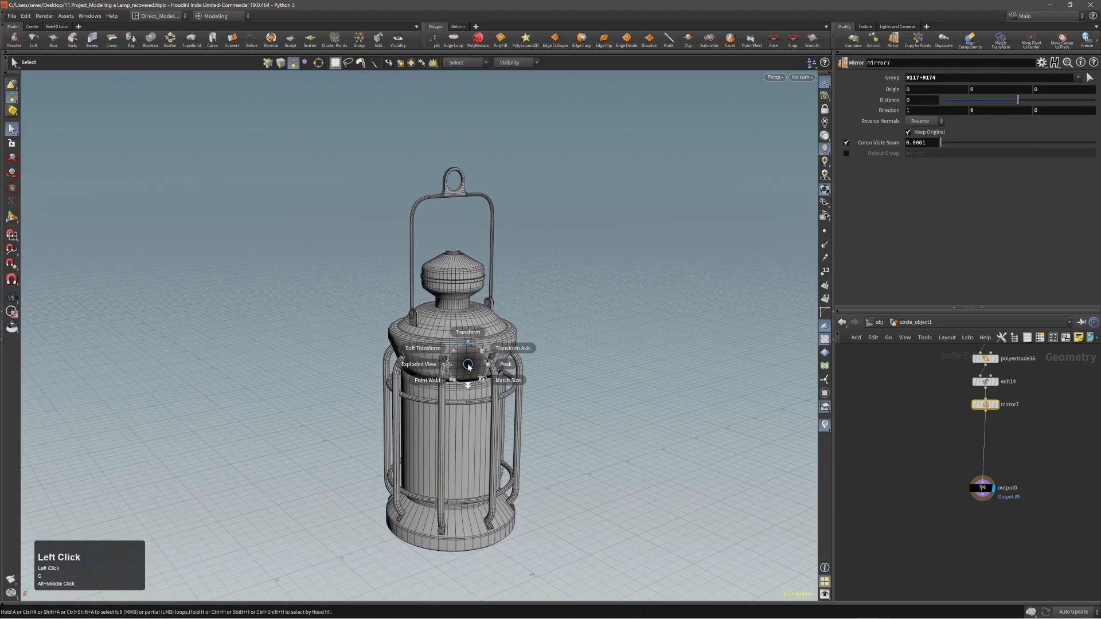
{"action": "left_click", "coordinate": [487, 379]}
{"action": "key", "text": "n"}
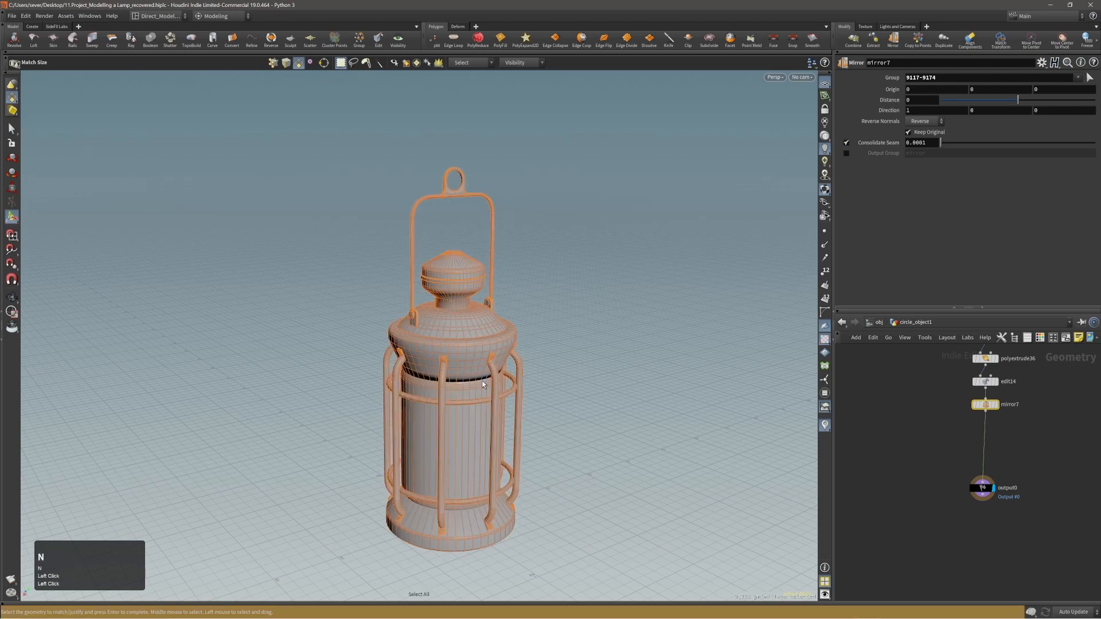
{"action": "key", "text": "Return"}
{"action": "right_click_drag", "start_coordinate": [479, 388], "coordinate": [493, 383], "text": "alt"}
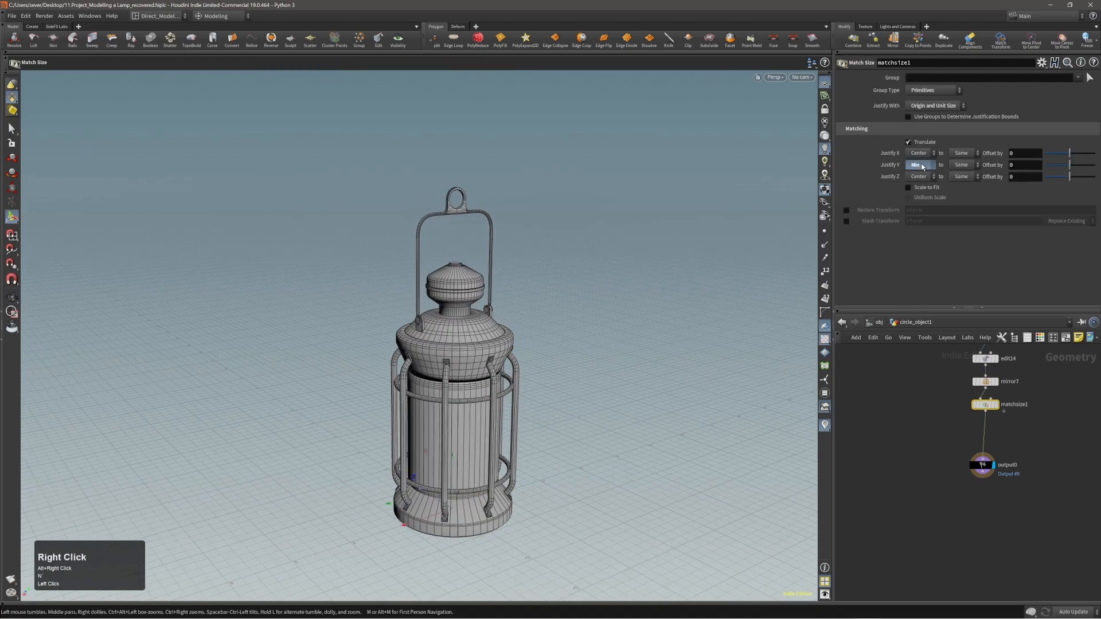
{"action": "left_click", "coordinate": [923, 204]}
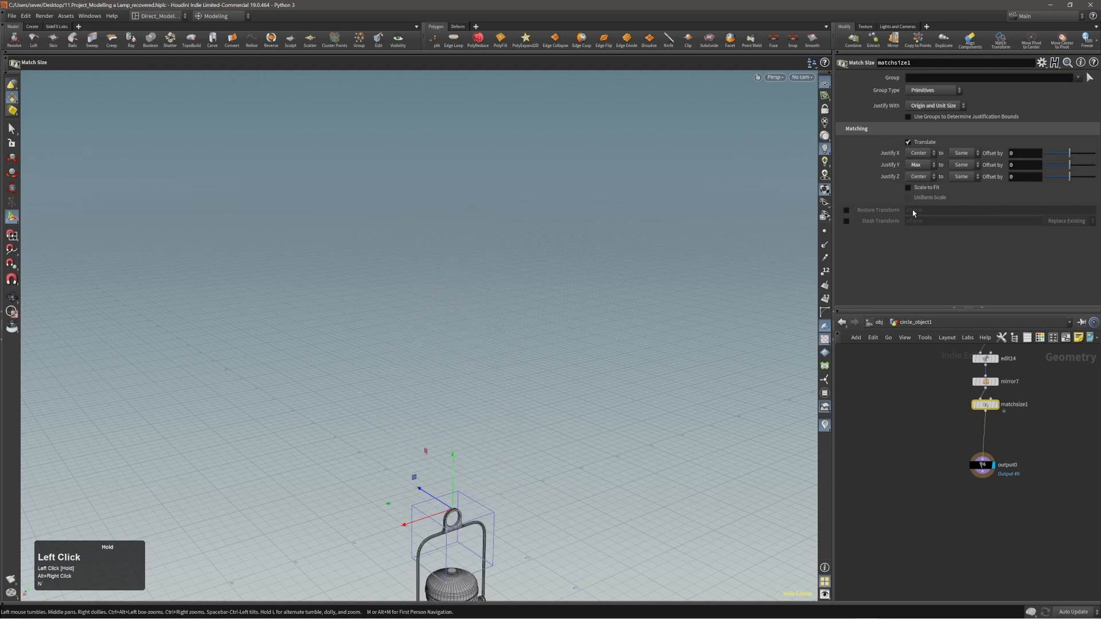
{"action": "right_click_drag", "start_coordinate": [424, 453], "coordinate": [464, 411], "text": "alt"}
{"action": "middle_click_drag", "start_coordinate": [465, 411], "coordinate": [474, 298], "text": "alt"}
{"action": "left_click", "coordinate": [473, 342]}
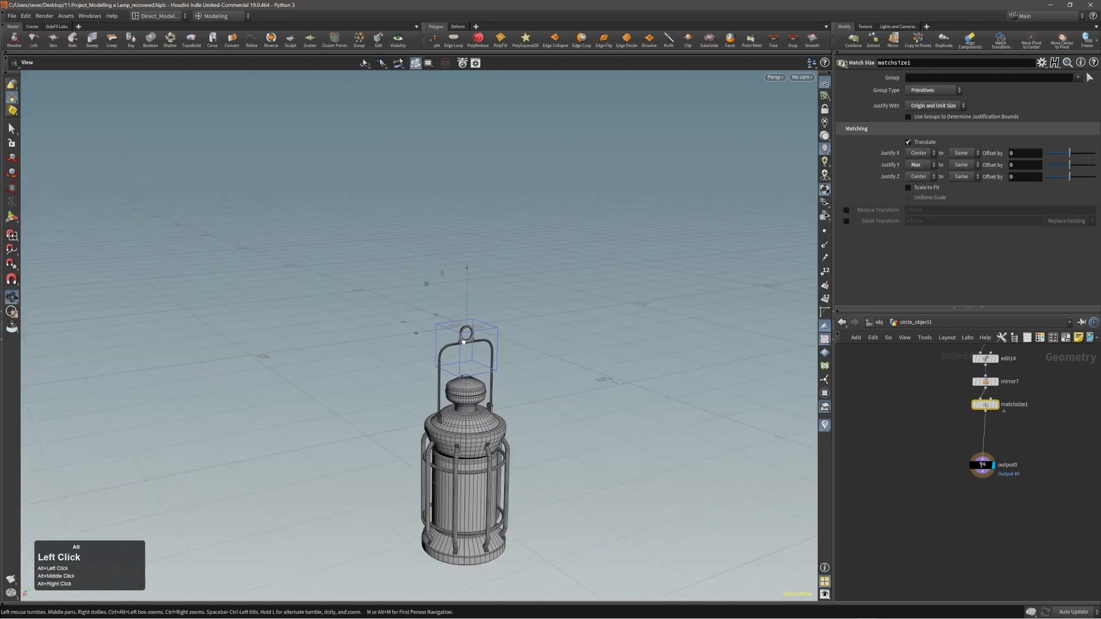
- Return to the object level, rename the lamp's geometry object as Lamp and color its node black
{"action": "key", "text": "u"}
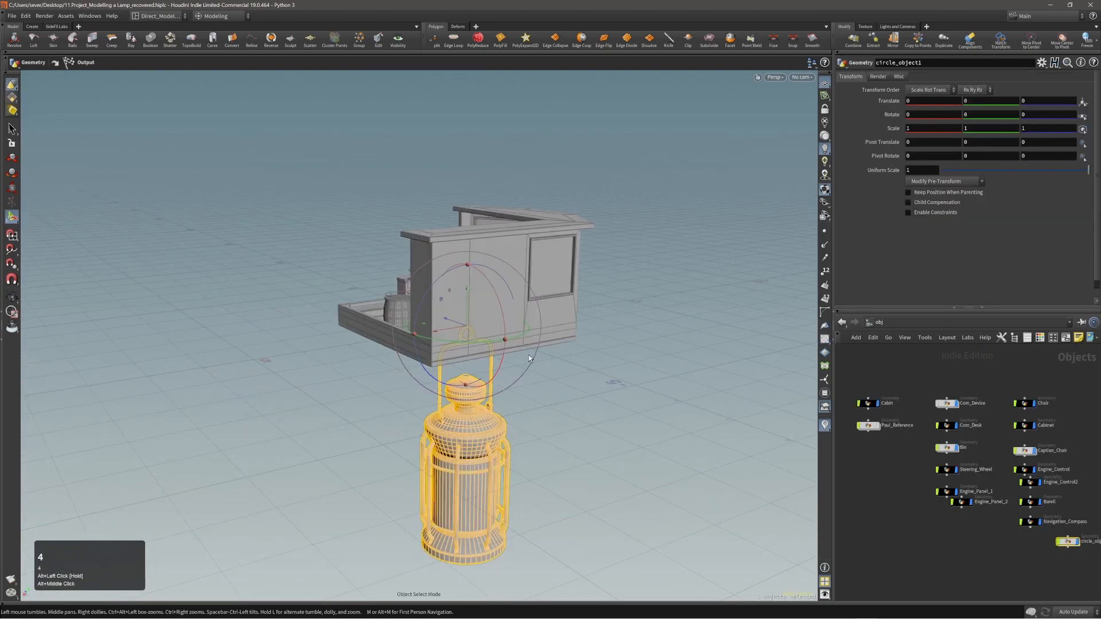
{"action": "left_click_drag", "start_coordinate": [528, 355], "coordinate": [436, 344], "text": "alt"}
{"action": "mouse_move", "coordinate": [436, 344]}
{"action": "right_mouse_down", "text": "alt"}
{"action": "mouse_move", "coordinate": [393, 336]}
{"action": "mouse_move", "coordinate": [447, 344]}
{"action": "right_mouse_up", "text": "alt"}
{"action": "middle_click_drag", "start_coordinate": [447, 344], "coordinate": [470, 350], "text": "alt"}
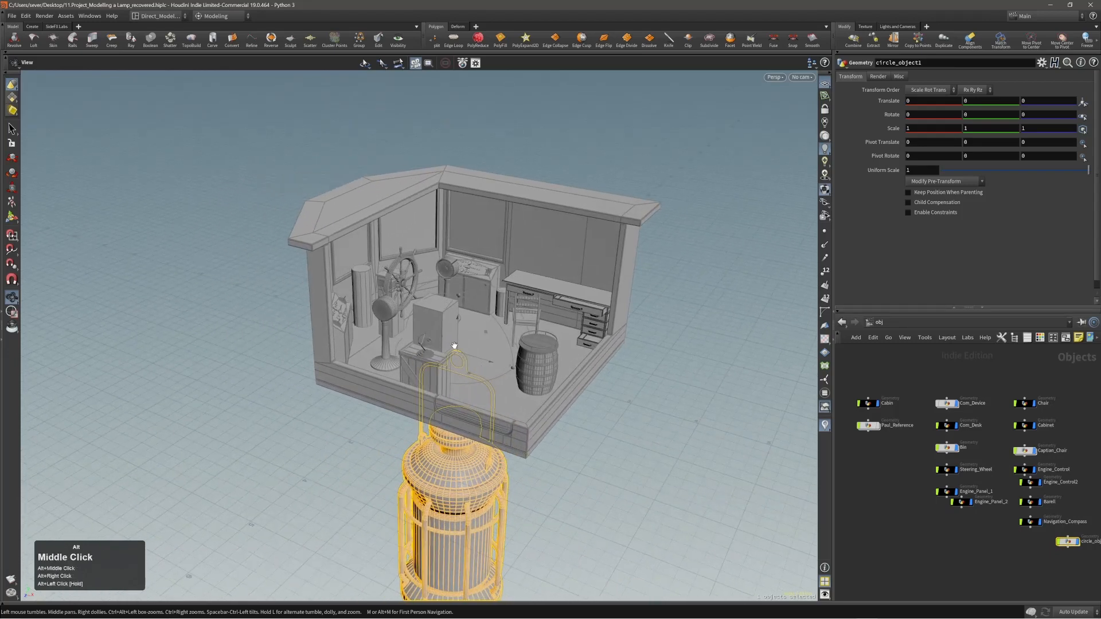
{"action": "right_click_drag", "start_coordinate": [470, 350], "coordinate": [479, 338], "text": "alt"}
{"action": "left_click_drag", "start_coordinate": [479, 338], "coordinate": [403, 315], "text": "alt"}
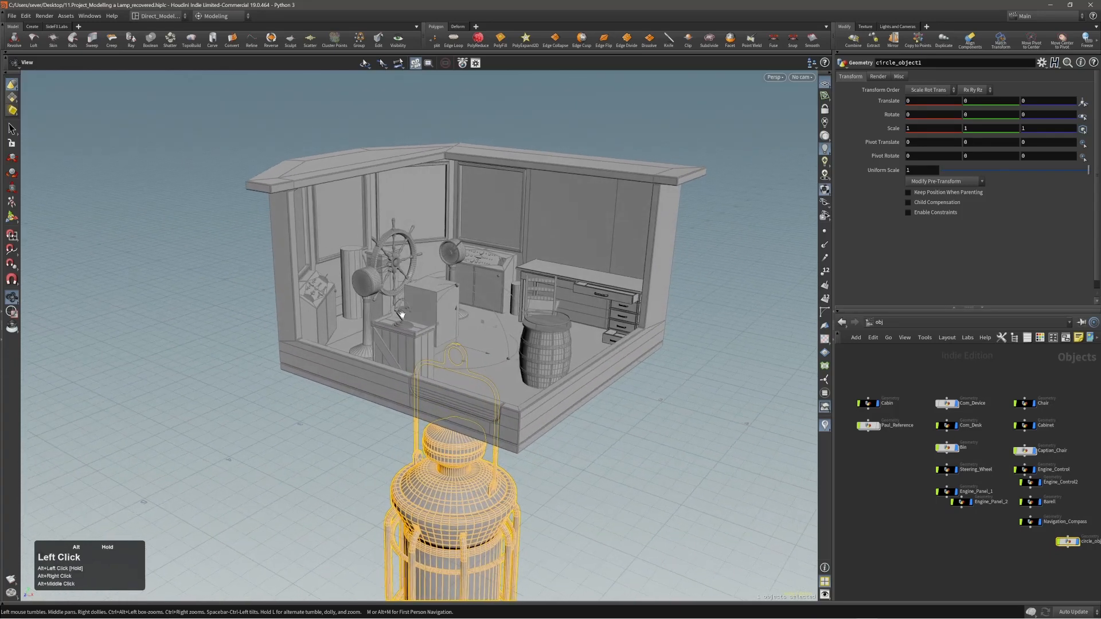
{"action": "middle_click_drag", "start_coordinate": [403, 314], "coordinate": [419, 337], "text": "alt"}
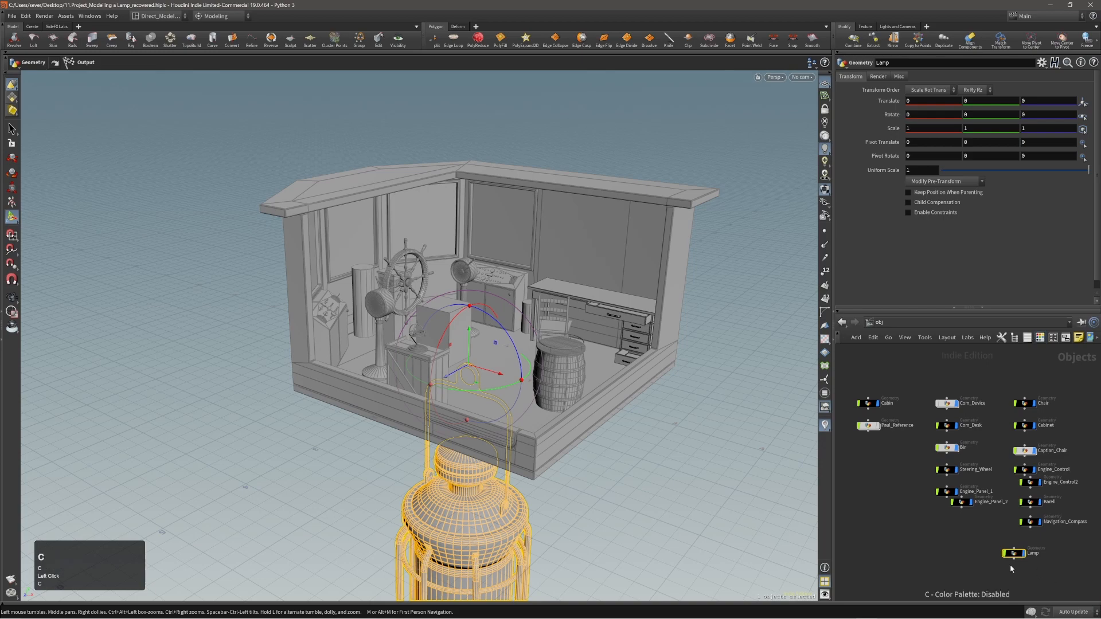
{"action": "middle_click_drag", "start_coordinate": [1010, 568], "coordinate": [967, 554], "text": "alt"}
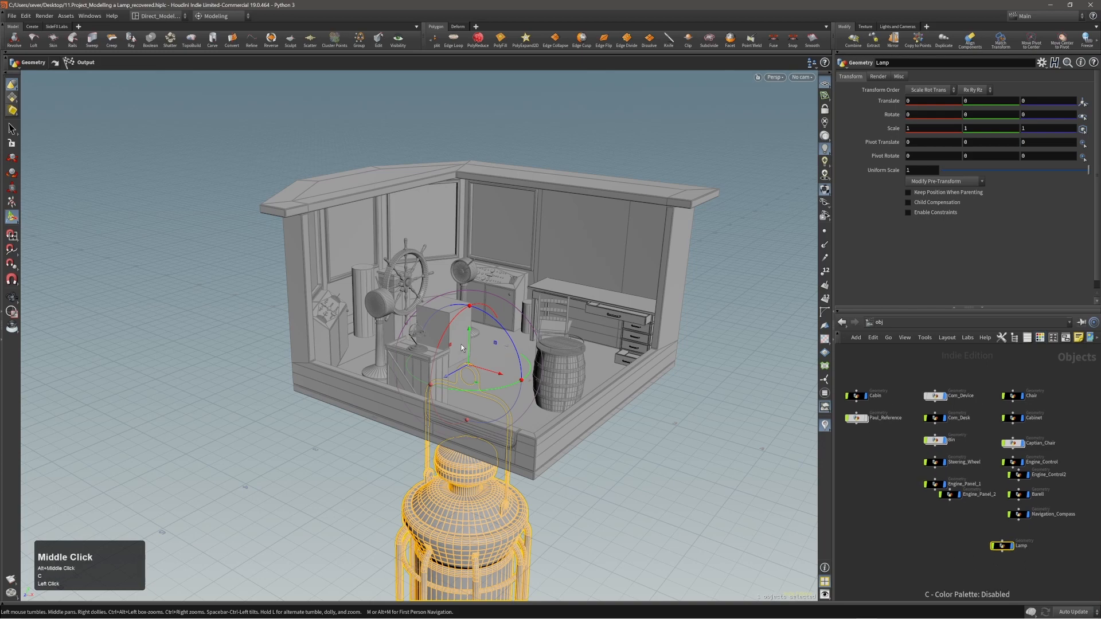
- Try to snap the lamp to the edge of the cabin's front roof corner, and undo the placement
{"action": "right_click_drag", "start_coordinate": [461, 345], "coordinate": [321, 167], "text": "alt"}
{"action": "left_click_drag", "start_coordinate": [321, 166], "coordinate": [342, 150], "text": "alt"}
{"action": "middle_click_drag", "start_coordinate": [341, 150], "coordinate": [348, 231], "text": "alt"}
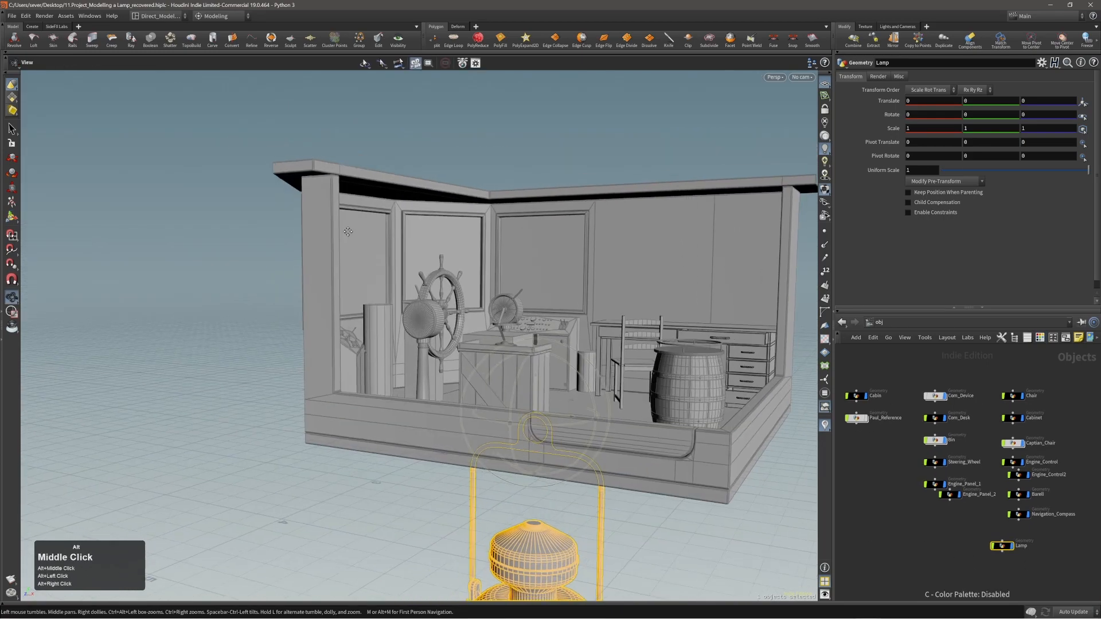
{"action": "right_click_drag", "start_coordinate": [348, 231], "coordinate": [362, 211]}
{"action": "left_click_drag", "start_coordinate": [361, 212], "coordinate": [319, 223]}
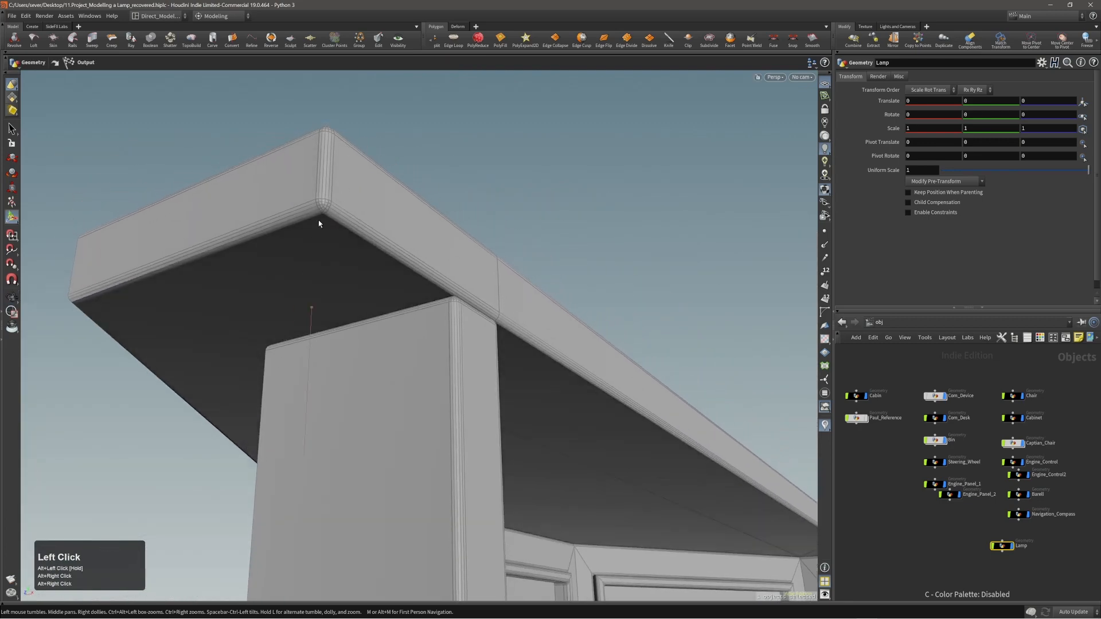
{"action": "left_click", "coordinate": [325, 218]}
{"action": "right_click_drag", "start_coordinate": [327, 245], "coordinate": [222, 299], "text": "alt"}
{"action": "left_click_drag", "start_coordinate": [374, 237], "coordinate": [406, 281], "text": "alt"}
{"action": "right_click_drag", "start_coordinate": [406, 281], "coordinate": [341, 299], "text": "alt"}
{"action": "key", "text": "ctrl+z"}
- Snap the lamp's pivot to the underside of the cabin's front roof corner with orientation picking
{"action": "left_click_drag", "start_coordinate": [369, 298], "coordinate": [371, 260], "text": "alt"}
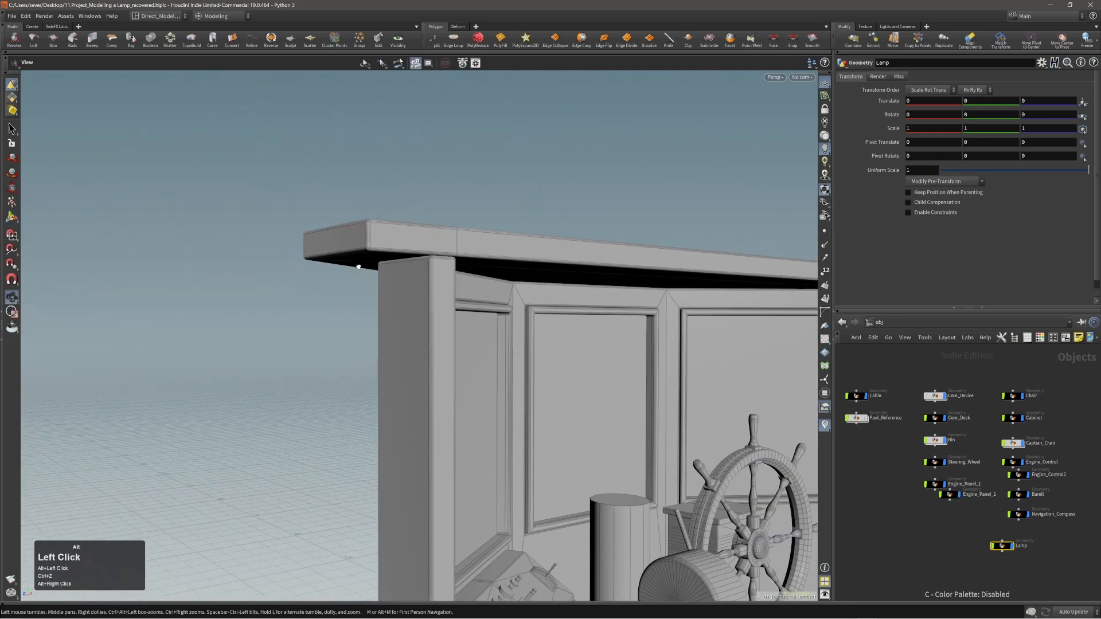
{"action": "left_click", "coordinate": [370, 260]}
{"action": "key", "text": "apostrophe"}
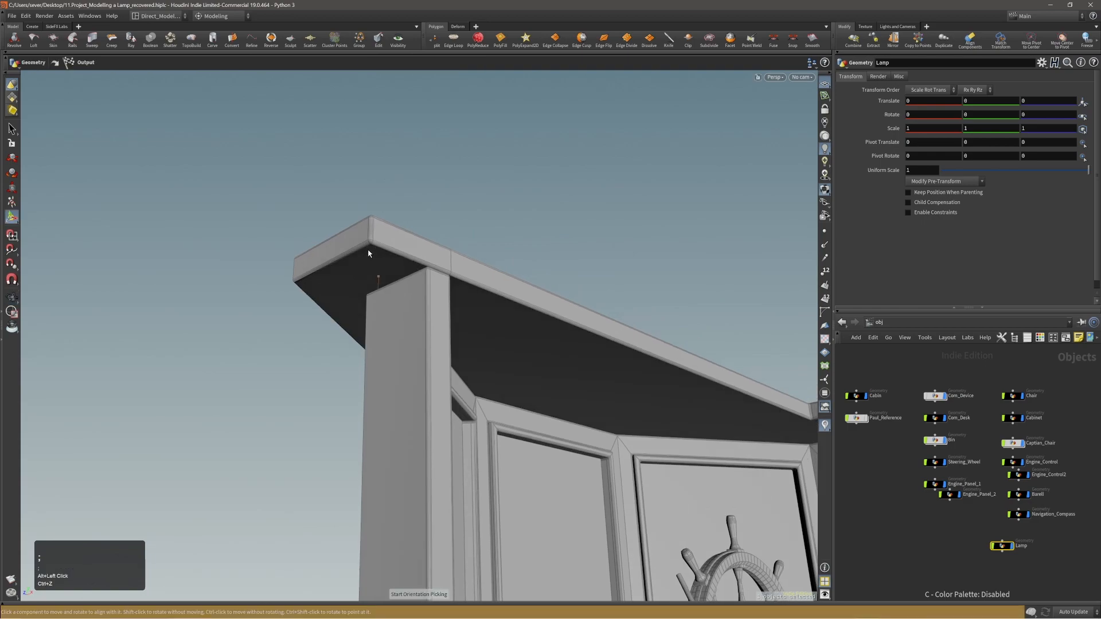
{"action": "left_click", "coordinate": [371, 249]}
{"action": "right_click_drag", "start_coordinate": [372, 250], "coordinate": [332, 269], "text": "alt"}
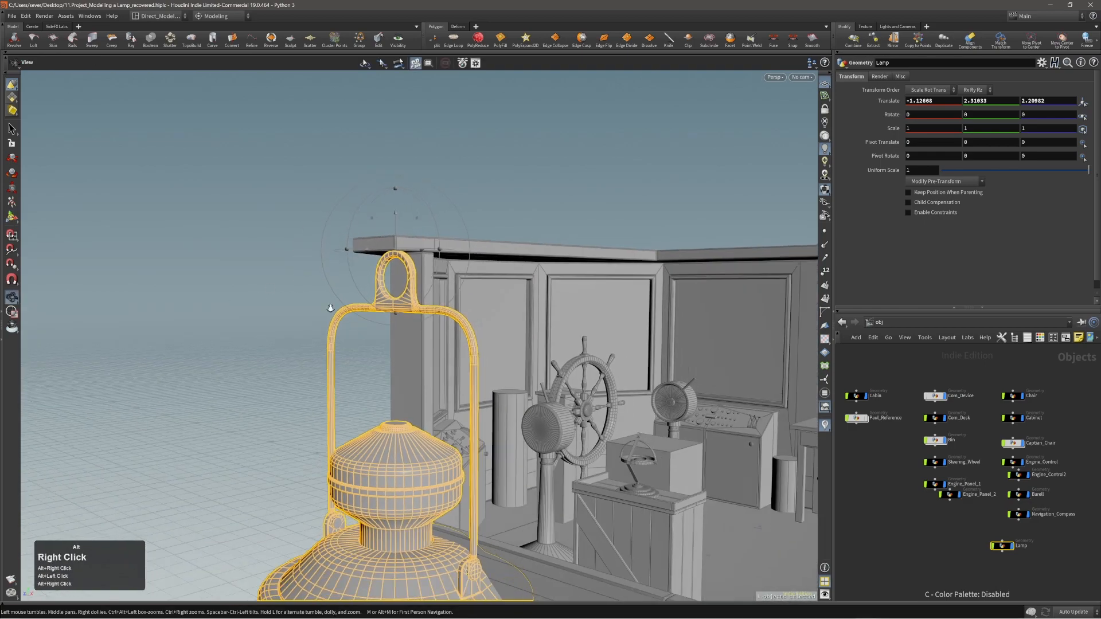
- Reduce the lamp's uniform scale to 0.101 and turn it about 31.74° around Y in front of the corner post
{"action": "left_click_drag", "start_coordinate": [332, 269], "coordinate": [404, 318], "text": "alt"}
{"action": "right_click_drag", "start_coordinate": [404, 318], "coordinate": [368, 316], "text": "alt"}
{"action": "middle_click_drag", "start_coordinate": [368, 315], "coordinate": [344, 278], "text": "alt"}
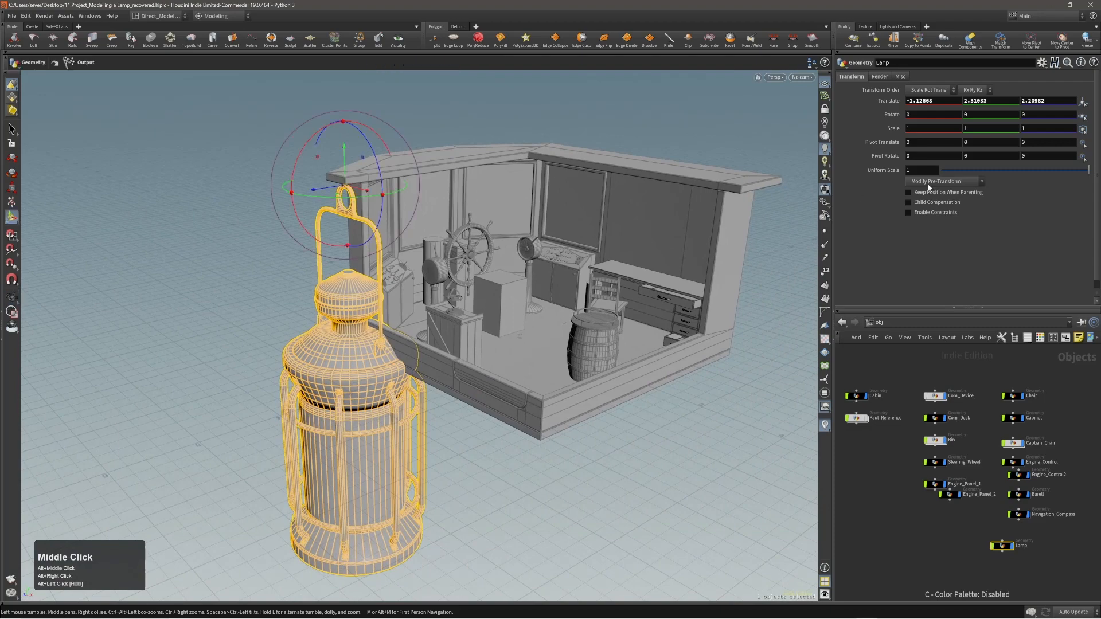
{"action": "left_click_drag", "start_coordinate": [1057, 172], "coordinate": [980, 178]}
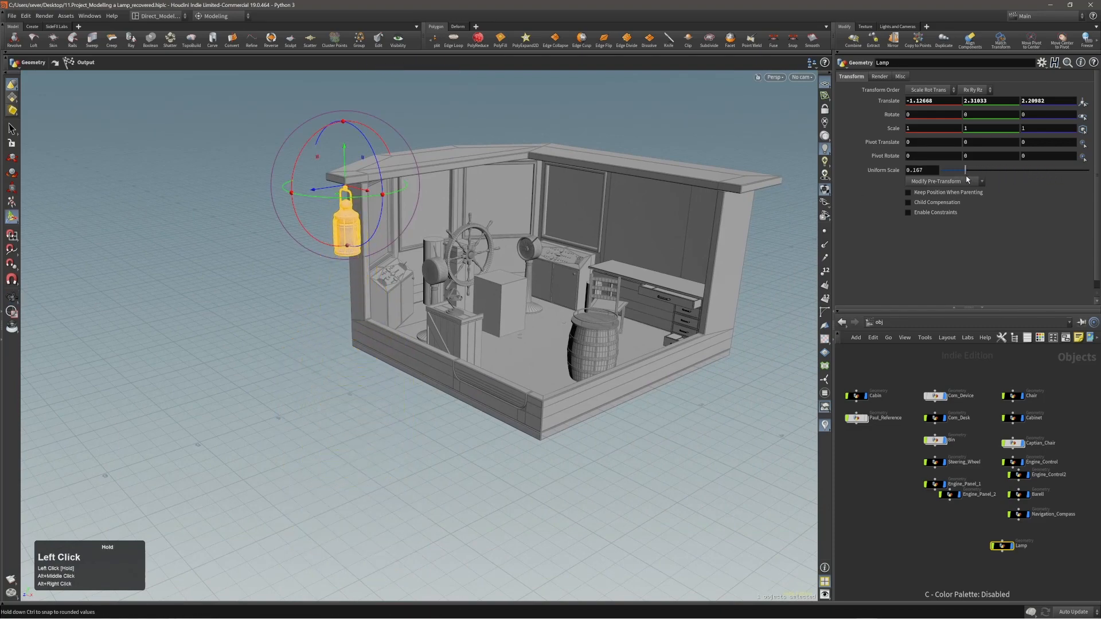
{"action": "right_click_drag", "start_coordinate": [516, 146], "coordinate": [578, 155], "text": "alt"}
{"action": "left_click_drag", "start_coordinate": [578, 155], "coordinate": [536, 143], "text": "alt"}
{"action": "left_click_drag", "start_coordinate": [379, 155], "coordinate": [400, 147]}
{"action": "key", "text": "s"}
{"action": "left_click", "coordinate": [257, 238]}
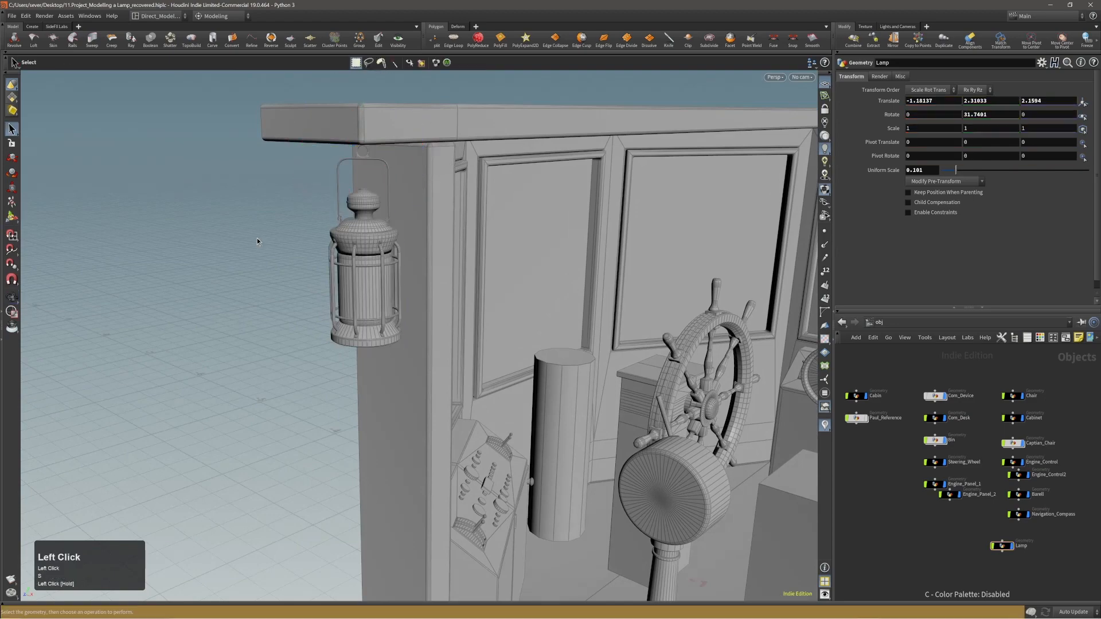
- Save the scene and examine how the hanging lamp fits within the whole cabin
{"action": "right_click_drag", "start_coordinate": [256, 239], "coordinate": [359, 267], "text": "alt"}
{"action": "key", "text": "ctrl+s"}
{"action": "left_click_drag", "start_coordinate": [273, 270], "coordinate": [394, 264], "text": "alt"}
{"action": "right_click_drag", "start_coordinate": [394, 265], "coordinate": [319, 287], "text": "alt"}
{"action": "middle_click_drag", "start_coordinate": [319, 287], "coordinate": [329, 315], "text": "alt"}
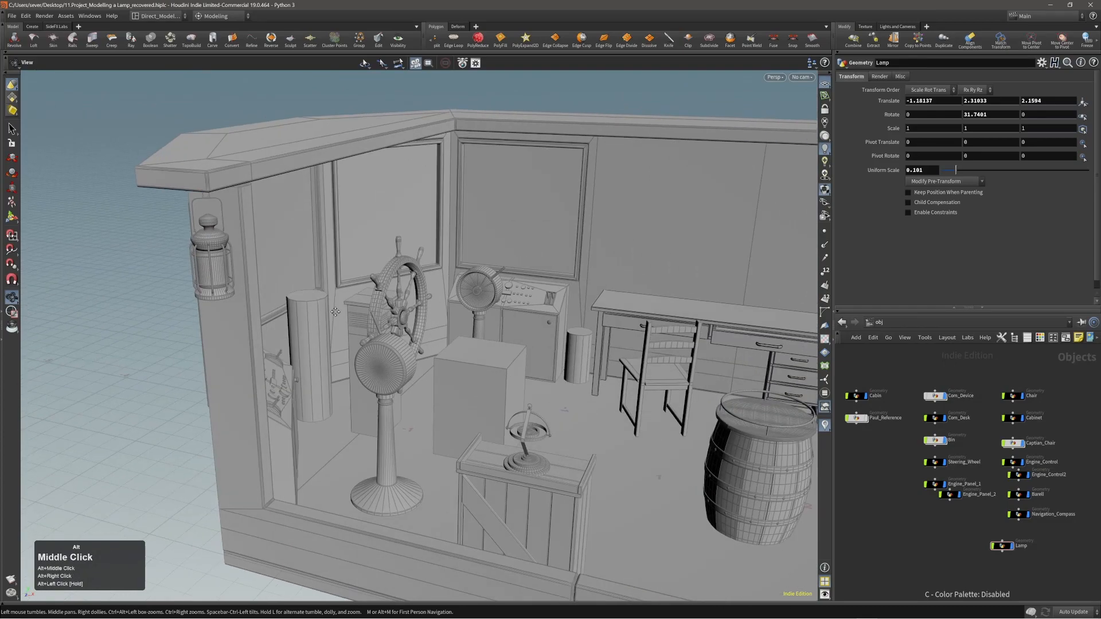
{"action": "key", "text": "s"}
{"action": "right_click_drag", "start_coordinate": [370, 308], "coordinate": [330, 321], "text": "alt"}
{"action": "middle_click_drag", "start_coordinate": [330, 321], "coordinate": [283, 318], "text": "alt"}
{"action": "mouse_move", "coordinate": [292, 327]}
{"action": "right_mouse_down", "text": "alt"}
{"action": "mouse_move", "coordinate": [283, 339]}
{"action": "mouse_move", "coordinate": [304, 338]}
{"action": "right_mouse_up", "text": "alt"}
{"action": "left_click_drag", "start_coordinate": [304, 338], "coordinate": [263, 270], "text": "alt"}
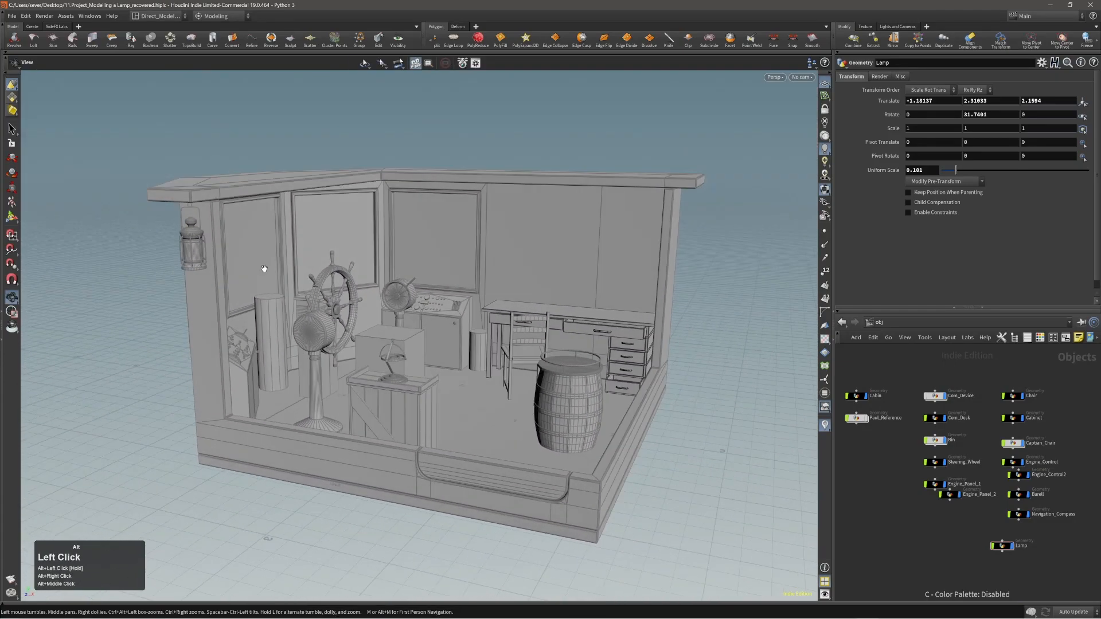
- Examine up close how the lamp's handle ring meets the underside of the cabin's front roof corner
{"action": "right_click_drag", "start_coordinate": [263, 271], "coordinate": [291, 264], "text": "alt"}
{"action": "left_click_drag", "start_coordinate": [291, 265], "coordinate": [270, 184], "text": "alt"}
{"action": "right_click_drag", "start_coordinate": [270, 184], "coordinate": [265, 152], "text": "alt"}
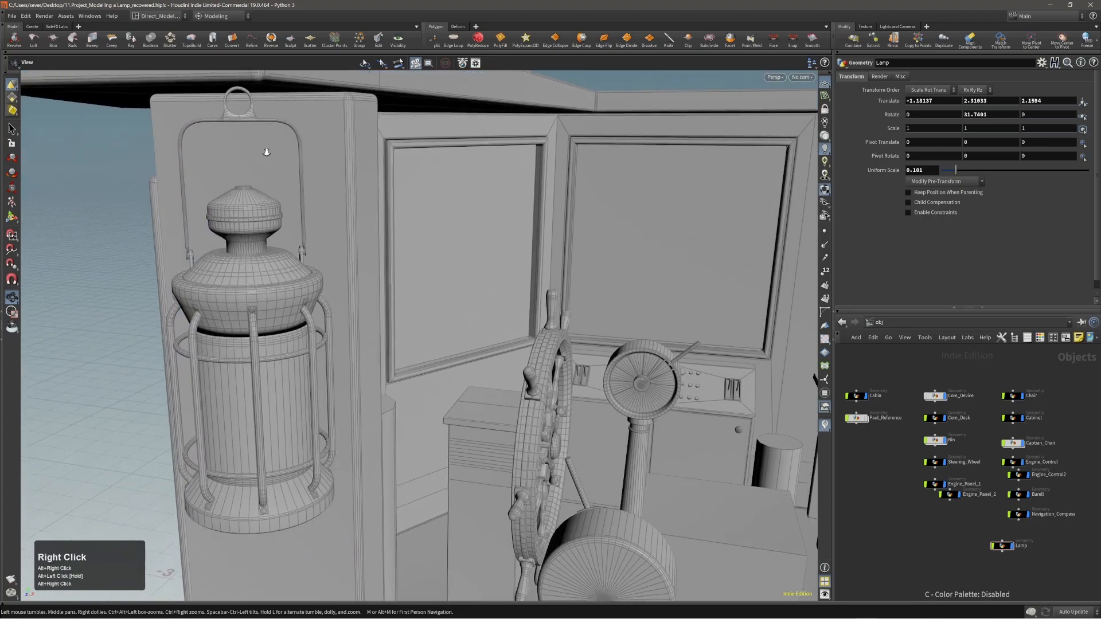
{"action": "middle_click_drag", "start_coordinate": [265, 153], "coordinate": [281, 172], "text": "alt"}
{"action": "left_click_drag", "start_coordinate": [281, 172], "coordinate": [344, 172], "text": "alt"}
{"action": "right_click_drag", "start_coordinate": [344, 172], "coordinate": [422, 172], "text": "alt"}
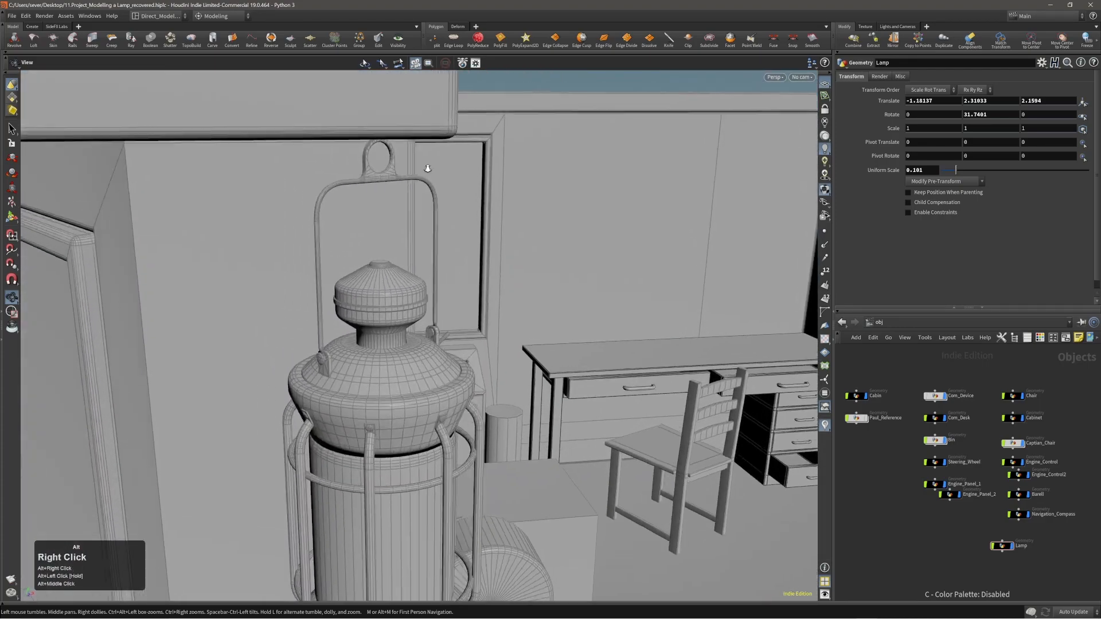
{"action": "left_click_drag", "start_coordinate": [422, 172], "coordinate": [342, 179], "text": "alt"}
{"action": "right_click_drag", "start_coordinate": [342, 179], "coordinate": [579, 166], "text": "alt"}
{"action": "left_click_drag", "start_coordinate": [406, 202], "coordinate": [423, 186], "text": "alt"}
{"action": "left_click_drag", "start_coordinate": [395, 108], "coordinate": [369, 118], "text": "alt"}
{"action": "right_click_drag", "start_coordinate": [446, 174], "coordinate": [352, 207], "text": "alt"}
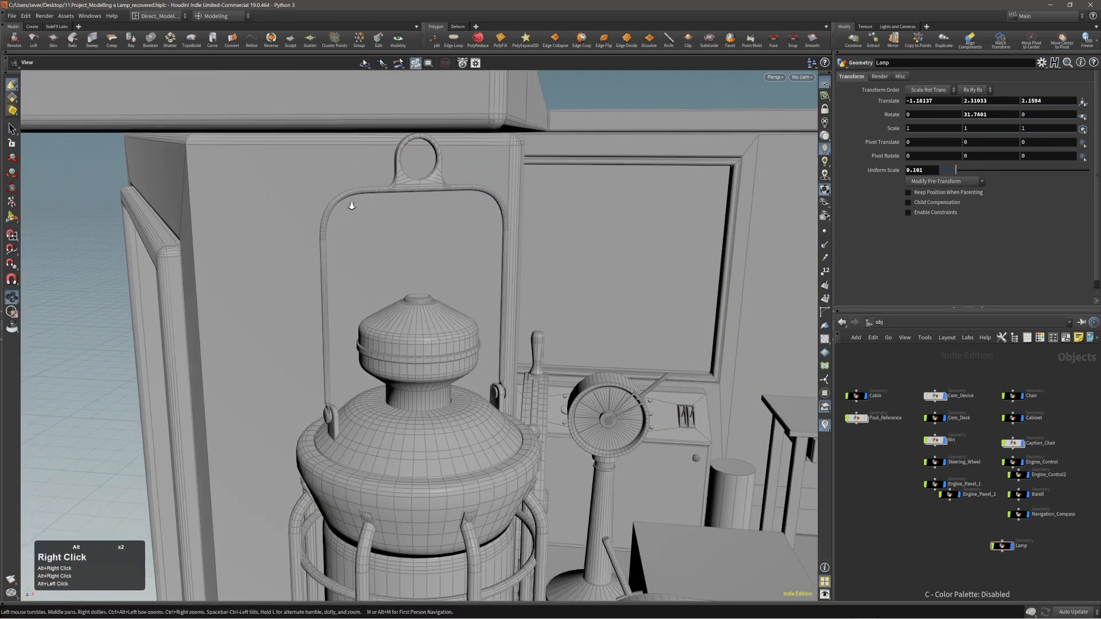
{"action": "left_click_drag", "start_coordinate": [351, 206], "coordinate": [447, 180], "text": "alt"}
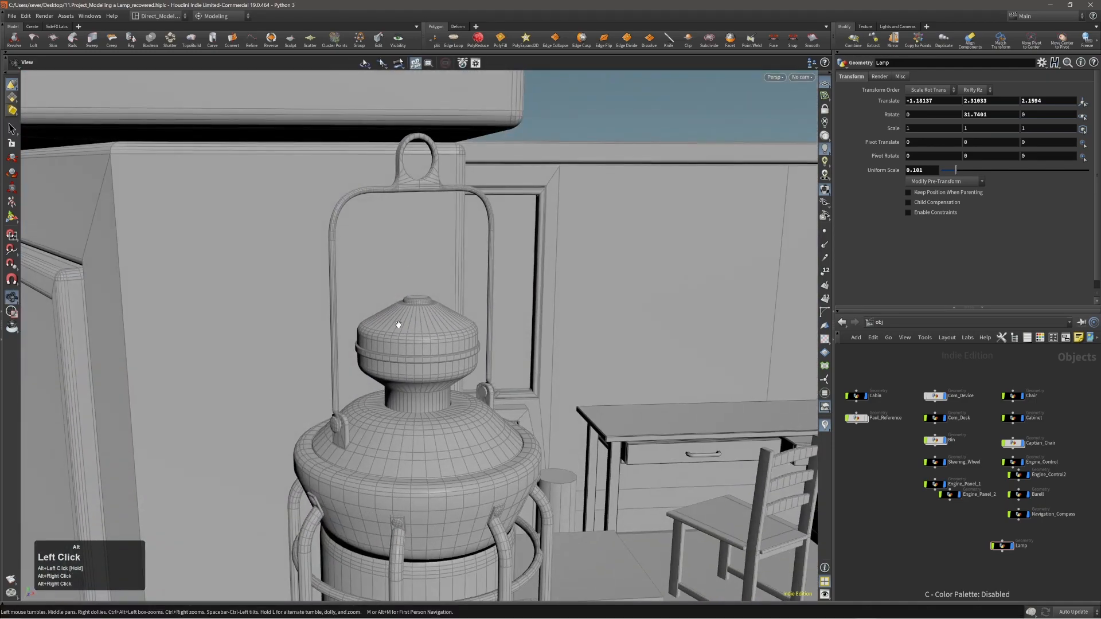
- Inspect the lamp's body and its fit with the whole cabin interior, and save the scene
{"action": "middle_click_drag", "start_coordinate": [361, 345], "coordinate": [351, 307], "text": "alt"}
{"action": "left_click_drag", "start_coordinate": [351, 308], "coordinate": [379, 305], "text": "alt"}
{"action": "left_click_drag", "start_coordinate": [281, 370], "coordinate": [118, 374], "text": "alt"}
{"action": "right_click_drag", "start_coordinate": [258, 374], "coordinate": [110, 376], "text": "alt"}
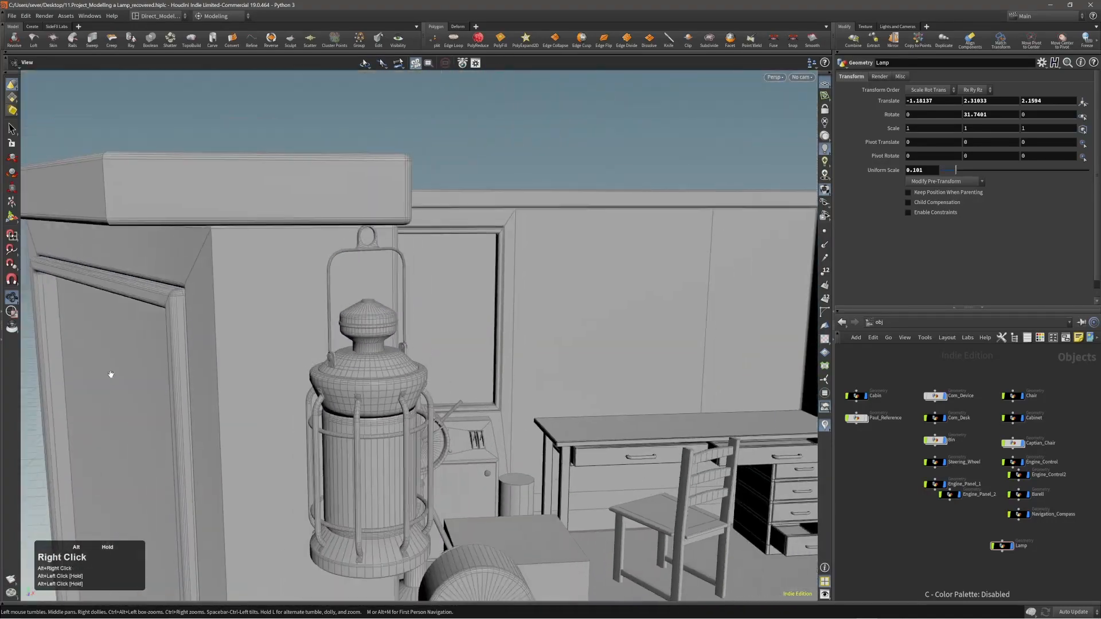
{"action": "right_click_drag", "start_coordinate": [367, 387], "coordinate": [304, 391], "text": "alt"}
{"action": "middle_click_drag", "start_coordinate": [381, 390], "coordinate": [300, 361], "text": "alt"}
{"action": "left_click_drag", "start_coordinate": [299, 361], "coordinate": [271, 362], "text": "alt"}
{"action": "right_click_drag", "start_coordinate": [296, 394], "coordinate": [420, 373], "text": "alt"}
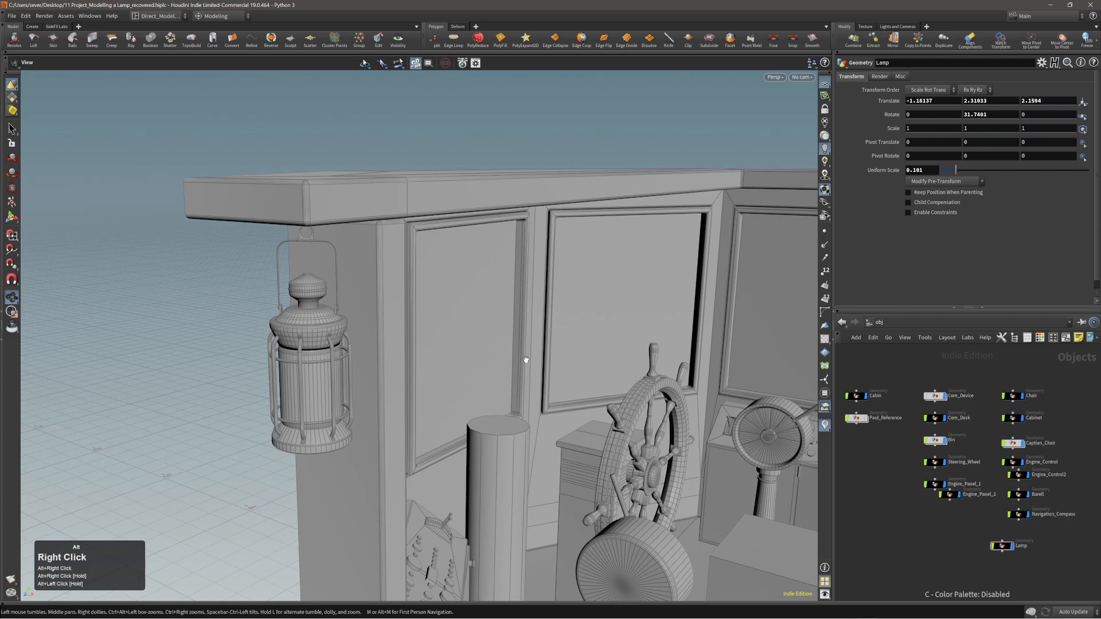
{"action": "right_click_drag", "start_coordinate": [418, 376], "coordinate": [479, 371], "text": "alt"}
{"action": "middle_click_drag", "start_coordinate": [479, 371], "coordinate": [352, 322], "text": "alt"}
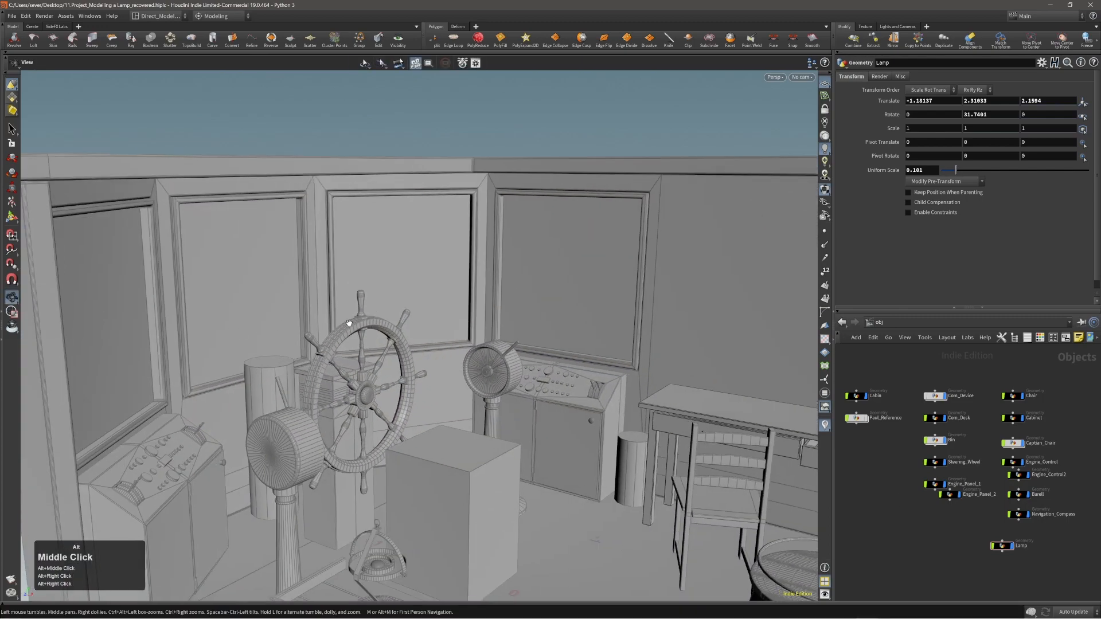
{"action": "right_click_drag", "start_coordinate": [352, 322], "coordinate": [503, 372], "text": "alt"}
{"action": "middle_click_drag", "start_coordinate": [503, 373], "coordinate": [492, 354], "text": "alt"}
{"action": "key", "text": "ctrl+s"}
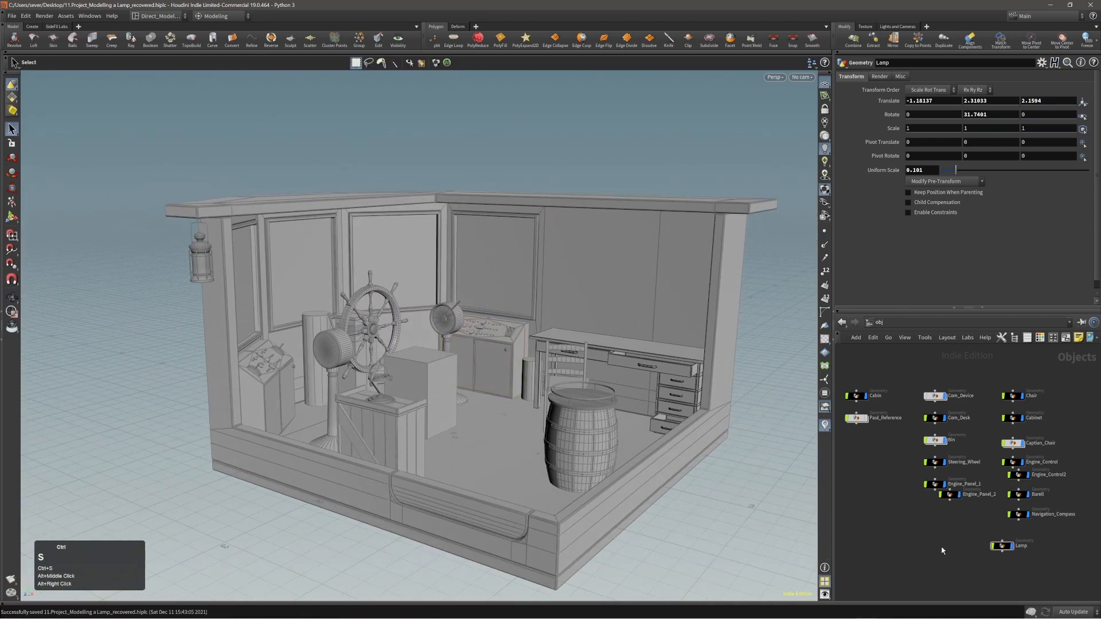
- Switch to the Solaris stage network and set the viewport renderer to Karma
{"action": "key", "text": "c"}
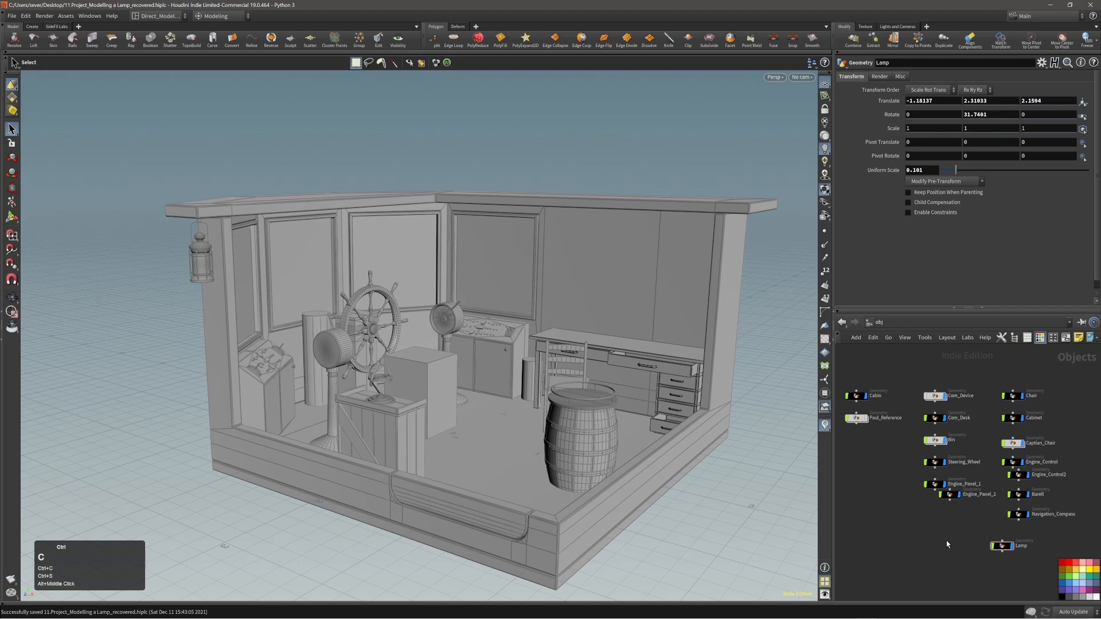
{"action": "key", "text": "n"}
{"action": "left_click", "coordinate": [955, 536]}
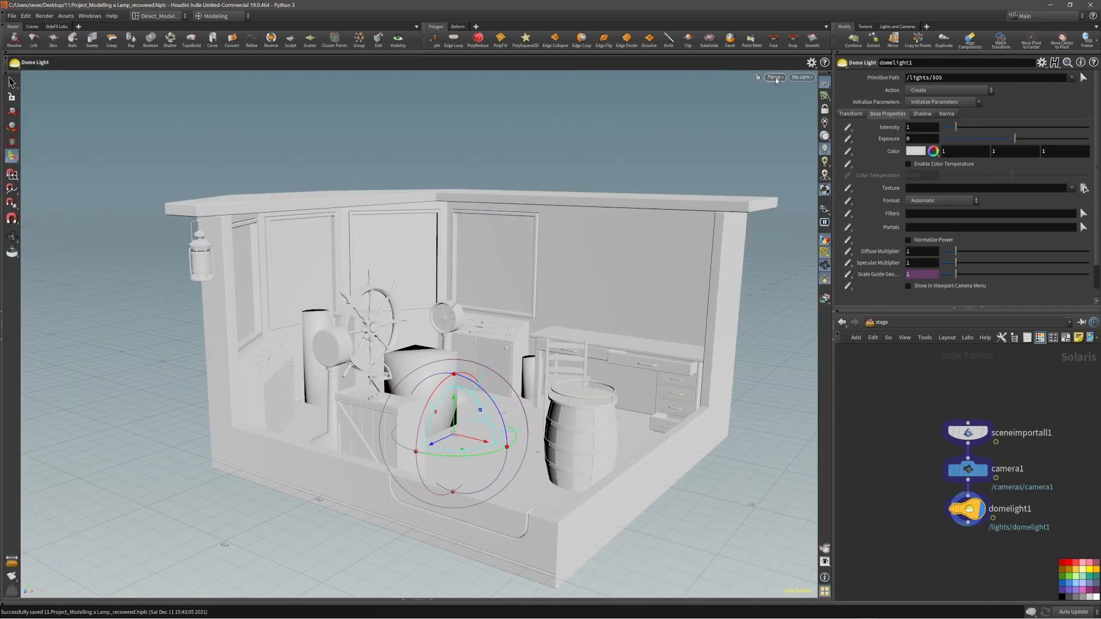
{"action": "left_click", "coordinate": [774, 77]}
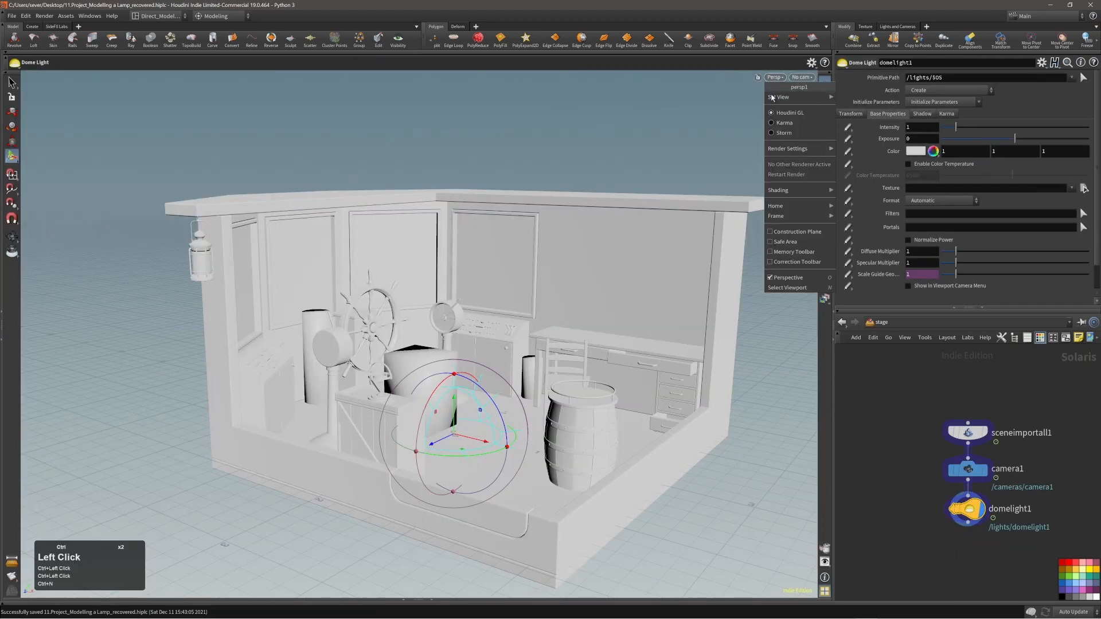
{"action": "left_click", "coordinate": [788, 123]}
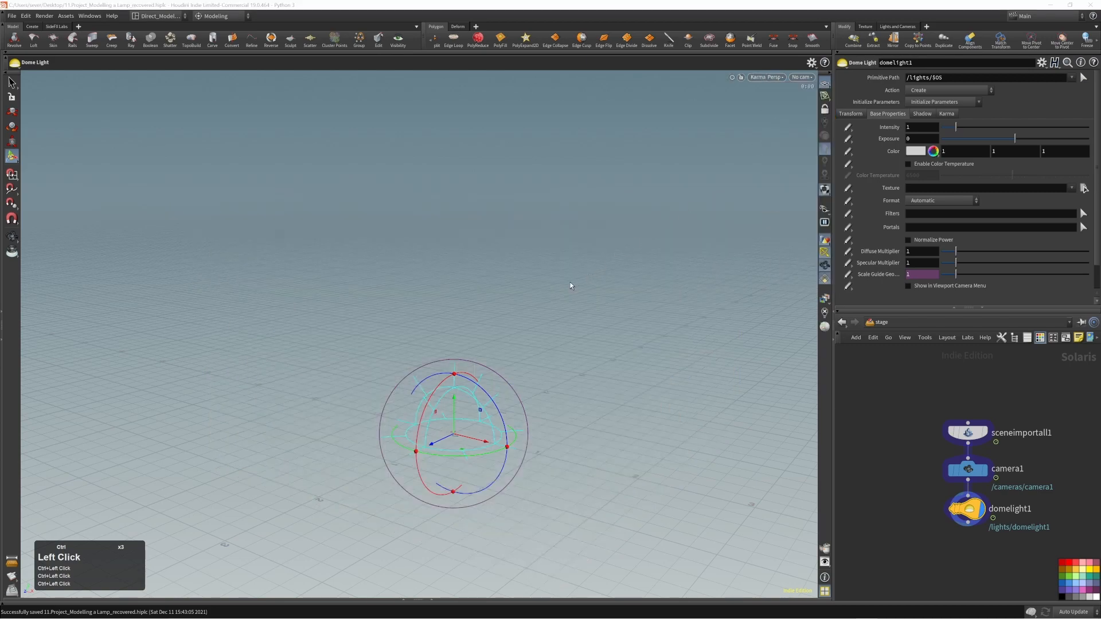